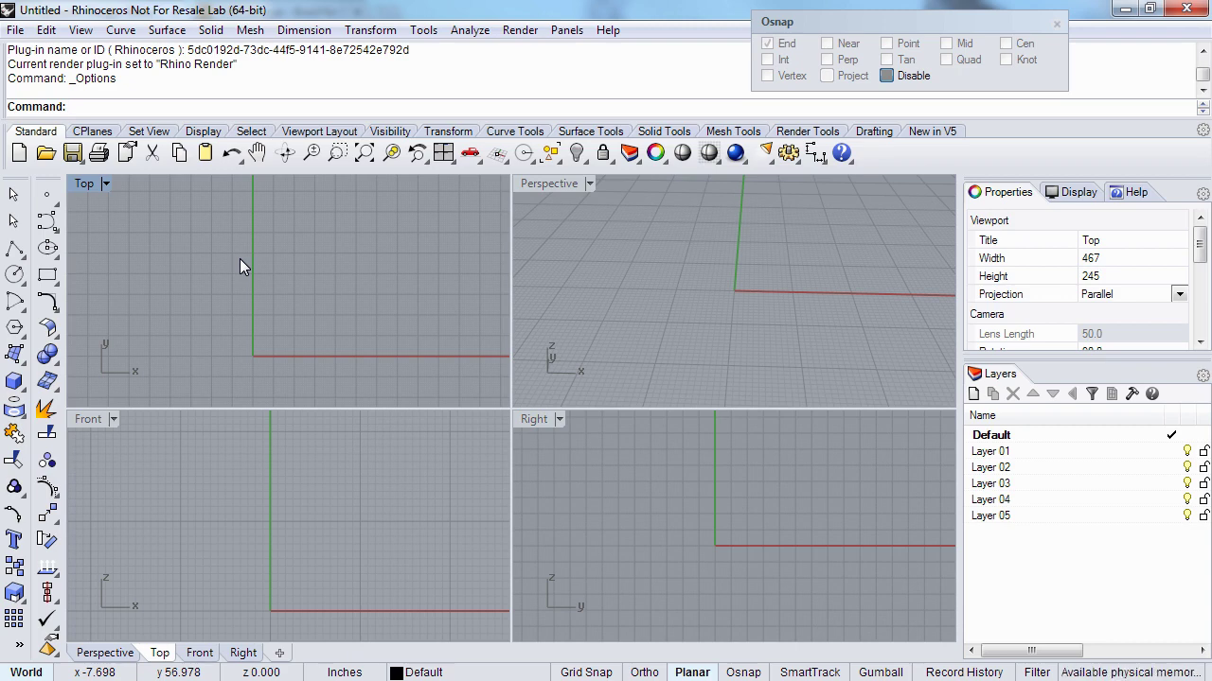
- Maximize the Right viewport so the profile can be drawn from the origin
click(552, 511)
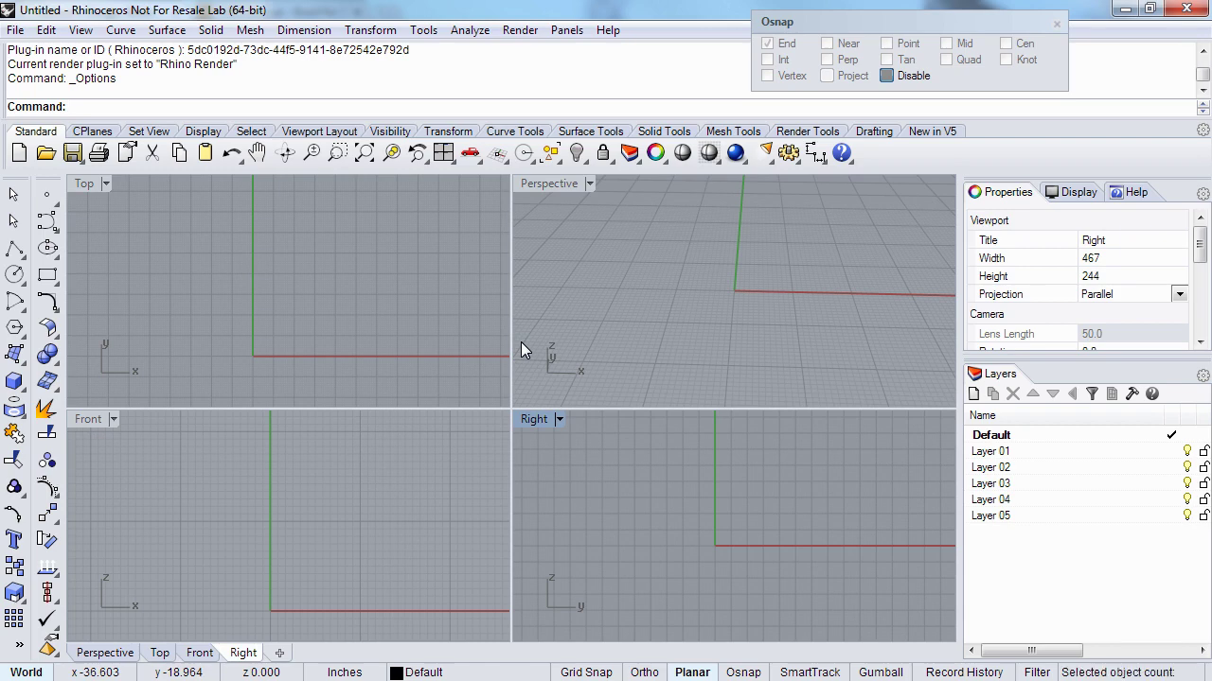
double_click(533, 420)
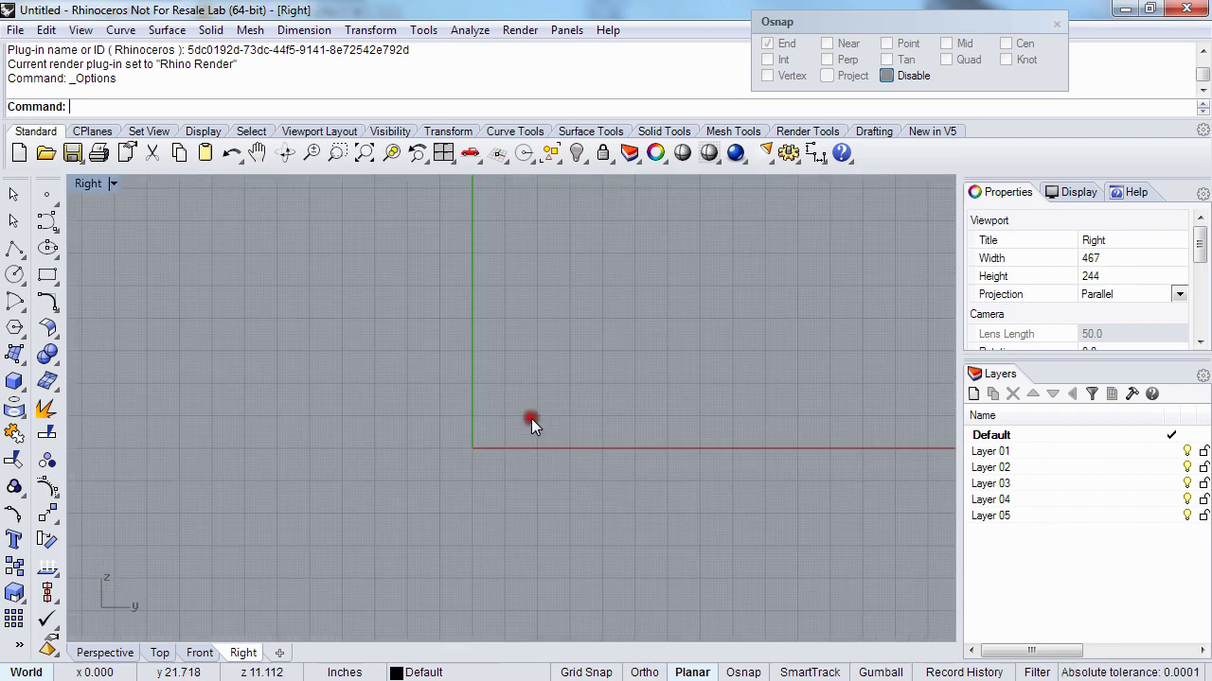
scroll(431, 422, down, 5)
right_drag(462, 413, 422, 450)
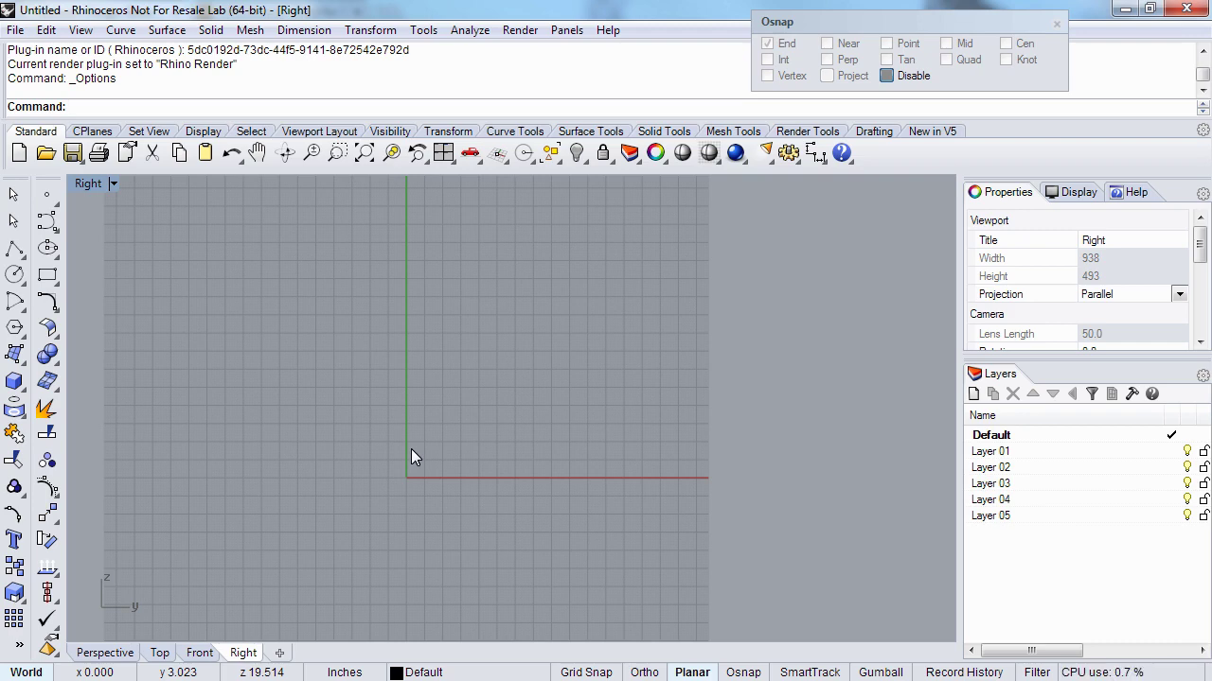
click(370, 400)
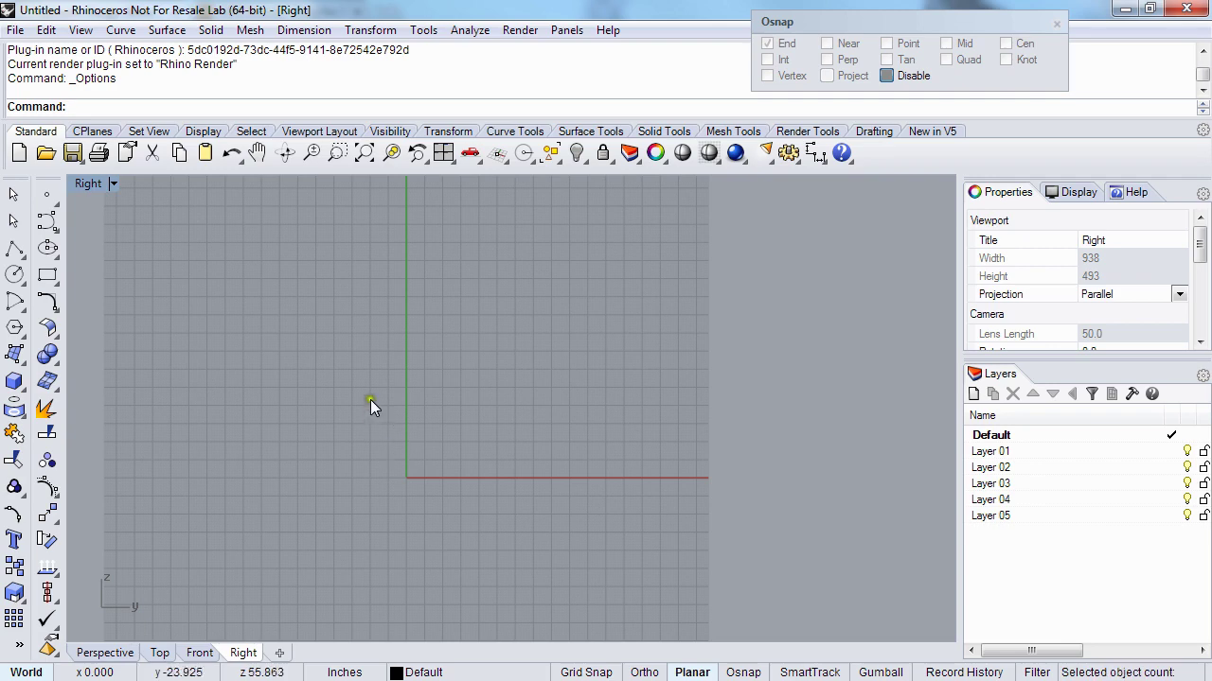
- Draw a vertical line 60 inches long, starting on the horizontal axis a short distance from the origin
click(370, 372)
text(Line)
key(Return)
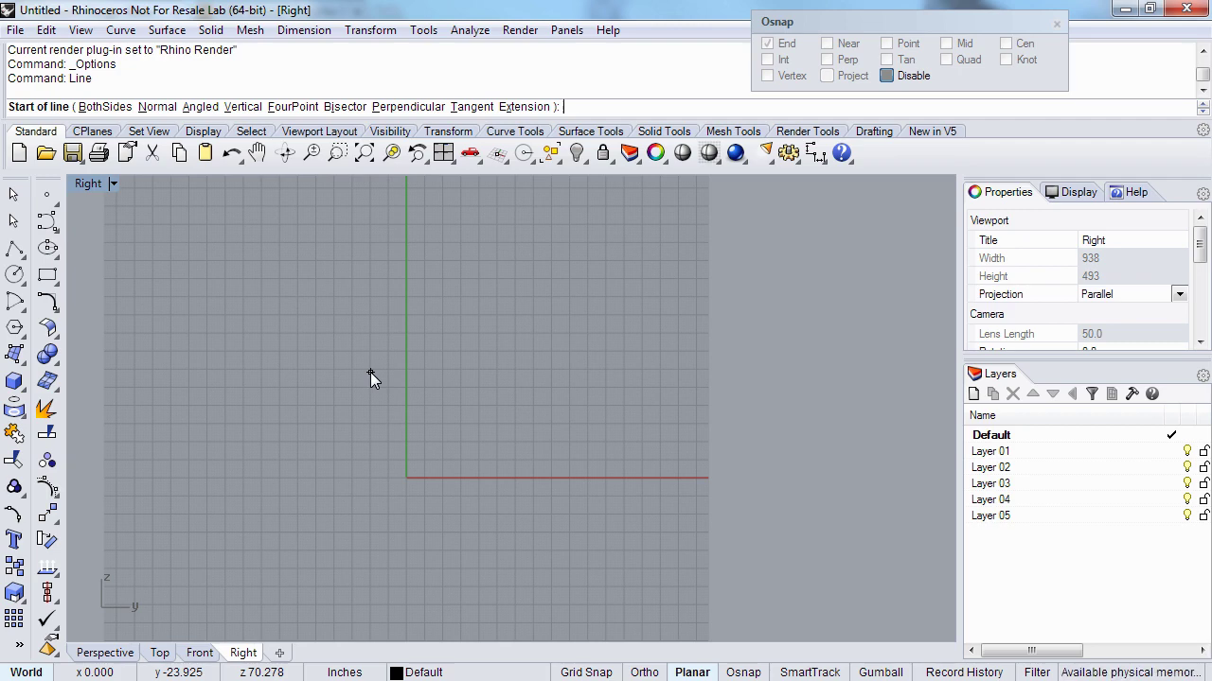
click(491, 477)
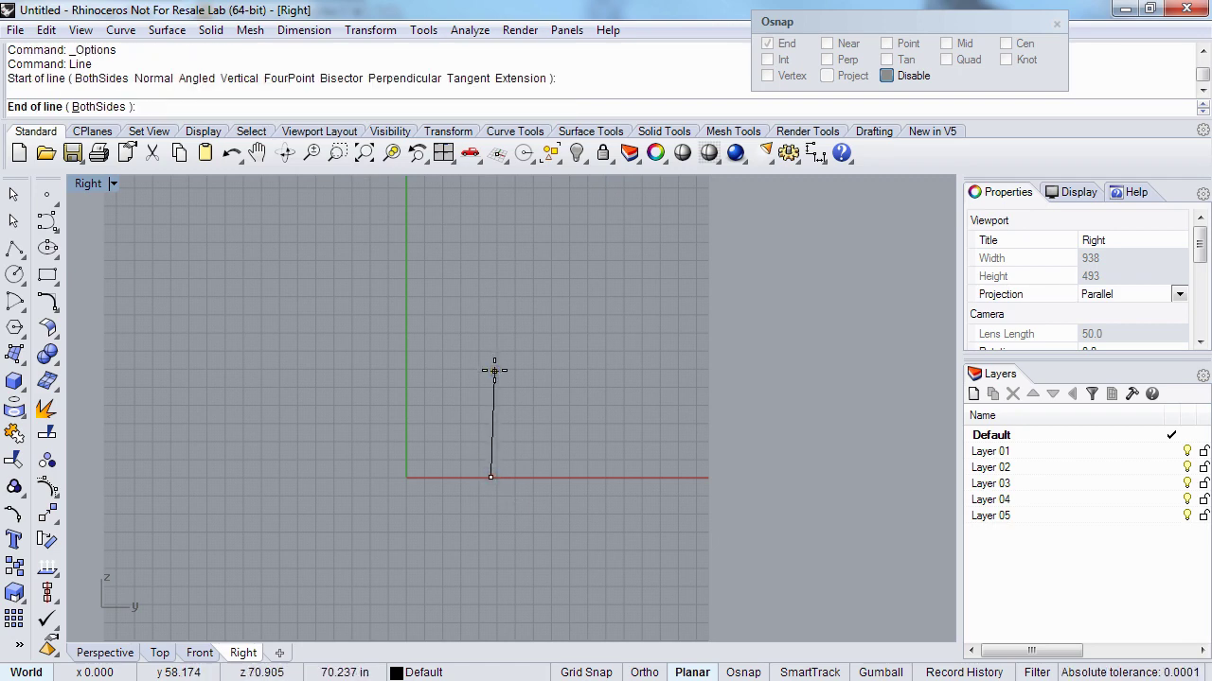
text(60)
key(Return)
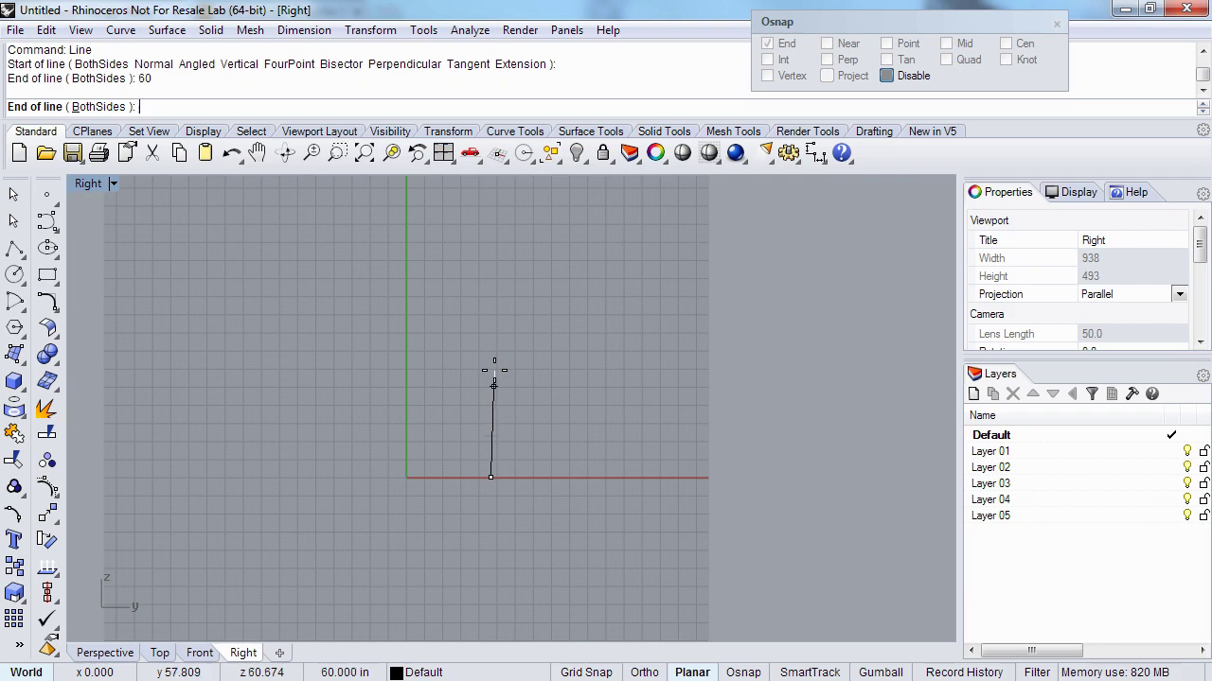
click(499, 316)
right_drag(484, 422, 446, 419)
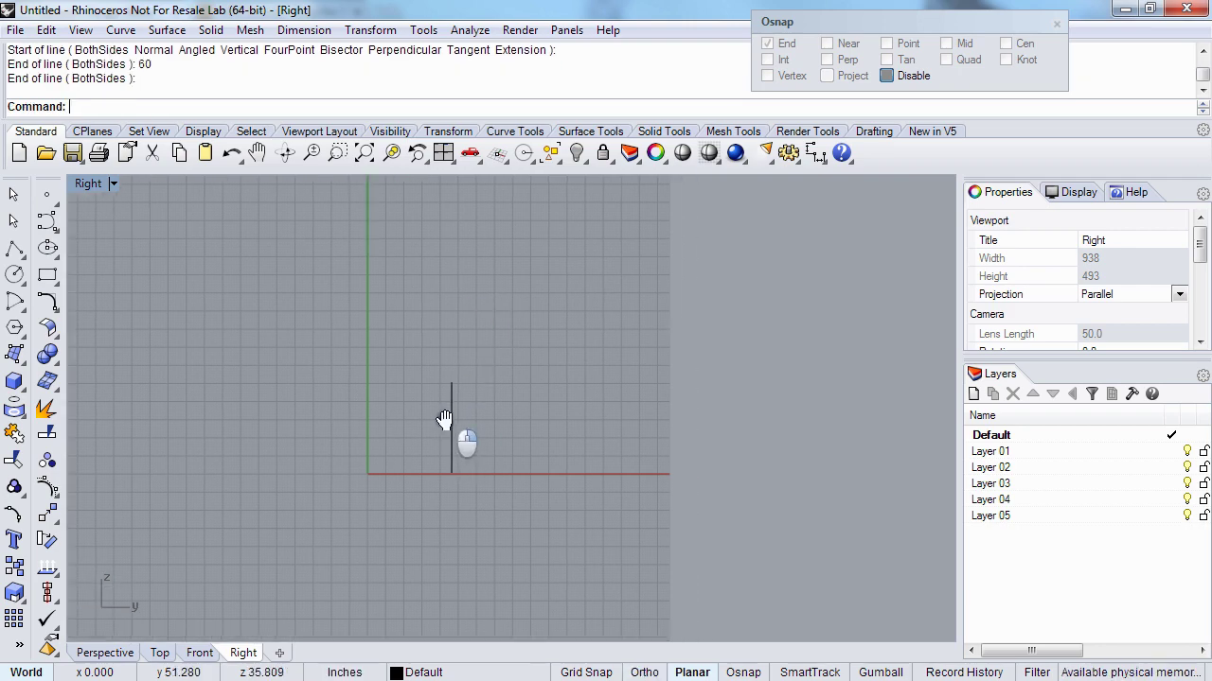
- Move the vertical line horizontally, farther from the origin along the Y direction
click(449, 415)
shift+drag(452, 414, 493, 413)
right_drag(456, 431, 397, 441)
ctrl+right_drag(397, 441, 436, 425)
click(393, 440)
scroll(393, 438, up, 6)
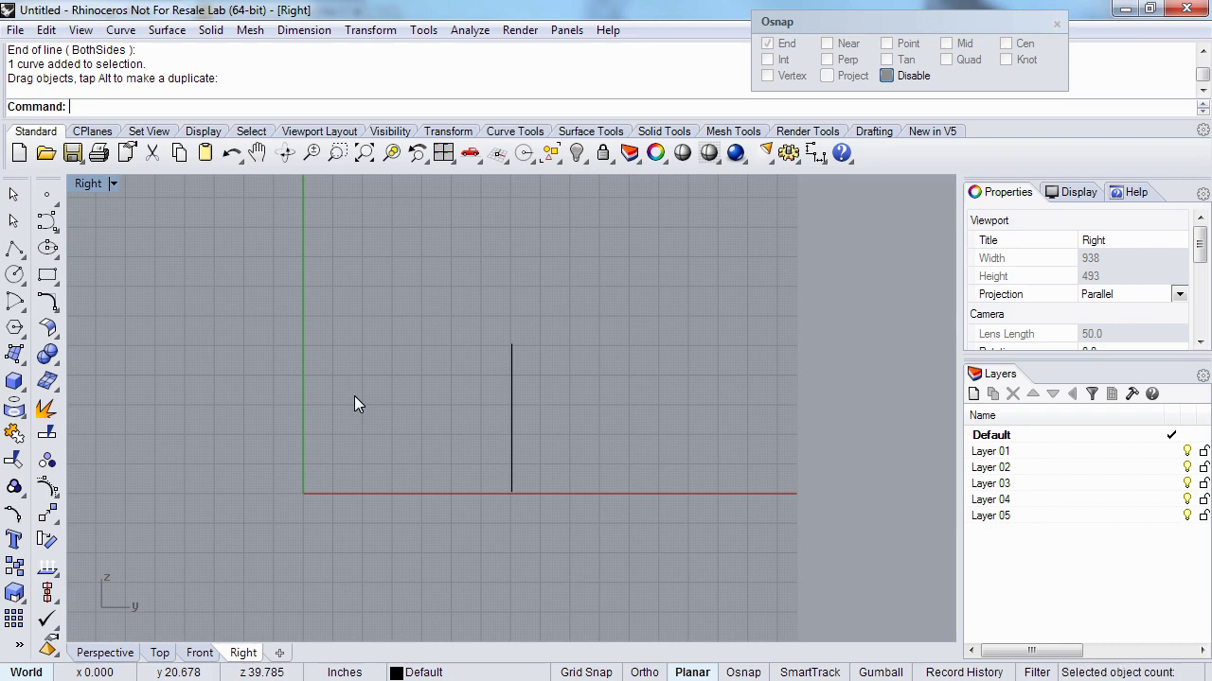
- With Grid Snap on, draw a degree-5 lower profile curve from the Z axis at about z 25 to about y 278, z 52
click(47, 221)
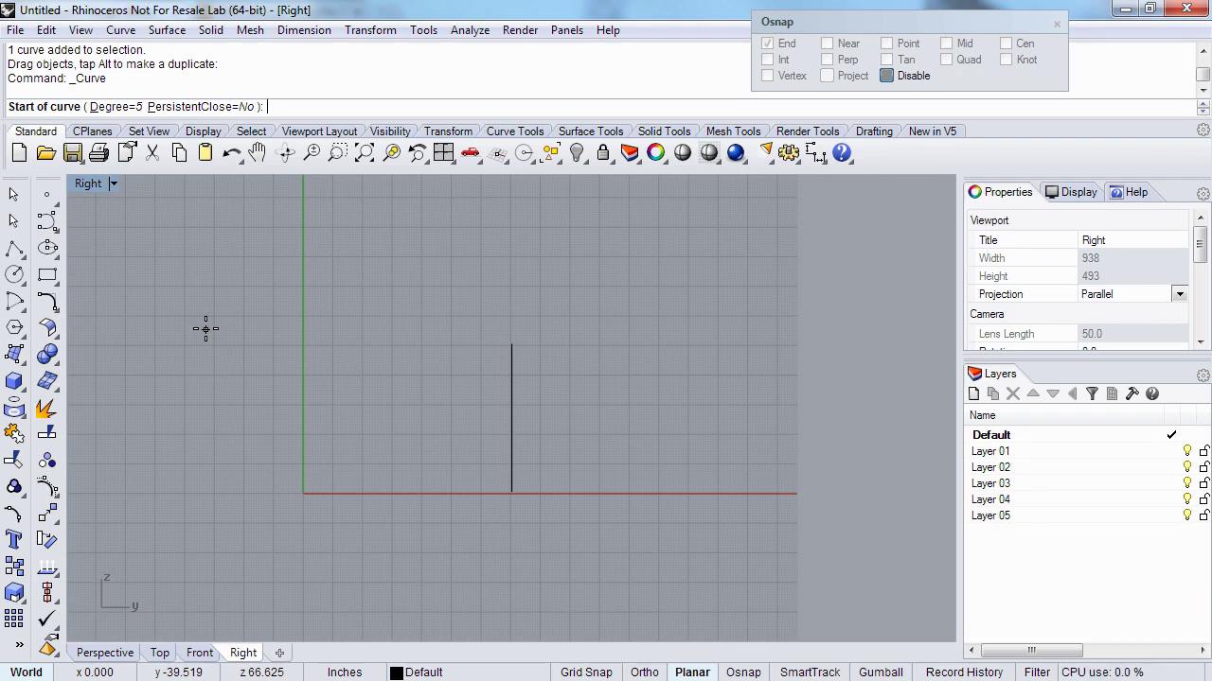
right_drag(311, 451, 230, 457)
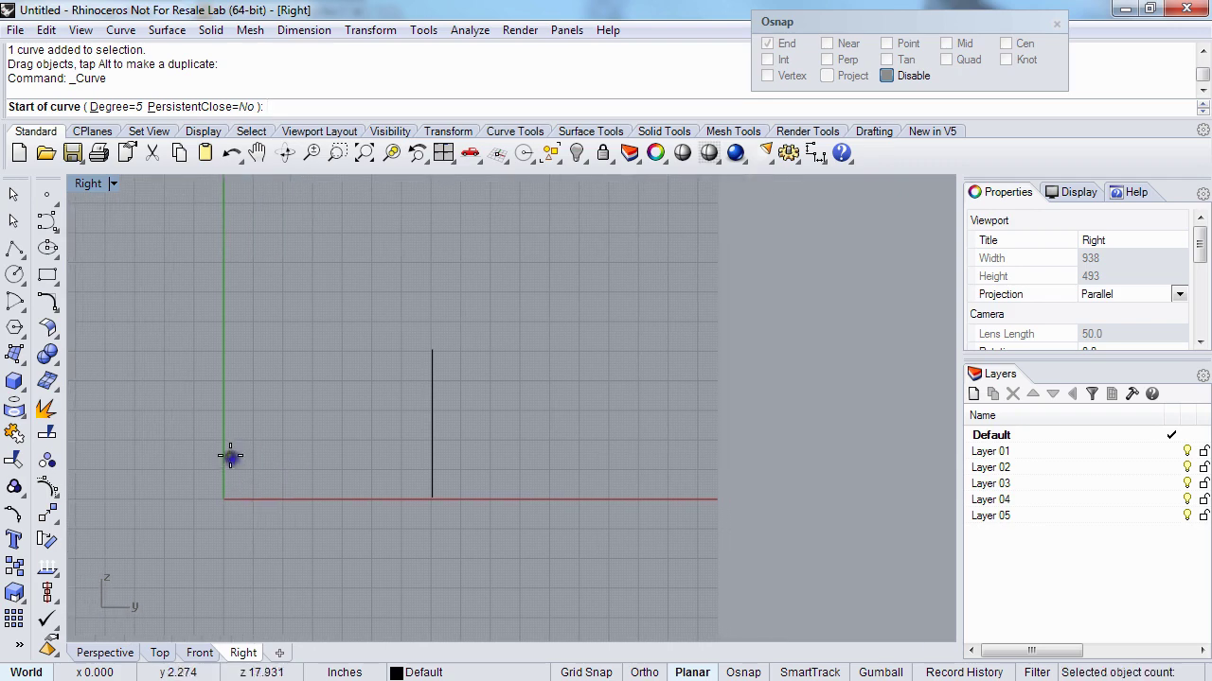
click(586, 672)
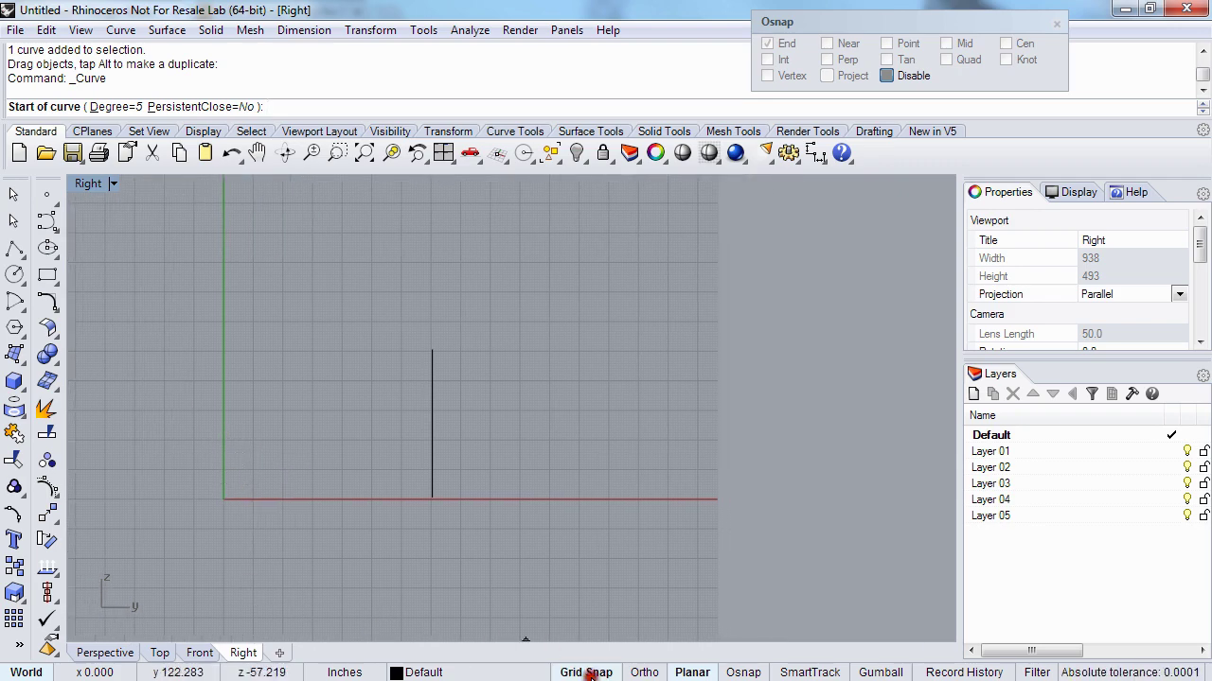
scroll(222, 445, up, 4)
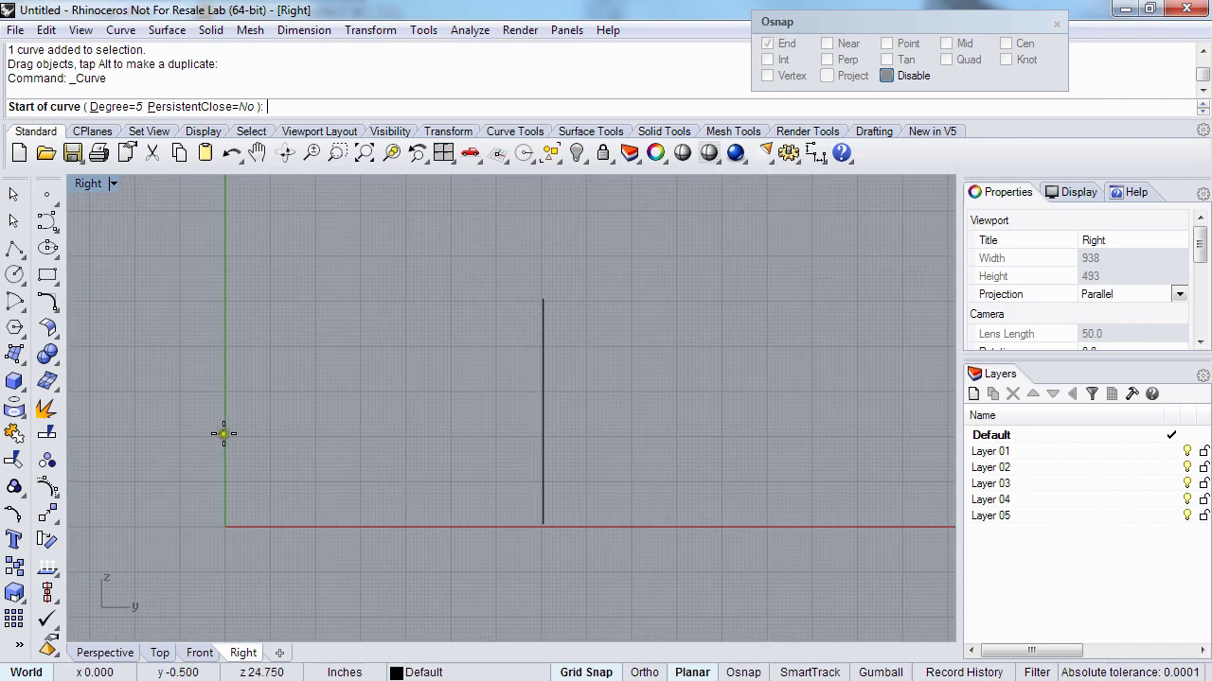
click(224, 433)
key(F8)
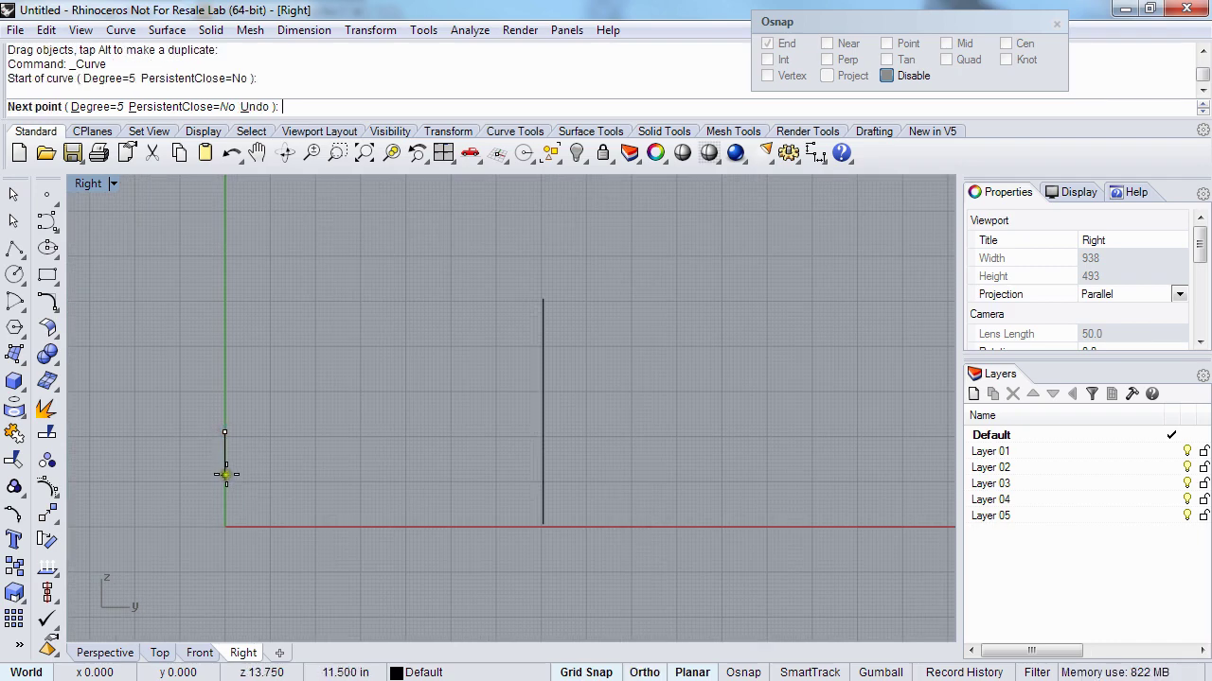
click(225, 474)
click(381, 527)
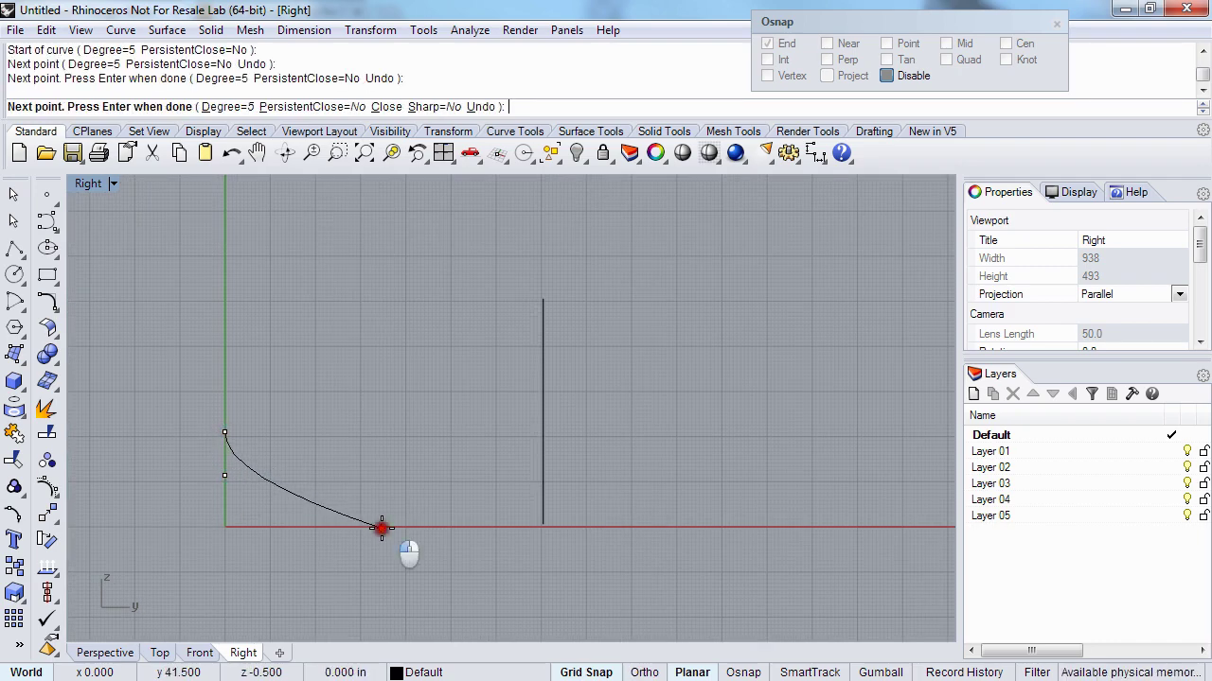
shift+click(603, 528)
right_drag(693, 457, 578, 455)
ctrl+right_drag(578, 455, 485, 512)
click(524, 522)
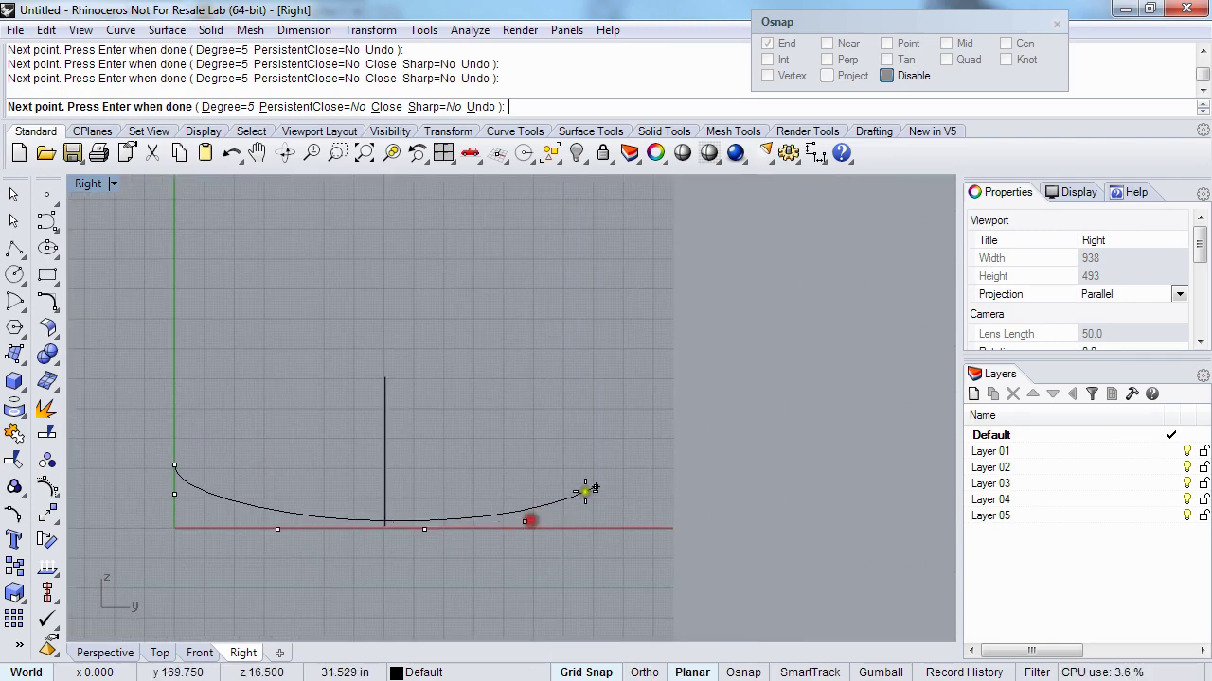
click(717, 439)
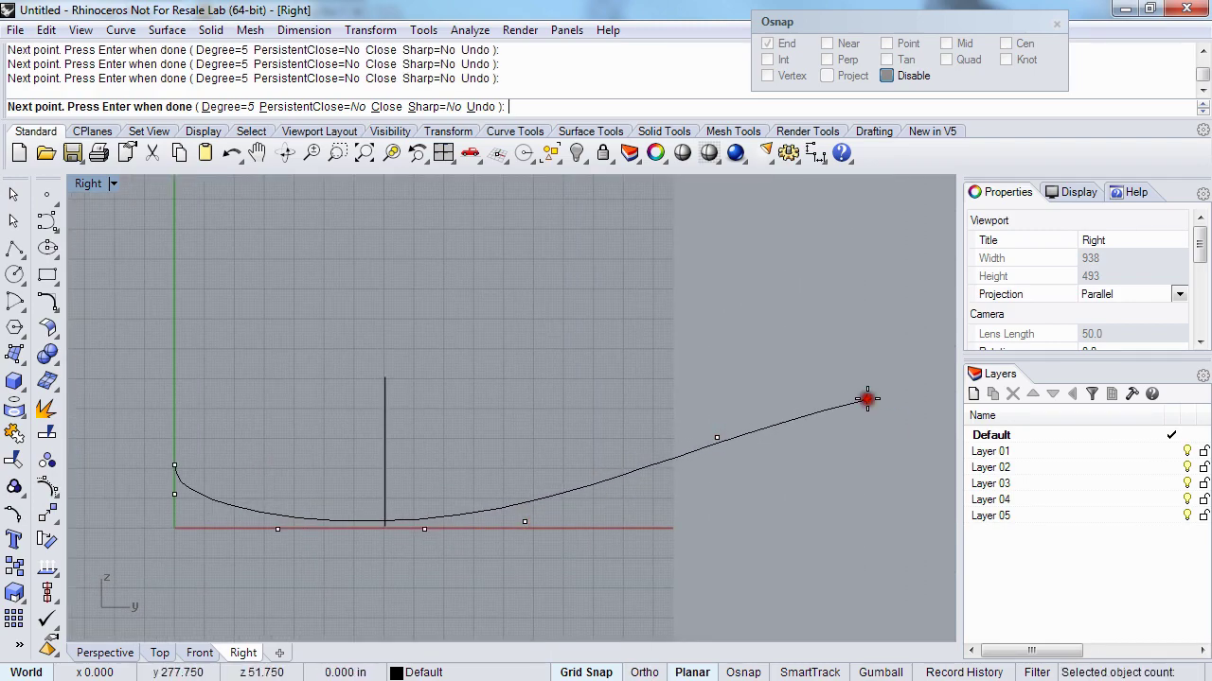
click(867, 398)
key(Return)
- Draw a degree-5 nose curve from the lower curve's front end, rising and levelling off at about y 52, z 44
right_drag(316, 498, 330, 484)
key(Return)
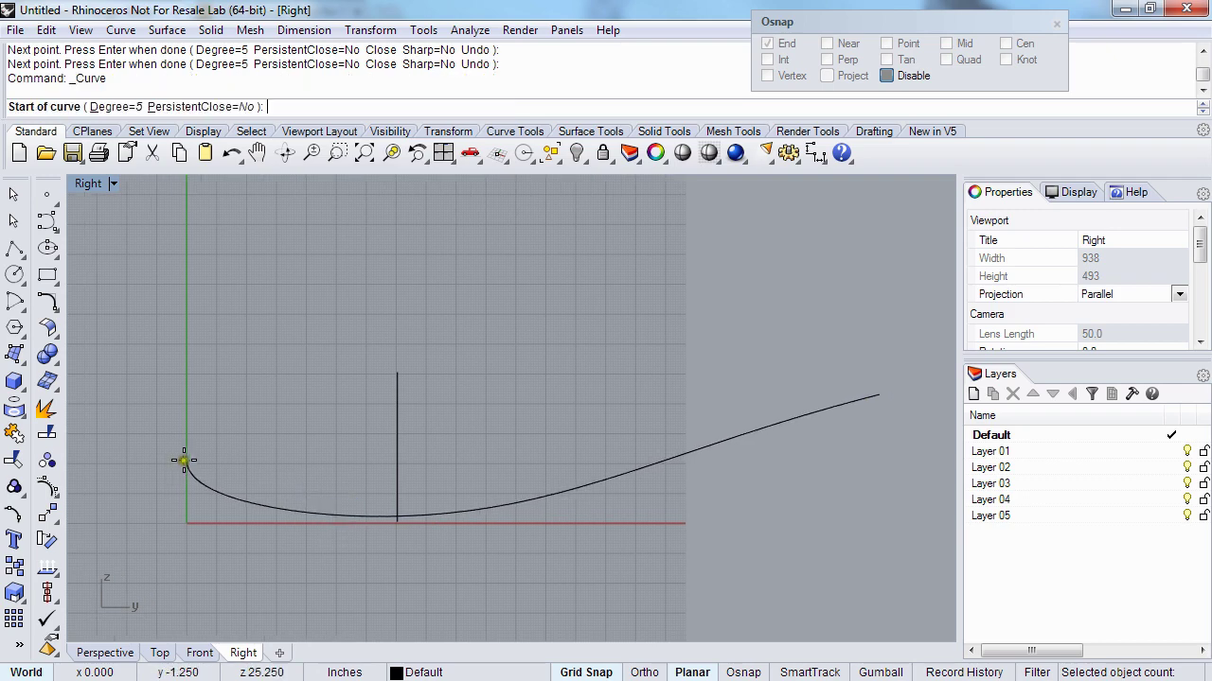
scroll(186, 458, up, 5)
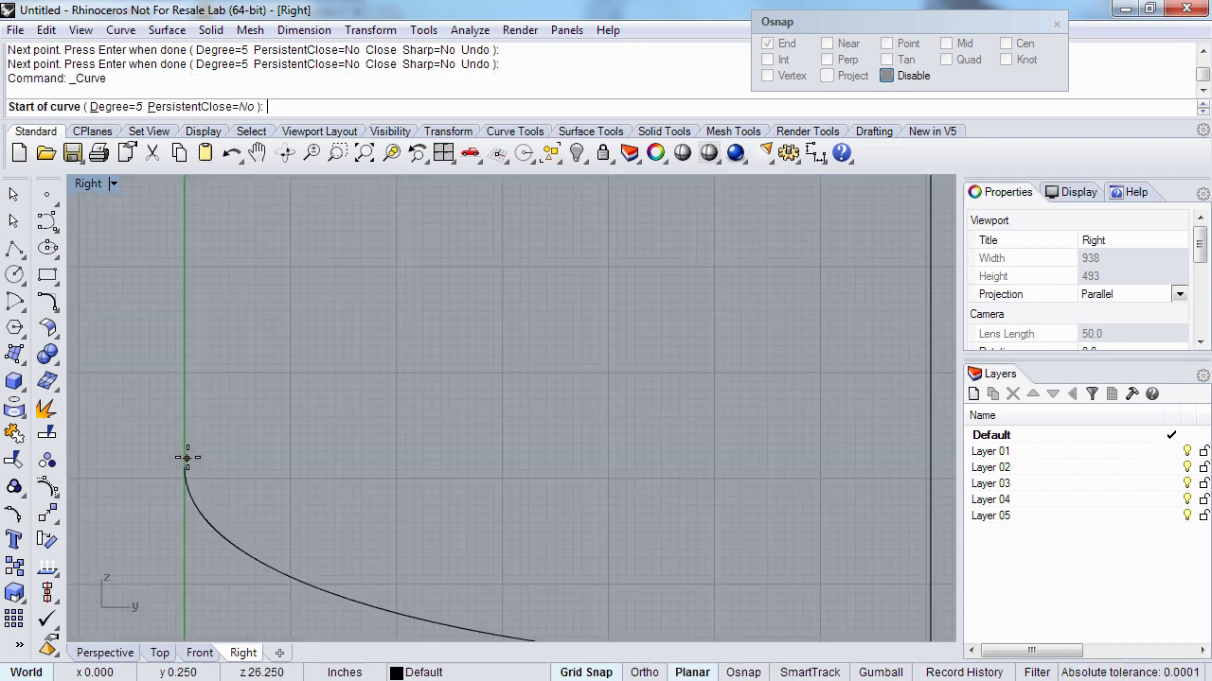
text(end)
key(Return)
click(186, 458)
scroll(184, 458, down, 3)
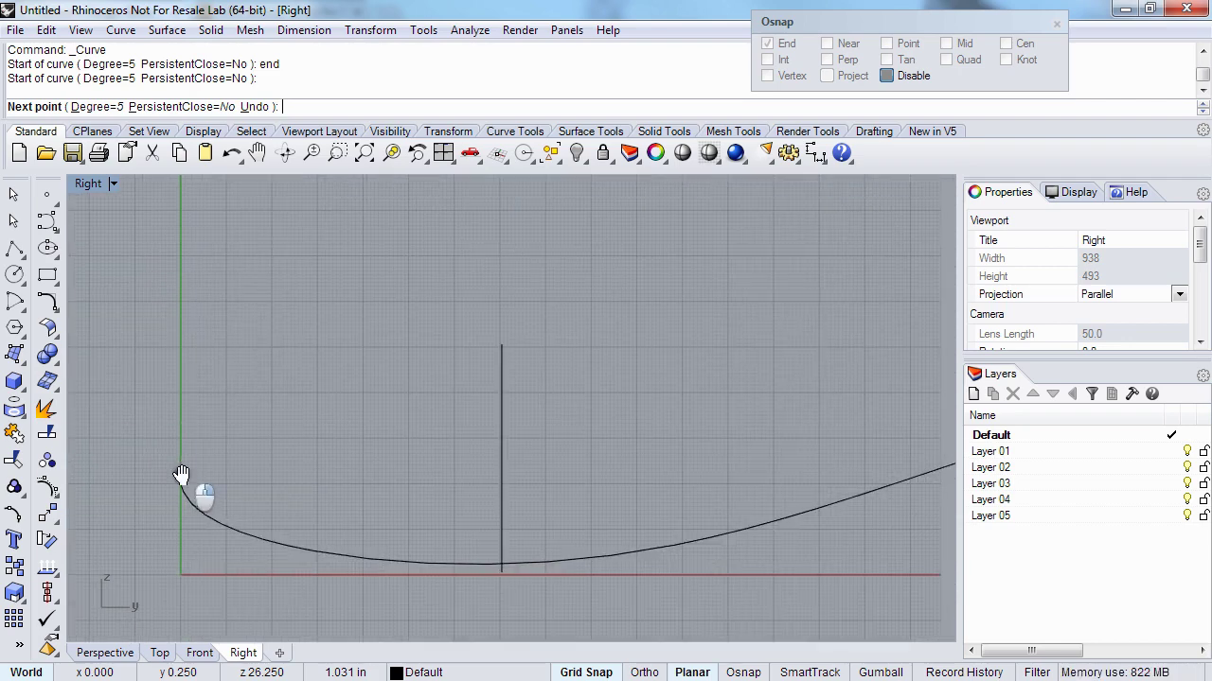
click(181, 451)
click(288, 409)
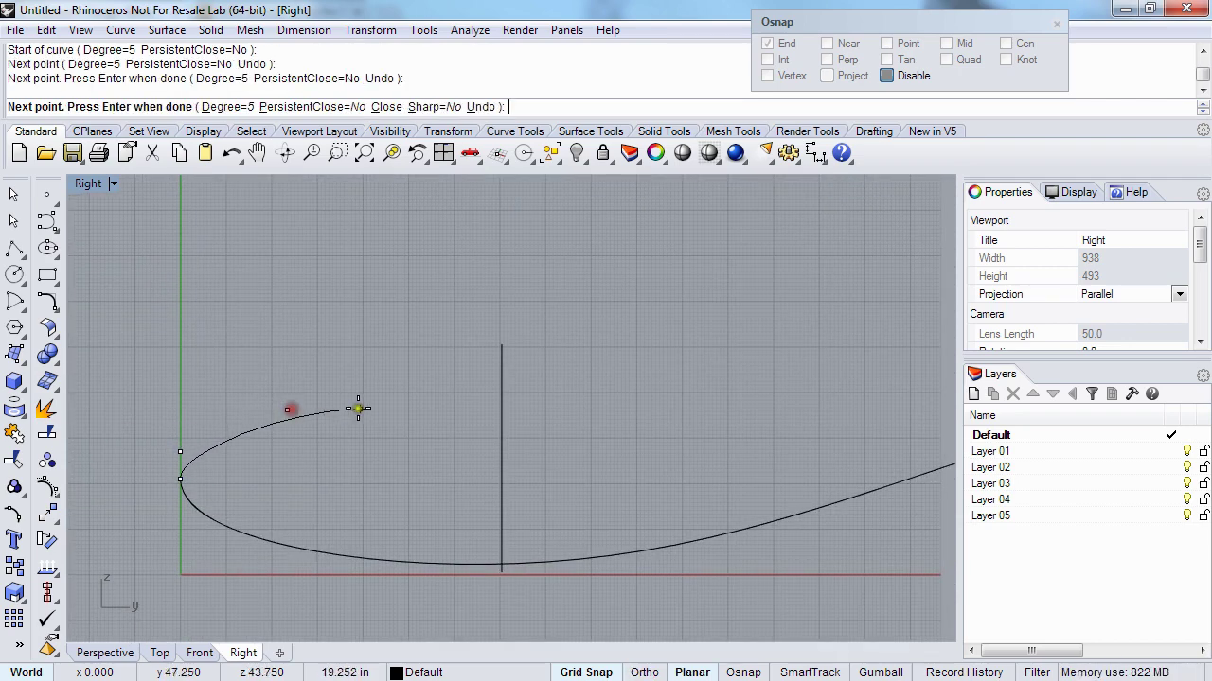
click(374, 409)
key(Return)
- Draw a degree-5 upper curve from the nose curve's rear end, over the top of the vertical line and back to above the tail
key(Return)
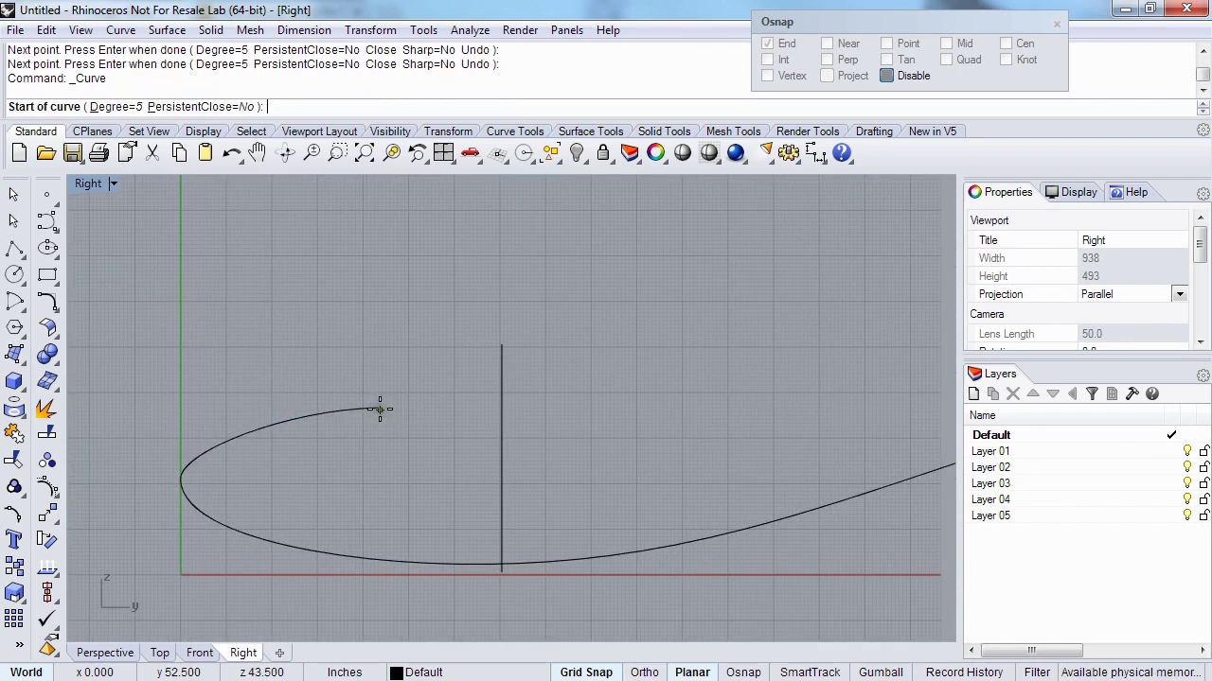
text(end)
key(Return)
click(380, 409)
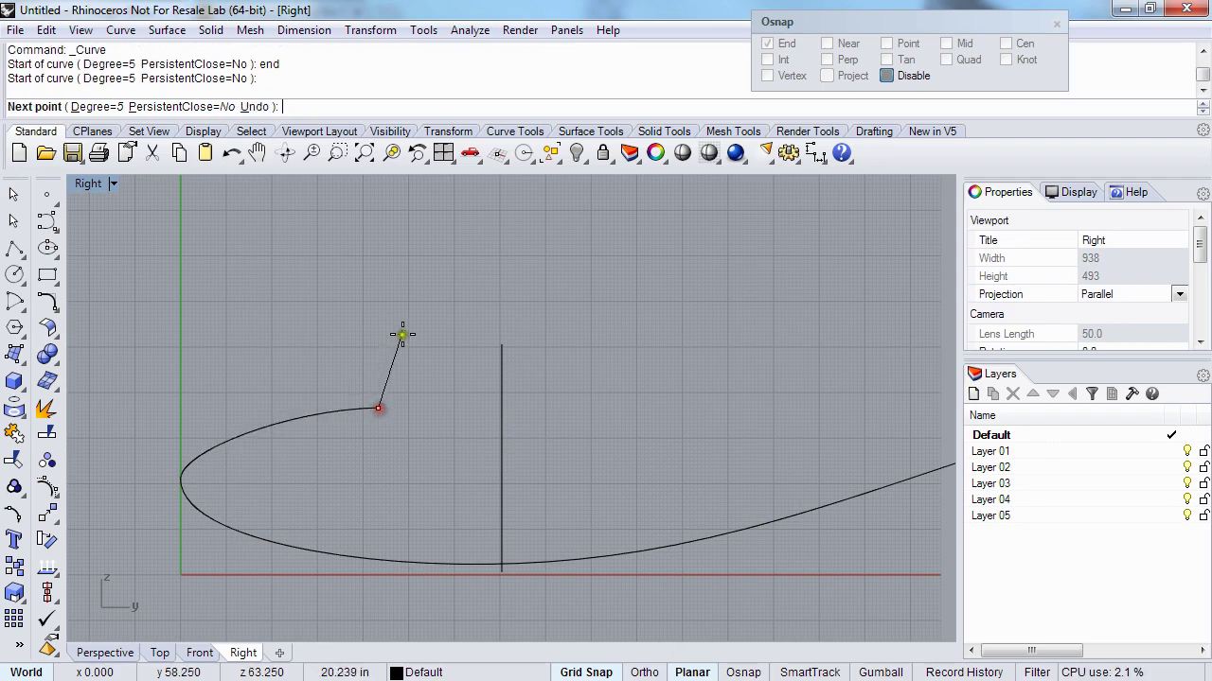
click(416, 337)
scroll(390, 364, down, 2)
click(360, 361)
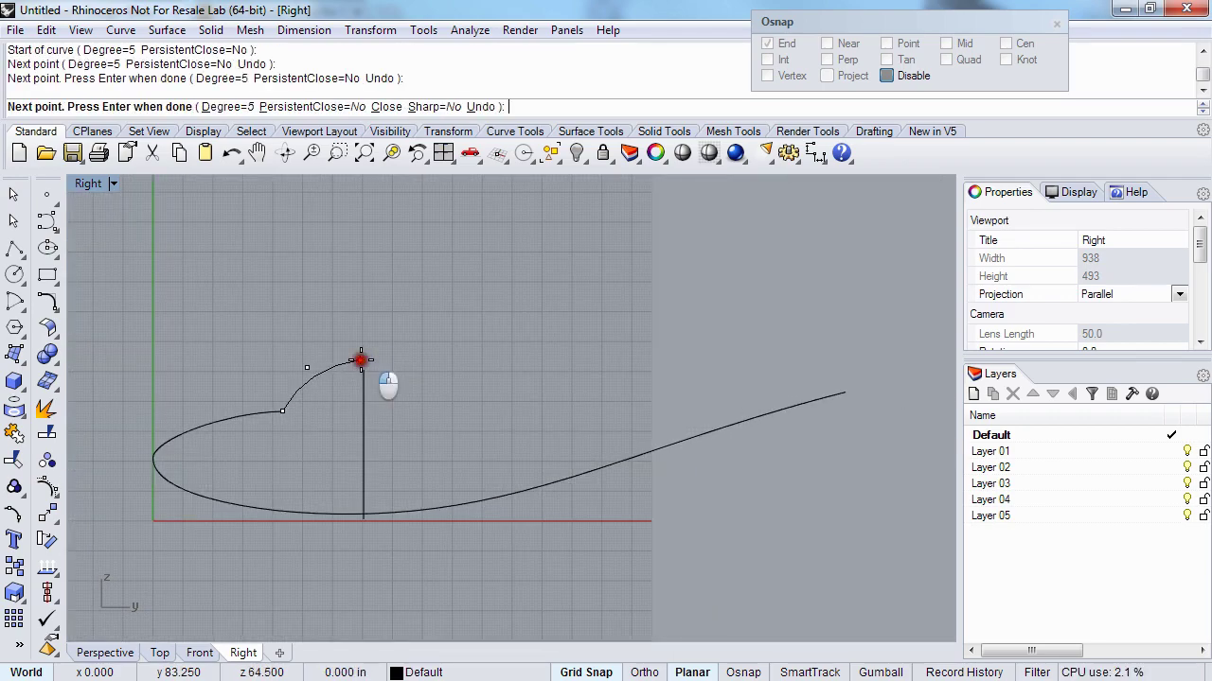
click(547, 350)
click(724, 370)
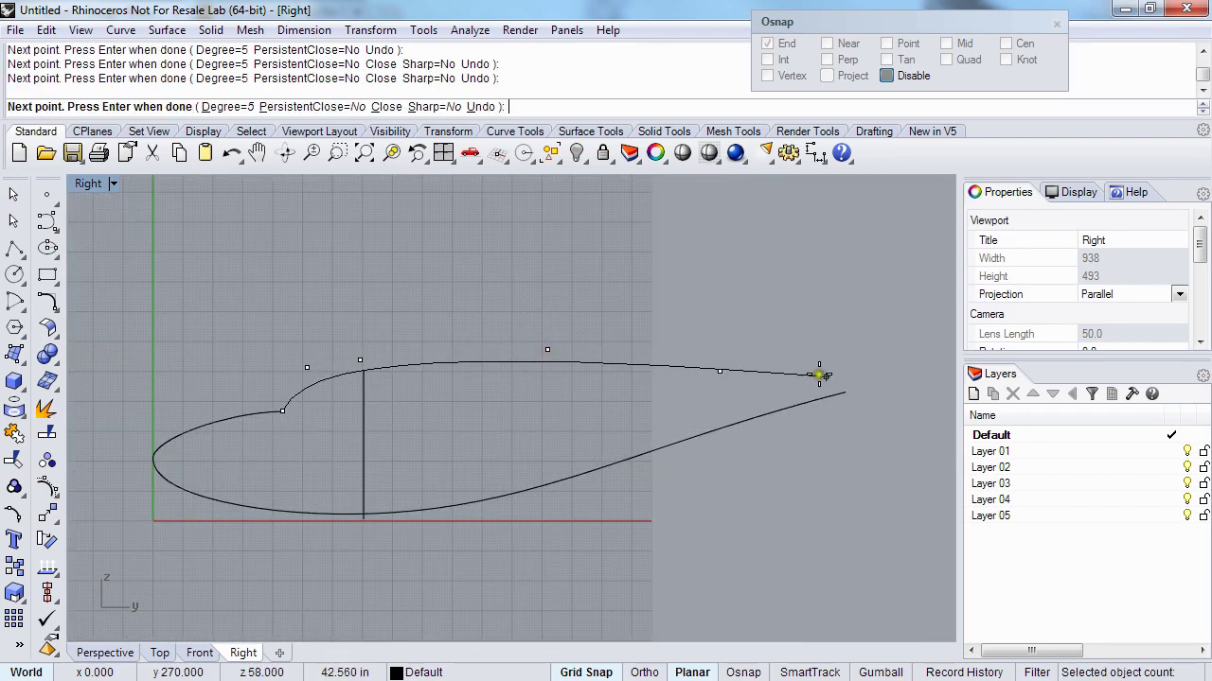
click(852, 378)
right_click(381, 446)
- Join the nose curve and the long upper curve into one curve
right_drag(381, 446, 350, 432)
ctrl+right_drag(350, 433, 358, 442)
right_drag(254, 435, 350, 432)
click(330, 400)
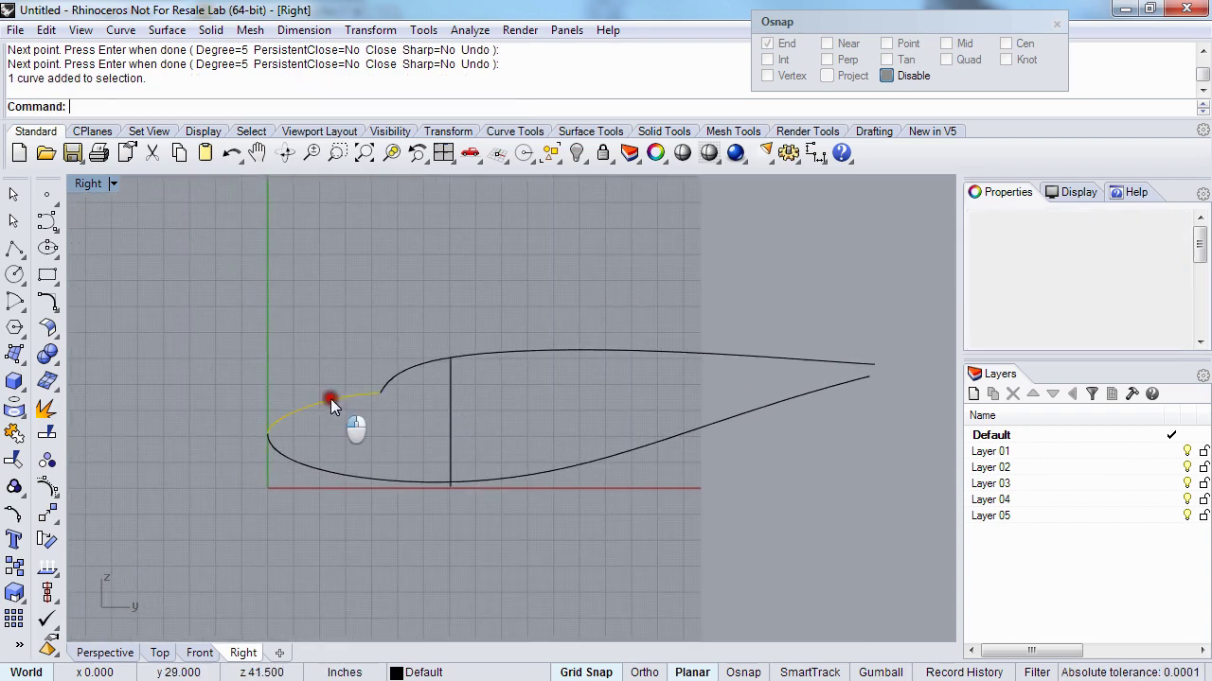
shift+click(399, 372)
key(ctrl+j)
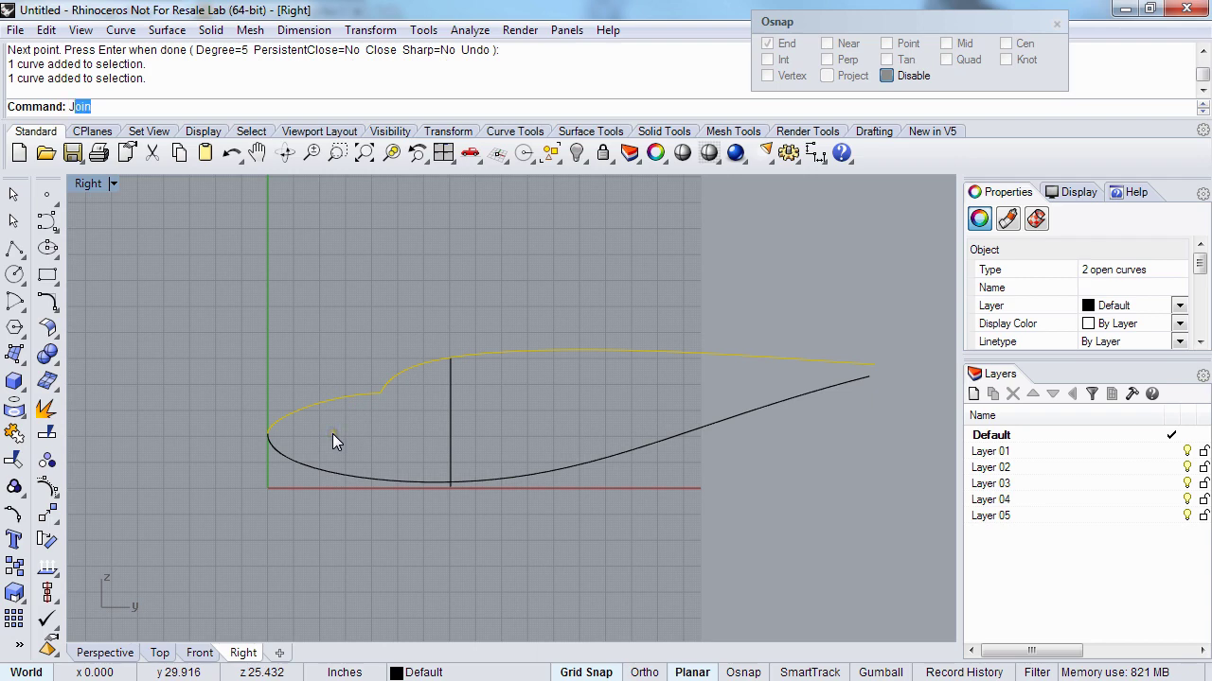
- Show the joined curve's control points and nudge the four nose points, up to the kink, down 4.2 inches
key(F10)
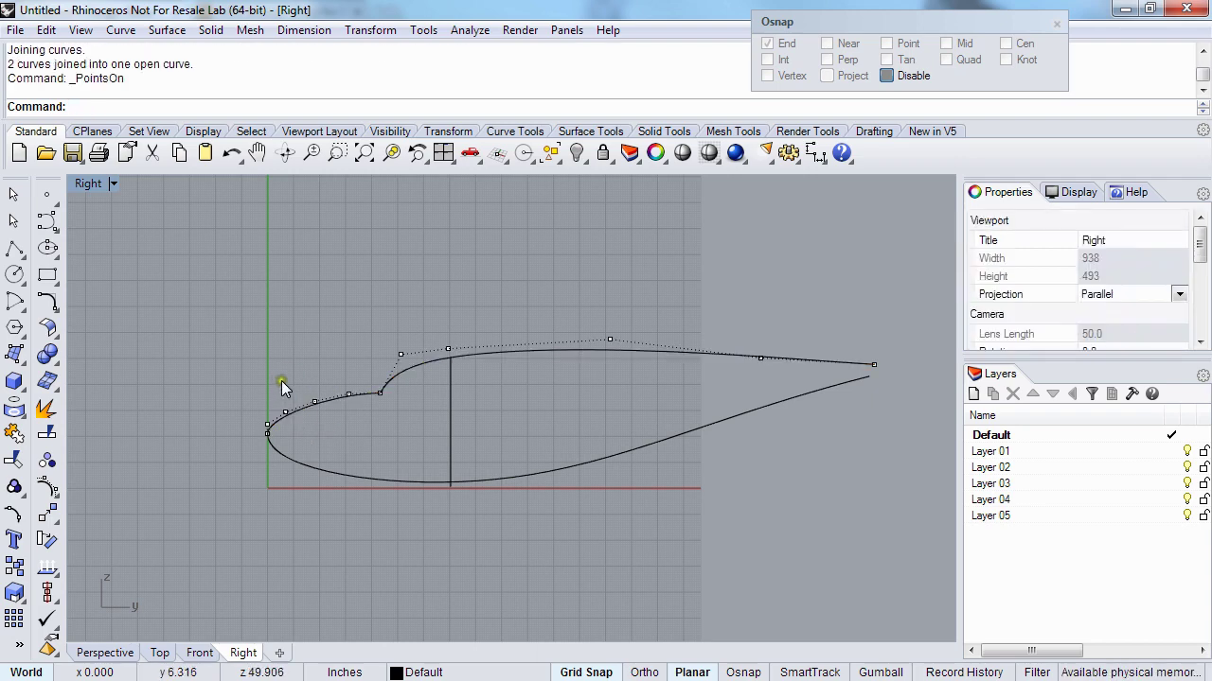
drag(281, 381, 405, 437)
key(alt+Up)
key(alt+Up)
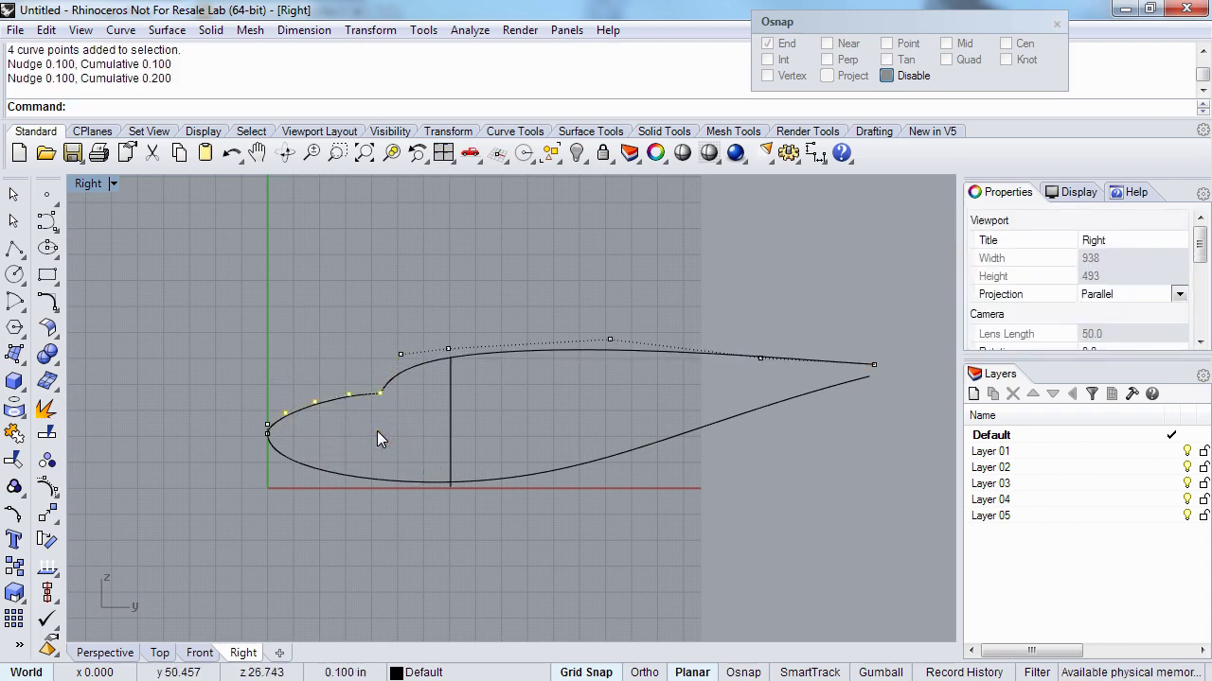
key(alt+Down)
key(alt+Down)
key(alt+Down)
key(alt+Down)
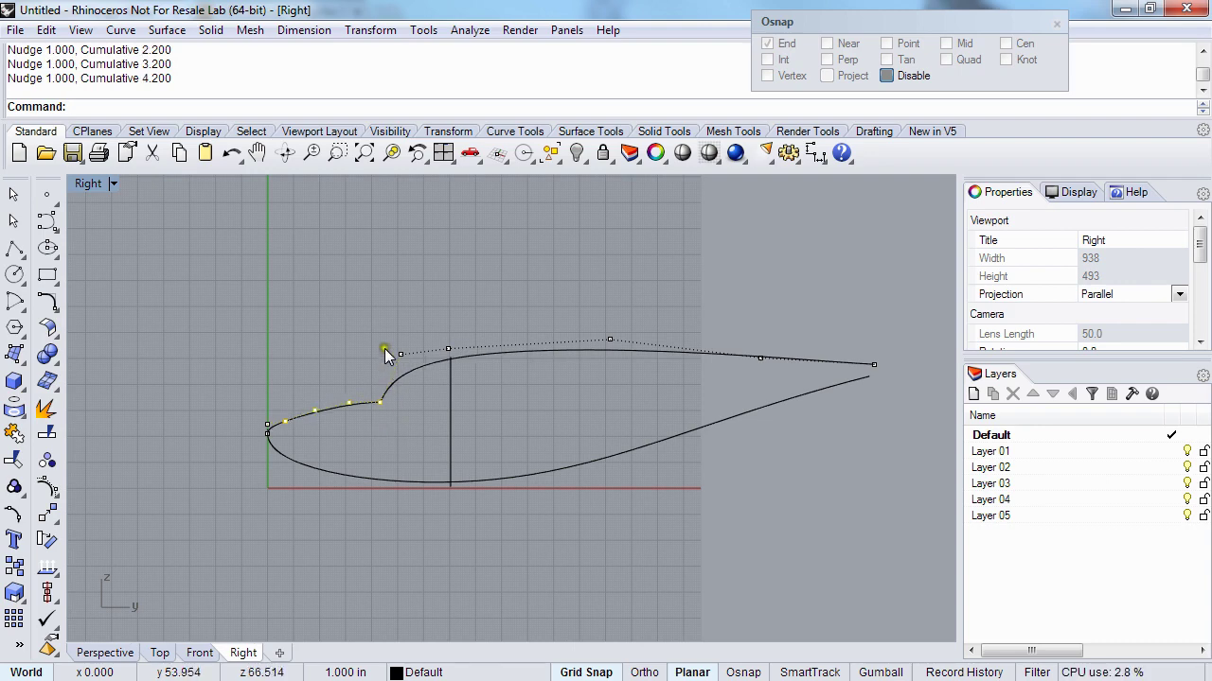
- Nudge the two control points just behind the kink, near the top of the vertical line, up 2 inches
drag(378, 312, 484, 385)
key(alt+Up)
key(alt+Up)
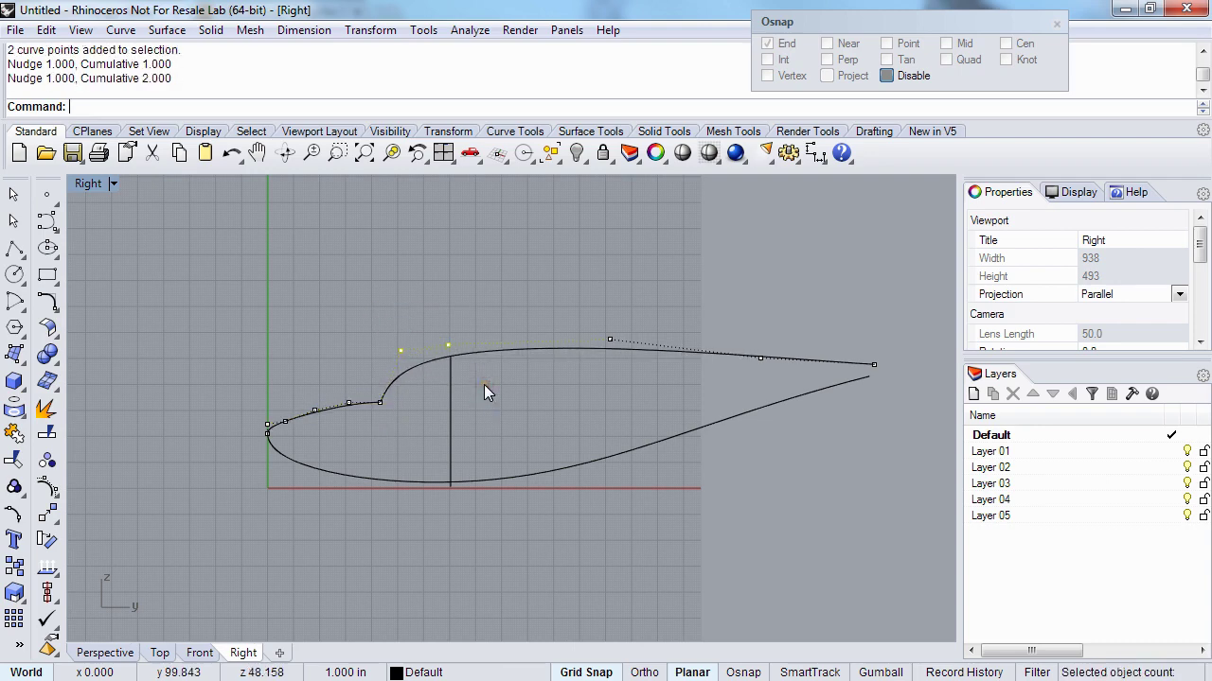
- Draw a three-segment polyline tail fin in the Right view, rising from the tail end to about z 120 and sloping forward to the upper curve
right_drag(484, 384, 386, 414)
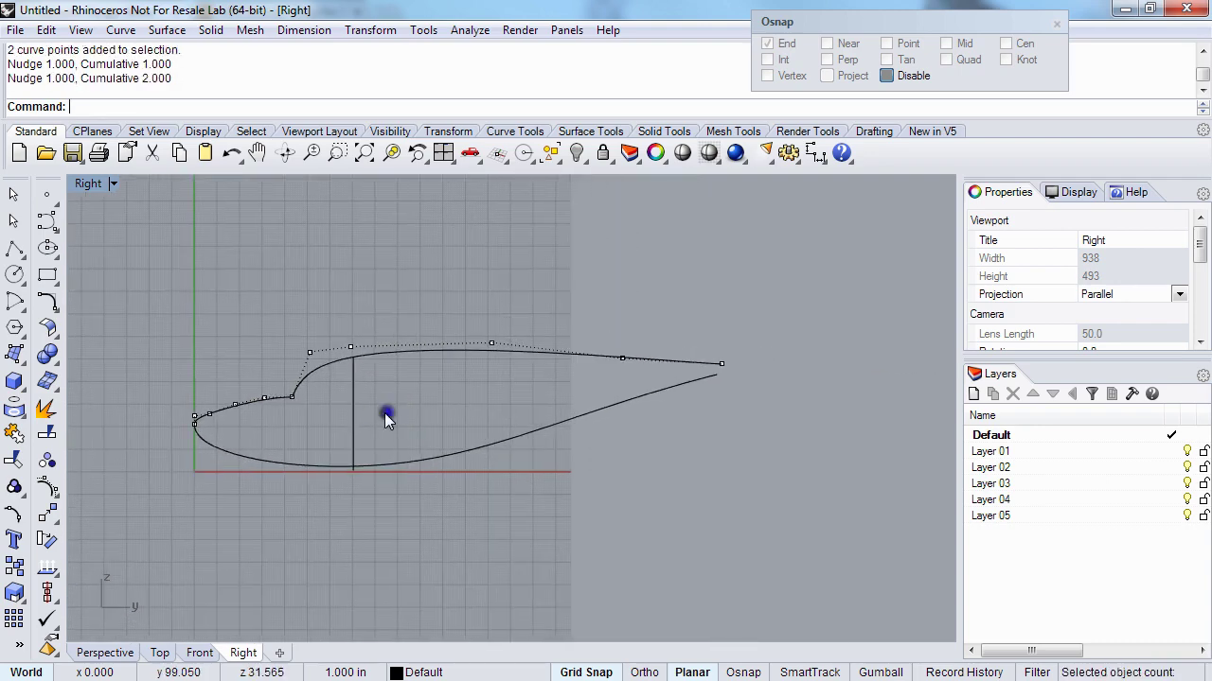
right_drag(603, 327, 577, 354)
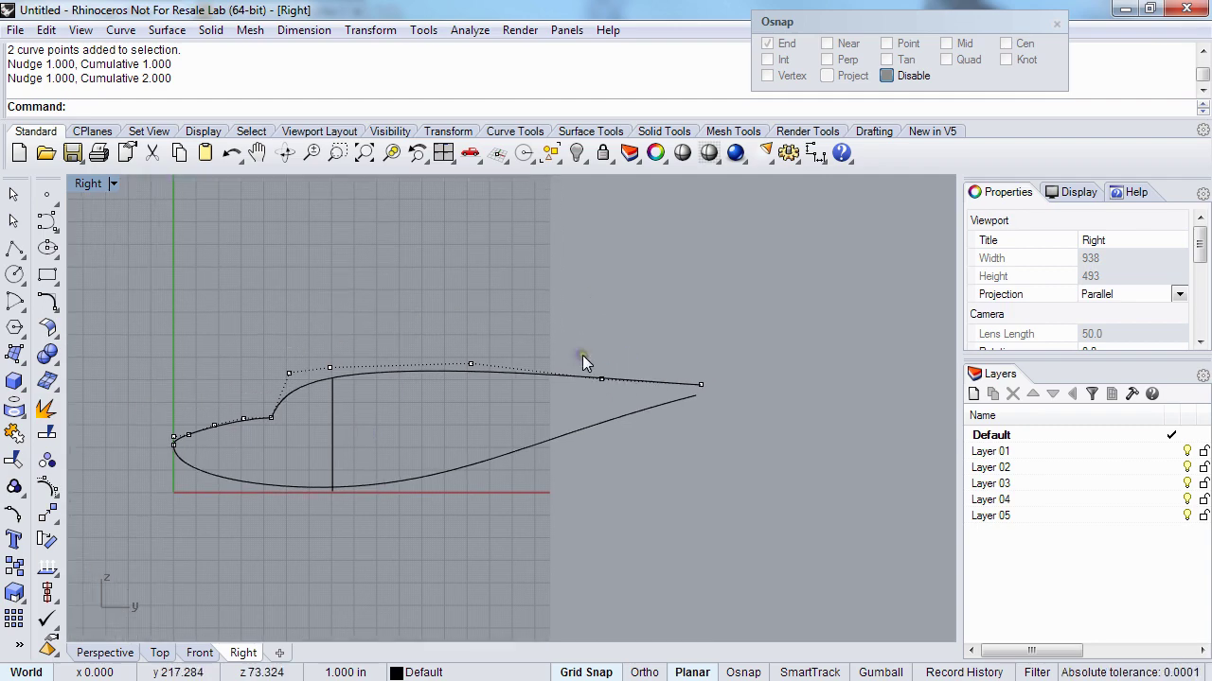
text(Poly)
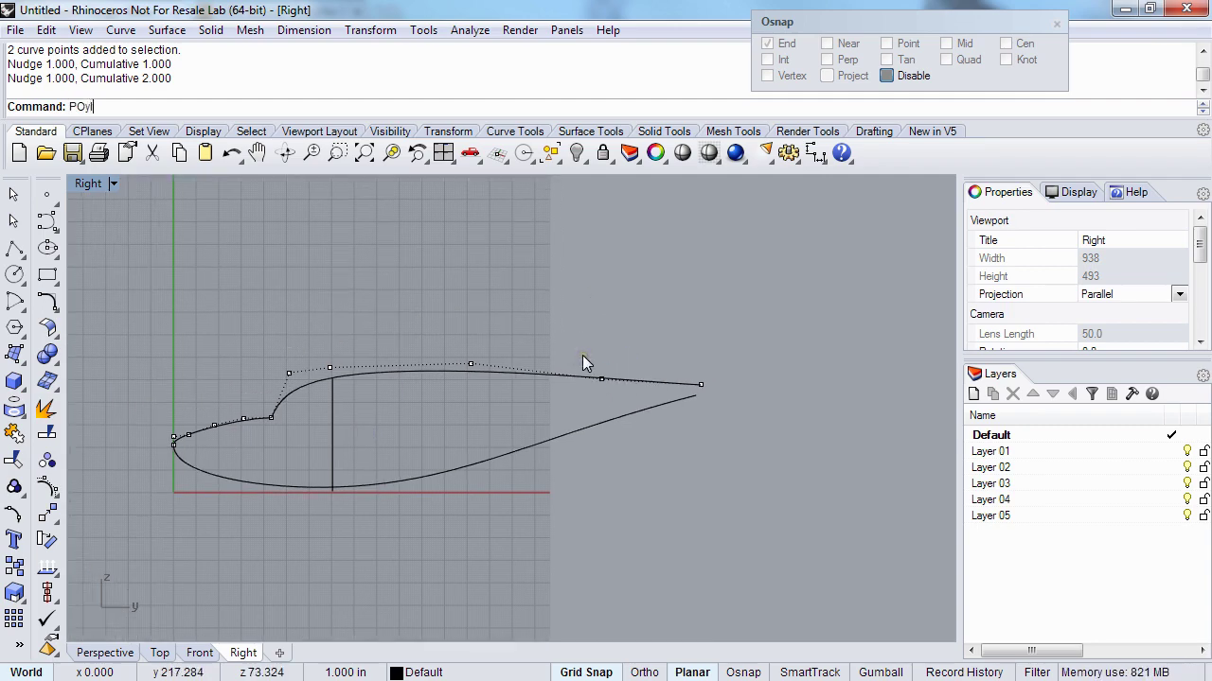
text(line)
key(Return)
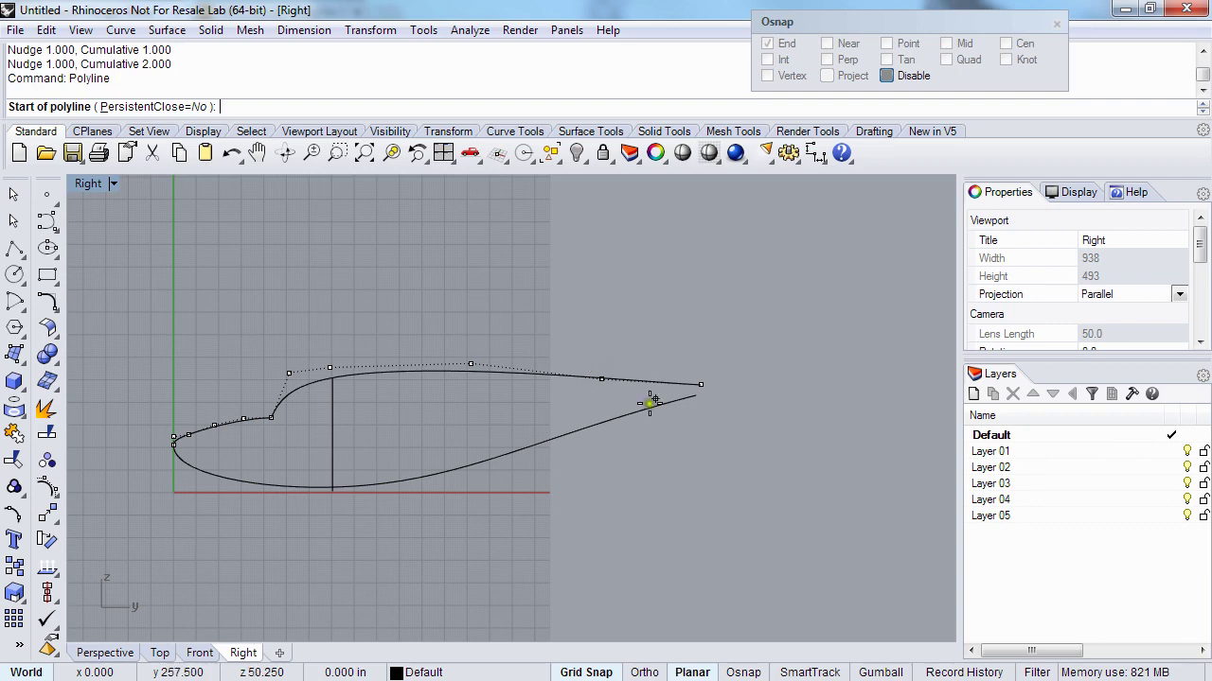
click(696, 385)
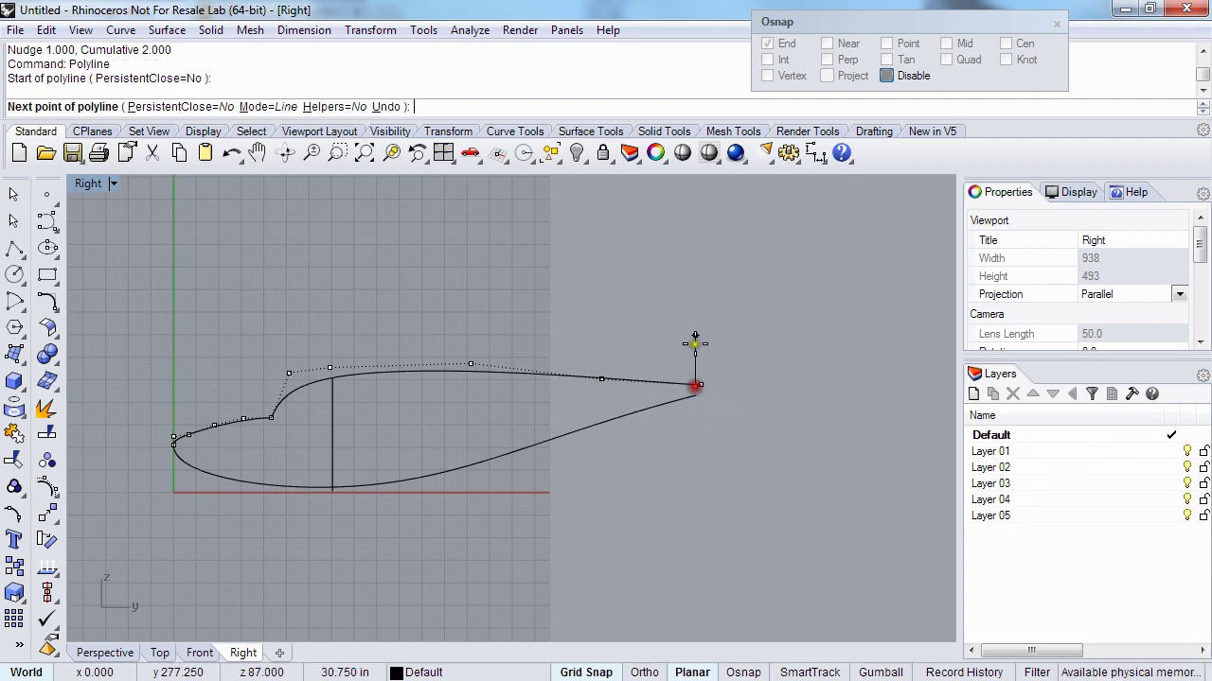
click(684, 265)
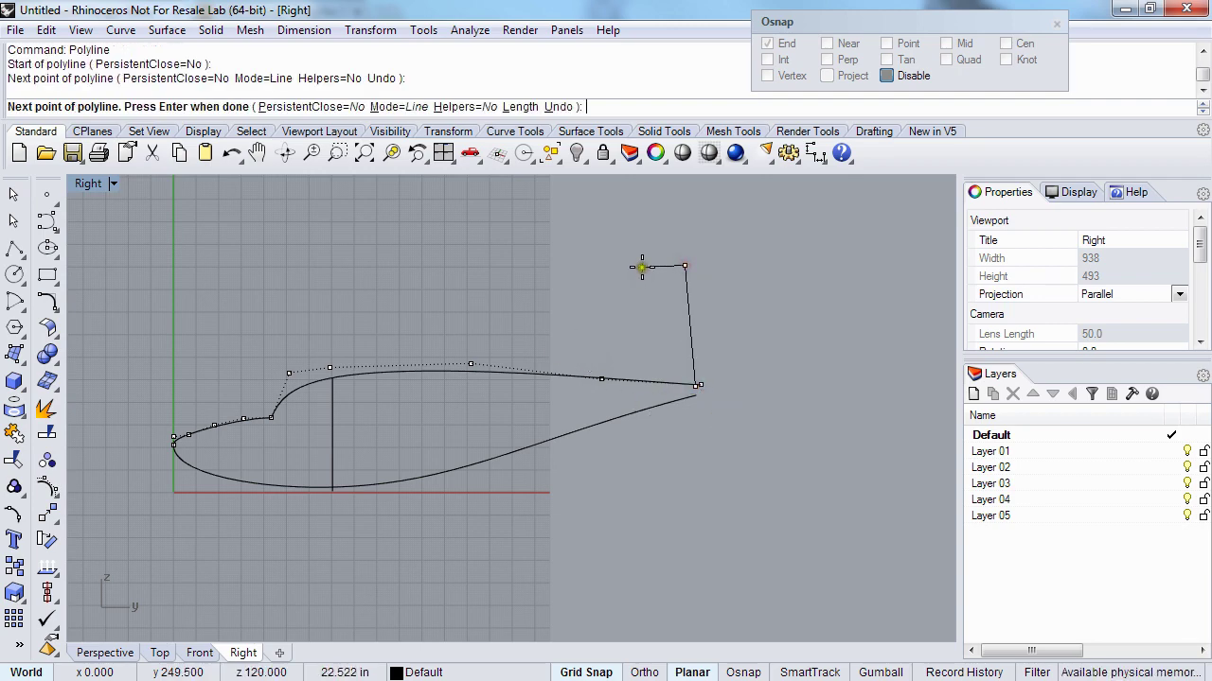
click(646, 265)
click(593, 380)
right_click(392, 441)
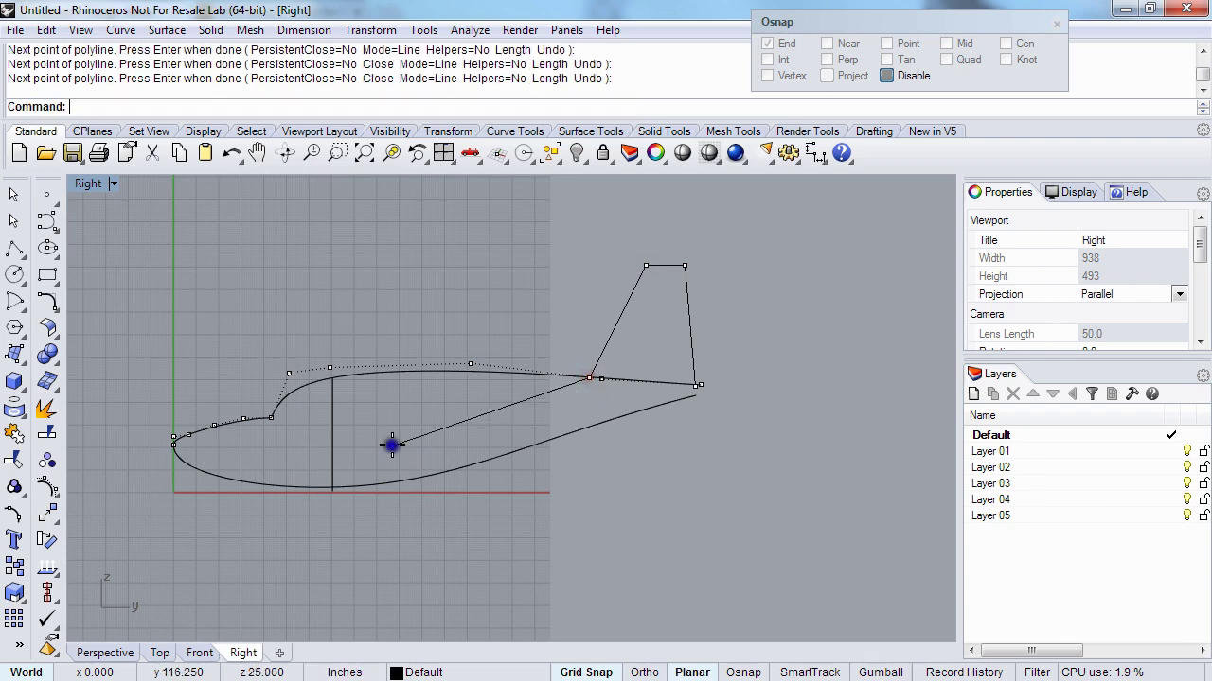
- Draw an open three-segment polyline inside the body, from the vertical line's foot up and back, across, and down to the lower curve
right_drag(316, 486, 392, 469)
right_click(393, 469)
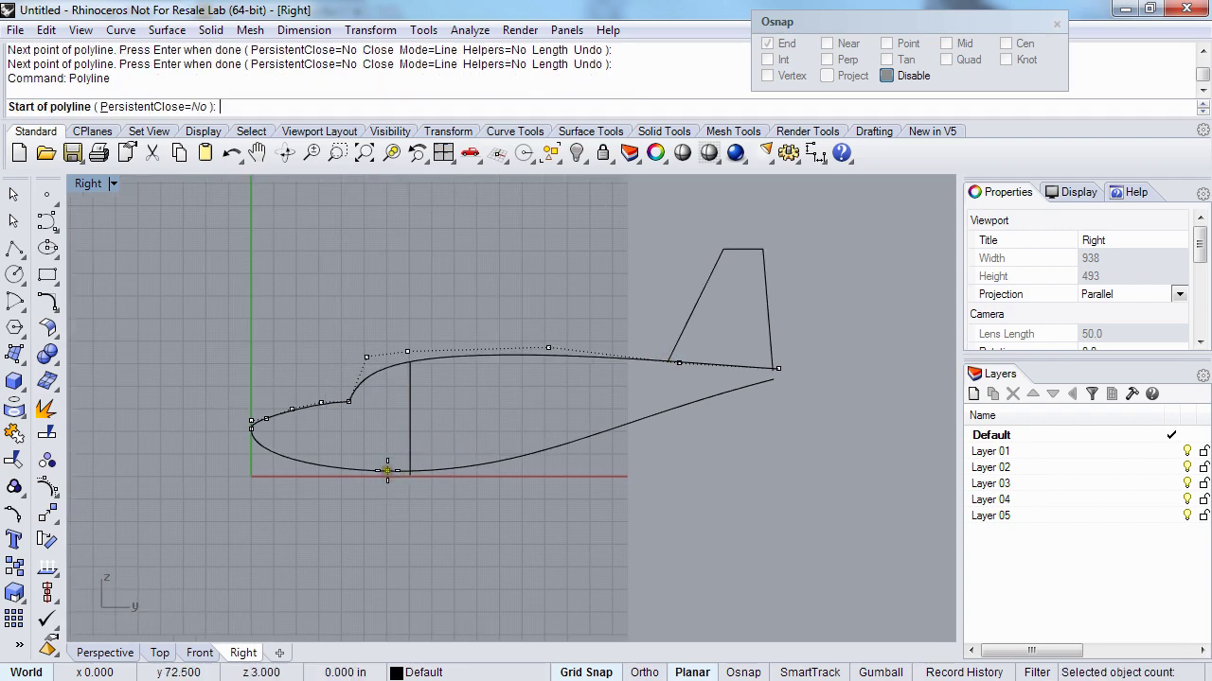
click(411, 472)
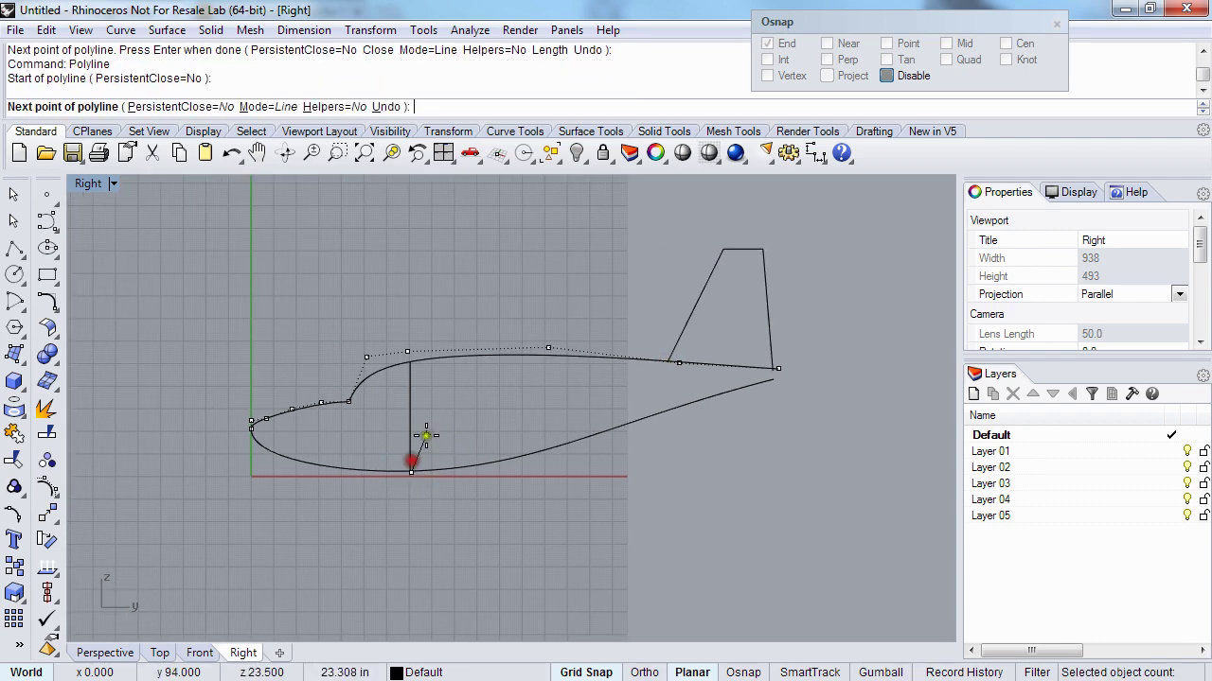
click(446, 415)
click(516, 413)
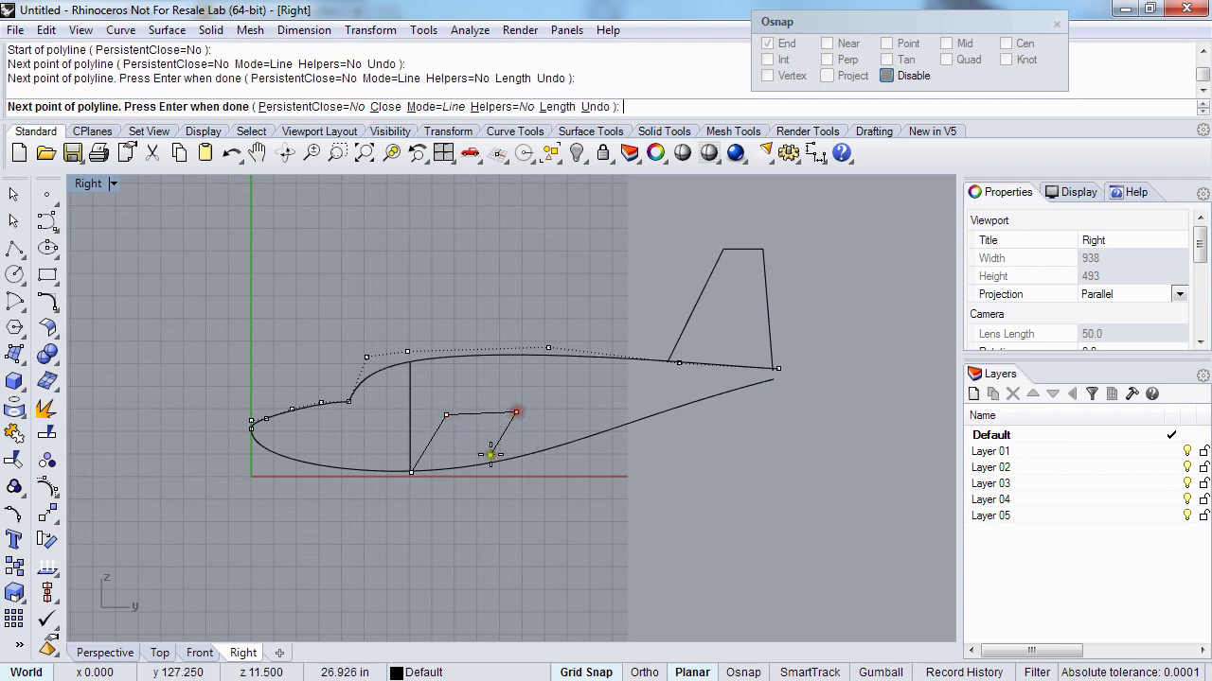
click(512, 459)
right_click(509, 460)
right_drag(459, 446, 410, 455)
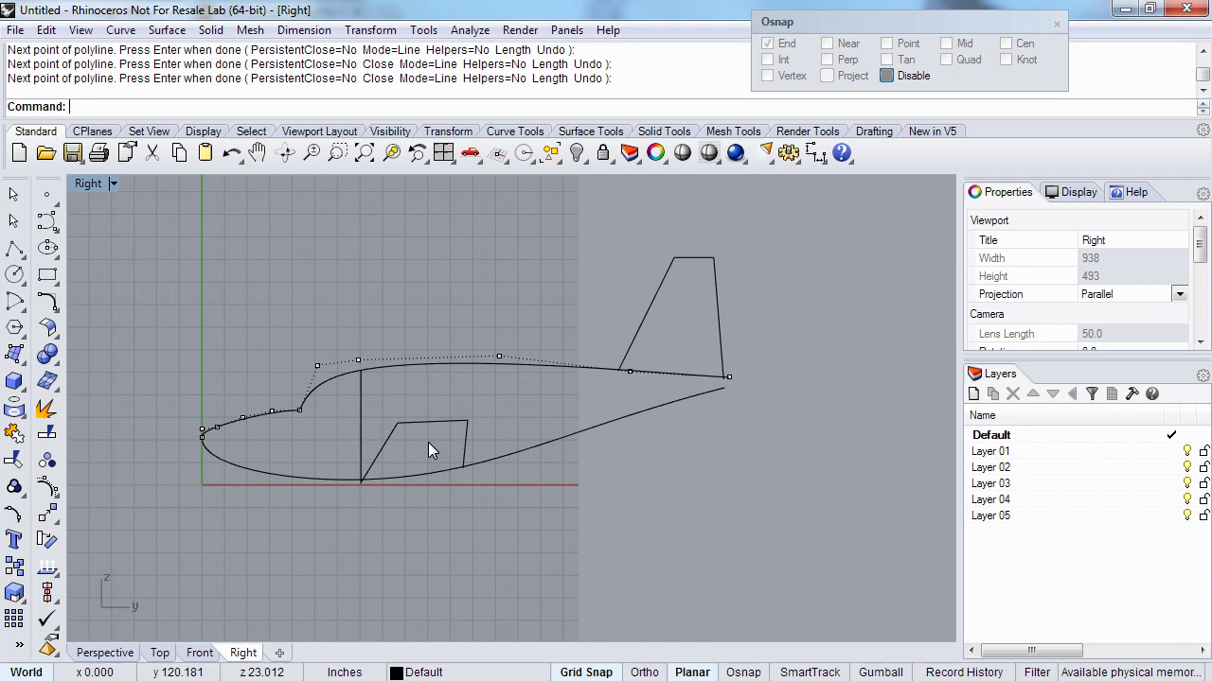
- Show the control points of both the lower and the upper profile curves
key(Escape)
right_drag(224, 491, 276, 475)
click(292, 453)
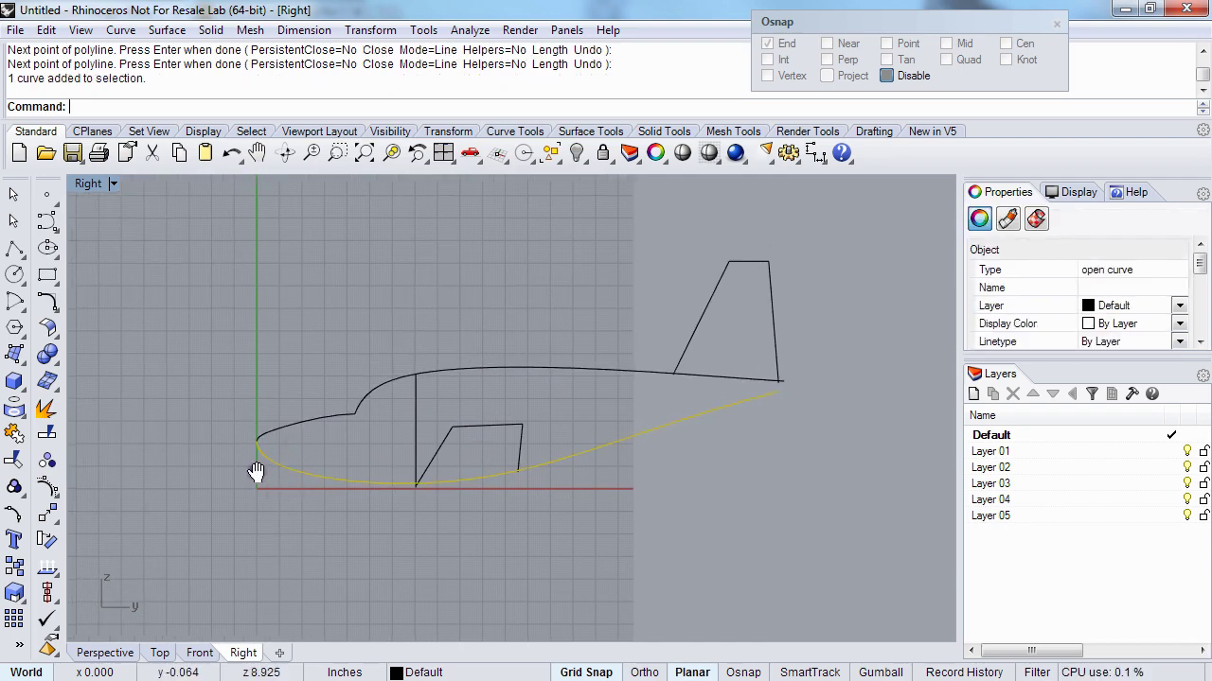
key(F10)
click(275, 431)
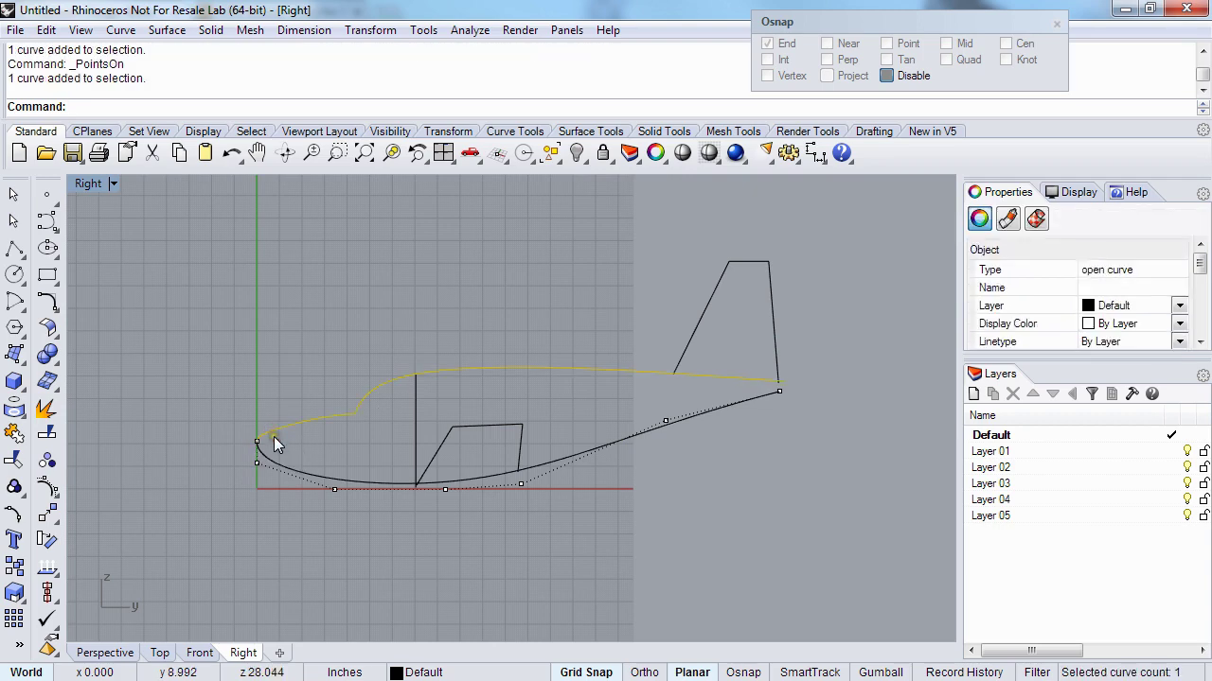
key(F10)
- Nudge both curves' nose-tip points and the control point just above them down 3.2 inches, and hide the control points
scroll(248, 449, up, 3)
drag(294, 478, 292, 485)
key(alt+Down)
key(alt+Down)
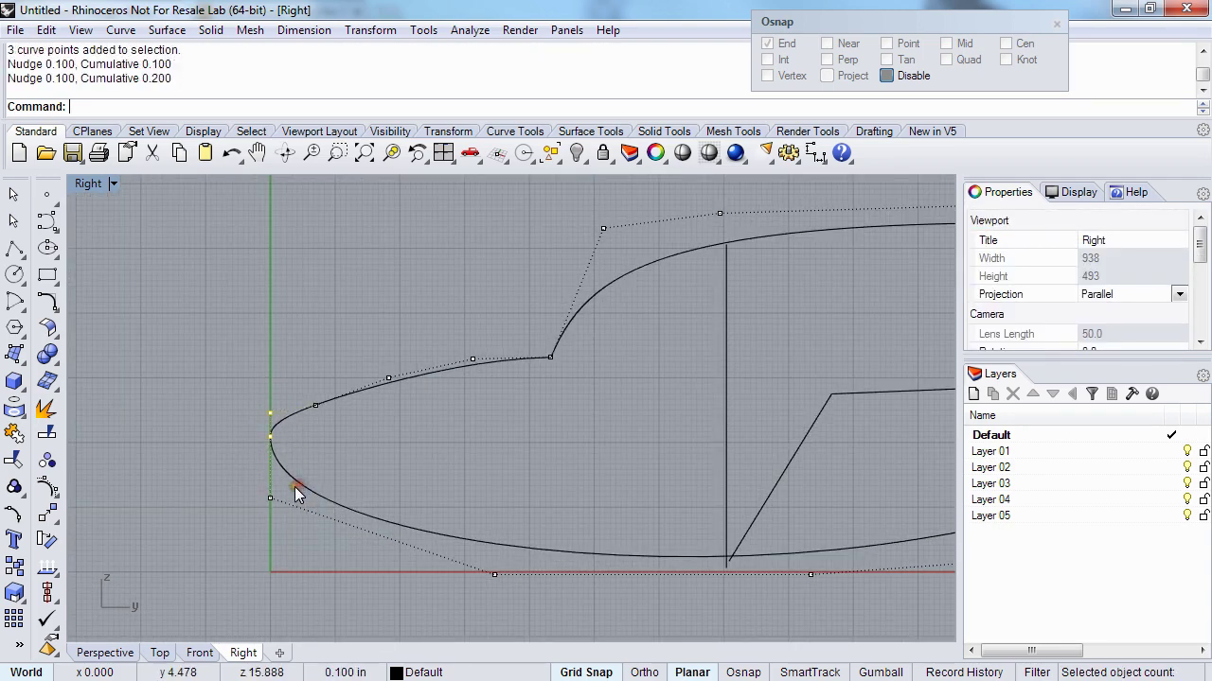
key(shift+alt+Down)
key(shift+alt+Down)
key(shift+alt+Down)
scroll(200, 495, down, 5)
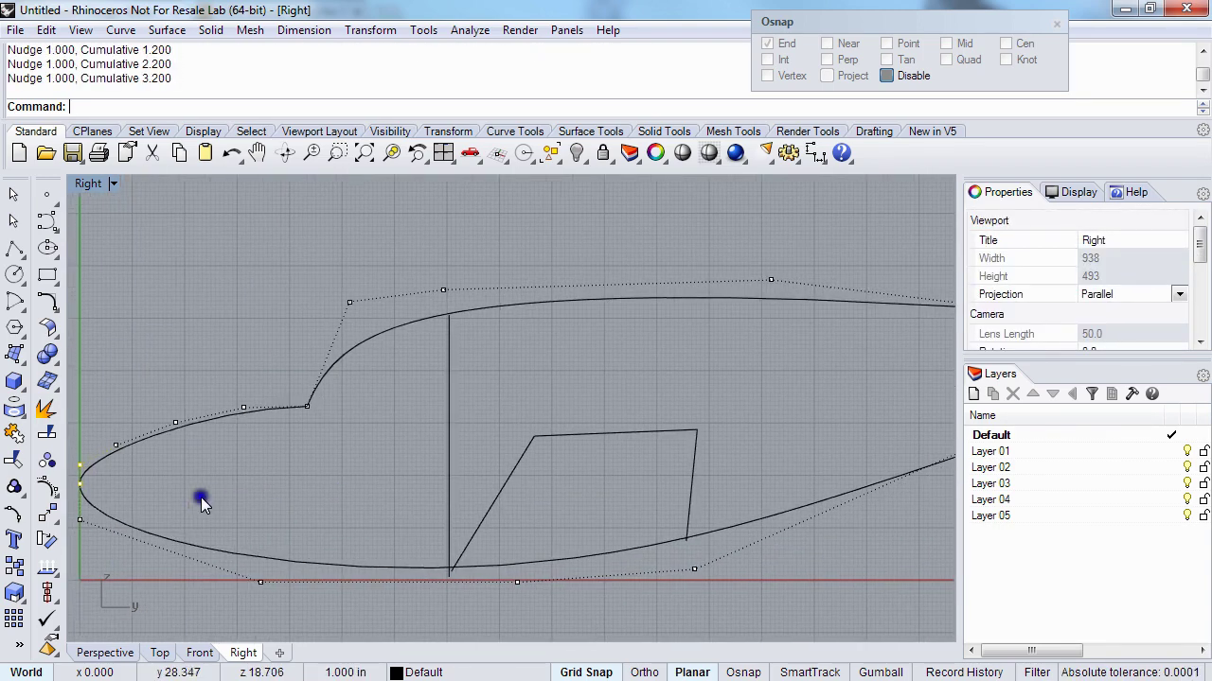
scroll(301, 446, up, 1)
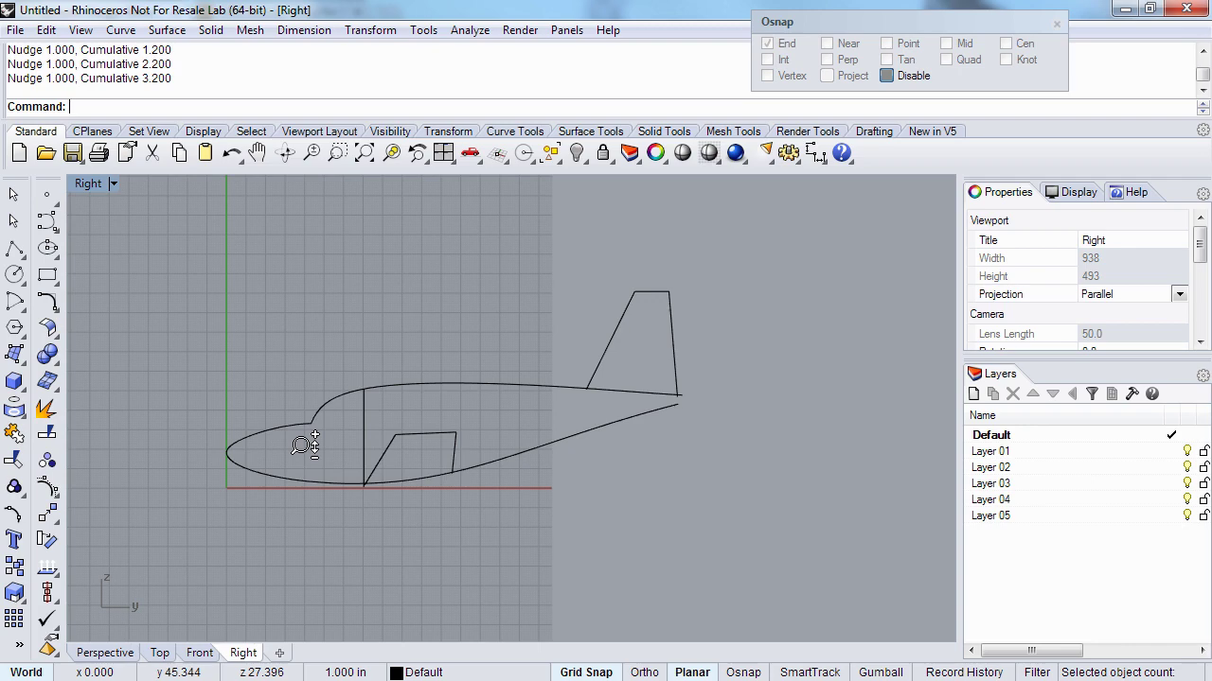
right_drag(284, 442, 261, 428)
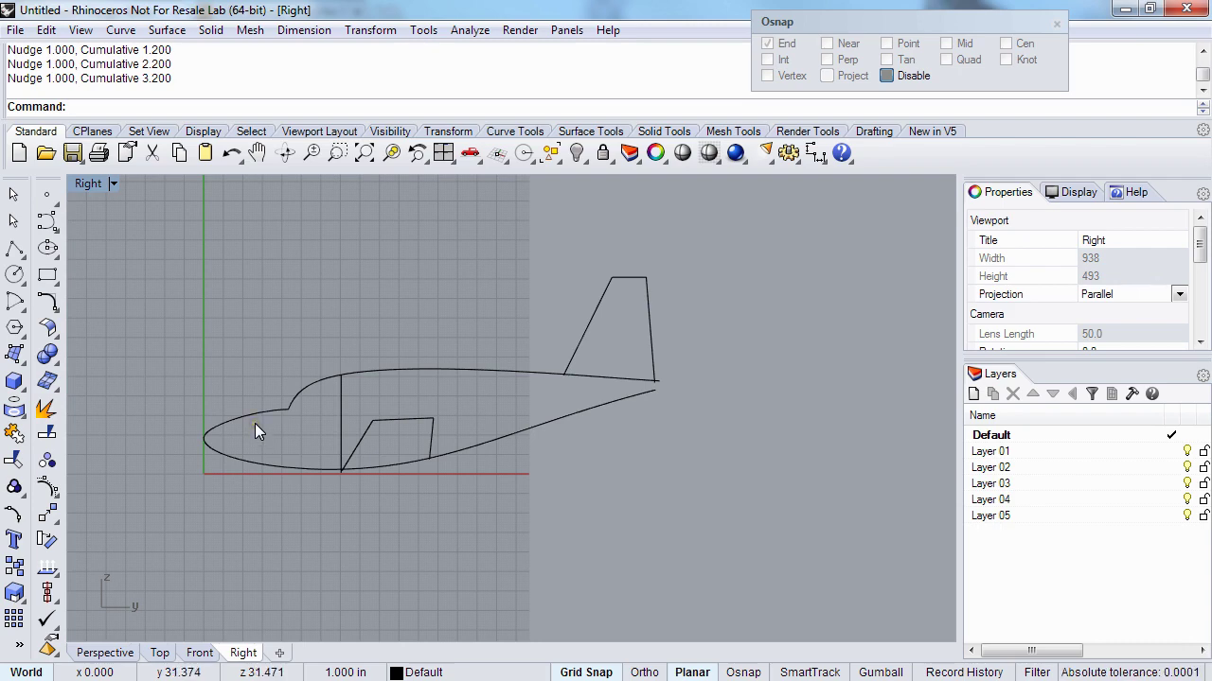
- Examine the upper and lower profile curves from an angle in a maximized Perspective view
double_click(83, 184)
double_click(568, 185)
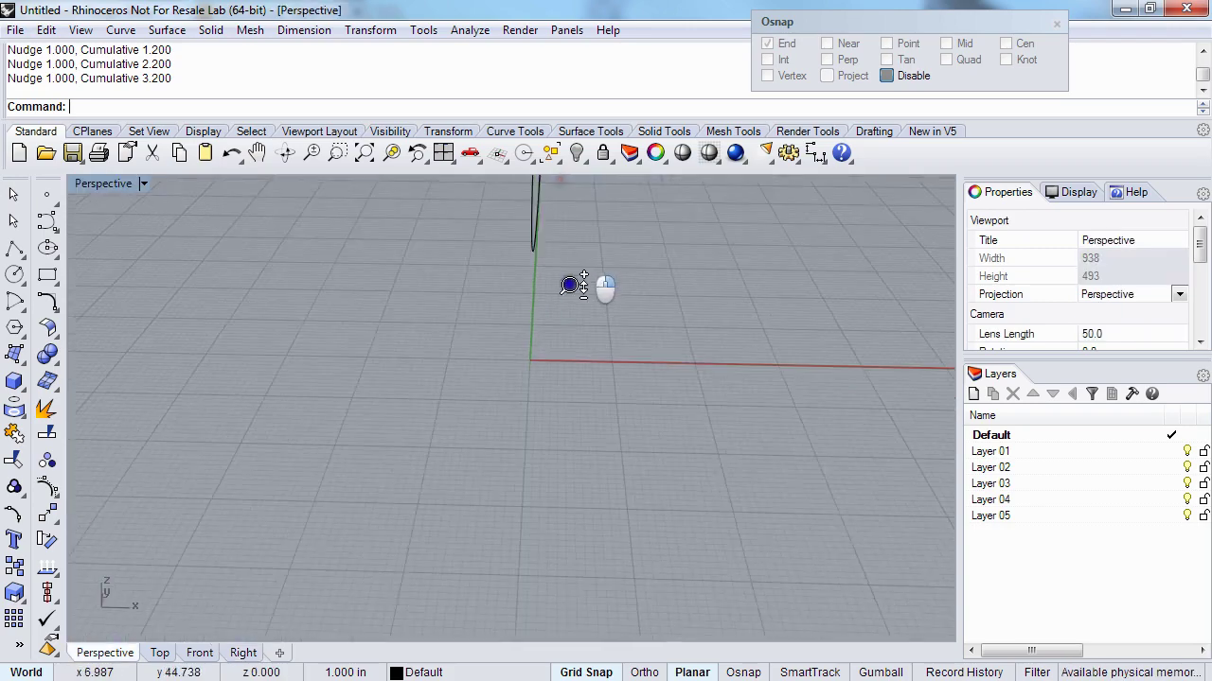
right_drag(568, 284, 381, 434)
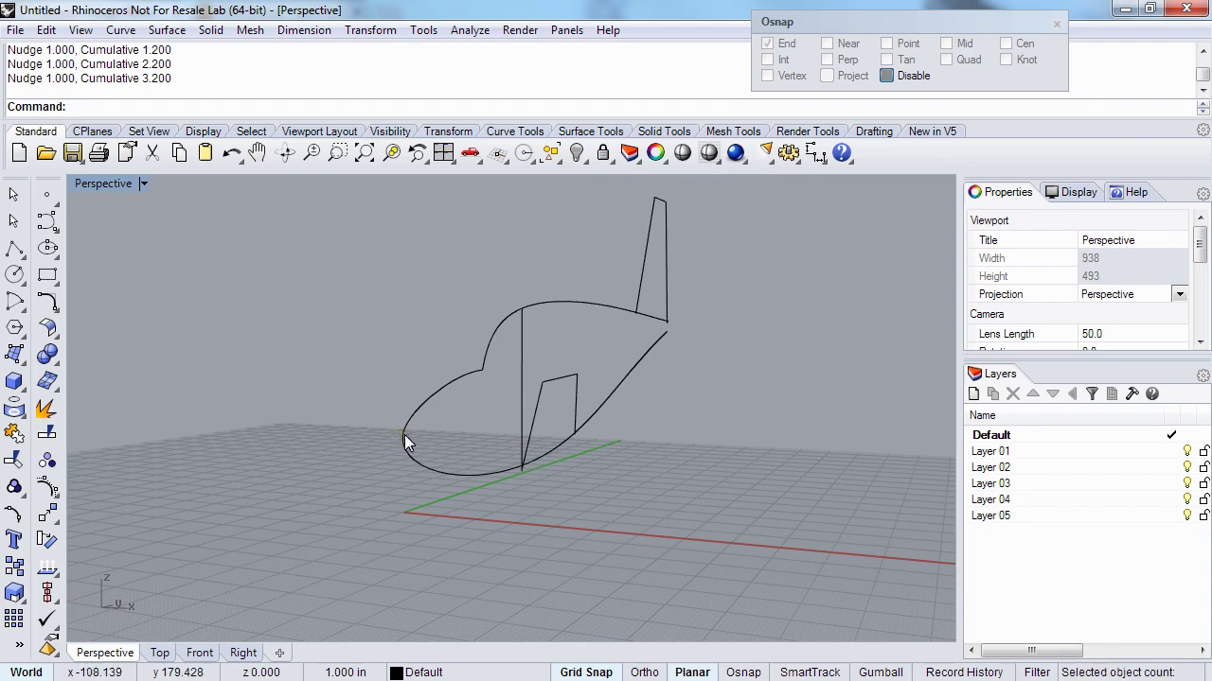
click(436, 388)
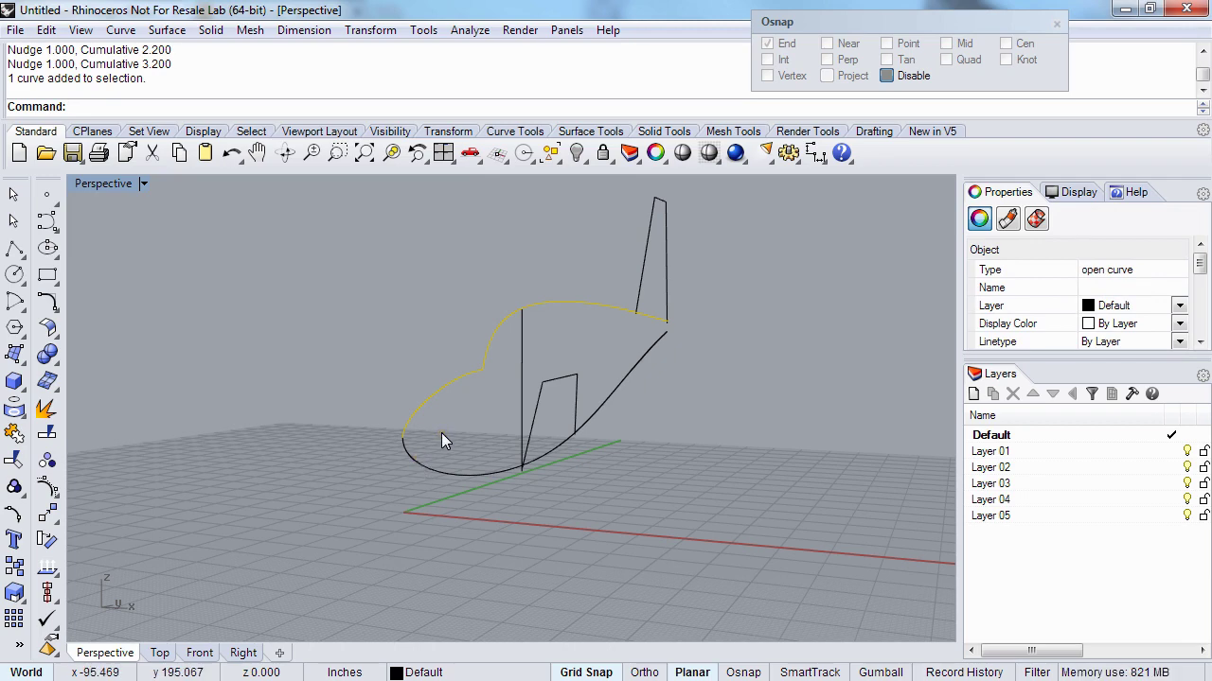
click(441, 432)
click(424, 405)
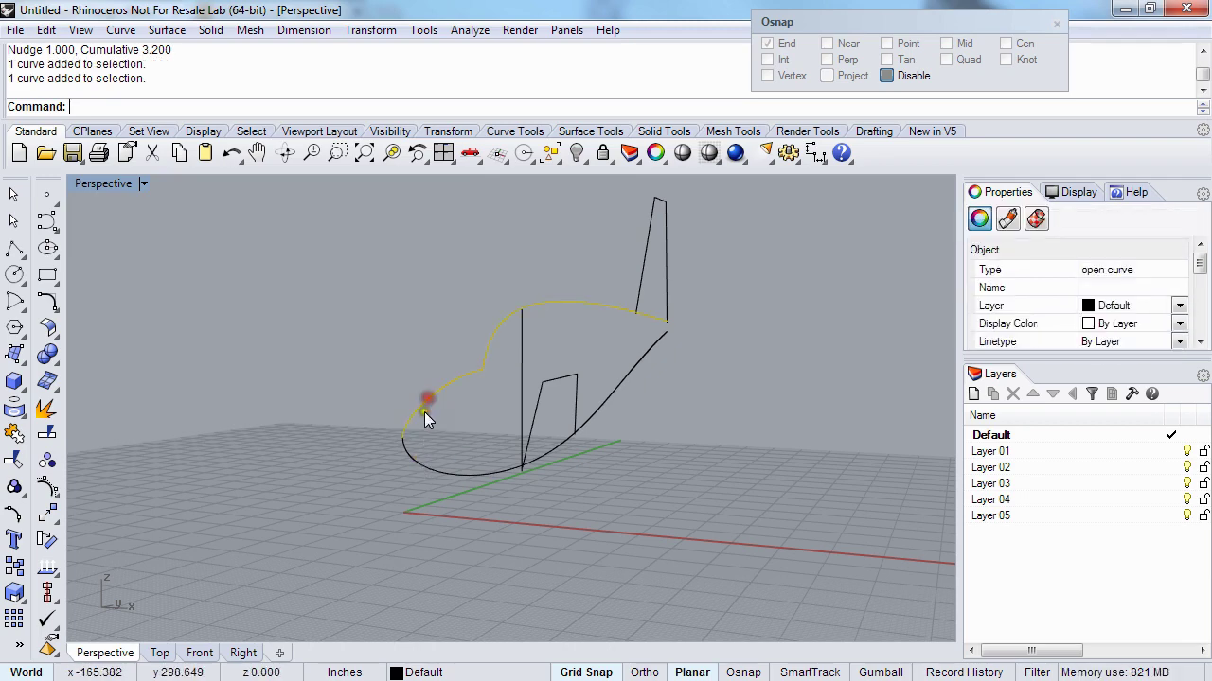
click(418, 453)
click(452, 437)
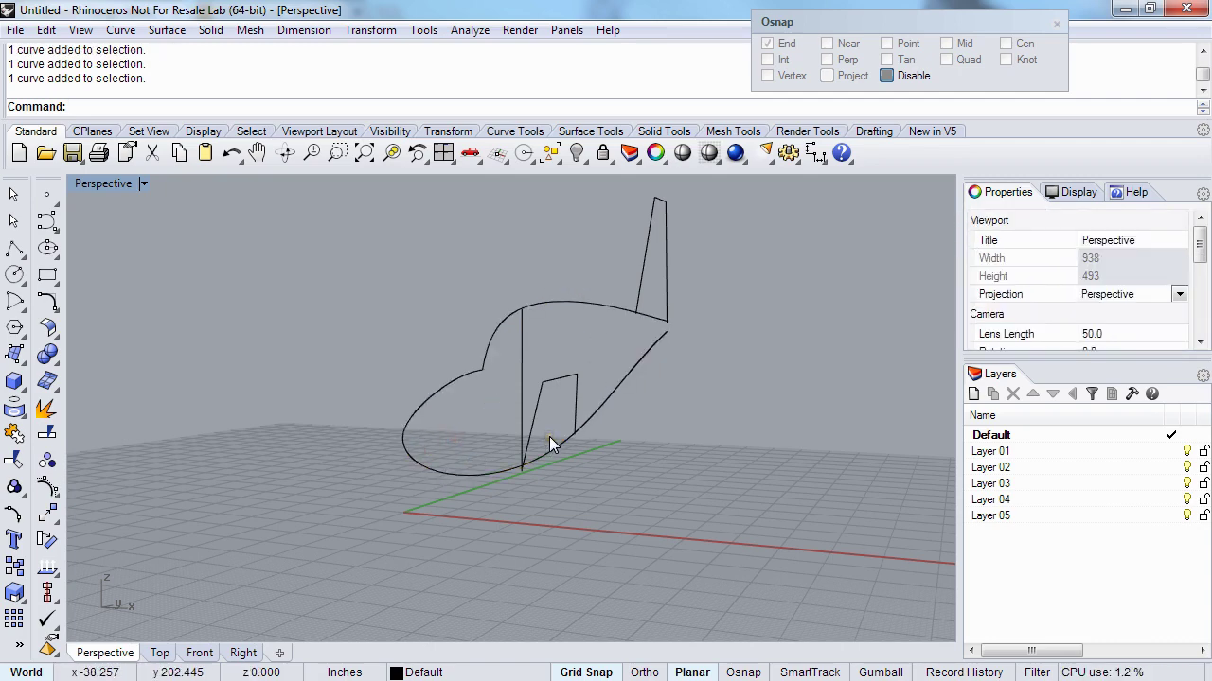
click(515, 432)
shift+right_drag(514, 414, 413, 457)
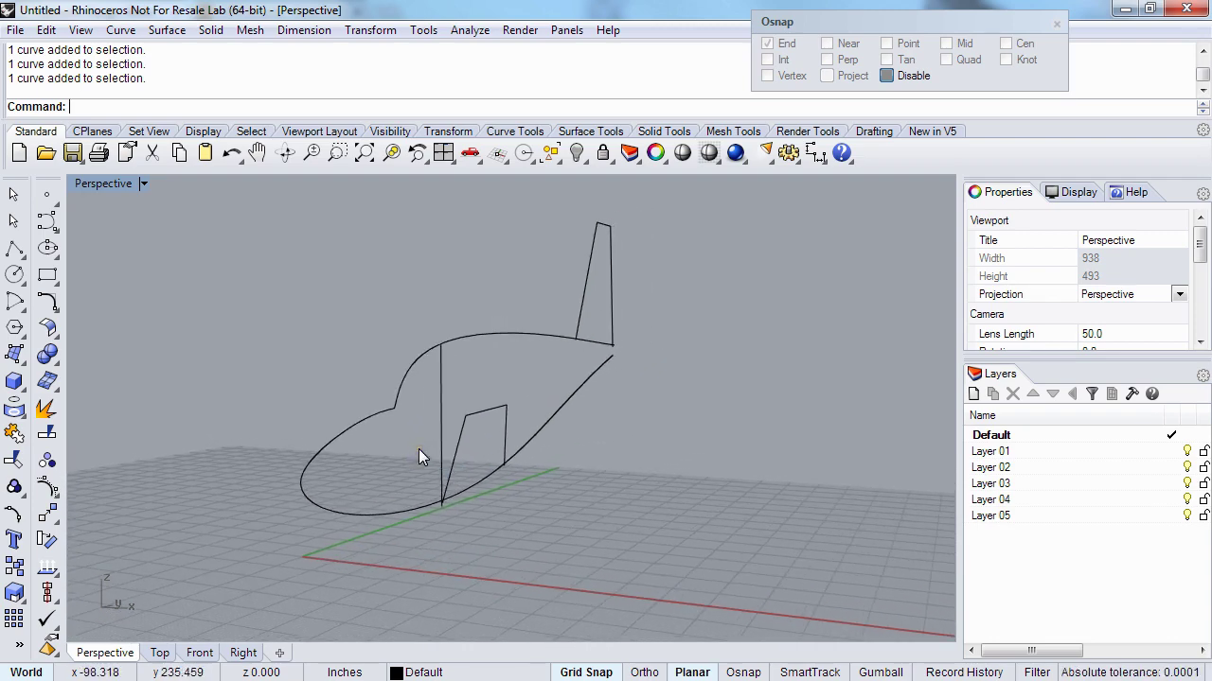
click(420, 446)
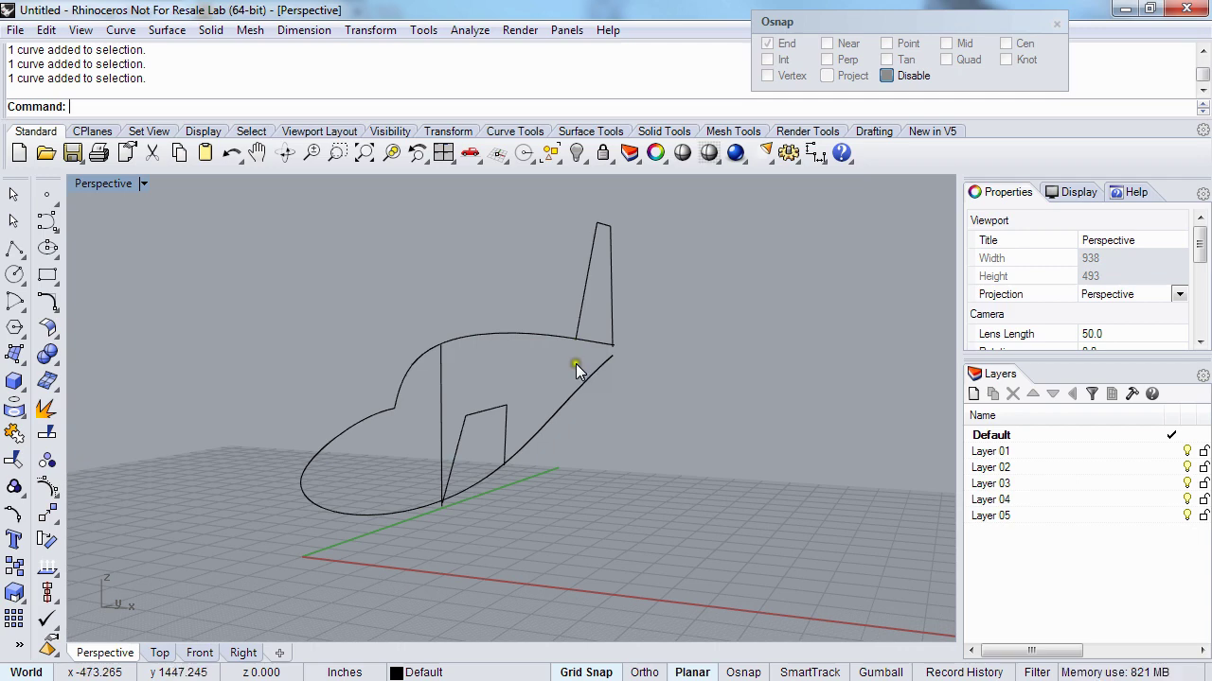
- Start a Revolve of the lower curve in the four-view layout, with object snaps enabled and the axis from the nose endpoint to just behind the tail
click(319, 509)
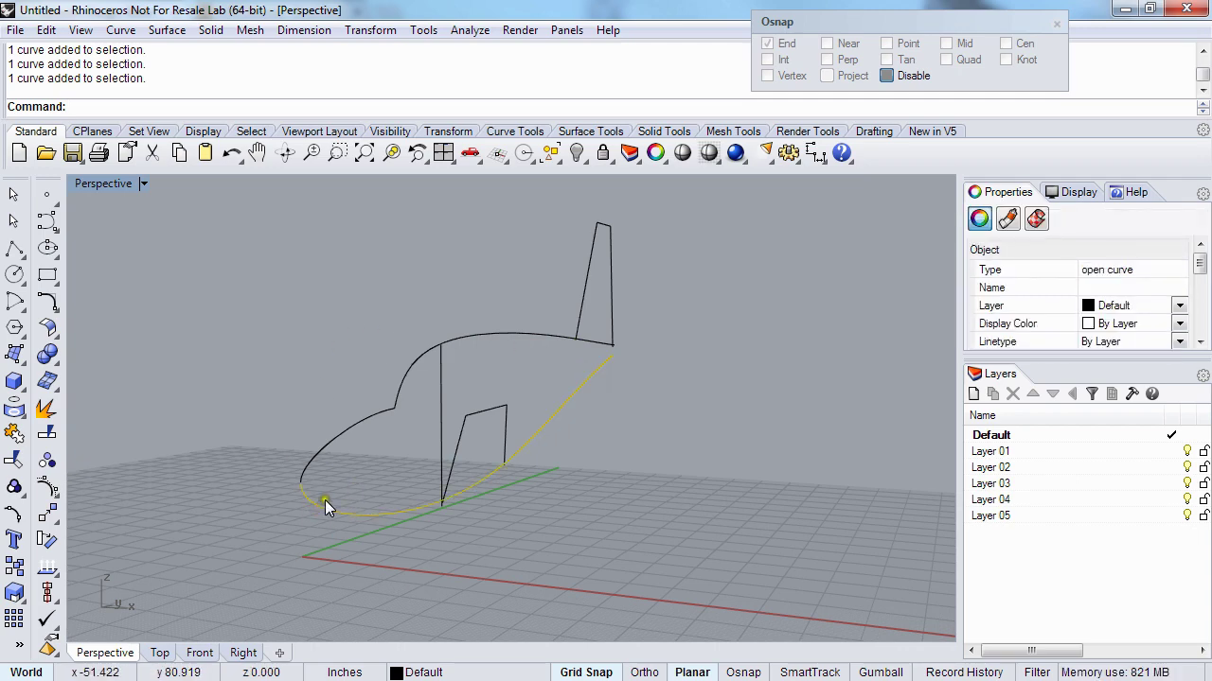
double_click(104, 186)
right_drag(316, 567, 315, 549)
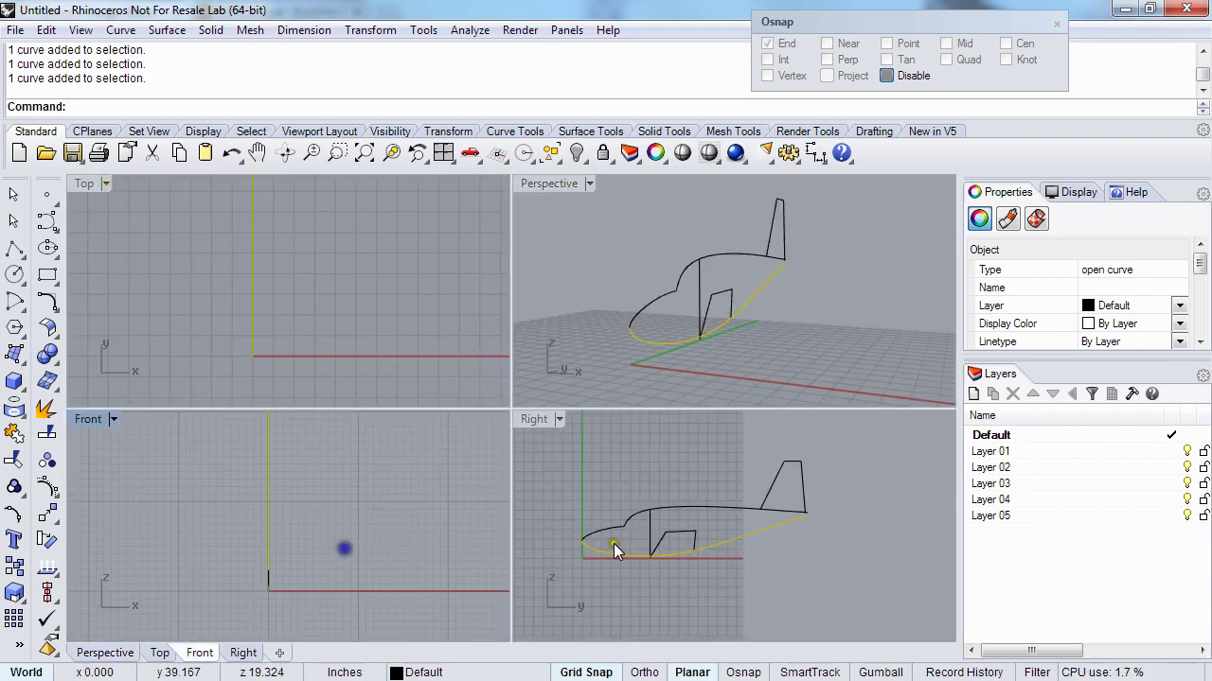
right_drag(612, 544, 604, 552)
text(Revolve)
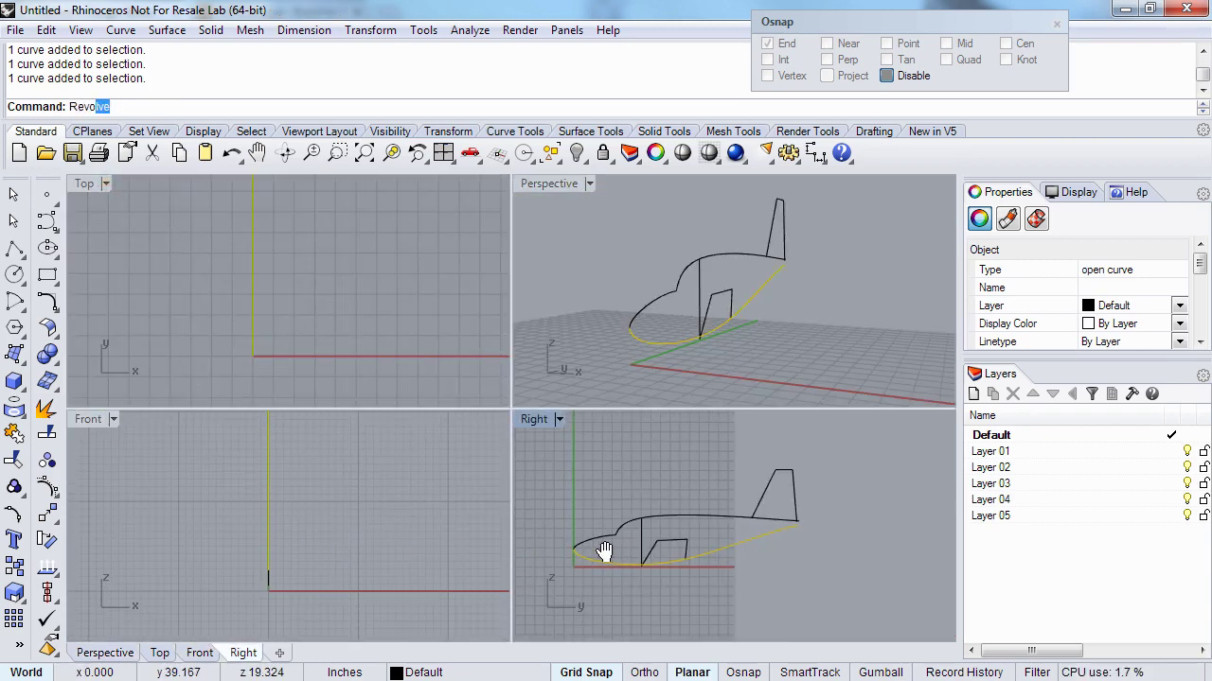
key(Return)
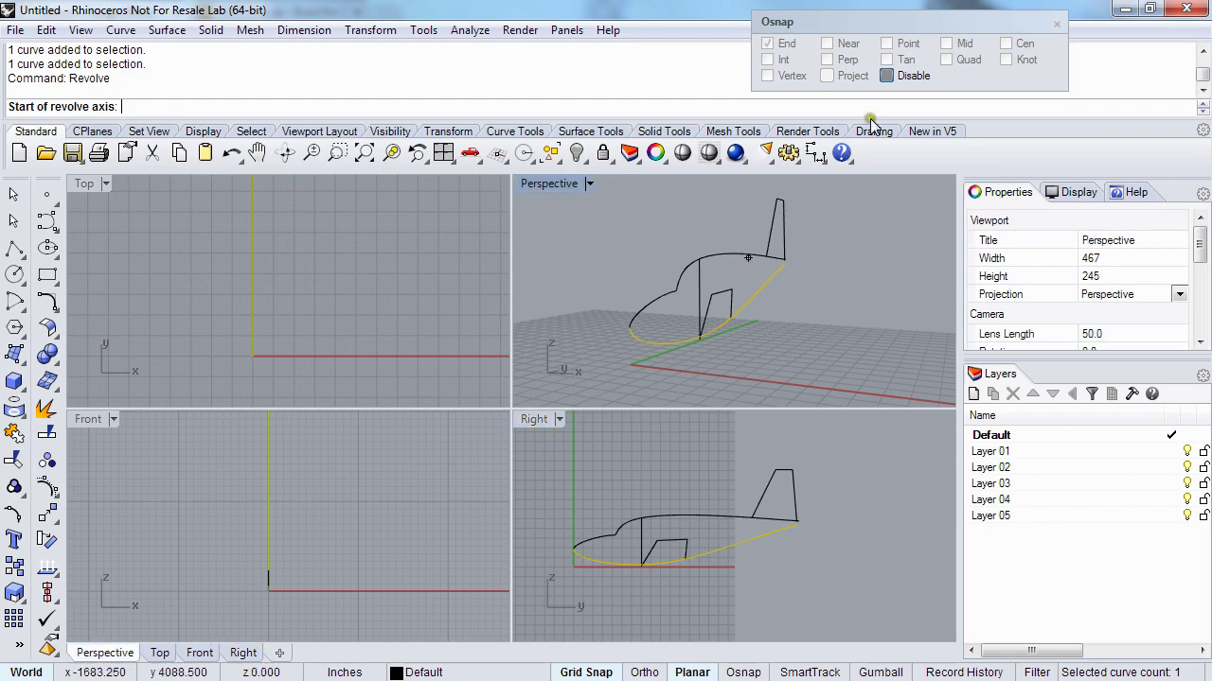
click(909, 76)
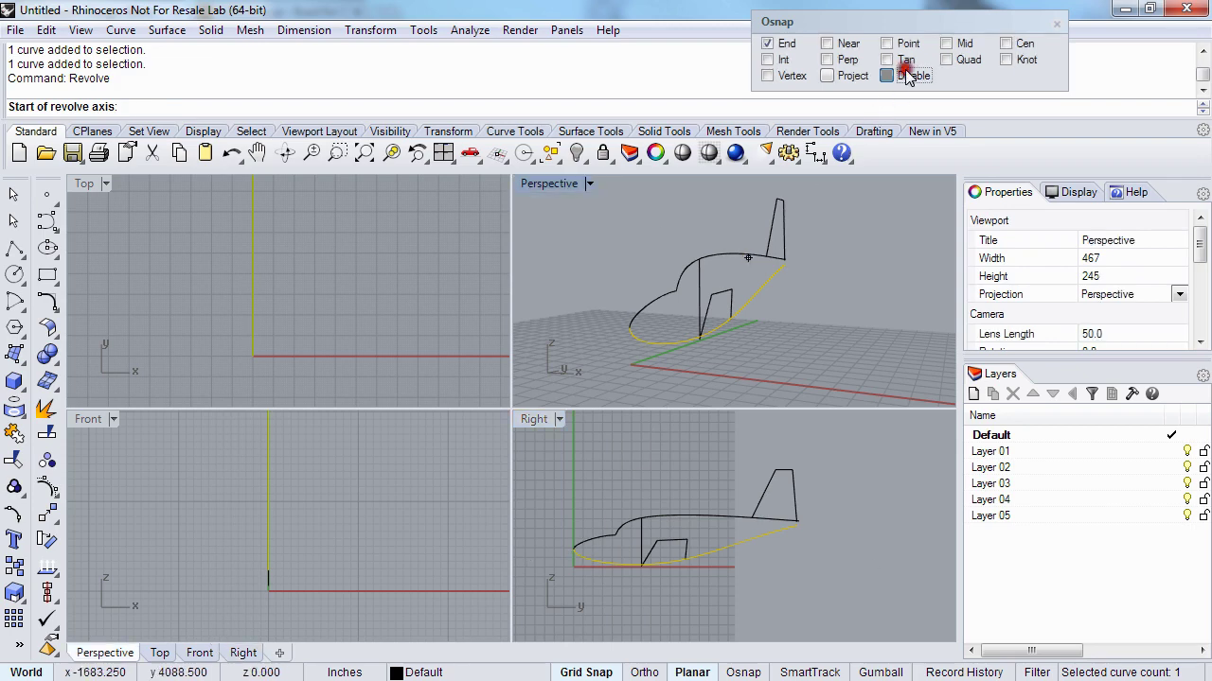
click(574, 553)
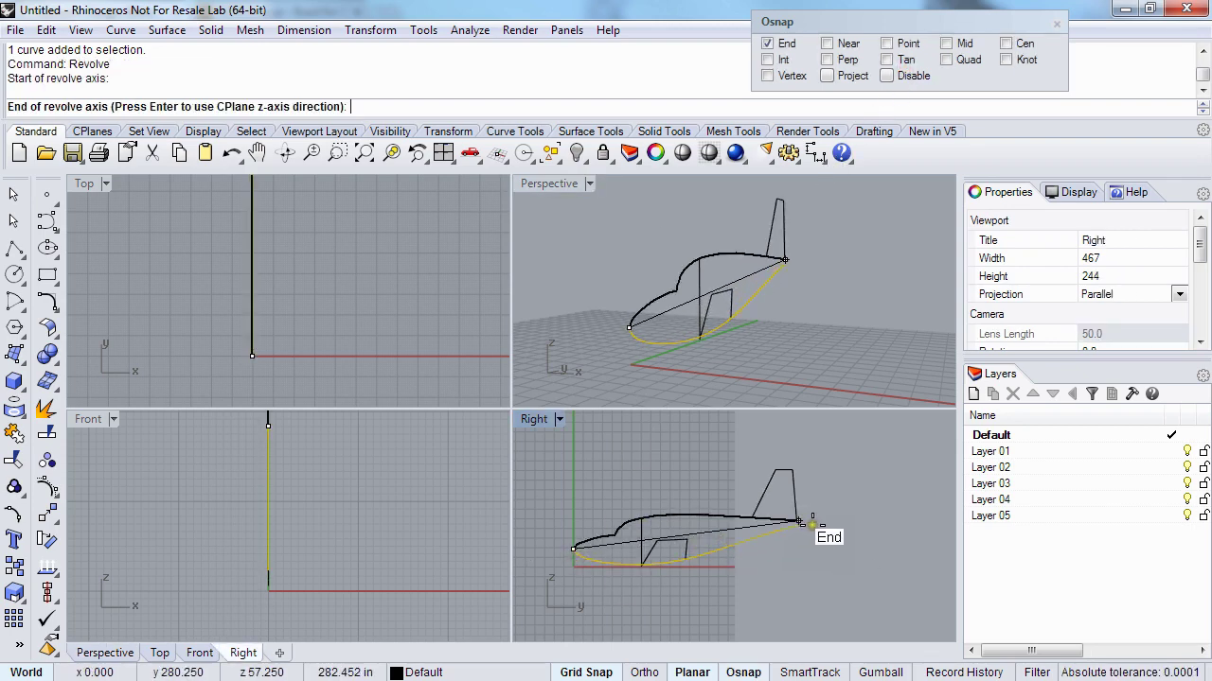
scroll(785, 536, up, 3)
scroll(861, 514, down, 1)
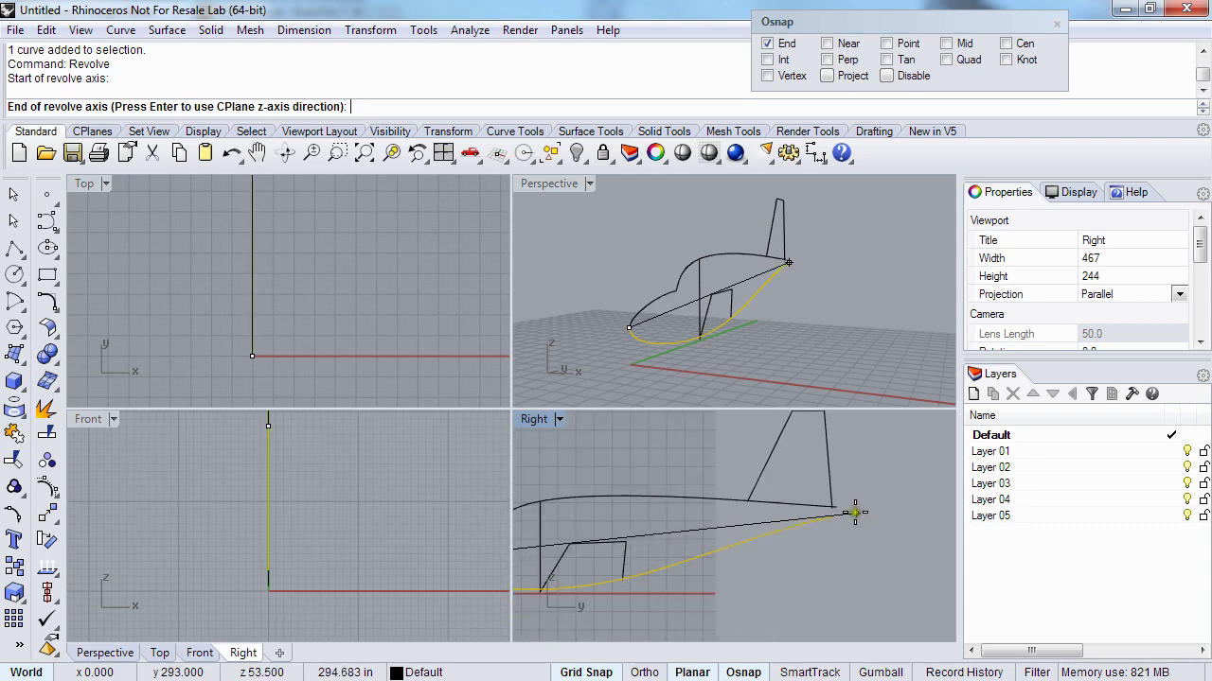
click(862, 508)
- Revolve the lower curve through a half turn on the positive-X side, picking the start and end angles in the Front view
scroll(824, 519, down, 5)
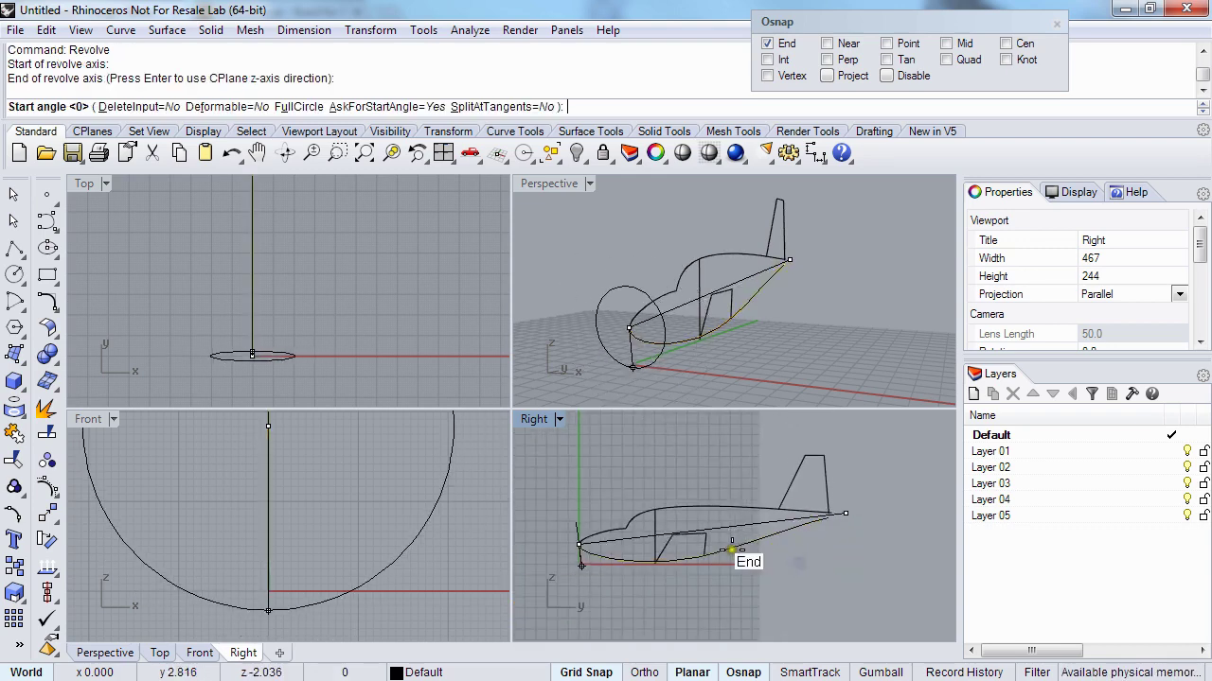
right_drag(316, 563, 296, 577)
scroll(295, 577, down, 3)
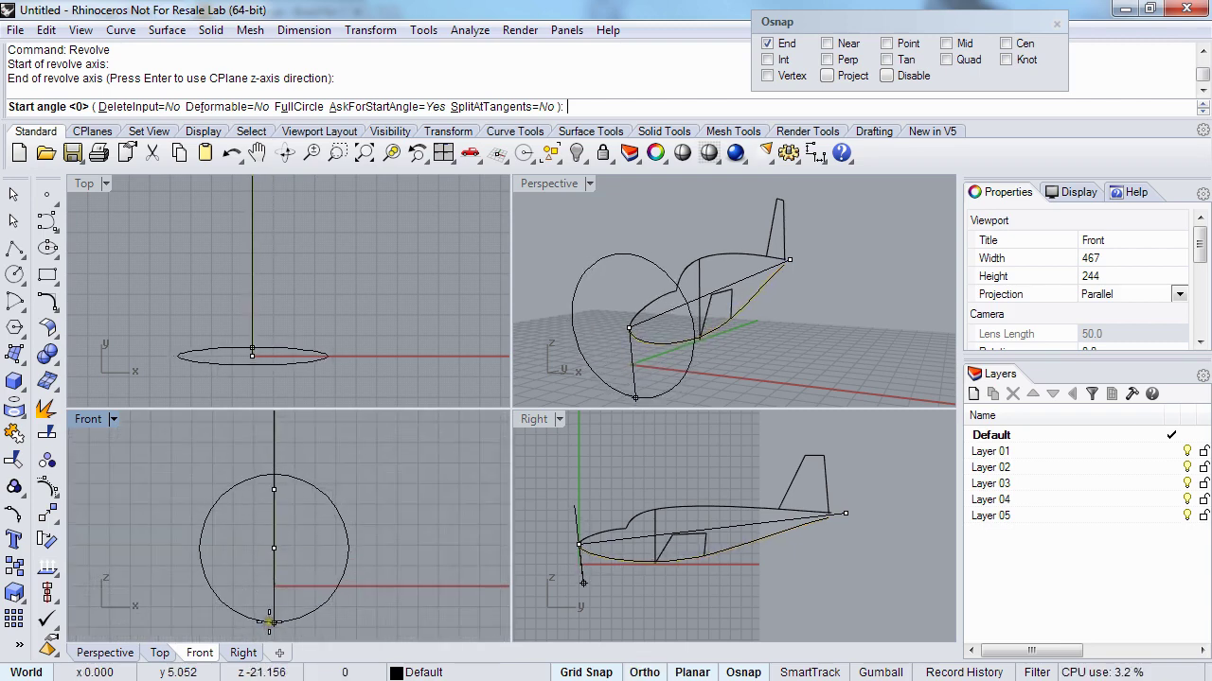
click(275, 494)
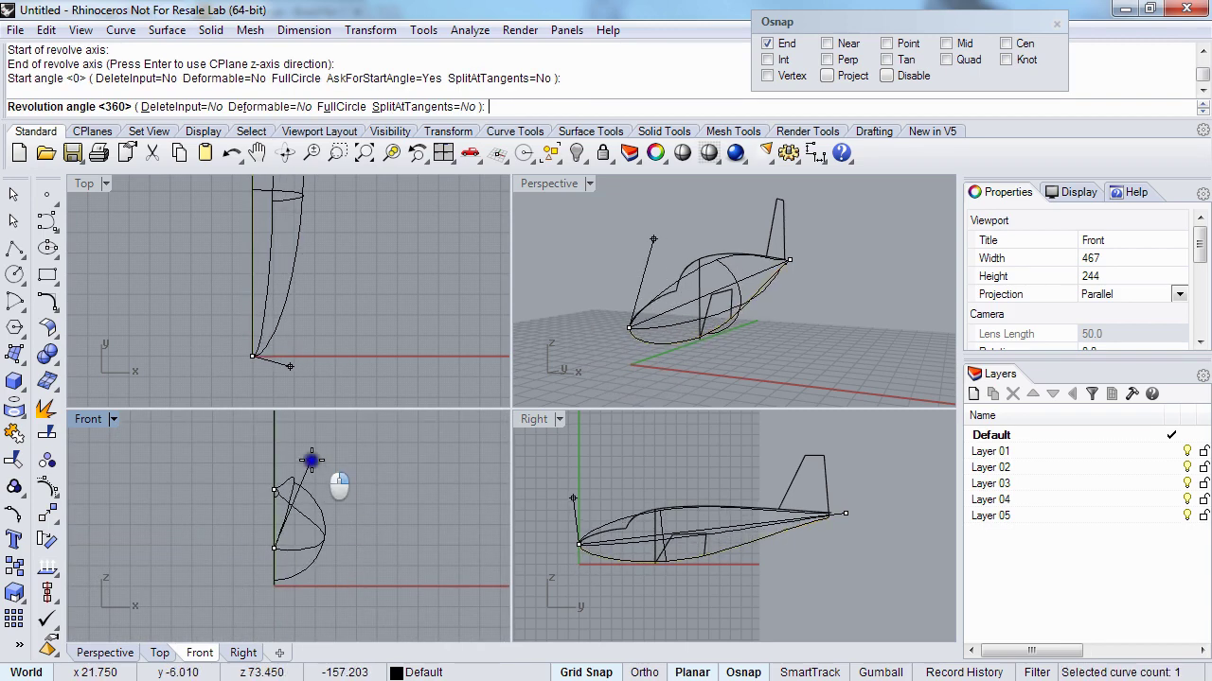
key(Escape)
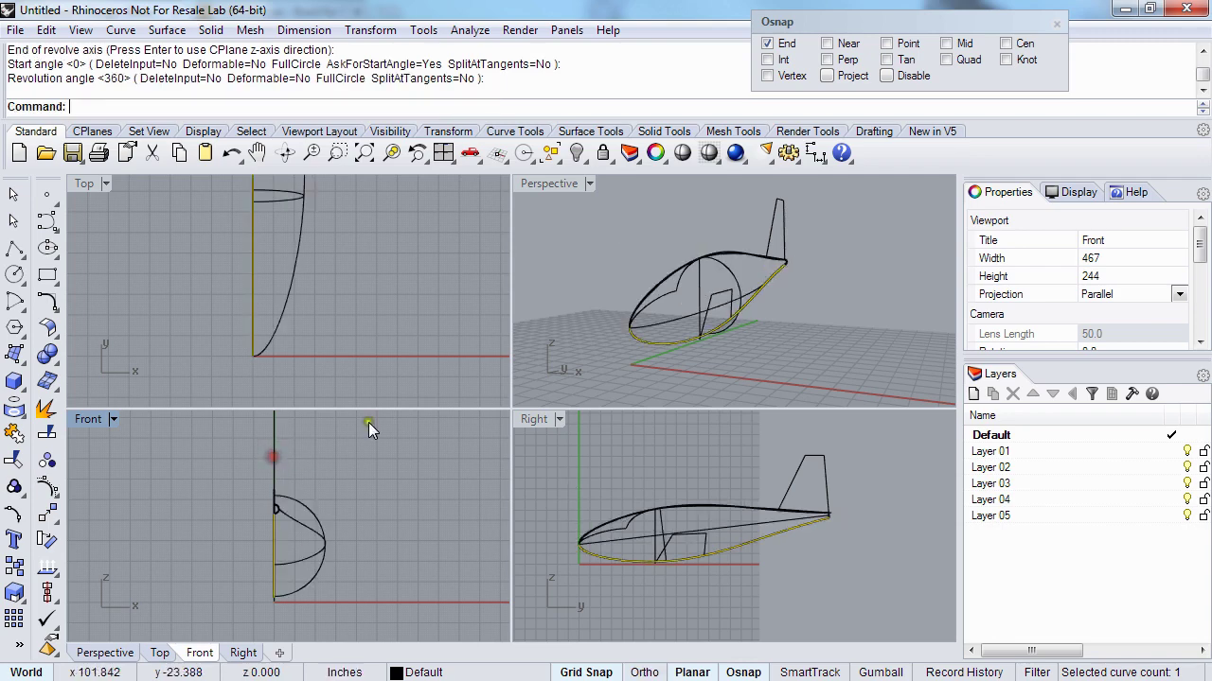
- Shade the revolved half-body in the Perspective view and set that view's display mode to Fvs2input
right_drag(691, 274, 666, 344)
key(Escape)
click(641, 338)
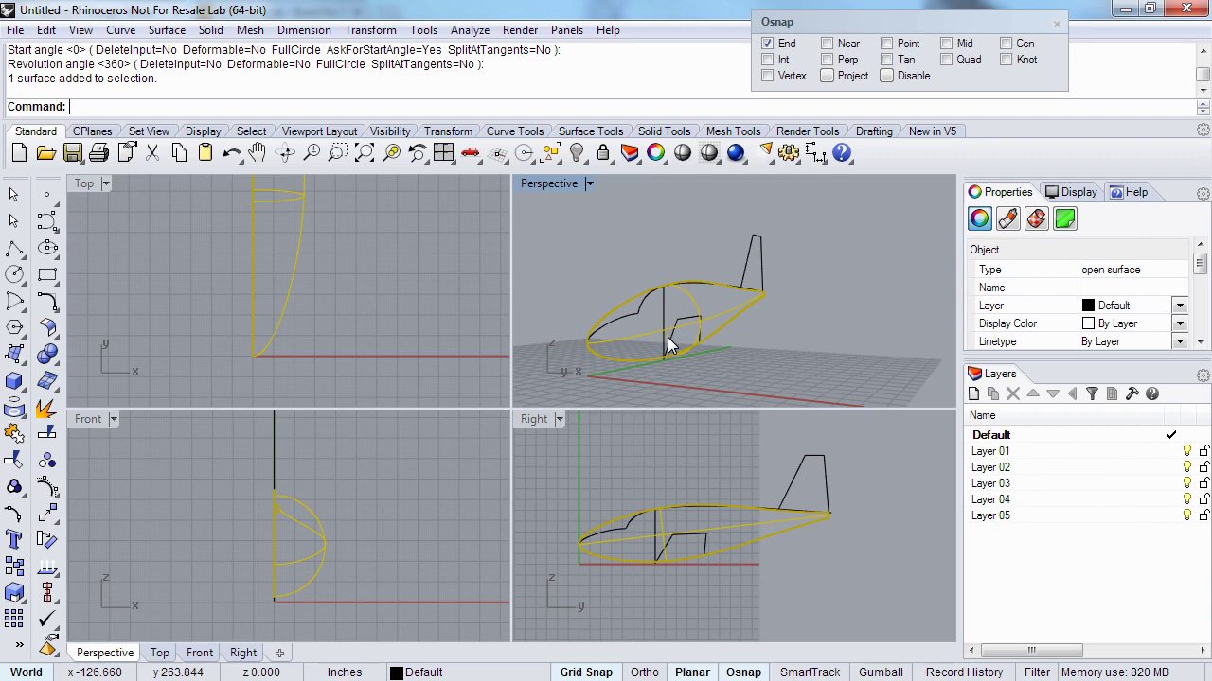
key(ctrl+alt+s)
mouse_move(667, 337)
right_down()
mouse_move(616, 338)
mouse_move(650, 369)
right_up()
key(Escape)
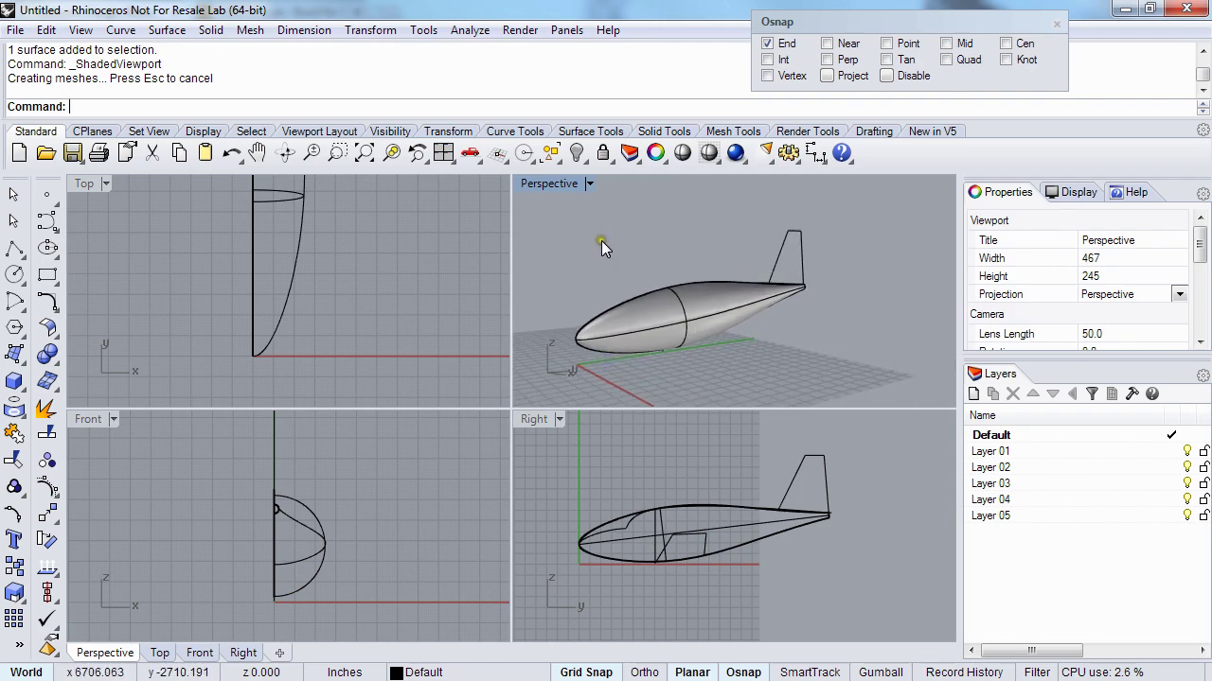
key(F4)
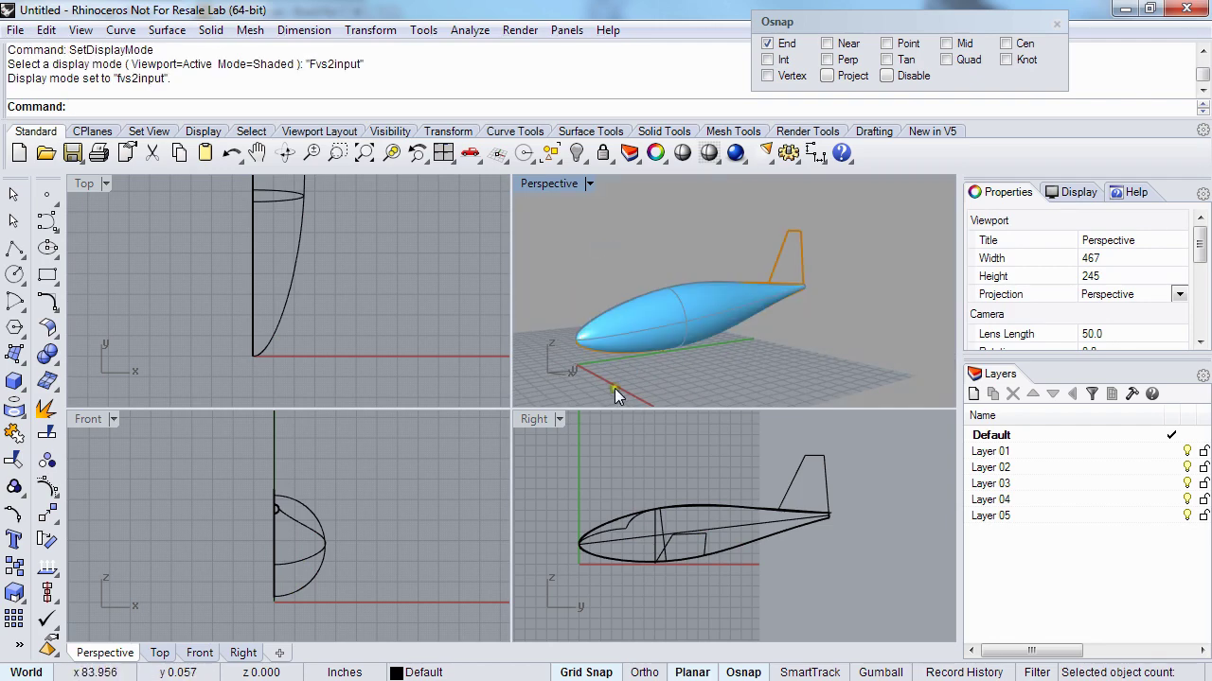
- Turn on the control points of the revolved body surface
right_drag(621, 360, 606, 363)
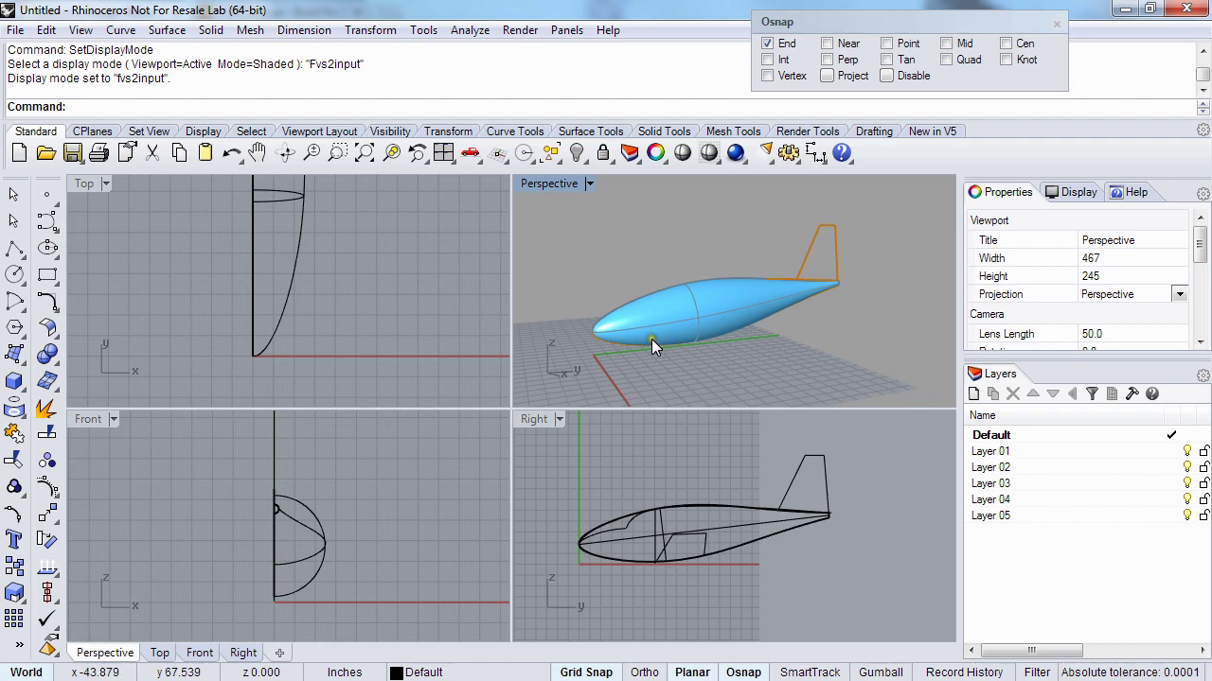
scroll(642, 354, up, 2)
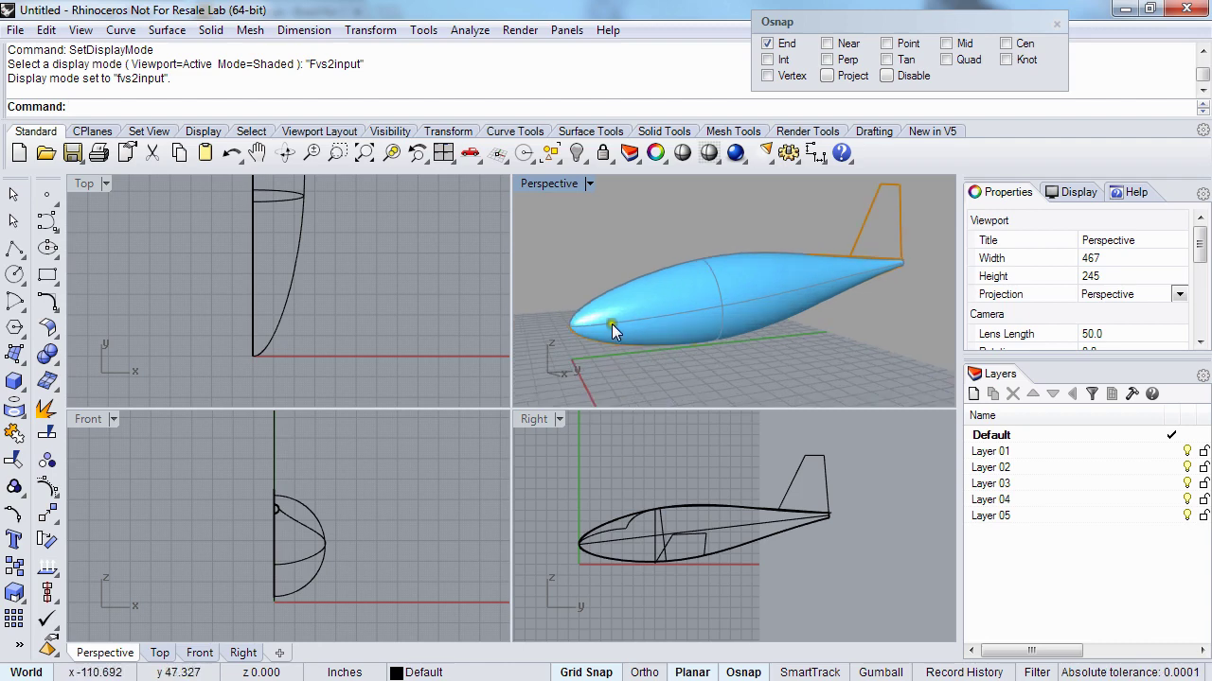
click(639, 322)
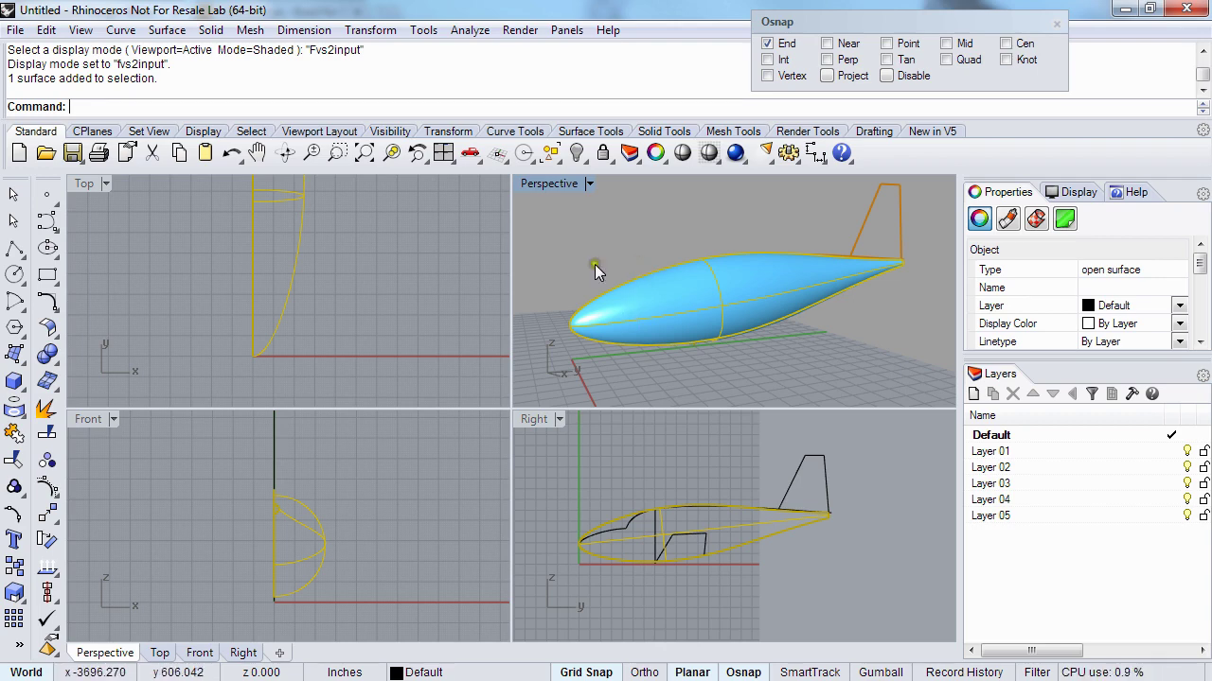
key(Escape)
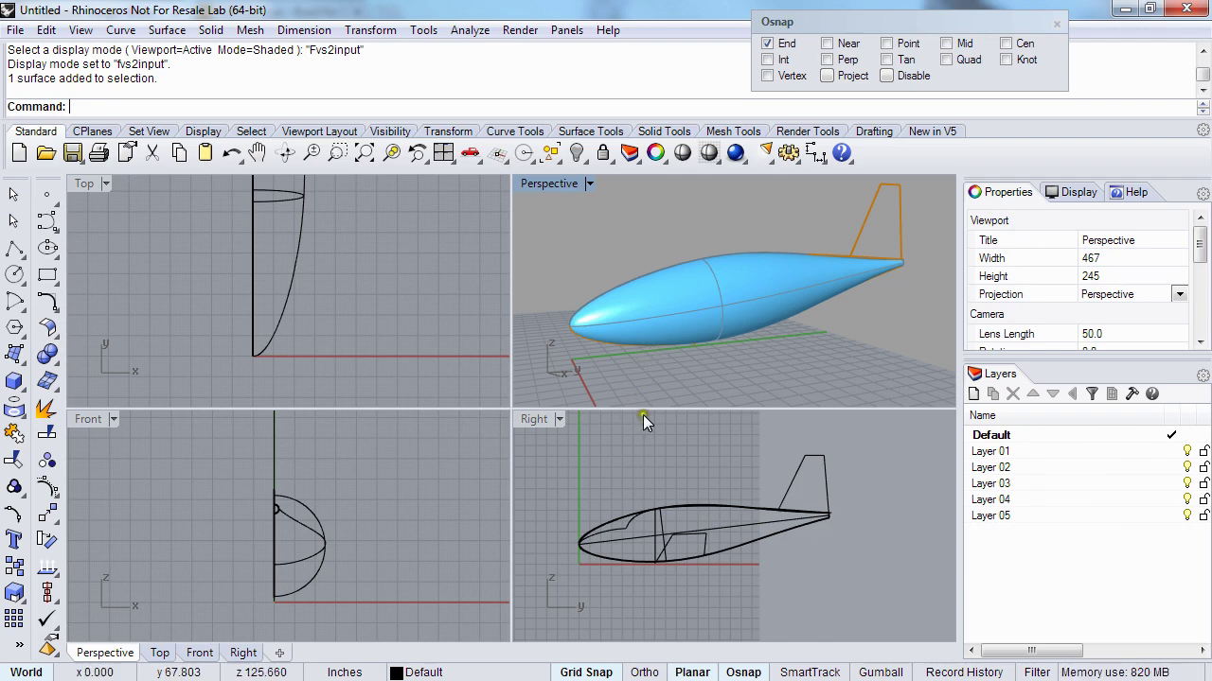
right_drag(611, 543, 624, 540)
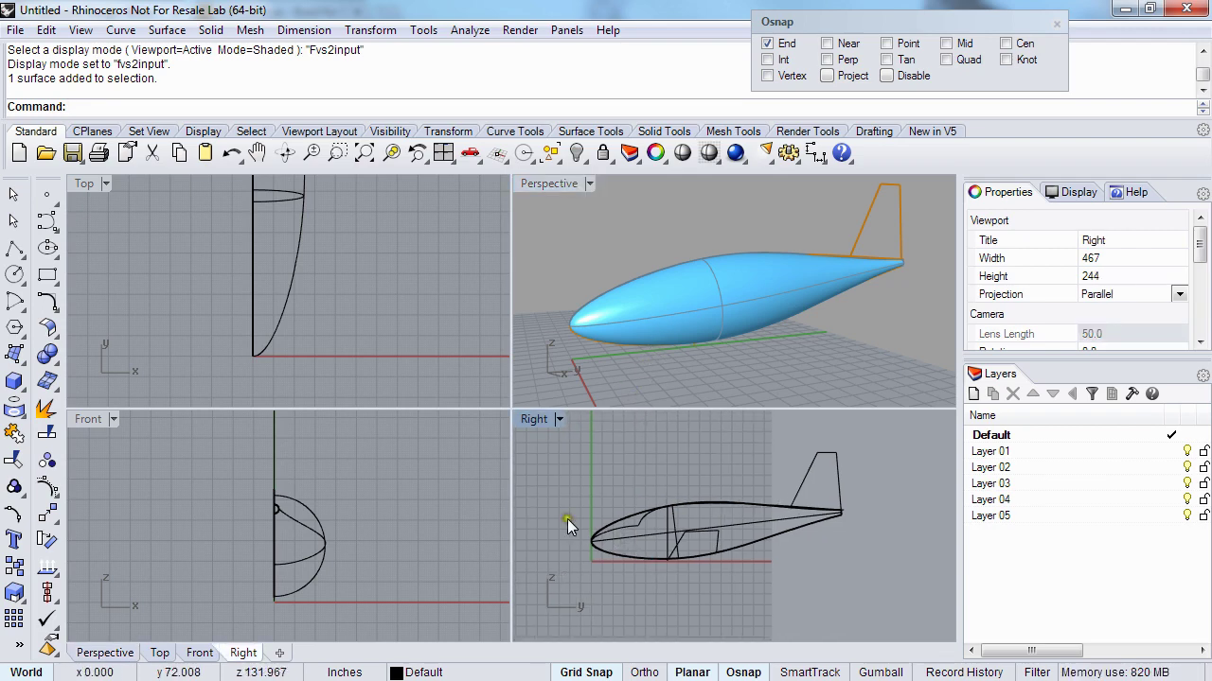
right_drag(682, 312, 654, 328)
click(642, 320)
key(F10)
scroll(639, 502, up, 5)
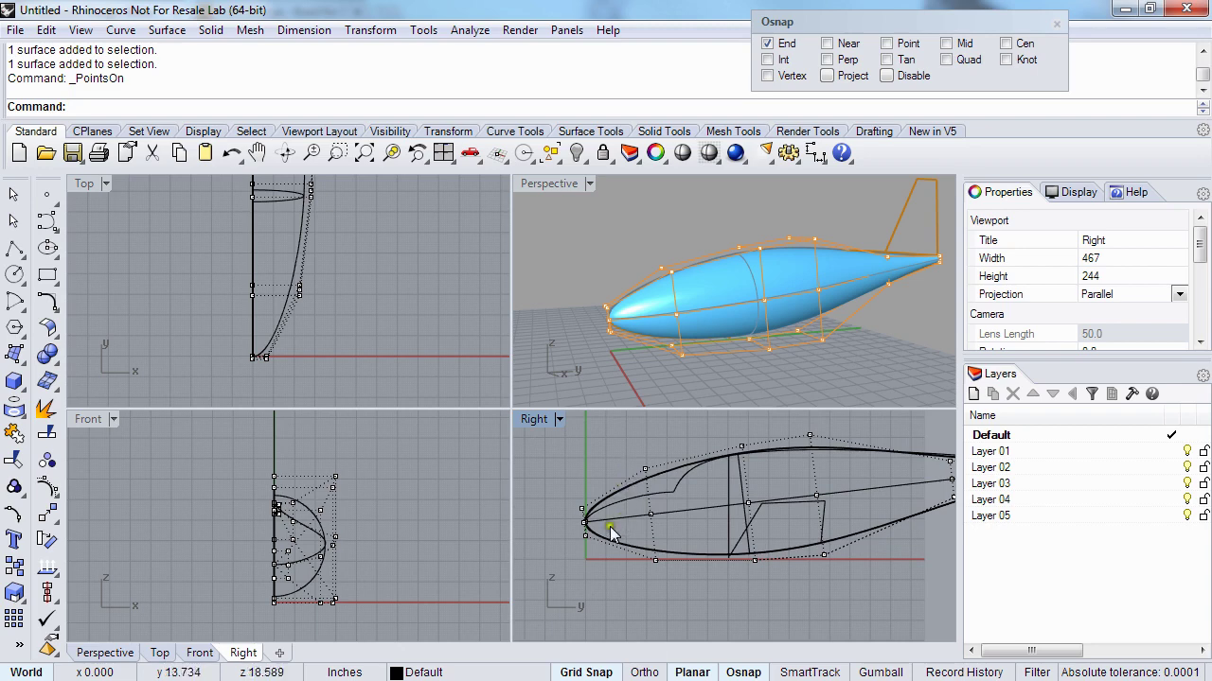
- Select the surface's two upper control points near the nose and examine the control cage in the Perspective and Right views
right_drag(674, 288, 680, 283)
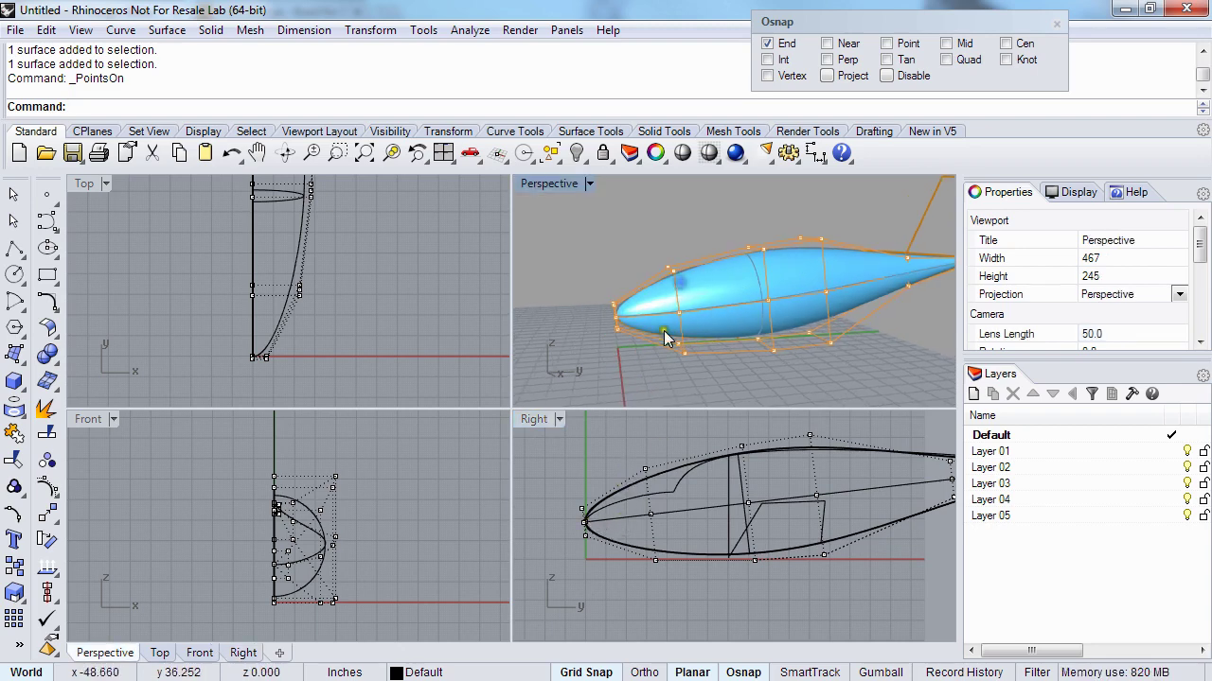
right_drag(622, 542, 636, 537)
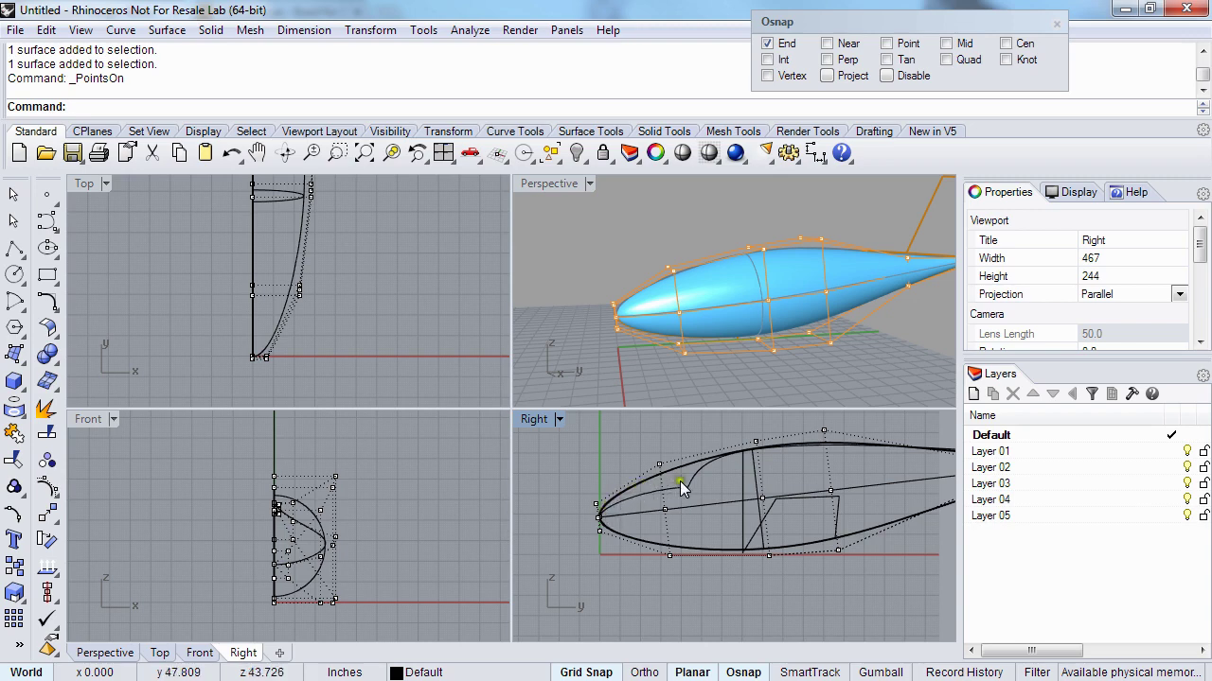
mouse_move(689, 481)
mouse_down()
mouse_move(715, 452)
mouse_move(574, 544)
mouse_move(668, 447)
mouse_move(659, 465)
mouse_move(675, 501)
mouse_up()
right_drag(675, 500, 665, 512)
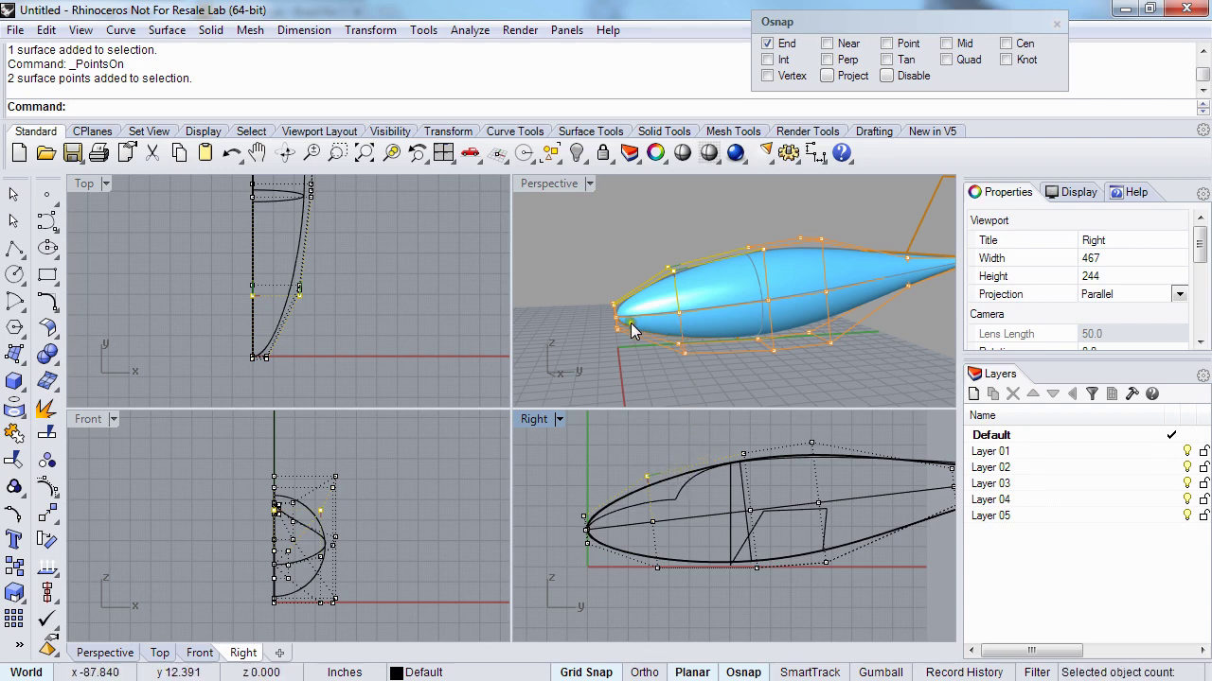
right_drag(626, 323, 668, 340)
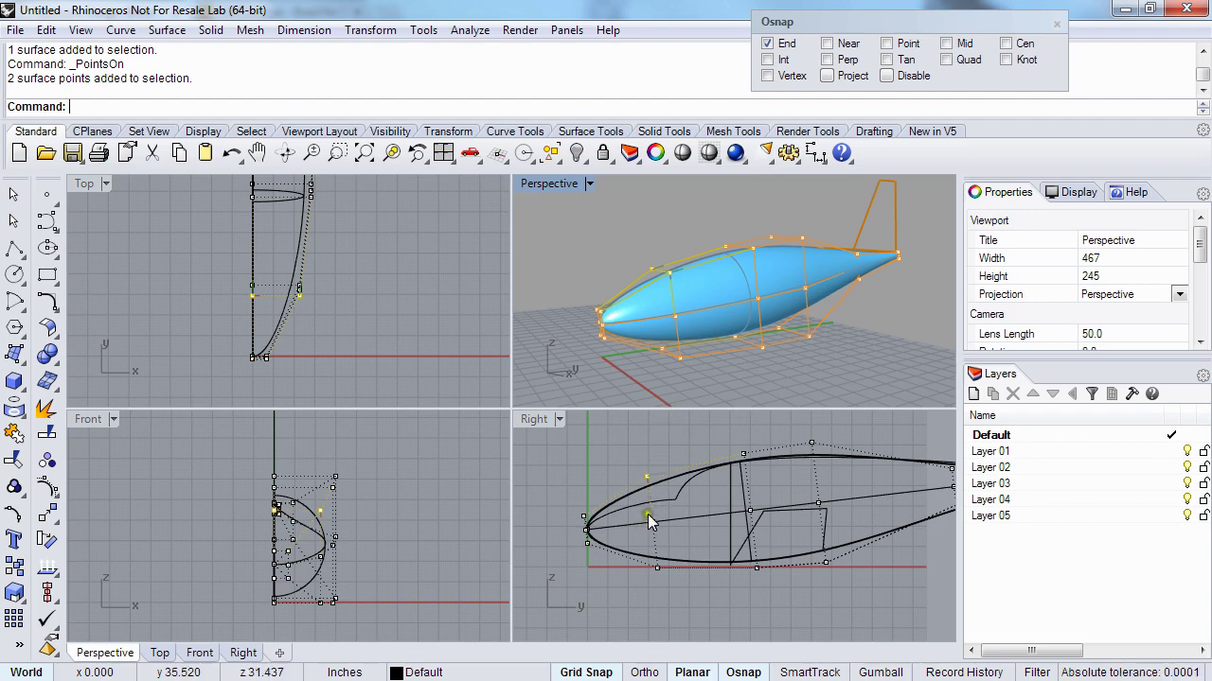
right_drag(691, 499, 661, 509)
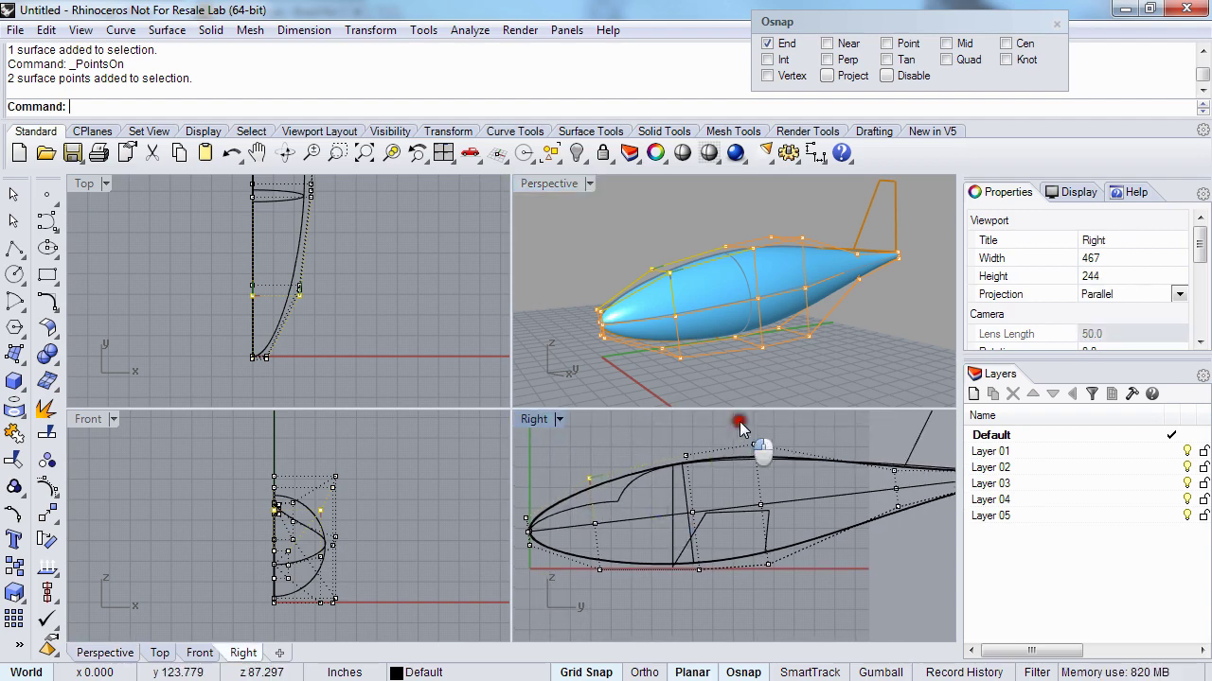
- Nudge the column of surface control points just behind mid-body down 2.3 inches in the Right view
drag(739, 421, 799, 606)
key(alt+Down)
key(alt+Down)
key(alt+Down)
key(alt+Down)
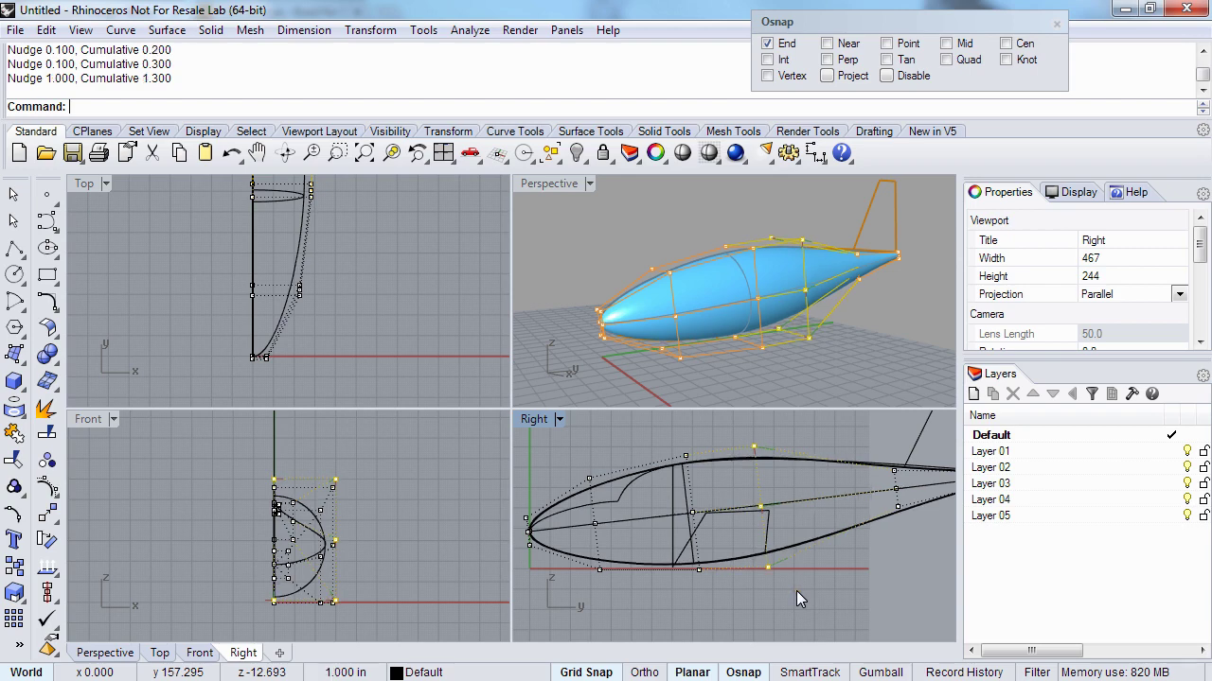
key(alt+Down)
- Nudge the column of surface control points just ahead of the tail end rearward and slightly up in the Right view
right_drag(895, 522, 824, 532)
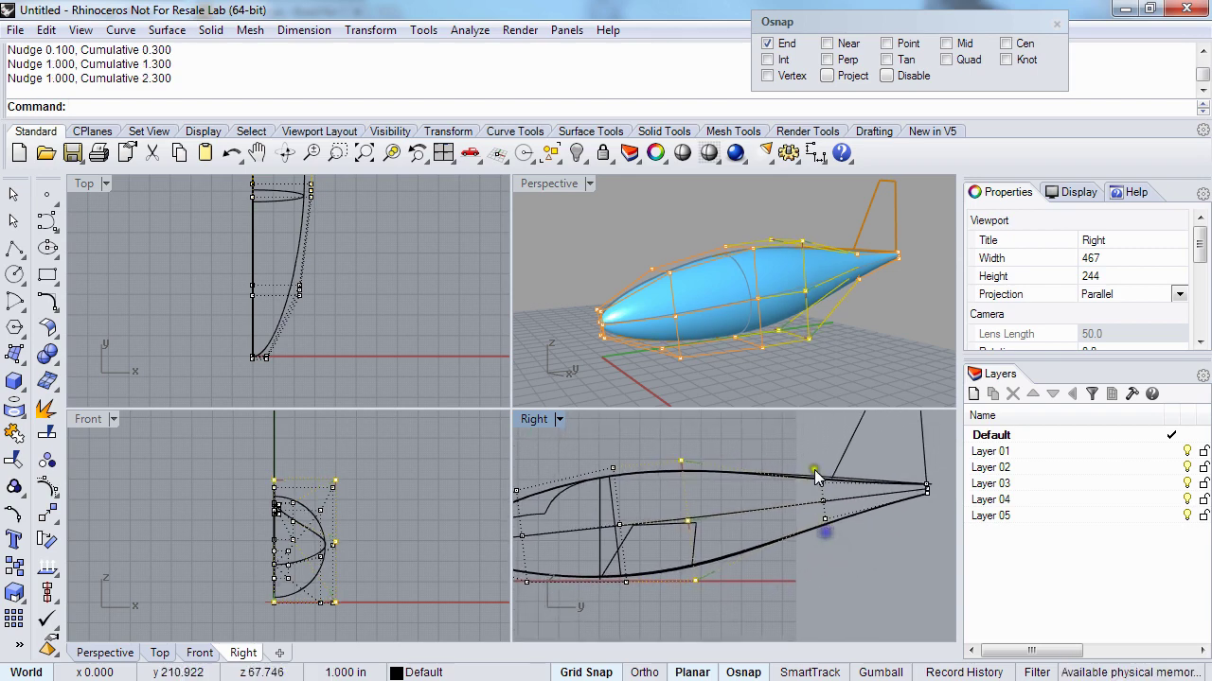
drag(813, 451, 831, 502)
right_drag(832, 539, 826, 553)
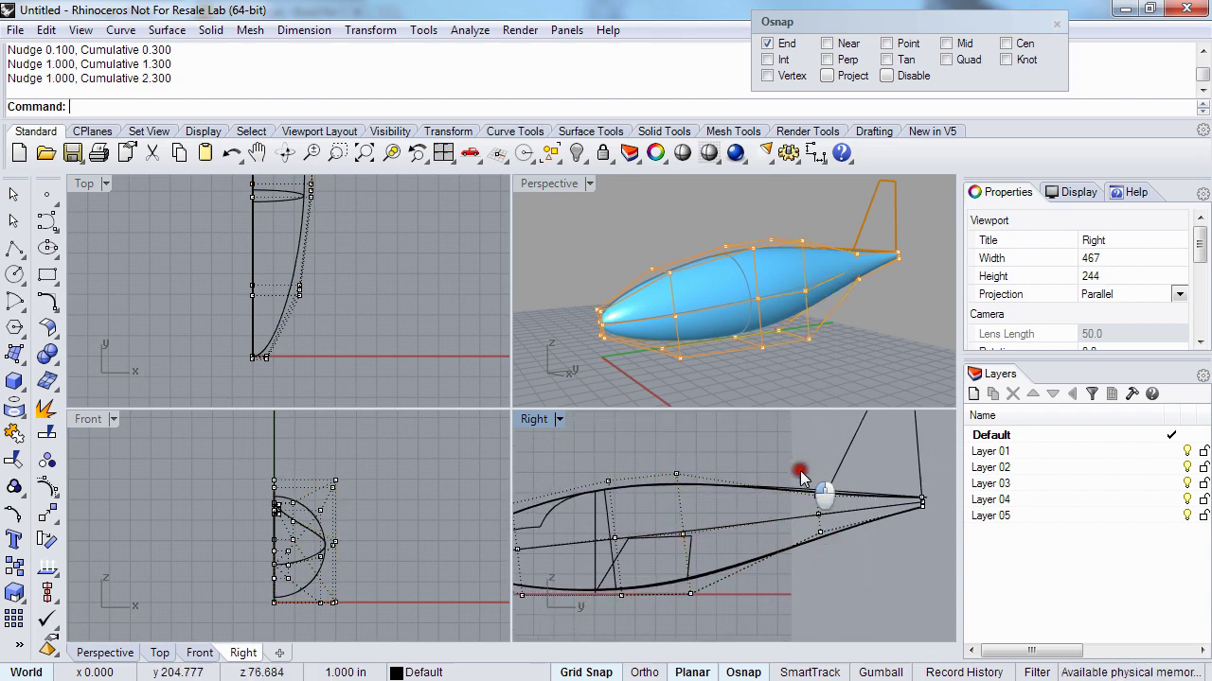
drag(795, 464, 864, 585)
key(alt+Right)
key(alt+Right)
key(alt+Right)
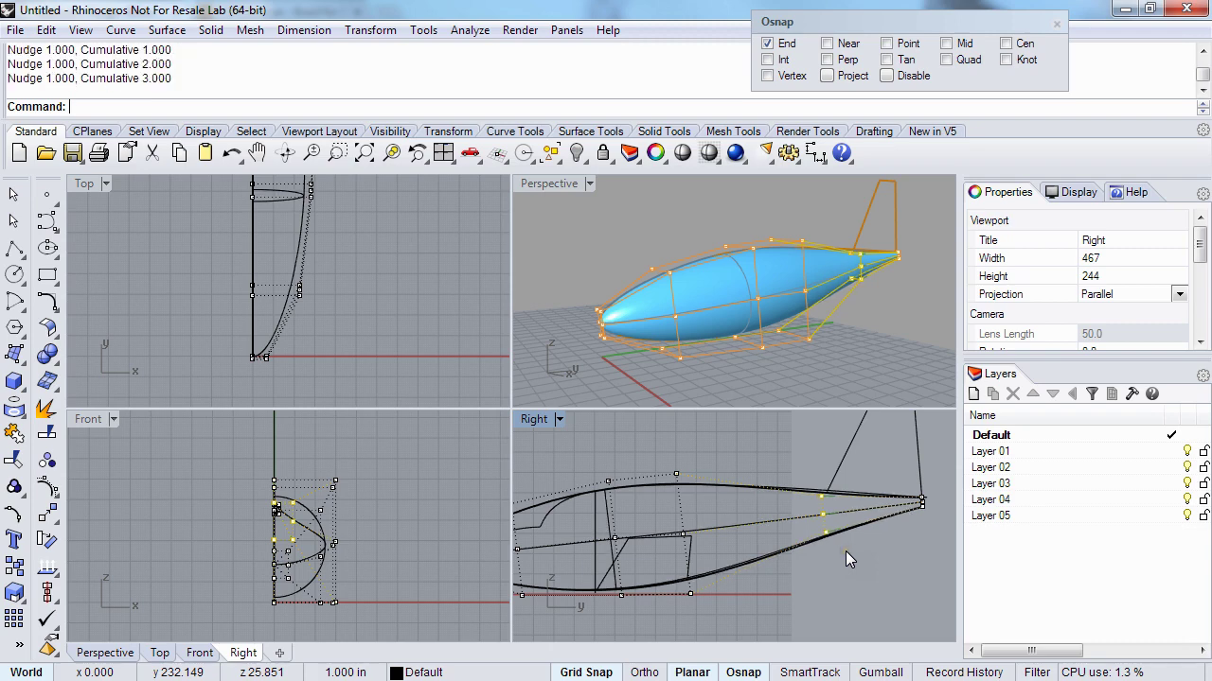
key(alt+Right)
key(alt+Right)
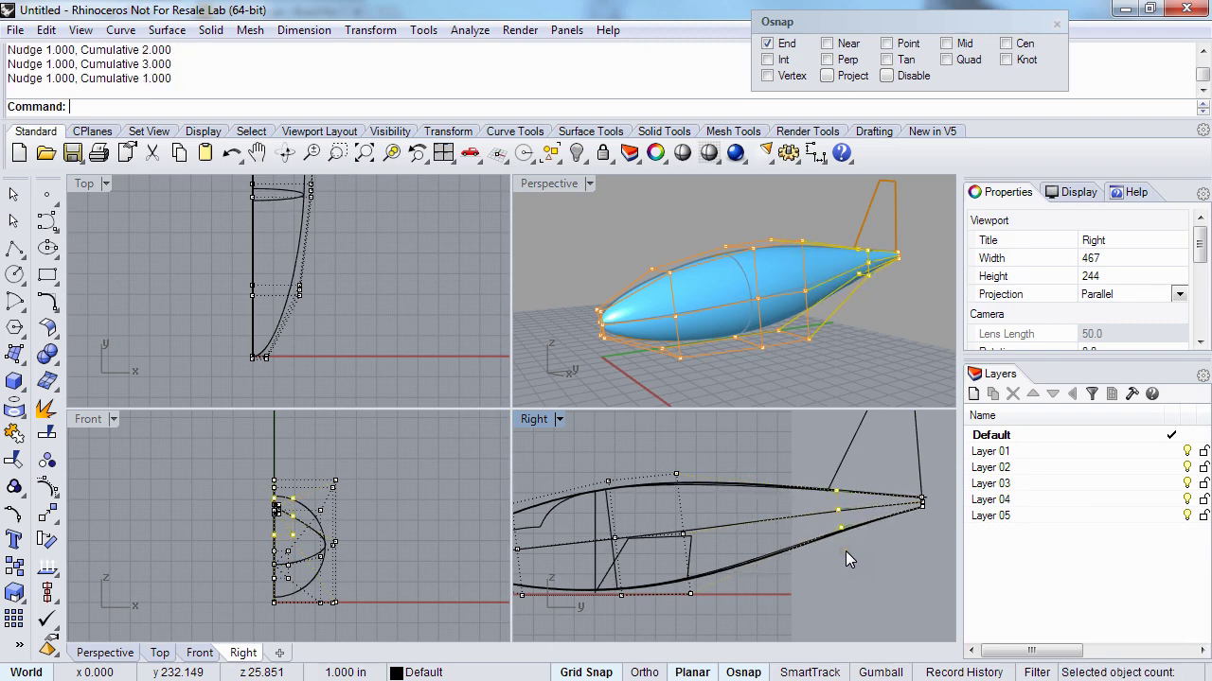
- Examine the reshaped body surface and its control cage from several angles against the side profile curves
right_drag(765, 326, 668, 313)
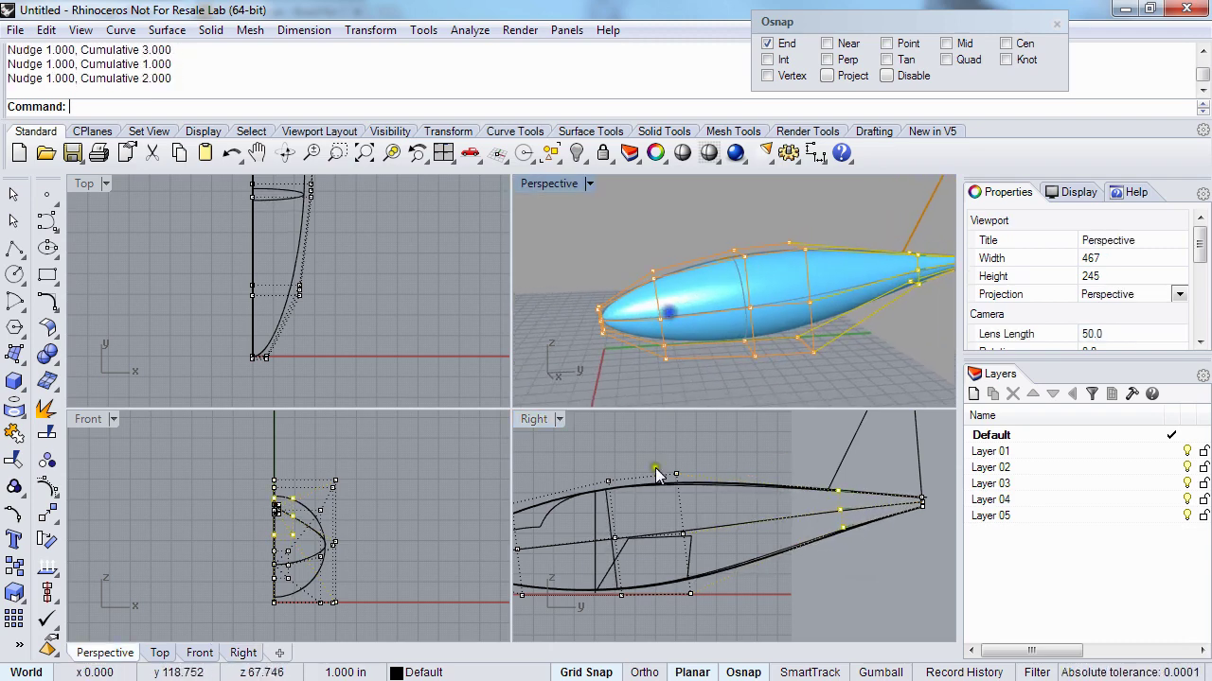
right_drag(645, 497, 725, 505)
scroll(683, 331, down, 2)
right_drag(657, 312, 746, 297)
scroll(649, 331, up, 4)
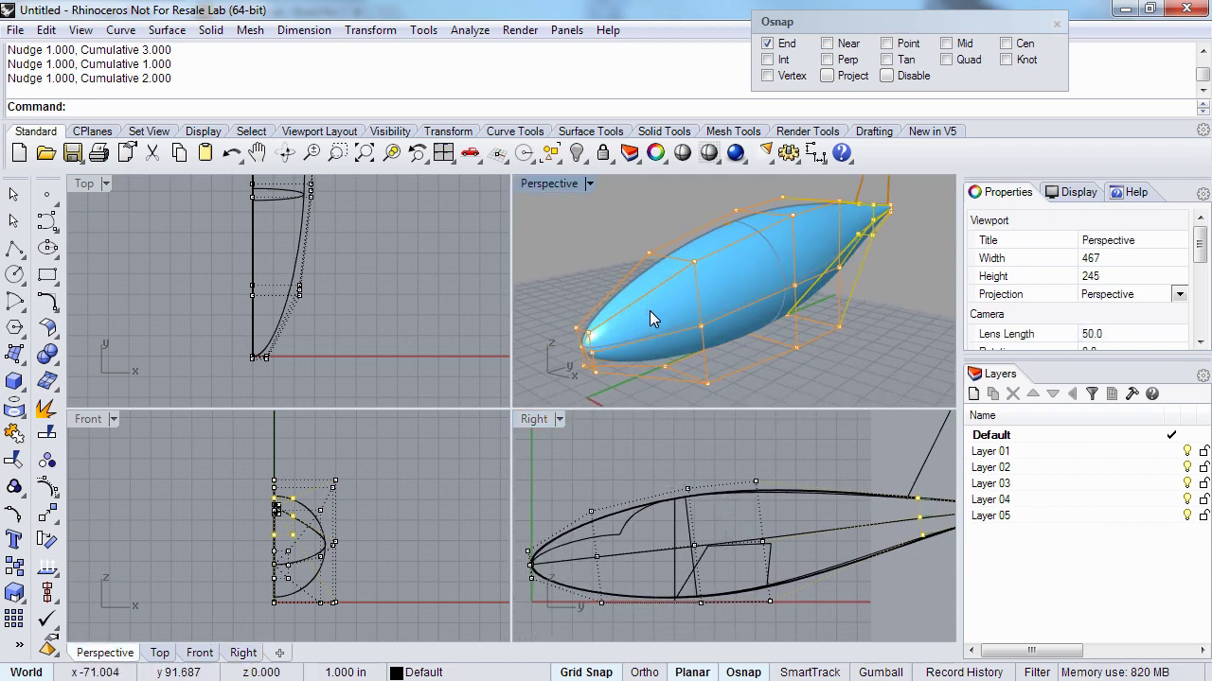
mouse_move(649, 311)
right_down()
mouse_move(617, 270)
mouse_move(556, 263)
mouse_move(662, 287)
mouse_move(659, 301)
right_up()
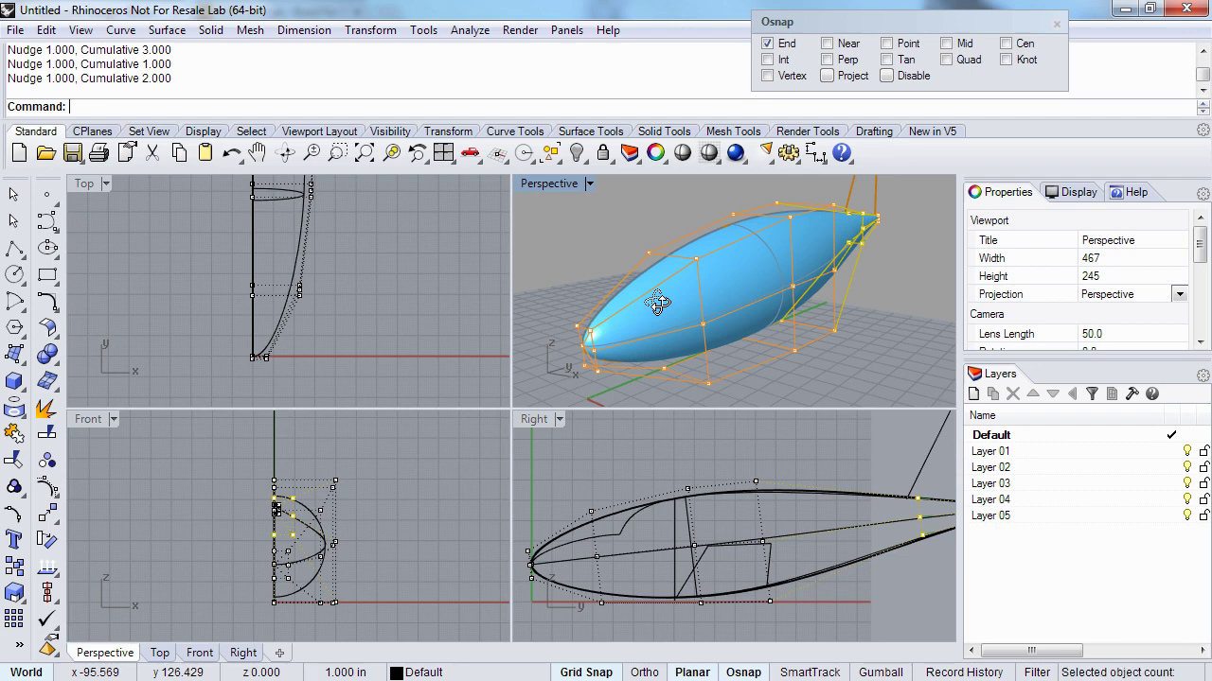
right_drag(616, 487, 650, 481)
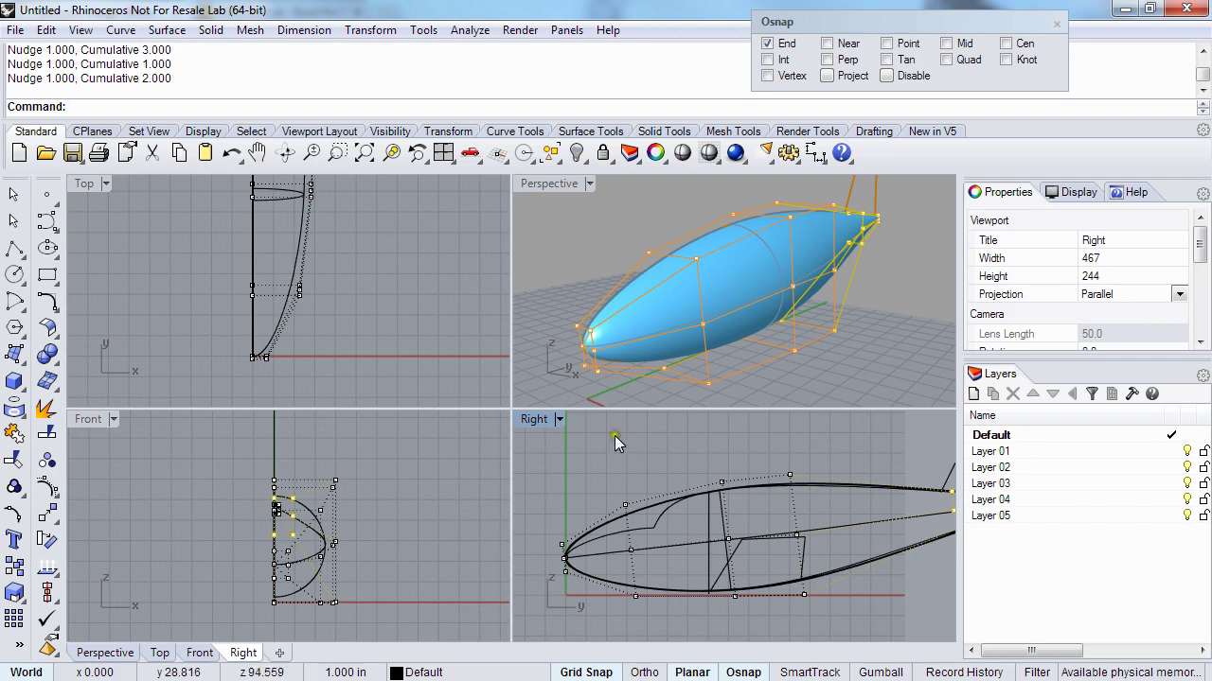
- Nudge the column of surface control points behind the nose 2 inches toward the tail
drag(596, 462, 650, 516)
drag(613, 476, 676, 650)
right_drag(729, 262, 701, 326)
right_drag(607, 535, 619, 530)
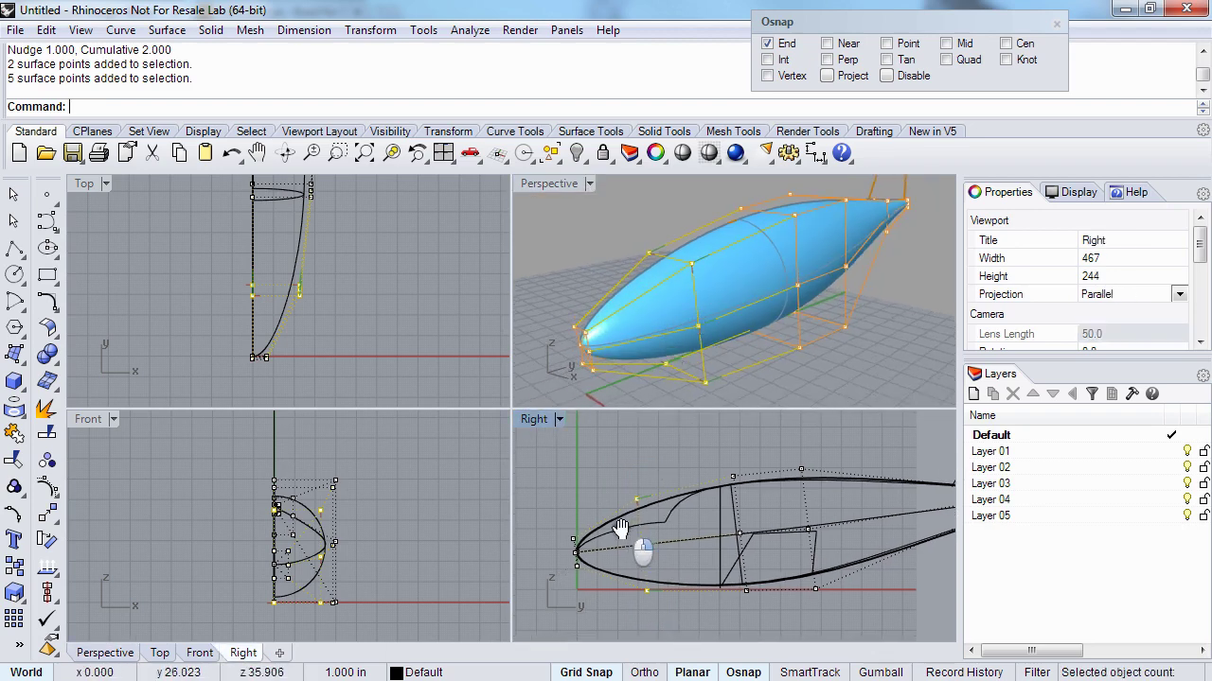
key(alt+Right)
key(alt+Right)
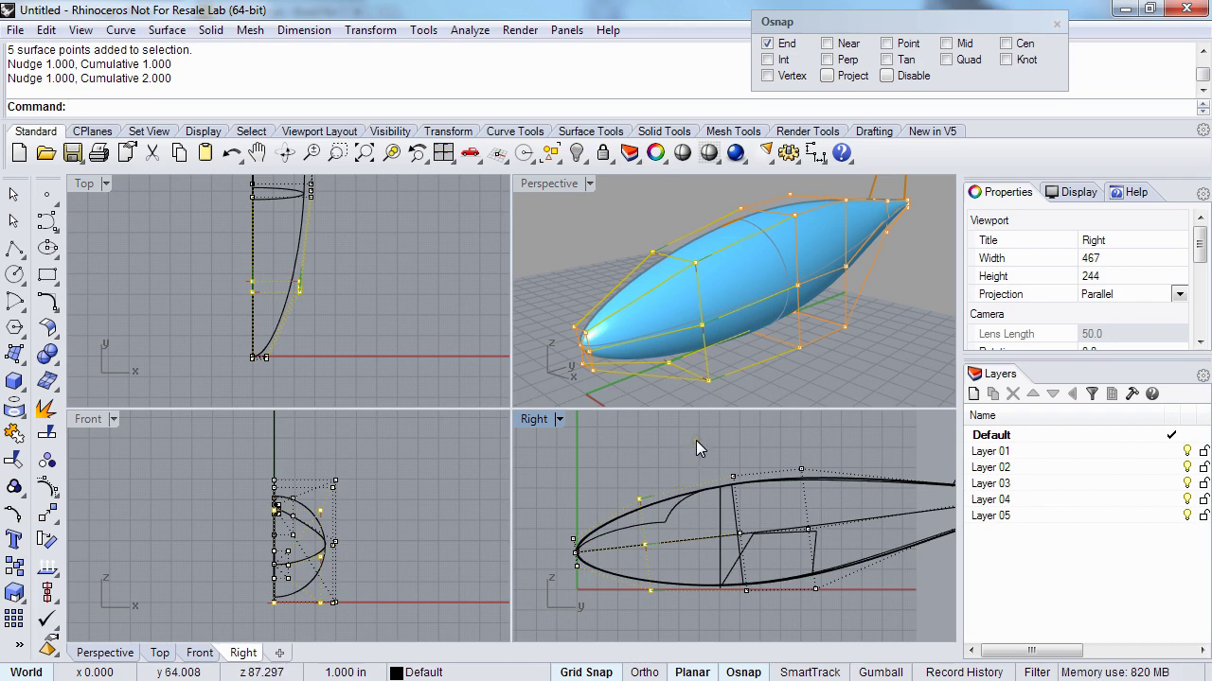
- Move the two upper surface control points behind the nose about 31.4 inches diagonally up and forward in the Right view
click(627, 471)
drag(617, 483, 653, 516)
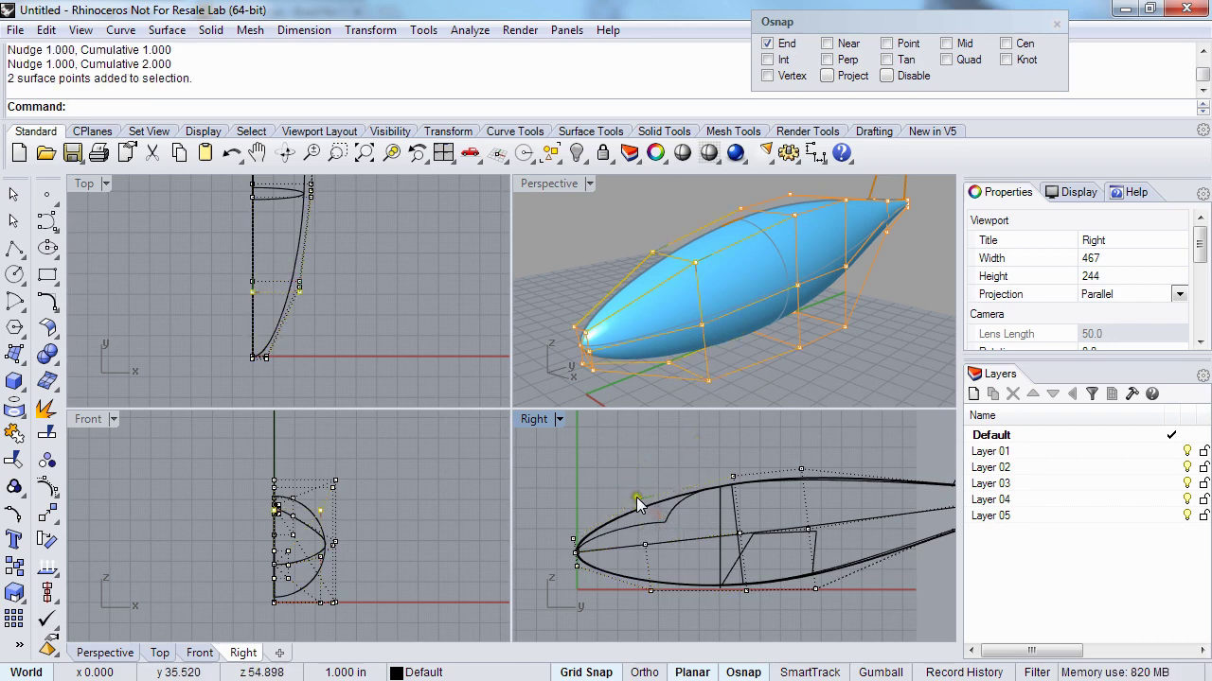
click(639, 498)
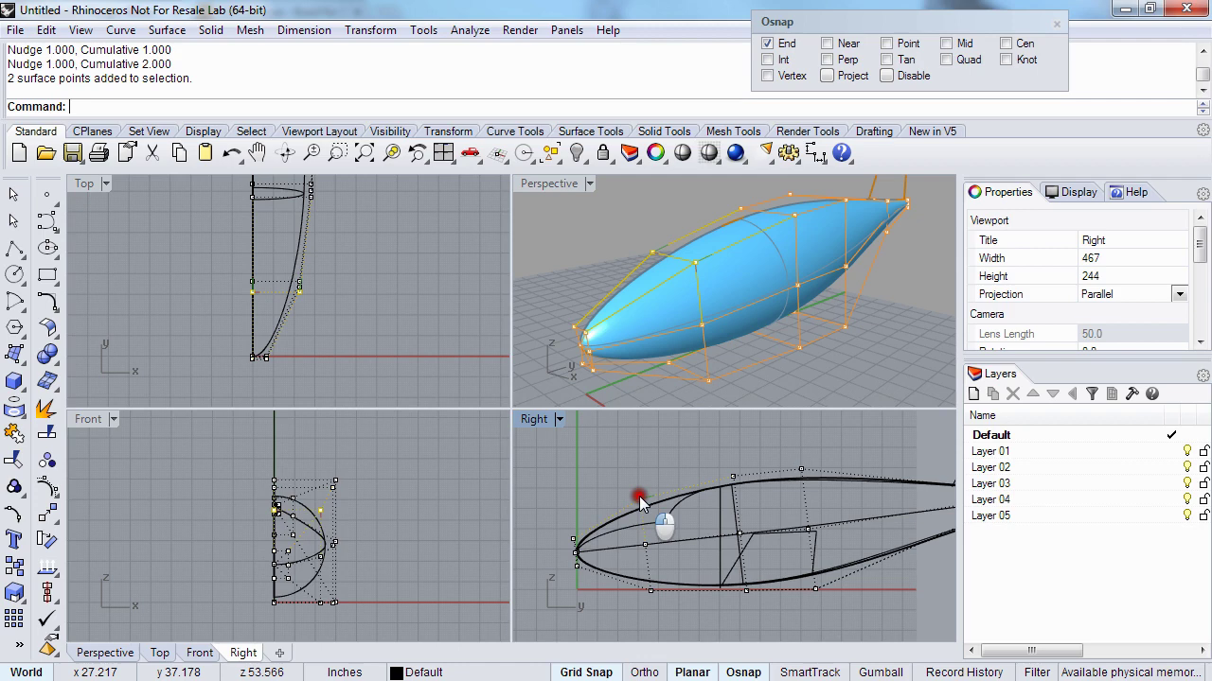
drag(639, 496, 593, 464)
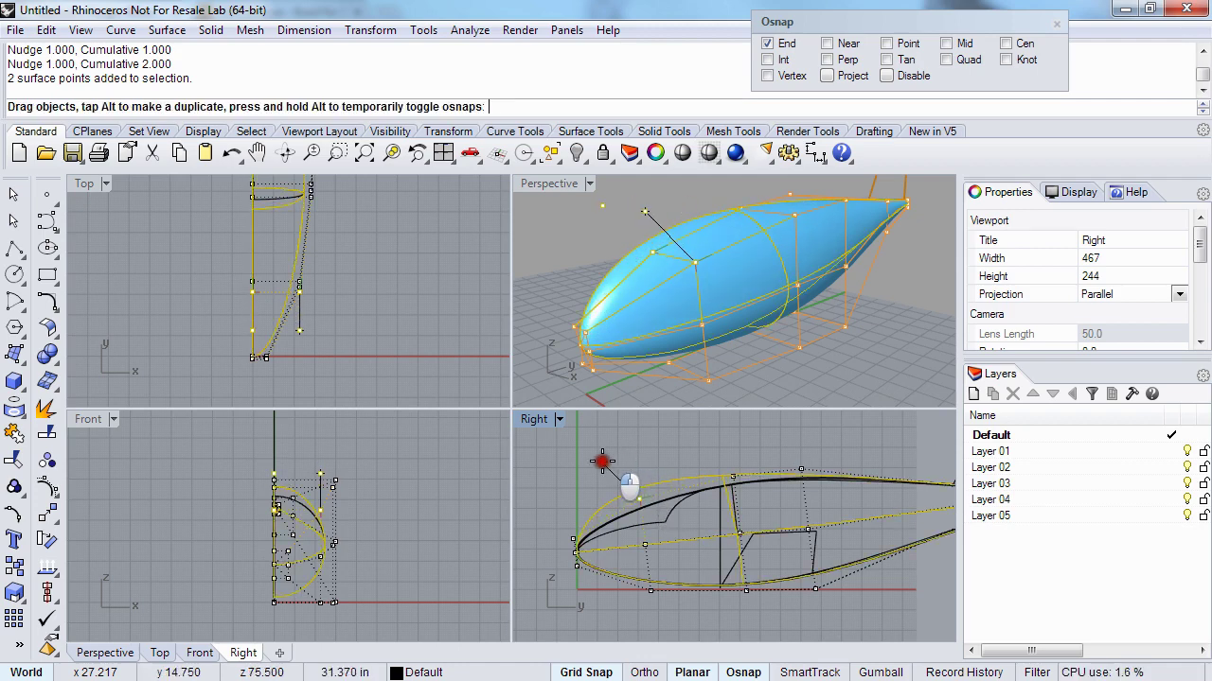
mouse_move(744, 262)
right_down()
mouse_move(676, 297)
mouse_move(651, 333)
mouse_move(578, 333)
mouse_move(596, 317)
mouse_move(732, 315)
mouse_move(678, 325)
right_up()
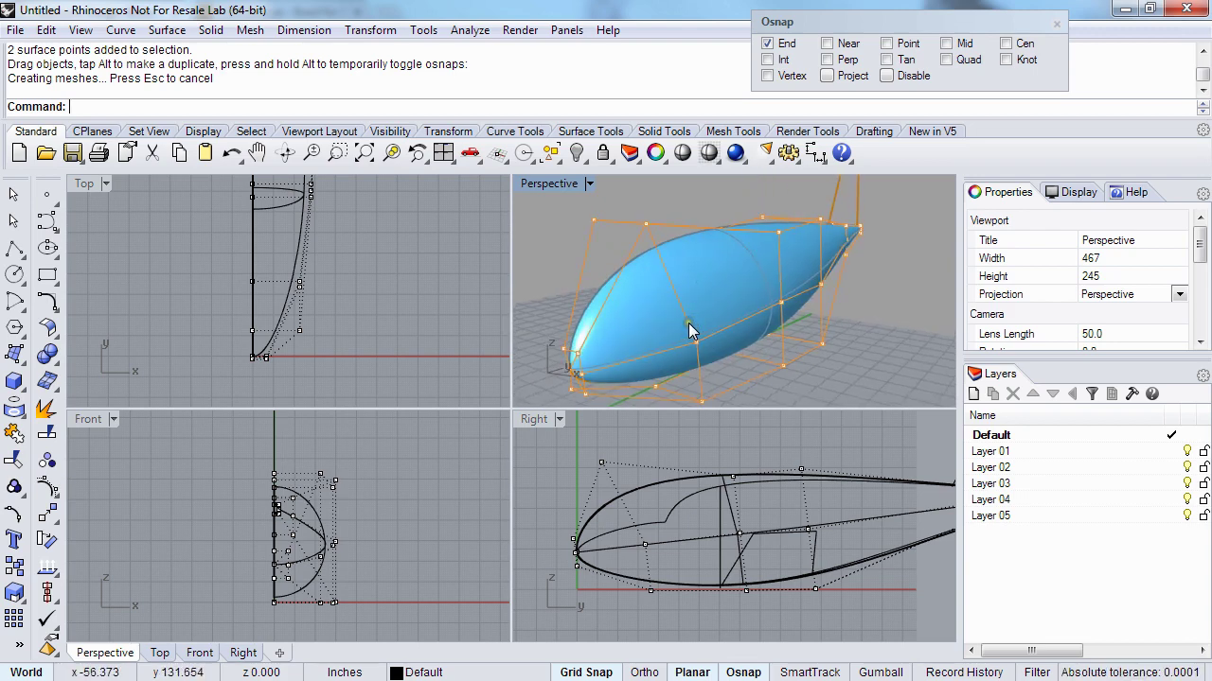
- Run a Zebra analysis on the body surface and examine the stripe flow from several angles
click(699, 289)
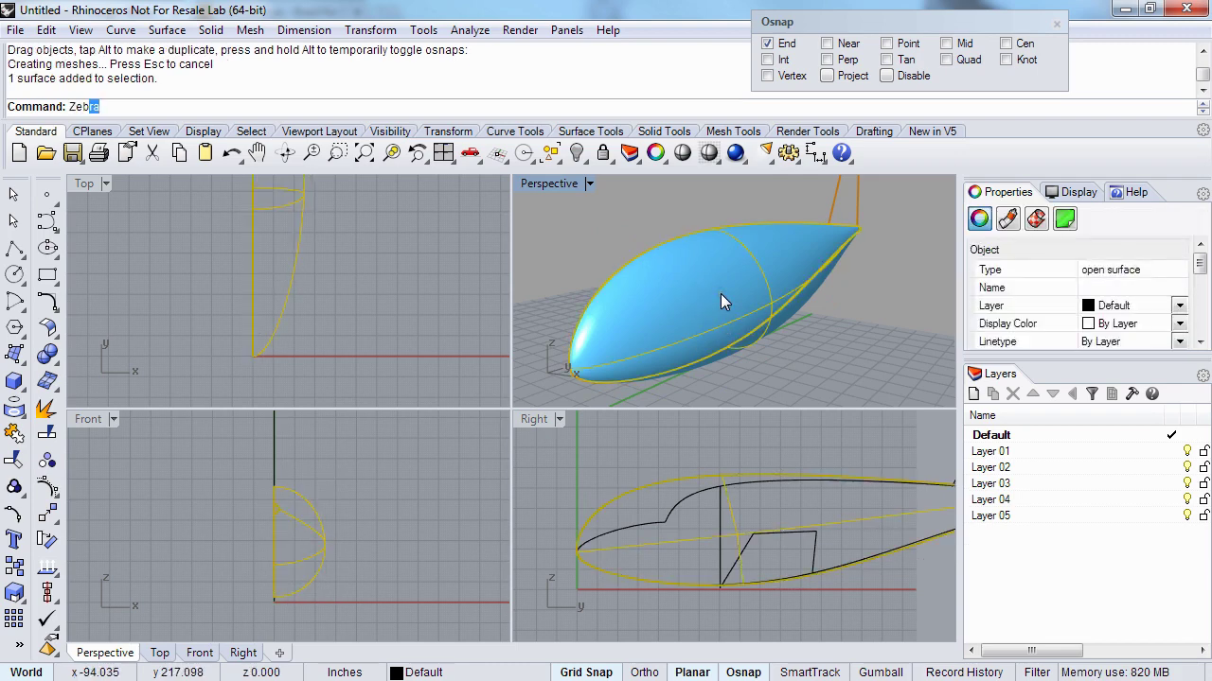
key(Return)
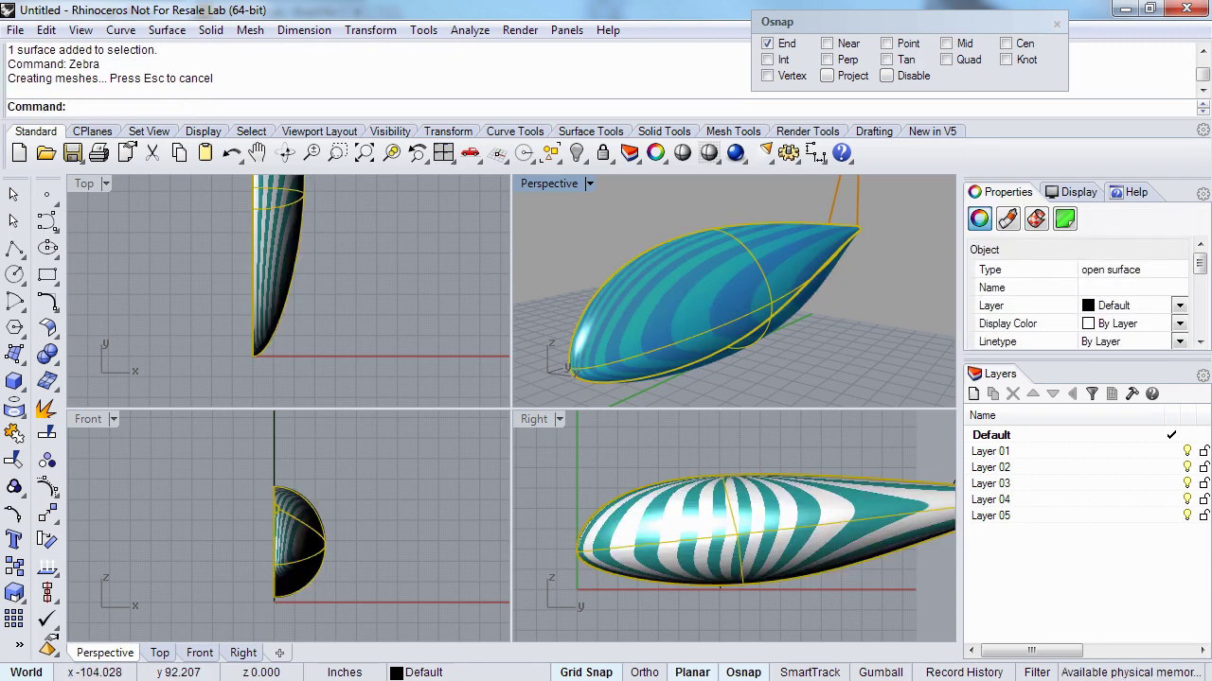
drag(395, 289, 413, 215)
click(593, 242)
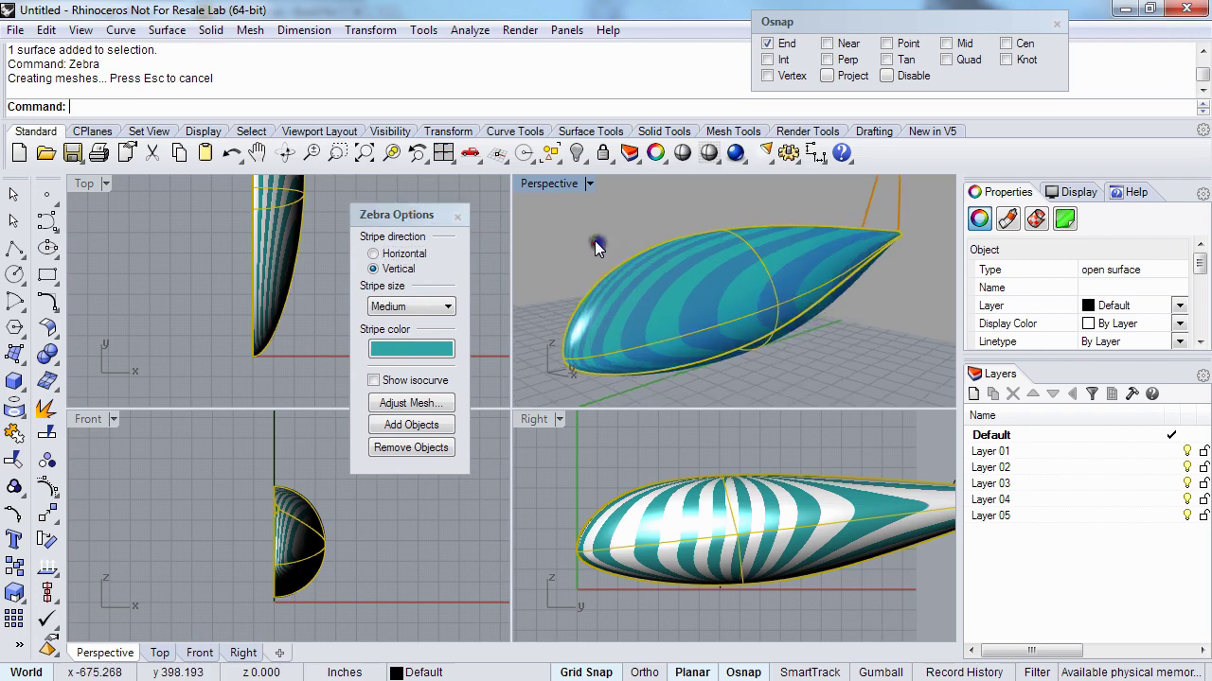
mouse_move(665, 372)
right_down()
mouse_move(630, 374)
mouse_move(628, 345)
mouse_move(652, 377)
mouse_move(642, 345)
mouse_move(617, 362)
mouse_move(670, 322)
mouse_move(648, 360)
mouse_move(661, 352)
right_up()
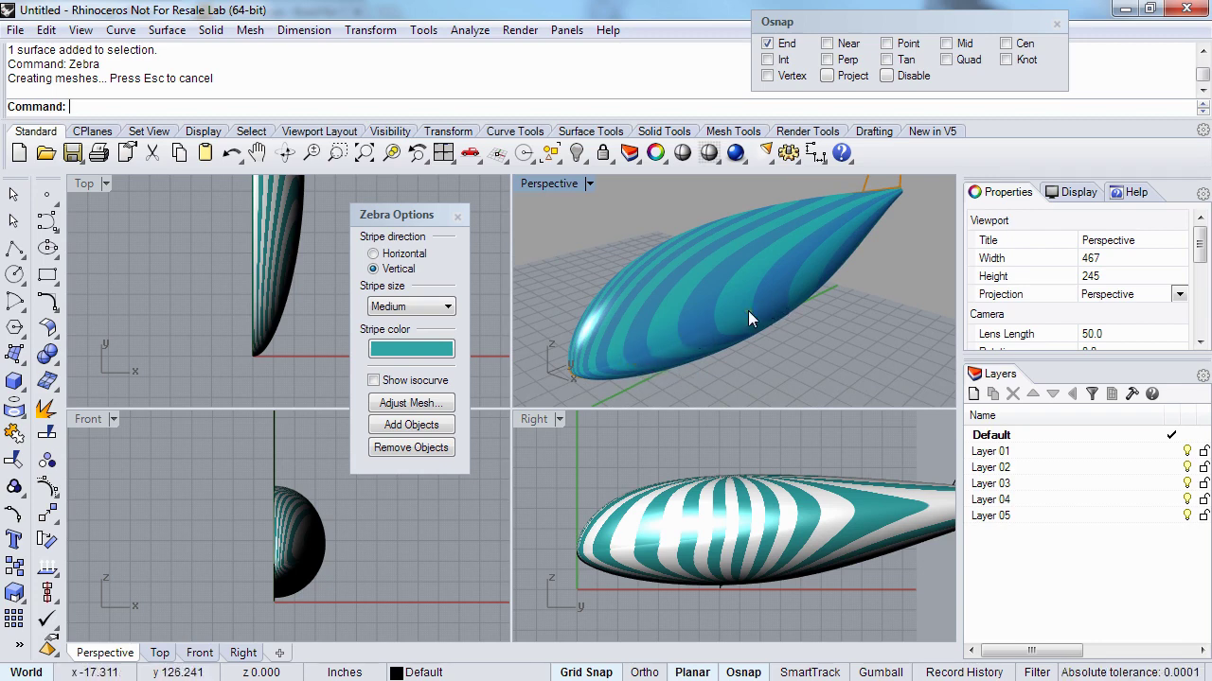
right_drag(585, 368, 654, 296)
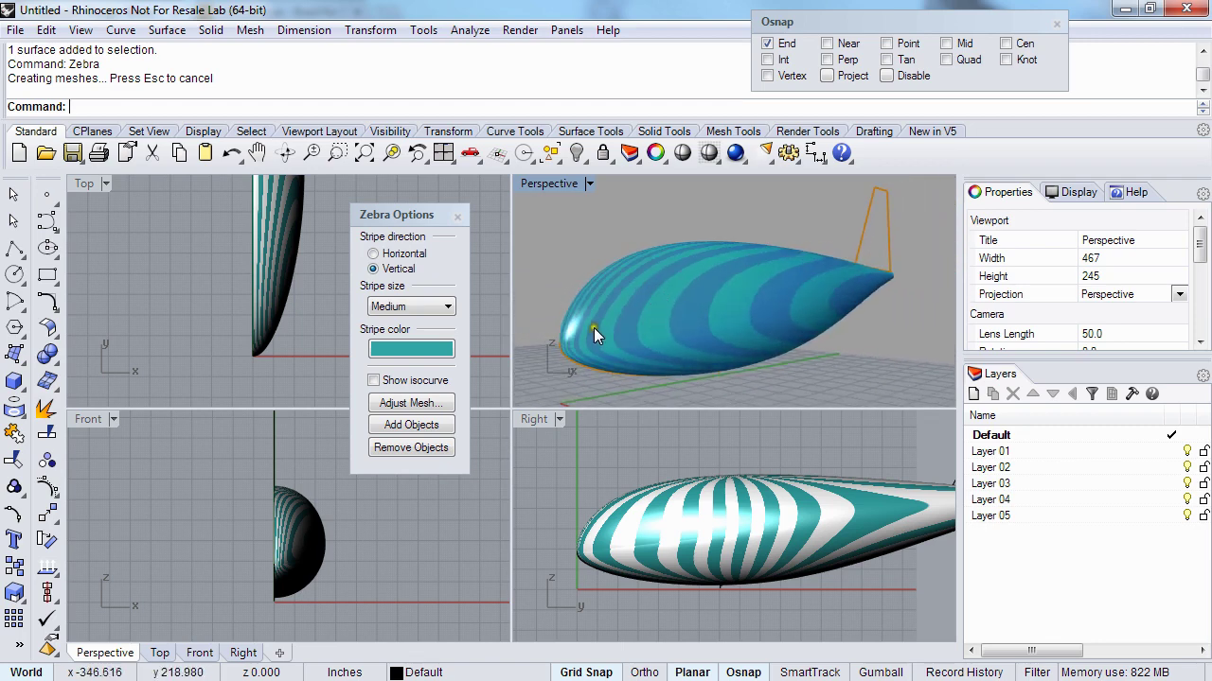
- Undo the move of the two upper control points behind the nose
key(ctrl+z)
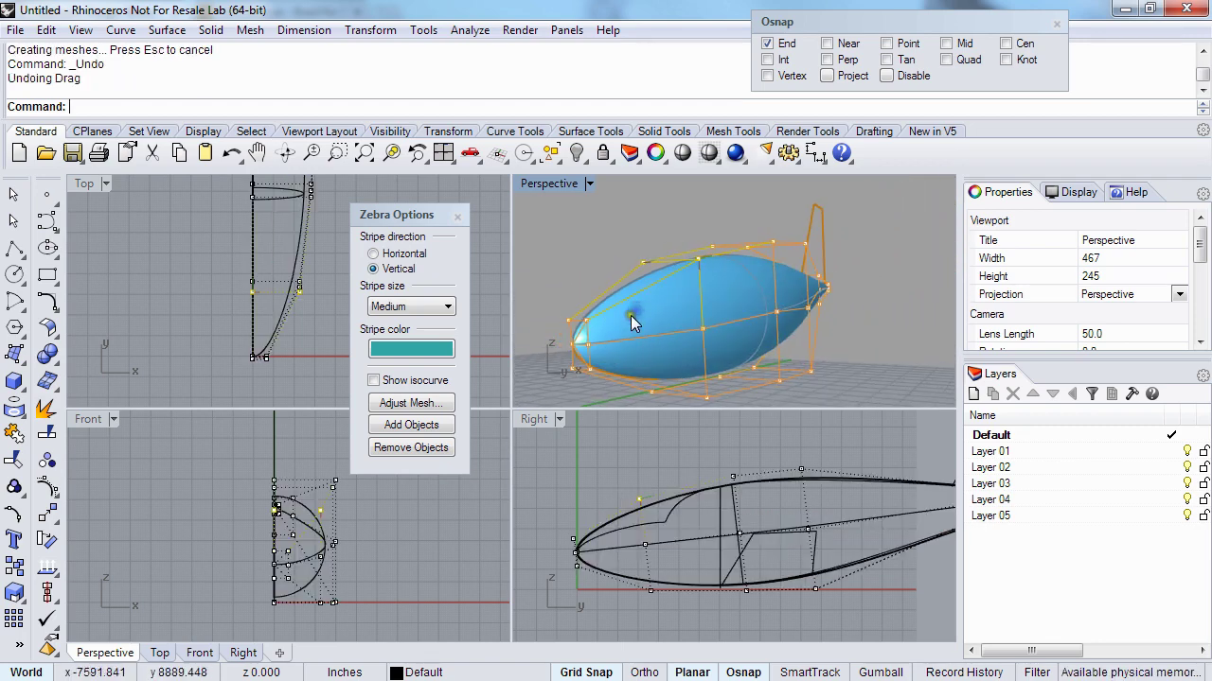
- Rebuild the body surface with RebuildUV in the U direction, using a point count of 8
right_drag(644, 267, 705, 329)
key(Escape)
click(651, 316)
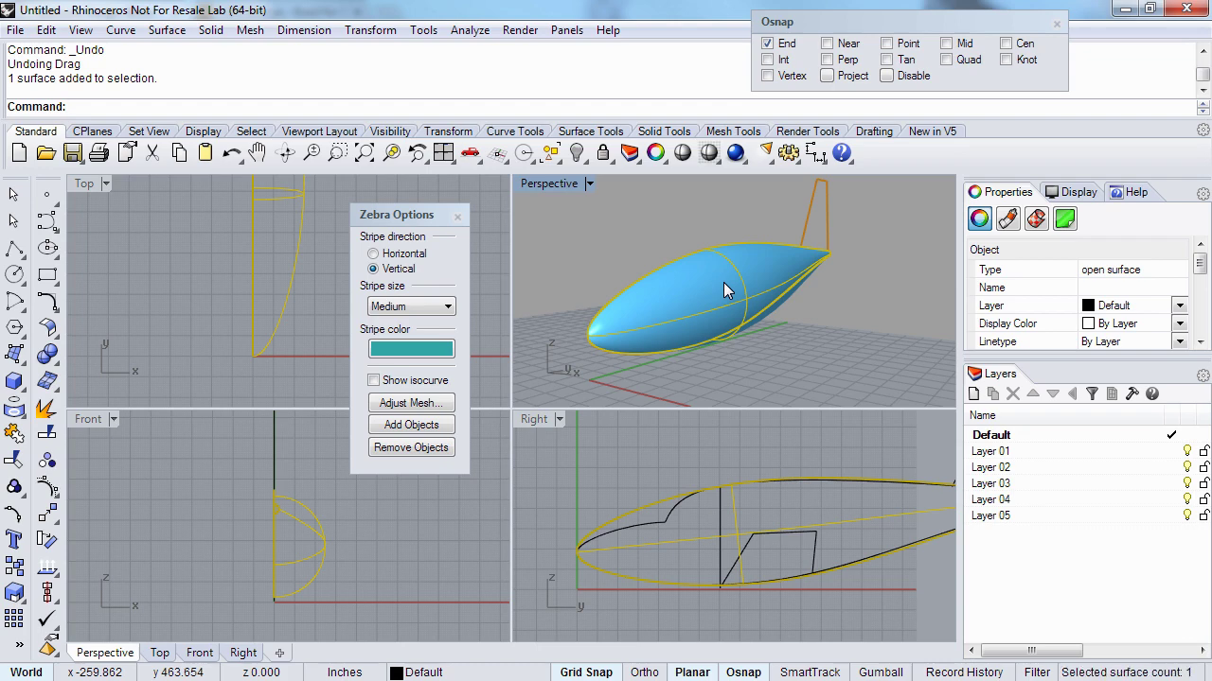
text(Rebu)
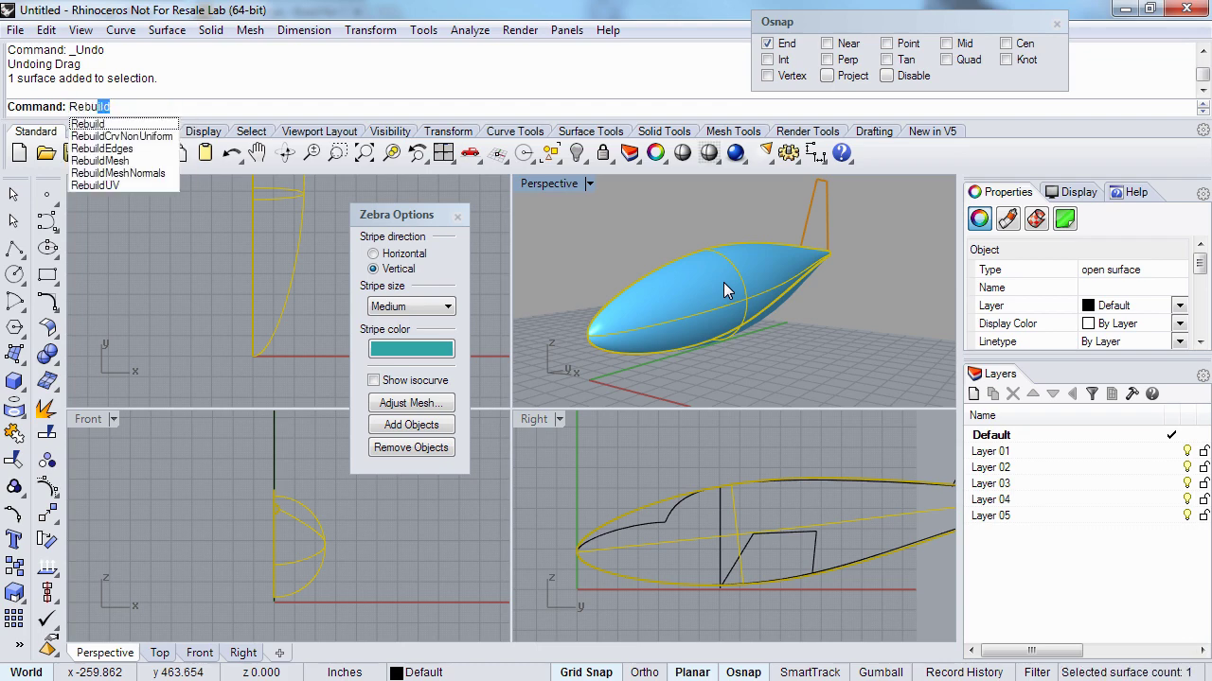
text(iko)
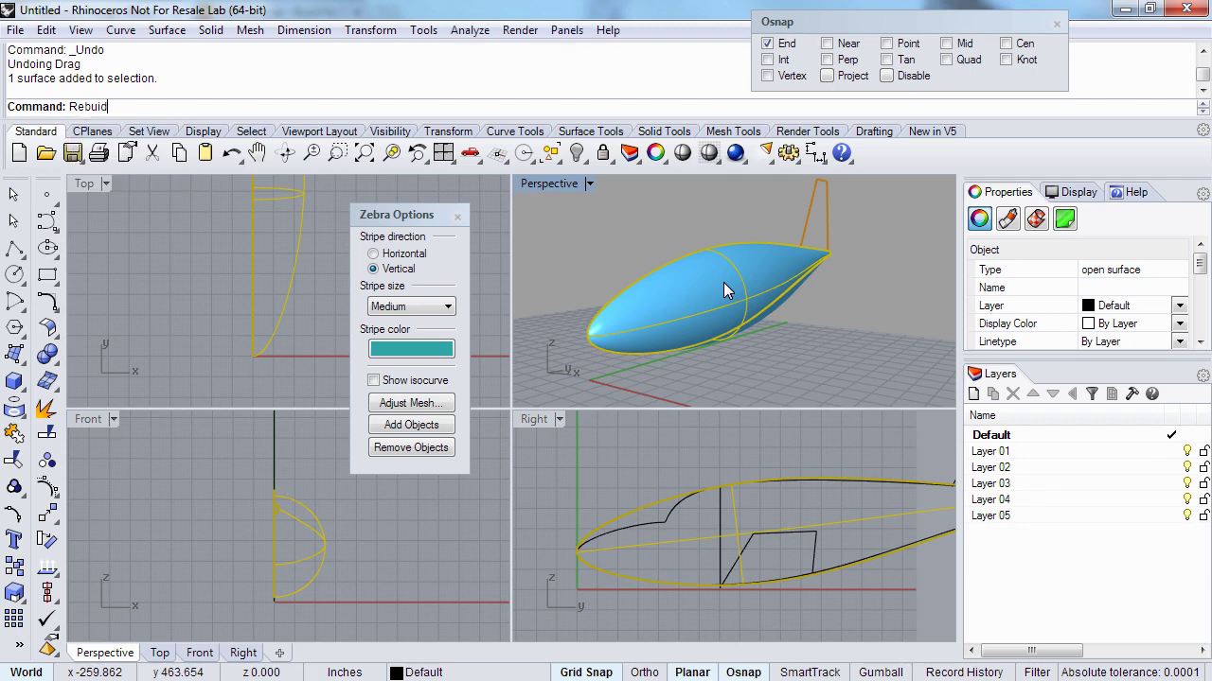
key(BackSpace)
key(BackSpace)
text(l)
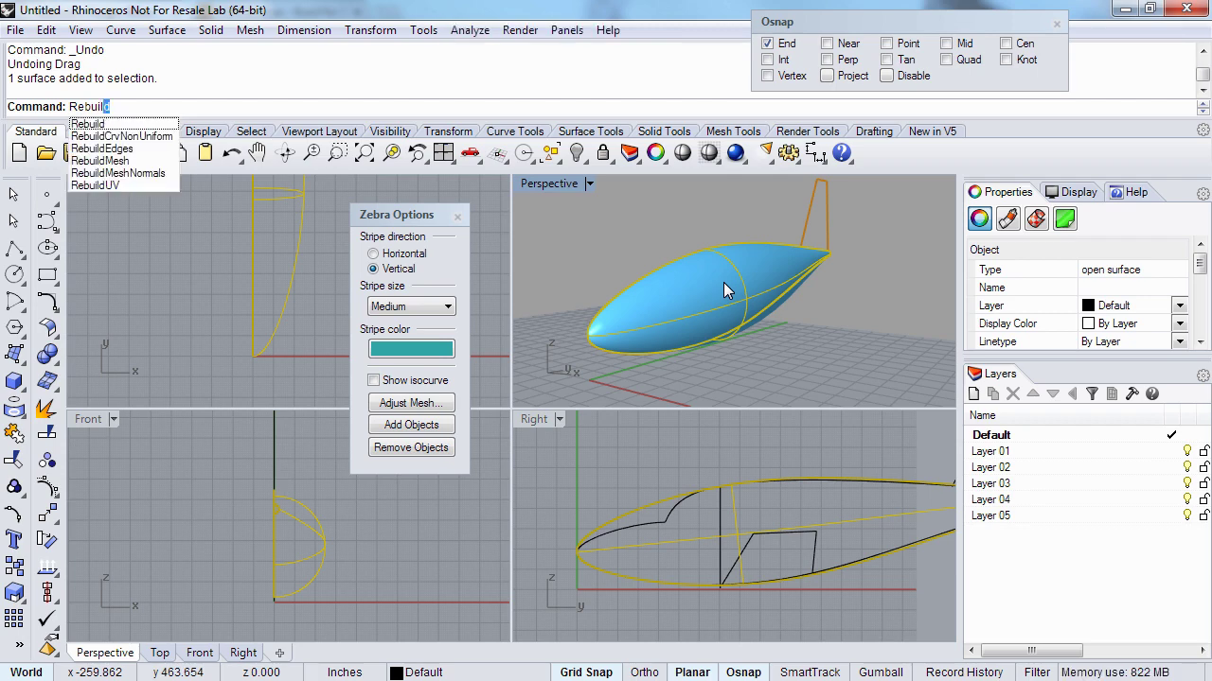
text(dUV)
key(Return)
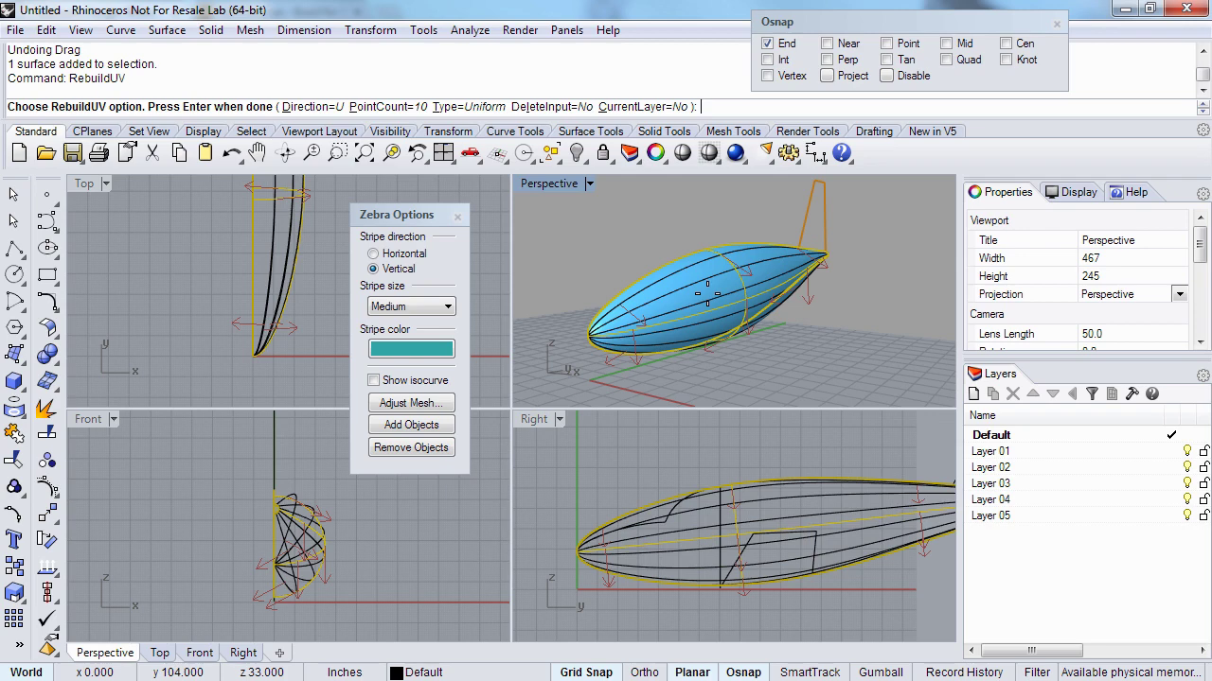
right_drag(695, 297, 663, 329)
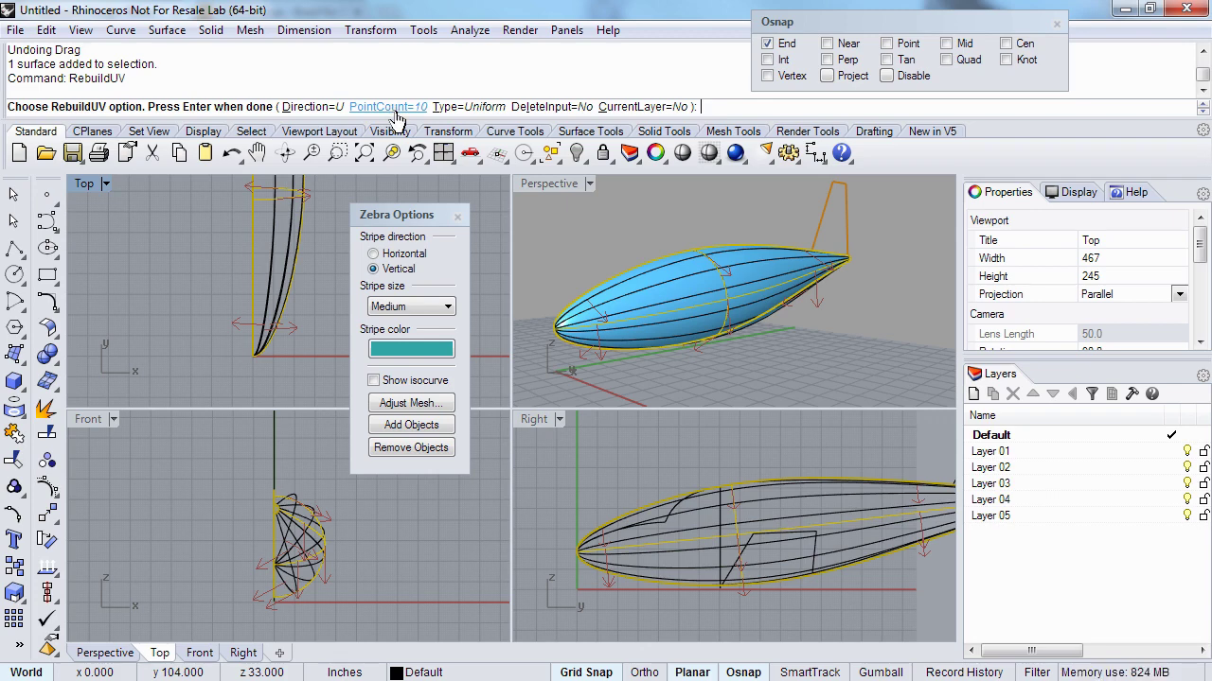
click(393, 108)
text(8)
key(Return)
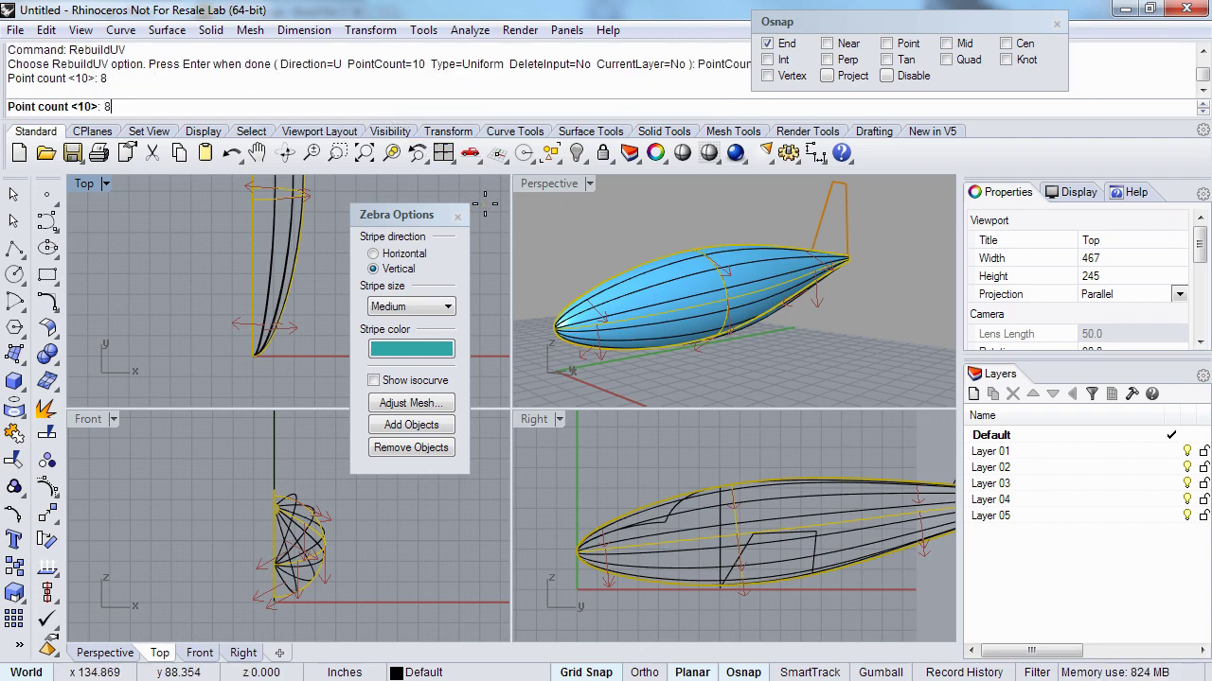
mouse_move(626, 282)
right_down()
mouse_move(668, 286)
mouse_move(649, 284)
right_up()
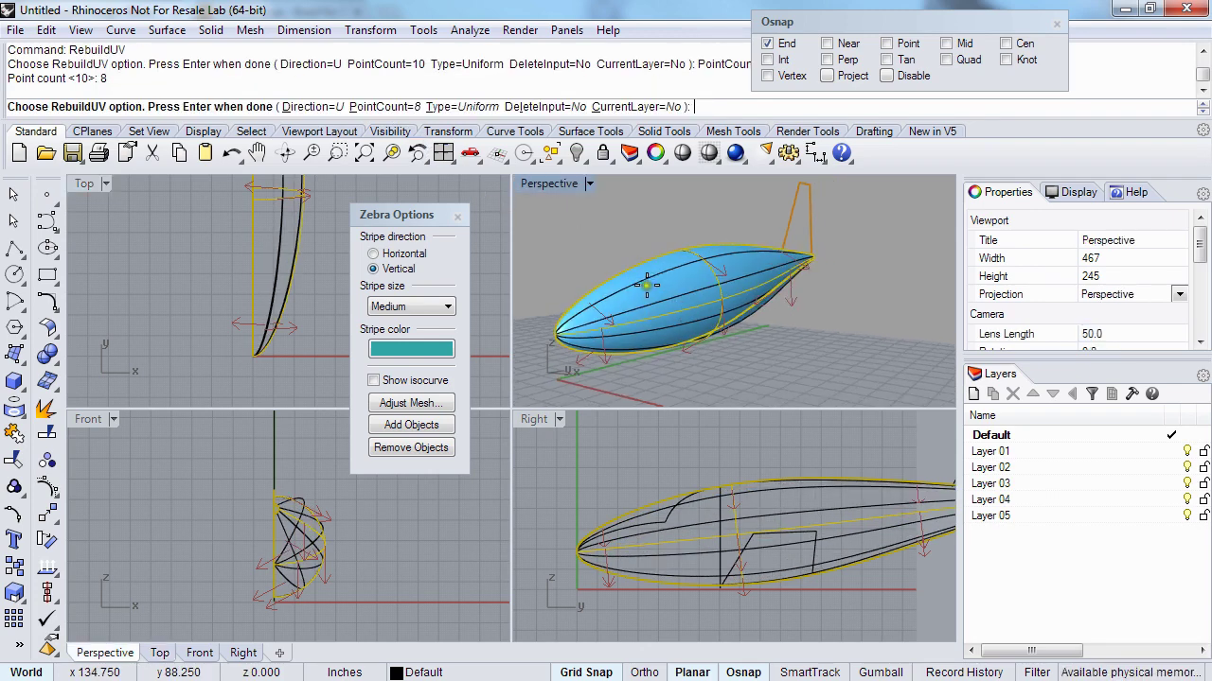
key(Return)
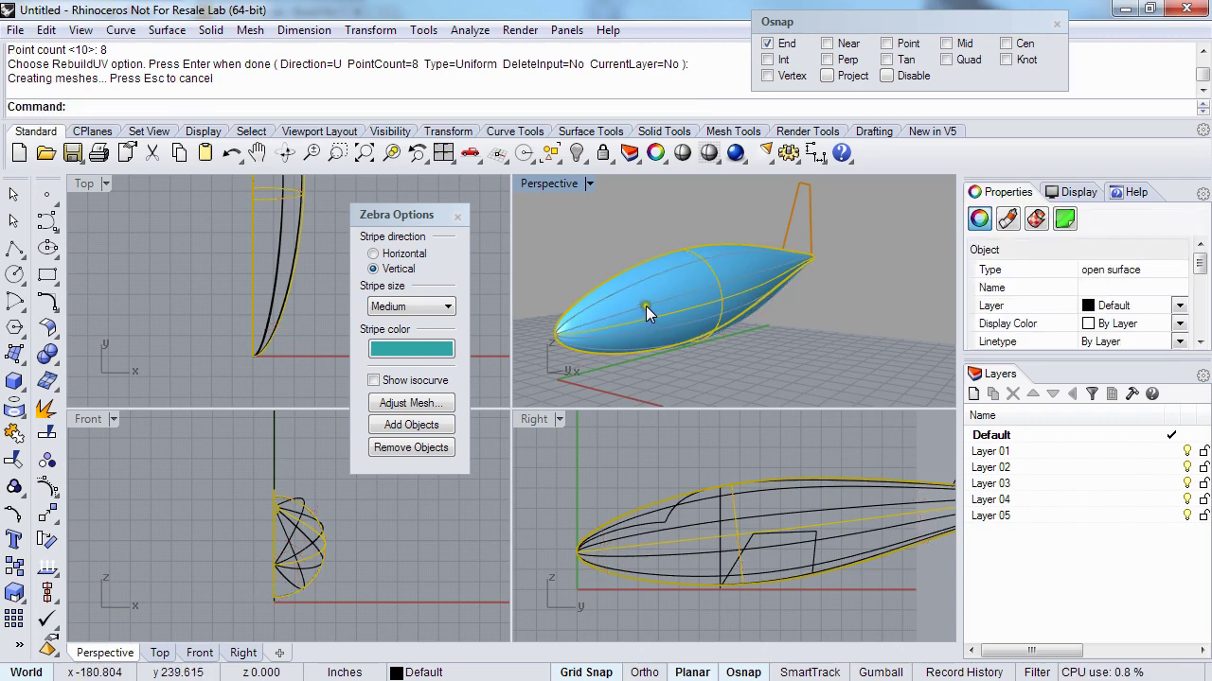
- Delete the original body surface and turn on the control points of the rebuilt one
key(Delete)
click(657, 294)
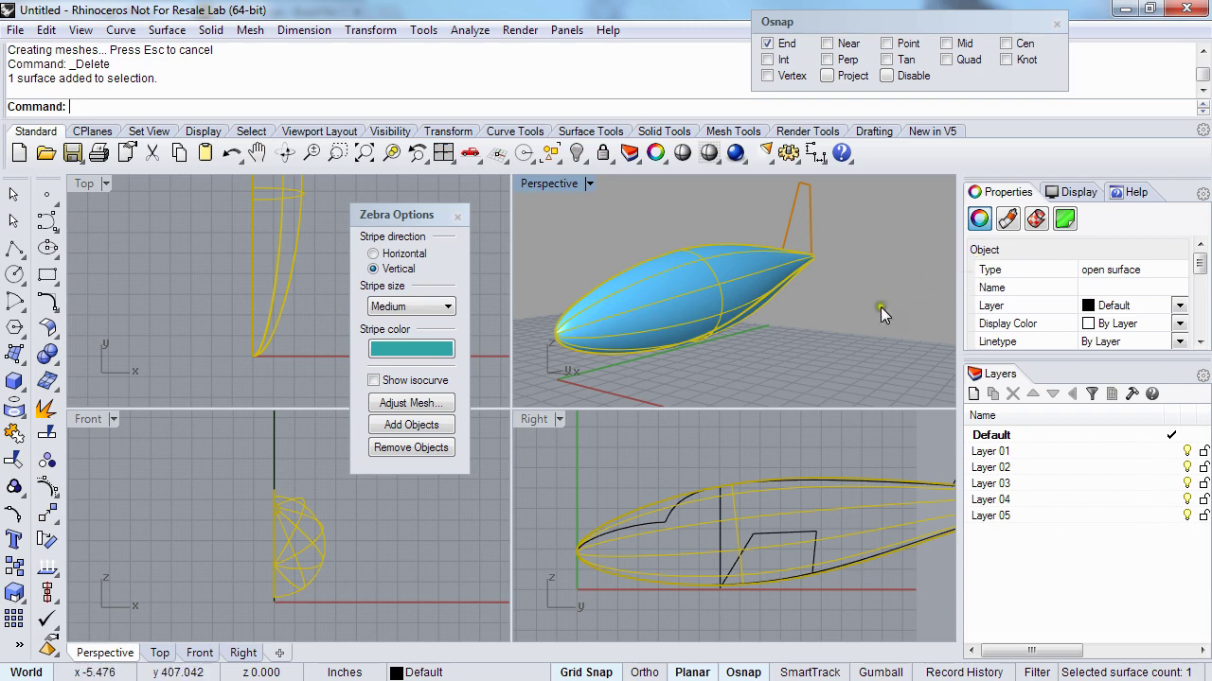
drag(1200, 264, 1200, 324)
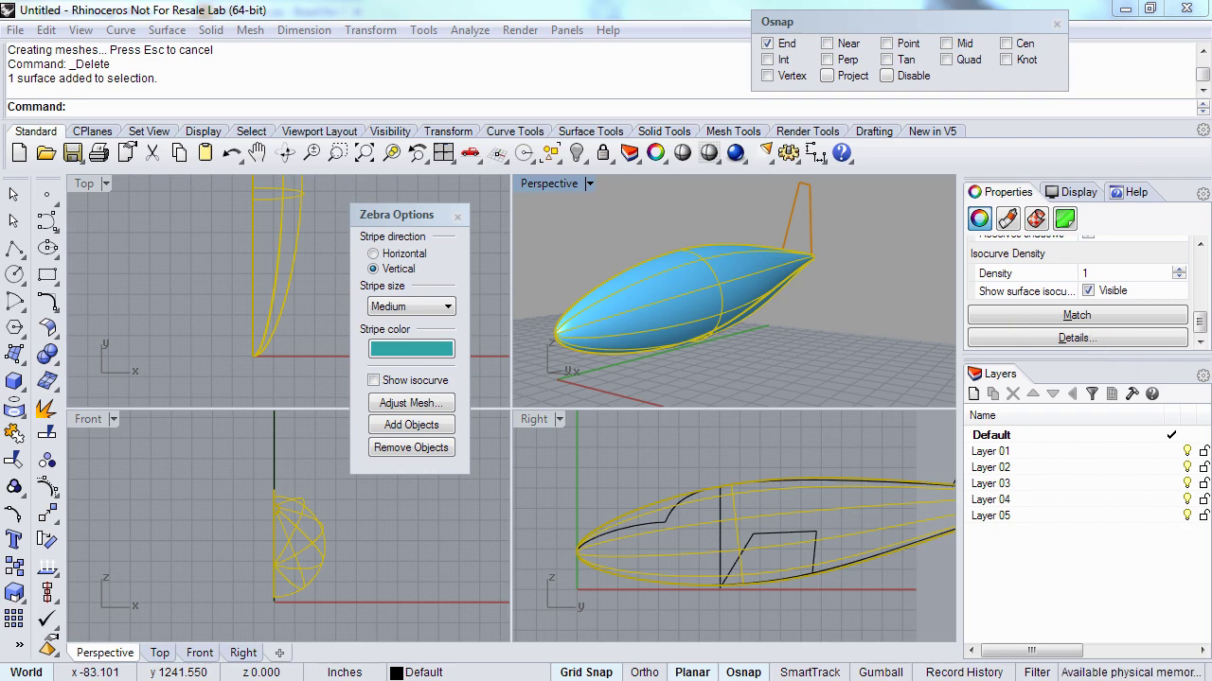
right_drag(660, 333, 721, 277)
key(F10)
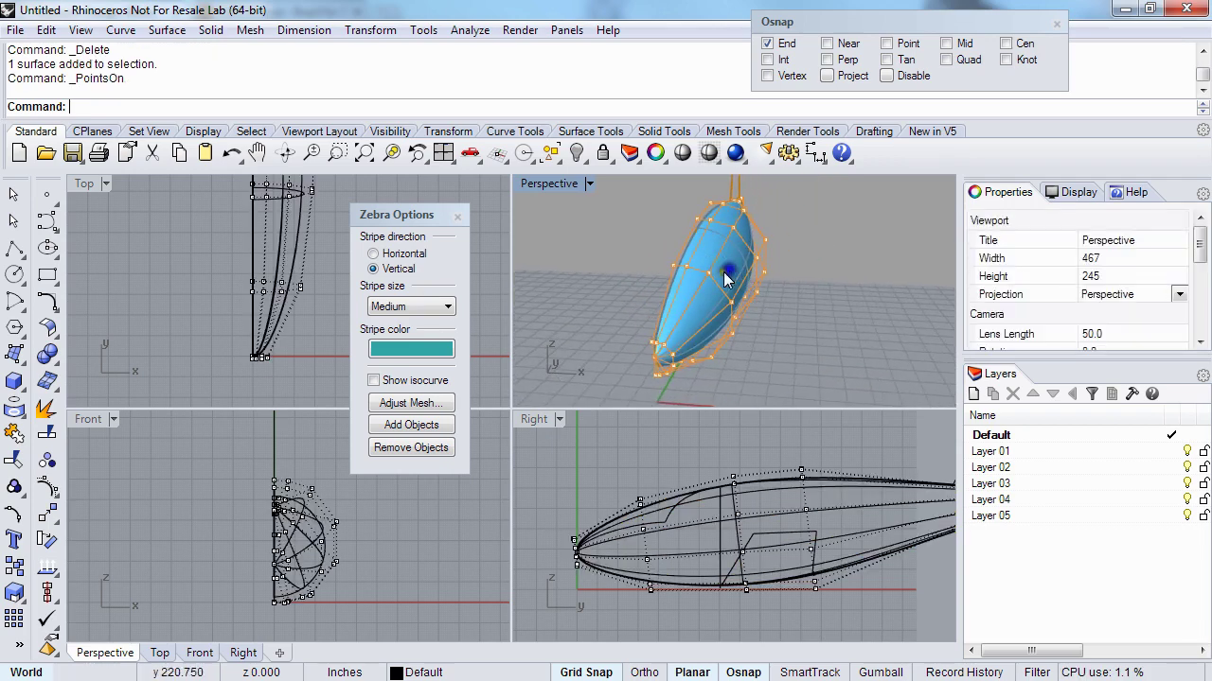
- Nudge the two upper rows of body control points beside the centerline 5 inches outward
shift+click(696, 273)
shift+click(713, 295)
shift+click(726, 205)
mouse_move(728, 210)
right_down()
mouse_move(723, 220)
mouse_move(736, 212)
right_up()
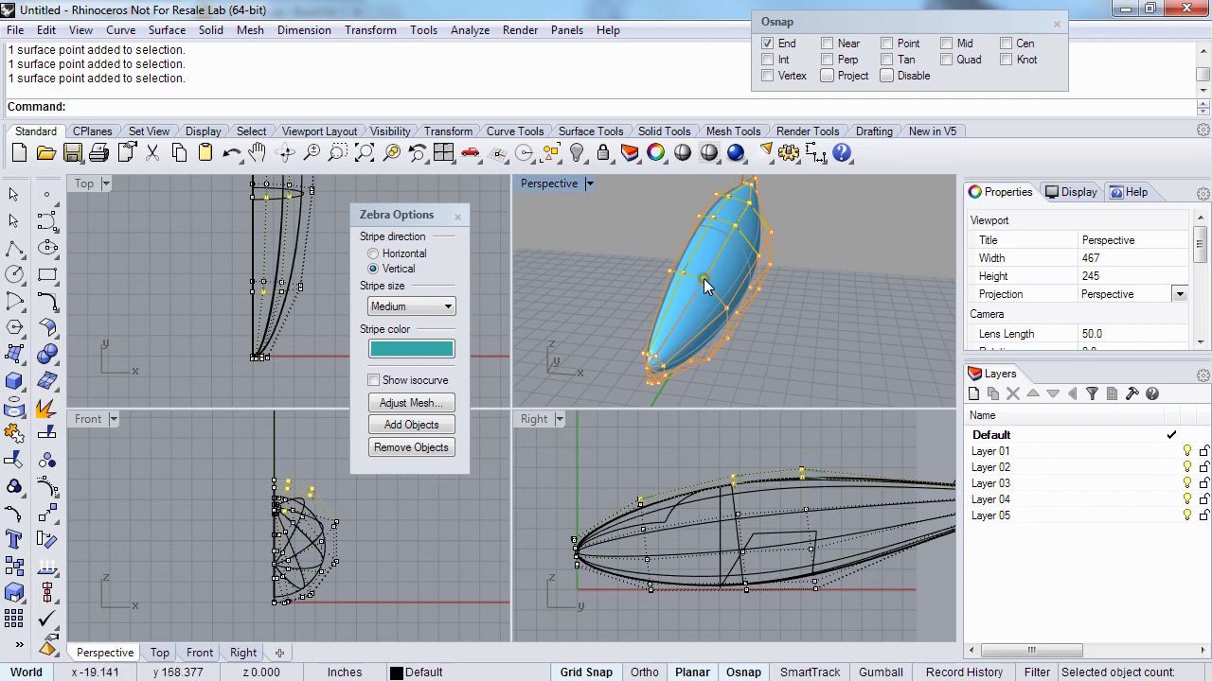
key(alt+Right)
key(alt+Right)
key(alt+Right)
key(alt+Right)
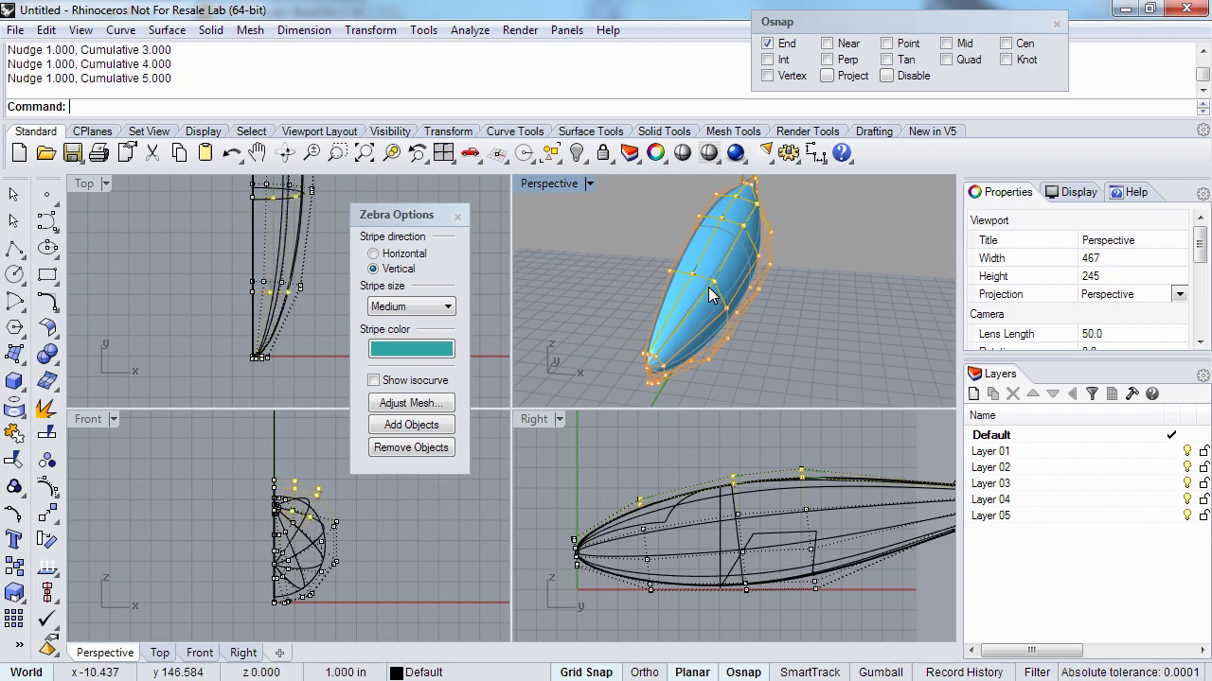
key(alt+Right)
- Nudge the two lower rows of control points on the body's underside beside the centerline 8 inches outward
right_drag(725, 333, 653, 303)
shift+click(665, 329)
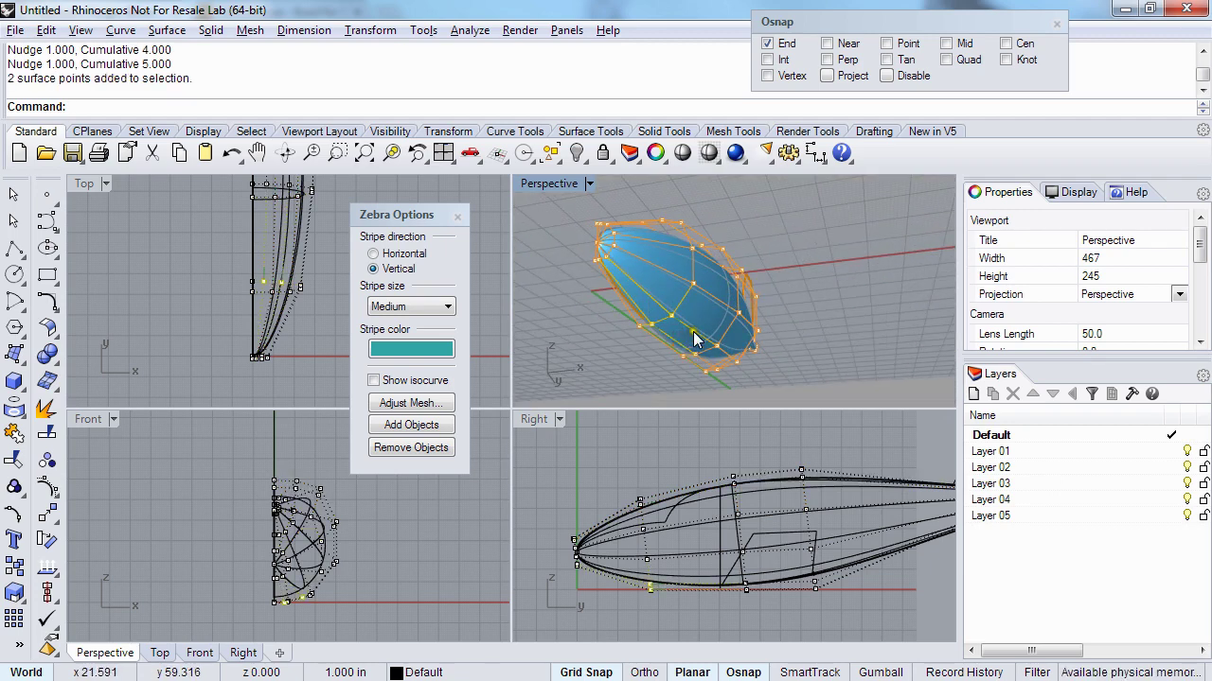
shift+click(712, 371)
right_drag(712, 371, 677, 333)
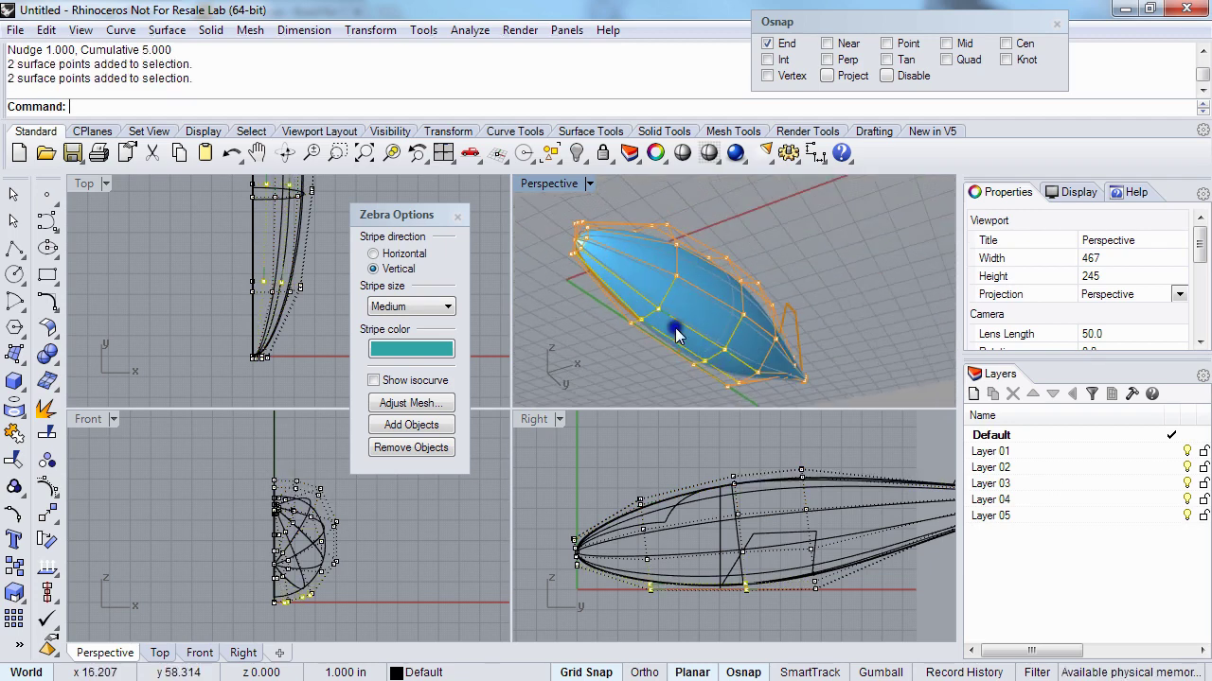
shift+click(762, 376)
right_drag(762, 377, 735, 384)
key(alt+Right)
key(alt+Right)
key(alt+Right)
key(alt+Right)
key(alt+Right)
key(alt+Right)
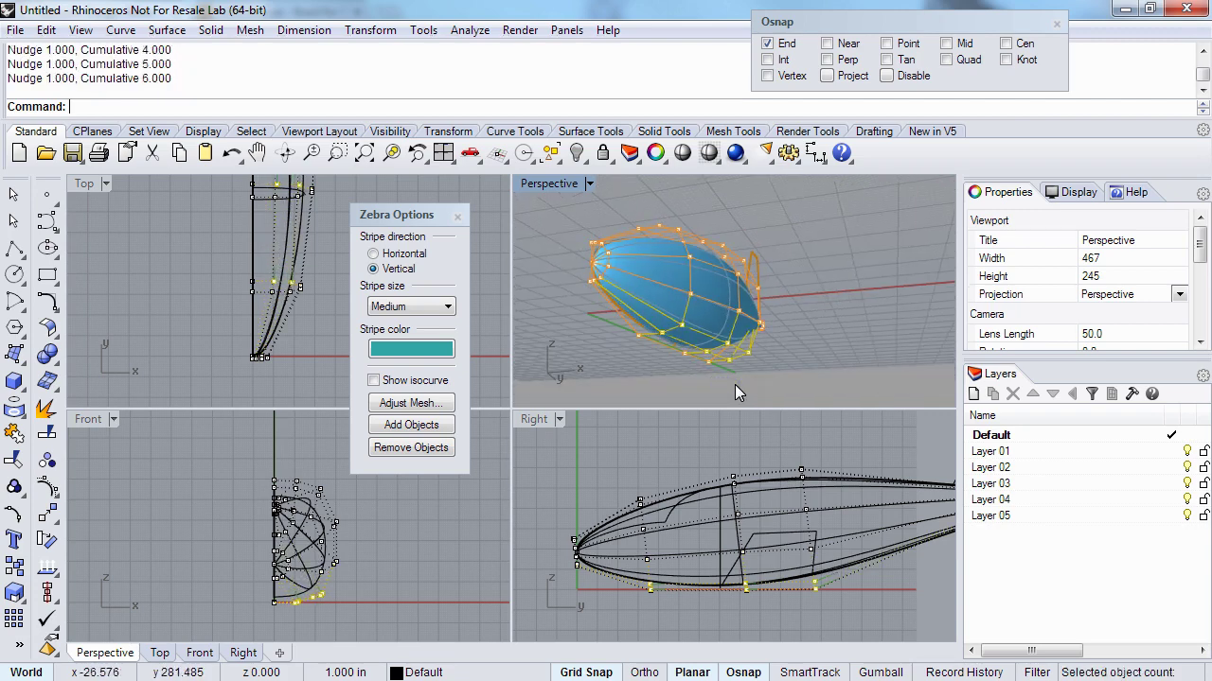
right_drag(617, 318, 575, 341)
key(alt+Right)
key(alt+Right)
click(604, 329)
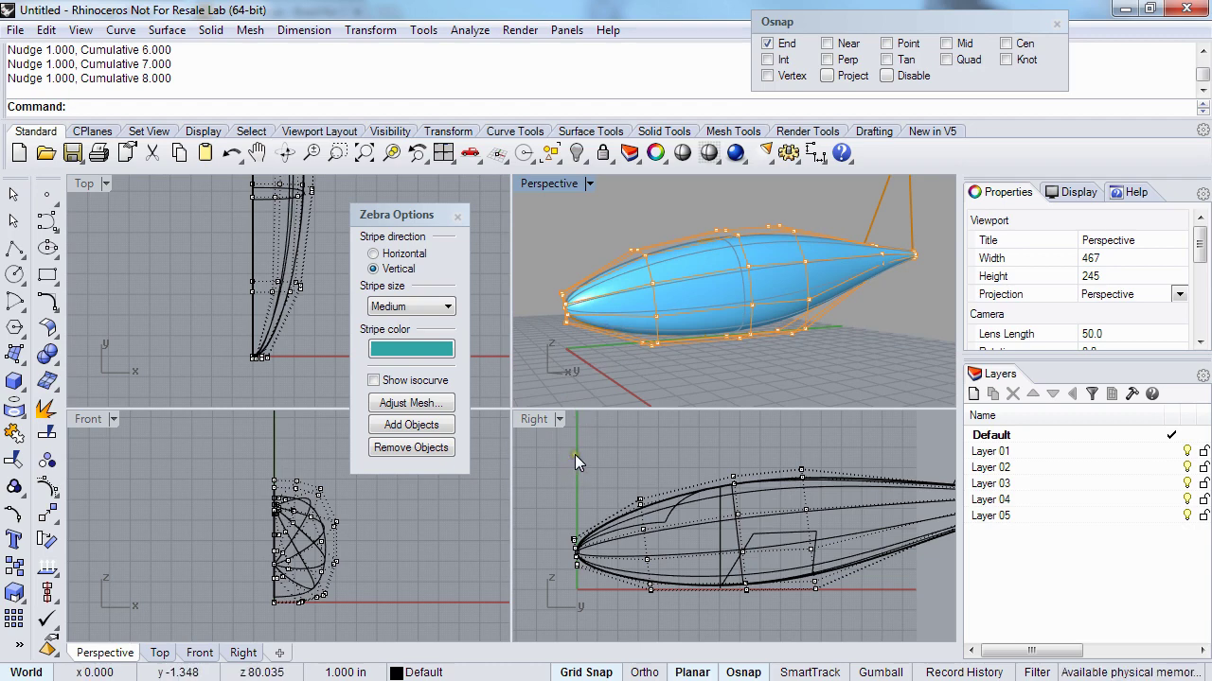
- Nudge the ring of control points aft of mid-body, excluding those on the centerline, 4 inches inward in the Top view
right_drag(608, 265, 734, 244)
right_drag(796, 255, 760, 311)
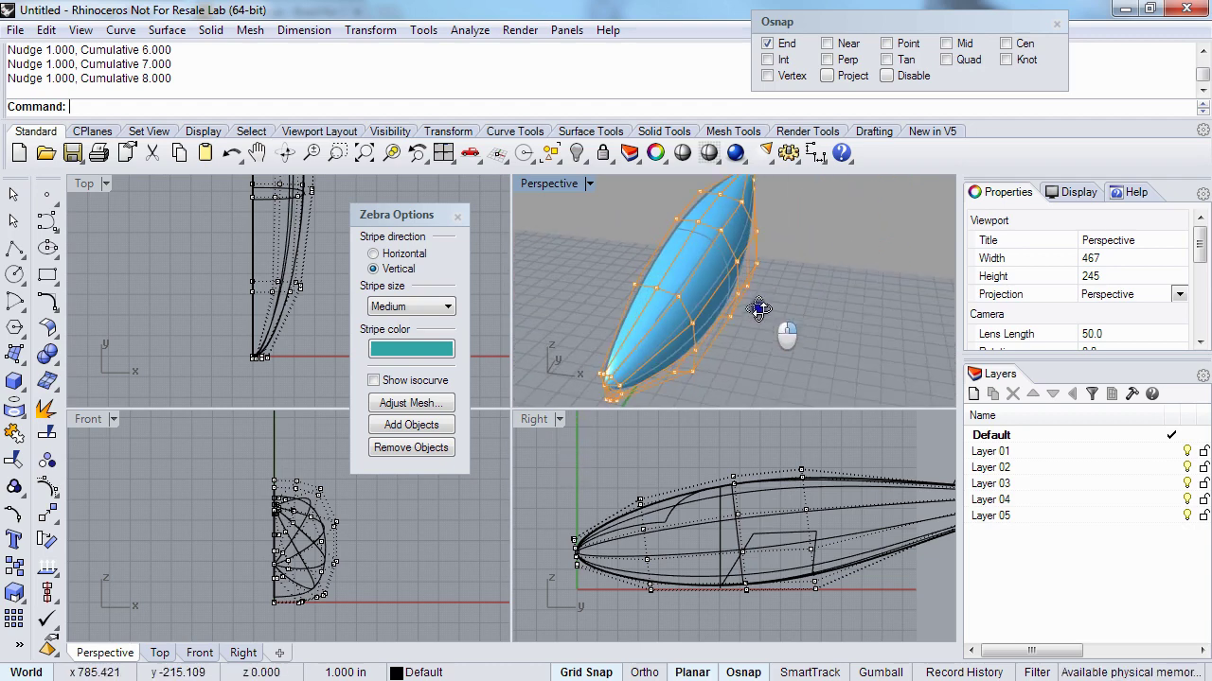
right_drag(263, 304, 229, 403)
right_drag(232, 237, 232, 276)
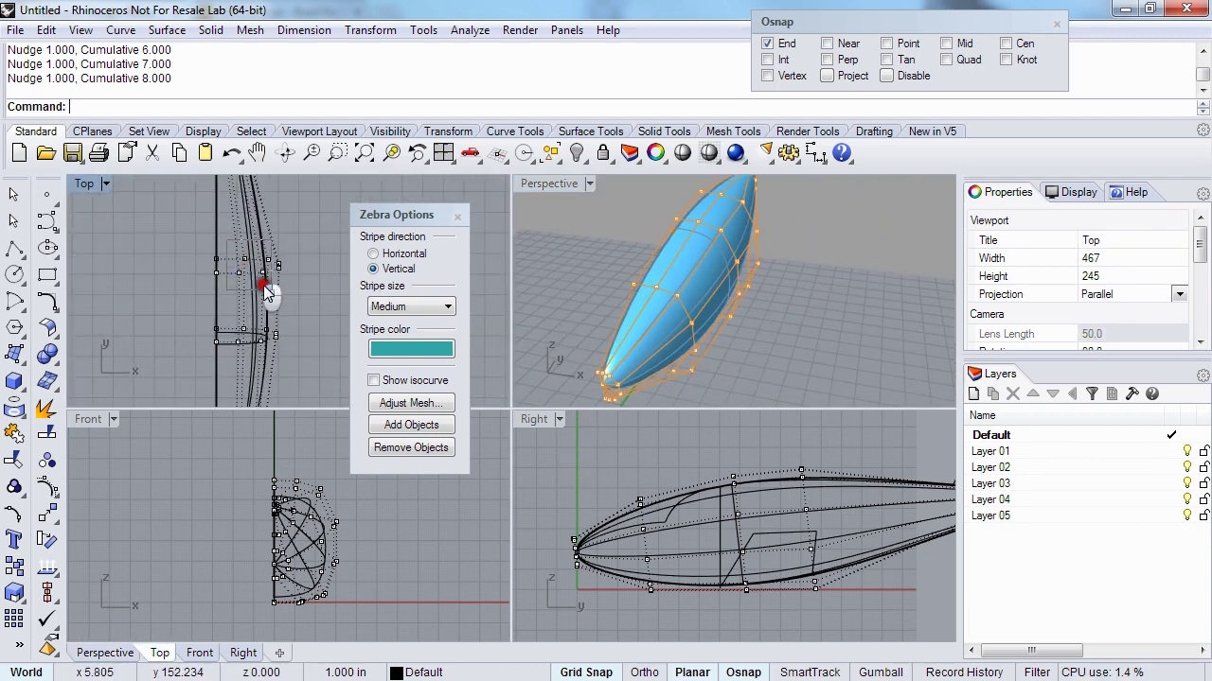
drag(263, 285, 302, 292)
key(alt+Left)
key(alt+Left)
key(alt+Left)
key(alt+Left)
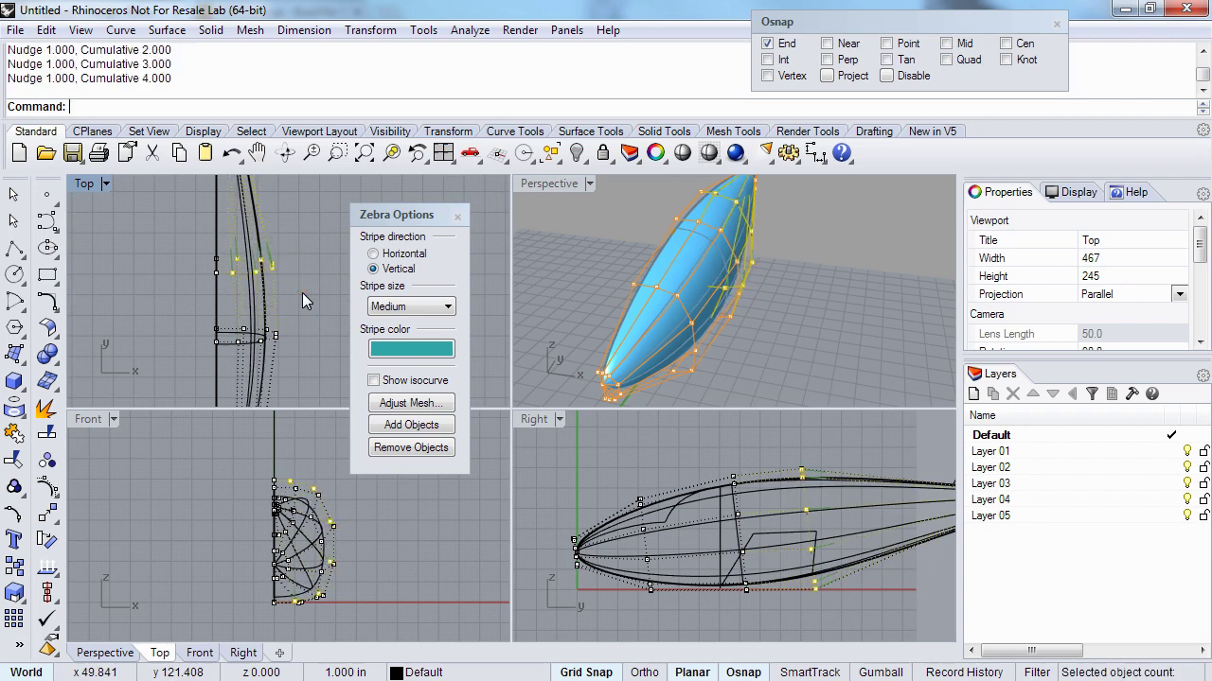
- Mirror the body surface with Symmetry from its upper edge across the lengthwise centerline plane starting at 0, with Smooth continuity
right_drag(947, 303, 680, 309)
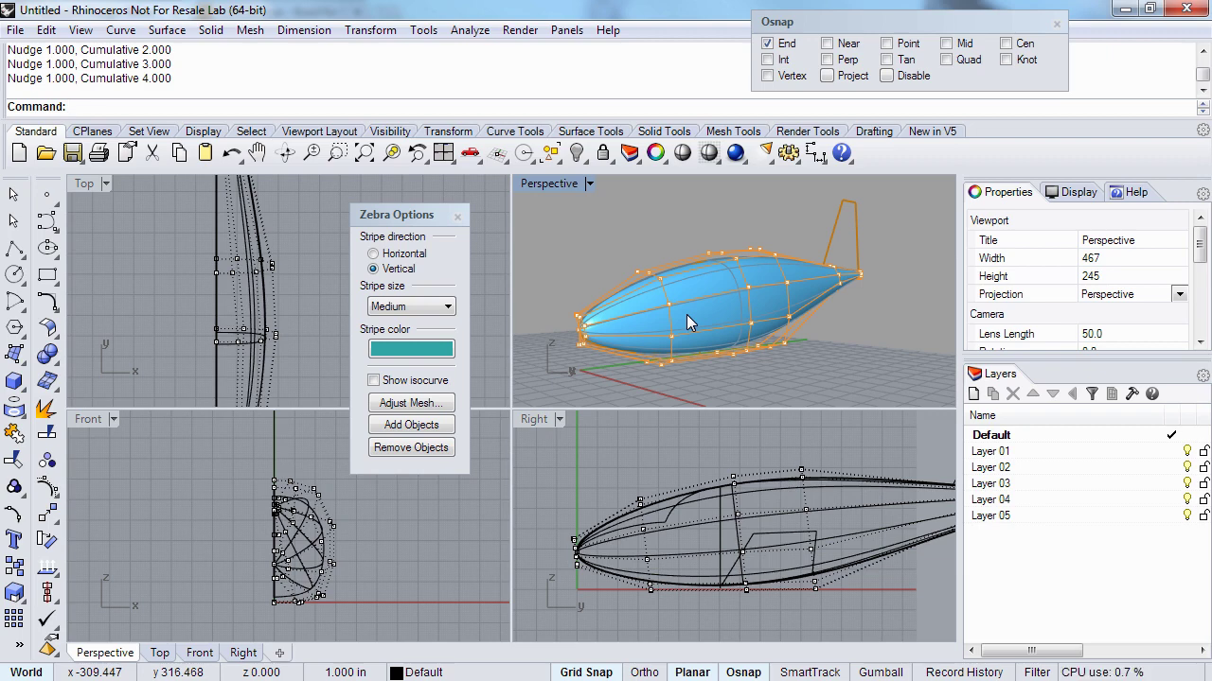
right_drag(670, 308, 748, 247)
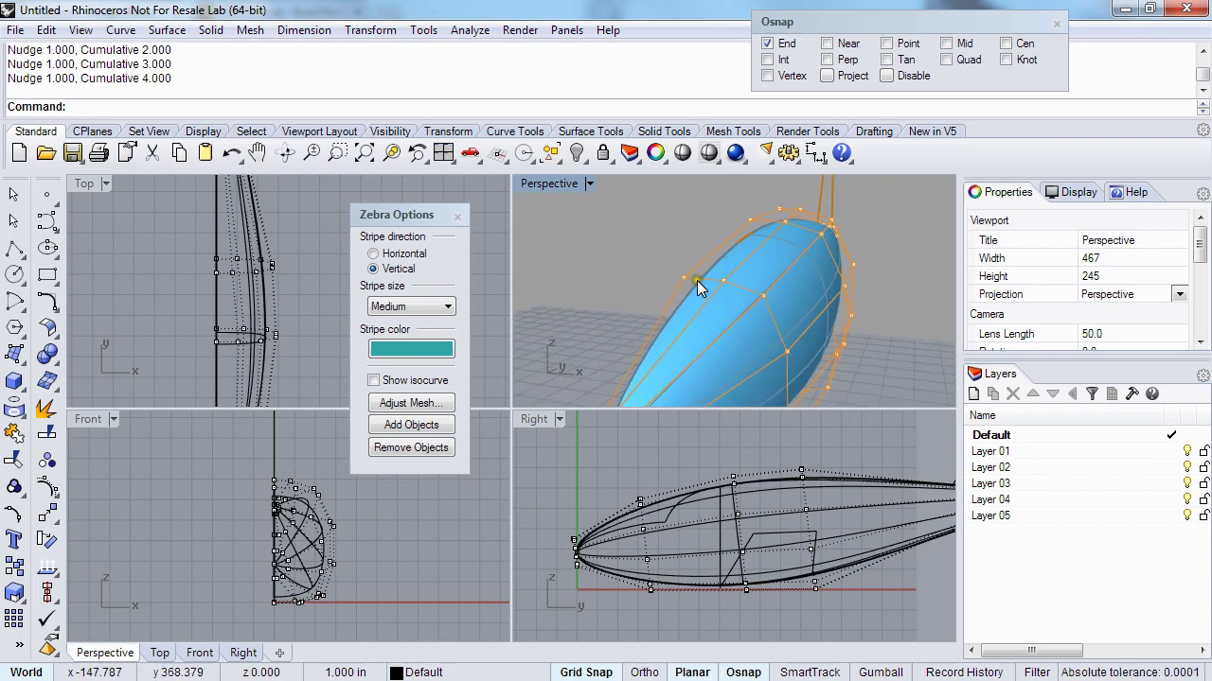
right_drag(623, 248, 626, 308)
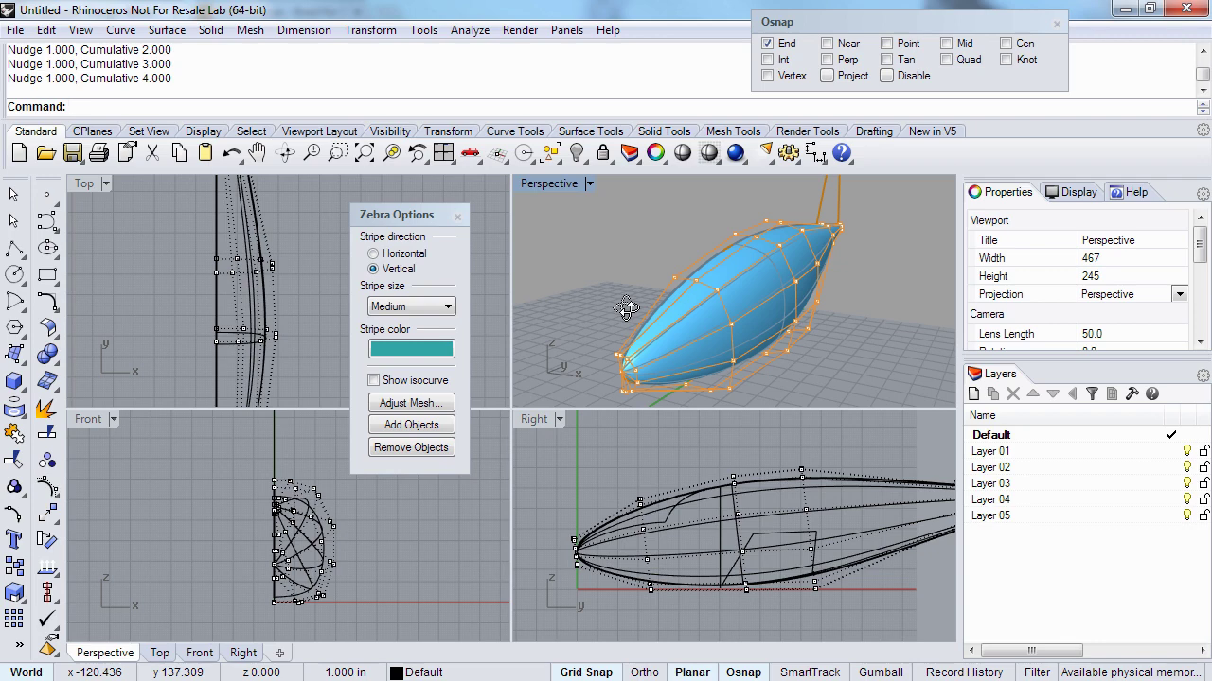
text(Symmetry)
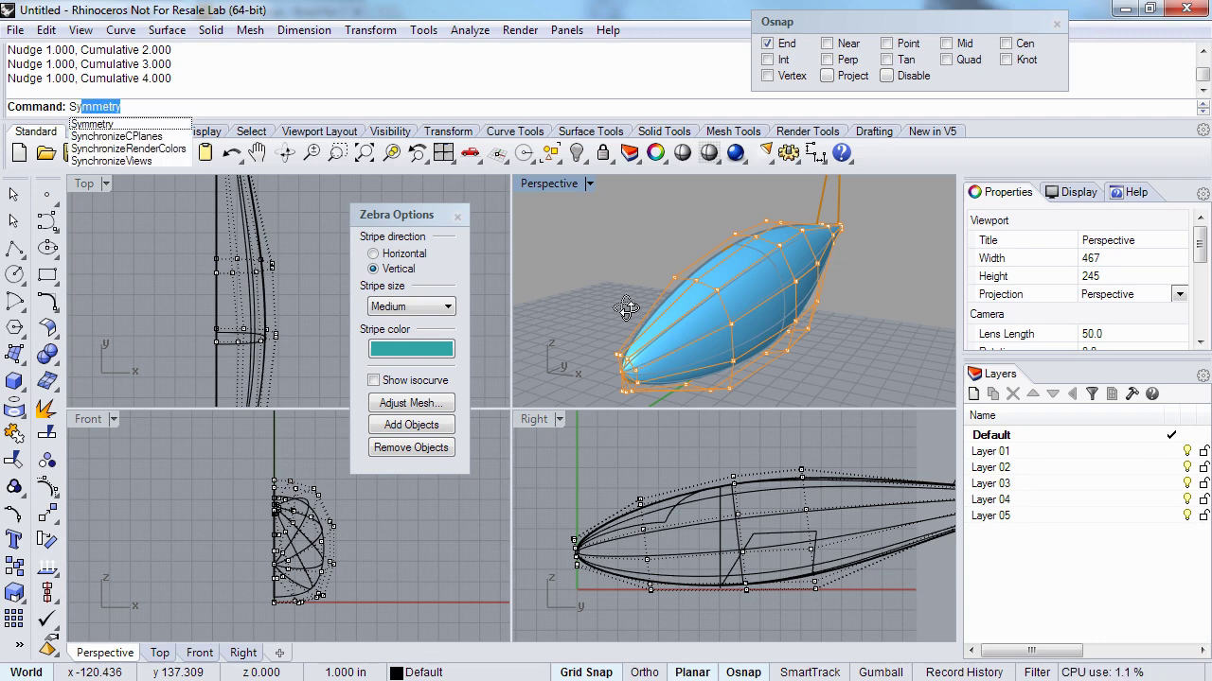
key(Return)
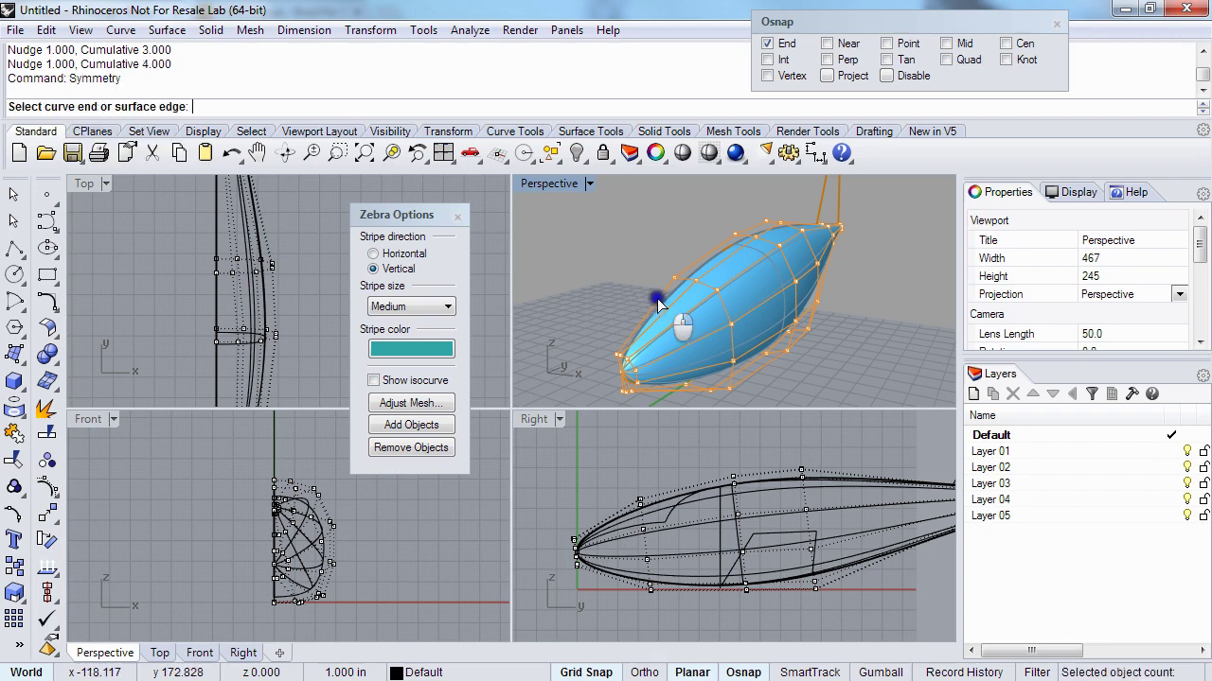
right_drag(681, 326, 694, 280)
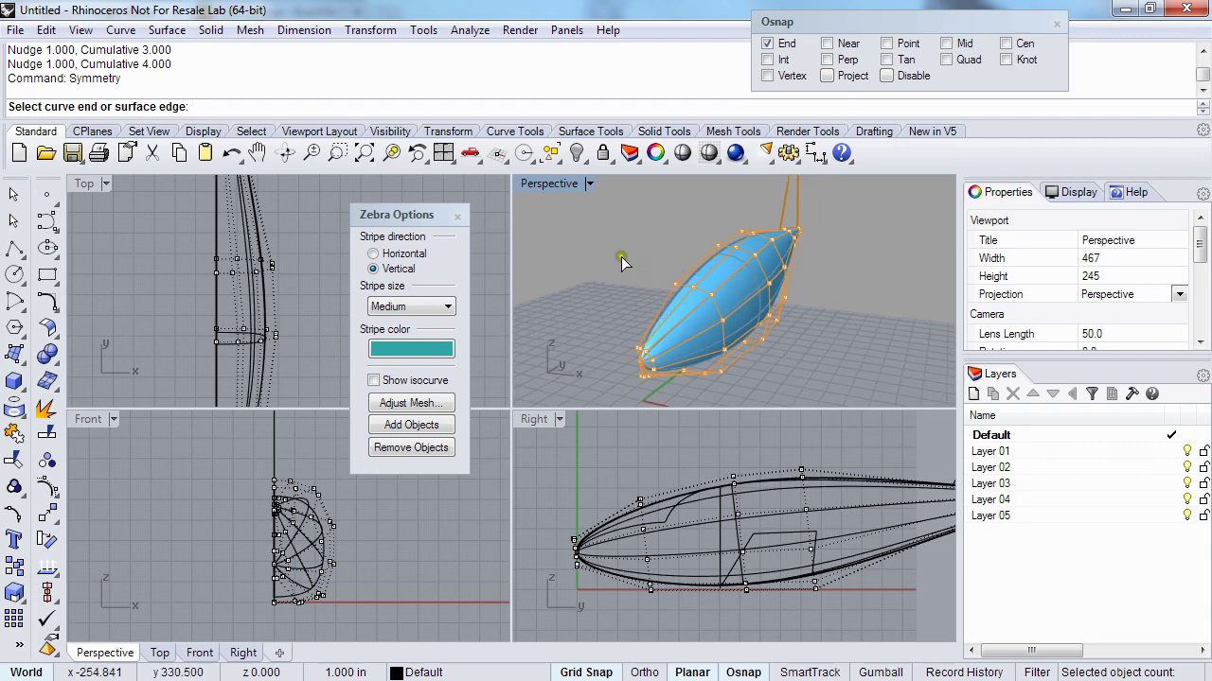
click(712, 276)
click(772, 331)
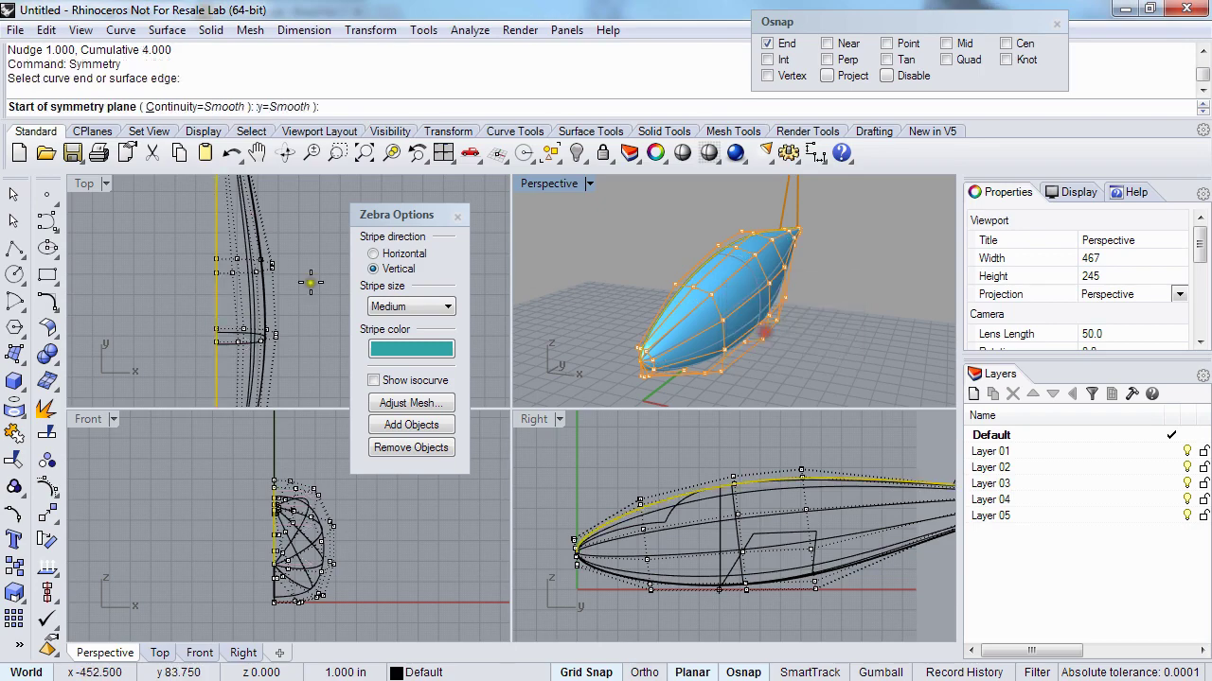
scroll(310, 282, down, 5)
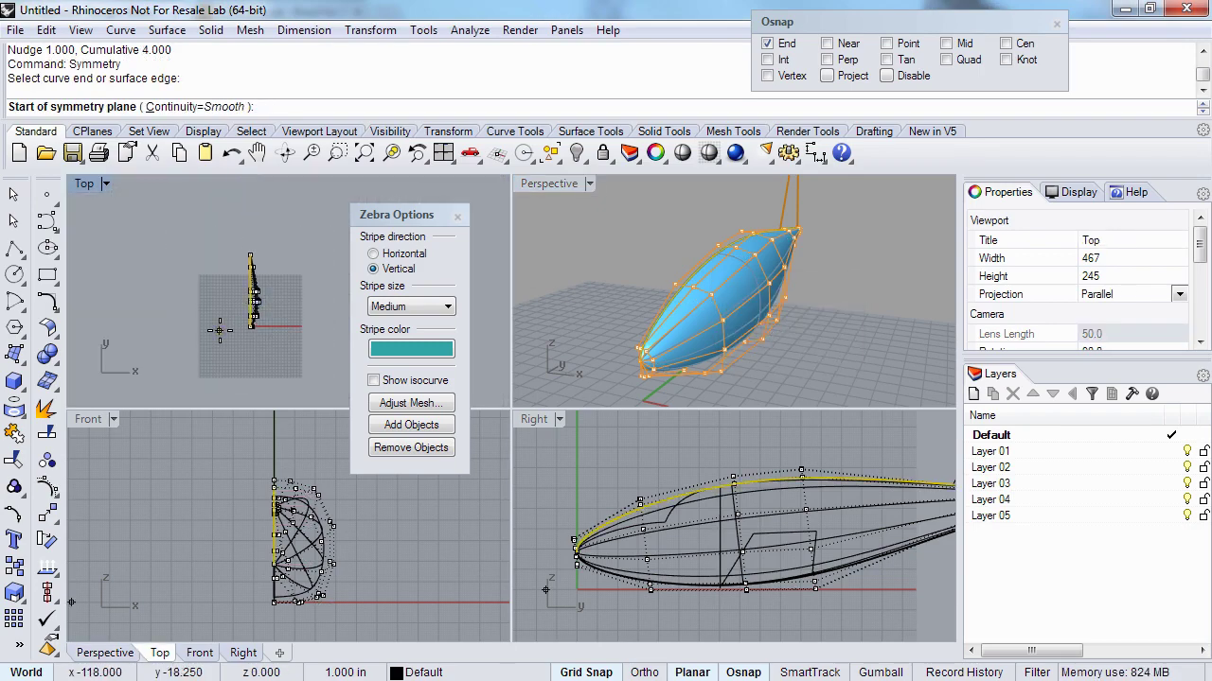
text(0)
key(Return)
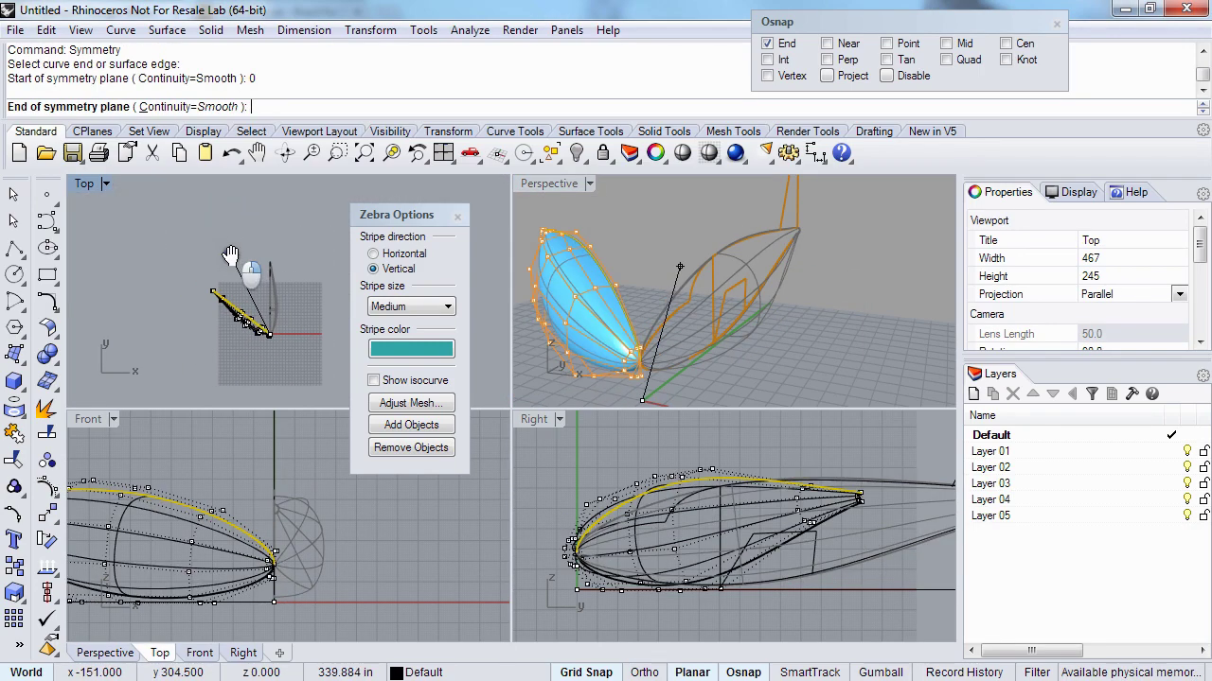
click(267, 213)
right_drag(662, 284, 737, 233)
scroll(276, 486, up, 5)
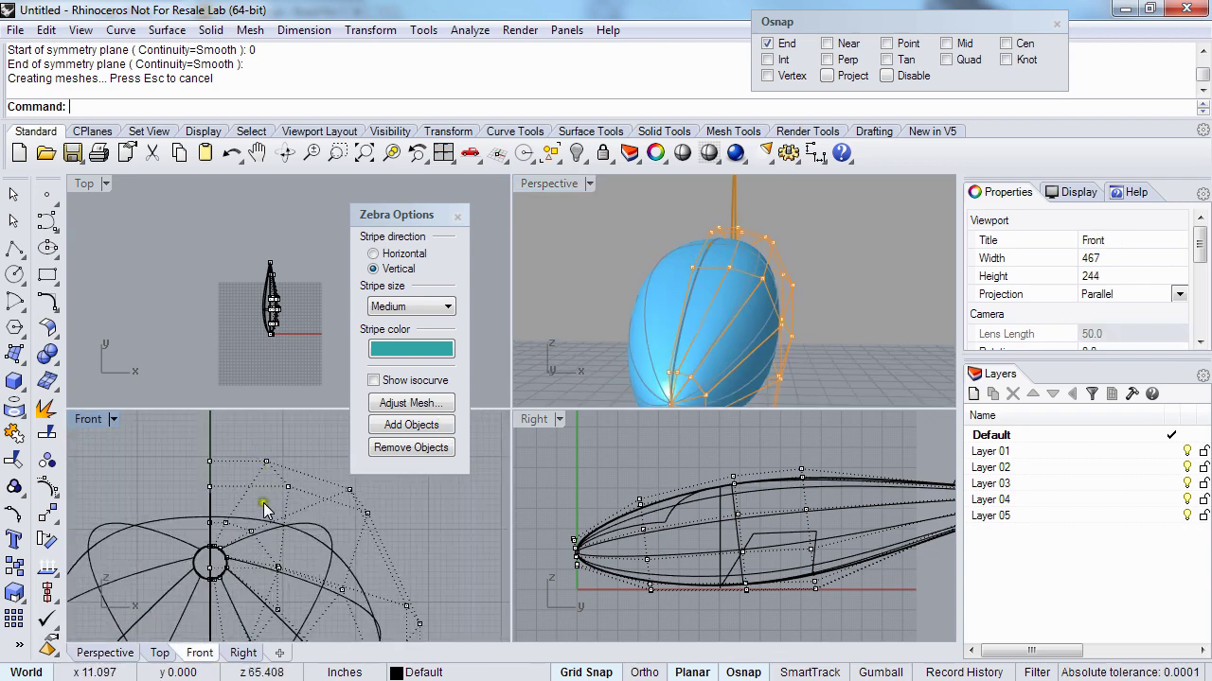
- Delete the mirrored half of the body surface
right_drag(695, 251, 666, 328)
scroll(675, 258, down, 2)
click(662, 270)
key(Delete)
- Mirror the body surface with Symmetry from its lower surface edge across the vertical centerline plane starting at 0, with Smooth continuity
right_click(665, 329)
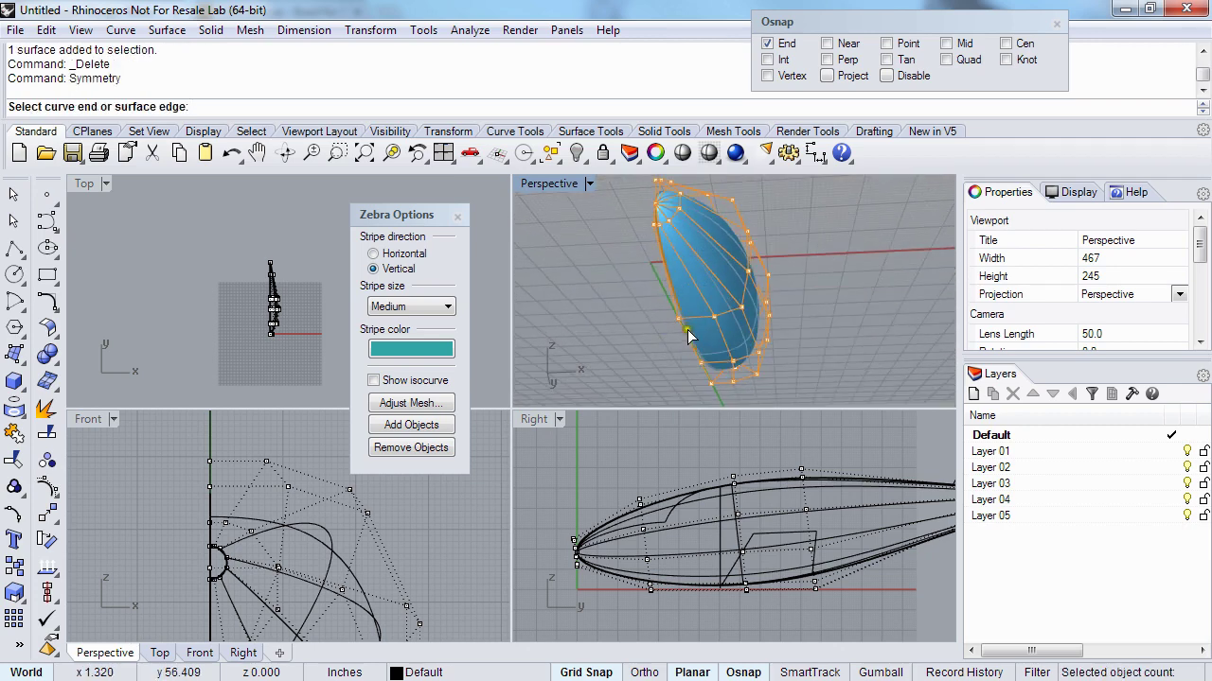
click(689, 332)
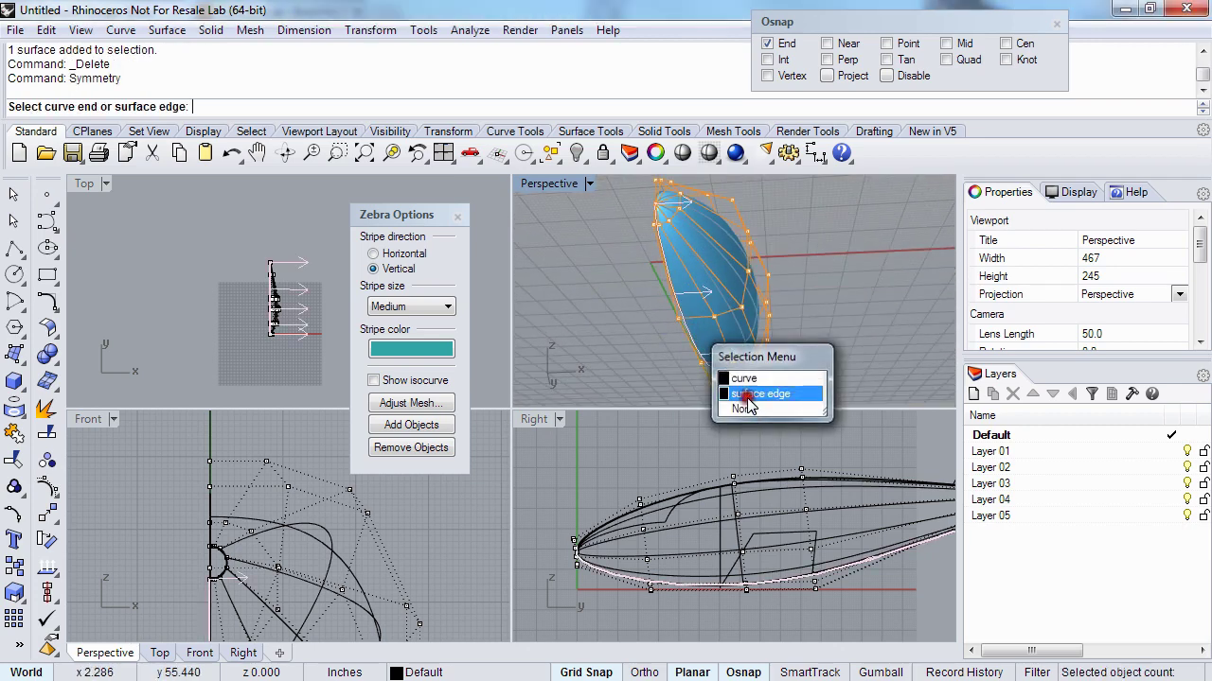
click(748, 393)
text(0)
key(Return)
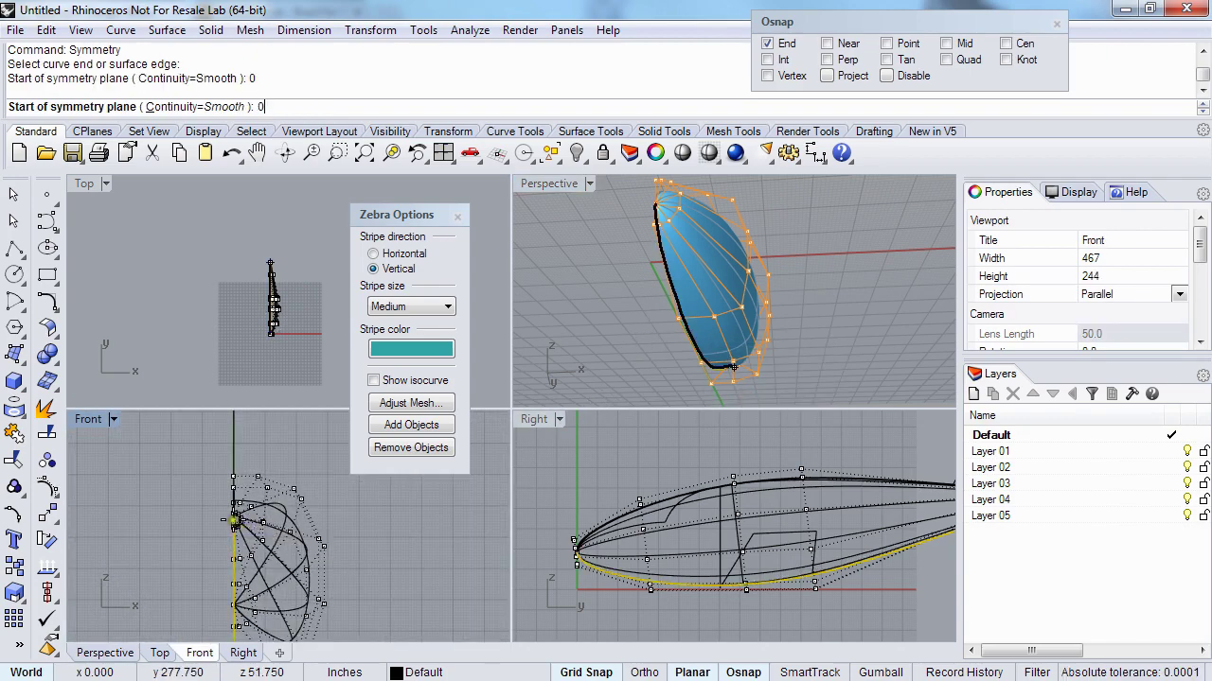
click(234, 458)
right_drag(819, 275, 742, 326)
- Delete the mirrored half of the body surface, keeping the original half
key(Escape)
right_drag(676, 389, 671, 354)
click(655, 332)
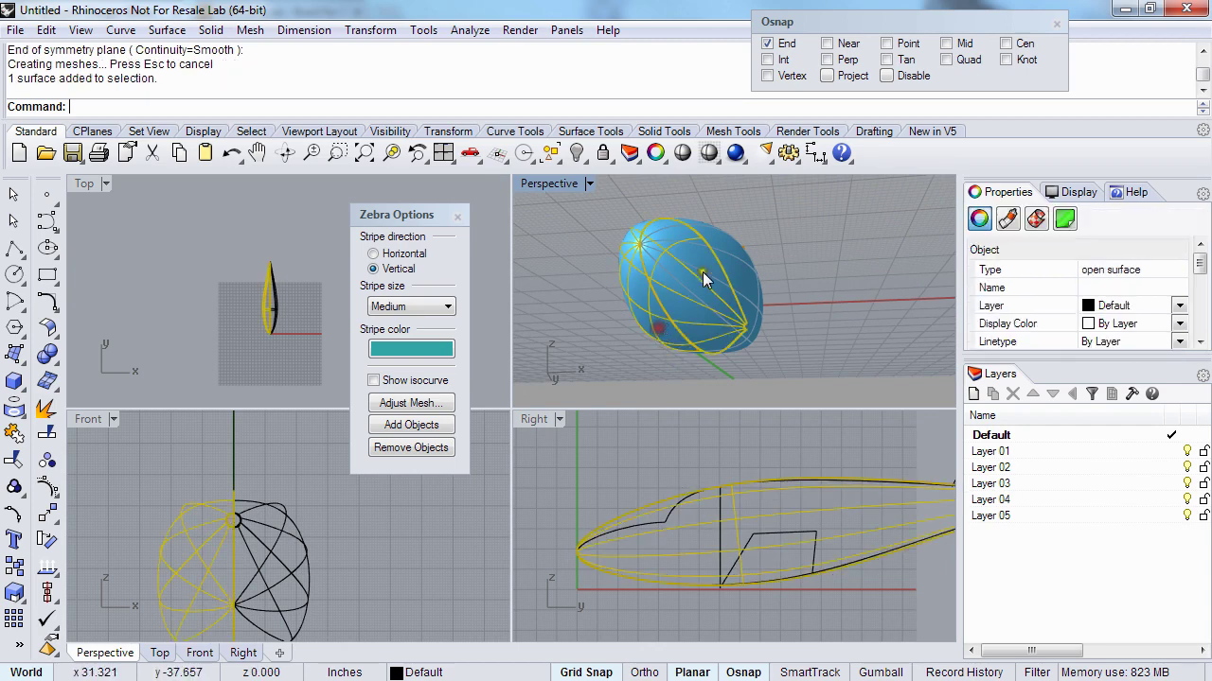
key(Delete)
right_drag(702, 272, 644, 333)
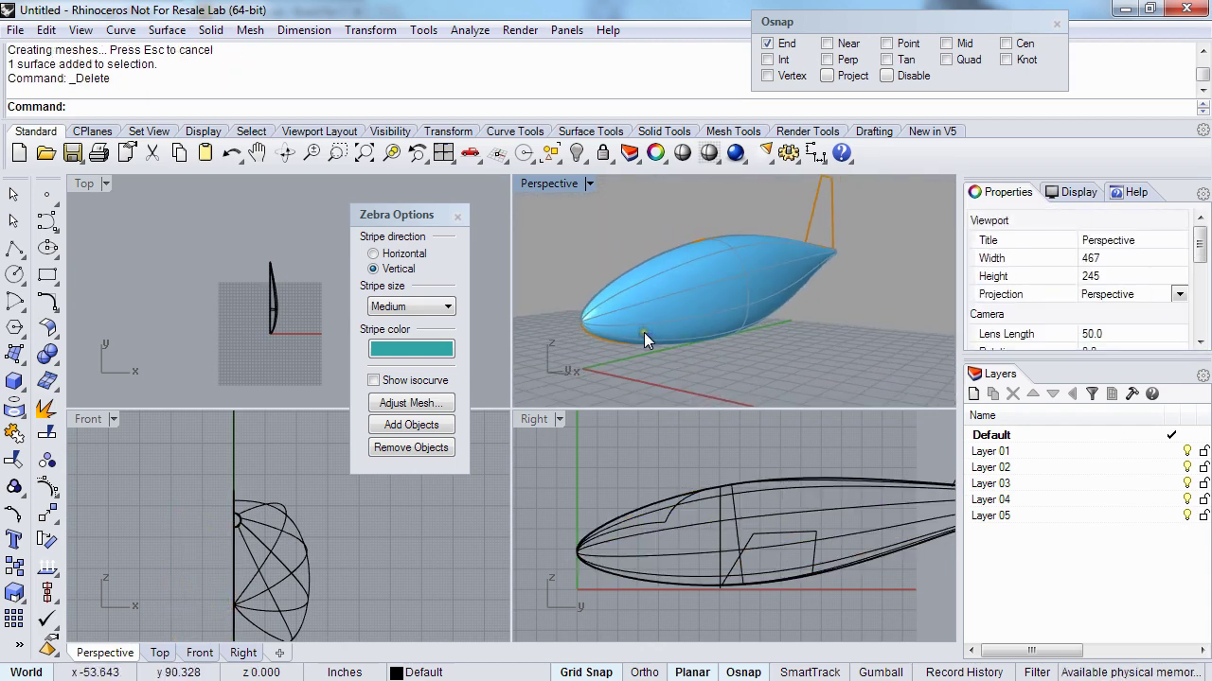
- Show the half body's control points and nudge the lower side point aft of mid-body 4 inches down and 1 inch aft in the Right view
right_drag(773, 582, 725, 583)
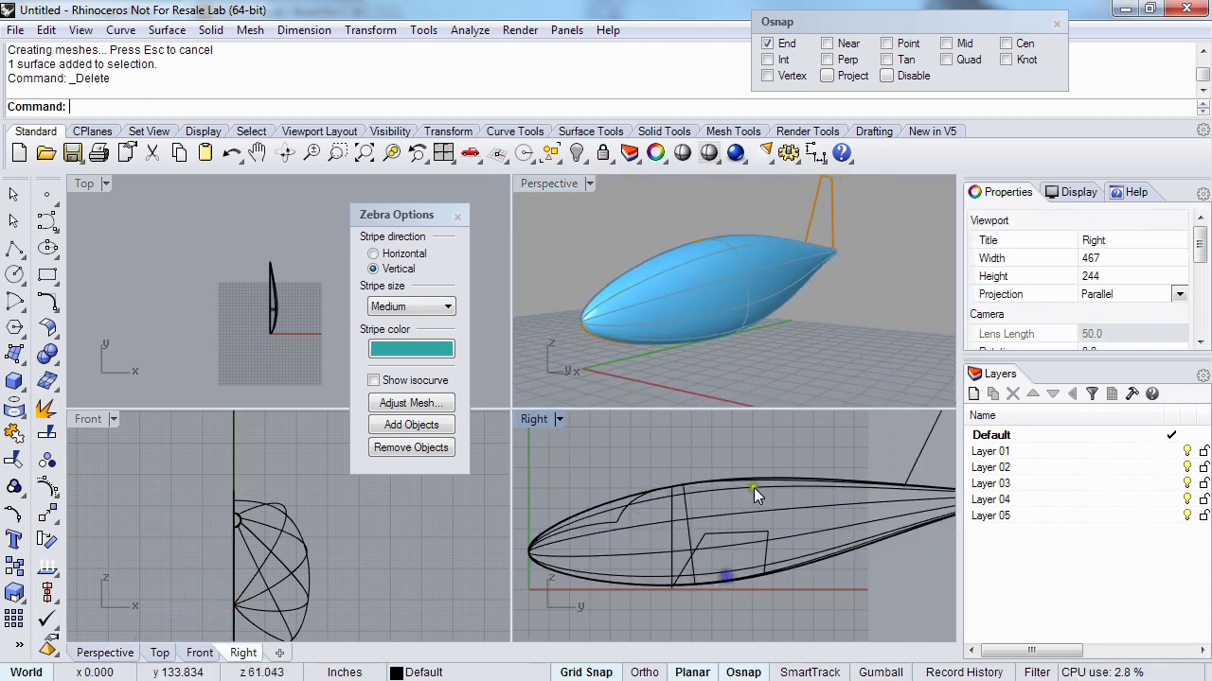
click(769, 505)
right_drag(769, 505, 747, 533)
key(F10)
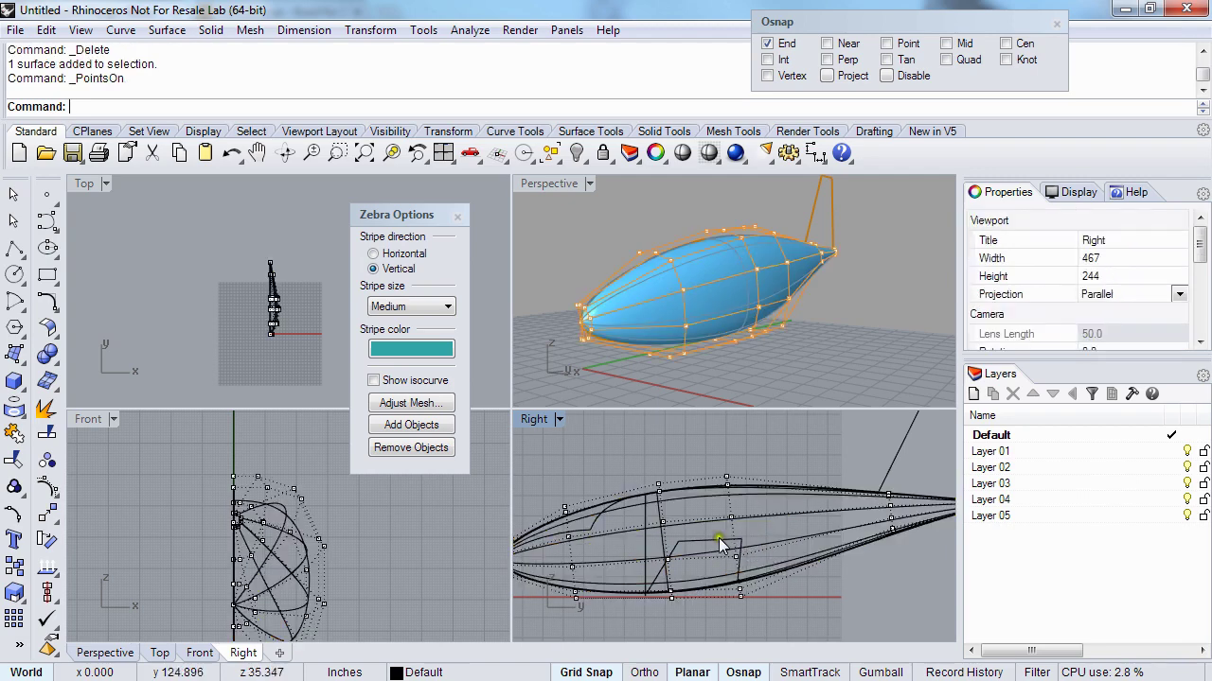
drag(721, 531, 769, 581)
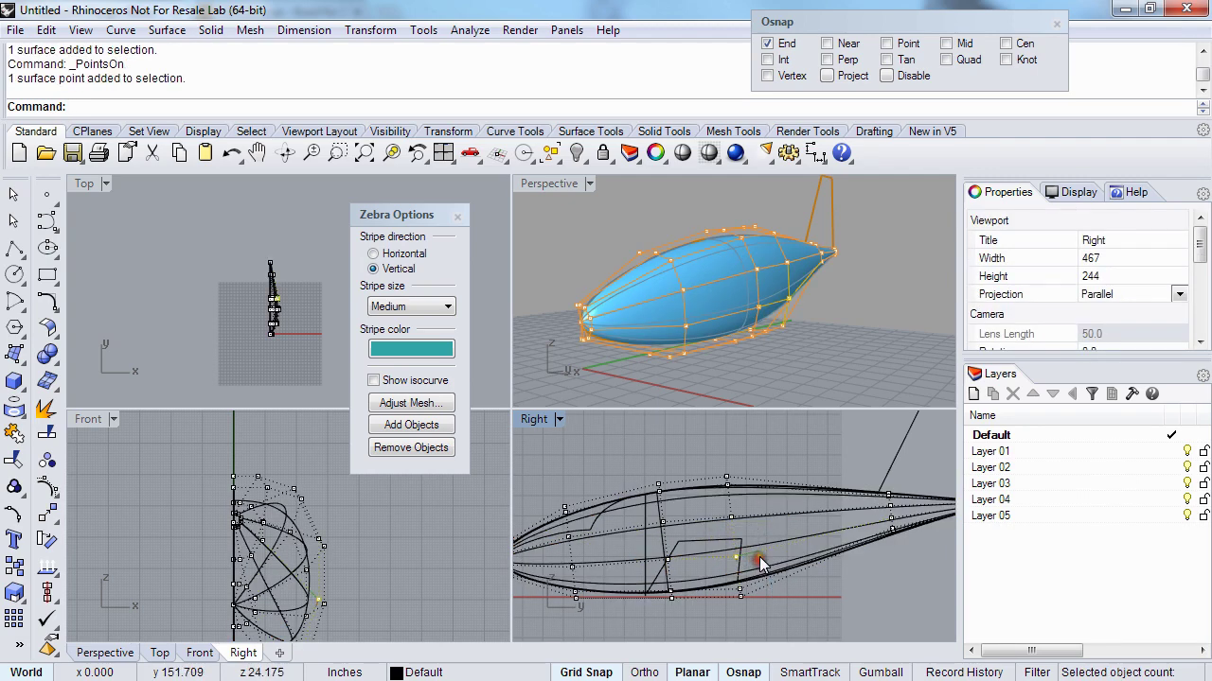
key(alt+Down)
key(alt+Down)
key(alt+Down)
key(alt+Down)
key(alt+Down)
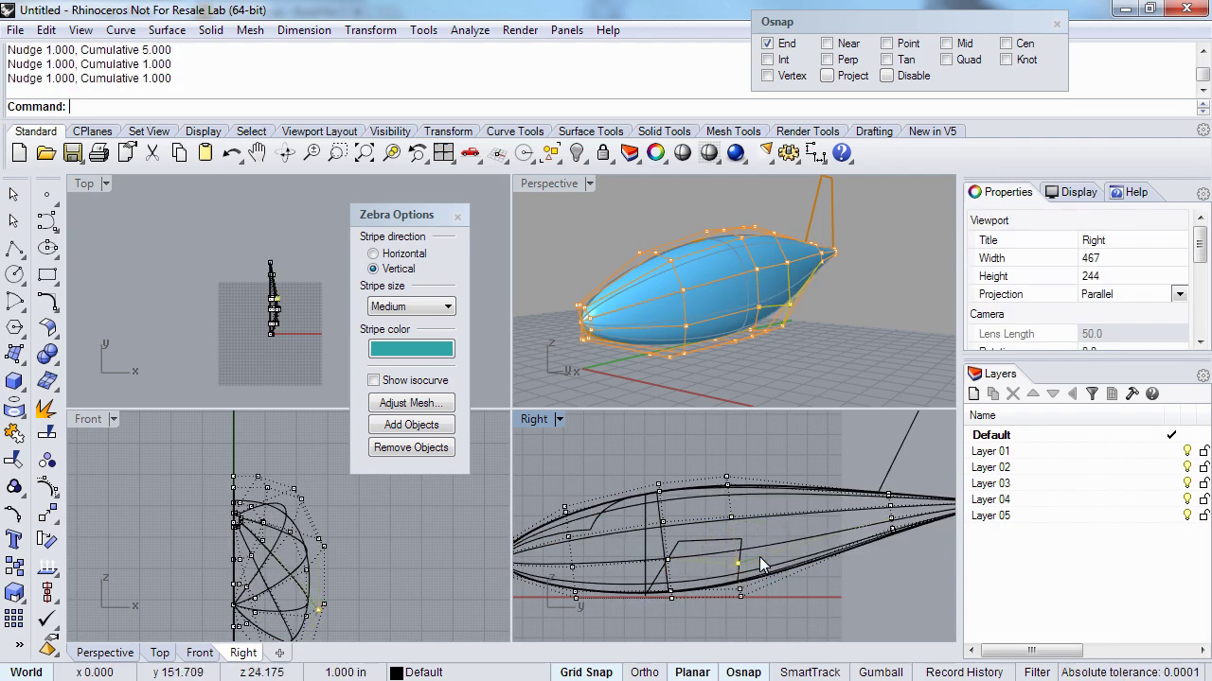
key(alt+Up)
key(alt+Right)
- Nudge the lower side control point at mid-body 4 inches down in the Right view and hide the control points
right_drag(667, 537, 731, 529)
drag(684, 538, 785, 573)
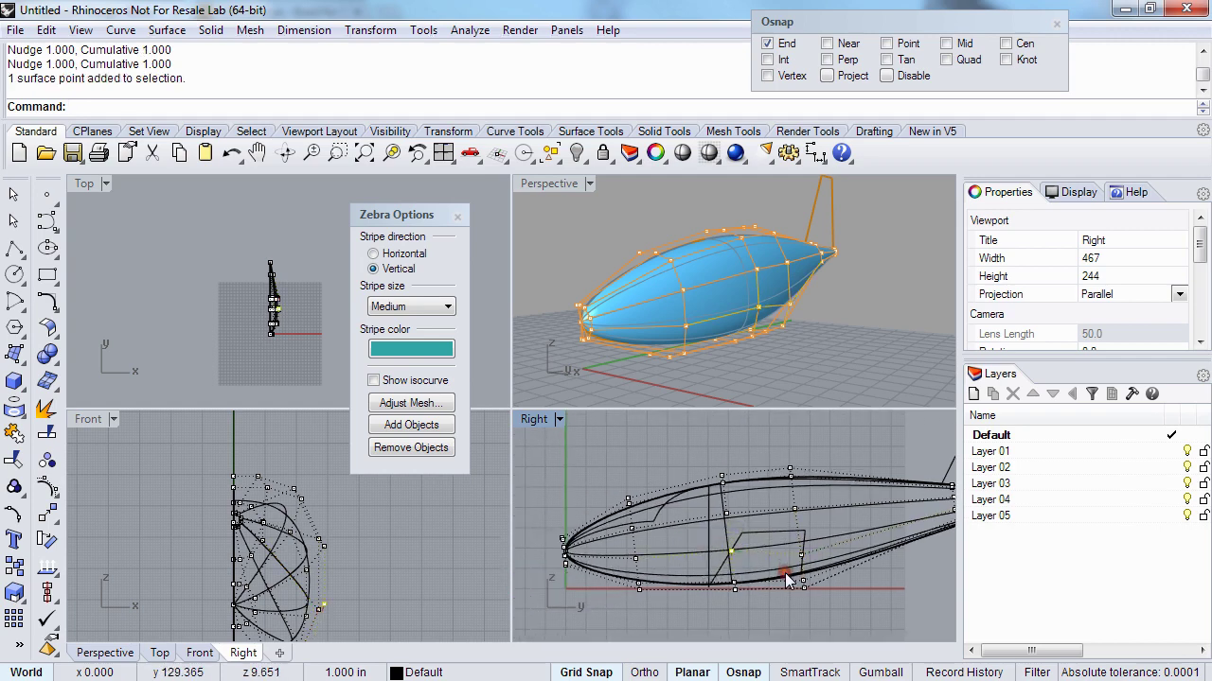
key(alt+Down)
key(alt+Down)
key(alt+Down)
key(alt+Down)
right_drag(572, 346, 679, 332)
key(Escape)
key(Escape)
scroll(708, 316, down, 3)
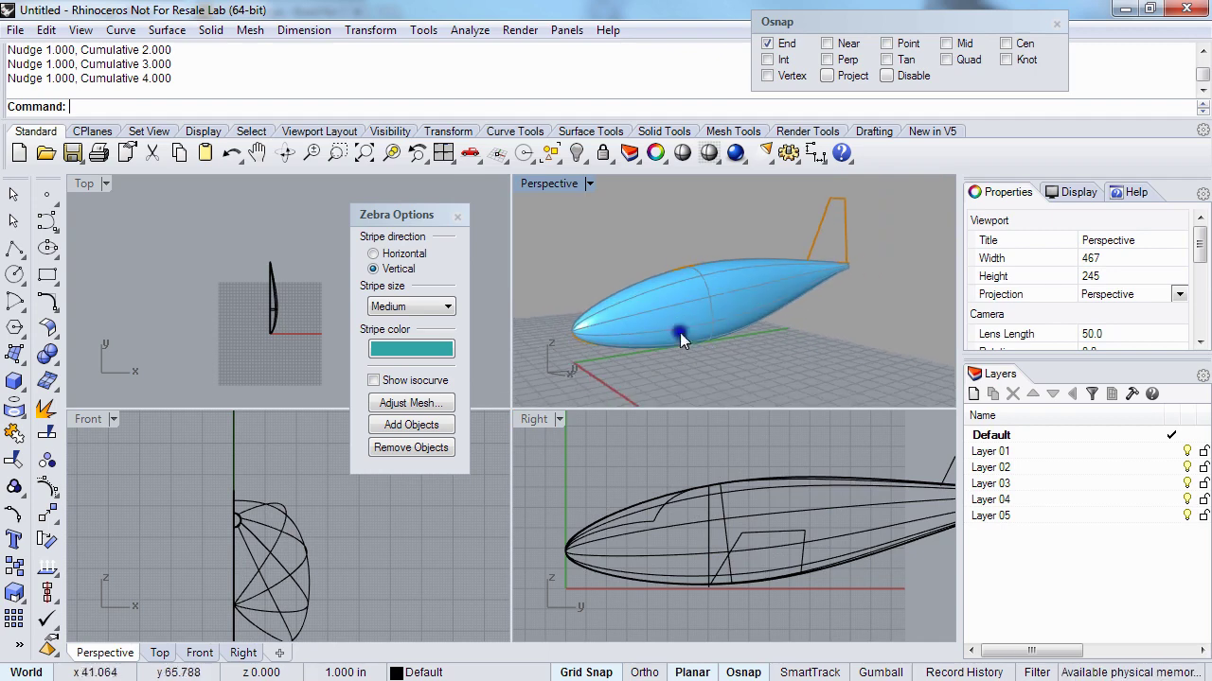
- Examine how the half body's control points line up around the nose
right_drag(612, 527, 649, 487)
scroll(568, 546, up, 5)
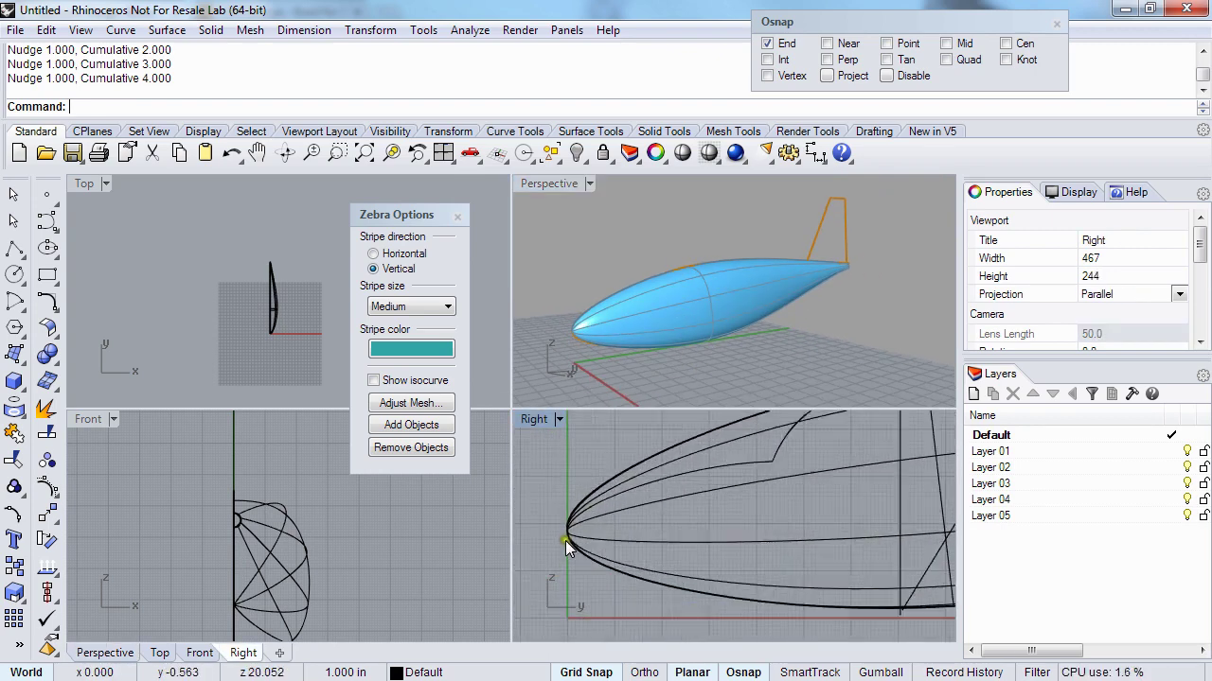
click(578, 533)
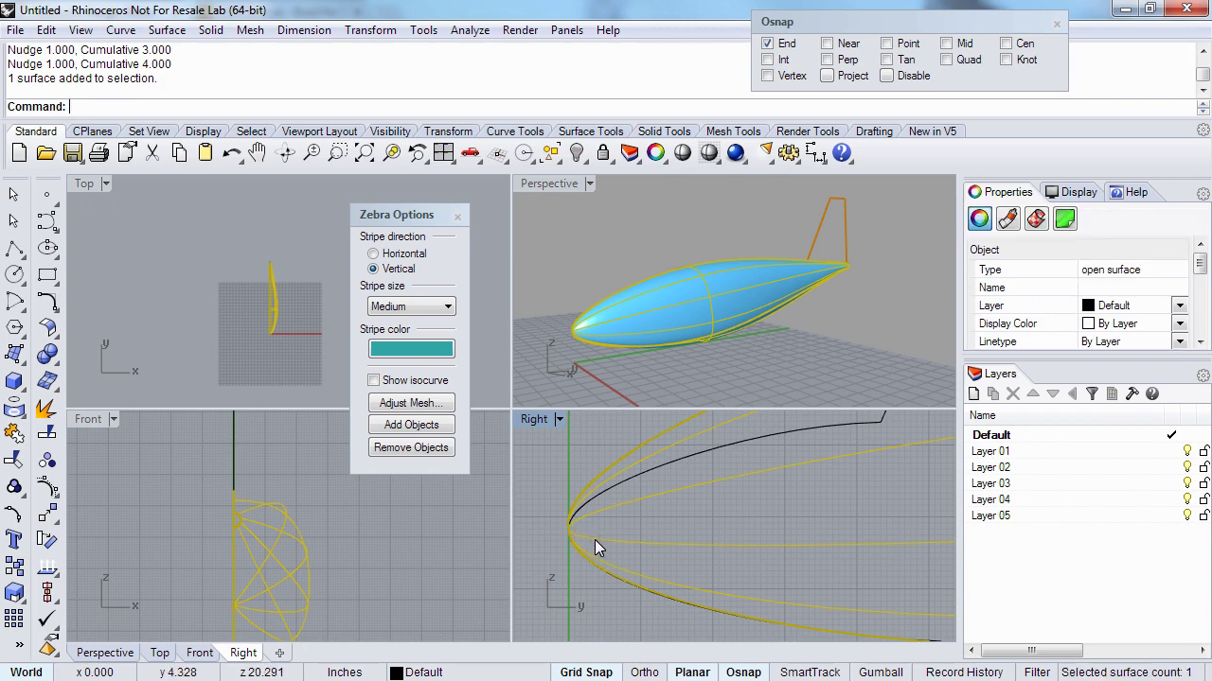
key(F10)
right_drag(549, 516, 574, 516)
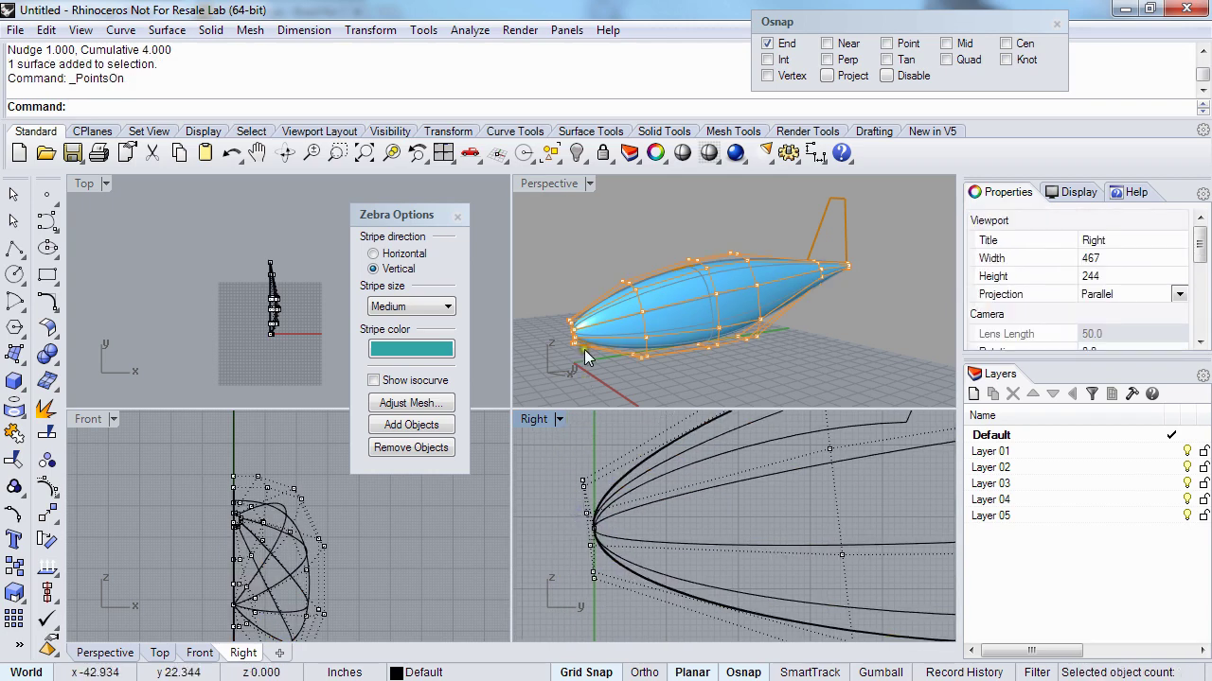
right_drag(584, 356, 682, 329)
key(Escape)
- Mirror the half body surface across the Y axis
click(676, 314)
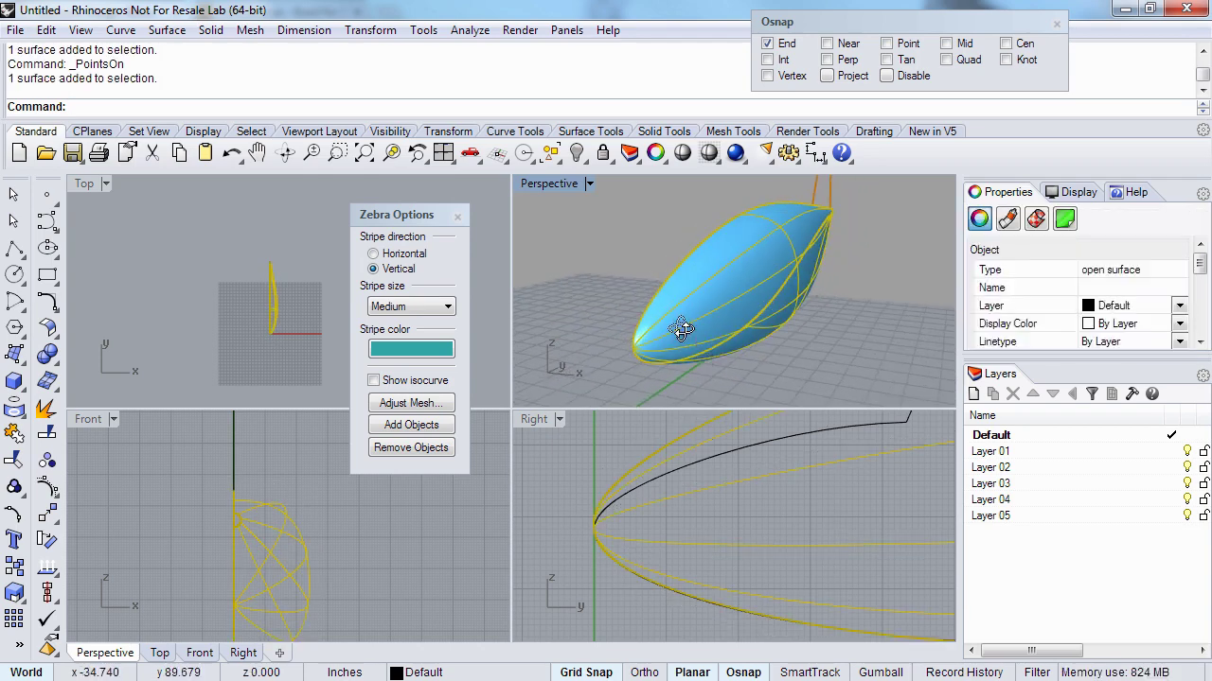
text(Mirror)
key(Return)
text(y)
key(Return)
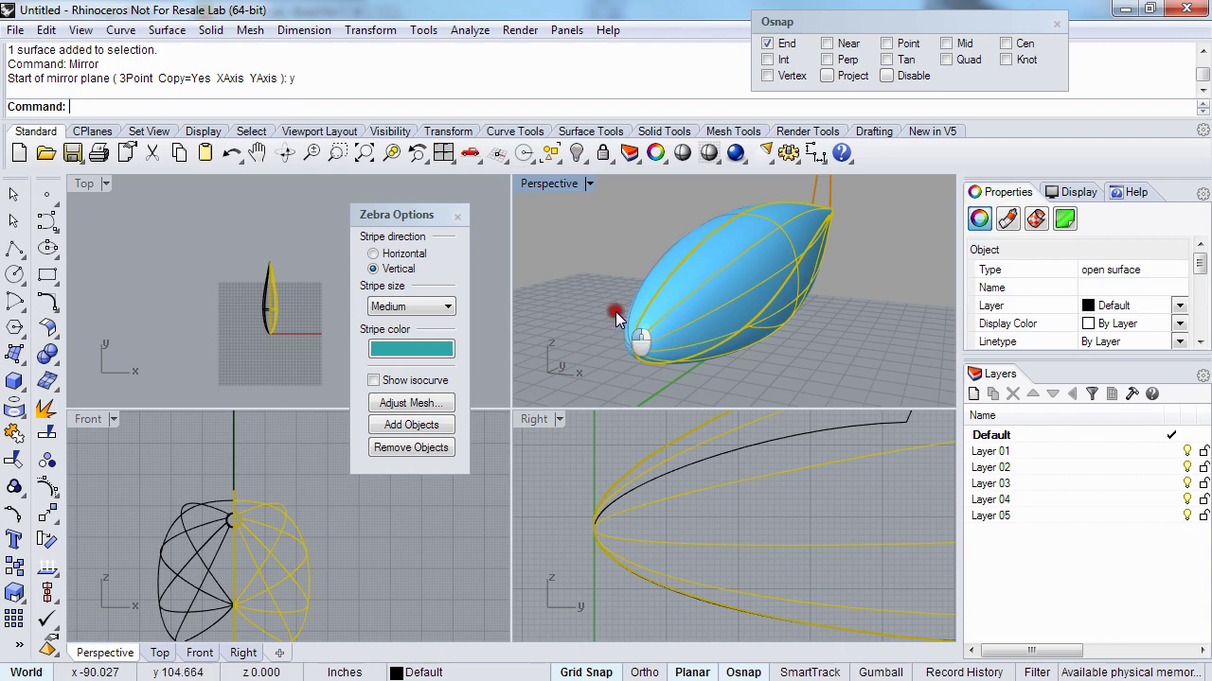
click(615, 312)
- Render the Perspective view, inspect reflections on both body halves with an environment map, and close the surface analysis
key(ctrl+alt+r)
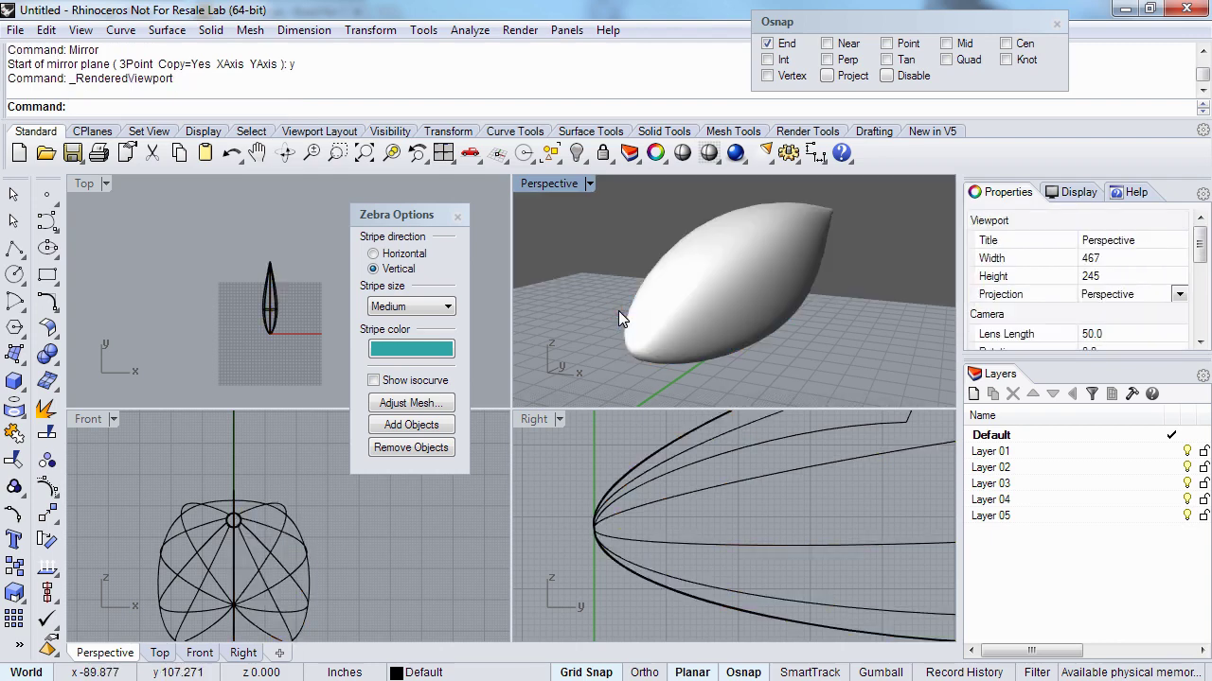
right_drag(618, 311, 749, 301)
click(742, 309)
shift+click(749, 301)
text(EMap)
key(Return)
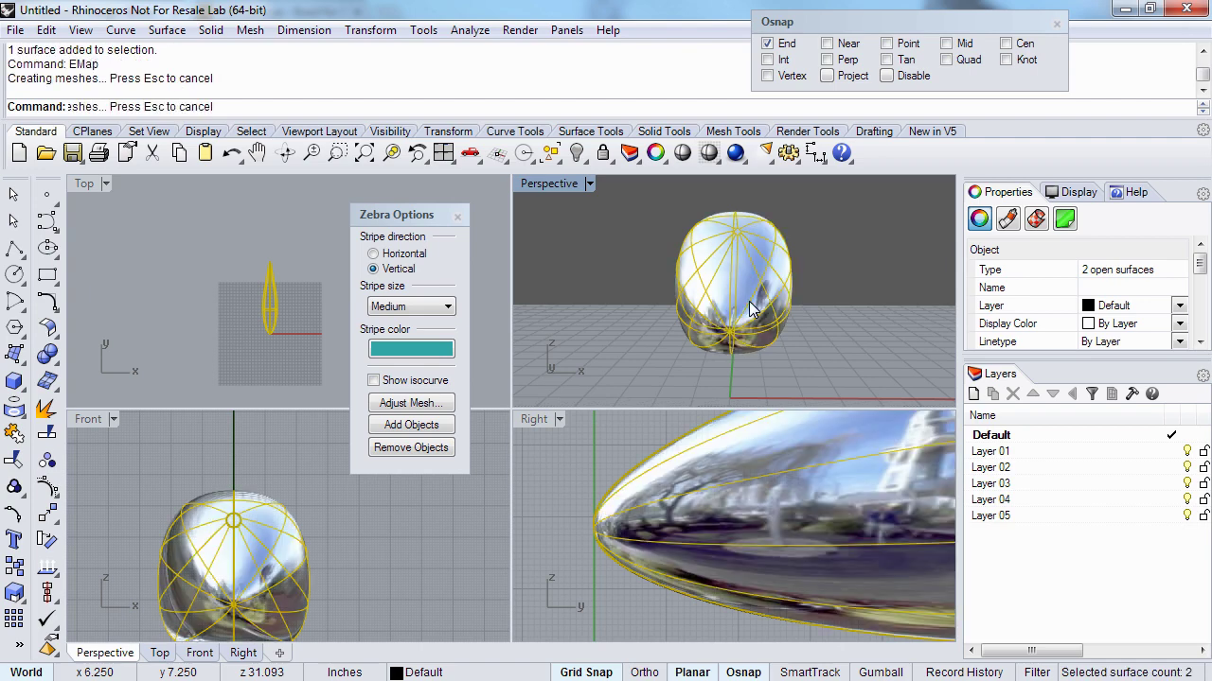
click(642, 345)
scroll(644, 331, up, 5)
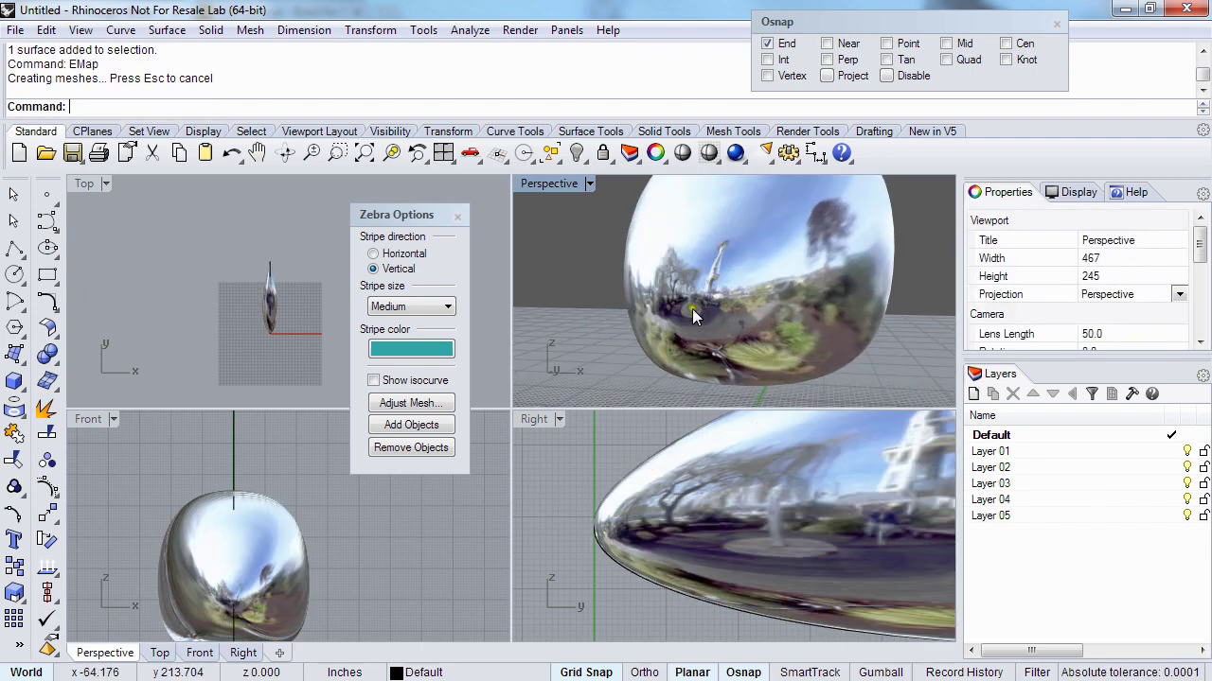
scroll(692, 309, up, 4)
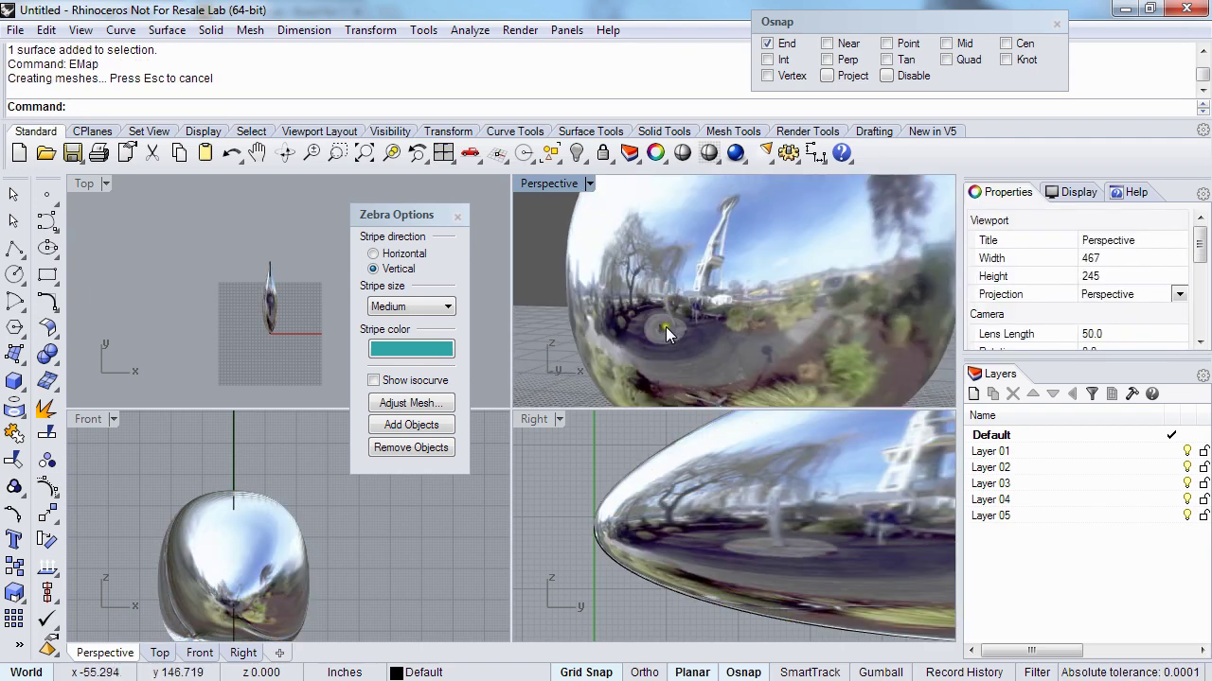
scroll(666, 327, down, 8)
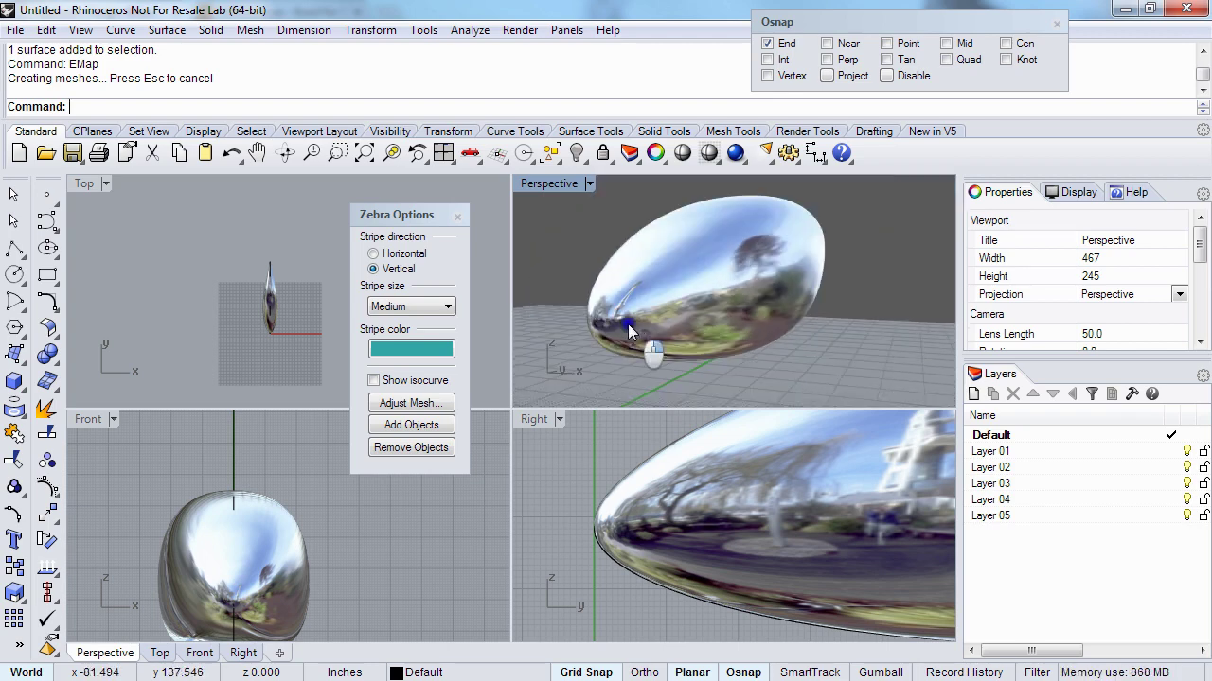
click(460, 216)
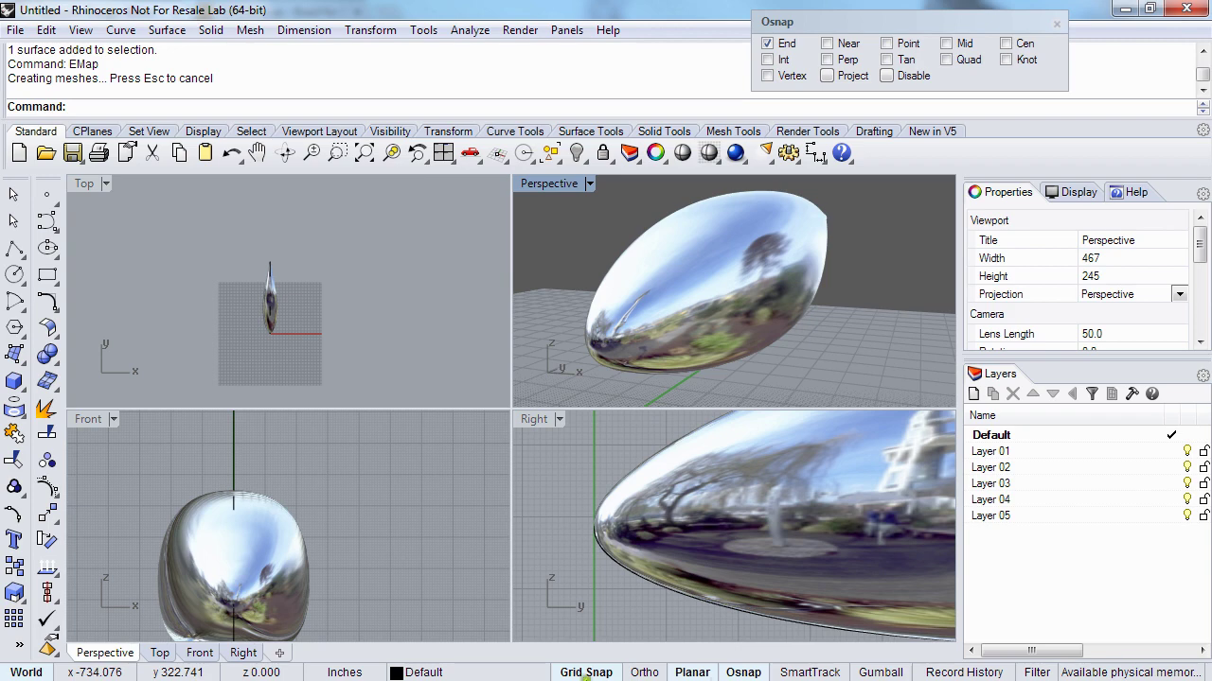
key(Escape)
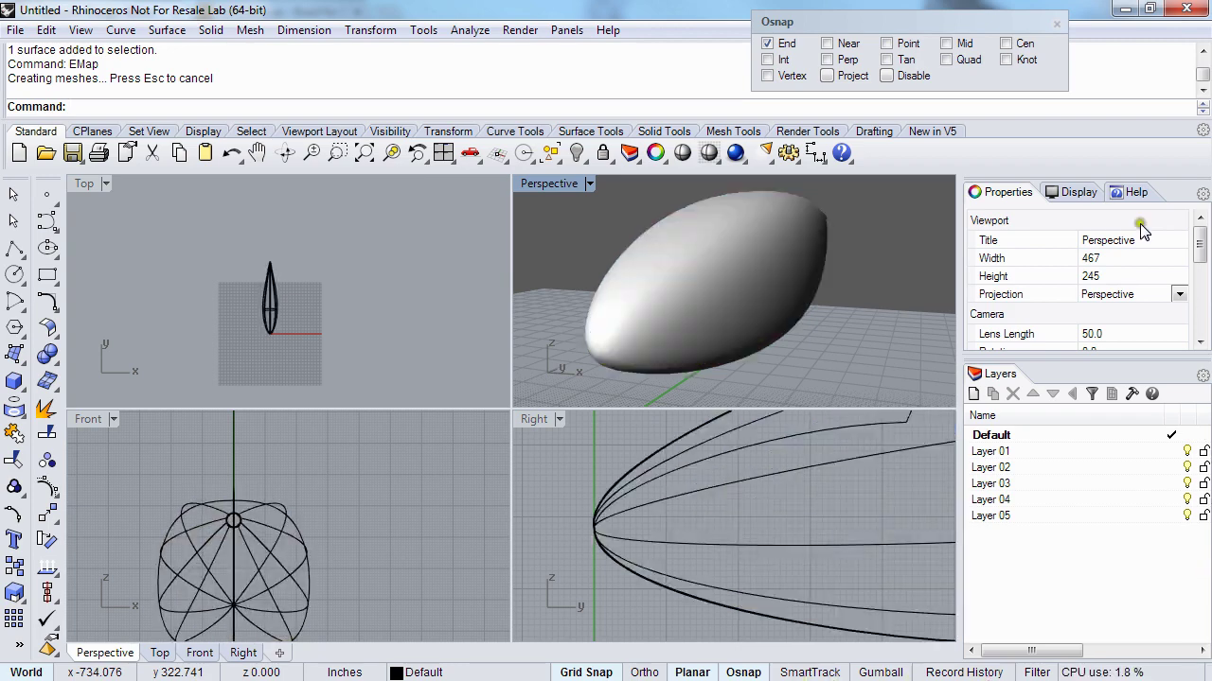
- Undo the mirror of the half body surface
click(620, 523)
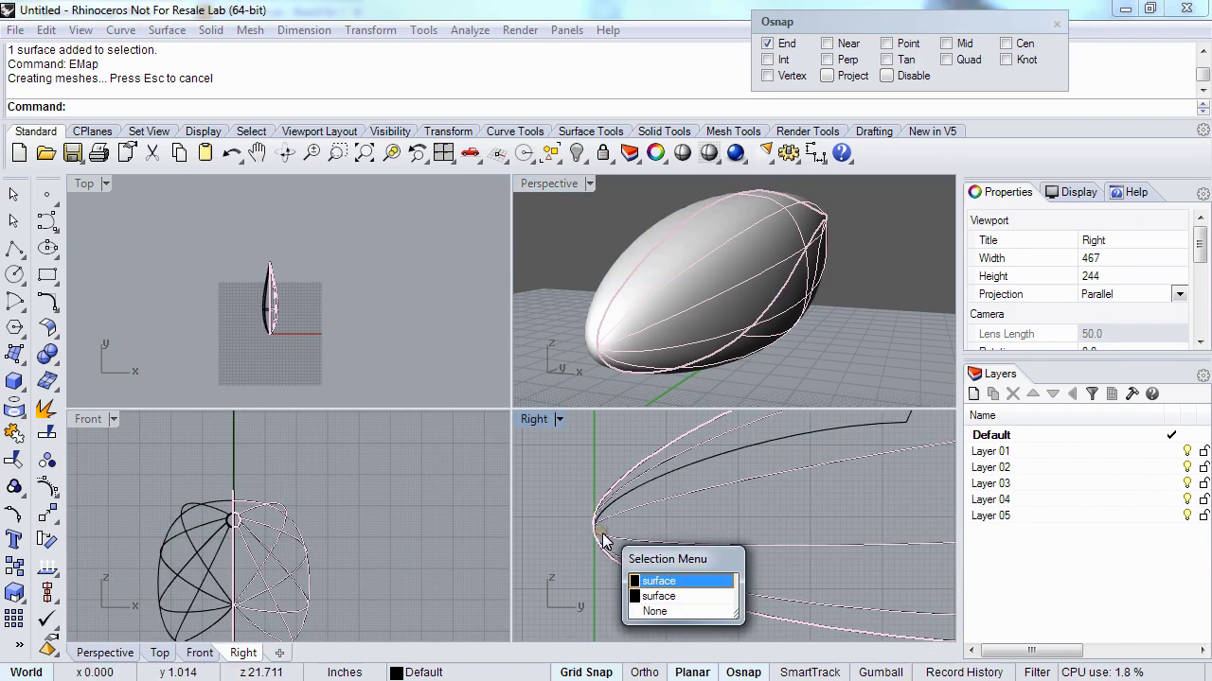
click(653, 574)
right_drag(655, 308, 622, 348)
key(ctrl+z)
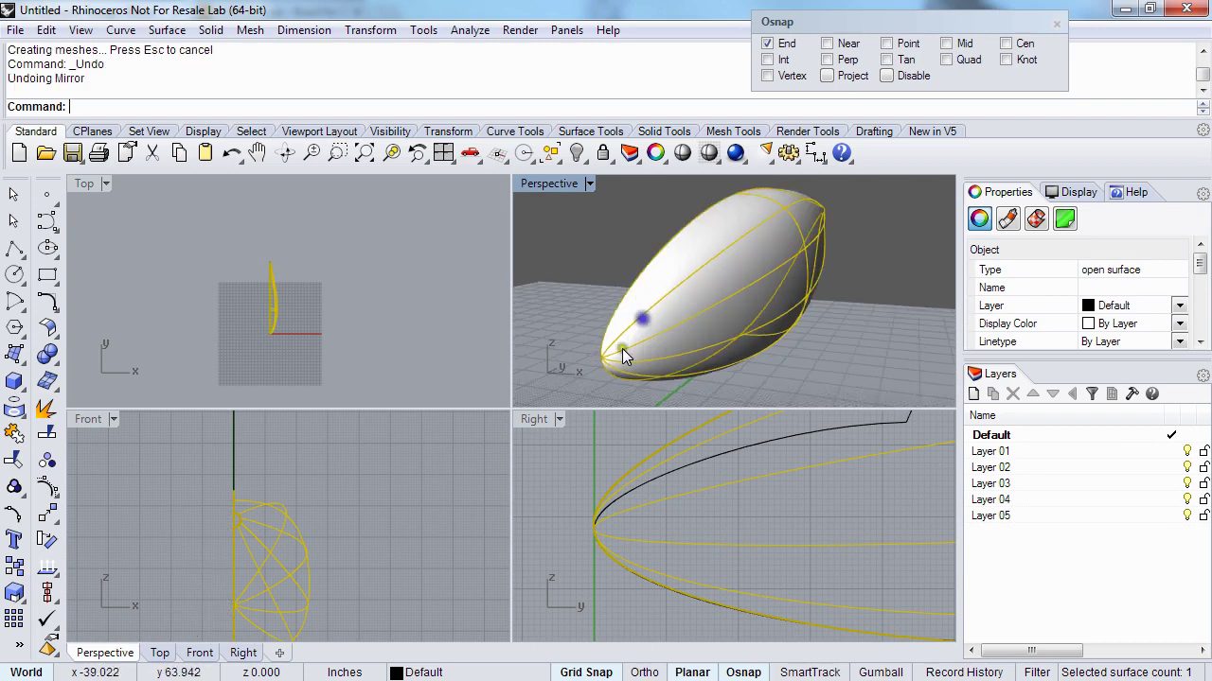
- Show the half body's control points and select the ring of points around the nose, above and below the tip but excluding it
key(F10)
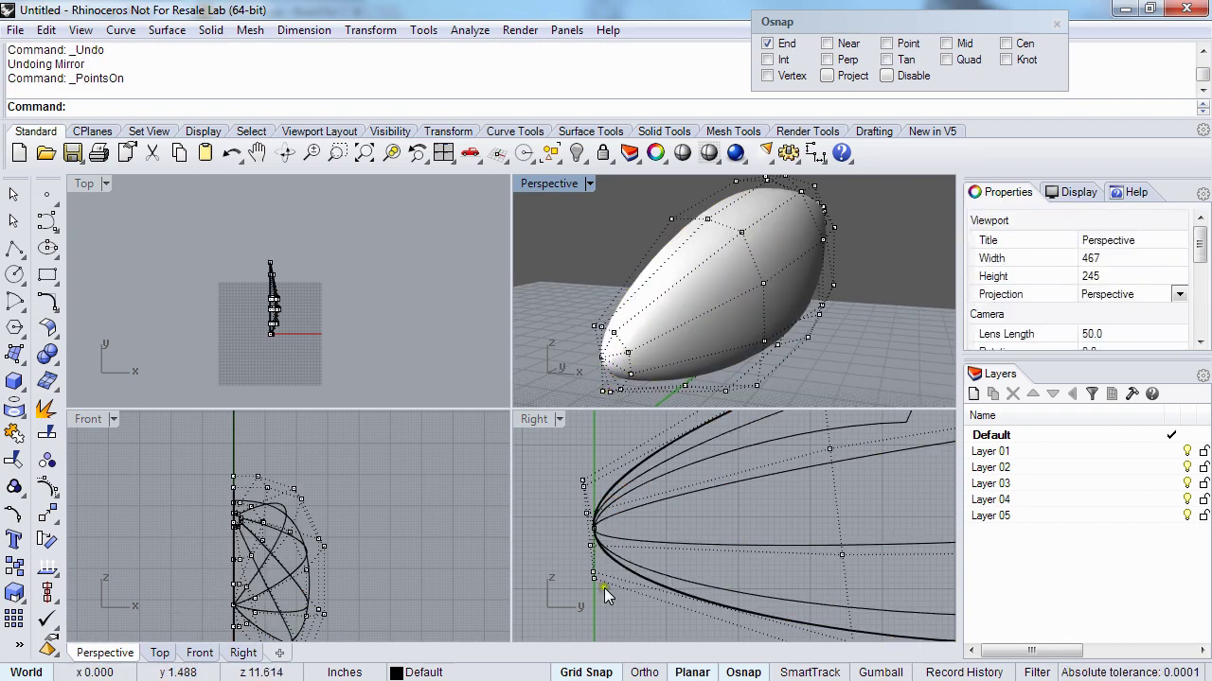
right_drag(603, 588, 600, 594)
drag(579, 466, 598, 578)
shift+drag(581, 537, 611, 593)
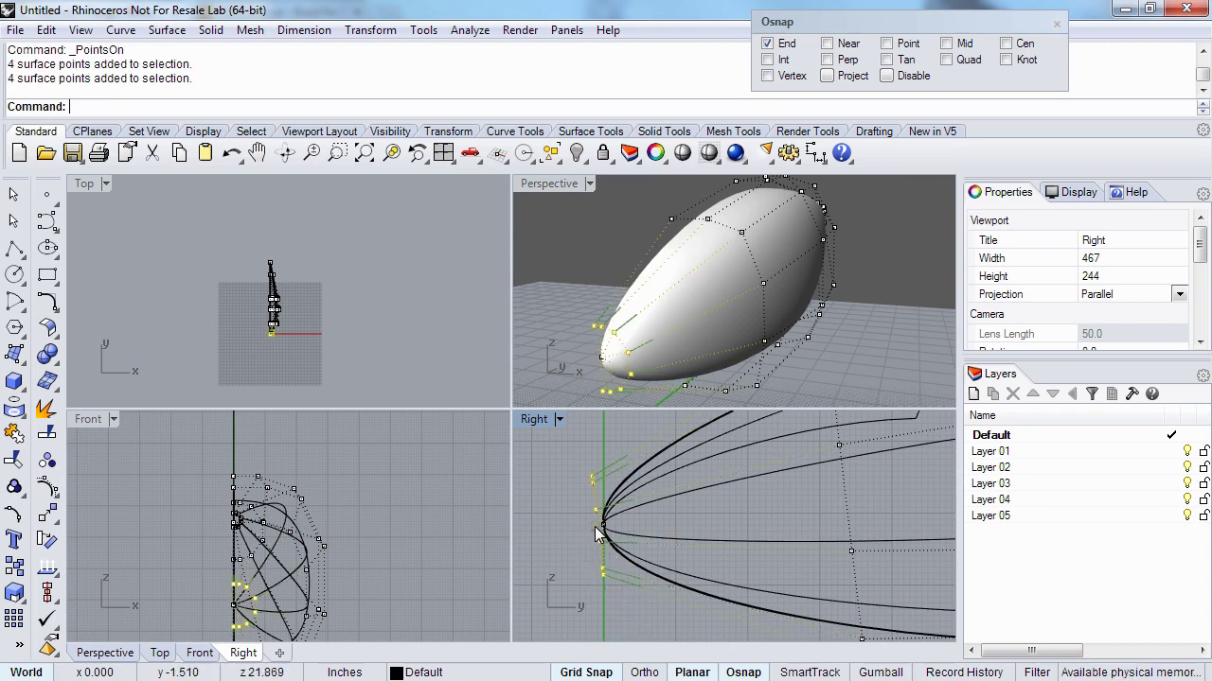
scroll(595, 528, up, 4)
right_drag(644, 328, 603, 332)
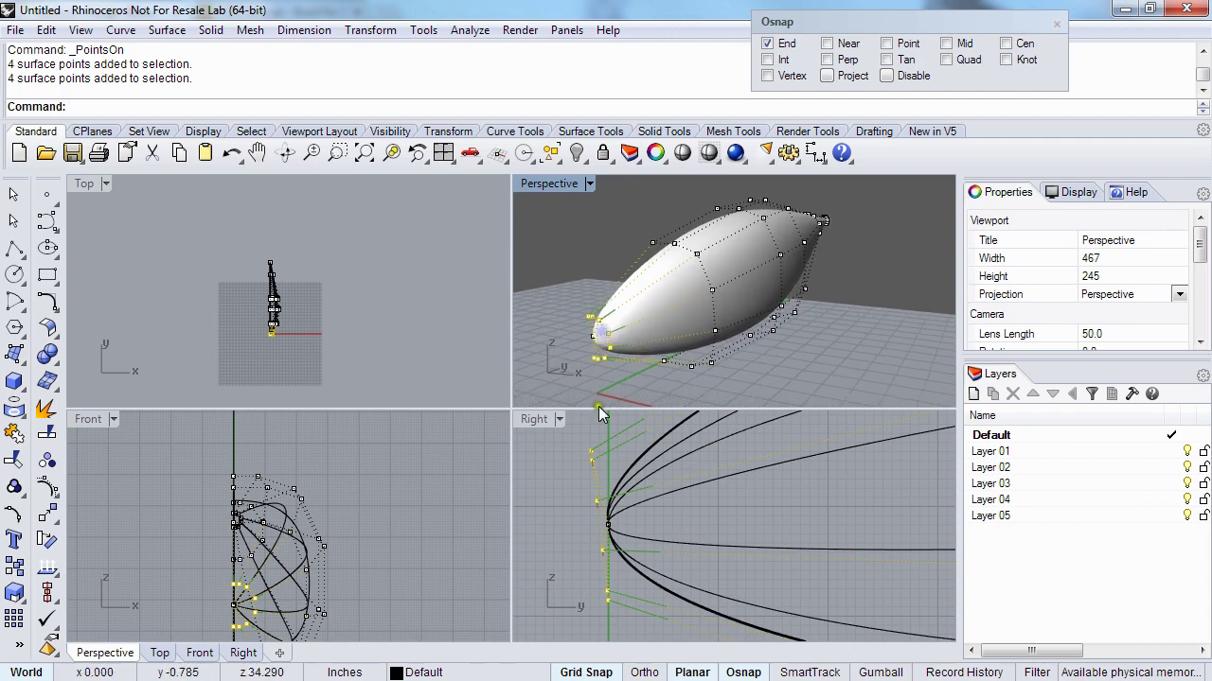
right_drag(613, 559, 621, 570)
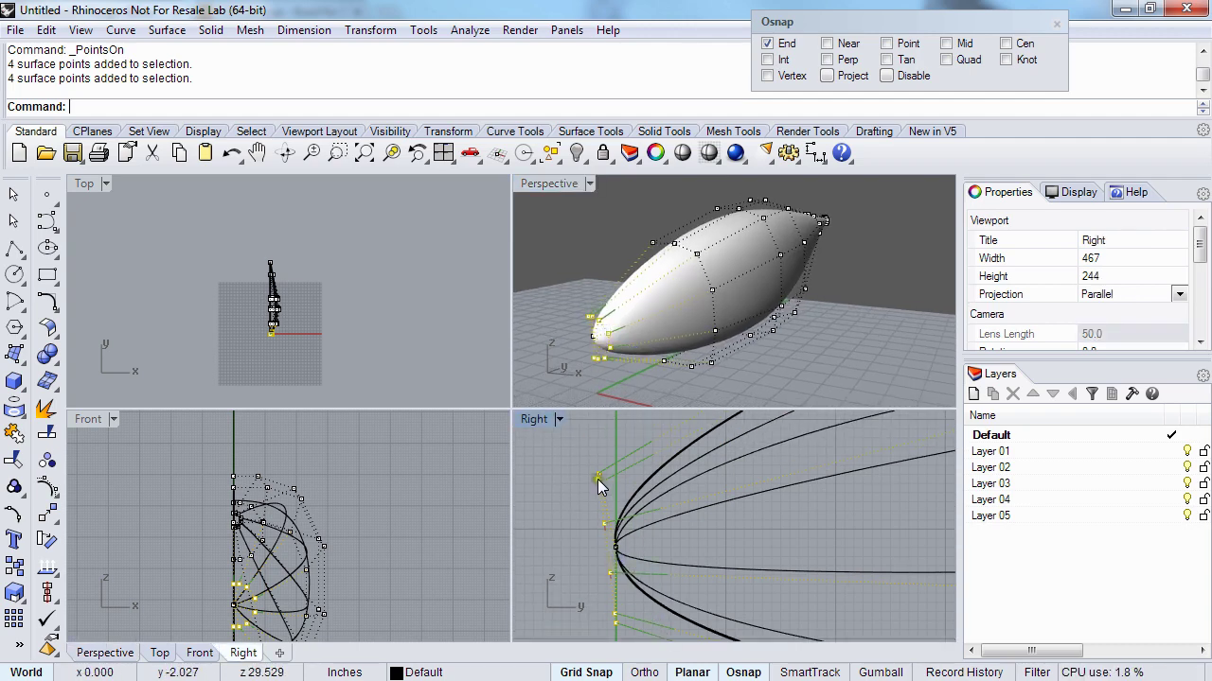
scroll(615, 551, up, 10)
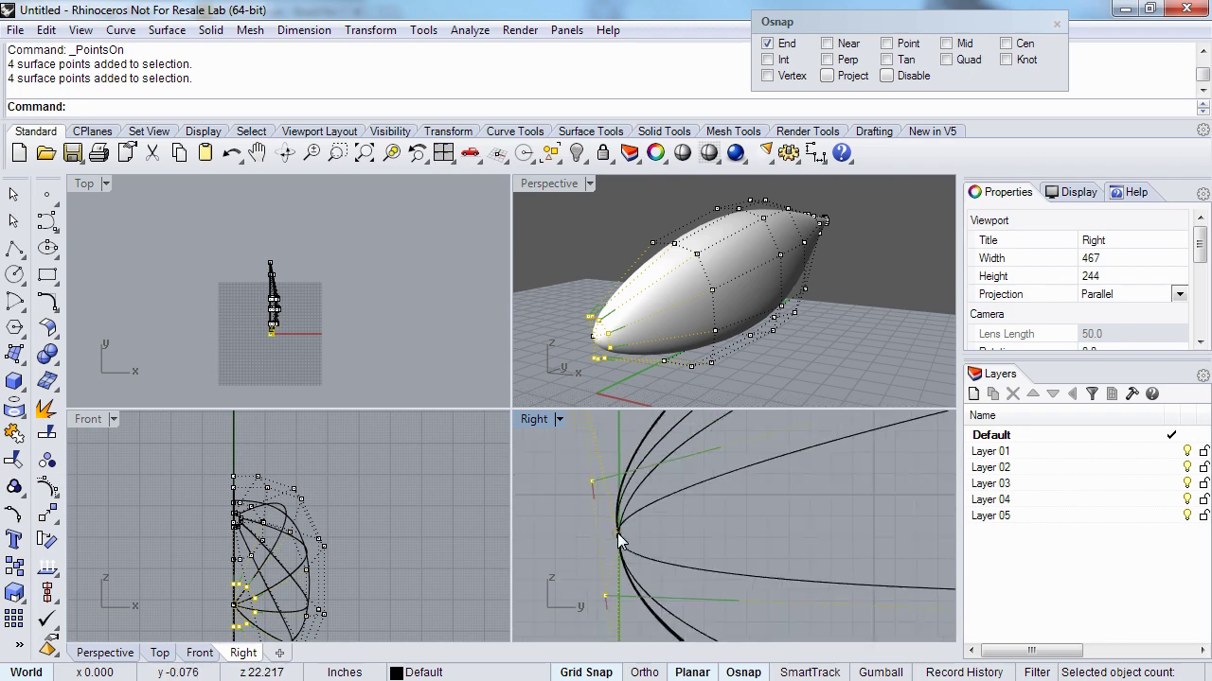
scroll(617, 535, down, 6)
right_drag(581, 568, 589, 576)
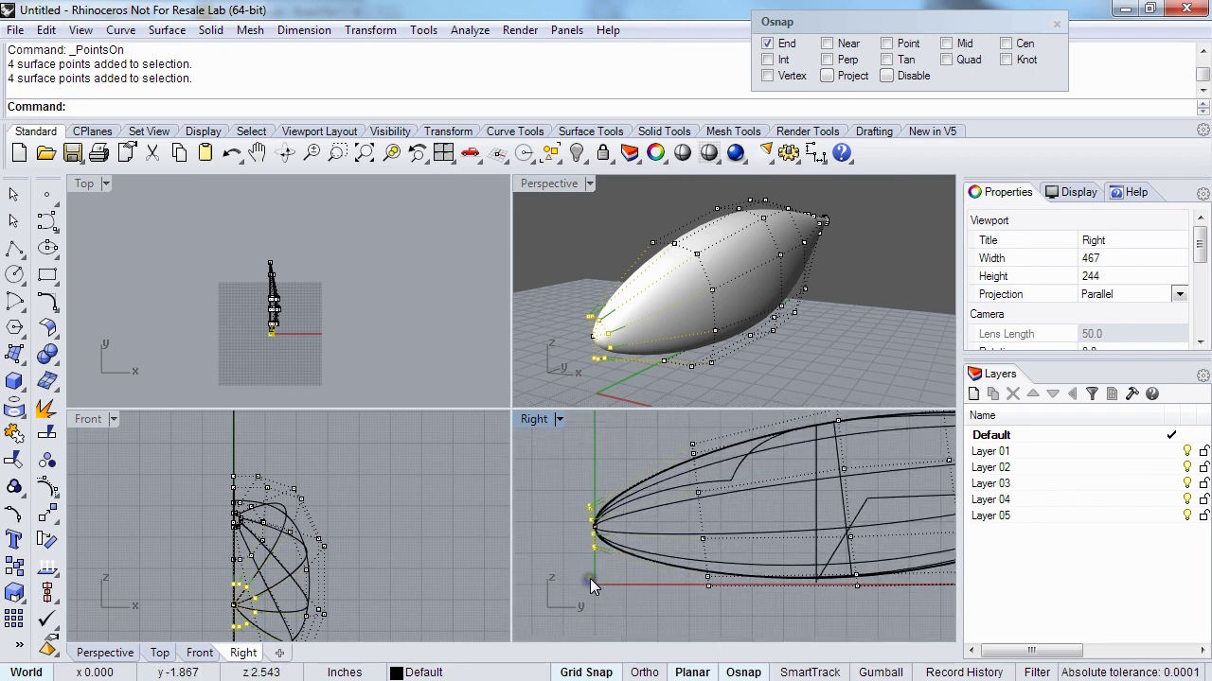
scroll(588, 536, up, 3)
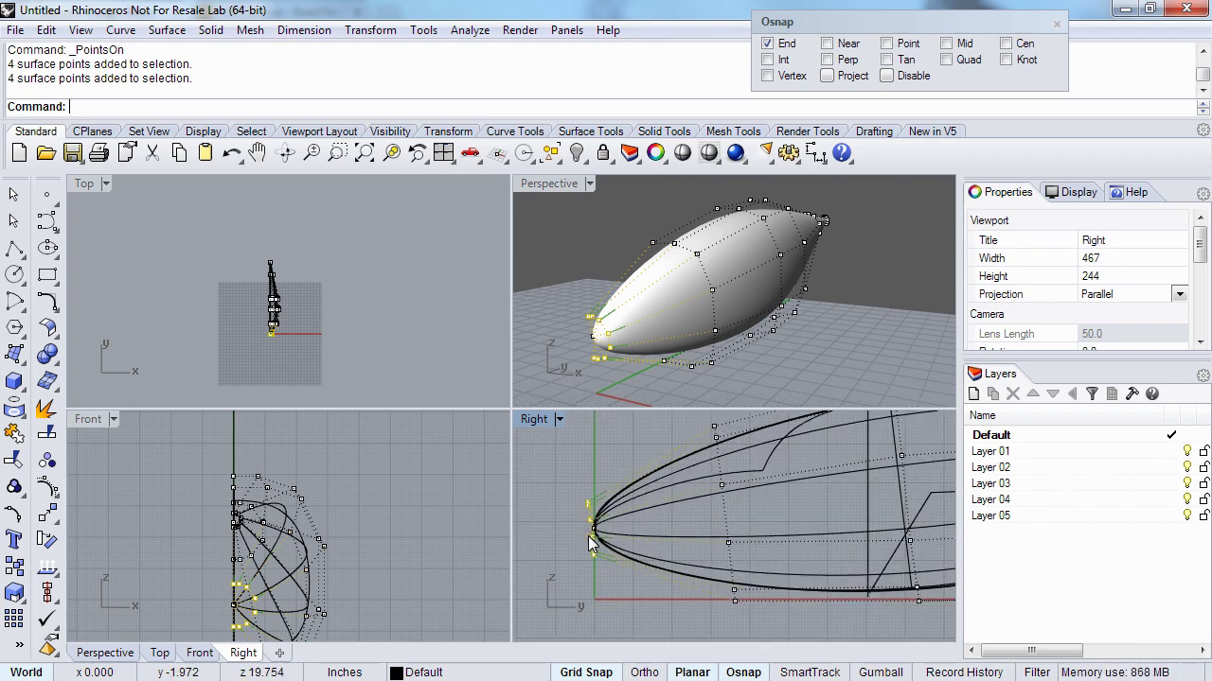
- Set the world Y coordinate of the selected nose control points to 0 and hide the control points
click(364, 30)
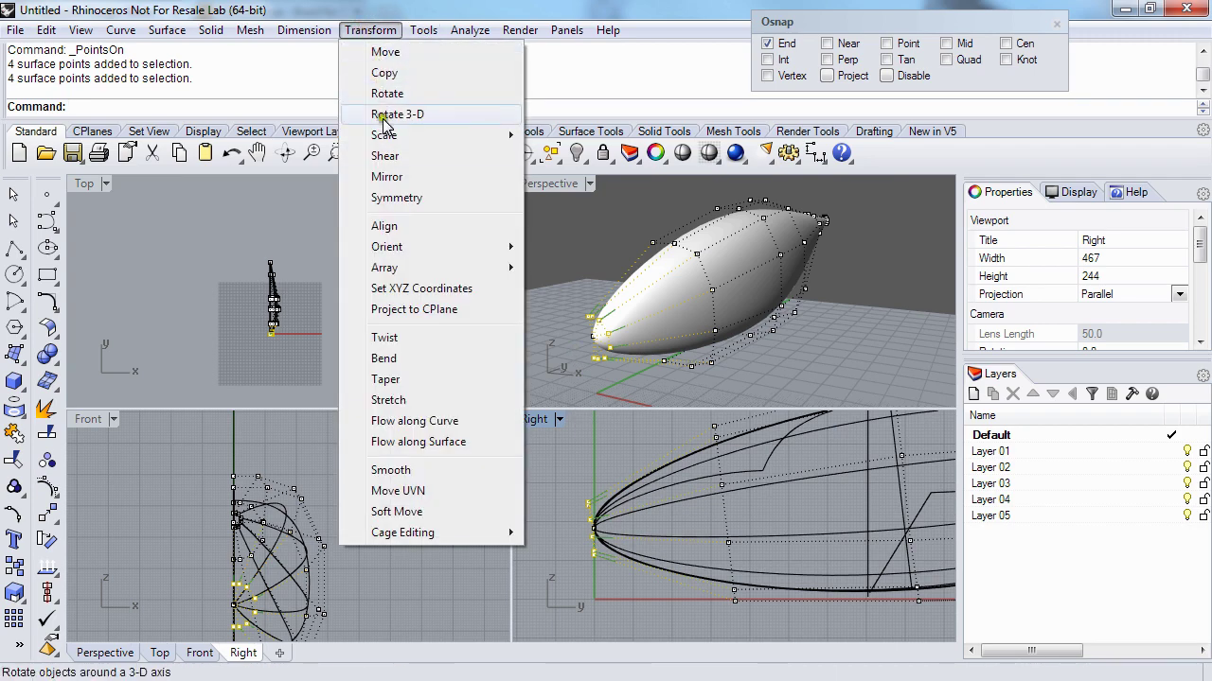
click(388, 290)
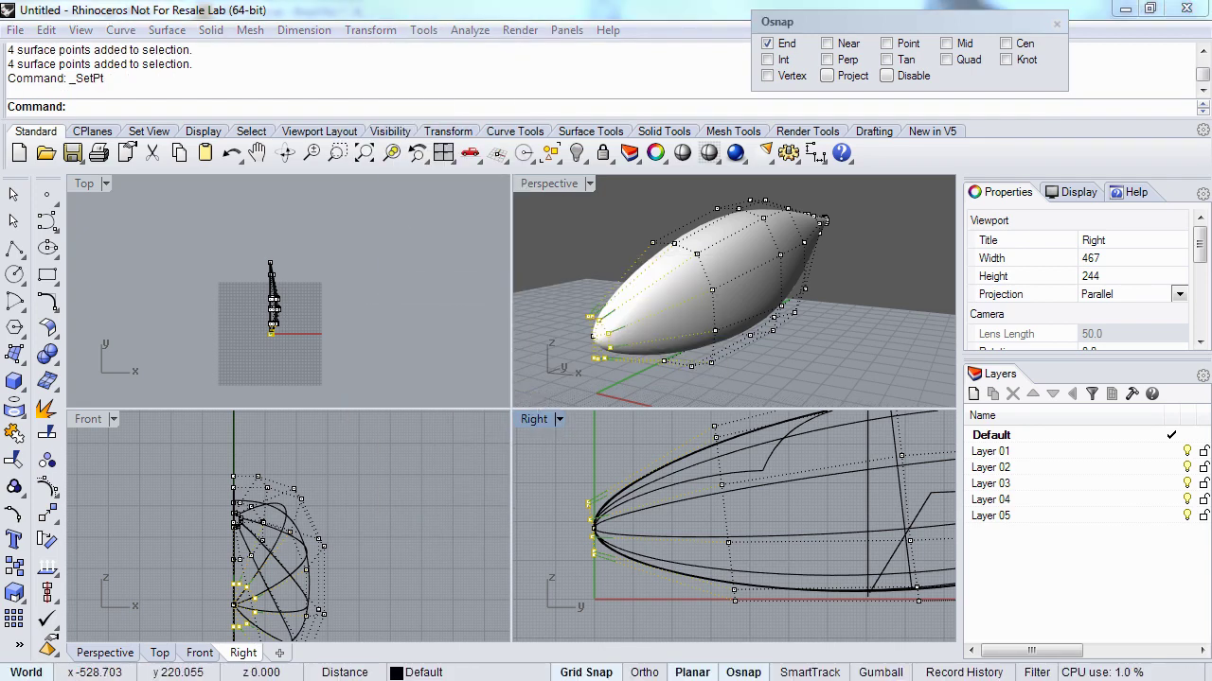
drag(185, 354, 329, 284)
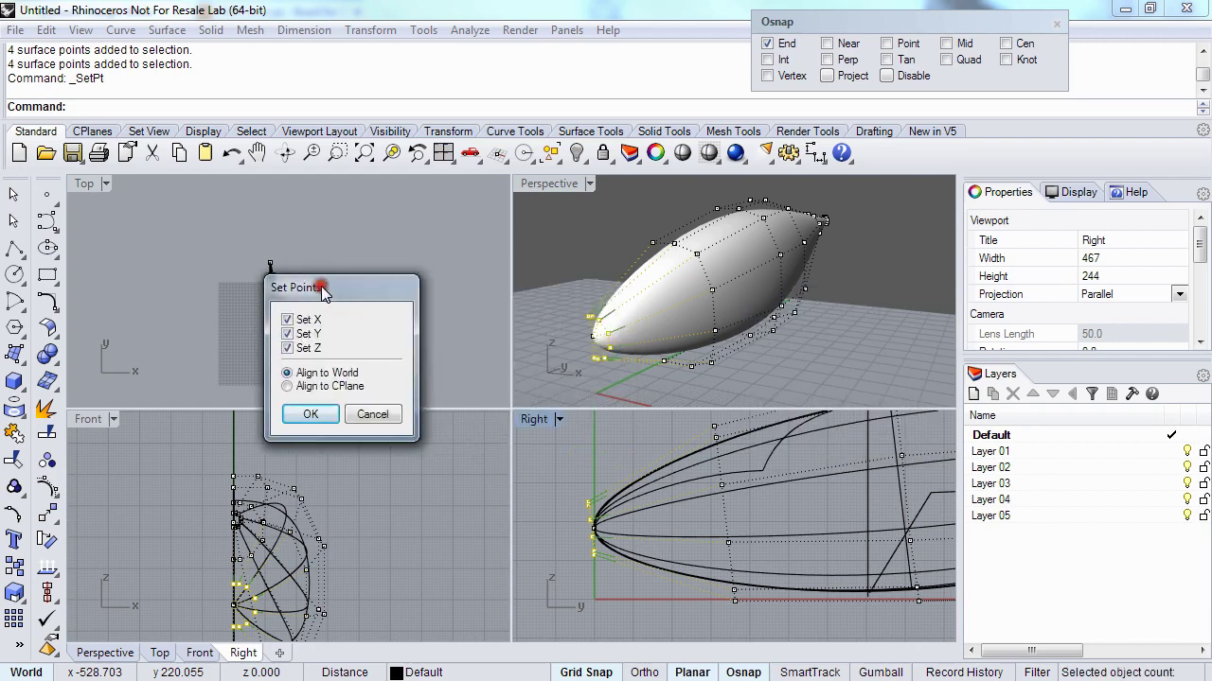
click(310, 414)
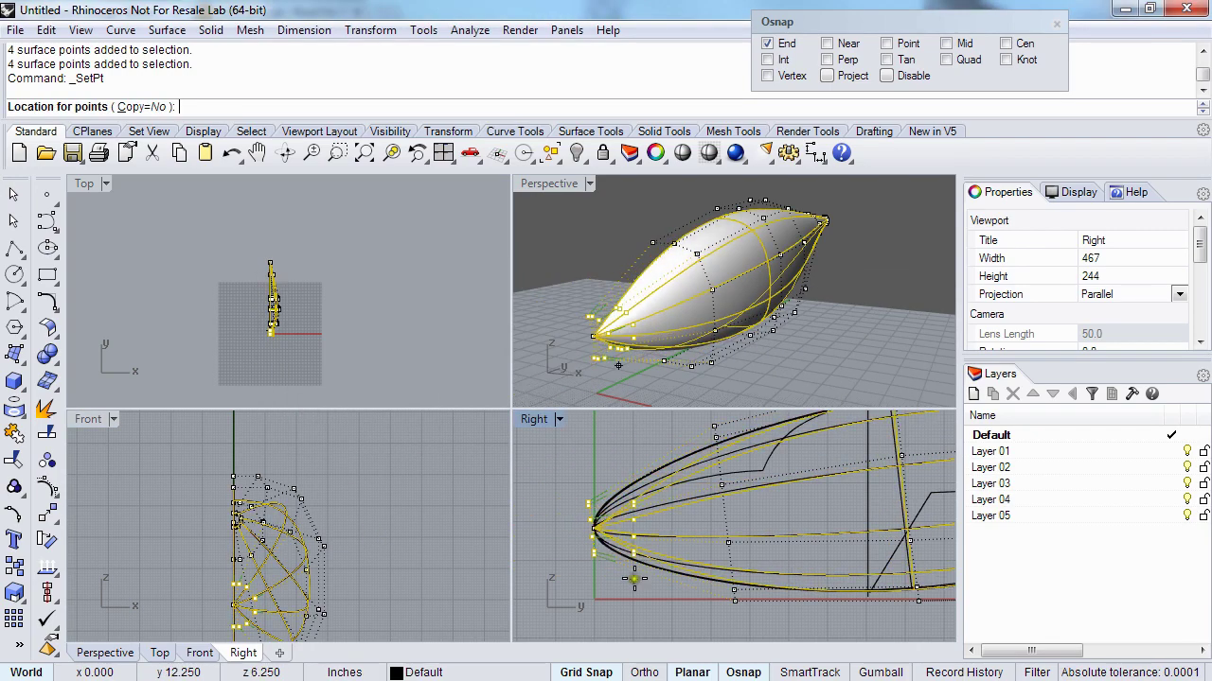
text(0)
key(Return)
scroll(582, 559, up, 5)
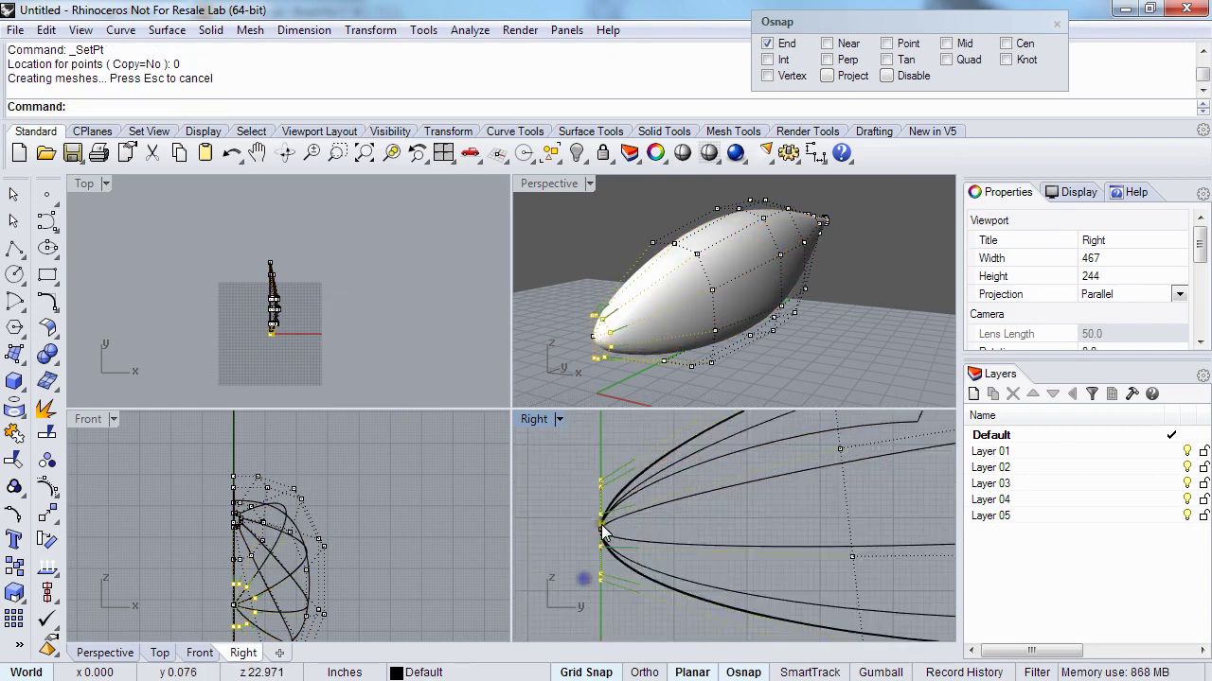
click(589, 546)
key(Escape)
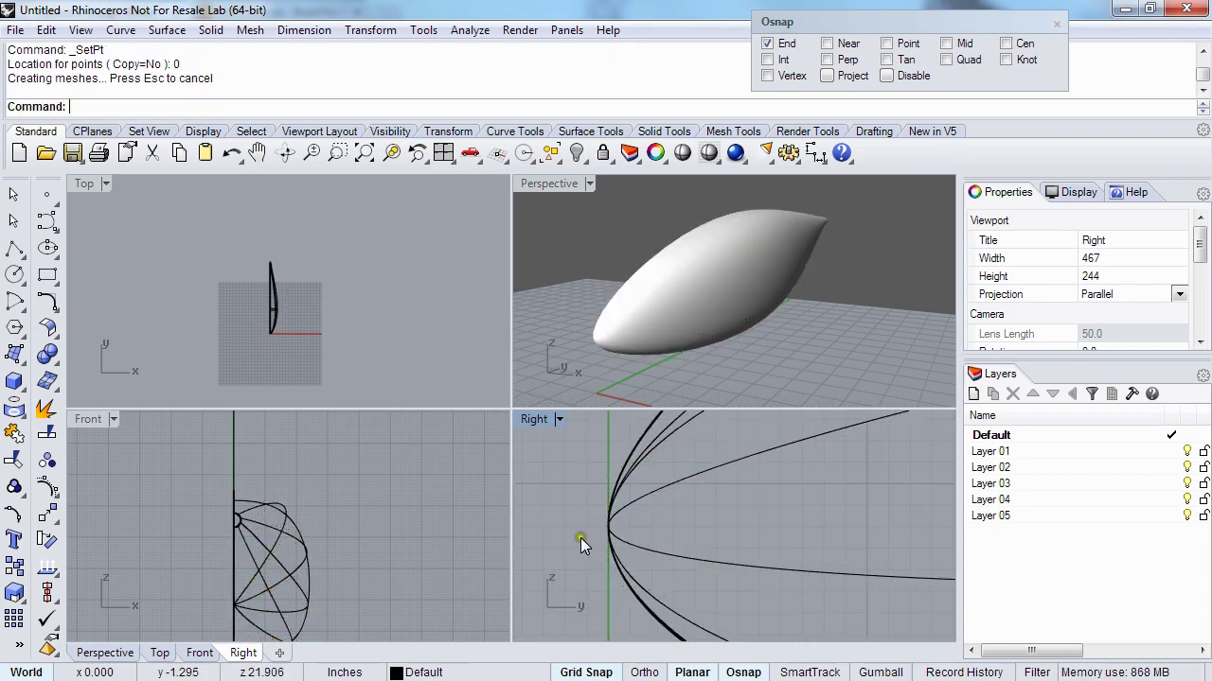
- Show the half body's control points and nudge the upper group of points just behind the nose down 5 units
right_drag(601, 331, 663, 303)
scroll(634, 536, down, 4)
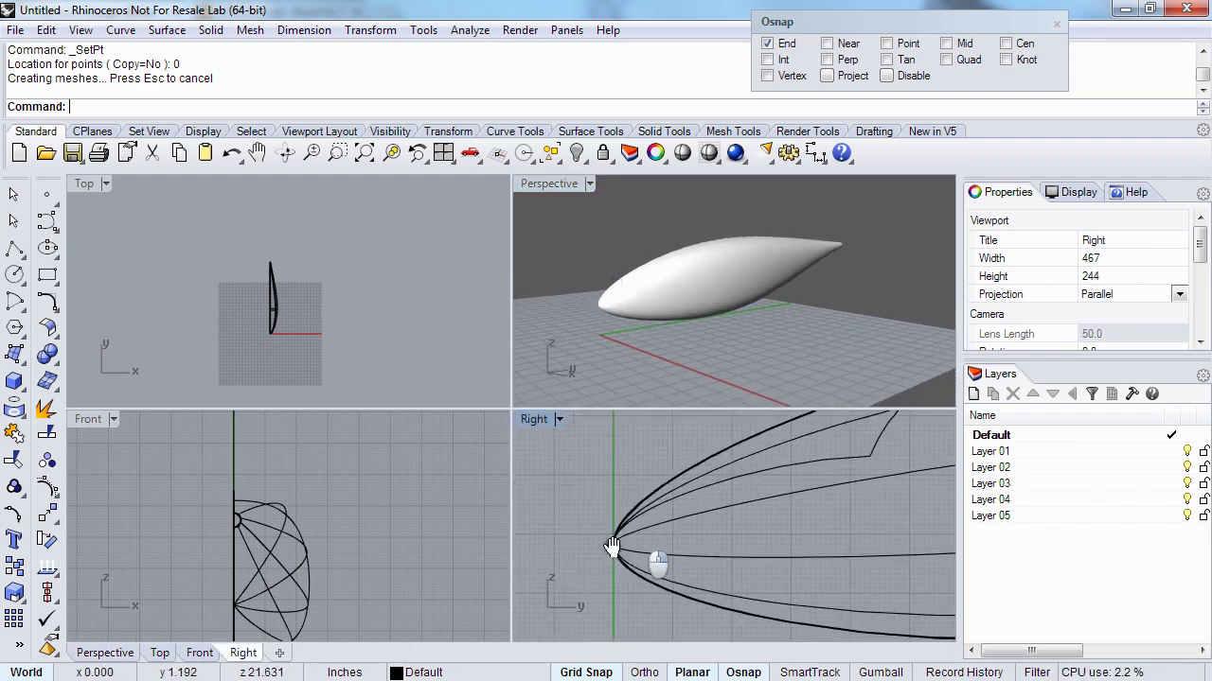
click(629, 513)
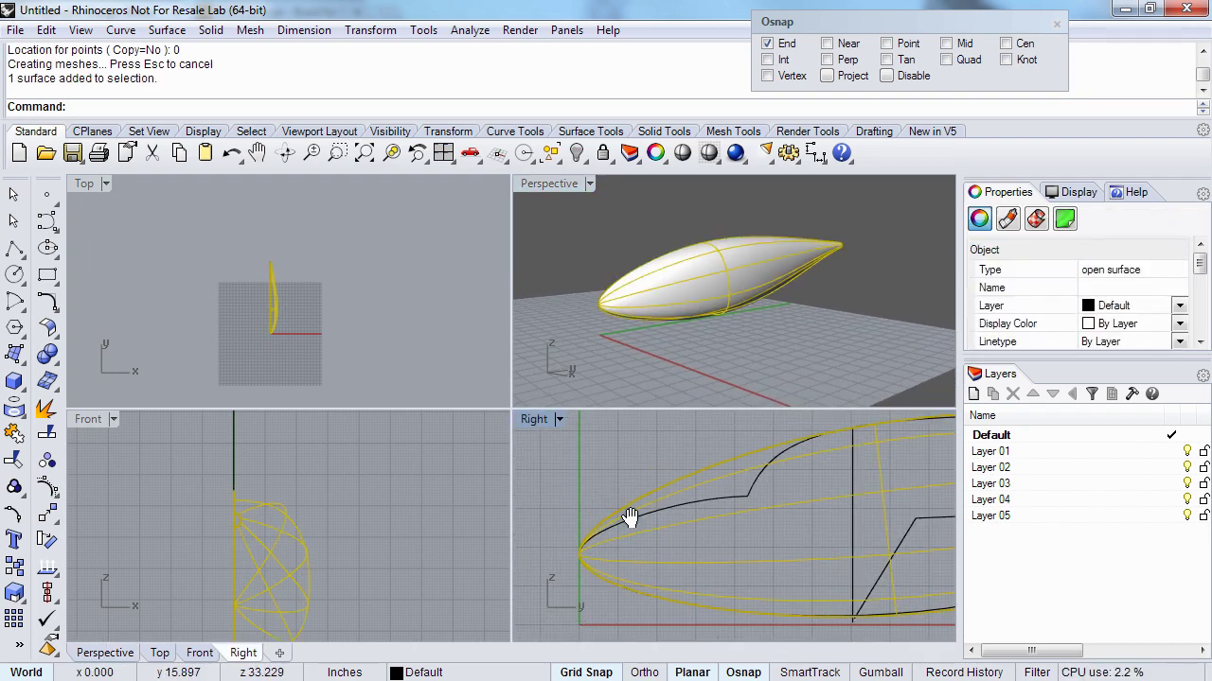
key(F10)
drag(680, 443, 719, 478)
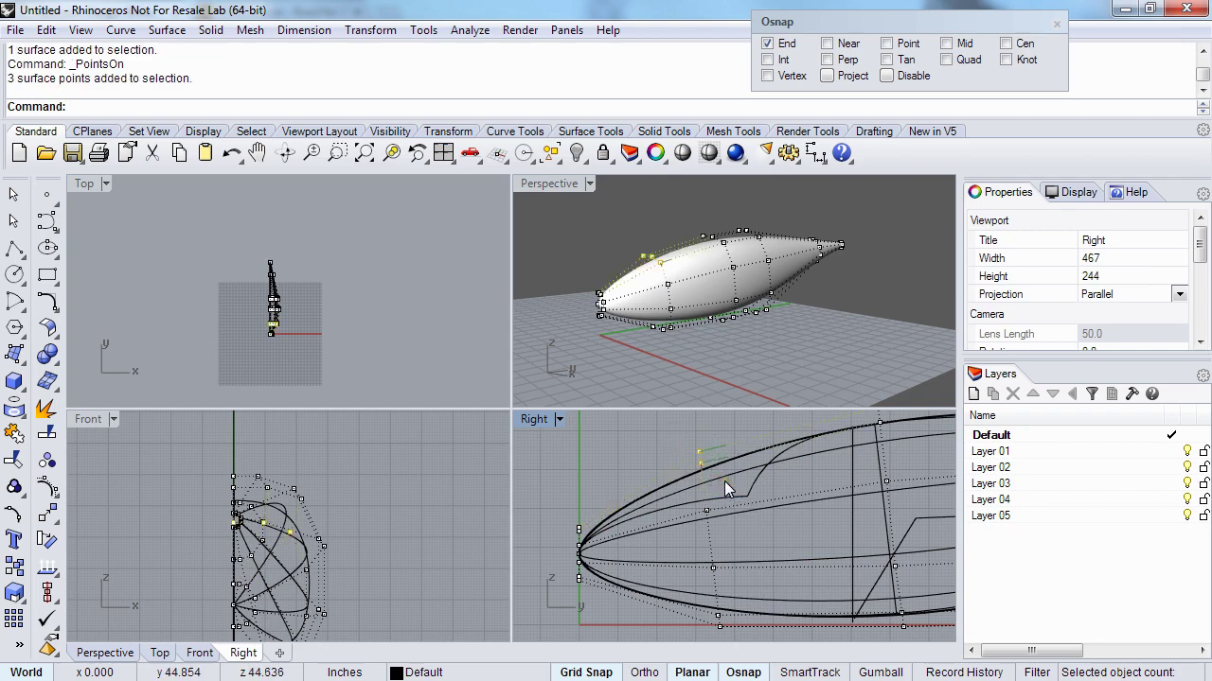
key(alt+Down)
key(alt+Down)
key(alt+Down)
key(alt+Down)
key(alt+Down)
- Nudge the upper control points above the middle of the body up 4 units and hide the control points
right_drag(724, 481, 682, 561)
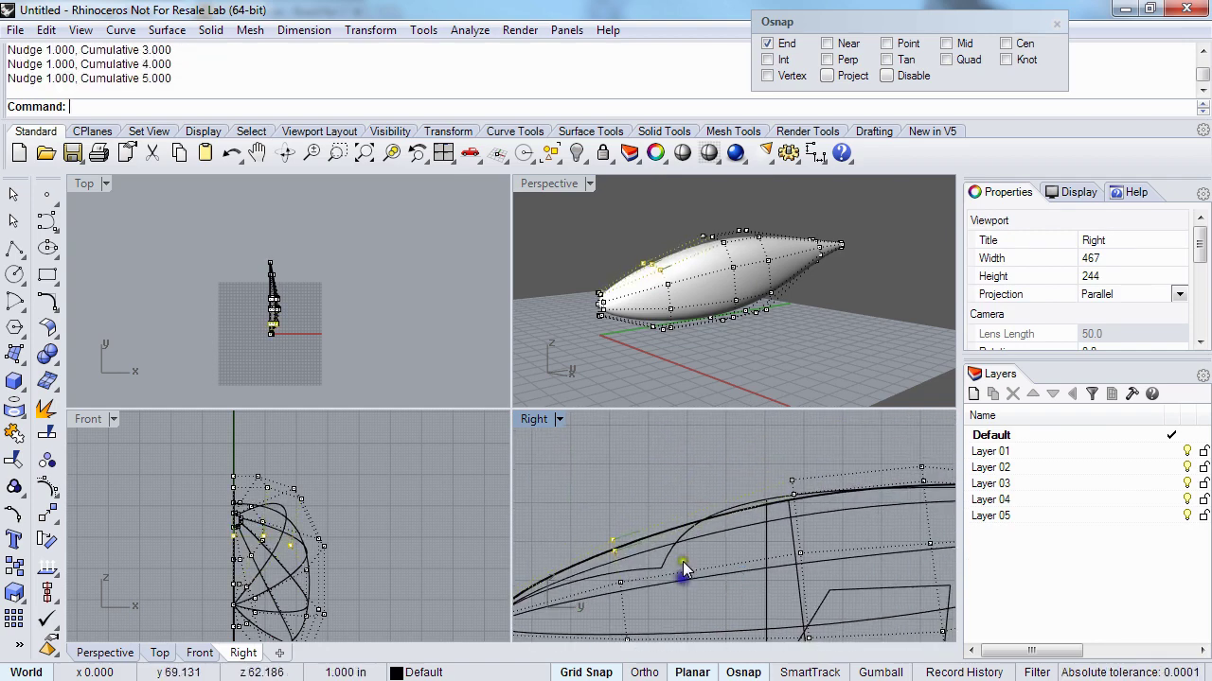
drag(757, 445, 805, 511)
key(alt+Up)
key(alt+Up)
key(alt+Up)
key(alt+Up)
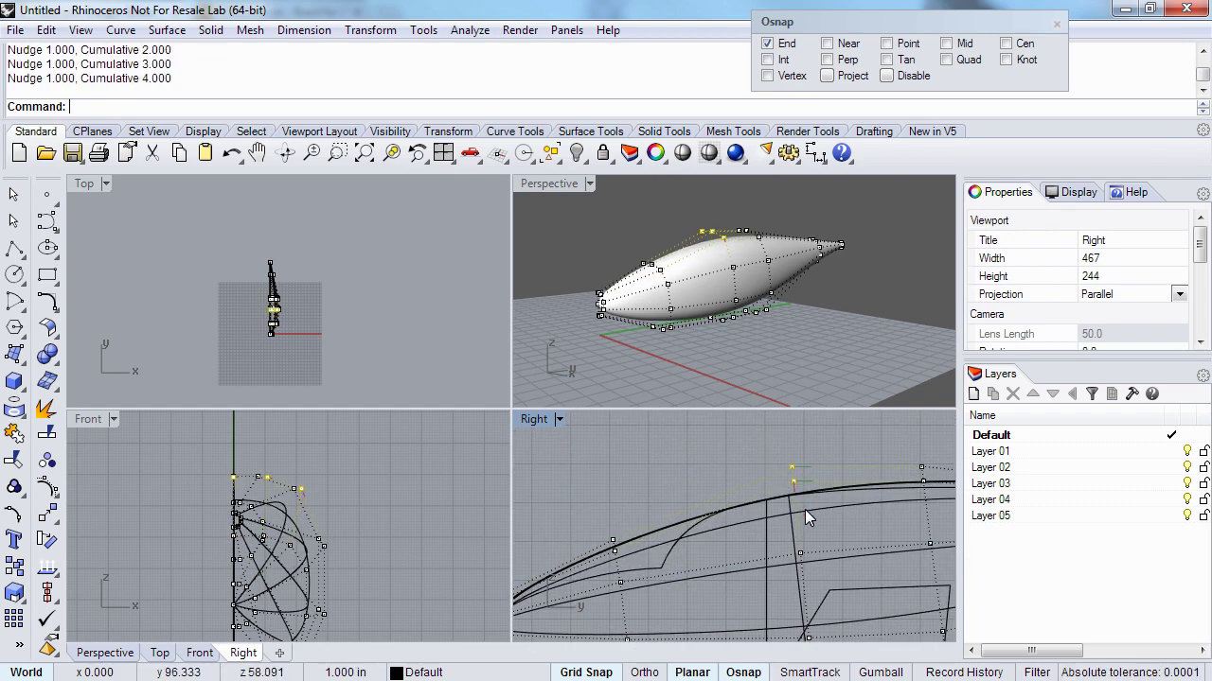
right_drag(617, 301, 677, 276)
key(Escape)
- Draw a three-point polyline in the Right view from above the body down into its middle, and forward to just behind the nose
right_drag(620, 557, 697, 496)
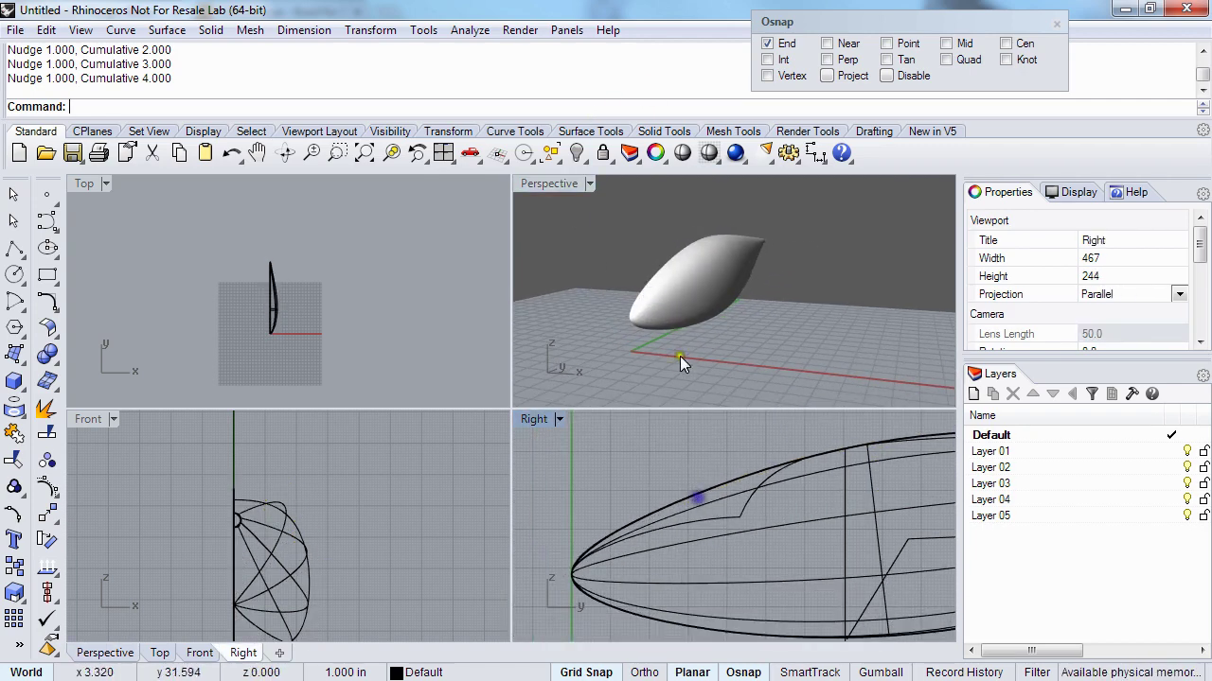
right_drag(680, 356, 620, 294)
right_drag(735, 586, 746, 560)
right_drag(686, 529, 590, 528)
right_drag(802, 453, 793, 466)
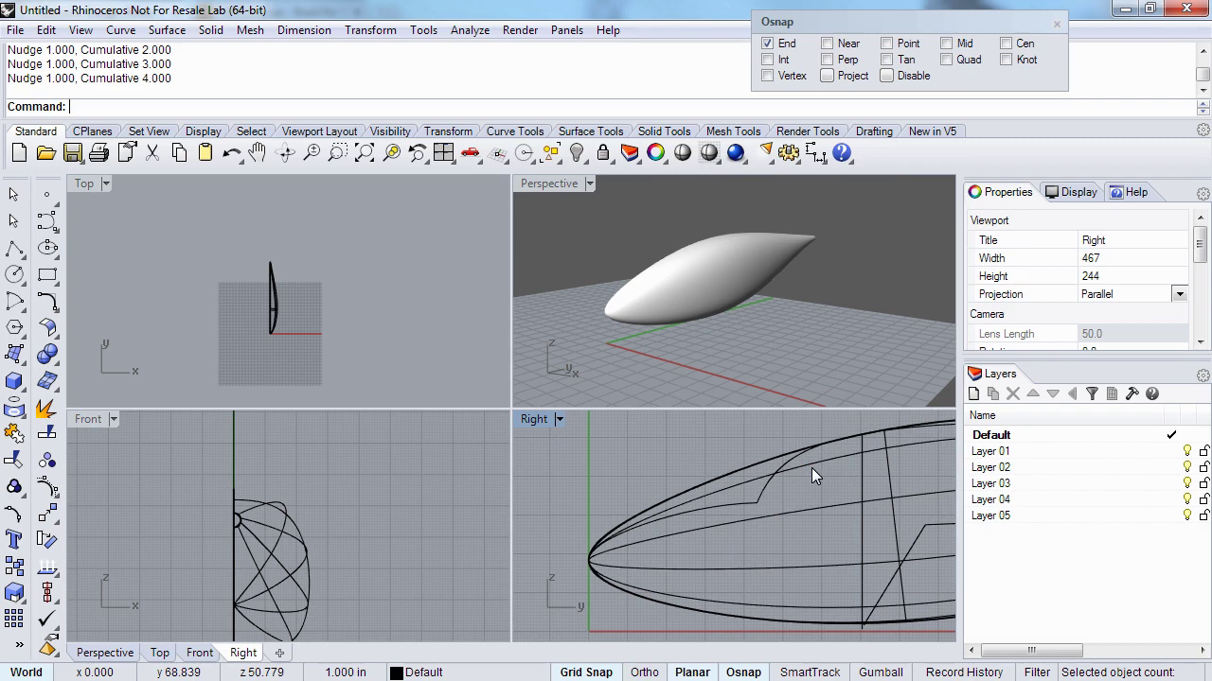
text(Polyline)
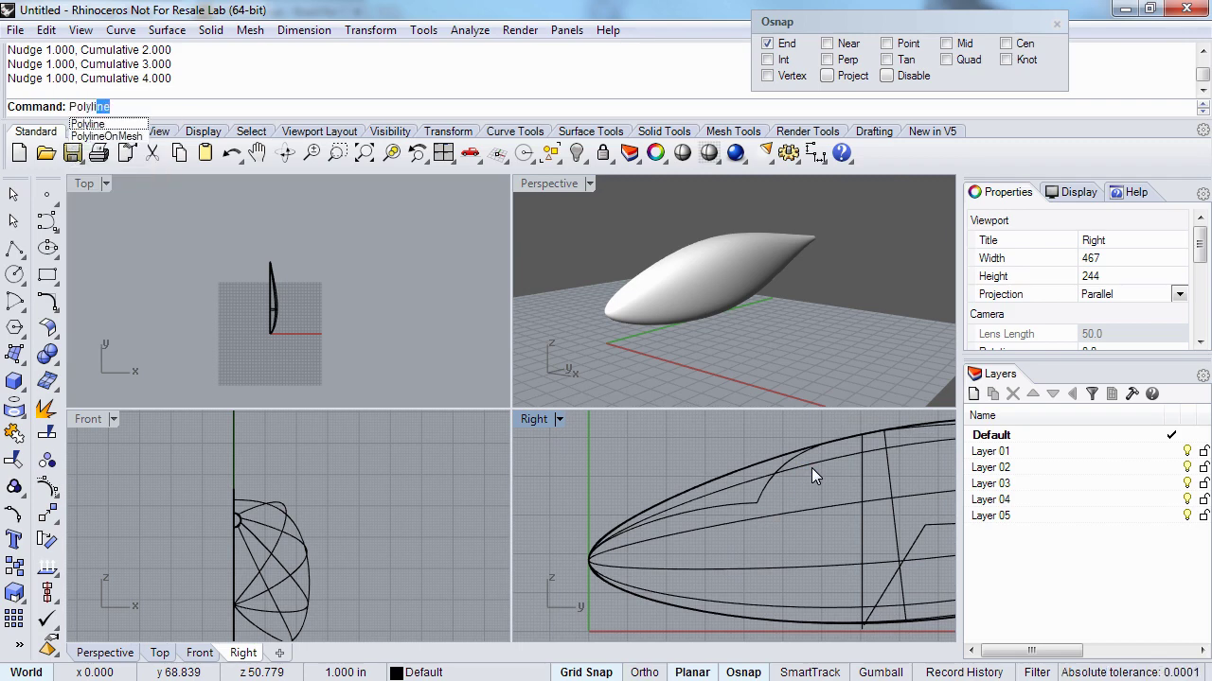
key(Return)
scroll(781, 504, down, 2)
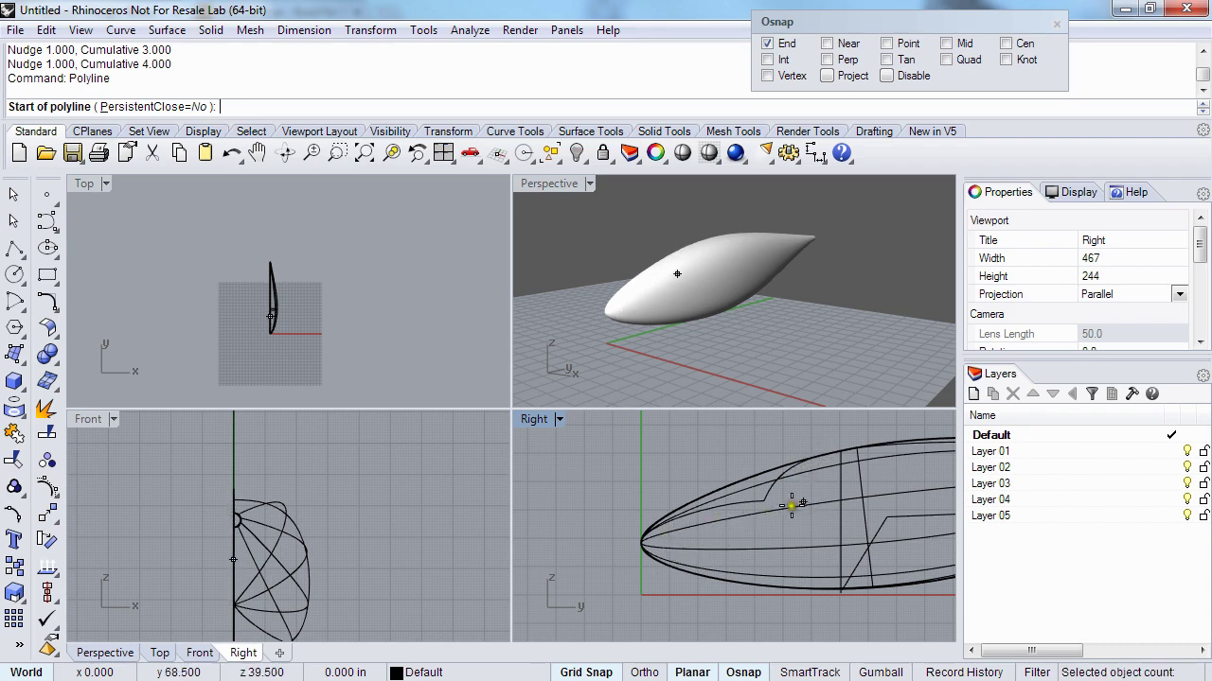
right_drag(802, 499, 739, 527)
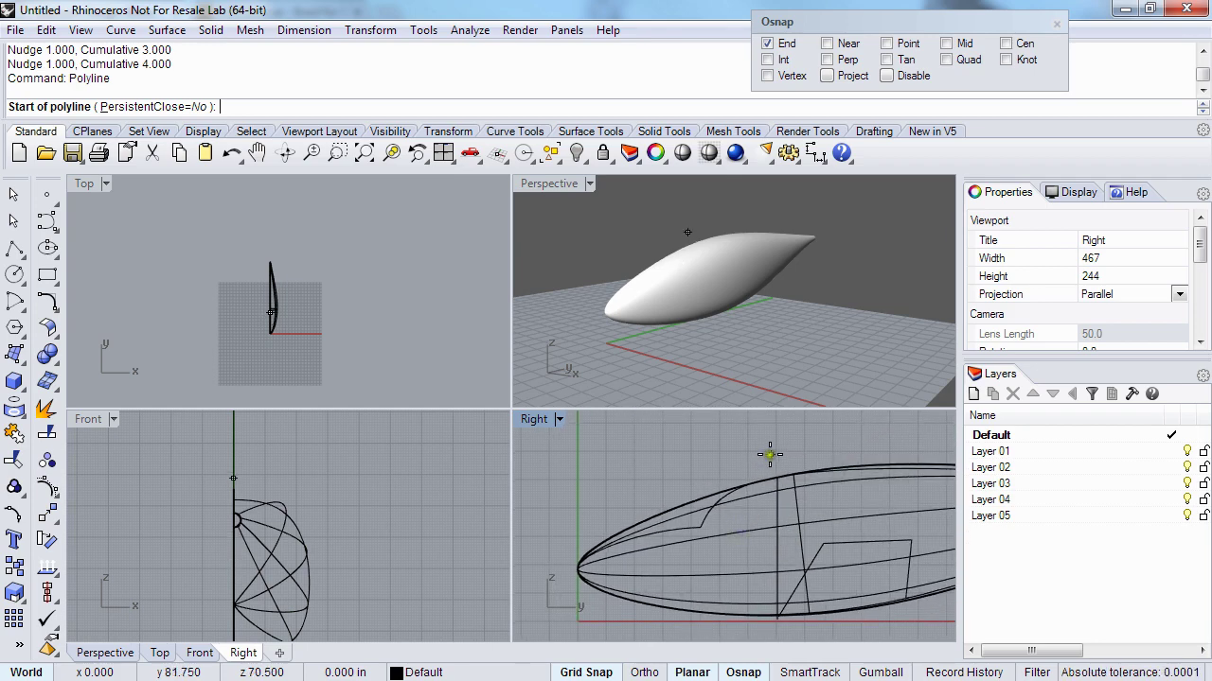
click(791, 455)
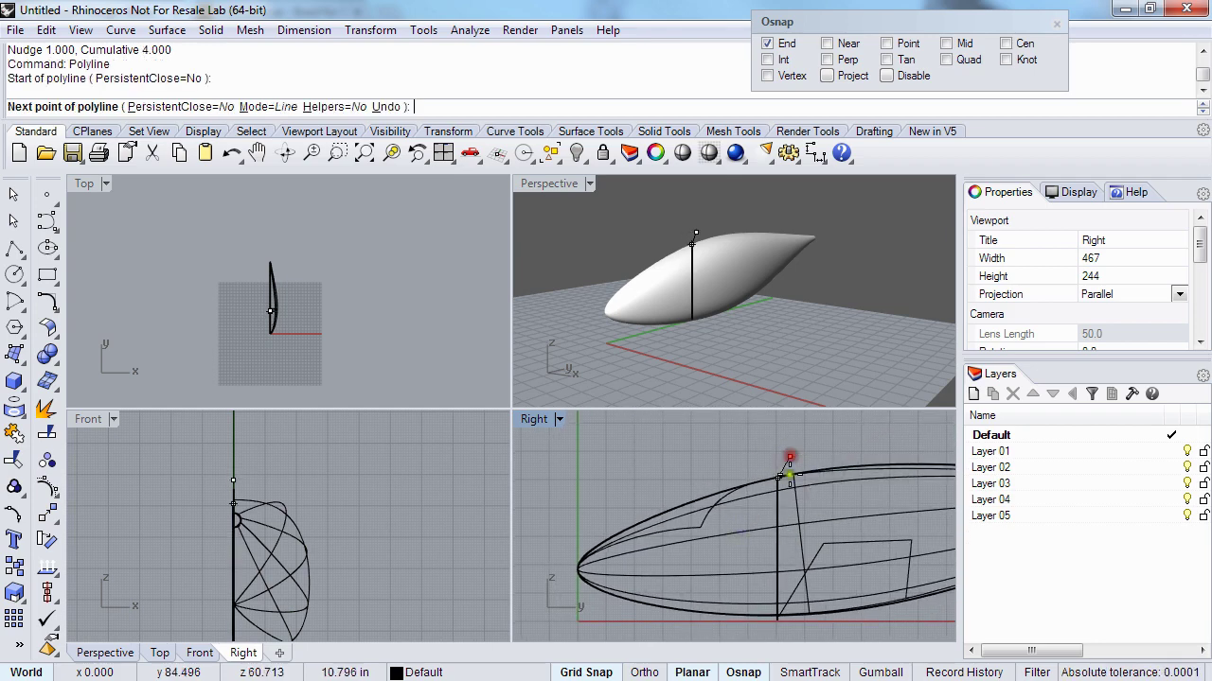
right_drag(757, 606, 806, 563)
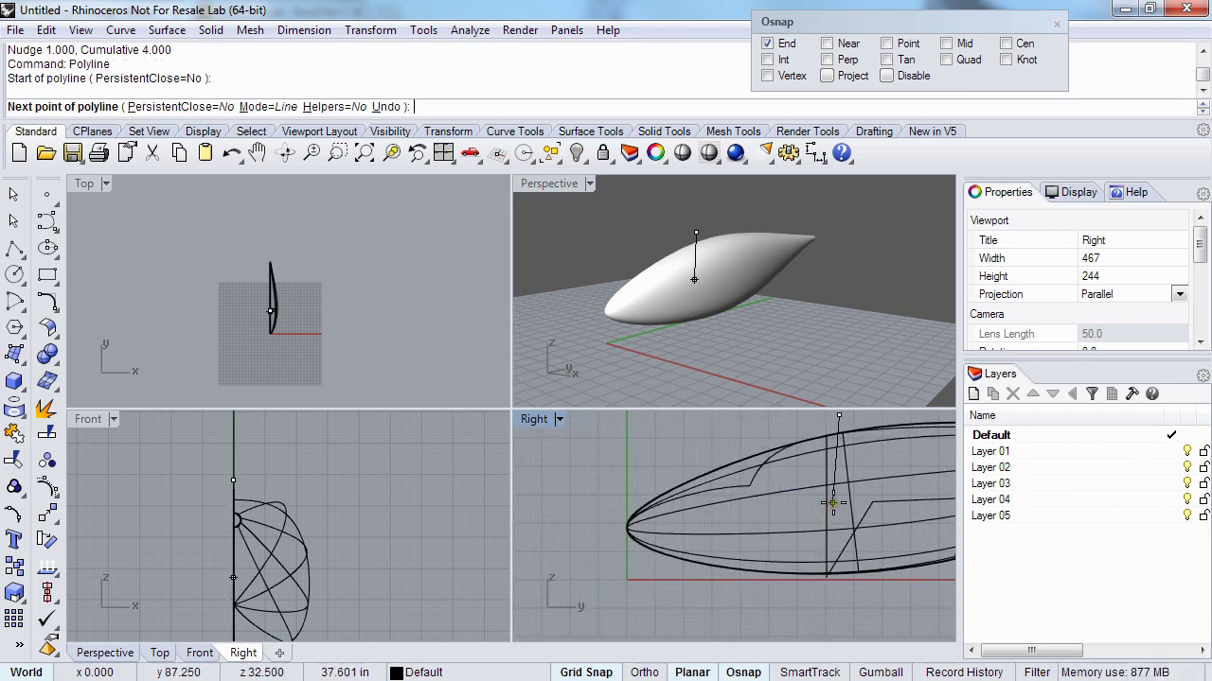
click(831, 503)
right_drag(757, 511, 760, 536)
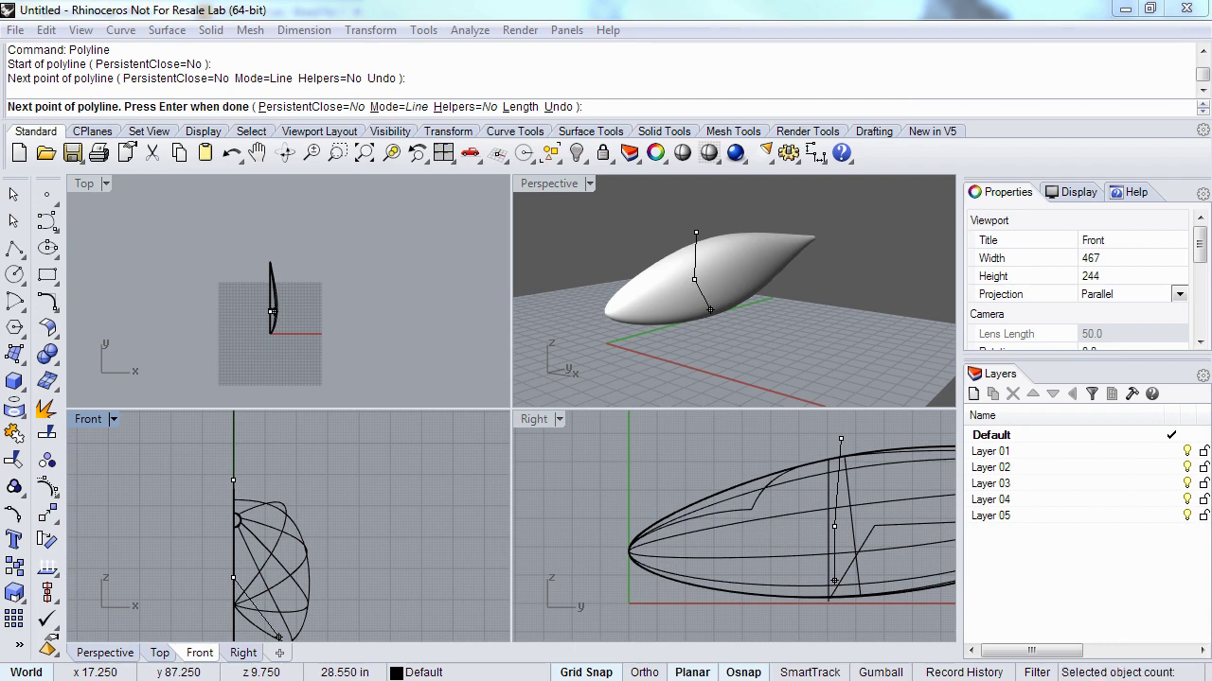
right_drag(658, 544, 618, 549)
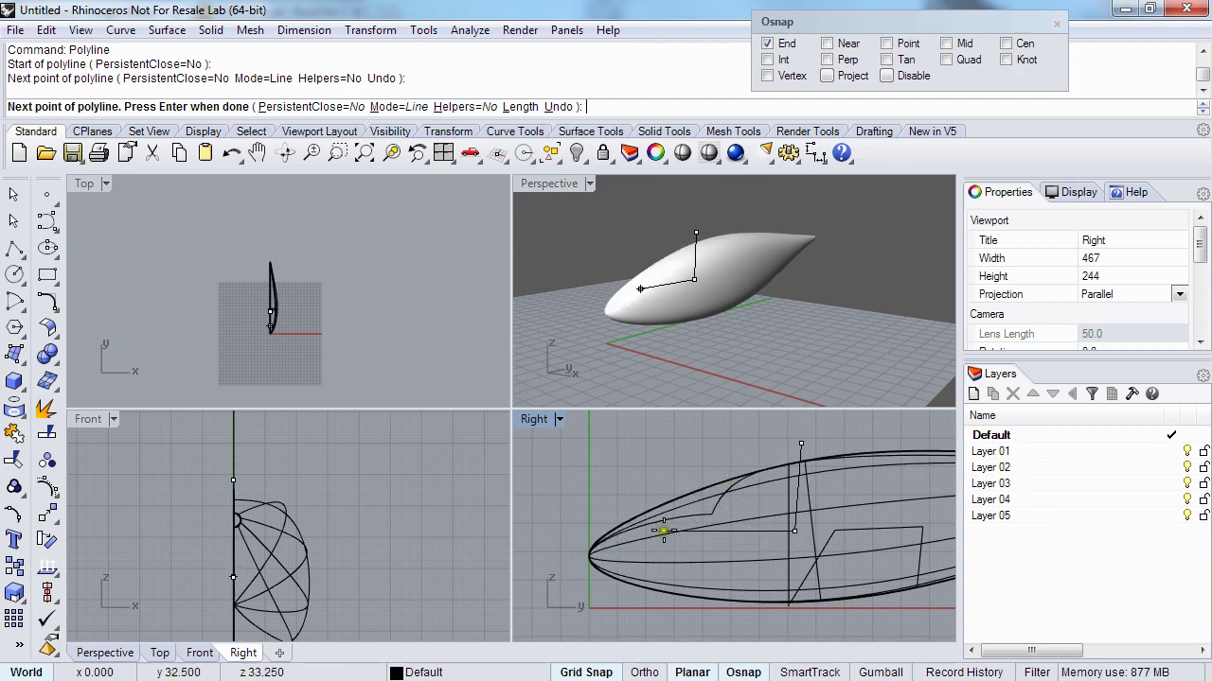
click(619, 553)
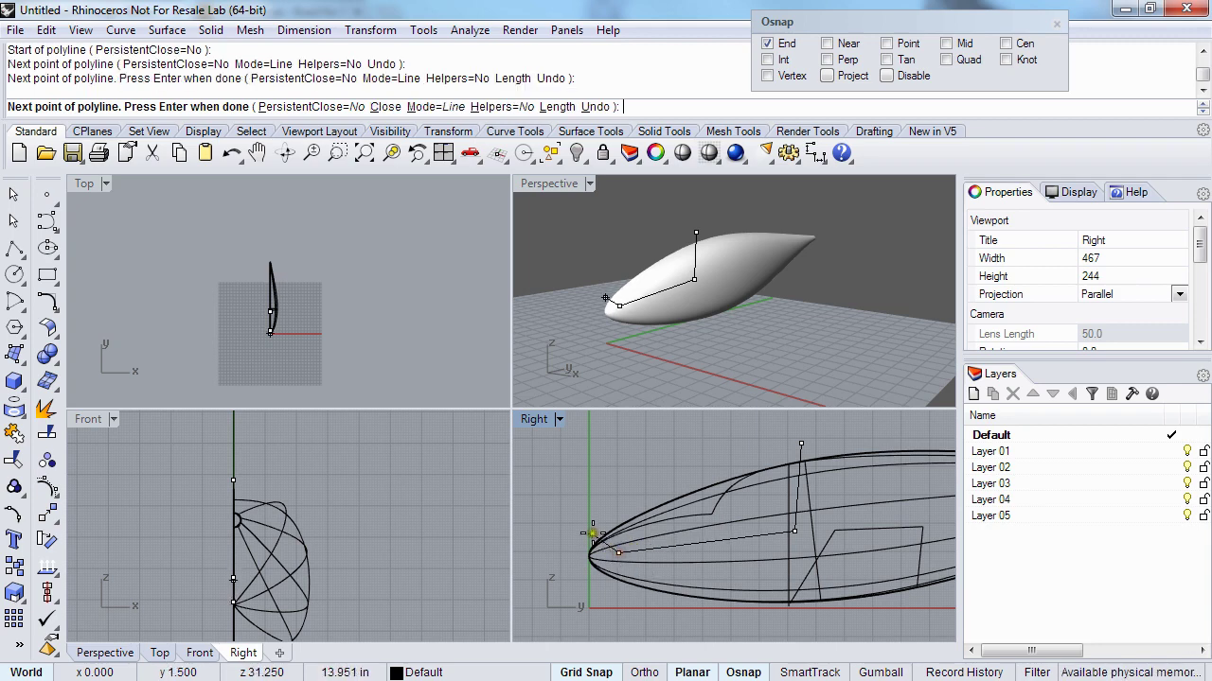
scroll(600, 551, up, 2)
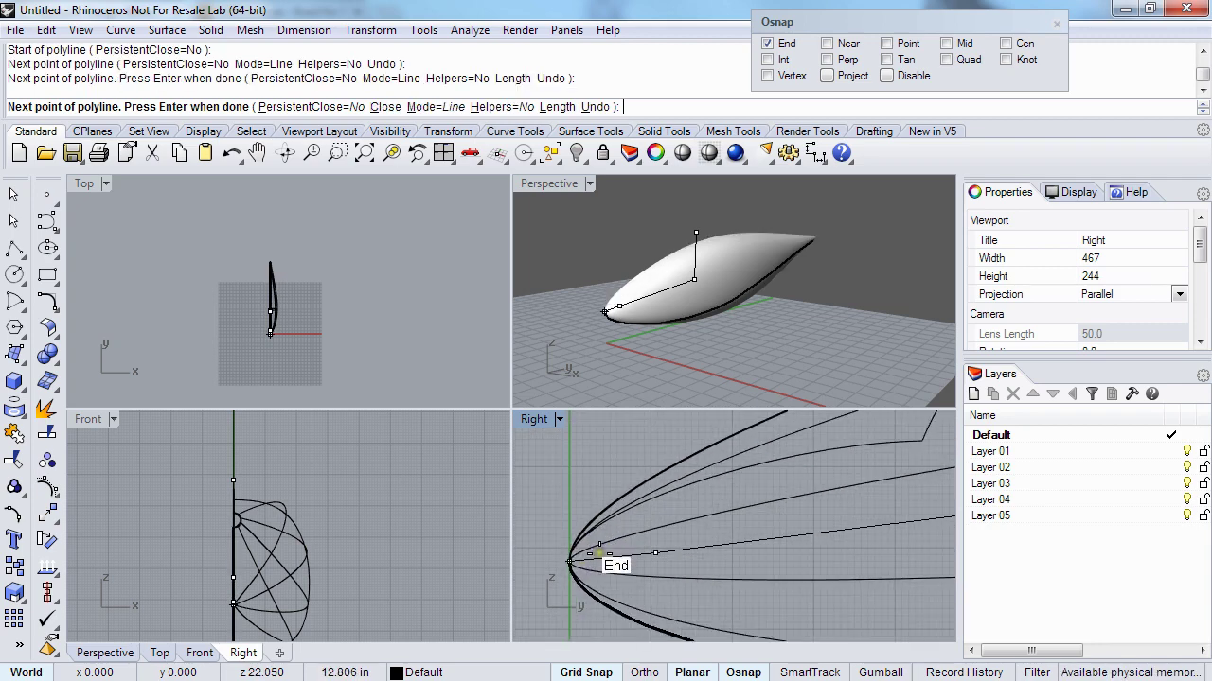
scroll(653, 558, down, 3)
right_click(615, 519)
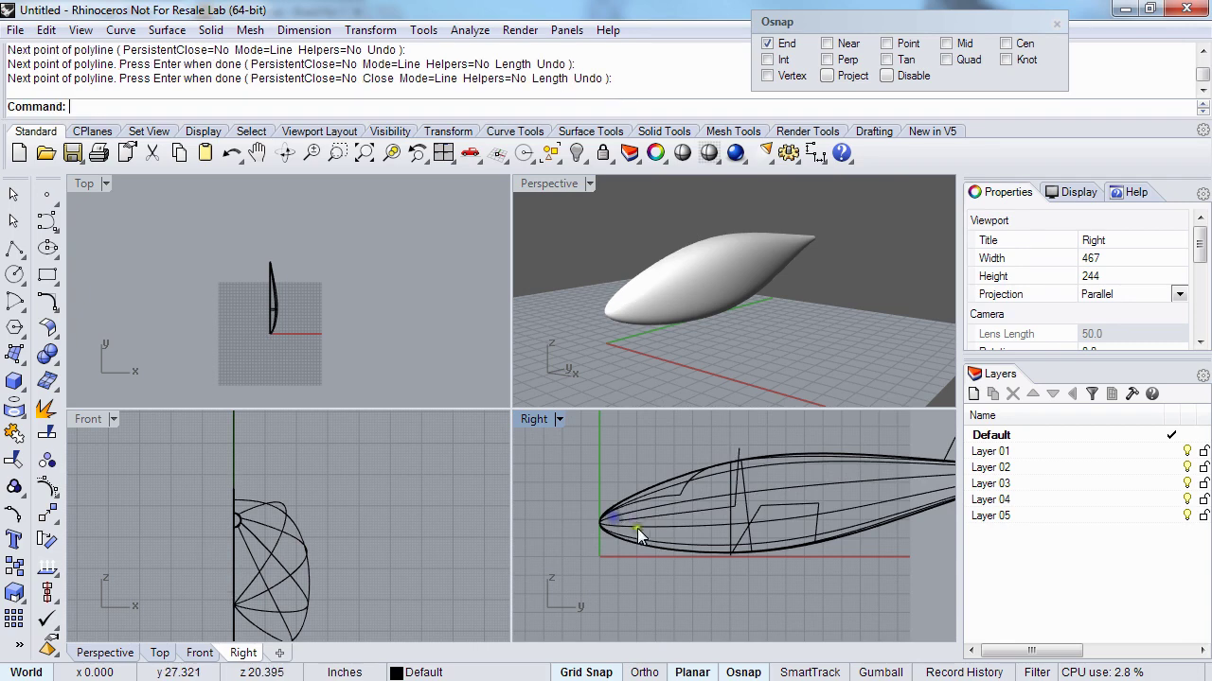
- Show the polyline's points, nudge its nose-end point up 2 units and forward 18 units beyond the nose, and hide the points
click(634, 520)
right_drag(633, 520, 649, 525)
key(F10)
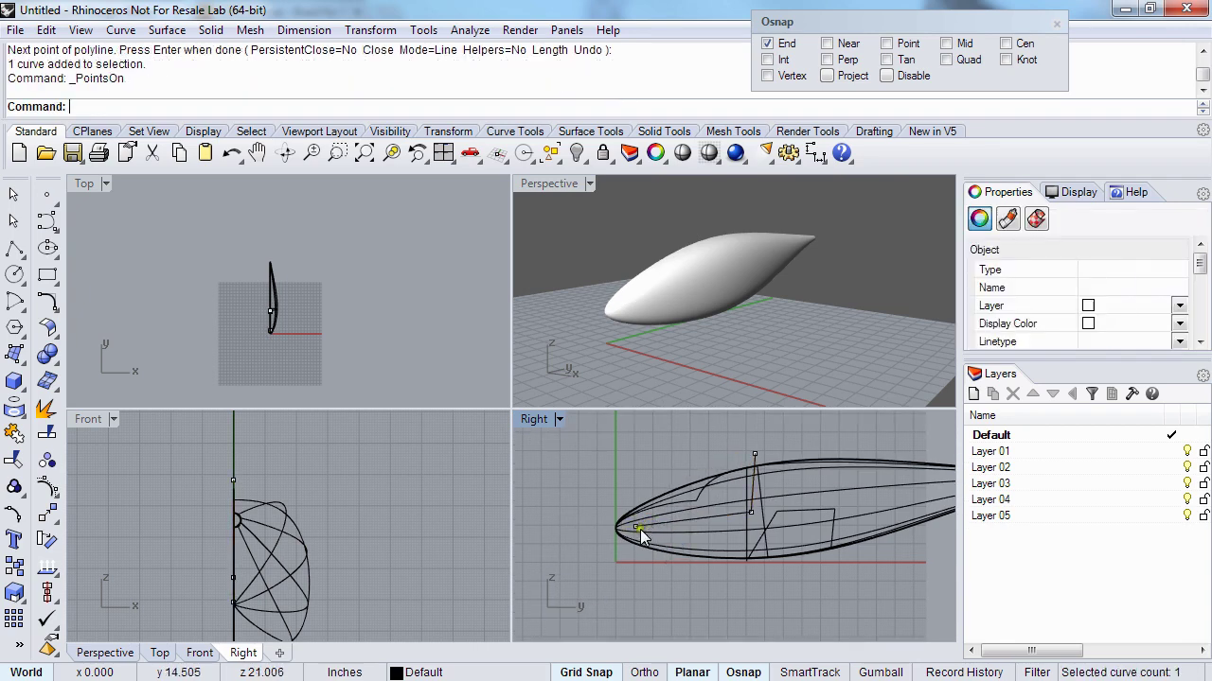
scroll(649, 526, up, 3)
click(686, 536)
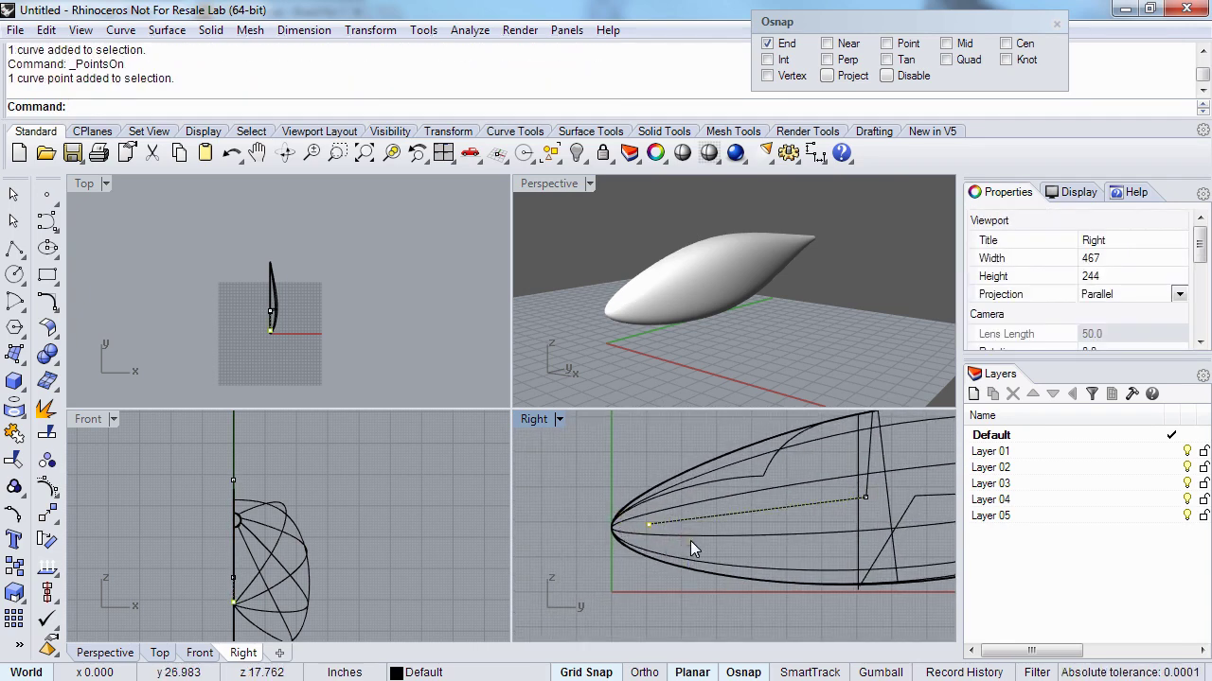
key(alt+Up)
key(alt+Up)
key(alt+Left)
key(alt+Left)
key(alt+Left)
key(alt+Left)
key(alt+Left)
key(alt+Left)
key(alt+Left)
key(alt+Left)
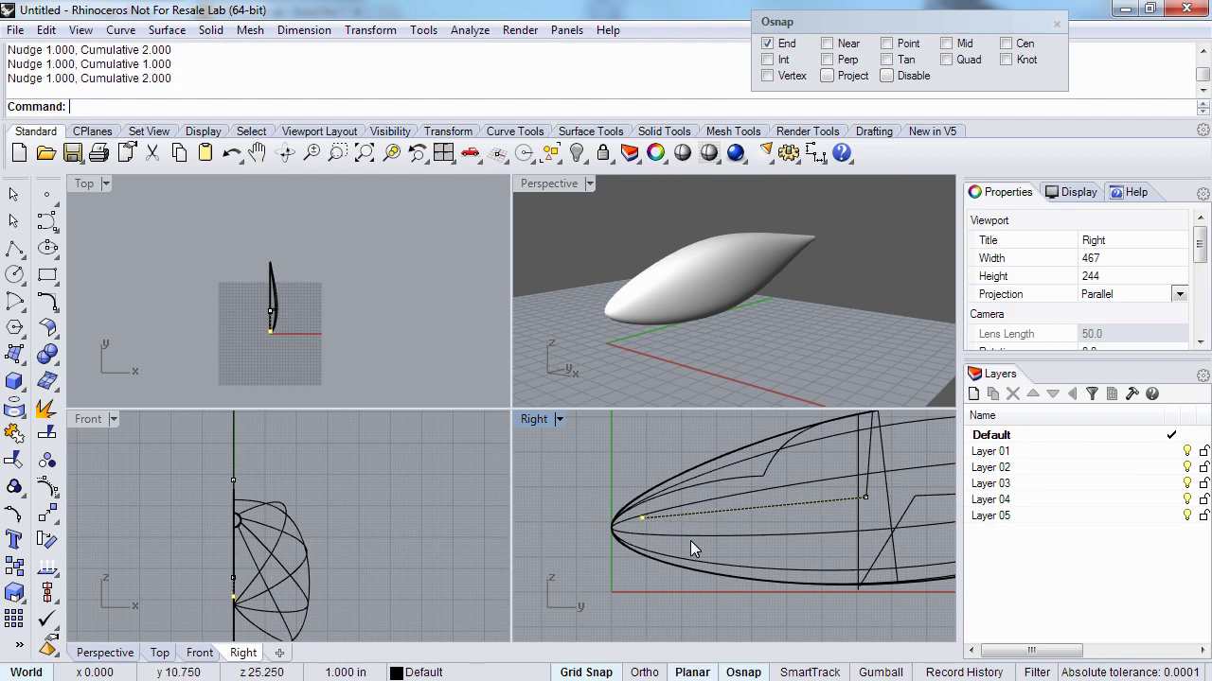
key(alt+Left)
key(alt+Left)
key(alt+Left)
key(alt+Left)
key(alt+Left)
key(alt+Left)
key(alt+Left)
key(alt+Left)
key(alt+Left)
key(alt+Left)
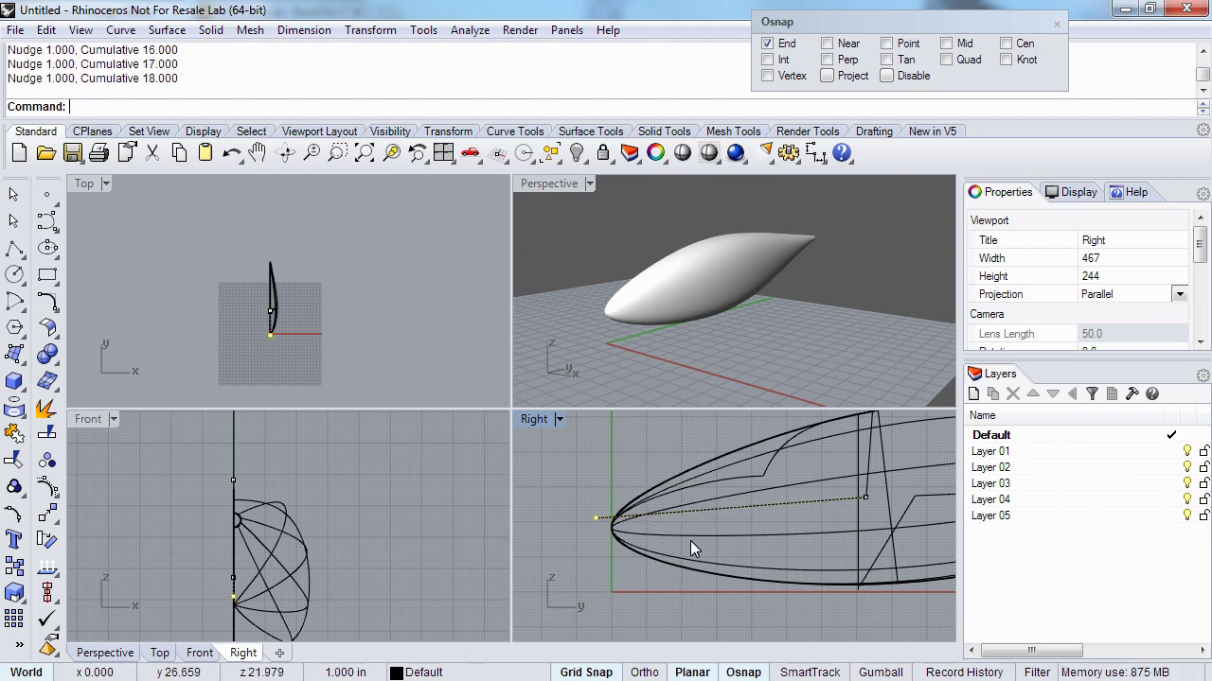
right_drag(664, 463, 640, 503)
key(Escape)
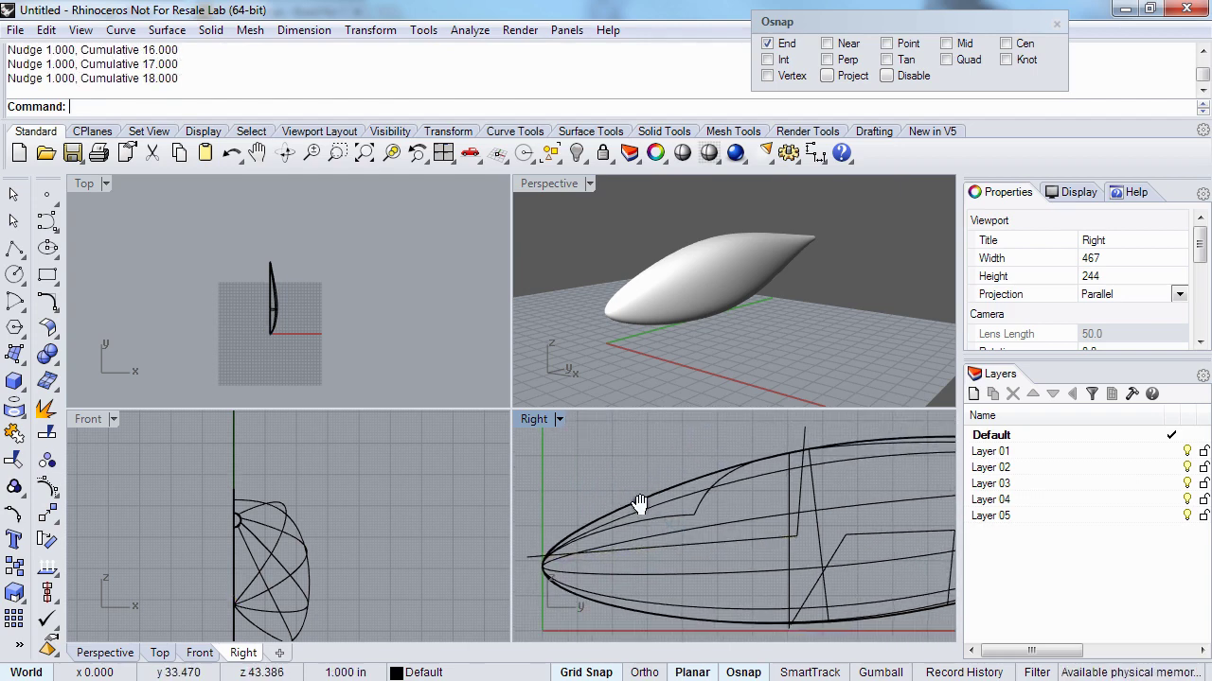
- Set the Perspective view to the fvs2input display mode and trim away the cockpit area of the body above the polyline
right_drag(678, 552, 724, 537)
click(689, 543)
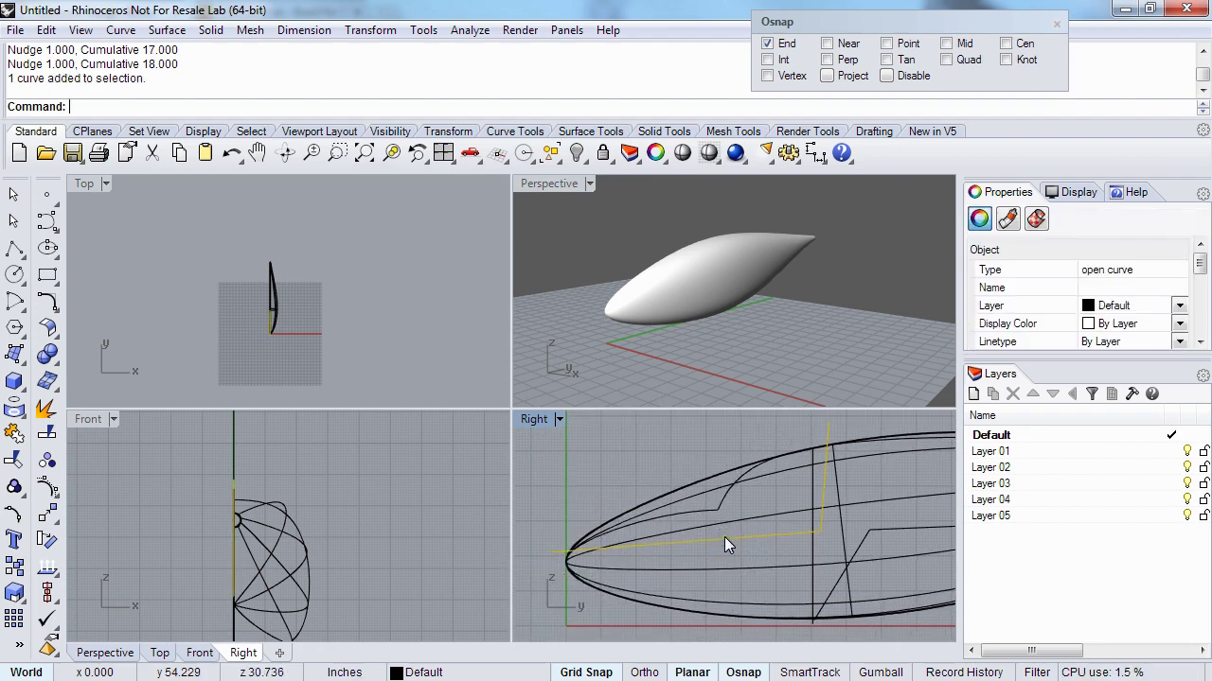
right_drag(645, 299, 594, 316)
key(ctrl+alt+s)
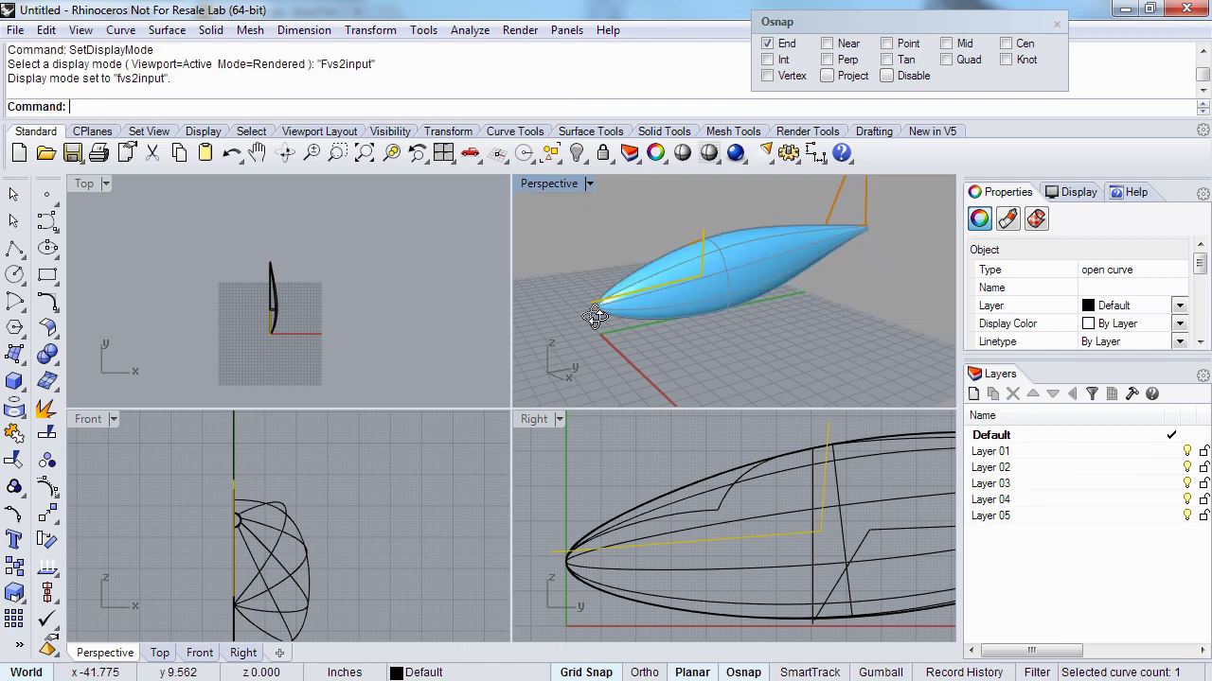
right_drag(608, 538, 626, 541)
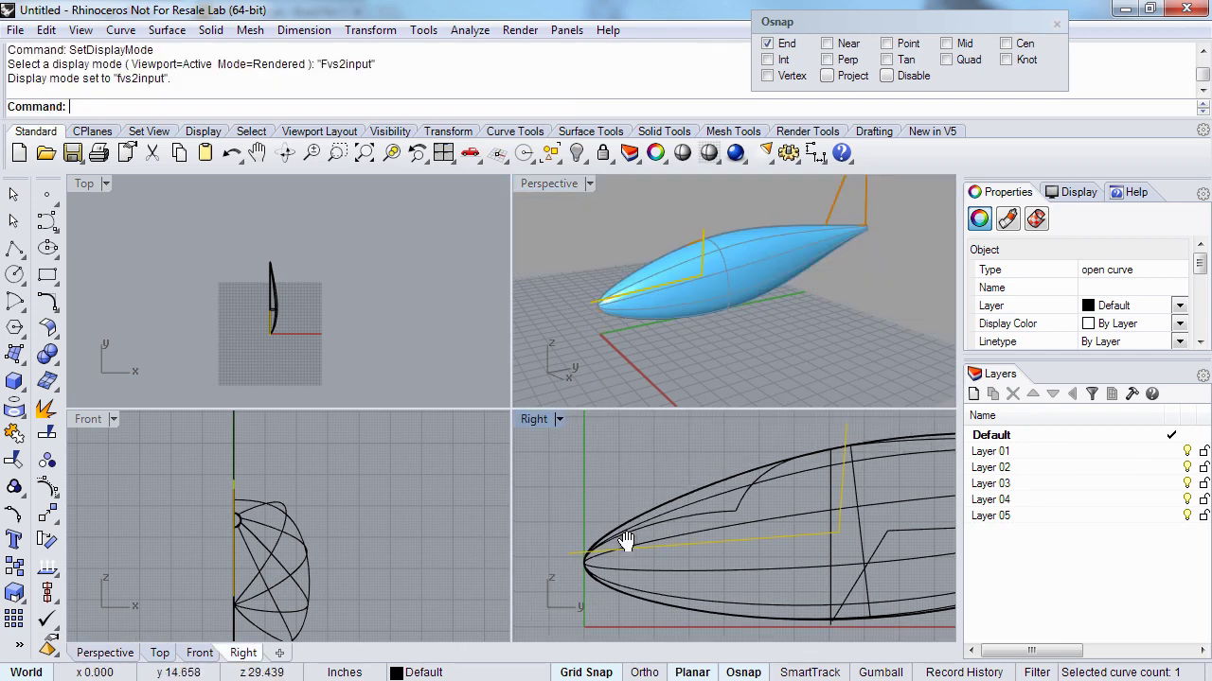
text(Trim)
key(Return)
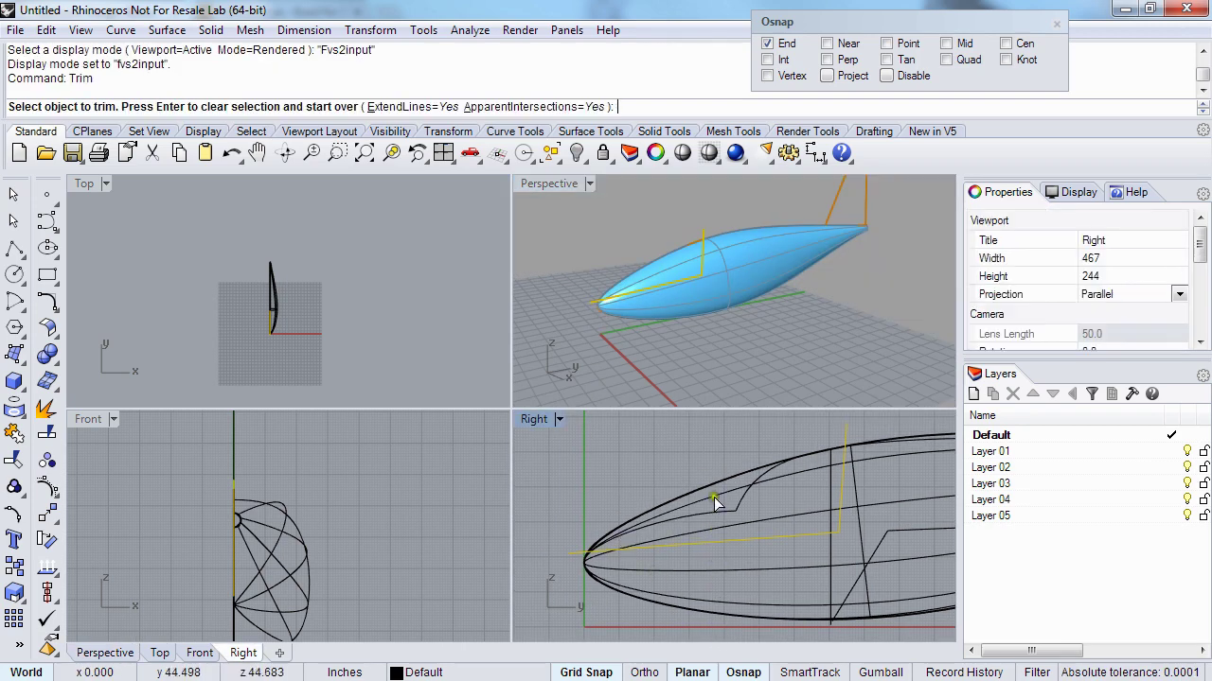
click(714, 498)
right_click(717, 495)
- Extrude the upright cut edge behind the cockpit opening about 50 in toward the nose and select the new extrusion
right_drag(626, 319, 733, 268)
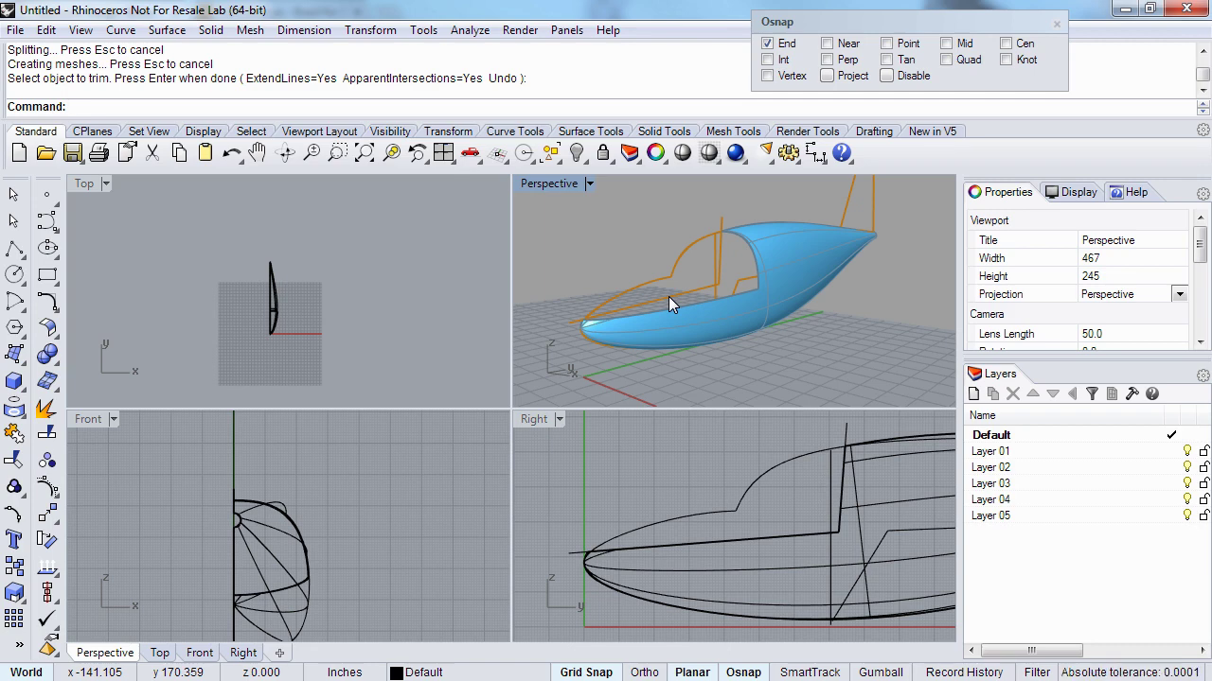
right_drag(663, 293, 606, 329)
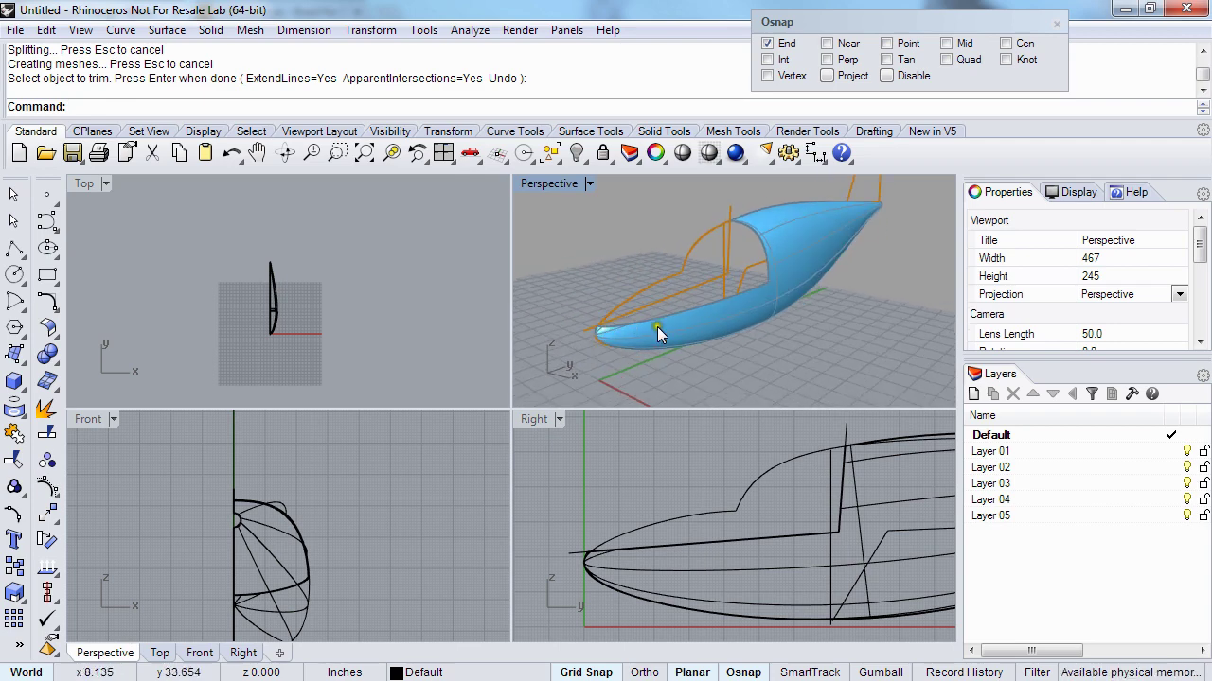
right_drag(725, 488, 732, 511)
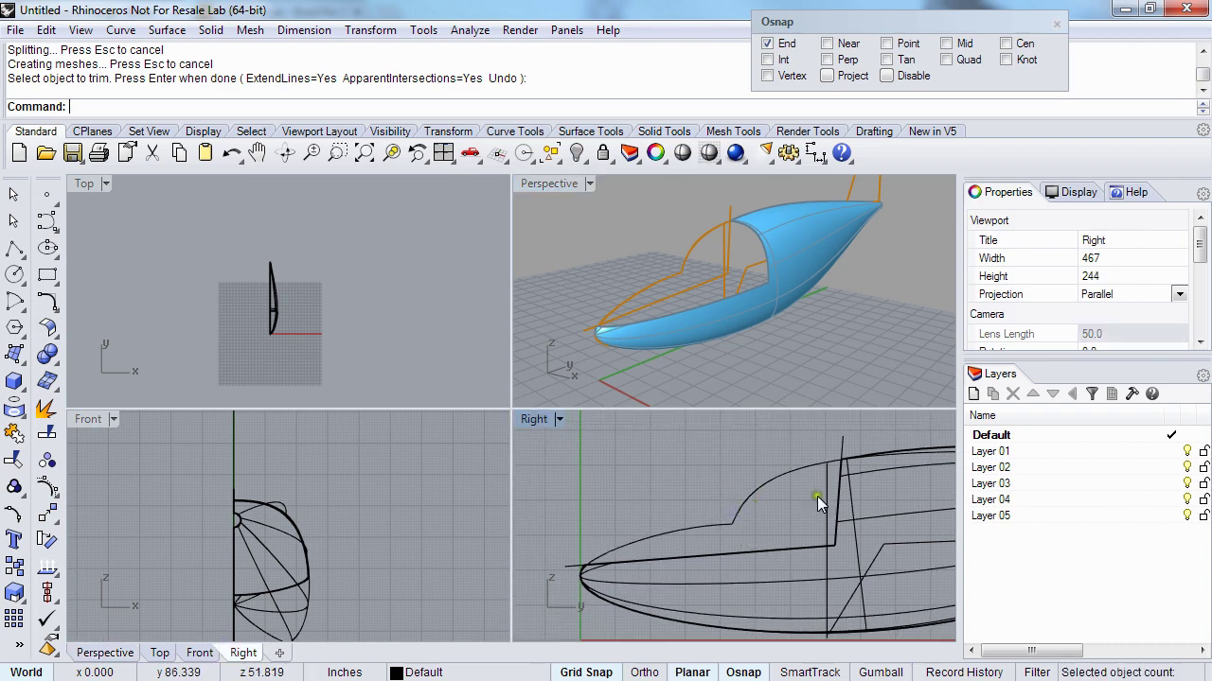
right_drag(739, 333, 688, 276)
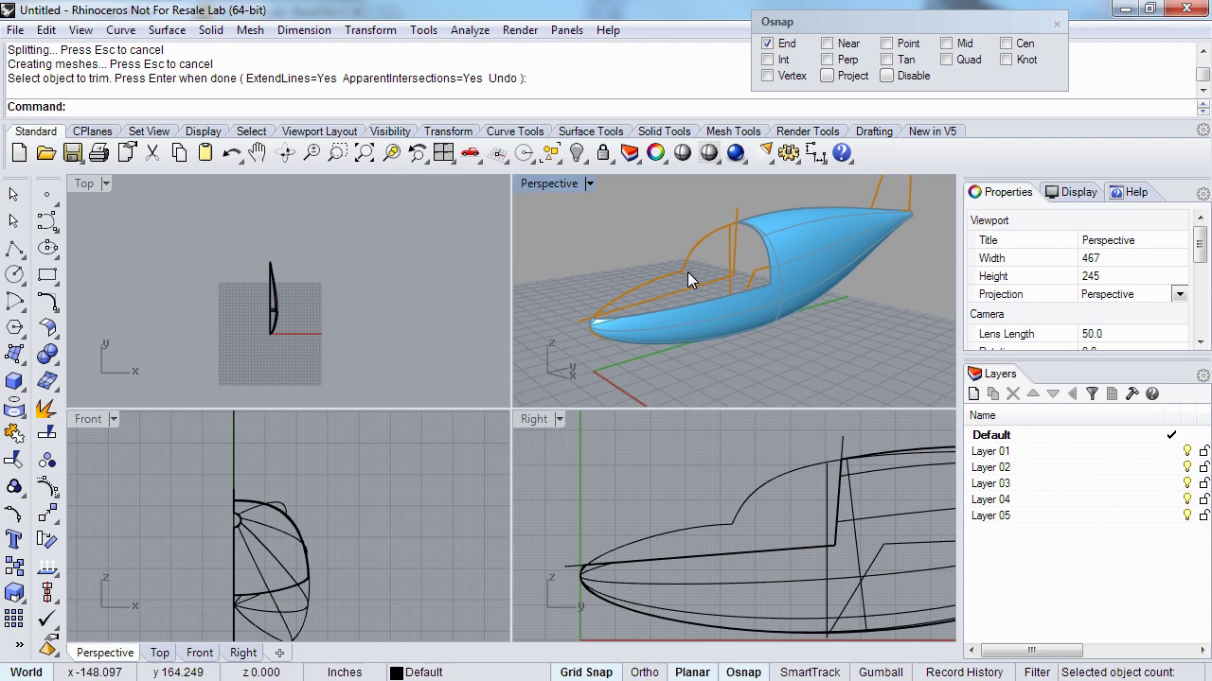
text(rudeCrv)
key(Return)
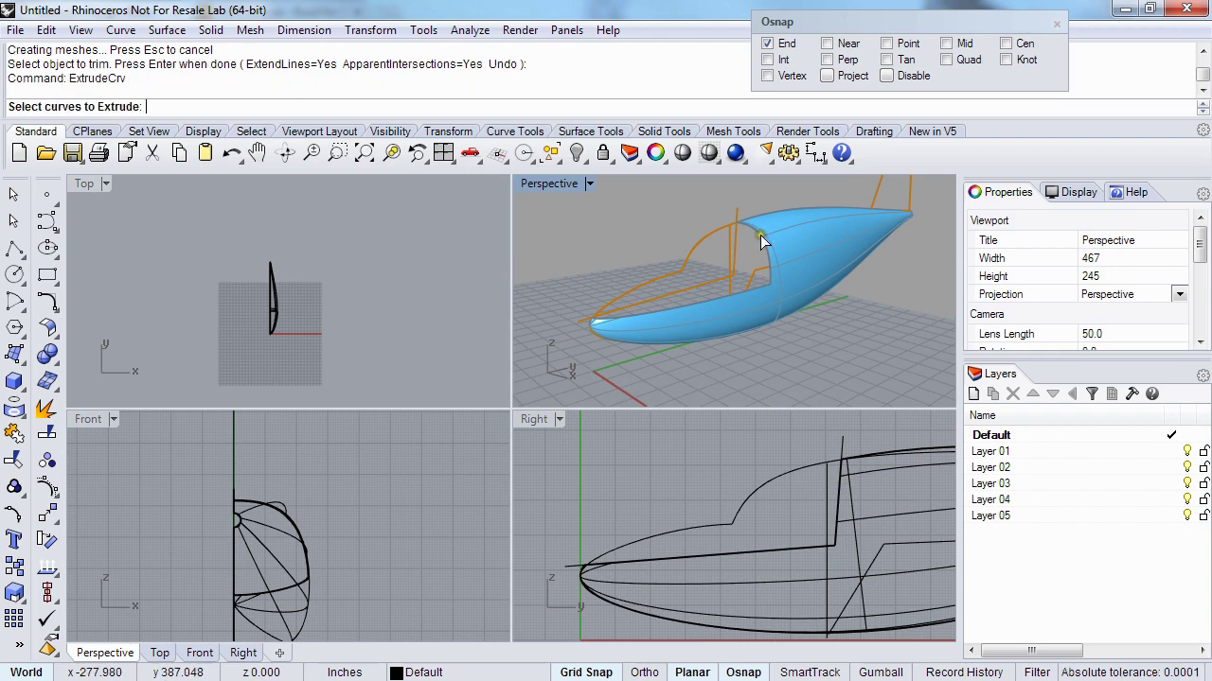
click(760, 234)
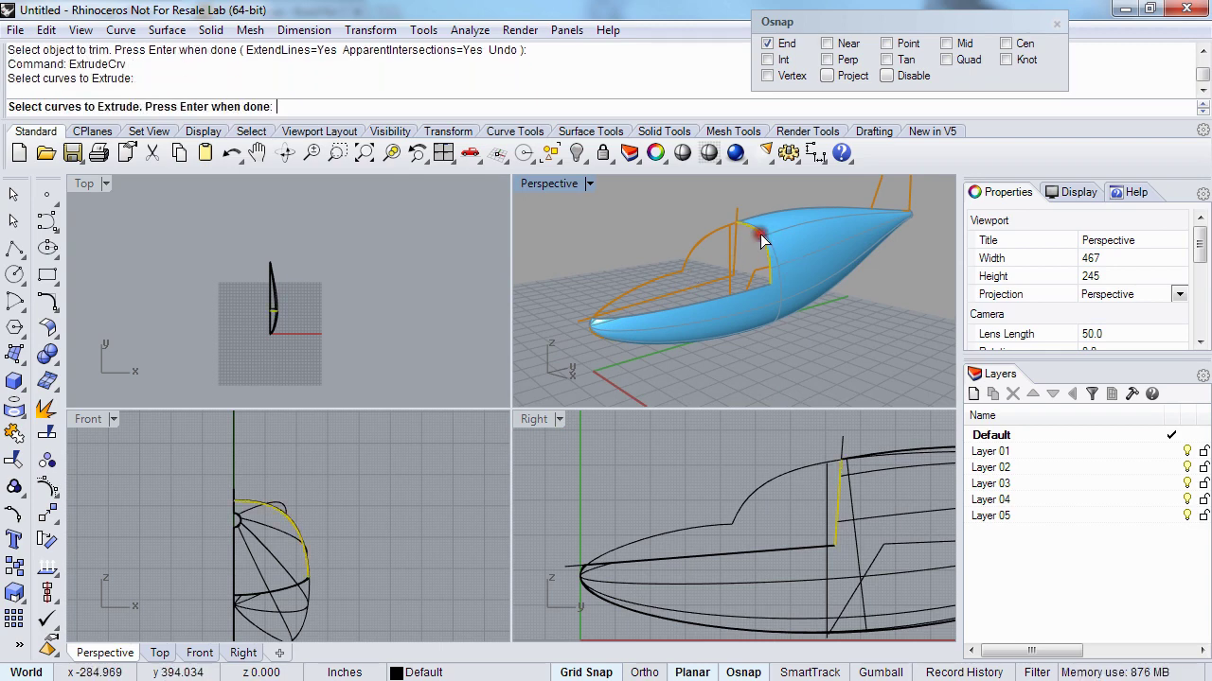
key(Return)
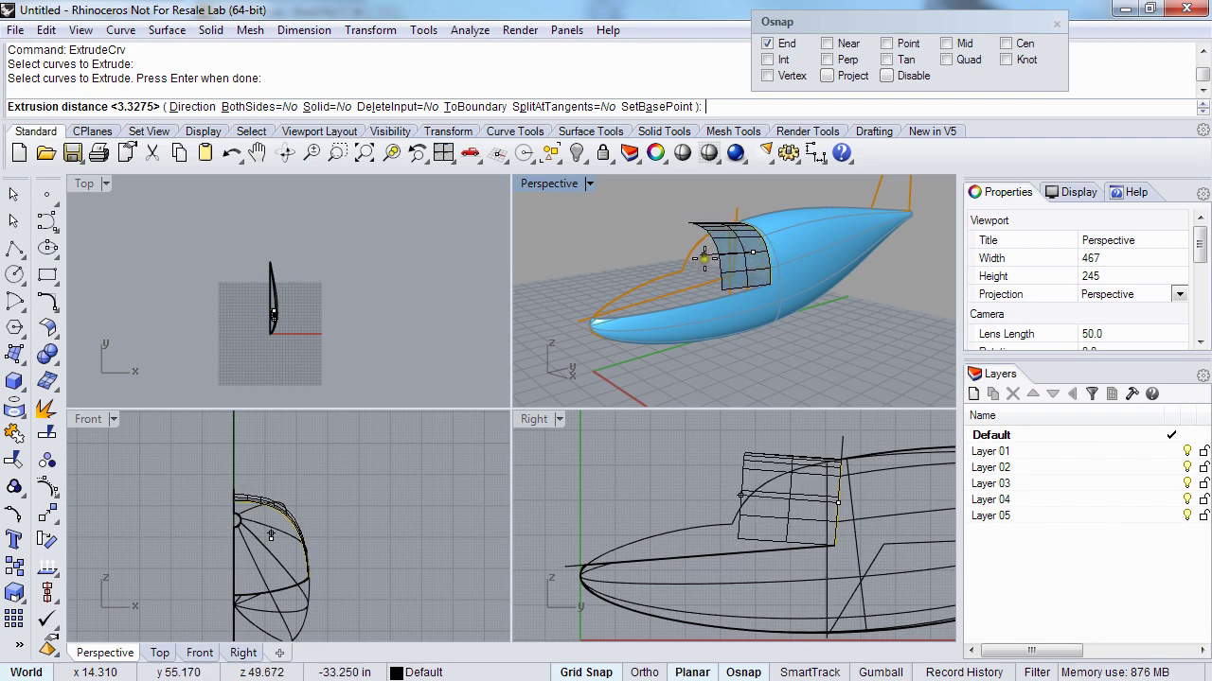
right_drag(688, 311, 662, 274)
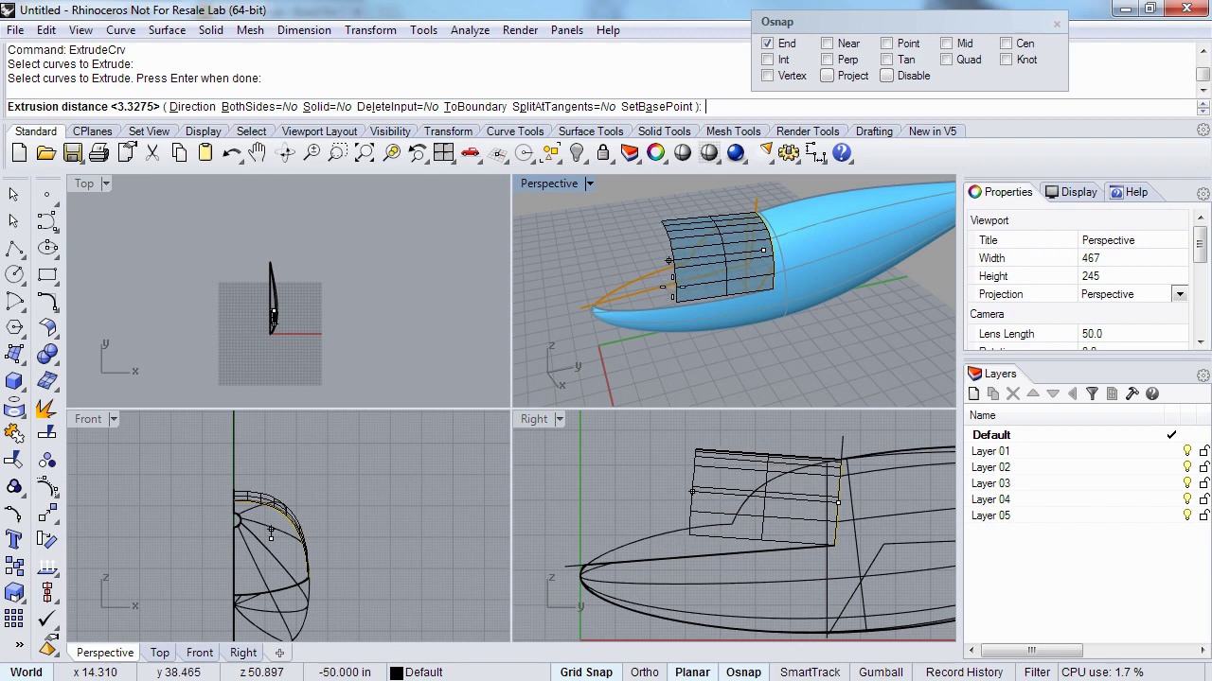
click(668, 261)
right_drag(669, 261, 708, 278)
click(710, 282)
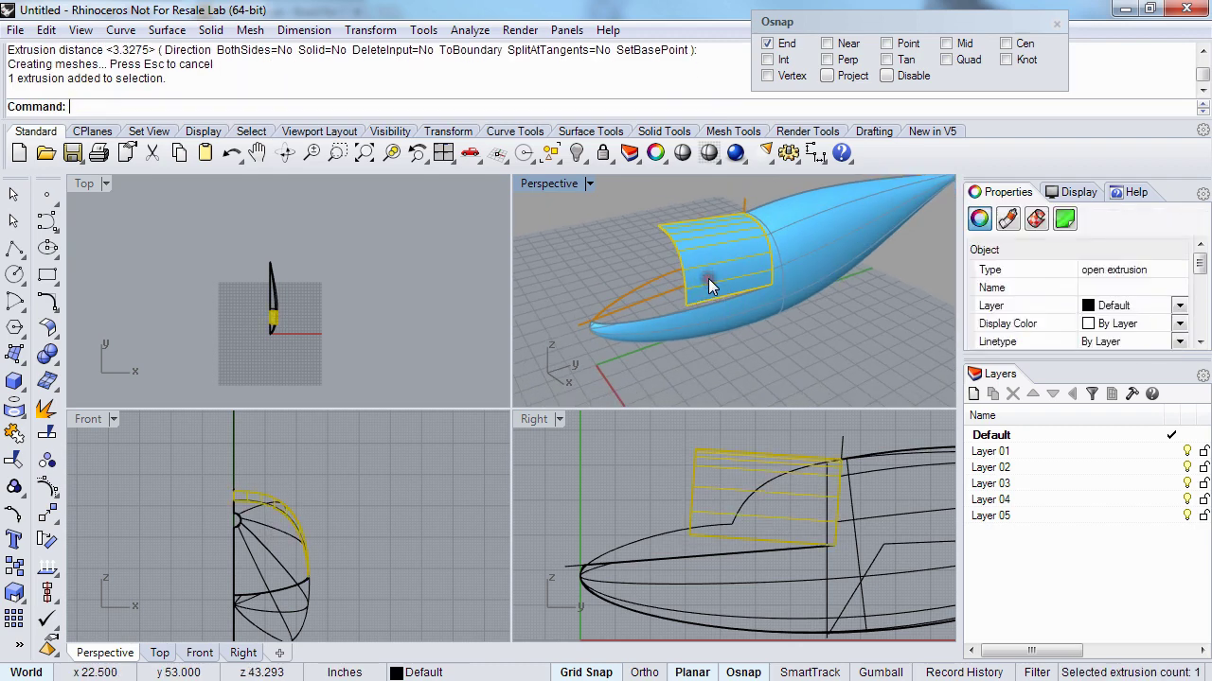
- Explode the new extrusion over the cockpit opening into a plain surface and select that surface
text(explode)
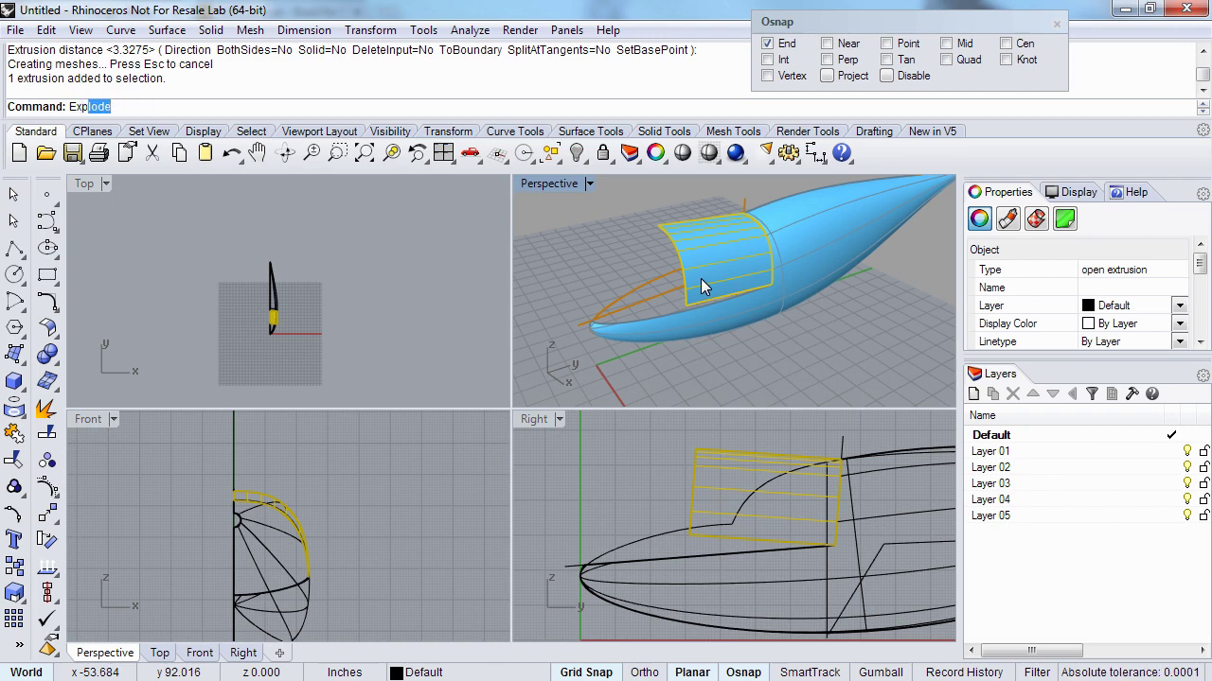
key(Return)
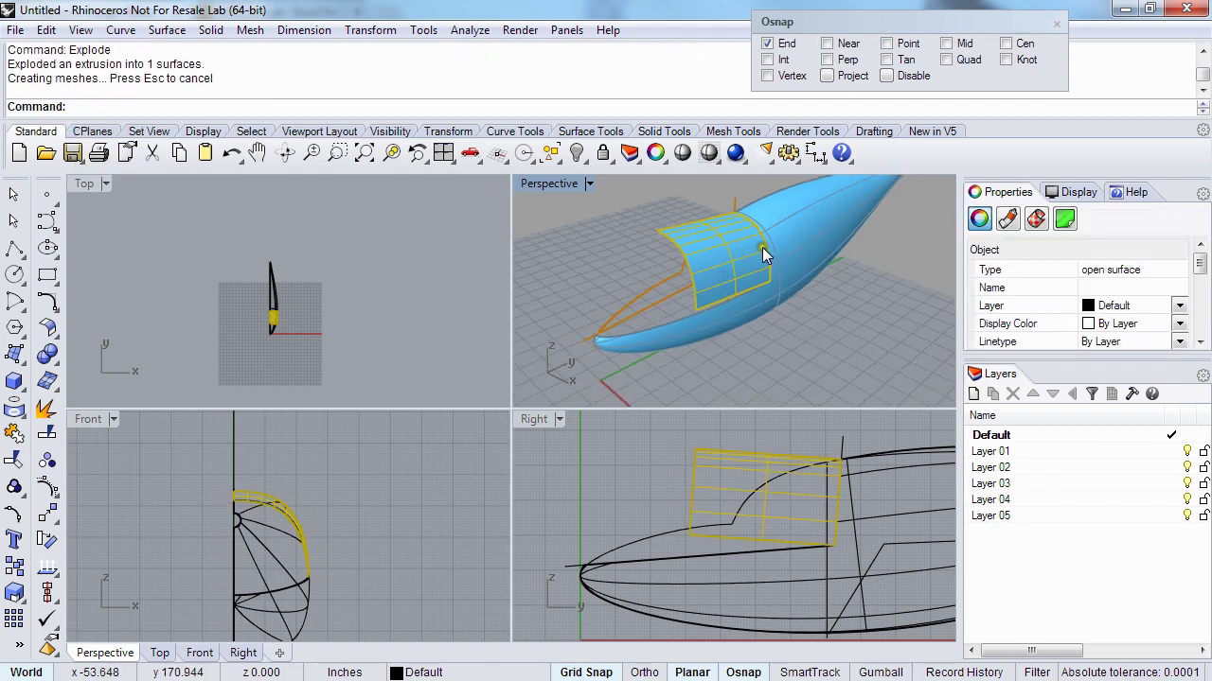
right_drag(762, 247, 710, 259)
key(Escape)
click(701, 269)
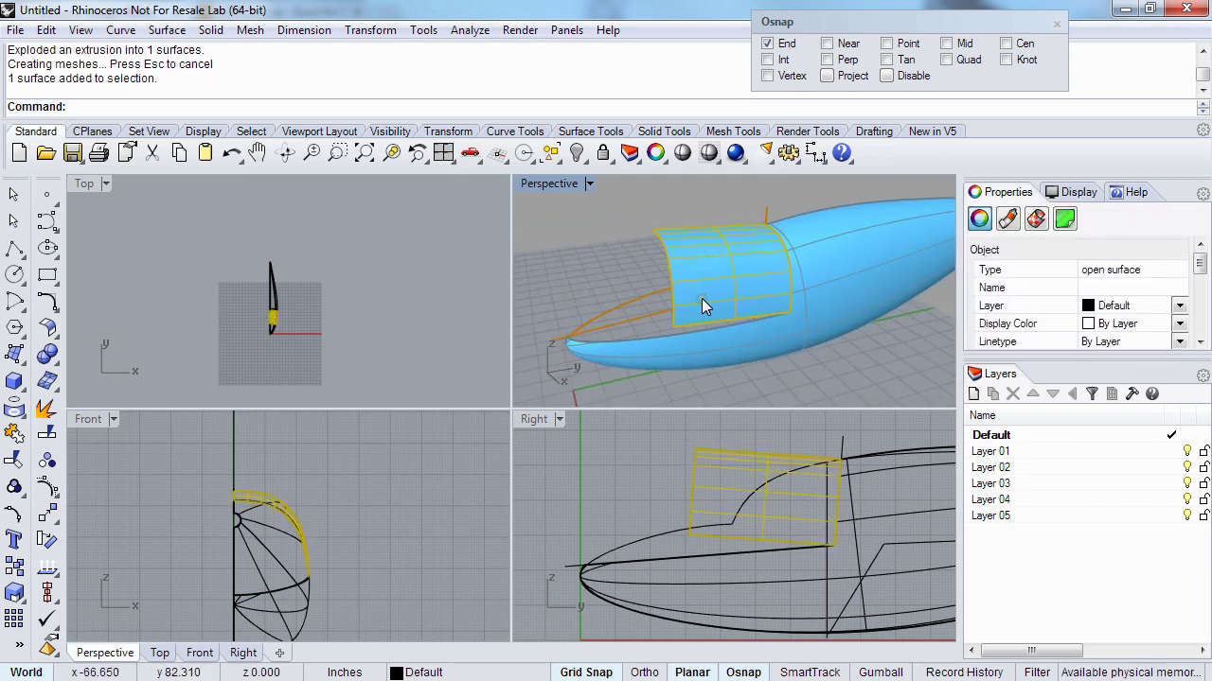
right_drag(649, 284, 703, 289)
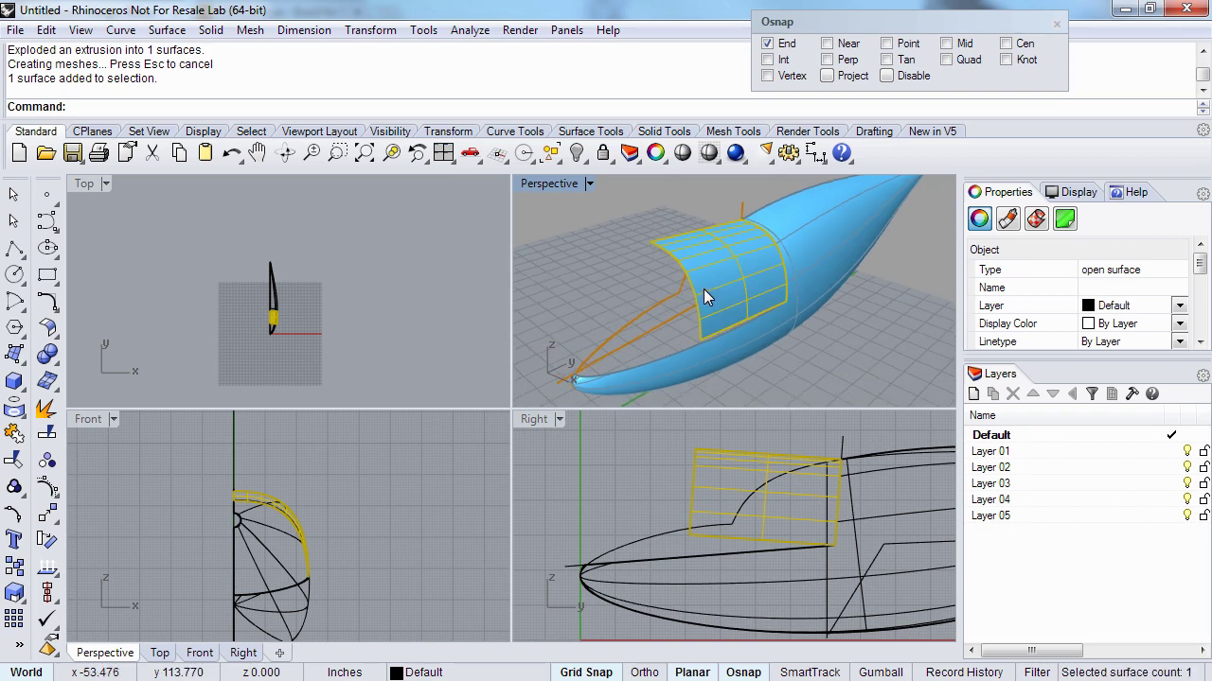
- Rebuild the surface with point counts U 6 and V 3 and degrees U 5 and V 2
text(Rebuild)
key(Return)
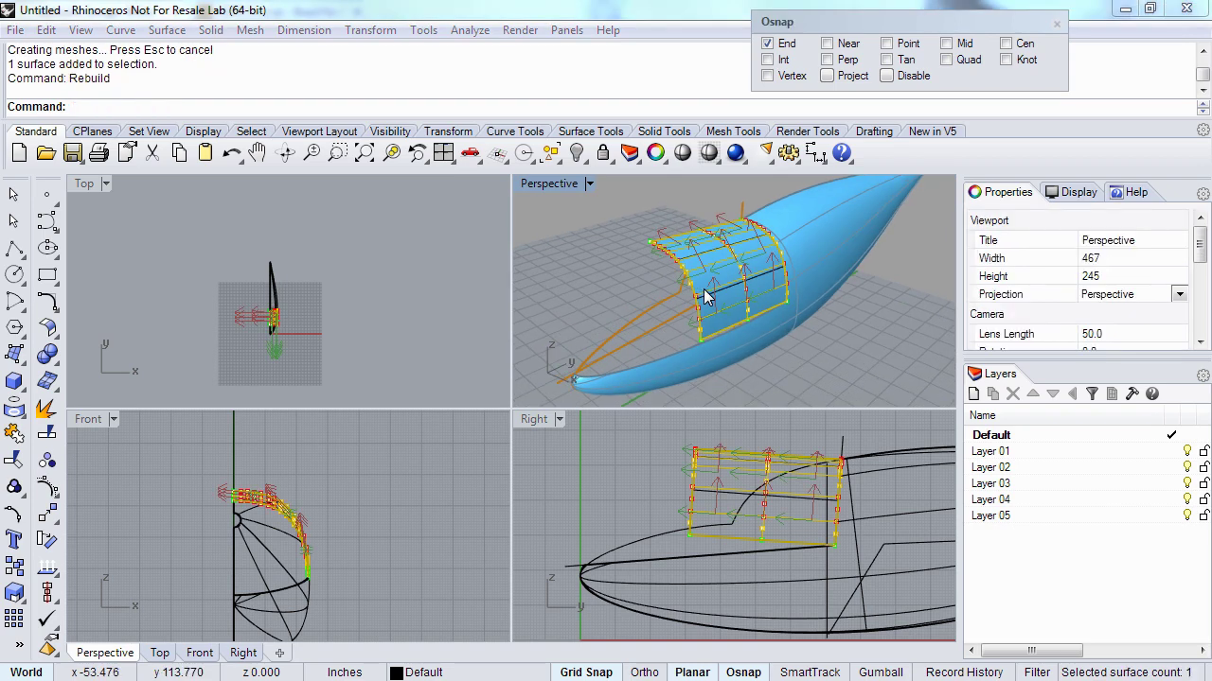
drag(311, 422, 319, 192)
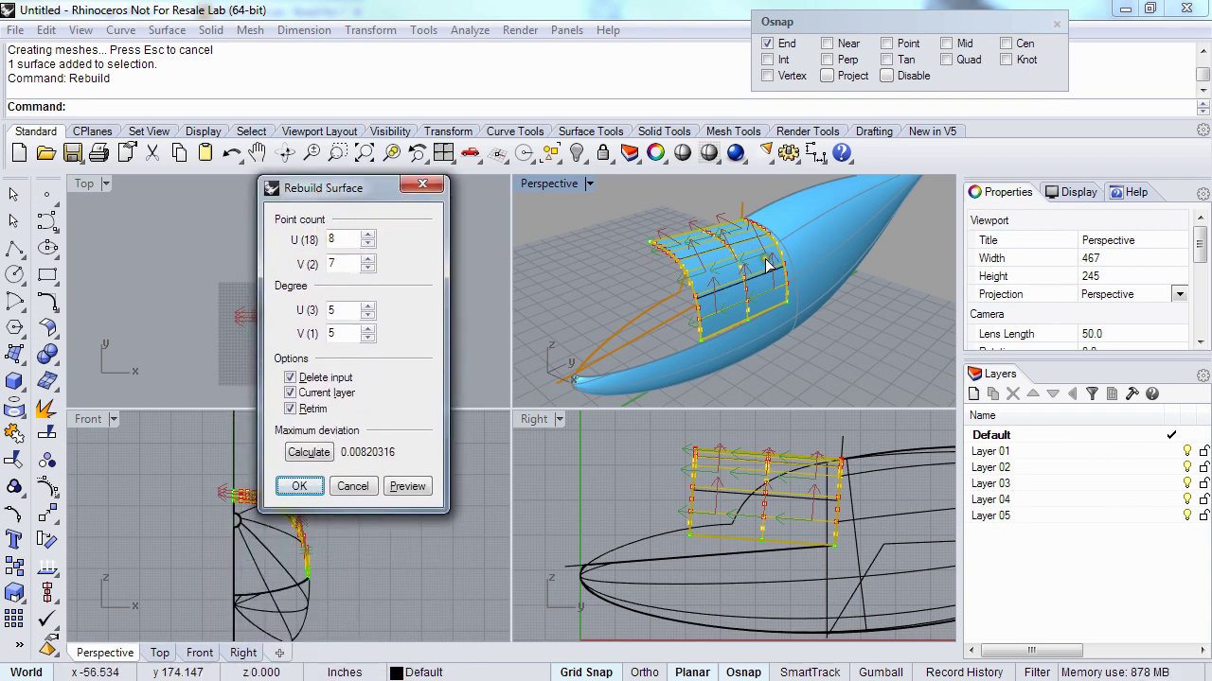
right_drag(731, 248, 782, 321)
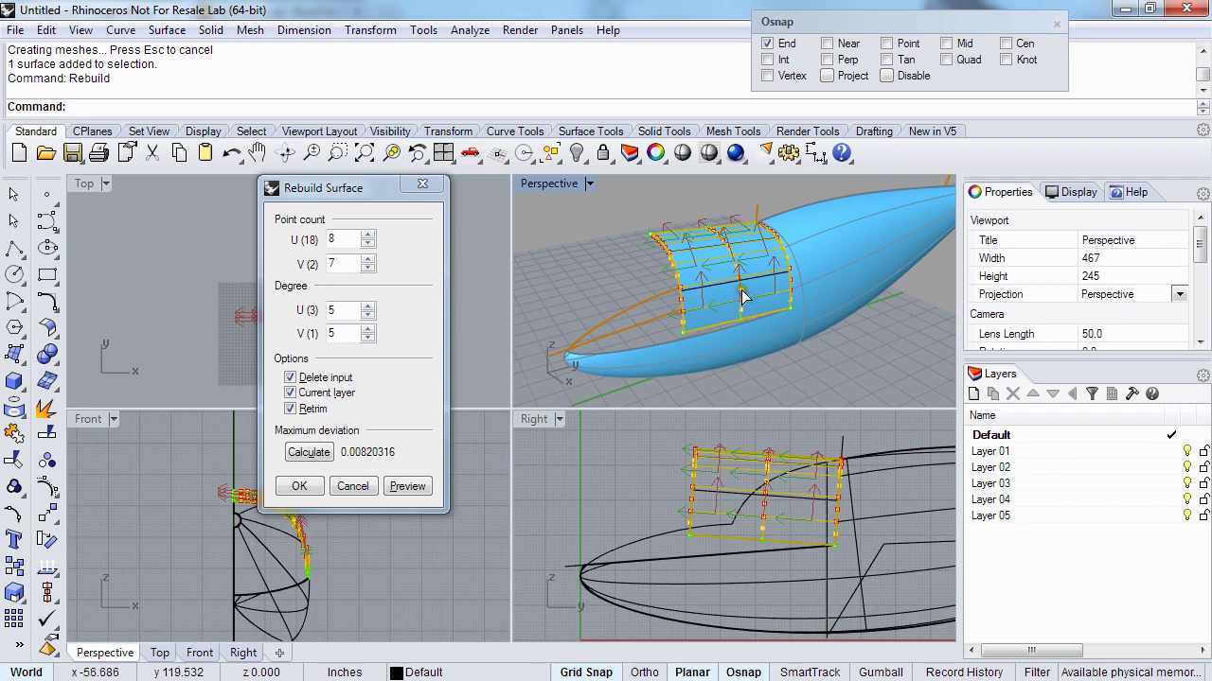
double_click(344, 240)
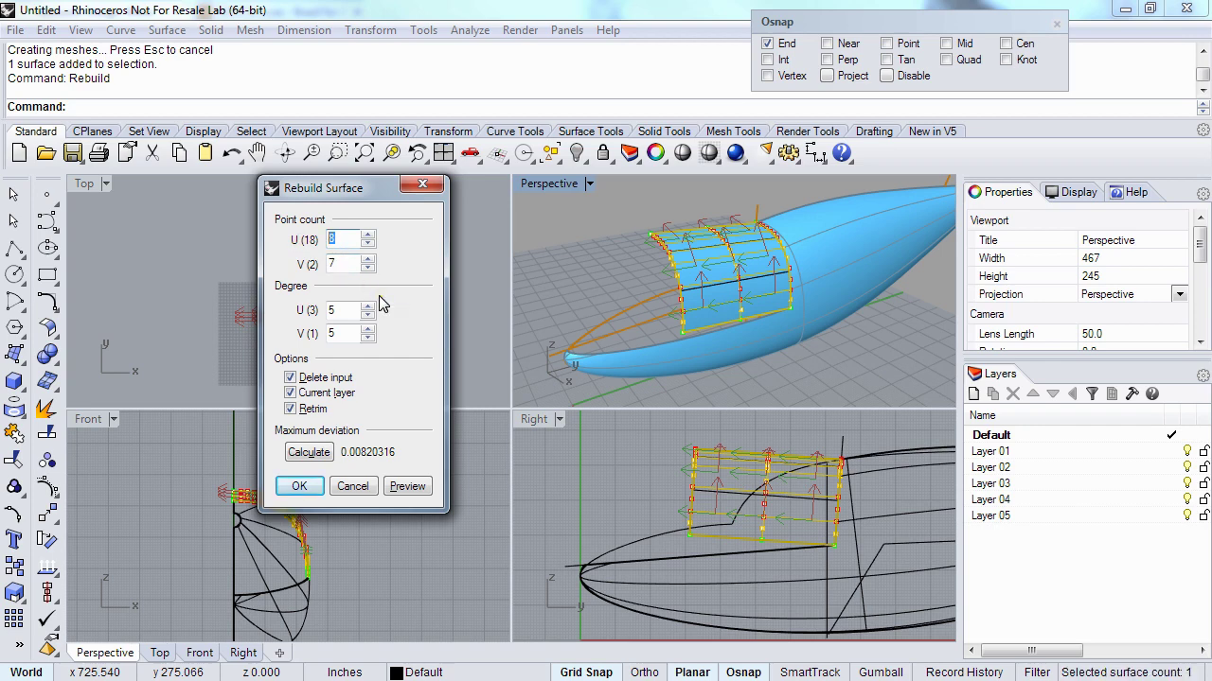
text(6)
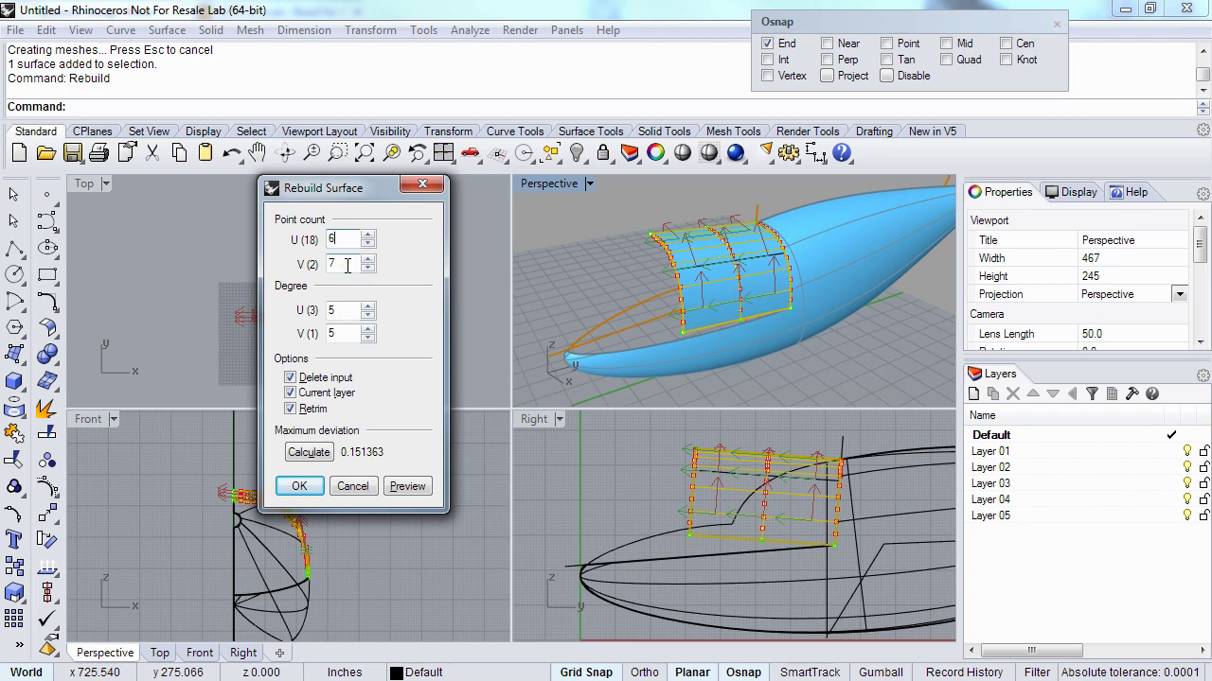
double_click(347, 265)
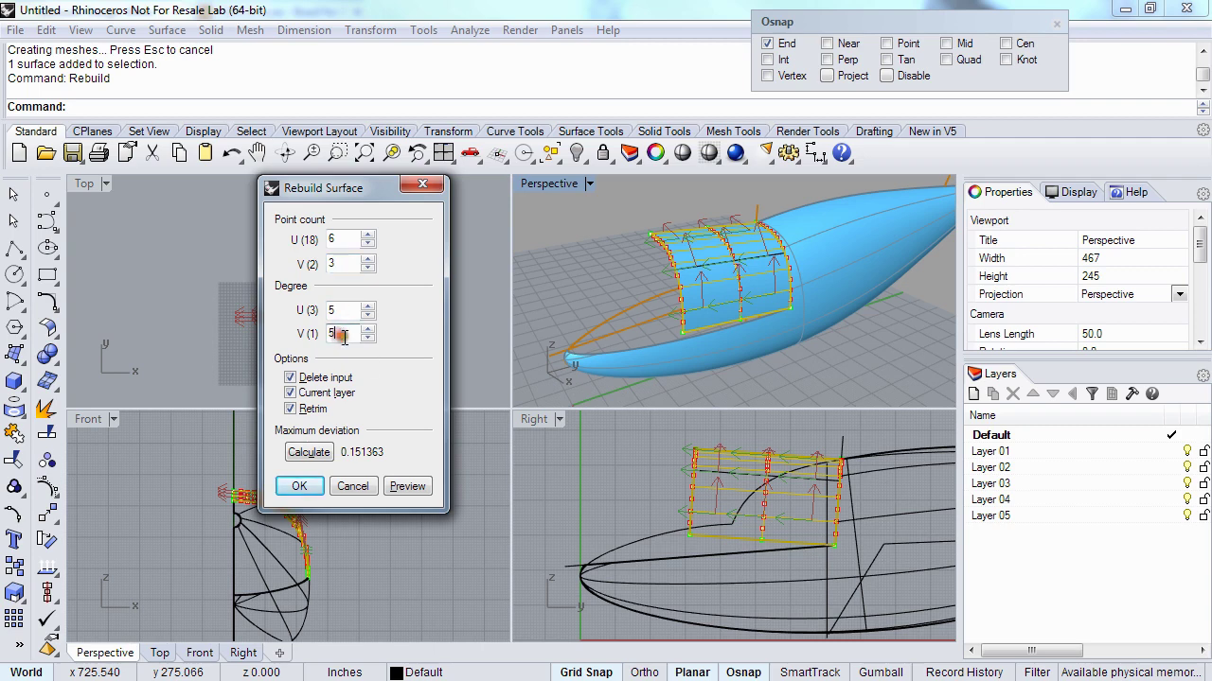
double_click(348, 336)
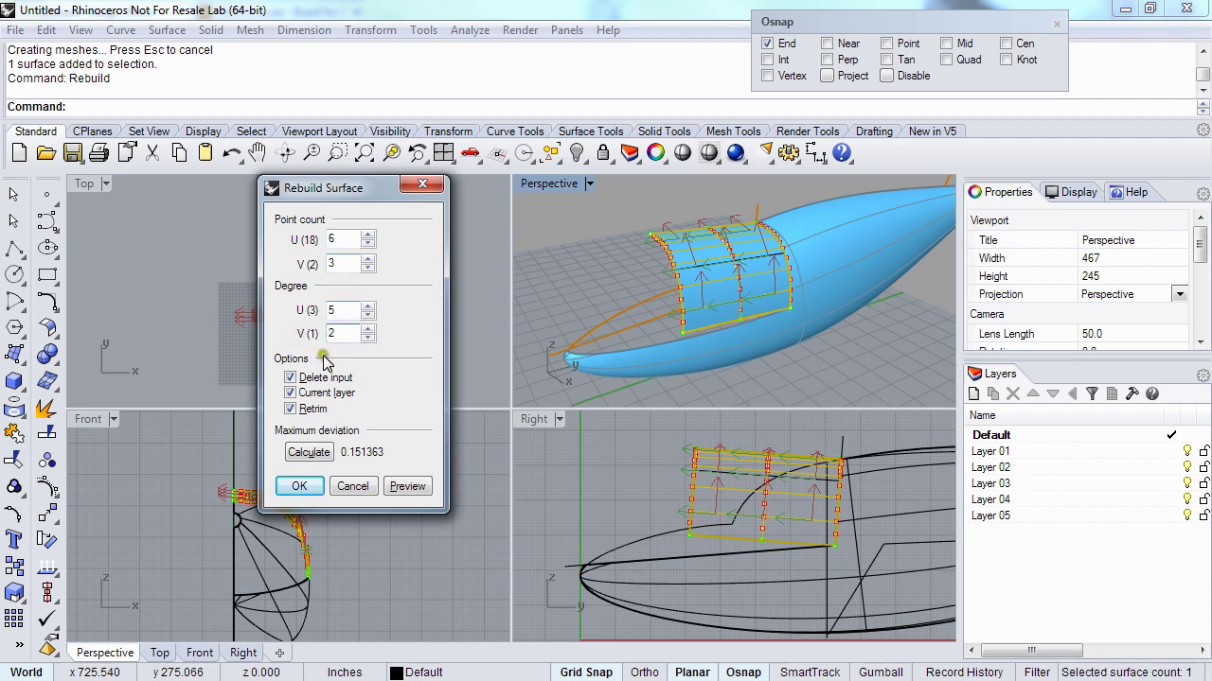
click(297, 486)
right_drag(716, 268, 681, 275)
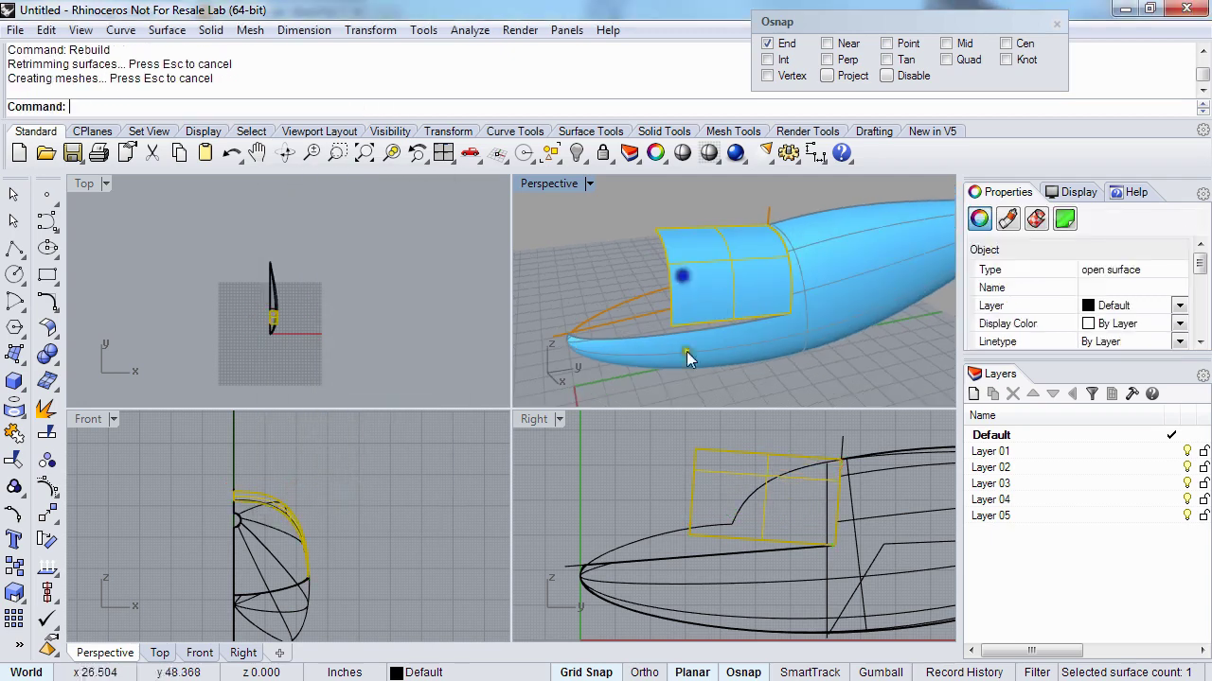
- Show the rebuilt surface's control points and nudge its middle column of points down 4 units in the Right view
right_drag(745, 579, 704, 563)
key(F10)
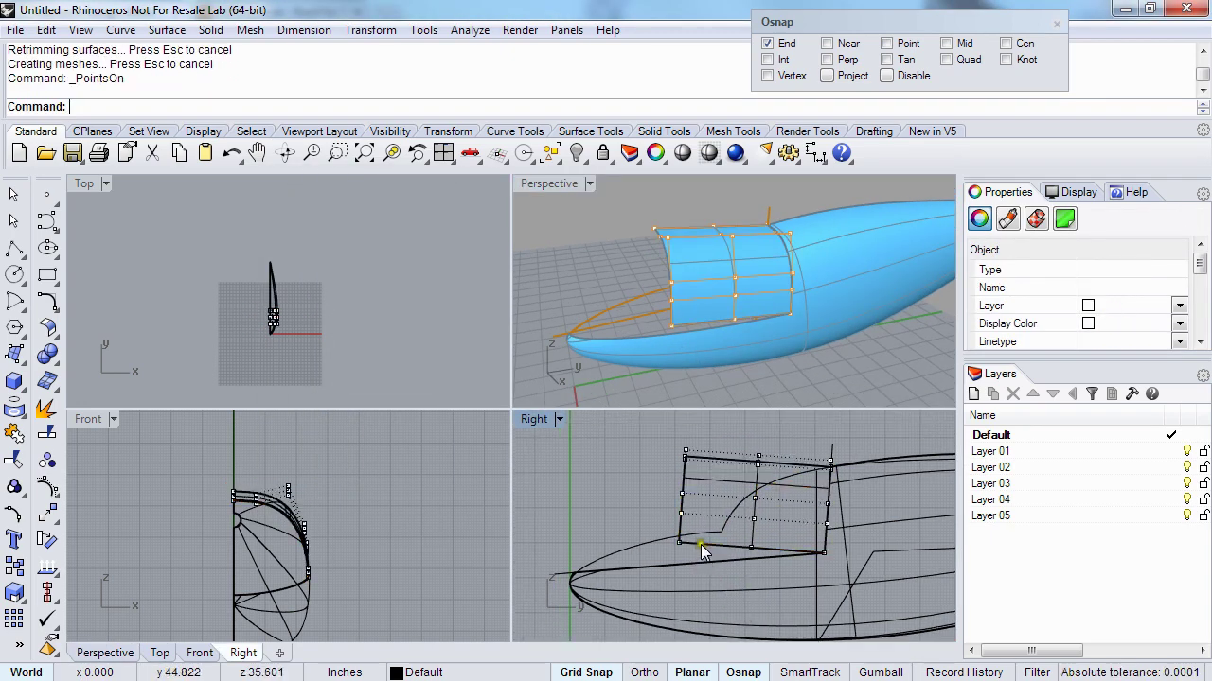
drag(727, 426, 783, 570)
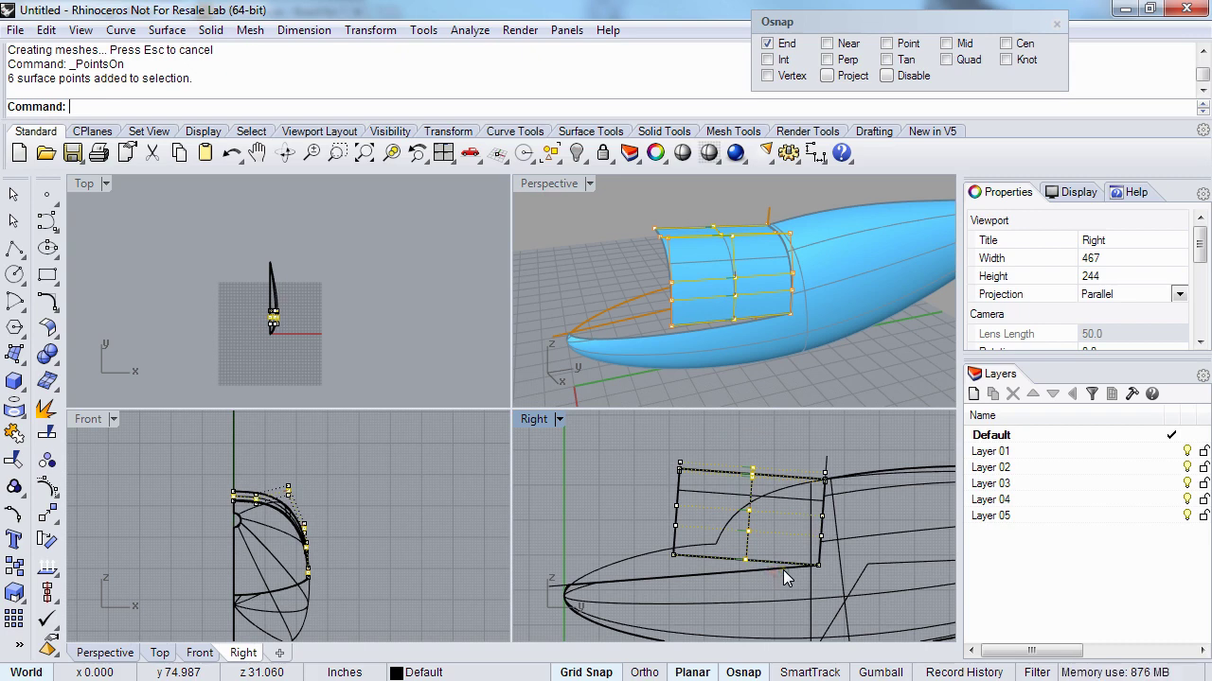
key(alt+Up)
key(alt+Up)
key(alt+Up)
key(alt+Up)
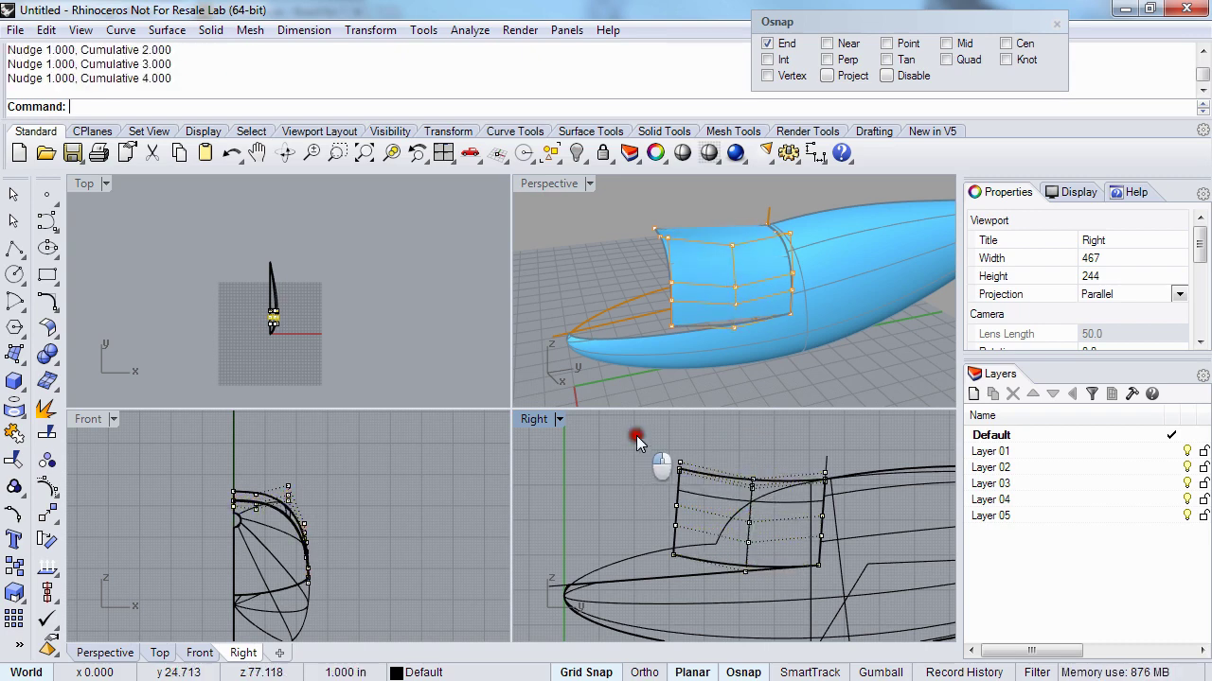
- Select the surface's front column of points and nudge it well down and slightly toward the tail, curving the surface along the canopy profile
drag(635, 442, 704, 578)
key(alt+Up)
key(alt+Up)
key(alt+Down)
key(alt+Down)
key(alt+Down)
key(alt+Down)
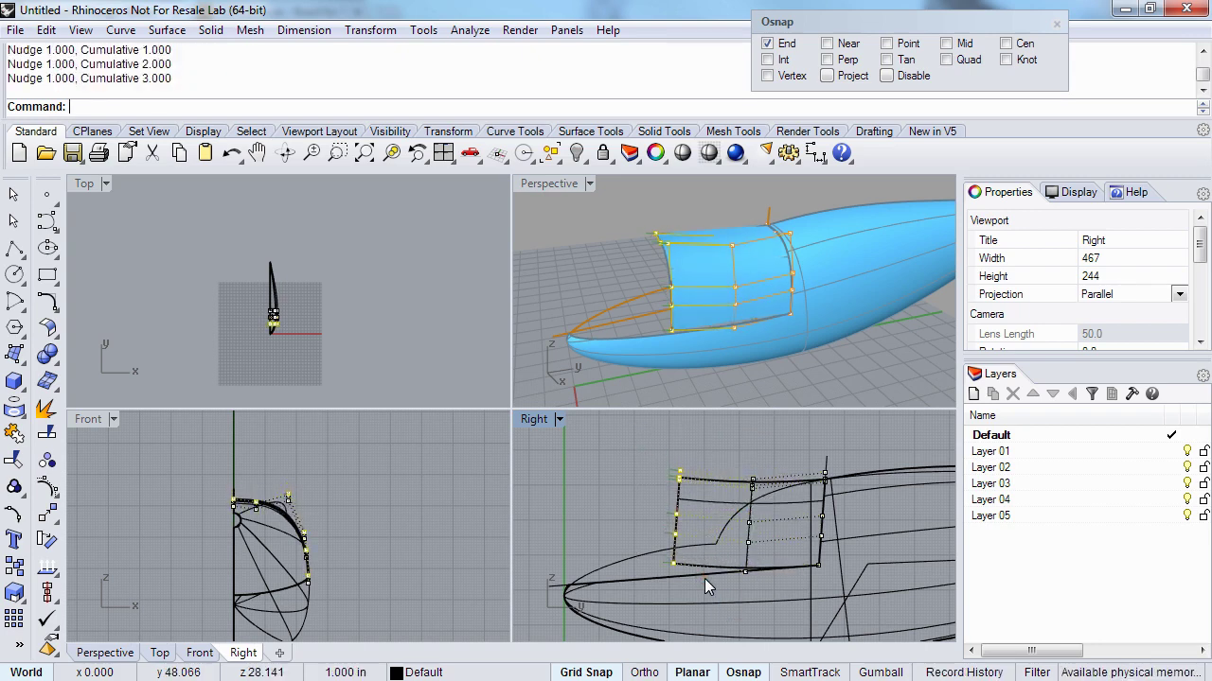
key(alt+Down)
key(alt+Down)
key(alt+Down)
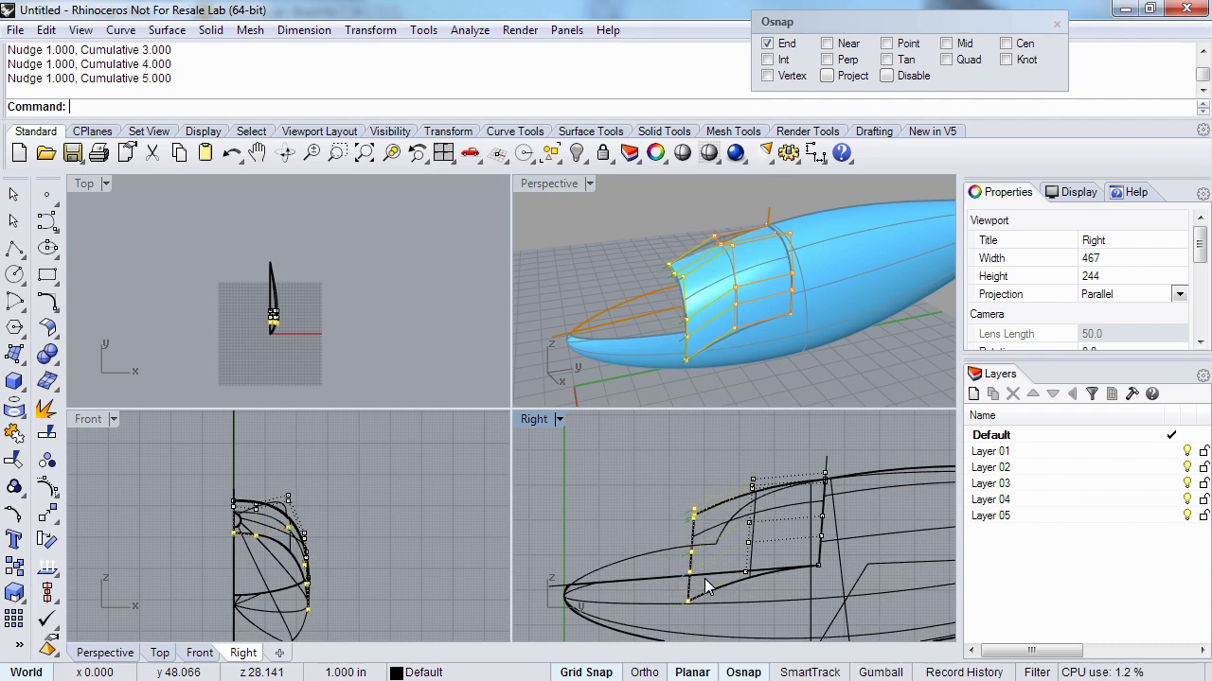
key(alt+Down)
key(alt+Down)
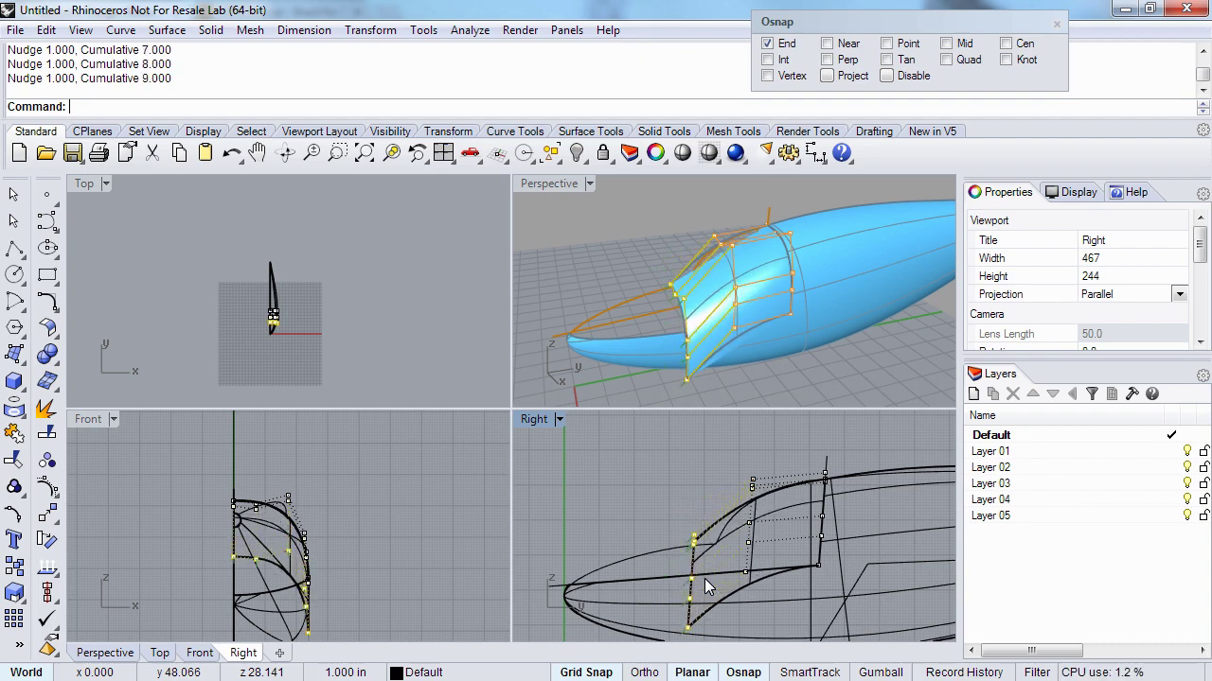
- Nudge the front column of points 6 units toward the tail and check the canopy surface's shape in the Perspective view
right_drag(706, 587, 660, 501)
key(alt+Right)
key(alt+Right)
key(alt+Right)
key(alt+Right)
key(alt+Right)
key(alt+Right)
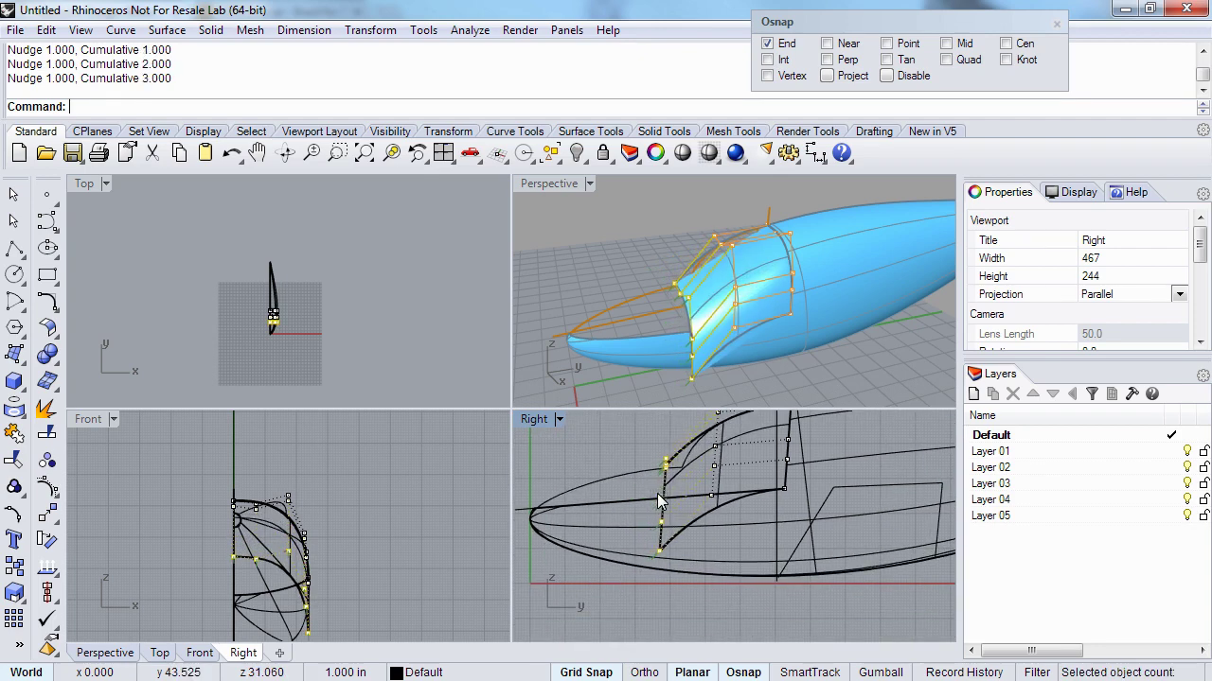
right_drag(661, 378, 708, 322)
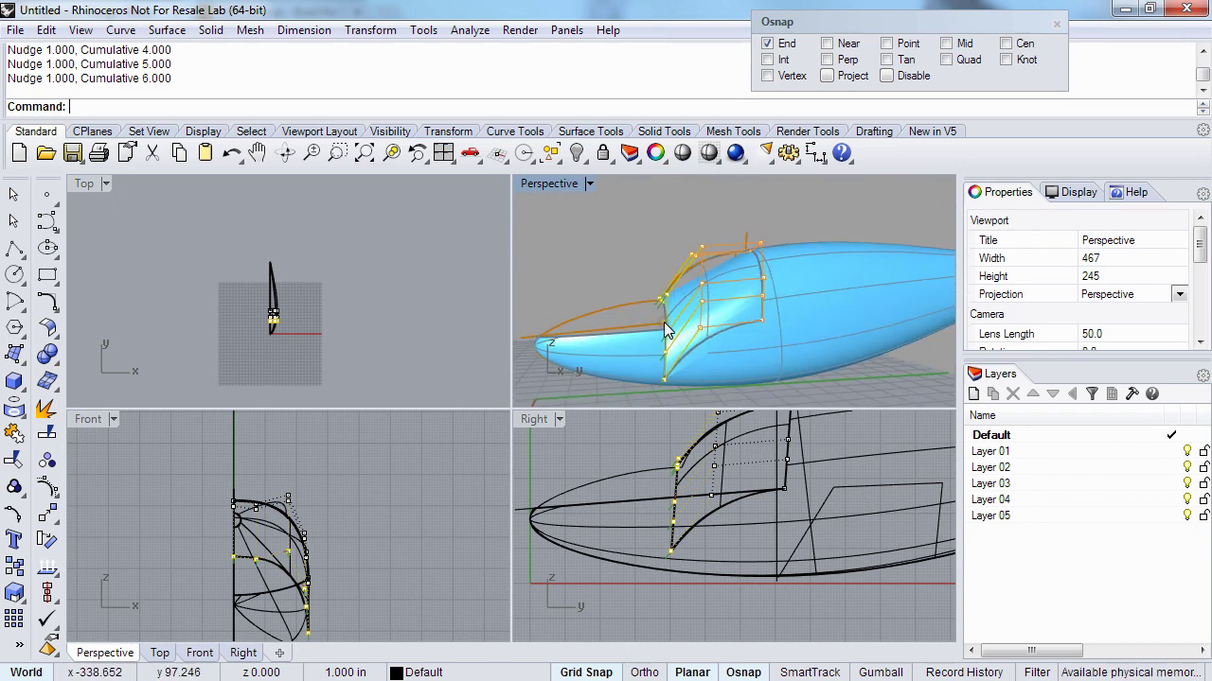
right_drag(632, 284, 680, 303)
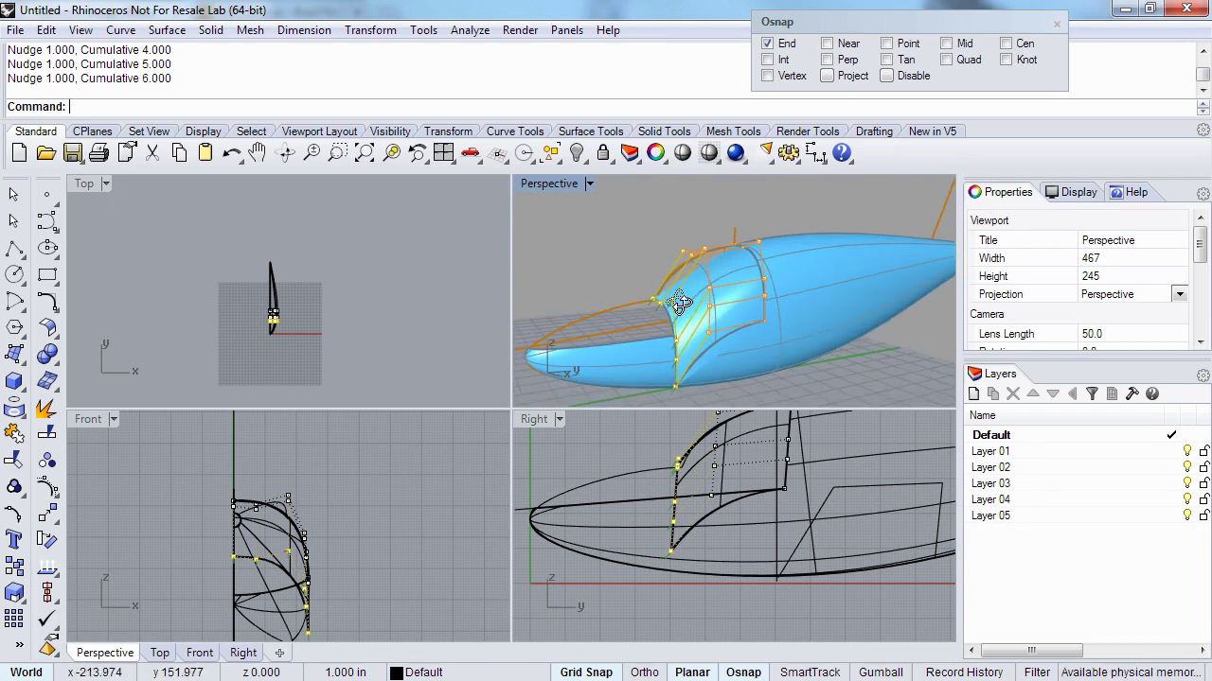
- Refresh the shading of the Perspective view and clear the point selection
click(549, 186)
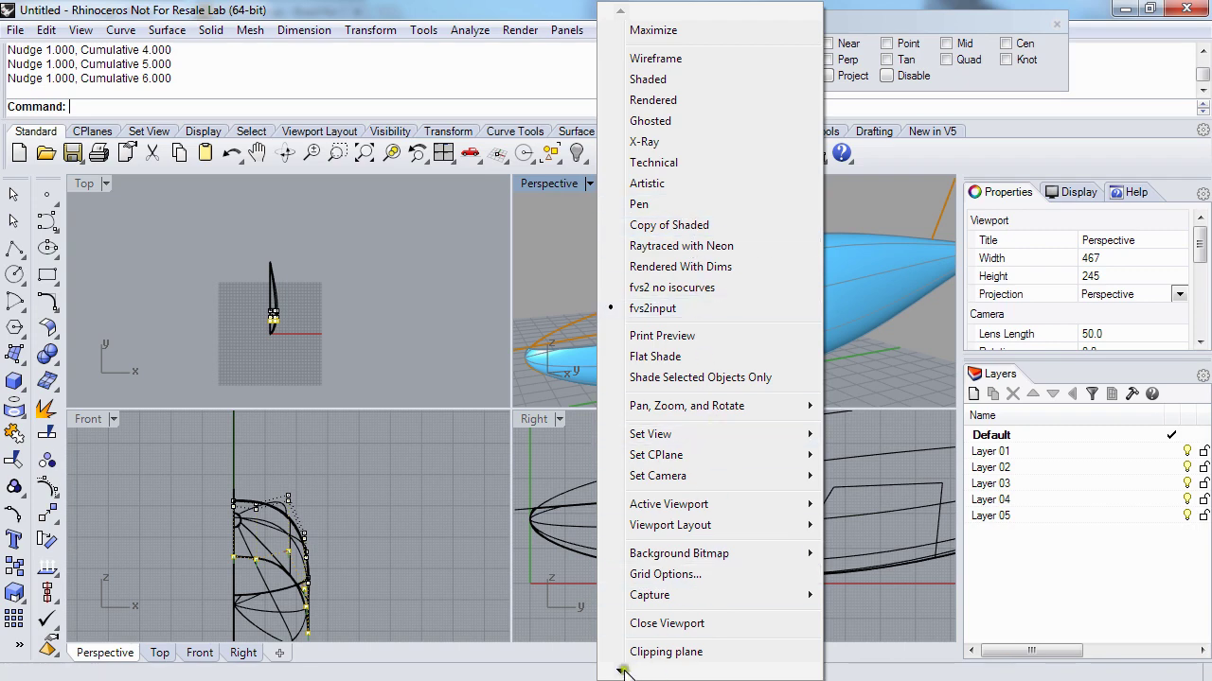
mouse_move(620, 672)
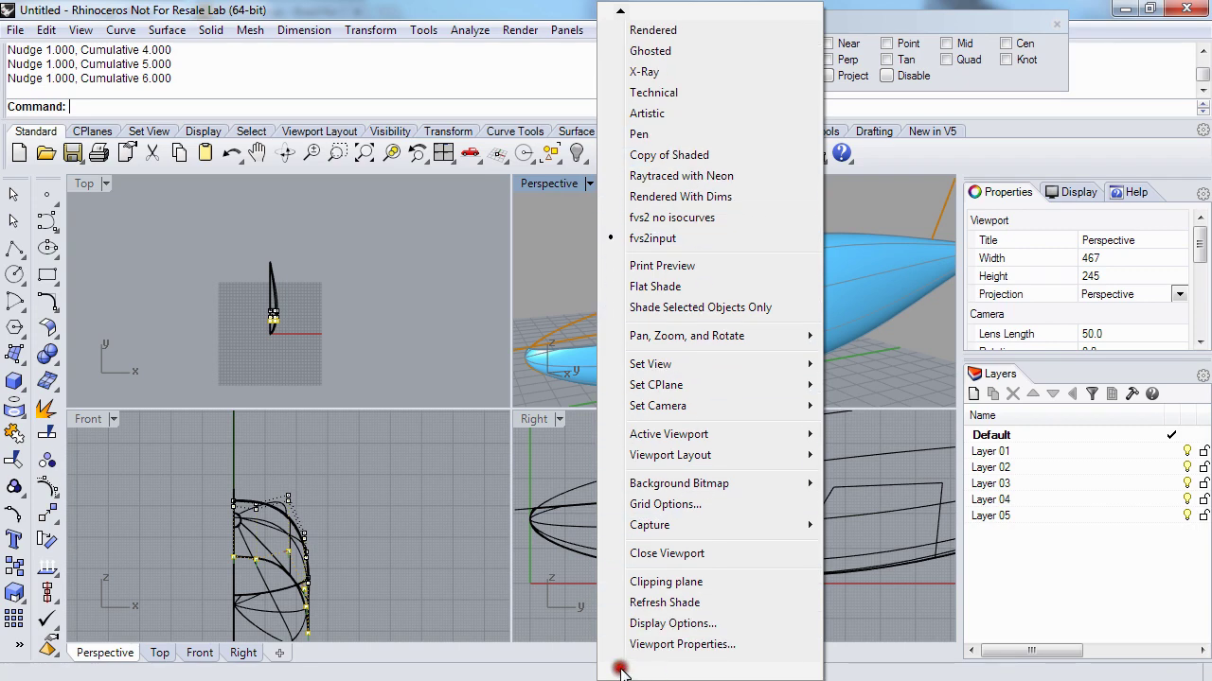
click(662, 602)
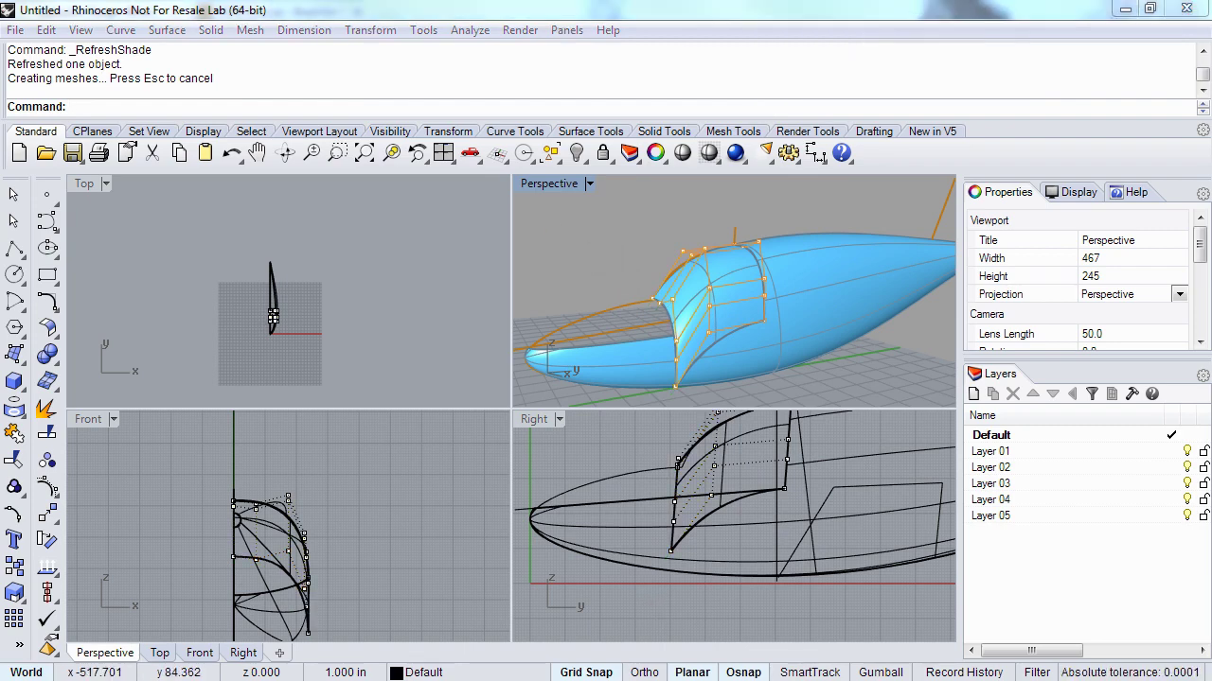
click(611, 267)
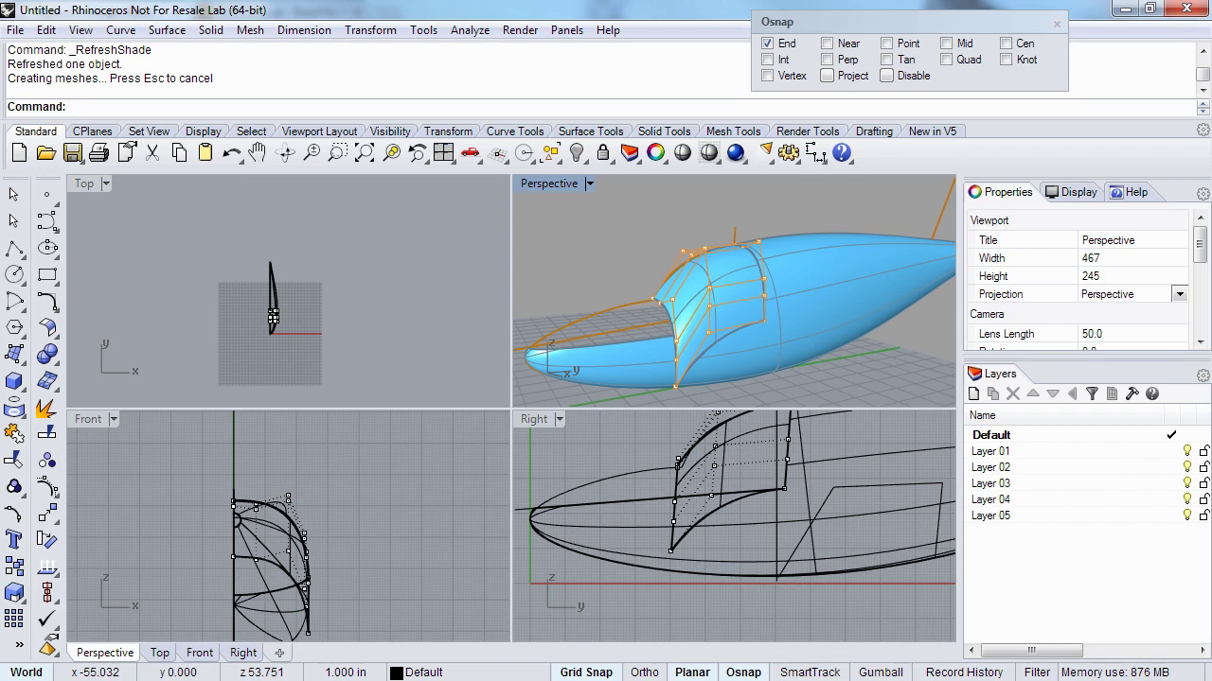
right_drag(523, 317, 725, 343)
- Set the Top view to the fvs2input display mode, framed closely on the canopy surface
click(324, 298)
scroll(249, 325, up, 6)
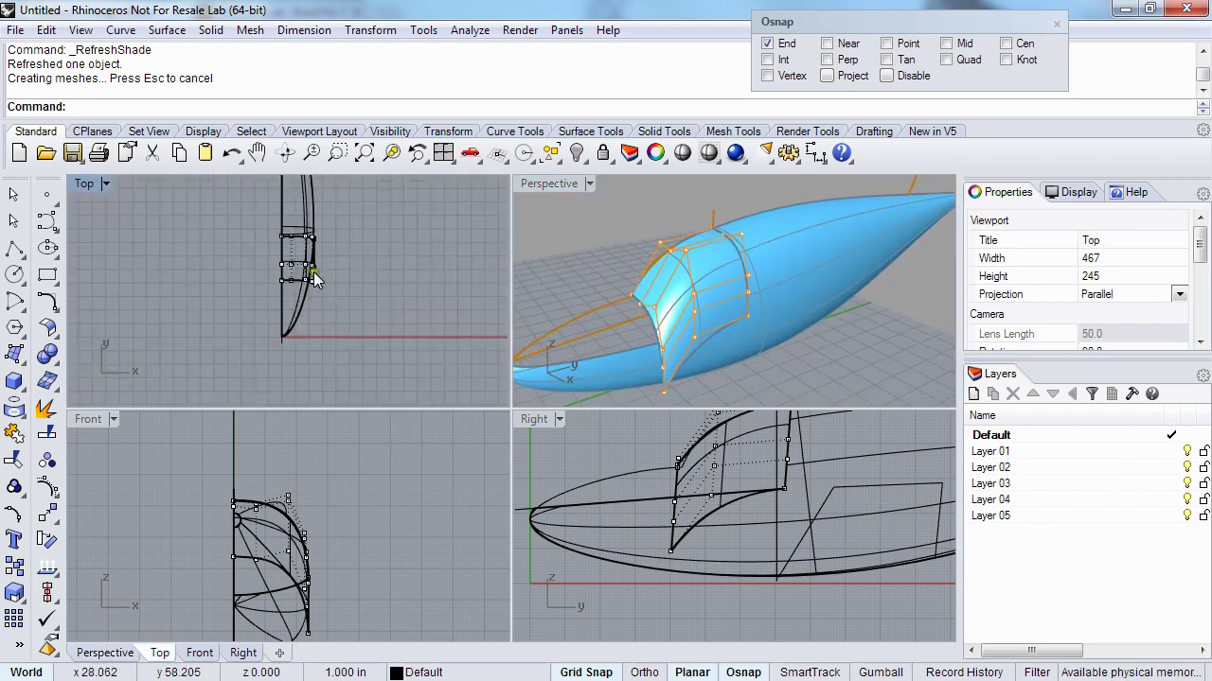
scroll(314, 271, up, 6)
key(ctrl+alt+s)
scroll(303, 283, up, 4)
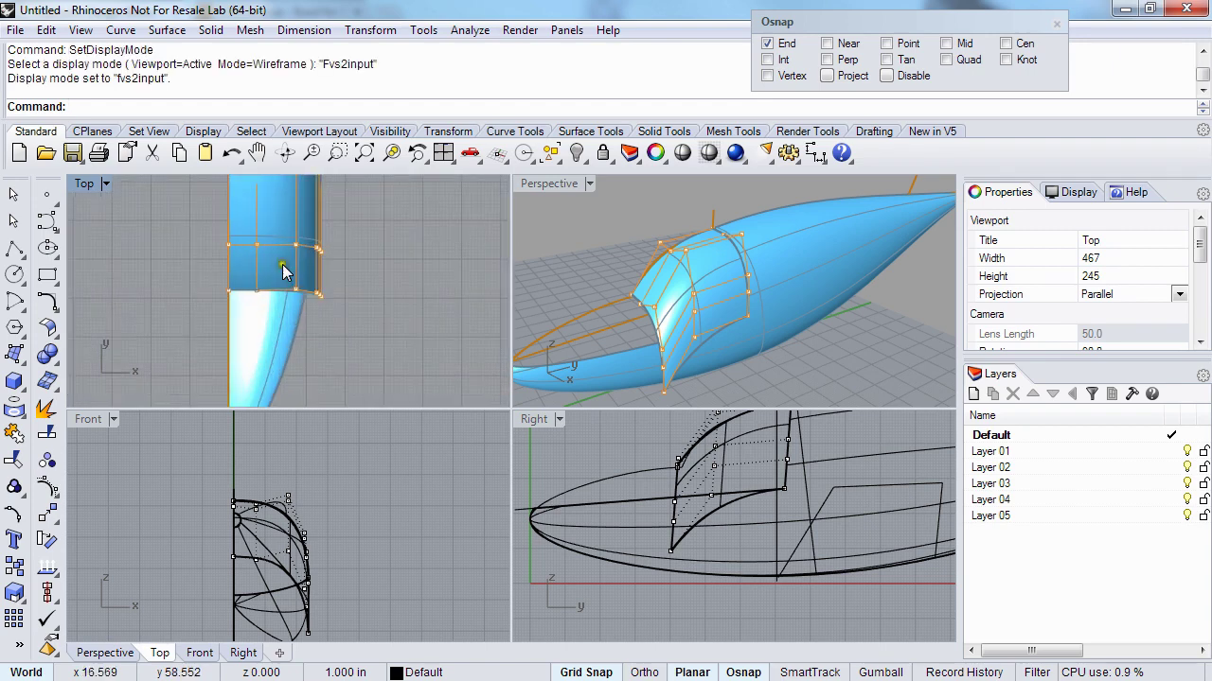
right_drag(284, 271, 235, 272)
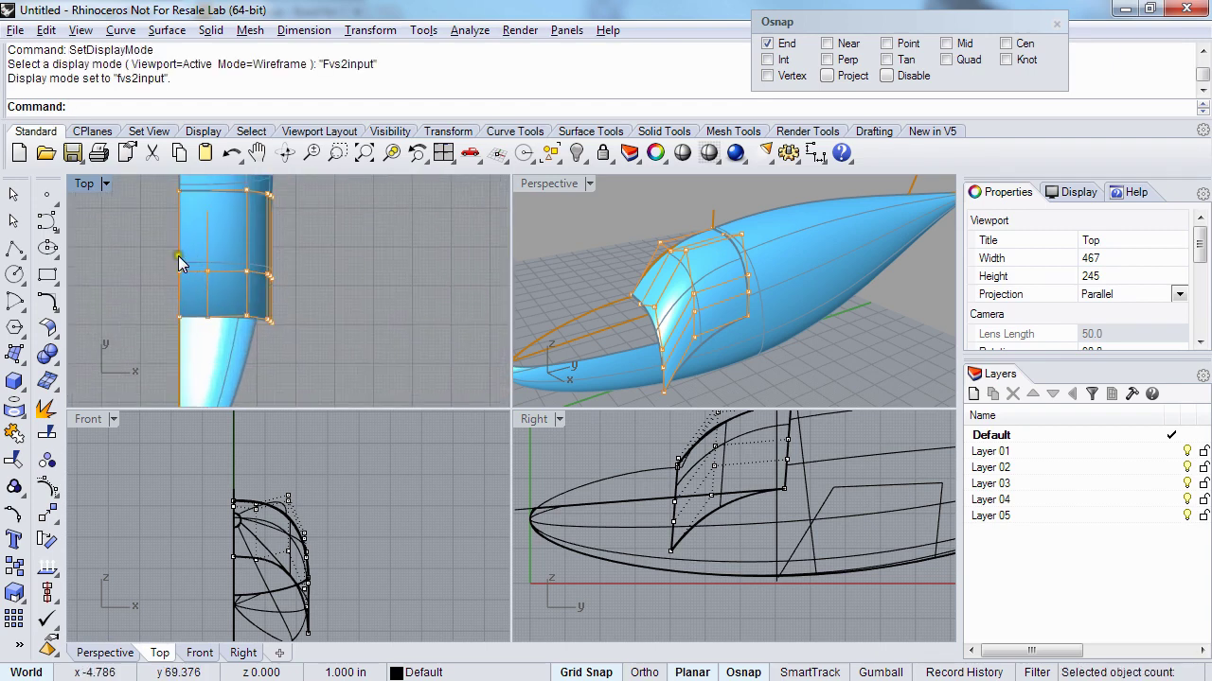
- Select the middle and front columns' points except those on the centerline, and nudge them 3 units toward the centerline
drag(187, 268, 334, 368)
key(alt+Left)
key(alt+Left)
key(alt+Left)
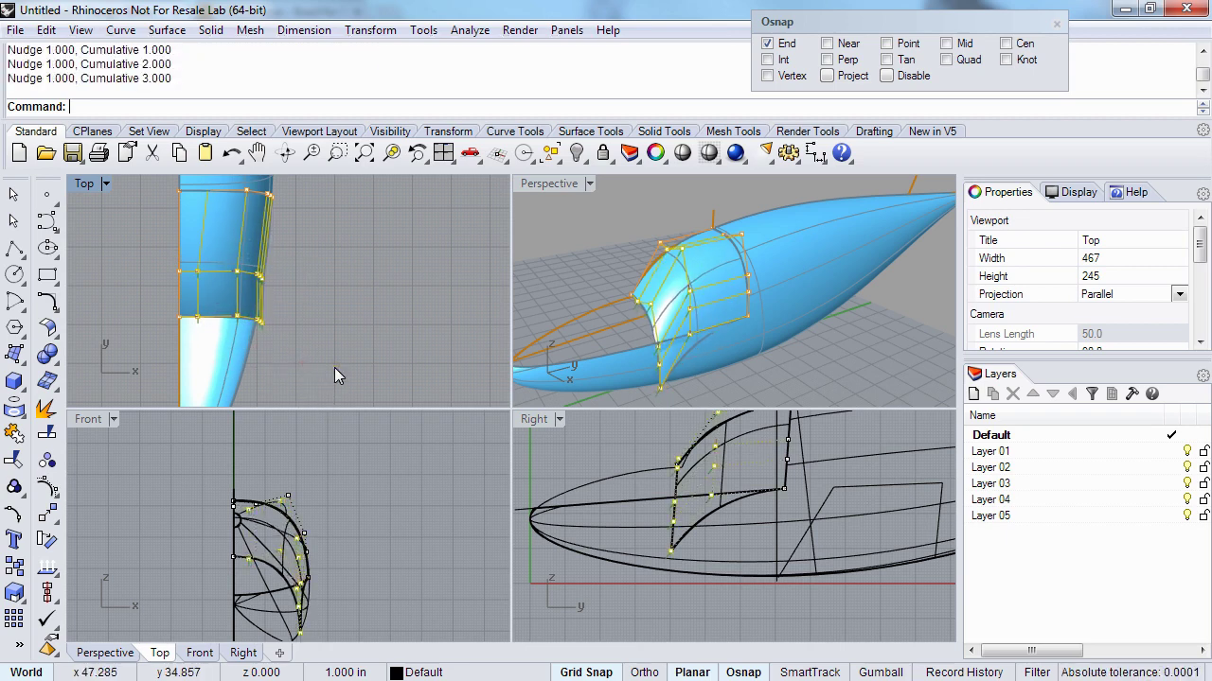
right_drag(560, 375, 689, 269)
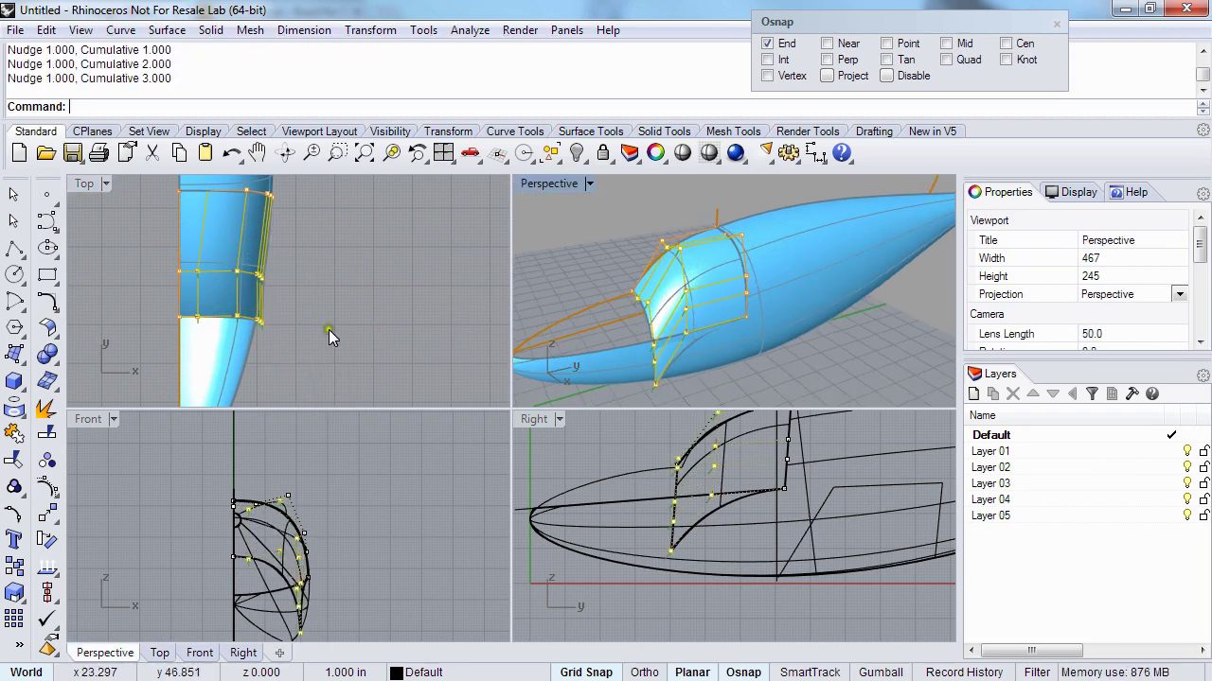
- In the Top view, select only the front column's four outer points and nudge them 7 units toward the centerline
scroll(211, 305, up, 3)
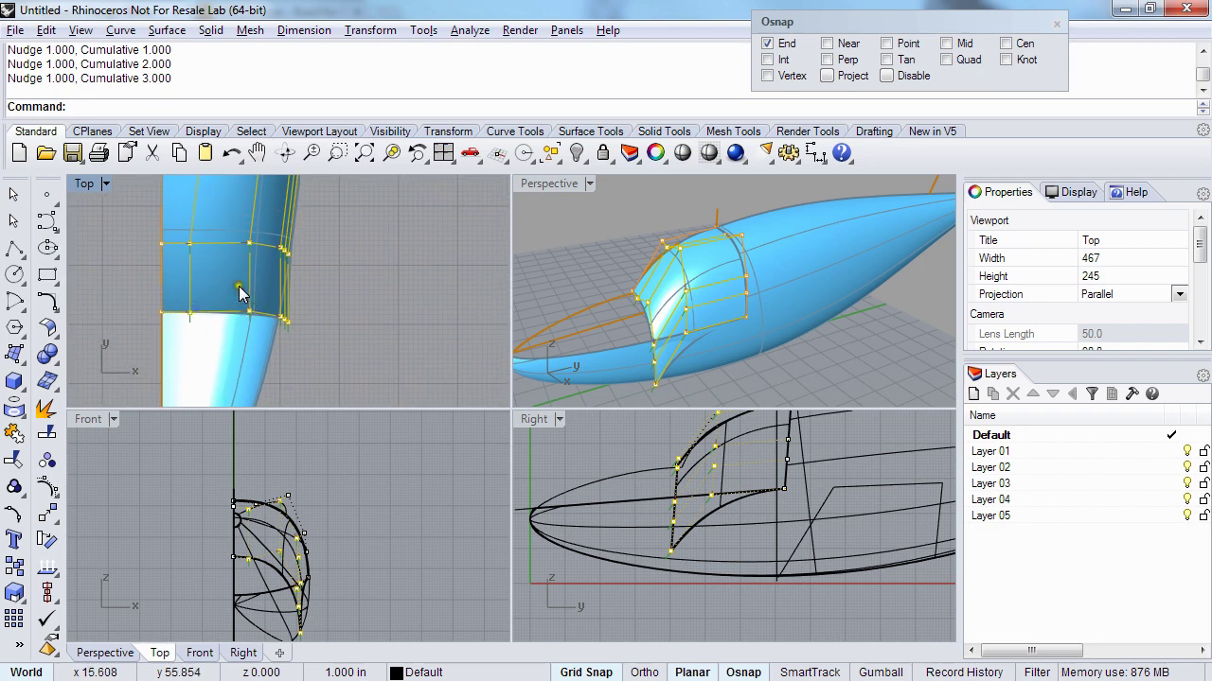
shift+drag(240, 293, 322, 347)
key(alt+Left)
key(alt+Left)
key(alt+Left)
key(alt+Left)
key(alt+Left)
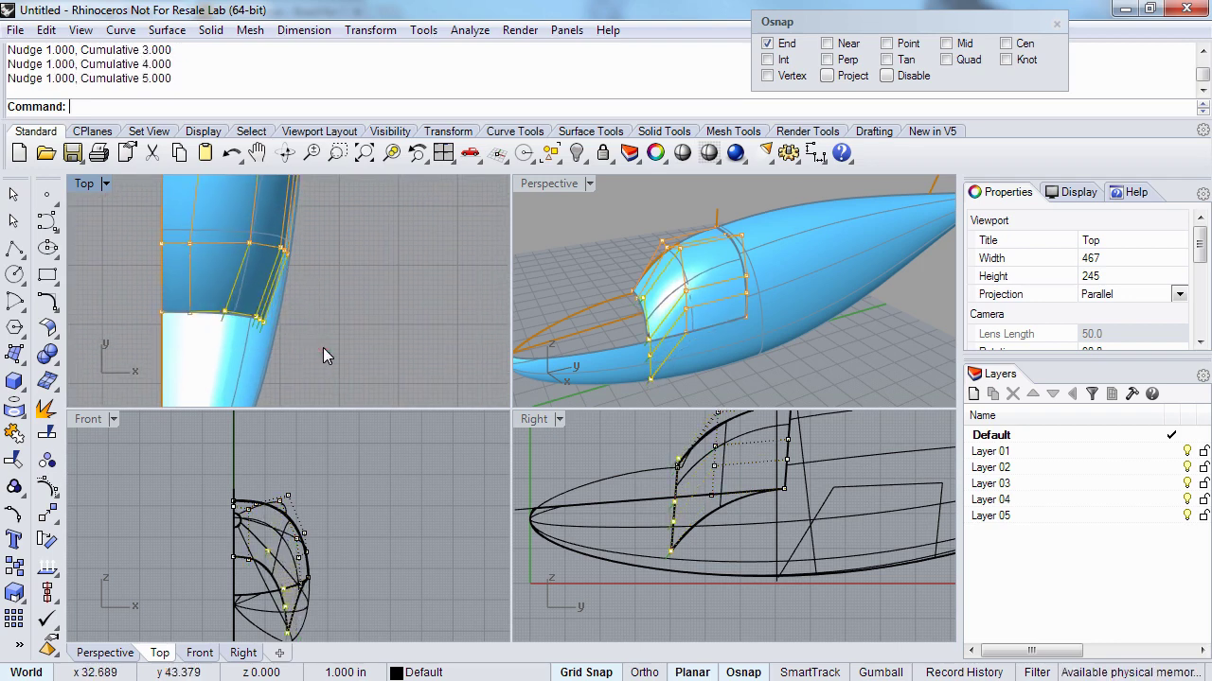
- Set the Front view to the fvs2input display mode and nudge the four selected points down 4 units and inward 2 units
right_drag(197, 599, 227, 514)
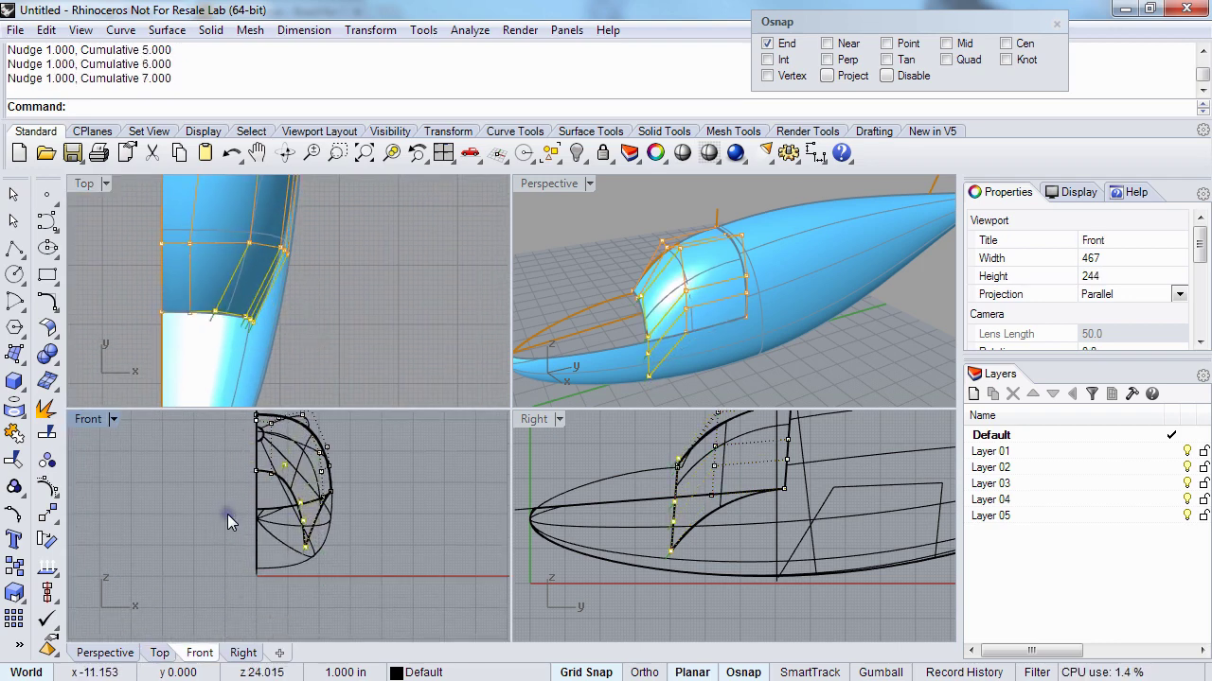
key(ctrl+alt+s)
scroll(274, 483, up, 3)
key(alt+Down)
key(alt+Down)
key(alt+Down)
key(alt+Down)
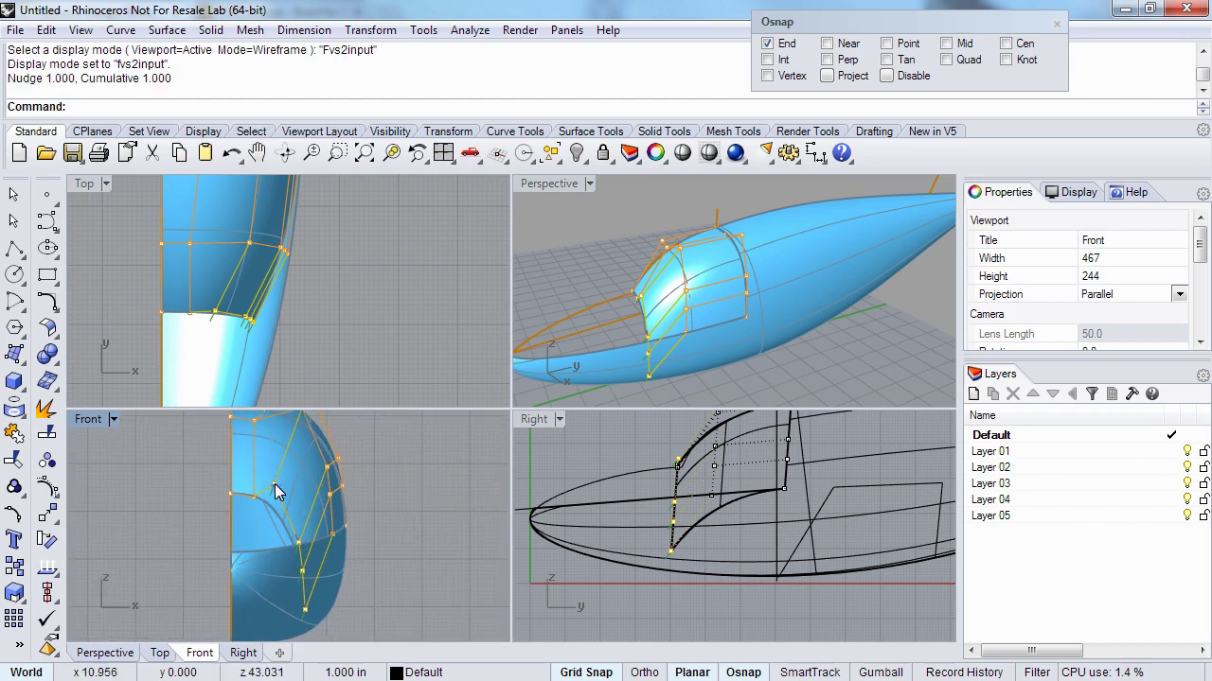
key(alt+Left)
key(alt+Left)
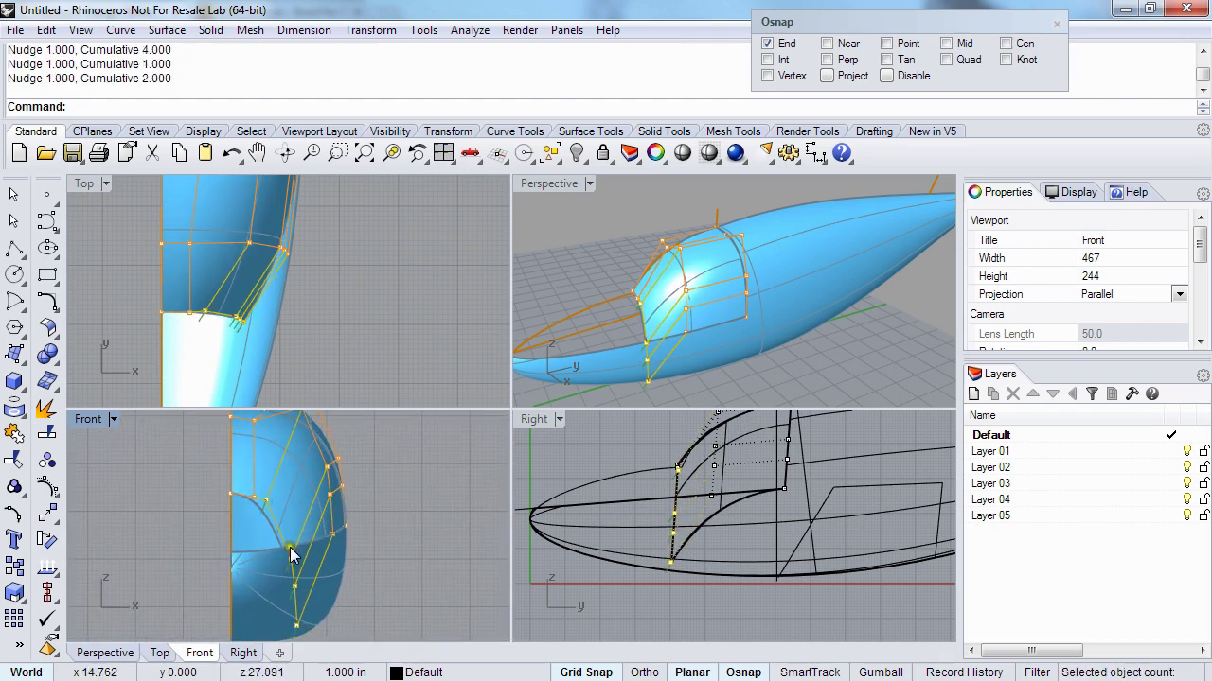
- Select only the canopy front column's three lowest points and nudge them up about 12 units and inward 3 units
right_drag(289, 543, 292, 528)
drag(258, 517, 333, 640)
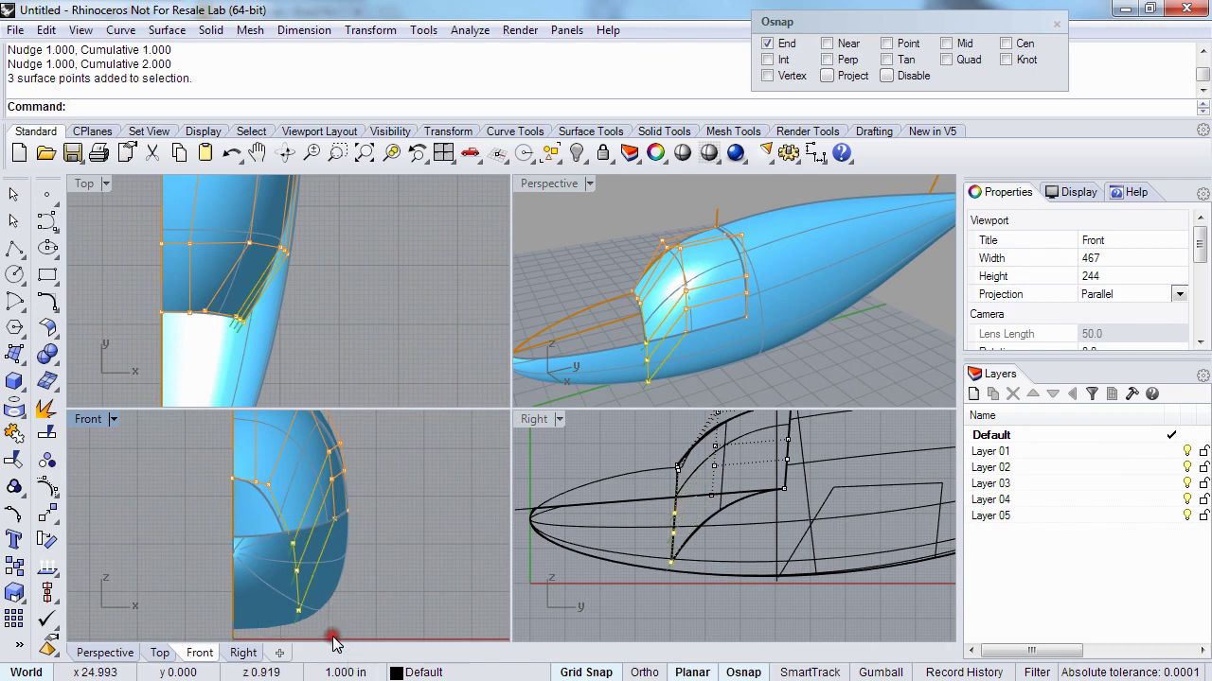
key(alt+Up)
key(alt+Up)
key(alt+Up)
key(alt+Up)
key(alt+Up)
key(alt+Up)
key(alt+Up)
key(alt+Up)
key(alt+Up)
key(alt+Up)
key(alt+Up)
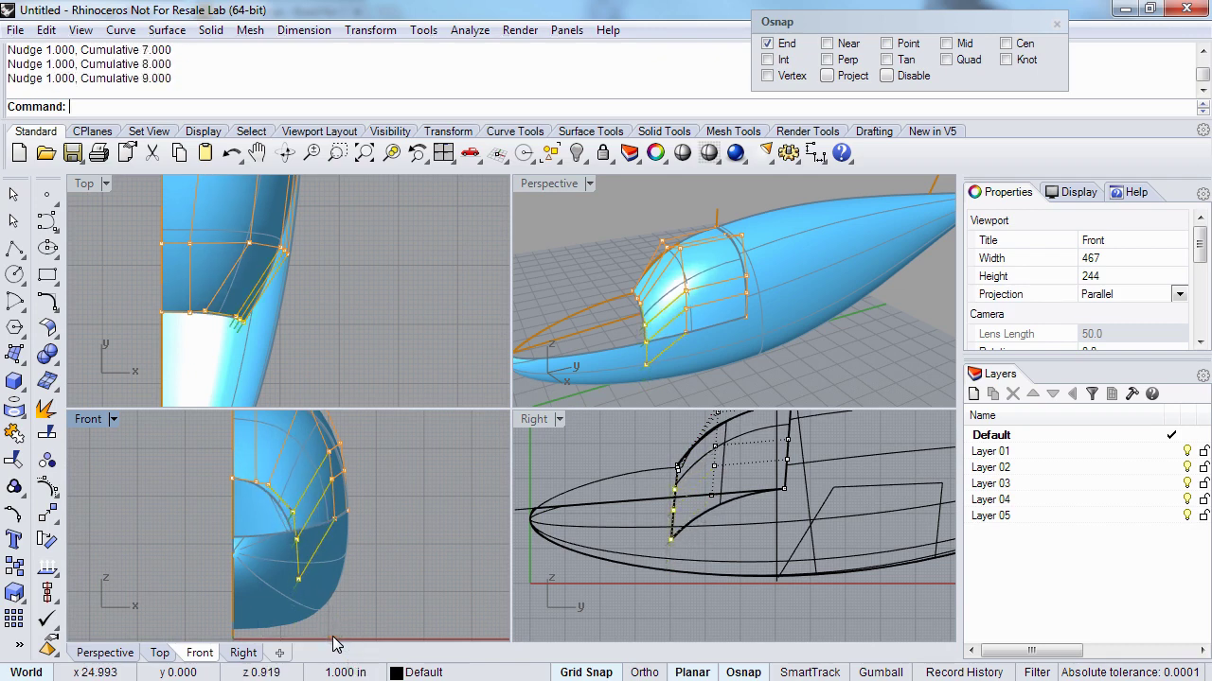
key(alt+Left)
key(alt+Left)
key(alt+Left)
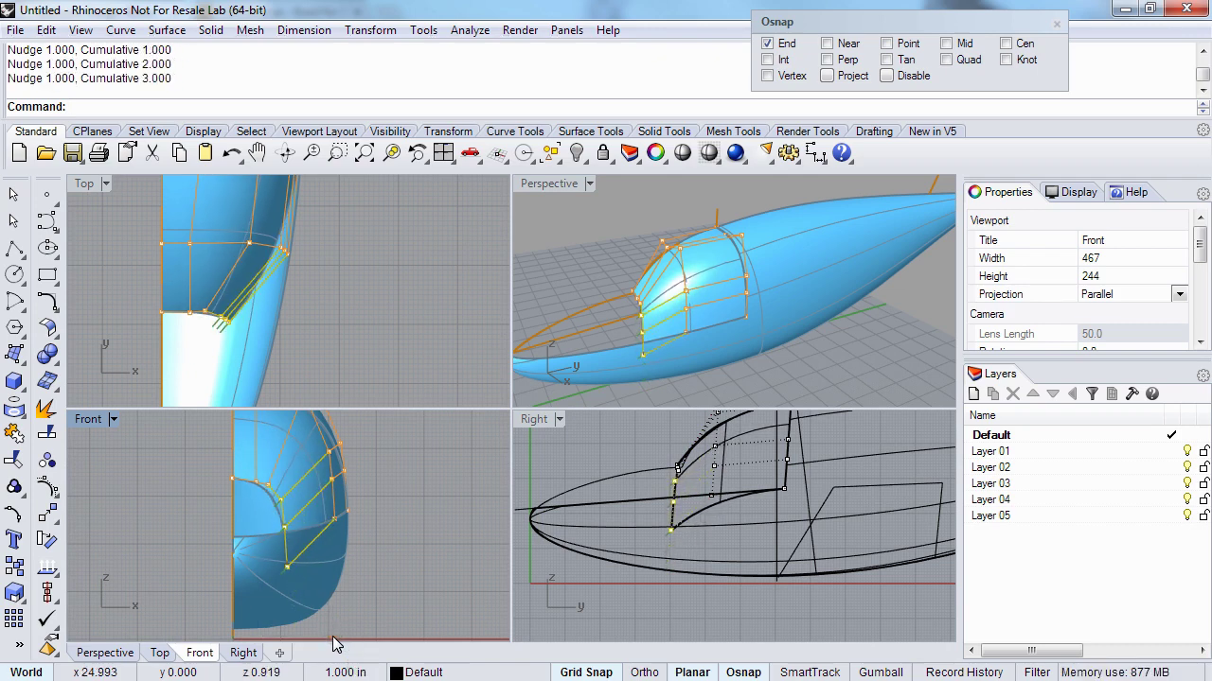
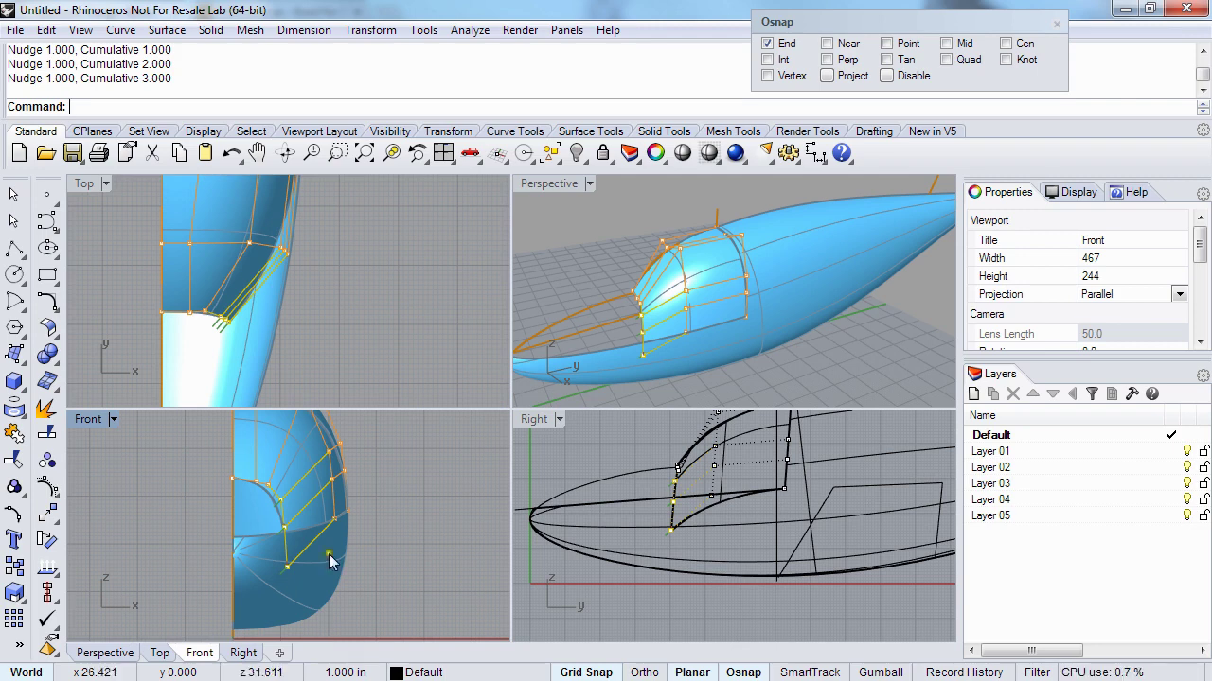
- Nudge the middle column's point next to the centerline 2 units outward, and turn off the canopy's control points
right_drag(518, 337, 605, 325)
right_drag(586, 384, 650, 306)
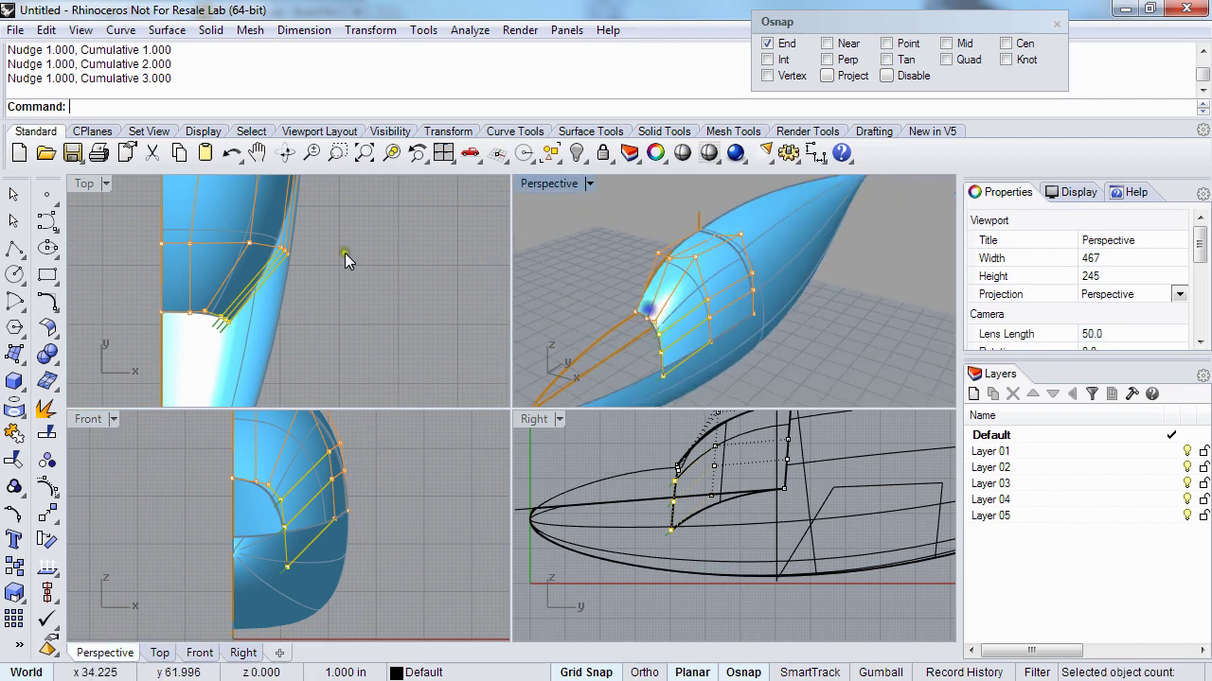
right_drag(279, 277, 368, 326)
click(275, 295)
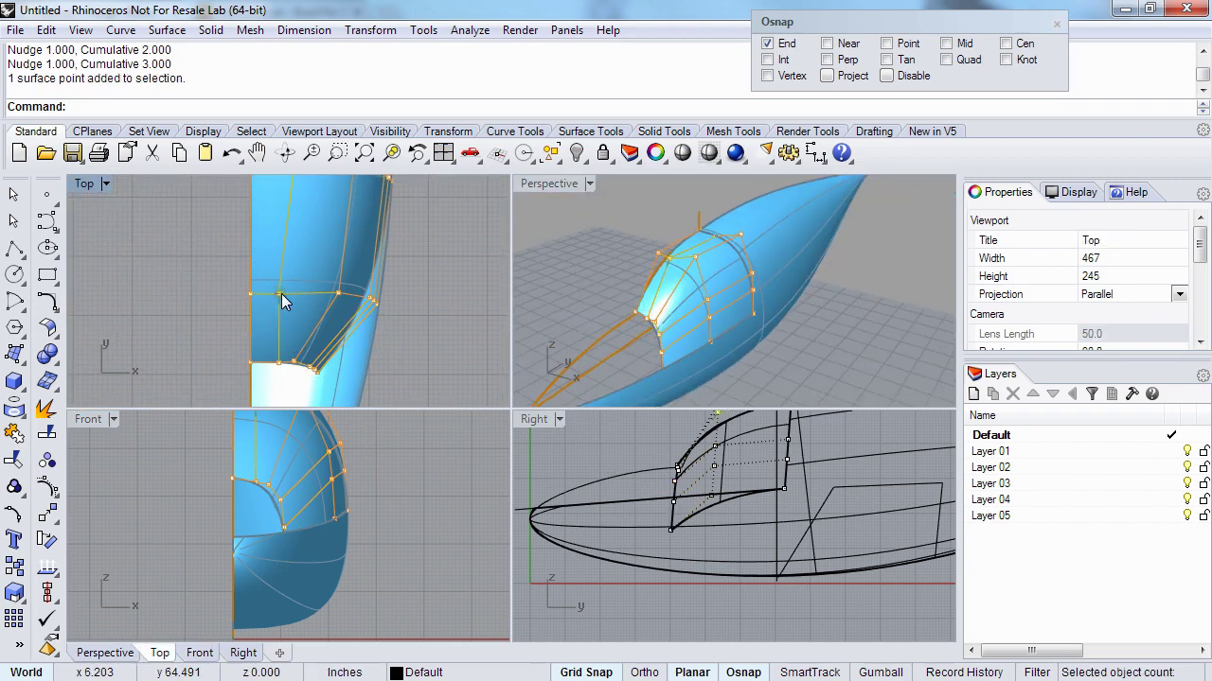
key(alt+Up)
key(alt+Up)
right_drag(567, 260, 655, 249)
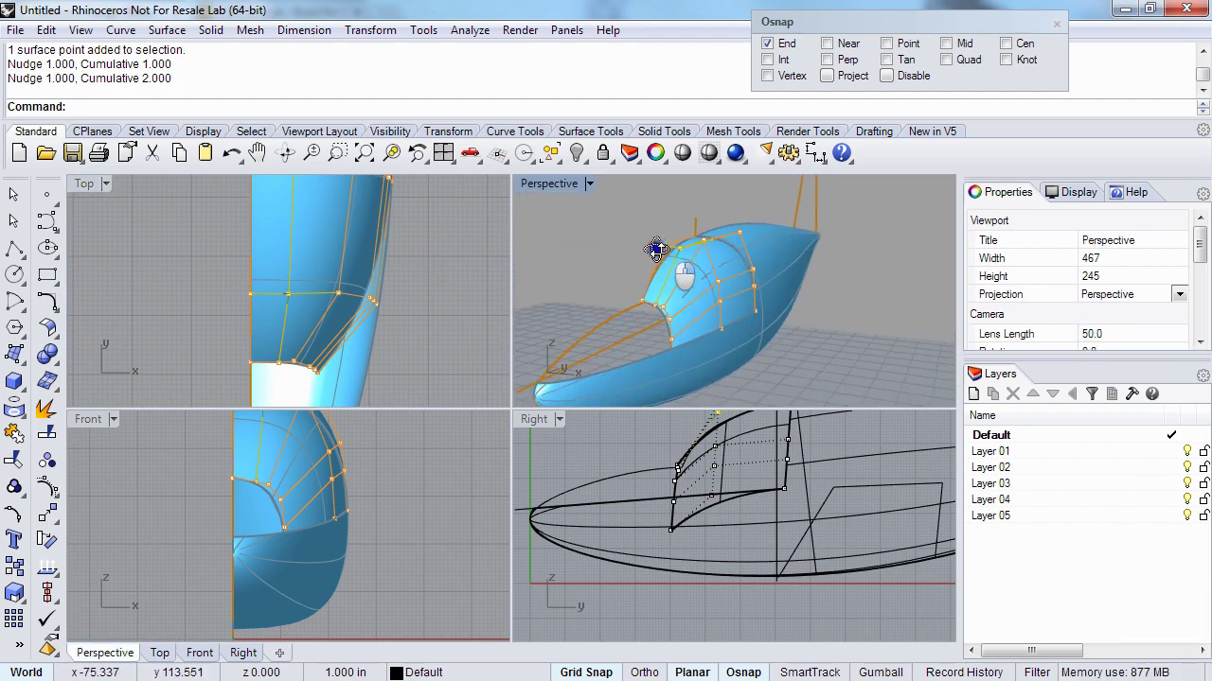
right_drag(643, 515, 657, 516)
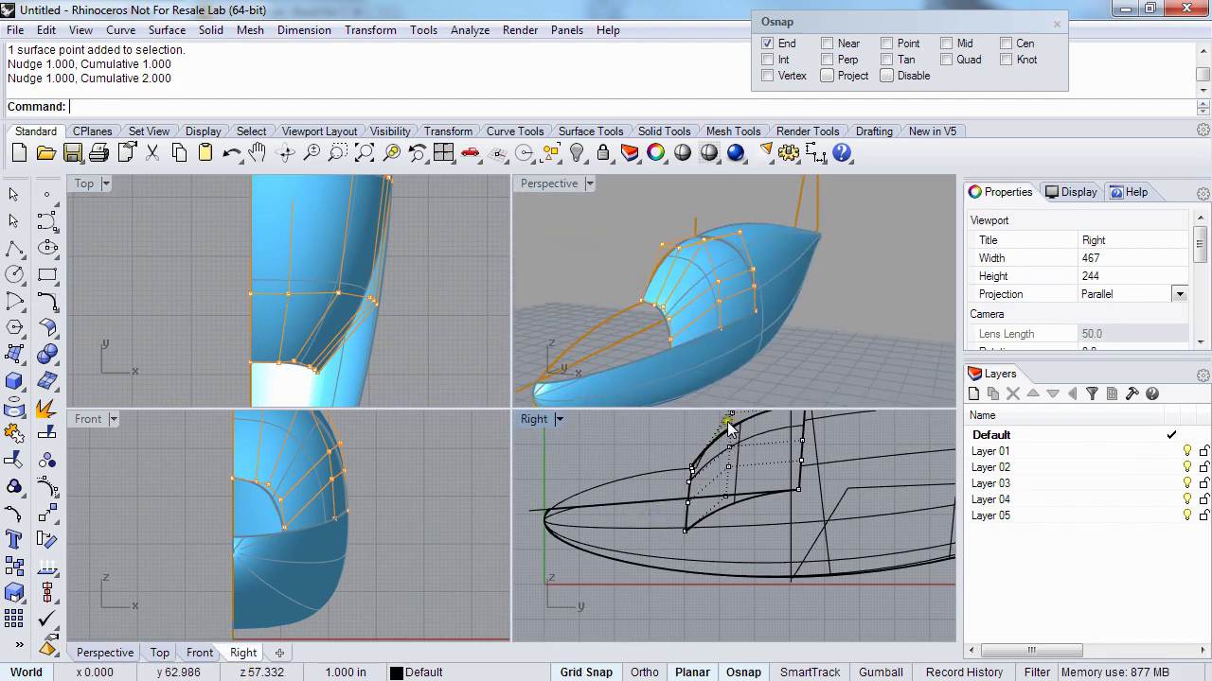
key(Escape)
key(Escape)
right_drag(712, 301, 640, 323)
mouse_move(639, 324)
right_down()
mouse_move(597, 327)
mouse_move(839, 310)
mouse_move(697, 297)
mouse_move(624, 323)
mouse_move(661, 323)
right_up()
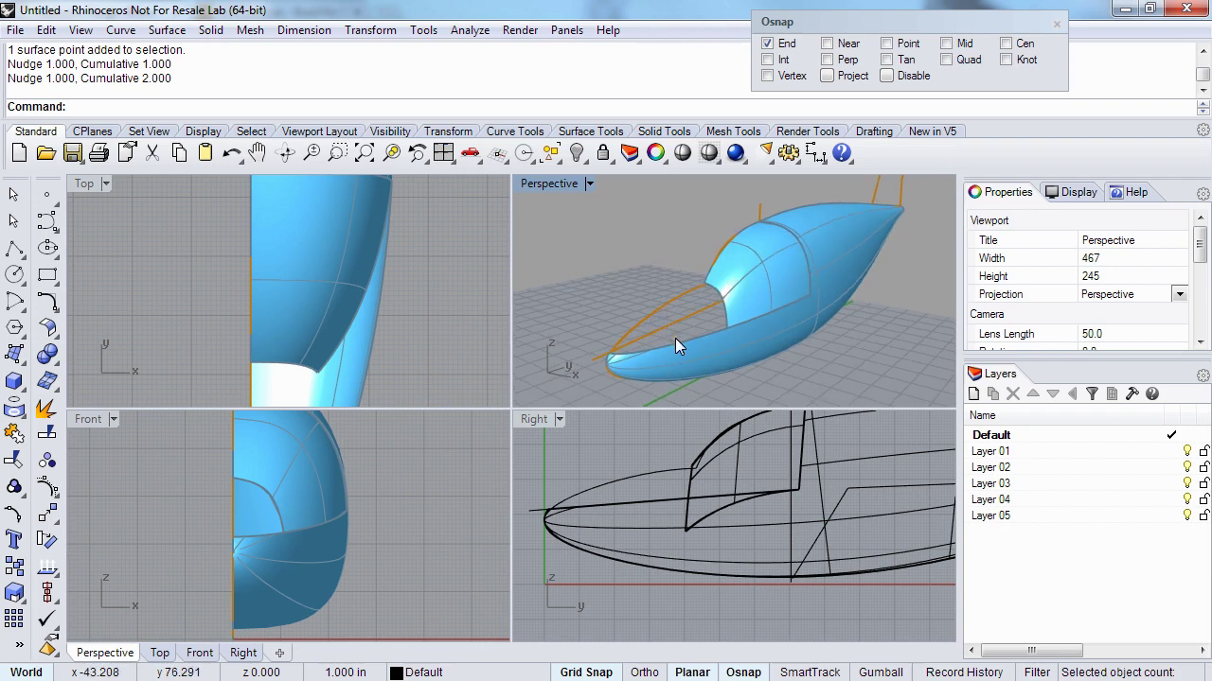
right_drag(540, 556, 567, 536)
- Draw a plane from the centerline curve's end at the nose to the lower end of the canopy's rear edge
right_drag(300, 329, 296, 324)
scroll(293, 324, down, 4)
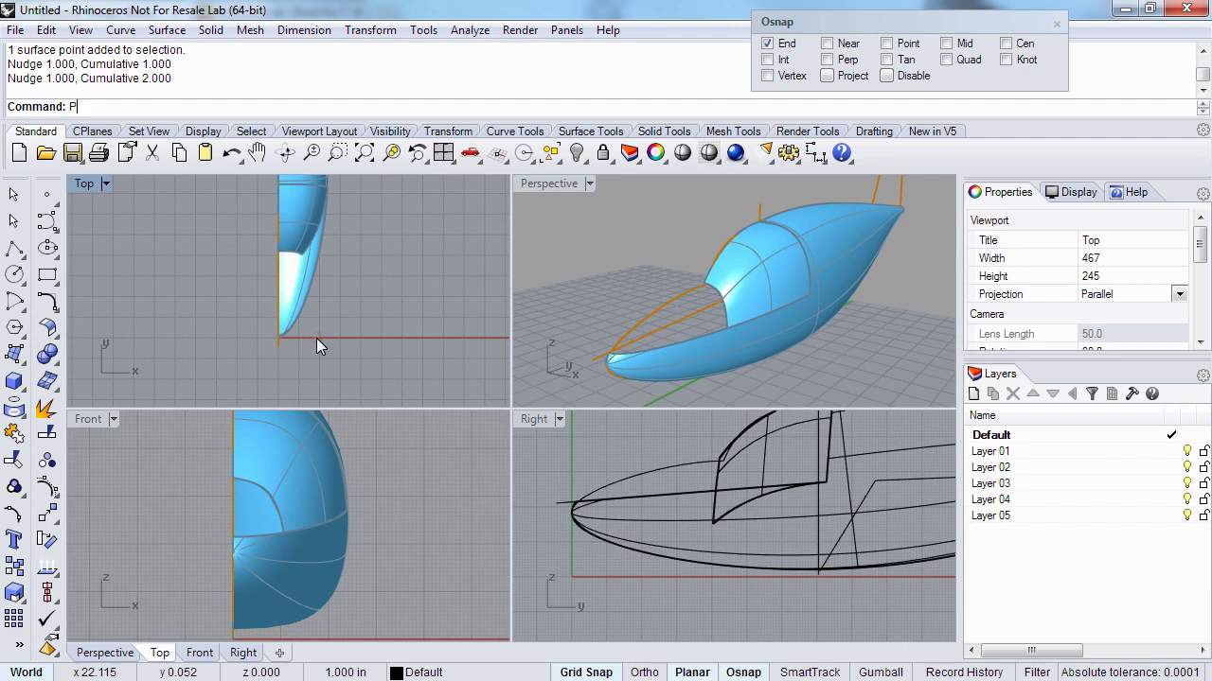
key(Return)
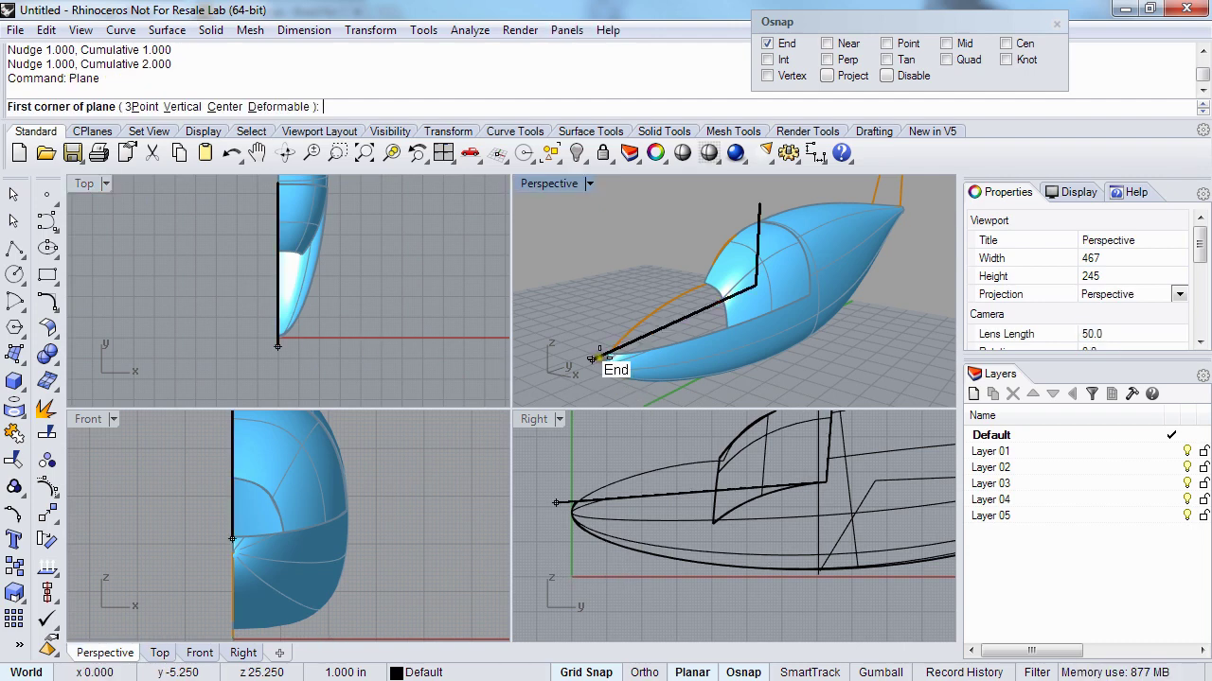
click(606, 350)
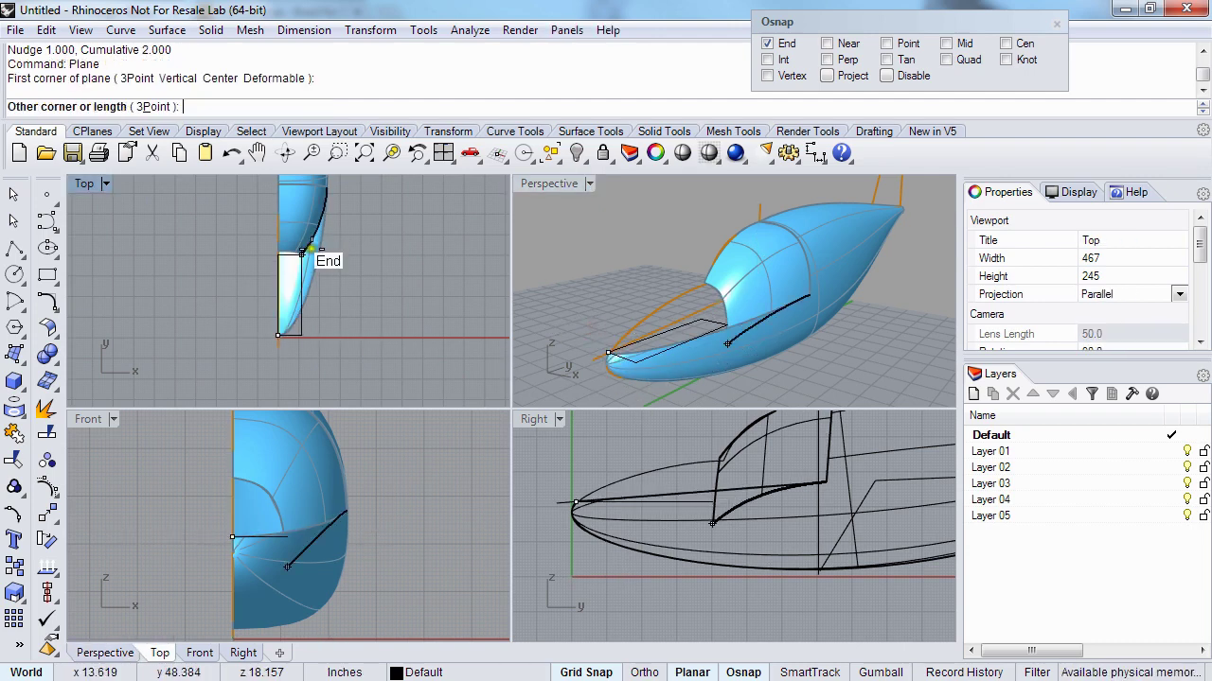
right_drag(343, 224, 333, 265)
scroll(348, 233, down, 4)
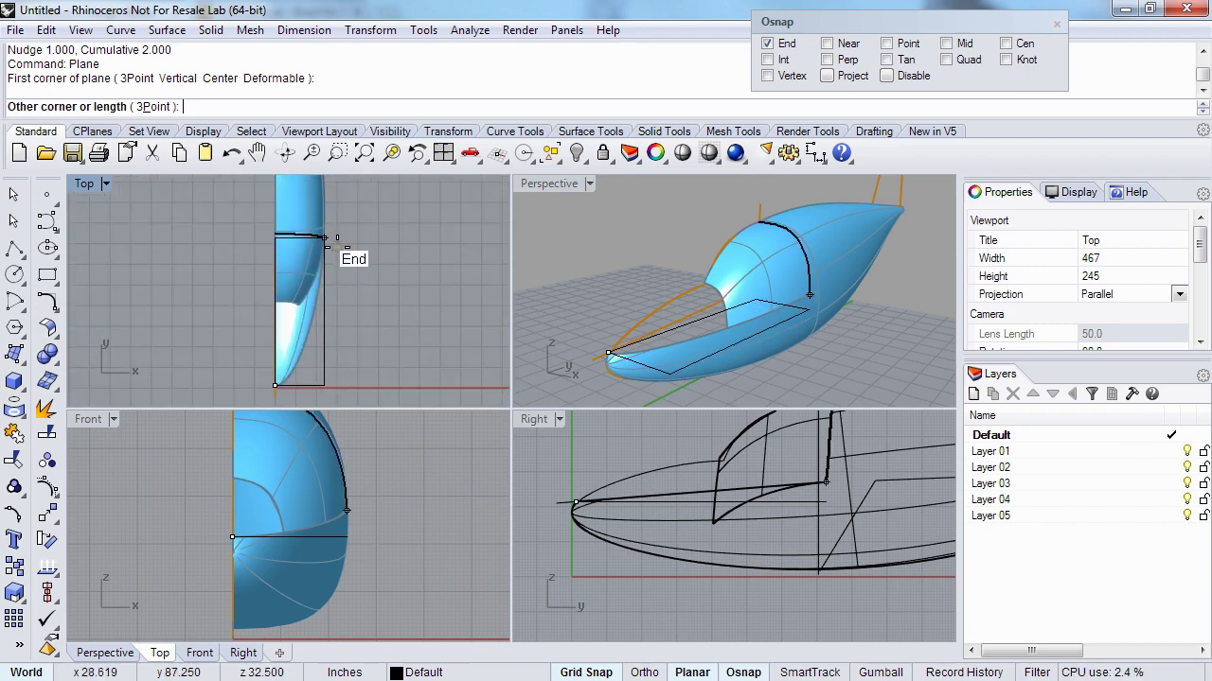
click(337, 247)
- Turn on the new plane's control points, select its two rear points, and nudge them up 23 units in the Right view
right_drag(743, 317, 671, 322)
click(670, 322)
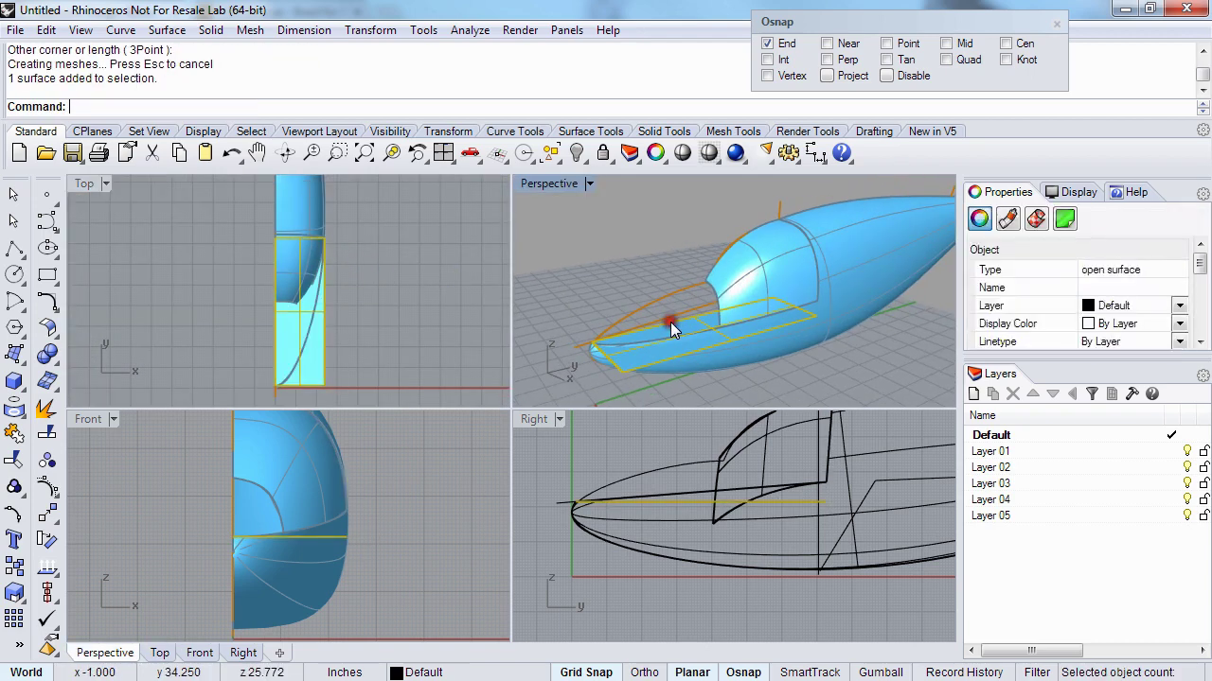
right_drag(697, 575, 697, 600)
key(F10)
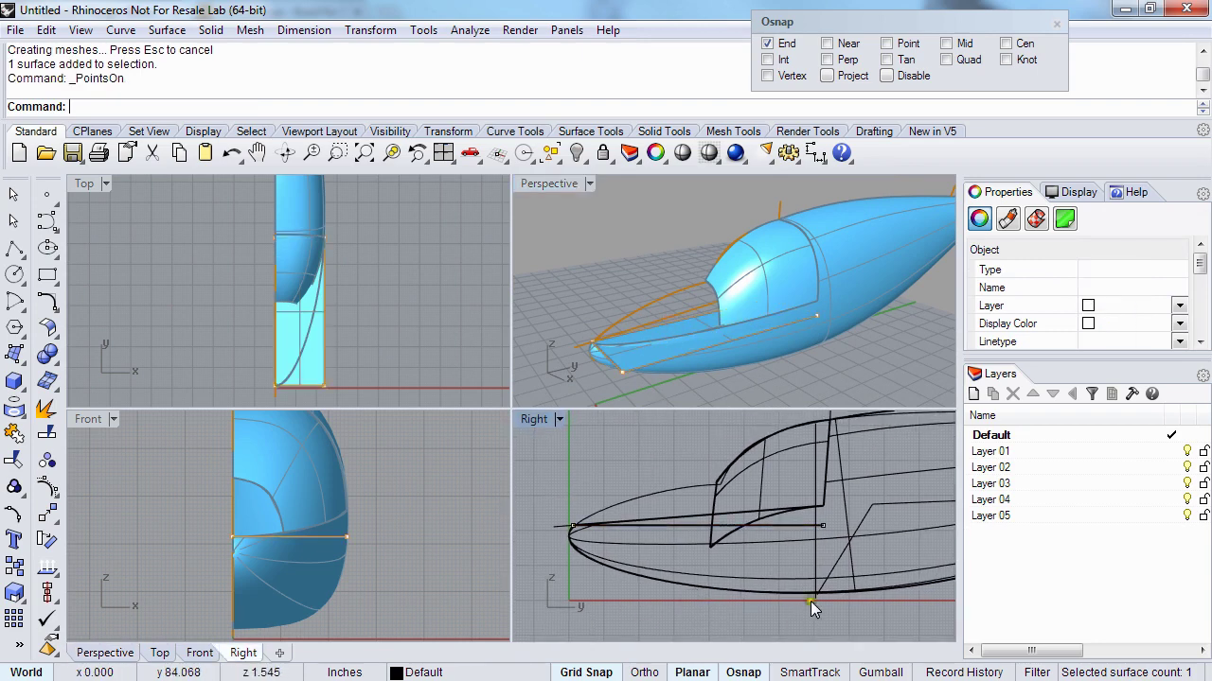
right_drag(810, 601, 804, 598)
drag(799, 485, 829, 563)
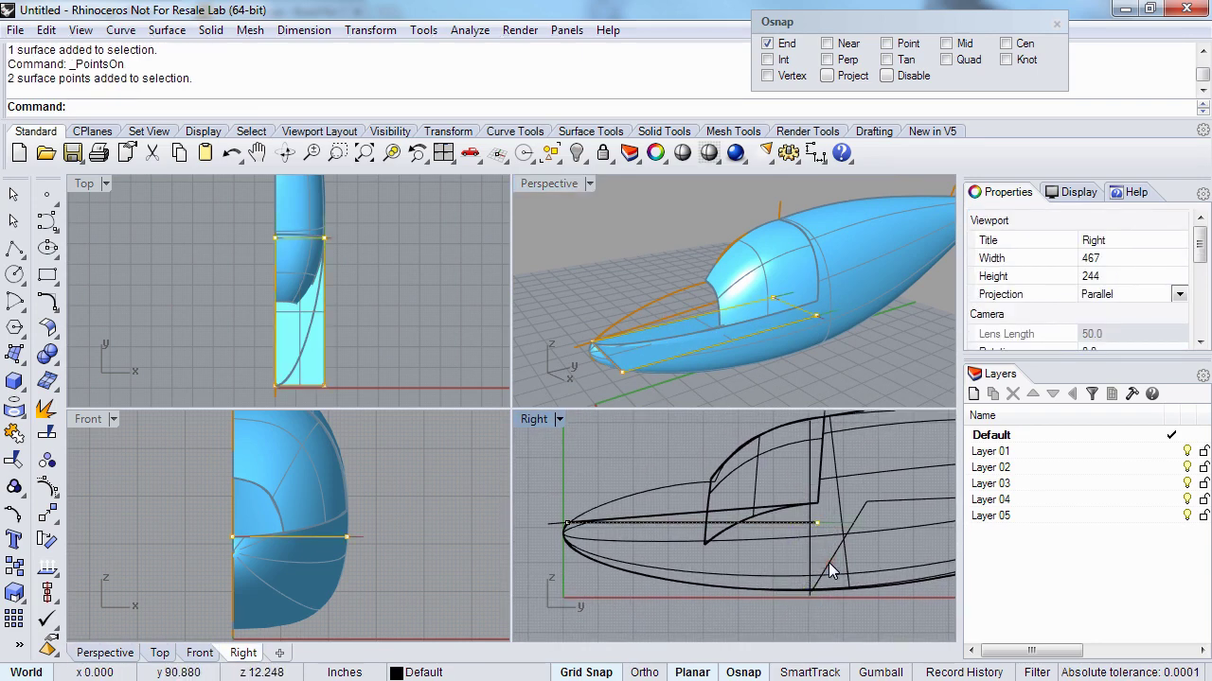
key(alt+Up)
key(alt+Up)
key(alt+Up)
key(alt+Up)
key(alt+Up)
key(alt+Up)
key(alt+Up)
key(alt+Up)
key(alt+Up)
key(alt+Up)
key(alt+Up)
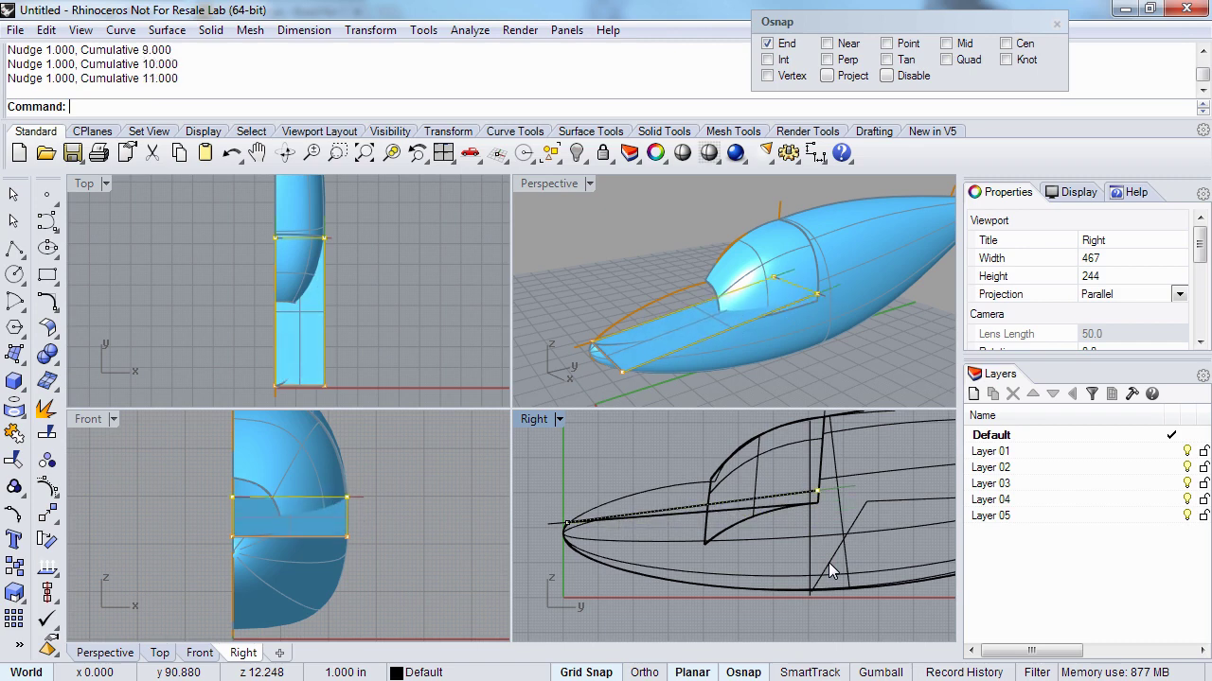
key(alt+Up)
key(alt+Up)
key(alt+Up)
key(alt+Up)
key(alt+Up)
key(alt+Up)
key(alt+Up)
key(alt+Up)
key(alt+Up)
key(alt+Up)
key(alt+Up)
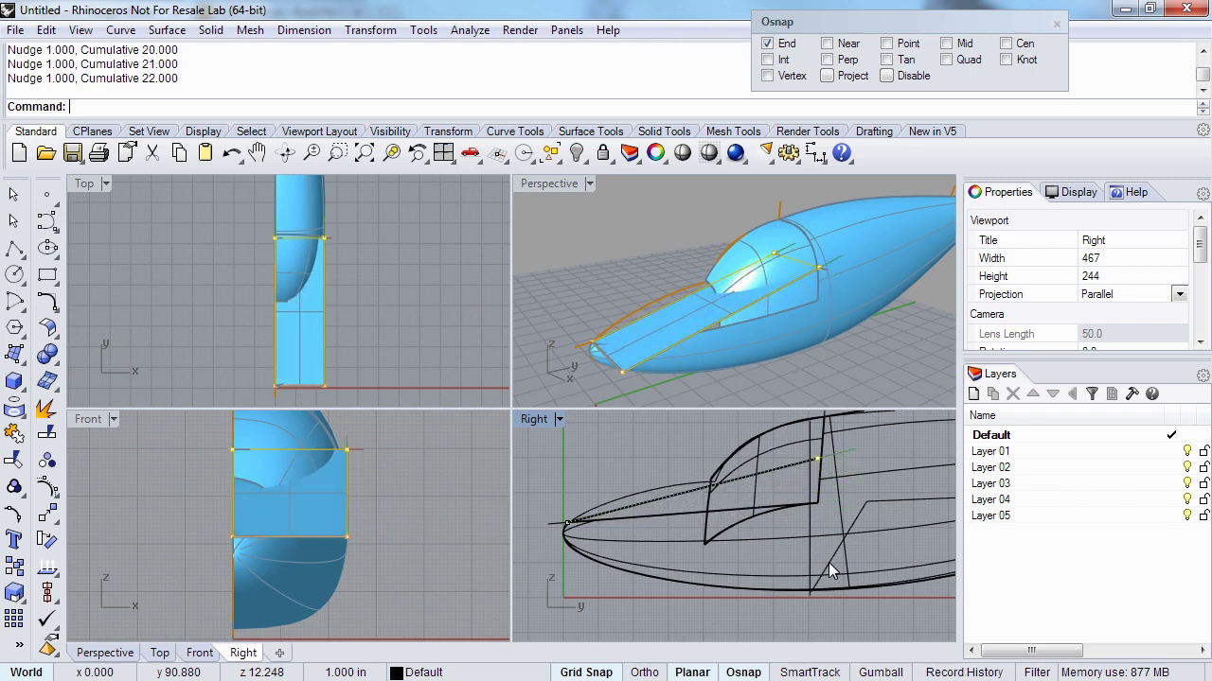
key(alt+Up)
- Change the plane's degree to 2 in both U and V
right_drag(653, 210, 642, 291)
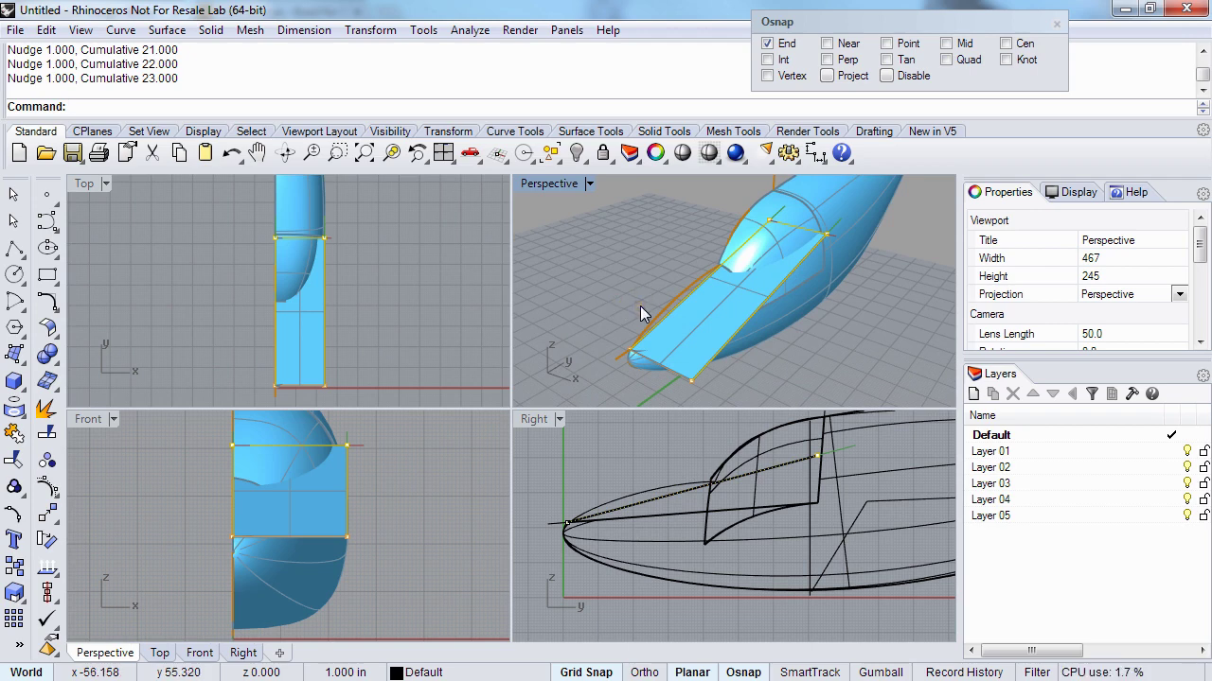
key(Return)
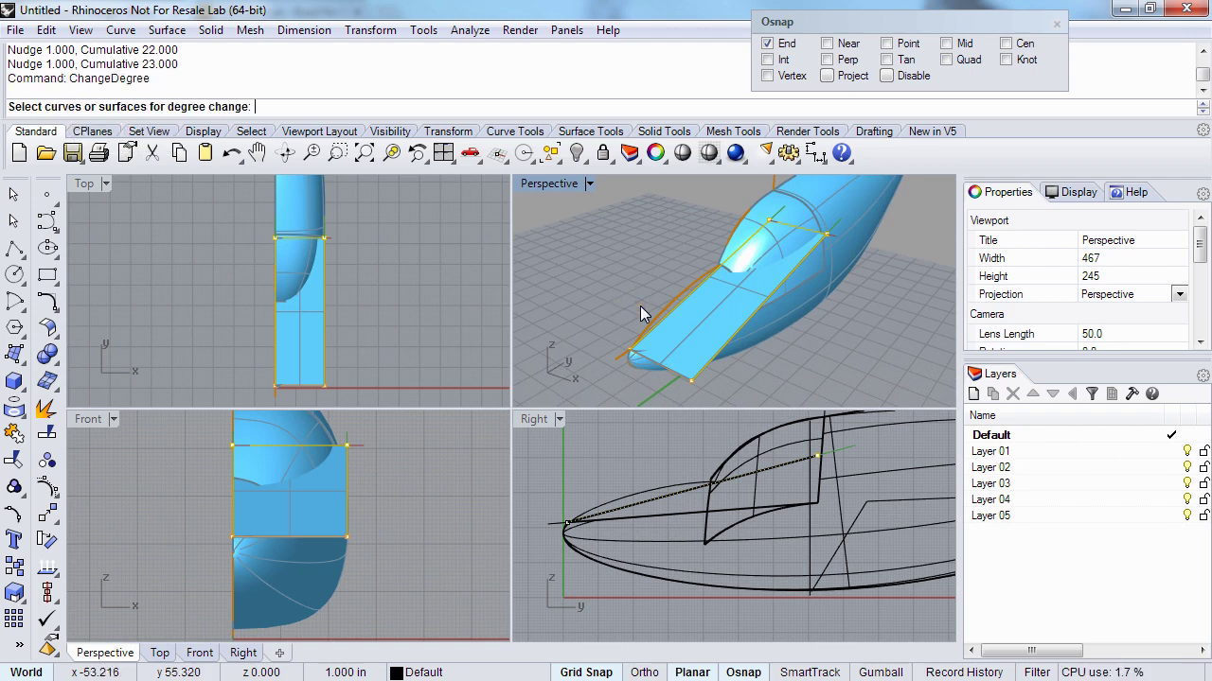
click(691, 324)
key(Return)
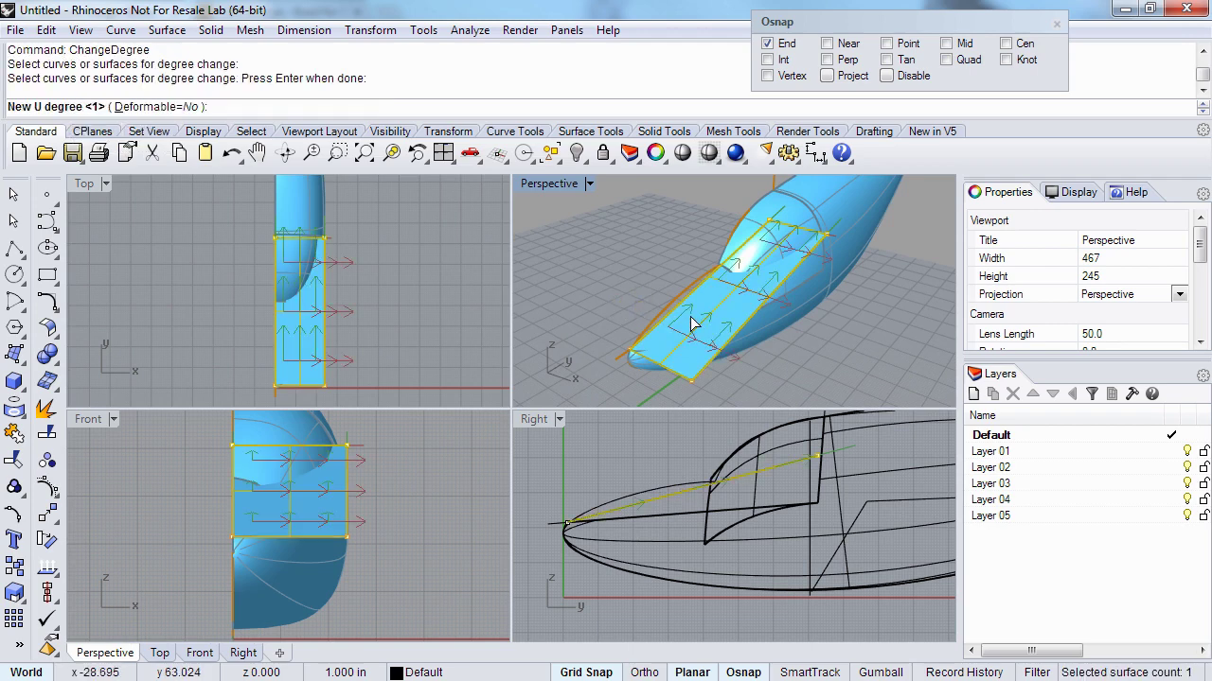
text(2)
key(Return)
text(2)
key(Return)
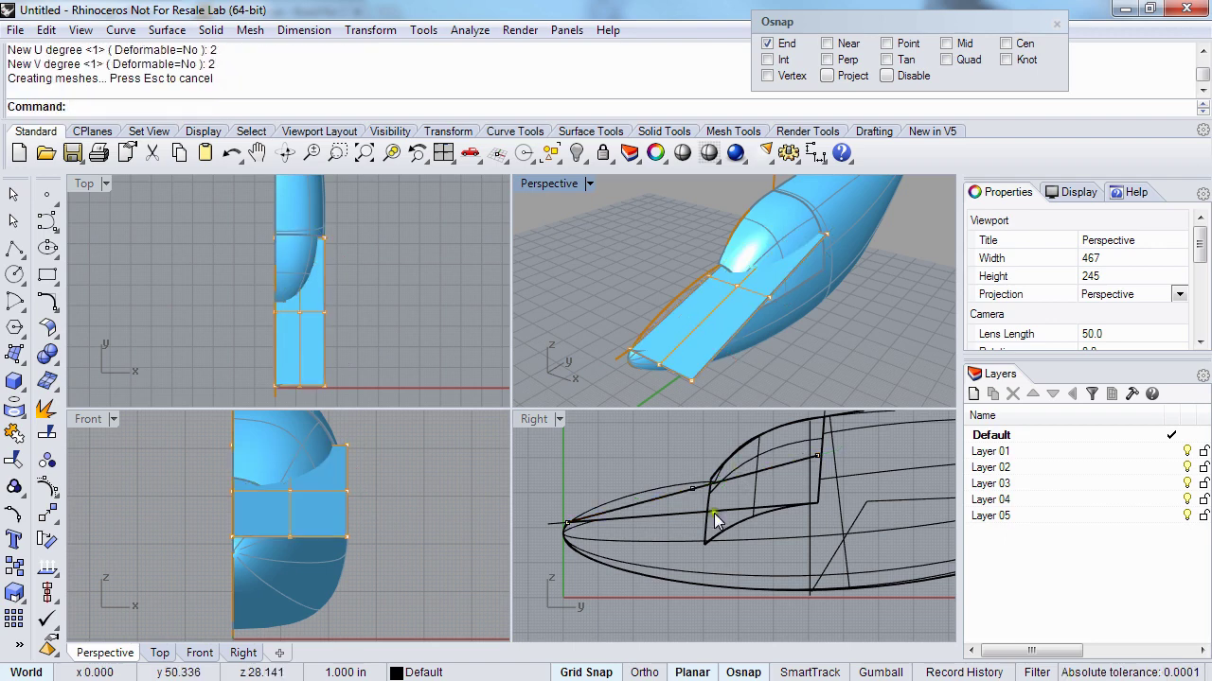
- Select the plane's middle row of three points and nudge it about 12 units toward the nose and 4 units up
right_drag(667, 493, 689, 495)
drag(715, 490, 716, 490)
drag(666, 436, 739, 510)
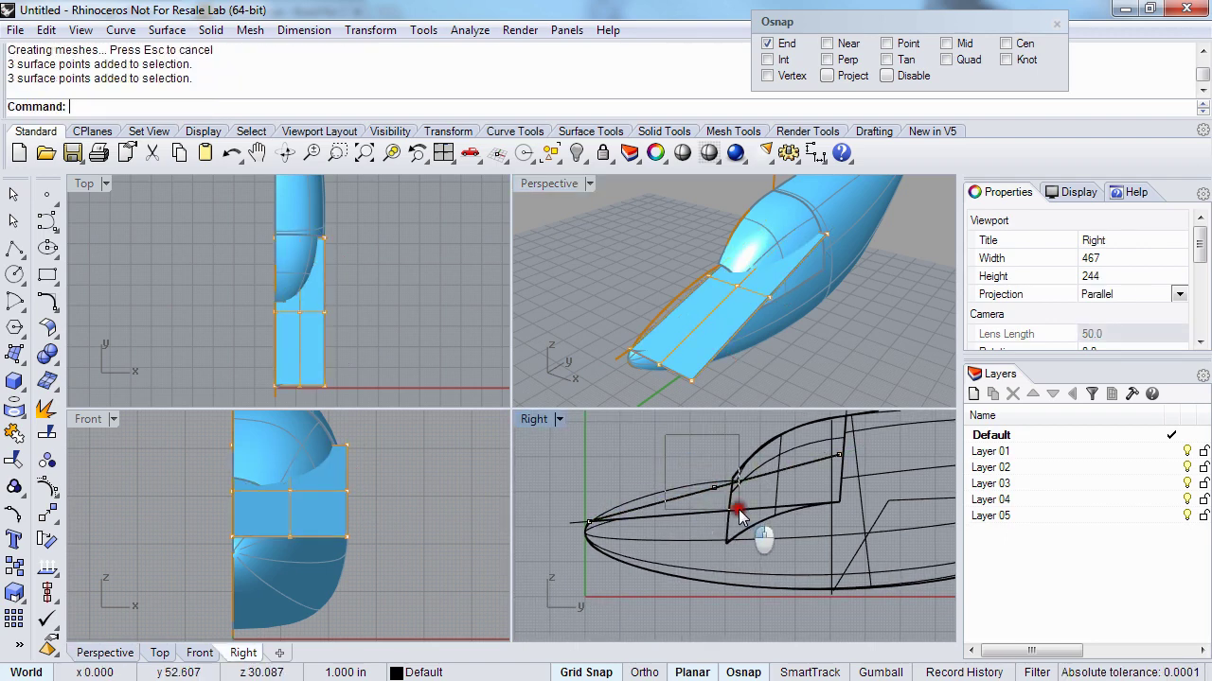
key(alt+Up)
key(alt+Left)
key(alt+Left)
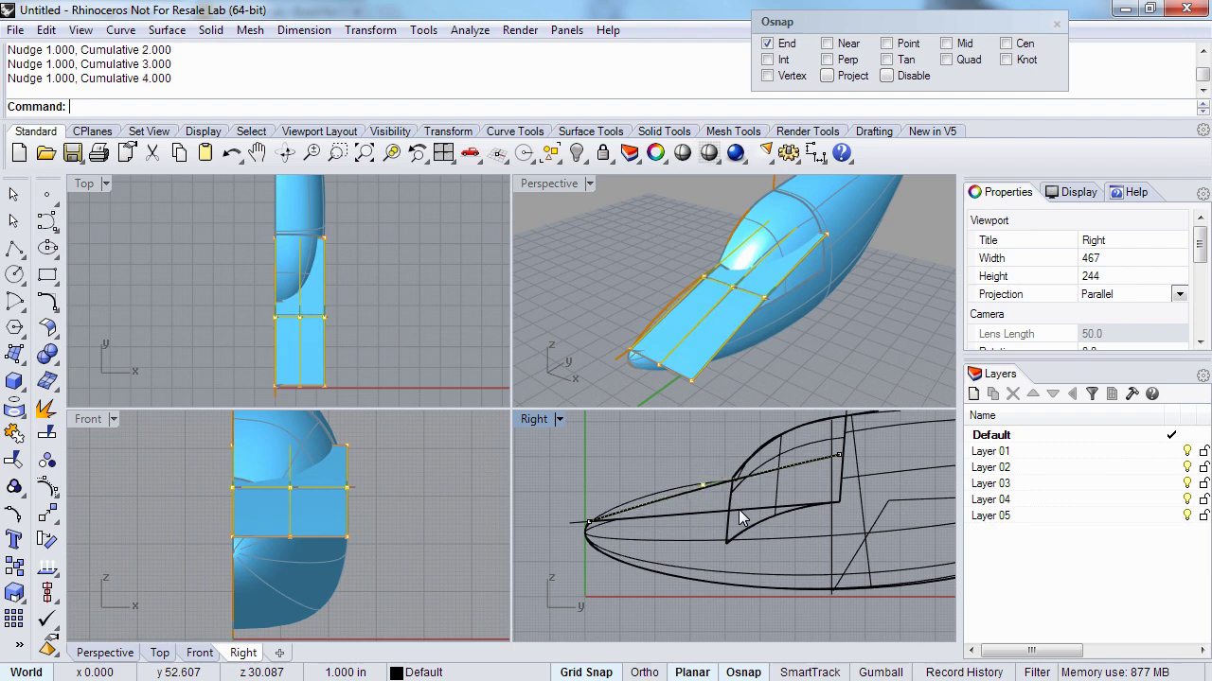
key(alt+Left)
key(alt+Left)
key(alt+Left)
key(alt+Left)
key(alt+Left)
key(alt+Left)
key(alt+Up)
key(alt+Up)
key(alt+Up)
key(alt+Left)
key(alt+Left)
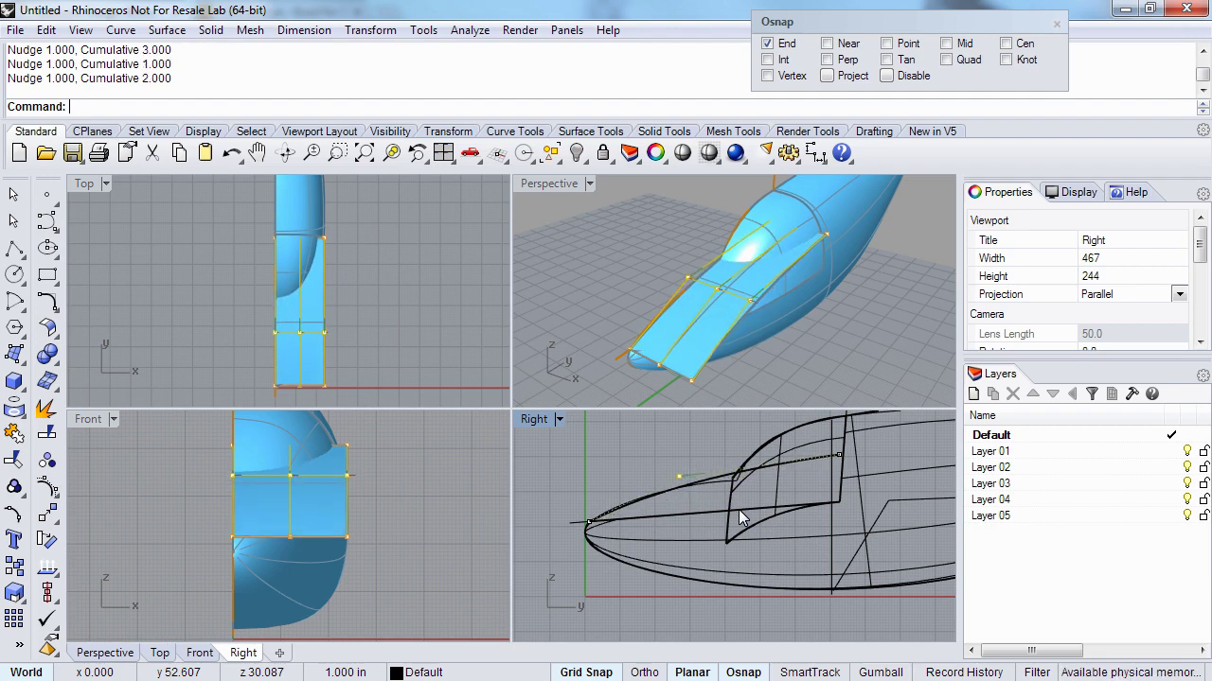
- Select the three points along the plane's outer edge and nudge them down about 14 units
right_drag(745, 333, 643, 263)
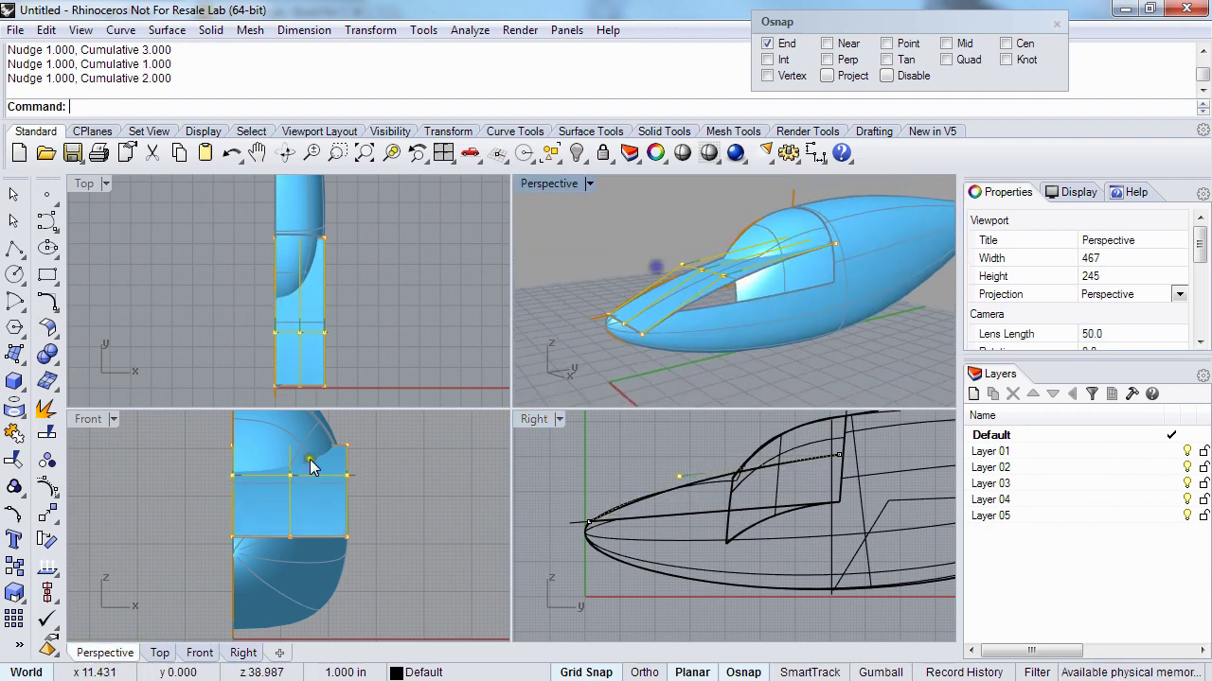
right_drag(222, 519, 247, 523)
drag(351, 441, 400, 583)
key(alt+Left)
key(alt+Left)
key(alt+Right)
key(alt+Down)
key(alt+Down)
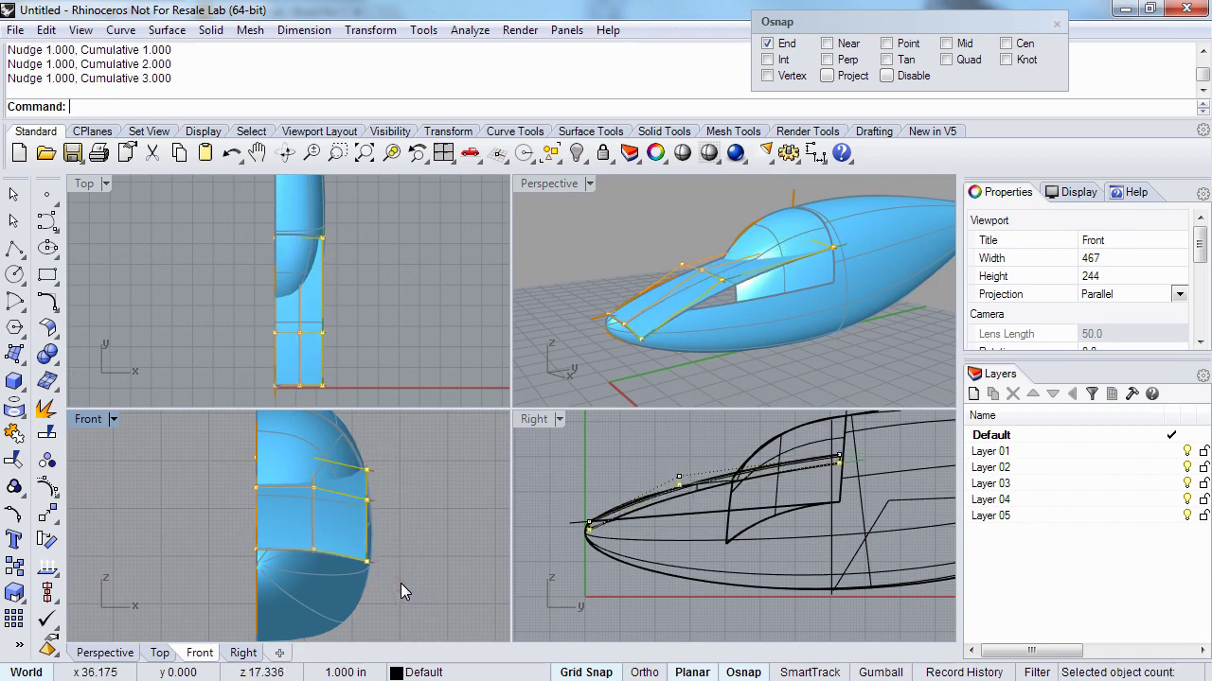
right_drag(755, 219, 688, 359)
mouse_move(691, 547)
right_down()
mouse_move(697, 559)
mouse_move(711, 537)
right_up()
key(alt+Down)
key(alt+Down)
key(alt+Down)
key(alt+Down)
key(alt+Down)
key(alt+Down)
key(alt+Down)
key(alt+Down)
key(alt+Down)
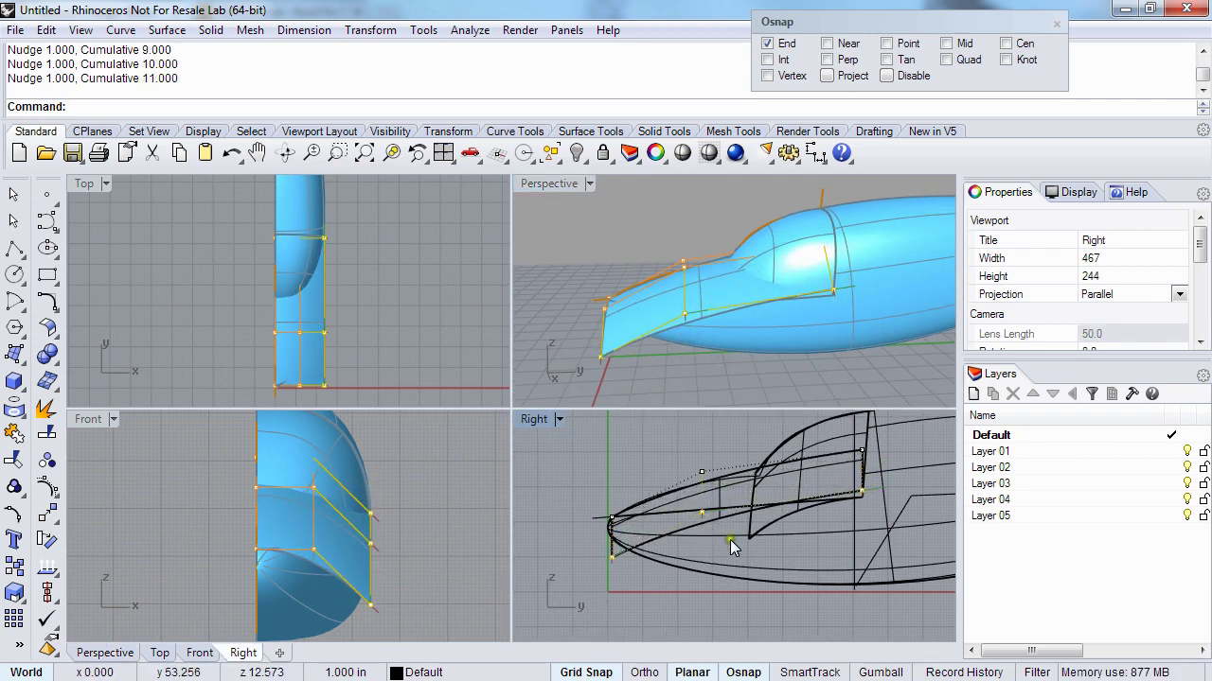
- Select only the outer corner point at the surface's front edge and nudge it up 11 units
shift+click(590, 542)
key(alt+Up)
key(alt+Up)
key(alt+Up)
key(alt+Up)
key(alt+Up)
key(alt+Up)
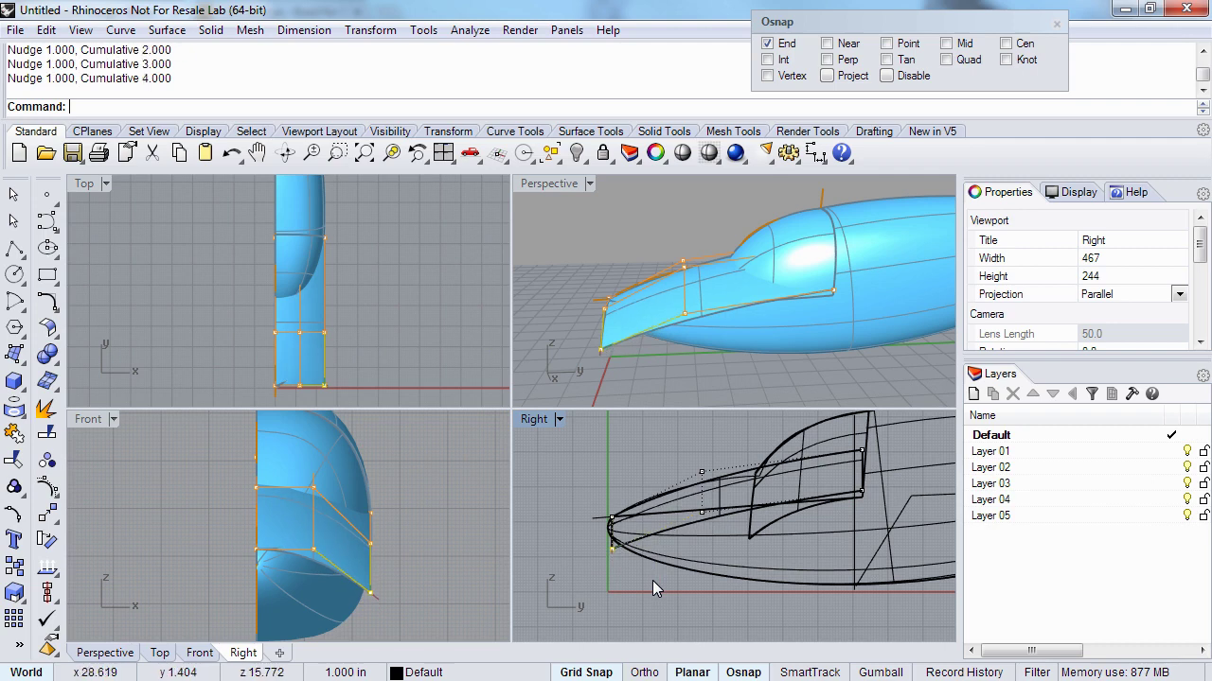
key(alt+Up)
key(alt+Up)
key(alt+Up)
key(alt+Up)
key(alt+Up)
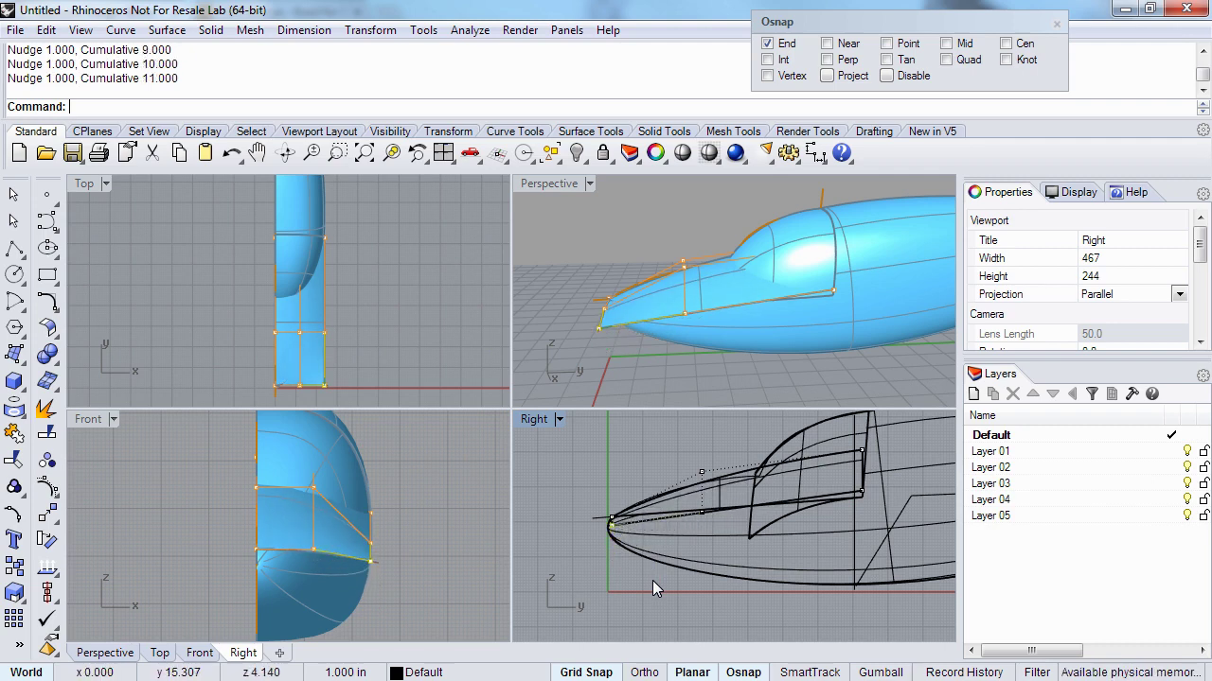
- Select the front edge's two outer points and scale them in one direction toward the centerline to narrow the surface at the nose
right_drag(621, 297, 673, 325)
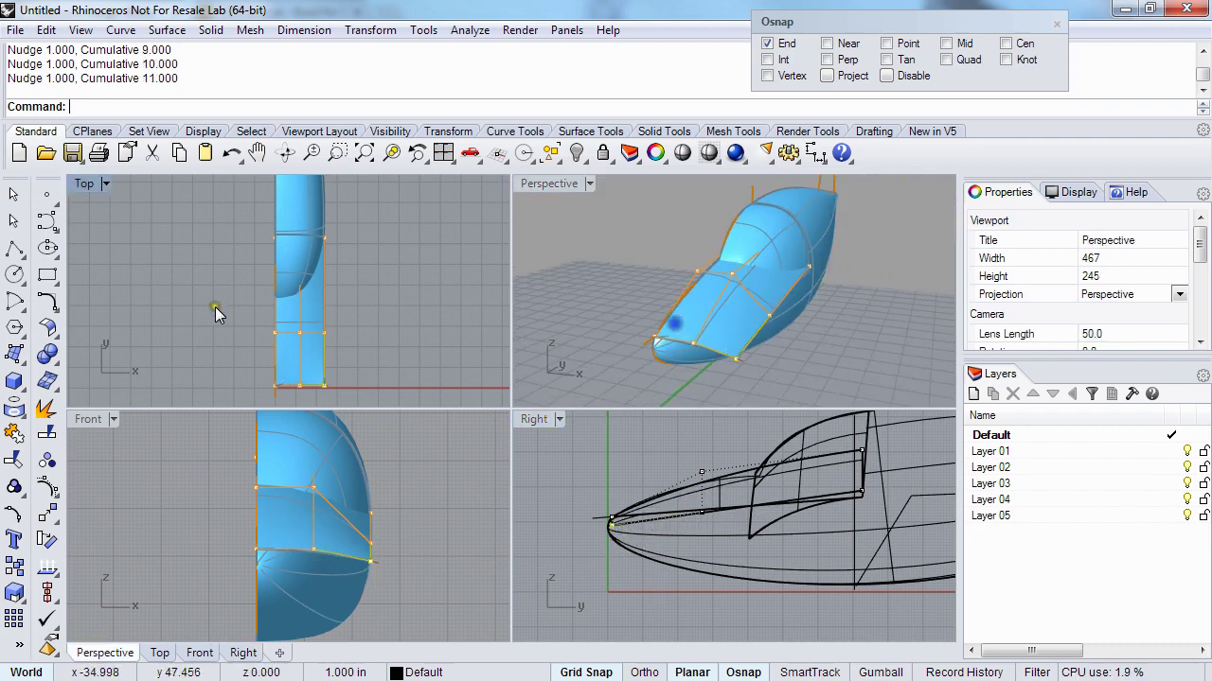
right_drag(215, 307, 218, 269)
scroll(320, 339, up, 2)
scroll(321, 339, up, 2)
drag(281, 338, 374, 374)
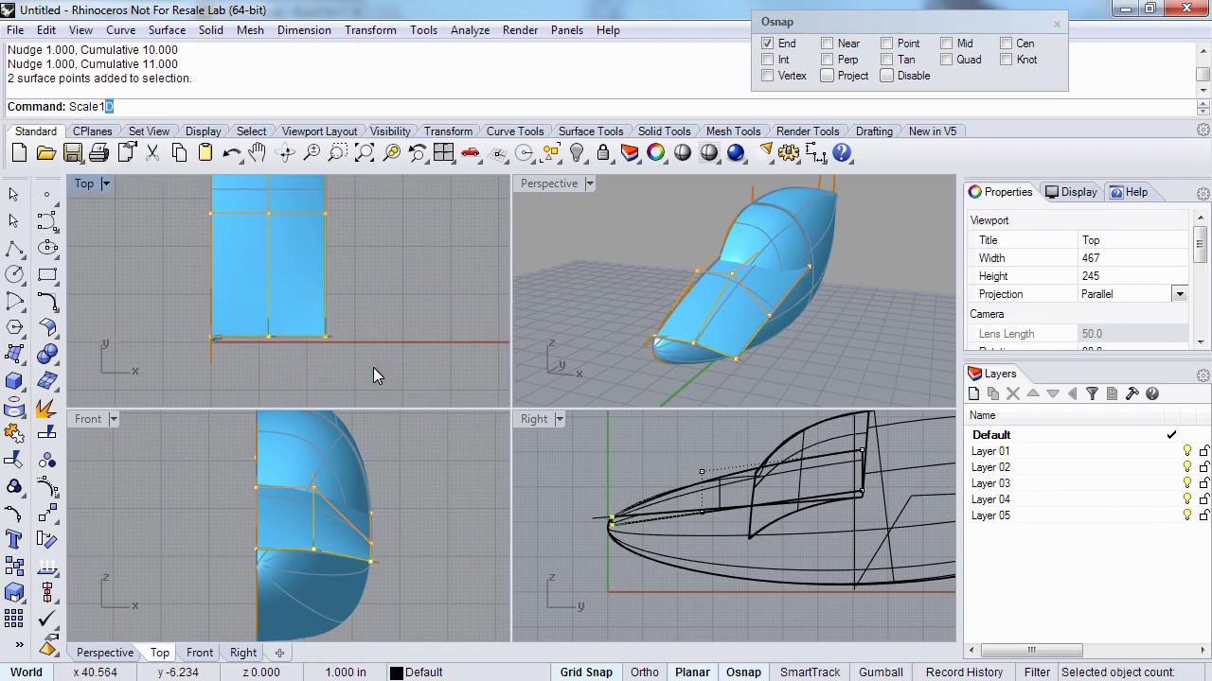
key(Return)
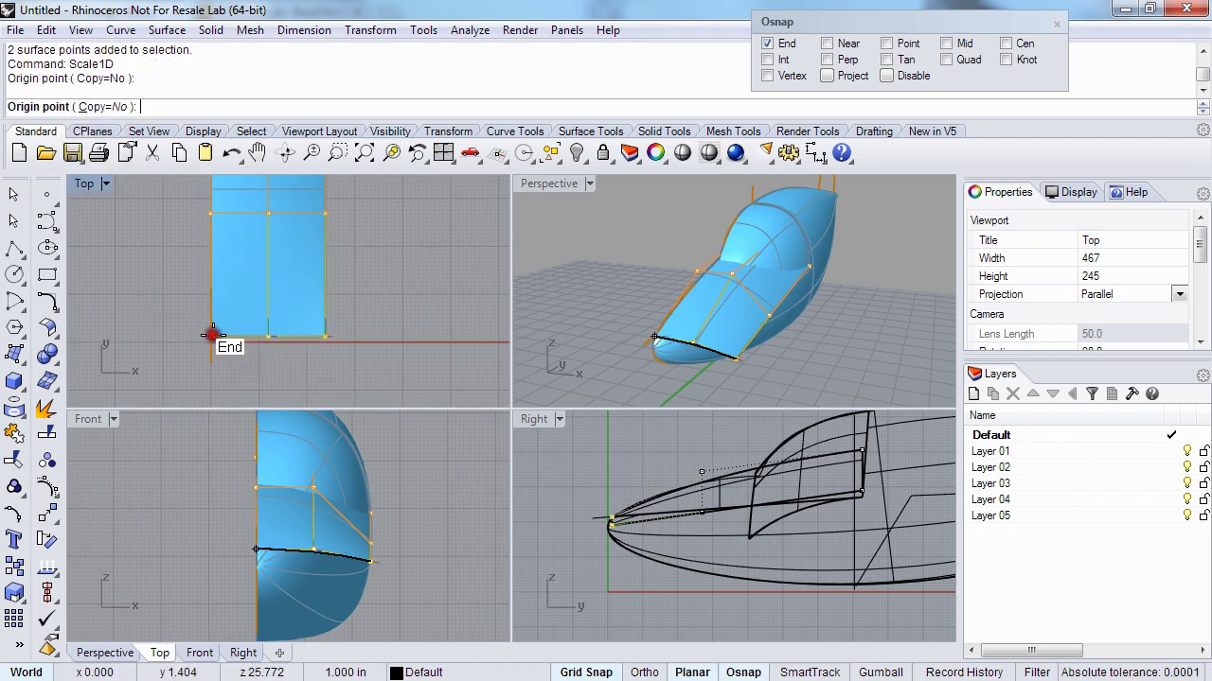
click(212, 335)
click(415, 336)
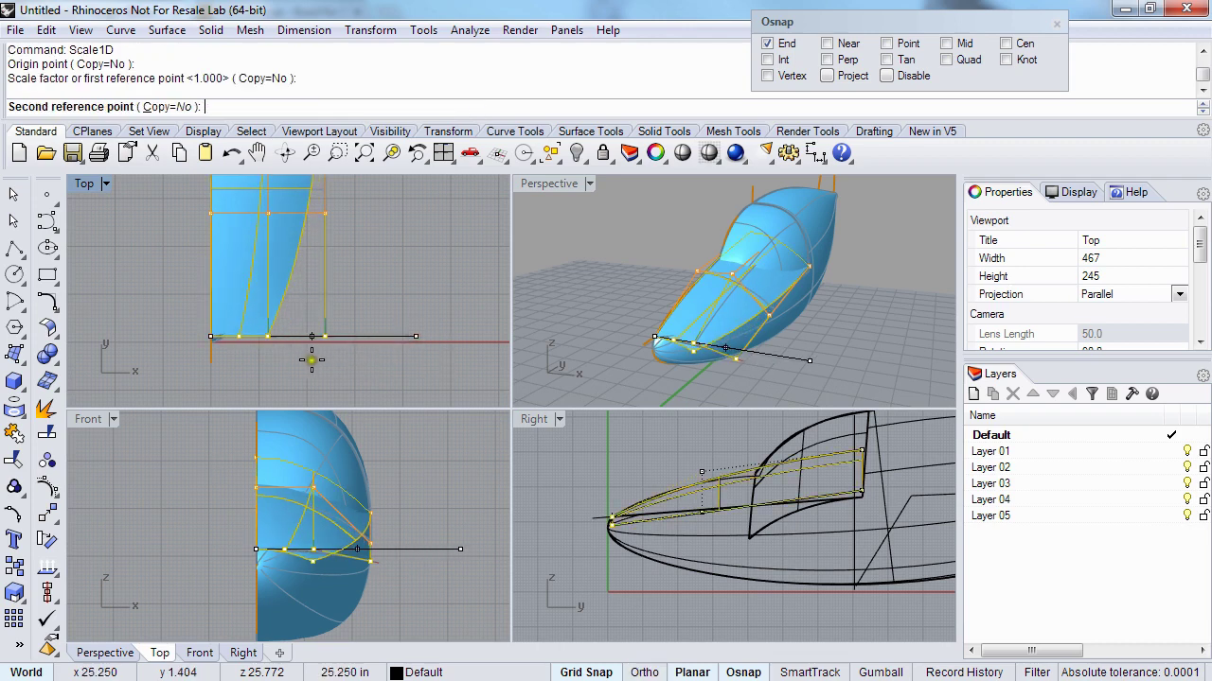
click(248, 359)
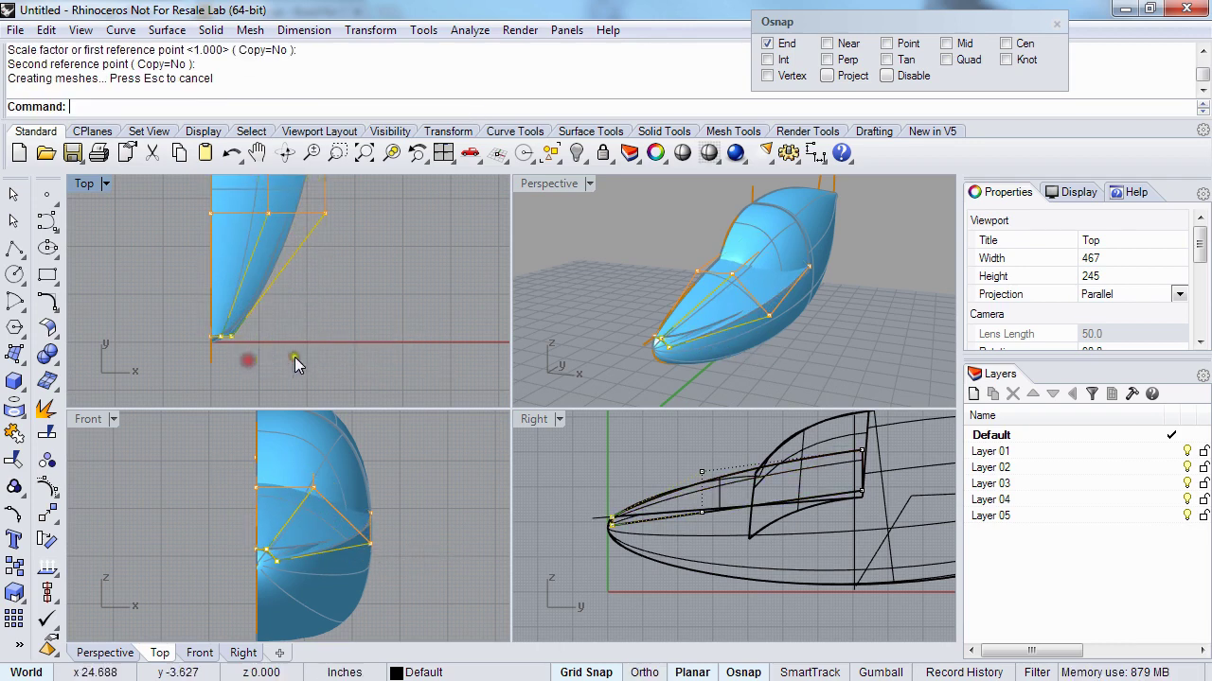
- Select the outer point in the nose surface's middle row and nudge it a net 2 units toward the centerline
scroll(801, 335, up, 8)
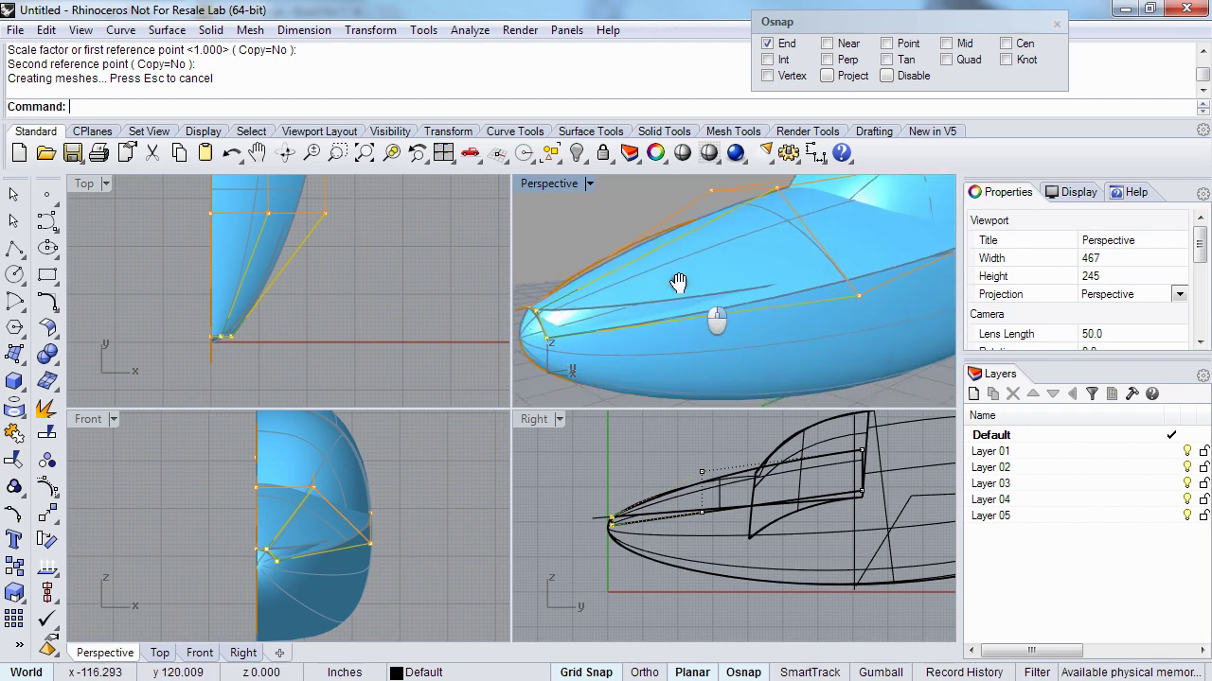
right_drag(678, 283, 620, 332)
click(823, 278)
scroll(807, 280, down, 6)
key(alt+Left)
key(alt+Left)
key(alt+Left)
key(alt+Right)
right_drag(620, 598, 580, 583)
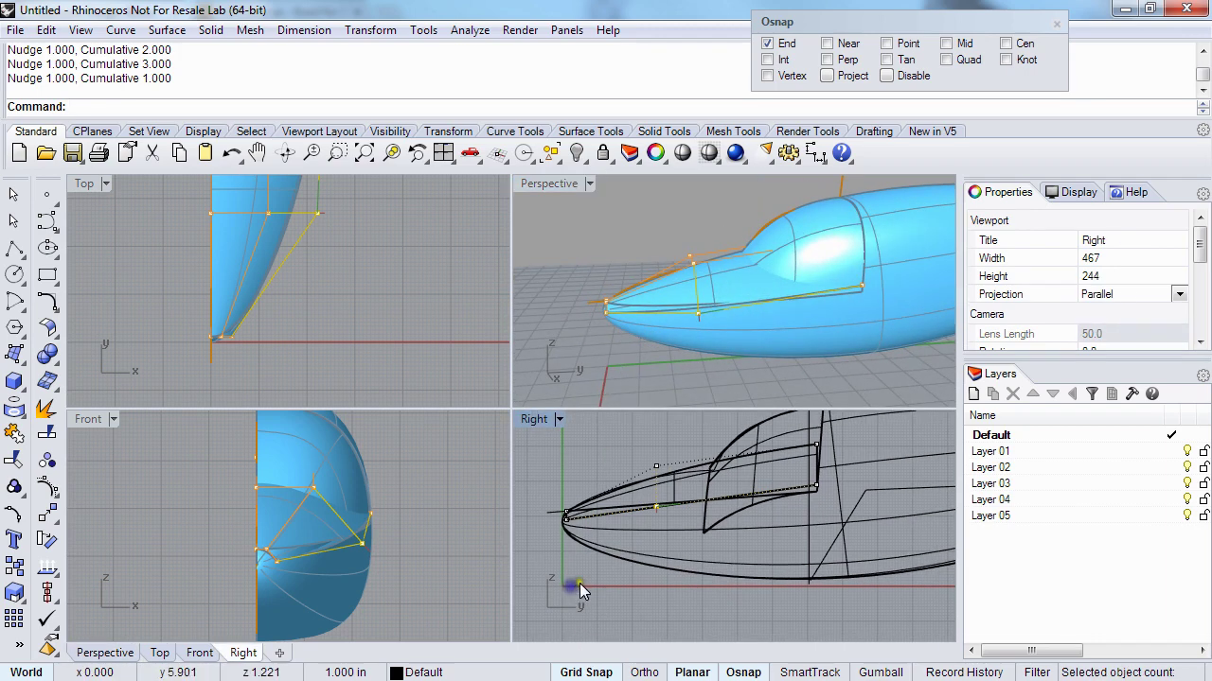
- Select the two upper points on the nose surface's rear edge, nudge them down 4 units and hide the control points
right_drag(682, 573, 778, 471)
click(825, 486)
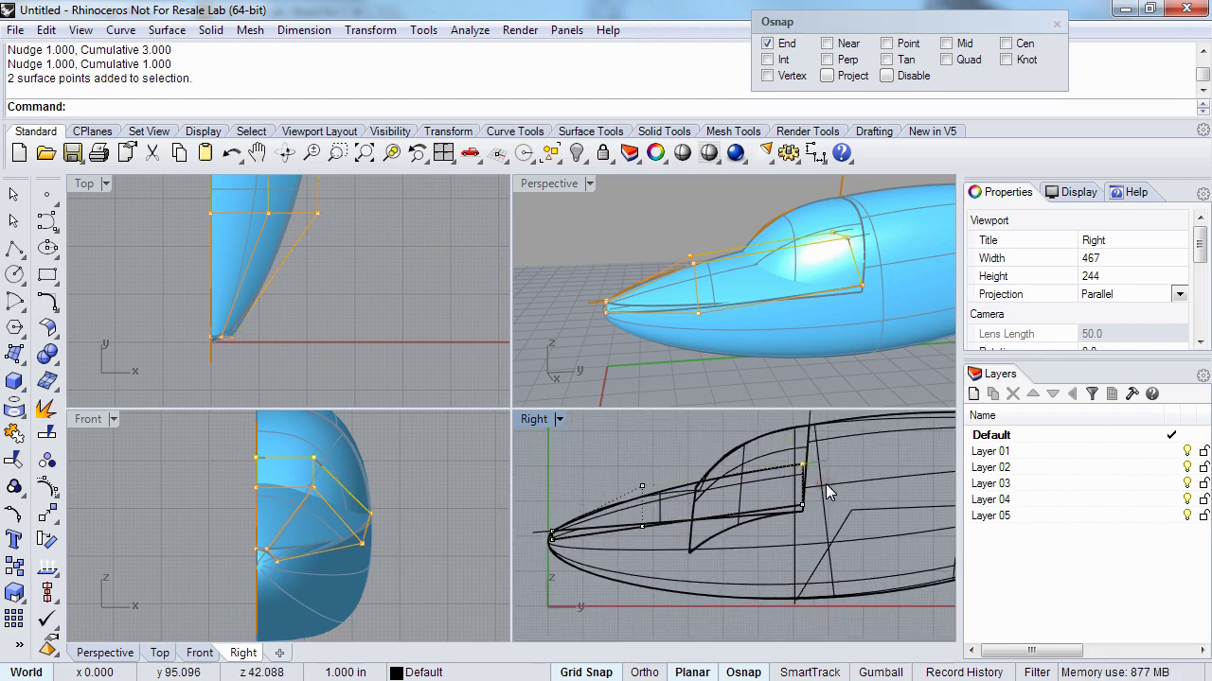
key(alt+Down)
key(alt+Down)
key(alt+Down)
key(alt+Down)
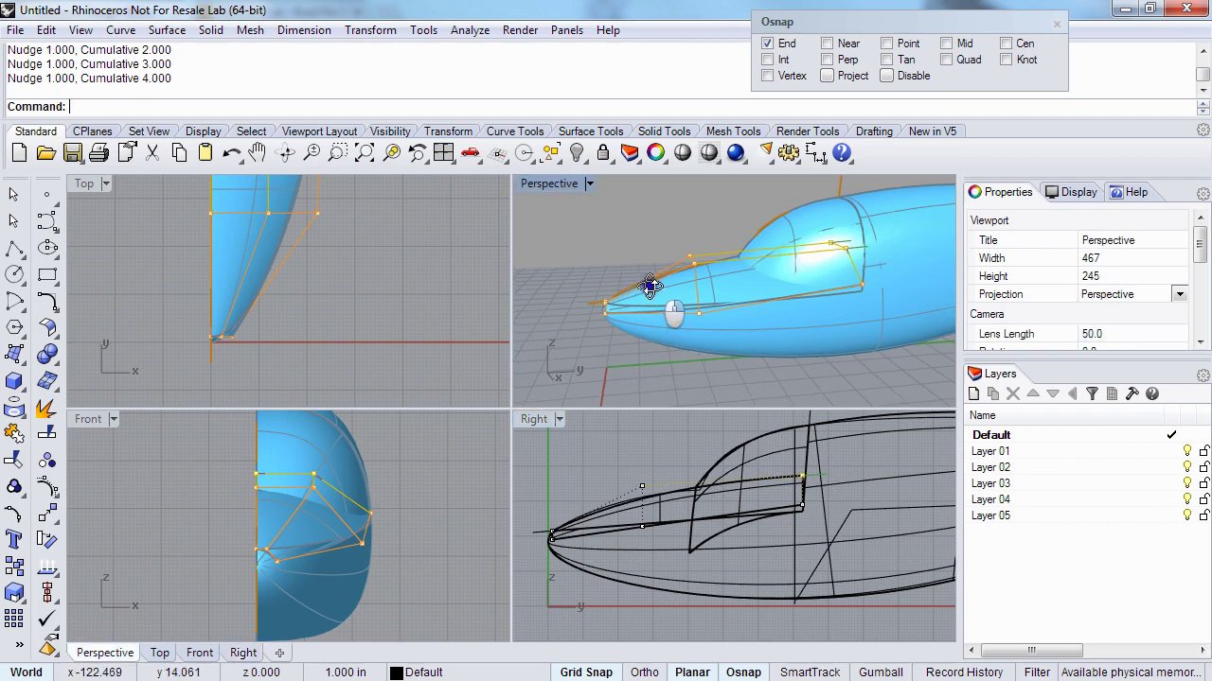
right_drag(650, 289, 608, 296)
key(Escape)
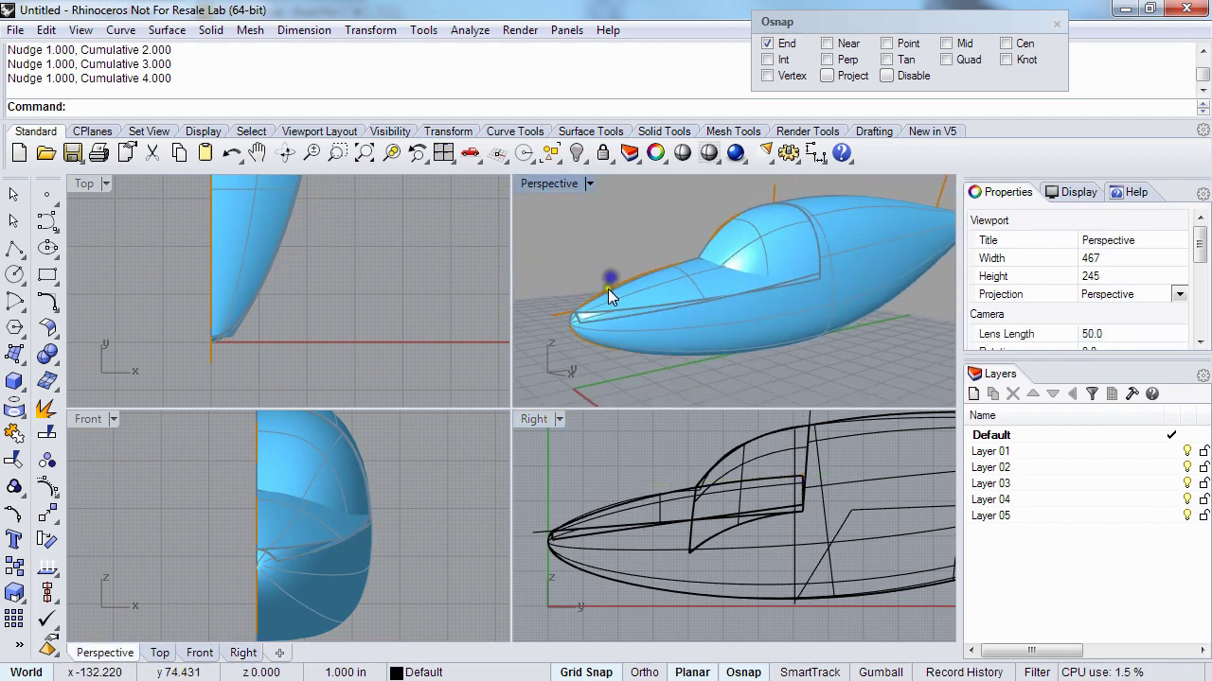
ctrl+right_drag(613, 504, 618, 536)
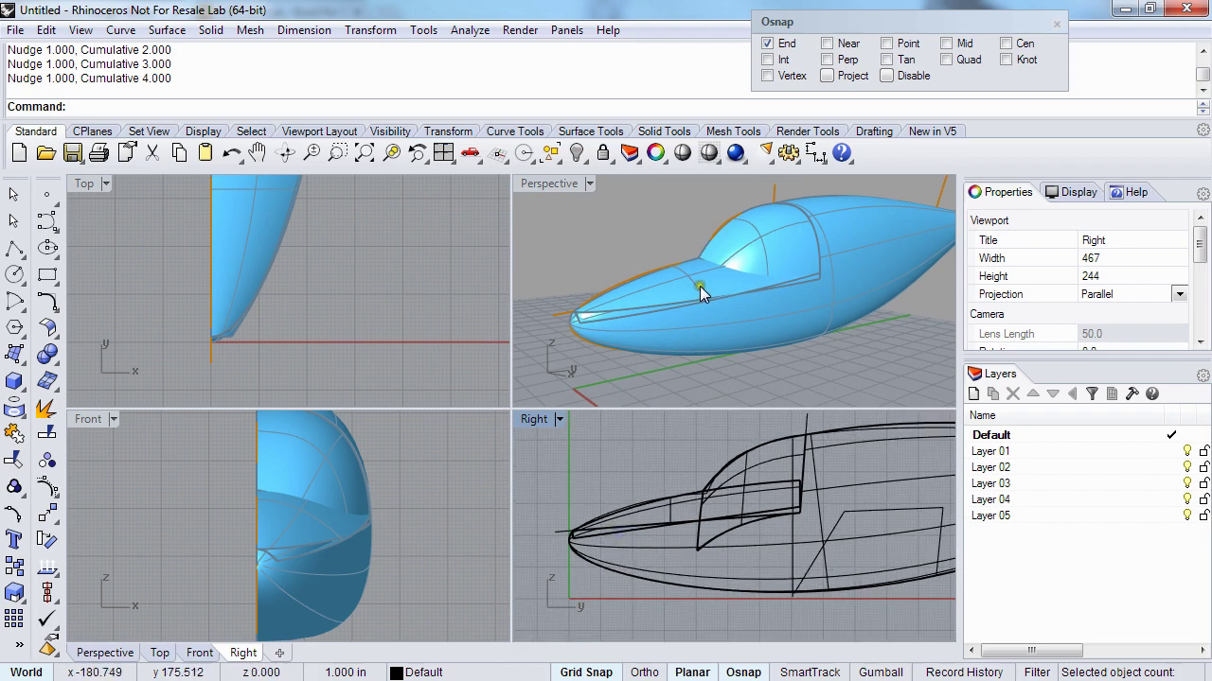
right_drag(699, 285, 598, 333)
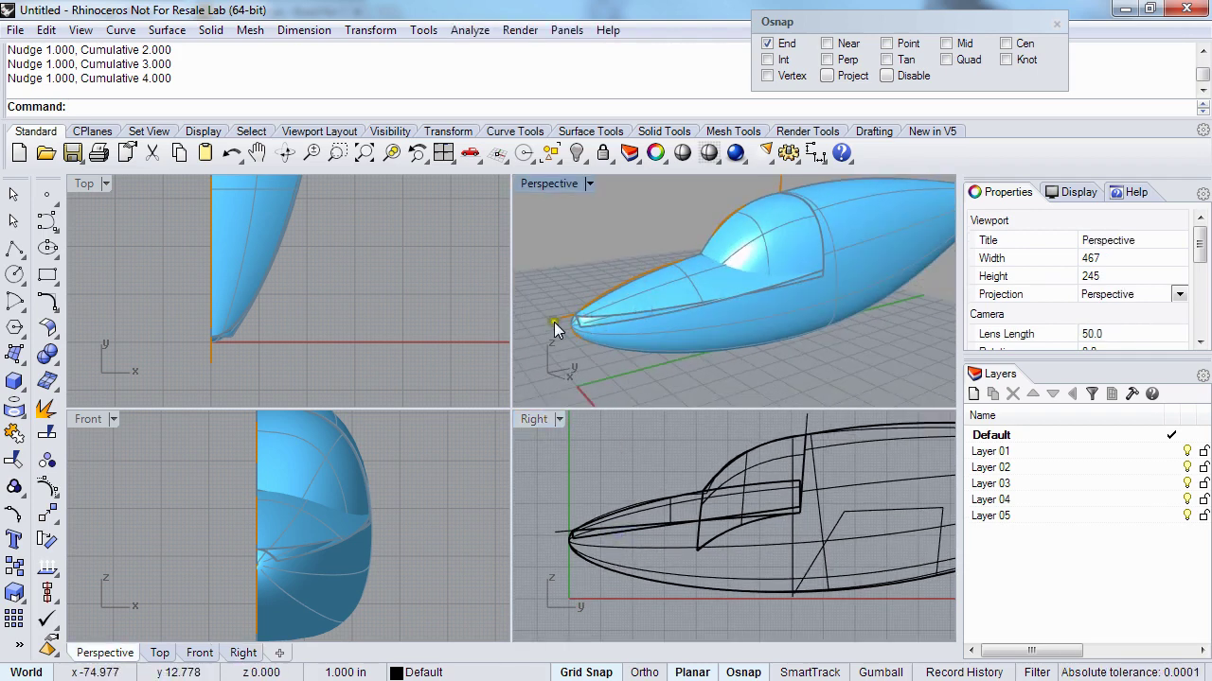
click(554, 323)
right_drag(767, 249, 558, 299)
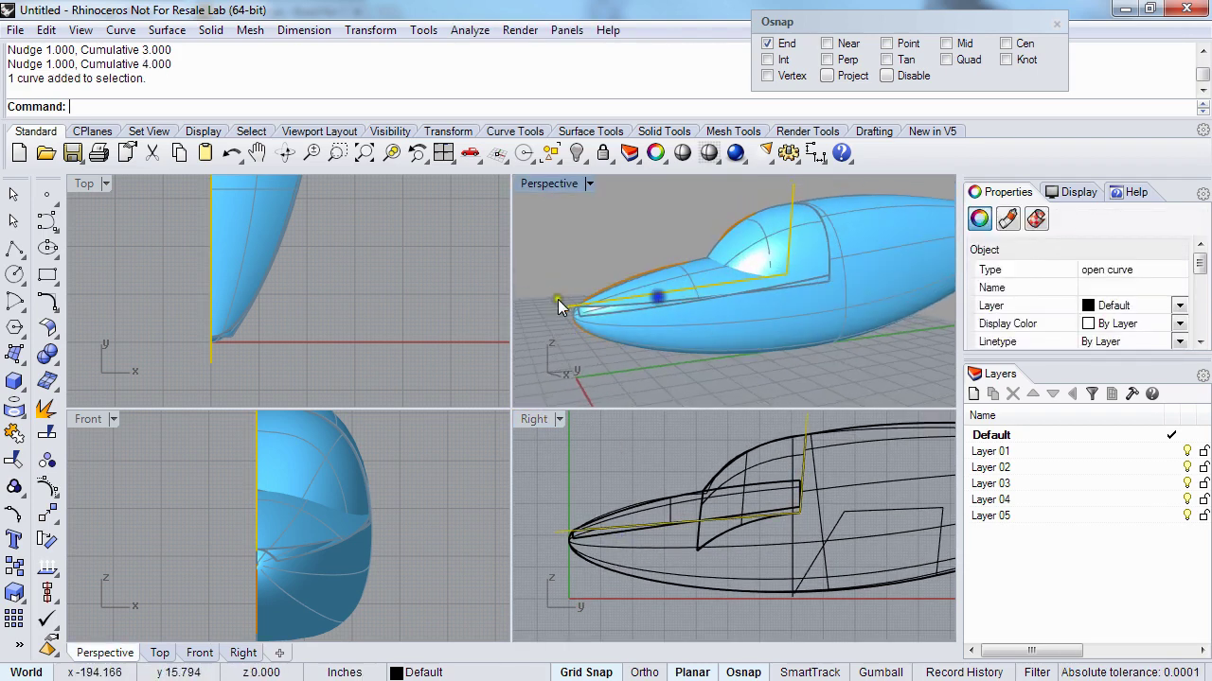
right_drag(632, 283, 572, 325)
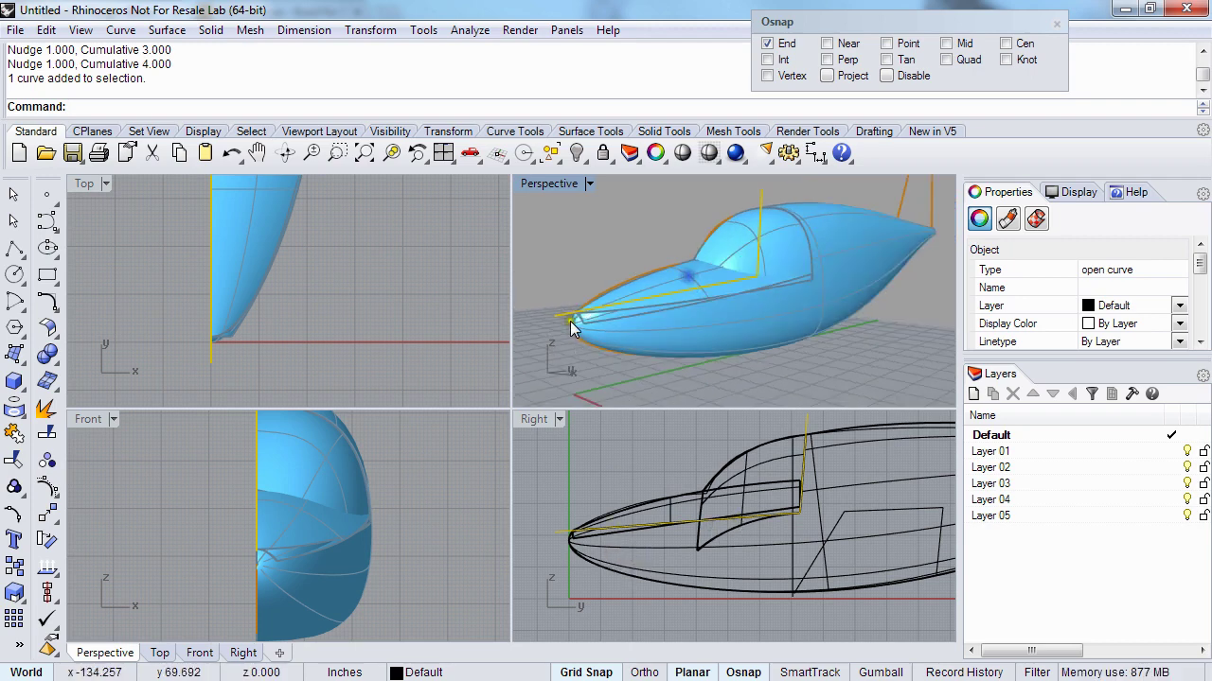
scroll(580, 327, up, 3)
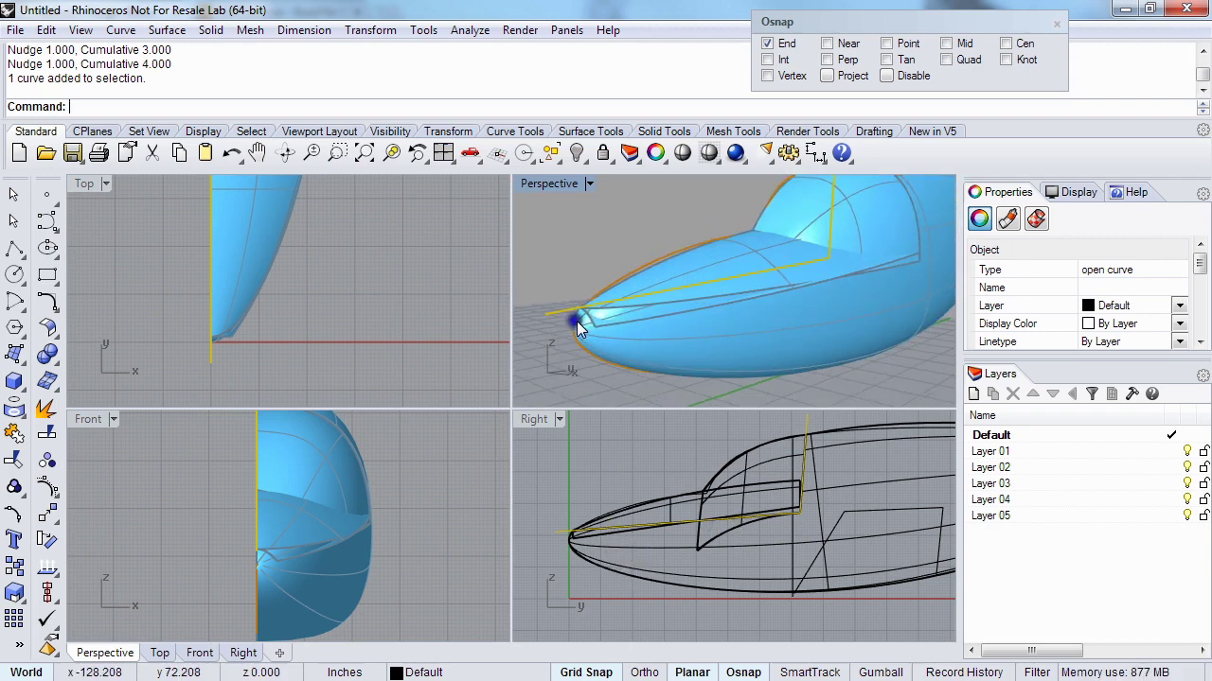
right_drag(621, 512, 588, 559)
right_click(651, 516)
key(Escape)
key(Escape)
- Draw a slanted line across the nose tip in the side view, from about y 3, z 29.75 to y 6.25, z 20.75
scroll(621, 544, up, 3)
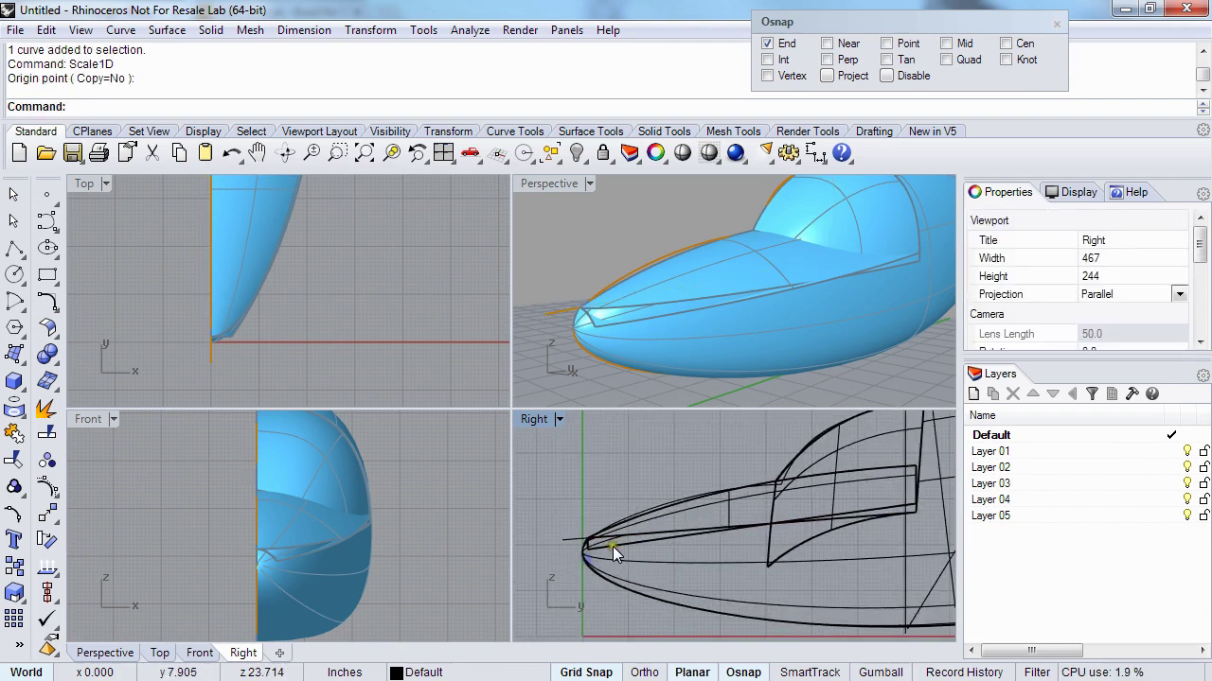
text(Line)
key(Return)
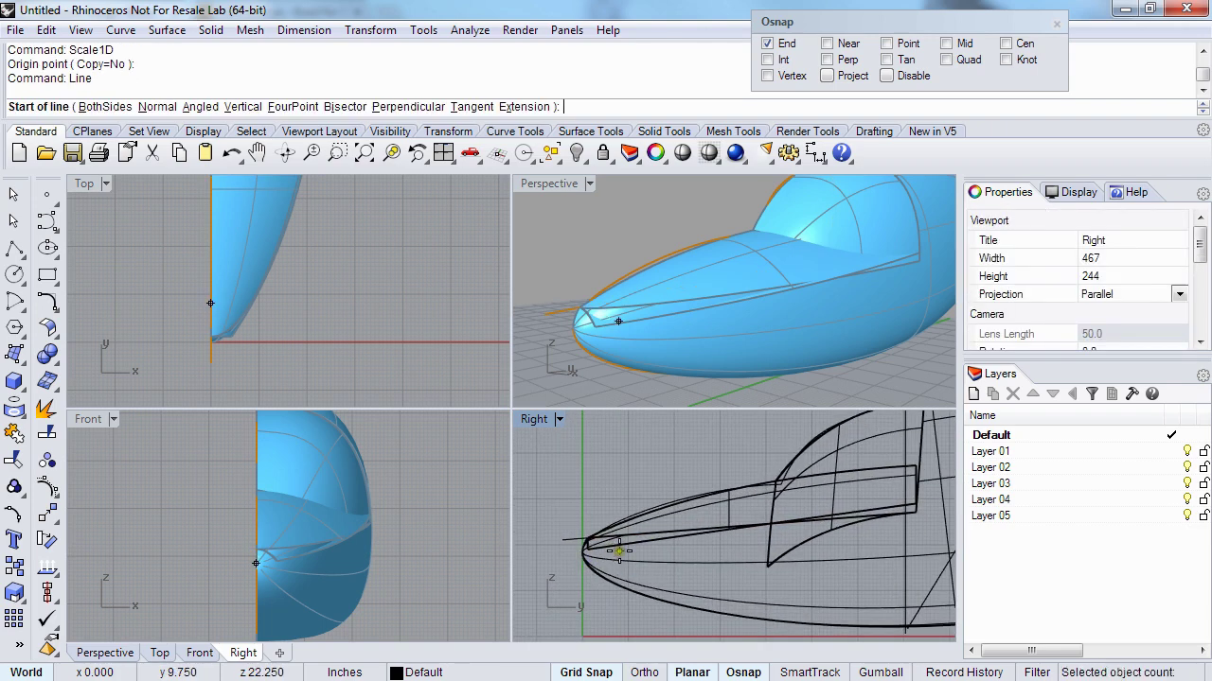
scroll(591, 526, up, 1)
scroll(591, 526, up, 2)
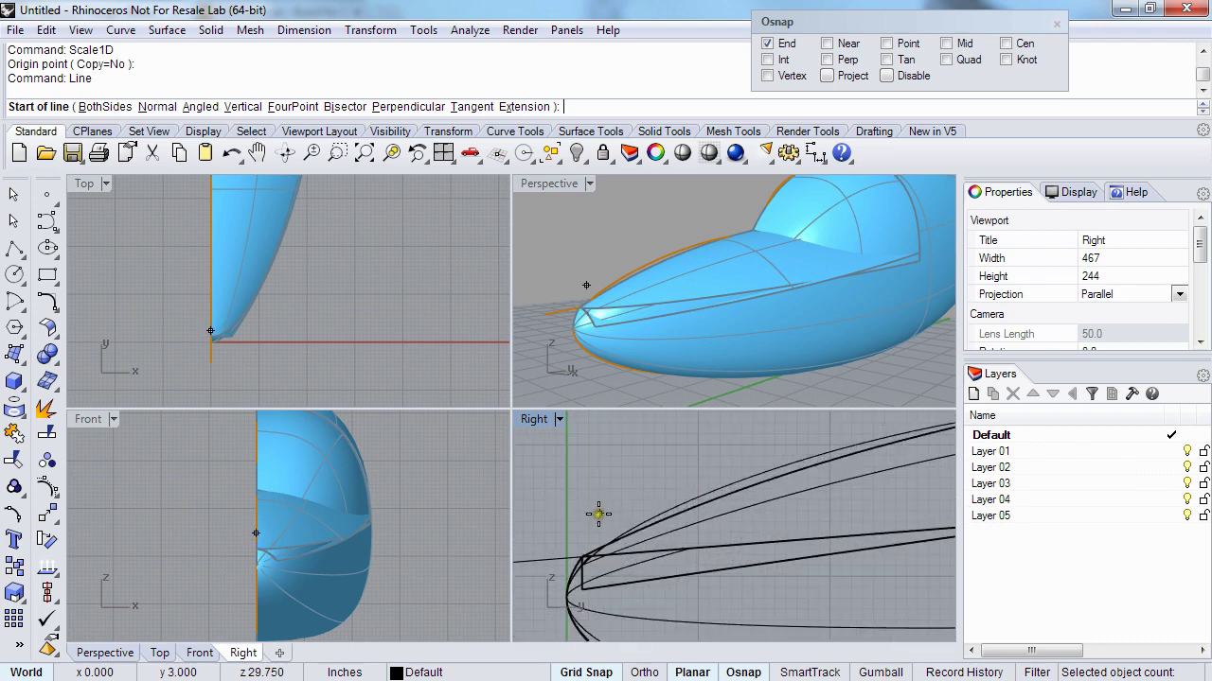
click(598, 514)
click(637, 609)
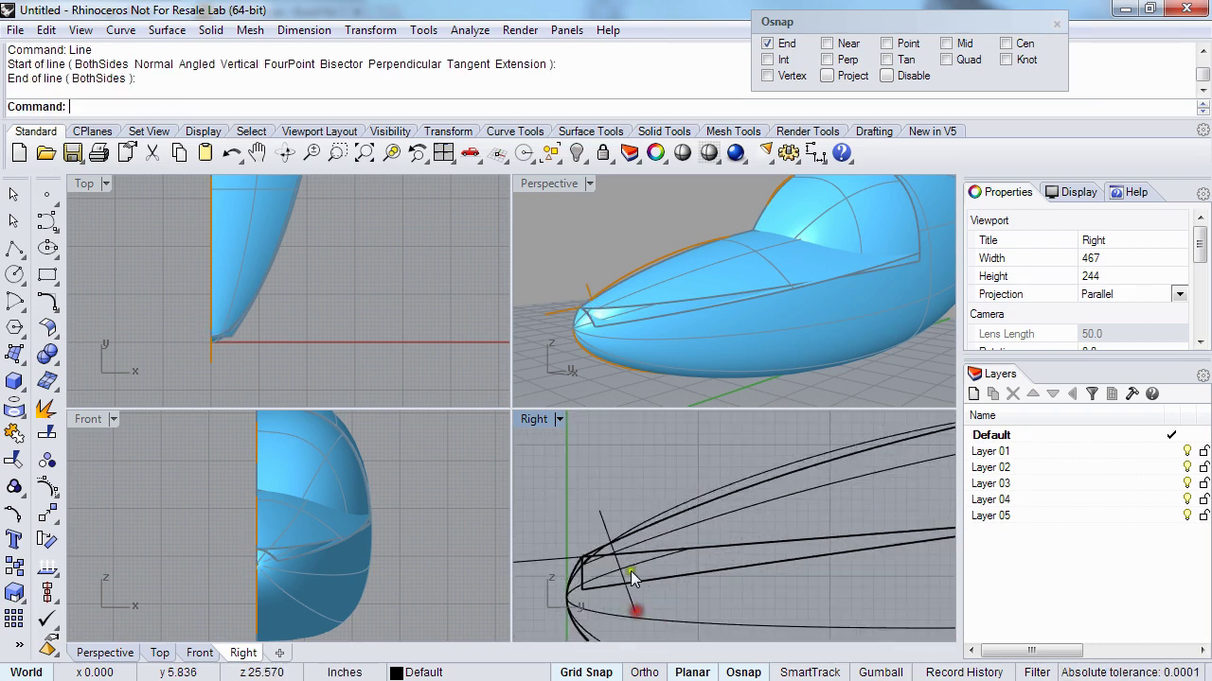
scroll(635, 615, down, 2)
- Untrim the cockpit cutout edge of the body surface
text(Untrim)
key(Return)
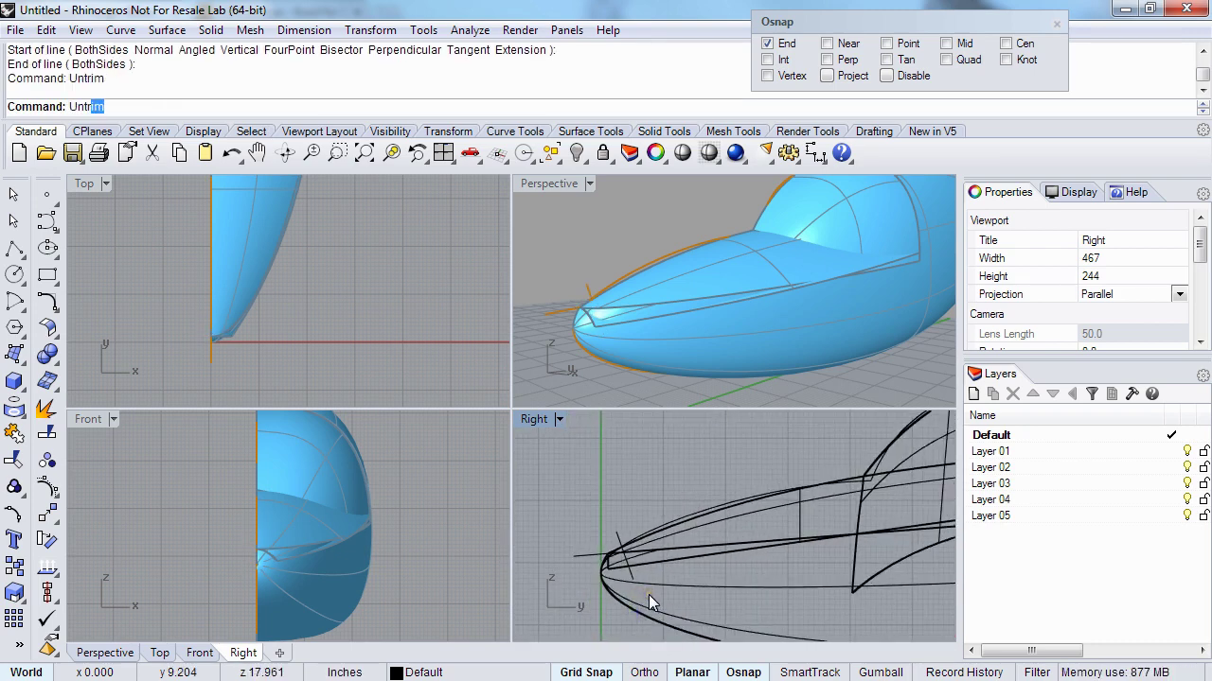
click(727, 296)
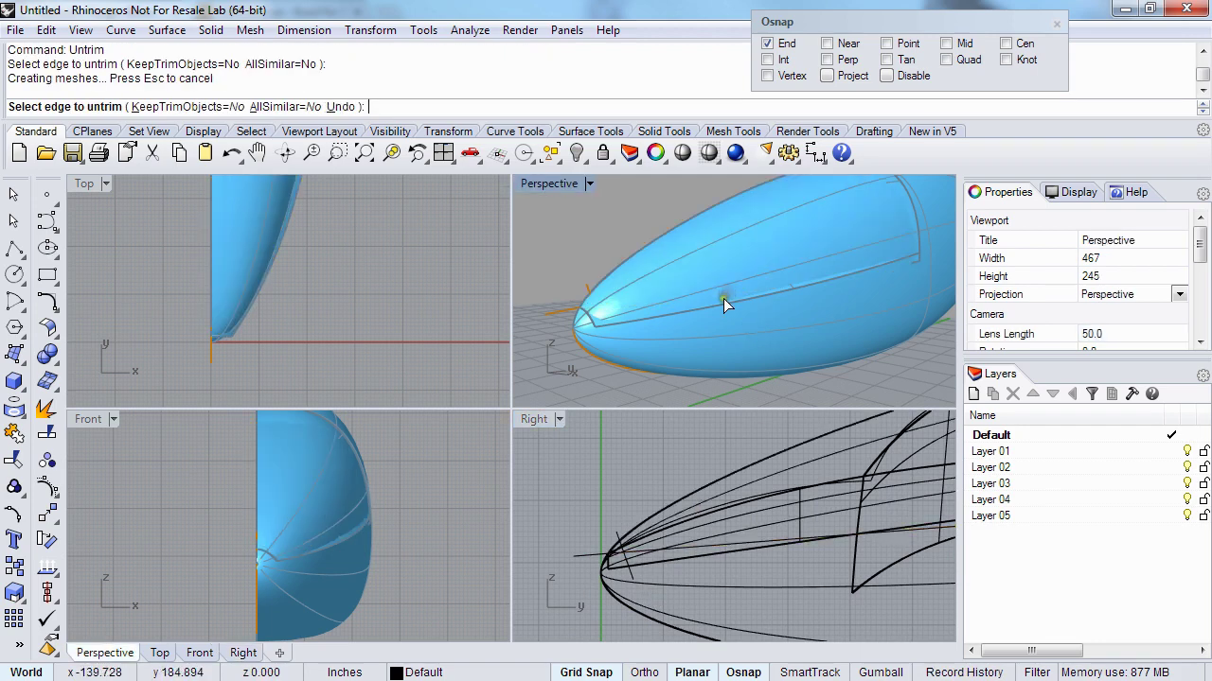
key(Return)
- Shade the side view and trim the body's cockpit area away using the new nose line and the existing cutout curve
scroll(603, 521, up, 4)
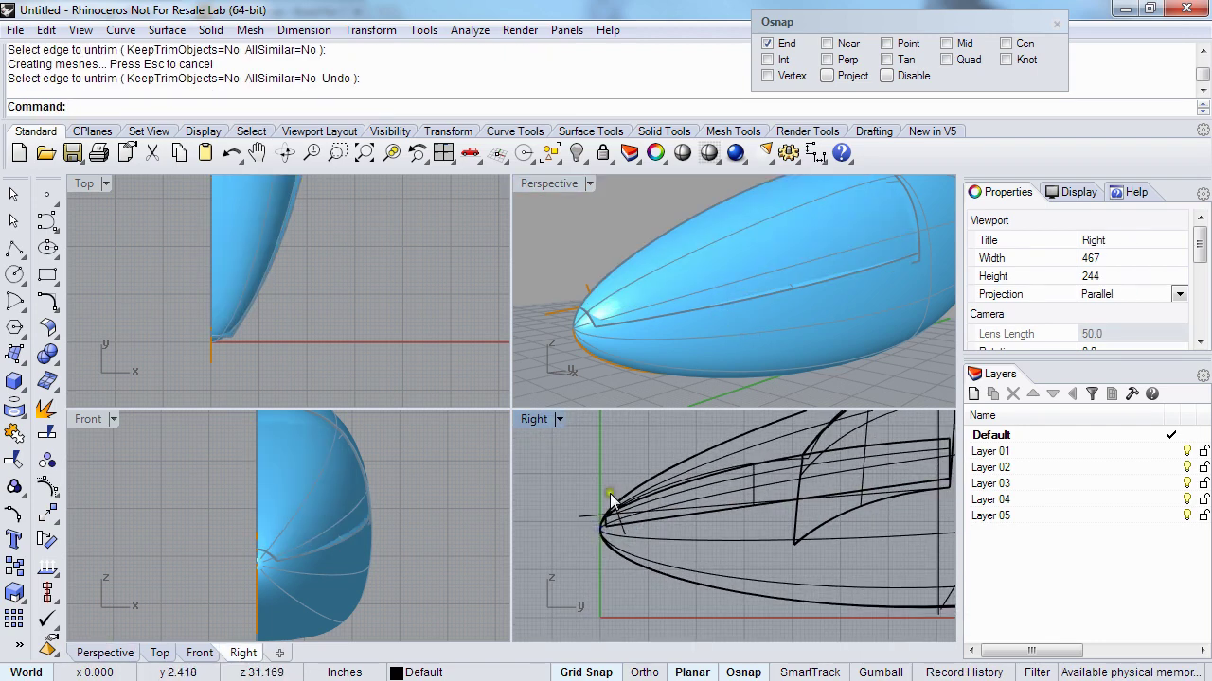
click(610, 494)
shift+click(595, 514)
scroll(671, 502, down, 2)
right_drag(681, 520, 616, 542)
key(ctrl+alt+s)
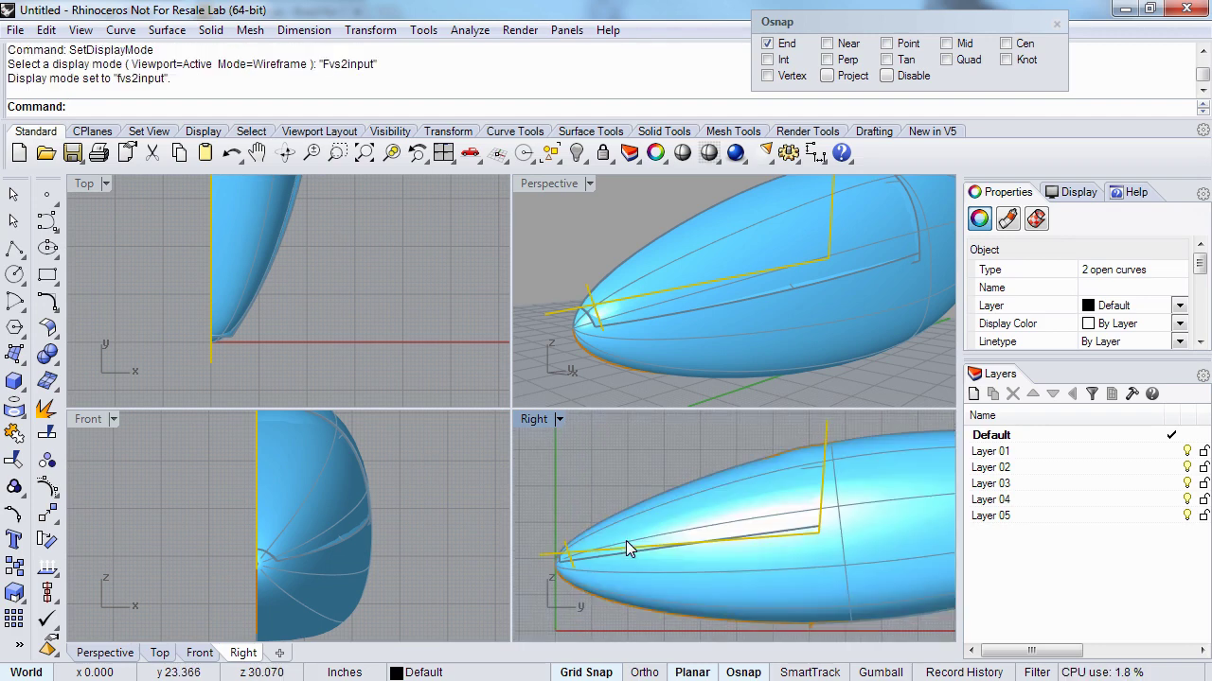
text(Trim)
key(Return)
click(683, 488)
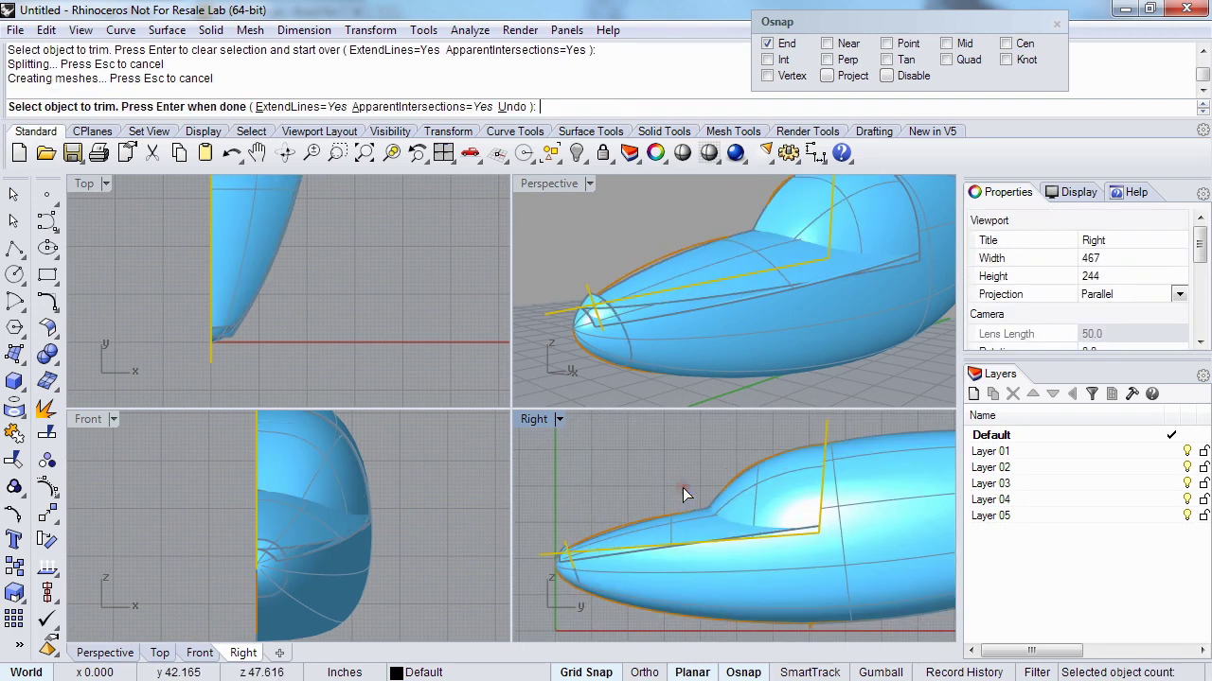
key(Return)
- Turn on the control points of the nose surface ahead of the canopy
right_drag(601, 233, 602, 346)
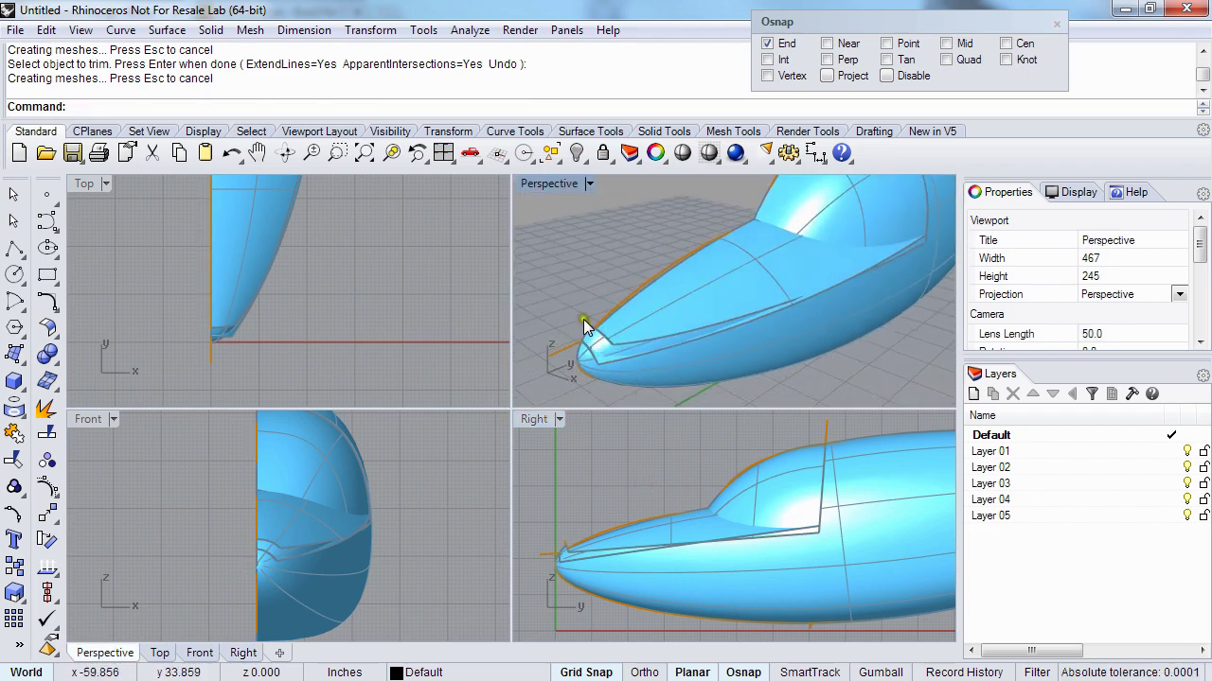
right_drag(634, 340, 579, 352)
click(621, 543)
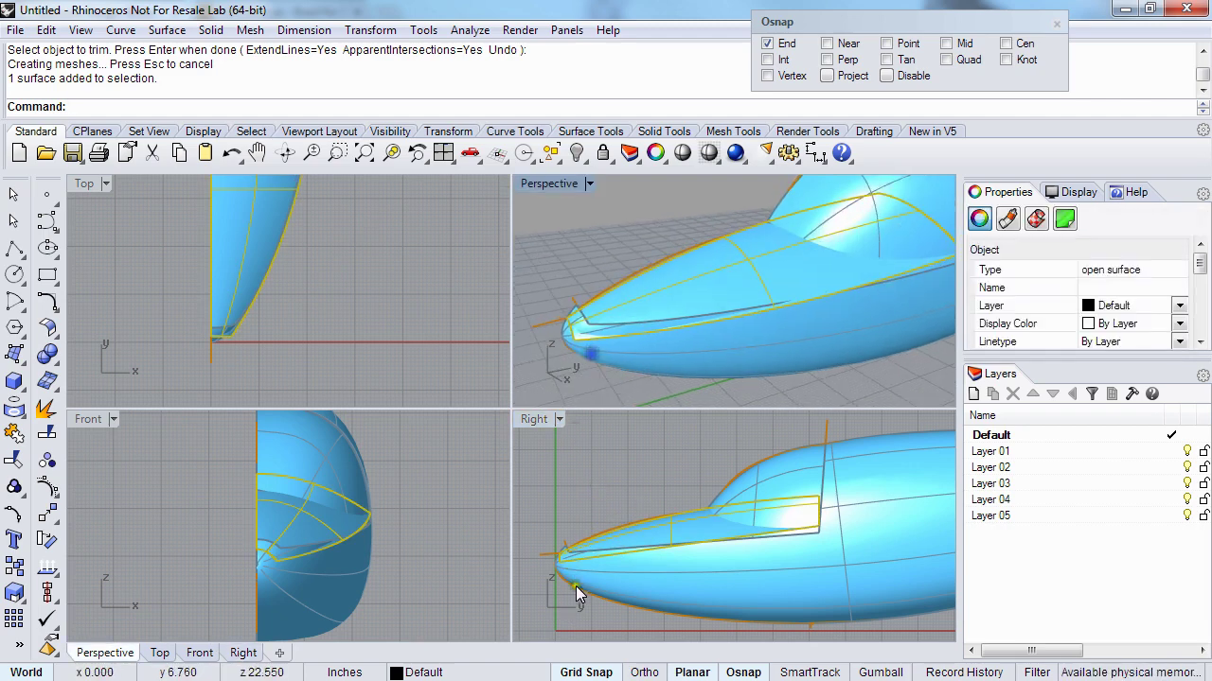
right_drag(579, 595, 606, 530)
key(F10)
scroll(600, 528, up, 2)
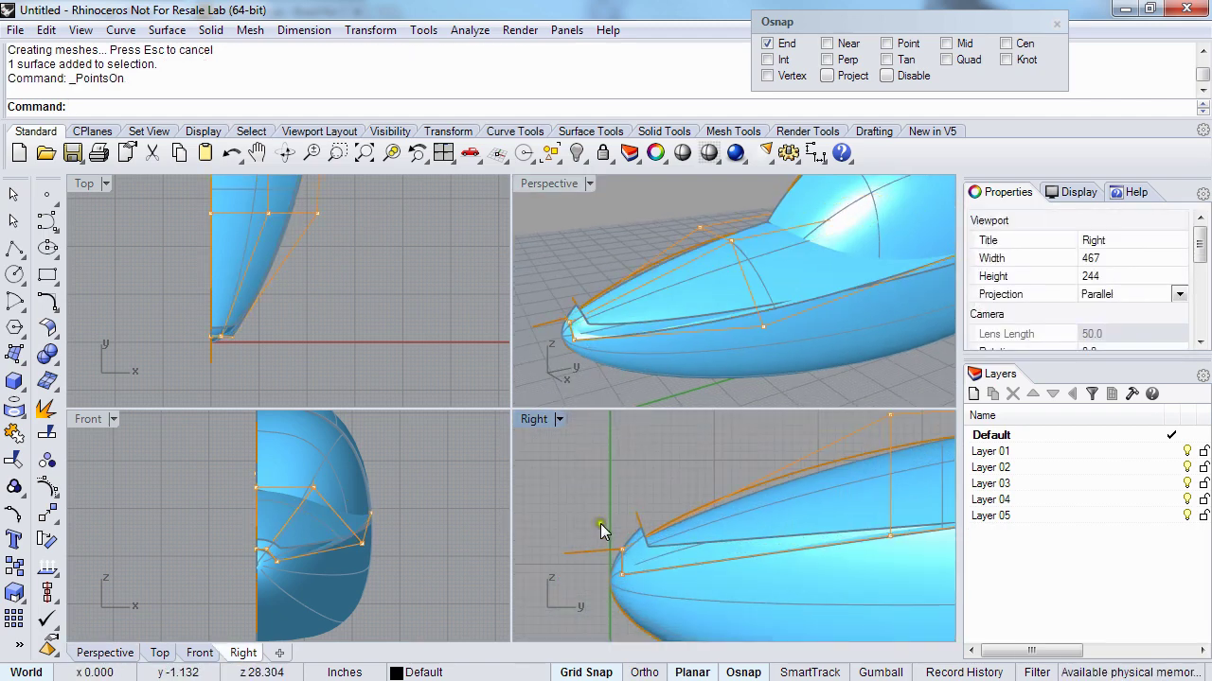
- Move the nose surface's three front-edge points from their centerline end to the front upper corner of the new cutout
drag(600, 529, 632, 592)
text(M)
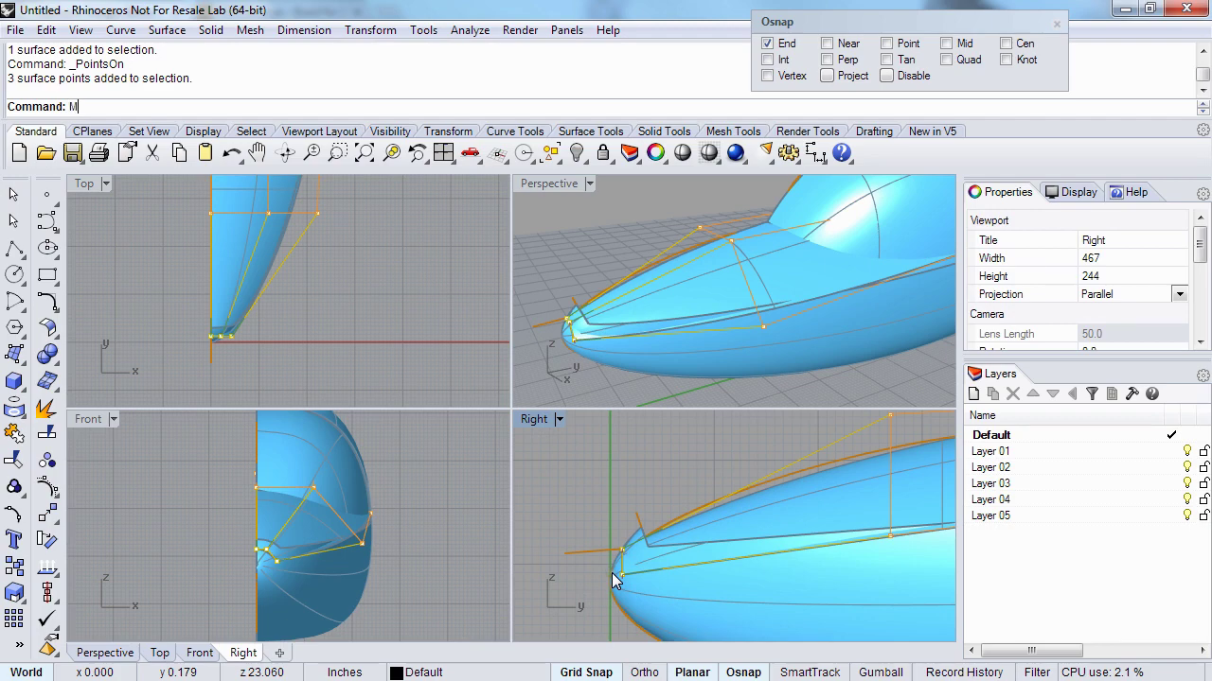
text(ove)
key(Return)
scroll(634, 322, up, 4)
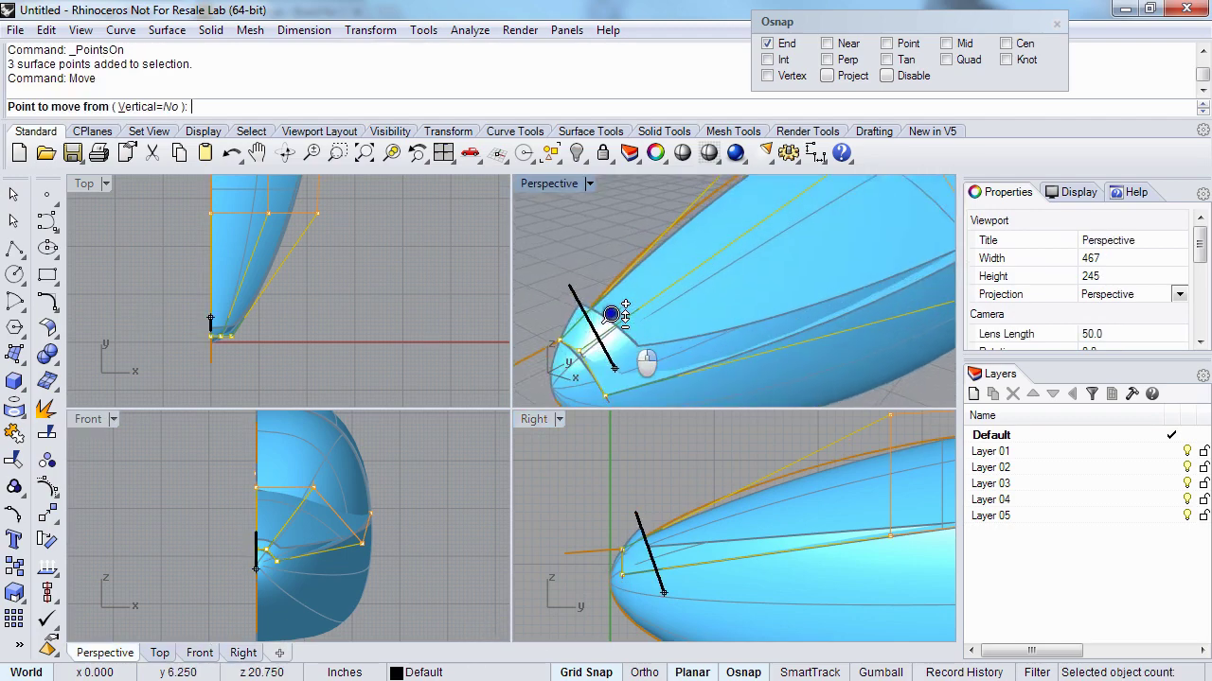
scroll(605, 332, down, 1)
click(568, 355)
click(568, 317)
scroll(605, 360, down, 3)
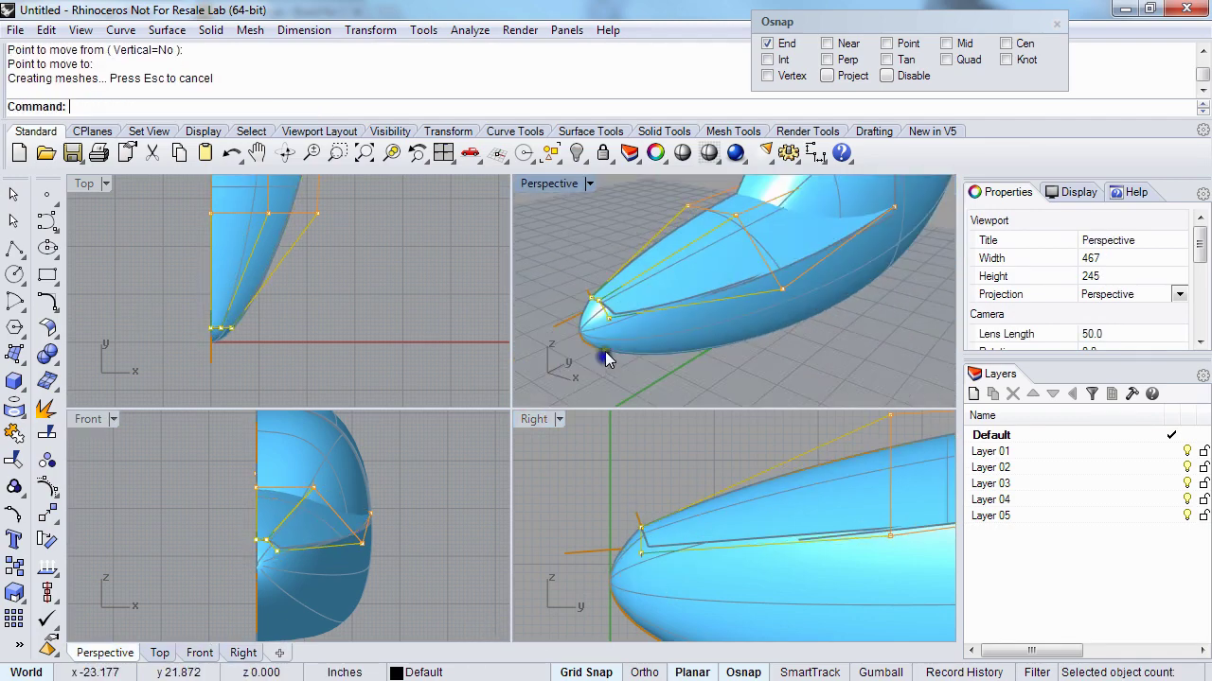
scroll(606, 358, up, 2)
key(Escape)
key(Escape)
- Change the nose surface's degree to 3 in both U and V
right_drag(583, 312, 652, 262)
click(705, 303)
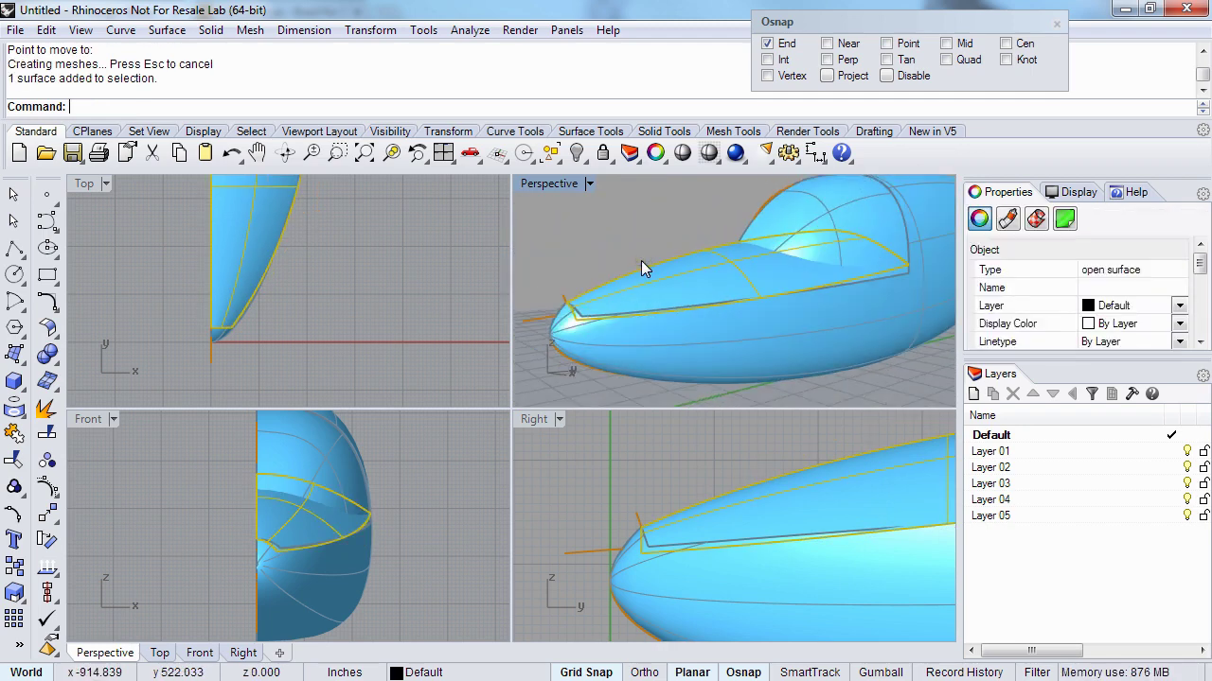
key(Return)
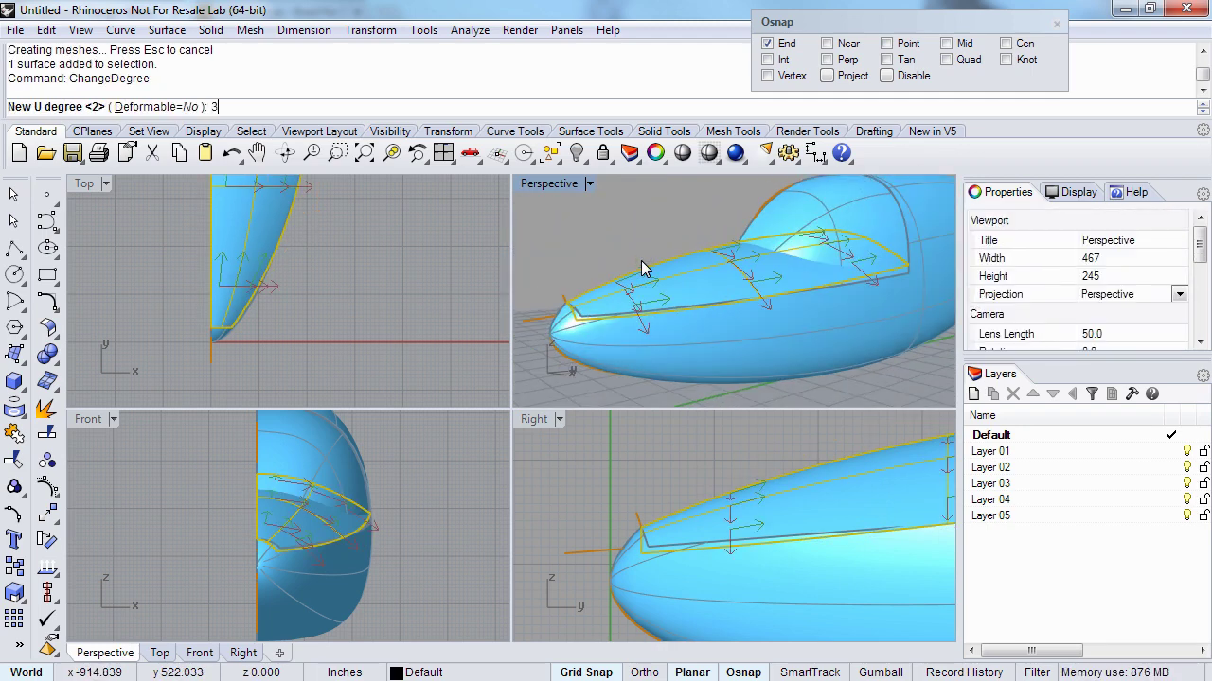
text(3)
key(Return)
text(3)
key(Return)
- Show the nose surface's points, select the three behind the front edge just inside the outer edge, and nudge them 5 units outward and 1 up
right_drag(641, 261, 673, 284)
right_drag(341, 473, 324, 522)
key(F10)
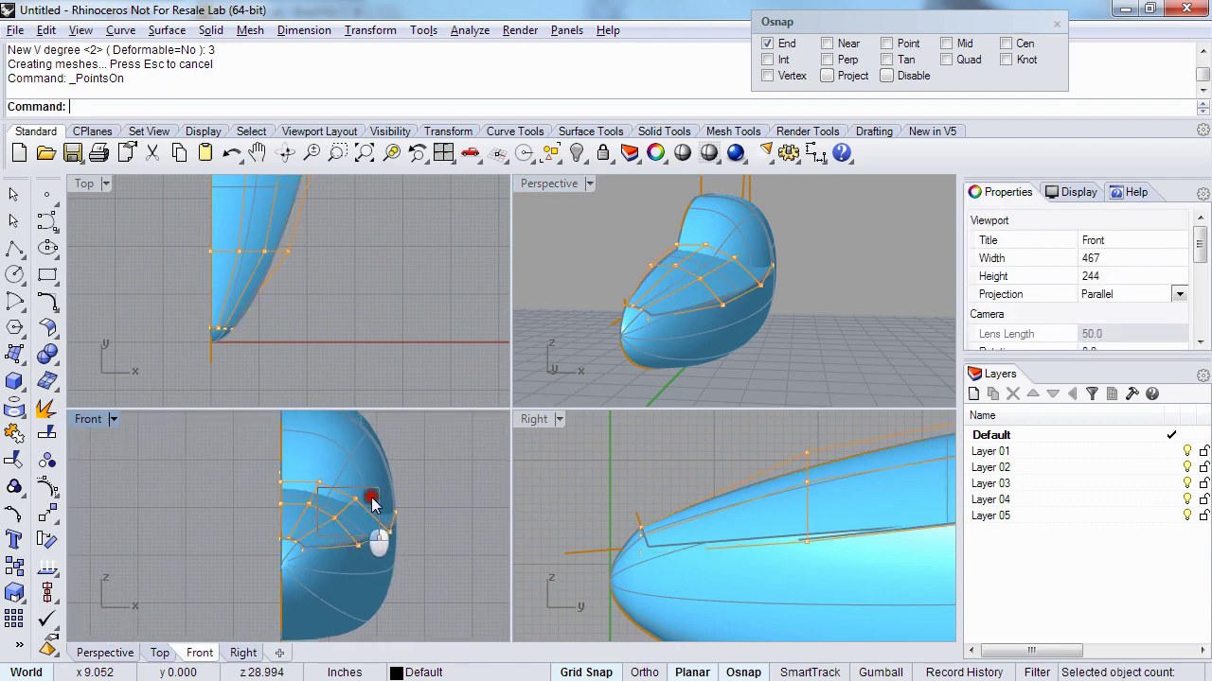
drag(380, 464, 369, 516)
shift+click(345, 523)
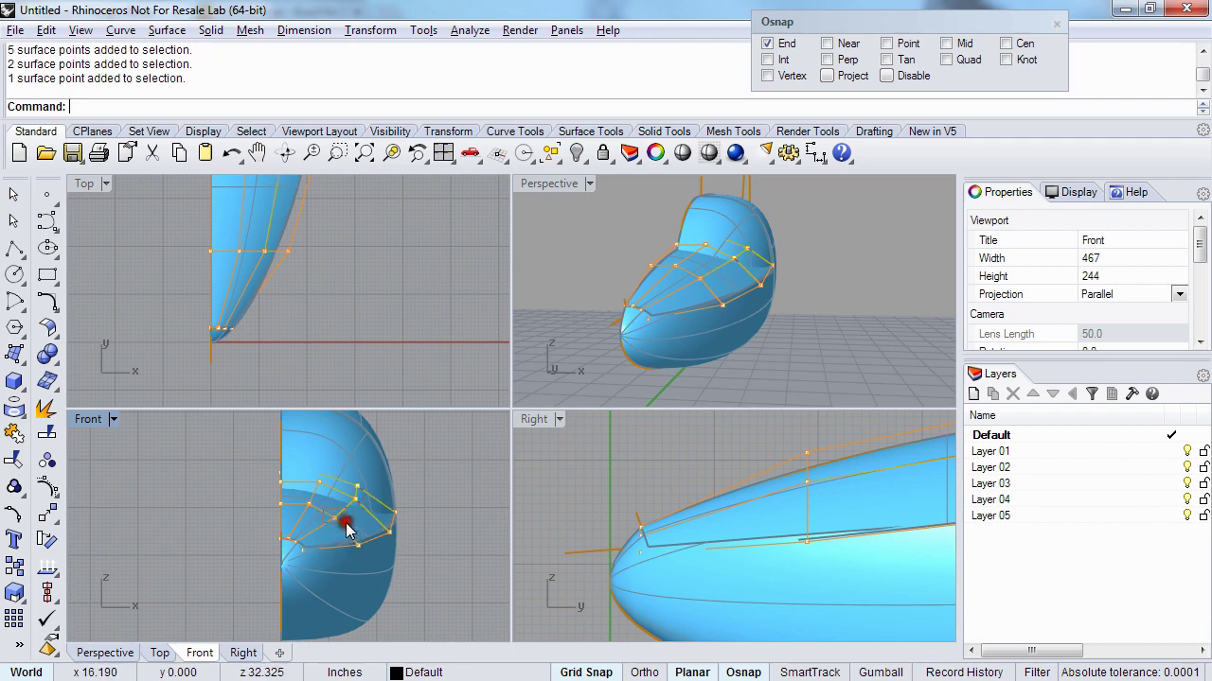
key(alt+Right)
key(alt+Right)
key(alt+Right)
key(alt+Right)
key(alt+Up)
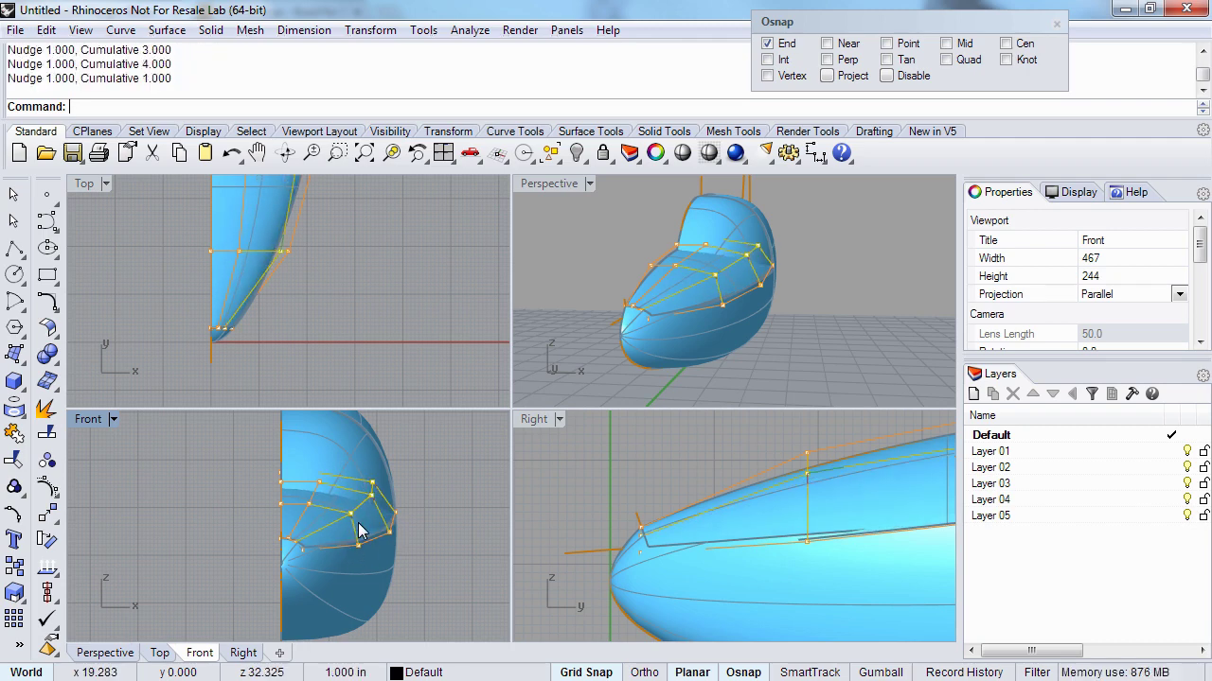
right_drag(295, 528, 314, 516)
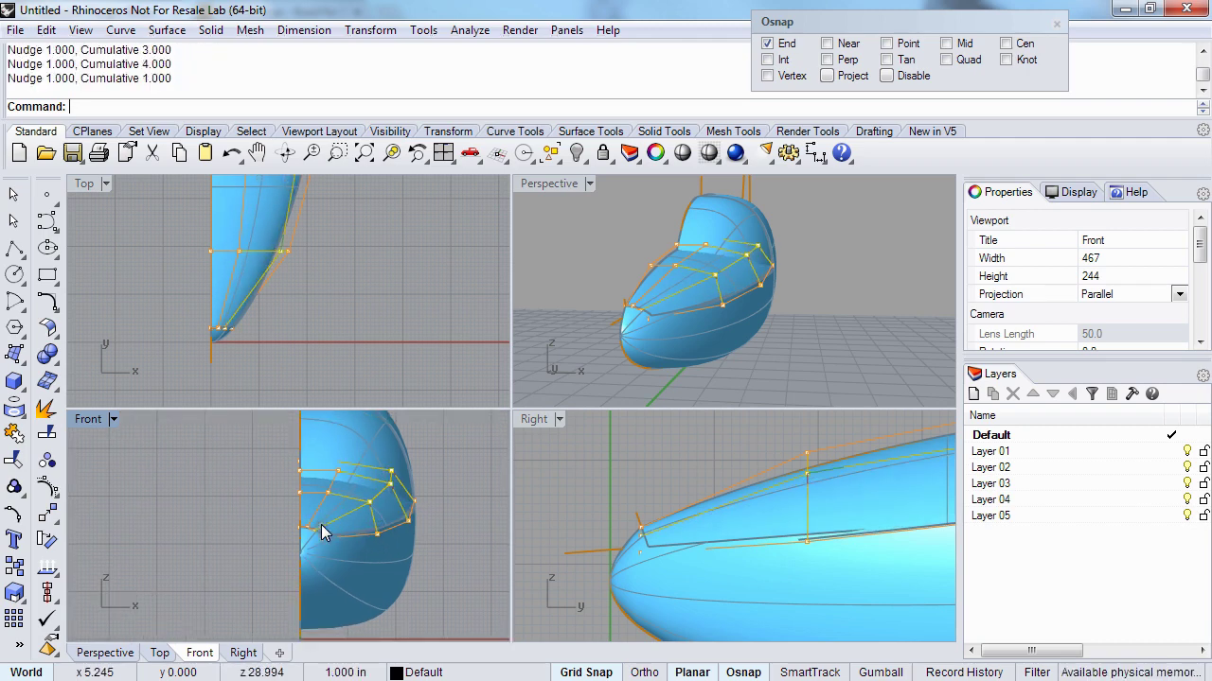
key(alt+Right)
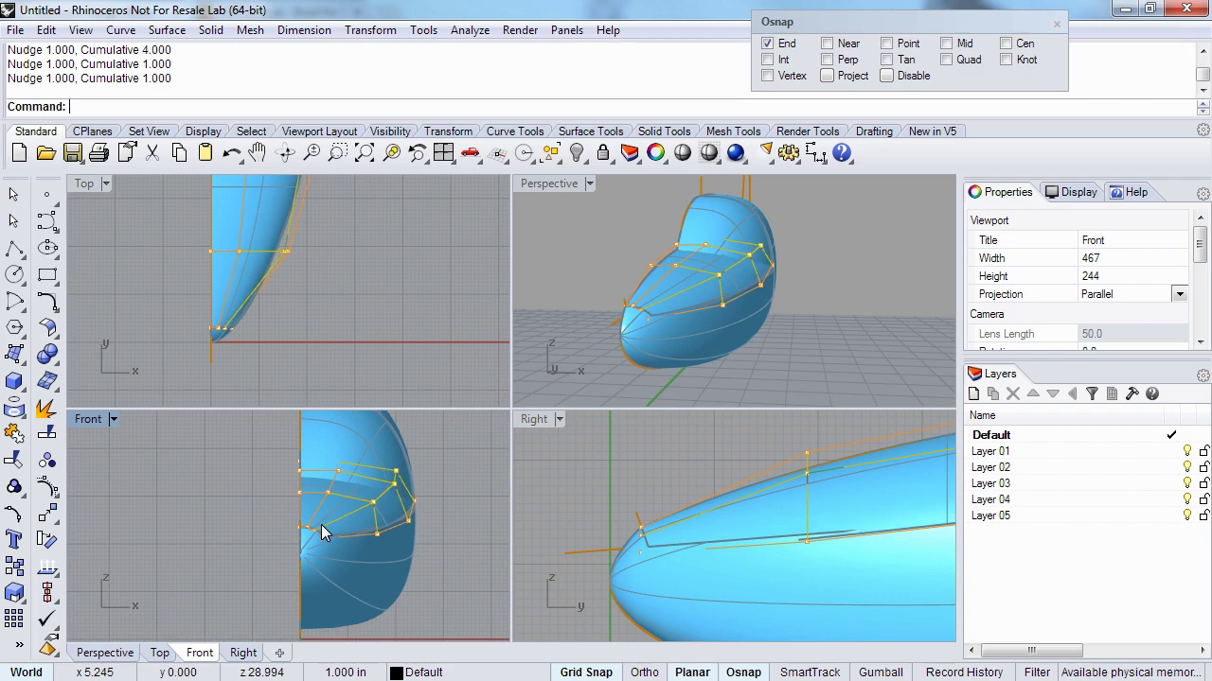
- Select the nose surface's whole cross row of four points behind the front edge and nudge it 6 units toward the nose tip
right_drag(748, 303, 701, 284)
right_drag(716, 519, 638, 532)
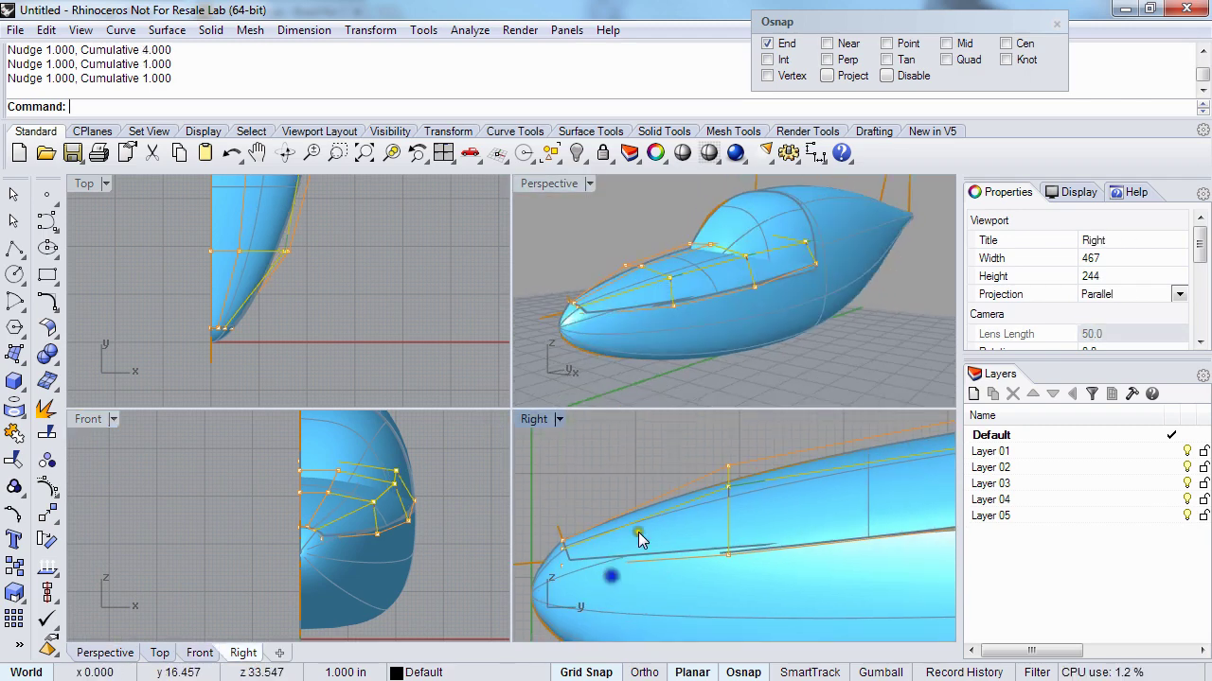
drag(759, 510, 763, 516)
right_drag(765, 532, 784, 551)
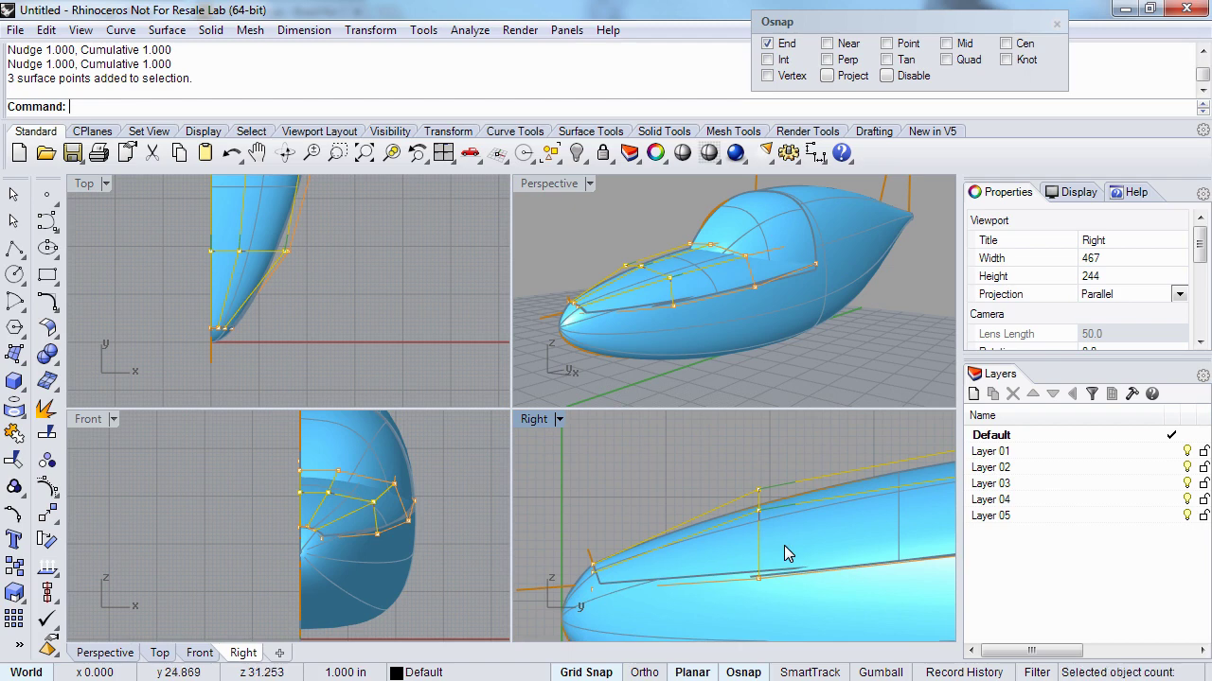
right_drag(691, 512, 677, 478)
drag(690, 428, 759, 559)
right_drag(726, 544, 735, 539)
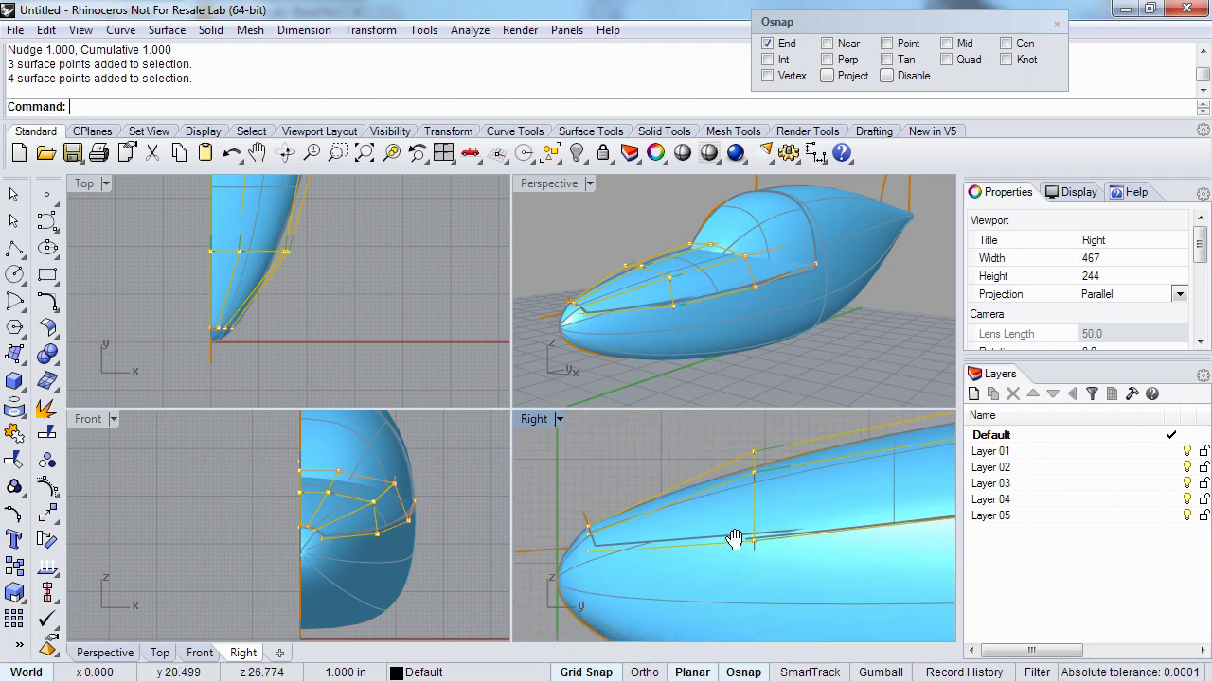
key(alt+Left)
key(alt+Left)
key(alt+Left)
key(alt+Left)
key(alt+Left)
key(alt+Left)
key(alt+Left)
key(alt+Left)
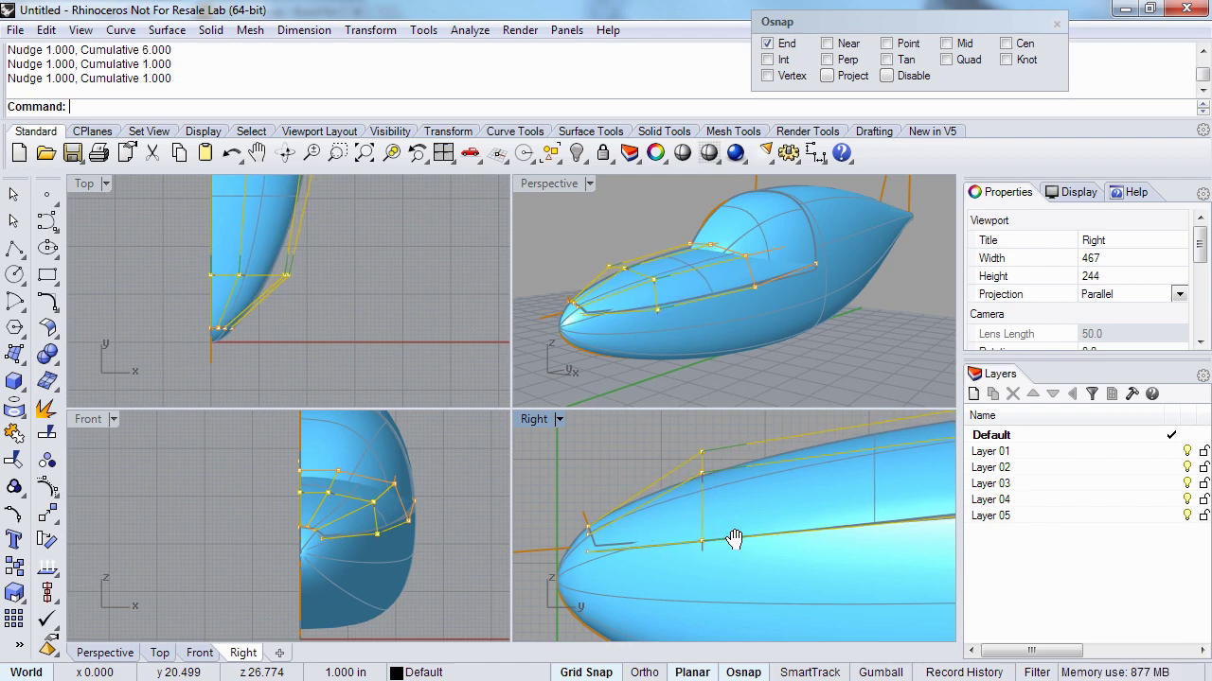
- Select the two outer points on the nose surface's front edge and nudge them 1 unit toward the tail
right_drag(686, 520, 731, 519)
right_drag(626, 553, 613, 525)
scroll(657, 549, up, 9)
scroll(663, 531, down, 5)
click(618, 487)
scroll(604, 528, down, 6)
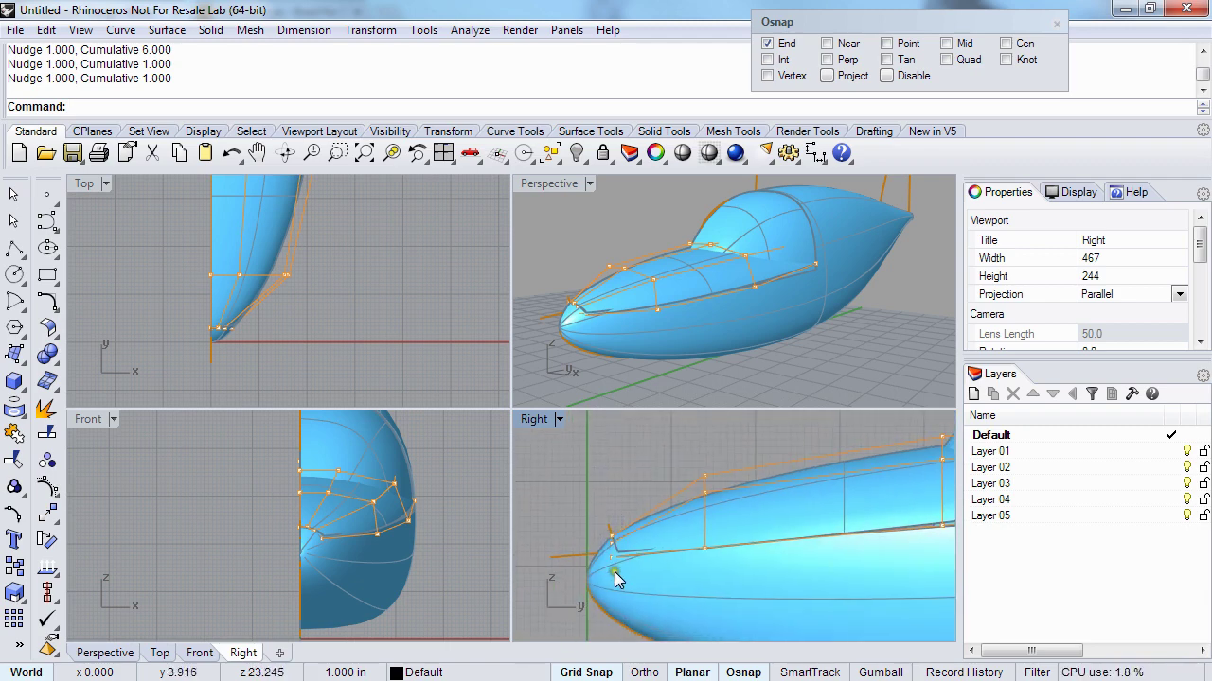
scroll(616, 553, up, 2)
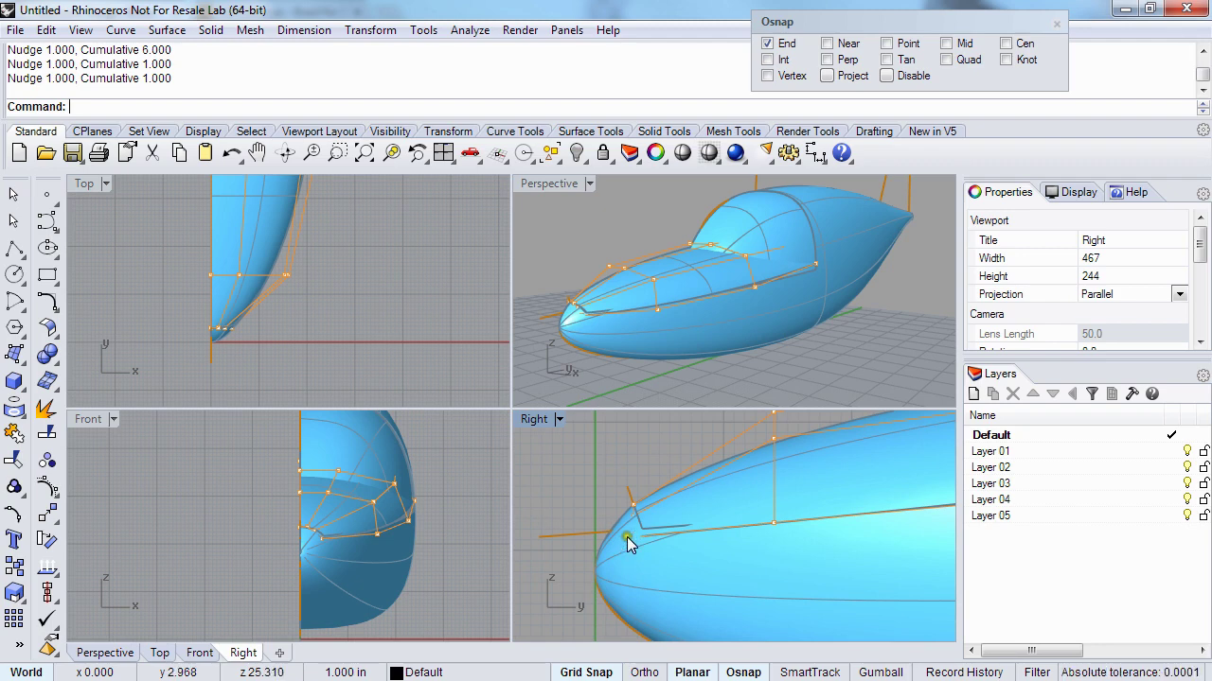
click(627, 536)
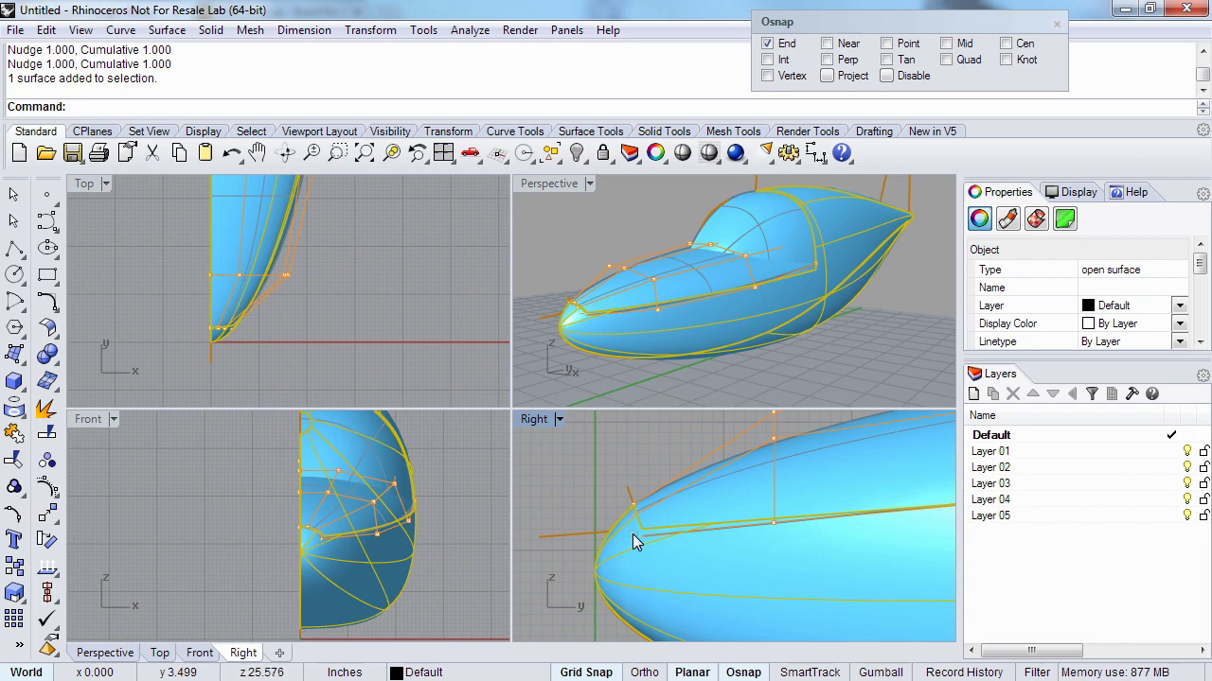
key(Escape)
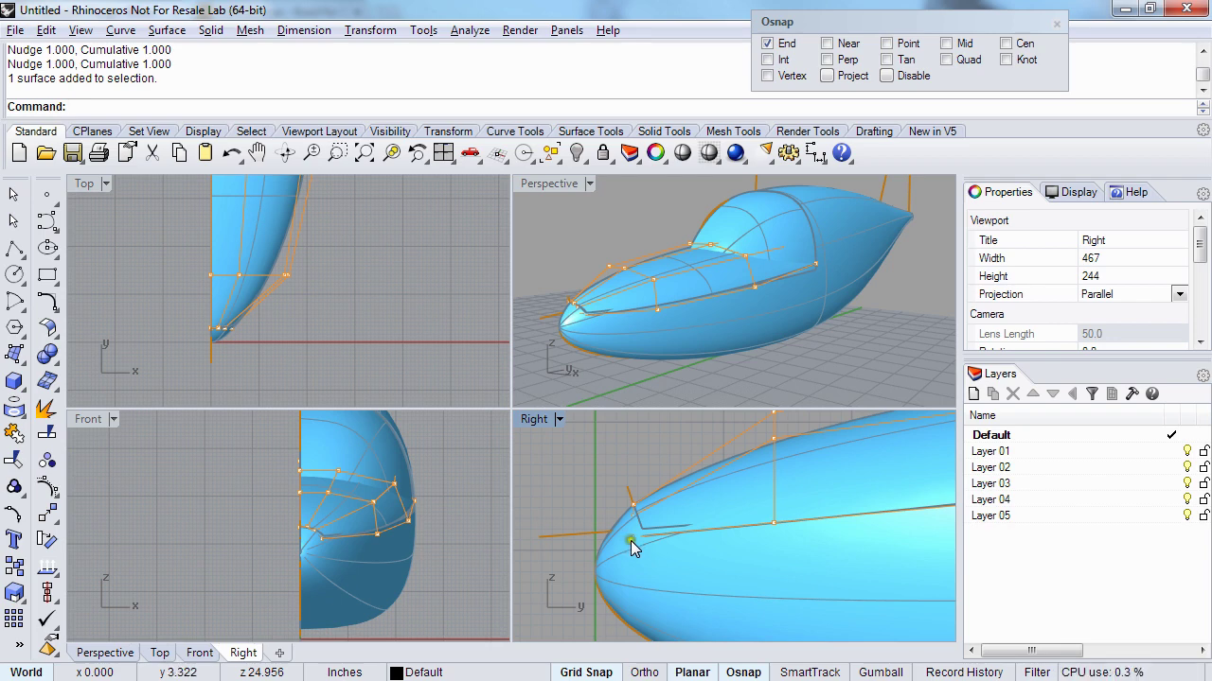
drag(608, 509, 645, 552)
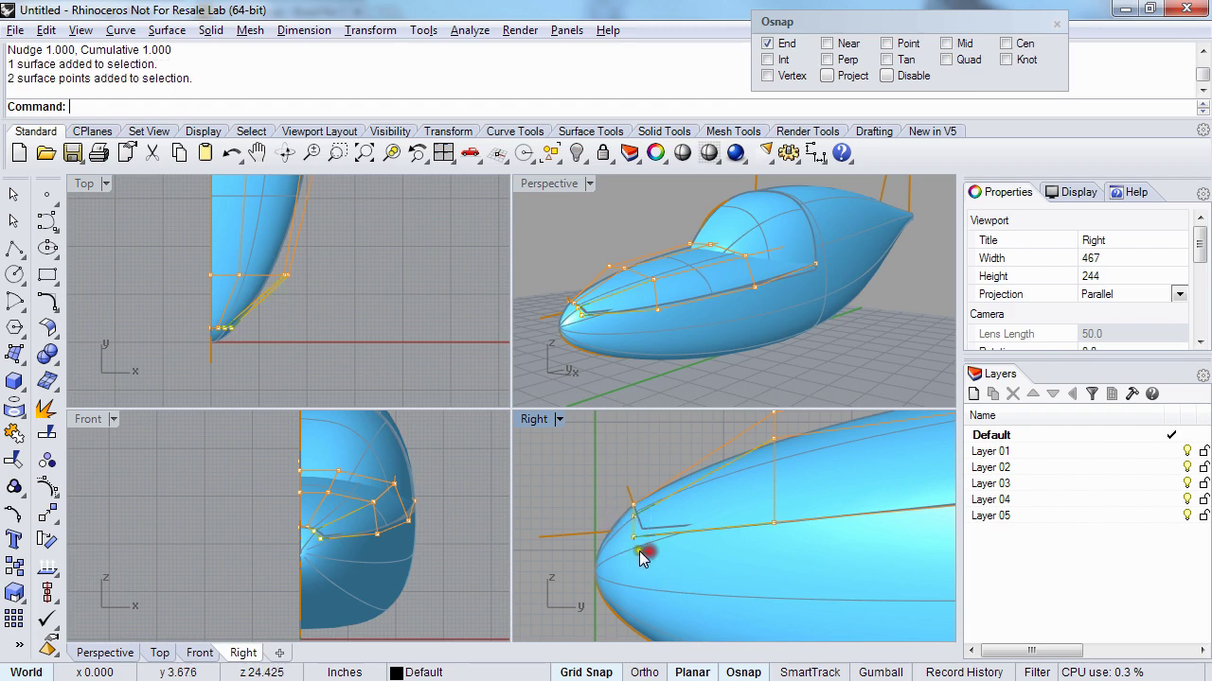
right_drag(617, 516, 608, 524)
key(alt+Right)
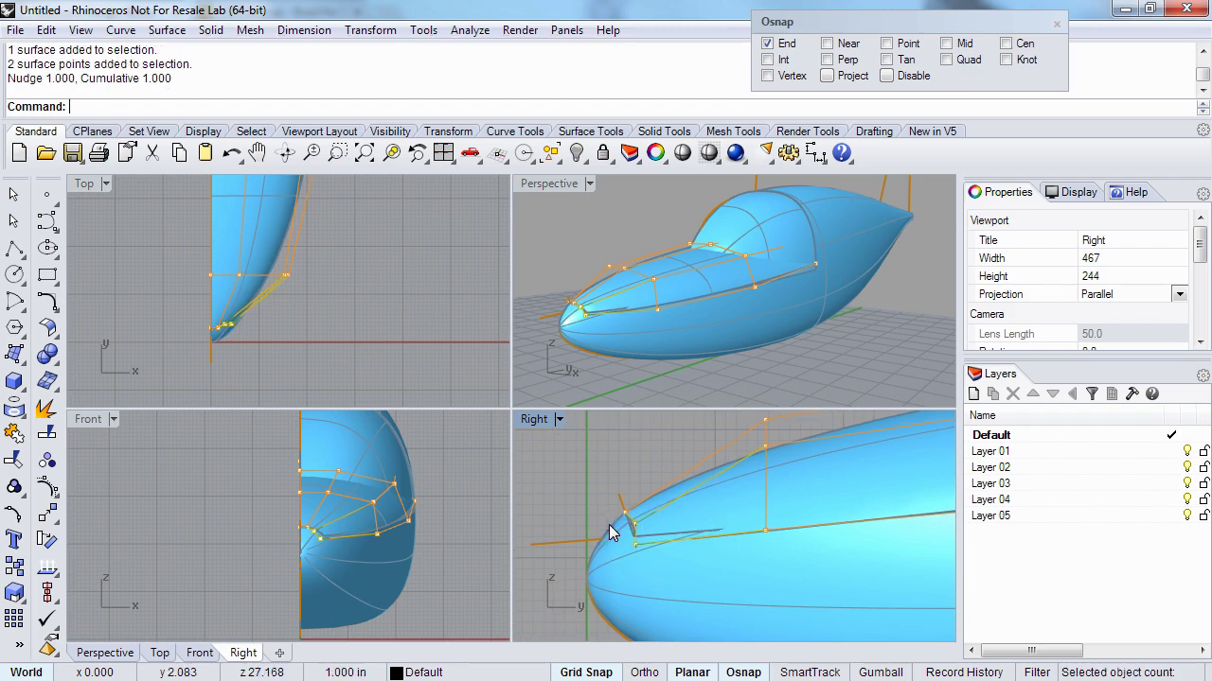
- Fine-nudge the two selected front-edge points in 0.1 steps, 0.6 toward the nose tip and 0.4 up
key(ctrl+alt+Left)
key(ctrl+alt+Left)
key(ctrl+alt+Left)
key(ctrl+alt+Left)
key(ctrl+alt+Left)
key(ctrl+alt+Up)
key(ctrl+alt+Up)
key(ctrl+alt+Up)
key(ctrl+alt+Up)
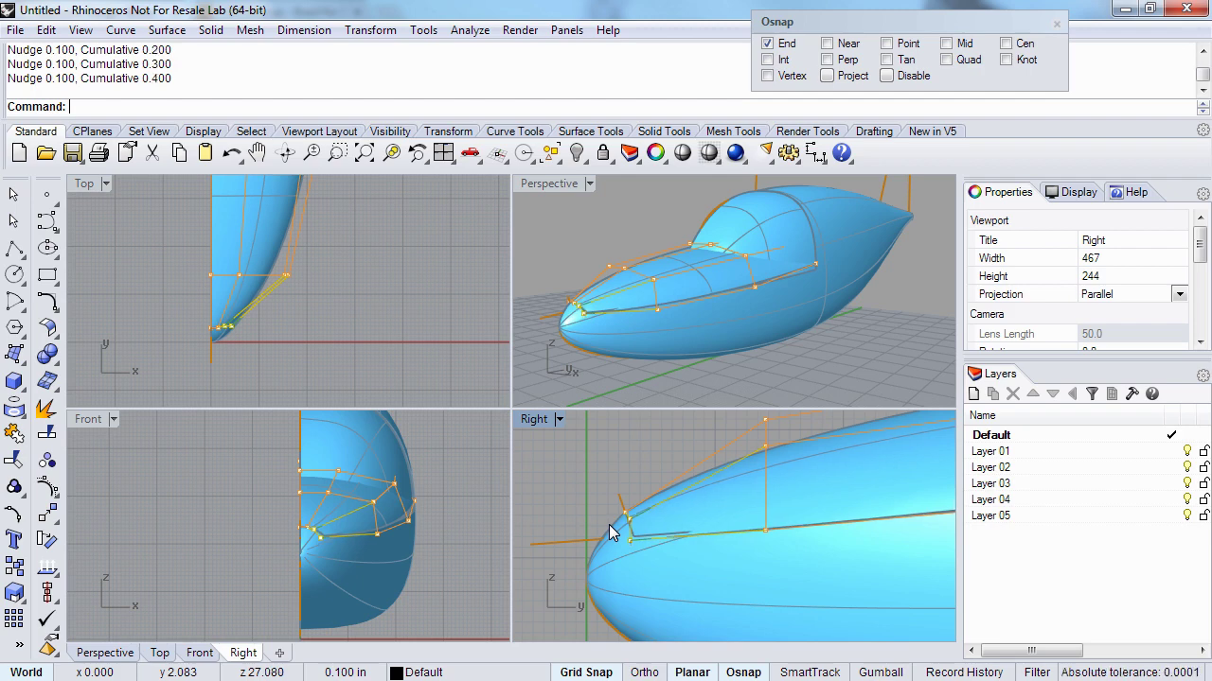
key(ctrl+alt+Left)
right_drag(616, 539, 635, 526)
- Select the nose surface's outer front corner point and nudge it 1 unit outward and 0.2 up onto the cutout corner
right_drag(223, 554, 199, 536)
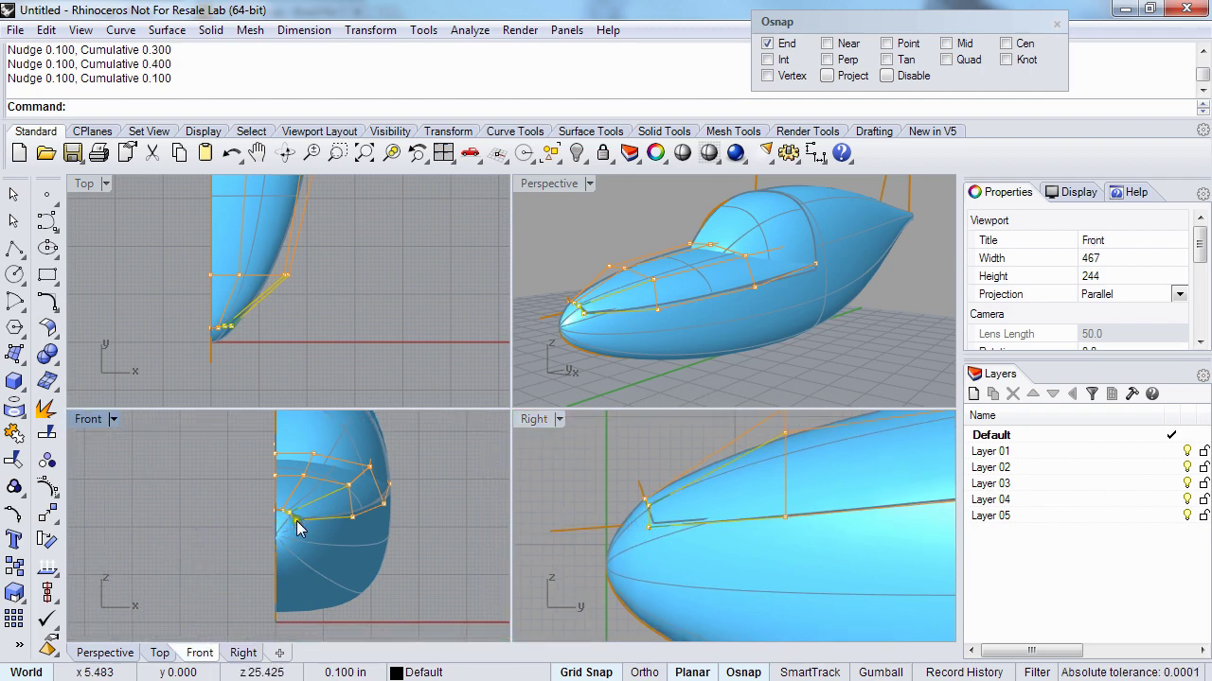
scroll(265, 530, up, 6)
click(276, 567)
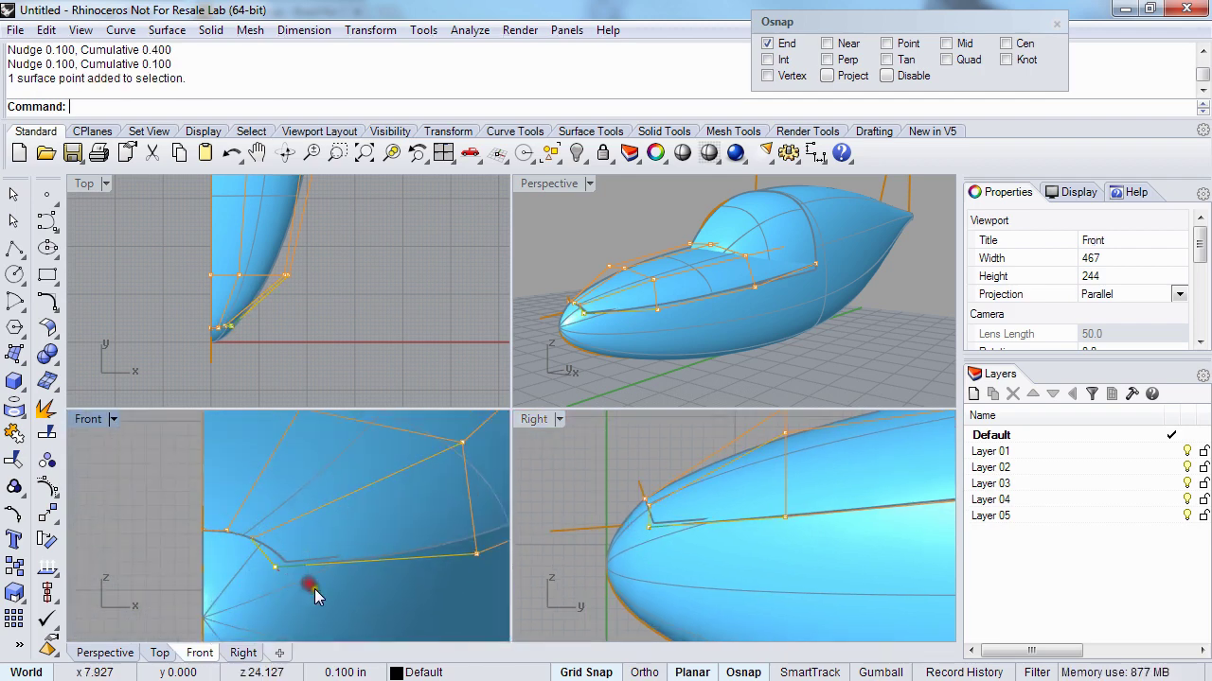
key(ctrl+alt+Right)
key(ctrl+alt+Right)
key(alt+Right)
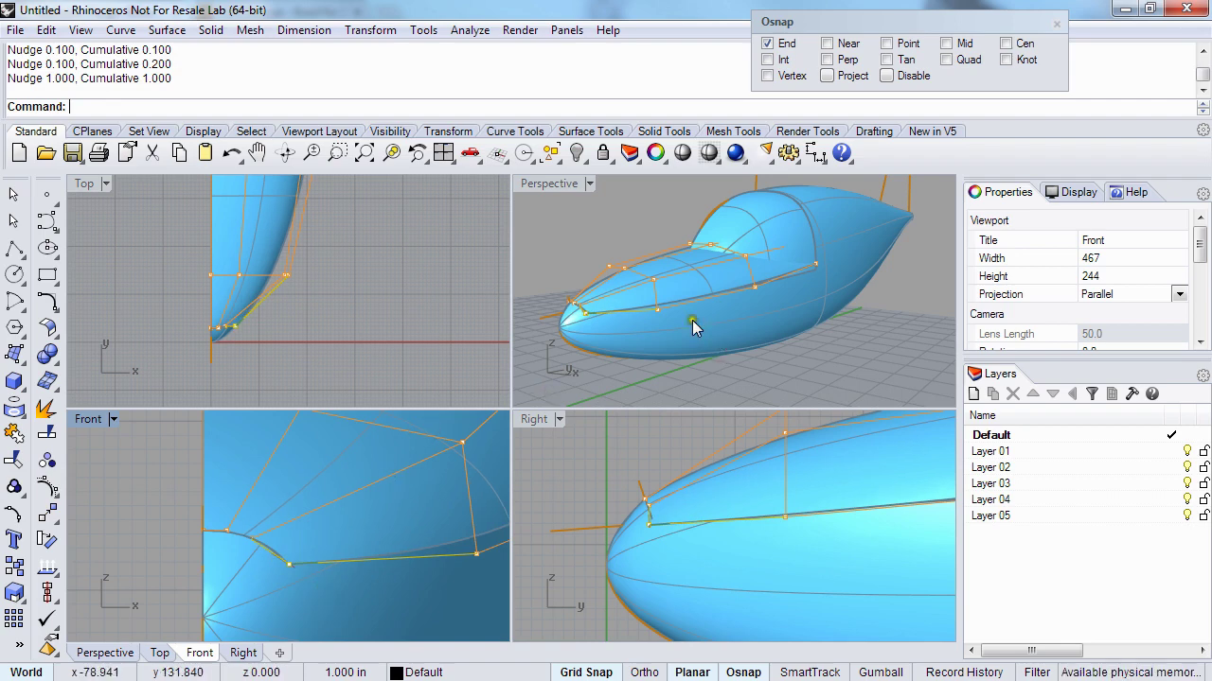
- Lock the main body surface
mouse_move(692, 320)
right_down()
mouse_move(707, 307)
mouse_move(632, 338)
mouse_move(674, 328)
mouse_move(662, 345)
mouse_move(651, 331)
mouse_move(620, 329)
mouse_move(672, 330)
right_up()
click(650, 330)
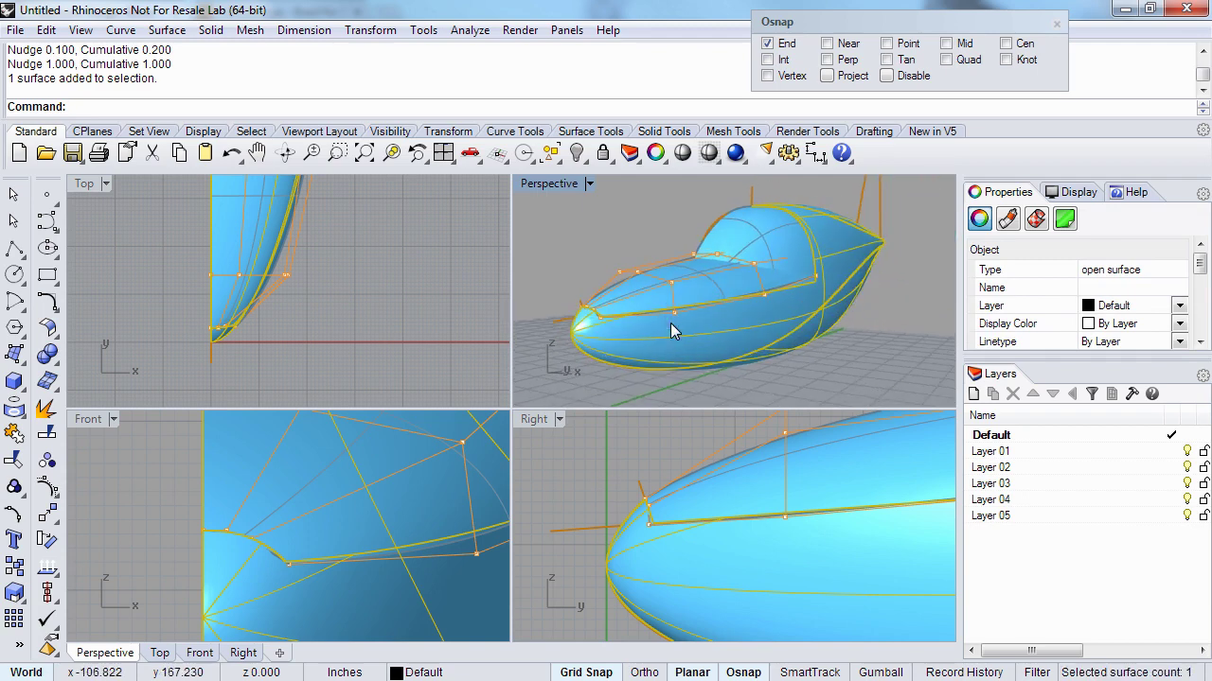
text(Lock)
key(Return)
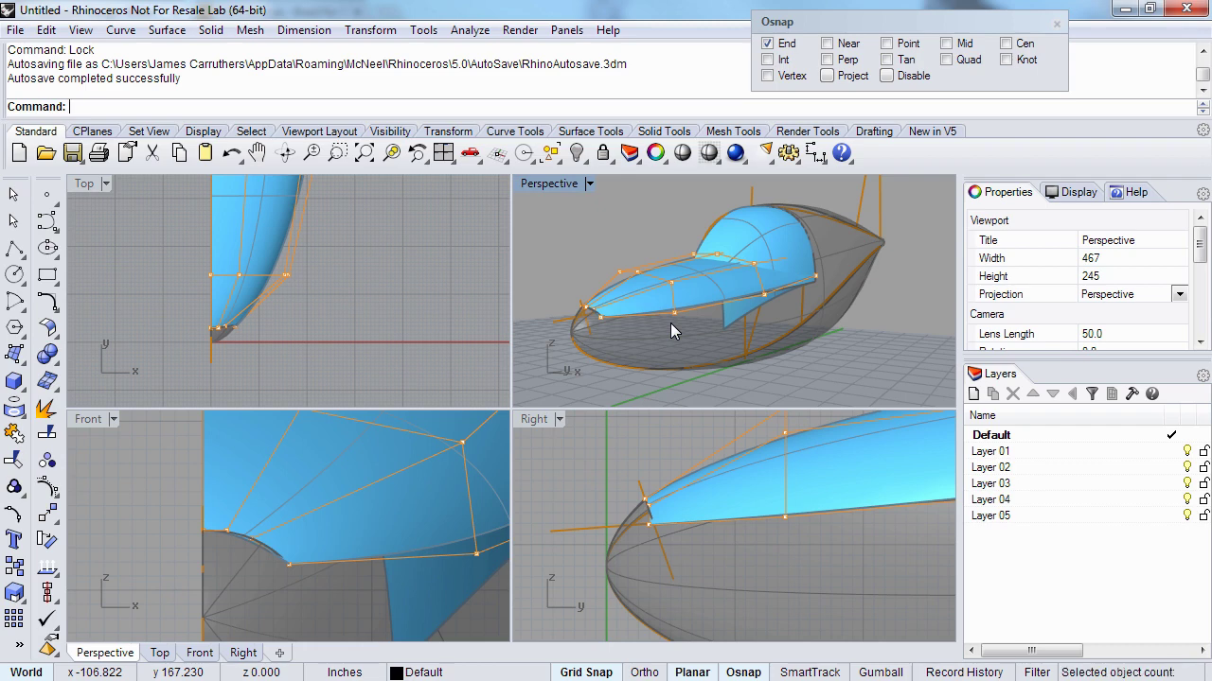
- Turn off the nose surface's control points and show those of the canopy surface instead
right_drag(670, 323, 597, 331)
click(758, 240)
scroll(773, 434, down, 8)
right_drag(758, 458, 706, 490)
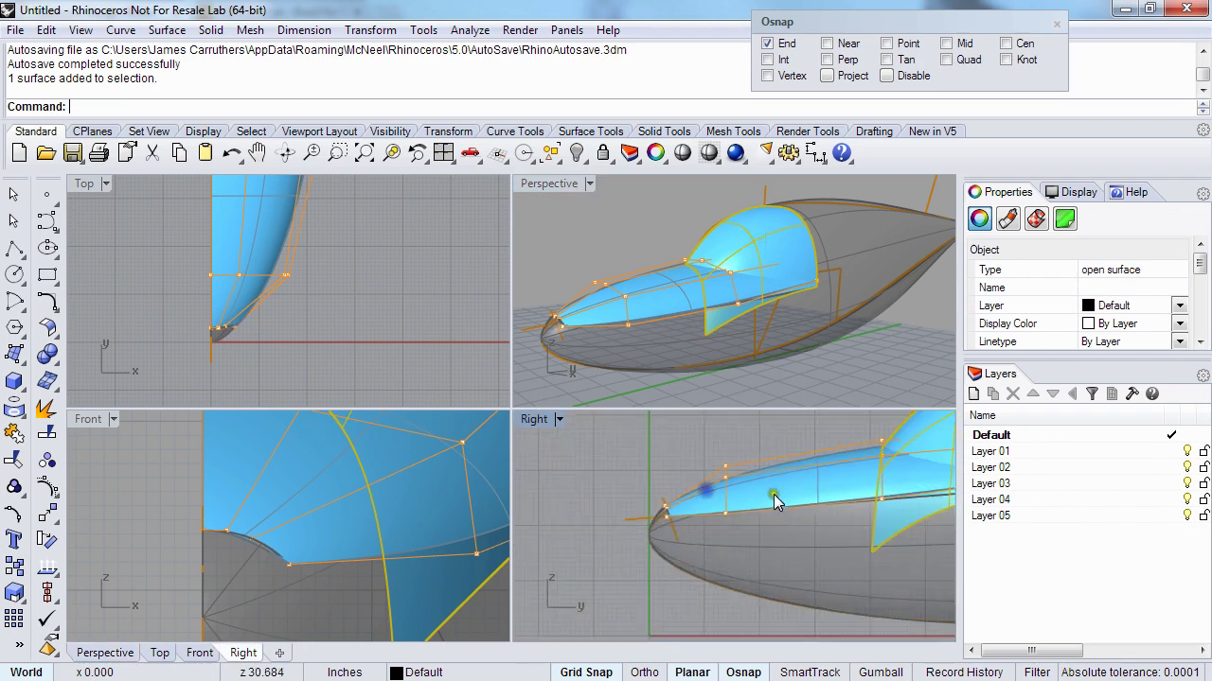
right_drag(798, 492, 725, 556)
key(F11)
key(F10)
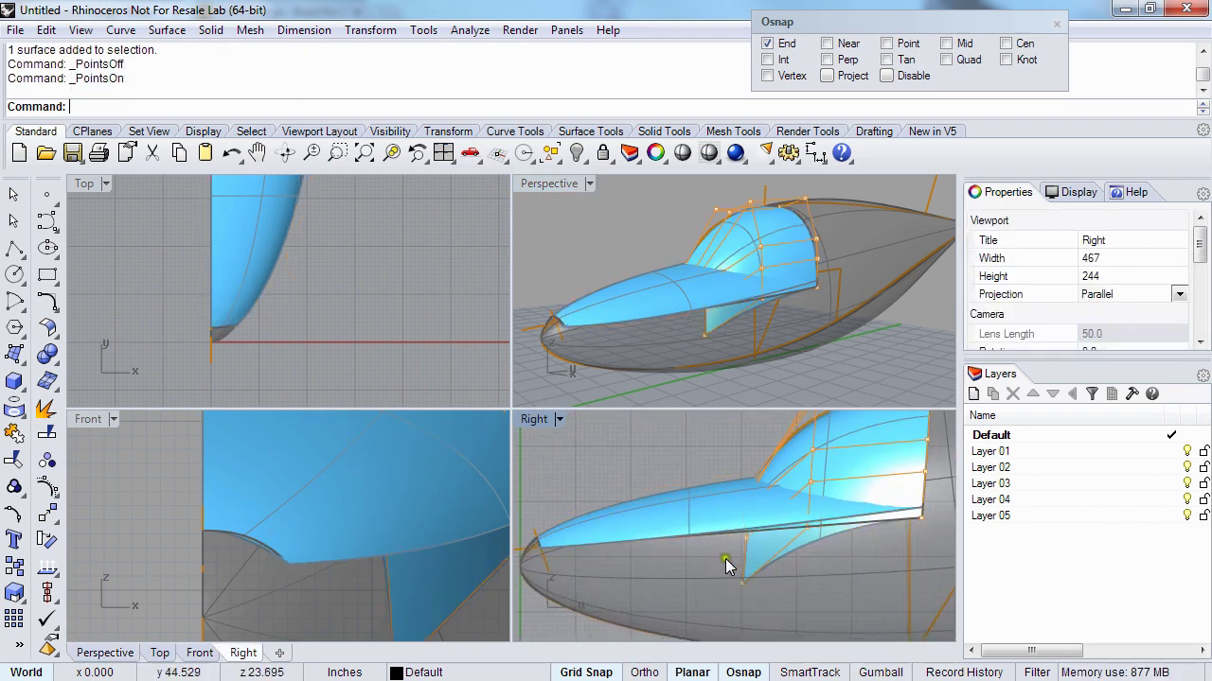
- Select the canopy's two lowest front points and nudge them 4 units up
drag(714, 590, 783, 511)
key(alt+Up)
key(alt+Up)
key(alt+Up)
key(alt+Up)
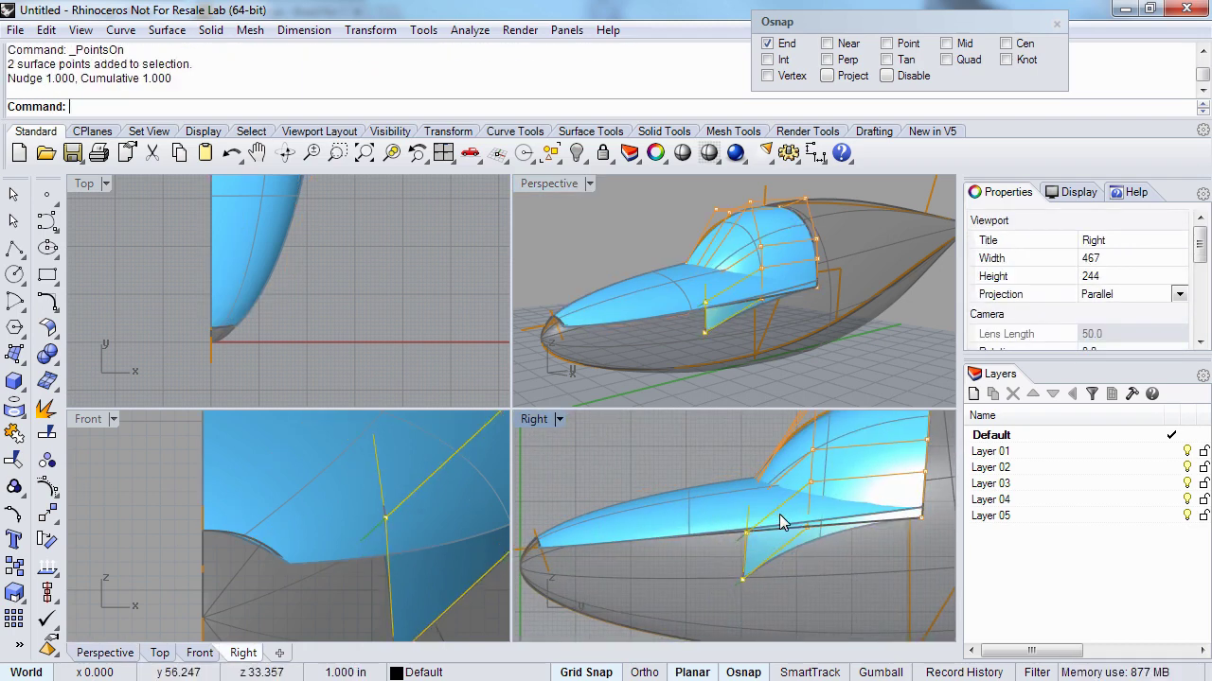
- Select only the canopy's lowest front corner point and nudge it 7 units up to the nose surface's lower edge
click(747, 585)
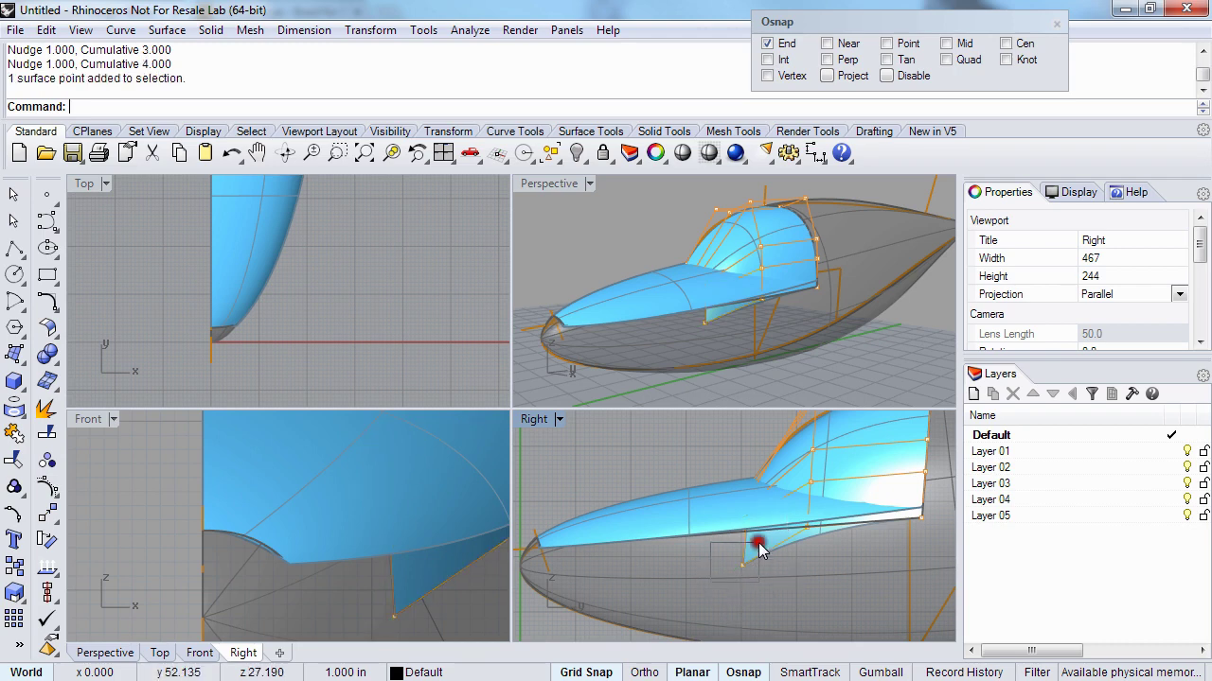
key(alt+Up)
key(alt+Up)
key(alt+Up)
key(alt+Up)
key(alt+Up)
key(alt+Up)
key(alt+Up)
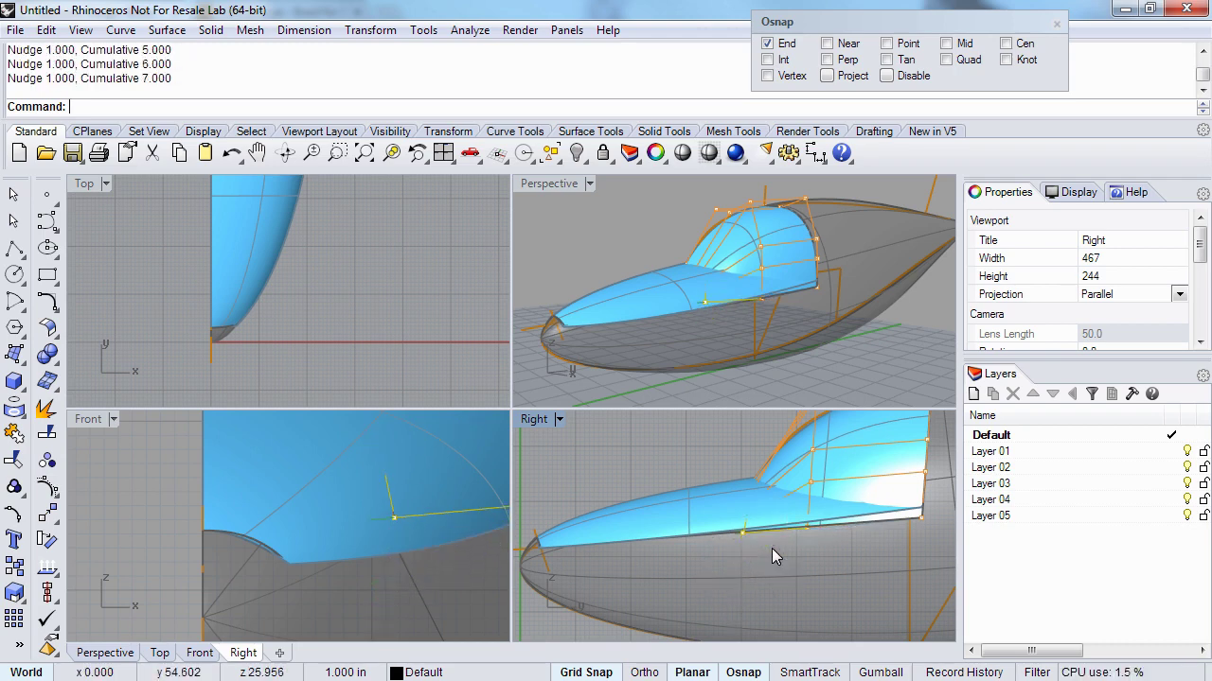
- Hide the canopy's control points and unlock the main body surface
right_drag(790, 358, 708, 298)
key(Escape)
key(Escape)
text(Unlock)
key(Return)
- Match the nose surface's long outer edge to the adjoining body cutout edge with MatchSrf
text(MatchSrf)
key(Return)
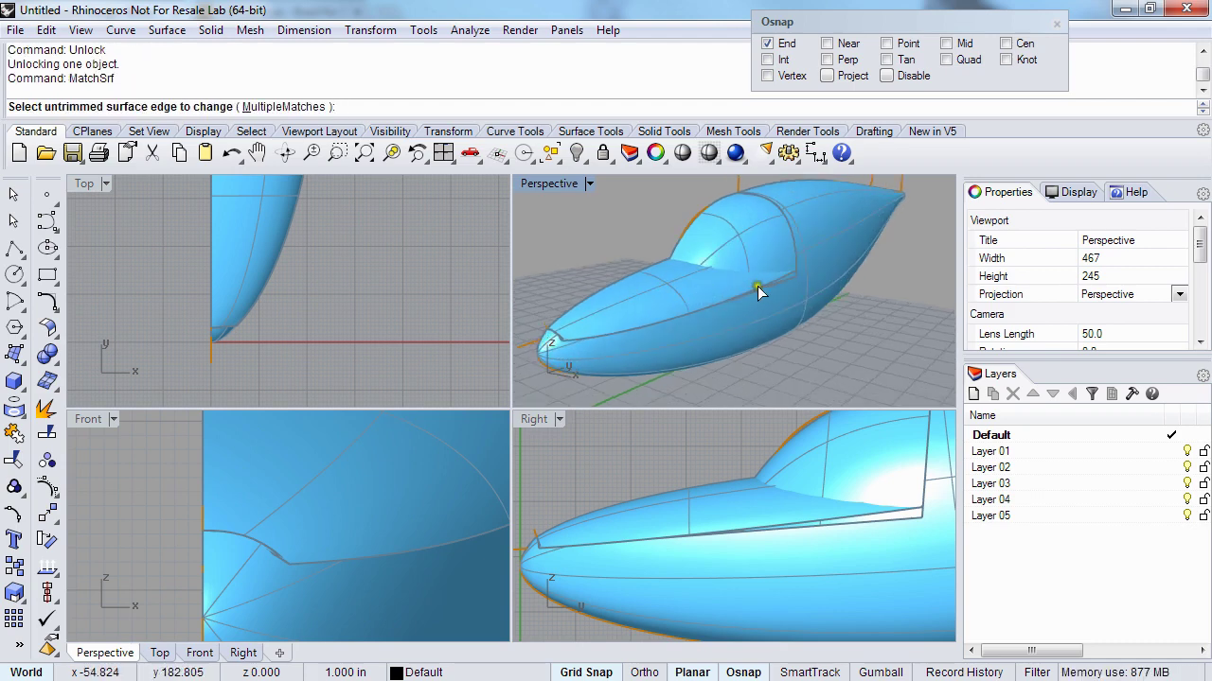
click(757, 286)
click(759, 286)
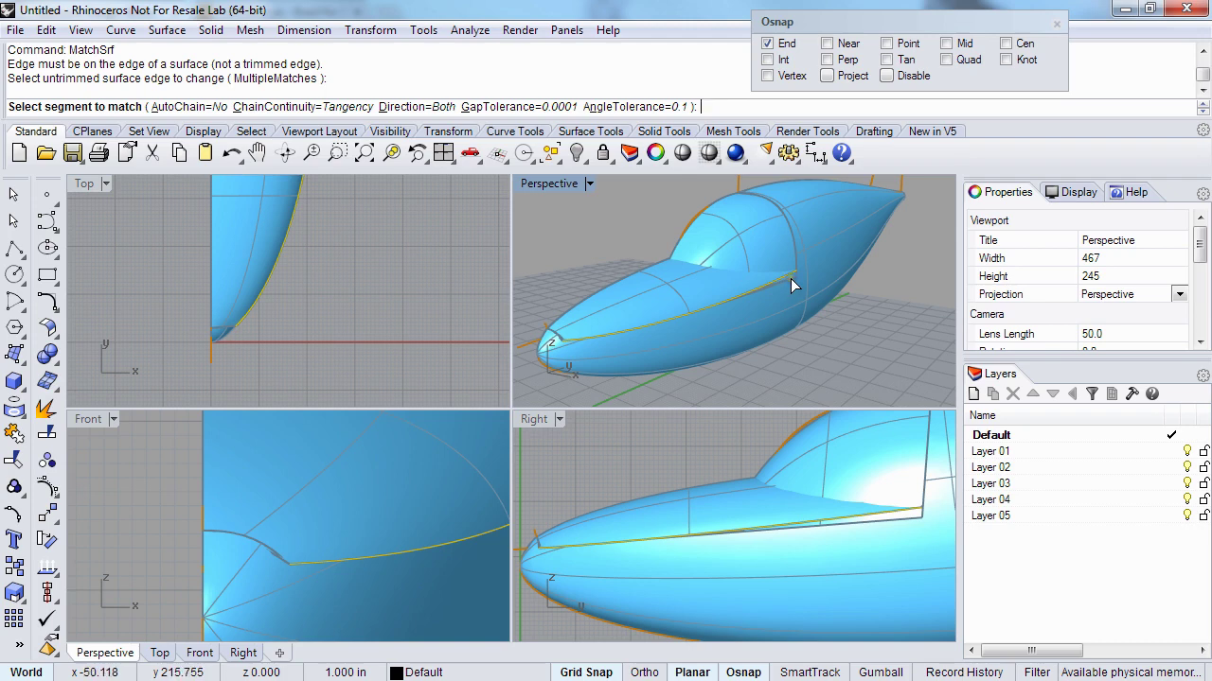
click(790, 282)
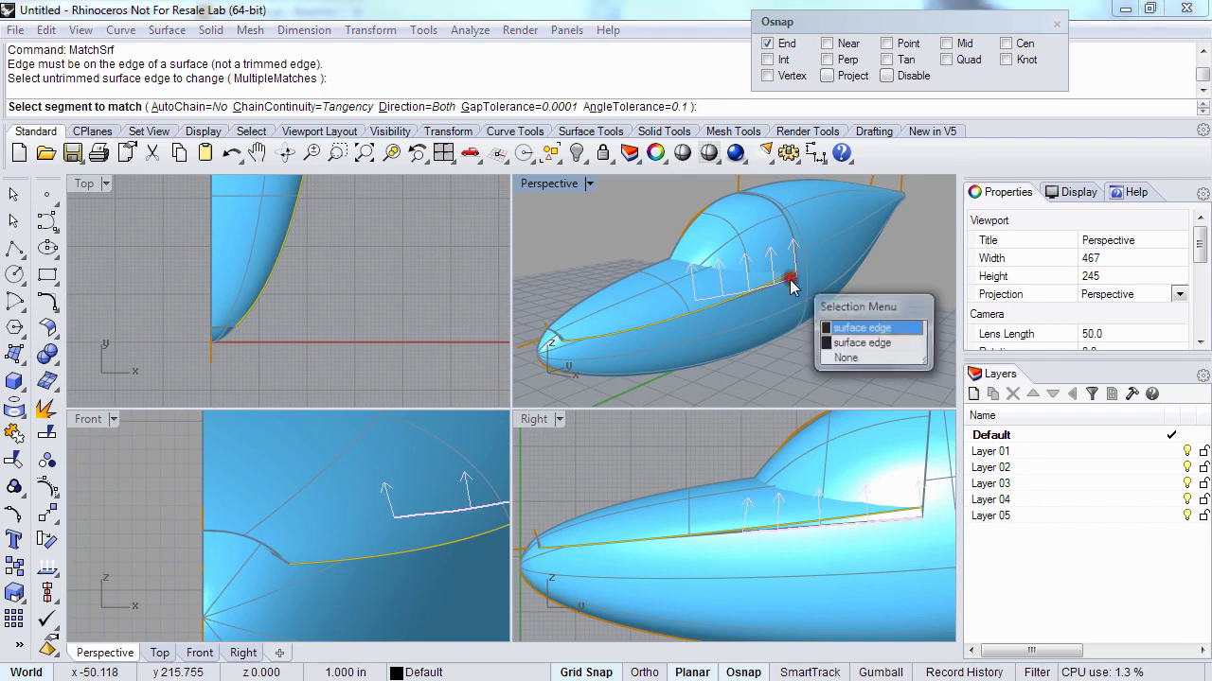
click(842, 342)
mouse_move(689, 323)
right_down()
mouse_move(665, 321)
mouse_move(680, 326)
right_up()
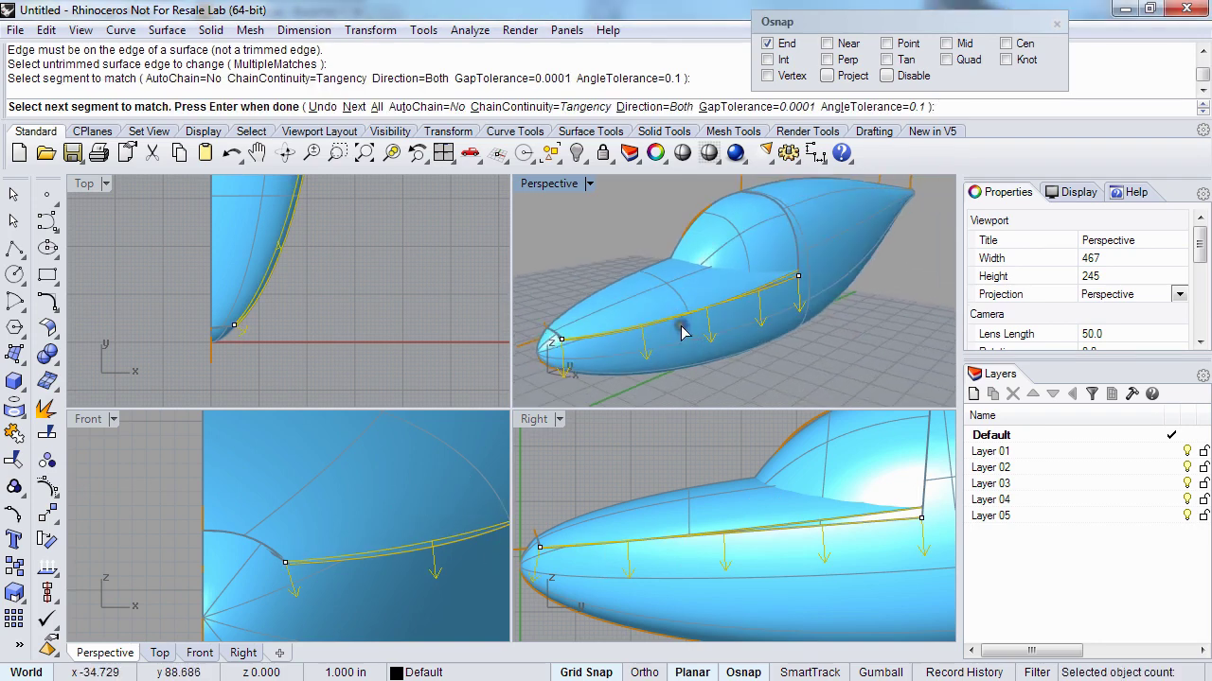
right_click(680, 326)
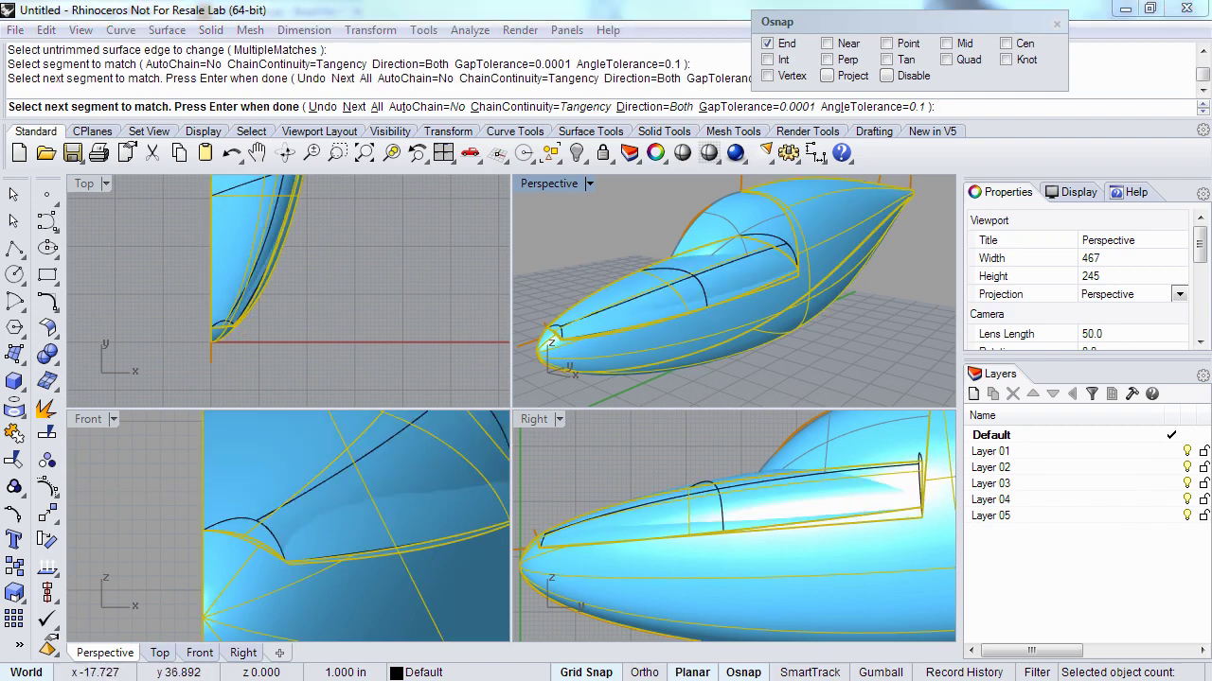
- Finish picking edges for the forward hood surface match and set its continuity to Tangency
key(Return)
drag(287, 168, 293, 135)
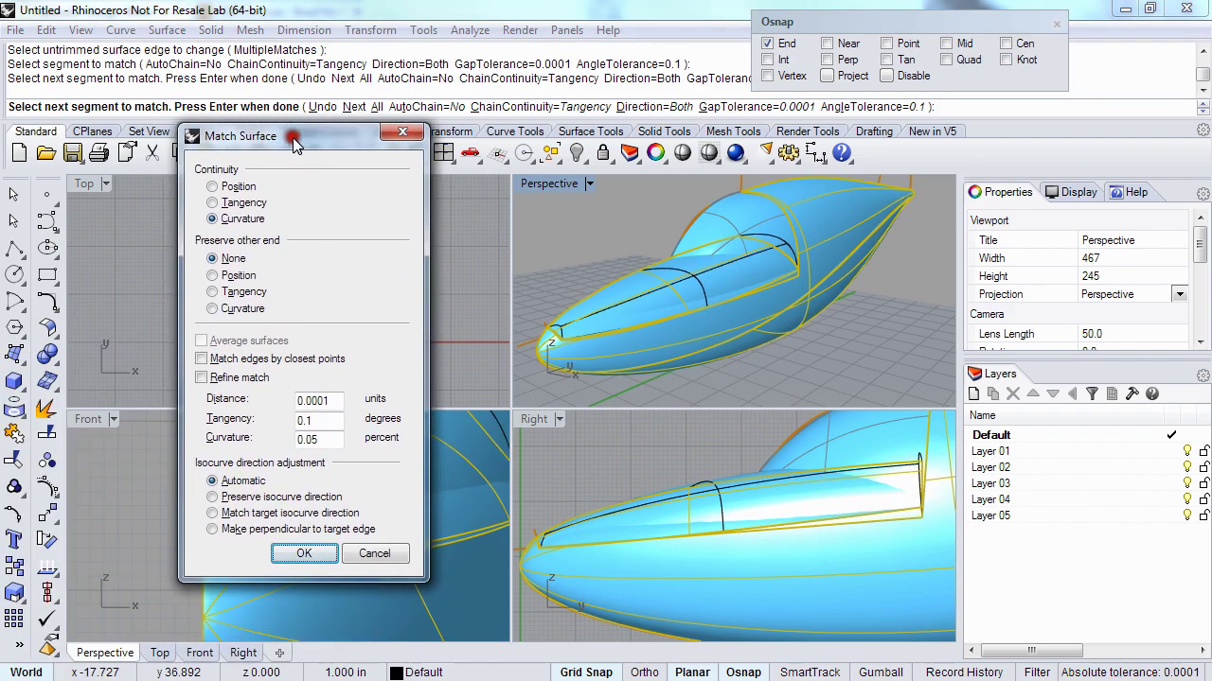
click(243, 203)
right_drag(579, 301, 627, 286)
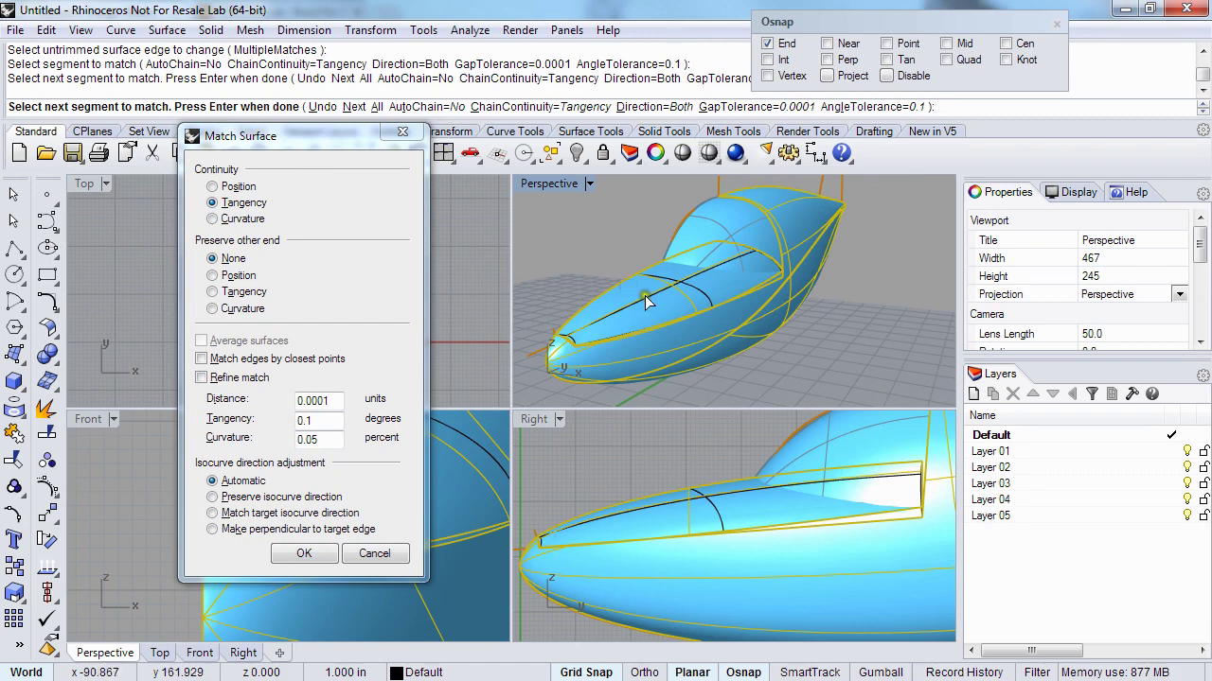
right_drag(662, 332, 564, 369)
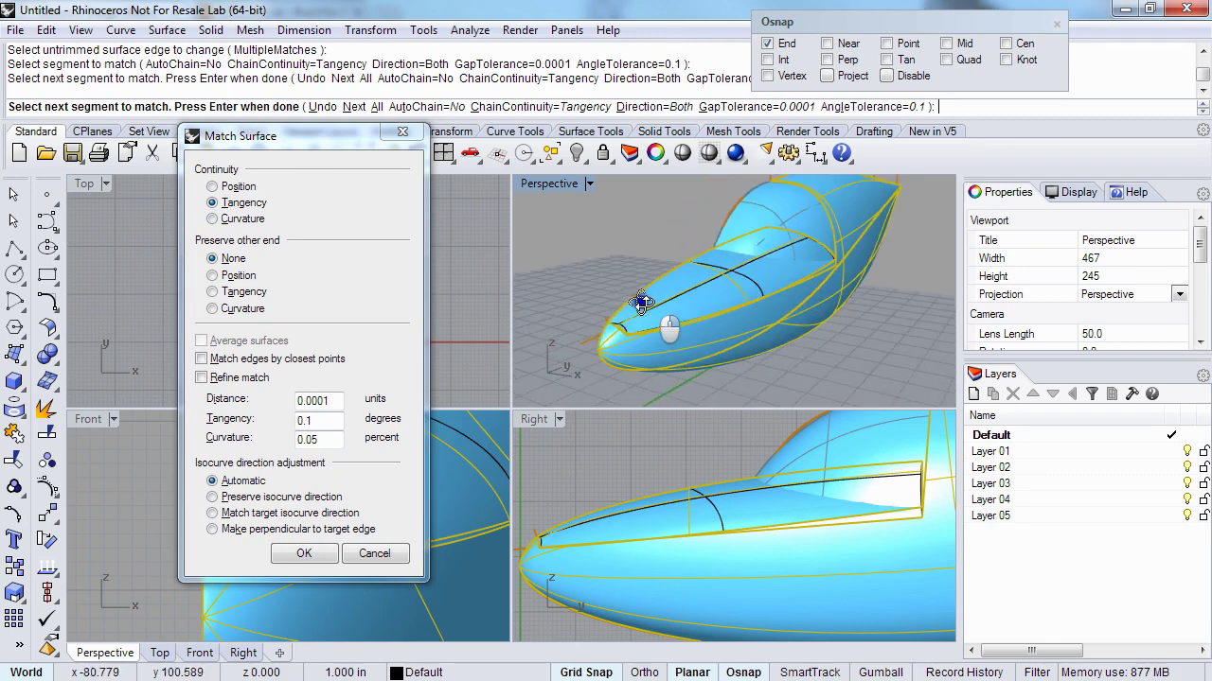
right_drag(611, 326, 592, 307)
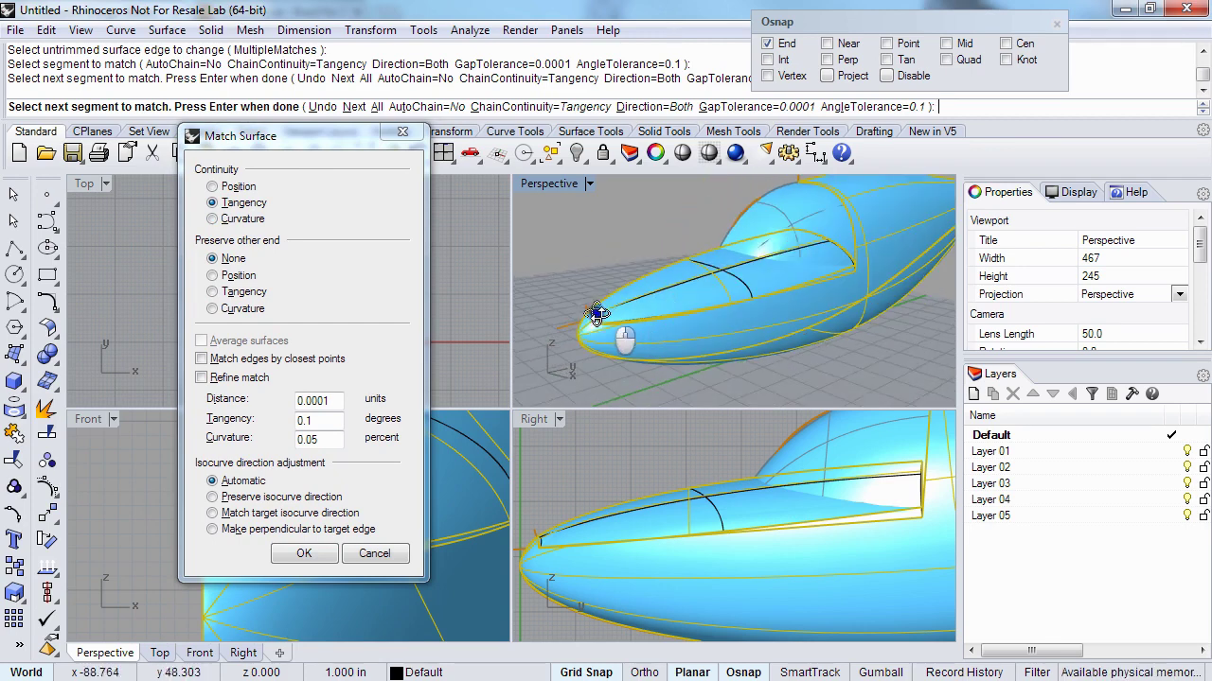
- Try the Refine match option on the hood surface preview, switching it on and off
click(212, 377)
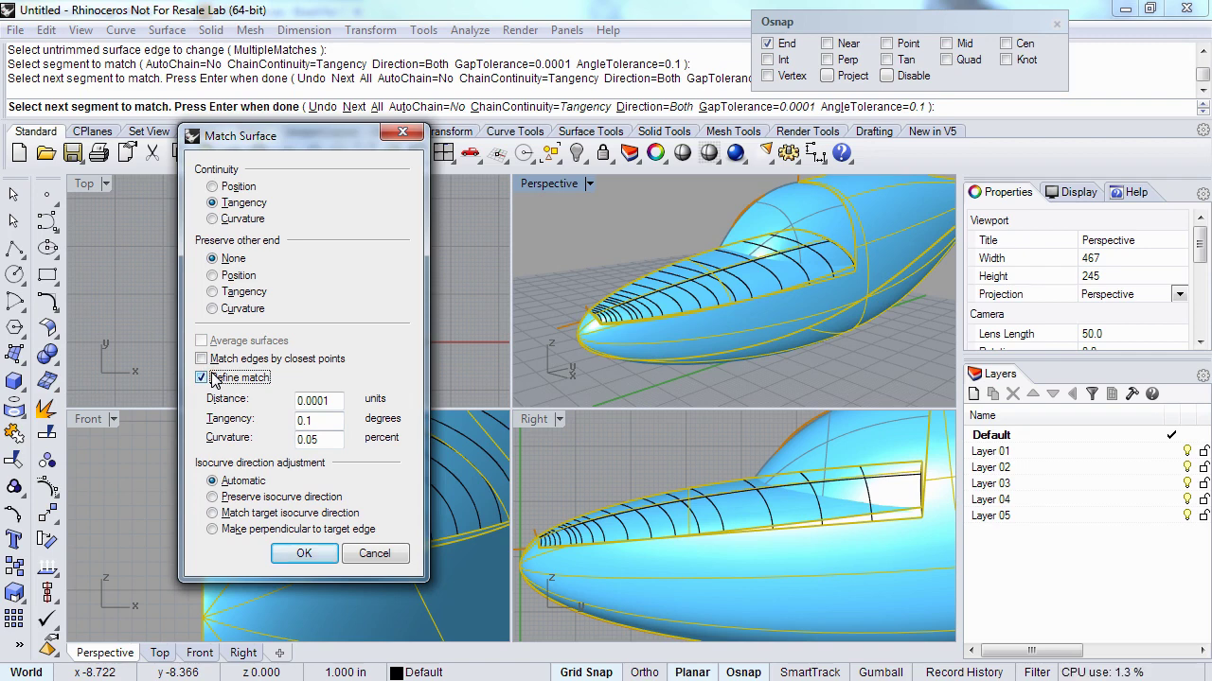
click(212, 378)
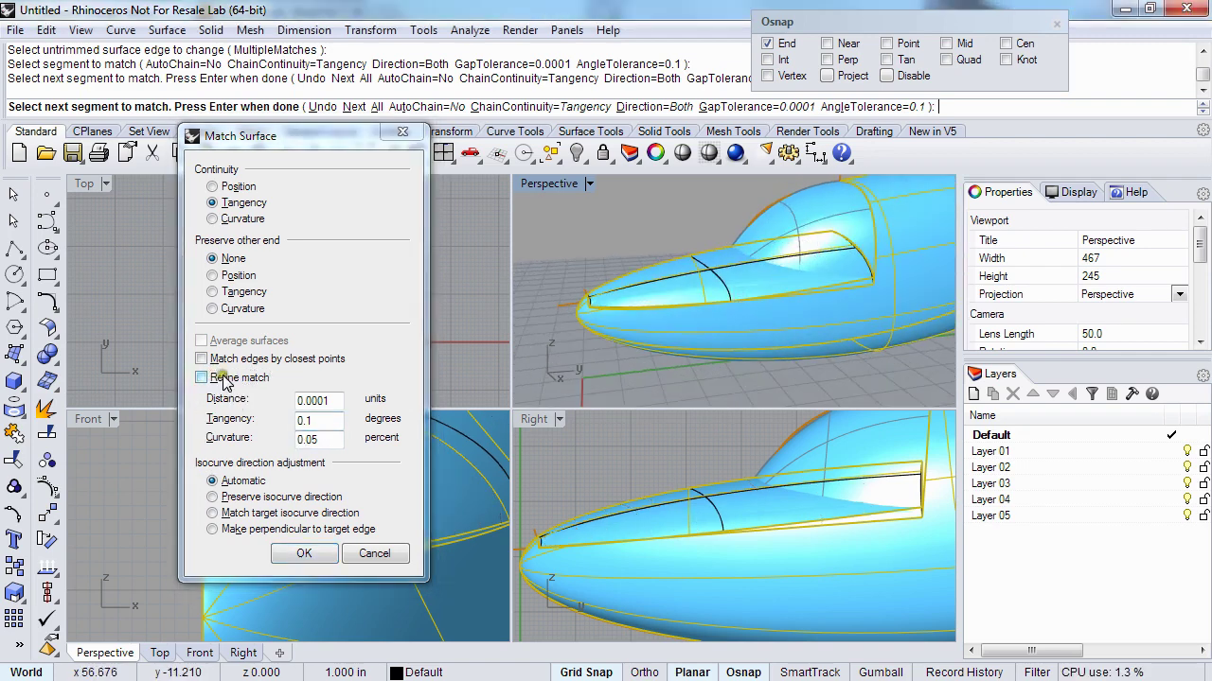
click(224, 379)
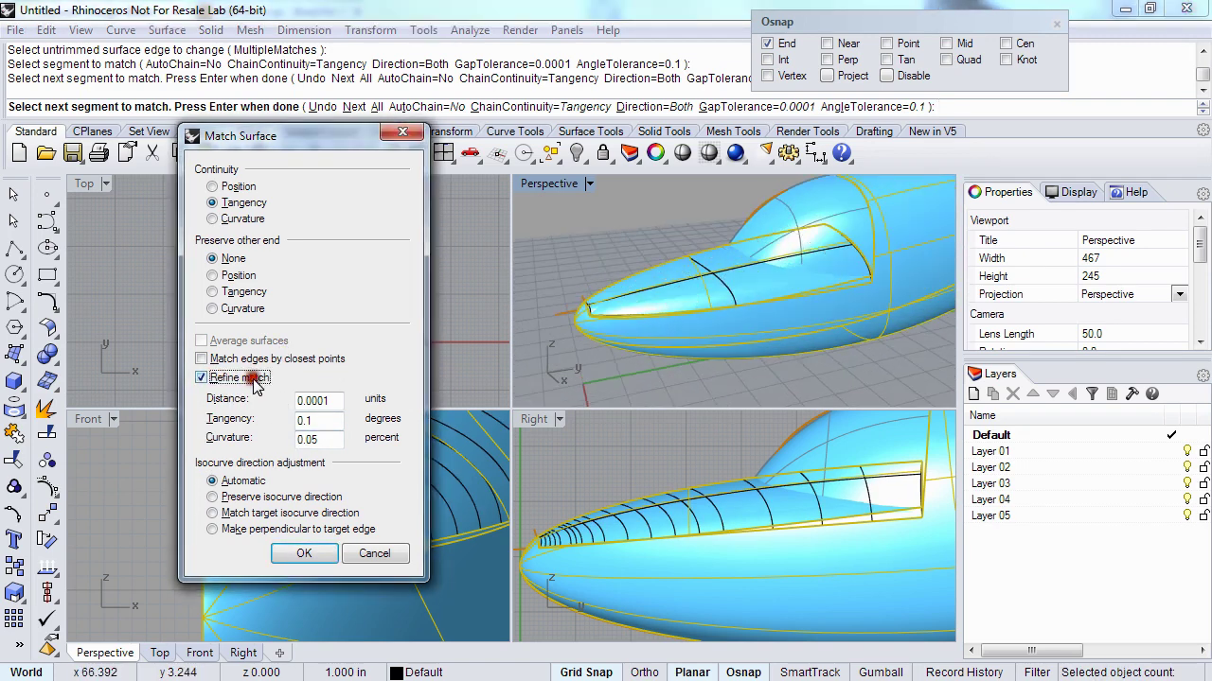
click(253, 381)
- Match the hood surface edges by closest points with Preserve isocurve direction, and apply the match
click(237, 359)
right_drag(747, 261, 701, 312)
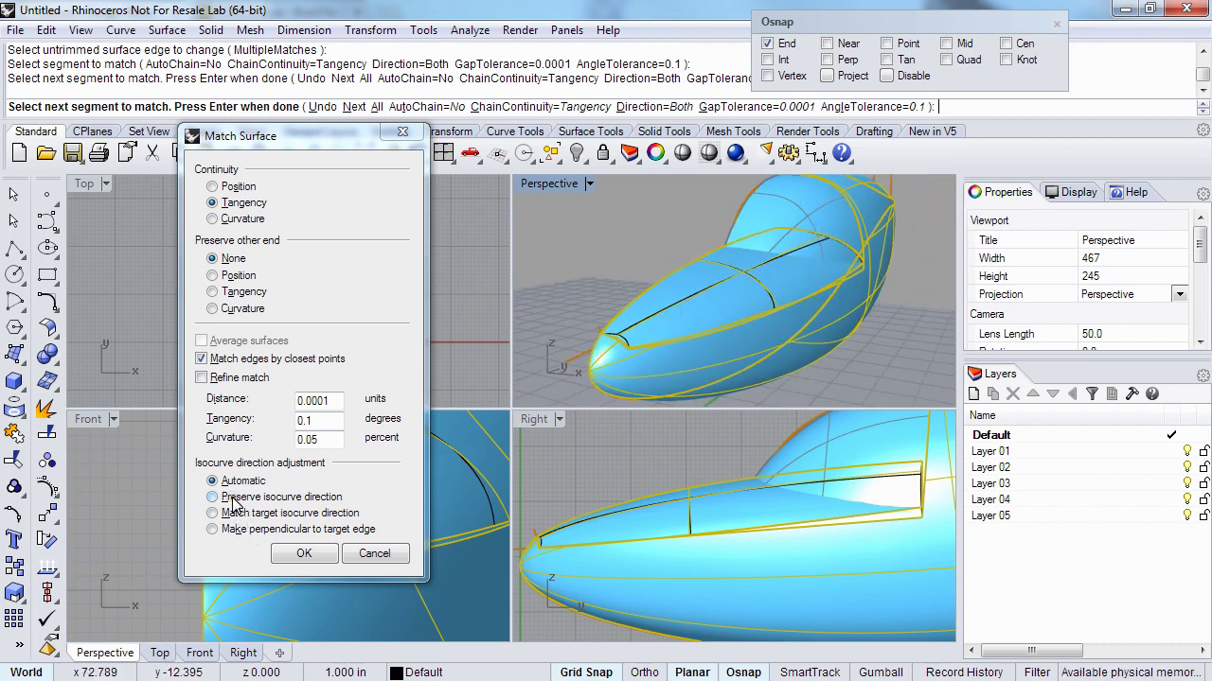
click(234, 500)
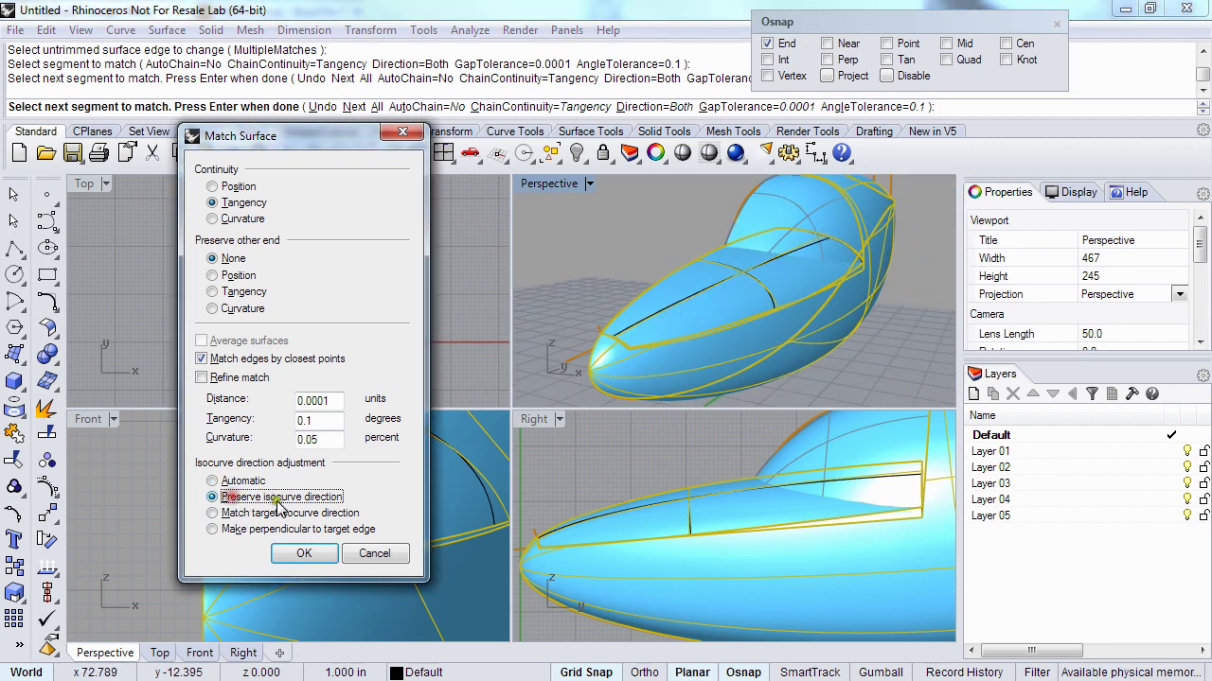
right_drag(665, 346, 608, 356)
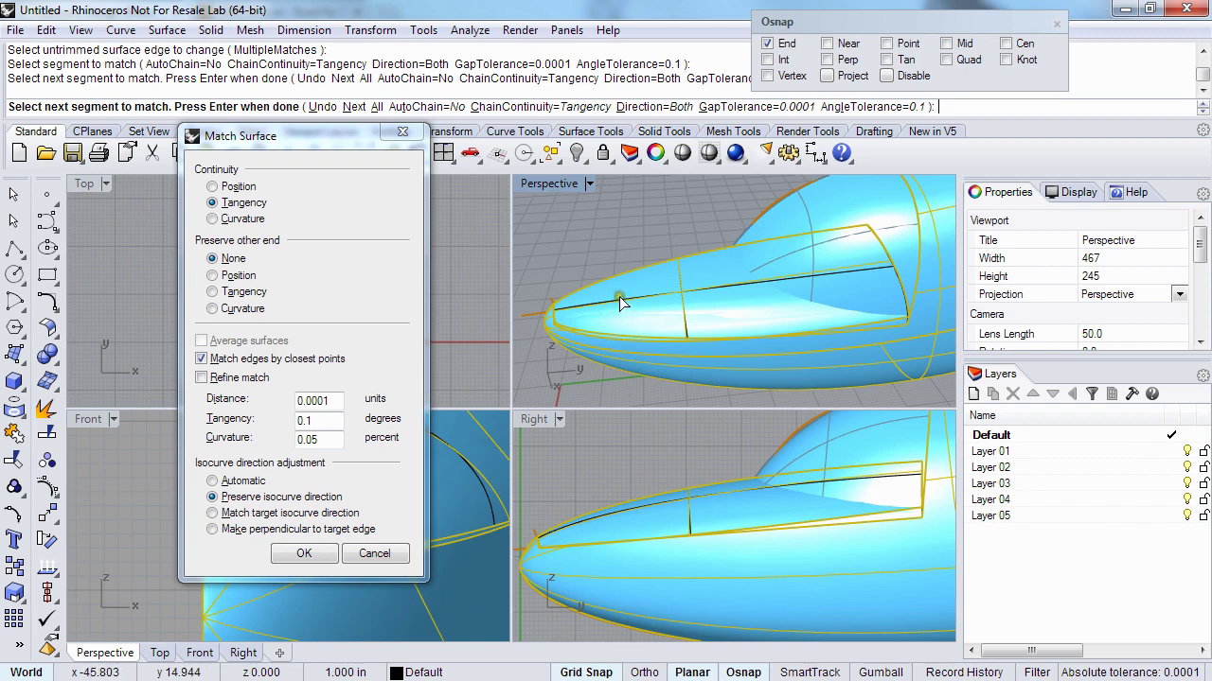
mouse_move(623, 301)
right_down()
mouse_move(653, 352)
mouse_move(617, 329)
mouse_move(705, 303)
mouse_move(684, 292)
mouse_move(627, 322)
mouse_move(641, 305)
right_up()
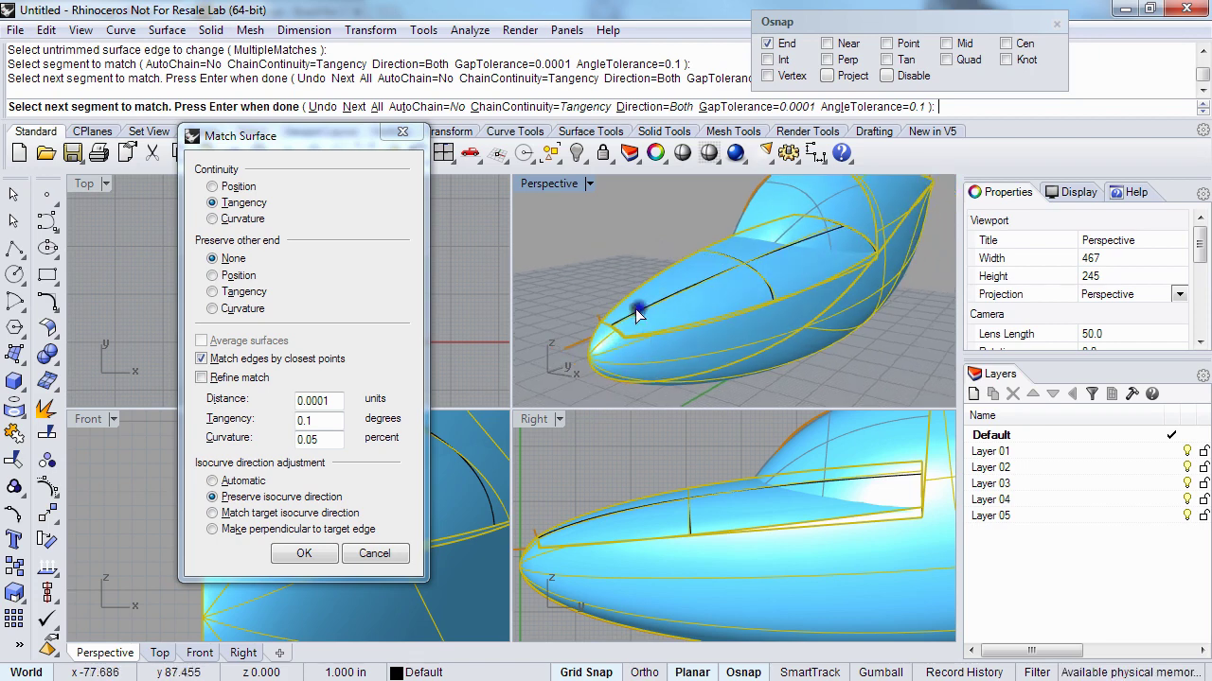
click(305, 554)
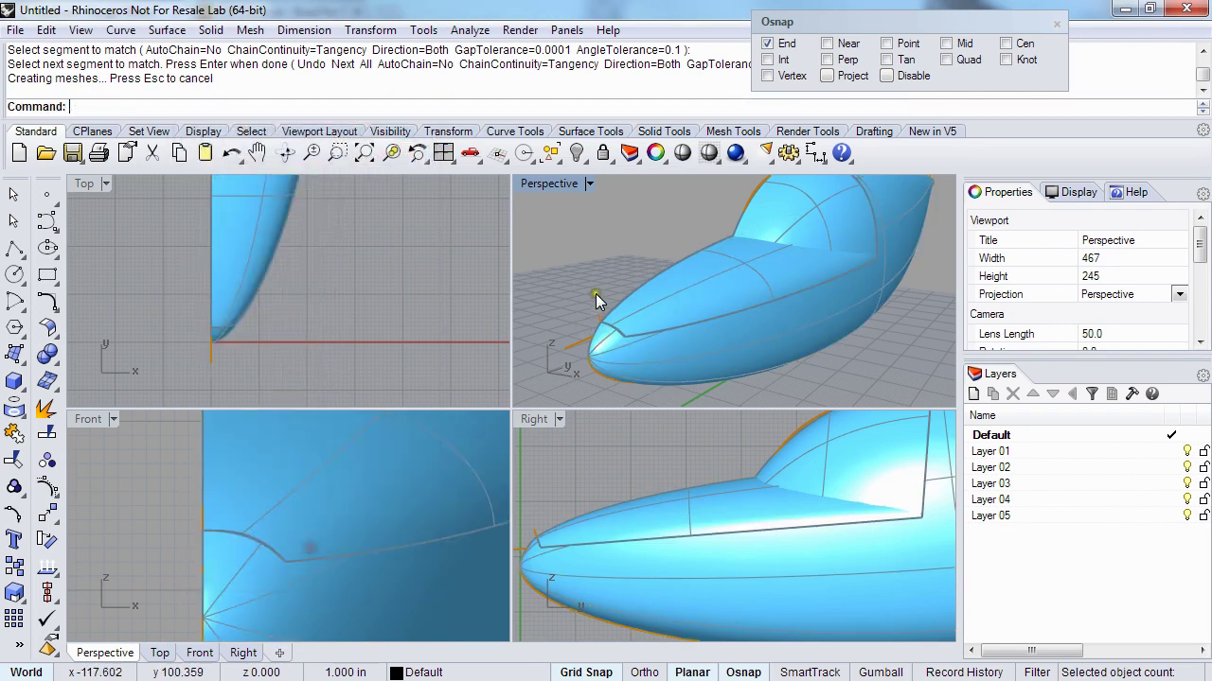
- Match the hood surface's front arc edge to the adjoining nose edge with MatchSrf, keeping the Tangency settings
right_drag(615, 303, 571, 335)
scroll(582, 336, up, 3)
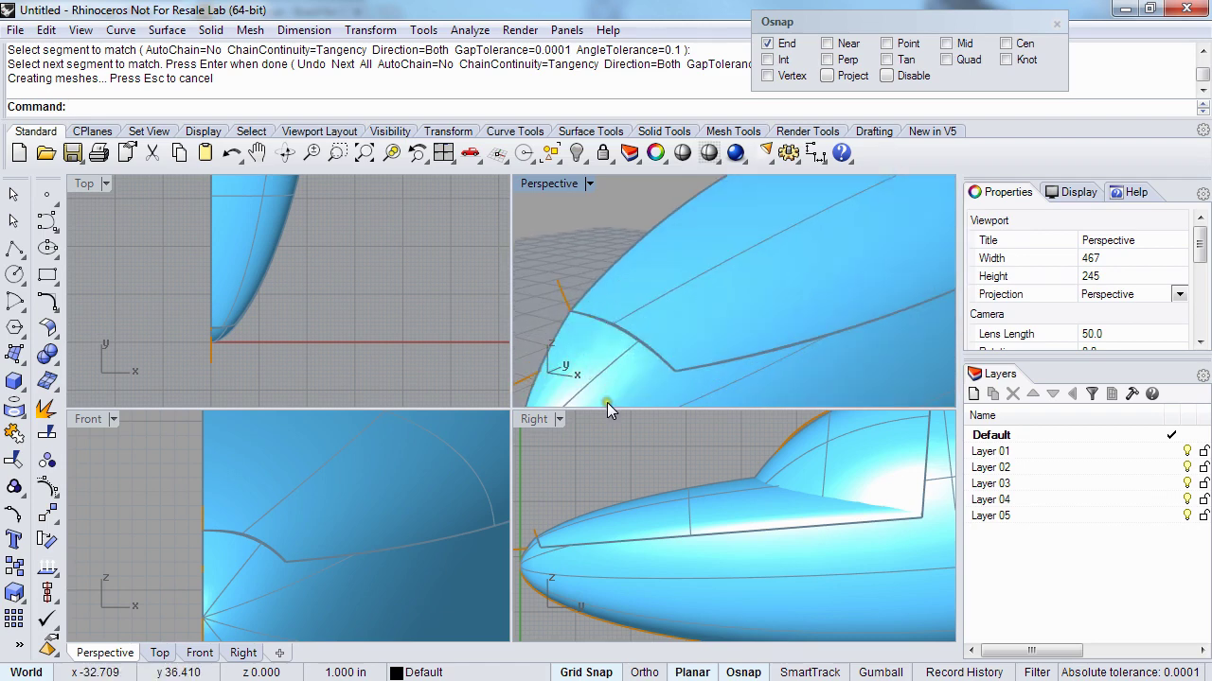
right_drag(578, 308, 575, 305)
scroll(582, 312, down, 5)
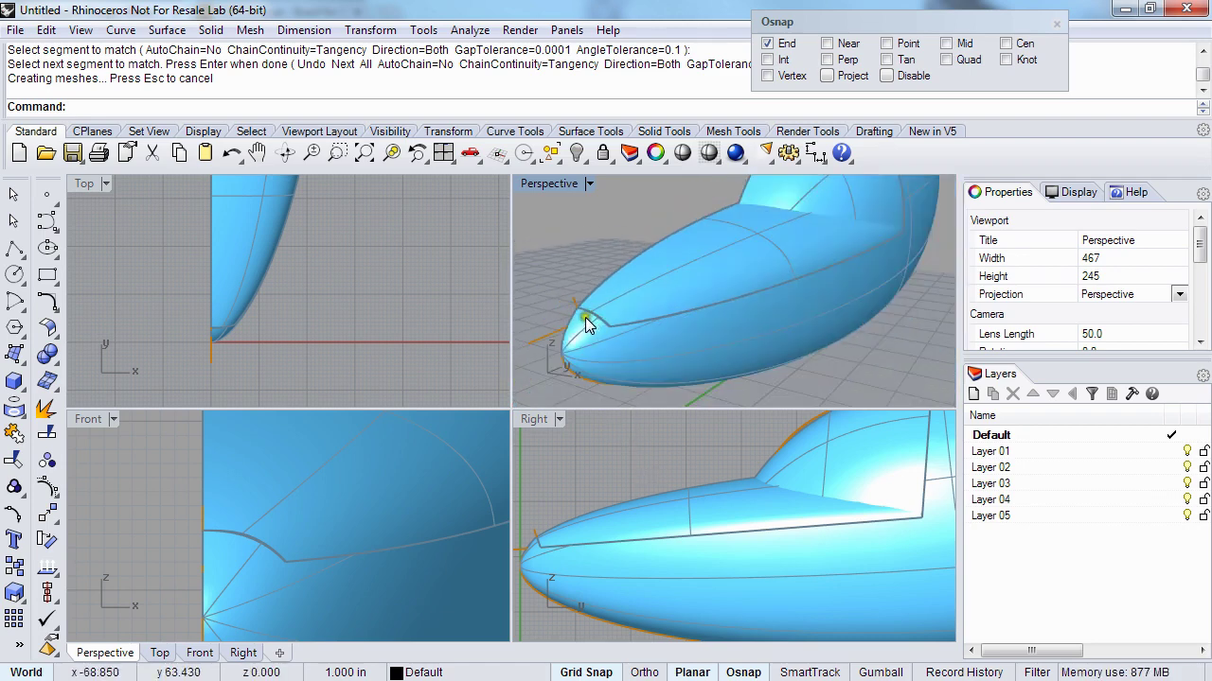
scroll(584, 308, up, 3)
right_click(586, 310)
scroll(581, 317, up, 3)
click(576, 322)
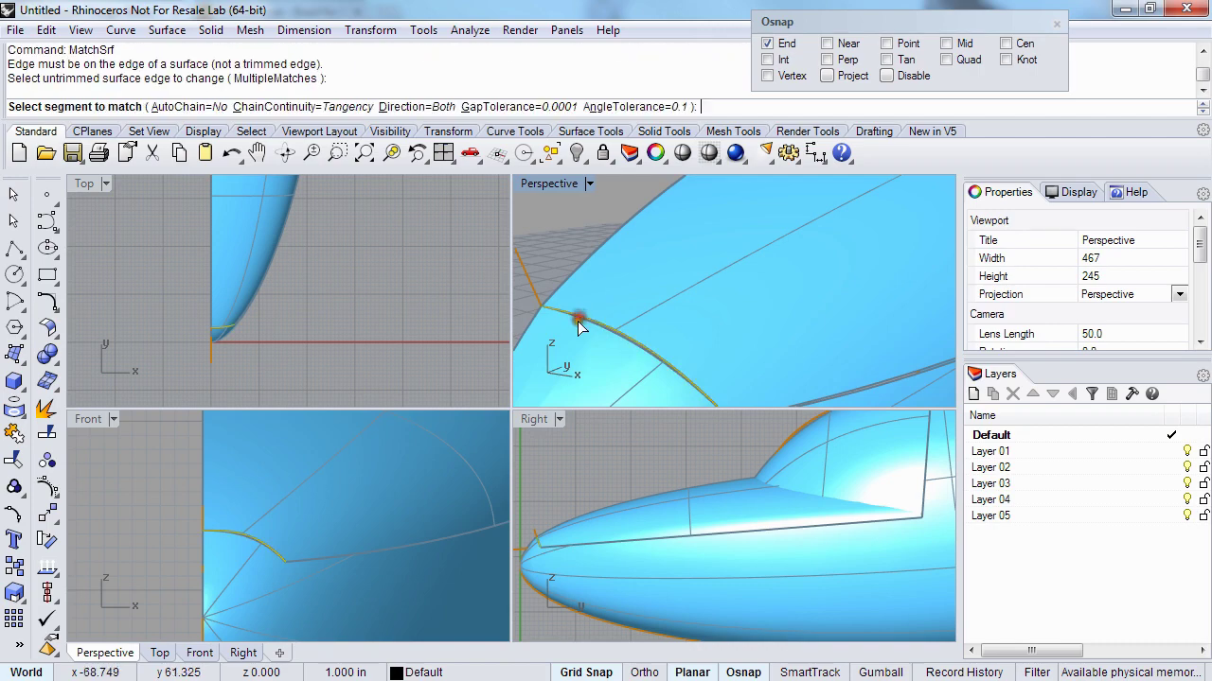
click(575, 324)
scroll(615, 291, down, 3)
right_click(600, 281)
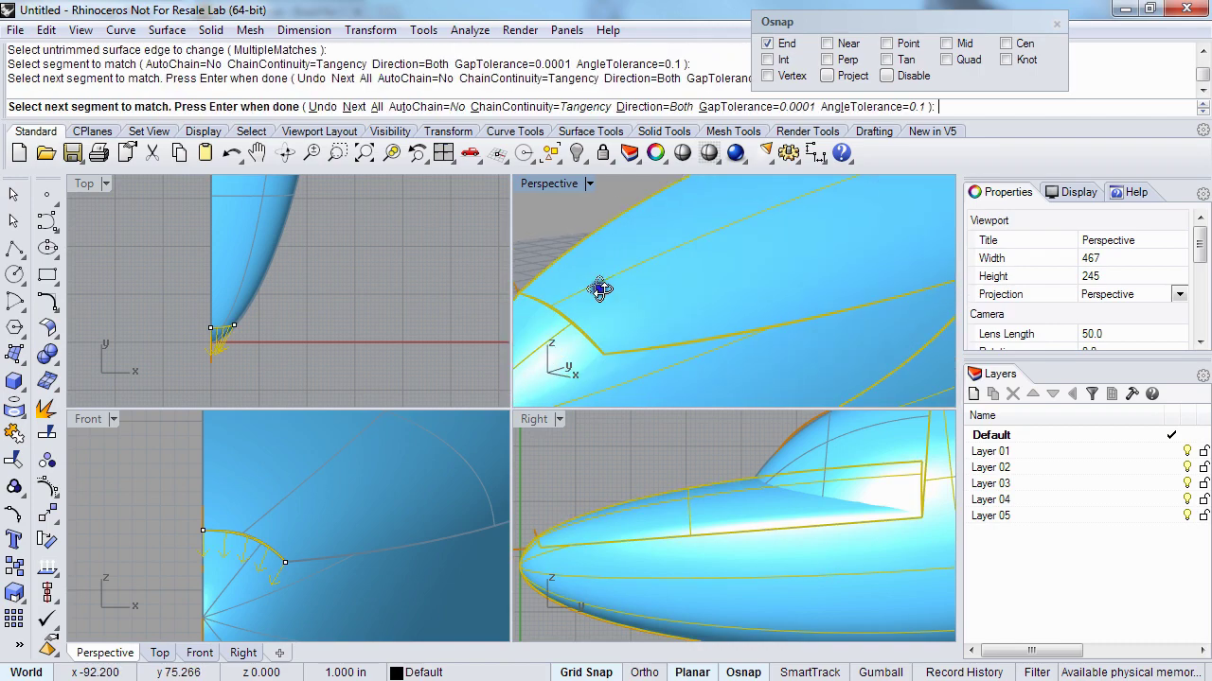
scroll(616, 530, down, 3)
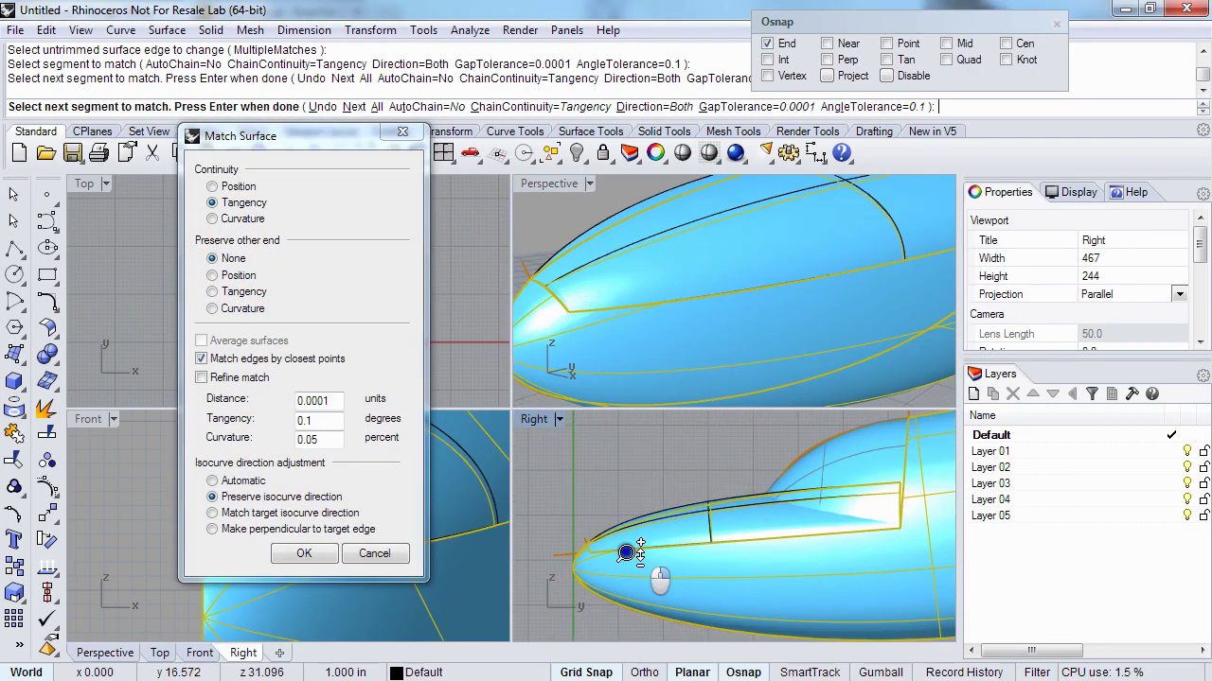
key(Return)
- Show the control points of the forward hood surface
right_drag(686, 216, 647, 291)
click(631, 267)
scroll(691, 483, up, 3)
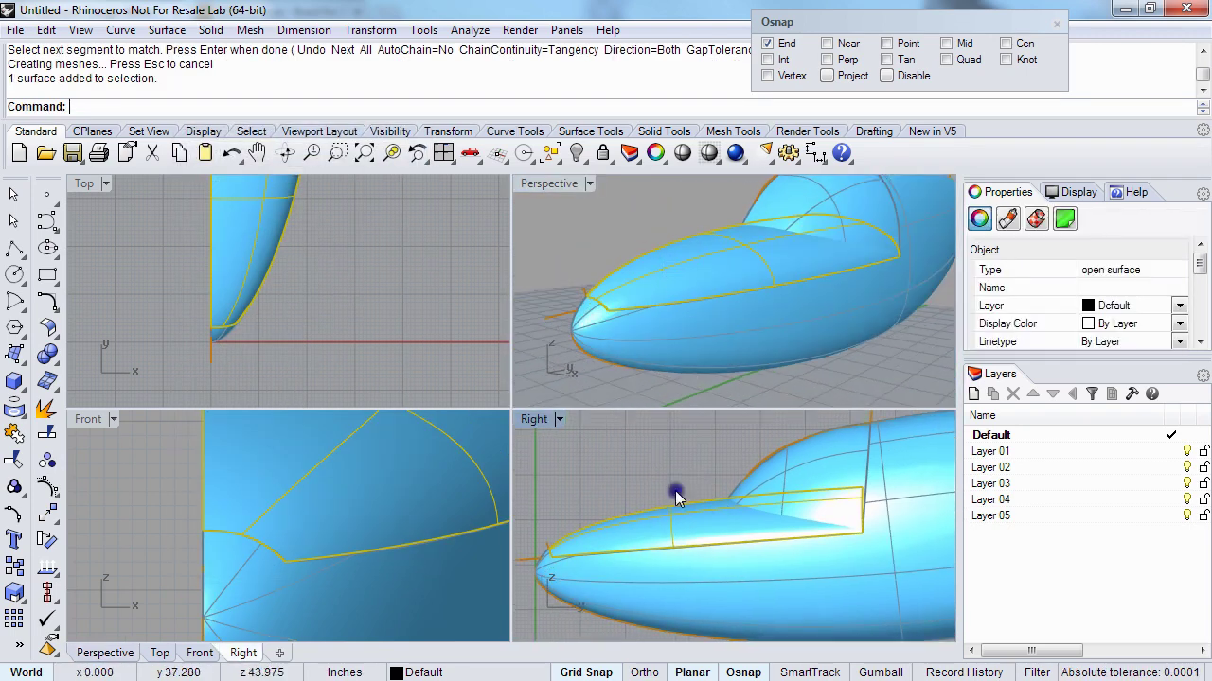
key(F10)
- Nudge the six upper control points at the rear of the hood surface up by 1.6 units in the Right view, and hide the points
drag(688, 462, 885, 535)
key(alt+Up)
key(ctrl+alt+Up)
key(ctrl+alt+Up)
key(ctrl+alt+Up)
key(ctrl+alt+Up)
key(ctrl+alt+Up)
key(ctrl+alt+Up)
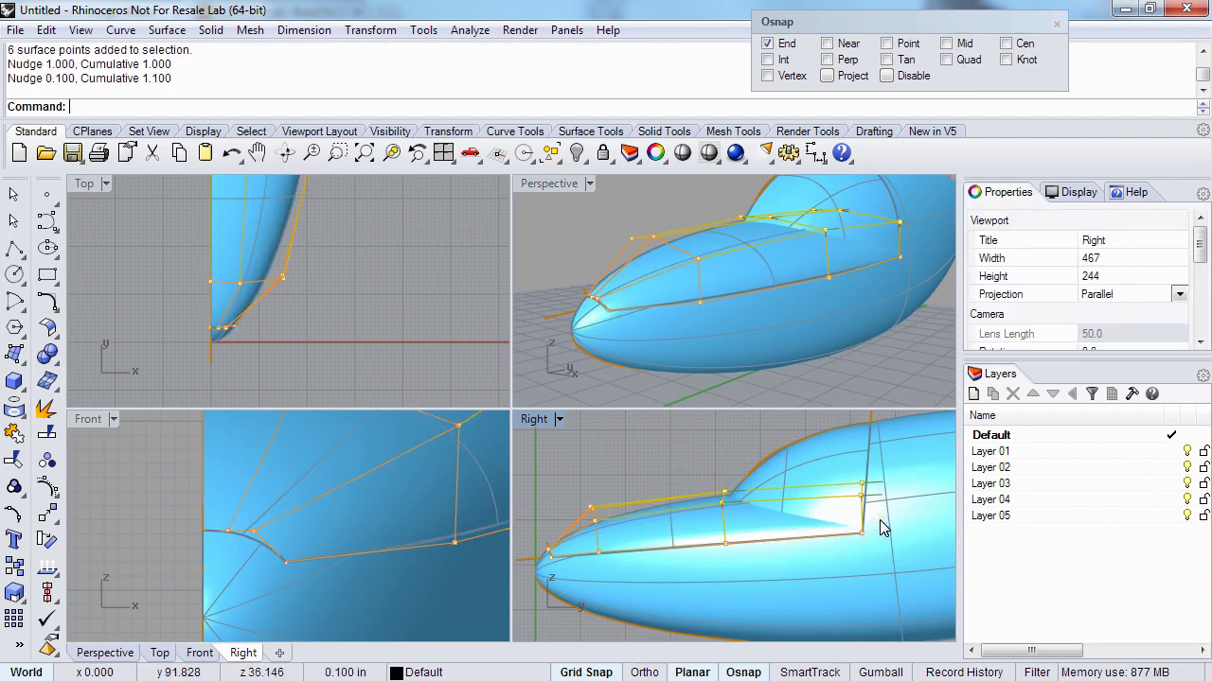
drag(679, 458, 772, 547)
key(Escape)
key(Escape)
- Run MatchSrf on the canopy's rear arc edge, with the adjoining fuselage opening edge as the target
right_drag(685, 351, 644, 347)
scroll(705, 333, up, 3)
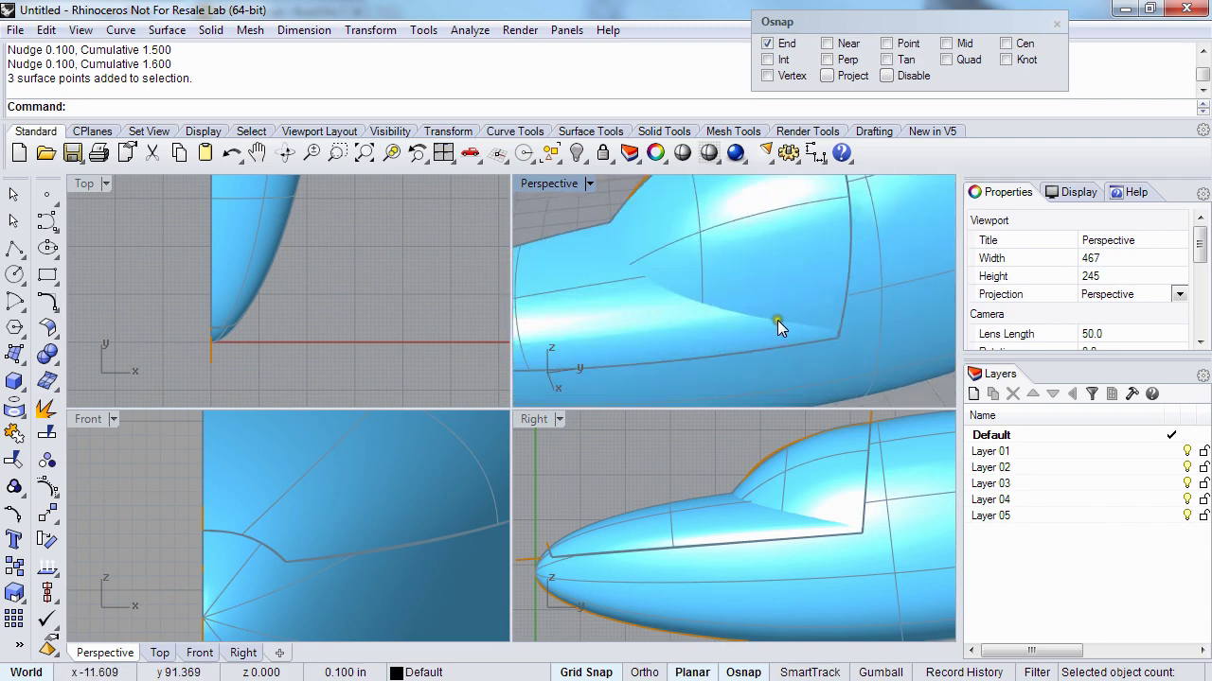
right_drag(779, 325, 758, 292)
scroll(851, 298, up, 2)
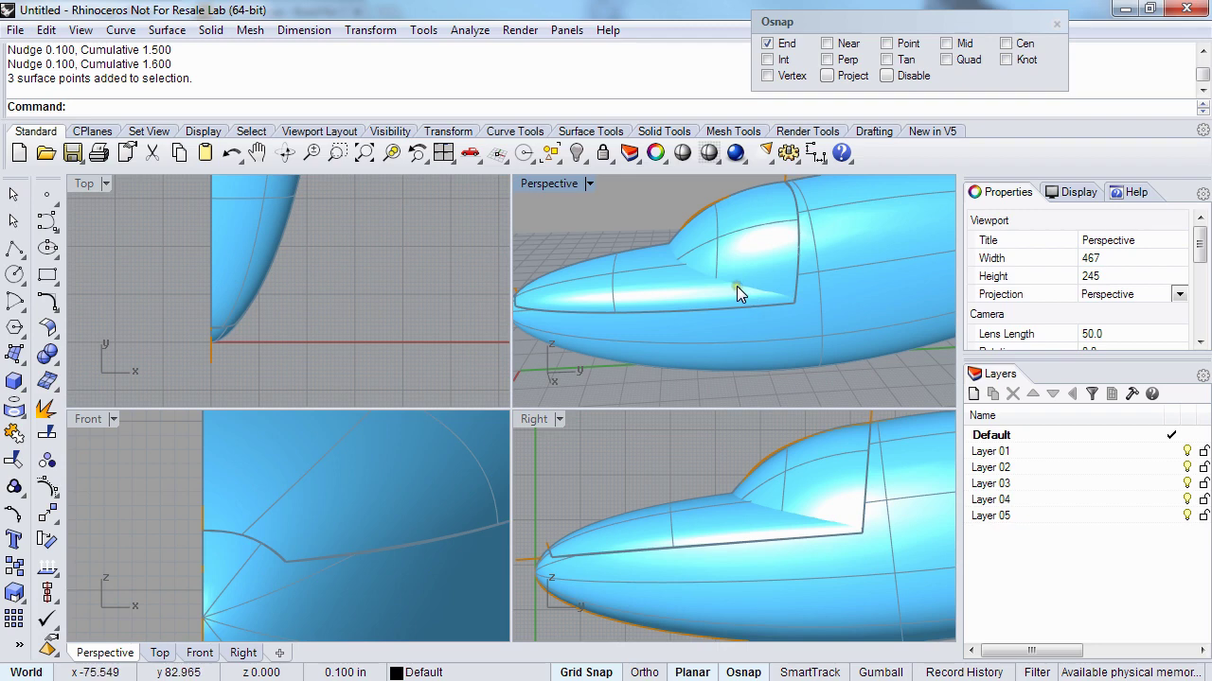
right_drag(736, 286, 661, 313)
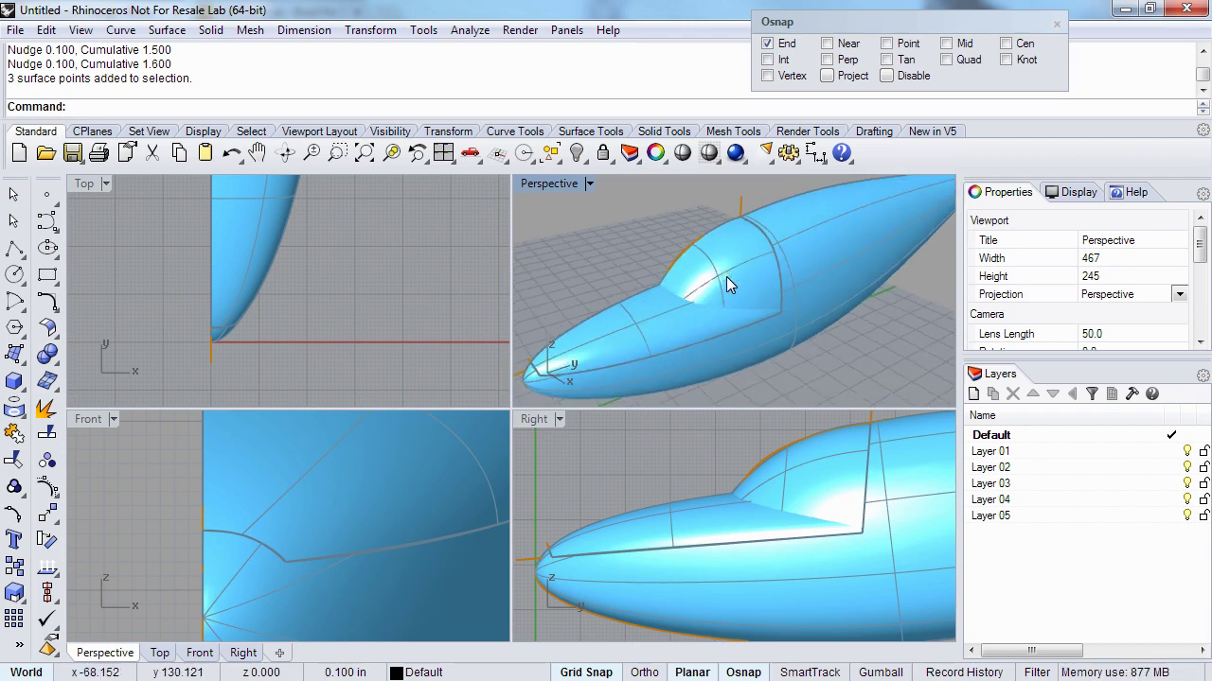
text(Srf)
key(Return)
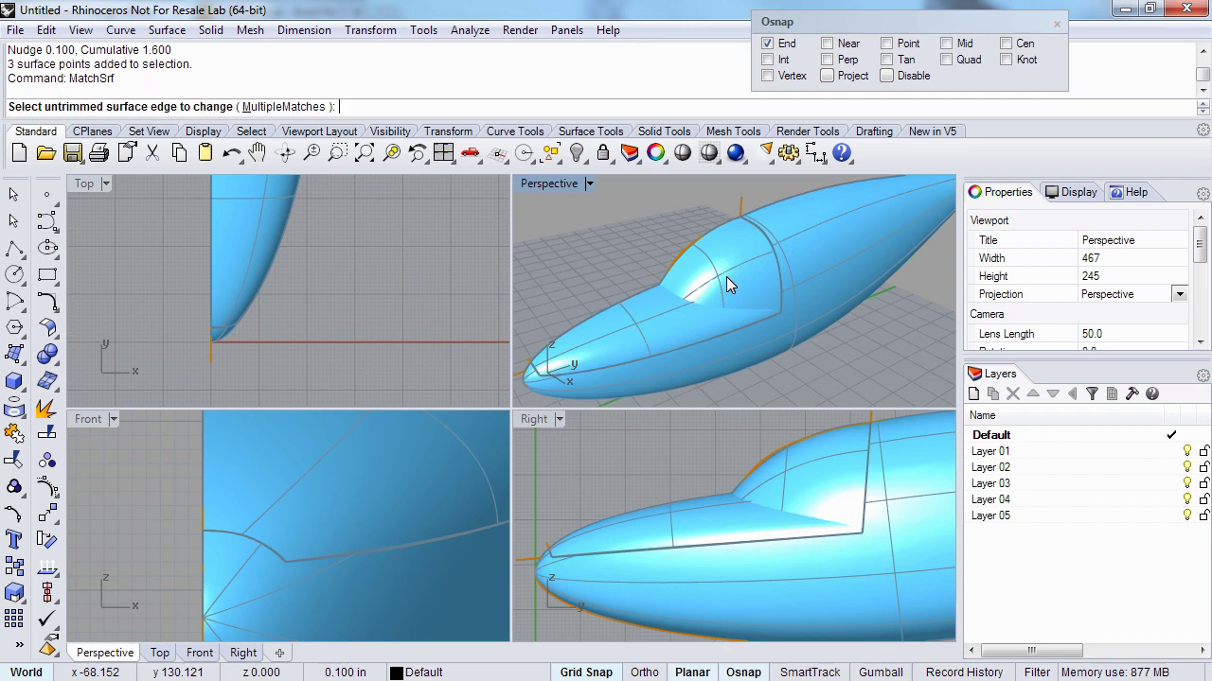
click(757, 230)
click(760, 233)
click(760, 233)
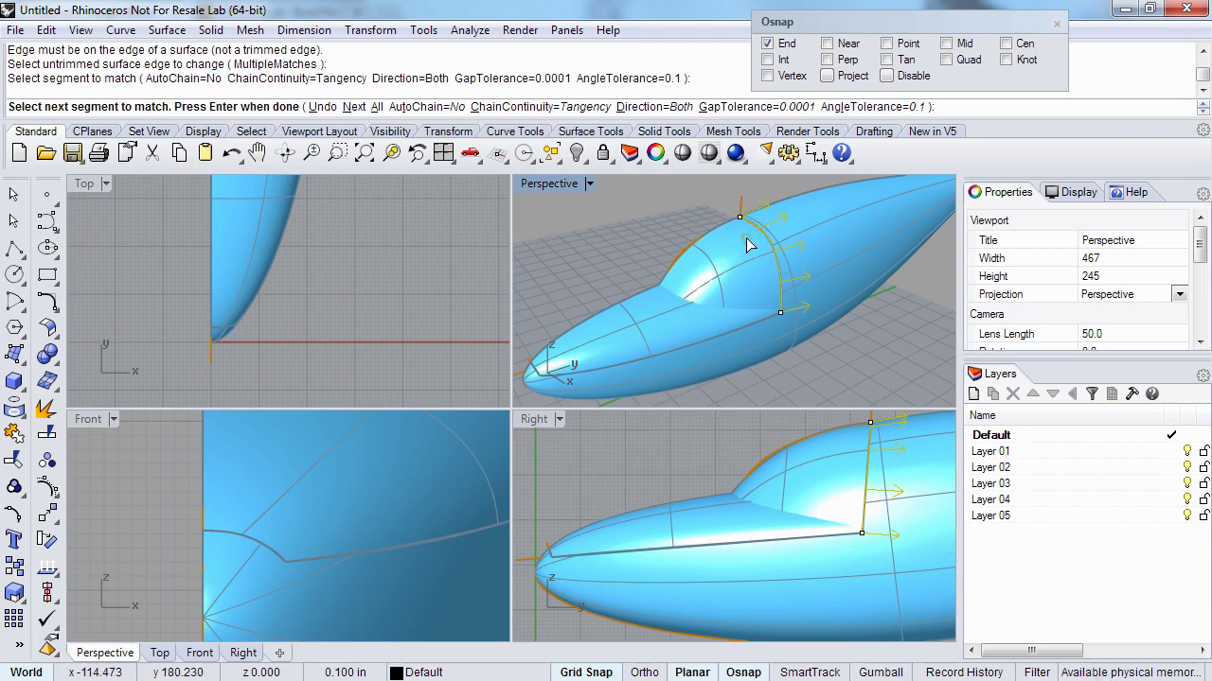
key(Return)
- Set the canopy match to Tangency continuity, preserve Curvature at the other end, and enable Refine match
click(240, 220)
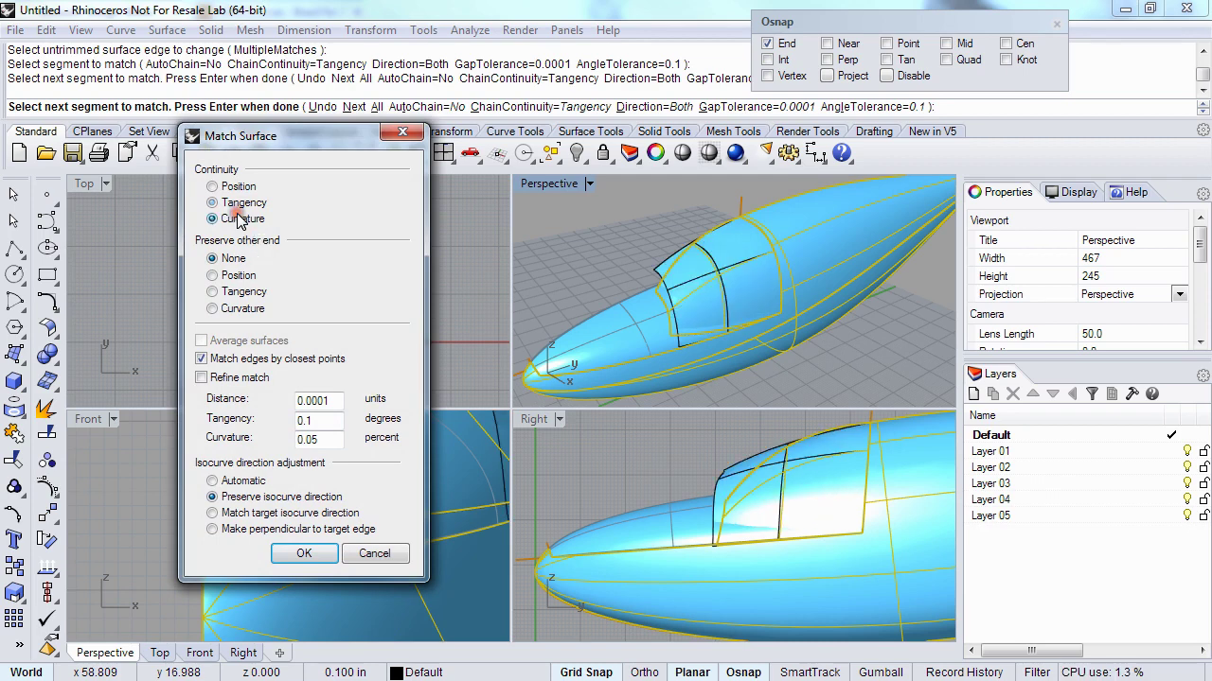
click(239, 204)
click(241, 309)
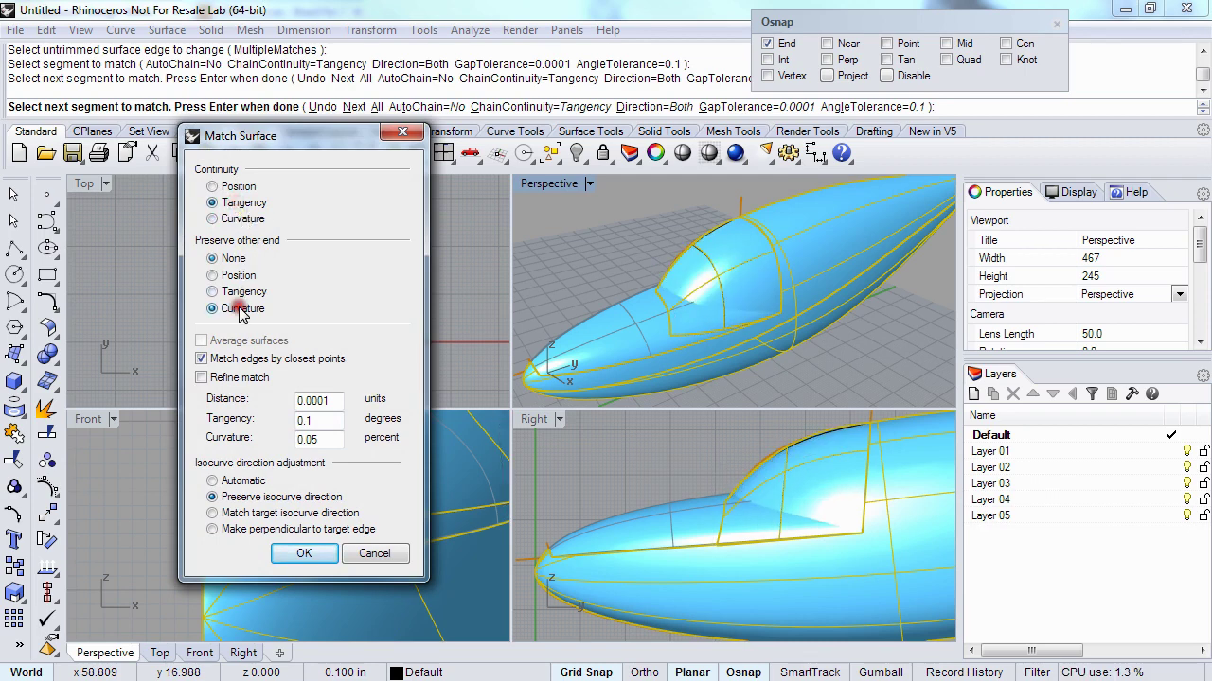
click(214, 377)
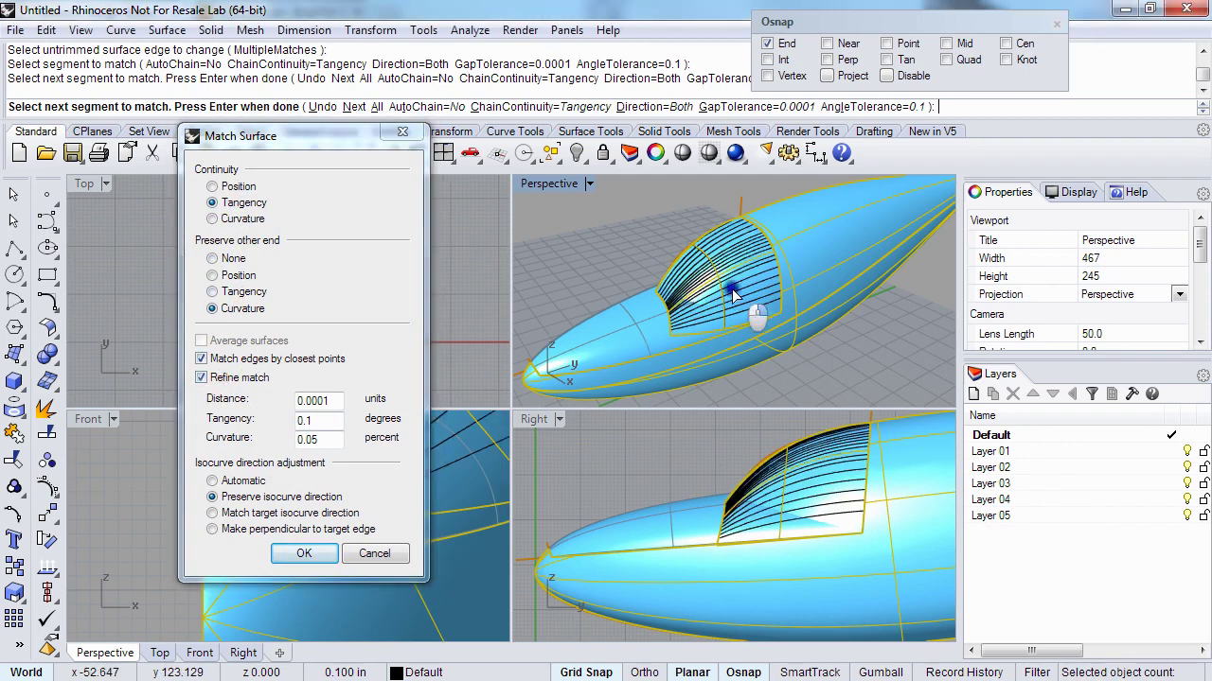
right_drag(656, 275, 574, 351)
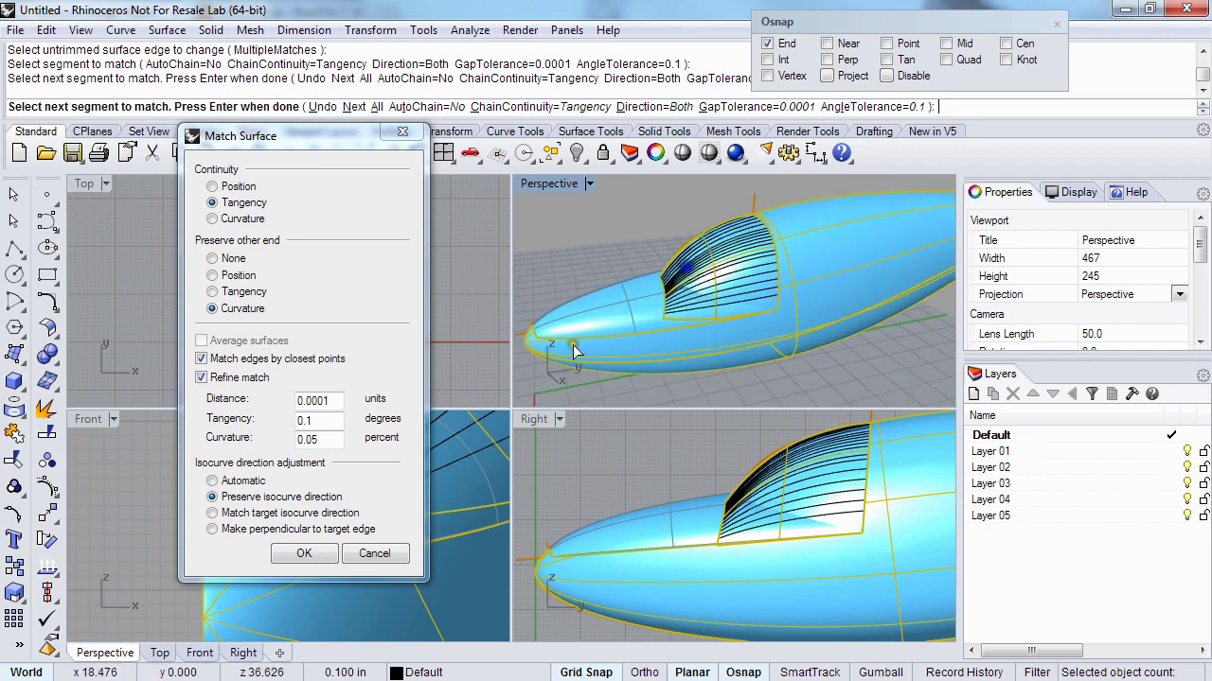
- Set the refine distance tolerance to 0.001 units and apply the canopy match
click(325, 400)
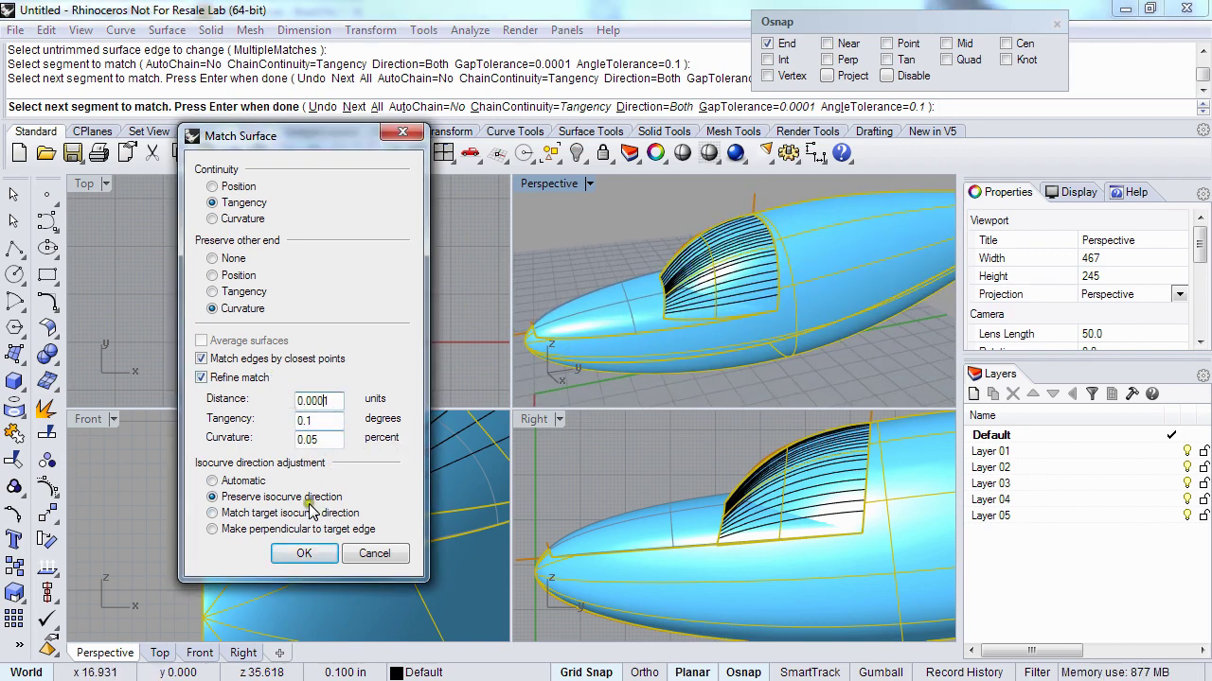
key(BackSpace)
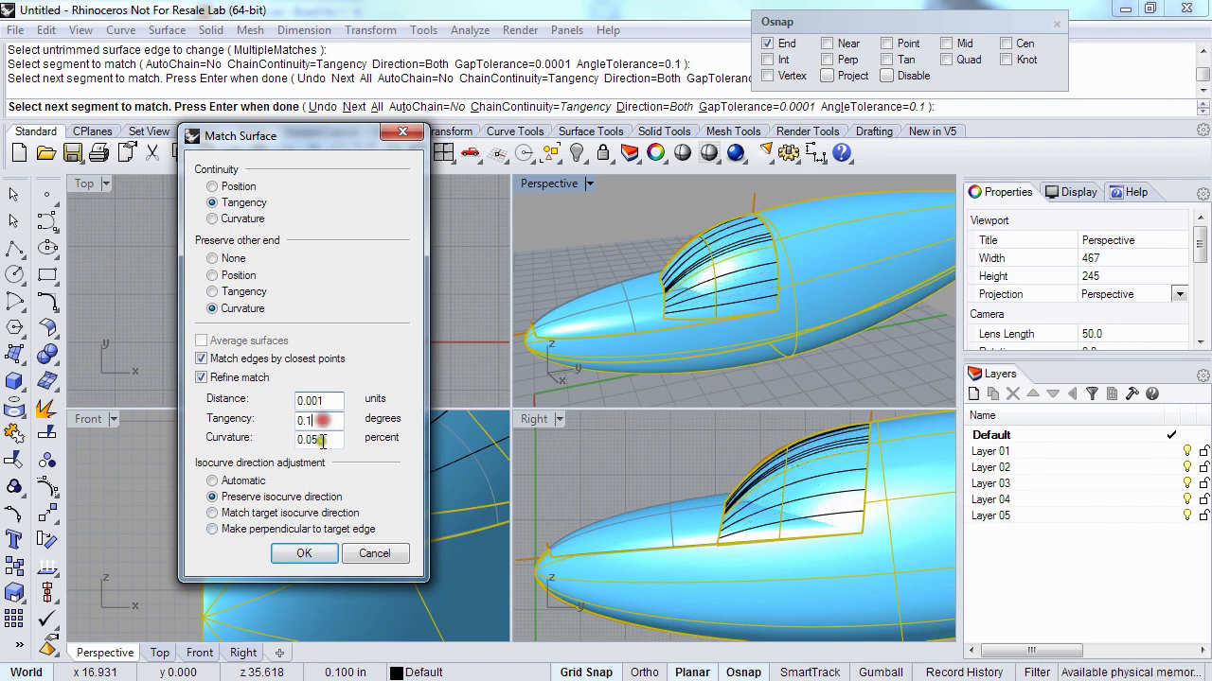
right_drag(663, 284, 658, 310)
scroll(651, 280, up, 2)
right_click(650, 281)
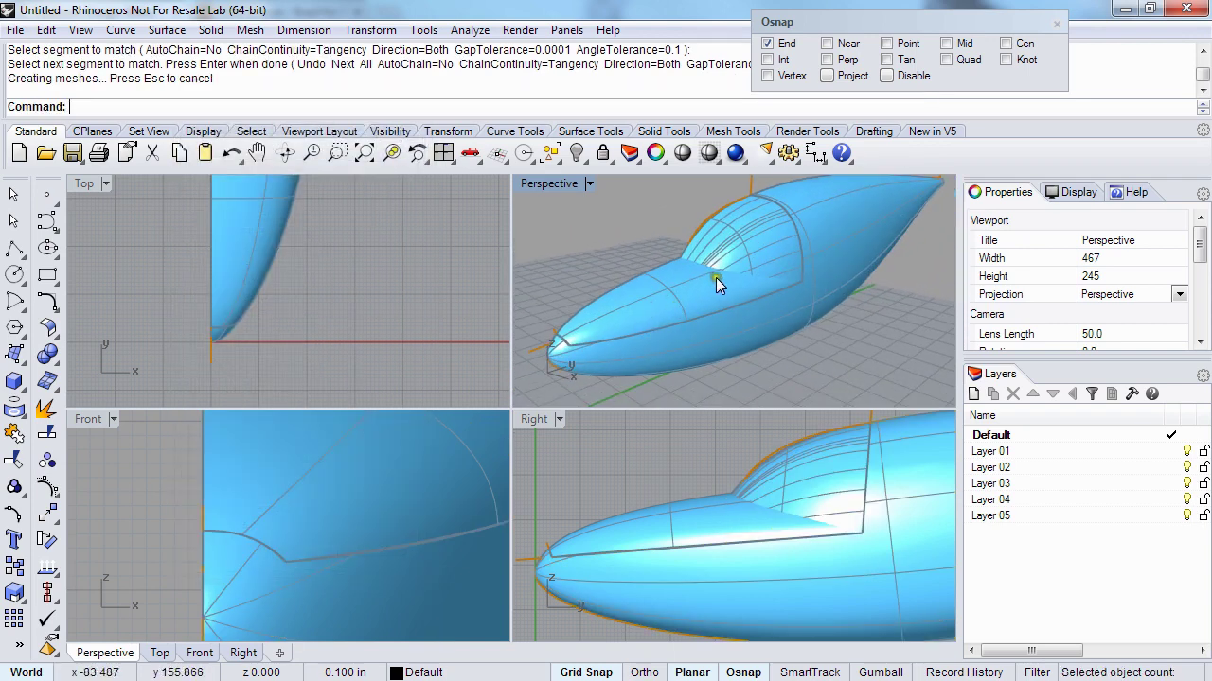
- Undo the last canopy surface match
scroll(785, 199, up, 4)
right_click(768, 227)
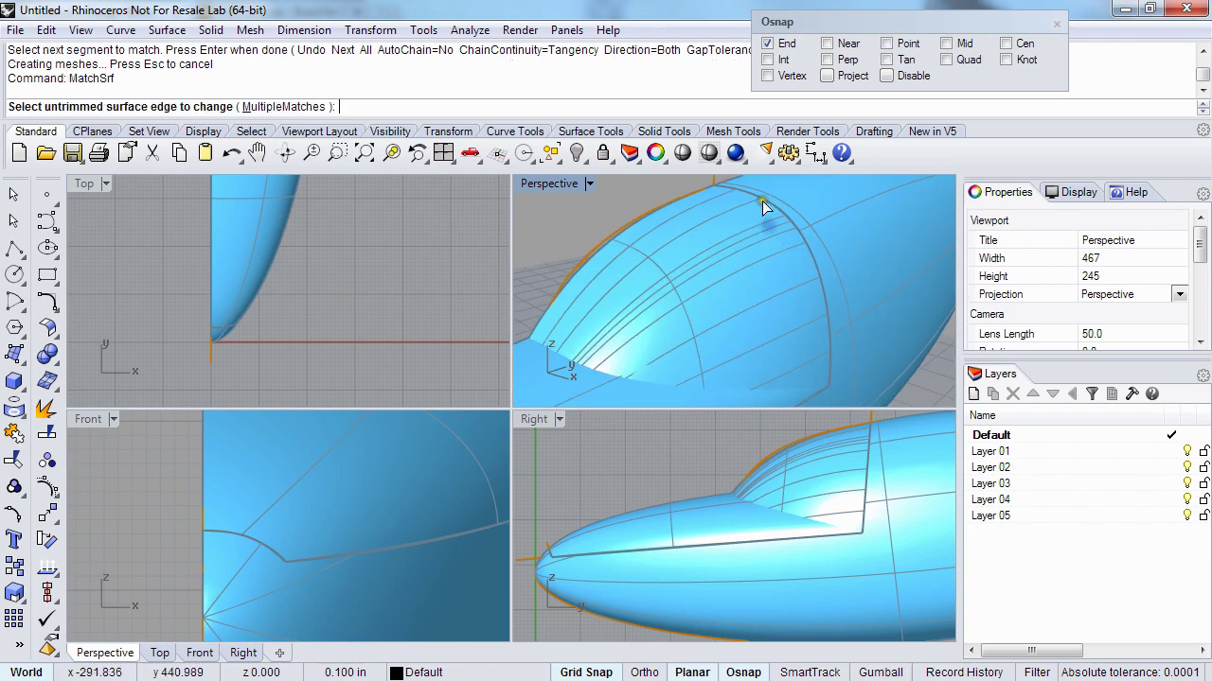
key(ctrl+z)
scroll(726, 253, down, 4)
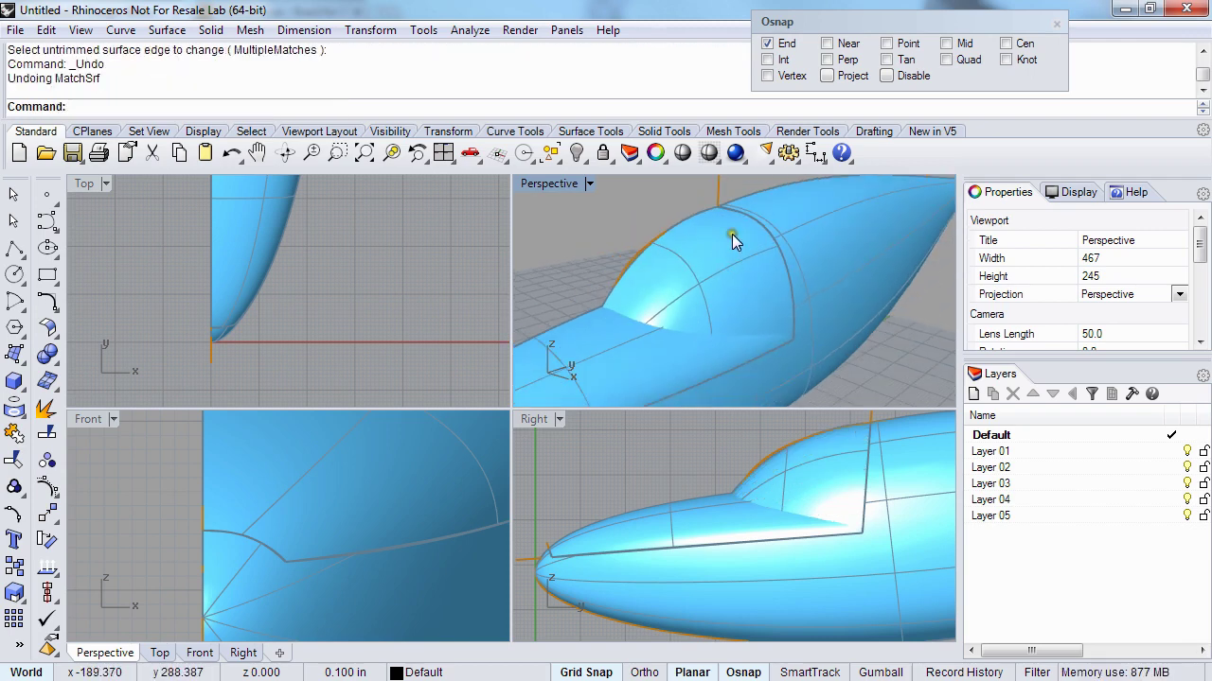
- Match the canopy's rear arc edge to the fuselage edge again, with a refine distance tolerance of 0.0001 units
right_click(732, 232)
click(748, 216)
click(748, 217)
right_click(725, 249)
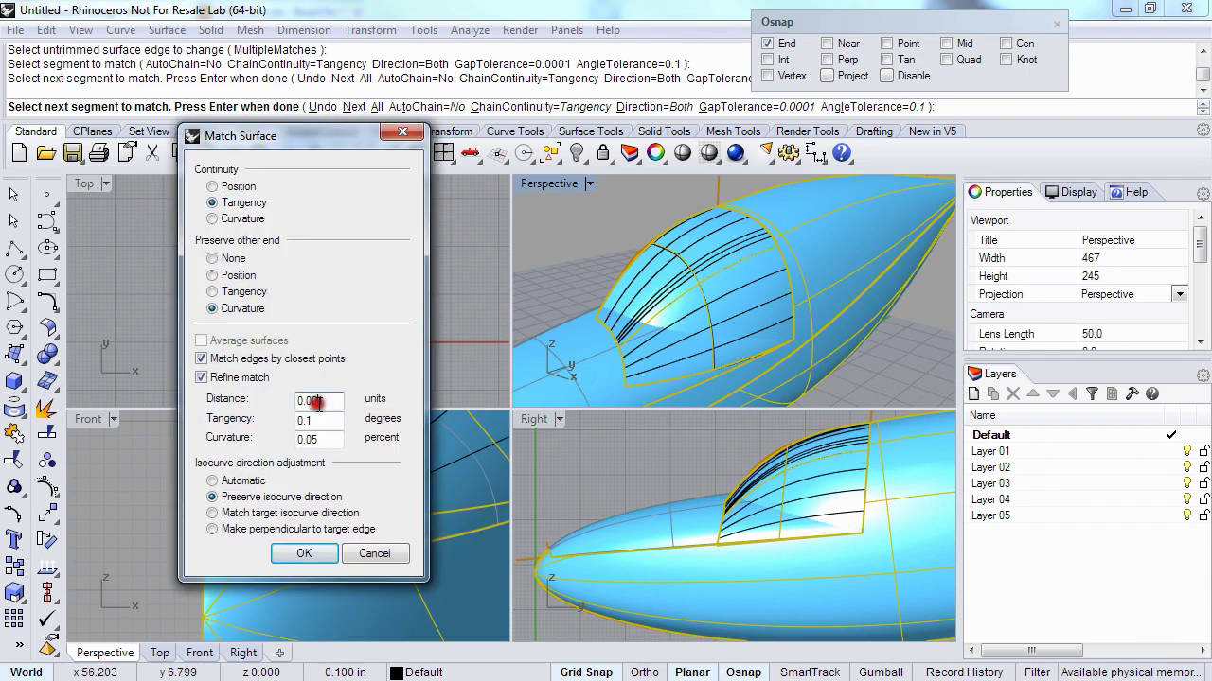
click(318, 404)
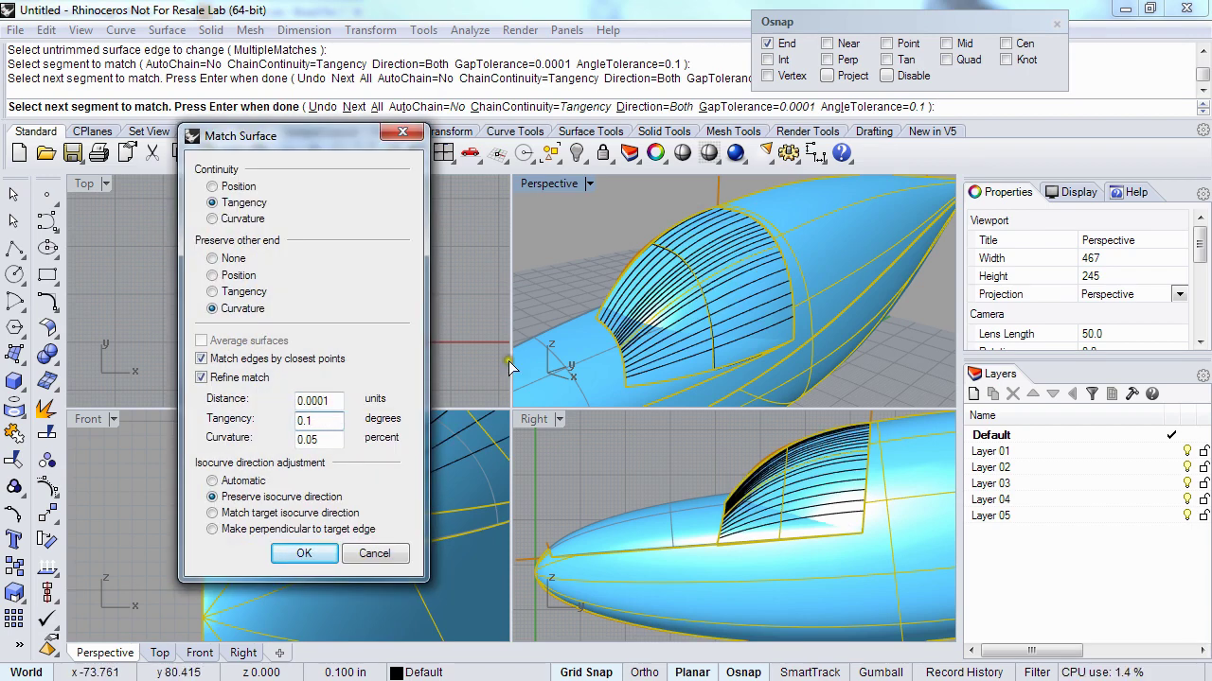
right_drag(742, 305, 683, 309)
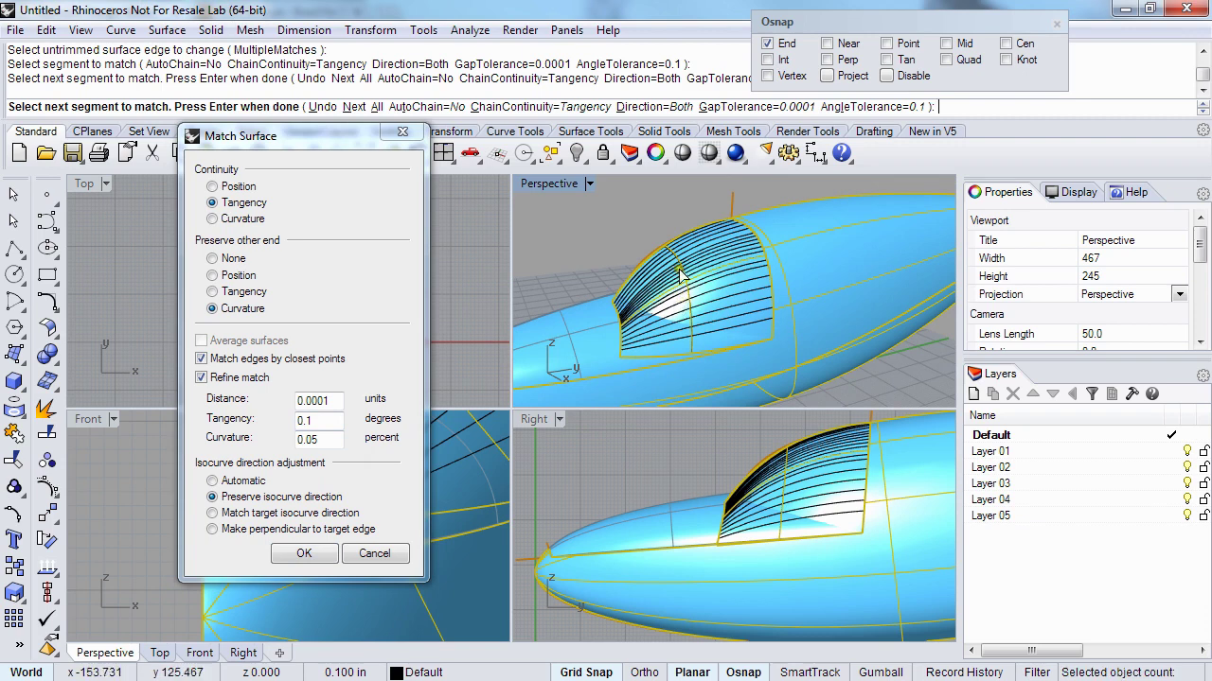
mouse_move(646, 299)
right_down()
mouse_move(683, 301)
mouse_move(640, 290)
right_up()
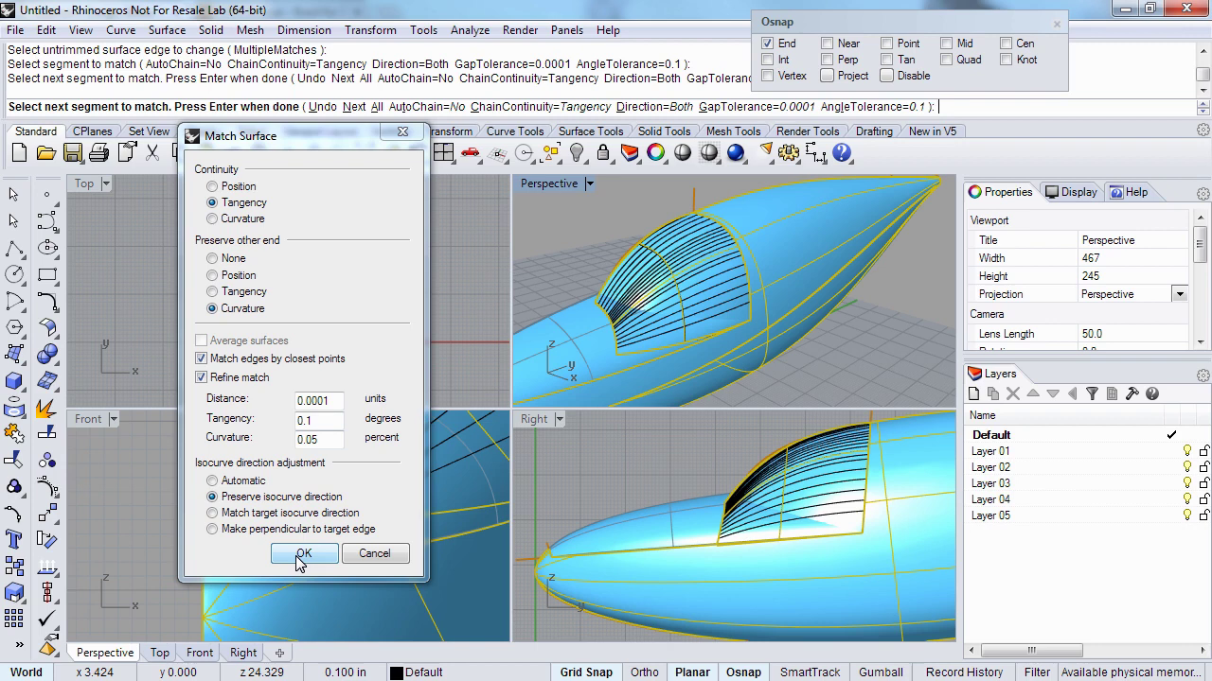
- Switch the canopy match to Curvature continuity and apply it
click(227, 218)
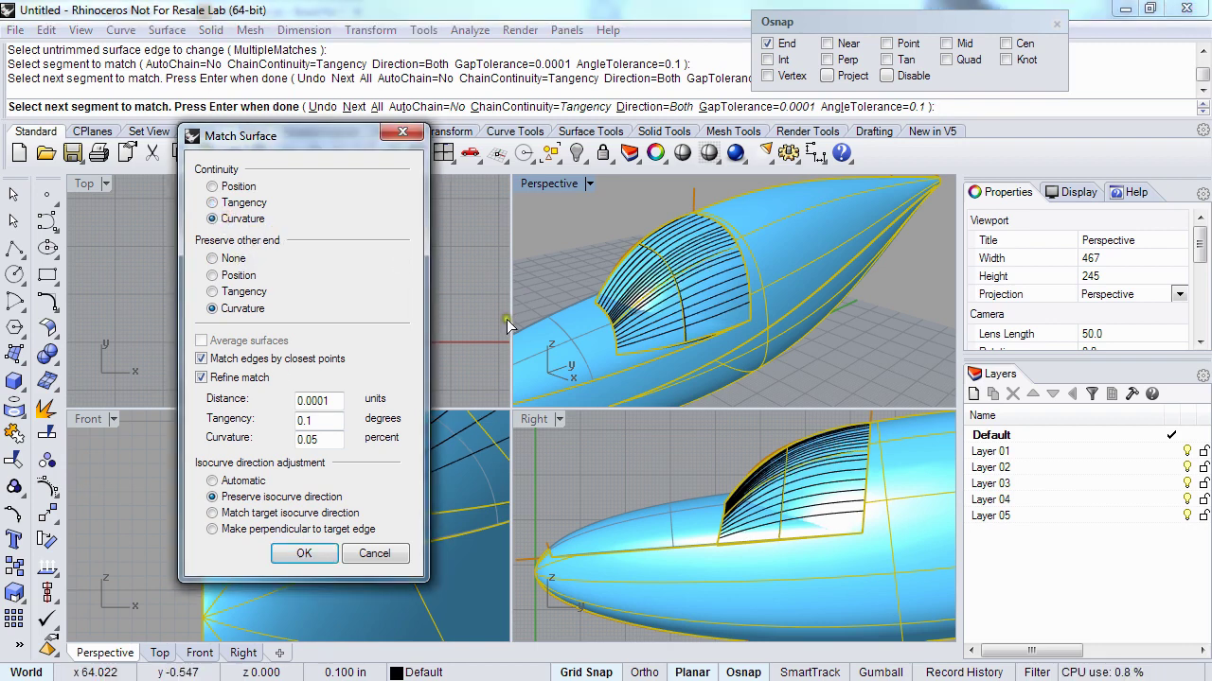
click(289, 552)
right_drag(738, 284, 636, 326)
scroll(597, 324, up, 2)
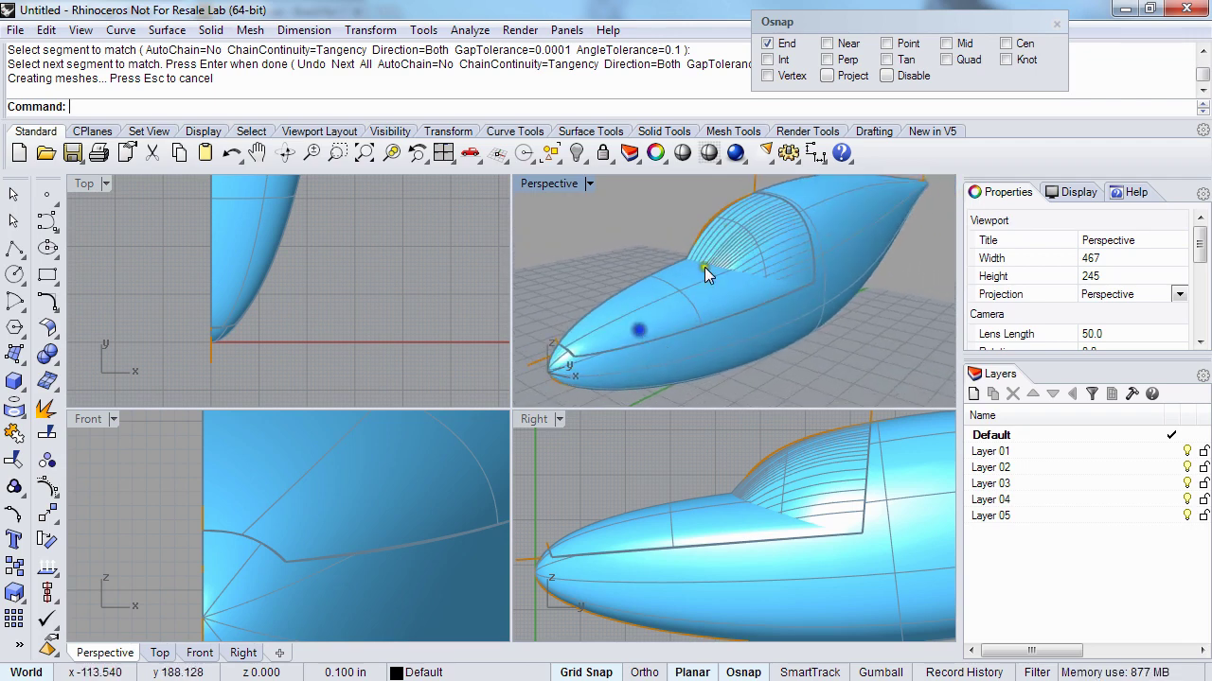
- Inspect the matched canopy surface's control point layout and hide the points again
click(743, 250)
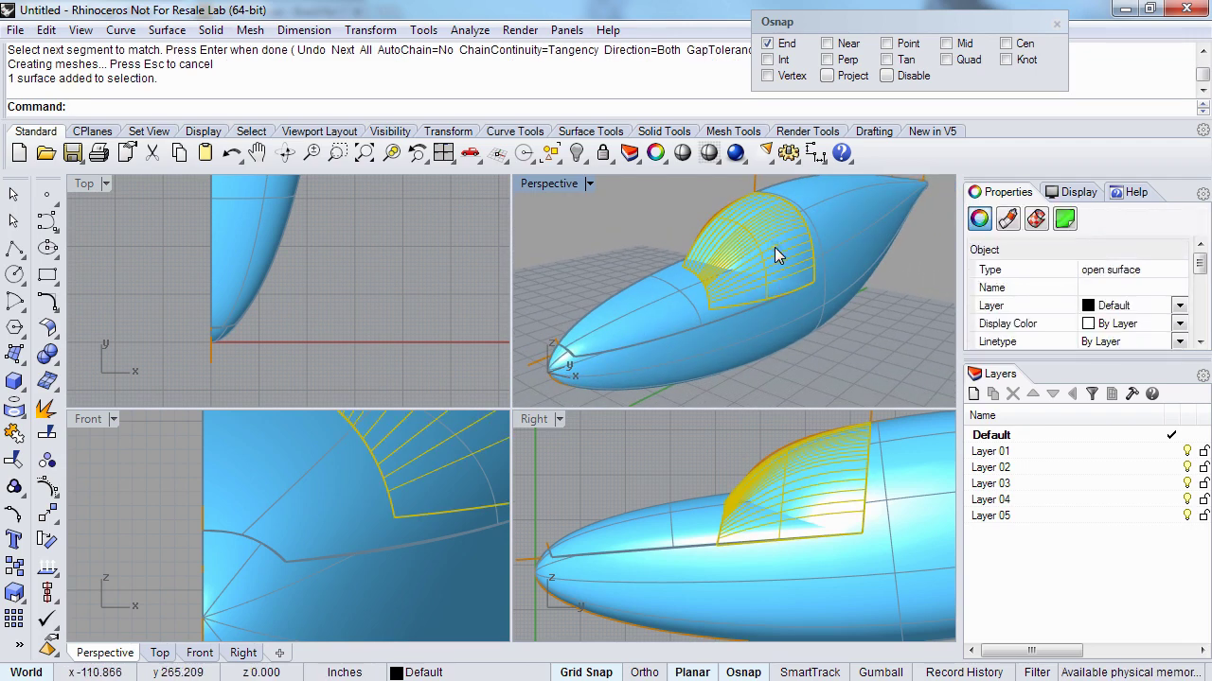
key(F10)
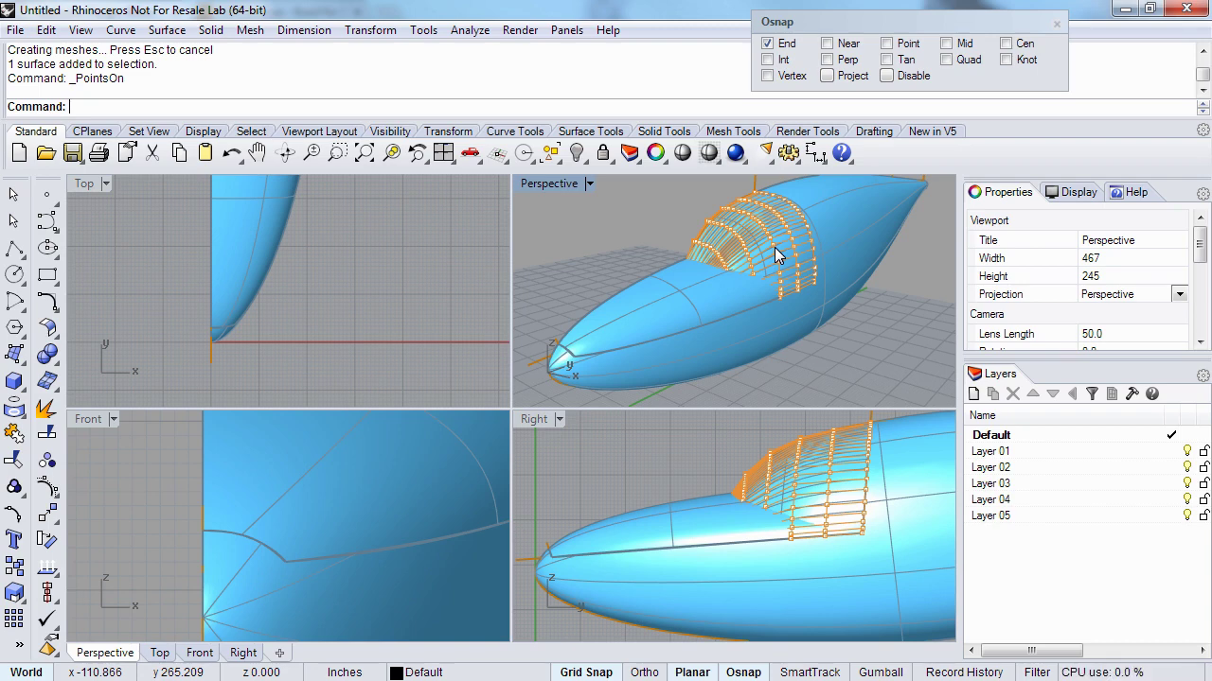
key(Escape)
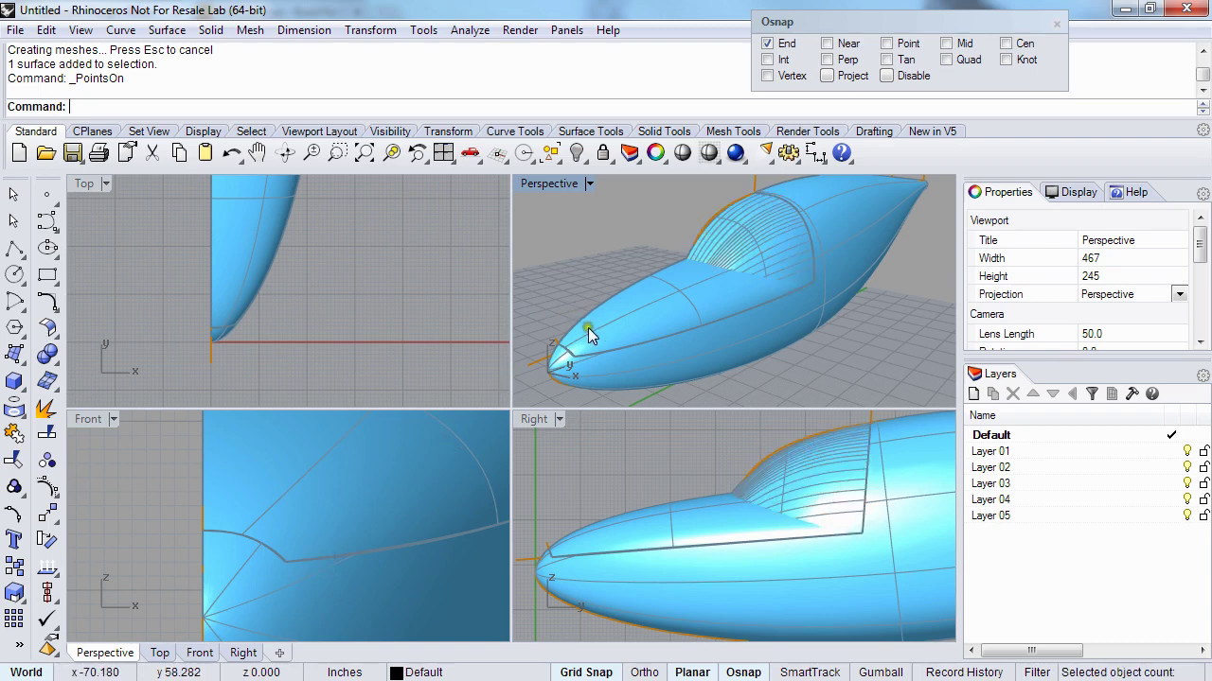
- Change the forward hood surface to degree 5 in both U and V, and turn on its control points
right_drag(588, 328, 729, 296)
click(624, 326)
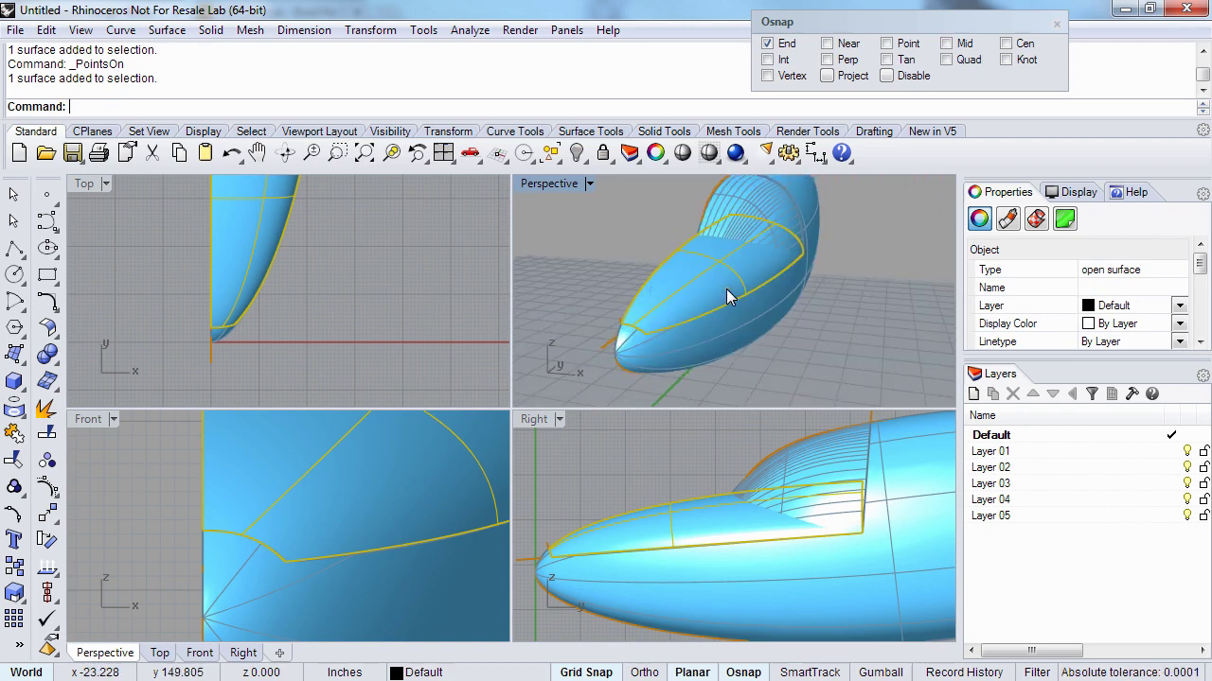
text(Ins)
key(BackSpace)
key(BackSpace)
key(BackSpace)
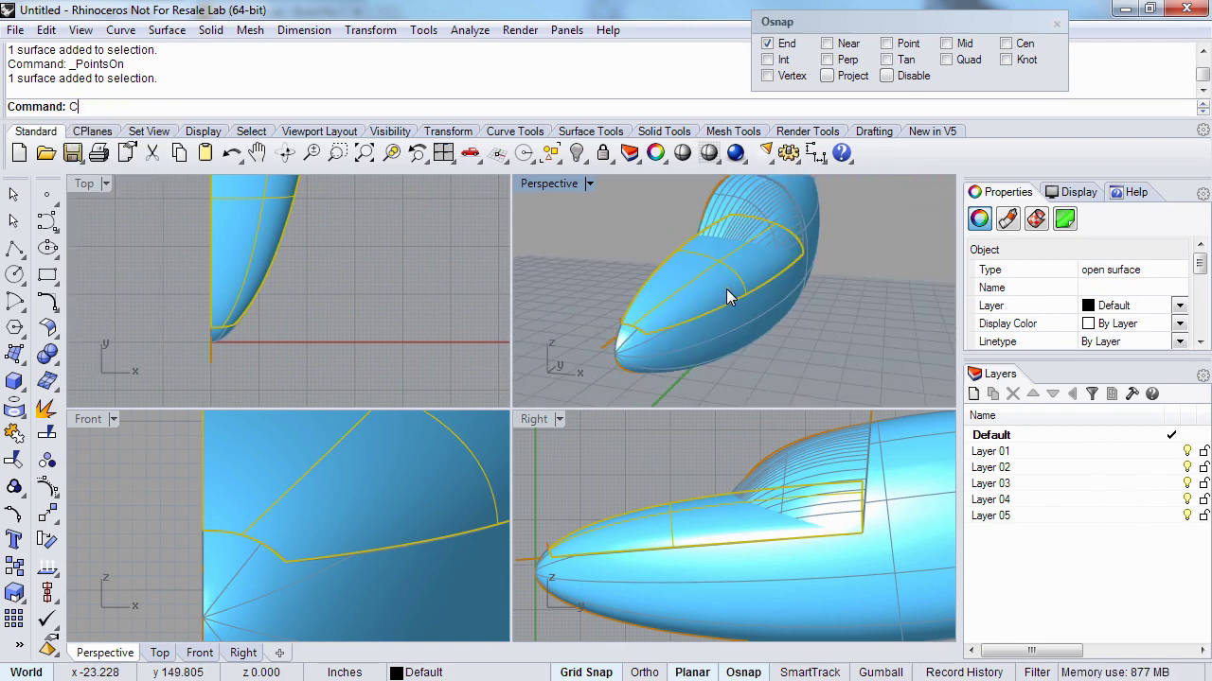
text(Change)
key(Return)
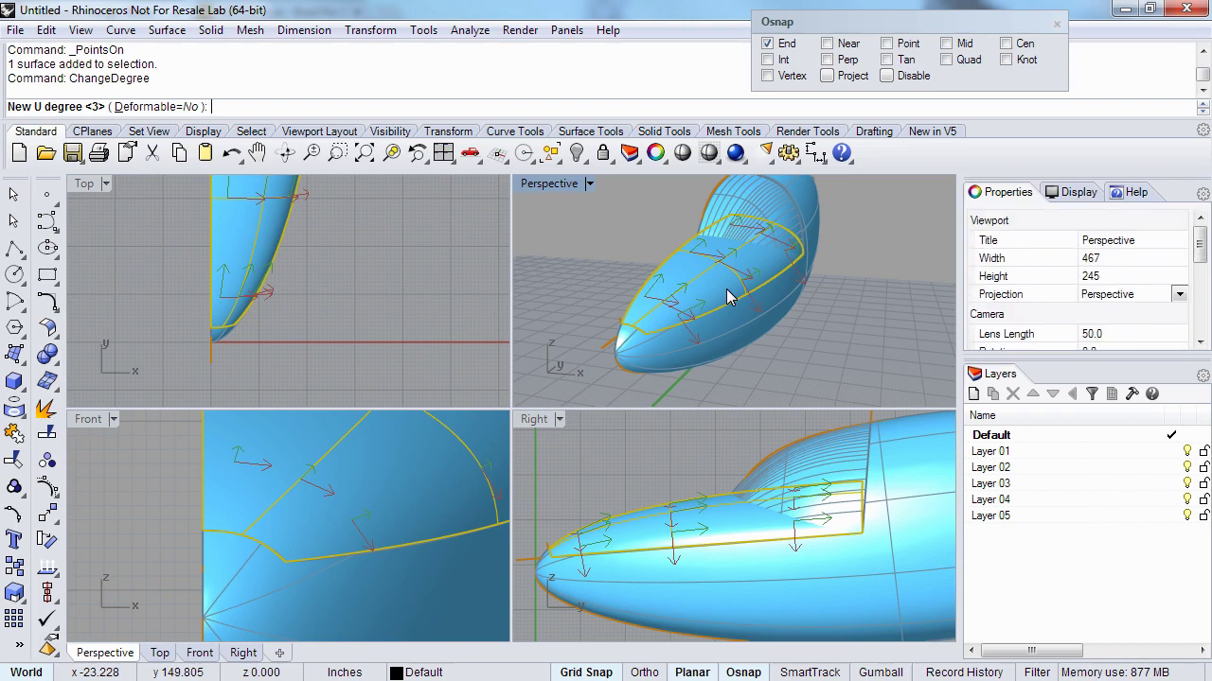
key(Return)
text(5)
key(Return)
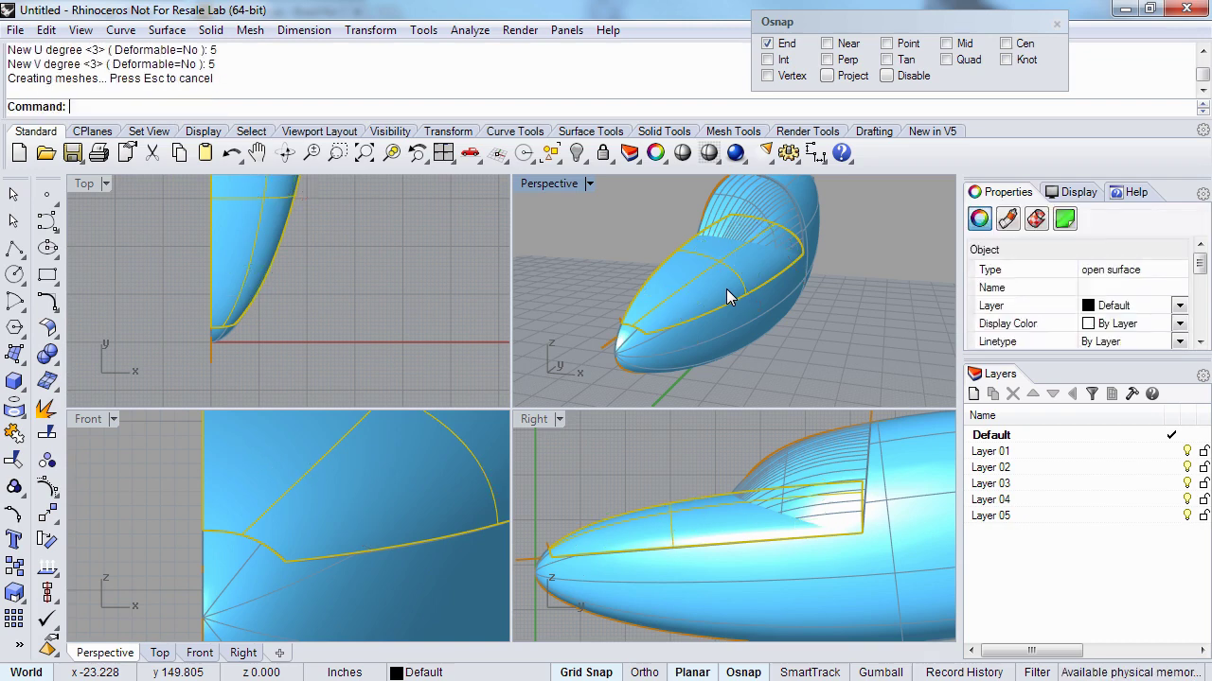
key(F10)
right_drag(702, 293, 623, 315)
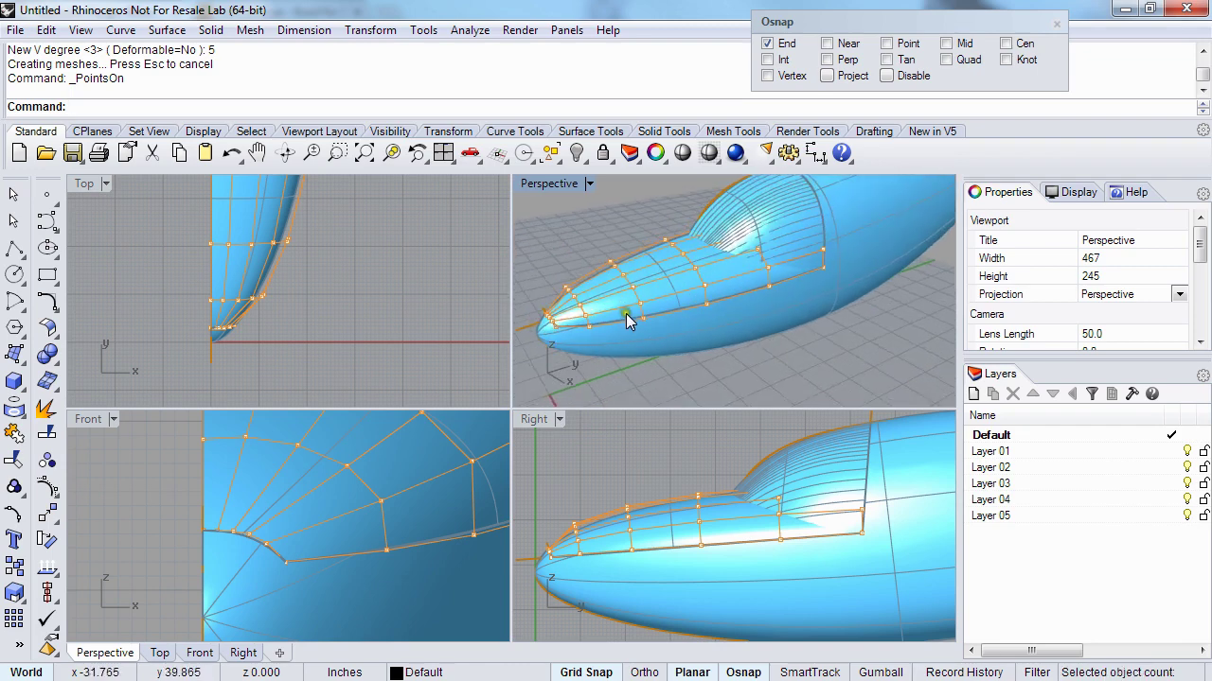
ctrl+right_drag(478, 509, 335, 532)
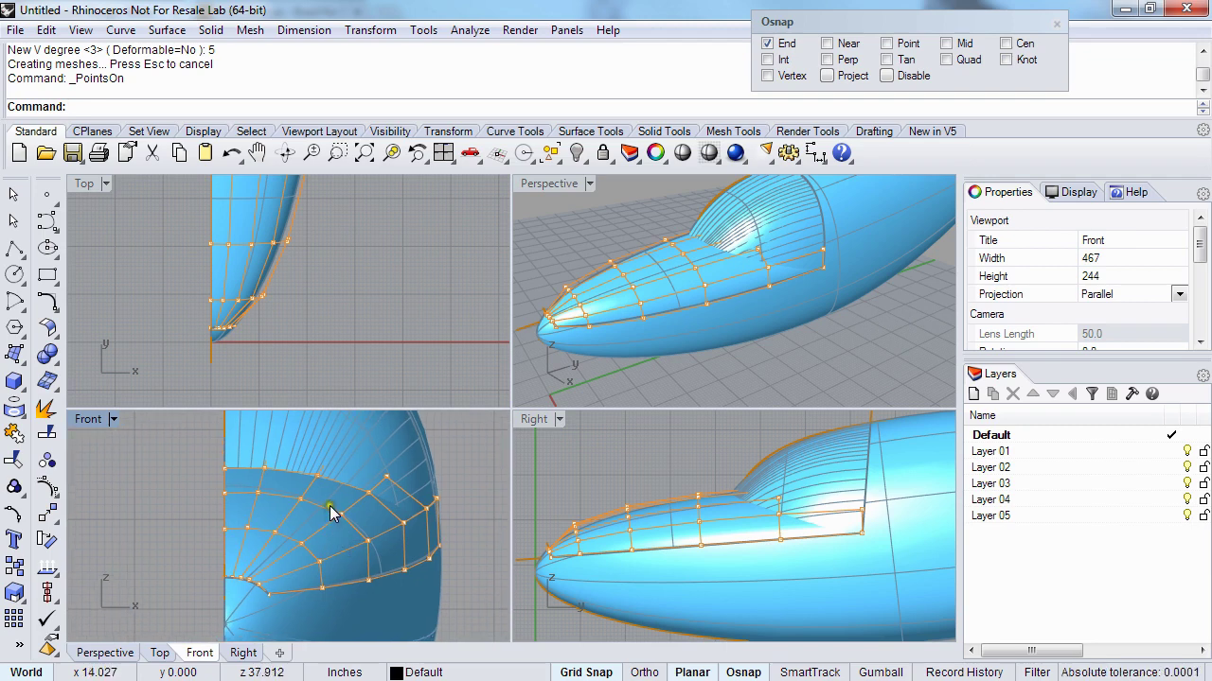
- Nudge the four interior control points in the row near the hood's outer edge outward by 2.4 inches in the Front view
click(337, 515)
shift+drag(362, 507, 431, 449)
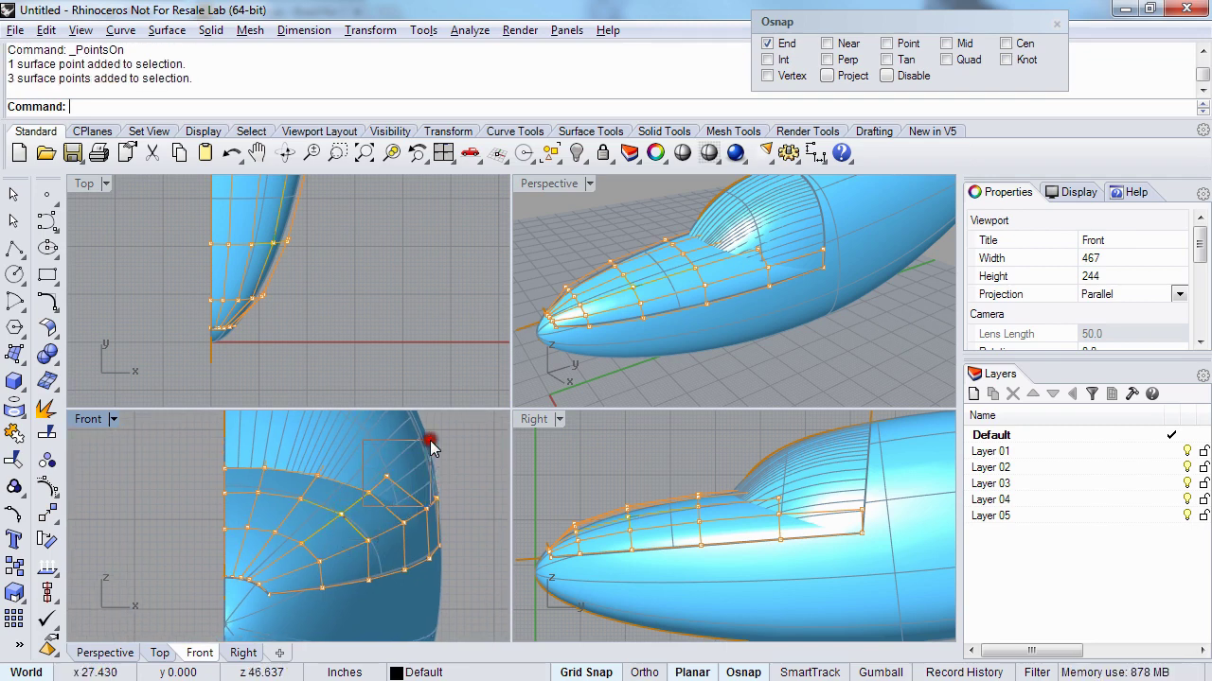
right_drag(374, 492, 414, 480)
key(alt+Up)
key(alt+Up)
key(alt+Up)
key(alt+Up)
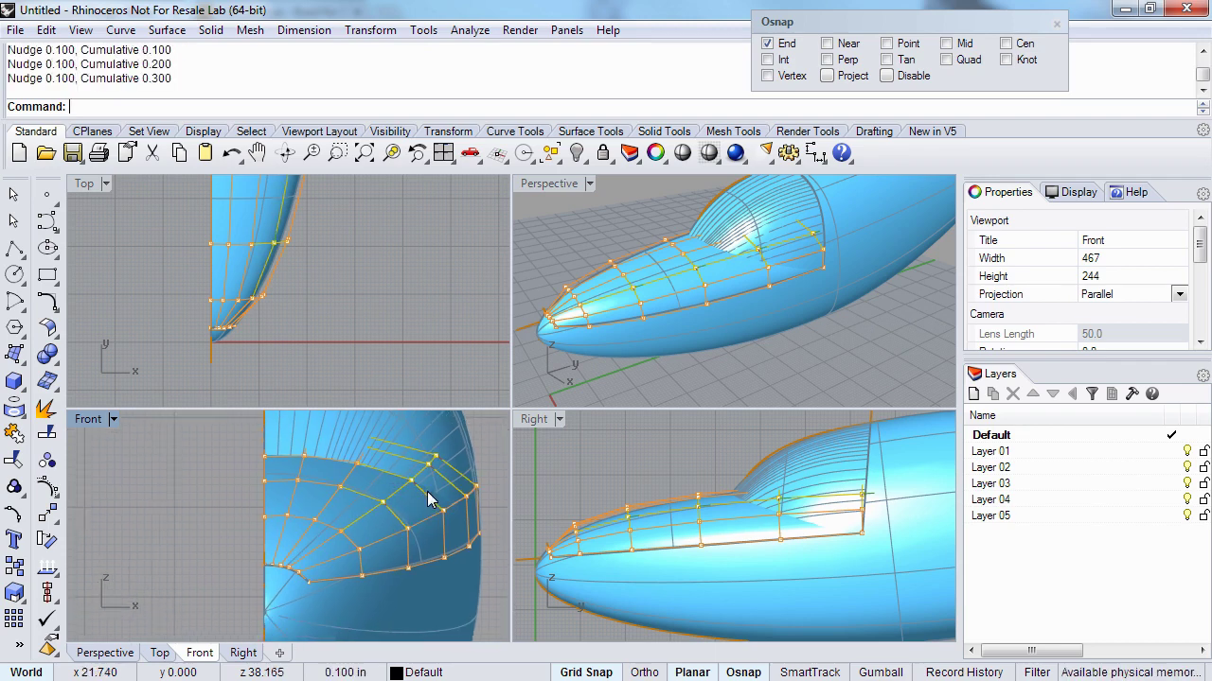
key(shift+alt+Up)
key(shift+alt+Up)
- Nudge the same four hood control points slightly upward in 0.1 inch increments
key(alt+Up)
key(alt+Up)
key(alt+Up)
key(alt+Up)
key(alt+Up)
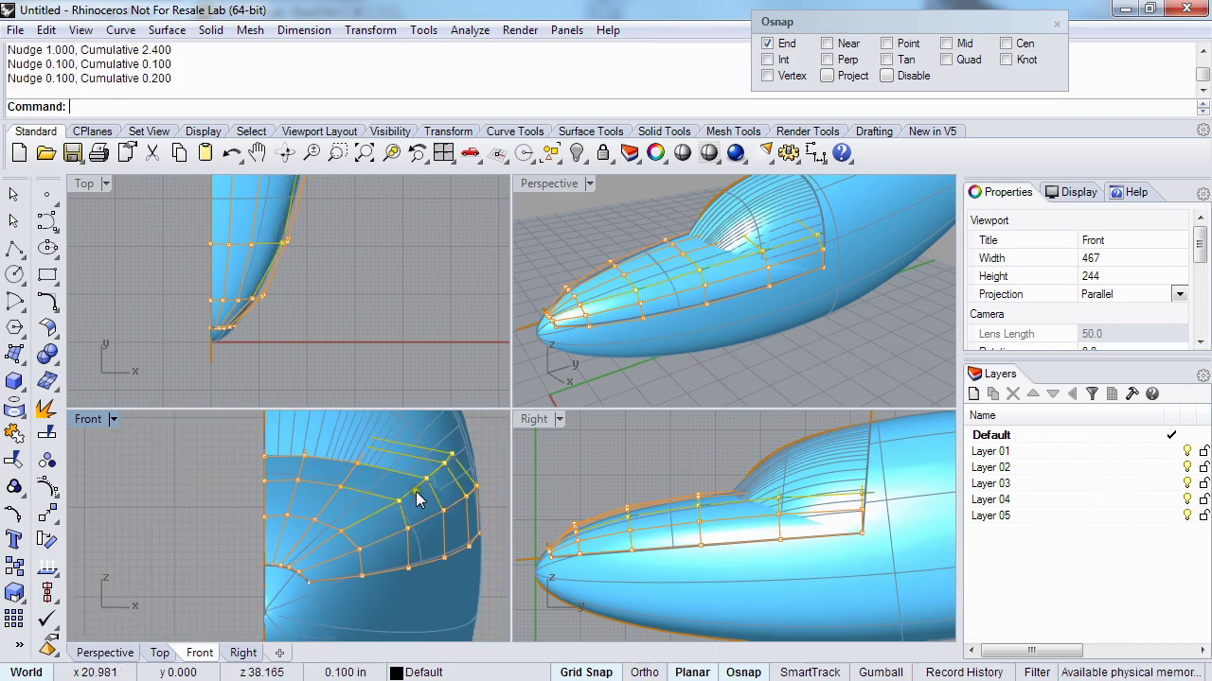
right_drag(337, 527, 374, 505)
key(alt+Up)
key(alt+Up)
key(alt+Up)
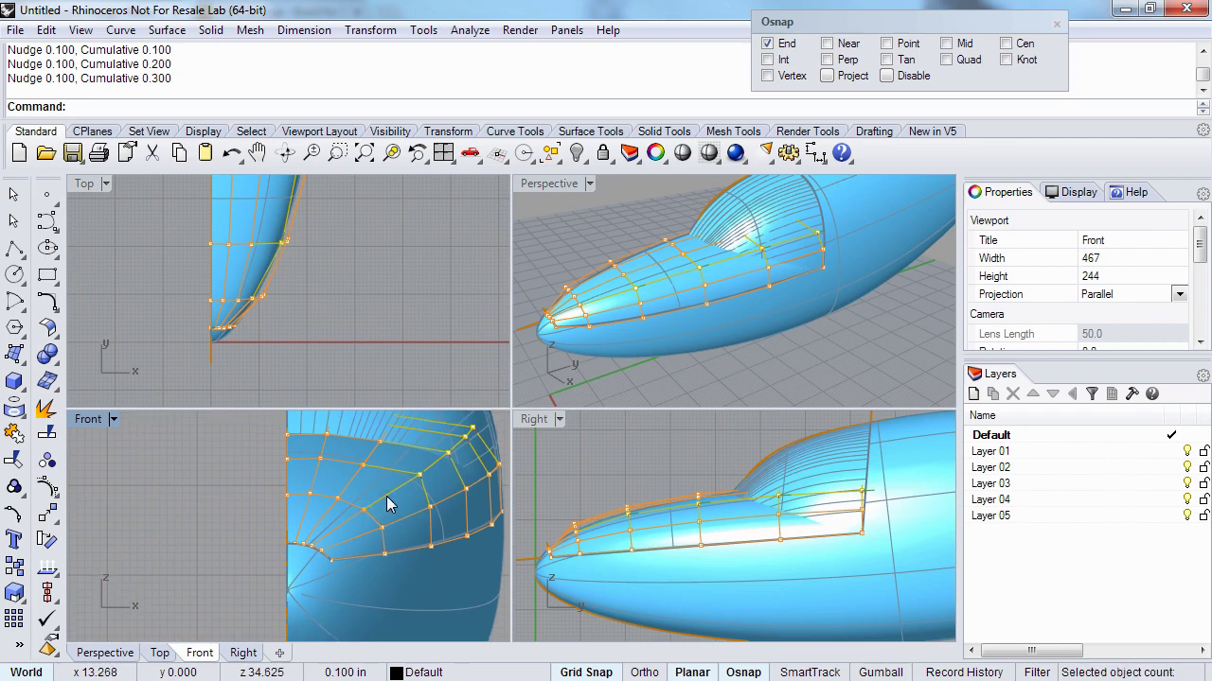
right_drag(391, 500, 343, 533)
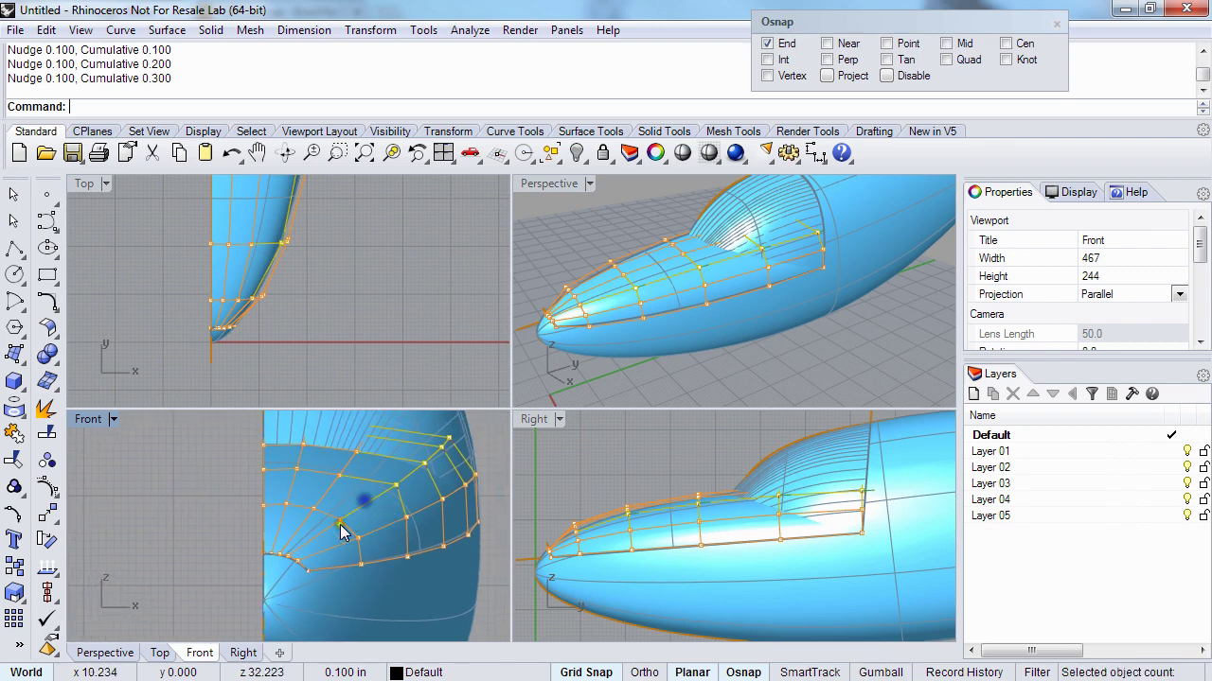
- Nudge the foremost interior control point of that row, nearest the nose, outward and slightly upward in the Front view
click(339, 524)
scroll(340, 525, up, 3)
key(alt+Page_Up)
key(alt+shift+Page_Up)
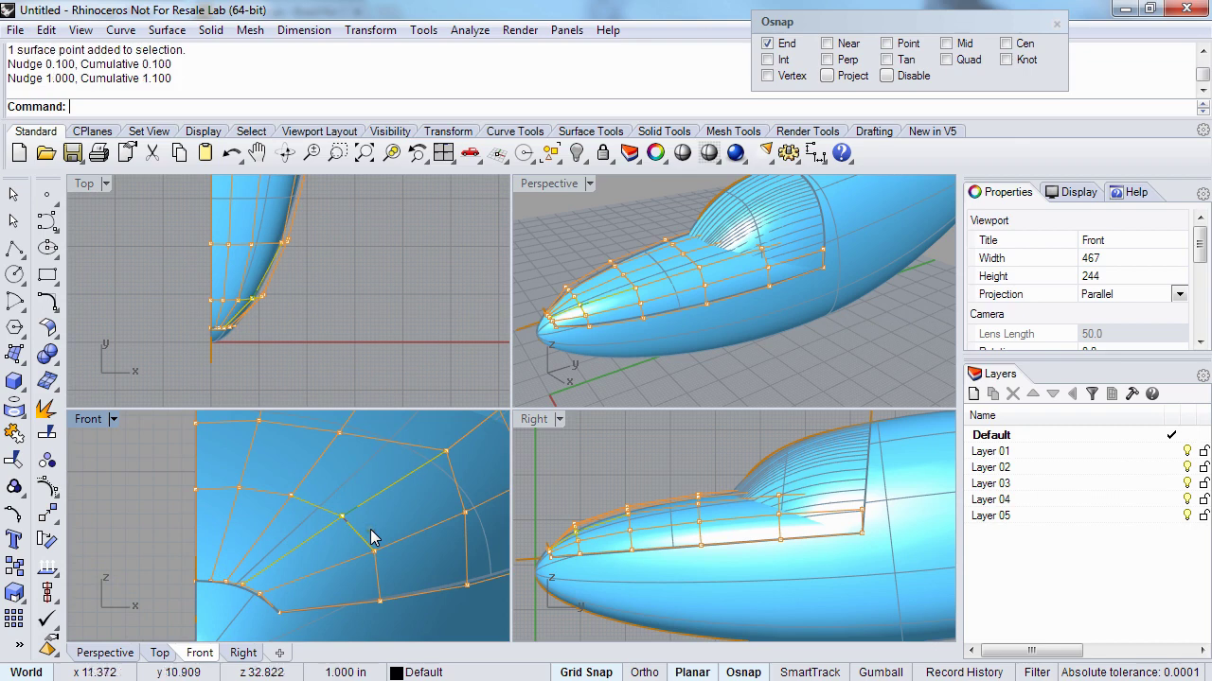
key(alt+shift+Up)
key(alt+Down)
key(alt+Down)
key(alt+Down)
key(alt+Down)
key(alt+Down)
key(alt+Down)
key(alt+Down)
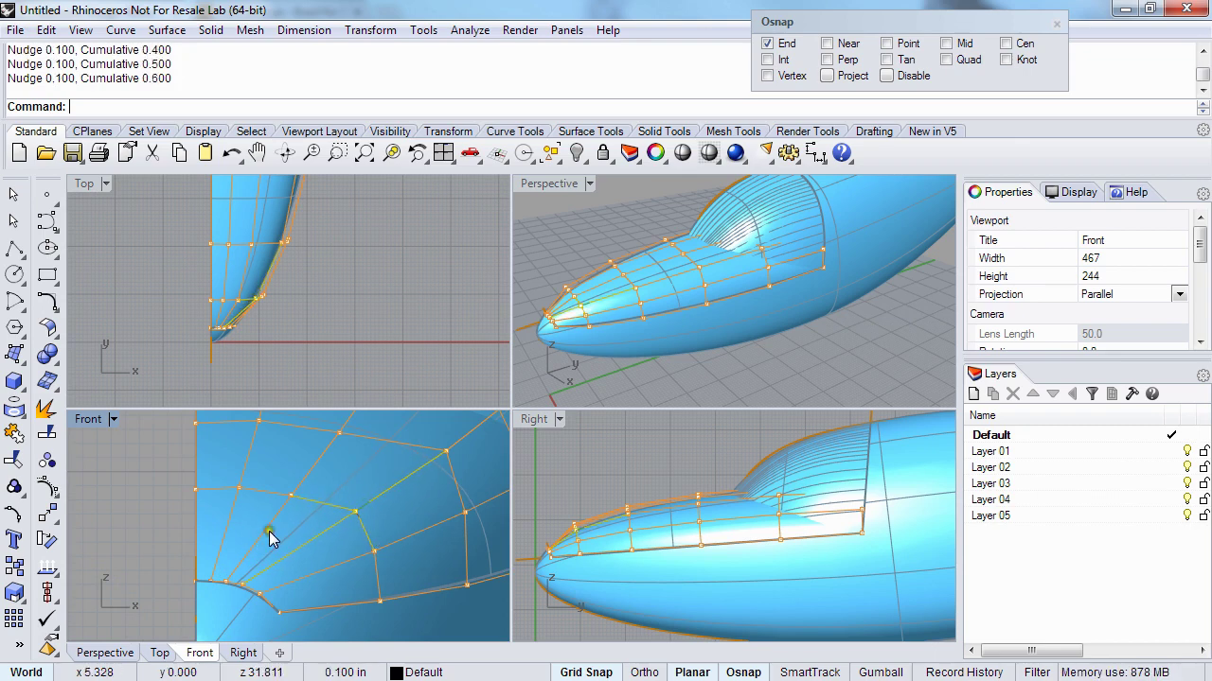
right_drag(274, 526, 278, 538)
- Nudge the next control point back in that row downward by 0.4 inches, and turn off the hood's control points
click(294, 510)
right_drag(438, 495, 366, 540)
key(alt+Down)
key(alt+Down)
key(alt+Down)
key(alt+Down)
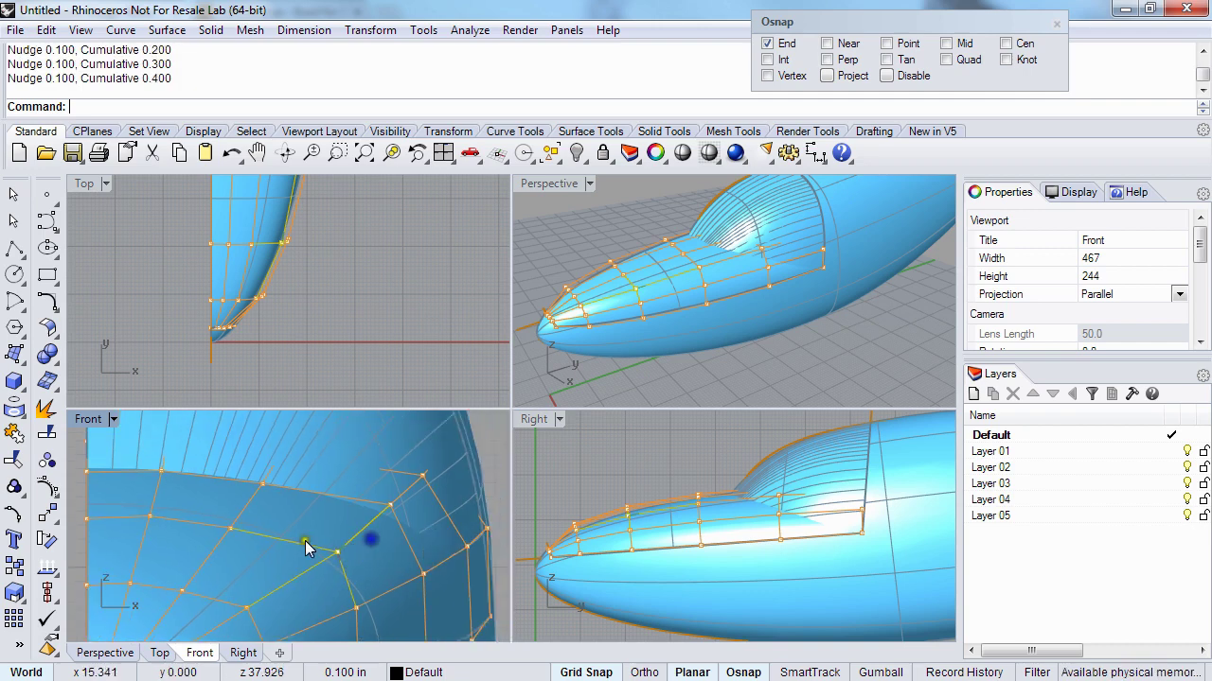
mouse_move(687, 252)
right_down()
mouse_move(708, 304)
mouse_move(683, 315)
mouse_move(676, 281)
mouse_move(704, 285)
mouse_move(685, 274)
right_up()
right_drag(140, 544, 195, 495)
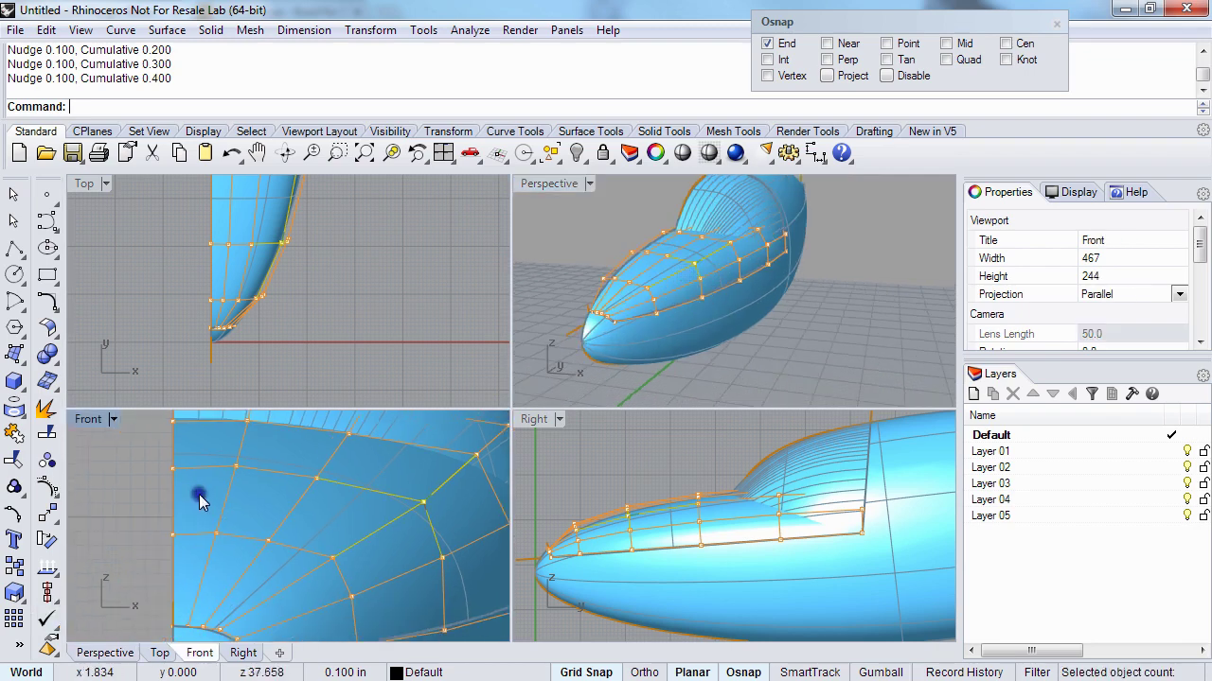
right_drag(811, 265, 674, 282)
key(Escape)
key(Escape)
key(F10)
key(Escape)
- Run a Zebra analysis on the hood, fuselage and canopy surfaces to examine stripe flow across their seams, and close the analysis
click(682, 294)
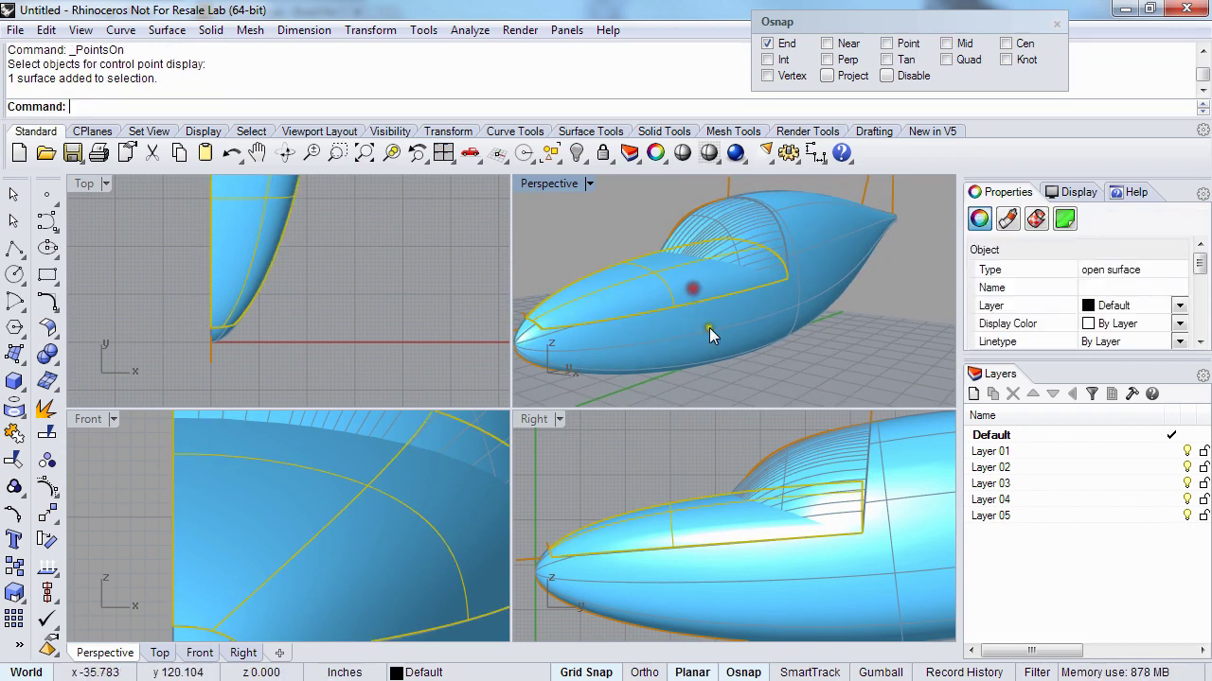
shift+click(712, 322)
shift+click(749, 210)
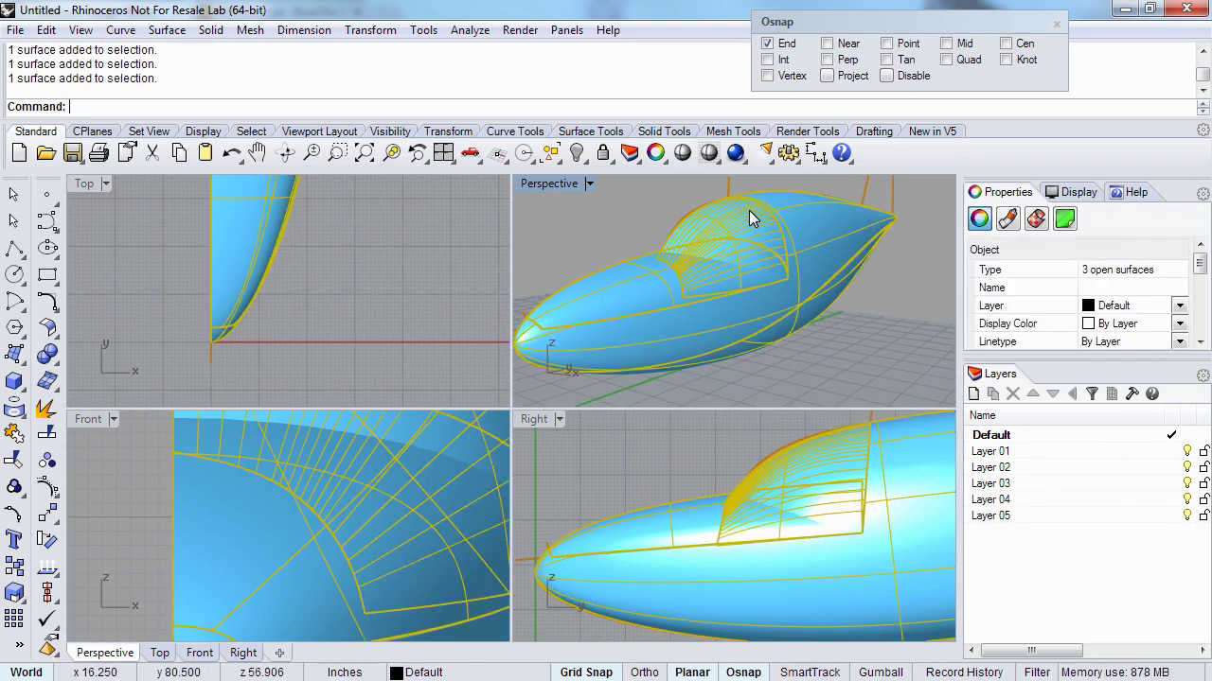
text(Zebra)
key(Return)
right_drag(695, 252, 596, 333)
right_drag(661, 301, 640, 336)
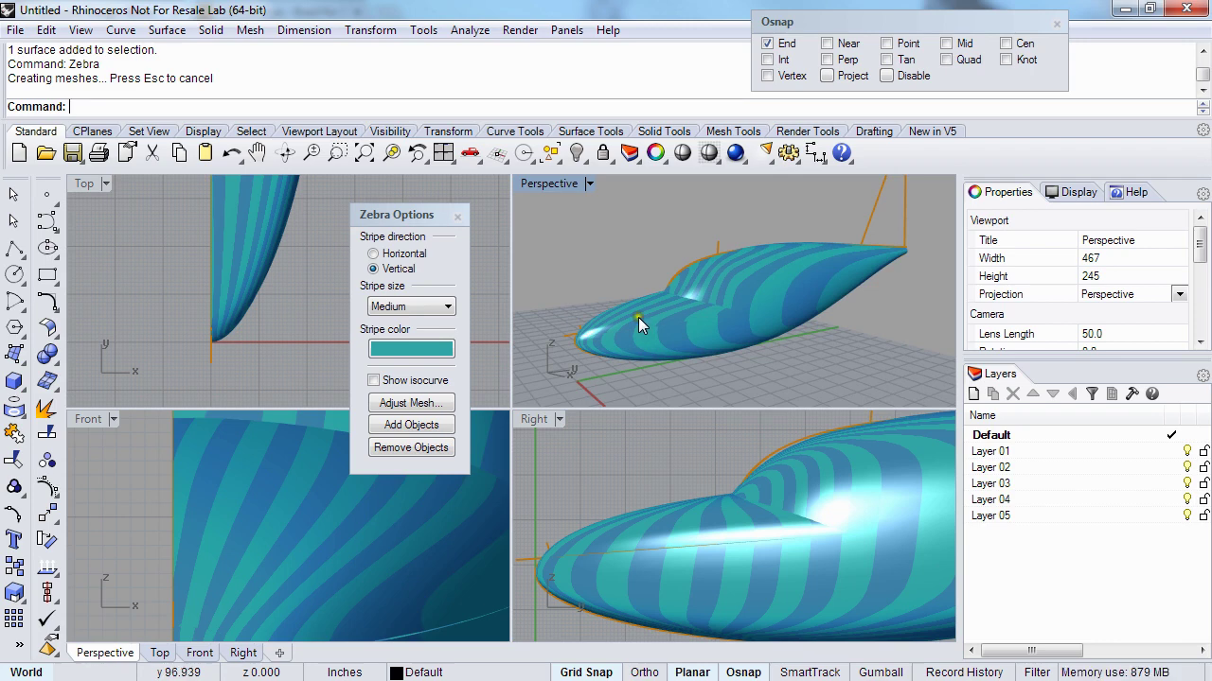
click(458, 217)
right_drag(627, 338, 638, 320)
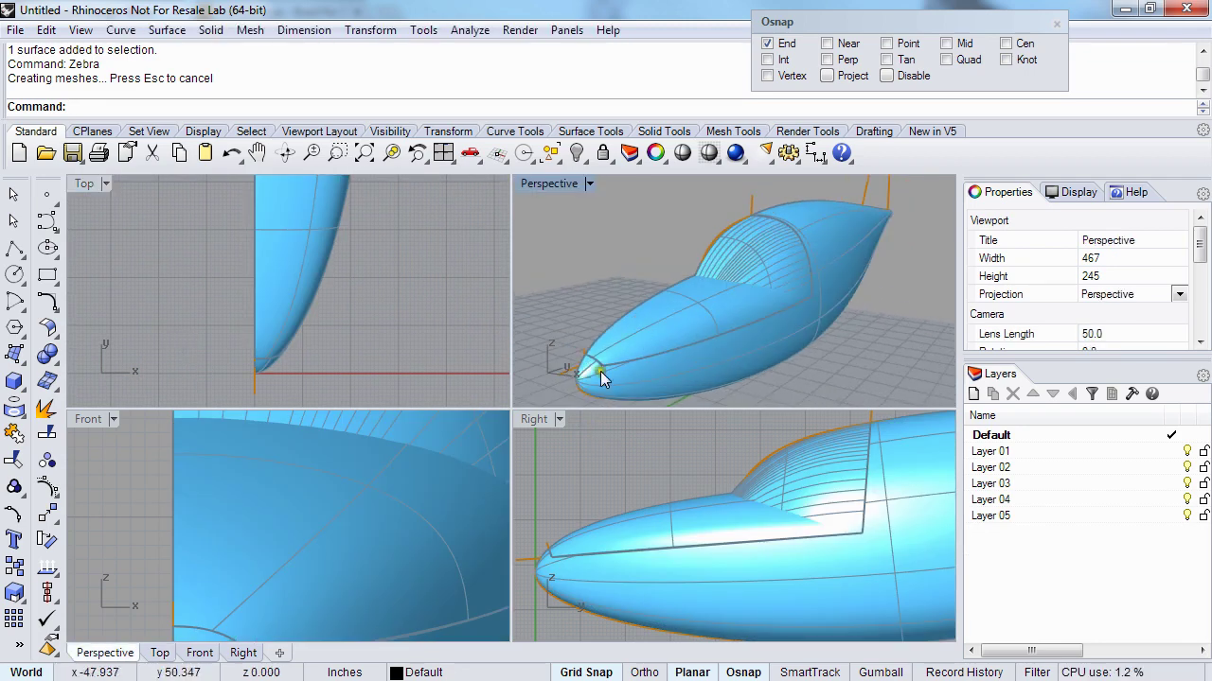
right_drag(600, 371, 618, 352)
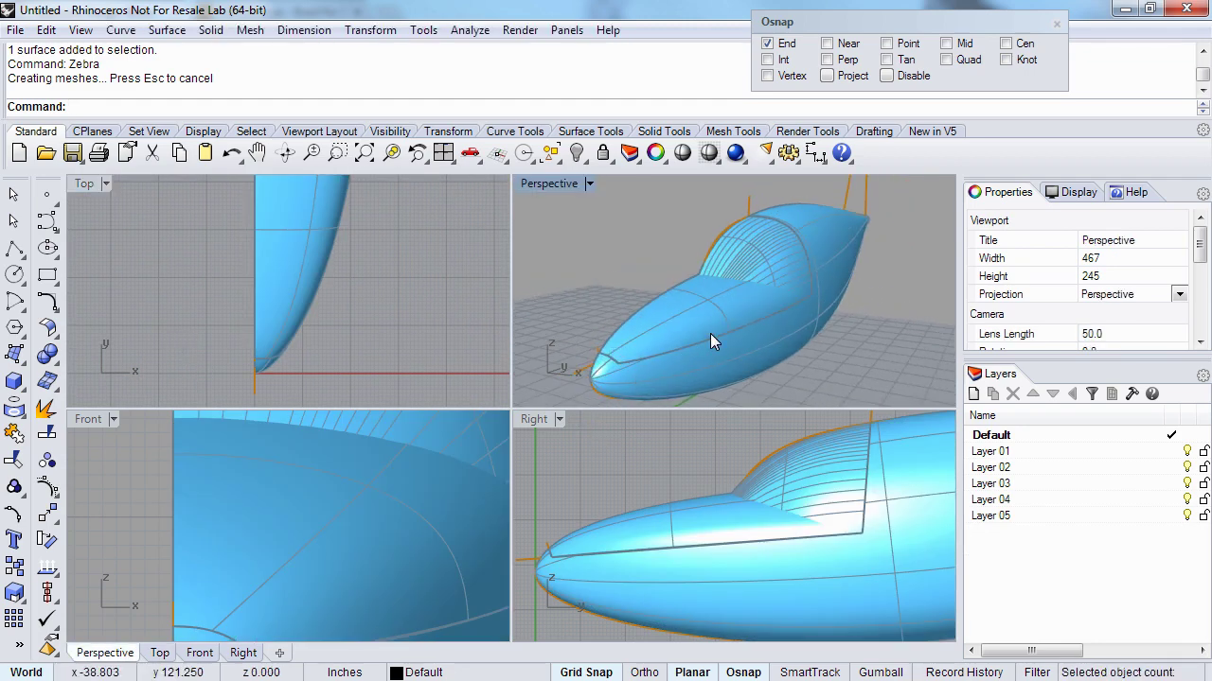
- Match the hood's lower side edge to the fuselage edge with Curvature continuity, preserving Curvature at the other end and refining to 0.0001 units
key(Return)
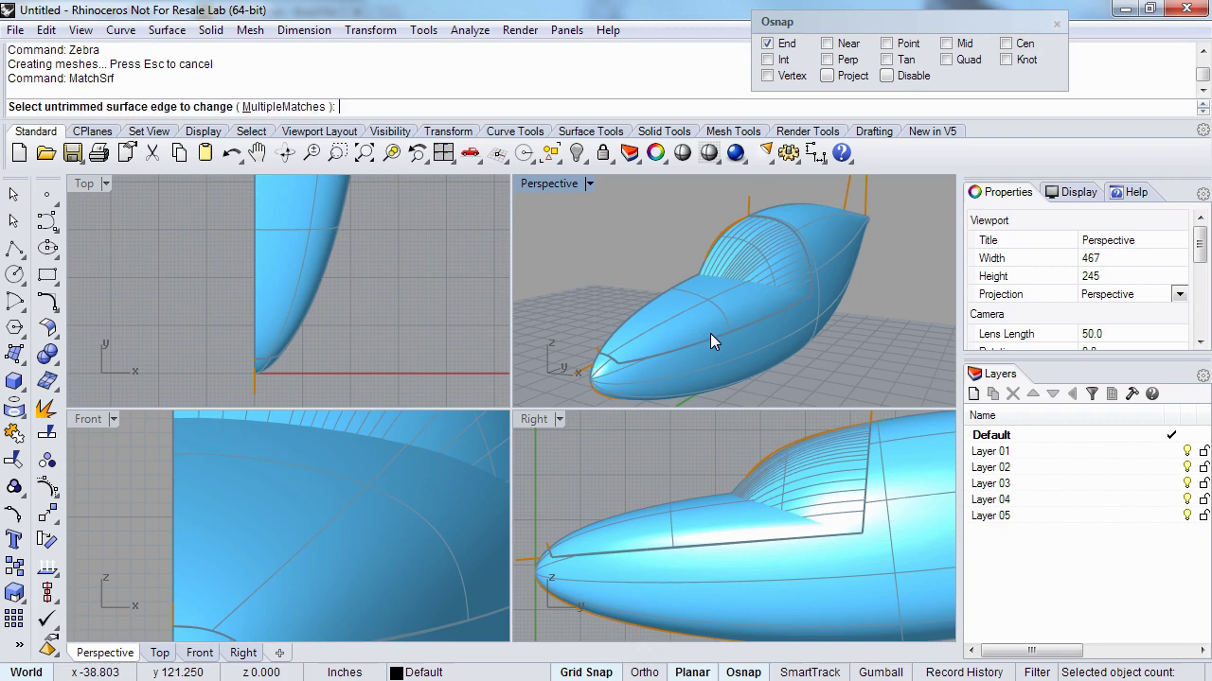
click(798, 309)
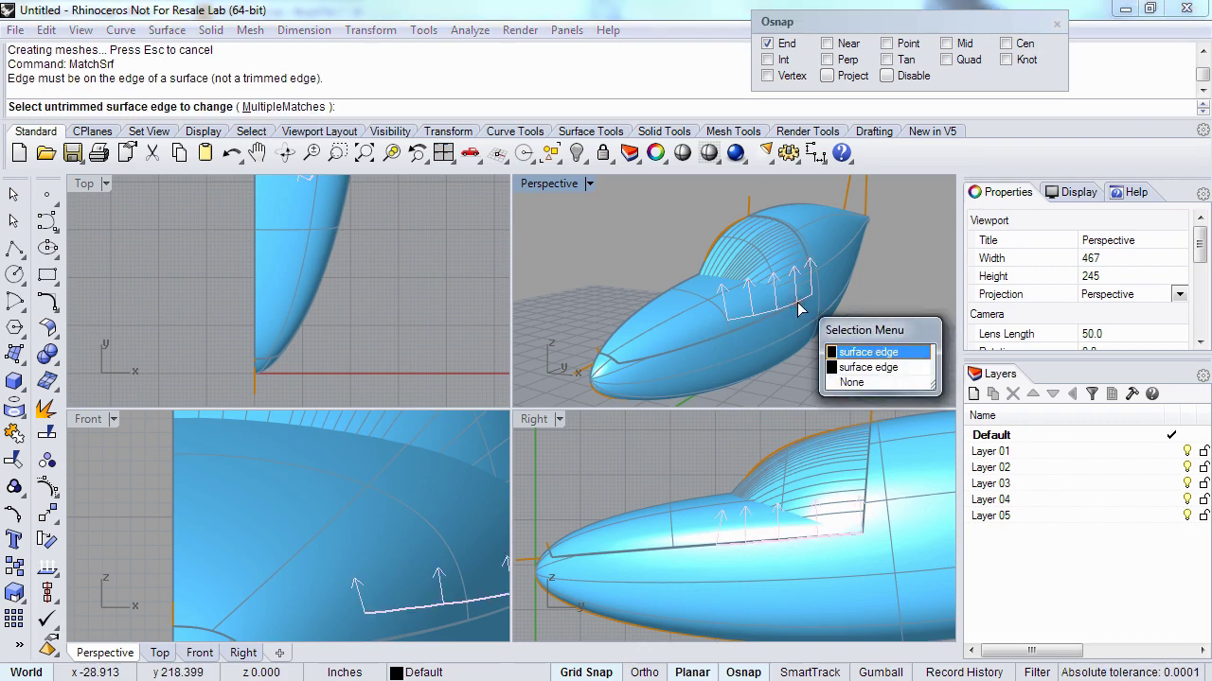
click(857, 367)
click(792, 307)
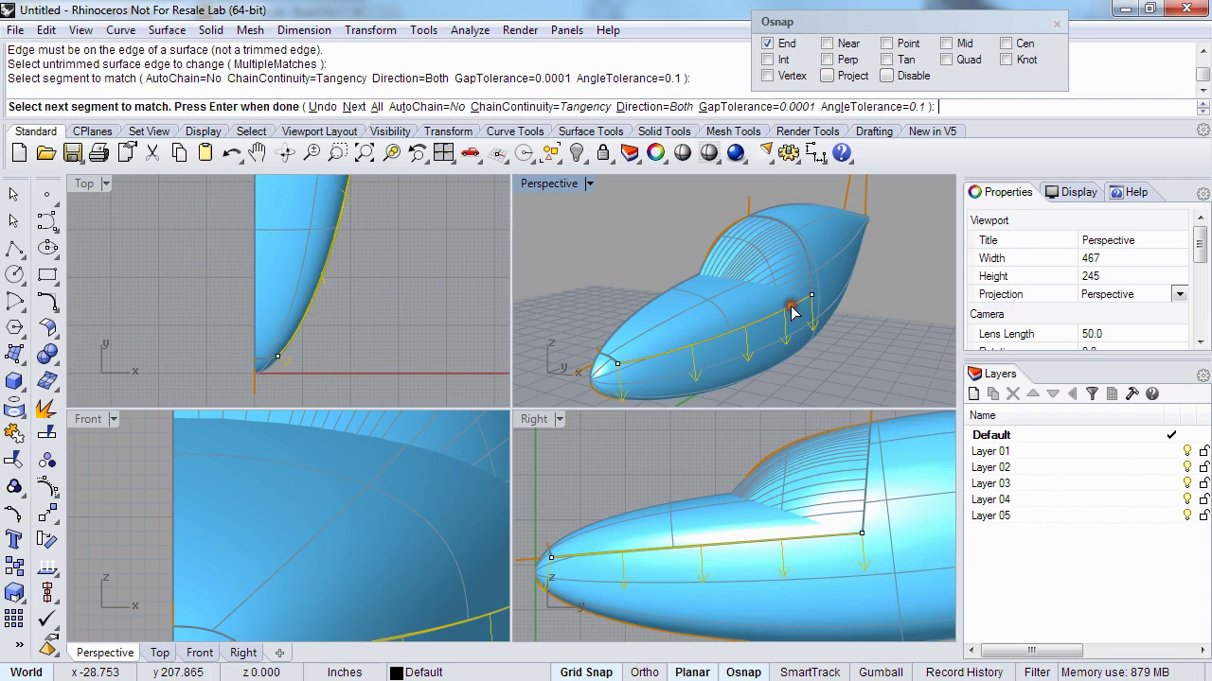
key(Return)
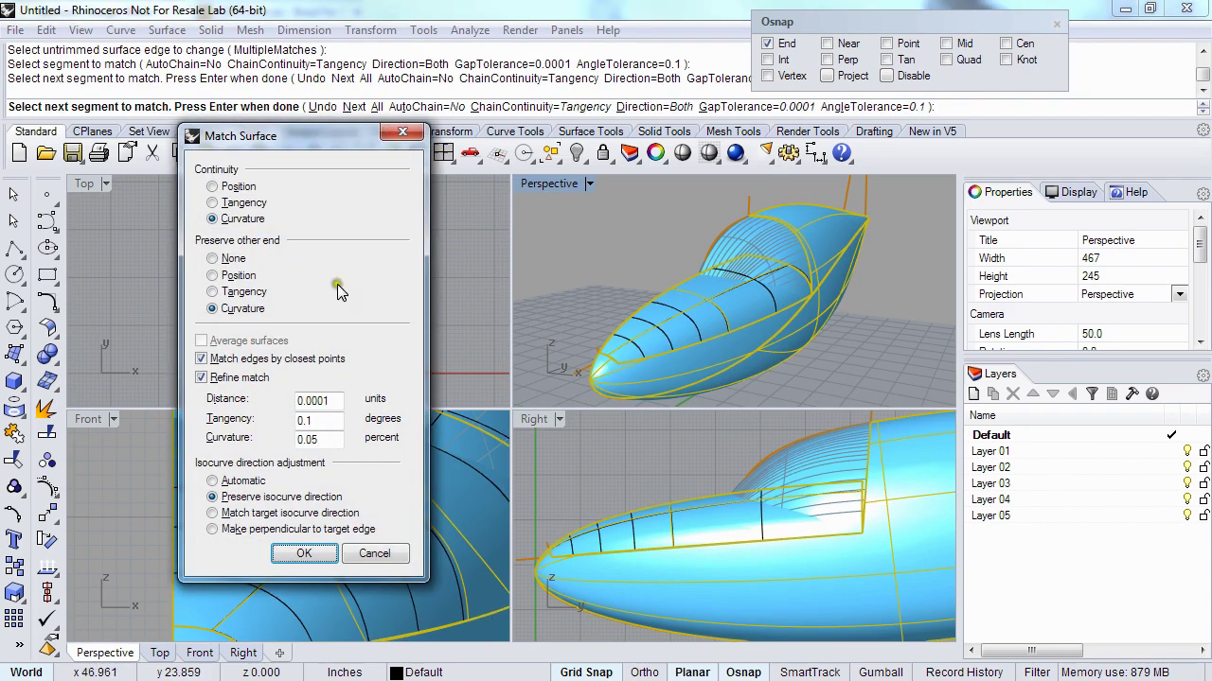
click(303, 554)
- Match the hood's front edge to the fuselage's nose edge with Tangency continuity, preserving Tangency at the other end
right_drag(776, 277, 696, 274)
scroll(601, 324, up, 5)
right_click(637, 307)
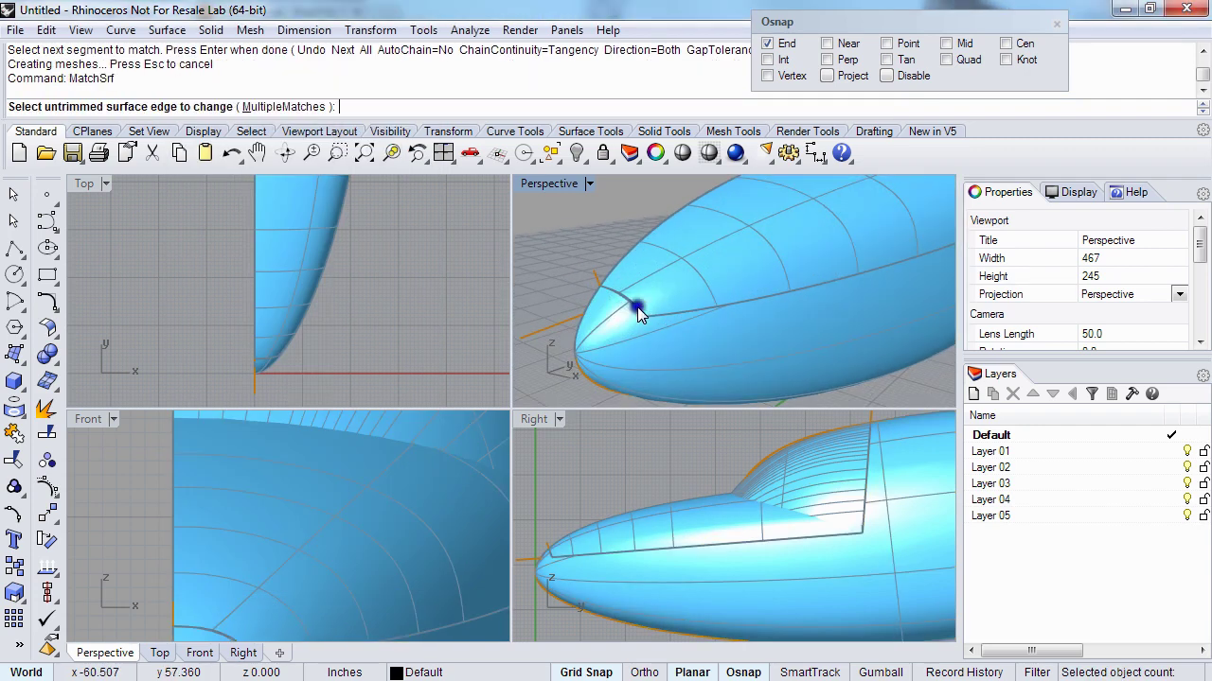
click(639, 311)
click(640, 312)
click(639, 312)
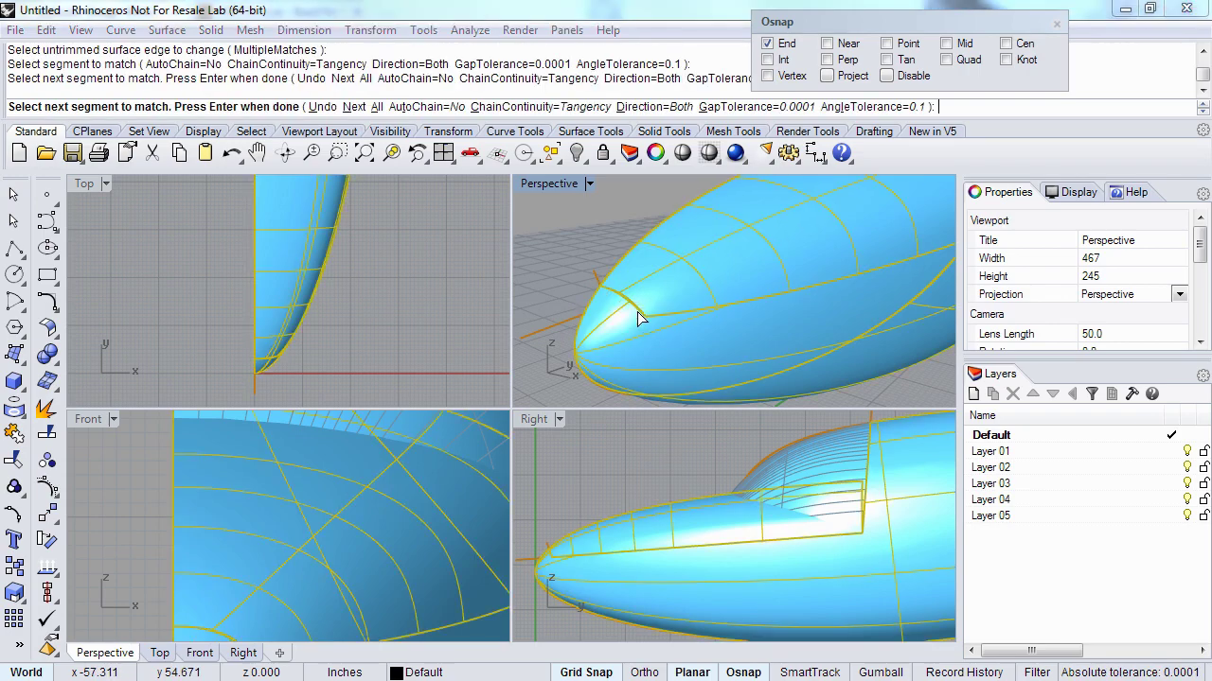
right_click(641, 315)
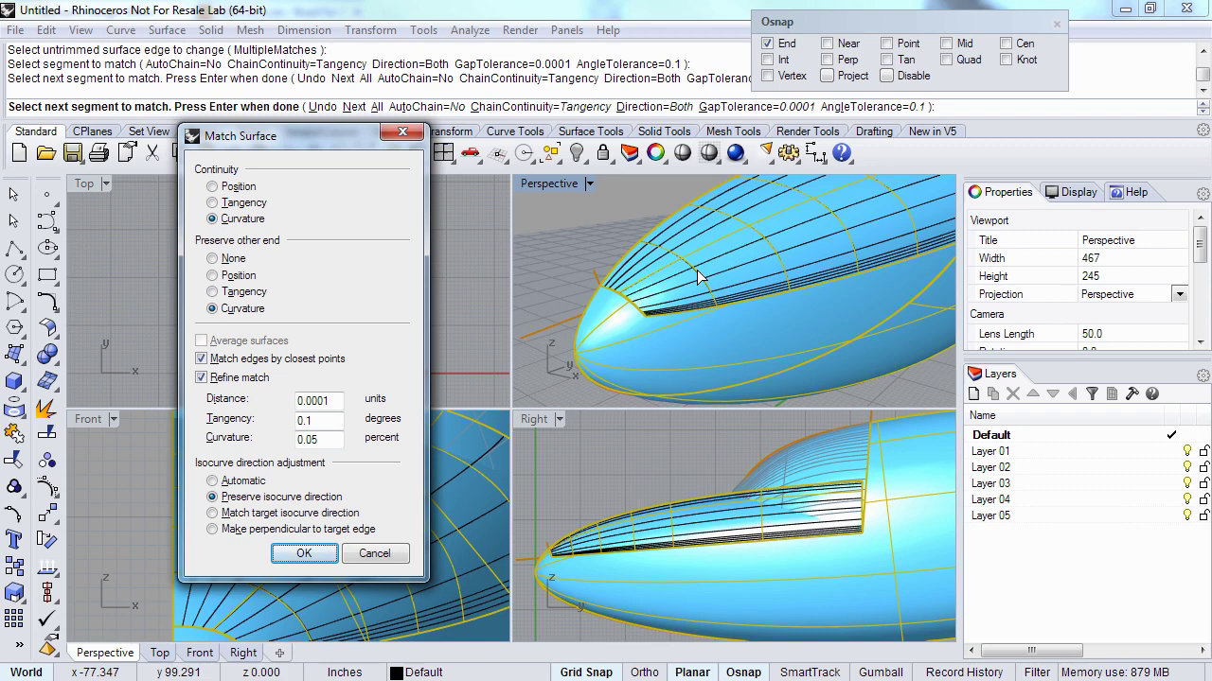
click(254, 203)
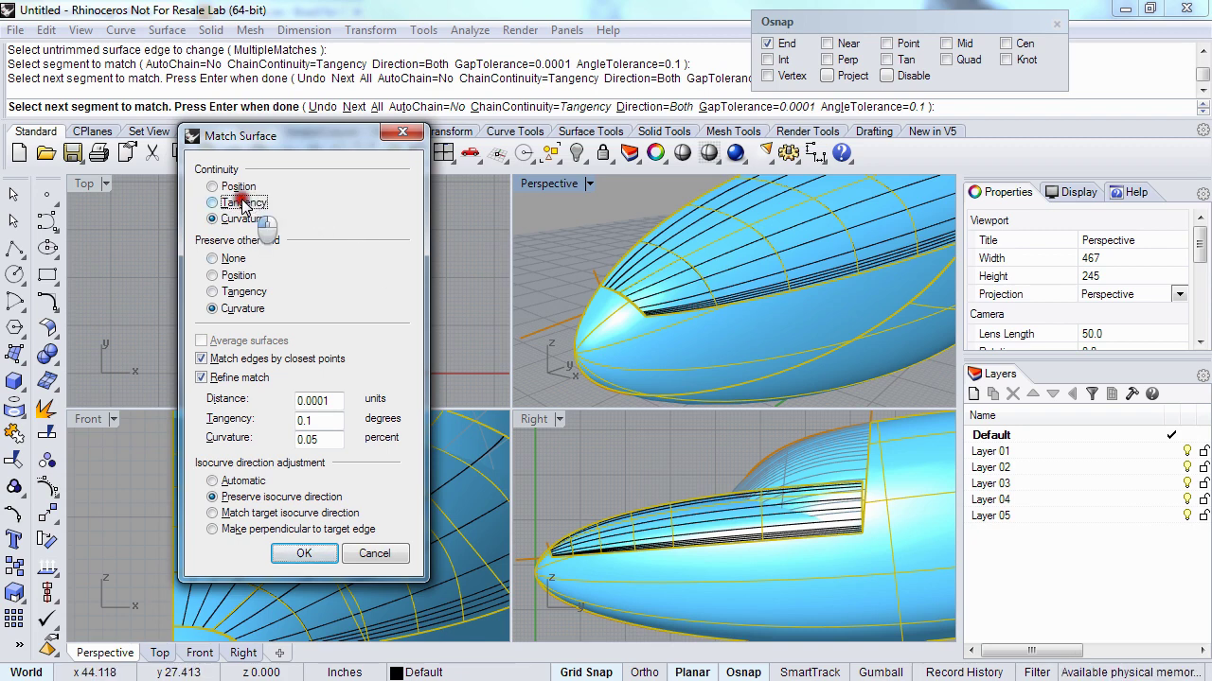
click(241, 293)
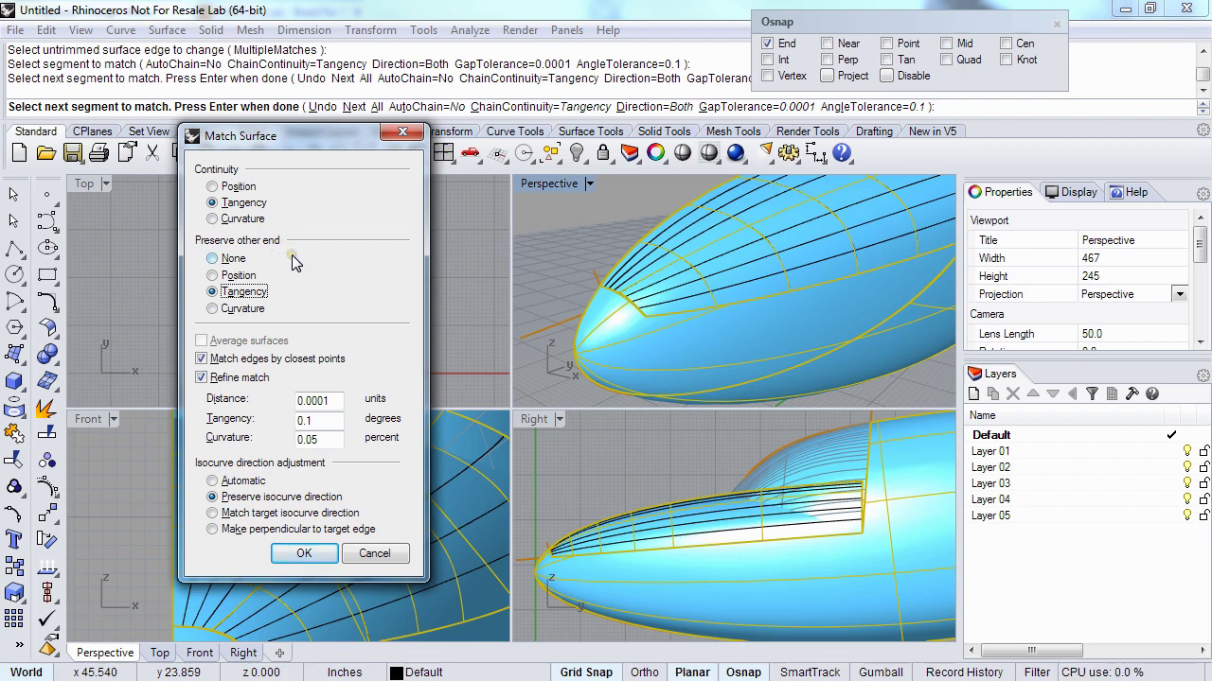
click(301, 557)
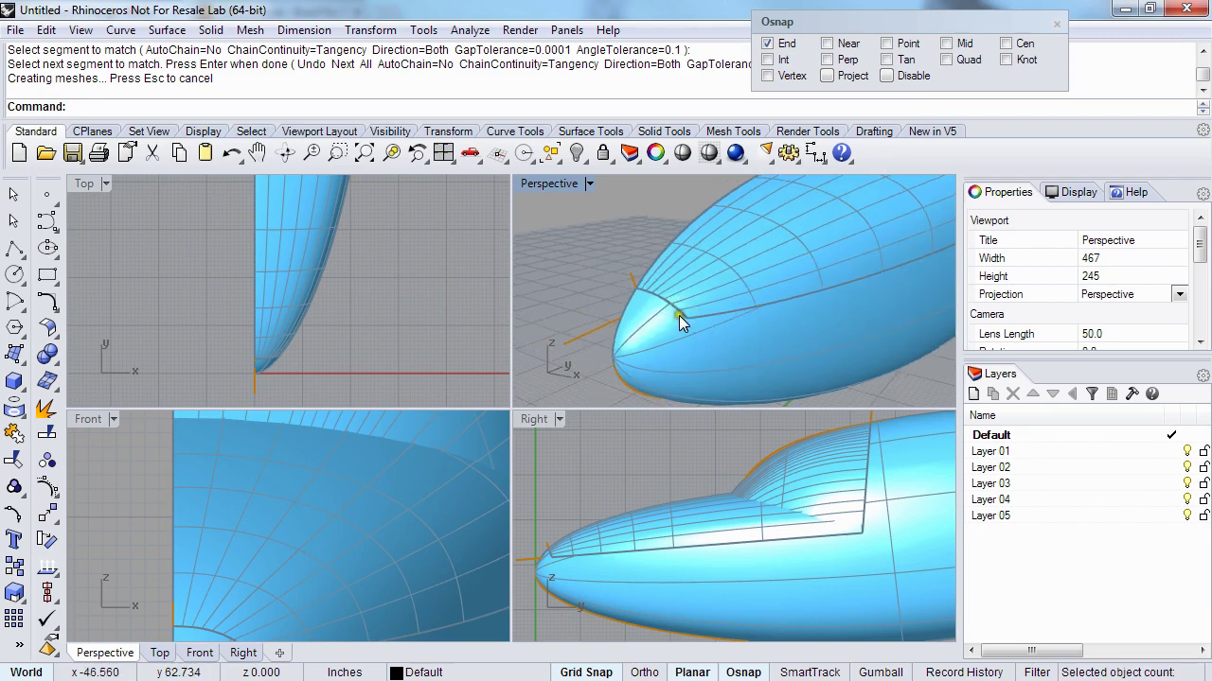
- Join the hood and fuselage surfaces into one polysurface
right_drag(678, 316, 647, 310)
click(647, 310)
shift+click(615, 352)
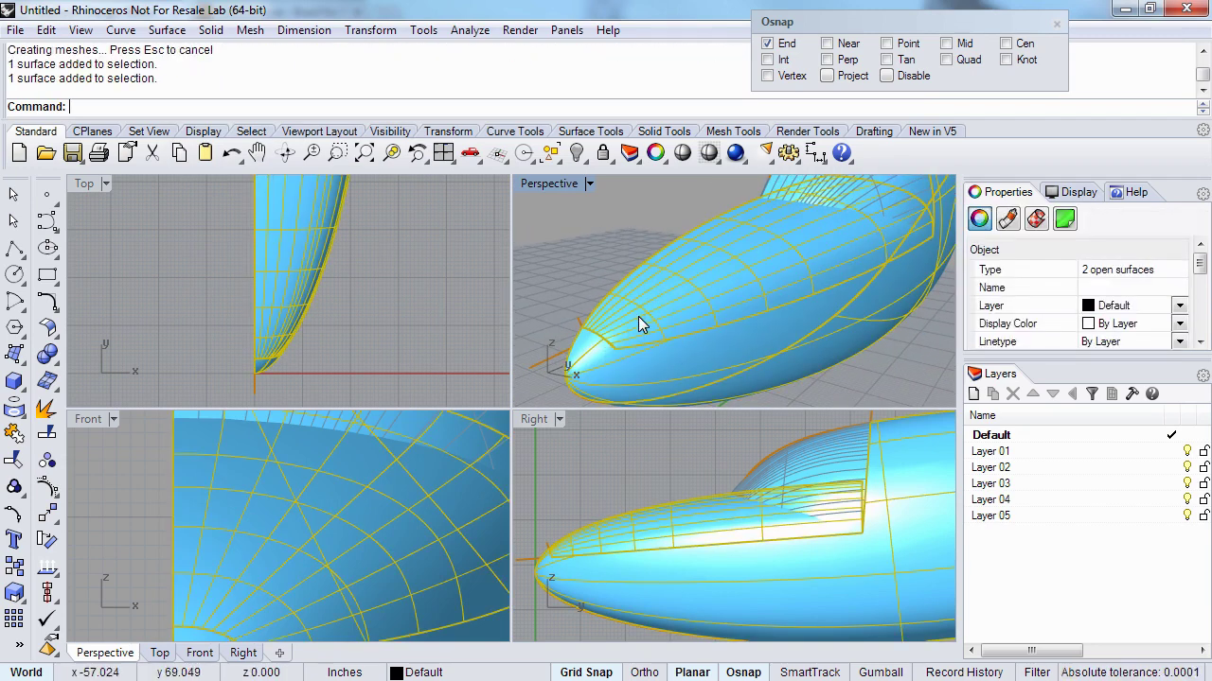
key(ctrl+j)
click(610, 253)
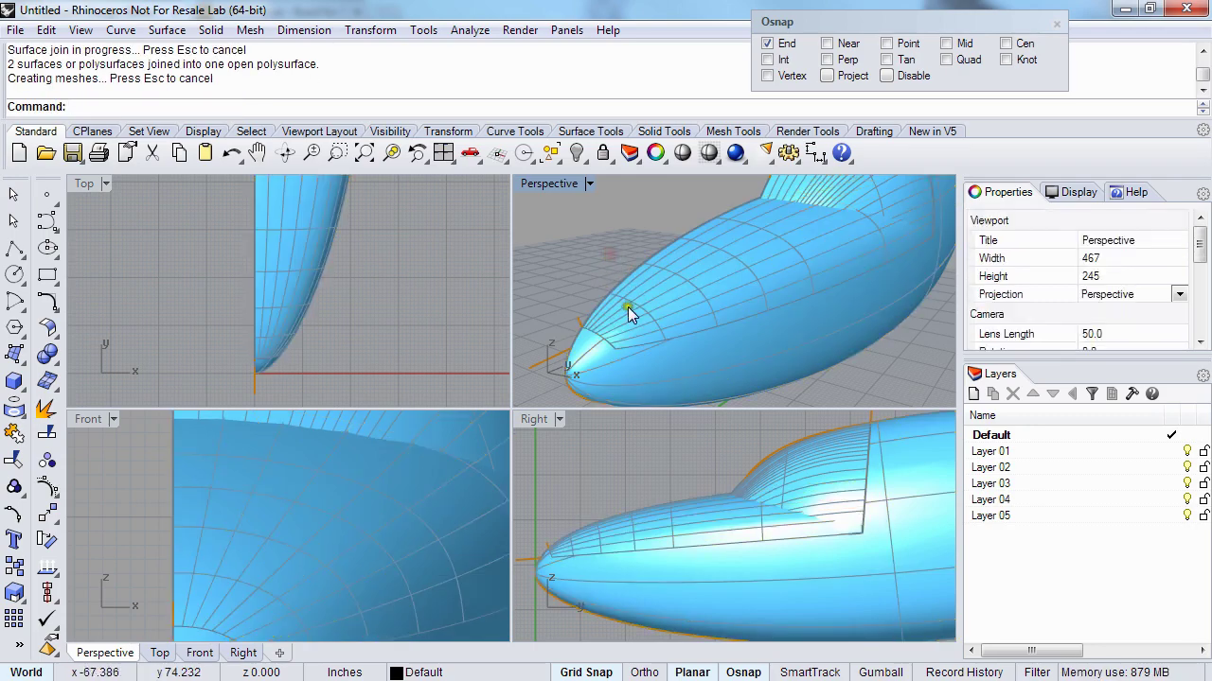
- Run a Zebra analysis on the joined hood and fuselage, examine vertical and horizontal stripes across the seams, and close the analysis
click(628, 307)
text(EM)
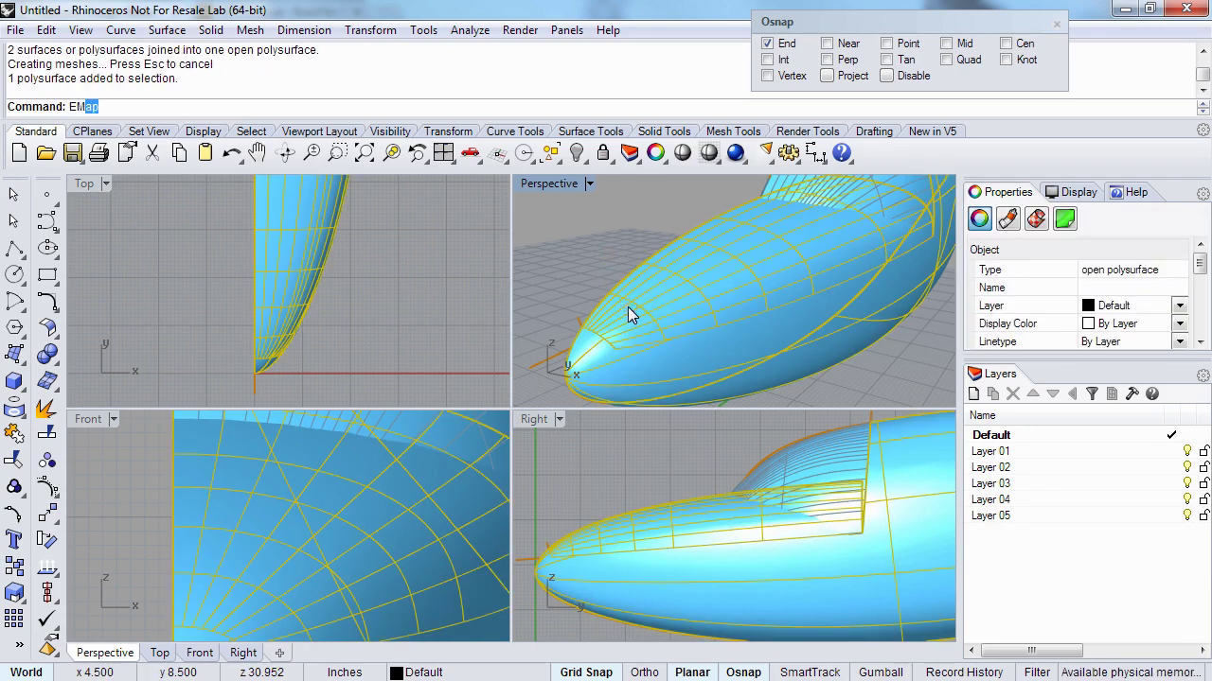
text(Zebra)
key(Return)
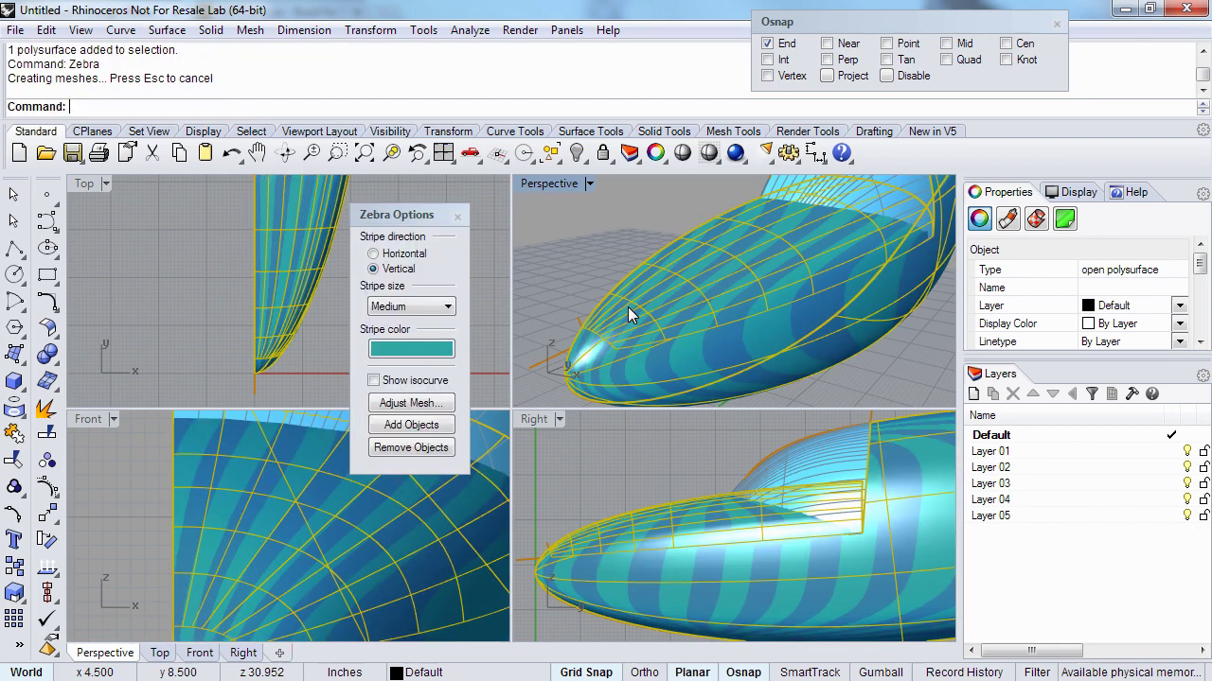
mouse_move(586, 316)
right_down()
mouse_move(641, 286)
mouse_move(649, 300)
mouse_move(549, 387)
mouse_move(573, 360)
mouse_move(538, 312)
mouse_move(568, 331)
right_up()
click(388, 258)
right_drag(563, 284, 626, 332)
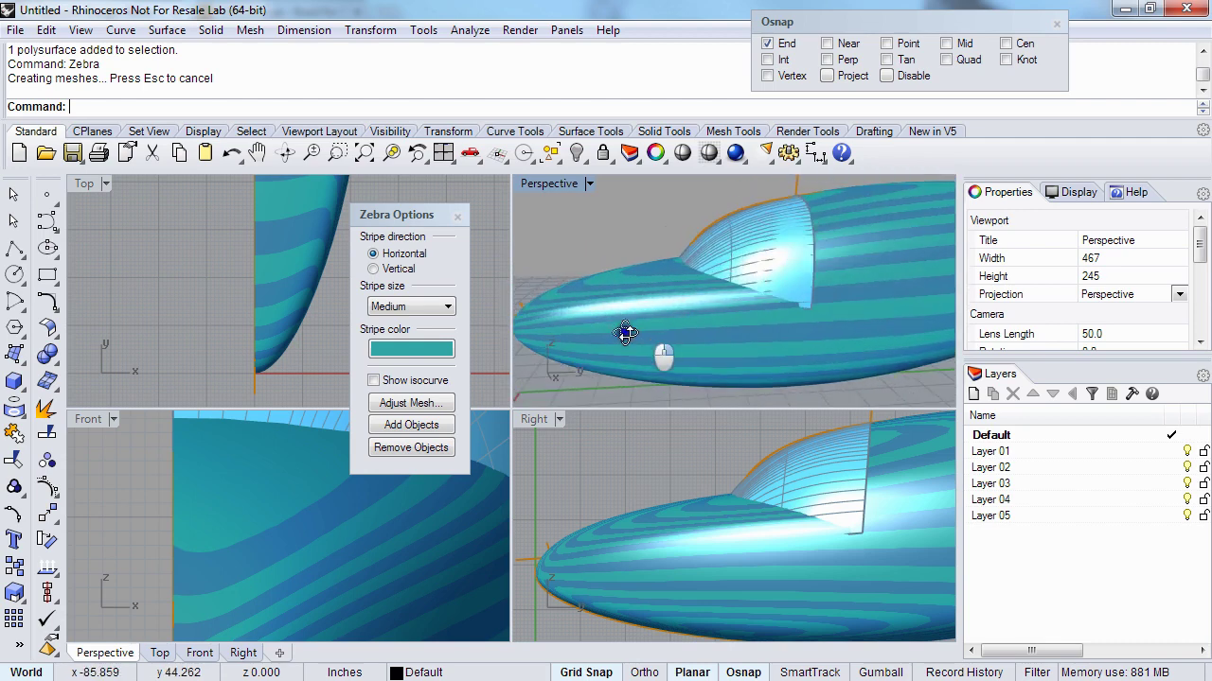
click(457, 217)
- Undo the join of the hood and fuselage, and clear the selection
right_drag(645, 285, 700, 301)
key(ctrl+z)
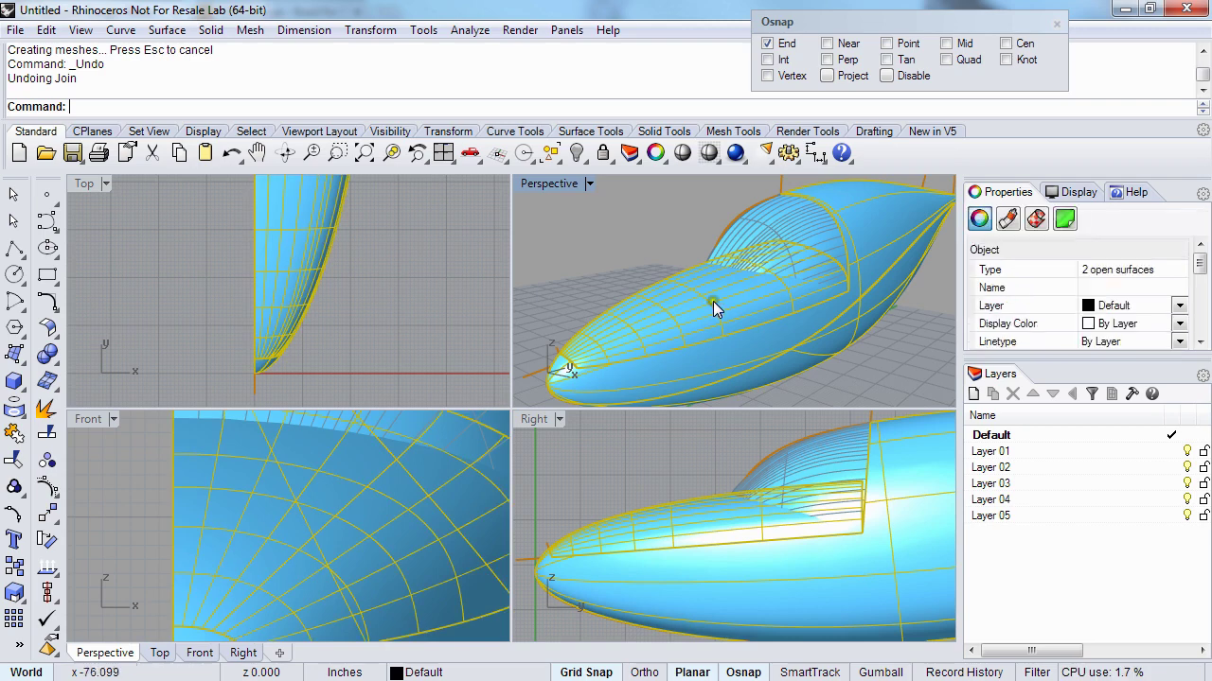
click(633, 221)
- Create the intersection curve between the canopy and hood surfaces with Intersect
right_drag(667, 260, 710, 254)
click(769, 253)
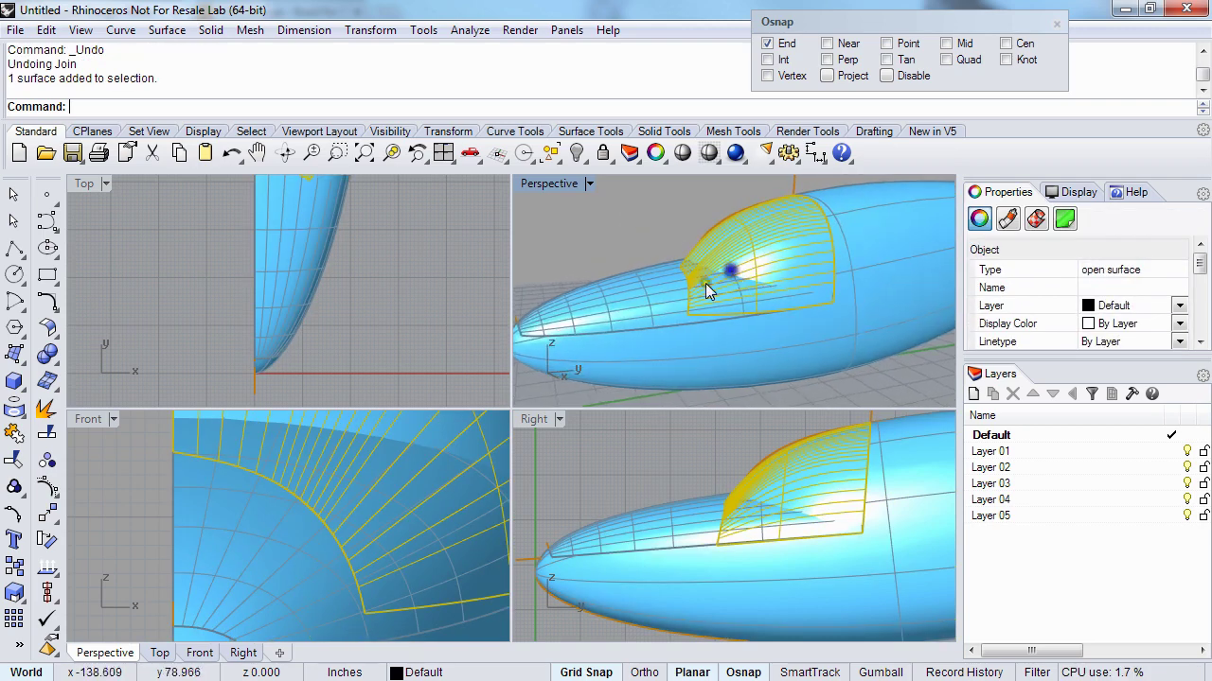
shift+click(640, 288)
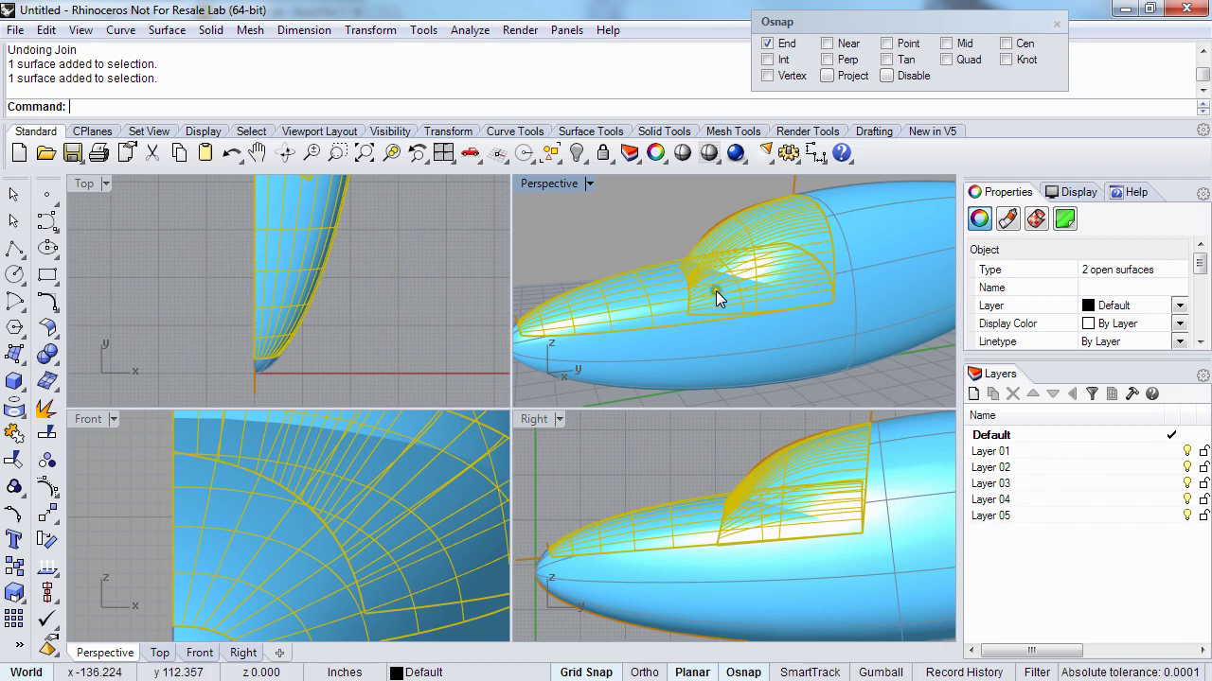
mouse_move(717, 298)
right_down()
mouse_move(681, 290)
mouse_move(708, 294)
right_up()
click(673, 252)
right_drag(662, 263, 685, 273)
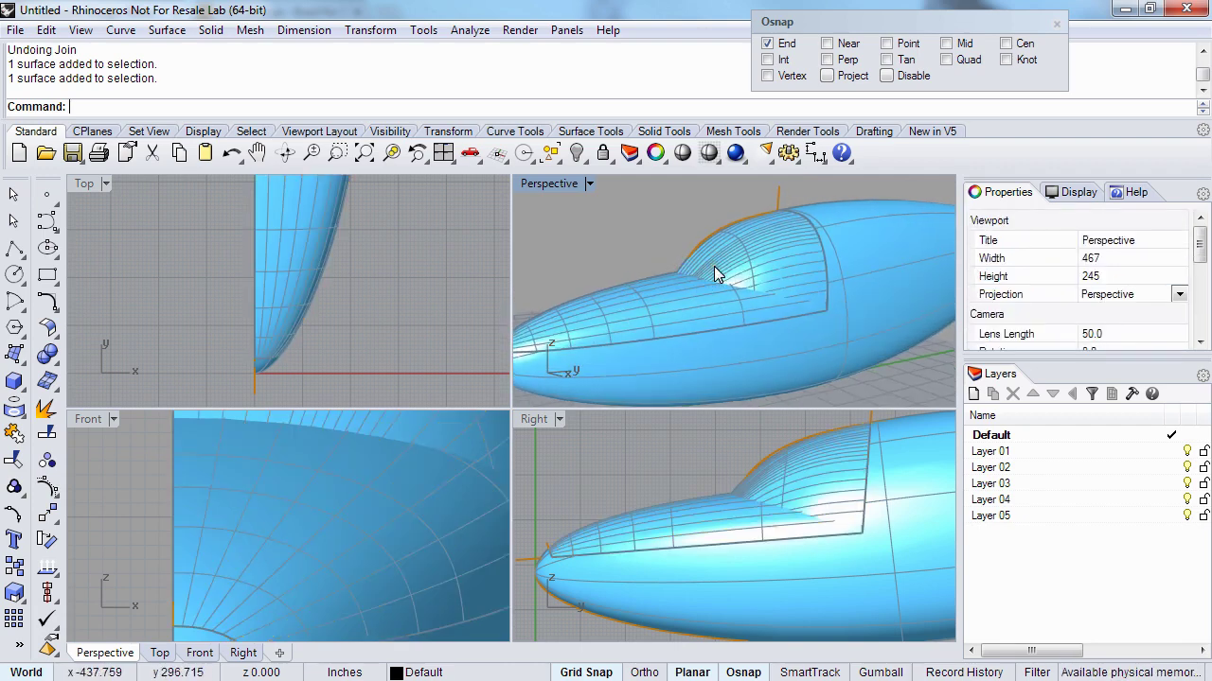
click(712, 269)
shift+click(651, 304)
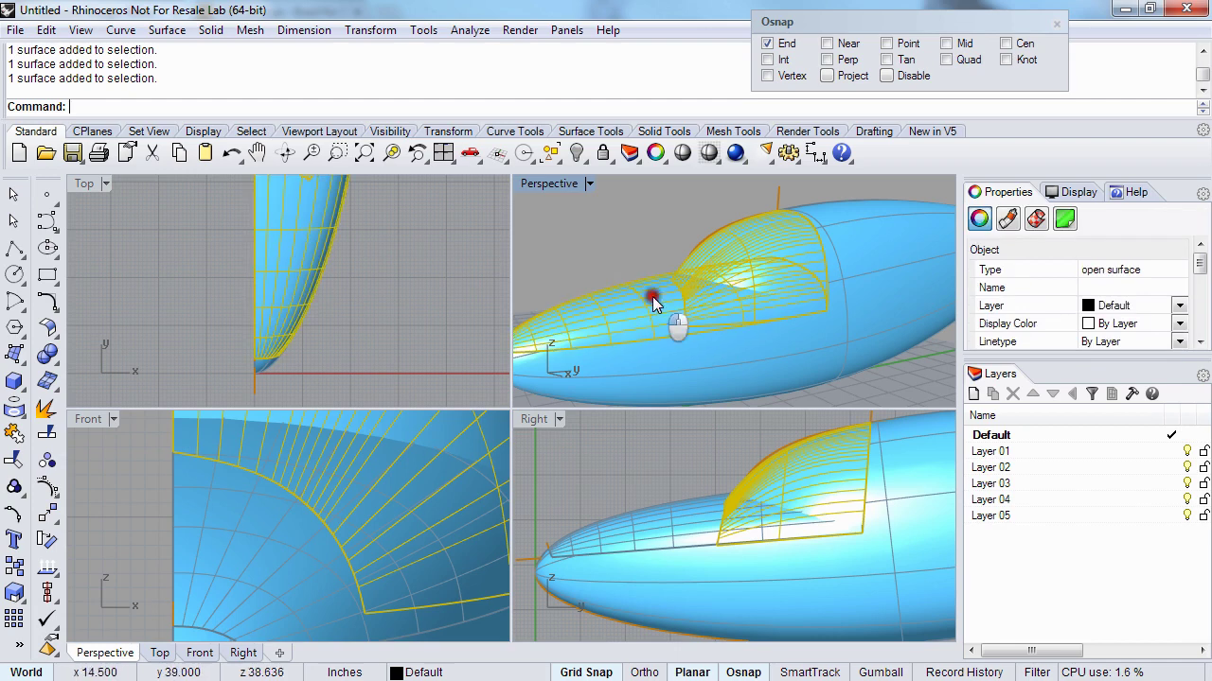
text(Intersect)
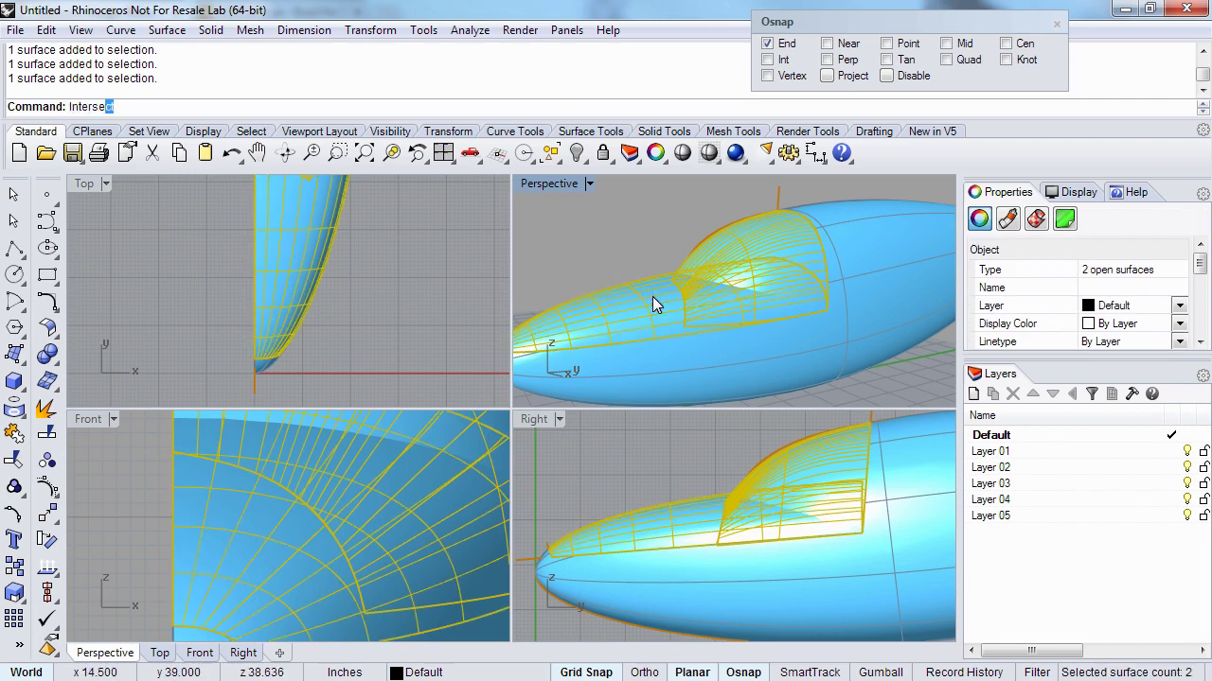
key(Return)
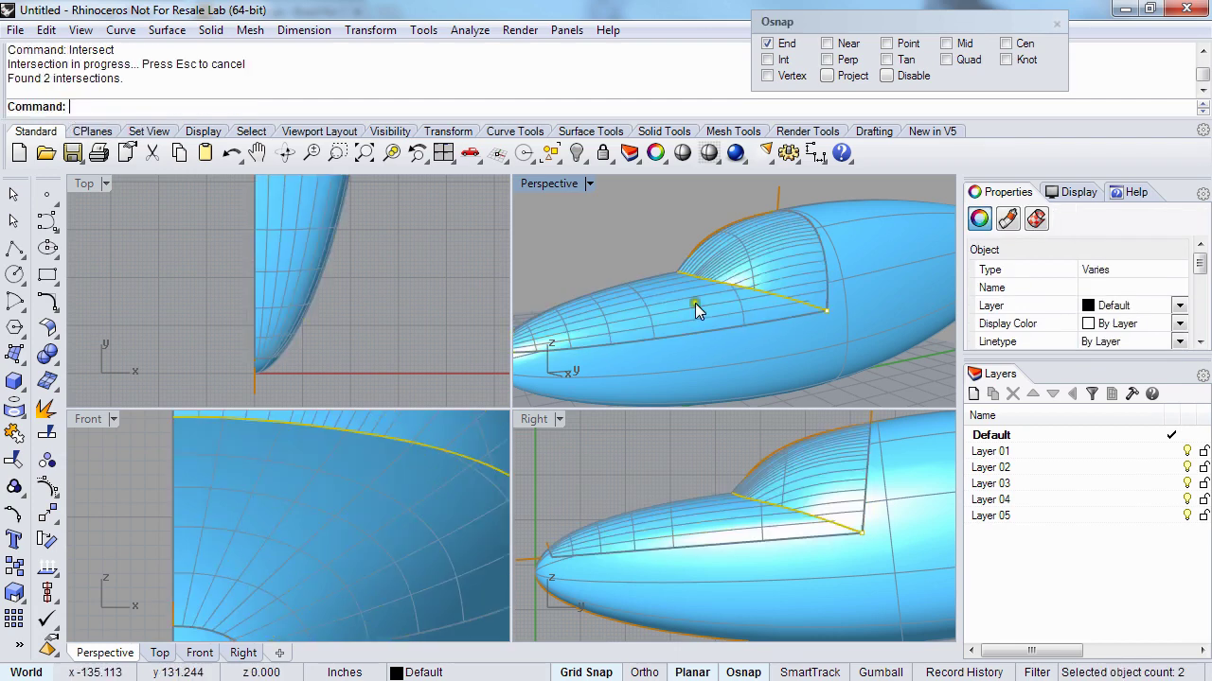
- Examine the intersection curve, especially how it ends at the lower rear corner where the canopy, hood and fuselage edges meet
scroll(359, 522, down, 5)
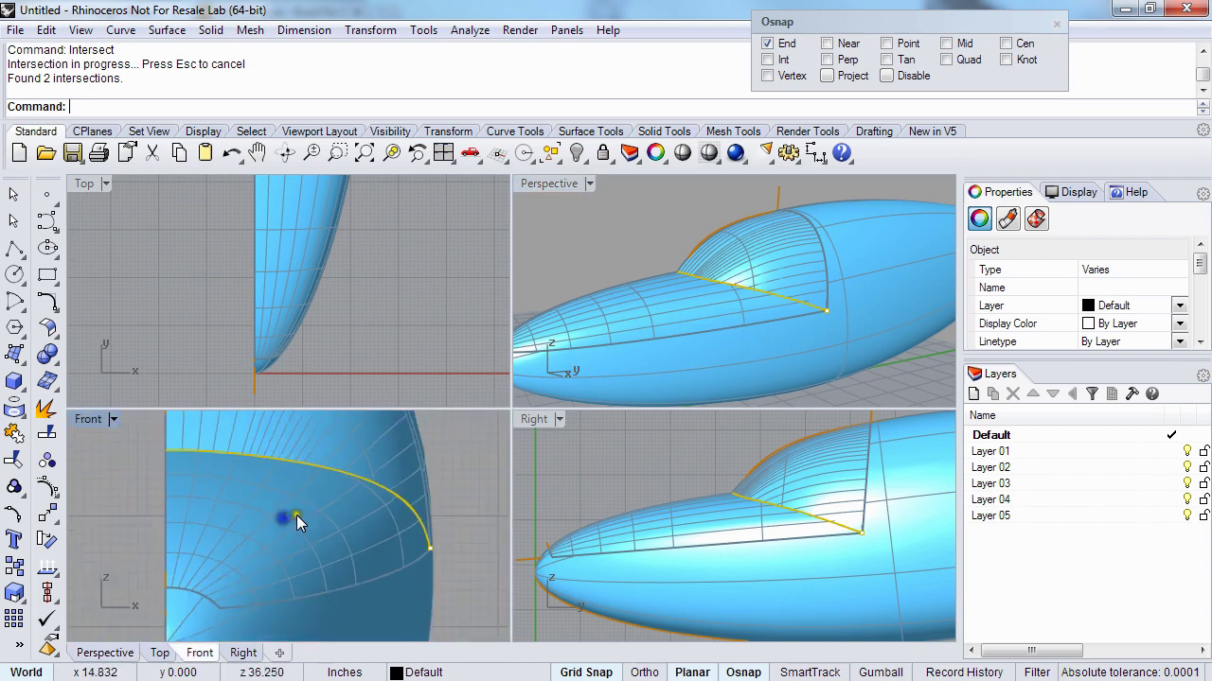
scroll(758, 305, up, 2)
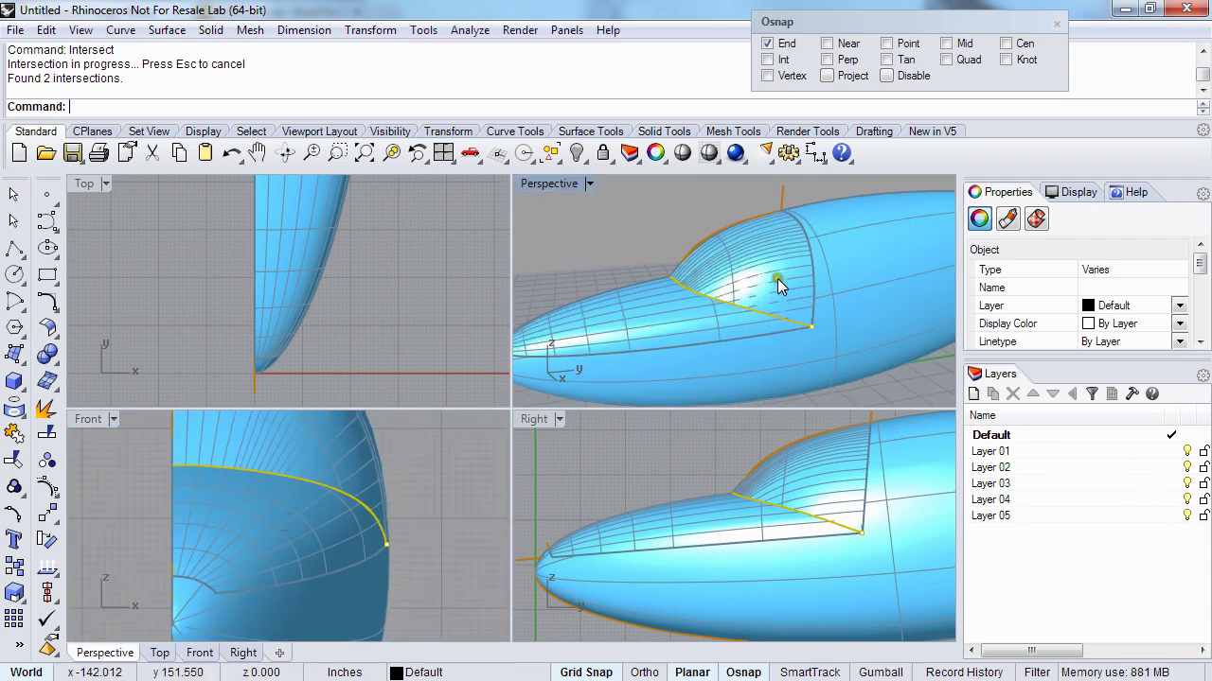
scroll(813, 327, up, 8)
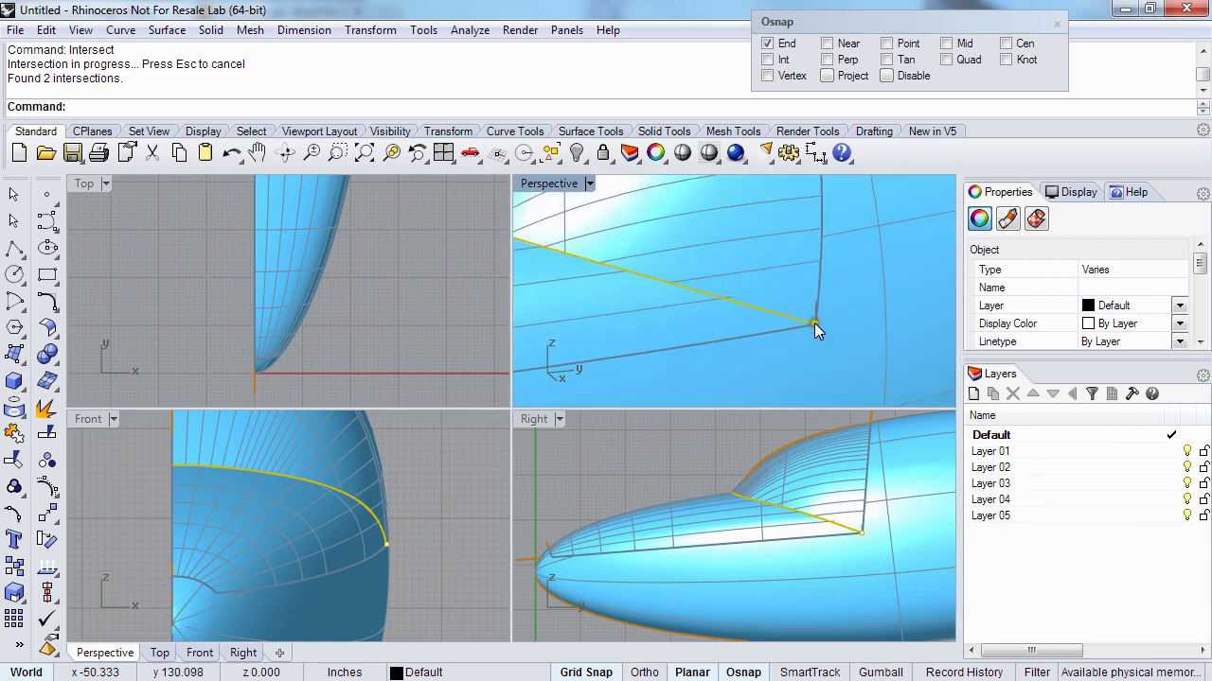
scroll(825, 338, down, 3)
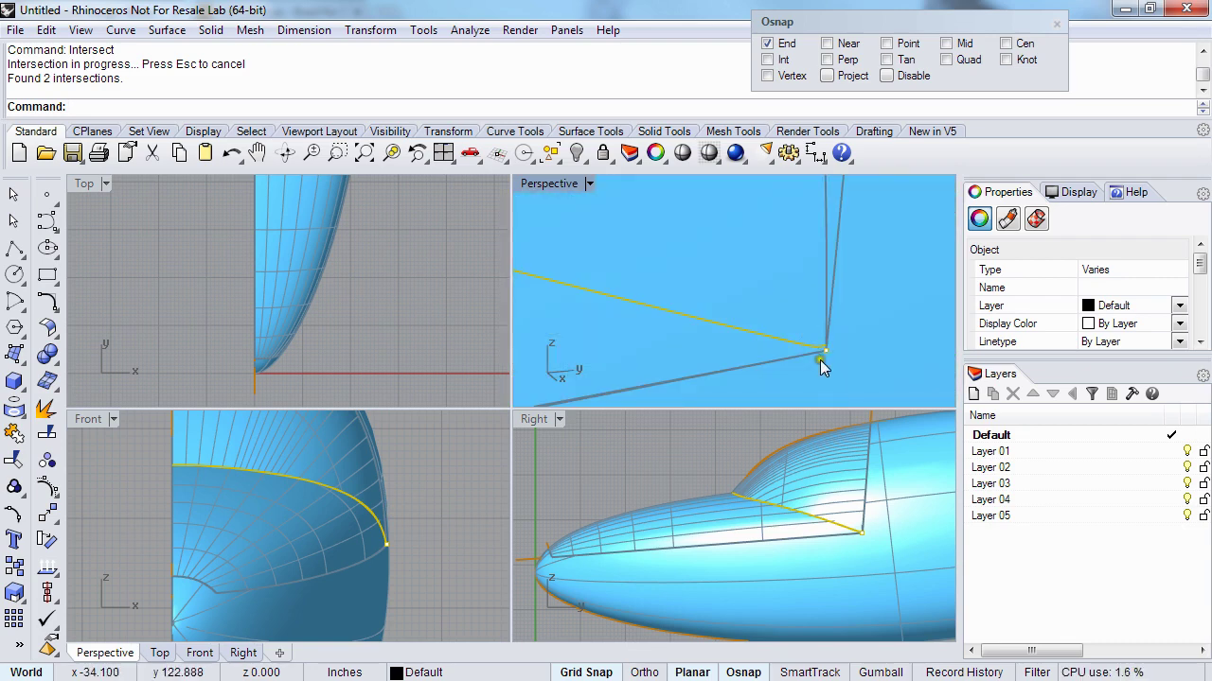
shift+right_drag(801, 300, 802, 294)
scroll(805, 315, down, 3)
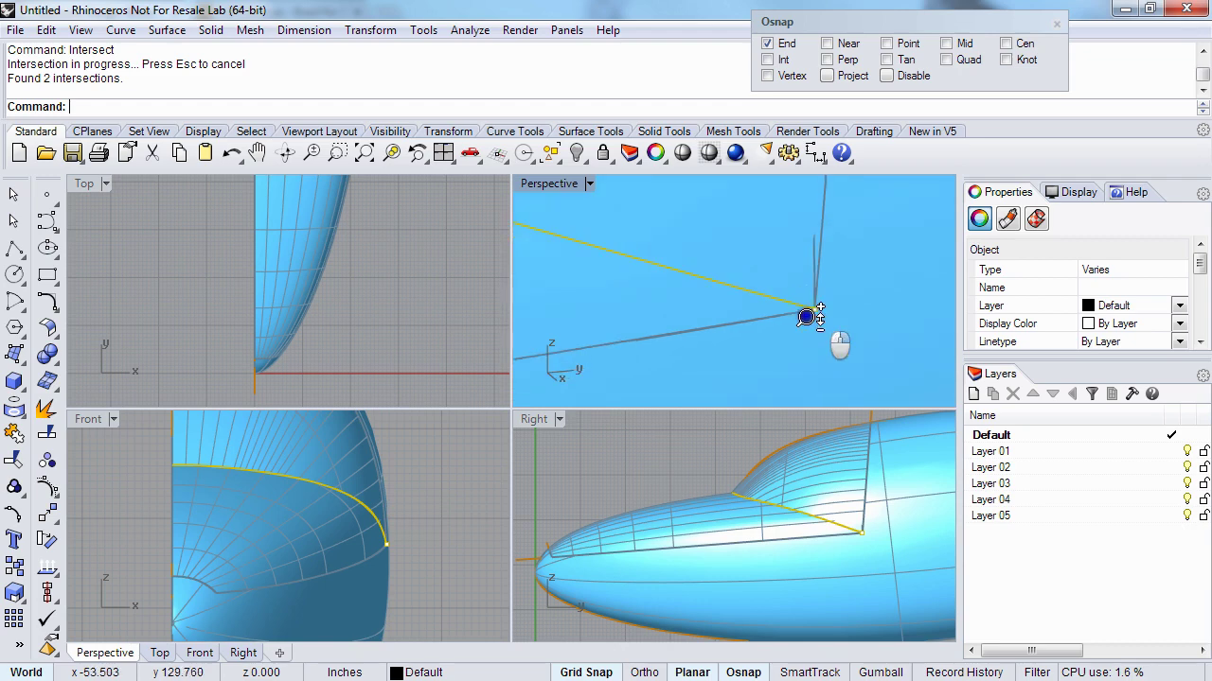
scroll(814, 308, up, 1)
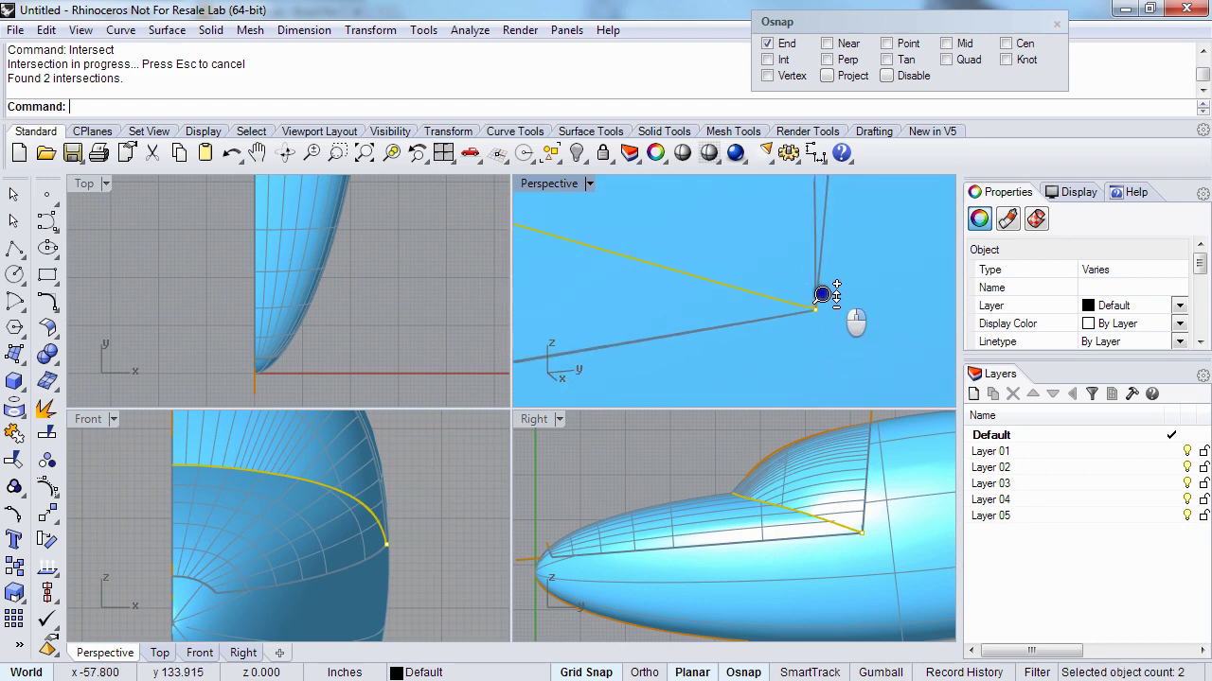
scroll(822, 292, up, 2)
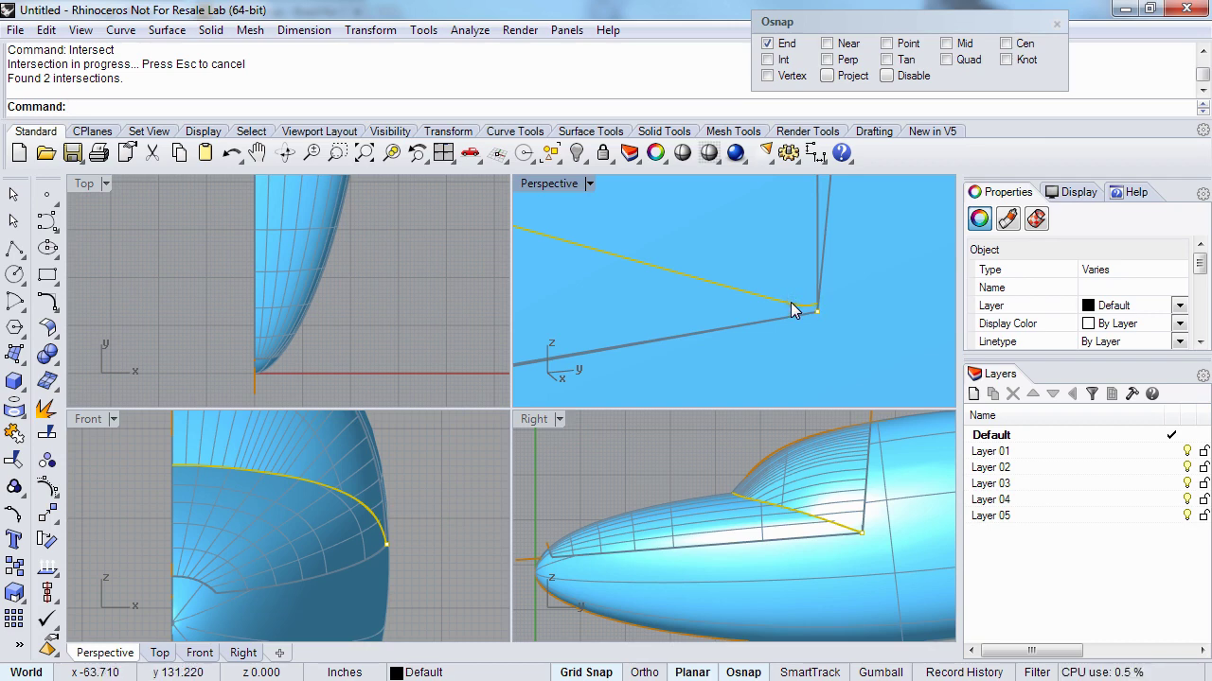
mouse_move(797, 293)
right_down()
mouse_move(798, 413)
mouse_move(787, 313)
mouse_move(795, 284)
mouse_move(800, 293)
right_up()
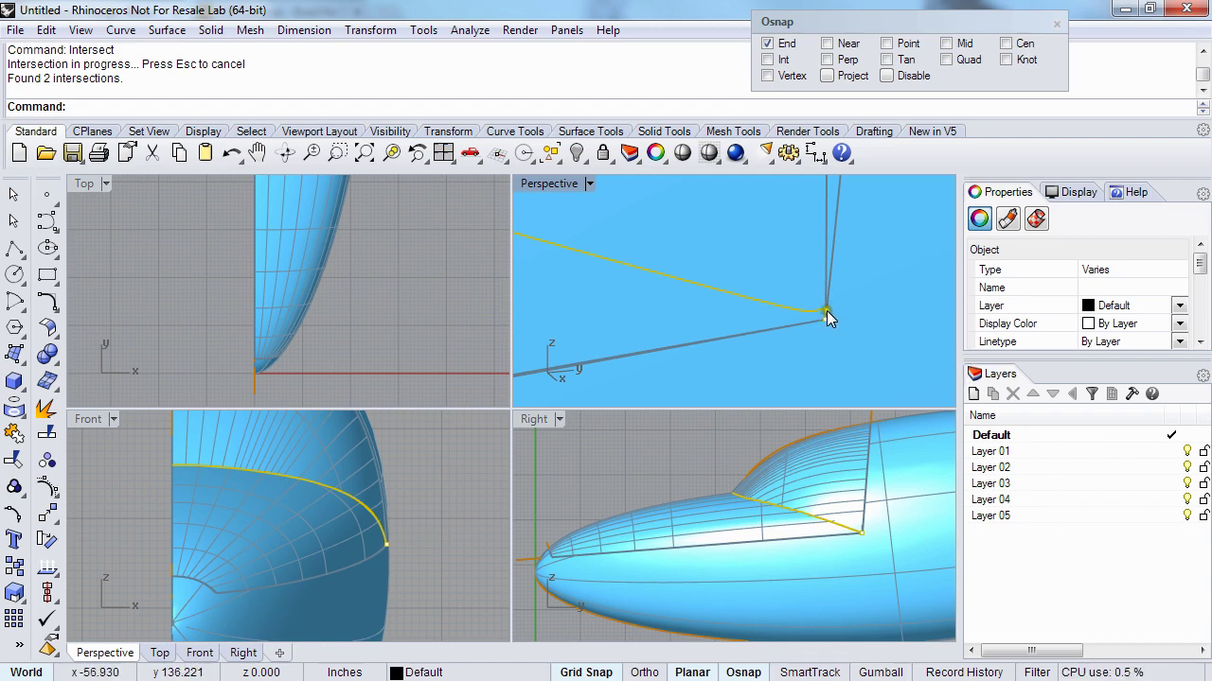
scroll(816, 325, down, 3)
scroll(815, 322, up, 3)
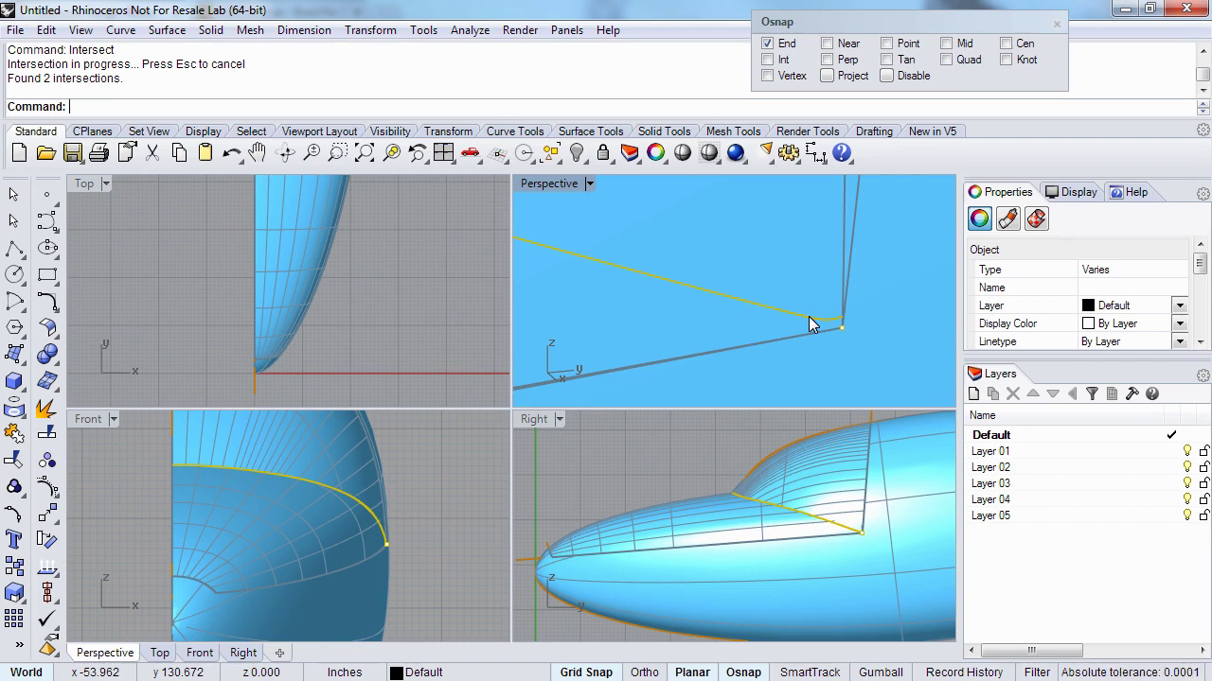
scroll(802, 320, down, 3)
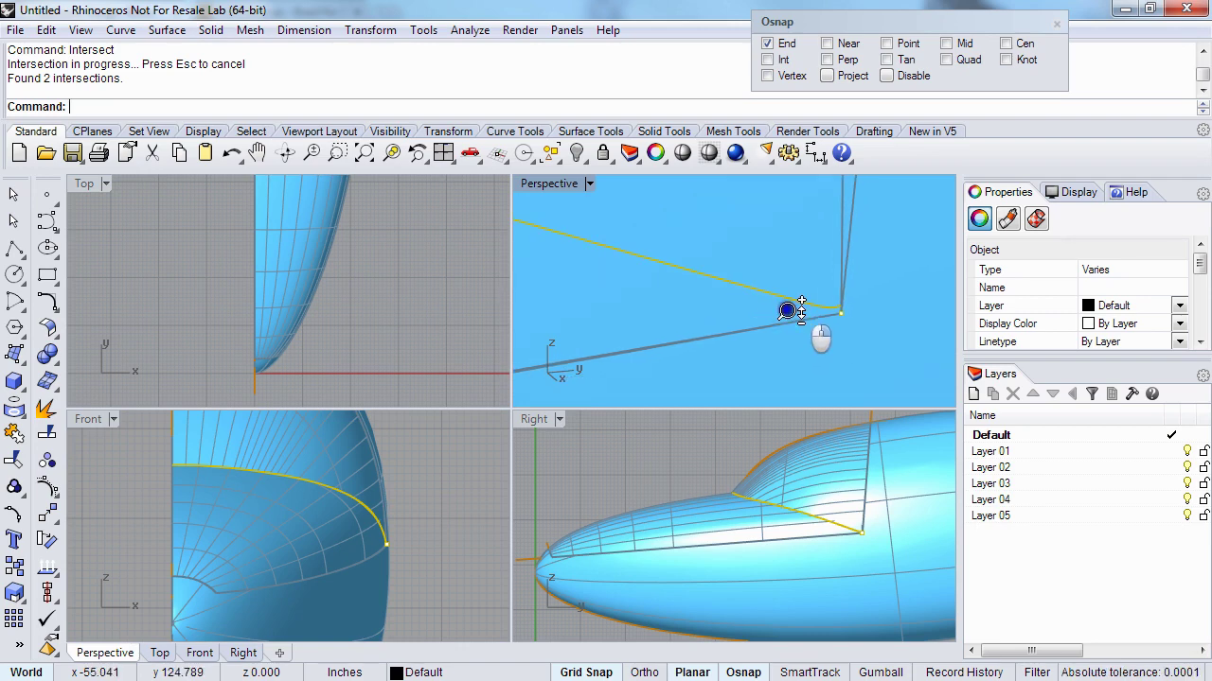
scroll(651, 307, up, 1)
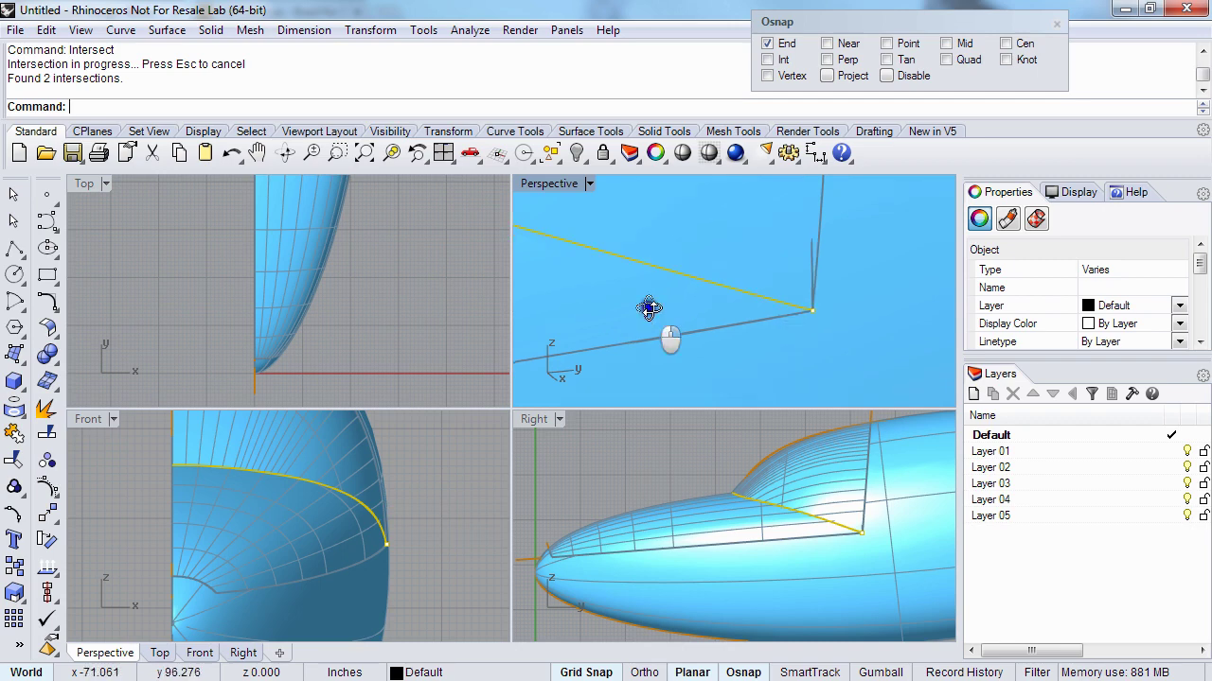
- Delete the stray intersection point at the canopy's lower rear corner, keeping the intersection curve
ctrl+click(744, 288)
key(Delete)
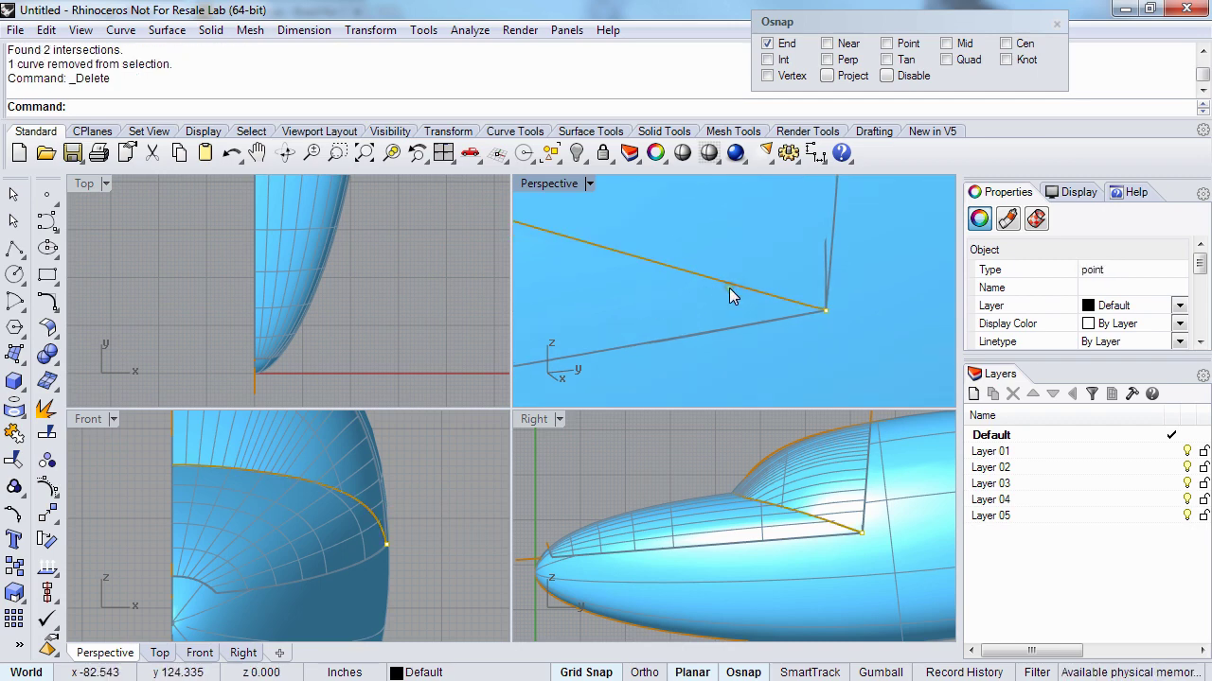
scroll(729, 287, down, 1)
scroll(683, 290, up, 1)
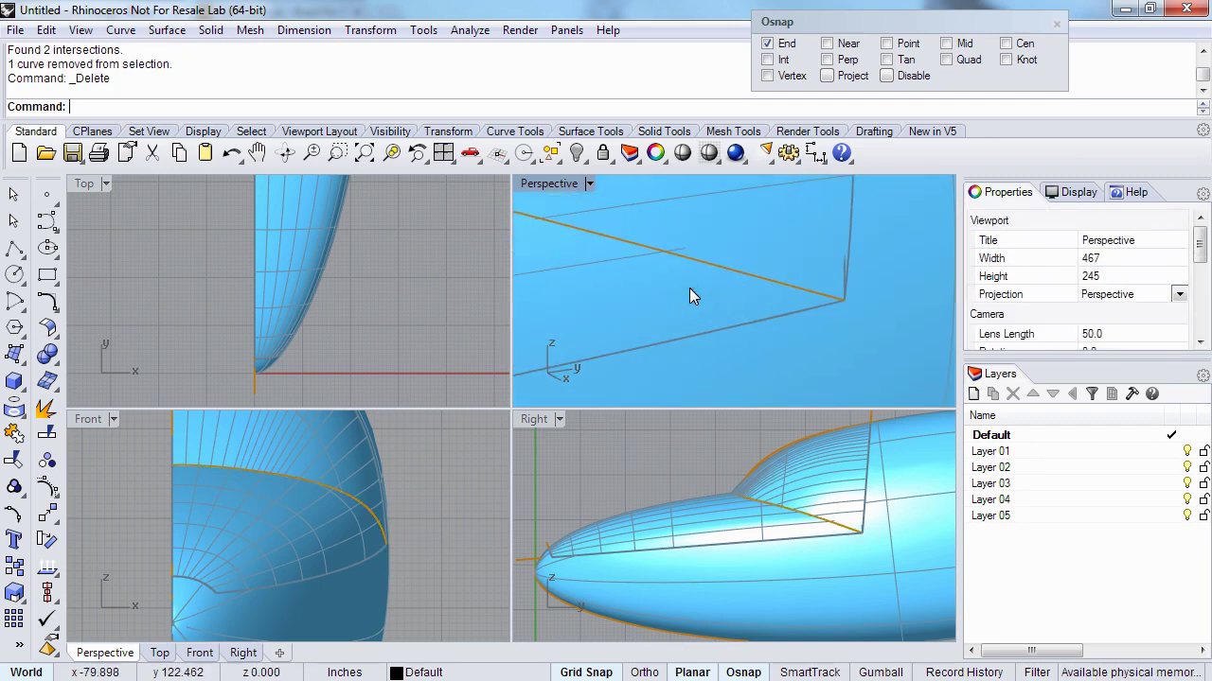
- Trim away the excess surface beyond the canopy-hood intersection, using the intersection curve as the cutting object
right_drag(664, 255, 677, 313)
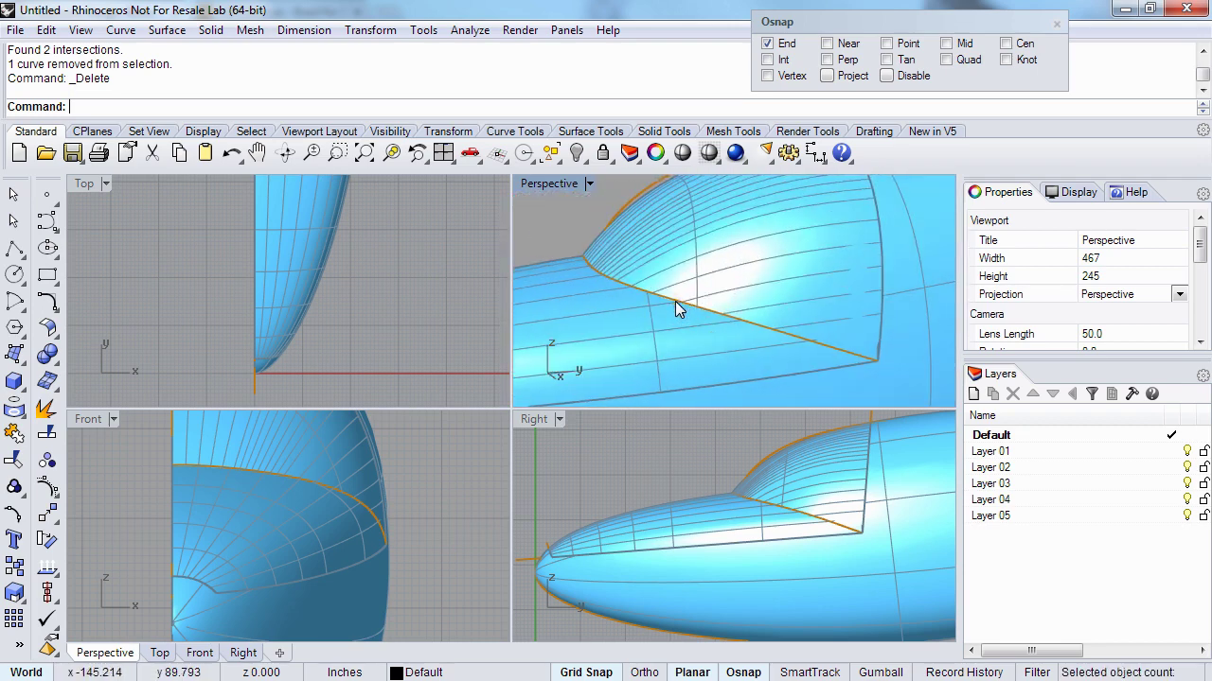
click(675, 301)
right_click(675, 301)
right_drag(598, 298, 902, 277)
key(Return)
click(769, 281)
key(Return)
- Examine the trimmed edges up close at the corner where the canopy, hood and fuselage meet
scroll(792, 297, down, 3)
scroll(795, 297, up, 4)
scroll(830, 302, up, 5)
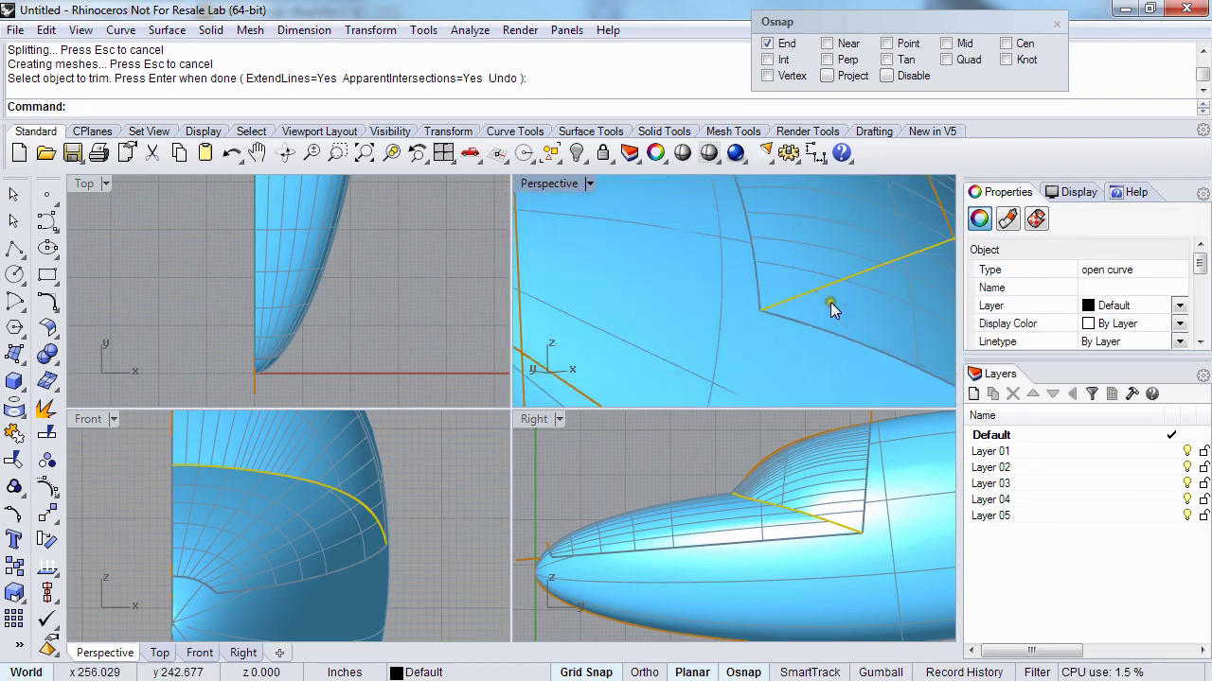
scroll(830, 302, up, 1)
right_drag(776, 549, 748, 551)
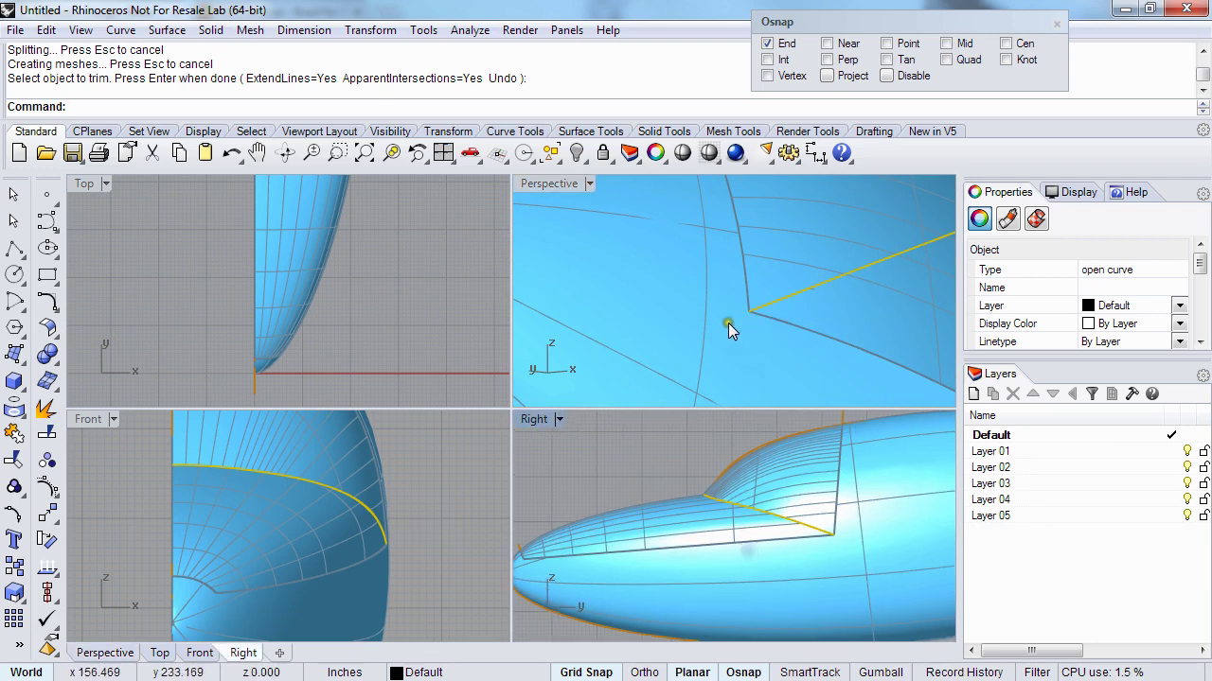
scroll(743, 316, up, 4)
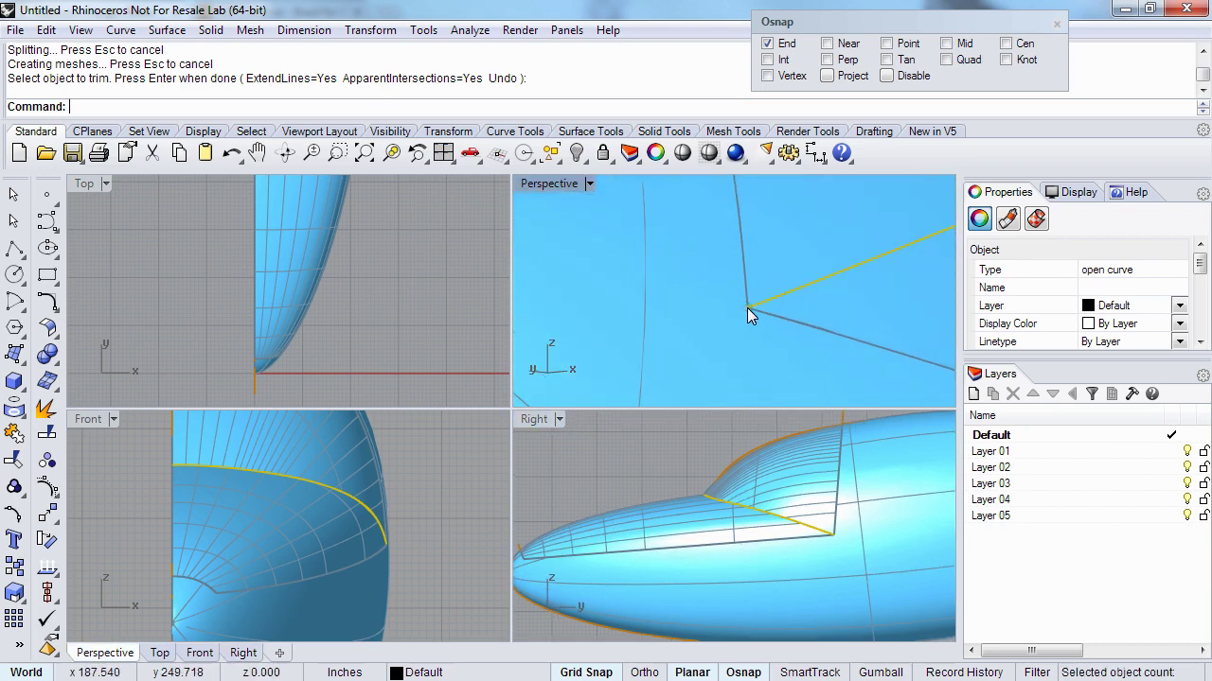
- Examine where the intersection curve meets the trimmed surface edges at the canopy's lower rear corner in the Right and Perspective views
scroll(747, 308, down, 1)
scroll(786, 558, up, 8)
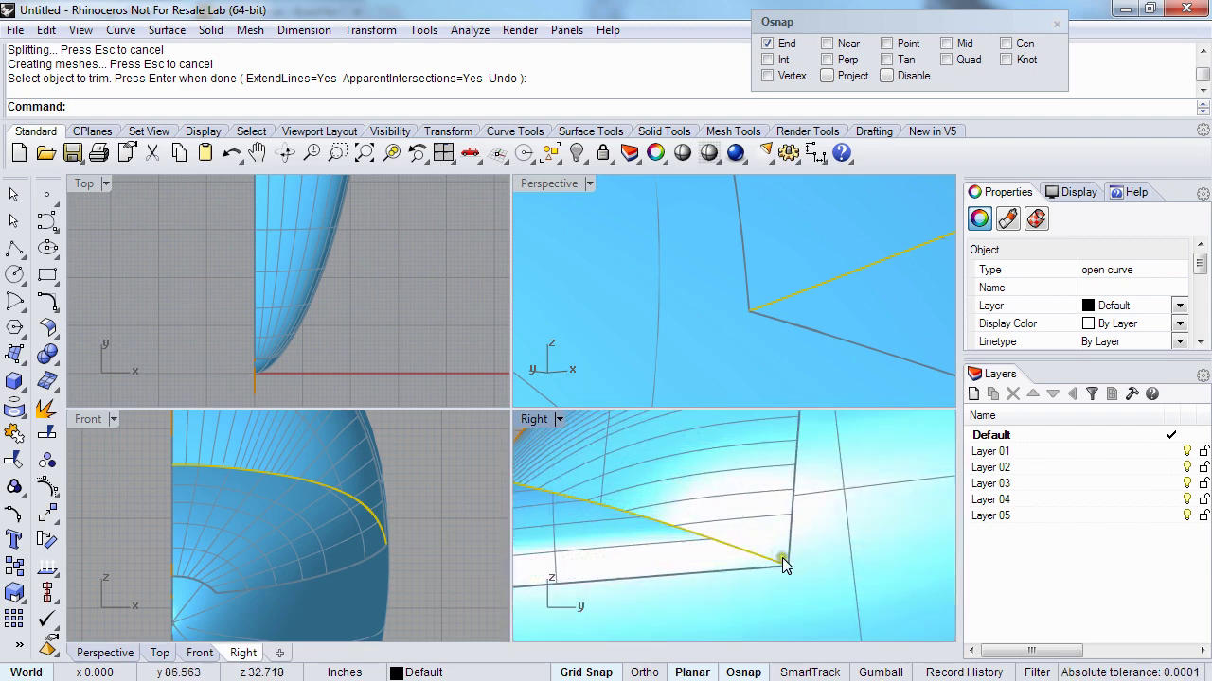
scroll(784, 558, up, 3)
scroll(795, 568, up, 4)
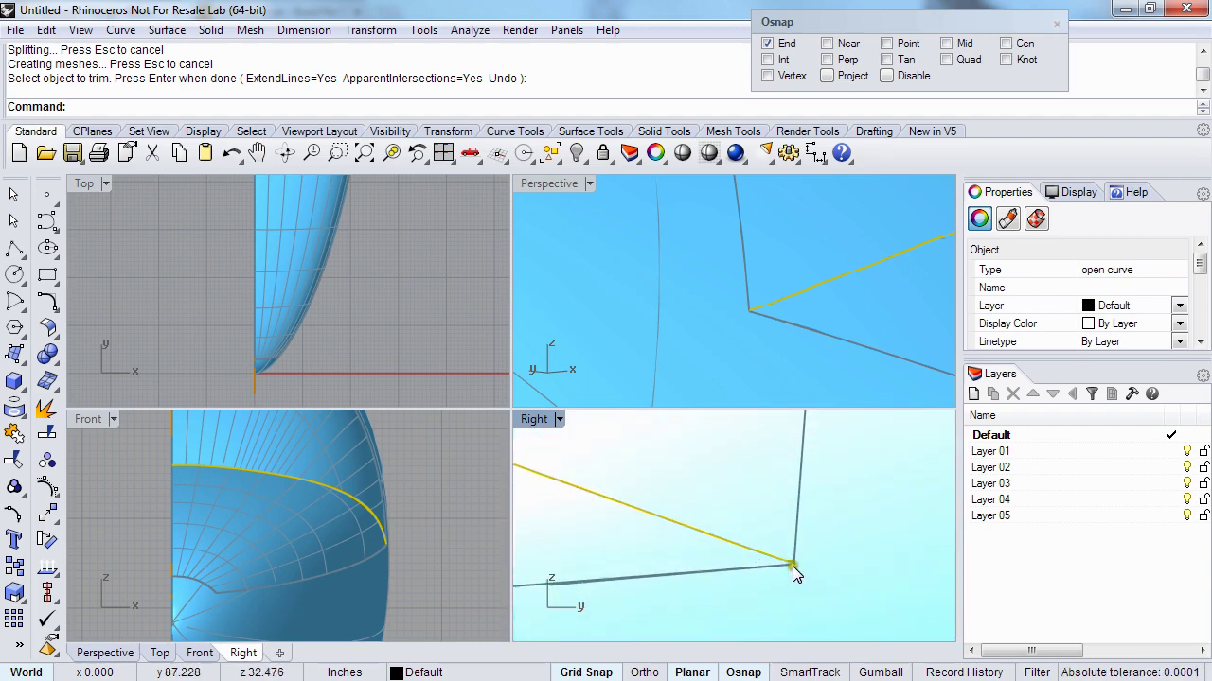
scroll(804, 551, up, 2)
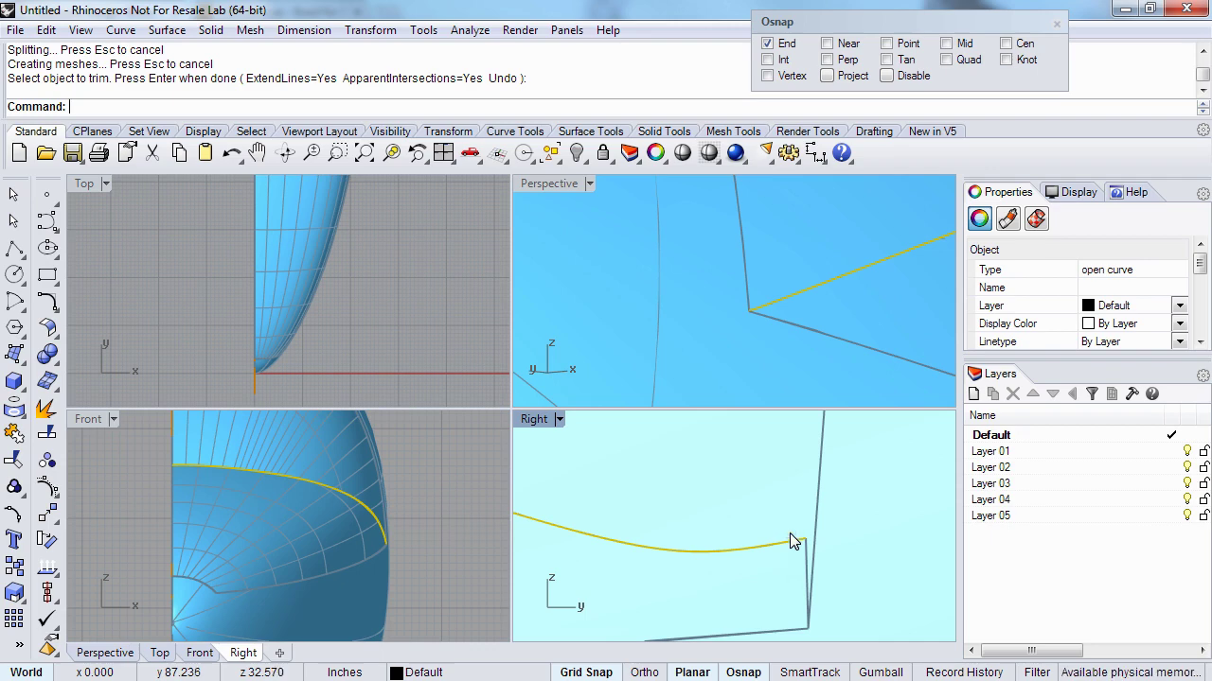
scroll(794, 535, down, 2)
scroll(794, 536, down, 3)
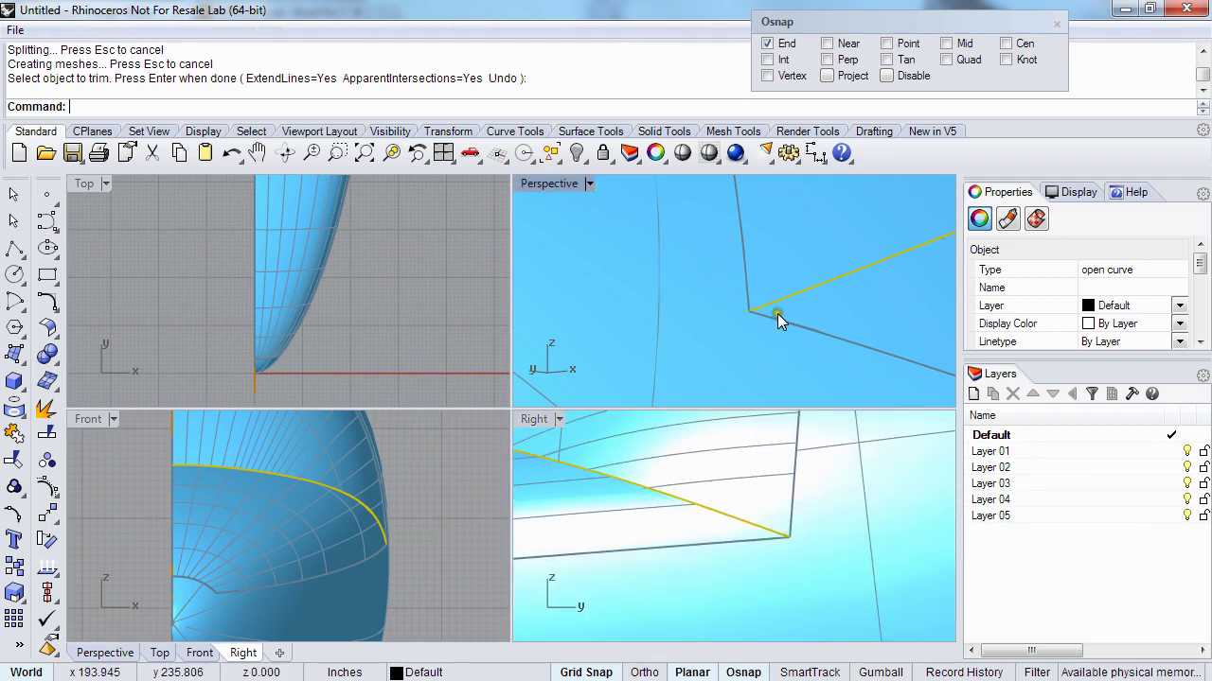
right_drag(777, 313, 658, 319)
scroll(636, 297, up, 3)
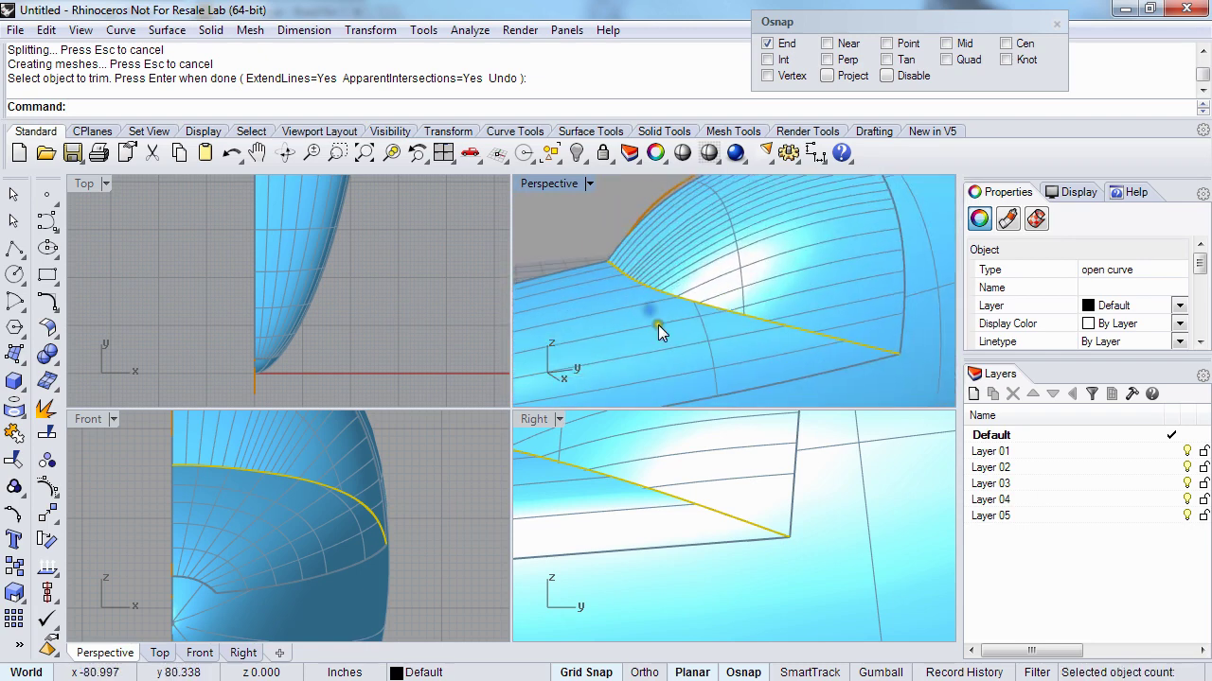
key(Escape)
scroll(698, 301, up, 2)
scroll(697, 301, down, 2)
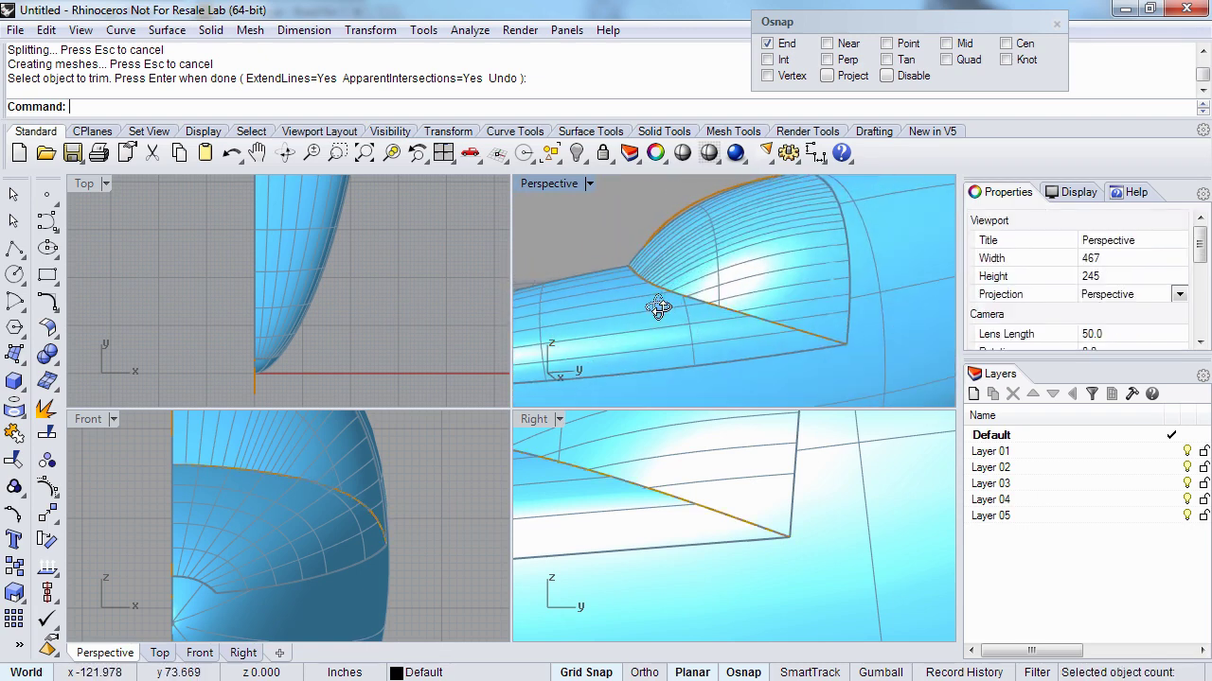
right_drag(658, 308, 683, 303)
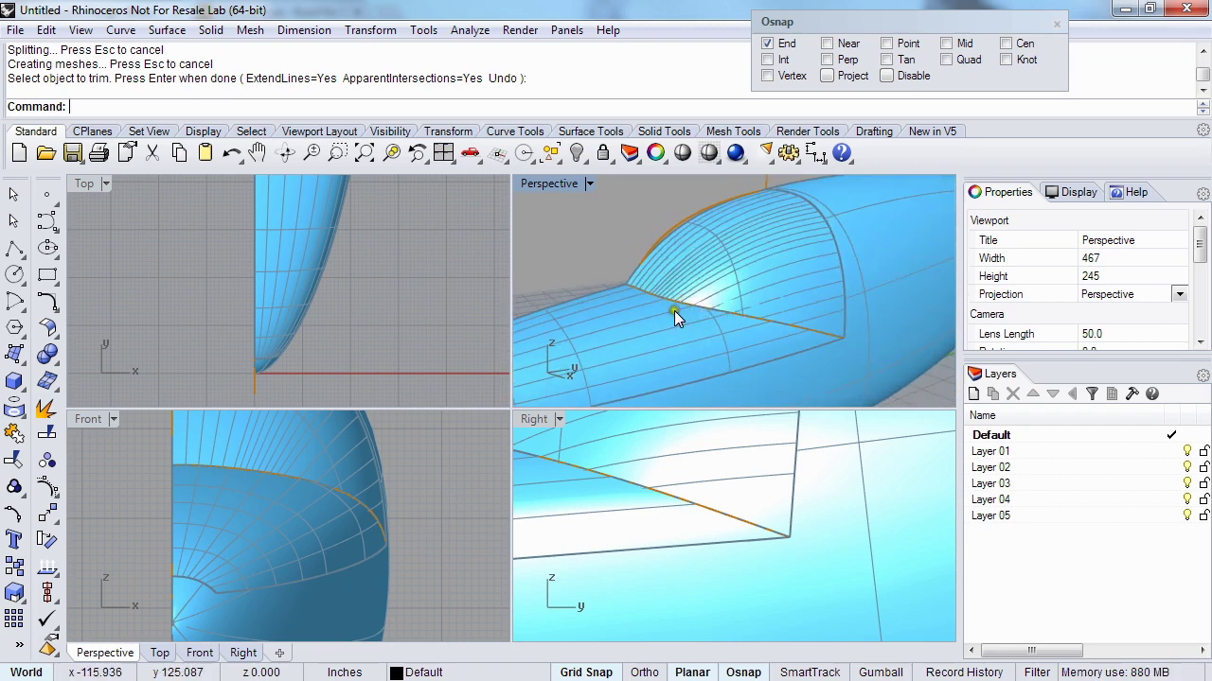
- Undo the last trim of the canopy and hood surfaces
click(674, 310)
key(ctrl+z)
key(Escape)
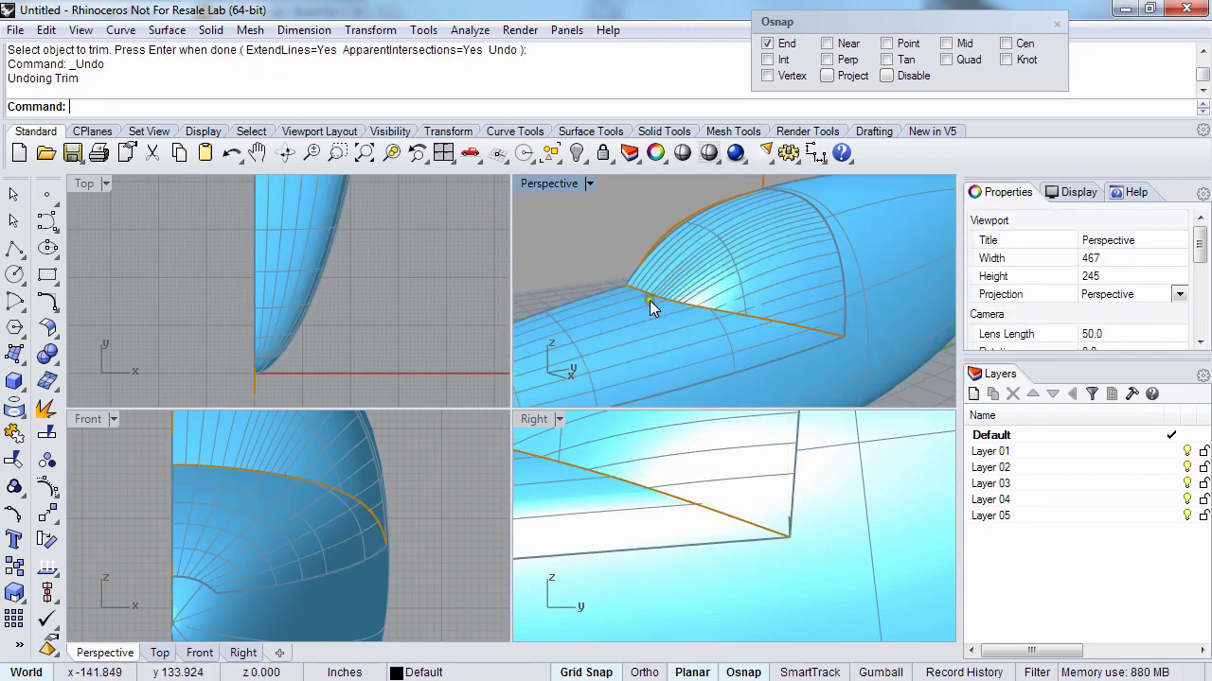
- Examine the intersection curve from its front end at the centreline to the canopy's lower rear corner
click(670, 315)
click(719, 346)
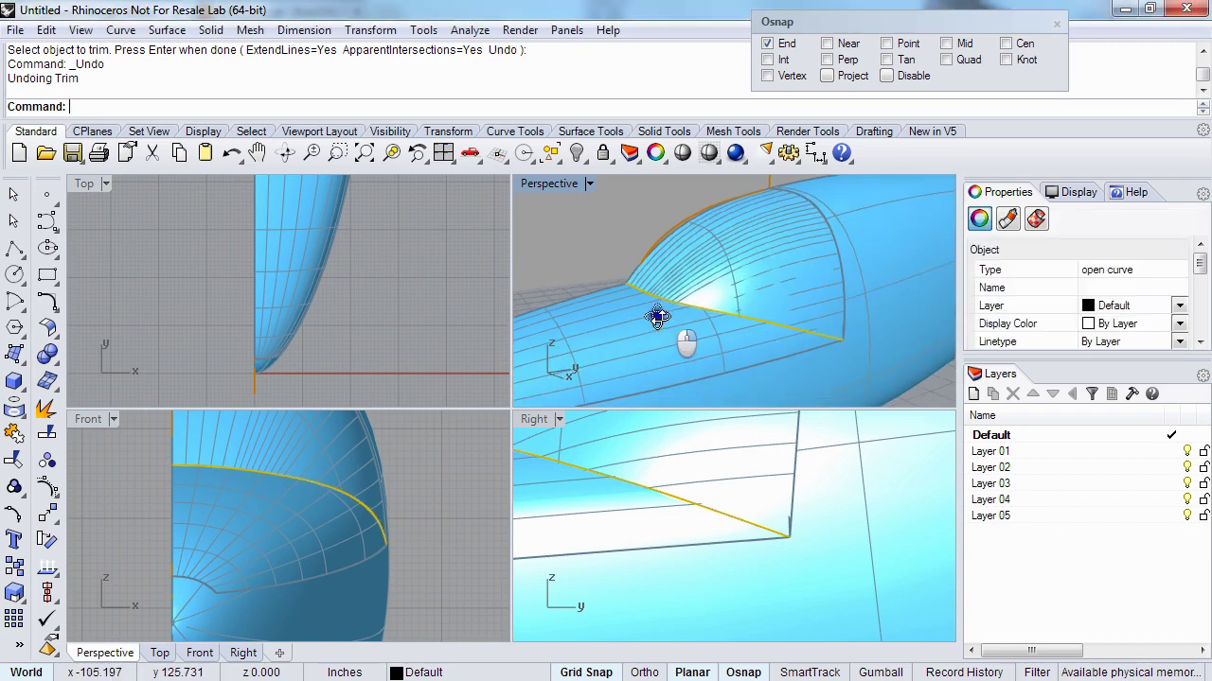
right_drag(685, 343, 650, 319)
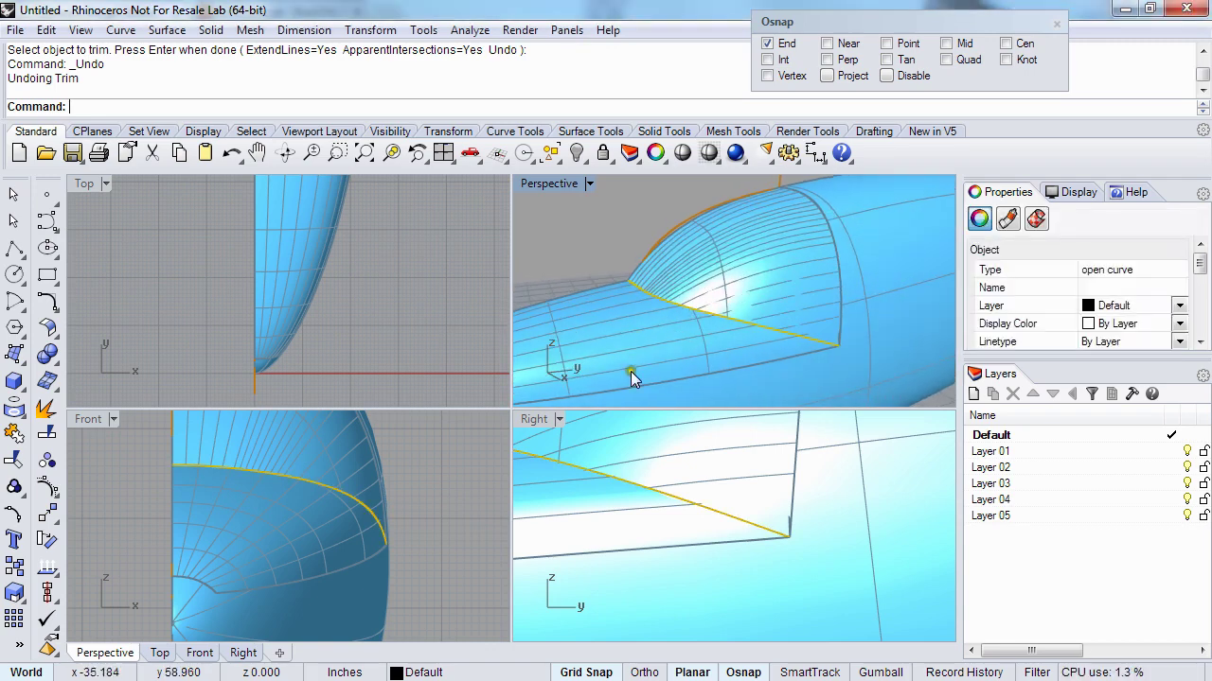
mouse_move(613, 493)
right_down()
mouse_move(656, 508)
mouse_move(627, 500)
right_up()
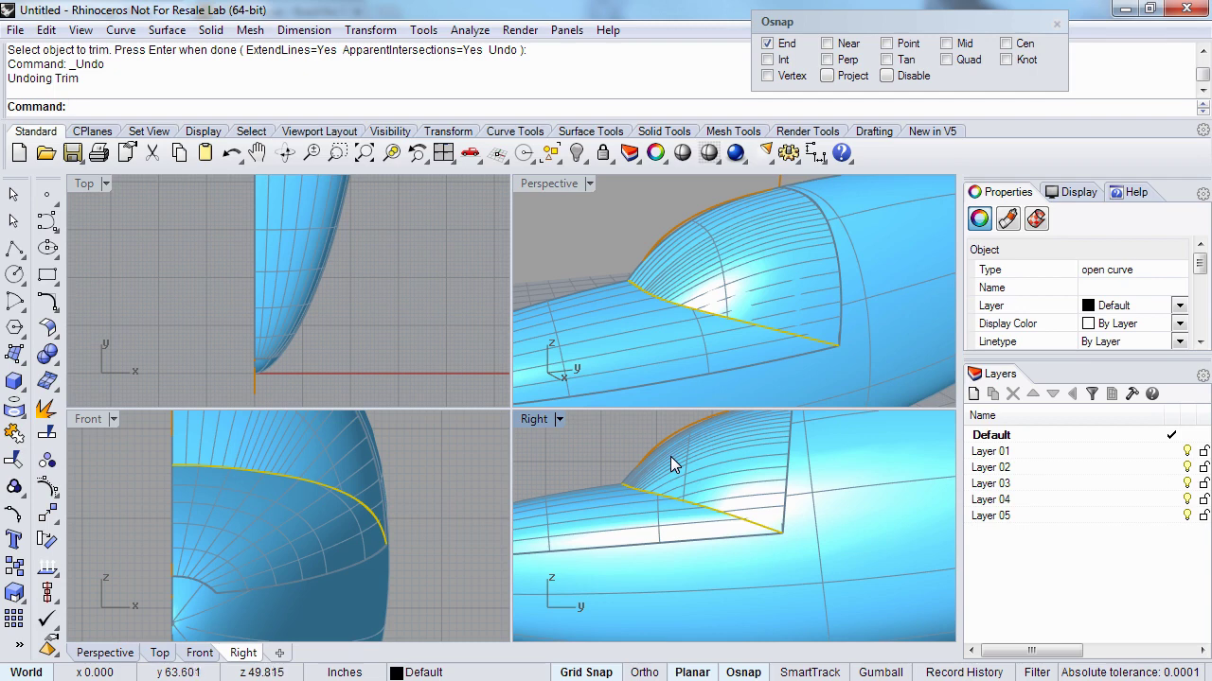
click(612, 259)
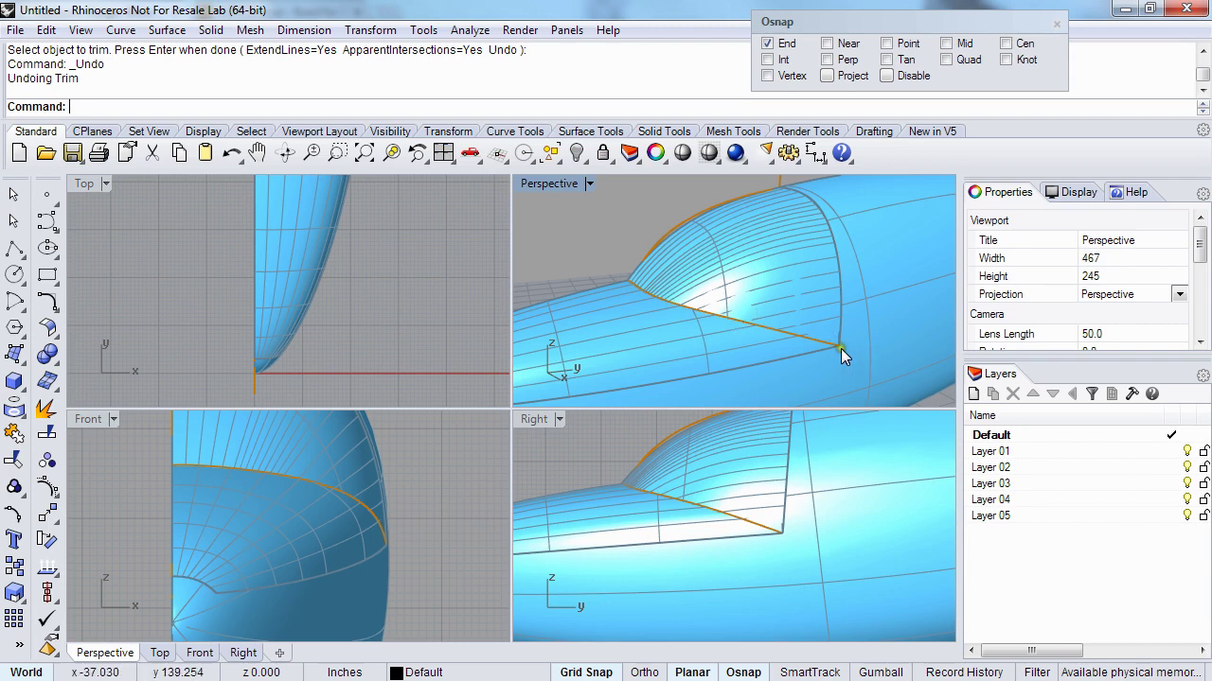
click(724, 318)
right_click(723, 319)
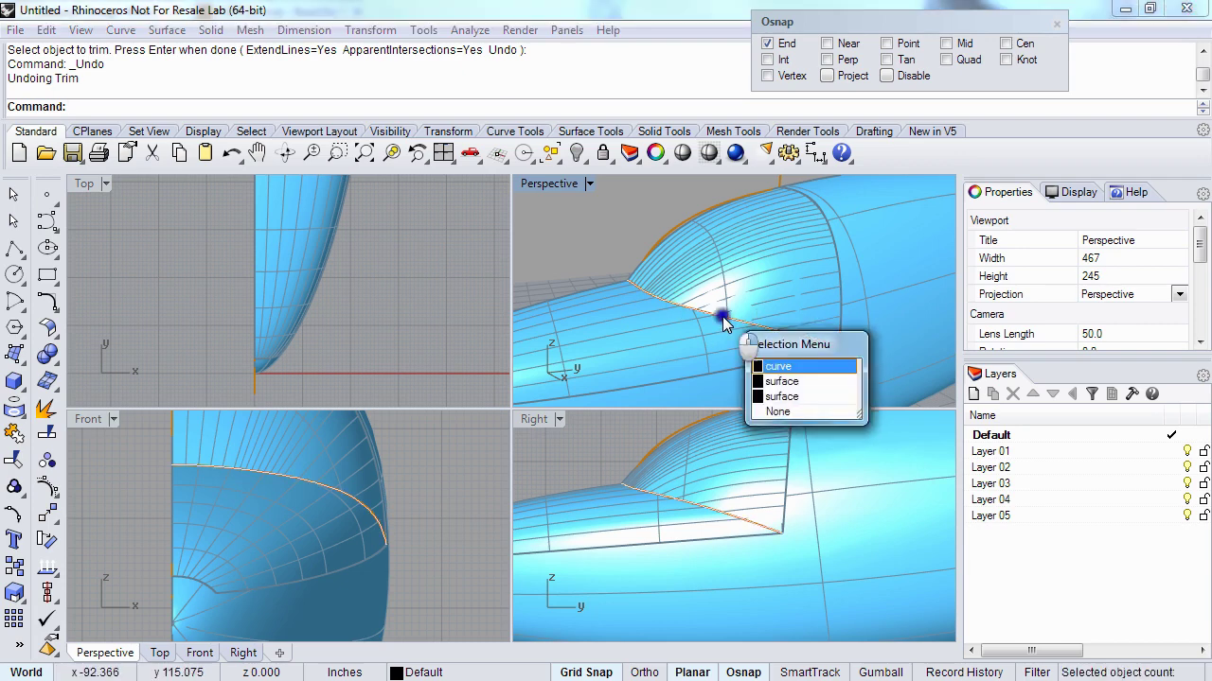
mouse_move(718, 323)
right_down()
mouse_move(693, 306)
mouse_move(676, 320)
mouse_move(725, 343)
mouse_move(674, 311)
right_up()
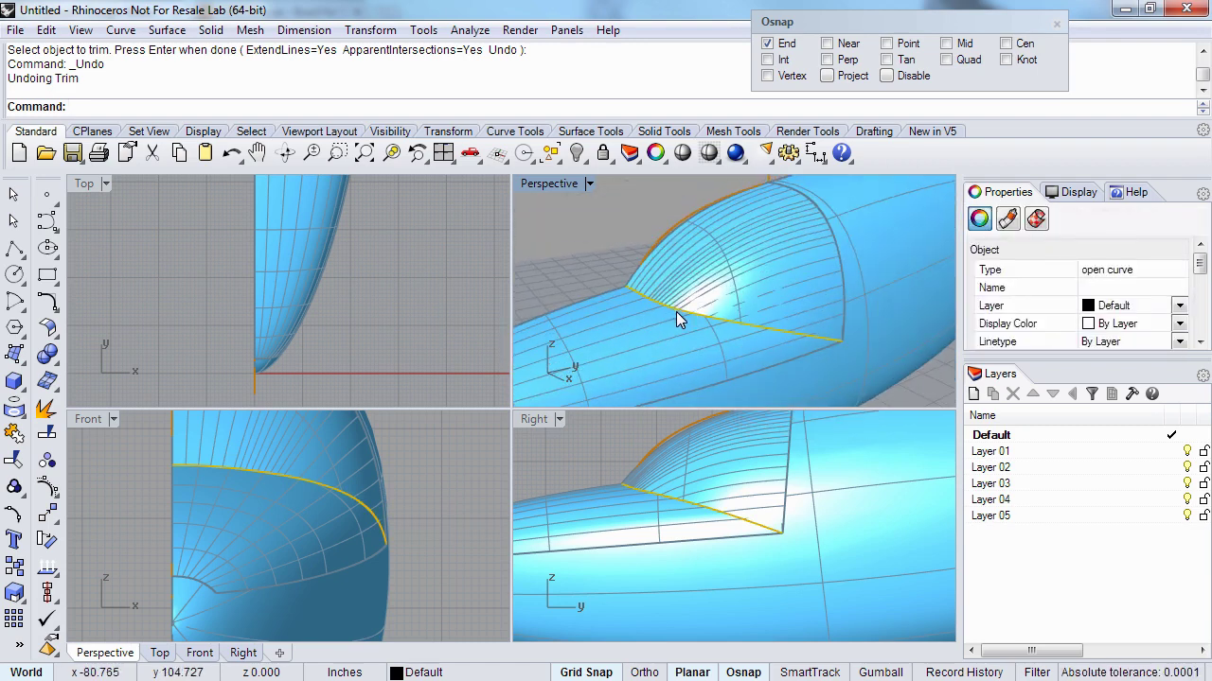
right_drag(682, 308, 751, 273)
scroll(751, 274, down, 6)
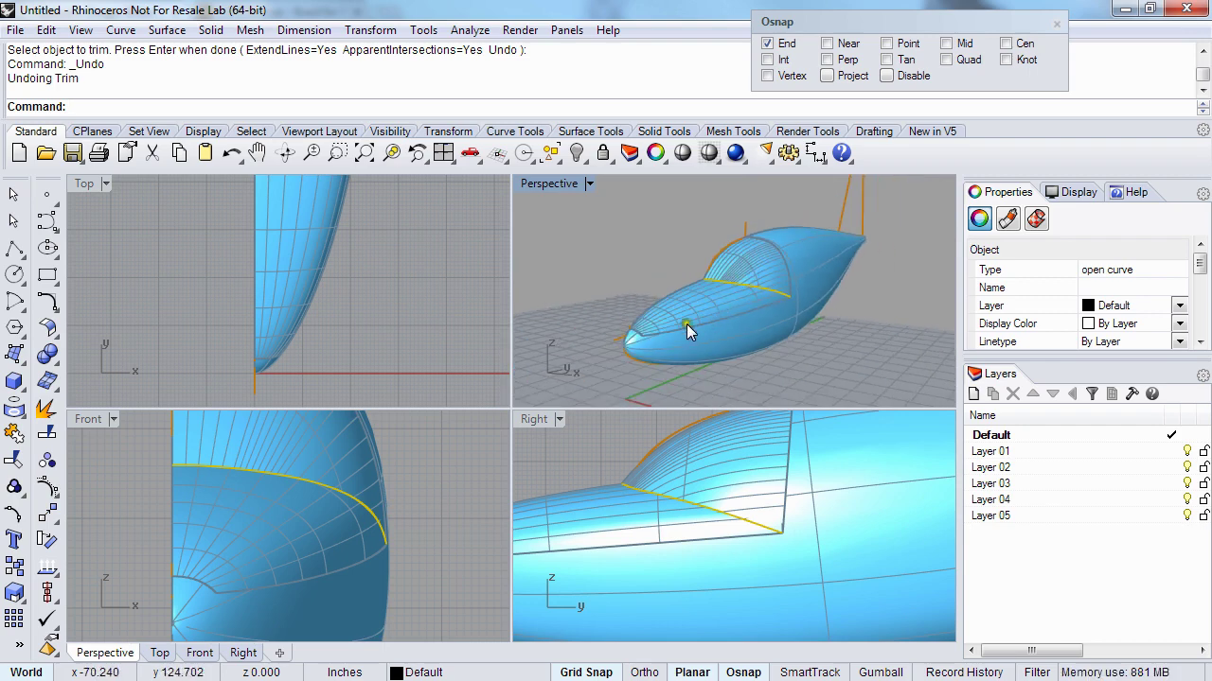
key(Escape)
mouse_move(686, 320)
right_down()
mouse_move(706, 284)
mouse_move(682, 310)
mouse_move(696, 304)
mouse_move(683, 298)
right_up()
scroll(684, 301, up, 4)
click(696, 304)
key(Escape)
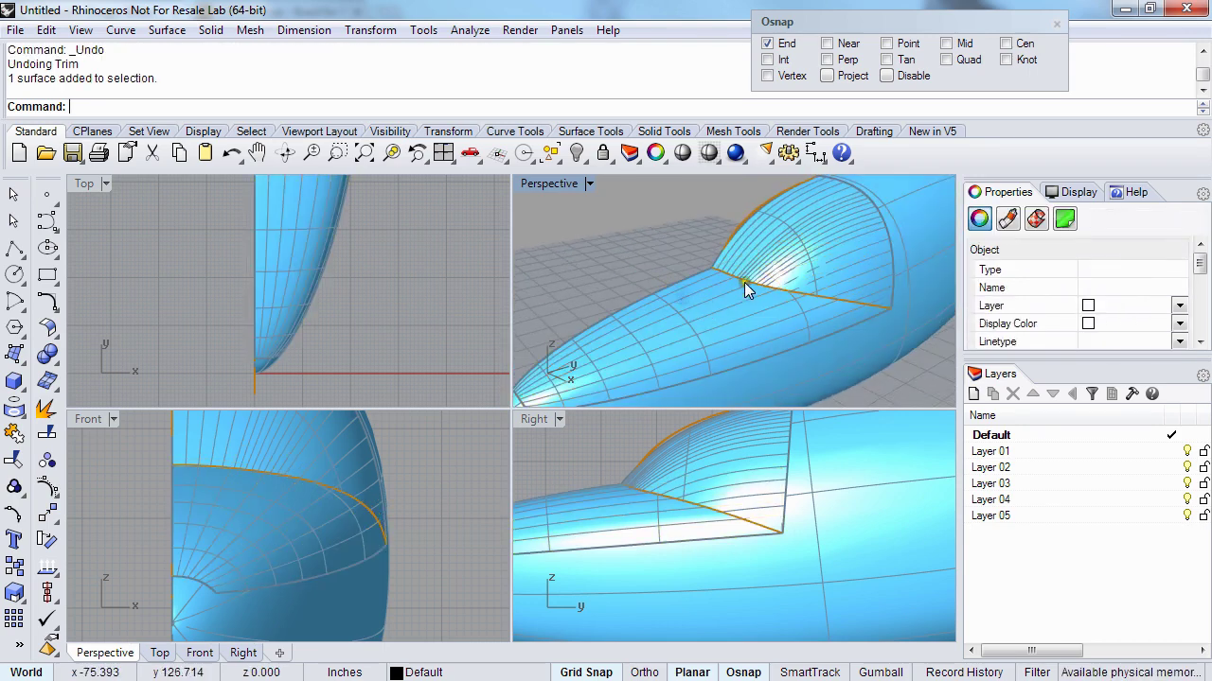
- Rebuild the canopy-hood intersection curve with a point count of 16 and degree 5, deleting the input curve
click(743, 279)
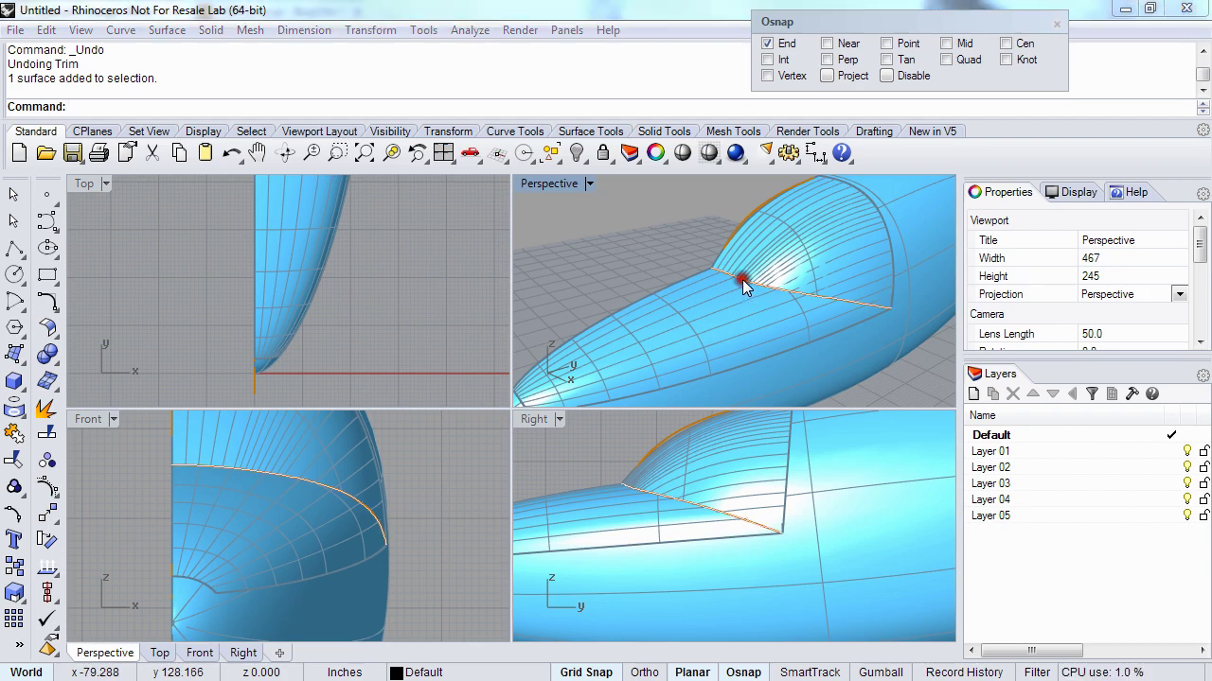
key(Return)
text(Reb)
key(Return)
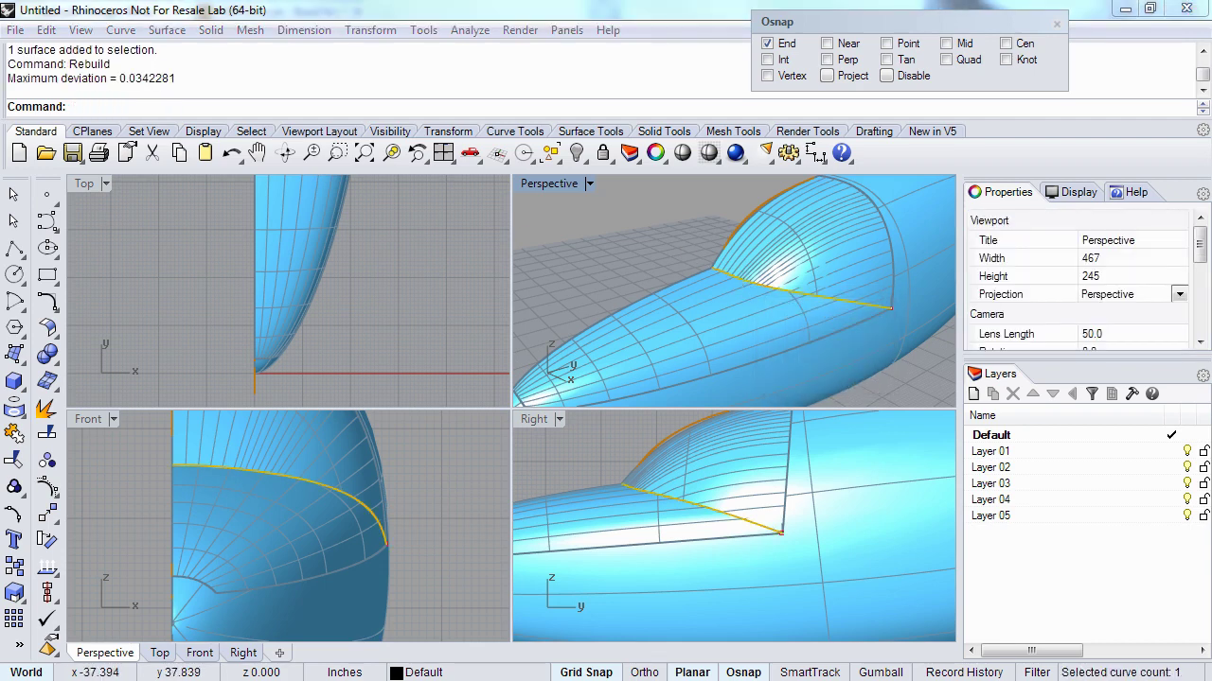
drag(589, 261, 414, 249)
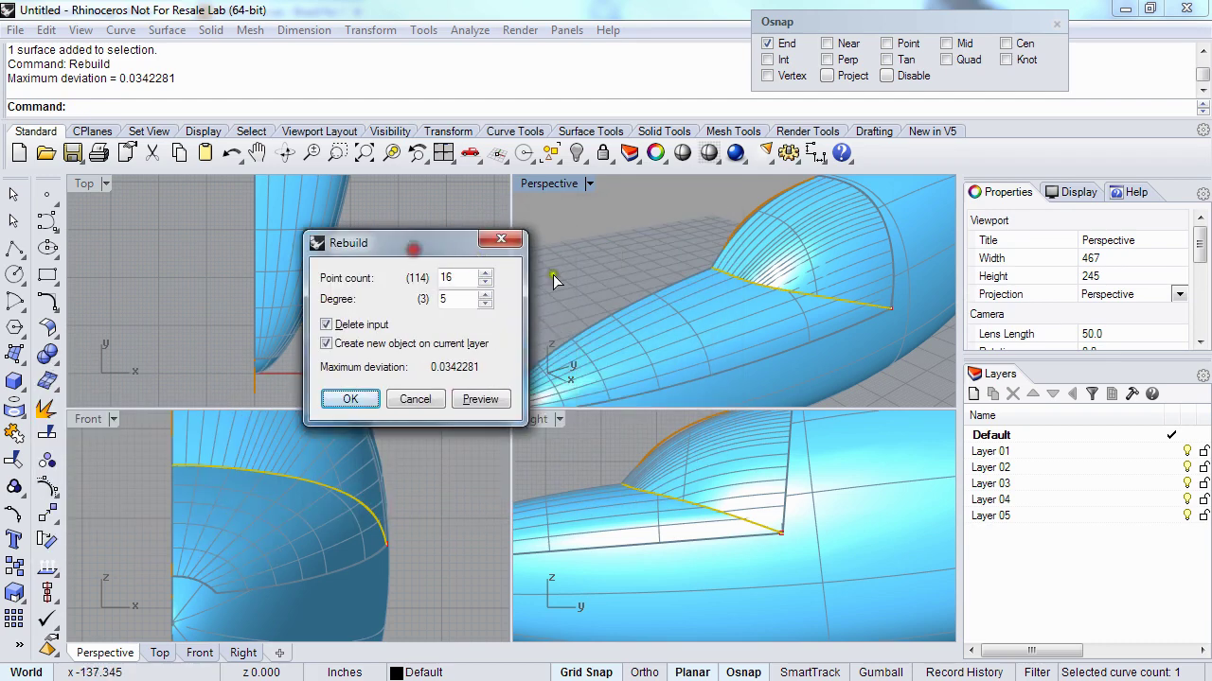
right_drag(555, 281, 608, 308)
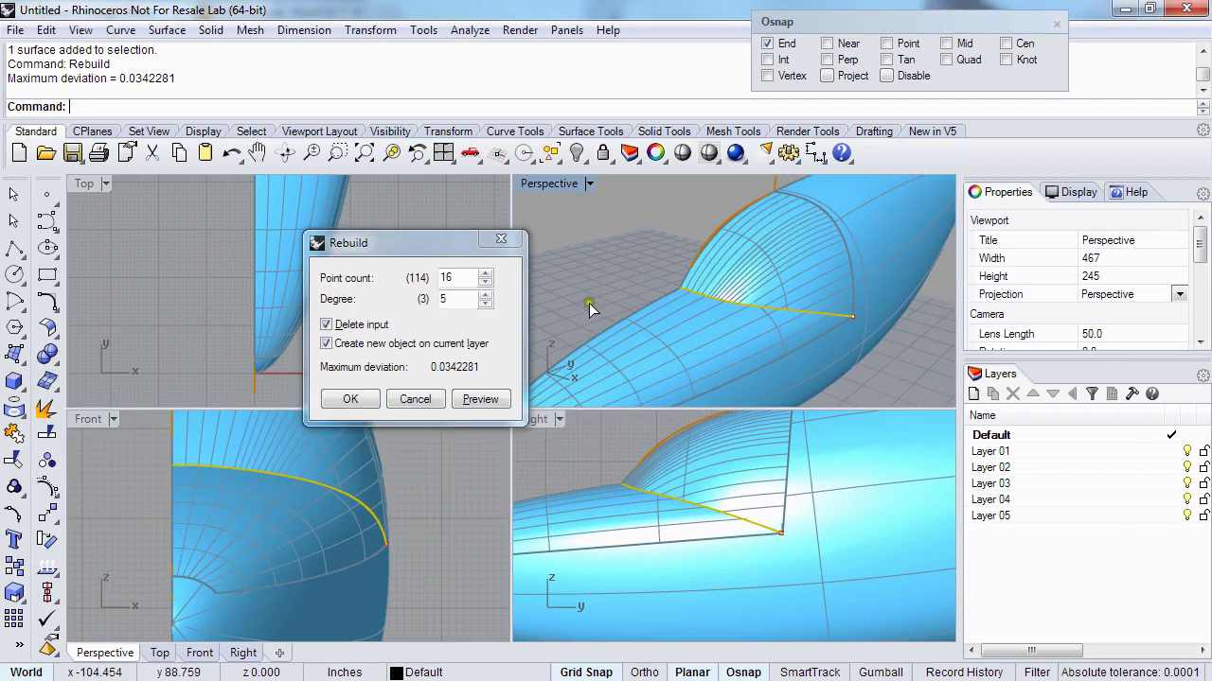
click(454, 276)
click(411, 275)
text(2)
drag(451, 278, 407, 278)
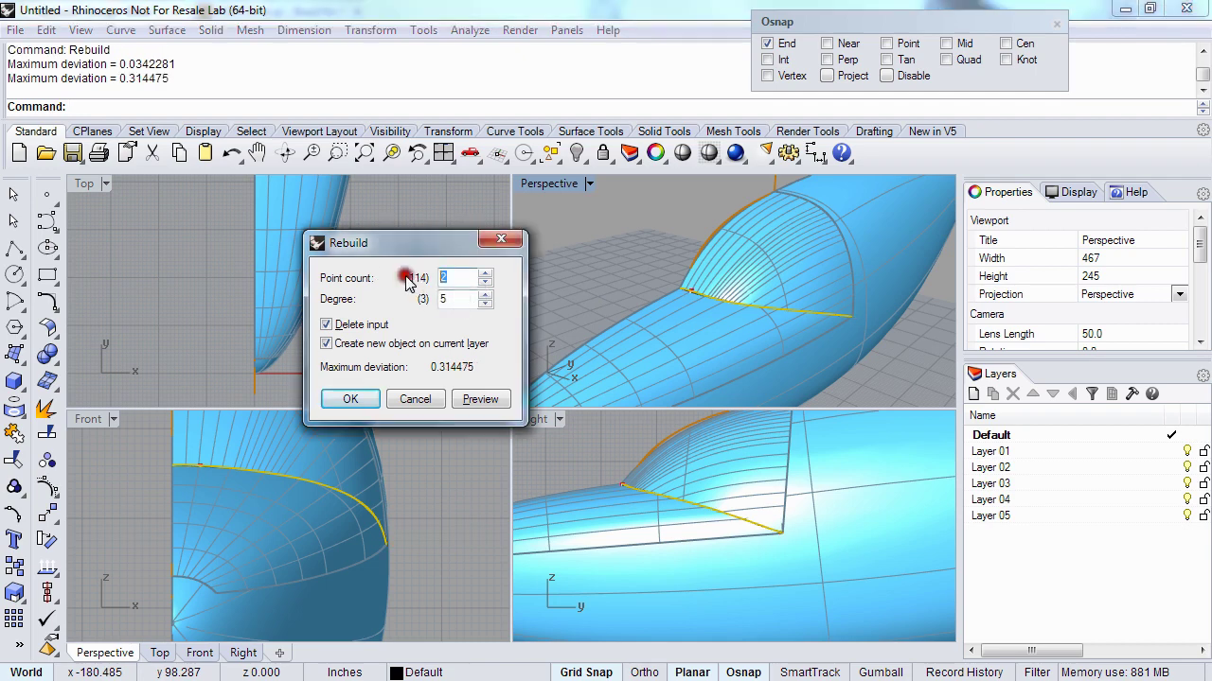
text(16)
click(552, 321)
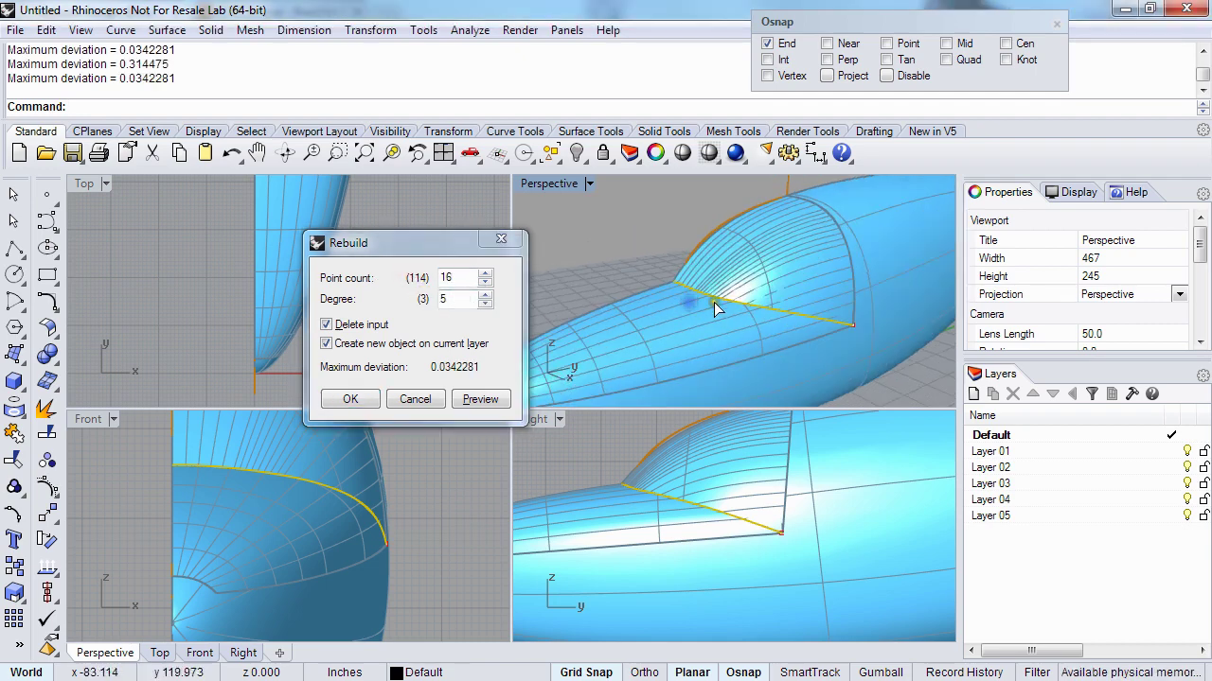
right_drag(725, 305, 650, 308)
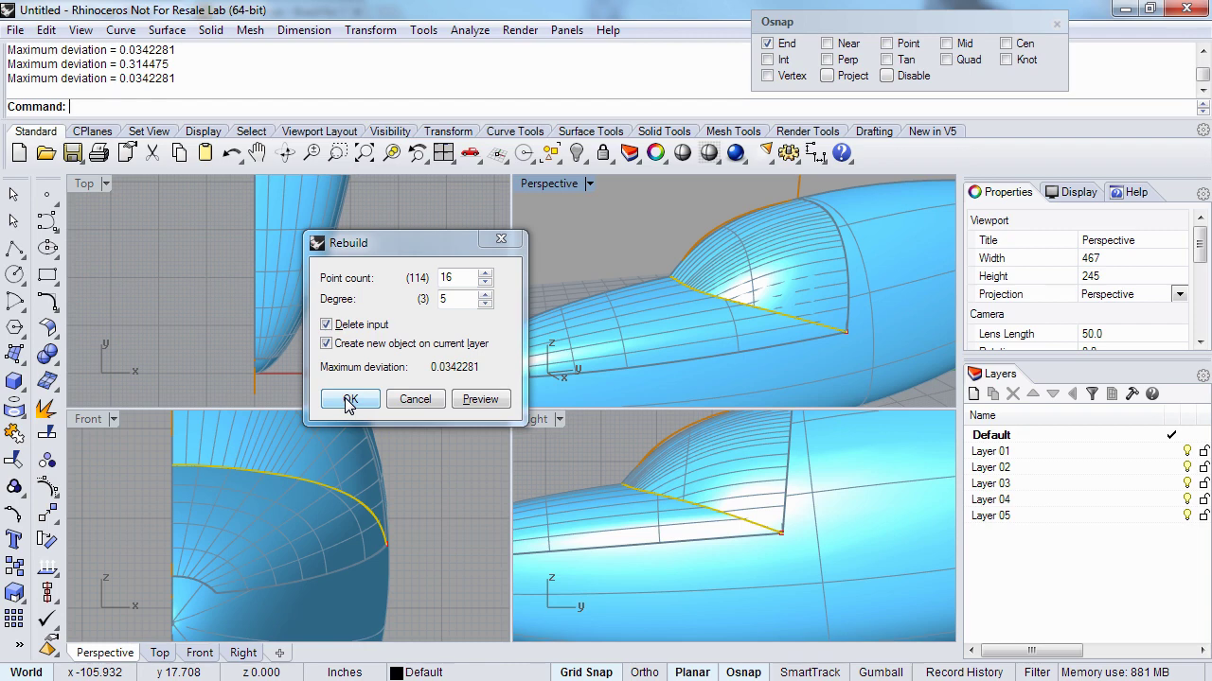
drag(444, 366, 461, 363)
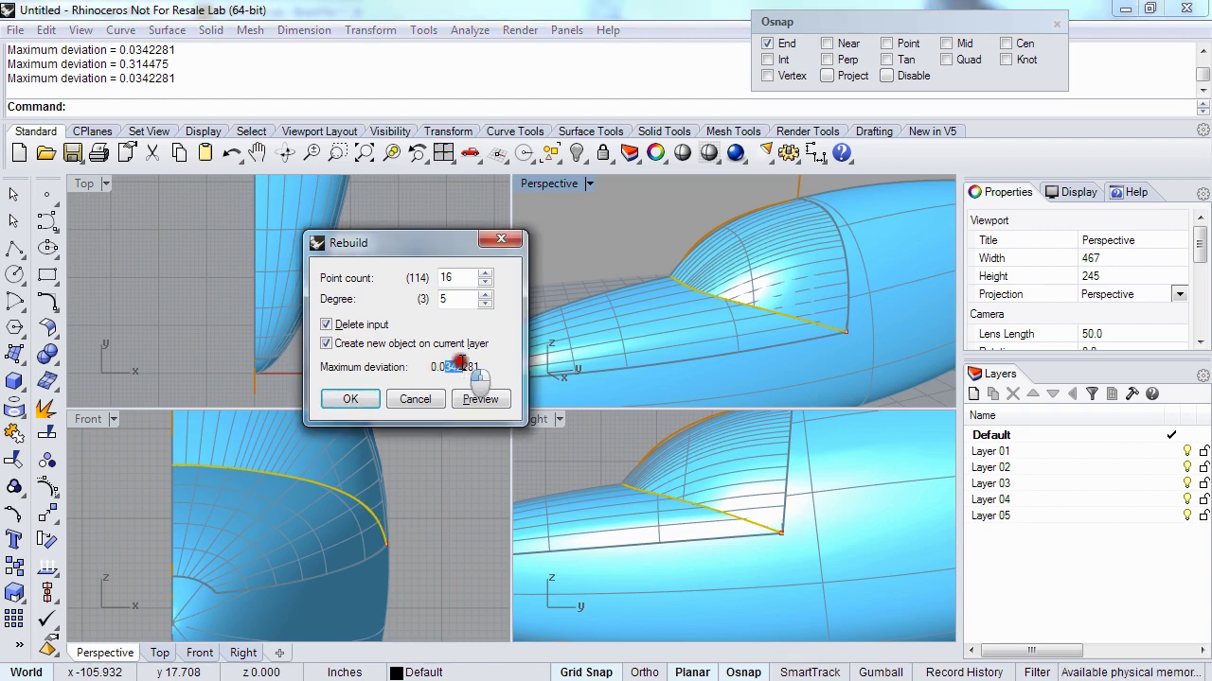
click(343, 401)
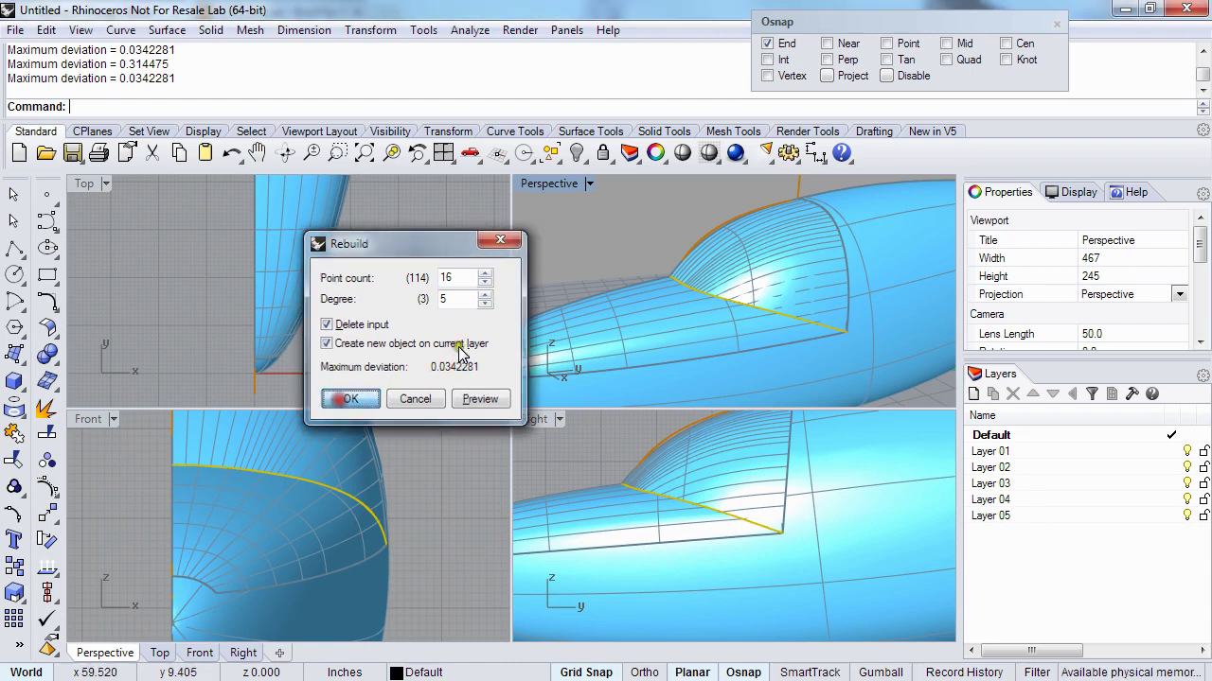
- Inspect the rebuilt curve against the hood surface around the centreline, in the Perspective and Top views
right_drag(625, 280, 690, 313)
key(Escape)
right_drag(594, 345, 602, 342)
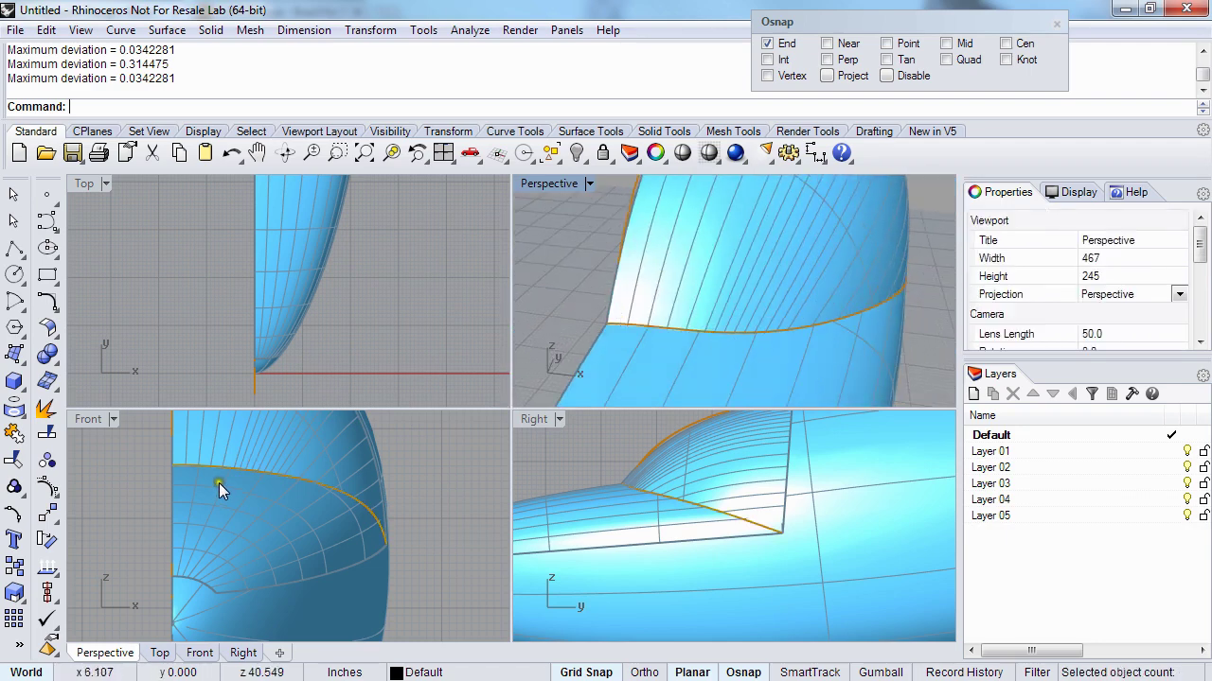
scroll(312, 284, down, 3)
click(317, 289)
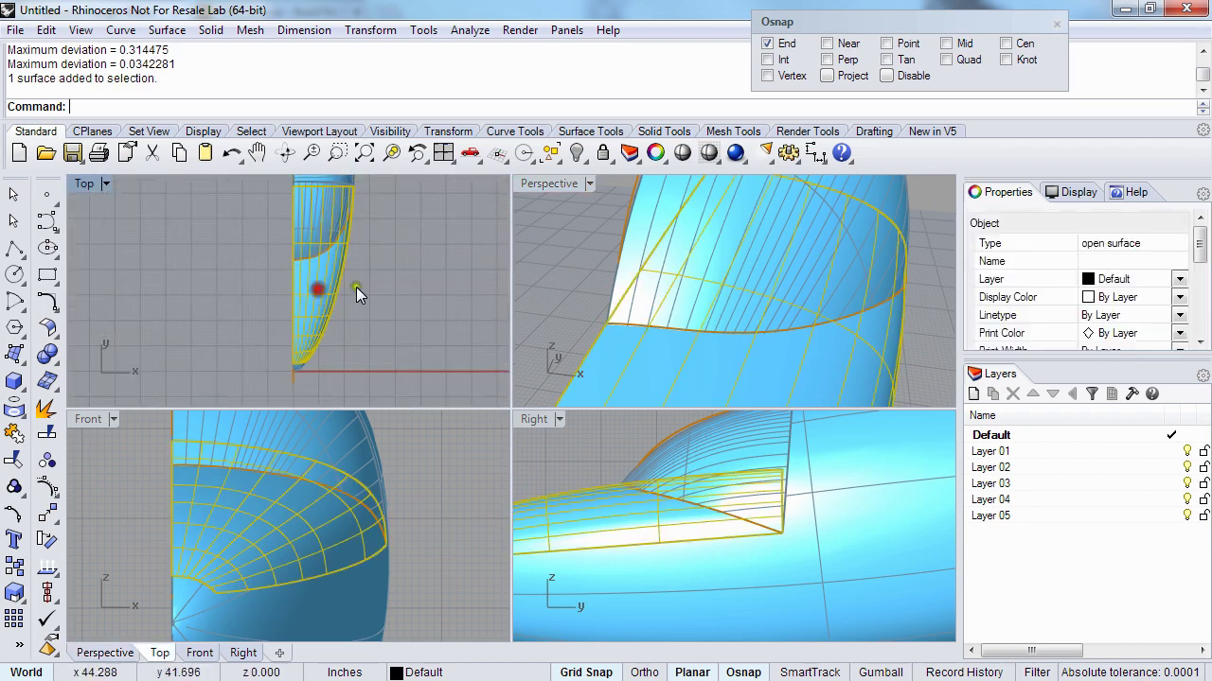
right_drag(771, 262, 616, 281)
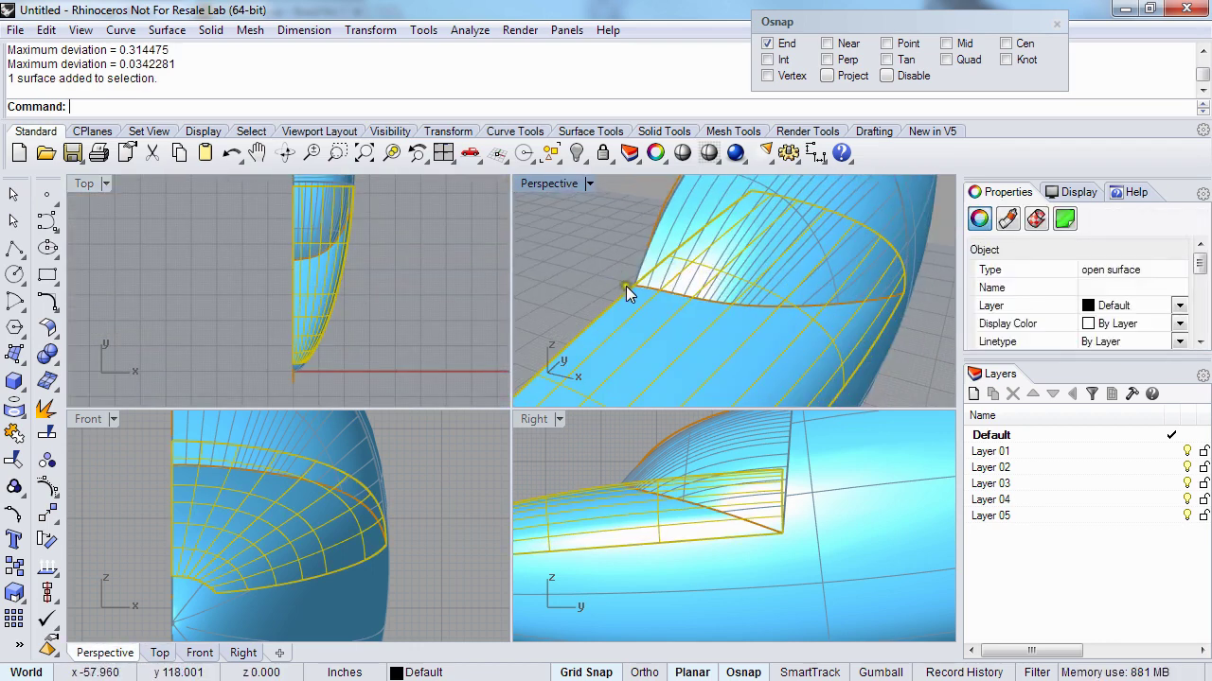
key(Escape)
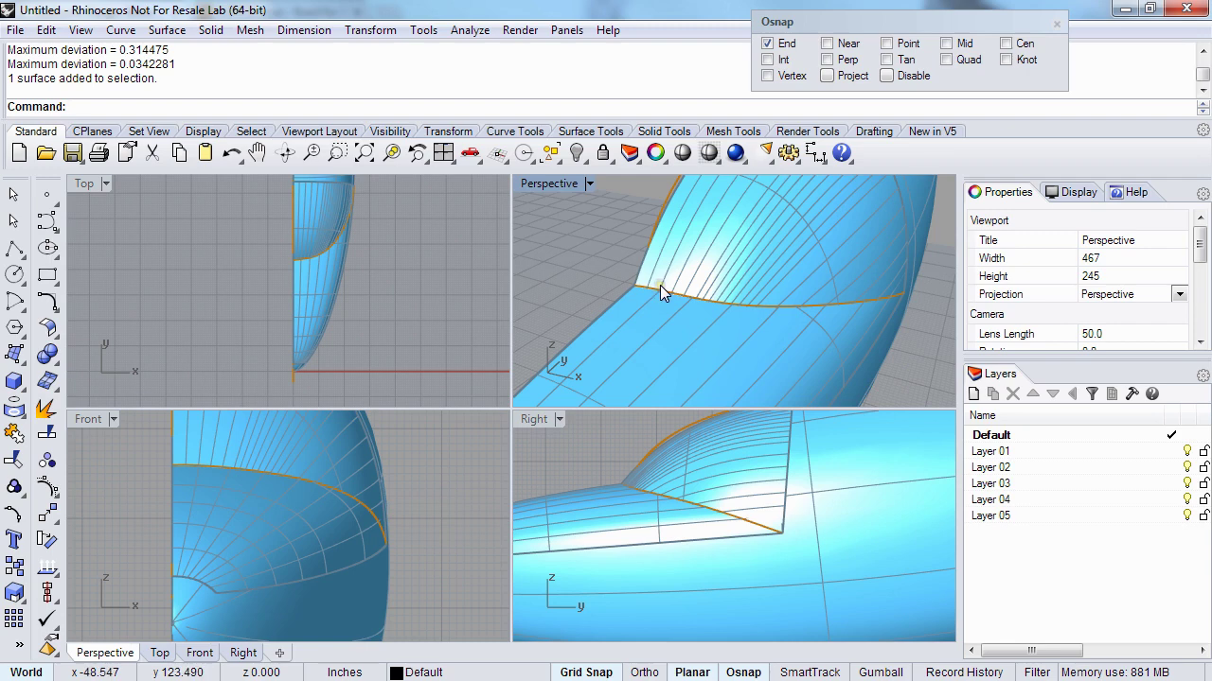
- Apply Symmetry with smooth continuity to the rebuilt curve's centreline end, about the centre plane through 0, and delete the mirrored copy
text(Symmetry)
key(Return)
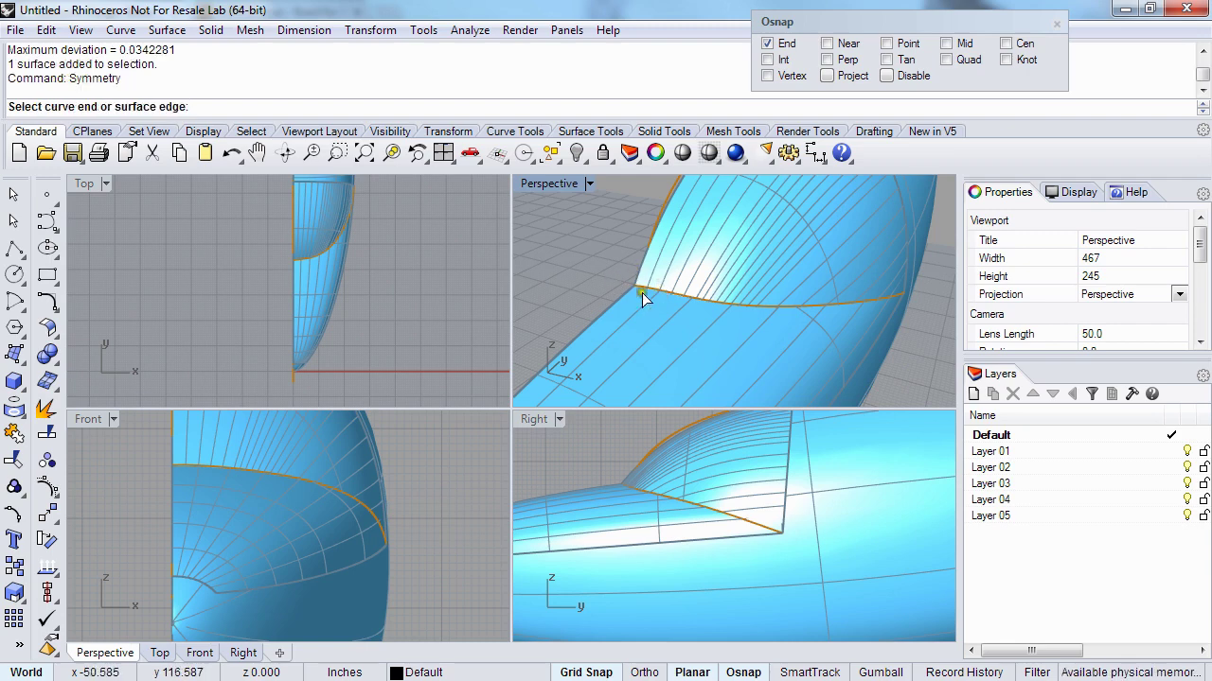
click(642, 290)
right_drag(456, 281, 435, 303)
text(0)
key(Return)
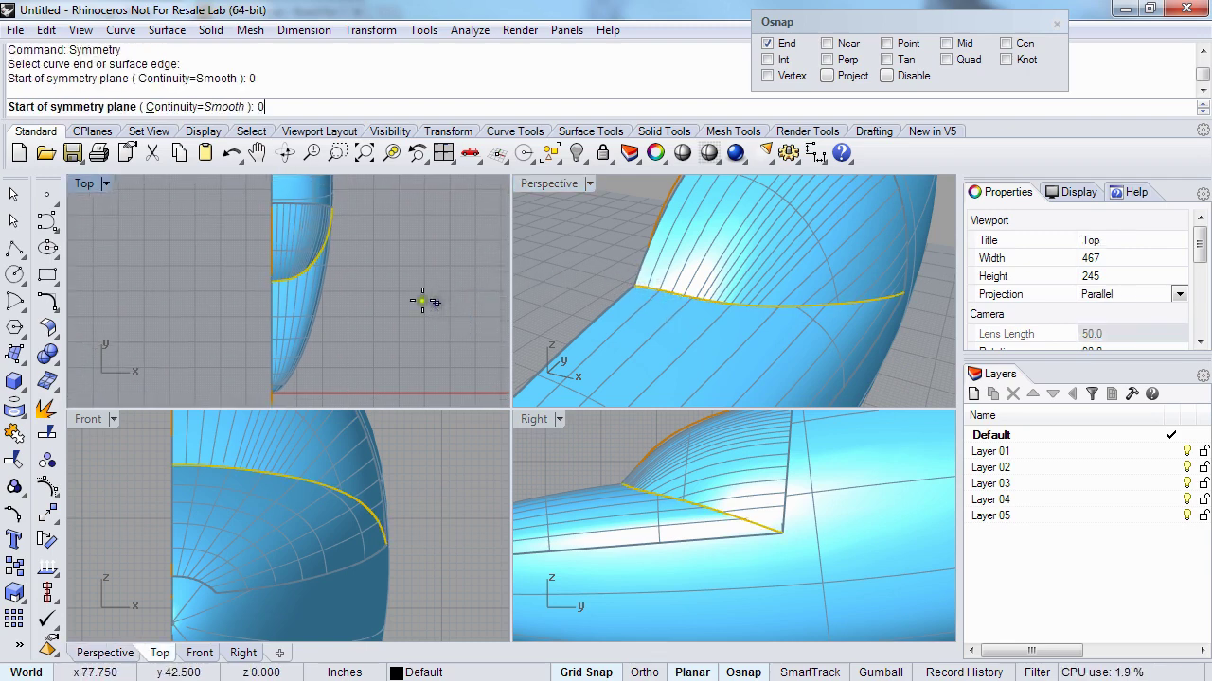
key(Return)
click(269, 309)
click(239, 277)
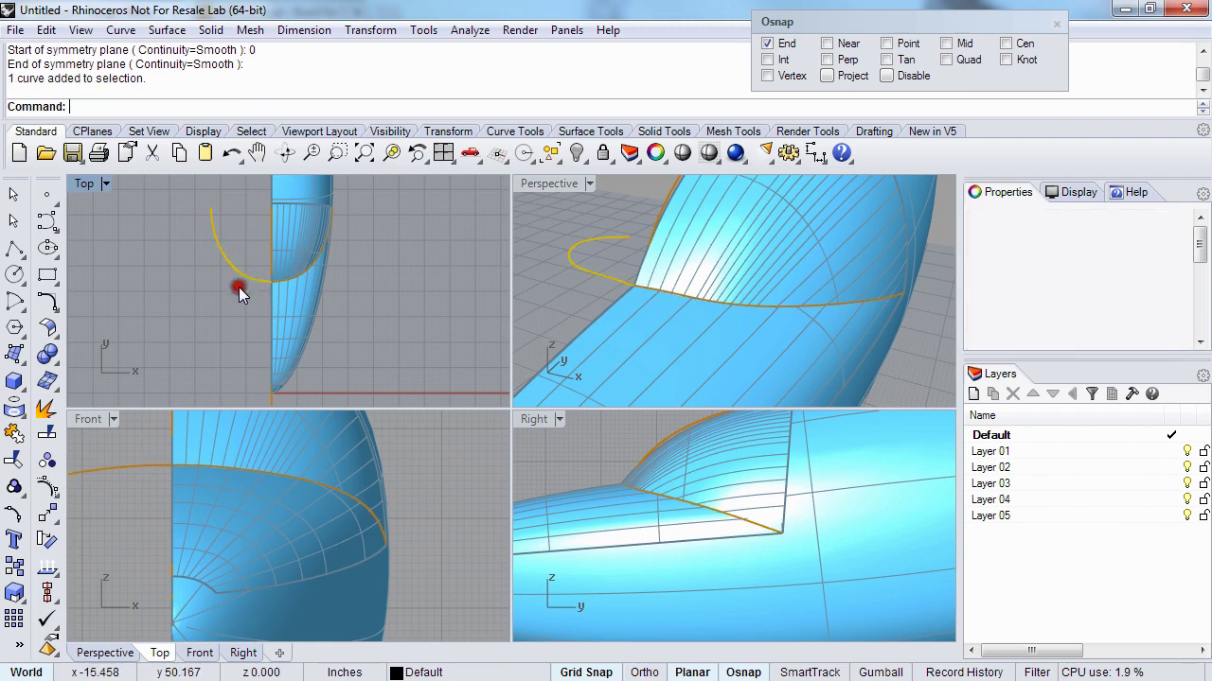
key(Delete)
- Check how the curve leaves the centreline at the front of the canopy, up close and over the whole hood
right_drag(722, 258, 695, 282)
scroll(674, 300, up, 5)
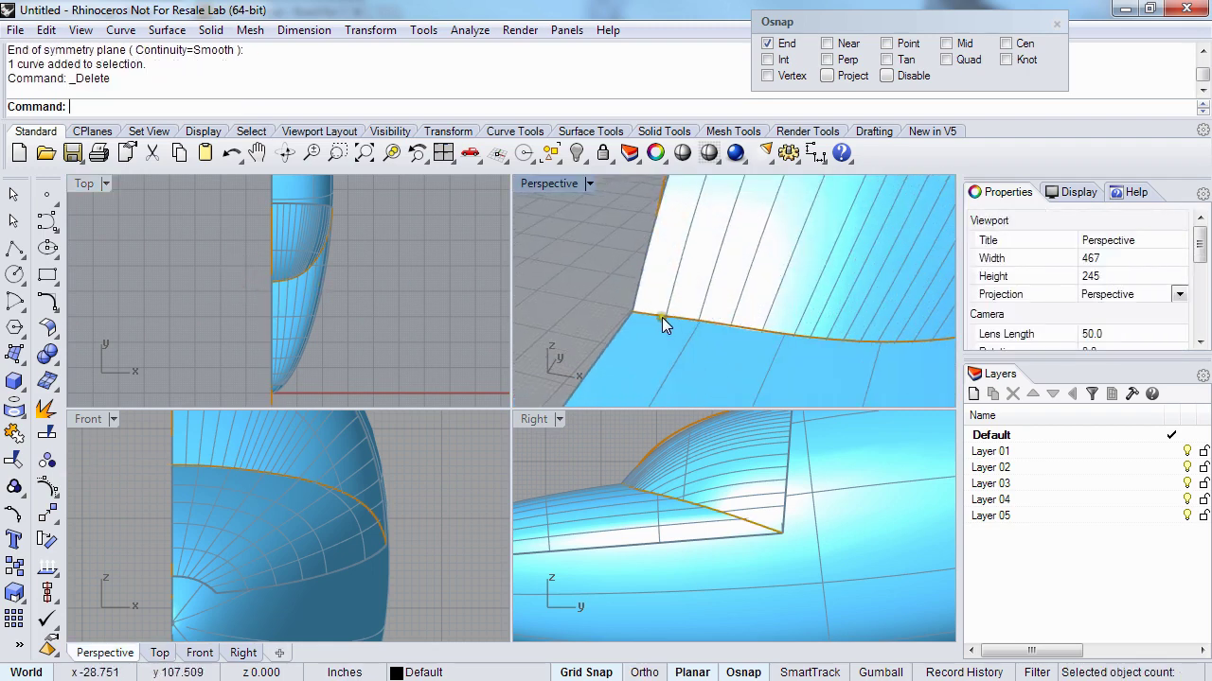
click(661, 317)
click(662, 317)
right_drag(287, 304, 230, 311)
scroll(245, 292, up, 9)
scroll(251, 290, up, 3)
click(184, 335)
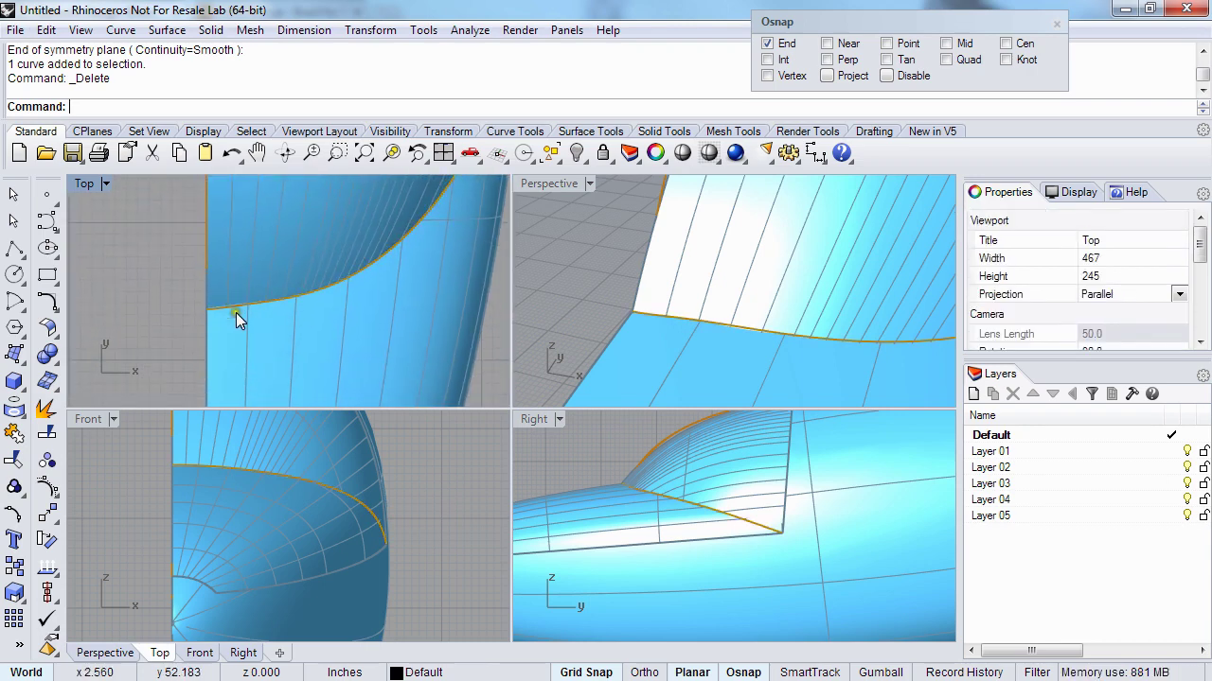
scroll(708, 286, down, 5)
right_drag(706, 320, 640, 288)
scroll(687, 274, down, 3)
click(696, 282)
click(663, 232)
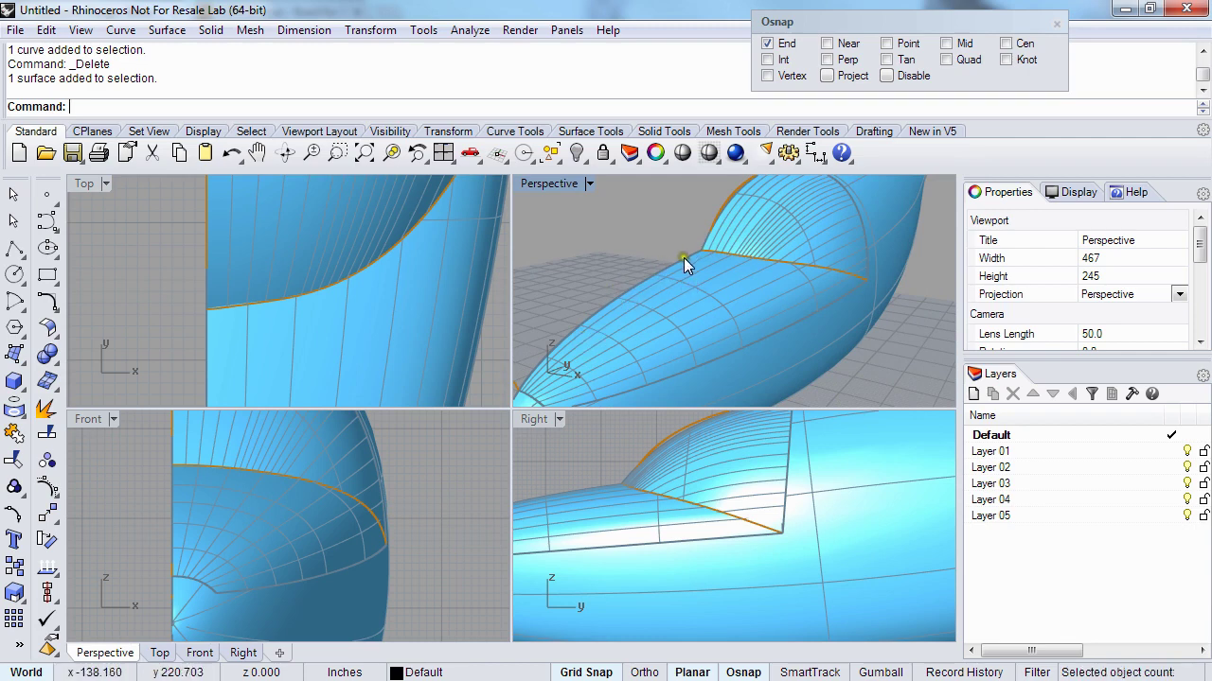
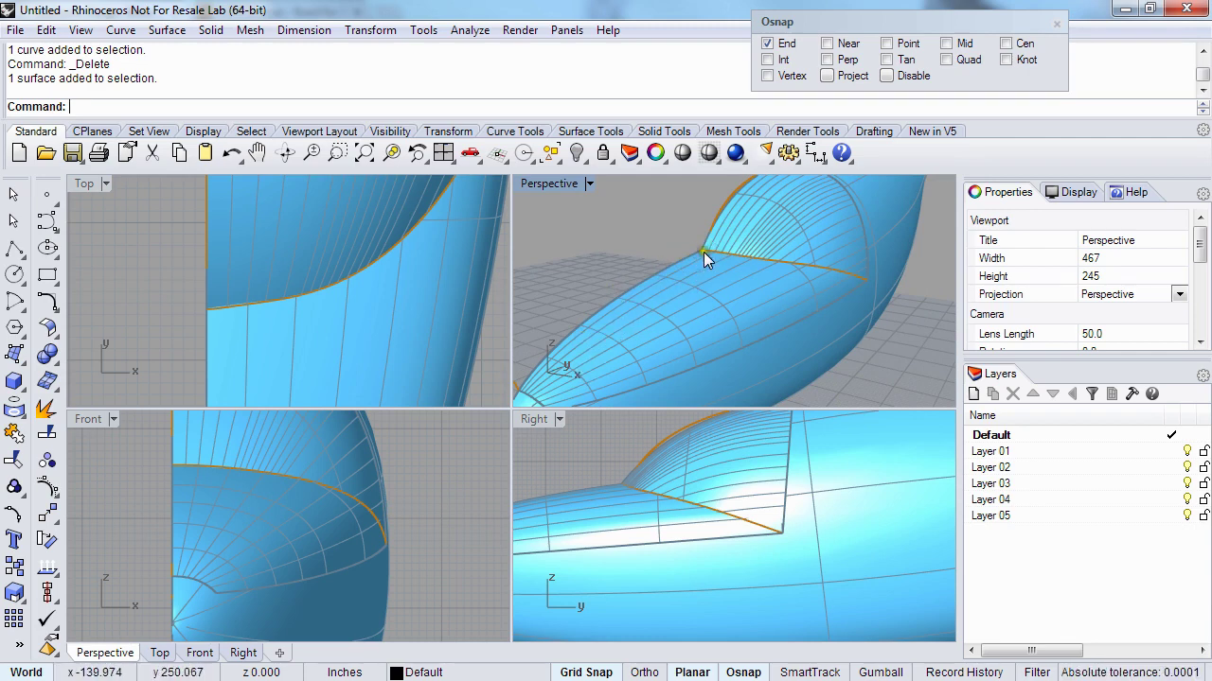
- Apply Symmetry with smooth continuity to the hood surface's centreline edge about the centre plane through 0, and delete the mirrored copy
right_drag(704, 252, 662, 308)
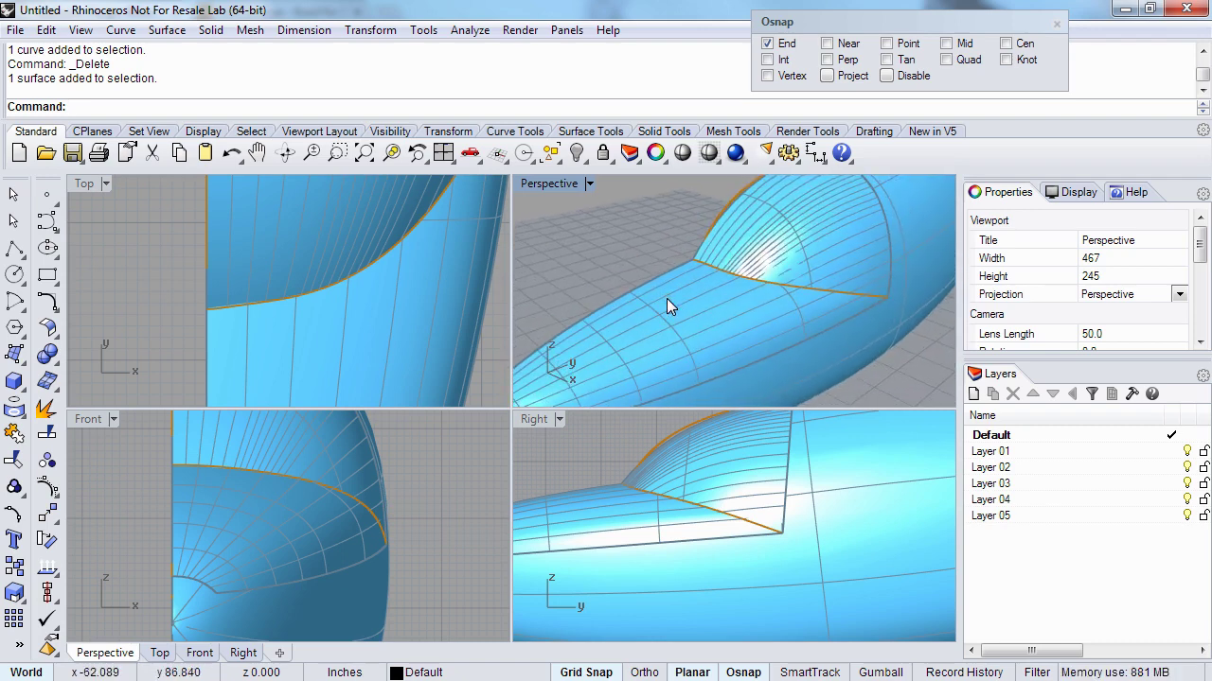
text(Symmetry)
key(Return)
click(610, 306)
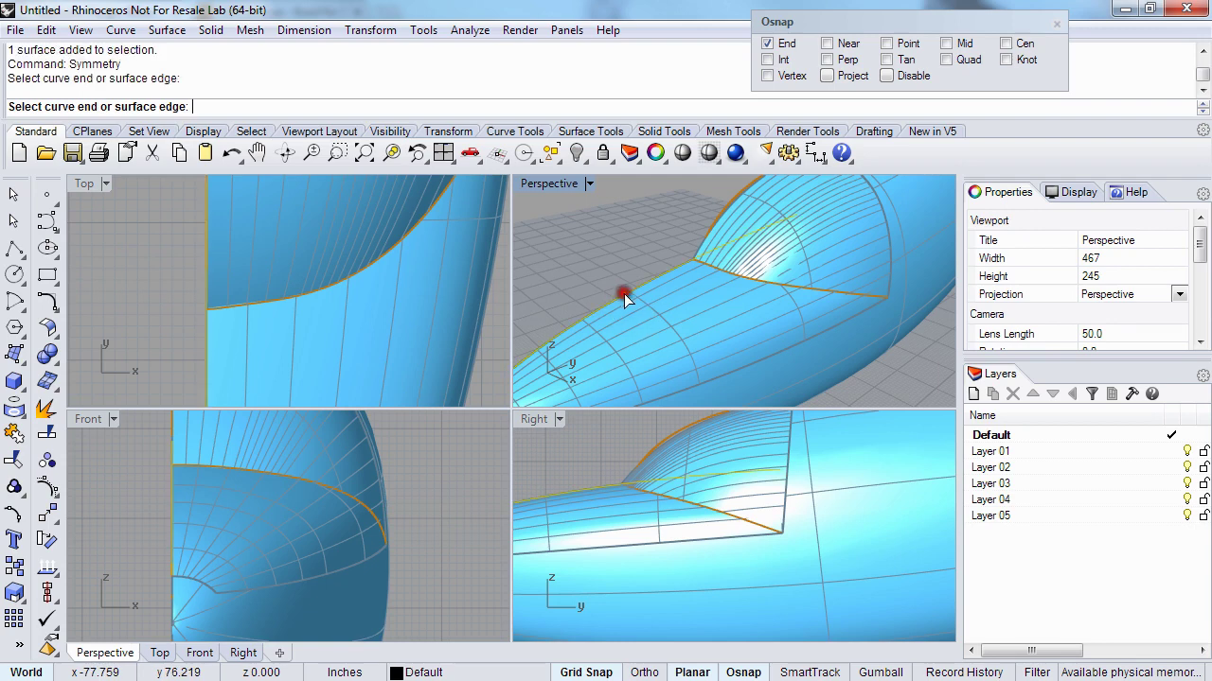
scroll(293, 218, down, 3)
text(0)
key(Return)
click(225, 264)
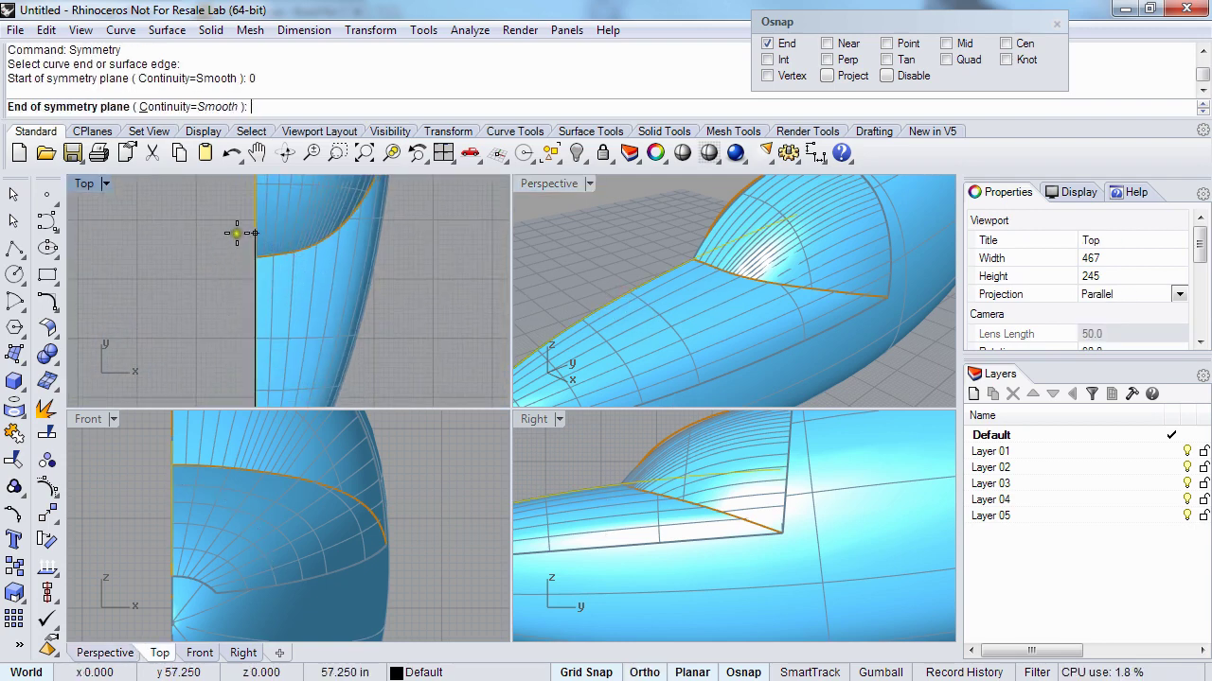
scroll(690, 263, up, 5)
scroll(691, 267, down, 5)
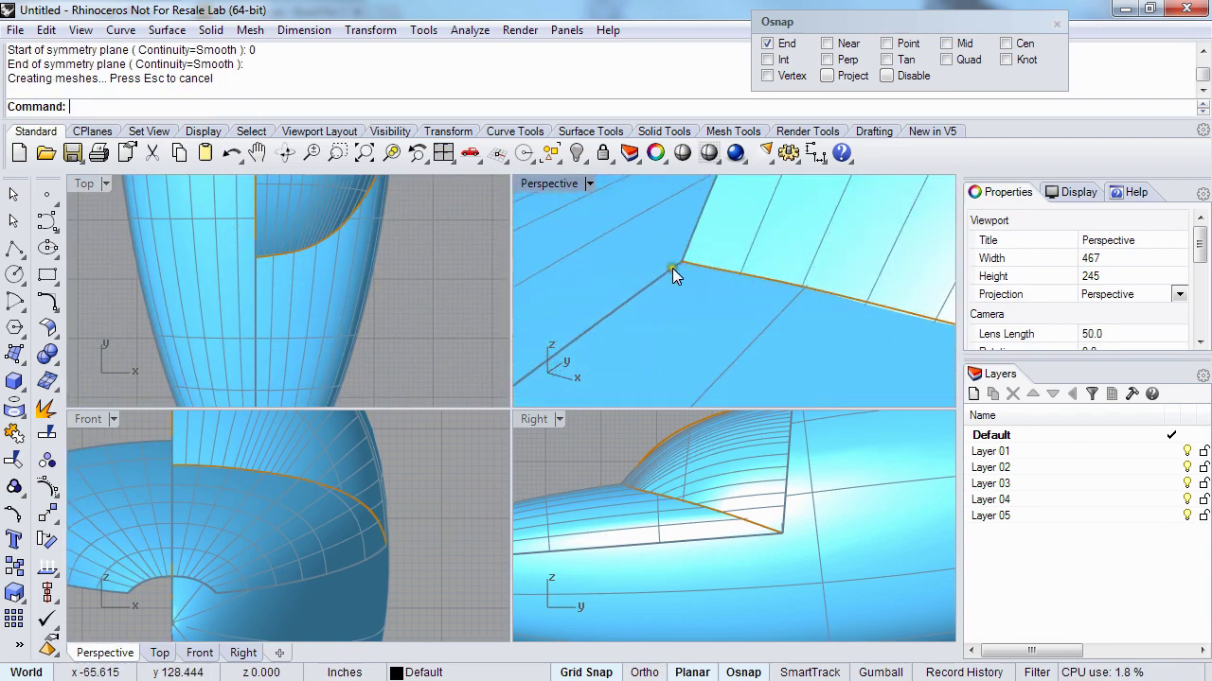
click(669, 257)
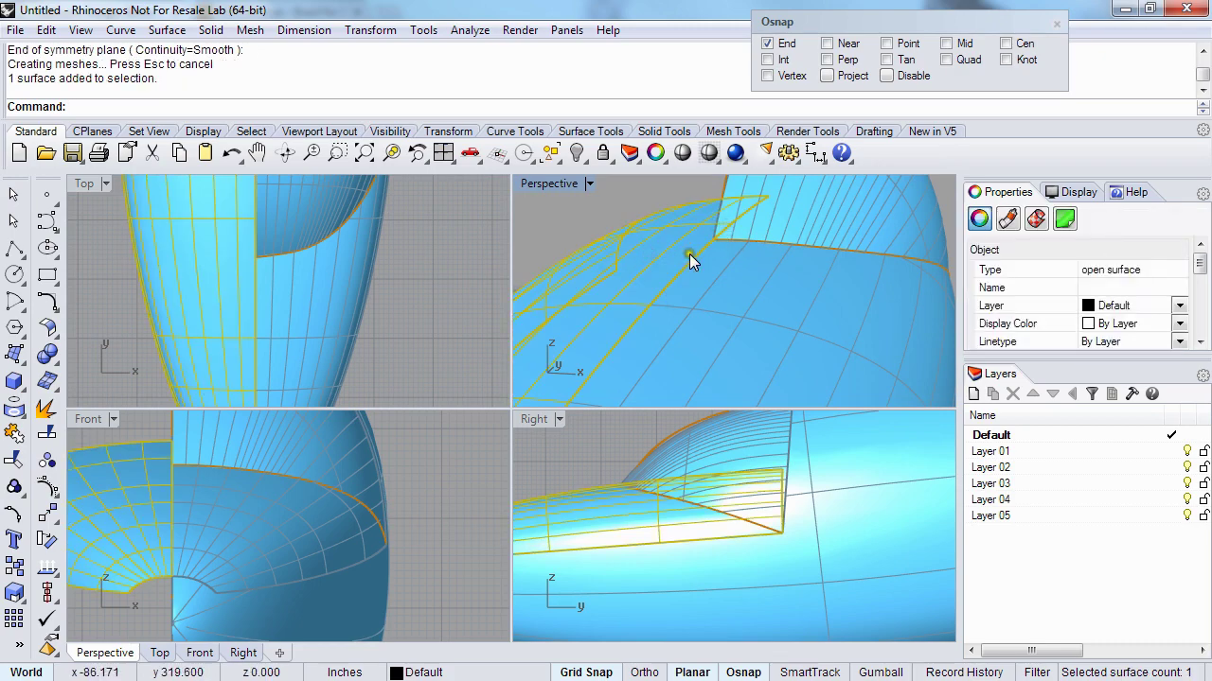
key(Delete)
- Create a Pipe along the canopy-hood intersection curve with Cap set to None and start and end radii of 1.000
right_drag(690, 263, 641, 278)
click(723, 242)
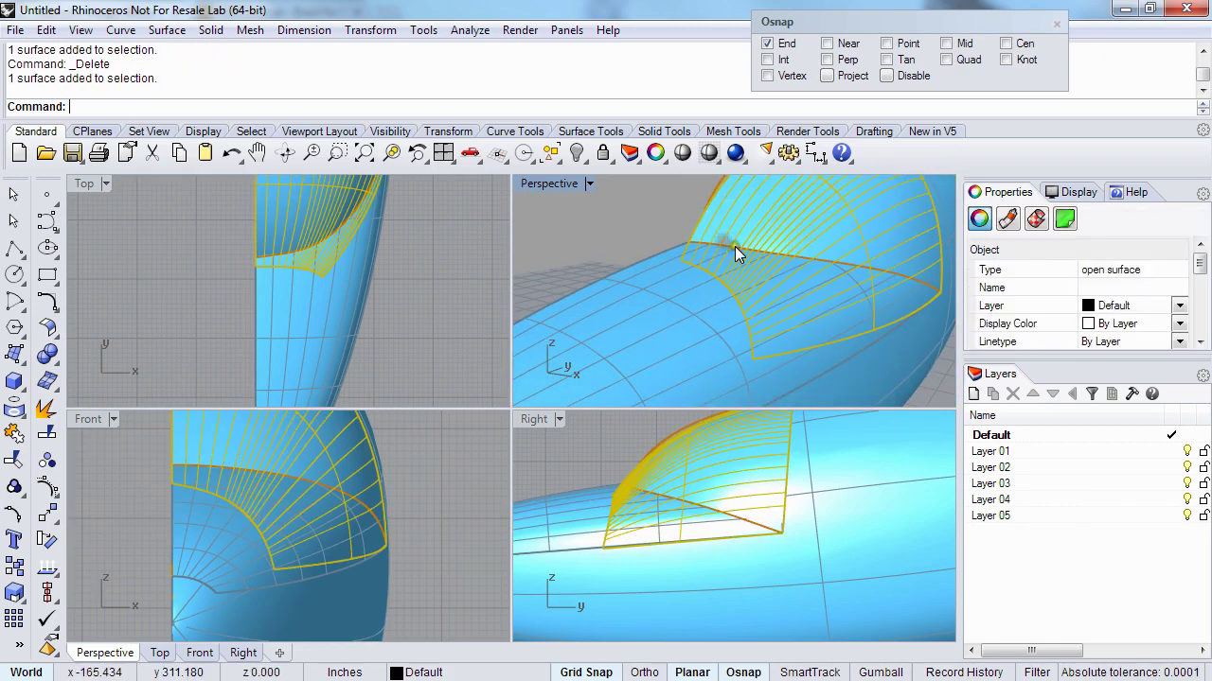
click(736, 252)
click(675, 273)
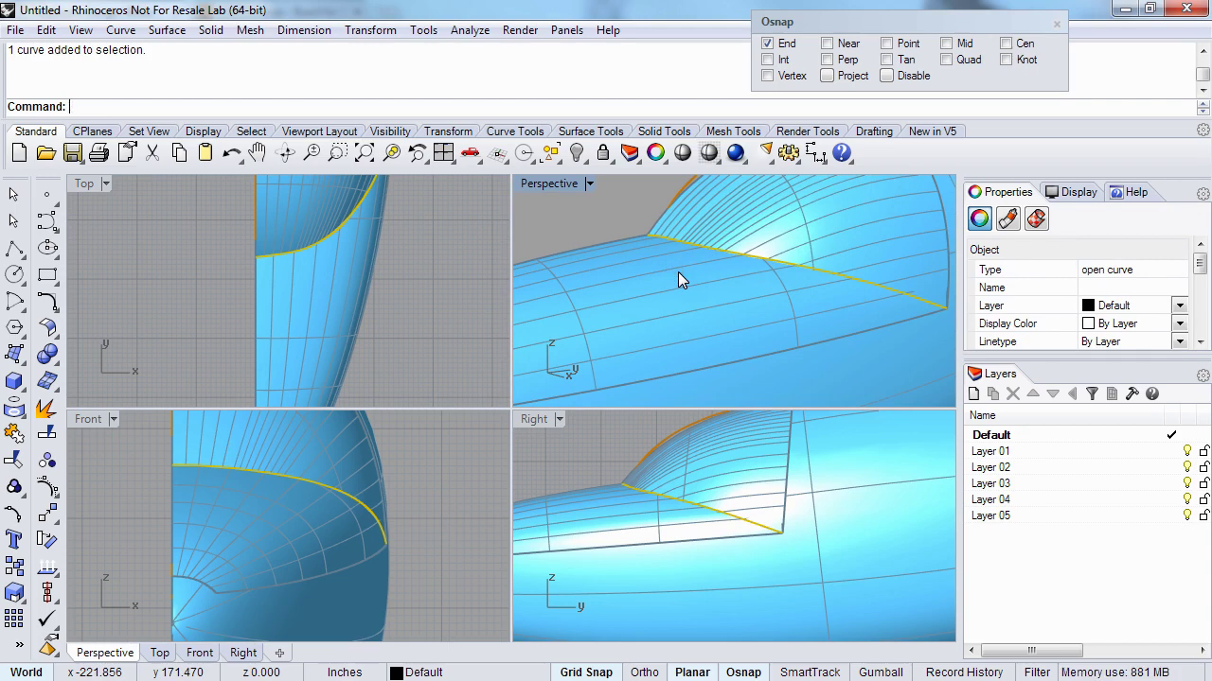
key(Return)
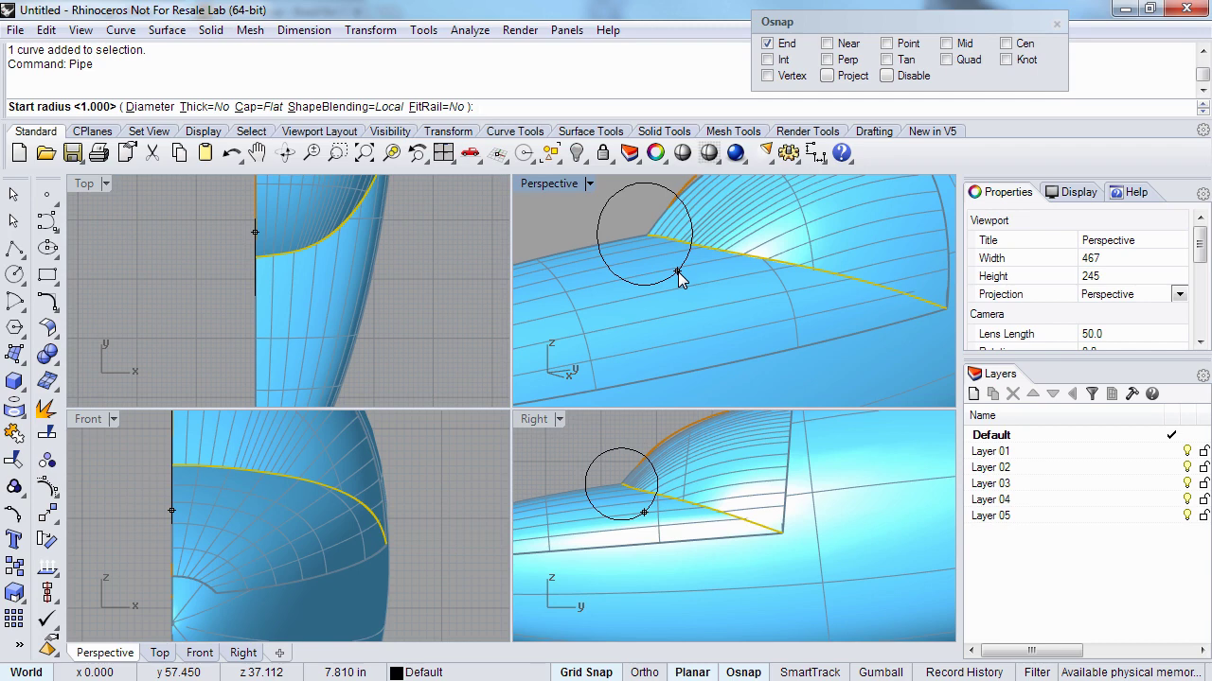
text(c)
key(Return)
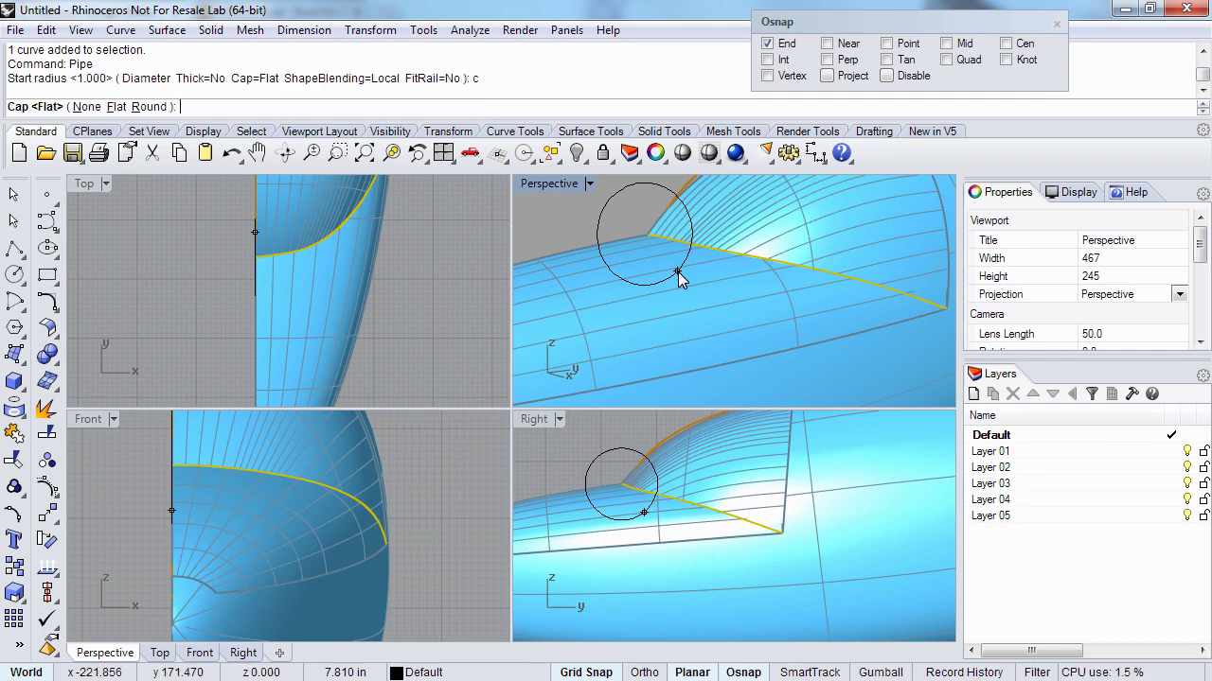
text(n)
key(Return)
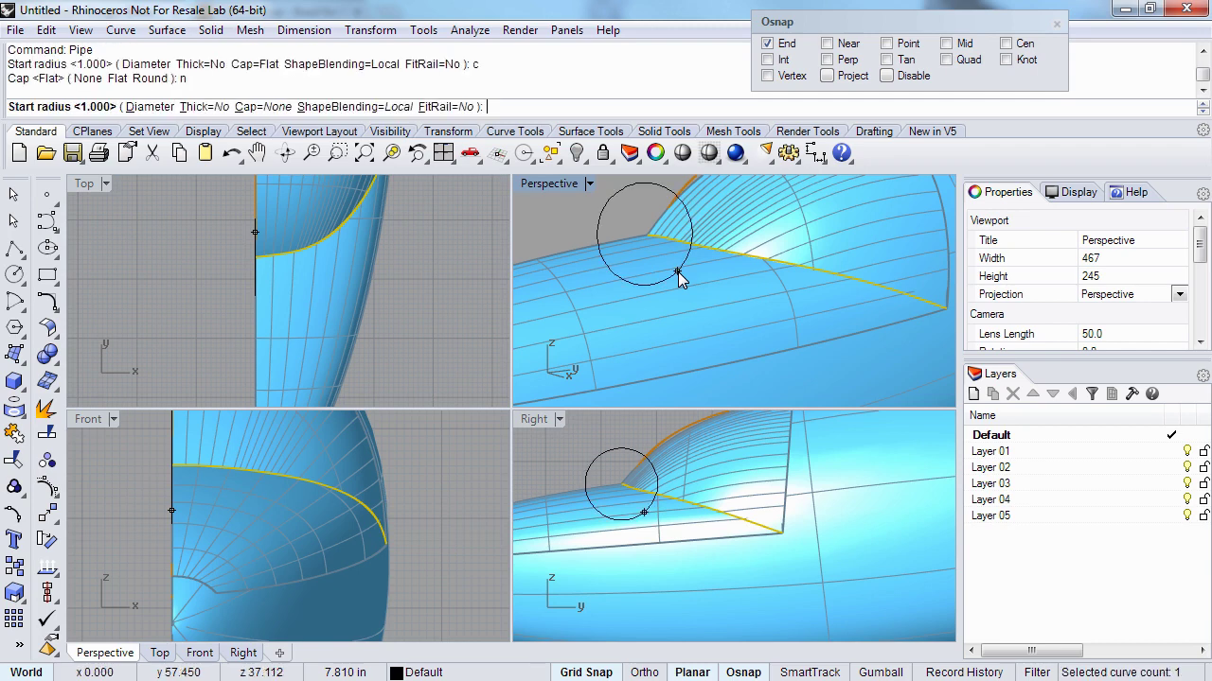
click(678, 271)
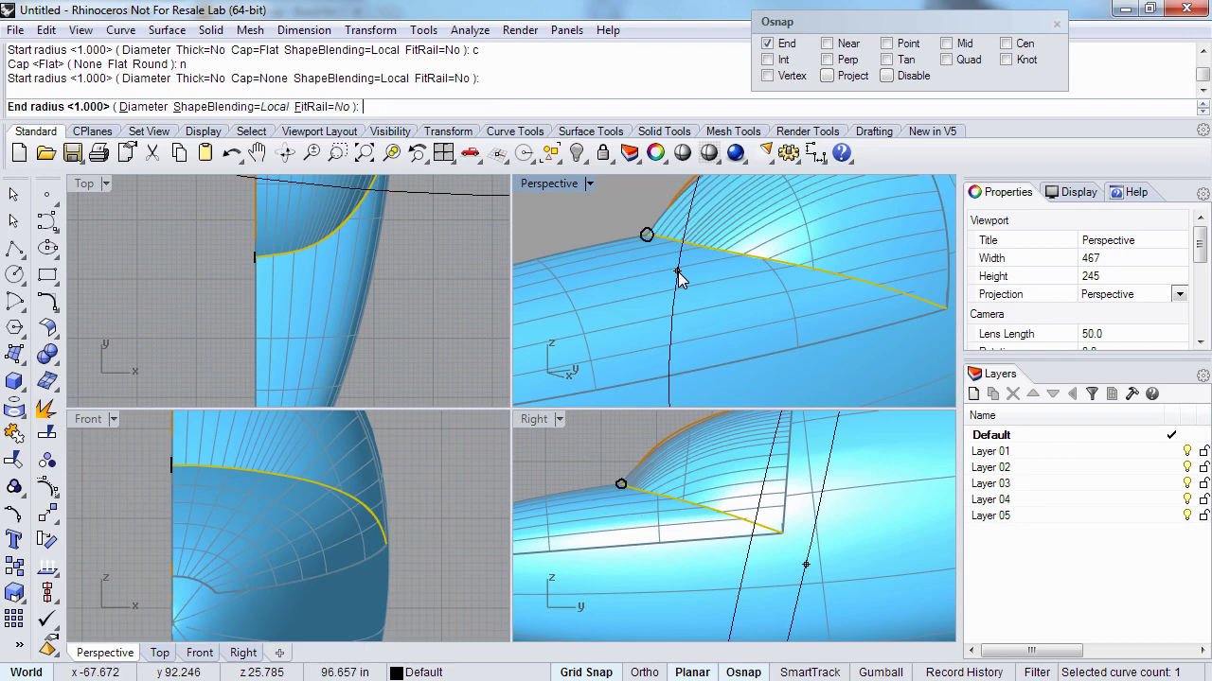
click(677, 272)
key(Return)
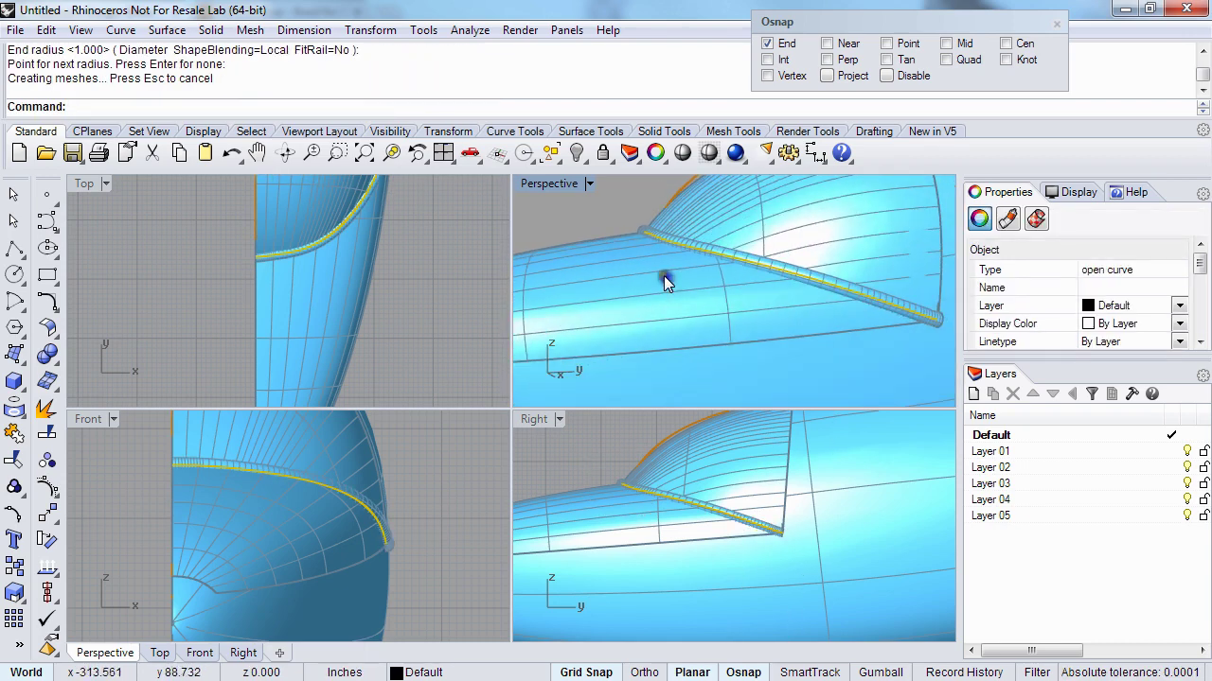
right_drag(656, 274, 670, 297)
key(Escape)
- Split the hood and canopy surfaces using the pipe as the cutting object
scroll(728, 325, up, 4)
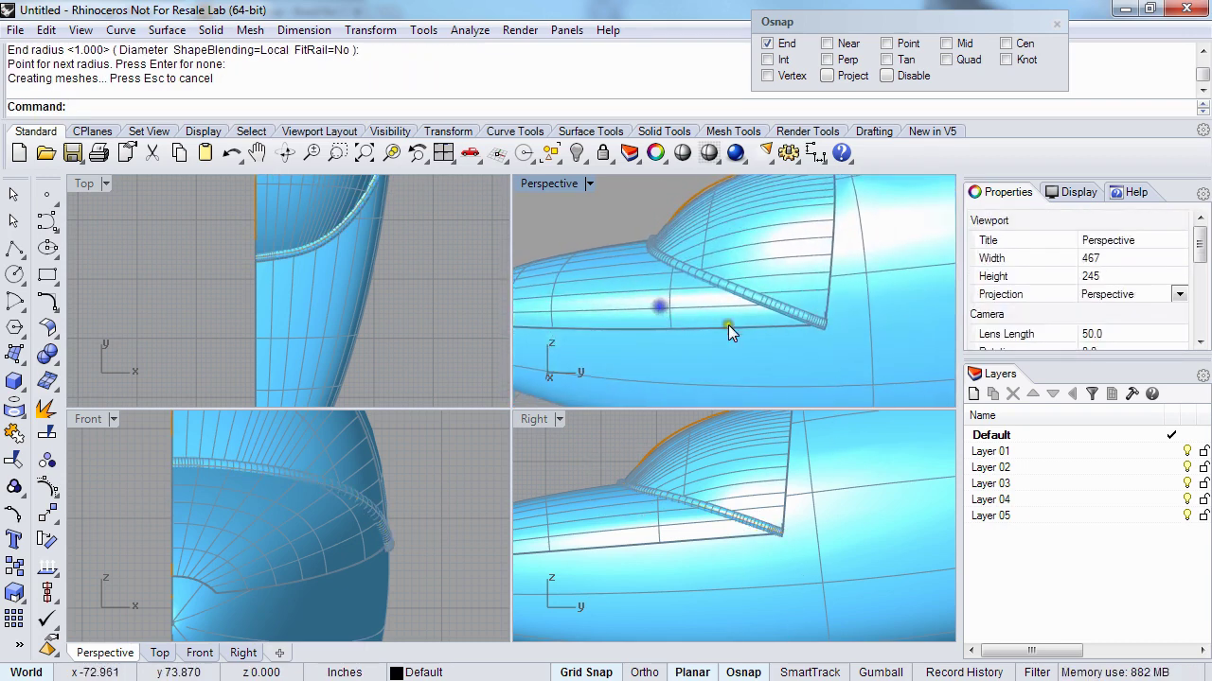
scroll(785, 271, down, 1)
scroll(786, 282, down, 3)
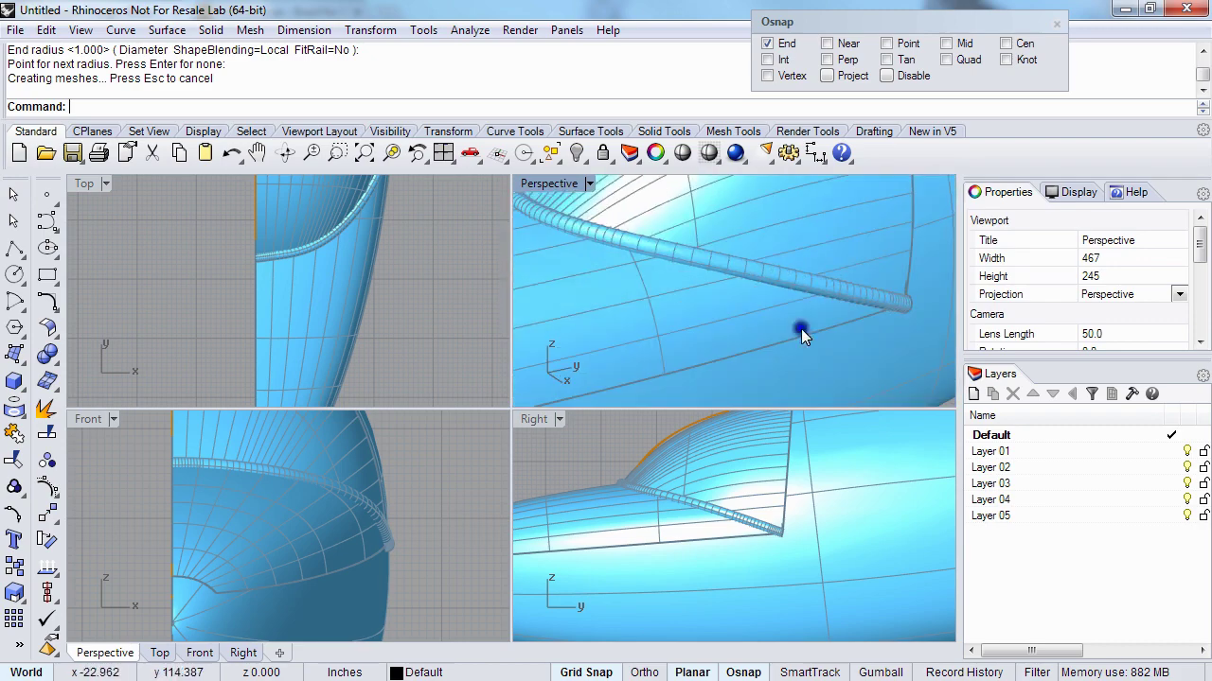
right_drag(801, 329, 725, 330)
click(603, 293)
click(650, 214)
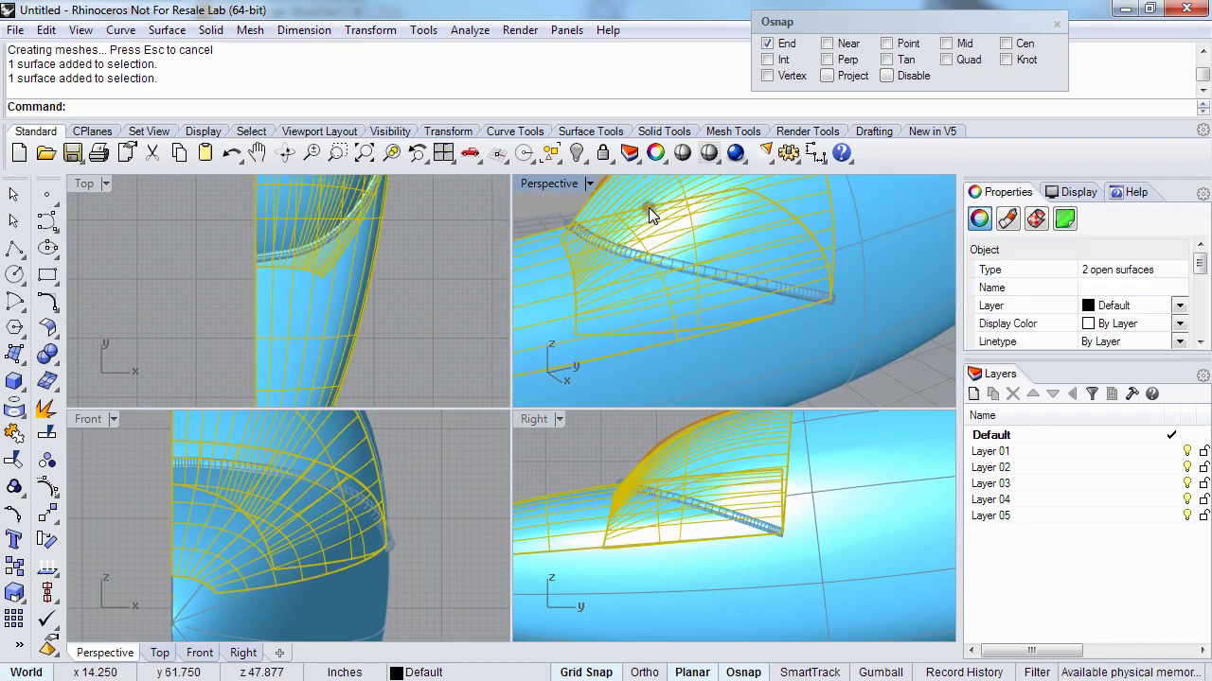
right_drag(650, 212, 687, 244)
text(Split)
key(Return)
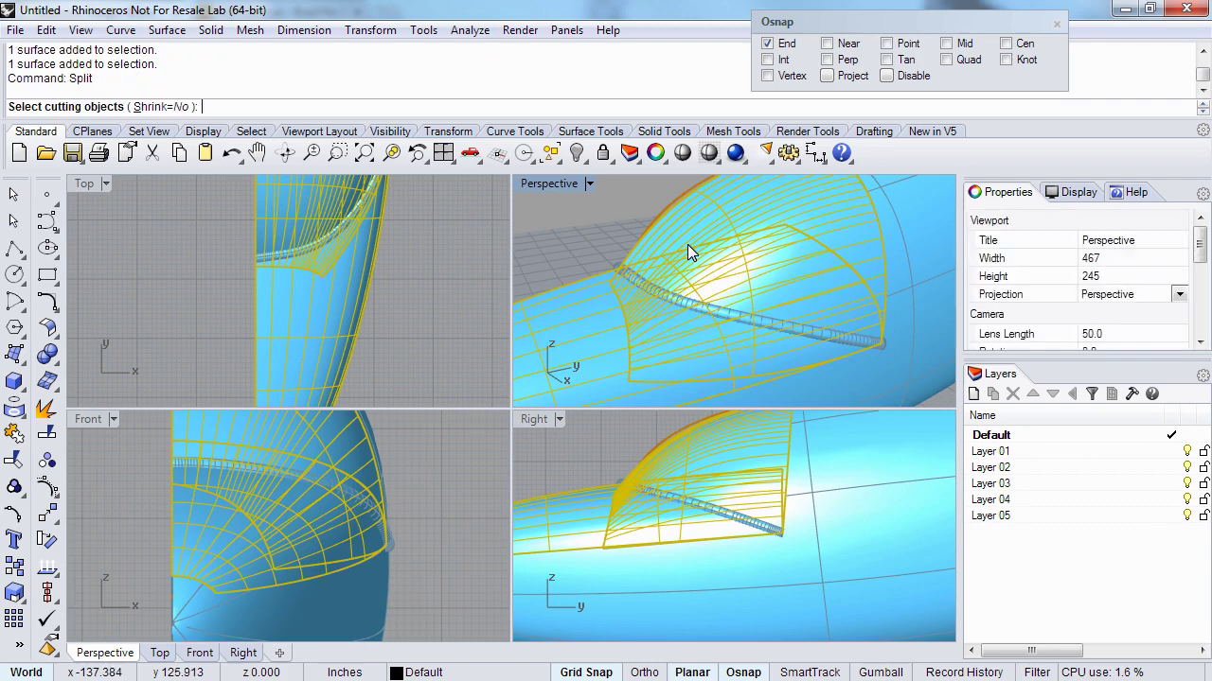
click(616, 275)
key(Return)
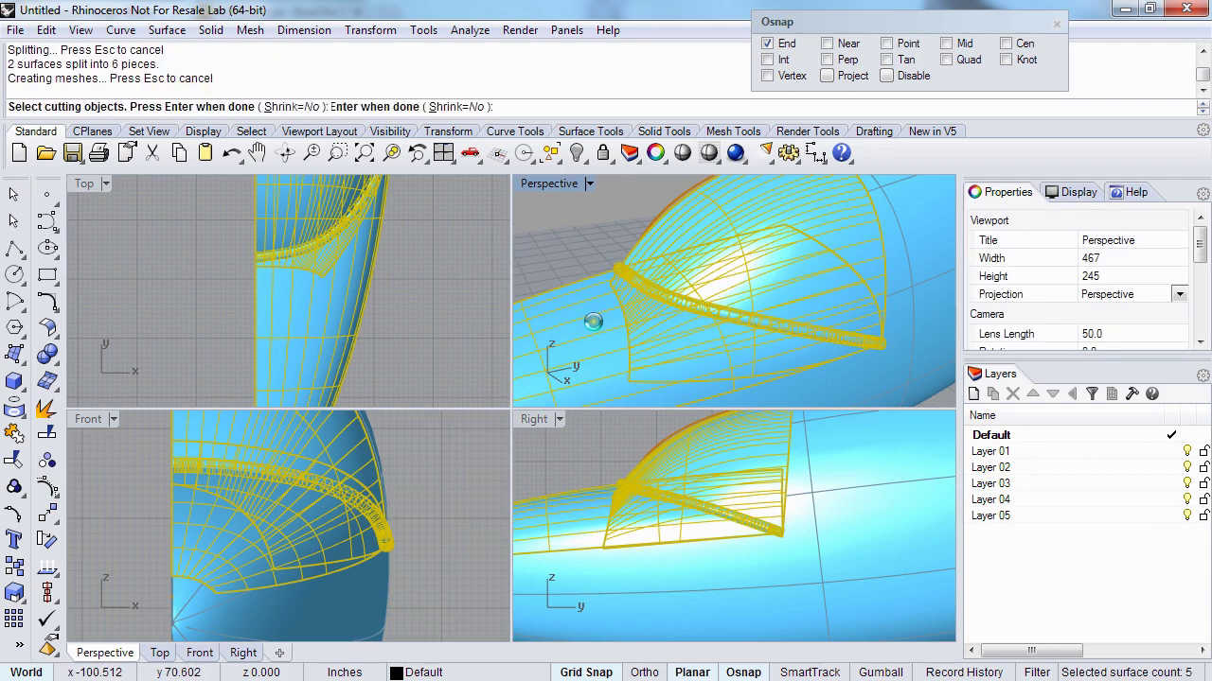
- Delete the pipe and the unwanted split pieces, keeping only the outer hood and canopy surfaces with a gap between them
ctrl+click(587, 318)
ctrl+click(689, 217)
right_drag(689, 218, 735, 298)
key(Delete)
click(780, 311)
key(Delete)
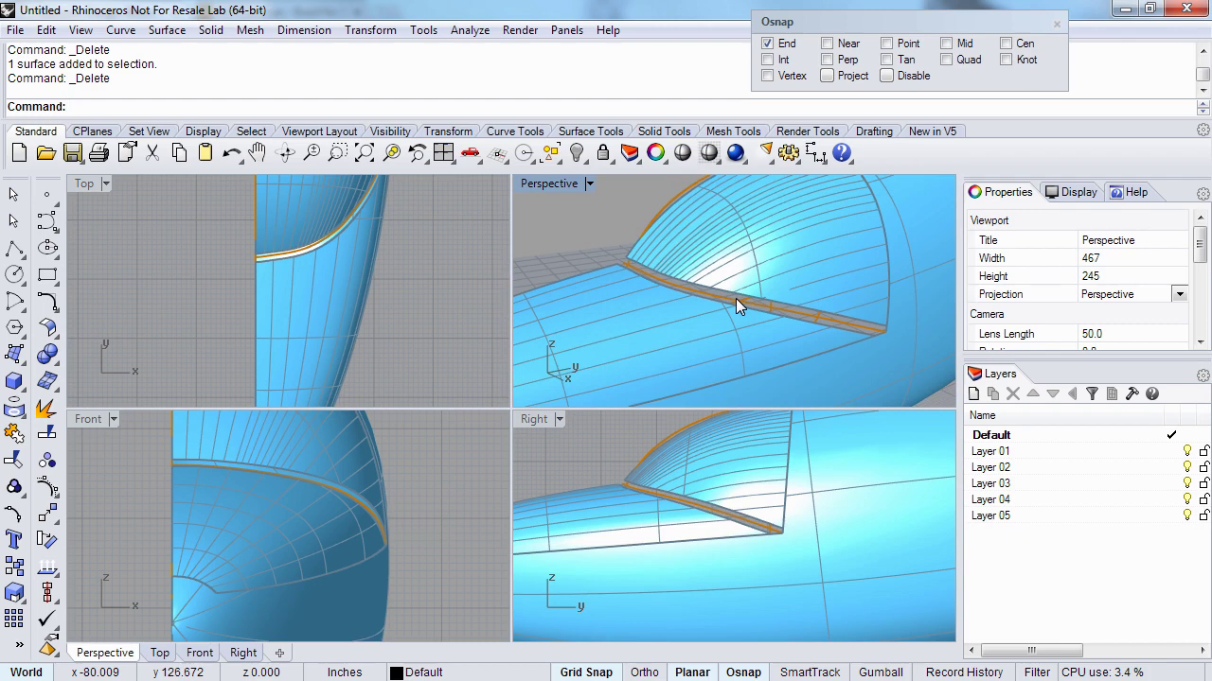
- Set up a BlendSrf between the trimmed hood and canopy edges, with Preview turned on
text(Srf)
key(Return)
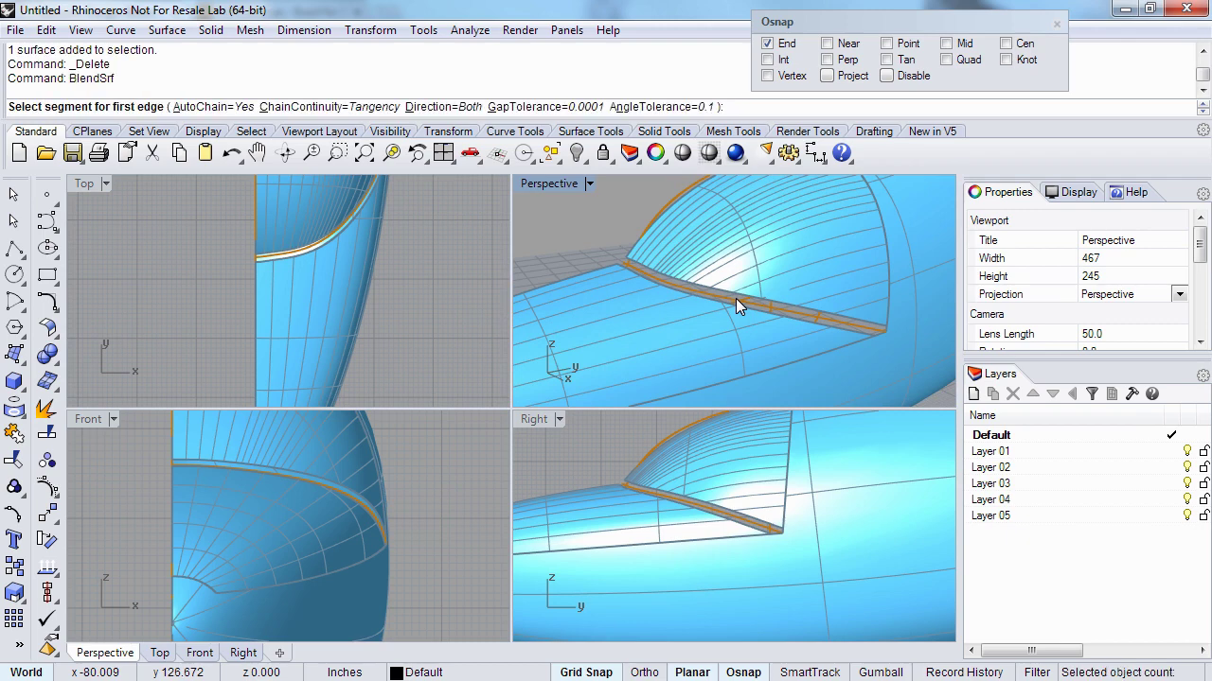
click(651, 283)
click(639, 280)
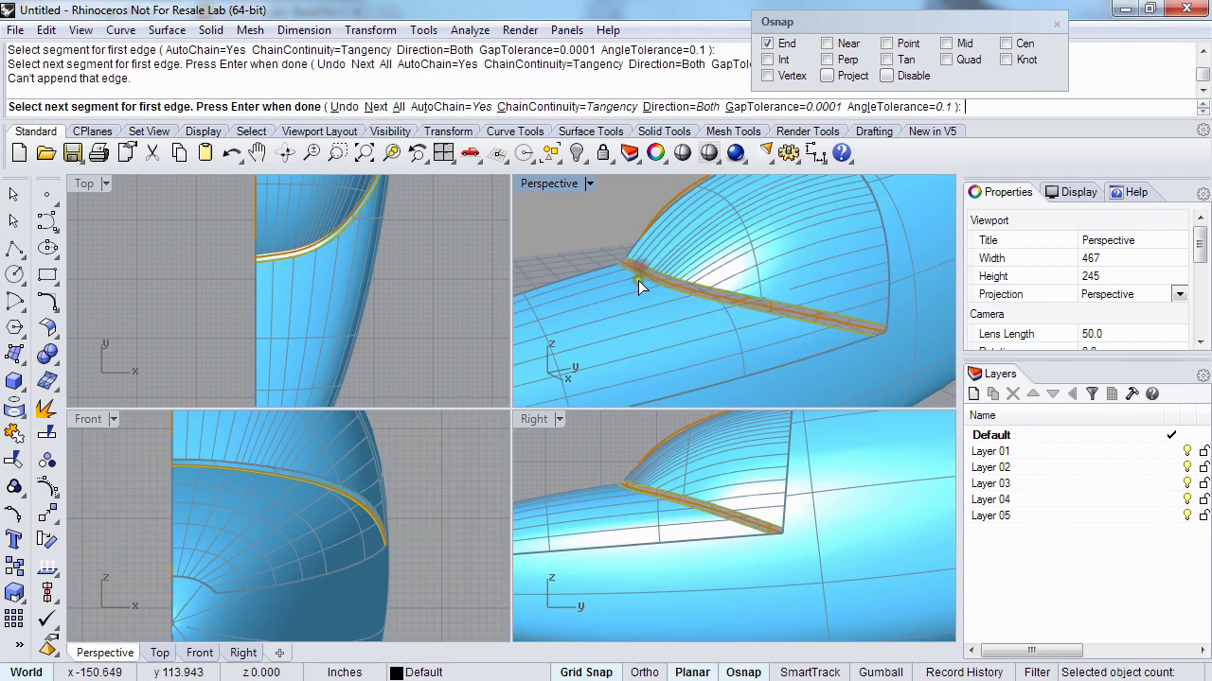
key(Return)
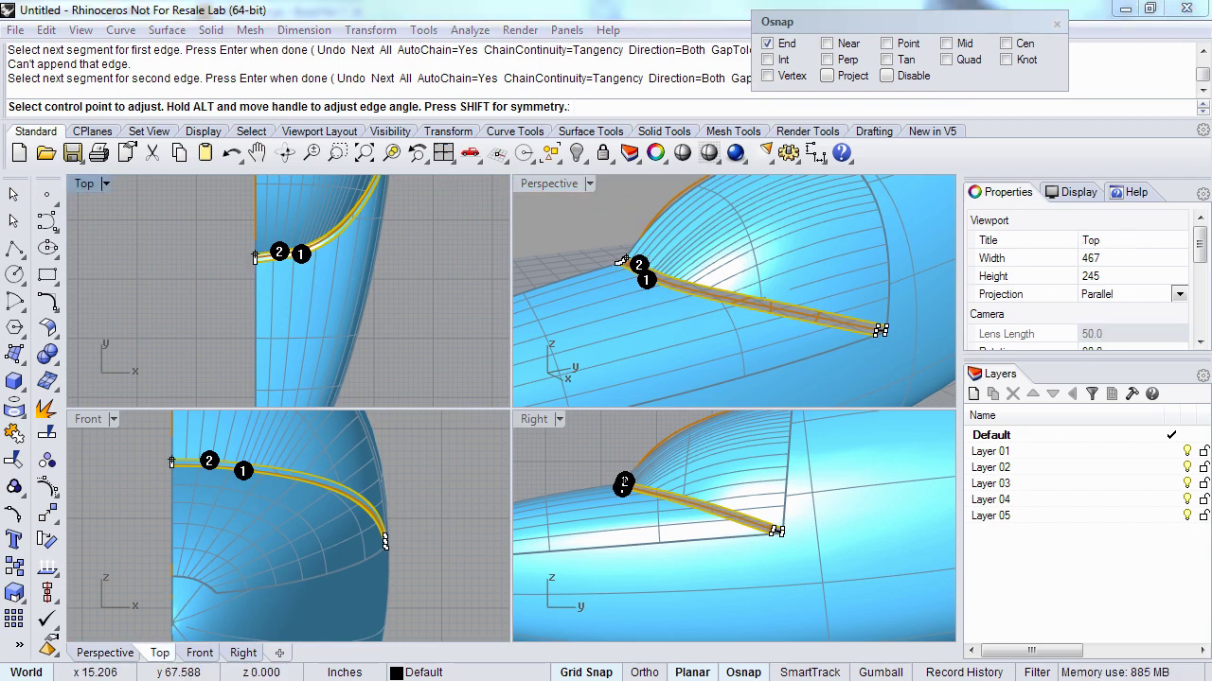
drag(434, 228, 216, 216)
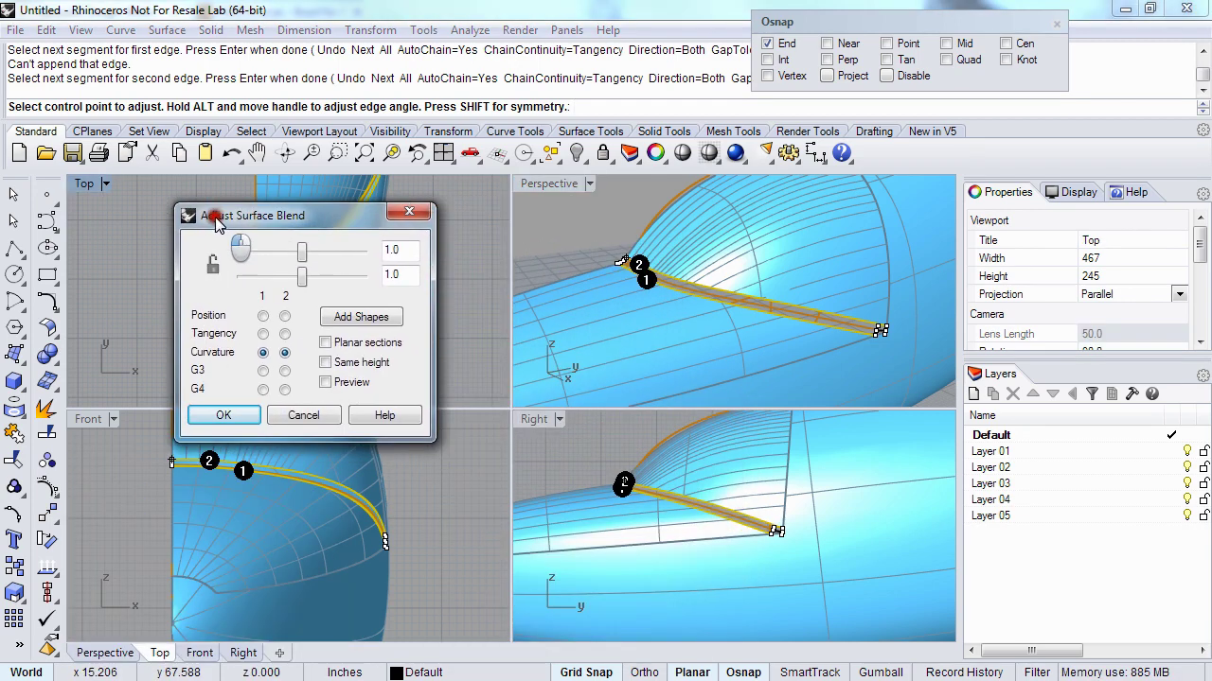
click(325, 382)
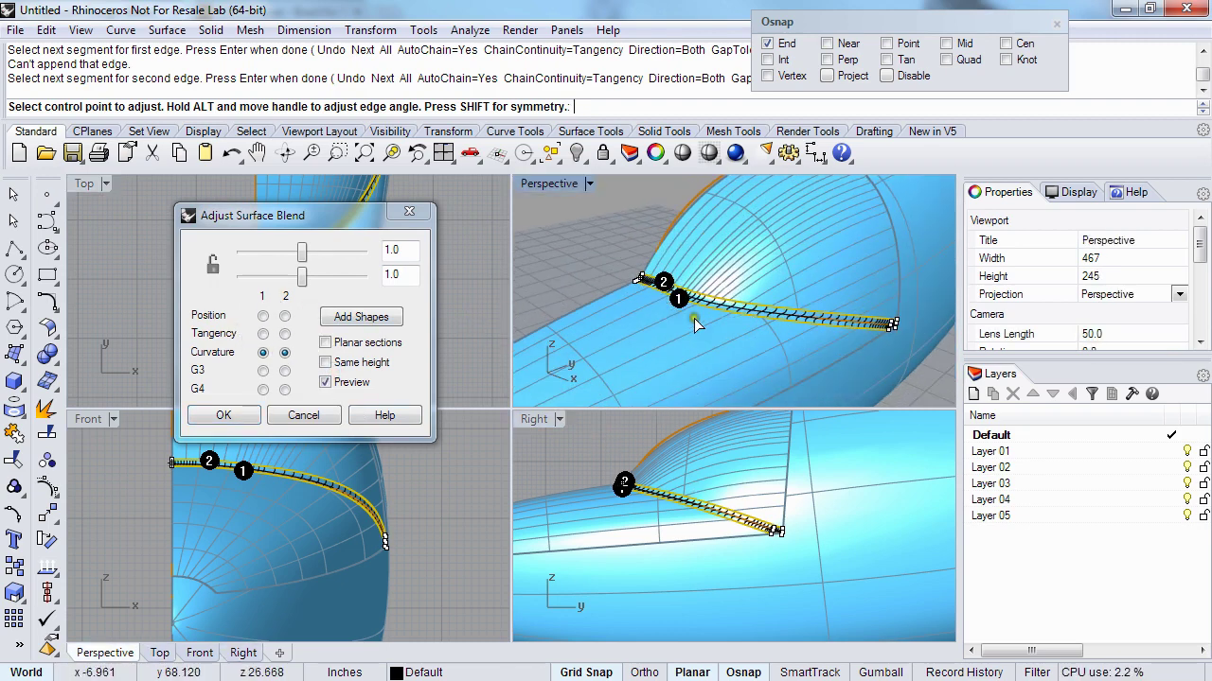
right_drag(696, 325, 685, 341)
- Add a section shape to the blend between the canopy and hood rails, partway along the gap
click(361, 316)
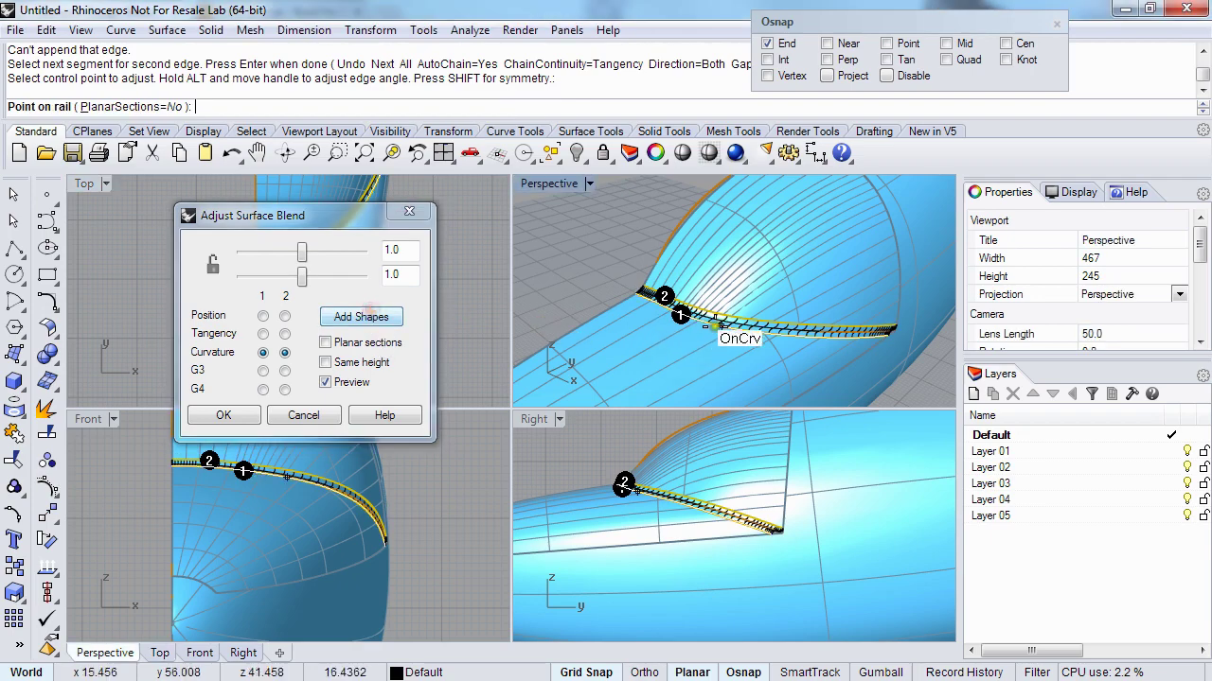
scroll(733, 326, up, 3)
click(775, 312)
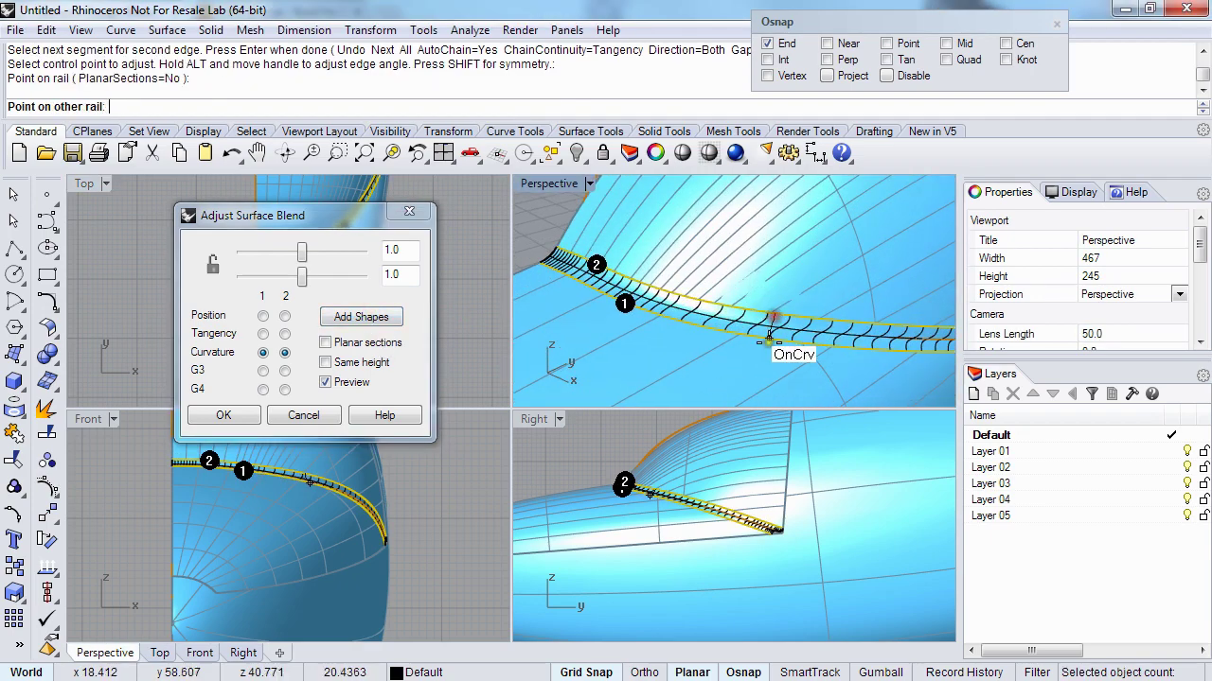
click(769, 336)
right_drag(786, 308, 639, 305)
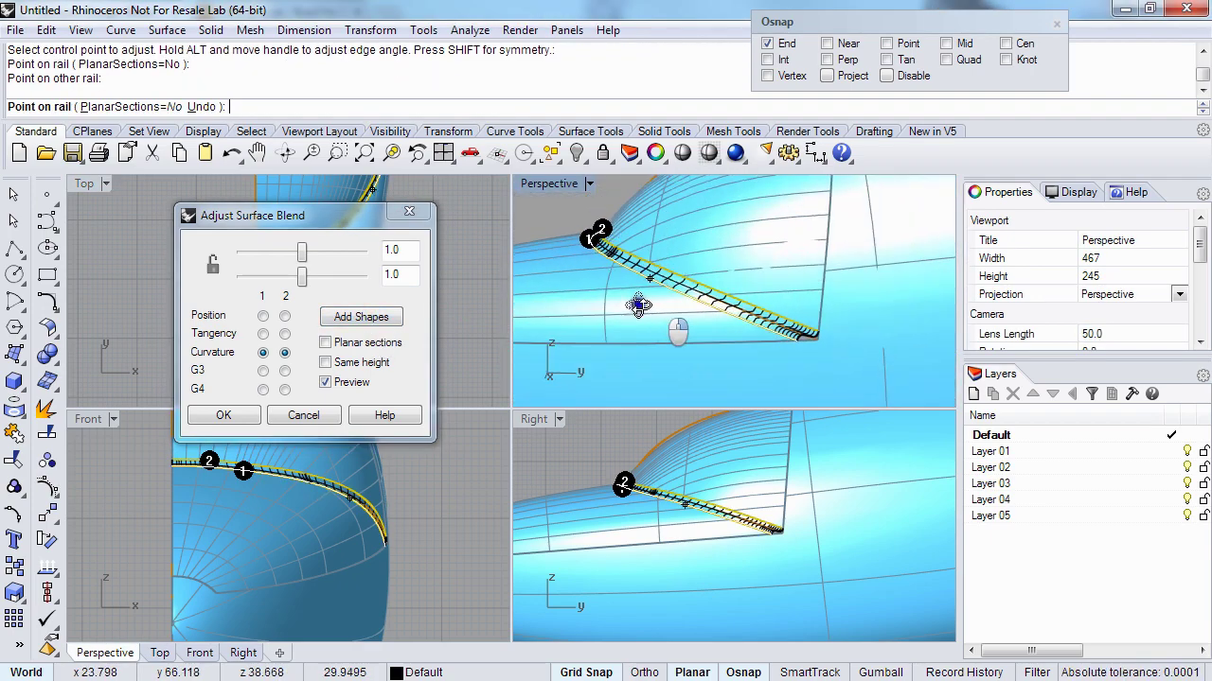
click(766, 325)
- Slide the canopy-side end of the blend's rear section along its rail so the section crosses the gap squarely
mouse_move(765, 325)
right_down()
mouse_move(779, 346)
mouse_move(837, 345)
mouse_move(800, 338)
right_up()
scroll(838, 346, up, 5)
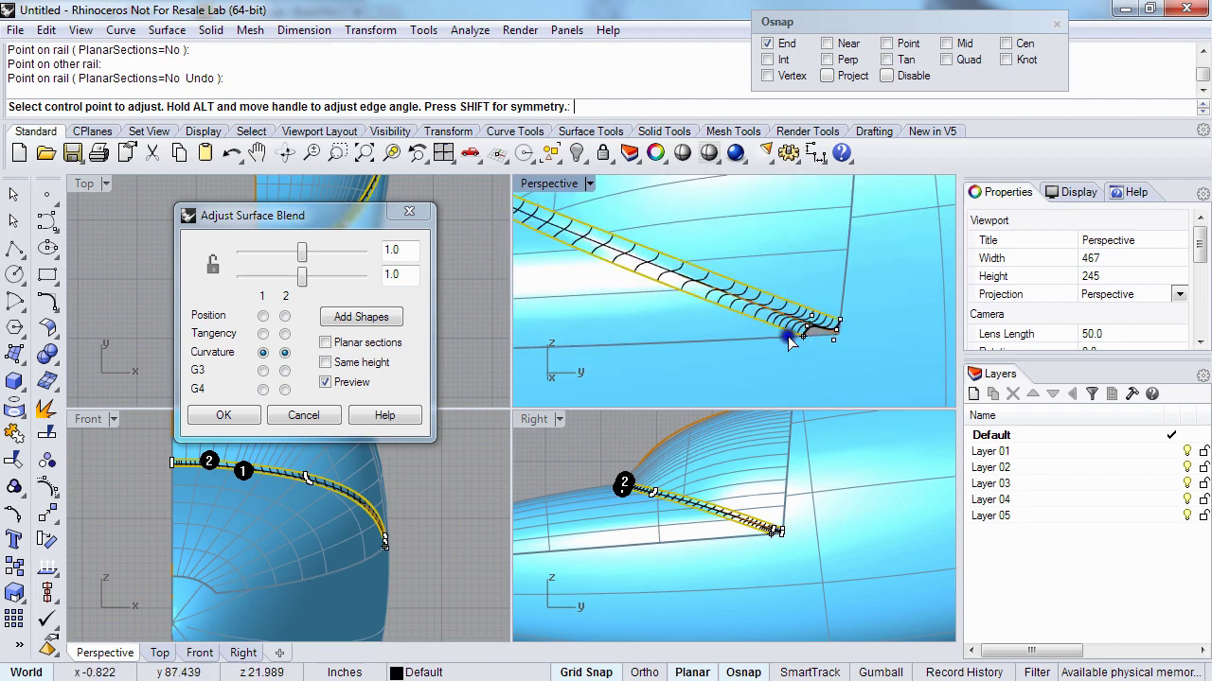
click(845, 308)
drag(845, 309, 824, 288)
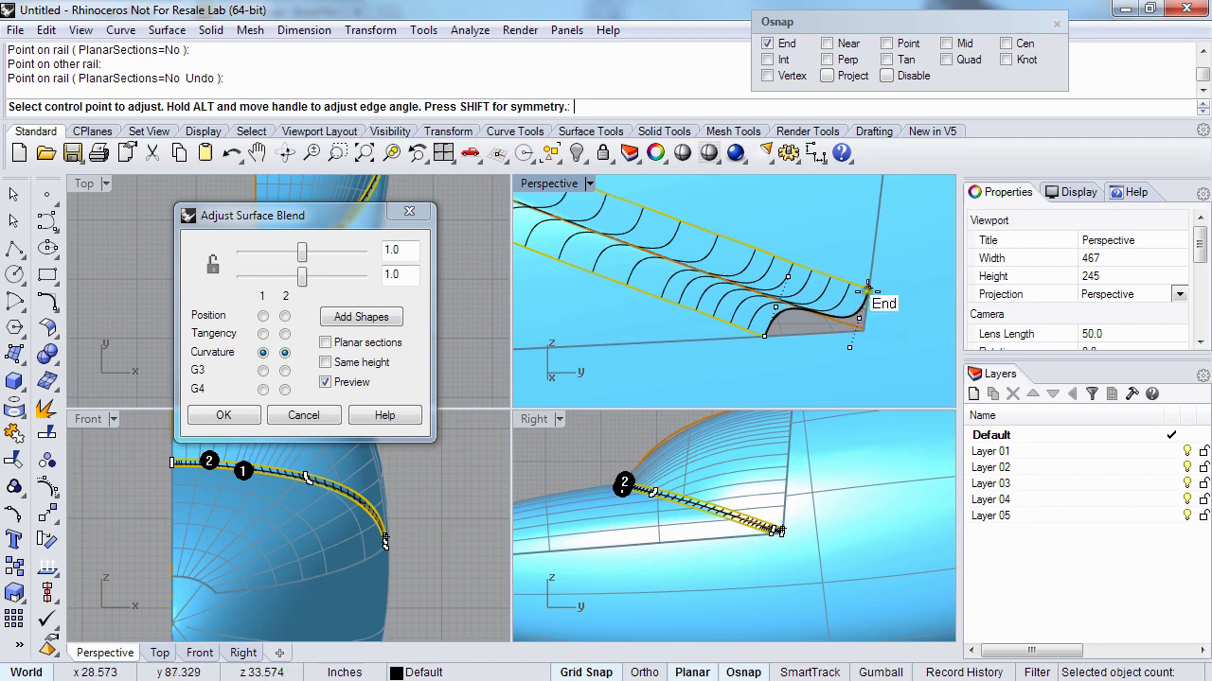
right_drag(857, 312, 814, 305)
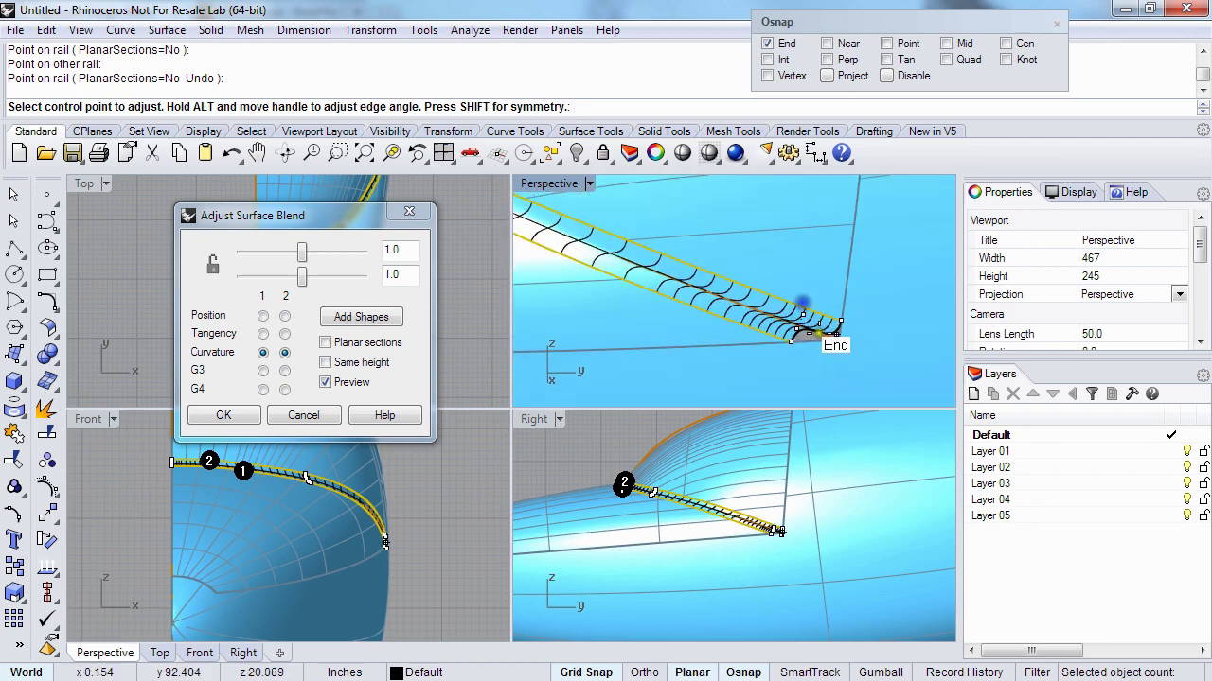
click(814, 307)
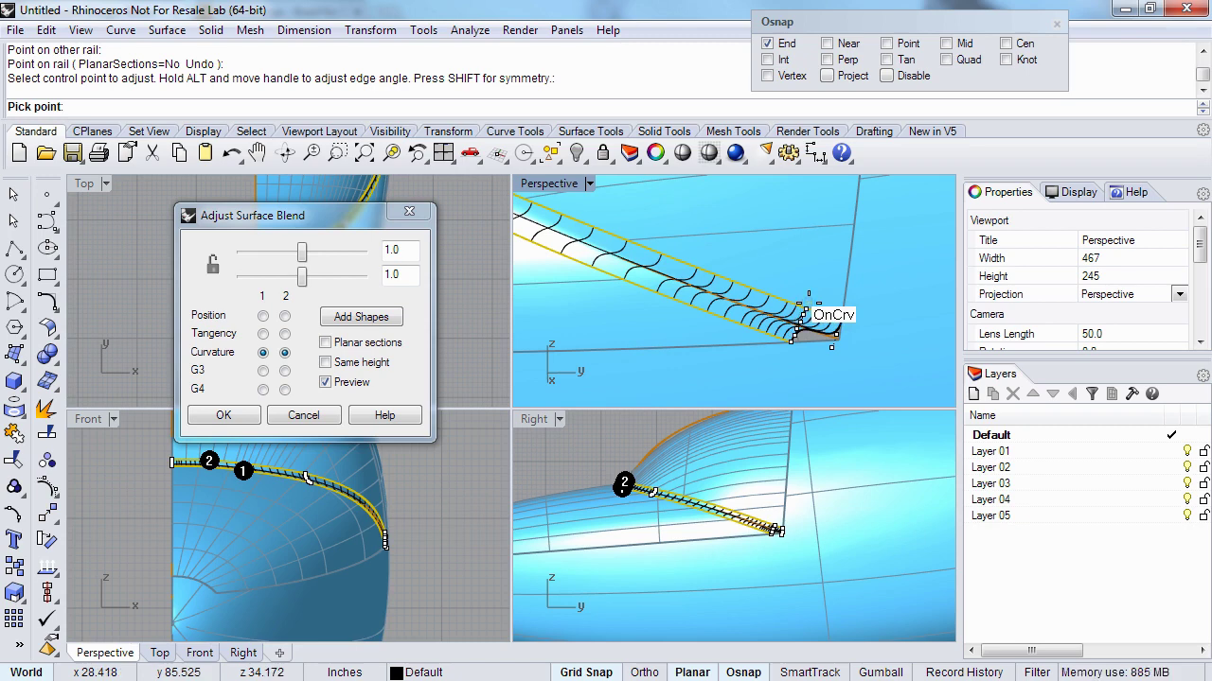
click(808, 305)
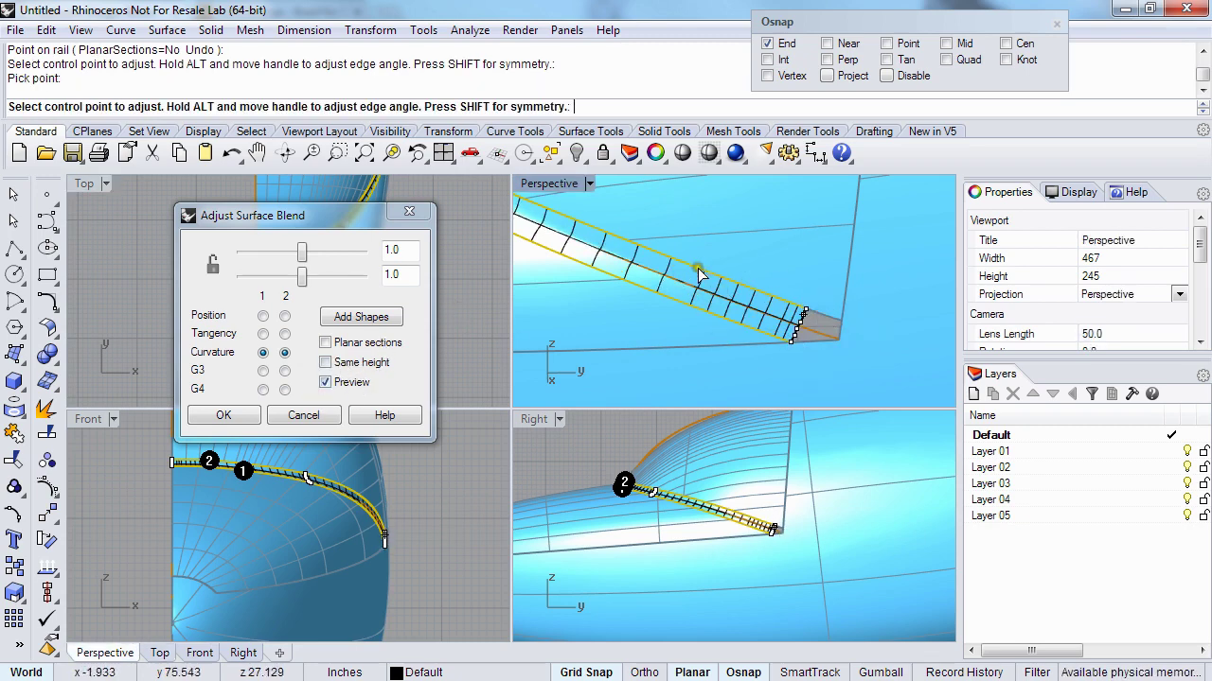
- Create the blend surface with Curvature continuity and values of 1.0 on both edges
double_click(401, 256)
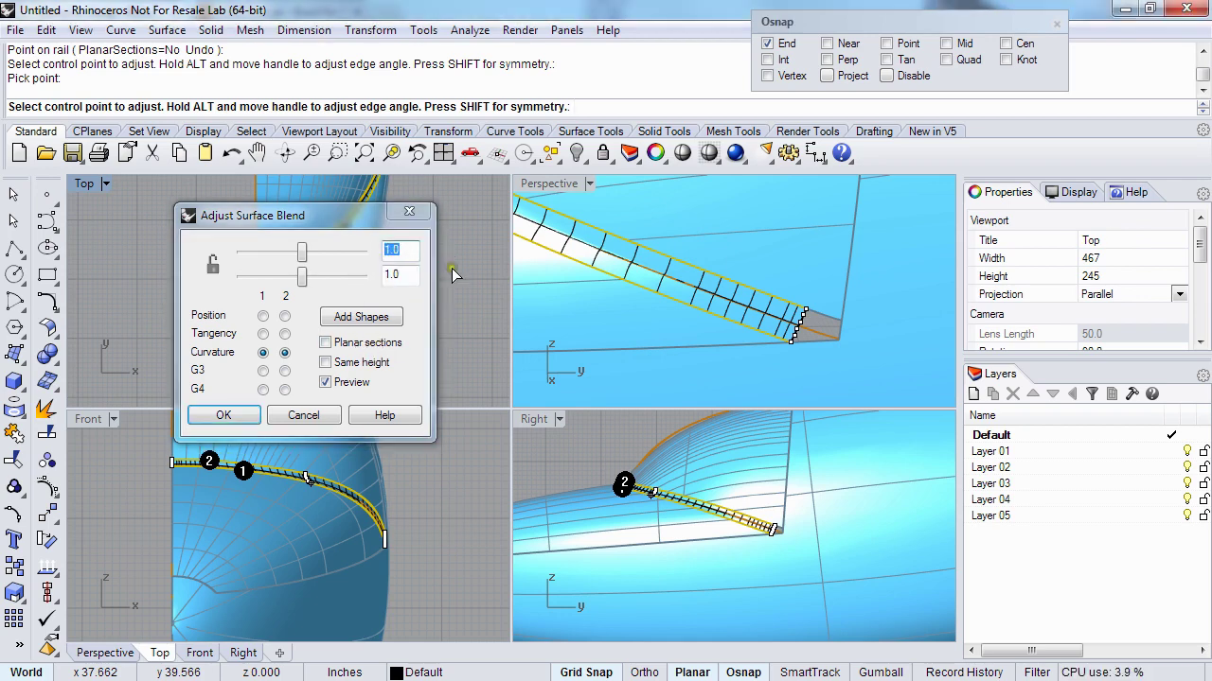
text(1)
right_drag(719, 290, 649, 325)
right_drag(741, 318, 729, 325)
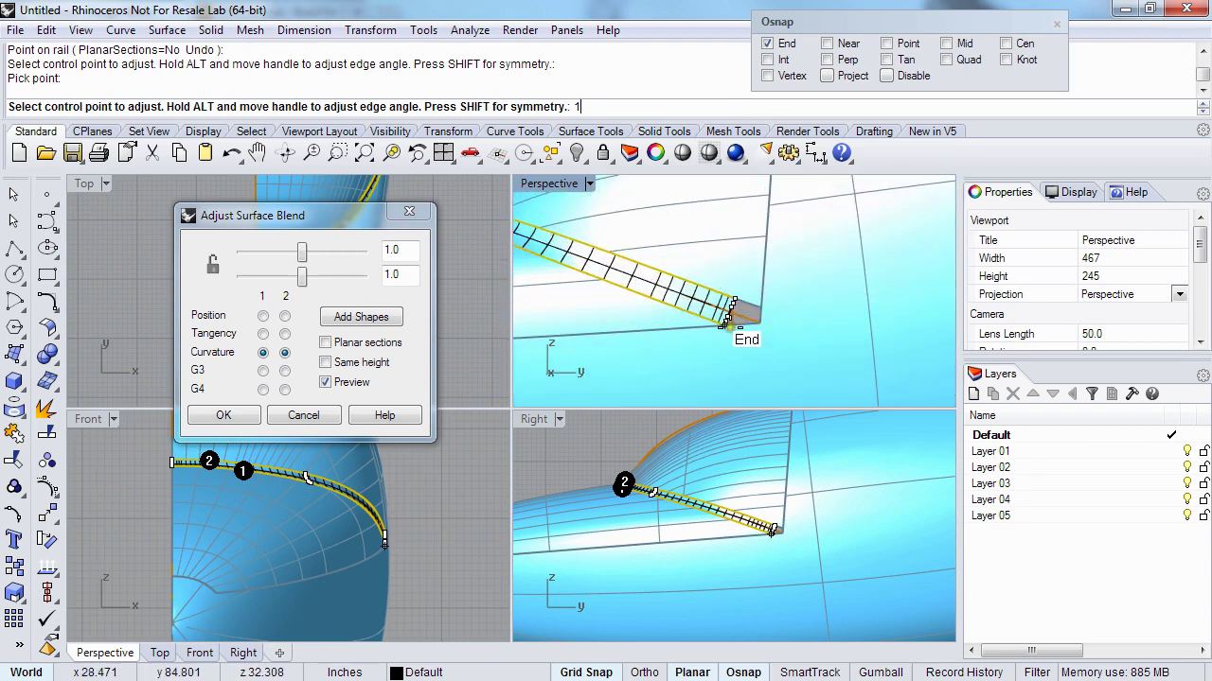
key(Return)
key(Return)
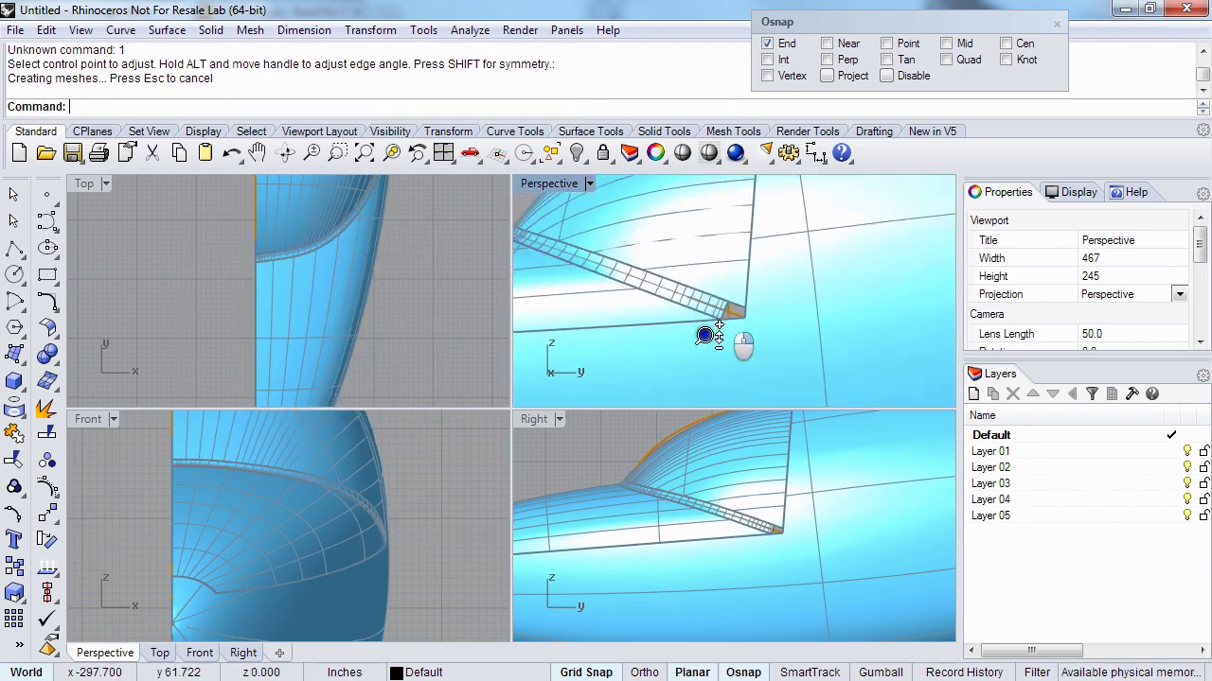
- Join the fuselage, hood, canopy and blend surface into one polysurface
click(727, 336)
text(join)
key(Return)
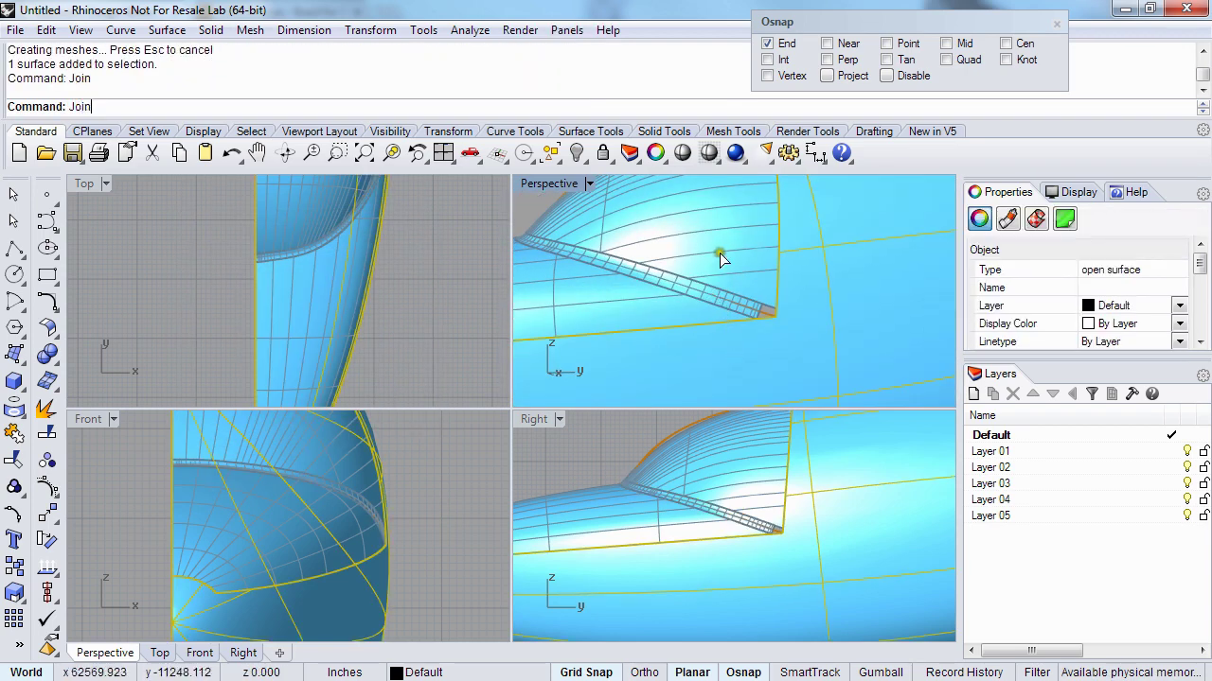
click(691, 310)
click(676, 303)
click(670, 287)
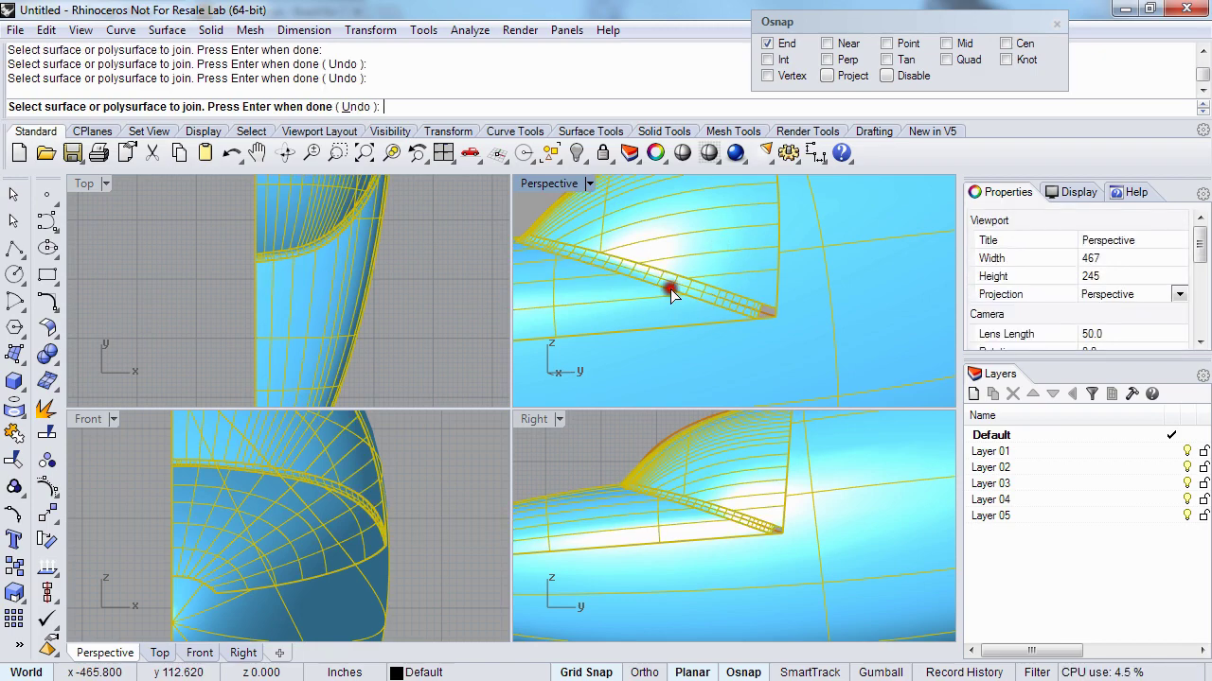
key(Return)
scroll(719, 303, down, 5)
key(Escape)
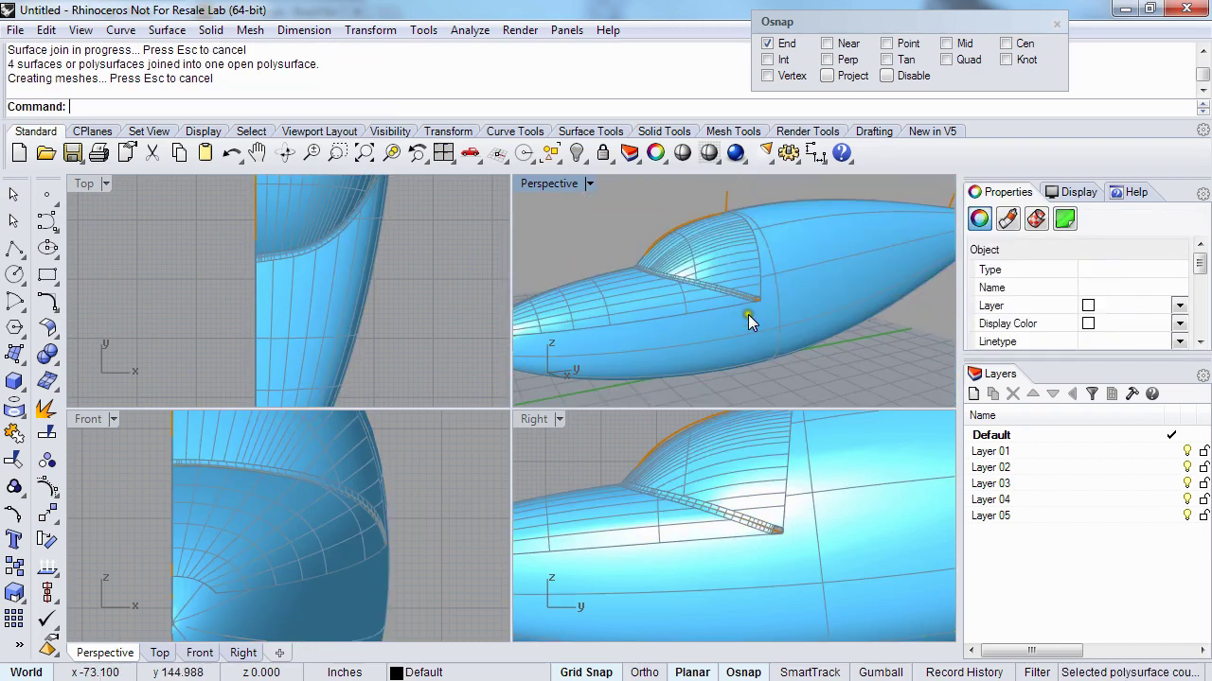
- Start a NetworkSrf from the four edges bounding the small gap at the rear end of the blend
scroll(757, 299, up, 5)
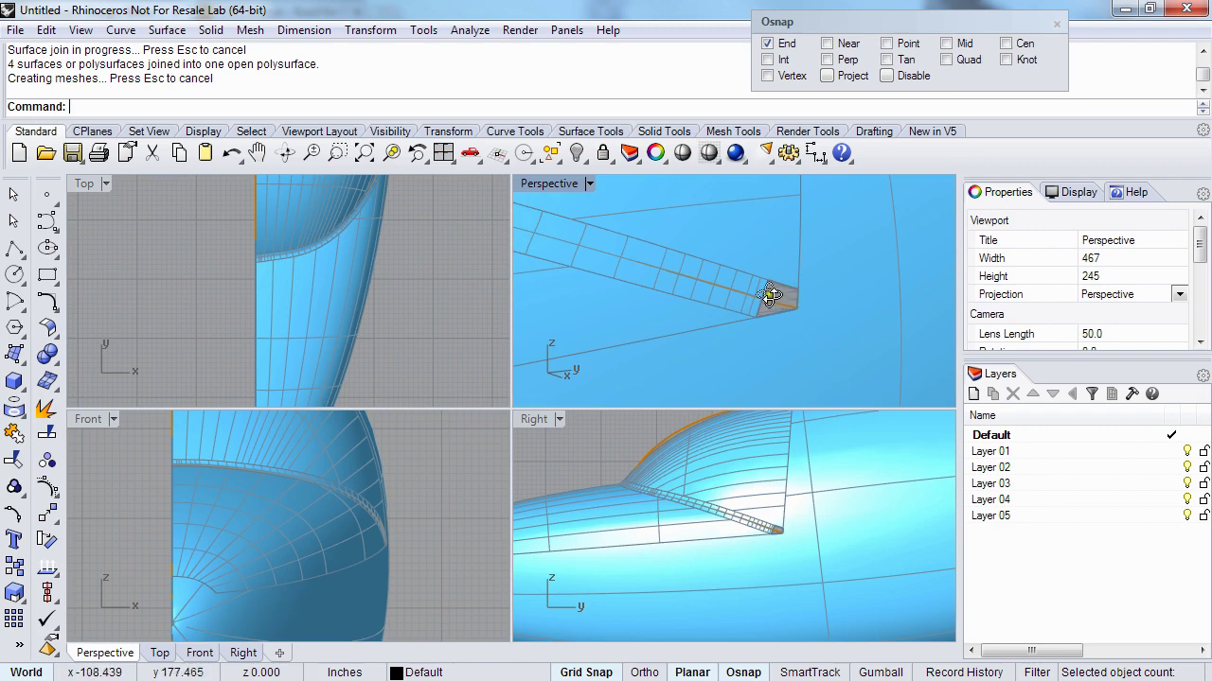
shift+right_drag(772, 296, 736, 287)
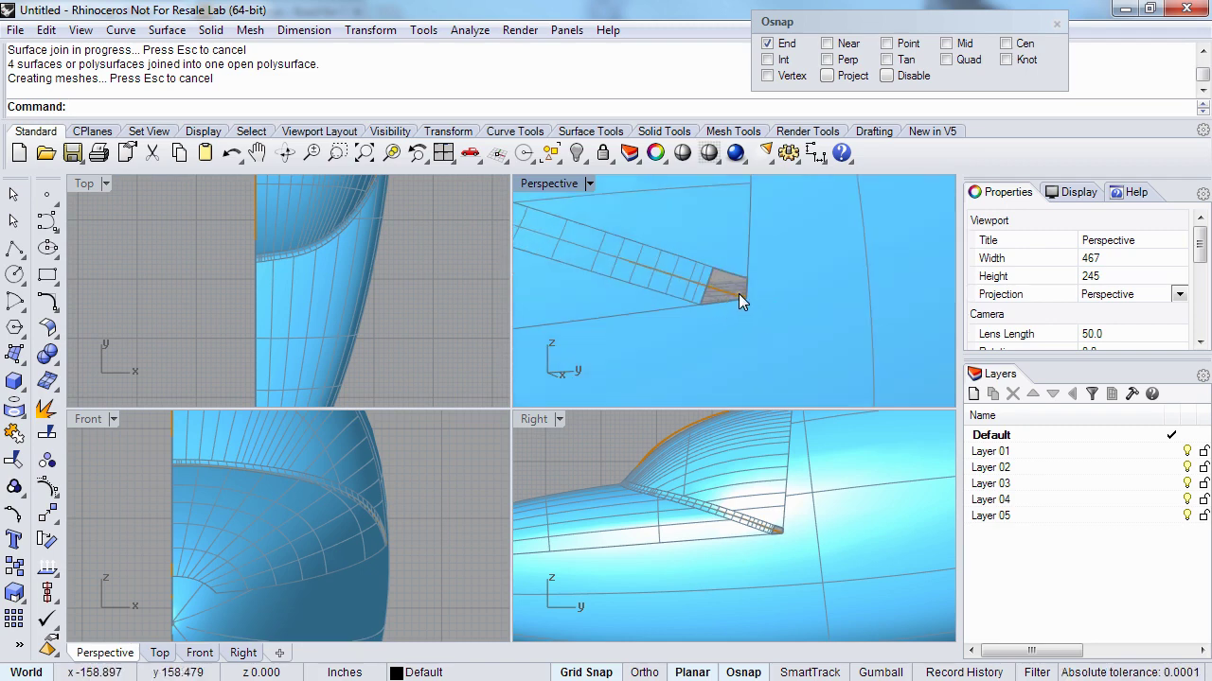
scroll(705, 311, up, 2)
scroll(690, 303, down, 2)
scroll(708, 282, up, 2)
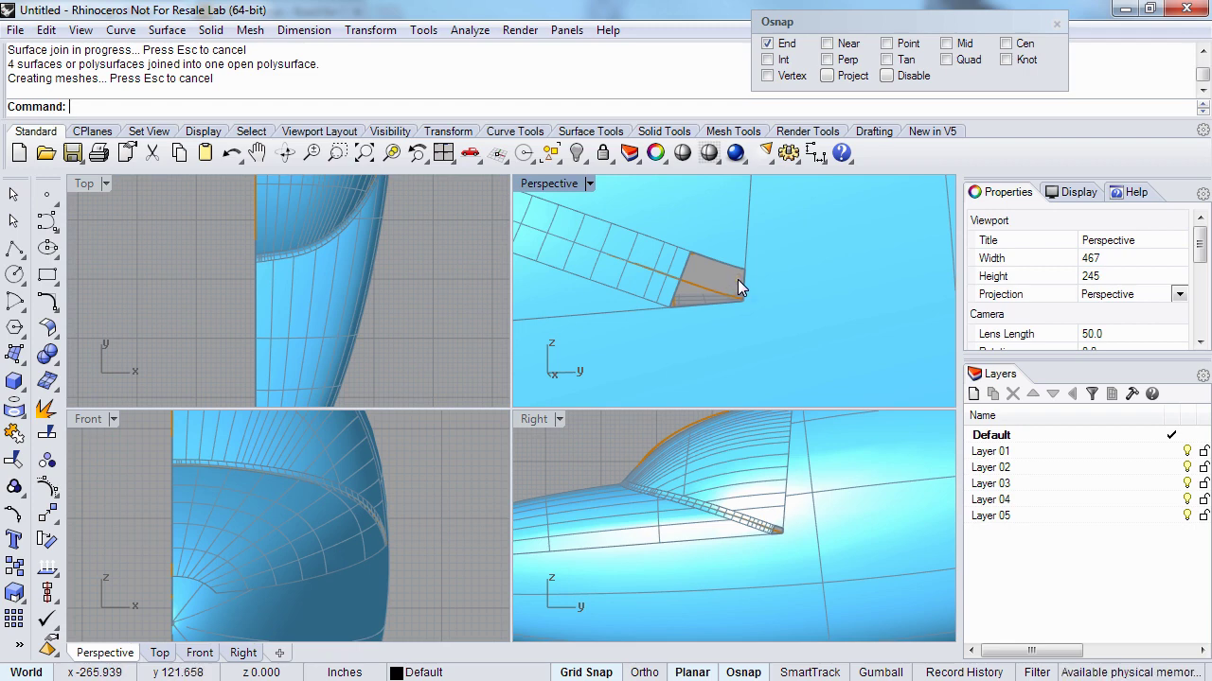
text(NetworkSrf)
key(Return)
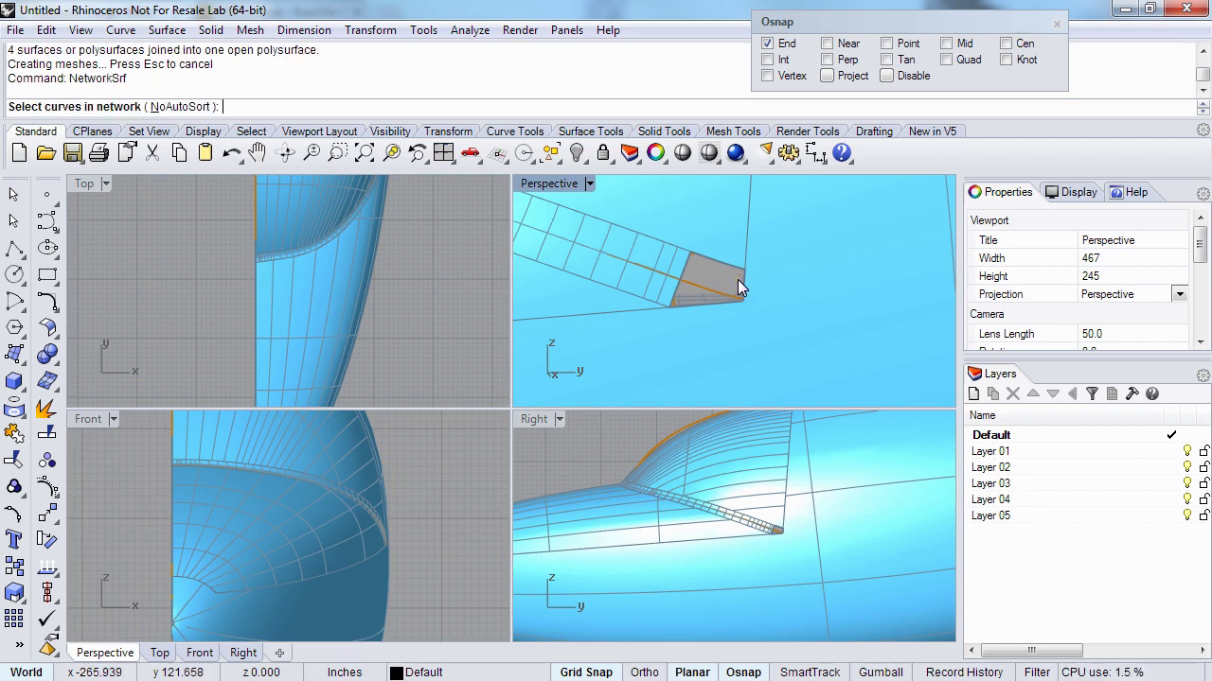
click(716, 256)
click(681, 264)
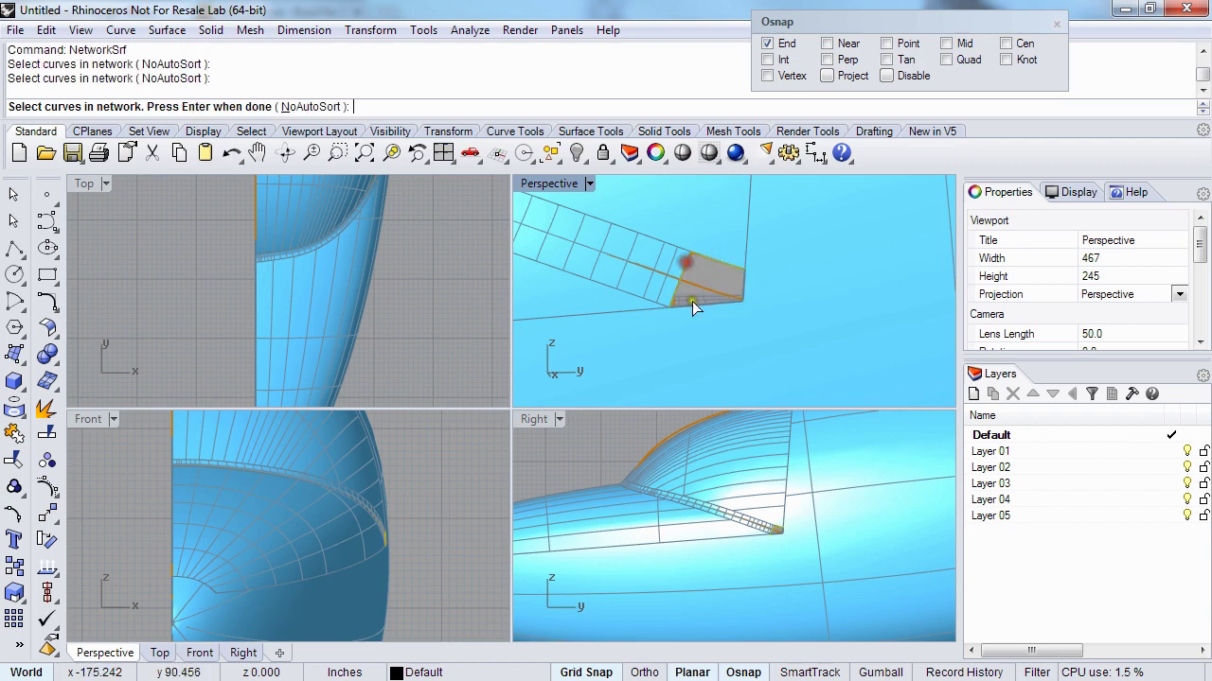
click(705, 301)
click(743, 284)
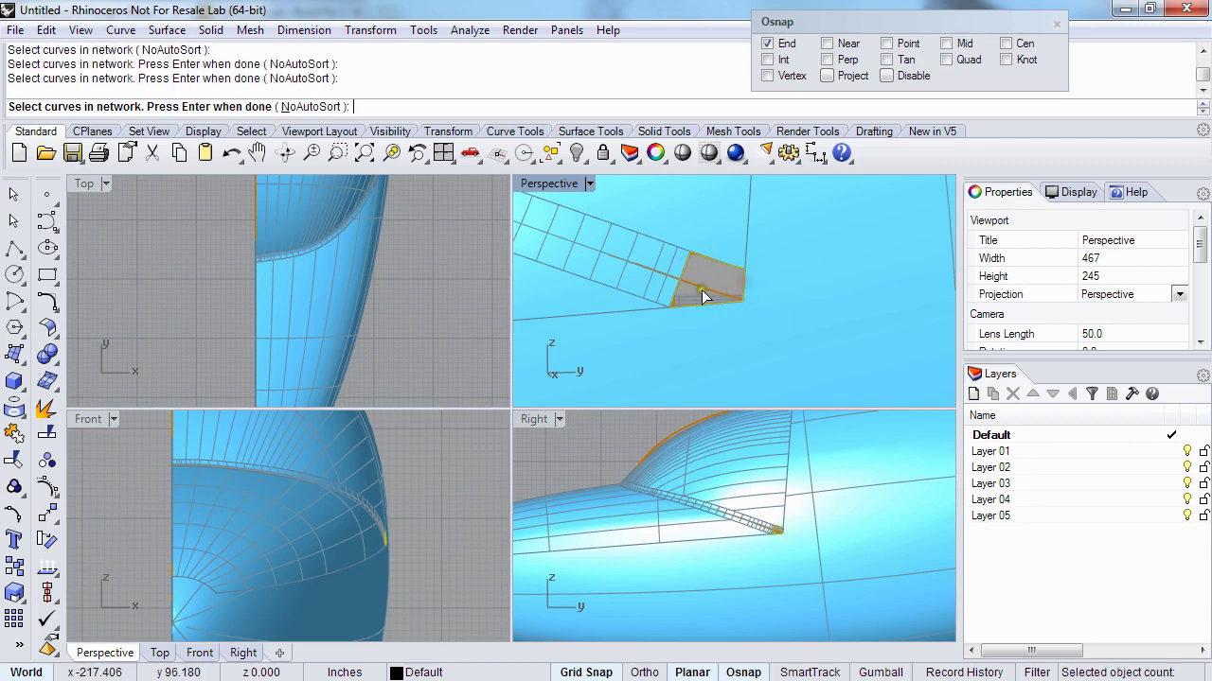
key(Return)
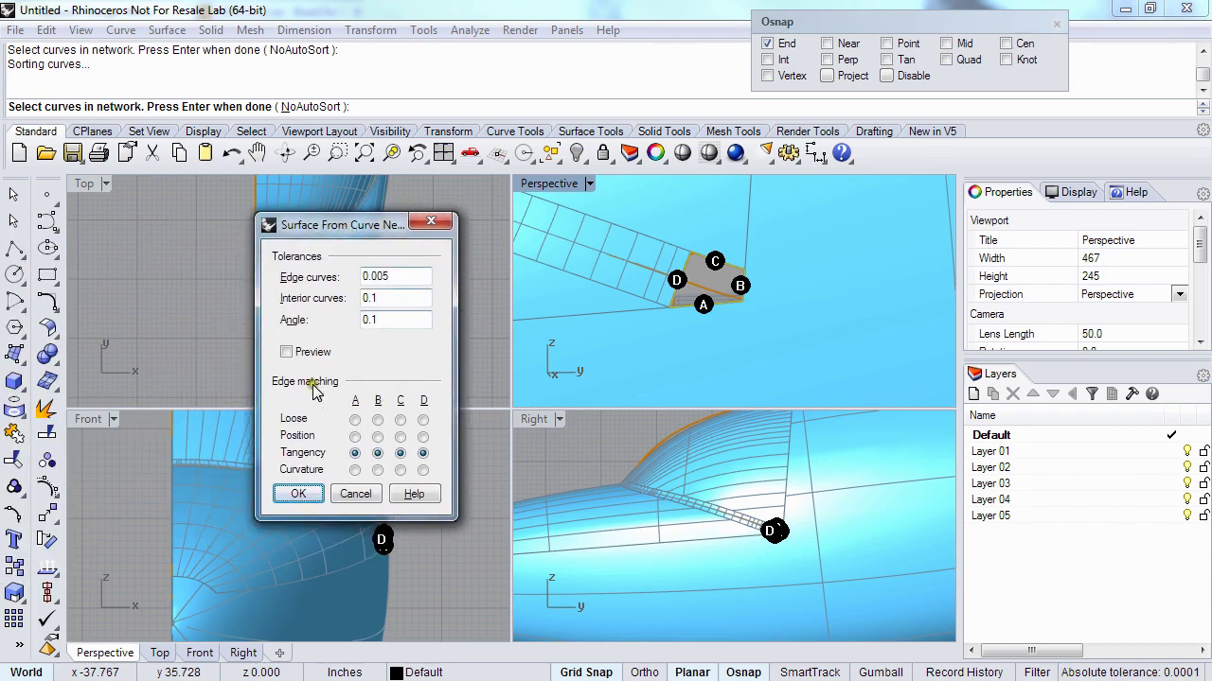
- Turn on the network surface preview and set the edge curves tolerance to 0.0001
click(304, 352)
right_drag(568, 302, 743, 333)
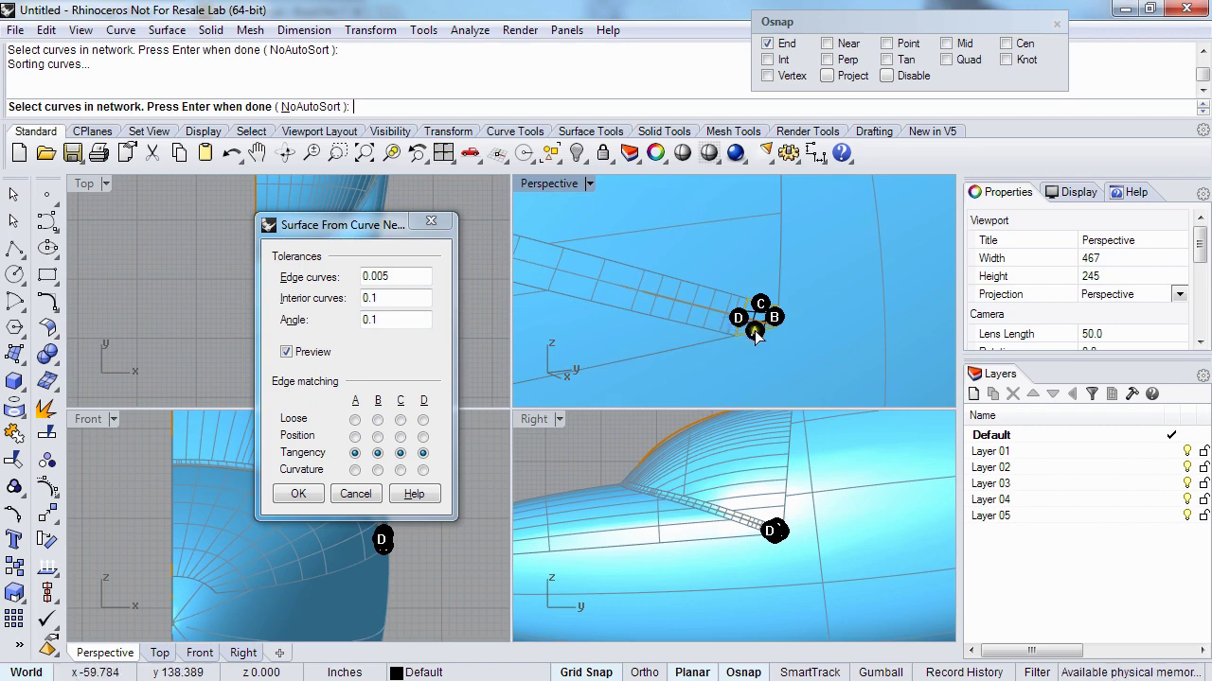
scroll(754, 327, up, 3)
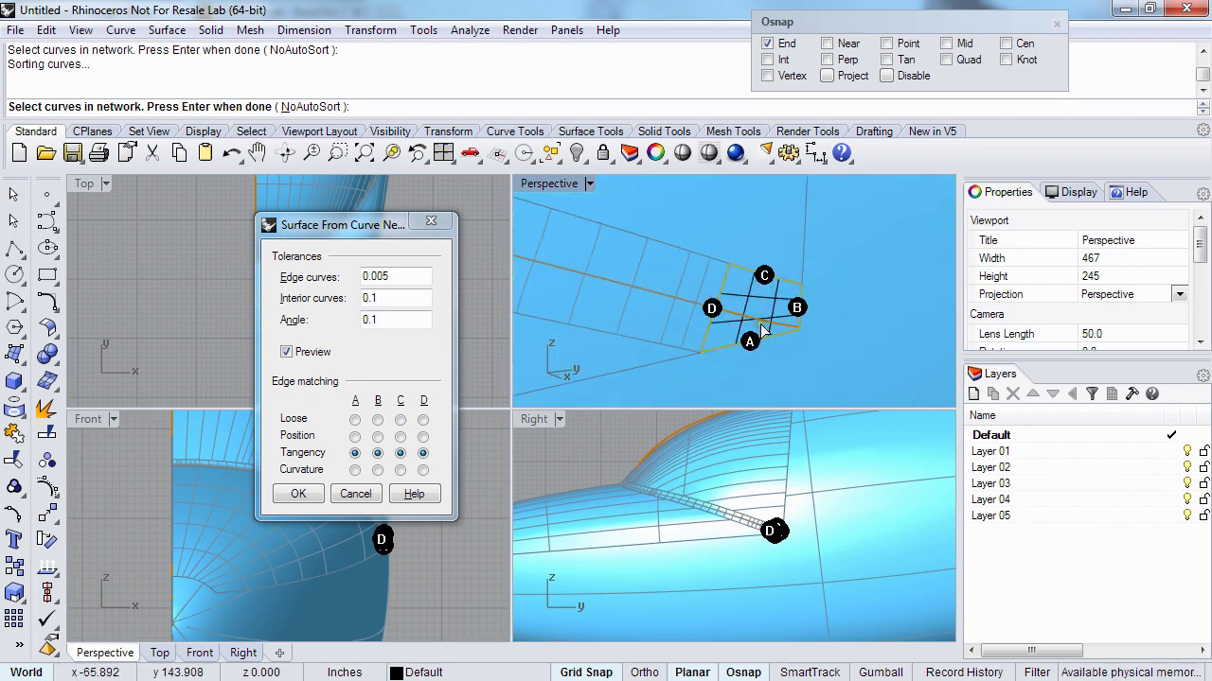
click(394, 275)
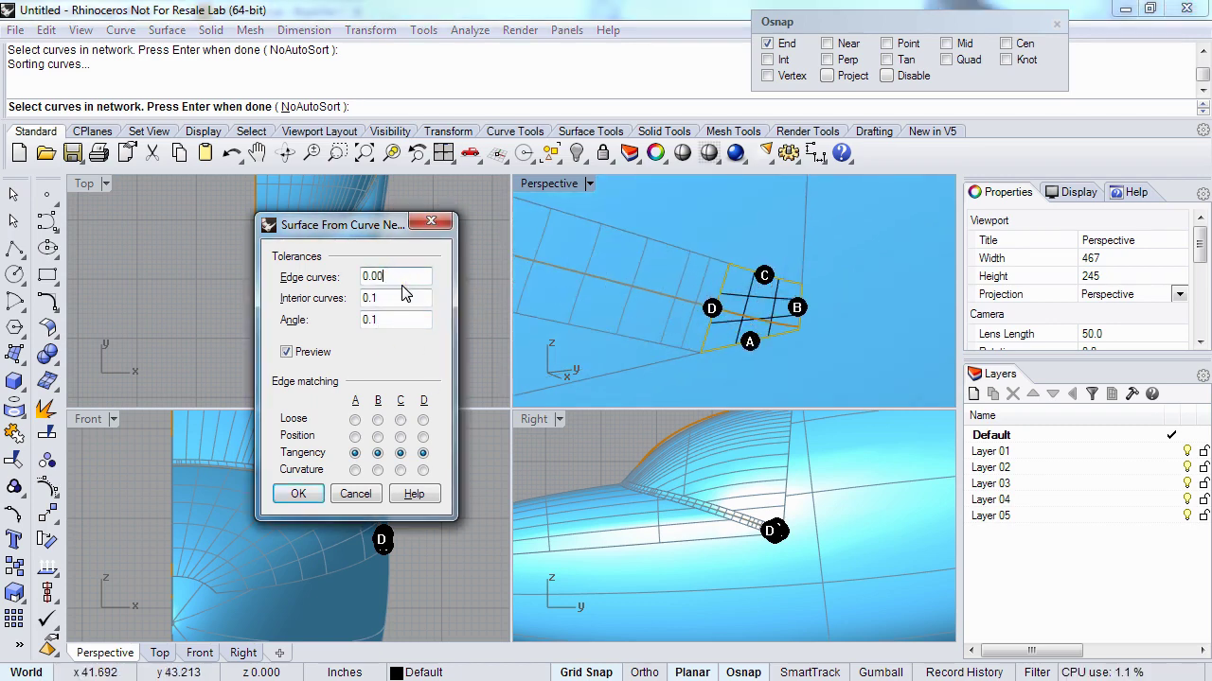
click(391, 321)
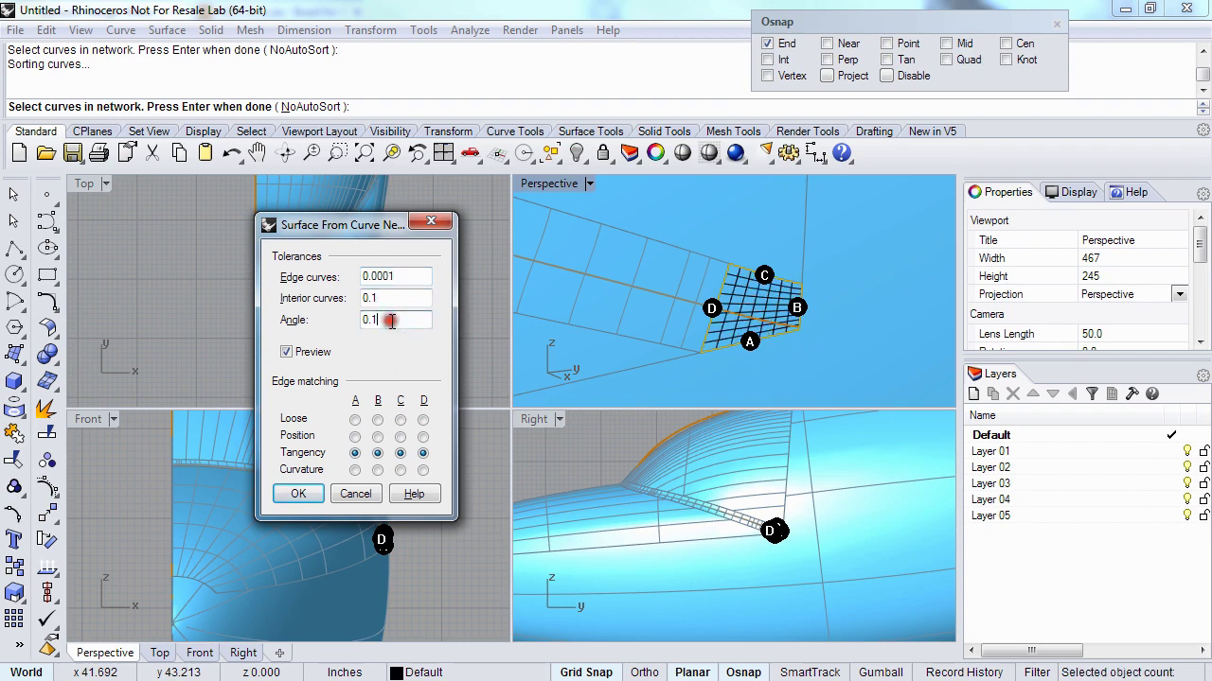
- Set edges A, B, C and D to Curvature matching and create the network surface
click(353, 471)
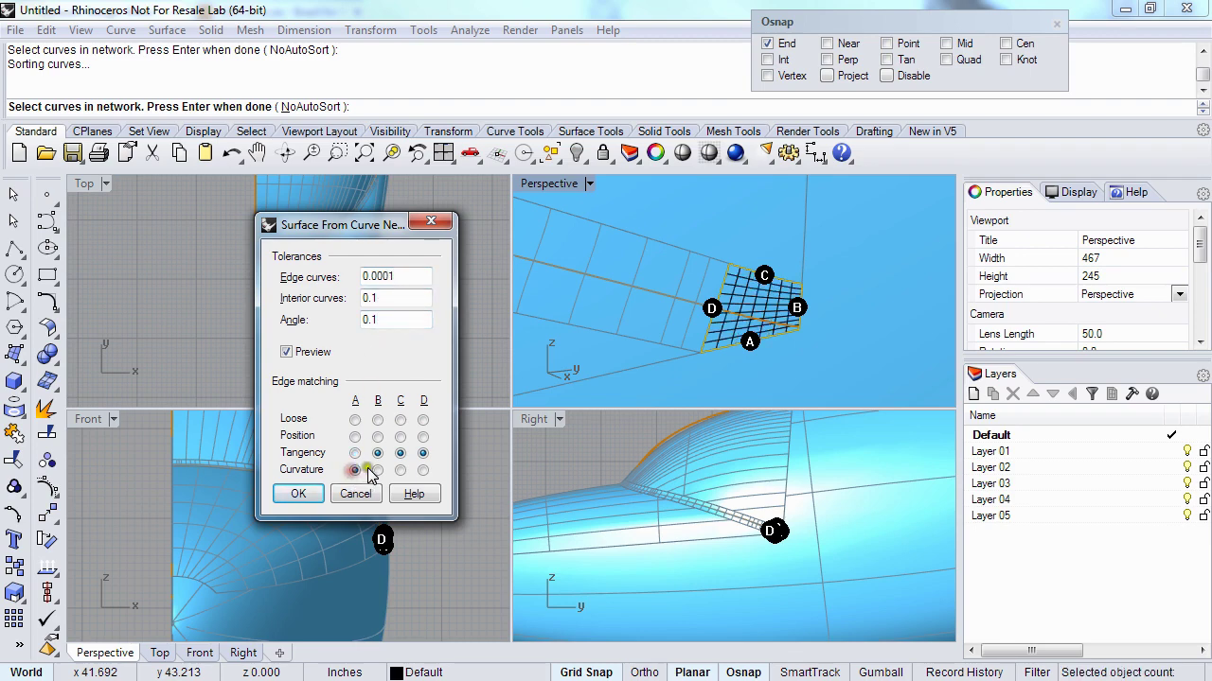
click(378, 471)
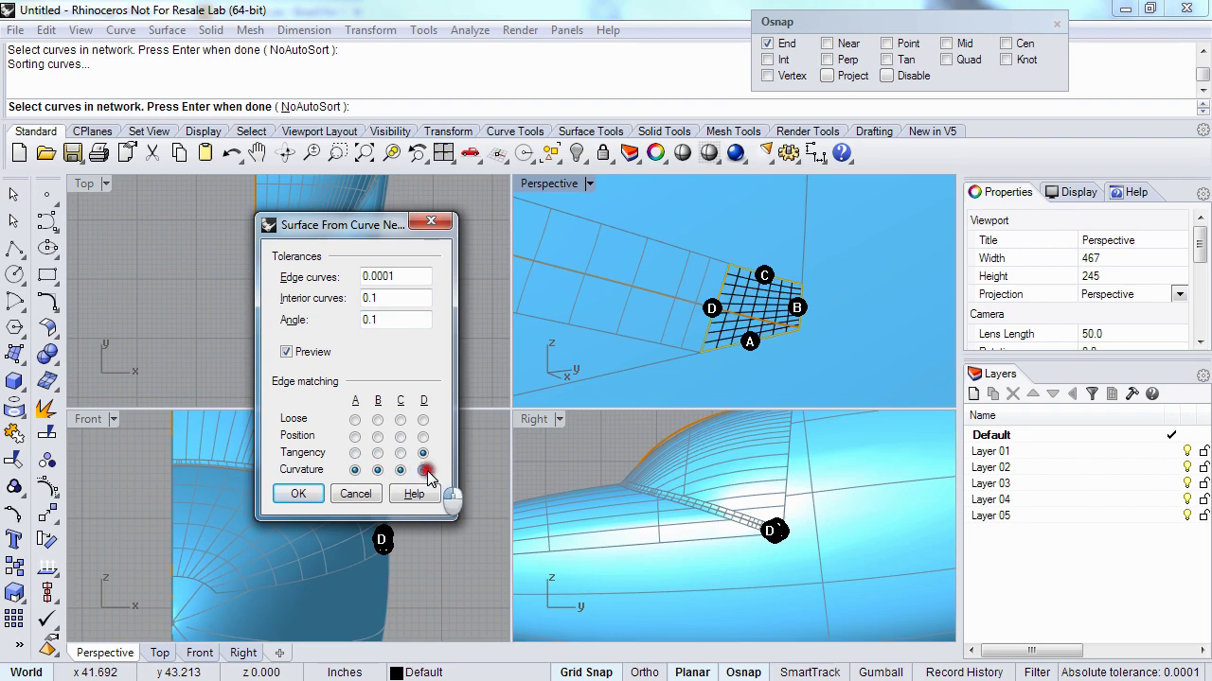
click(425, 471)
mouse_move(712, 276)
right_down()
mouse_move(792, 330)
mouse_move(733, 301)
mouse_move(745, 310)
mouse_move(725, 325)
mouse_move(674, 299)
mouse_move(695, 266)
right_up()
key(Return)
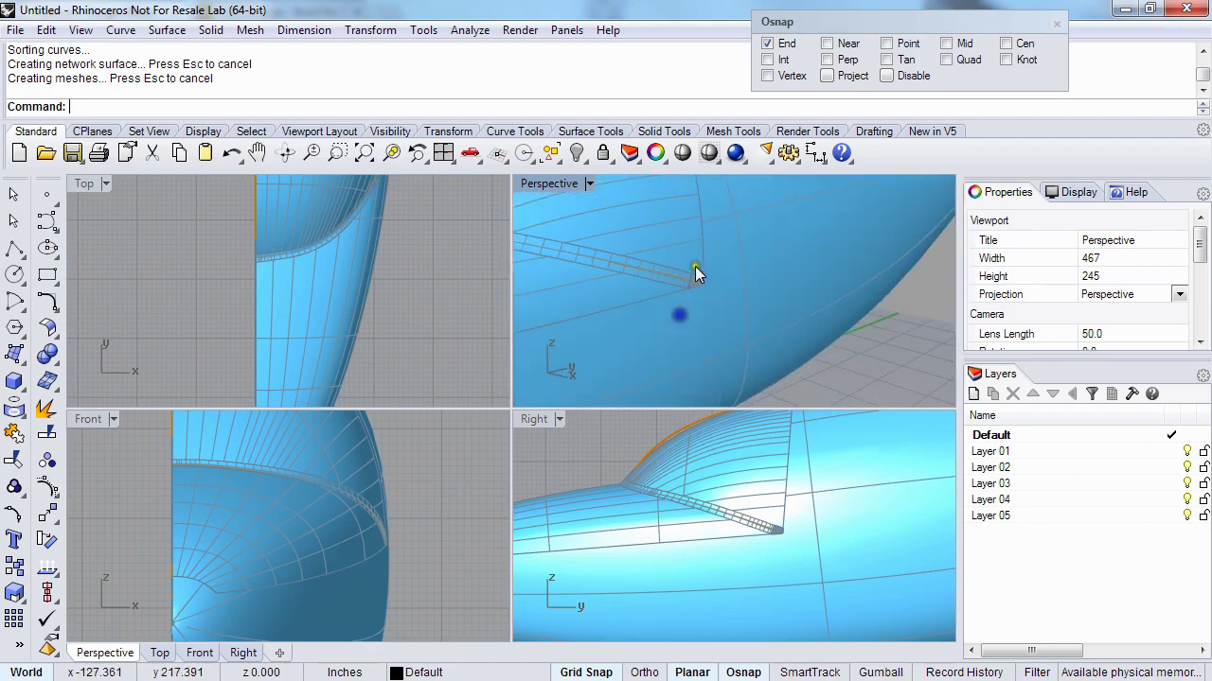
- Join the network surface patch to the fuselage polysurface
click(700, 270)
text(Join)
key(Return)
scroll(680, 284, up, 4)
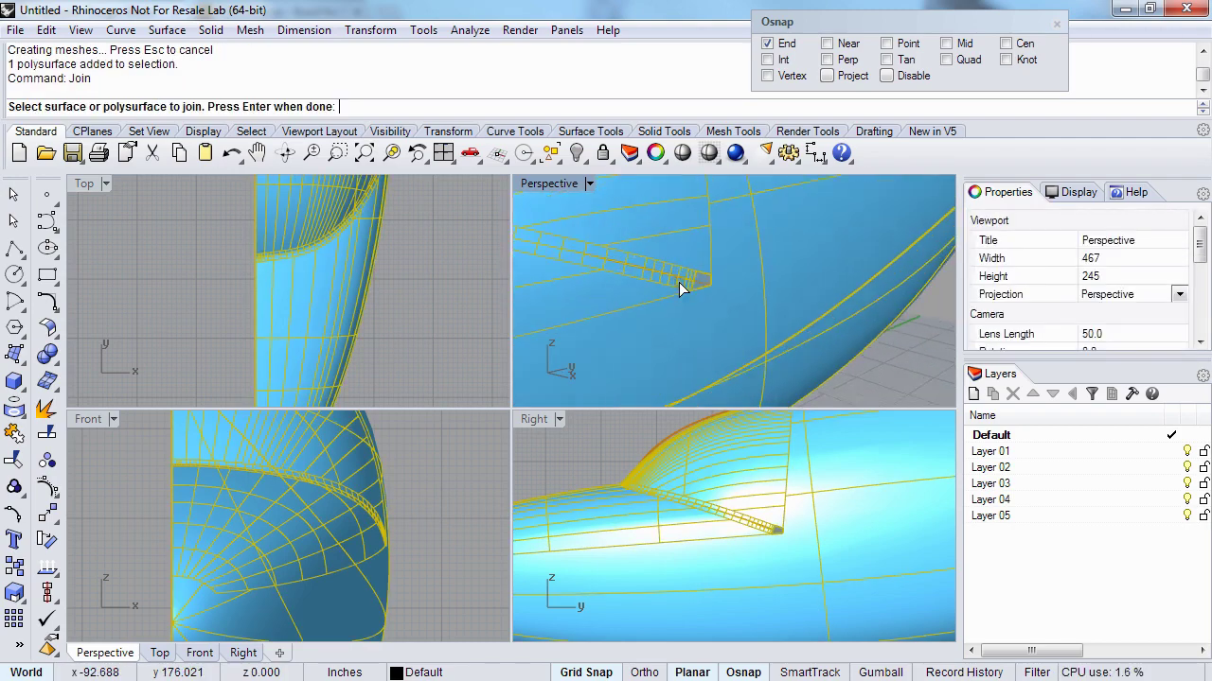
click(703, 276)
key(Return)
scroll(731, 273, down, 5)
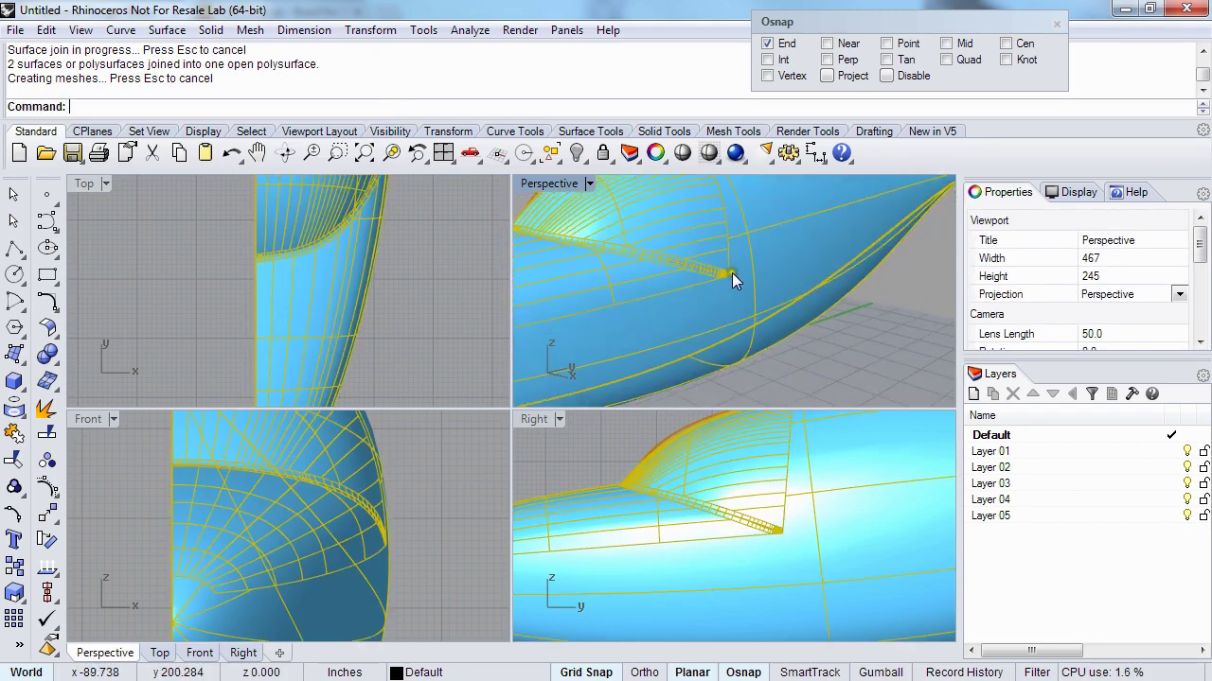
right_drag(732, 272, 700, 316)
key(Escape)
- Run Zebra analysis on the joined fuselage polysurface and deselect it to see the stripes clearly
scroll(660, 280, down, 3)
scroll(699, 316, down, 3)
right_drag(626, 331, 701, 335)
shift+right_drag(700, 335, 667, 315)
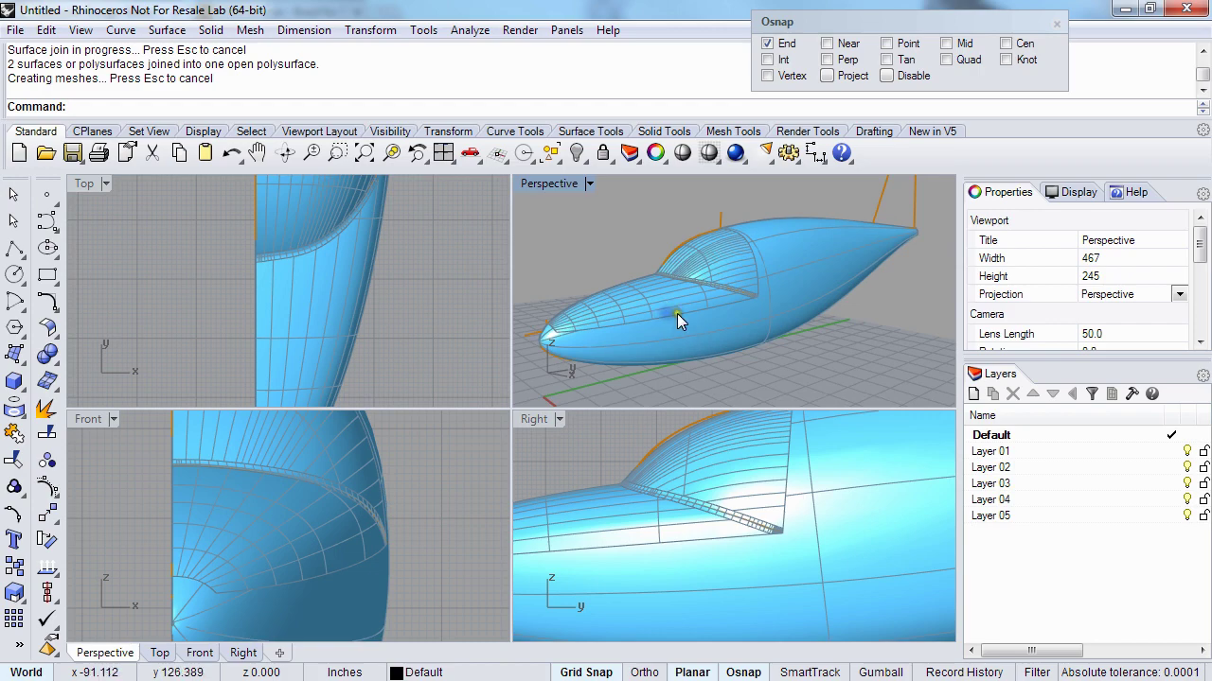
click(677, 313)
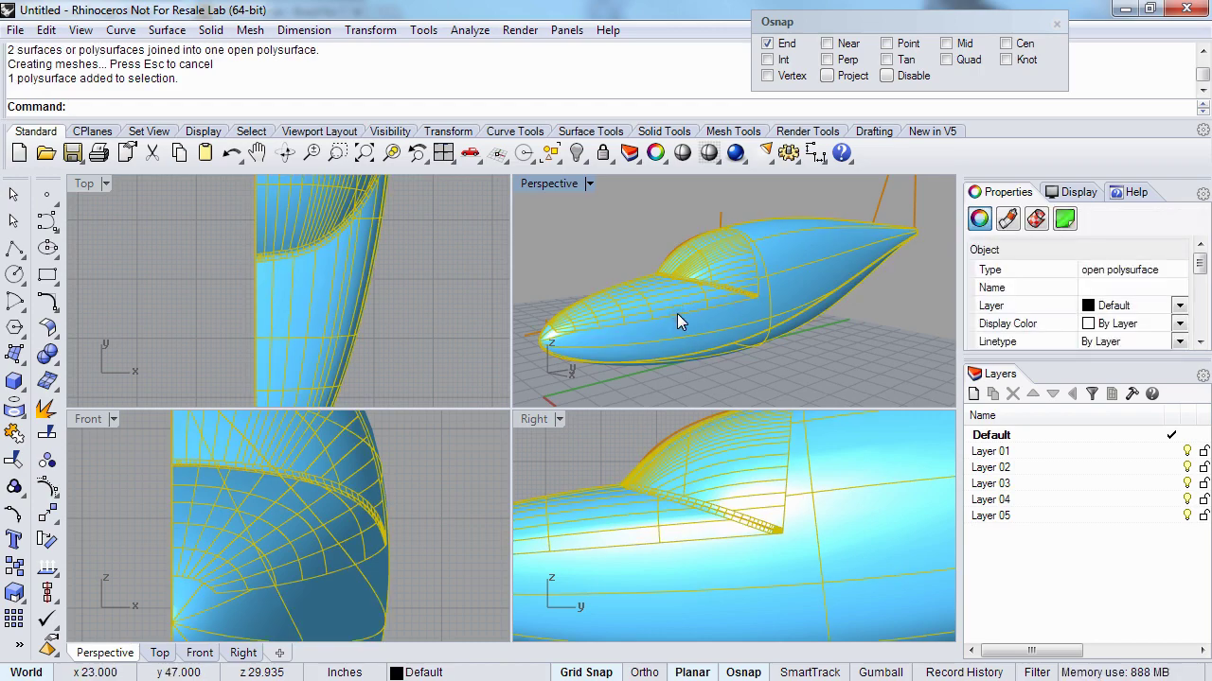
text(Zebra)
key(Return)
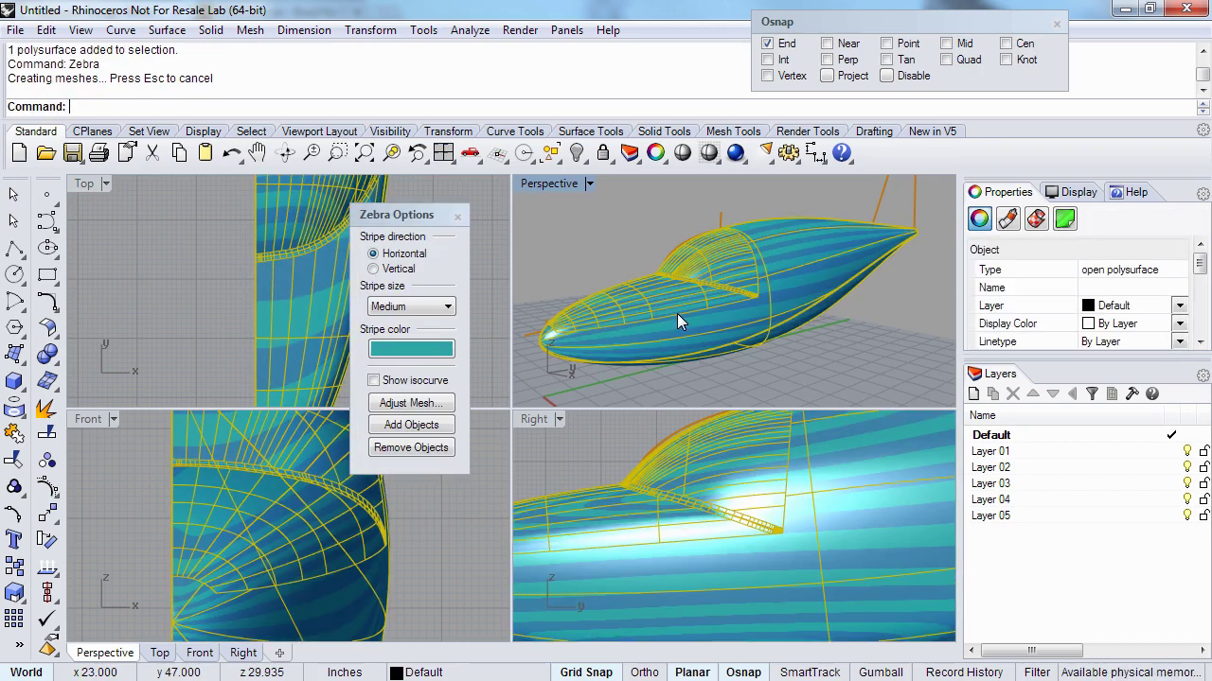
click(606, 221)
right_drag(682, 279, 624, 246)
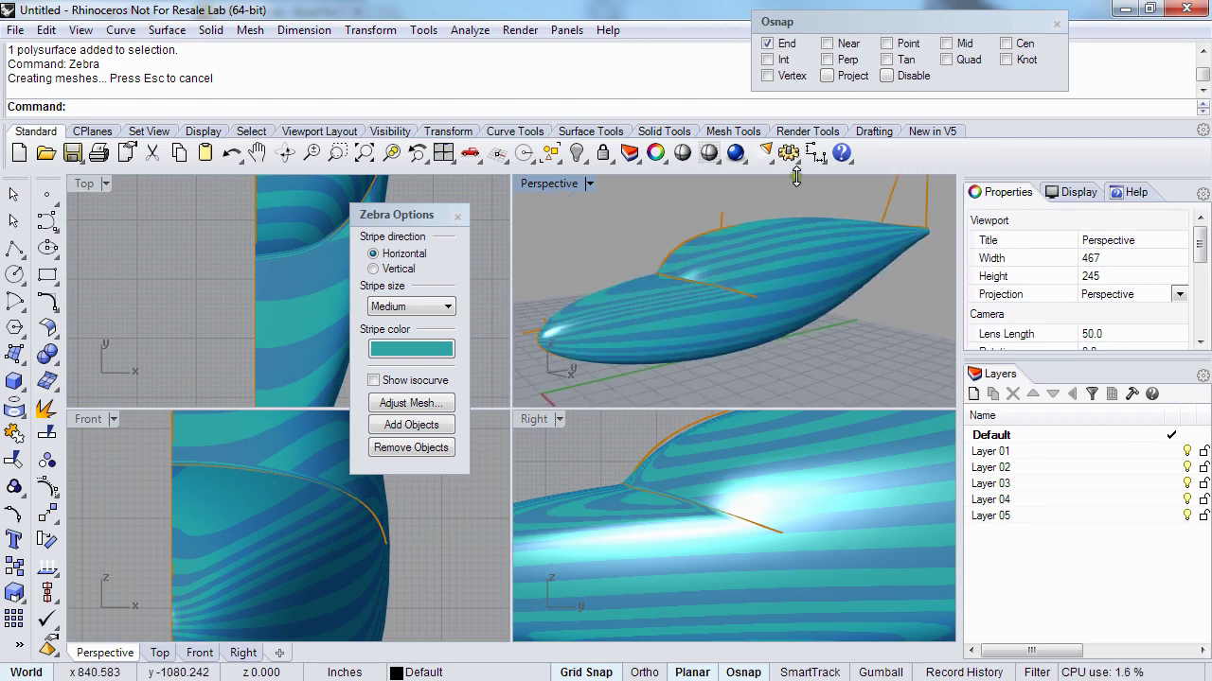
- Turn off the display of curves in the Perspective viewport's display mode settings
drag(1079, 354, 1075, 408)
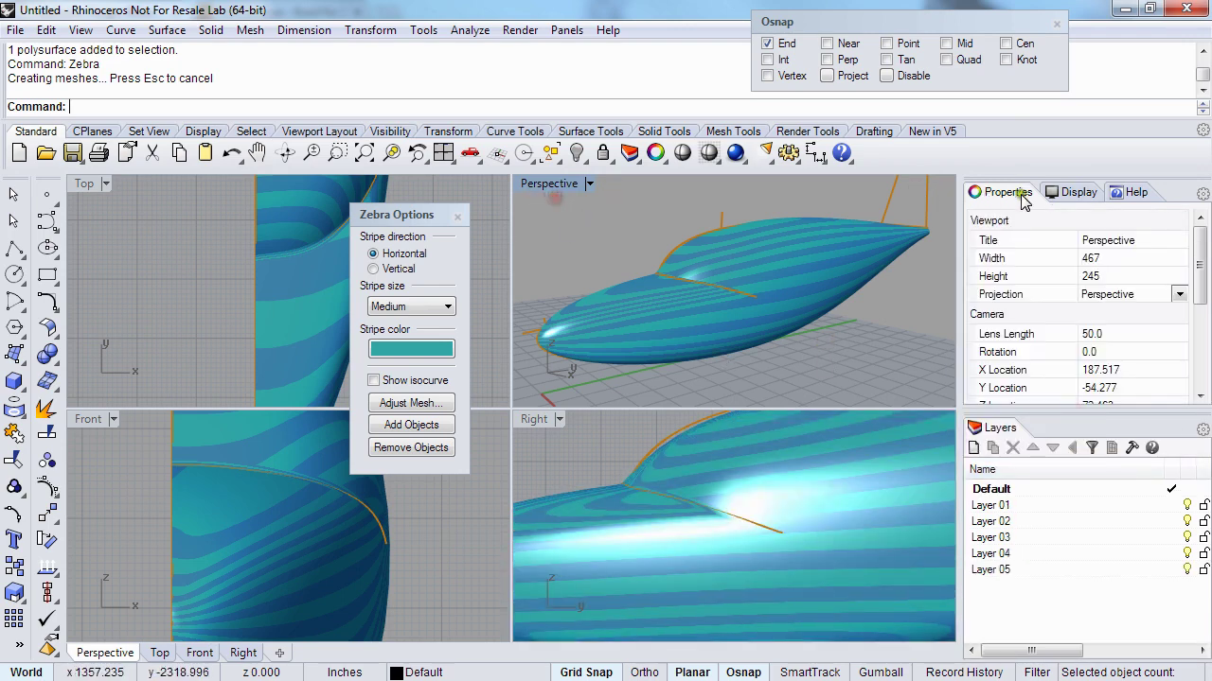
click(1077, 193)
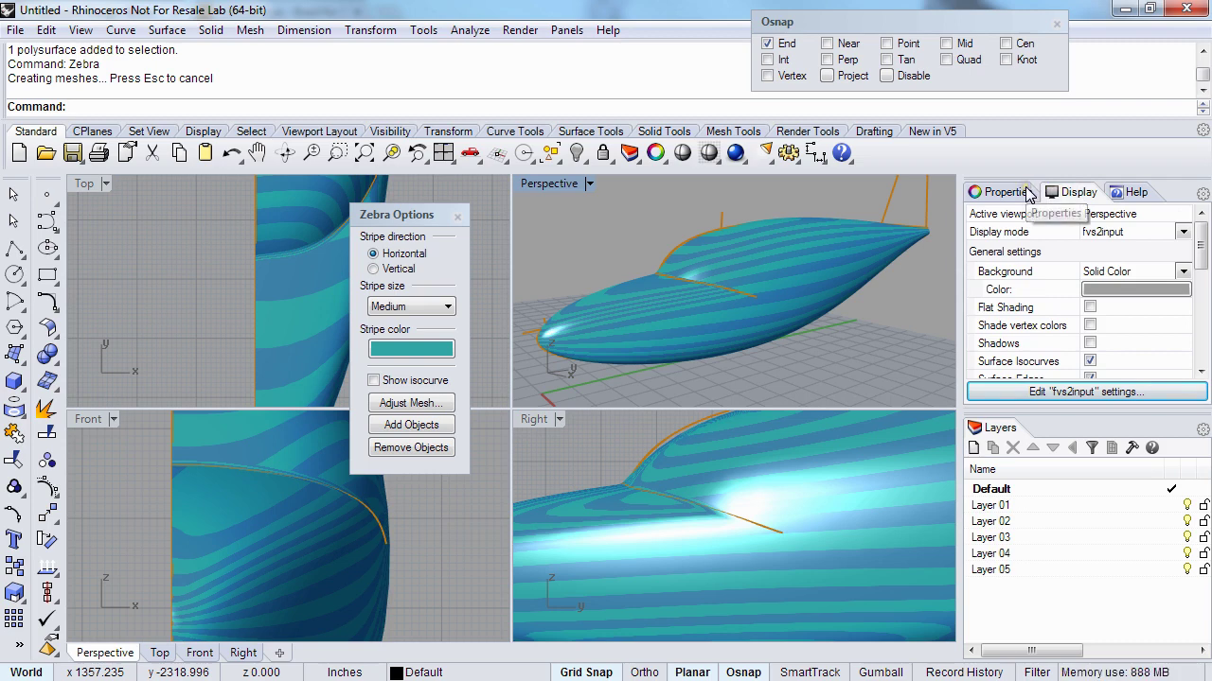
mouse_move(667, 322)
right_down()
mouse_move(641, 338)
mouse_move(688, 317)
right_up()
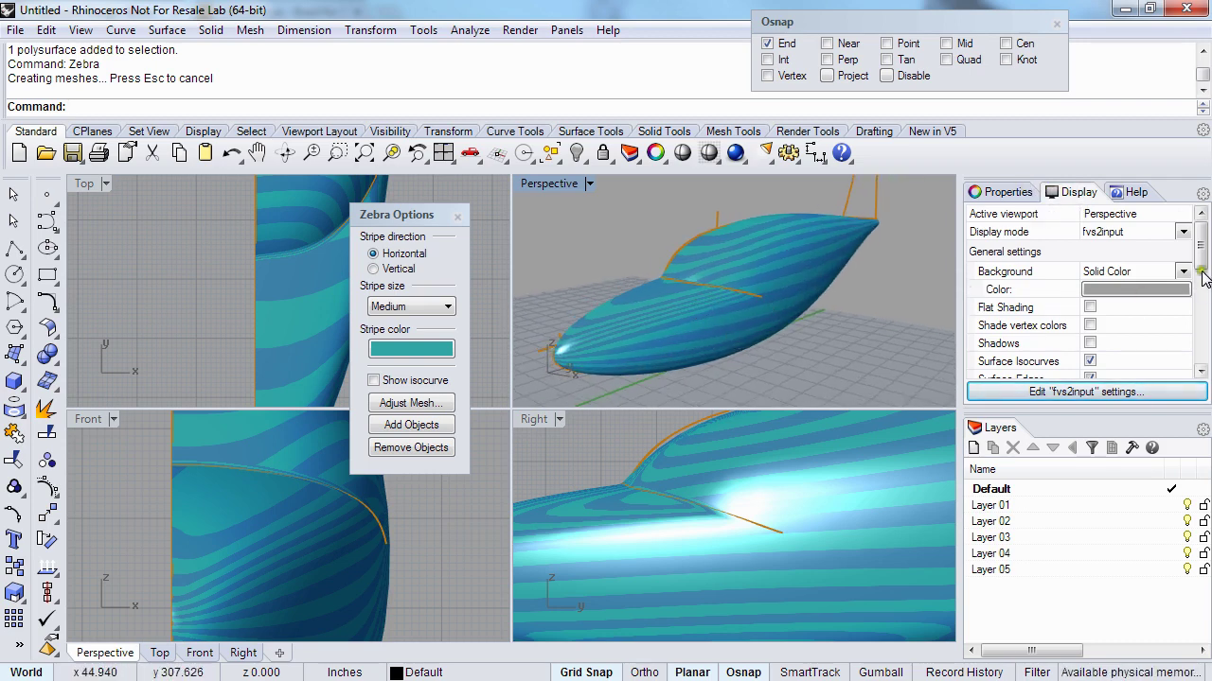
drag(1201, 262, 1207, 284)
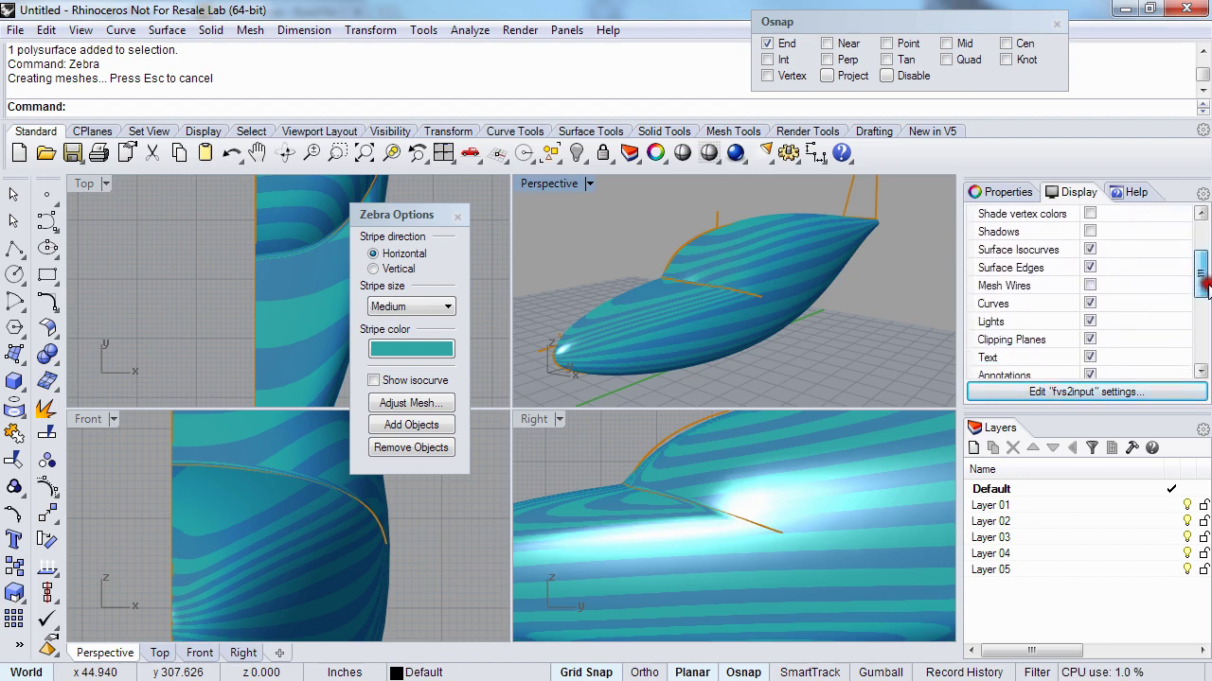
click(1089, 304)
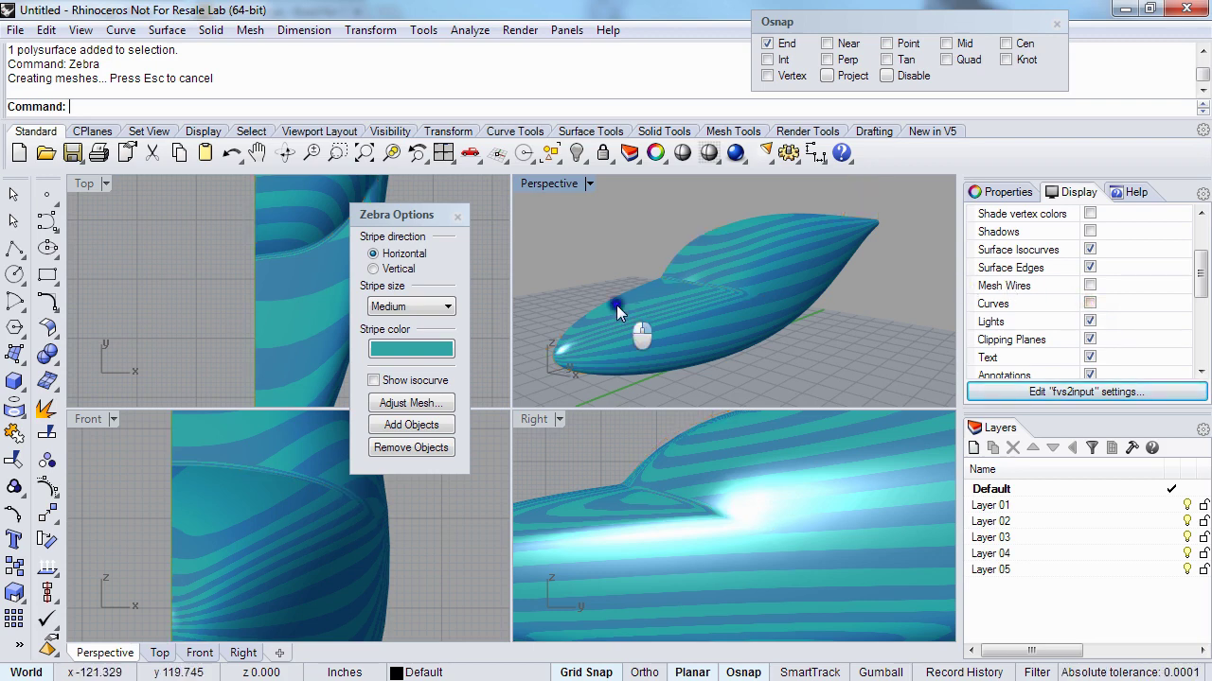
- Examine how the zebra stripes flow across the seams between the hood, canopy and fuselage
right_drag(616, 305, 599, 328)
scroll(685, 305, up, 3)
scroll(731, 296, up, 4)
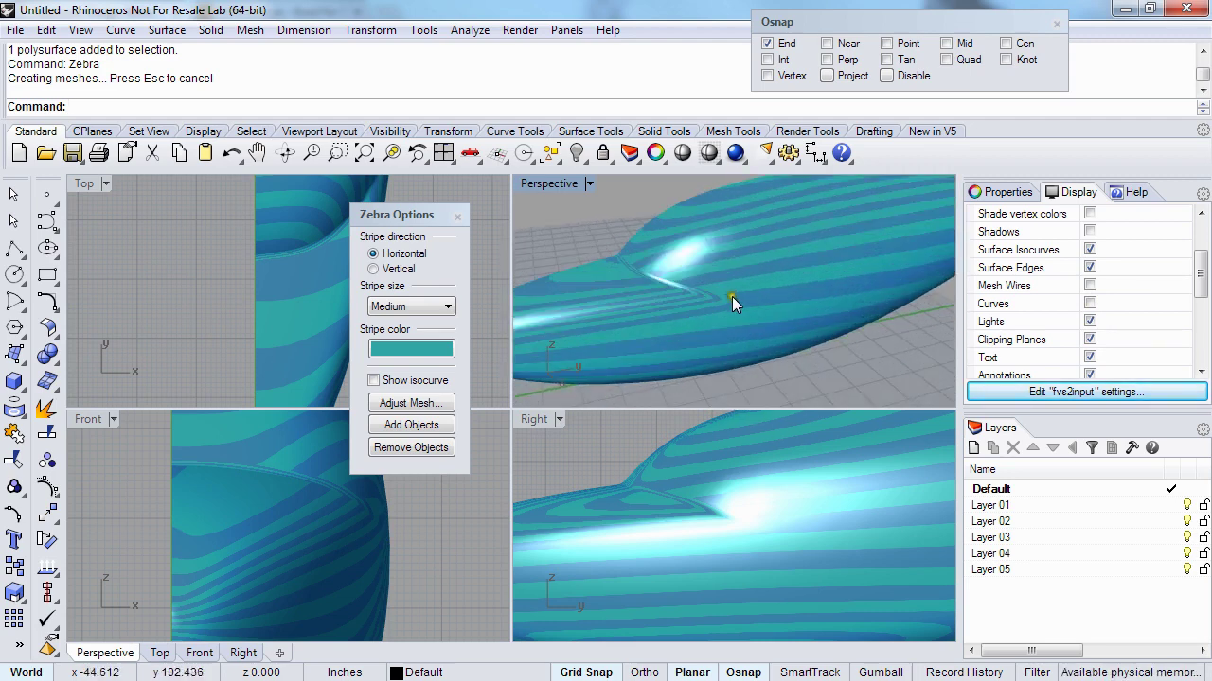
right_drag(732, 296, 600, 258)
scroll(718, 273, up, 5)
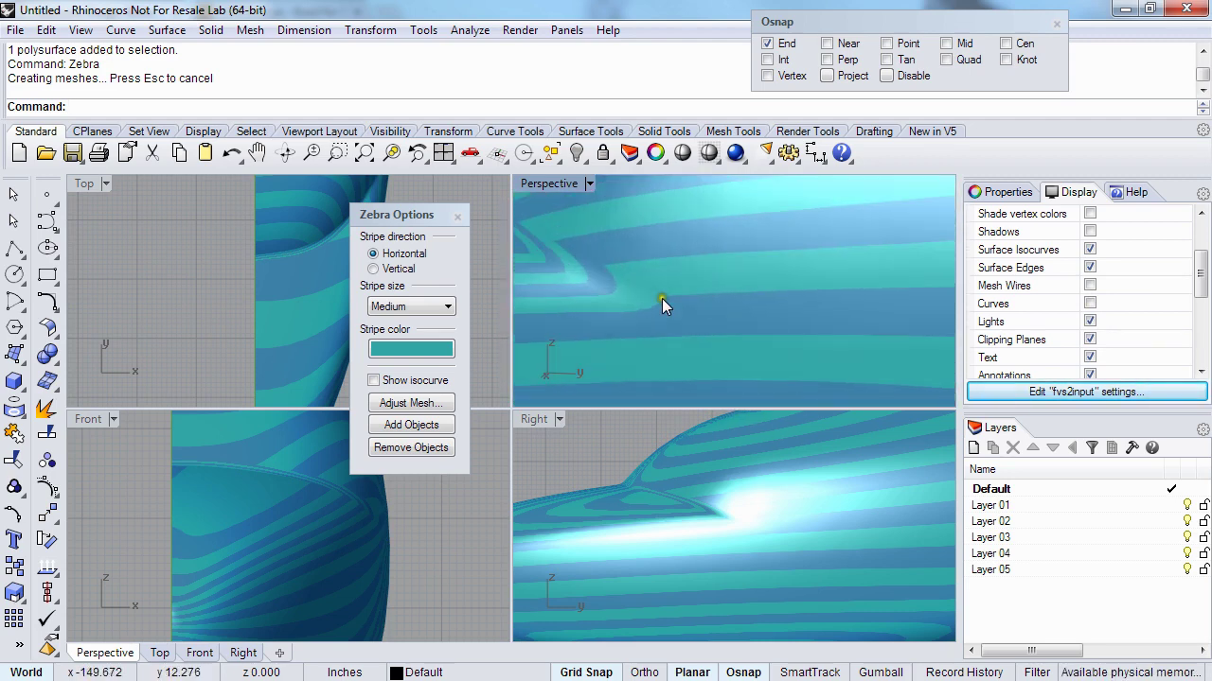
scroll(668, 302, down, 5)
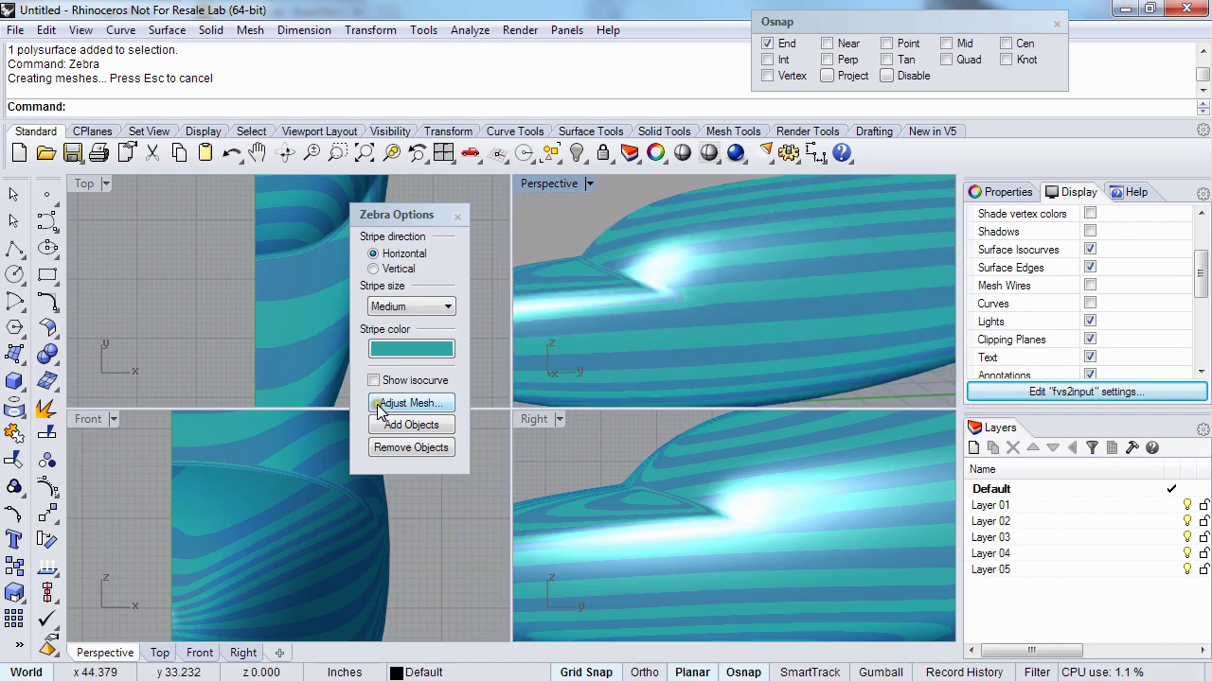
- Set the Zebra analysis mesh's maximum angle to 5 and preview the refined mesh
click(386, 403)
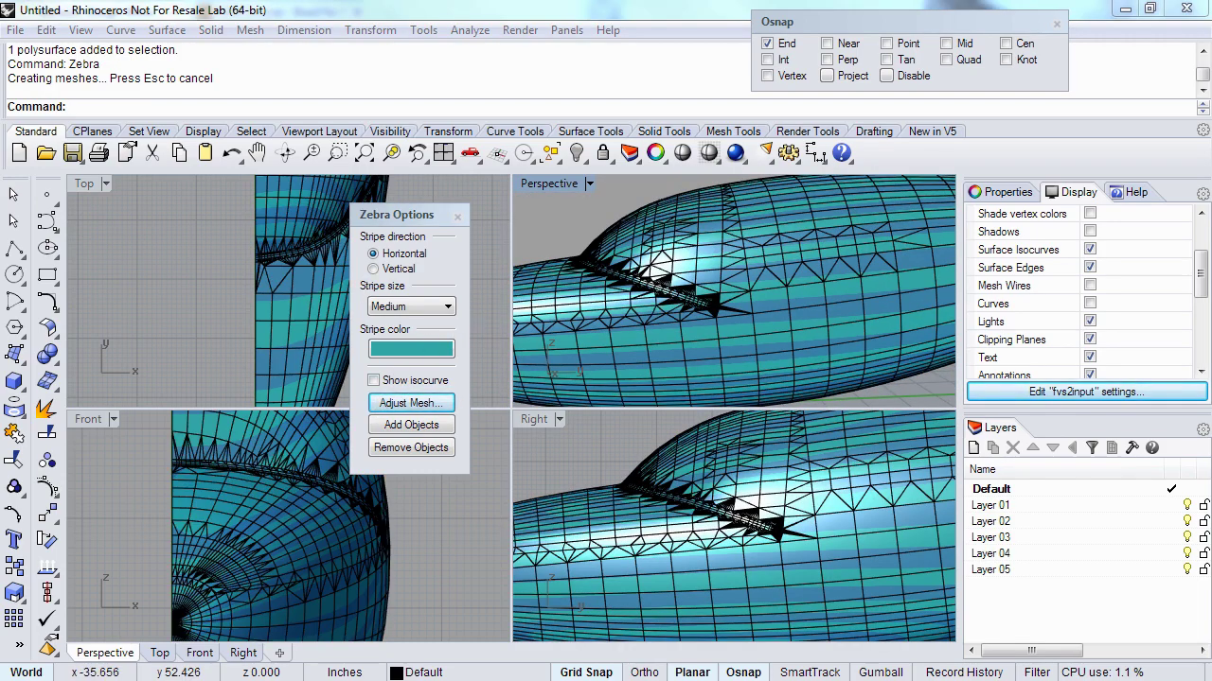
drag(79, 309, 224, 198)
click(324, 253)
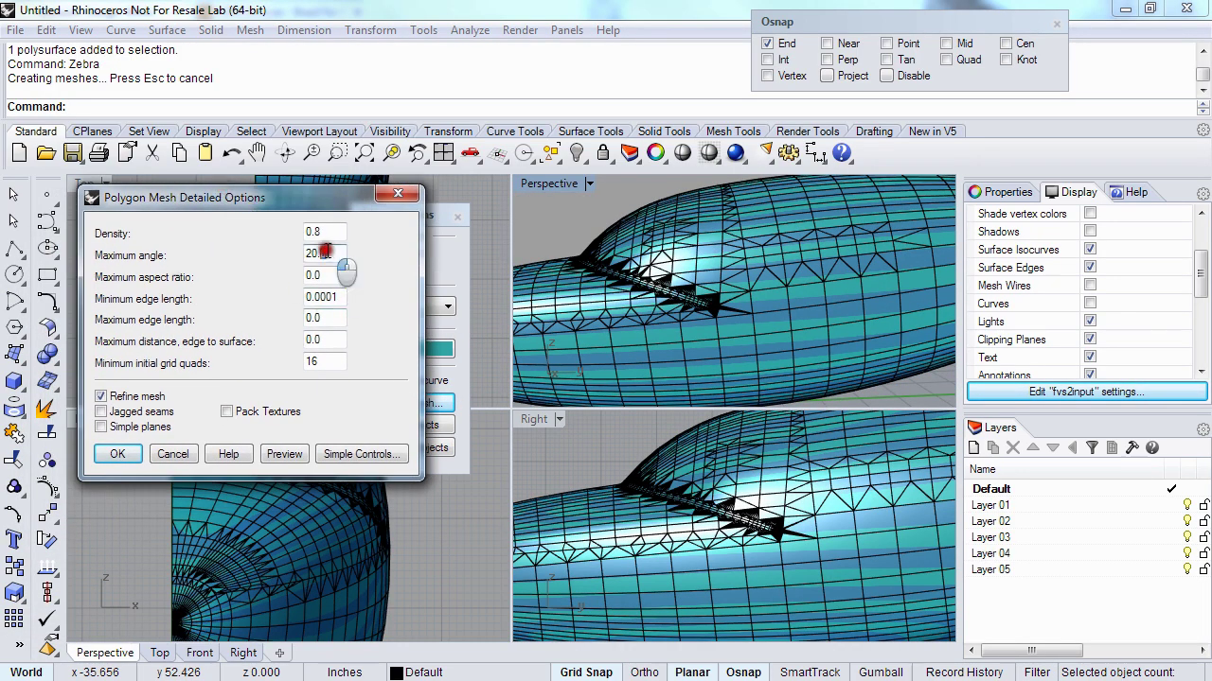
drag(324, 252, 274, 252)
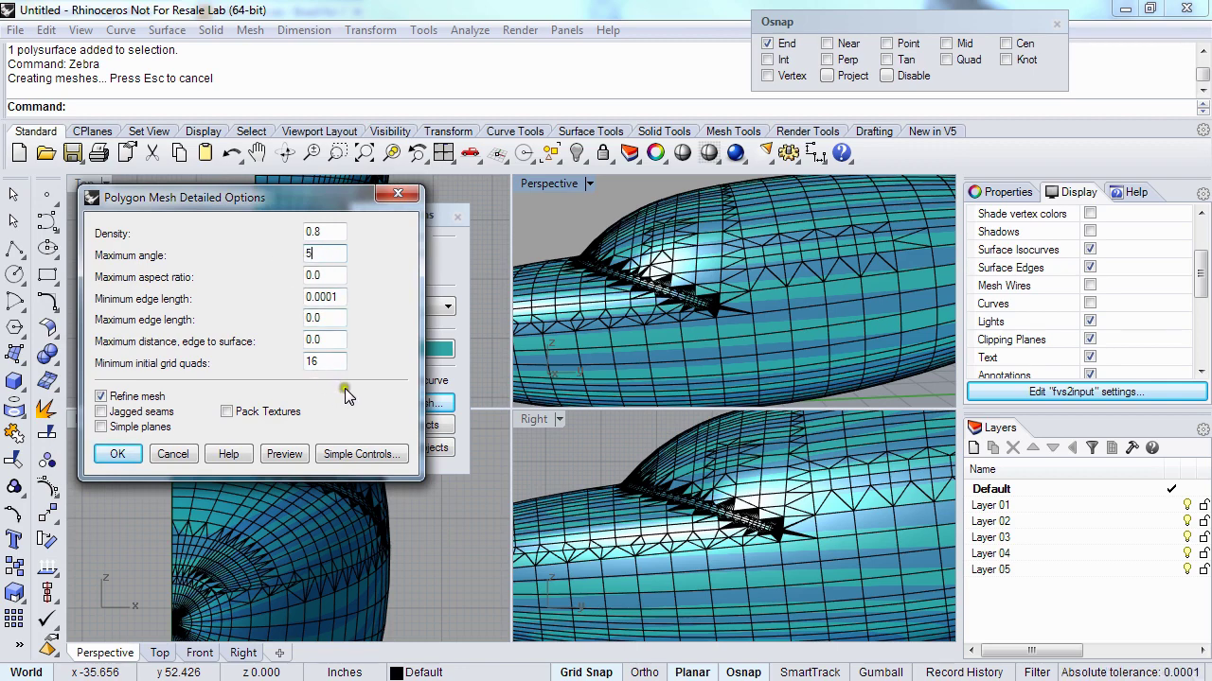
click(296, 456)
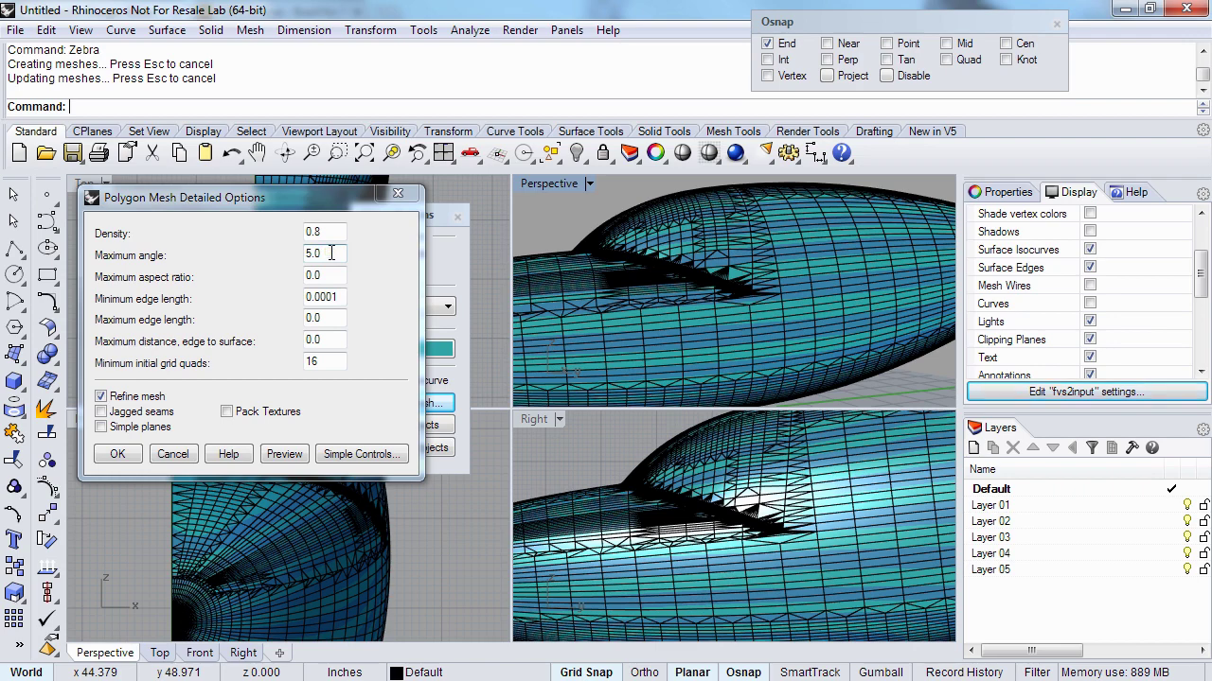
right_drag(749, 339, 765, 303)
- Set the analysis mesh's minimum initial grid quads to 1000, preview it and accept the mesh settings
double_click(319, 361)
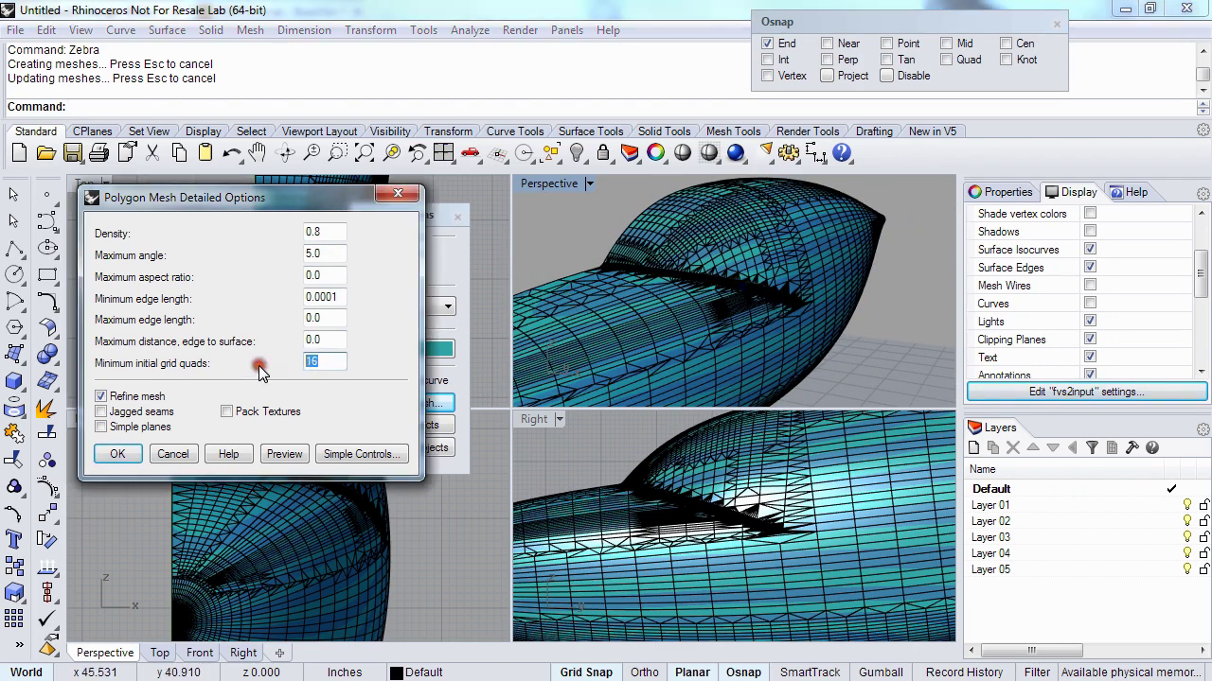
text(1000)
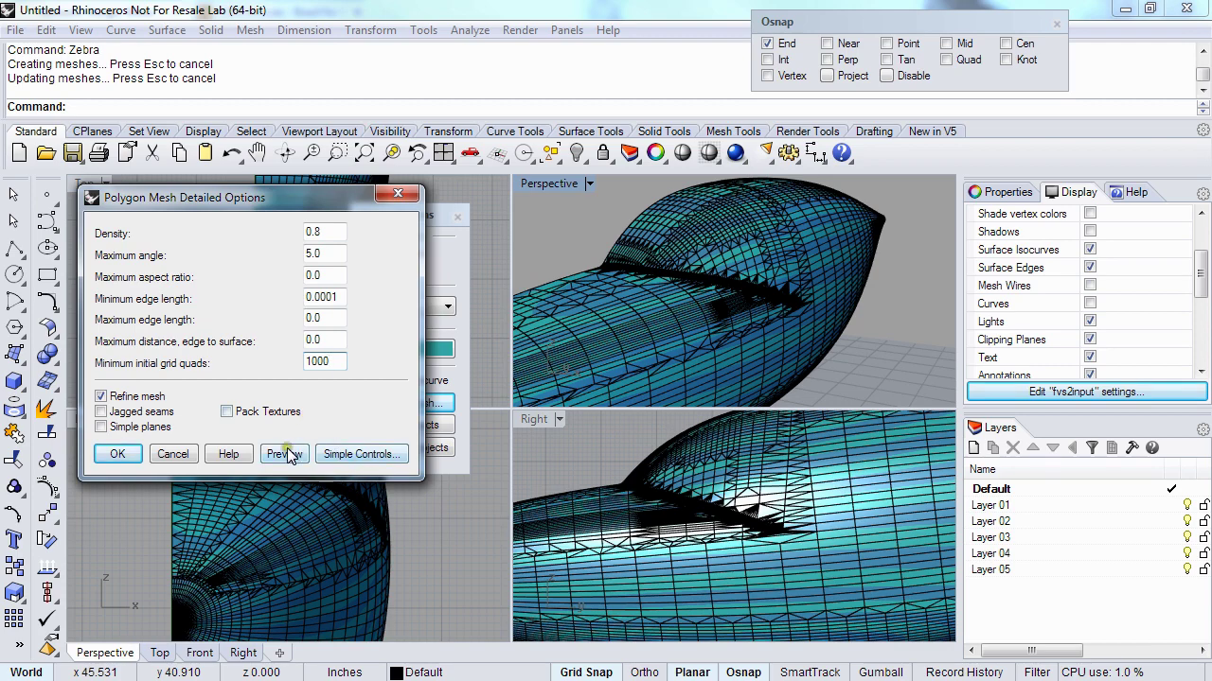
click(287, 454)
right_drag(767, 291, 683, 299)
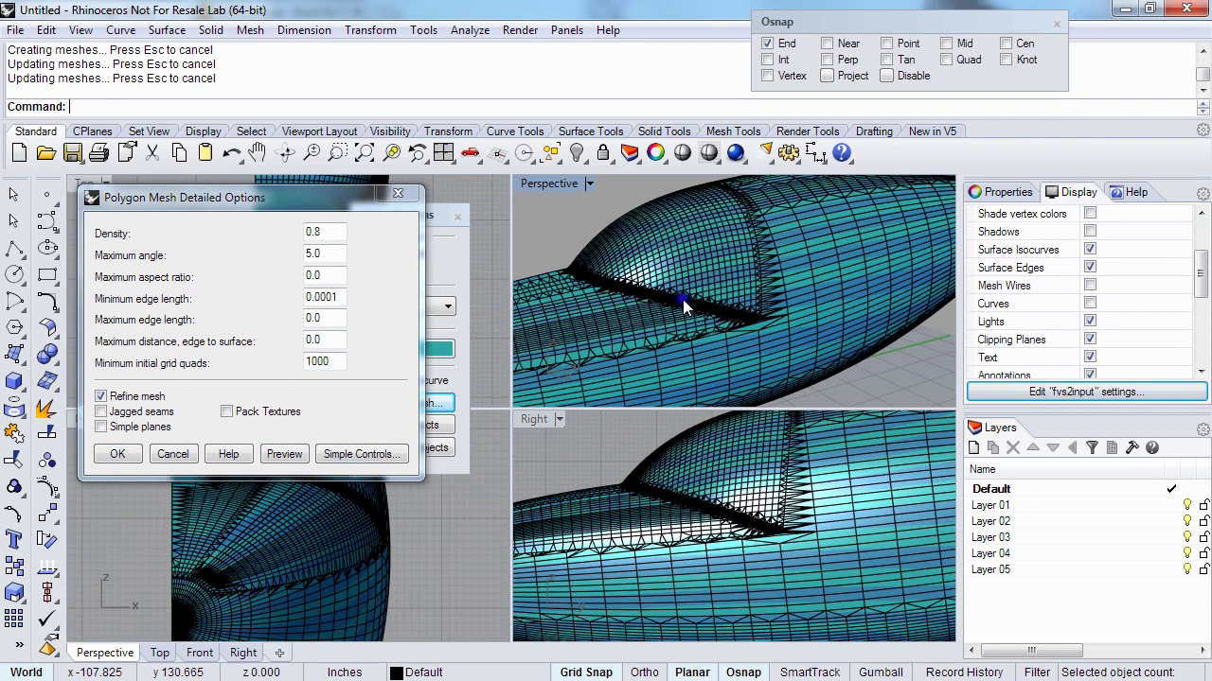
click(118, 458)
- Try mirroring the half fuselage about the Y axis to check the stripes across the centreline, and undo the mirror
mouse_move(697, 304)
right_down()
mouse_move(720, 271)
mouse_move(688, 277)
mouse_move(798, 294)
mouse_move(734, 302)
mouse_move(700, 286)
right_up()
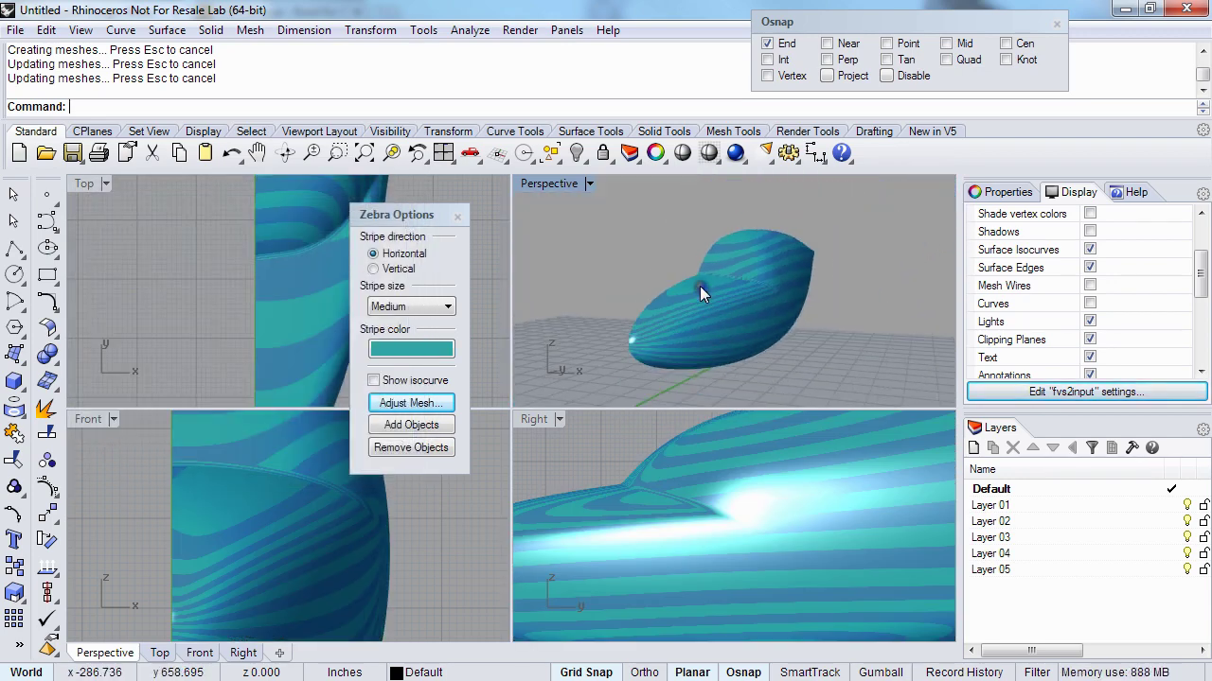
click(699, 288)
text(mirror)
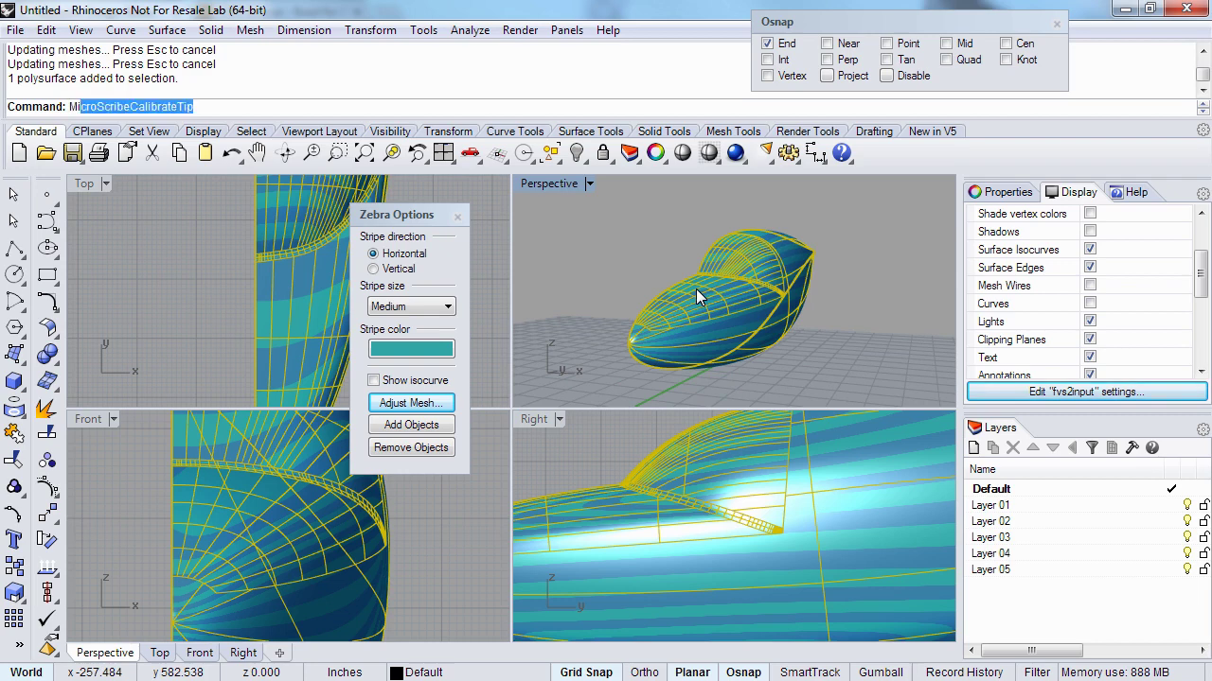
key(Return)
text(y)
key(Return)
click(612, 265)
right_drag(611, 258, 710, 281)
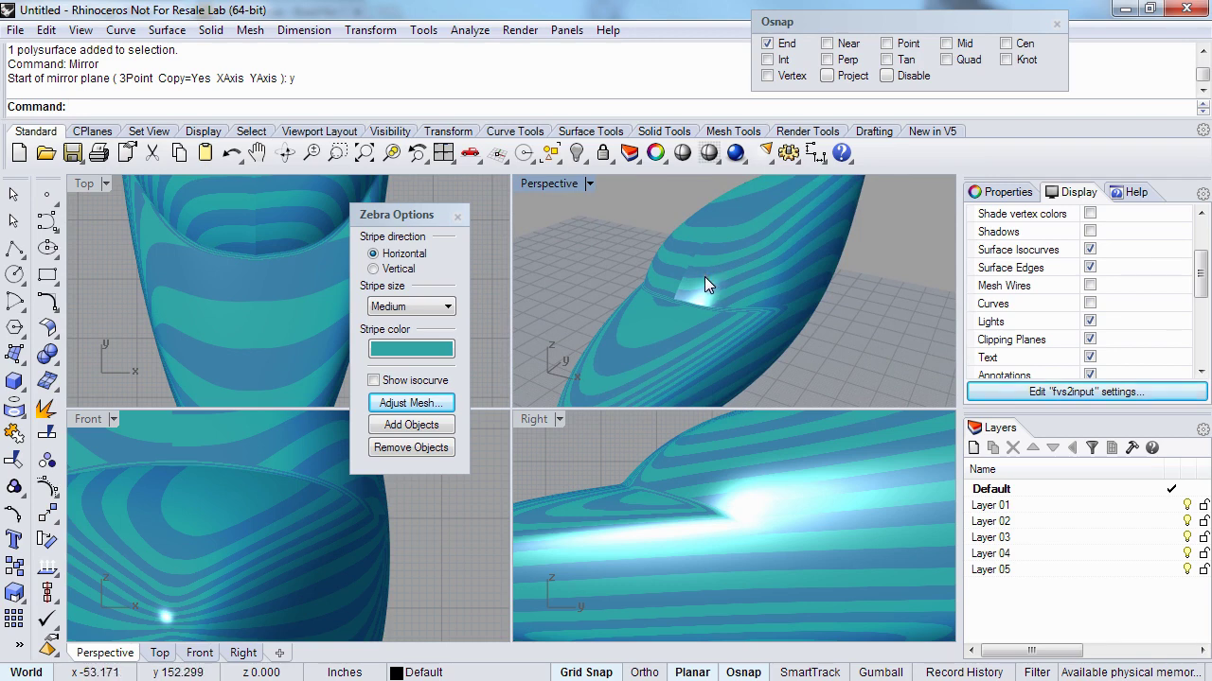
mouse_move(704, 276)
right_down()
mouse_move(657, 250)
mouse_move(676, 271)
mouse_move(726, 260)
mouse_move(665, 280)
mouse_move(665, 322)
mouse_move(641, 322)
mouse_move(690, 266)
right_up()
key(ctrl+z)
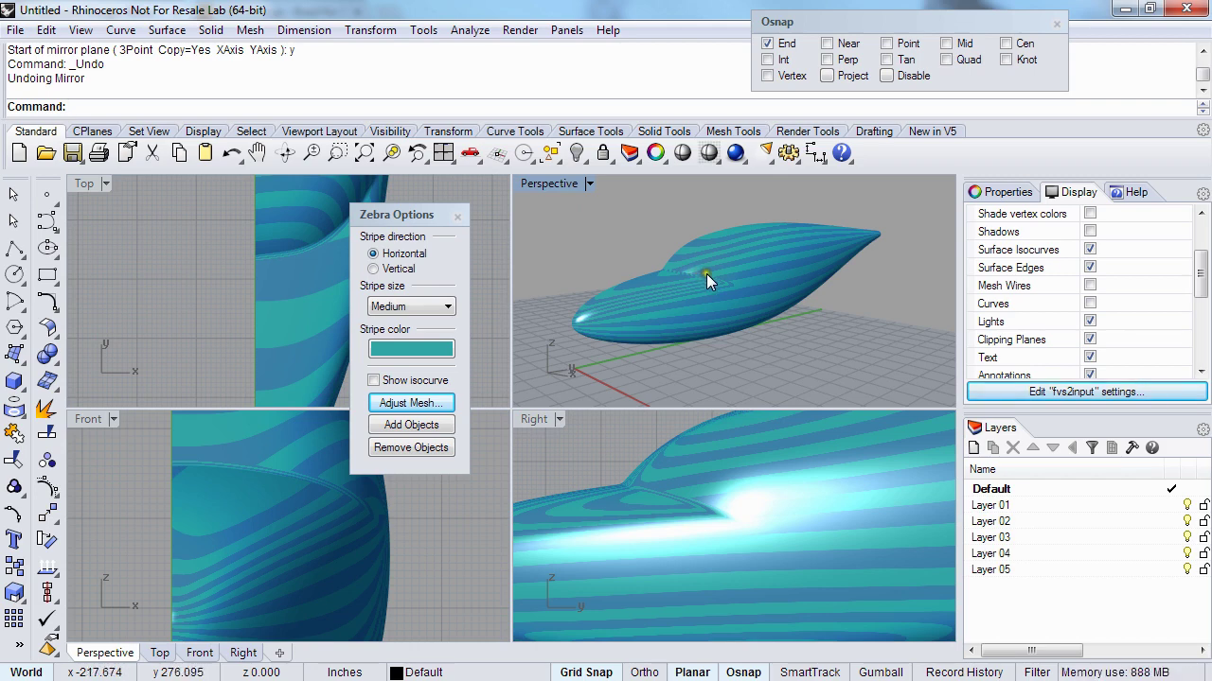
- Examine the zebra stripes over the whole half fuselage in the Perspective and Right views
scroll(748, 539, down, 10)
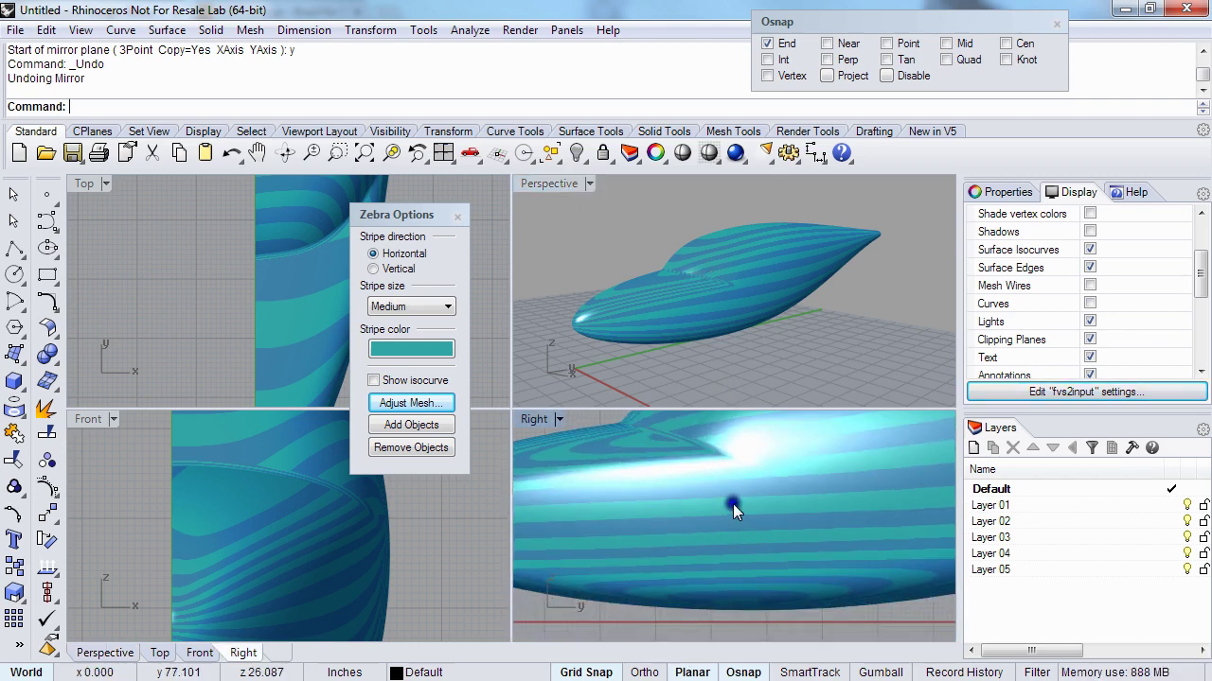
scroll(712, 300, up, 8)
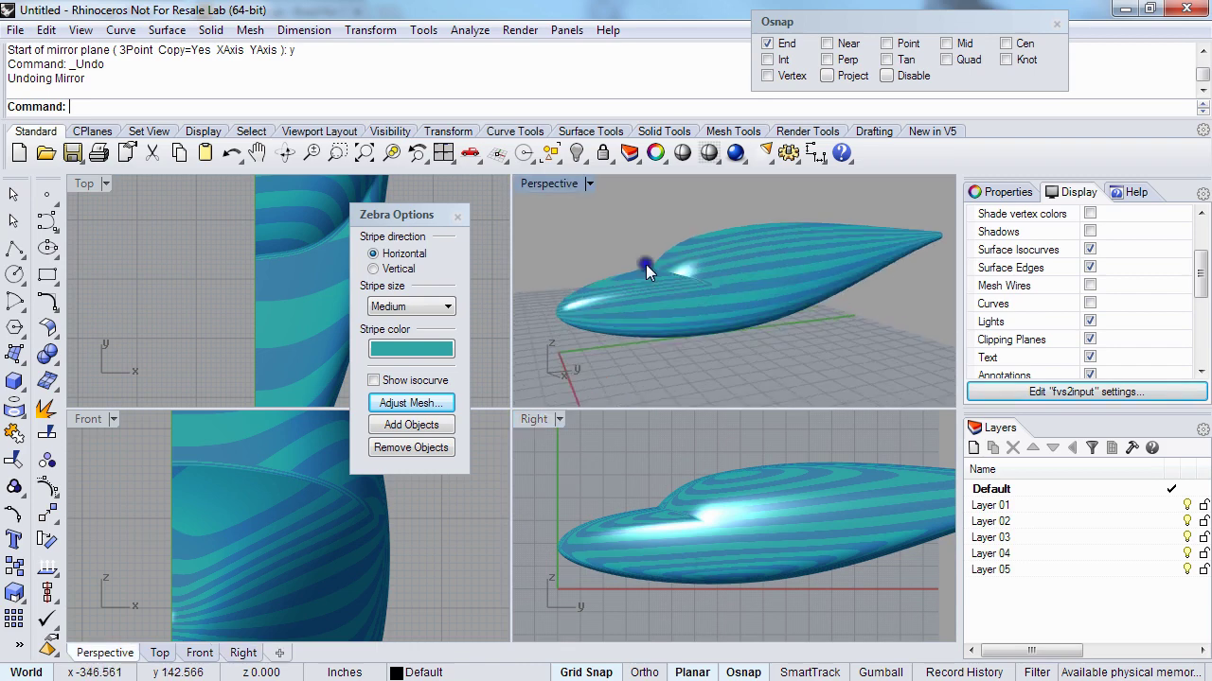
scroll(653, 298, down, 6)
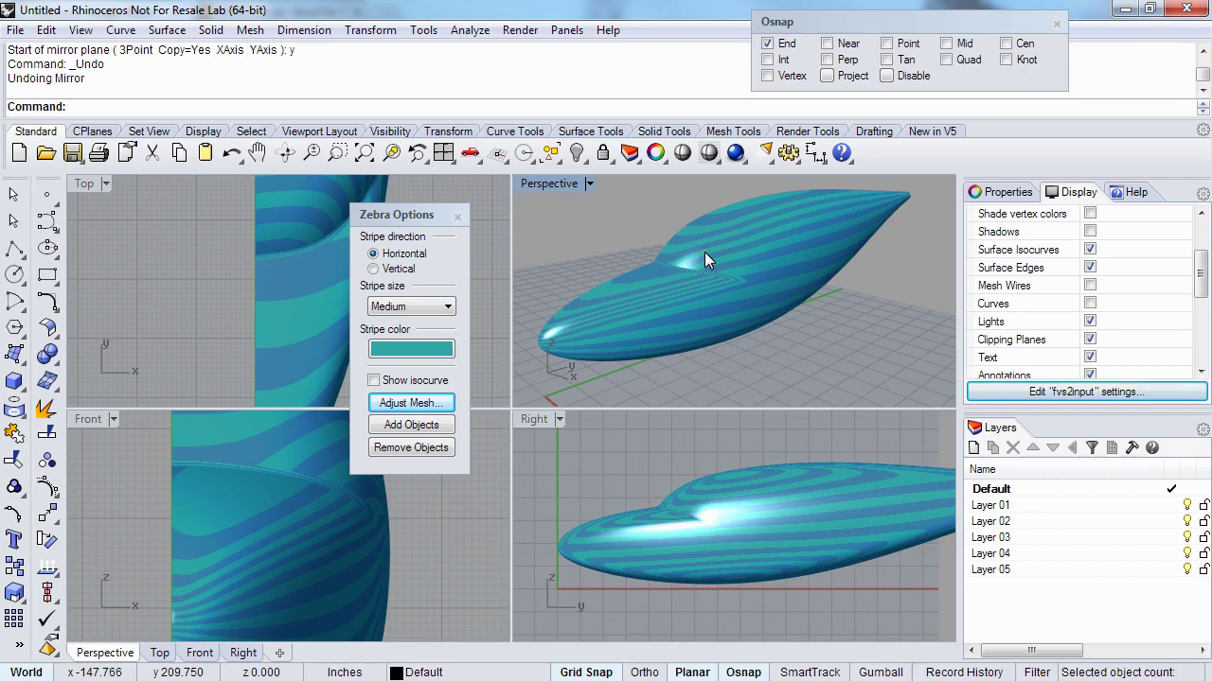
scroll(664, 554, down, 3)
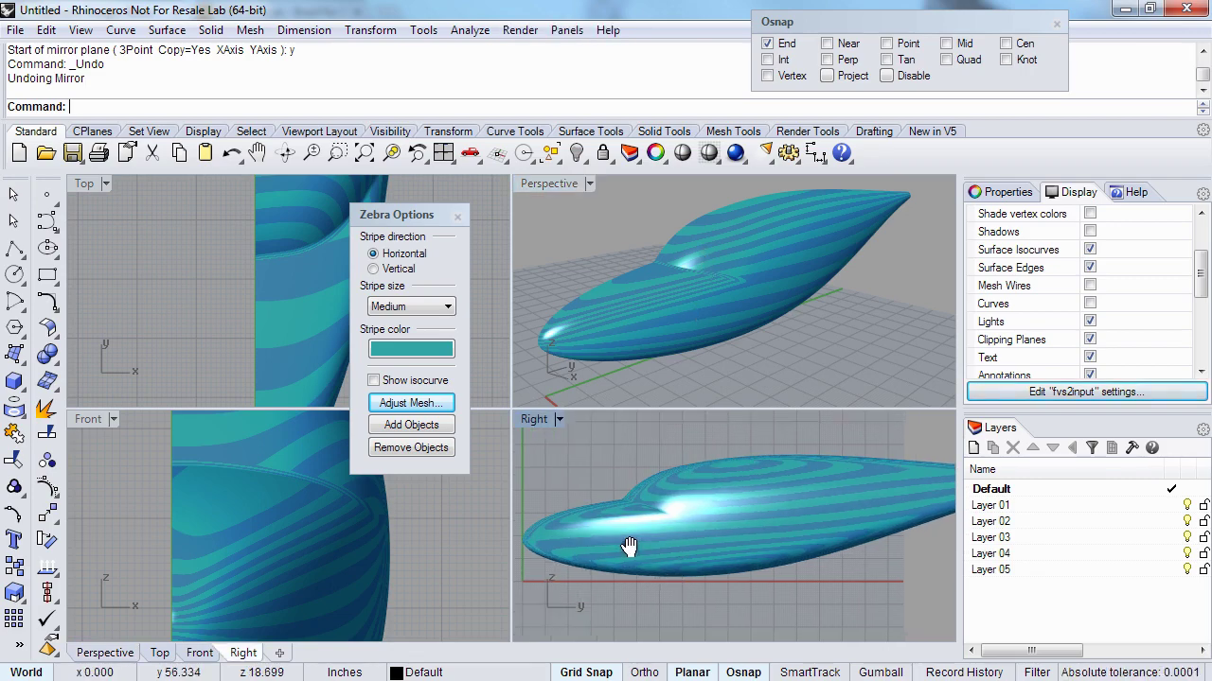
scroll(643, 288, up, 3)
right_drag(644, 288, 666, 264)
click(635, 317)
click(616, 252)
right_drag(712, 228, 658, 303)
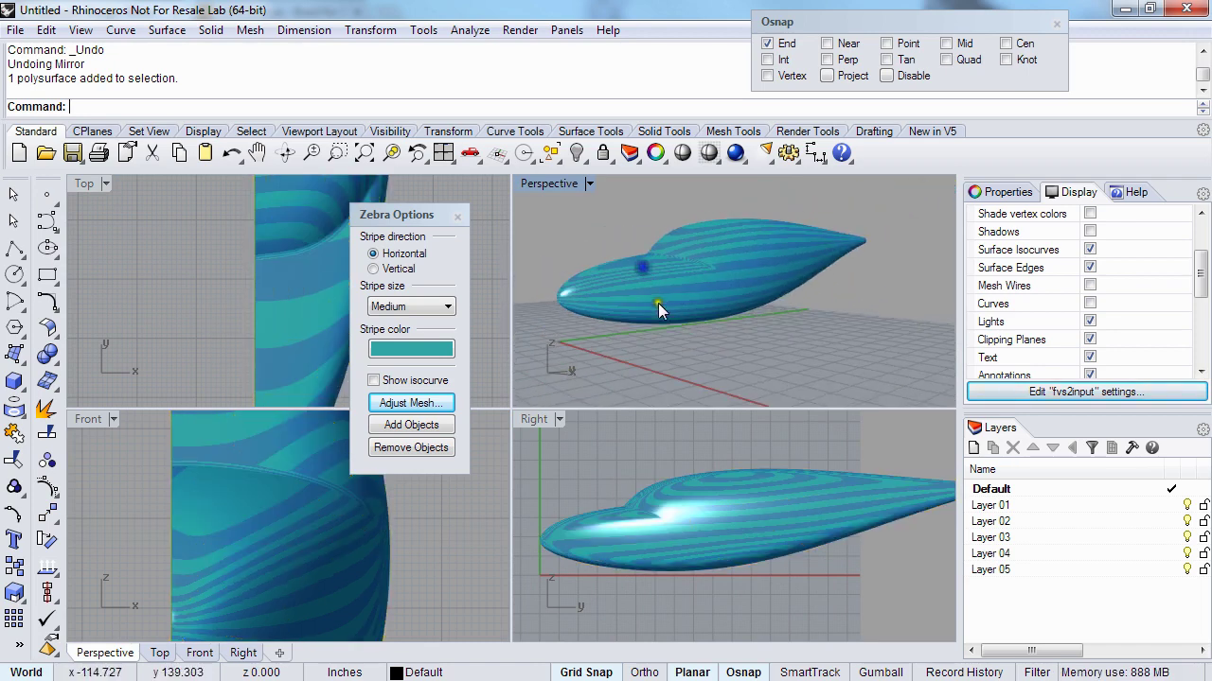
right_drag(671, 576, 701, 569)
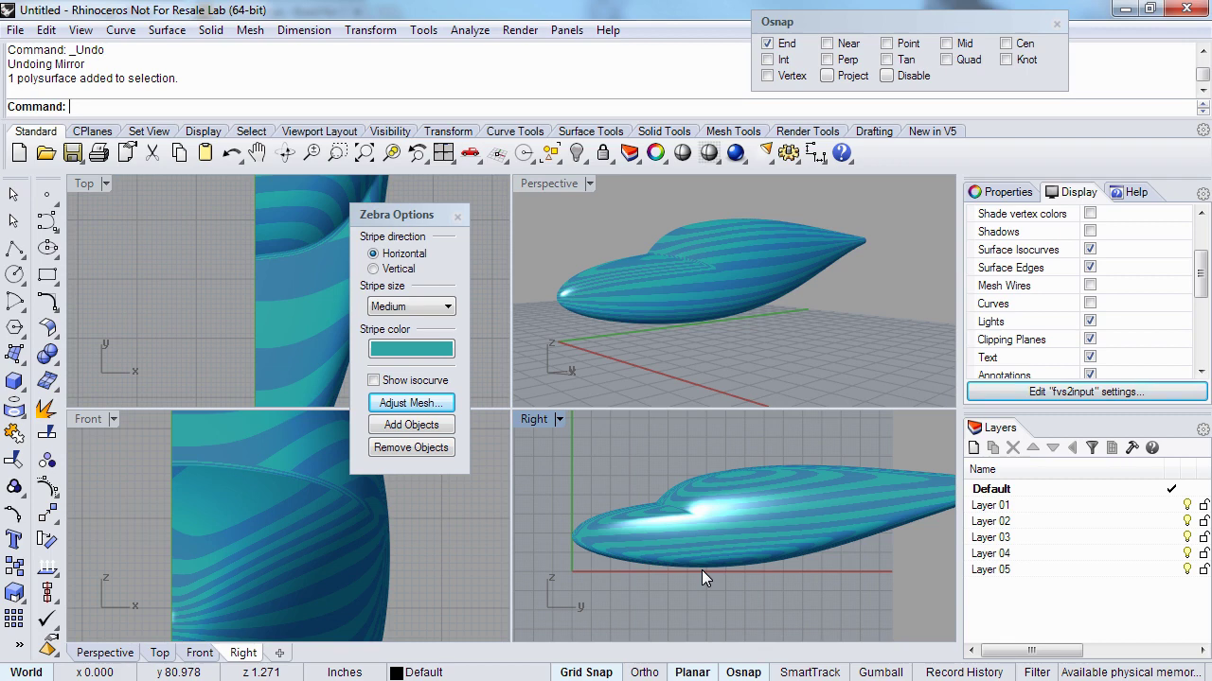
- End the Zebra analysis to return the fuselage to its normal shaded display, and clear the selection
click(457, 217)
mouse_move(747, 274)
right_down()
mouse_move(640, 303)
mouse_move(595, 347)
right_up()
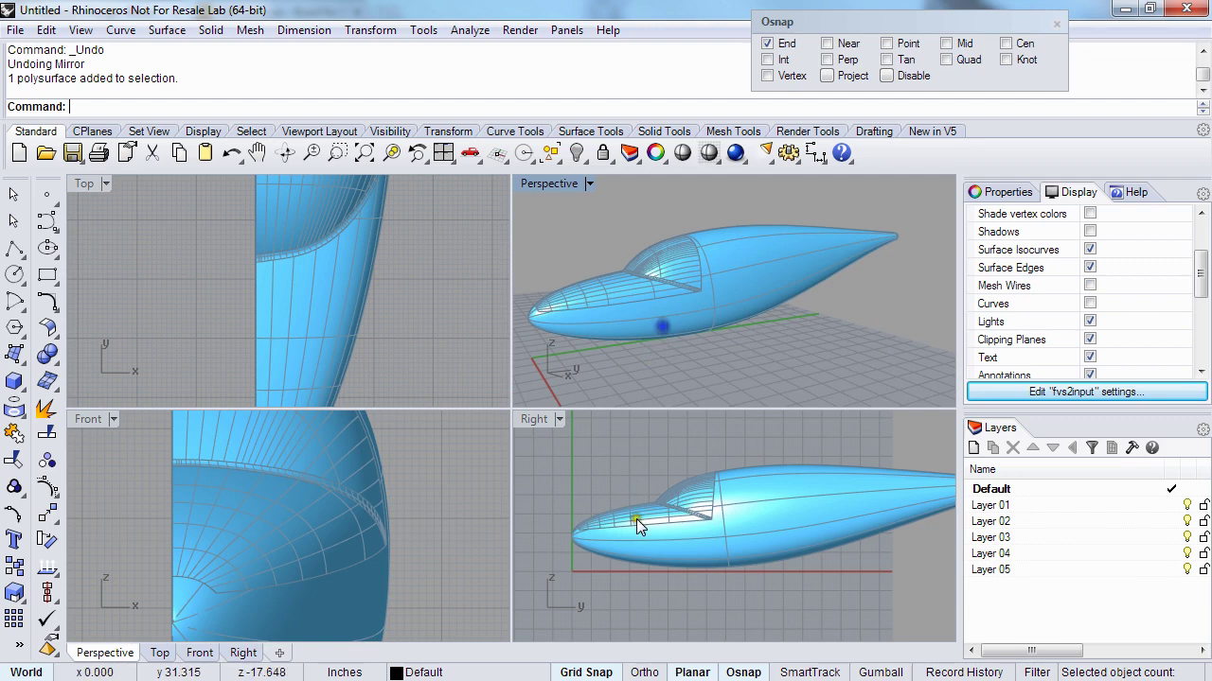
click(642, 622)
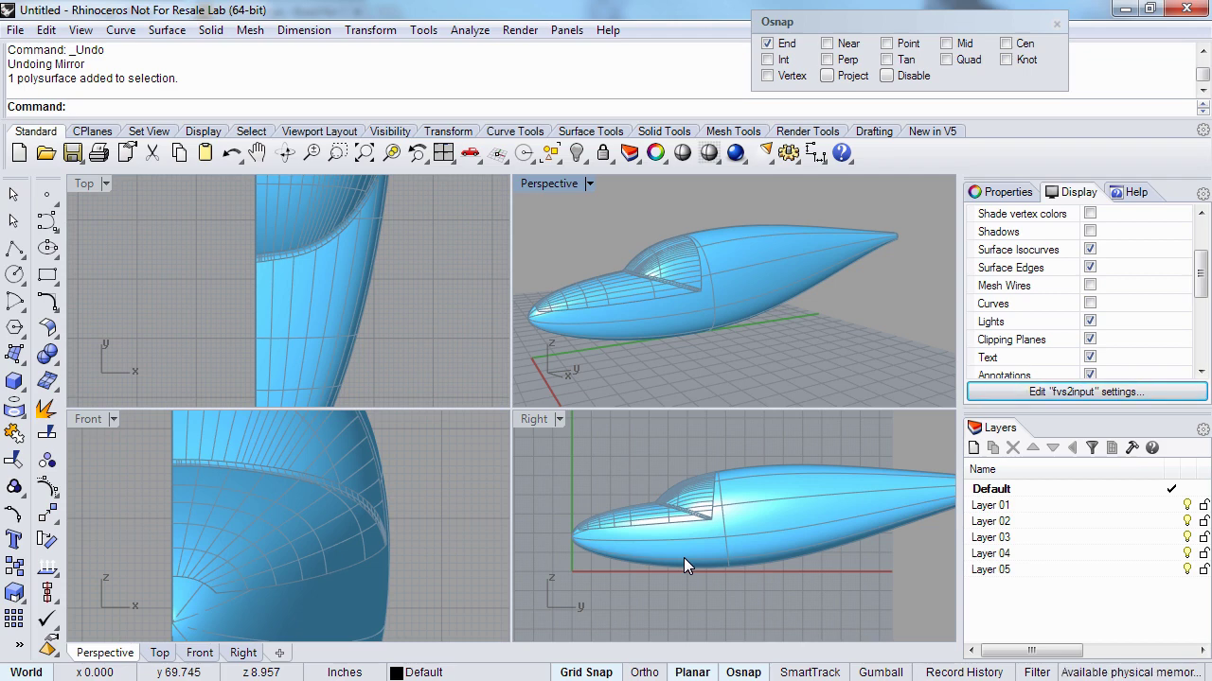
- Start a degree-5 curve in the Right view at about y 147, tracing an airfoil profile's lower edge forward and around its nose near y 52
text(Curve)
key(Return)
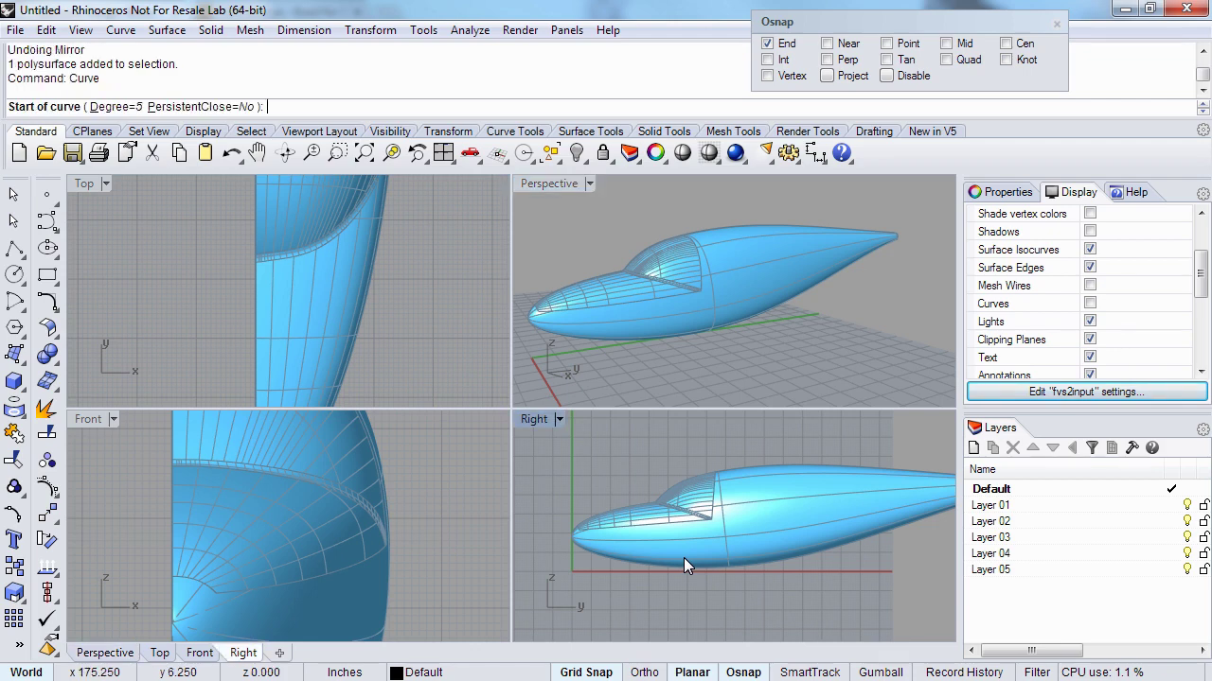
click(806, 541)
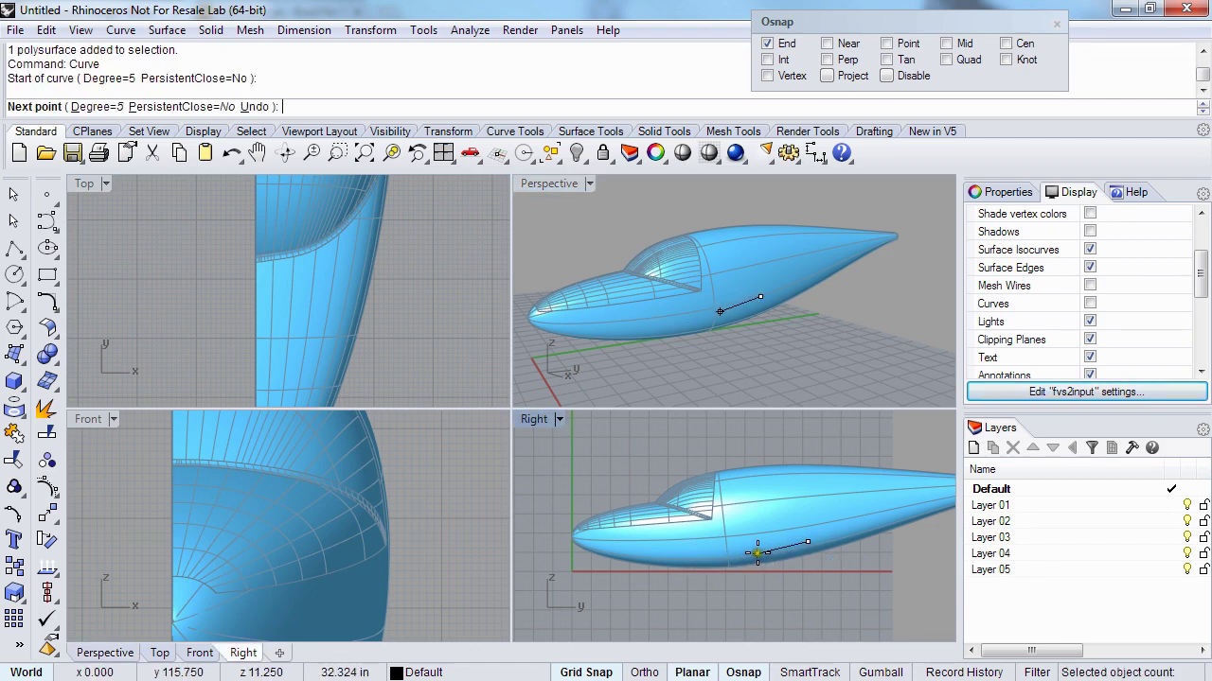
click(765, 552)
click(721, 560)
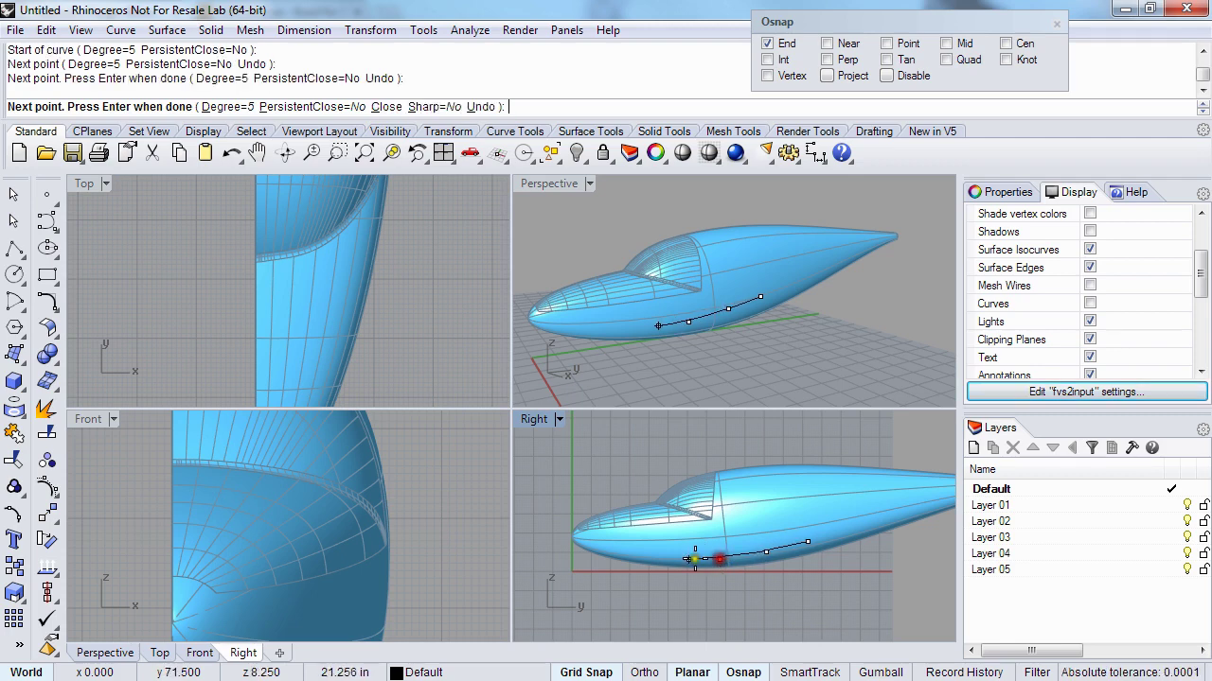
click(674, 562)
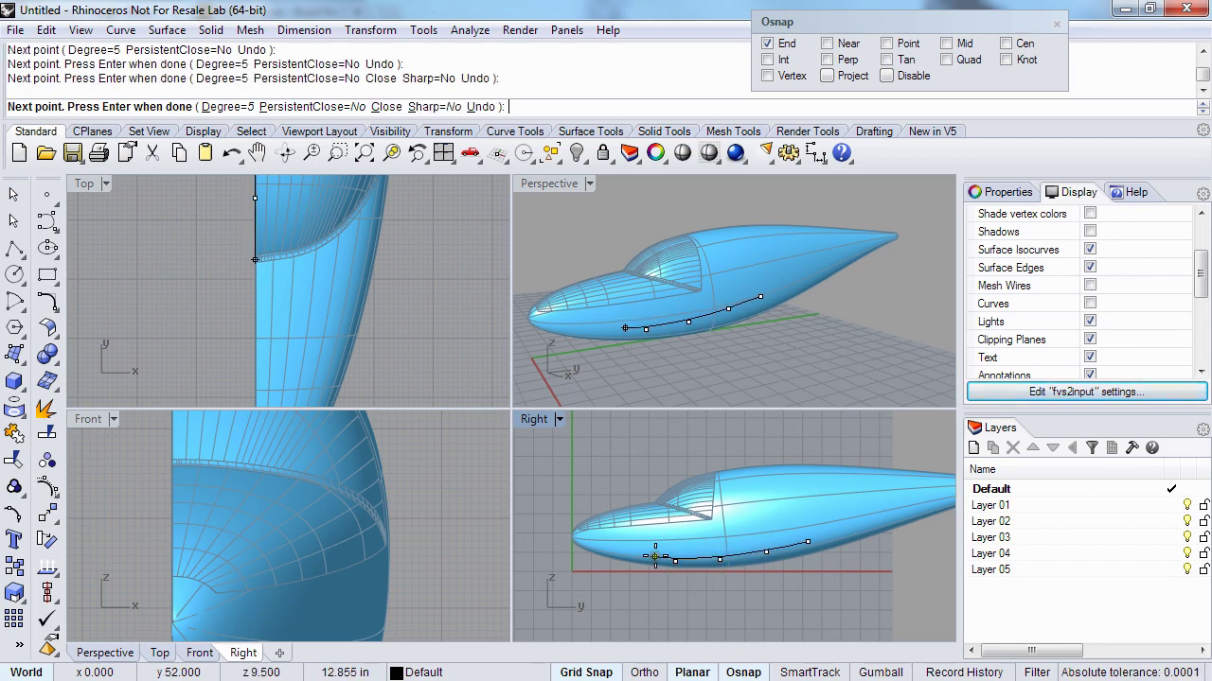
click(654, 553)
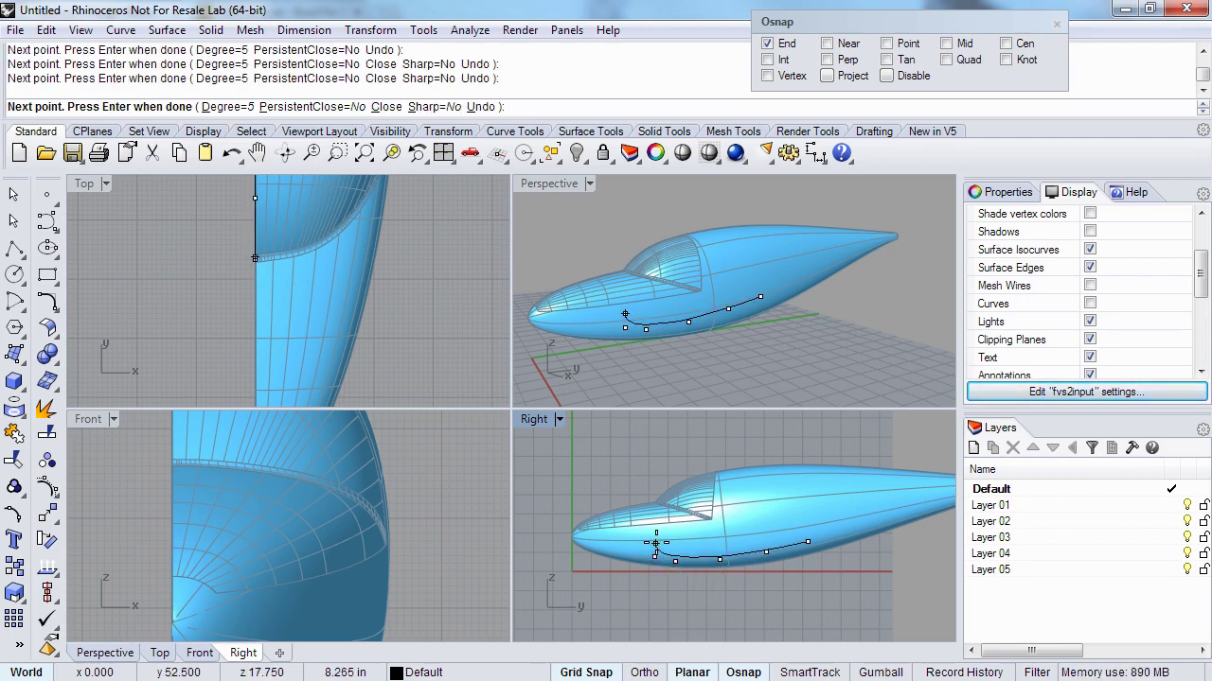
click(661, 536)
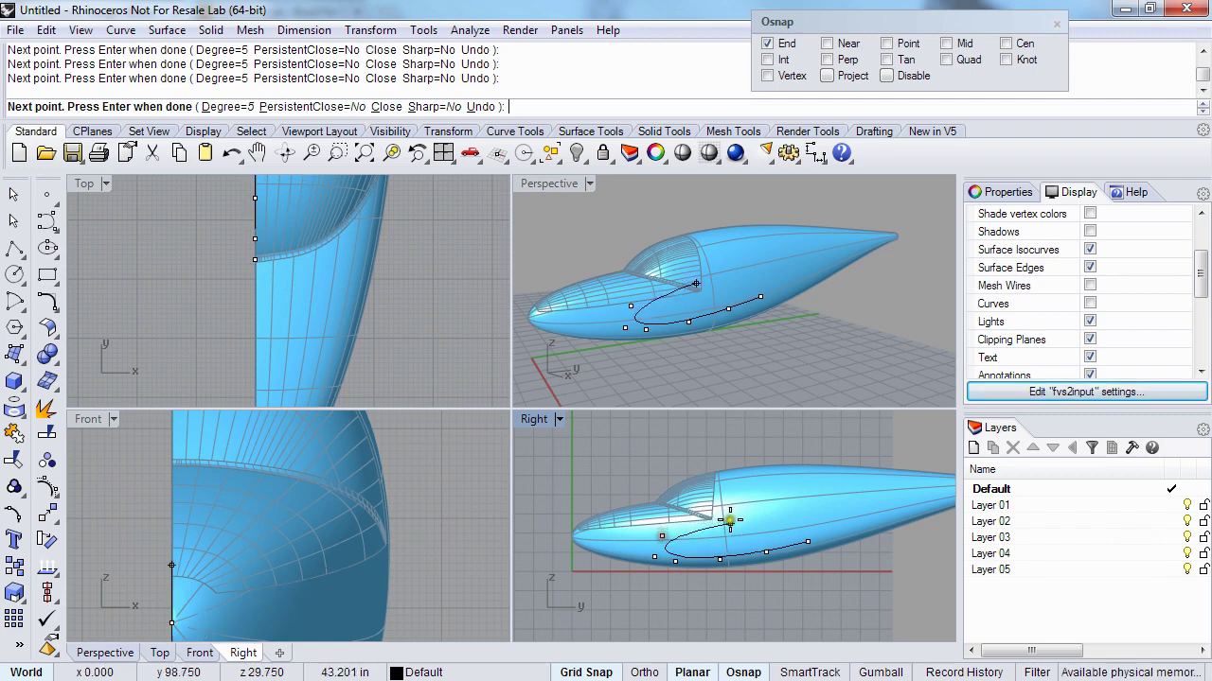
- Trace the airfoil profile's upper edge back and close the curve at its start point with Sharp set to Yes
scroll(705, 535, up, 2)
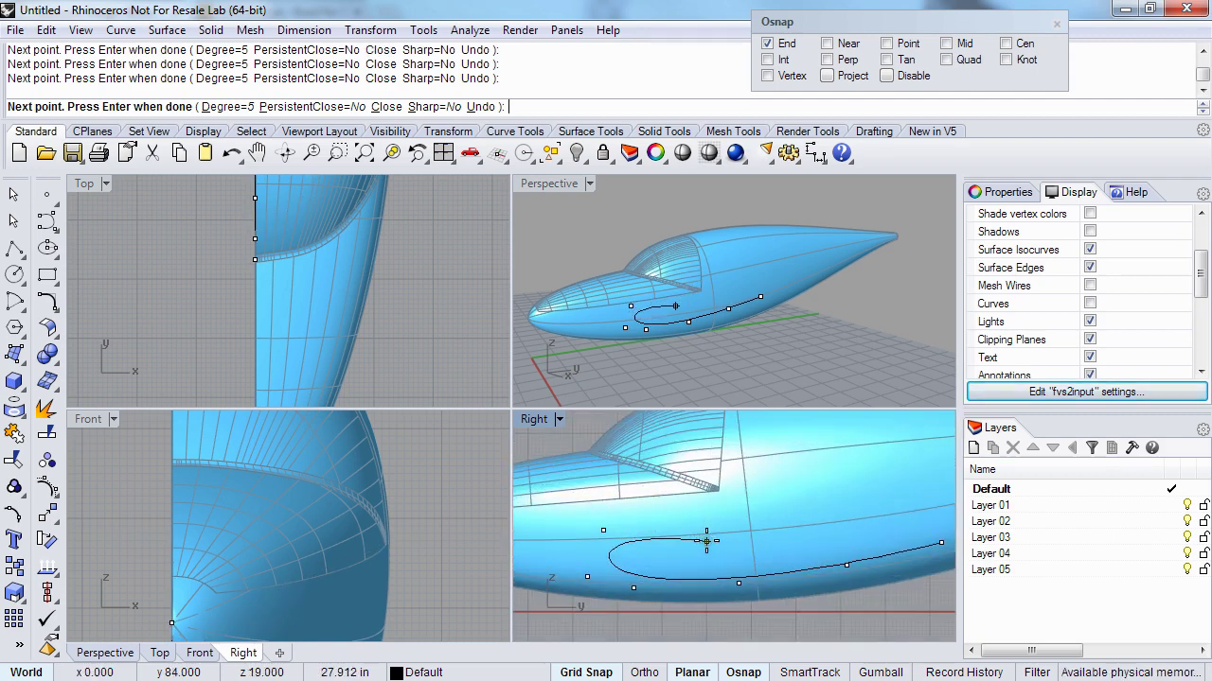
click(663, 525)
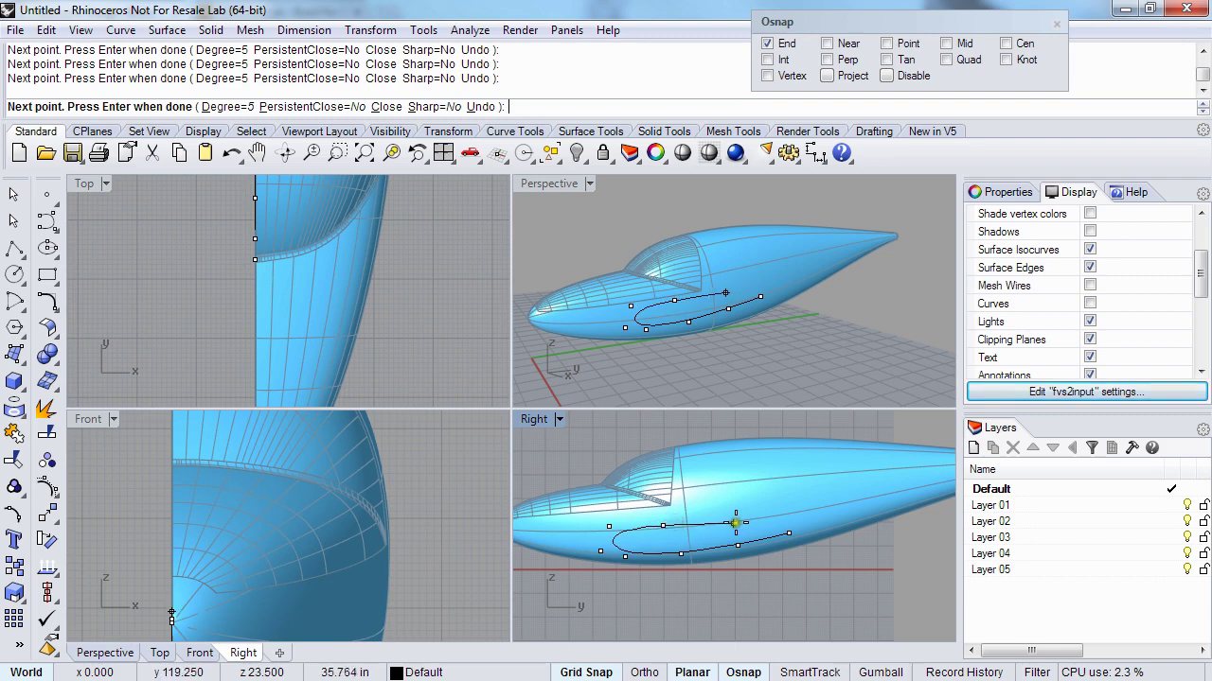
scroll(730, 522, up, 1)
click(751, 529)
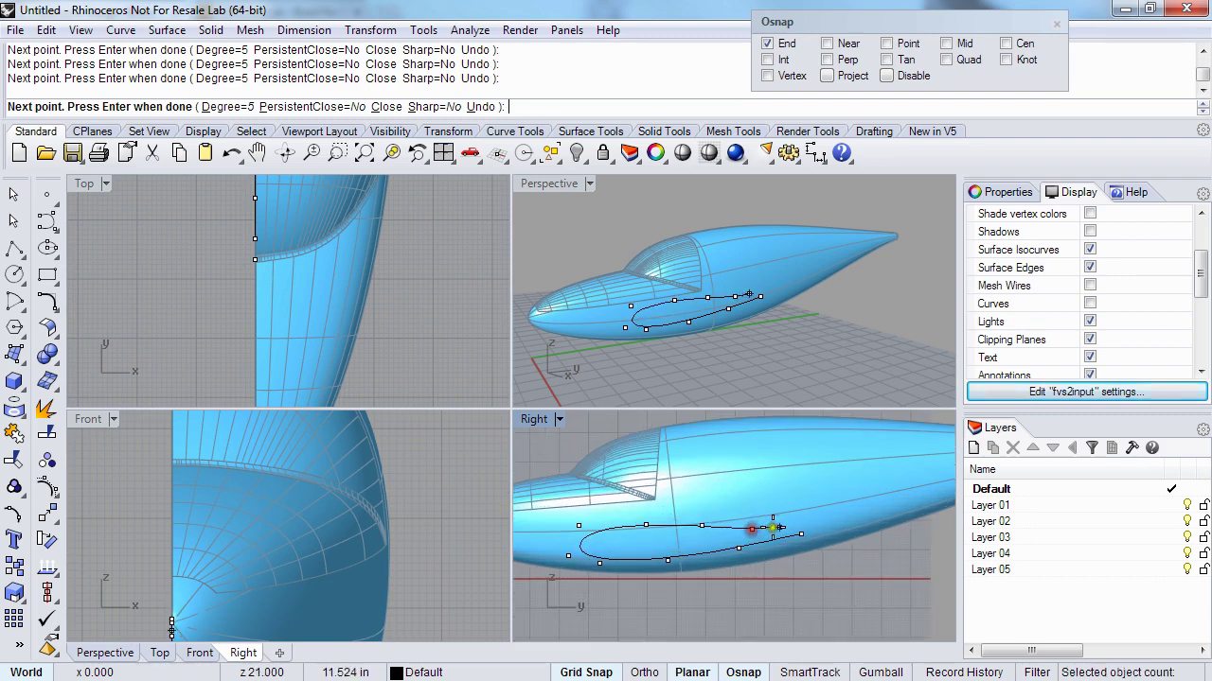
click(799, 534)
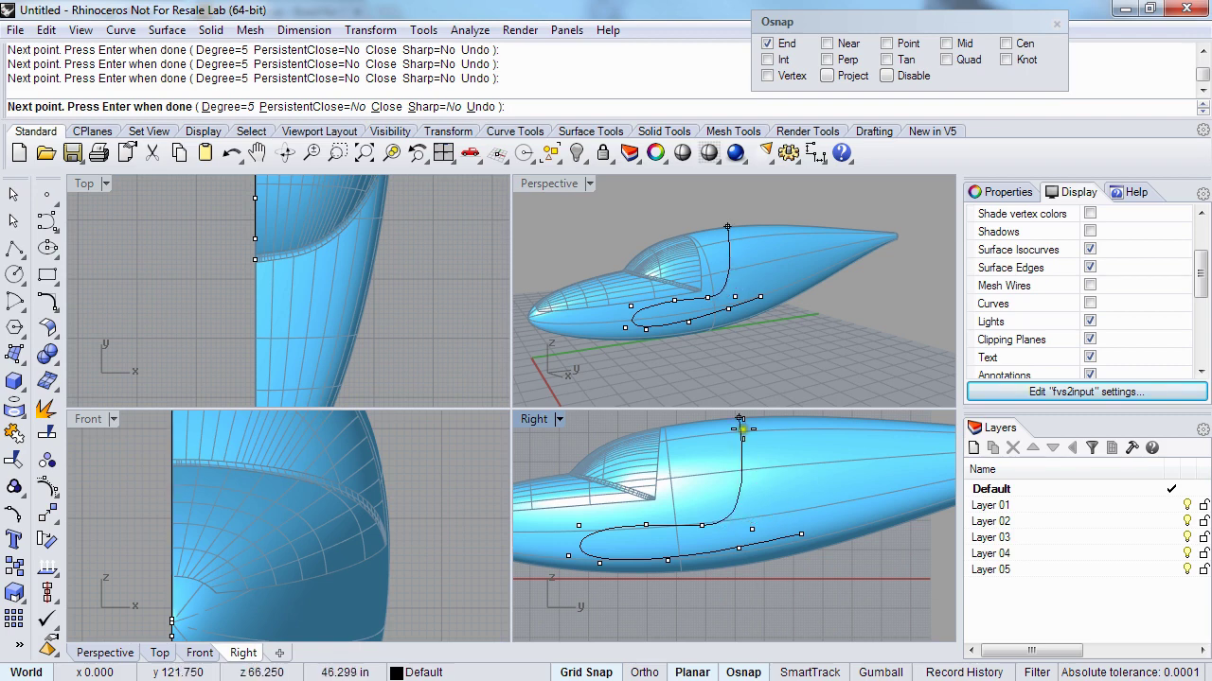
click(420, 109)
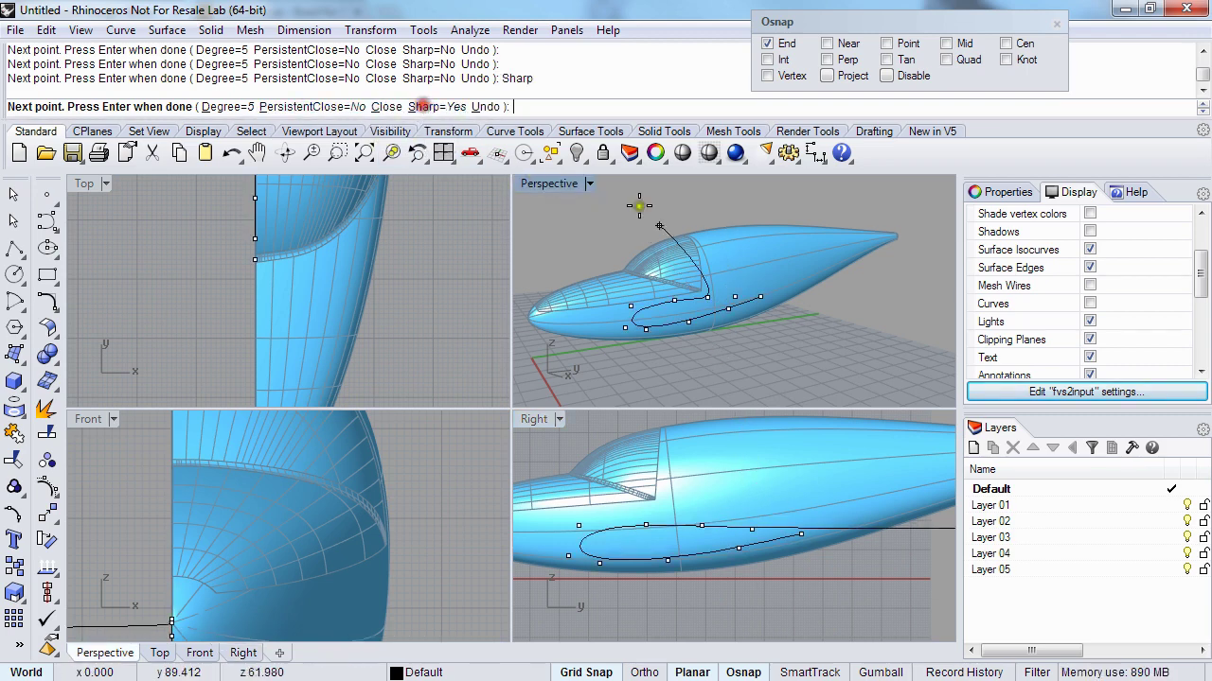
click(800, 535)
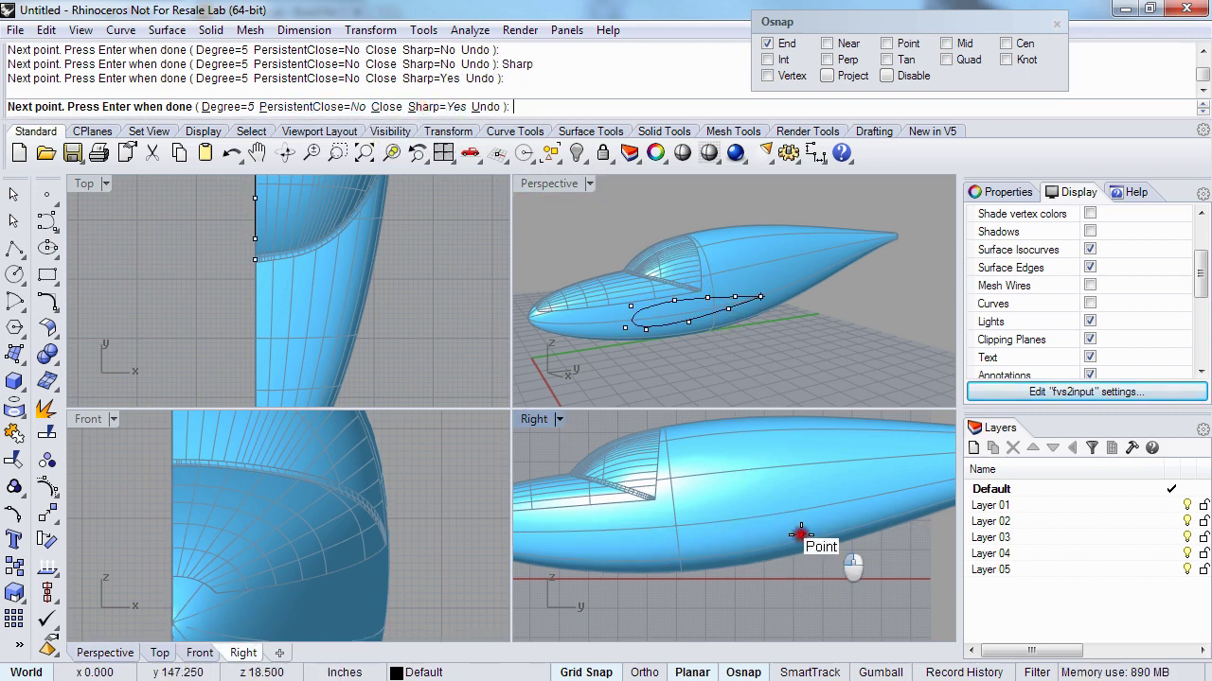
right_drag(801, 536, 737, 565)
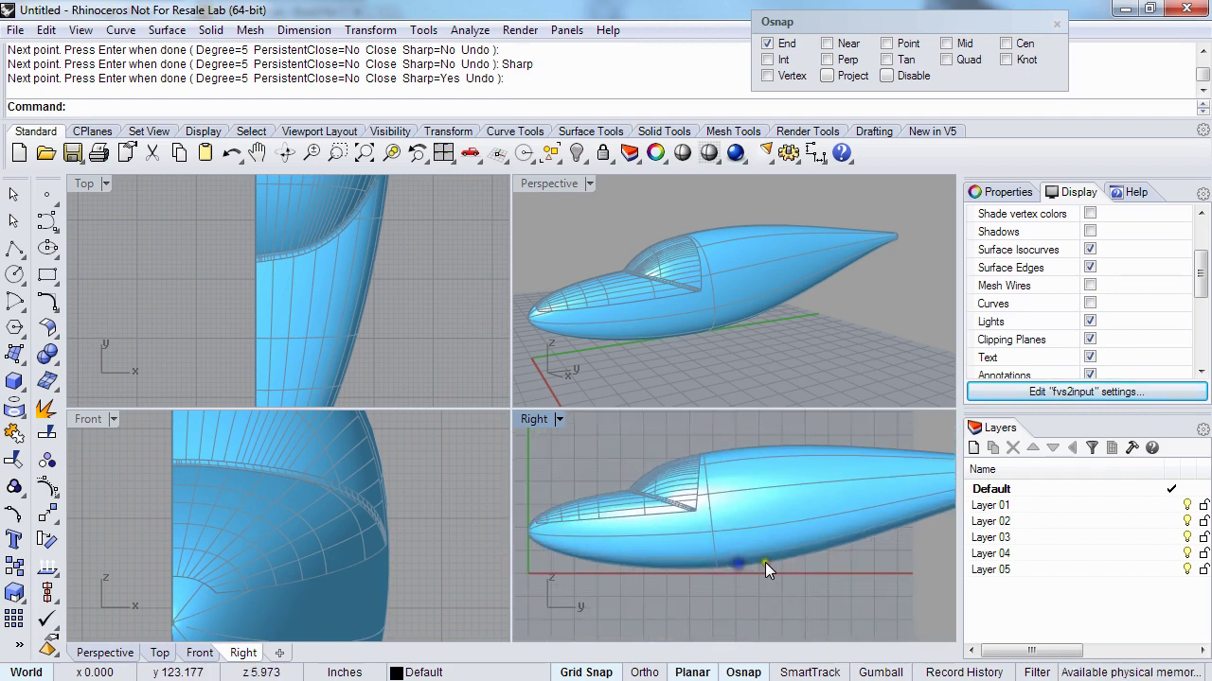
- Select the newly drawn airfoil curve and turn on curve display in the viewports
text(SelLast)
key(Return)
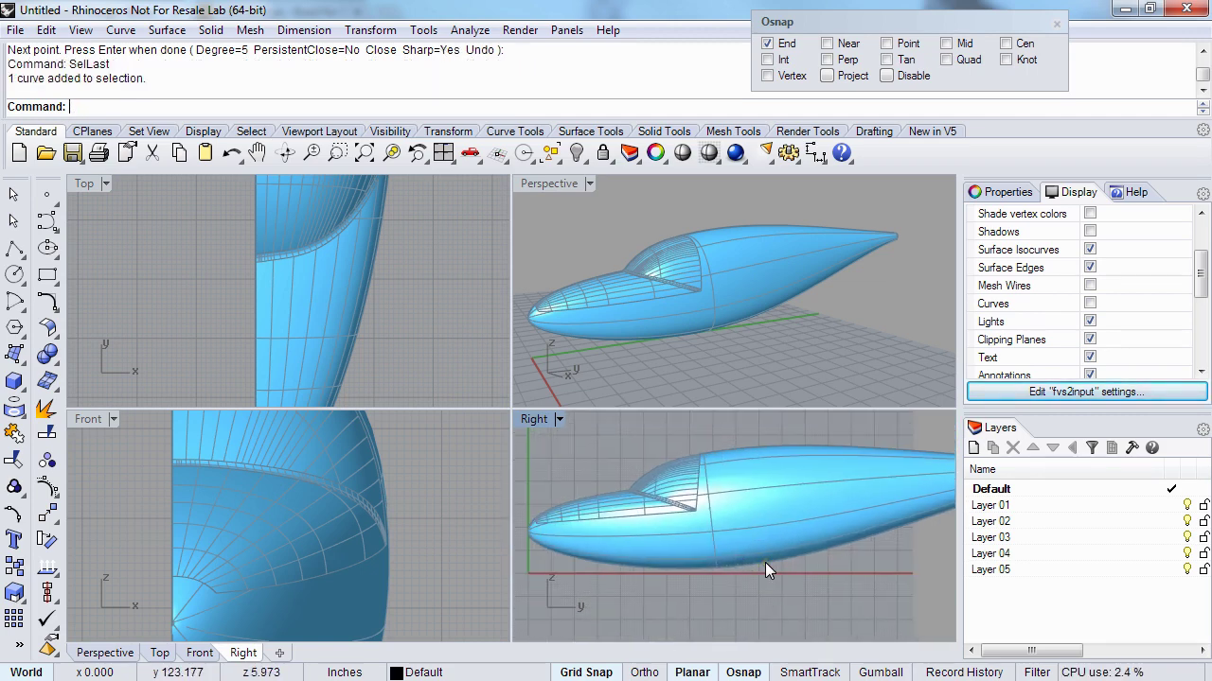
right_drag(718, 524, 743, 535)
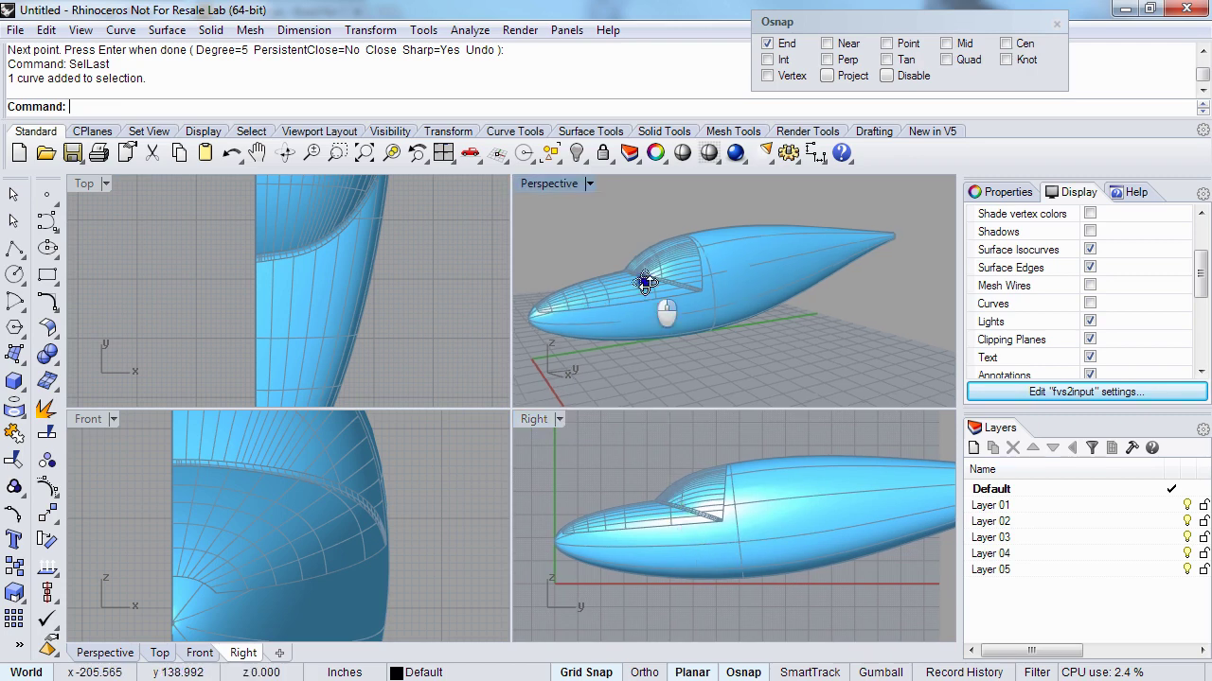
right_drag(641, 271, 956, 245)
click(1087, 302)
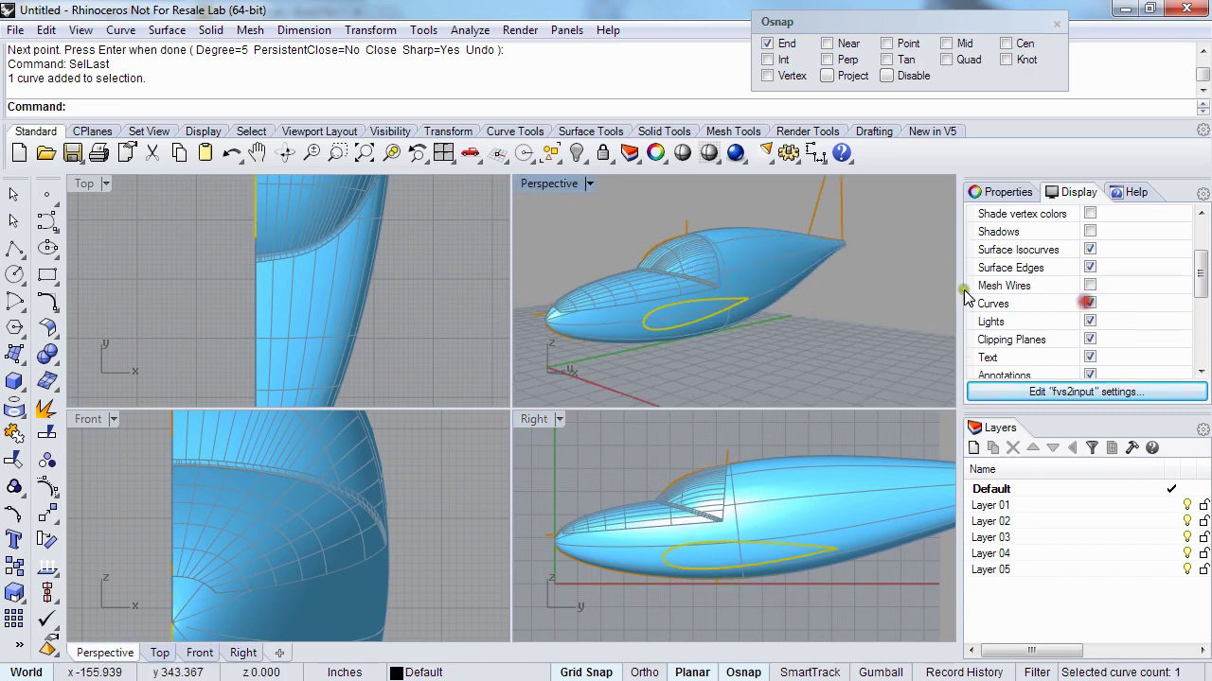
- Nudge the selected airfoil curve down by about 2.2 inches in the Right view
right_drag(598, 324, 646, 324)
key(alt+Left)
right_drag(685, 602, 678, 571)
key(alt+Left)
key(alt+Left)
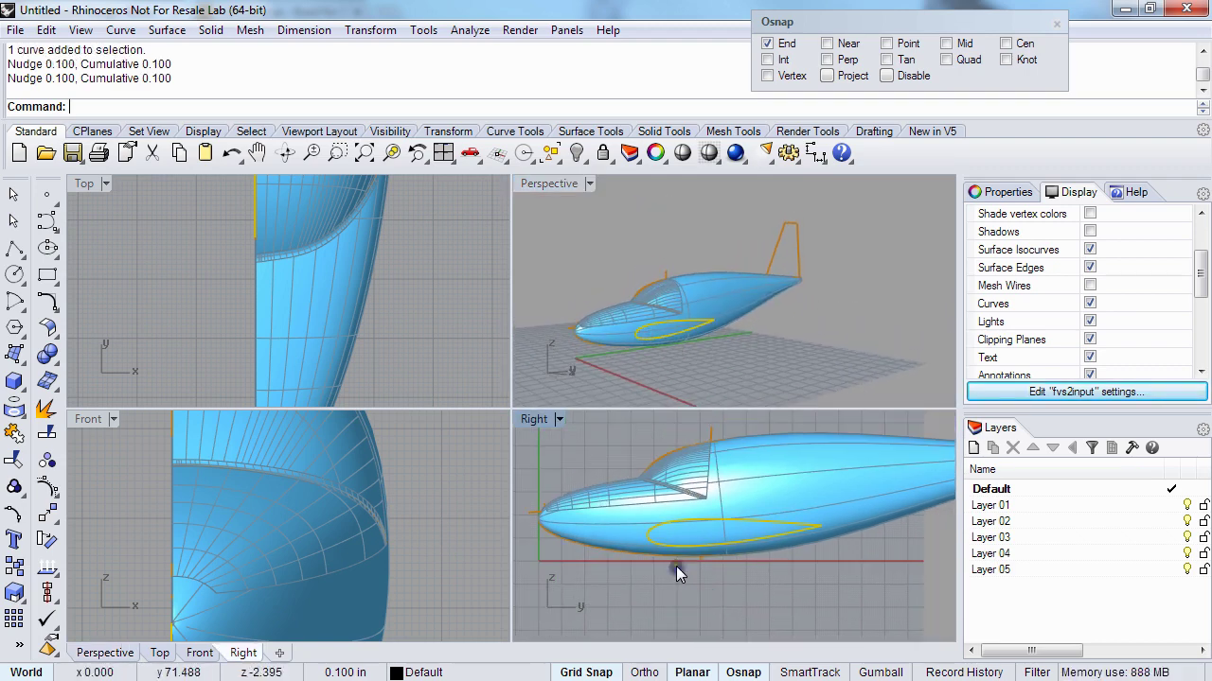
key(alt+Left)
key(alt+Left)
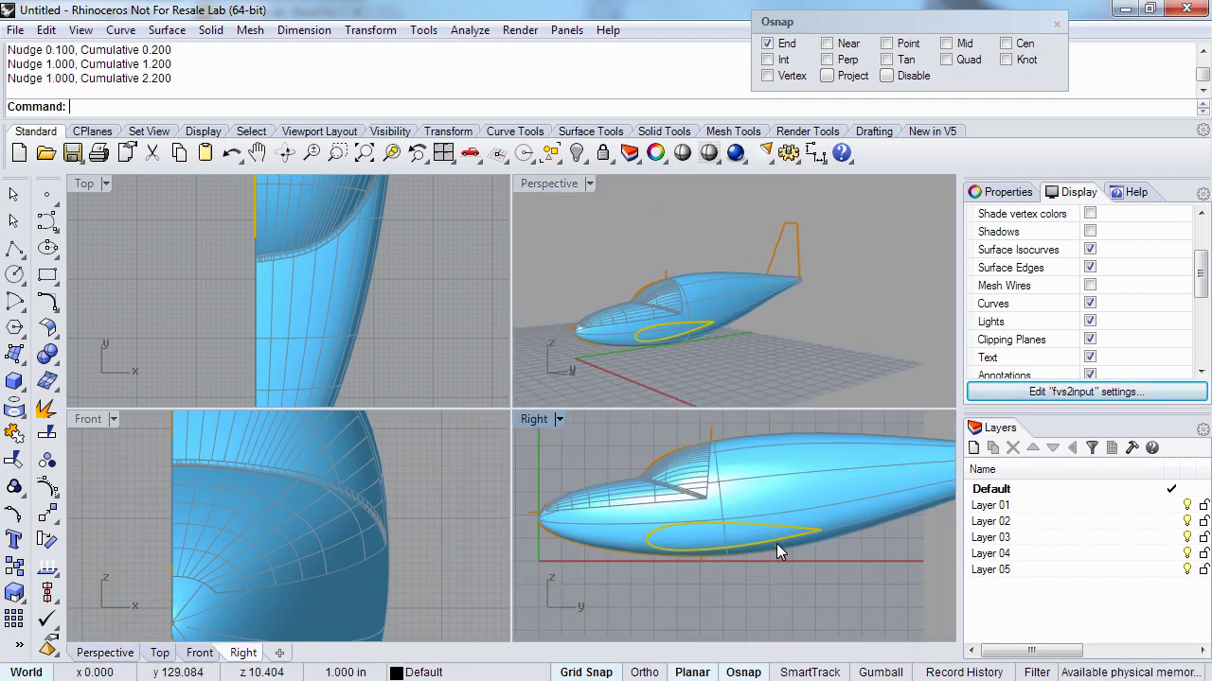
- Extrude the airfoil curve about 185 inches outward from the fuselage's centreline as an open wing surface, with Solid and BothSides set to No
right_drag(568, 338, 649, 305)
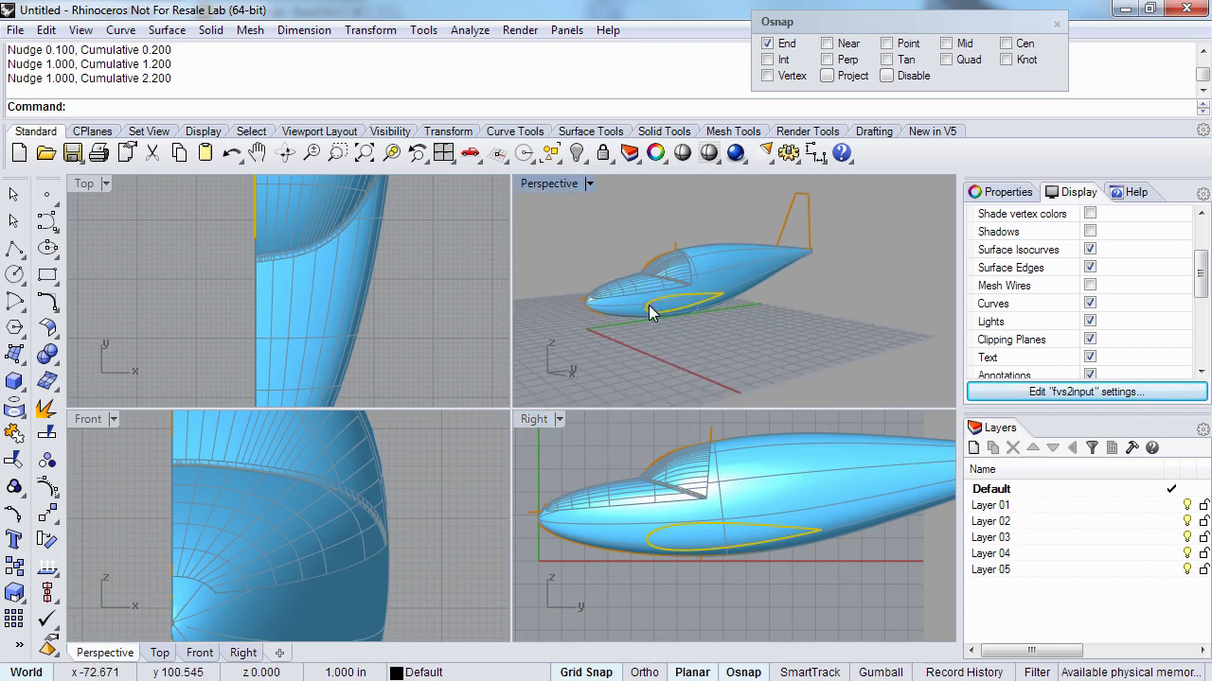
text(ExtrudeCrv)
key(Return)
right_drag(268, 239, 225, 306)
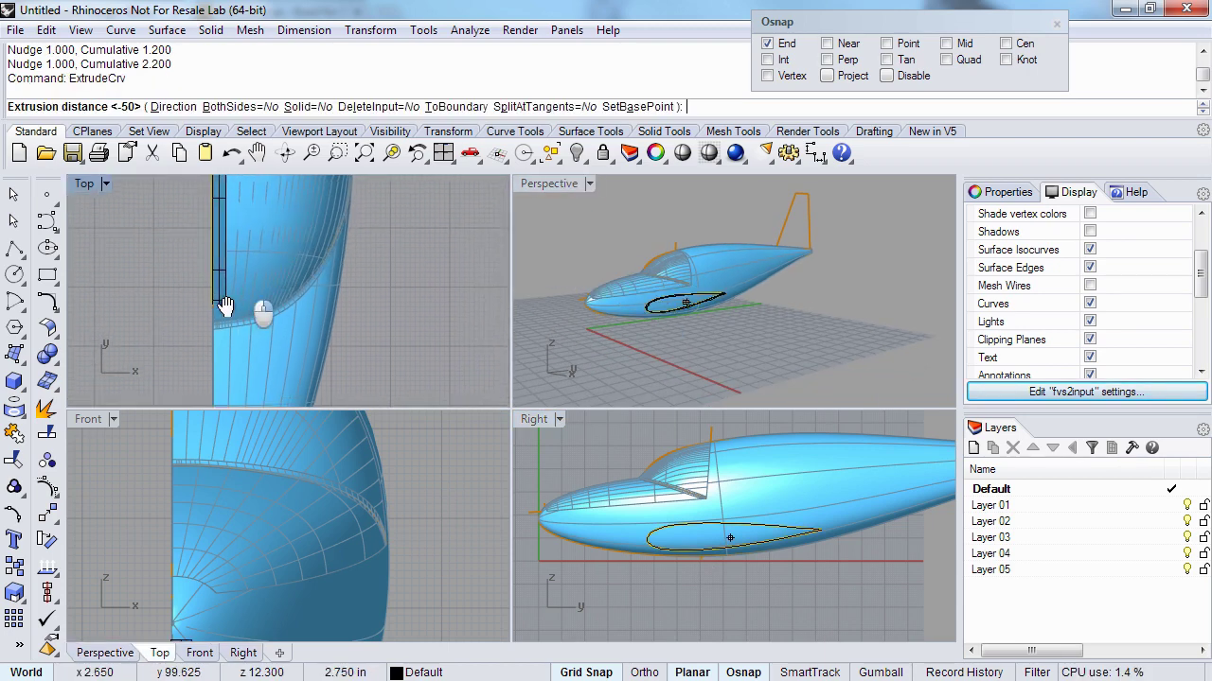
scroll(224, 306, down, 5)
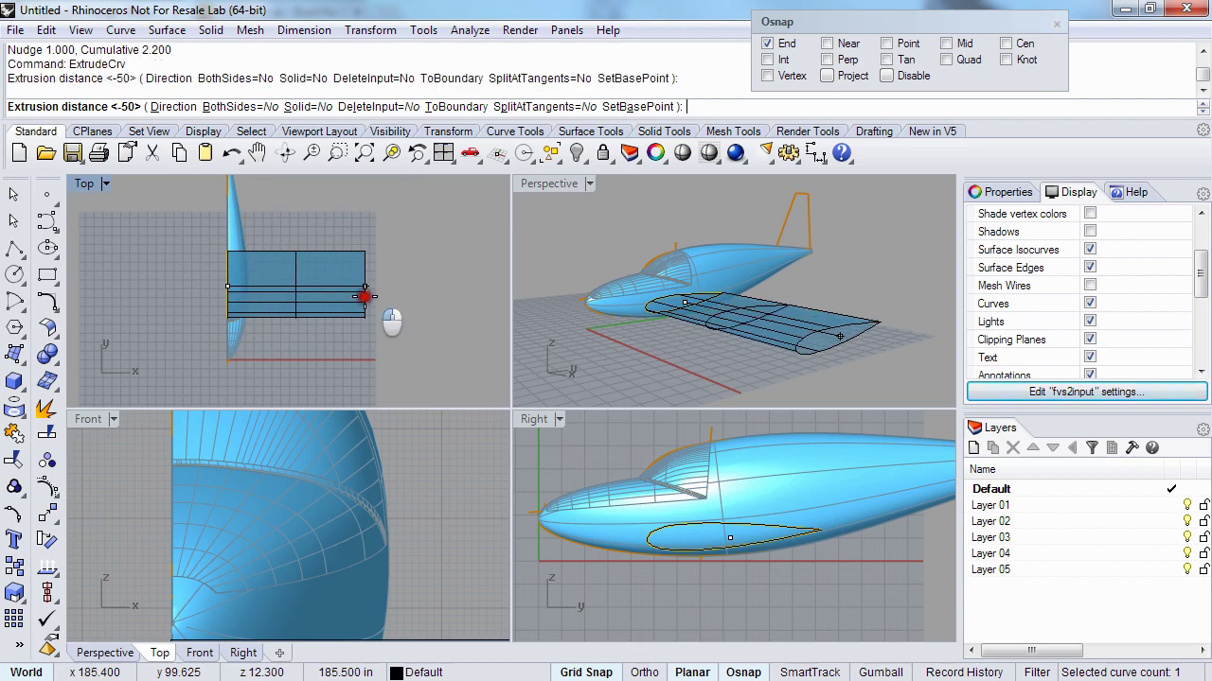
click(364, 296)
right_drag(760, 304, 725, 331)
- Change the extruded wing surface's V degree to 3 with ChangeDegree
click(719, 352)
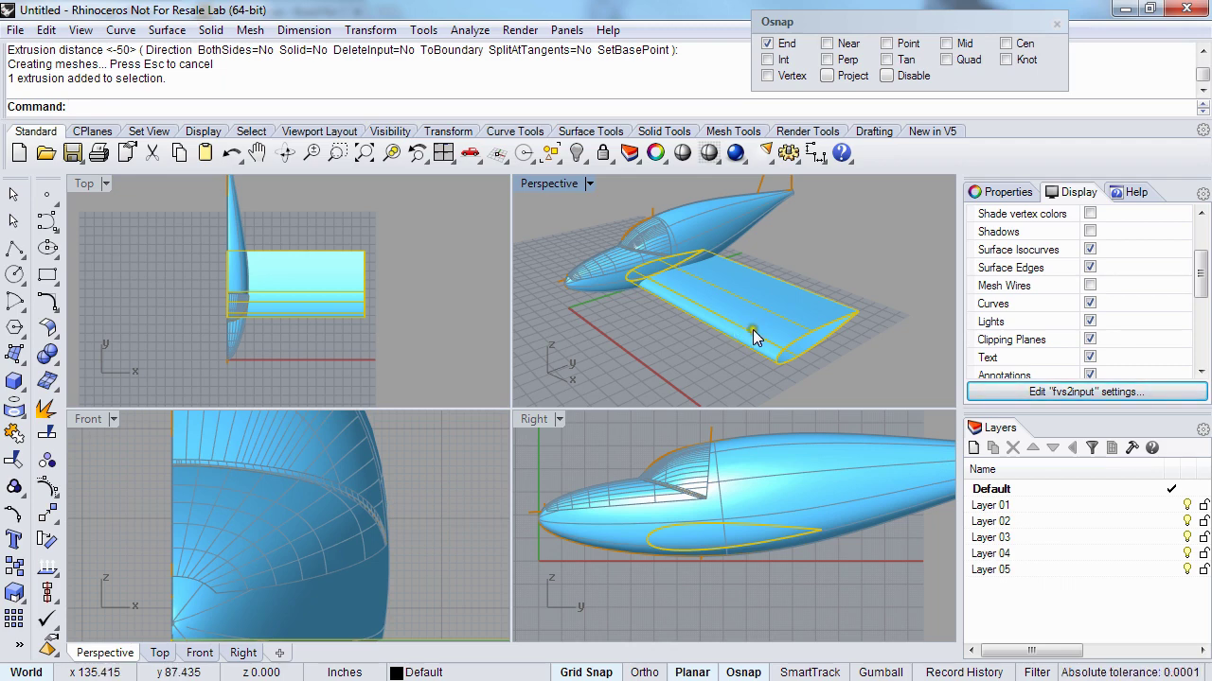
right_drag(750, 329, 781, 348)
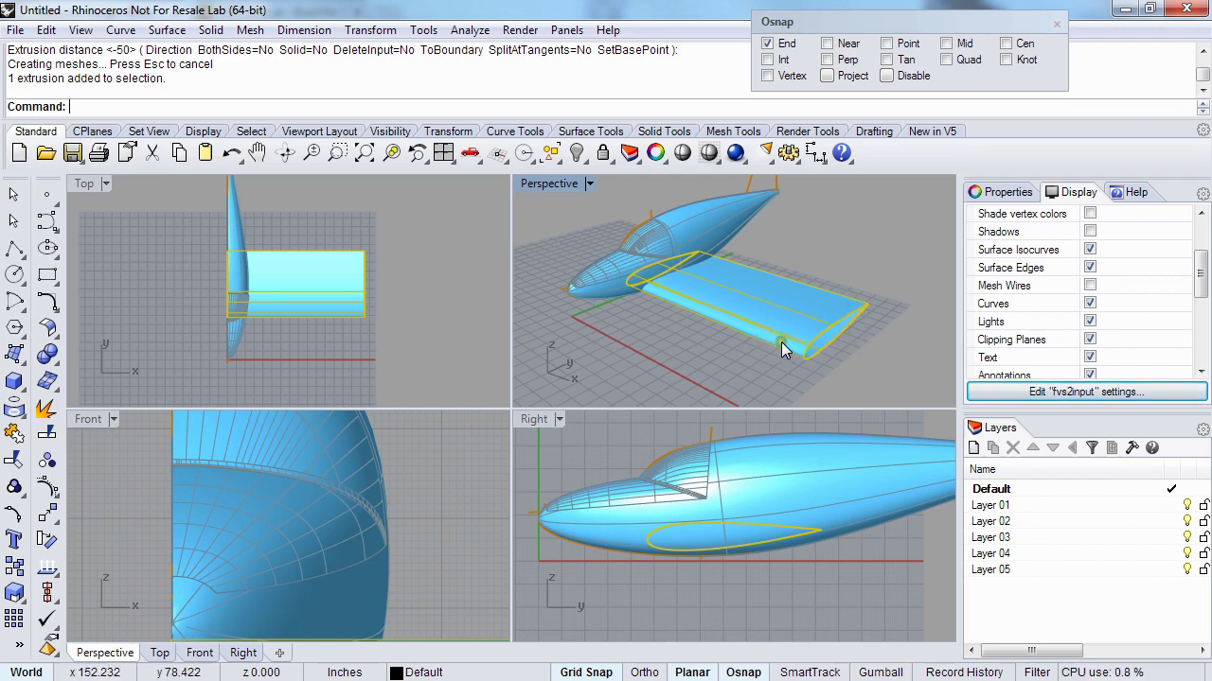
right_drag(782, 348, 717, 319)
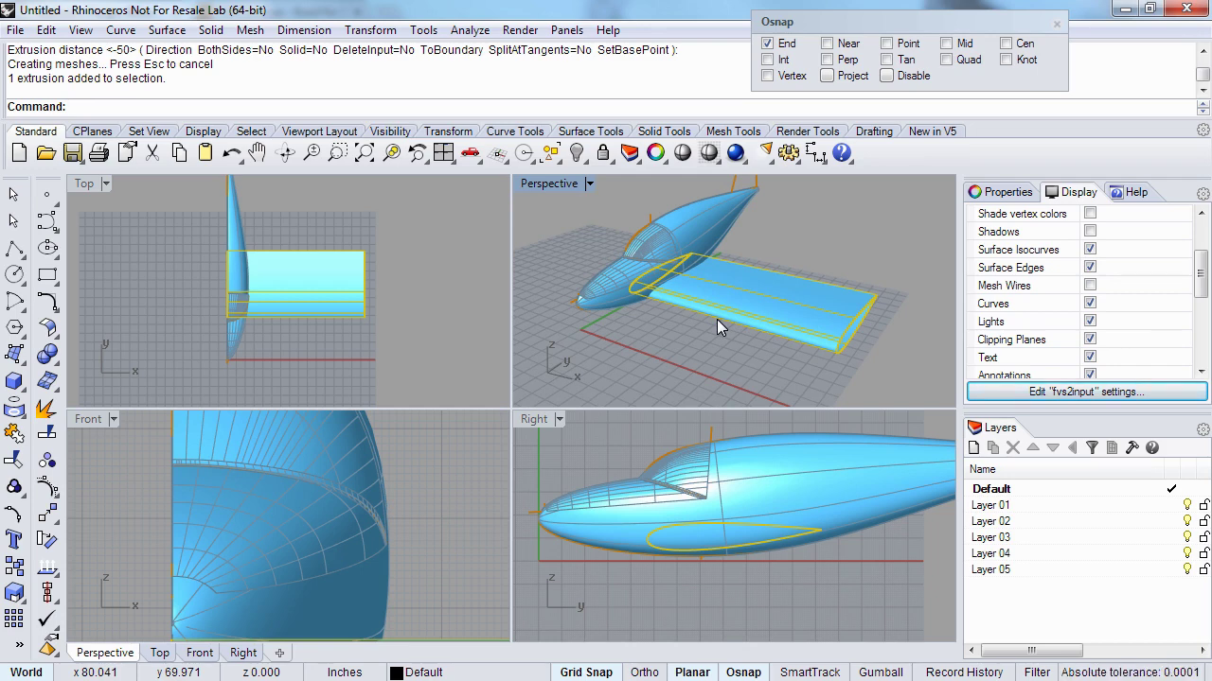
text(Chang)
key(Return)
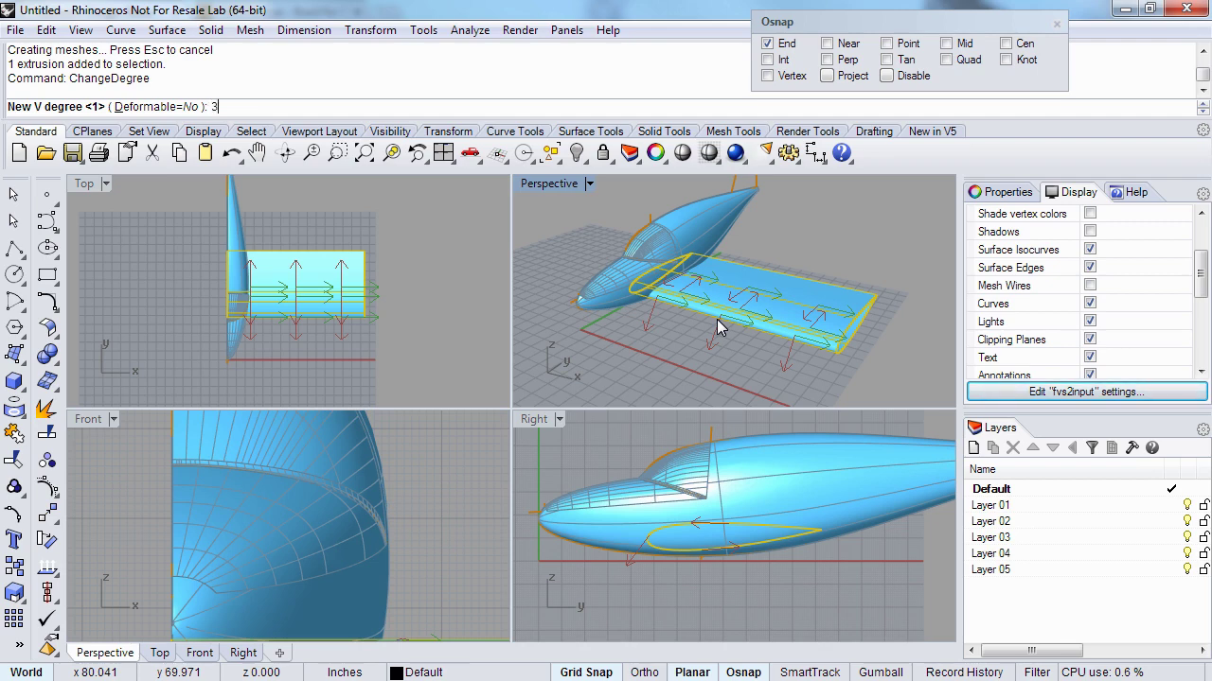
key(Return)
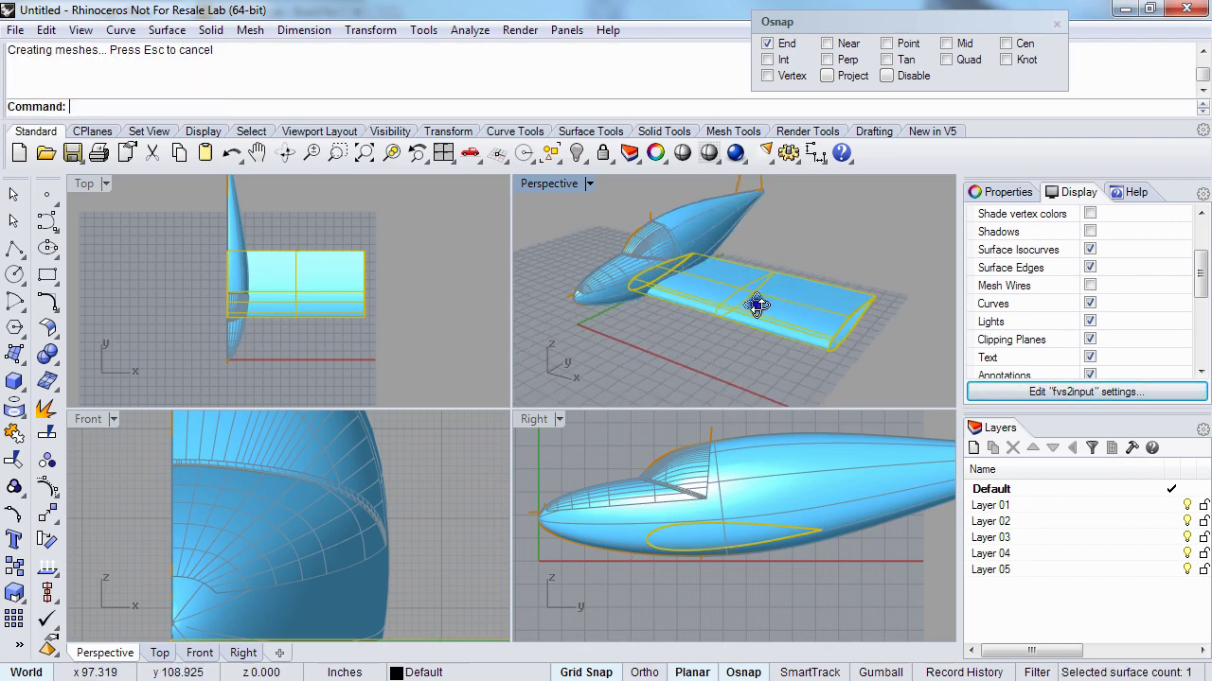
- Show the wing surface's control points and insert two U-direction knots across the outer part of the wing
key(F10)
text(In)
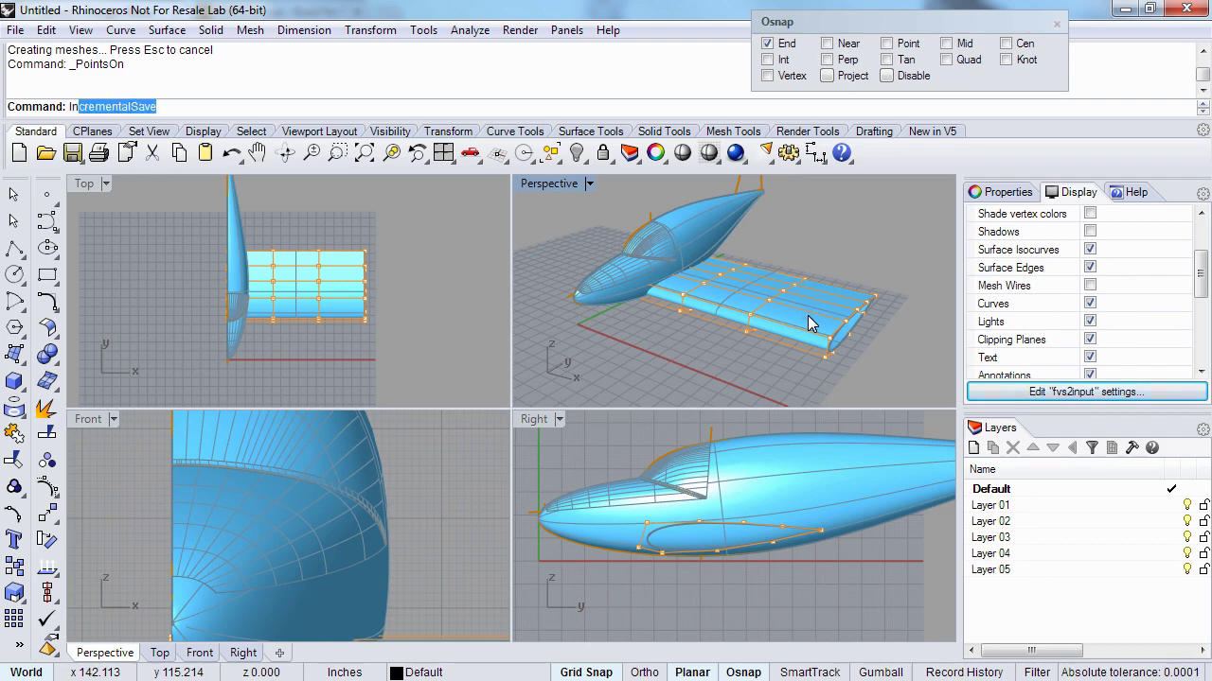
text(sertKn)
key(Return)
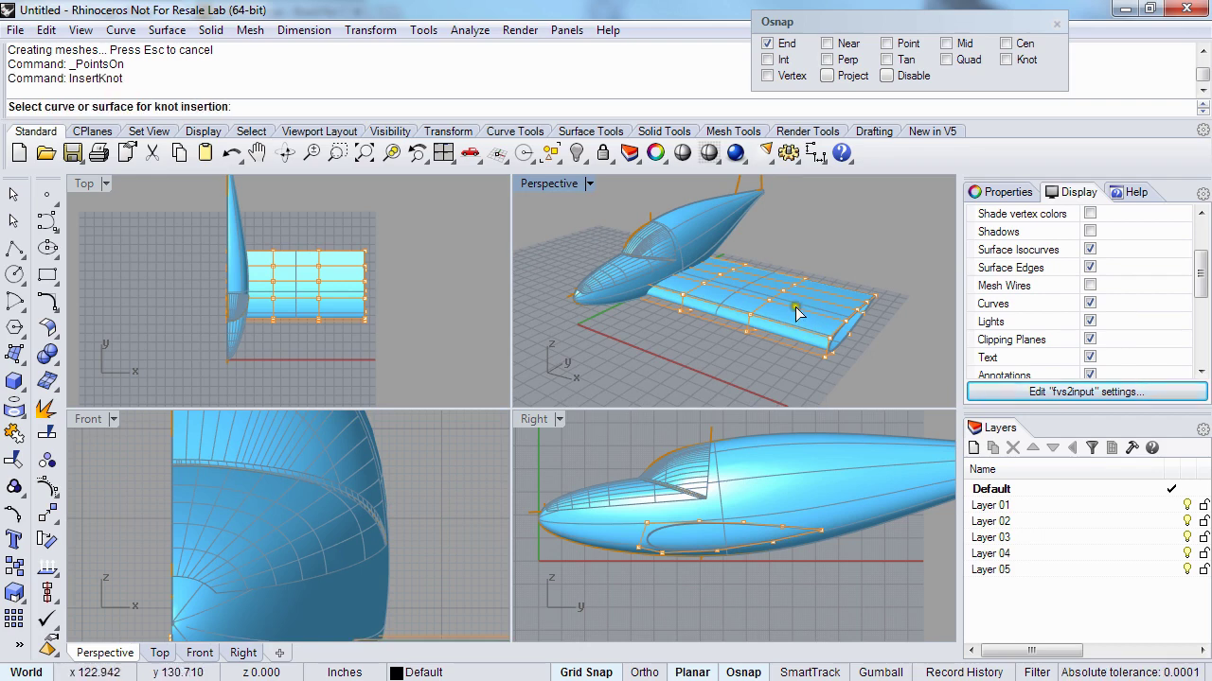
click(819, 322)
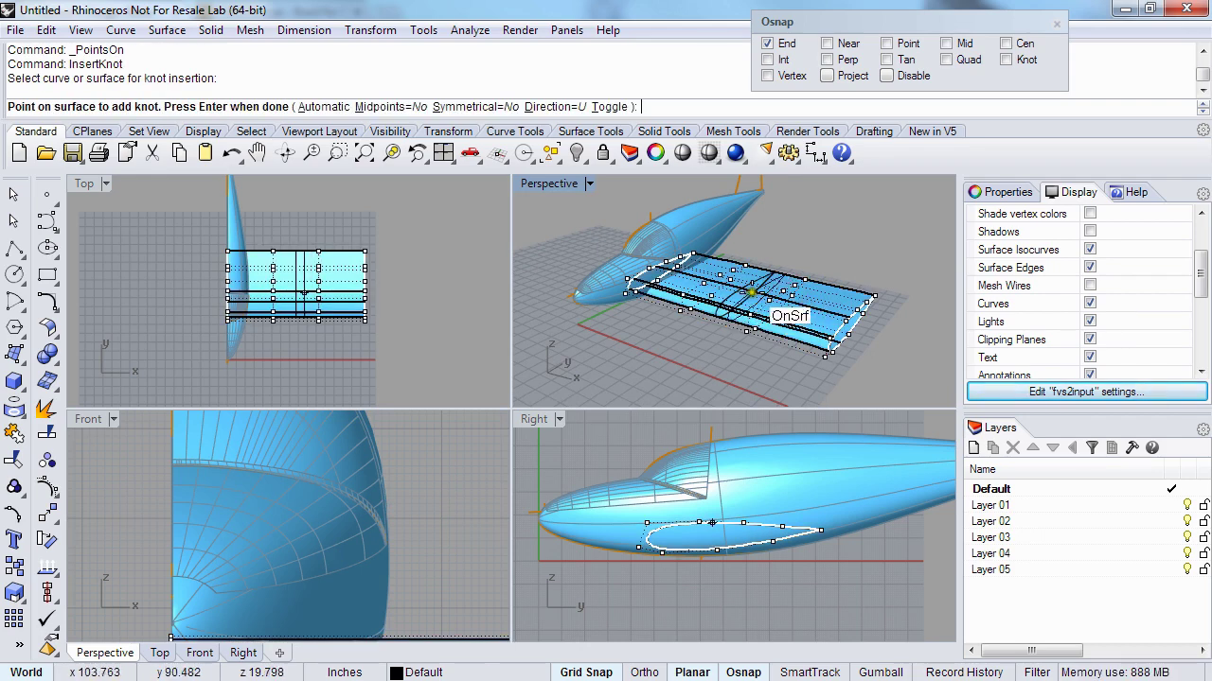
click(796, 303)
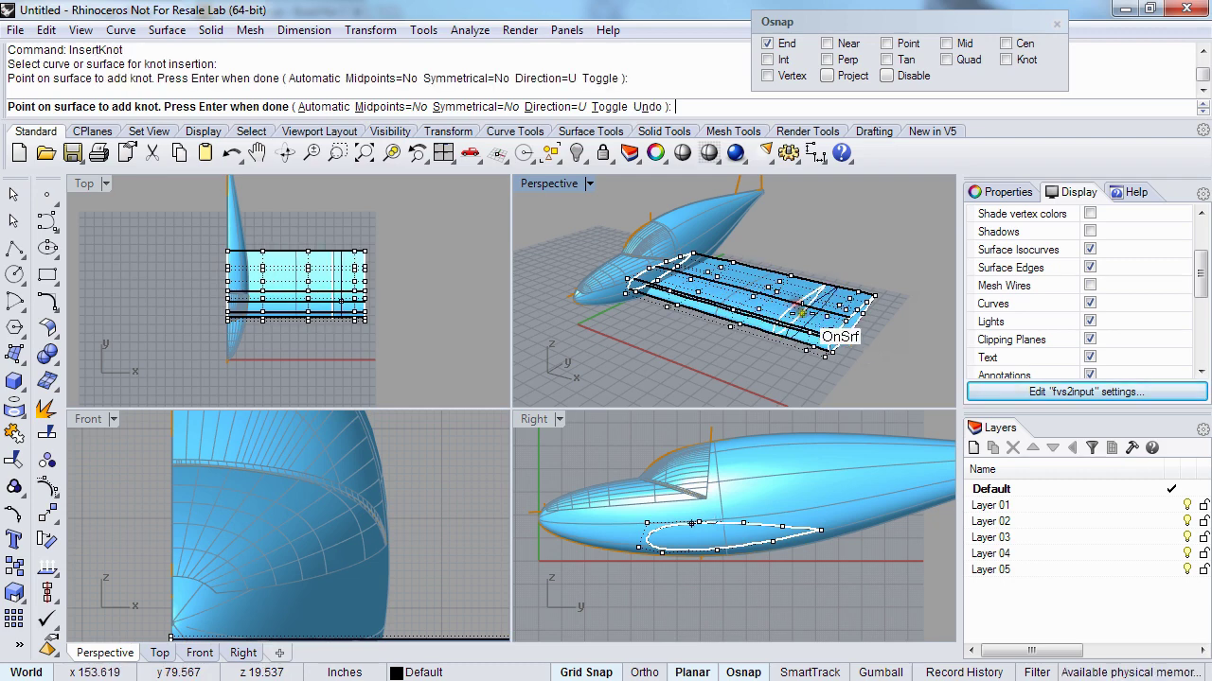
click(778, 305)
right_click(786, 306)
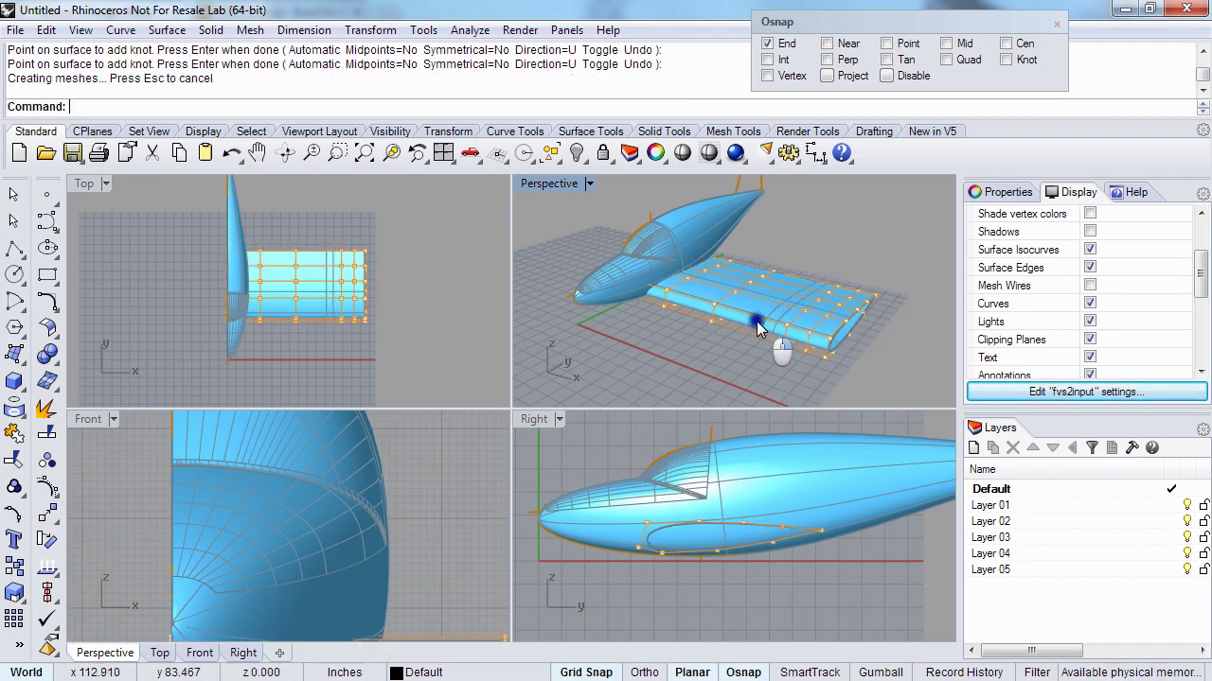
- Collapse the outermost row of wing-tip control points to one location at about y 81.75, z 11.25, using SetPt with only Y and Z set
right_drag(757, 325, 781, 323)
right_drag(389, 304, 365, 297)
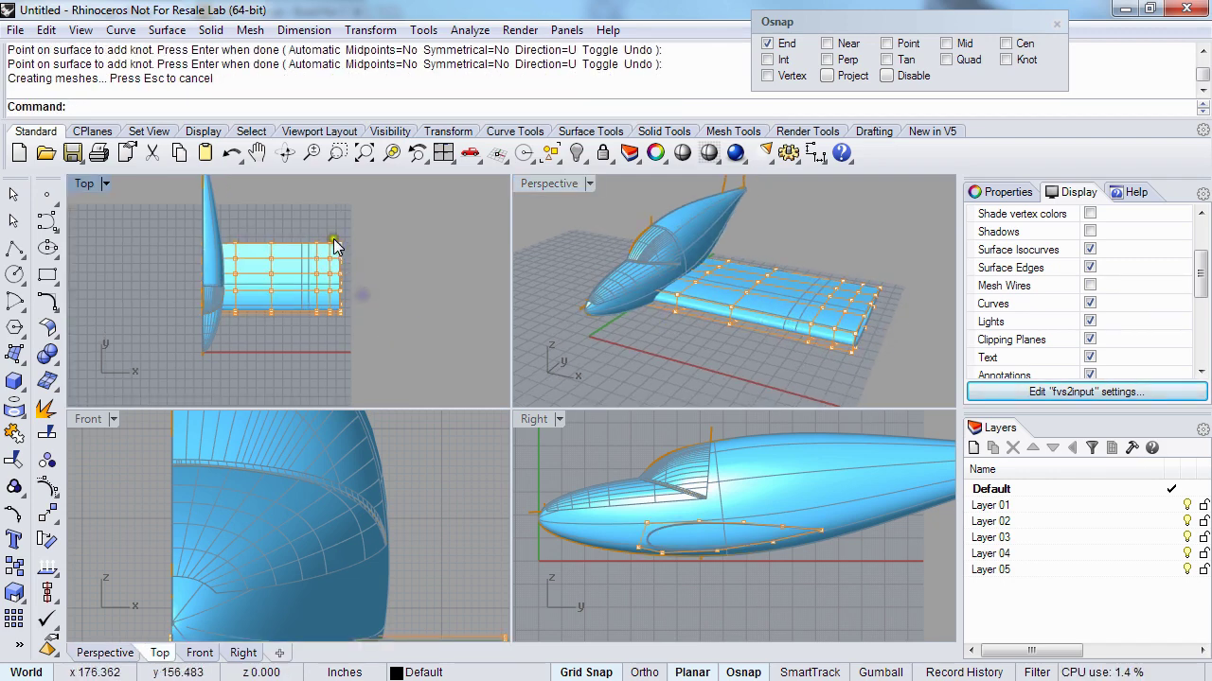
drag(334, 228, 371, 346)
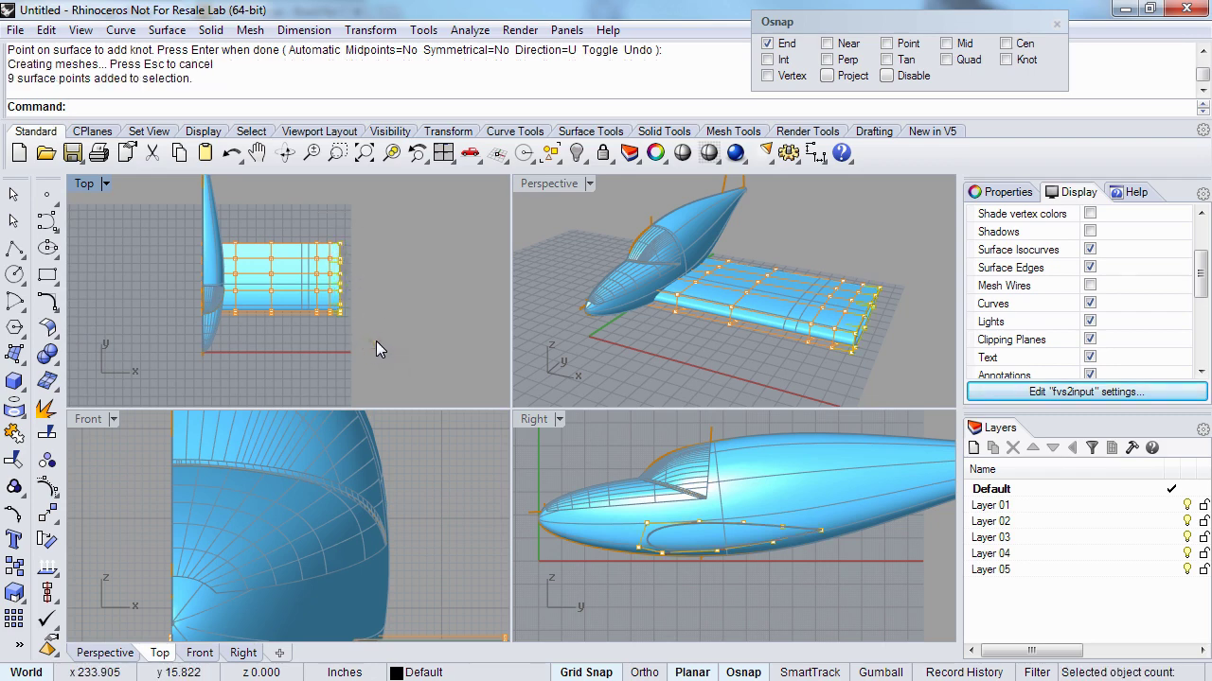
right_drag(376, 342, 356, 323)
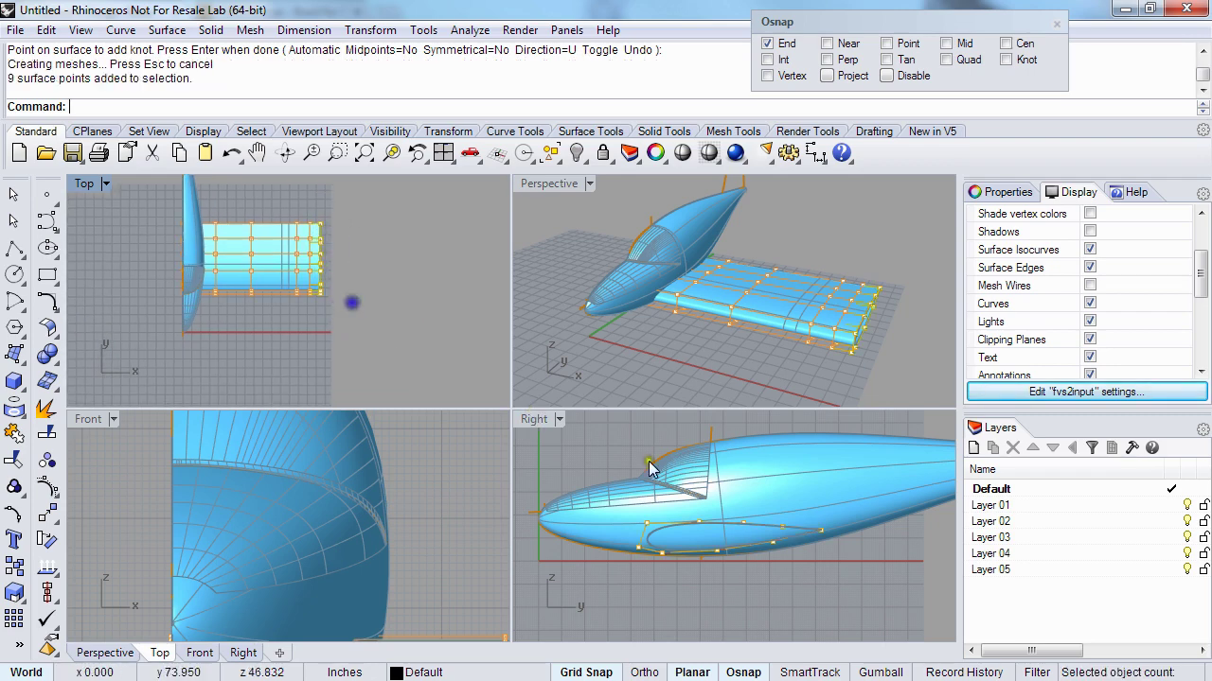
right_drag(712, 509, 719, 523)
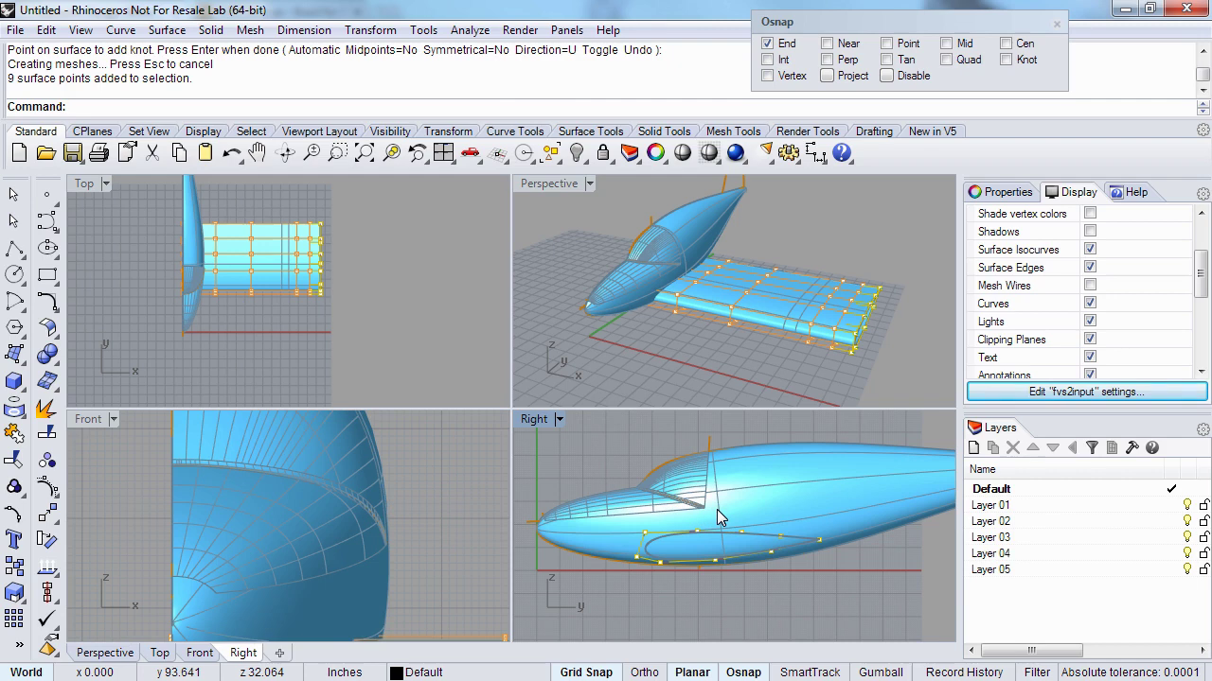
text(SetPt)
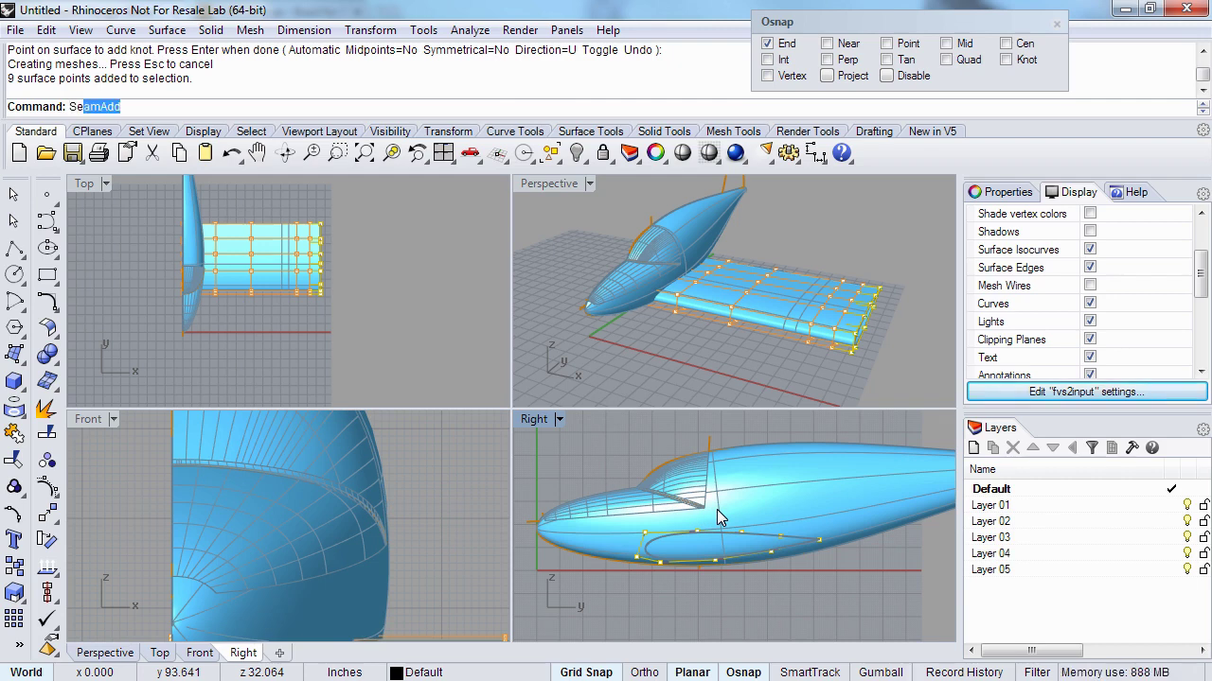
key(Return)
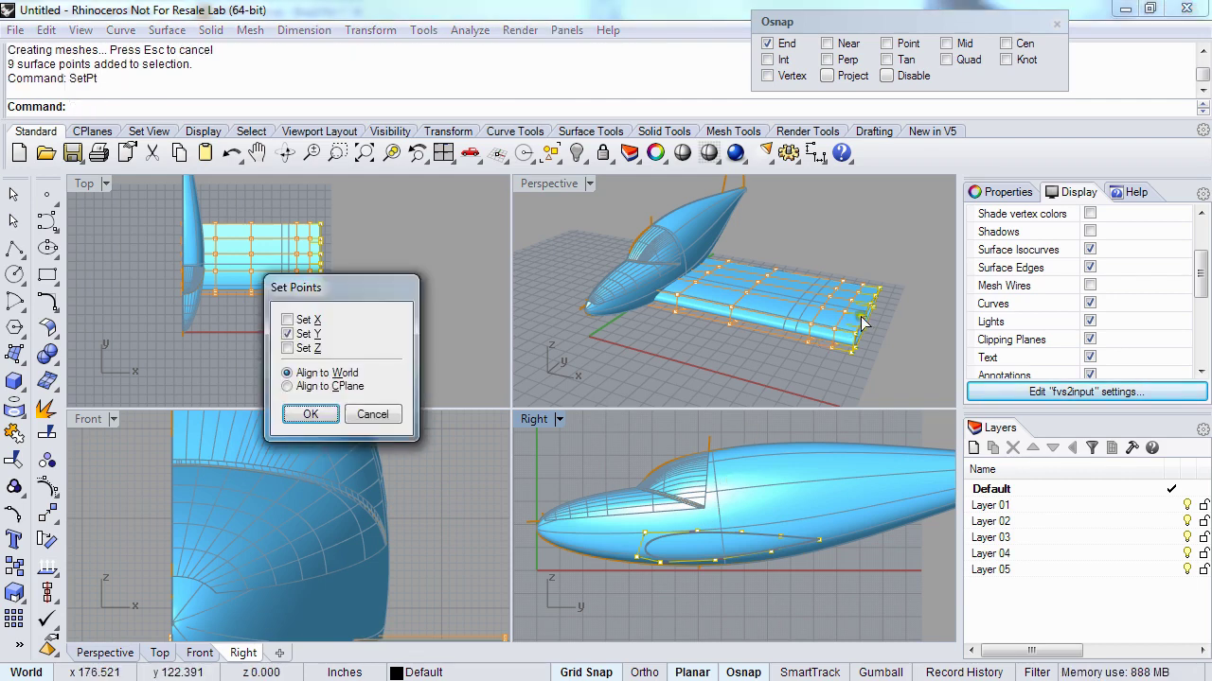
right_drag(862, 322, 874, 289)
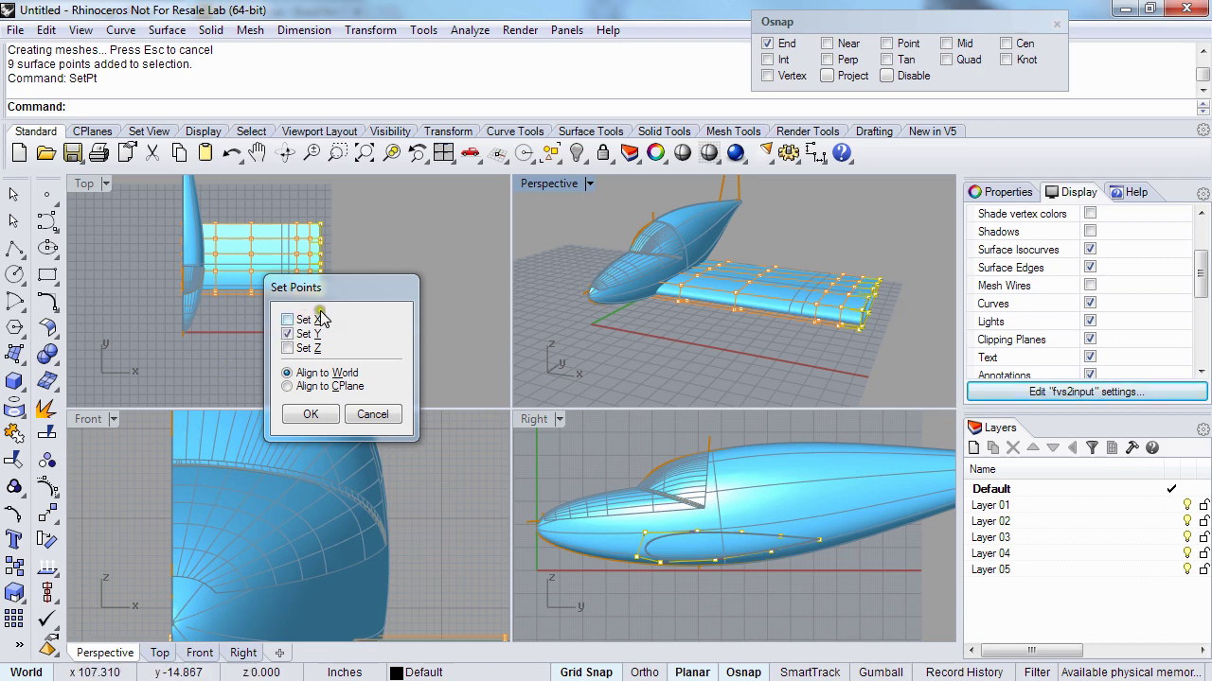
click(290, 349)
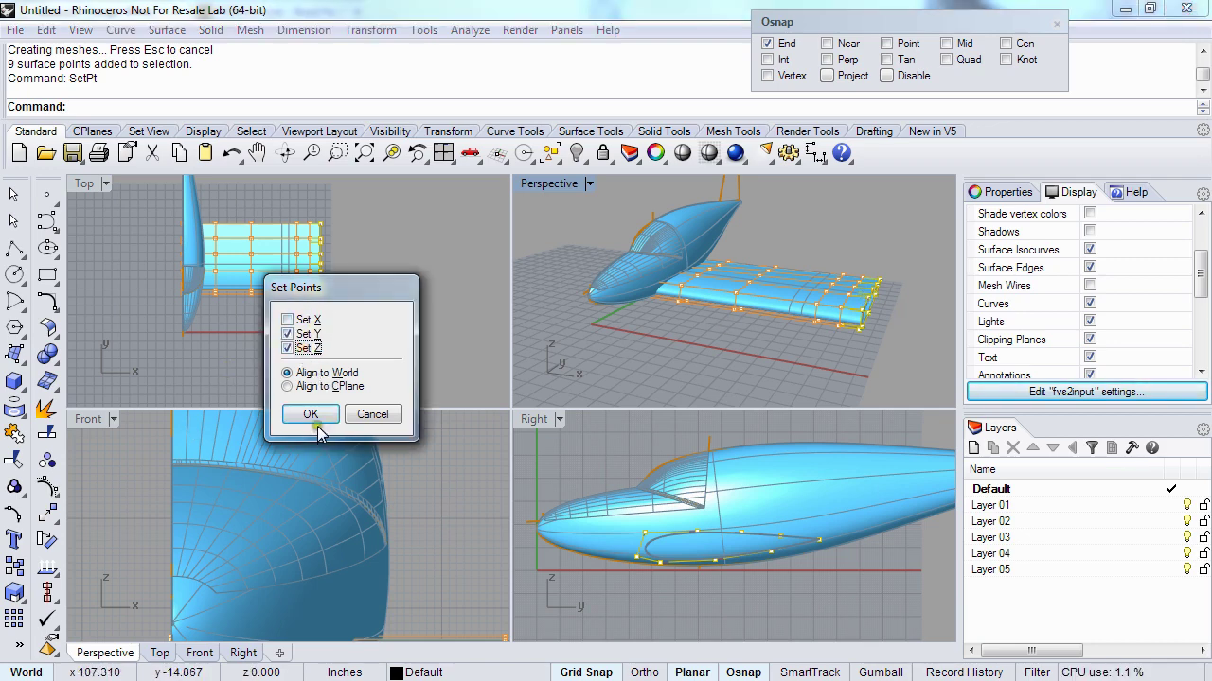
click(310, 416)
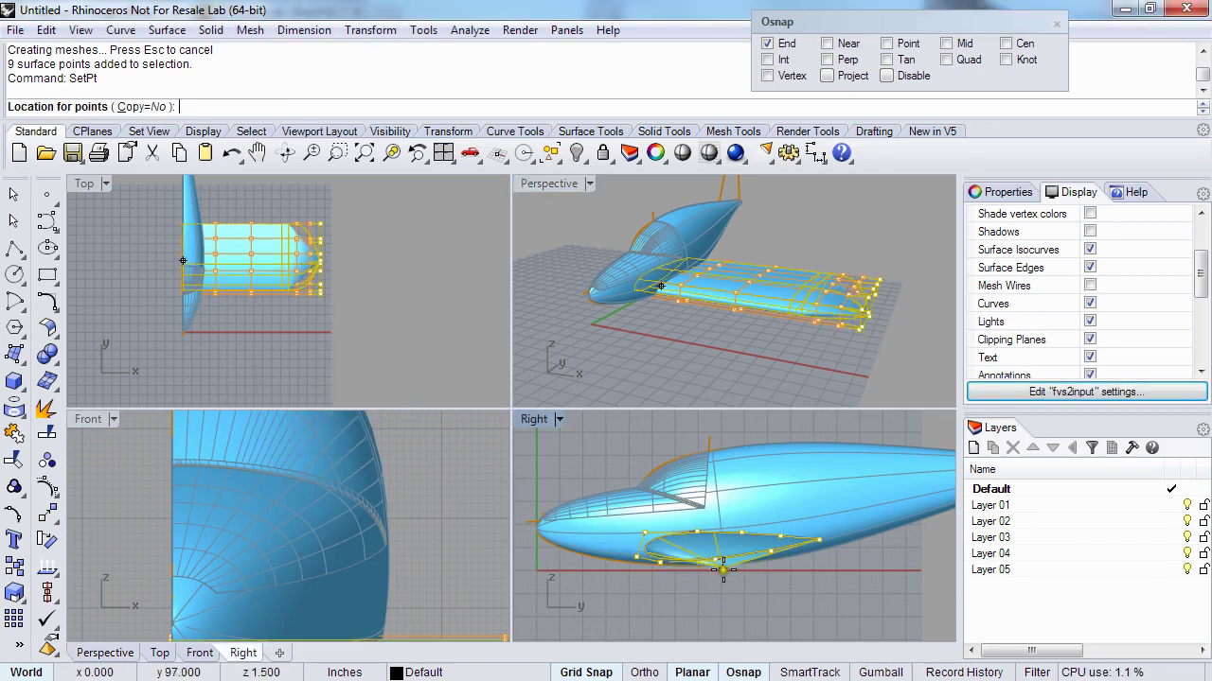
scroll(696, 547, up, 2)
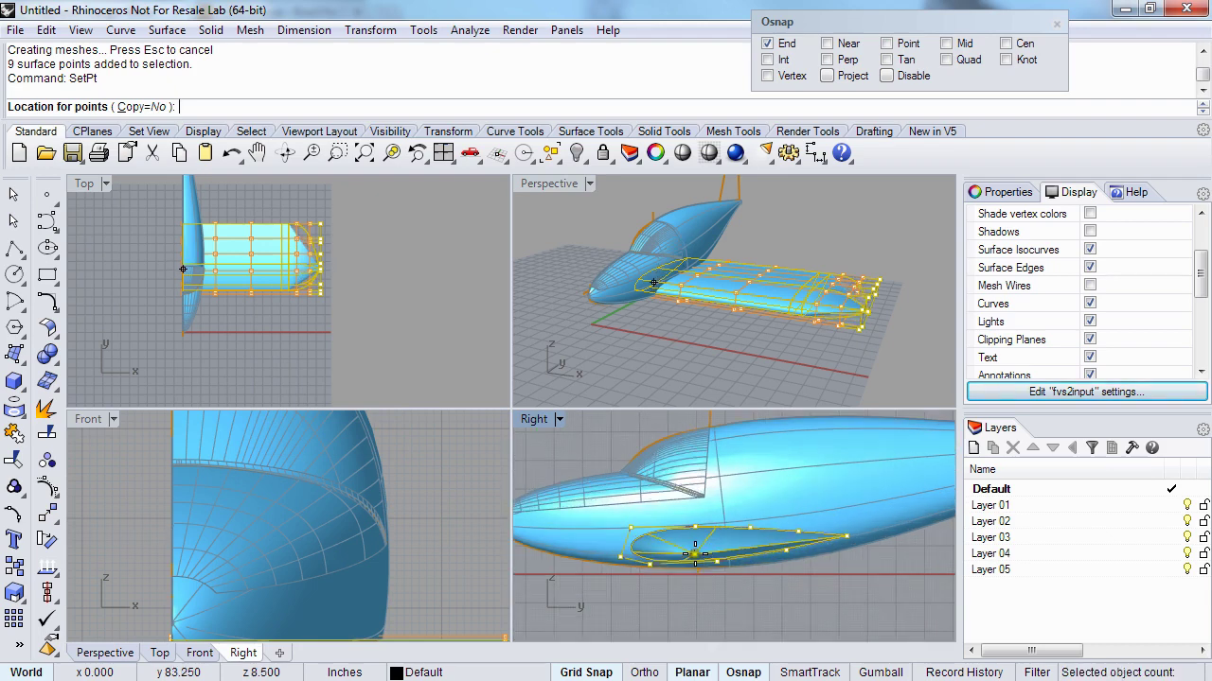
click(691, 547)
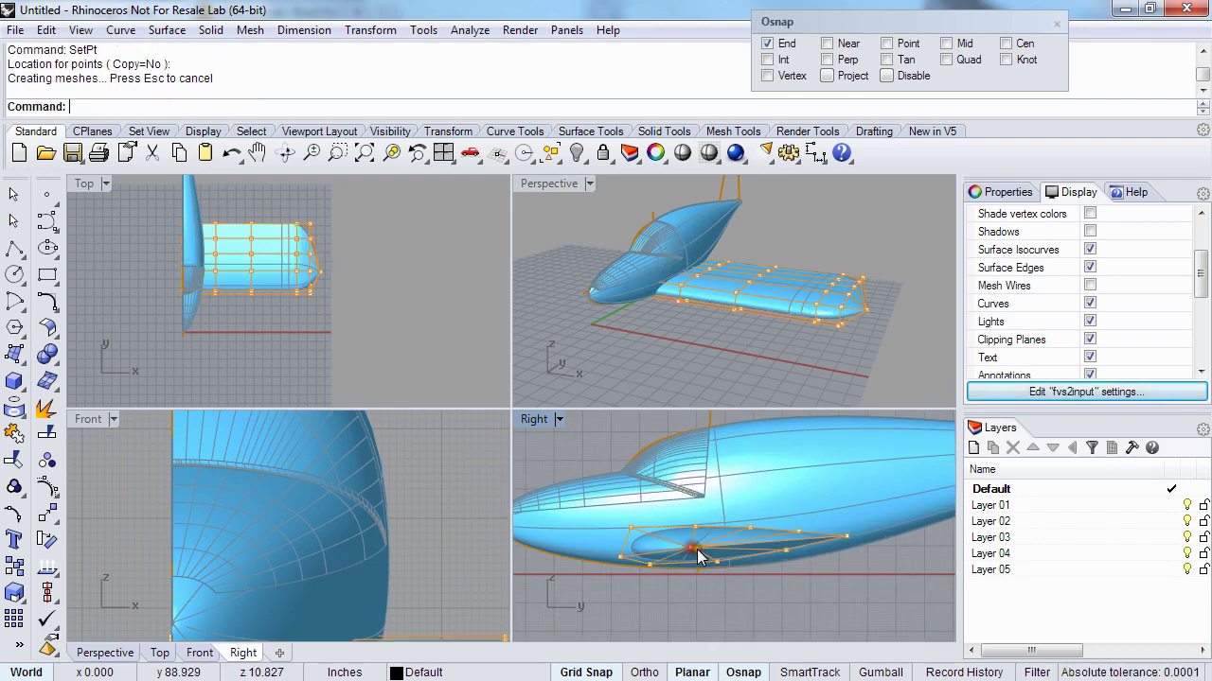
- Align the second-outermost row of wing control points with the tip's end point using SetPt with only X set, and hide the control points
right_drag(810, 293, 824, 303)
scroll(309, 259, up, 4)
scroll(308, 263, up, 2)
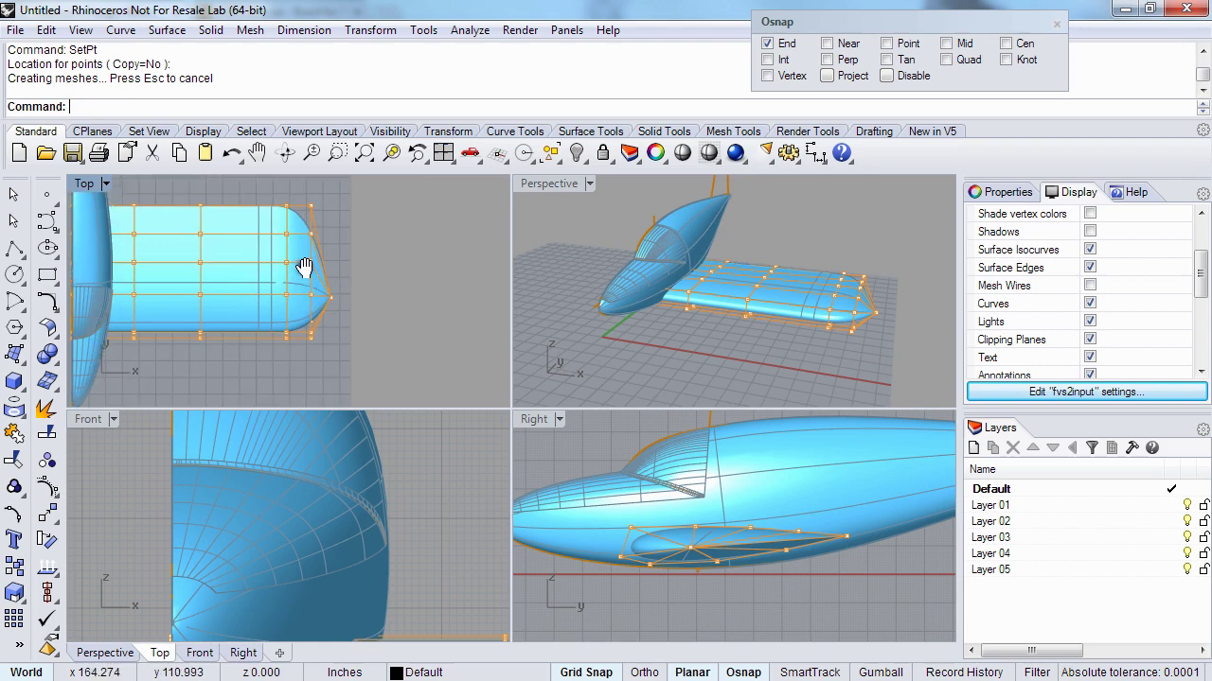
drag(294, 186, 326, 358)
right_click(327, 352)
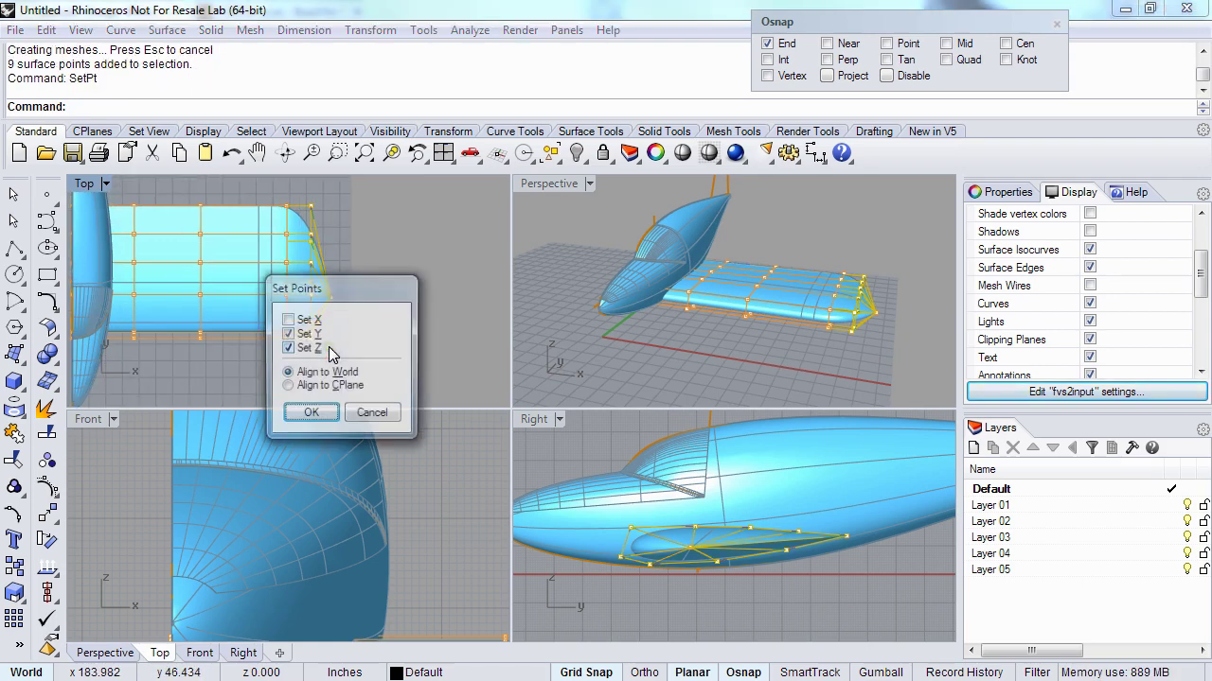
click(292, 321)
drag(333, 288, 464, 282)
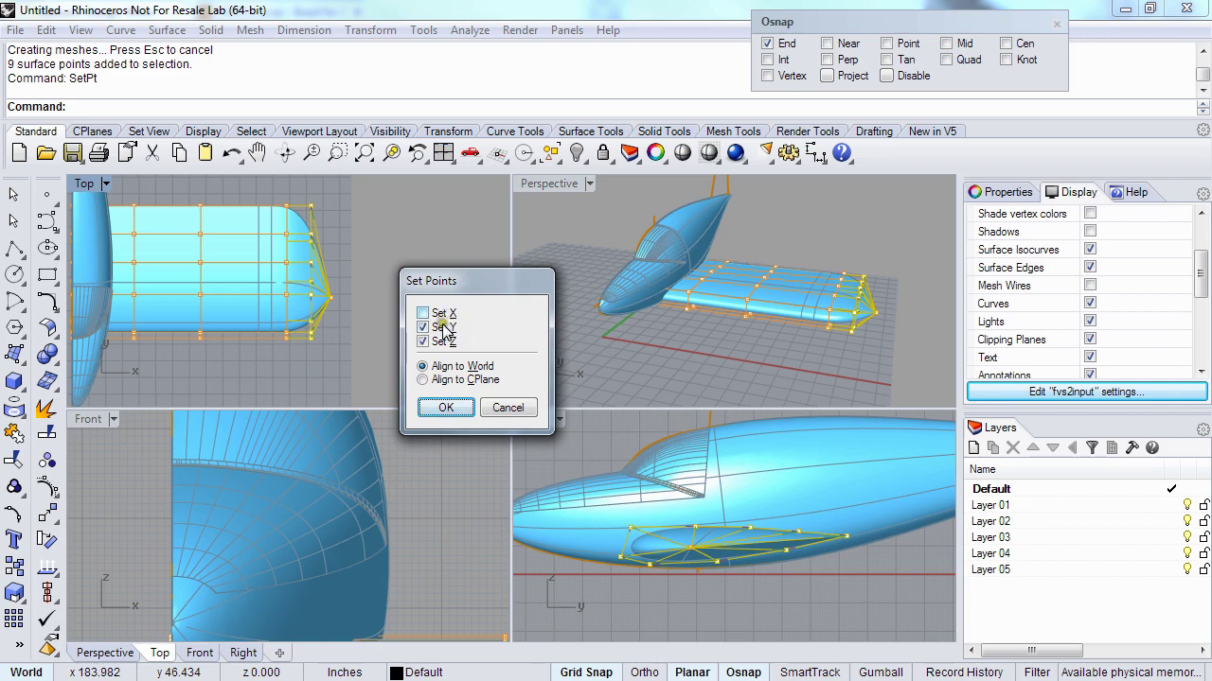
click(445, 407)
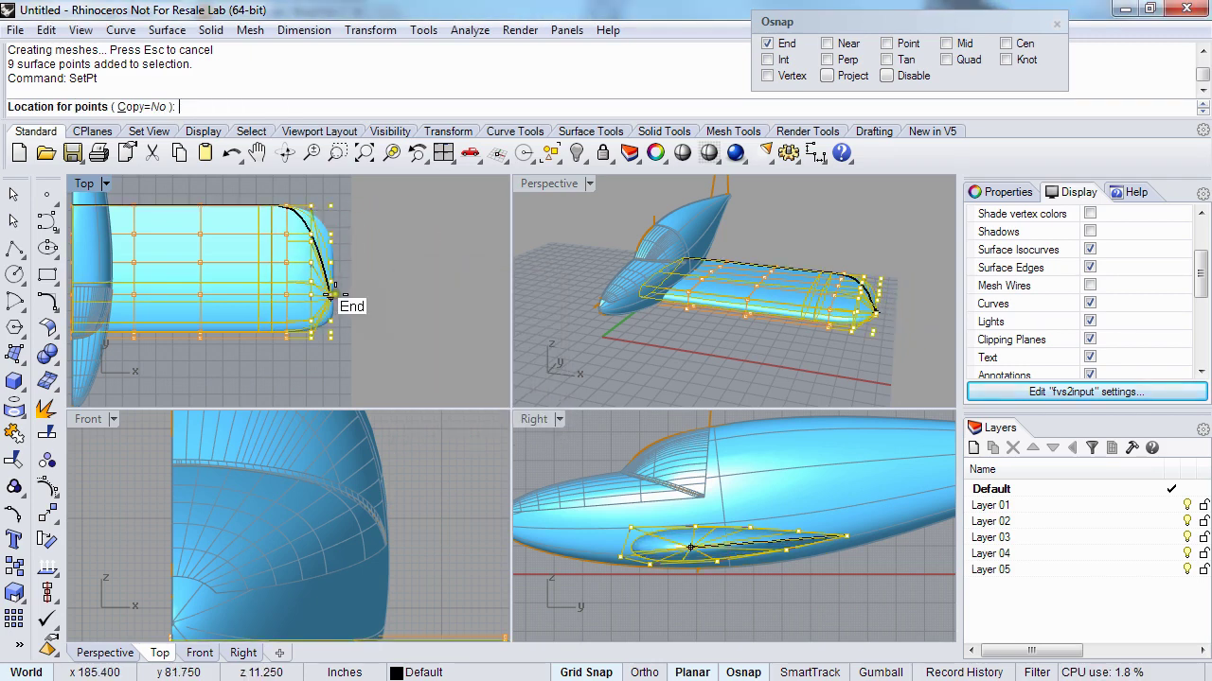
click(329, 296)
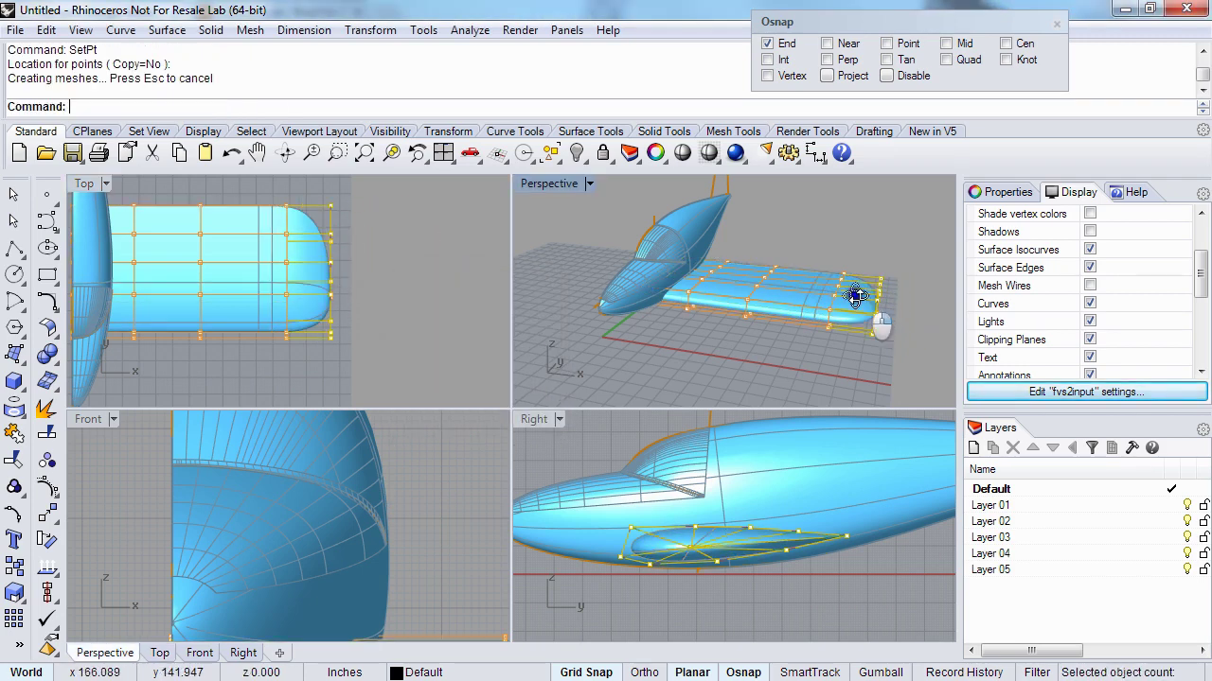
right_drag(776, 275, 645, 345)
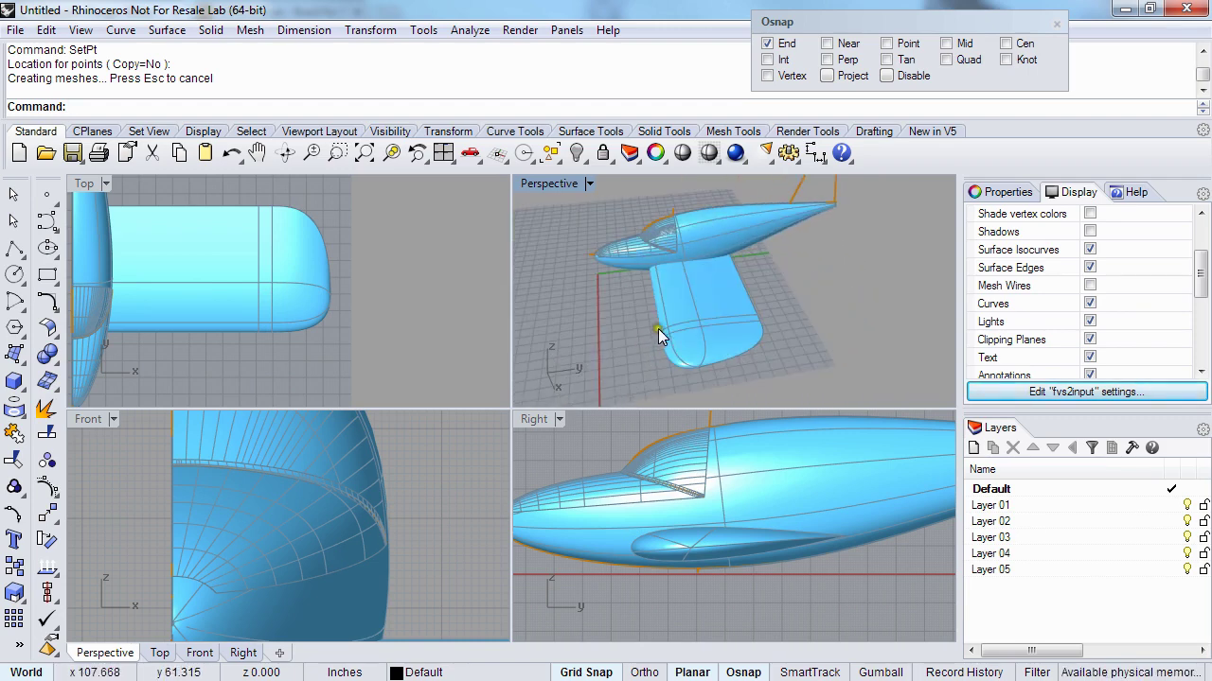
- Start CageEdit on the wing surface with a bounding-box control cage in the World coordinate system
click(667, 309)
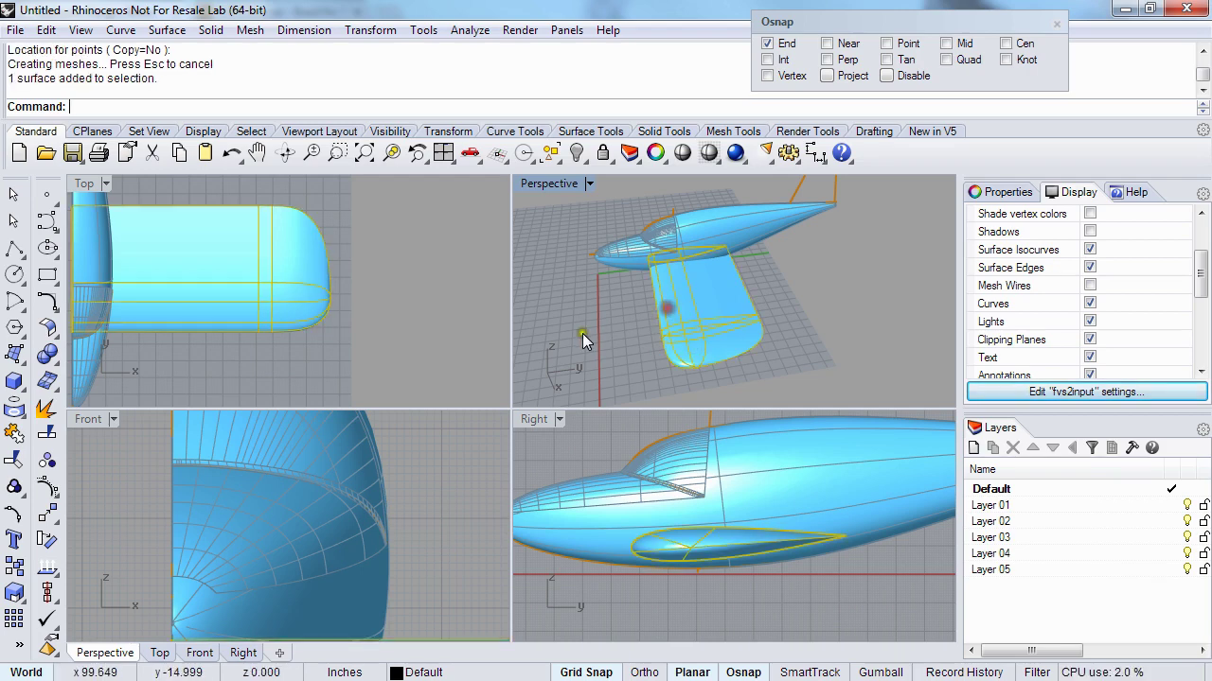
right_drag(582, 333, 646, 306)
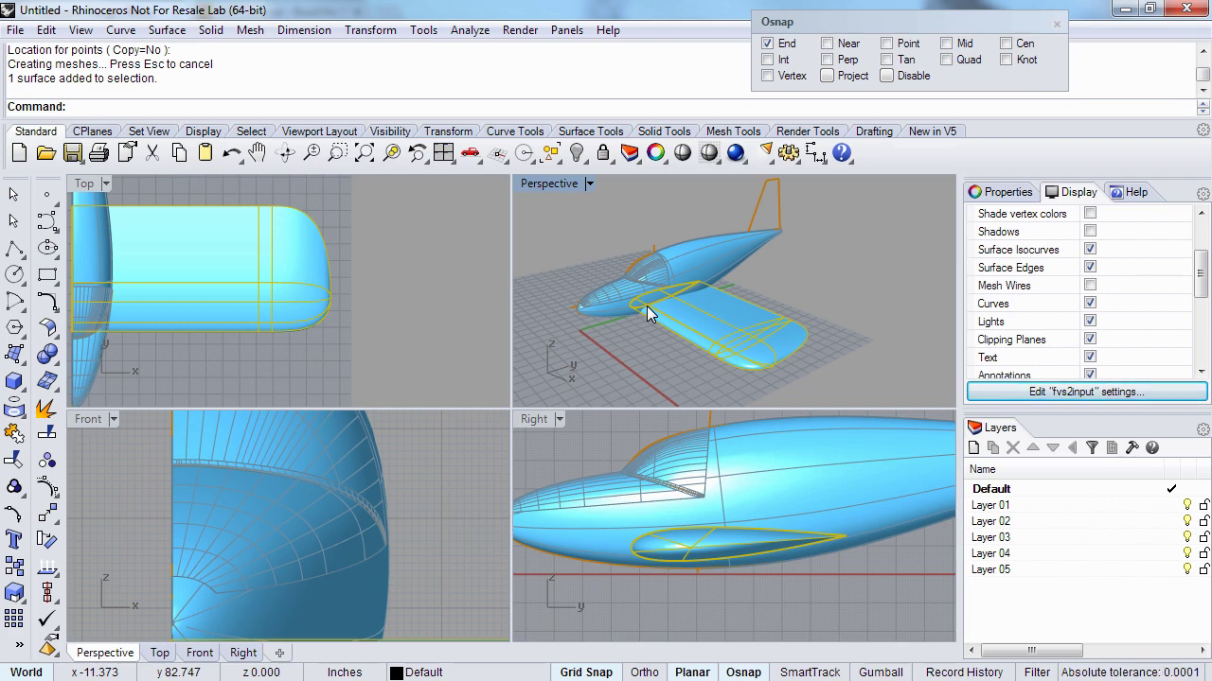
right_drag(658, 328, 616, 307)
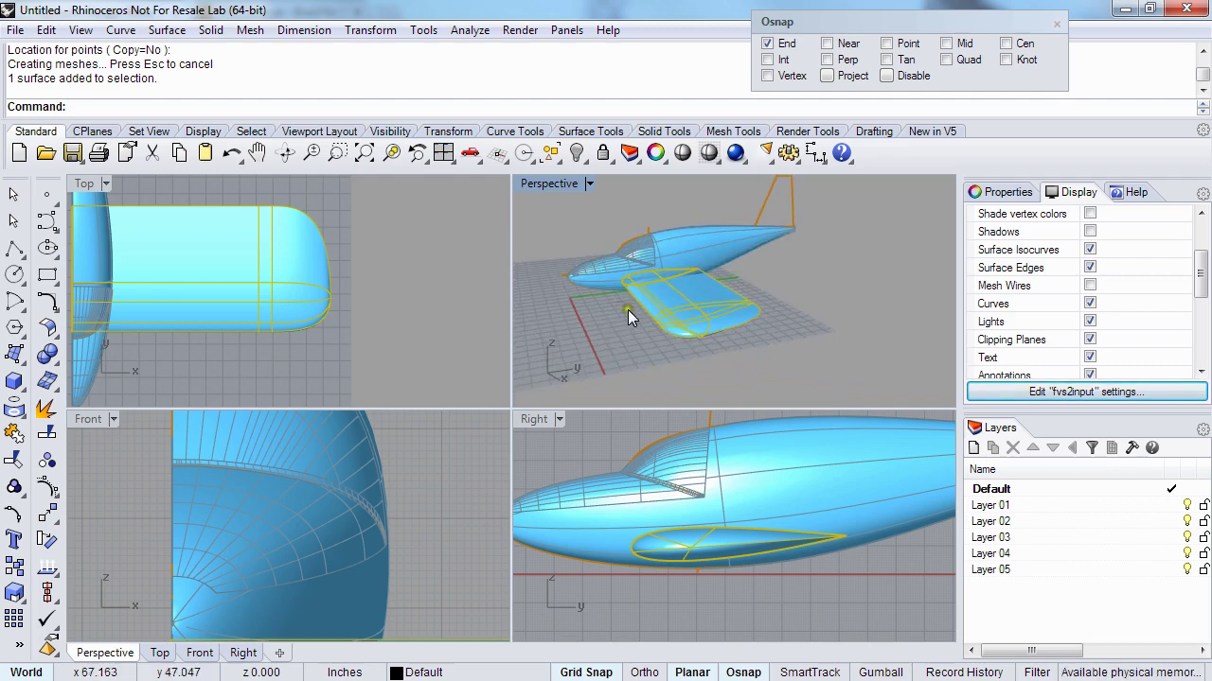
right_drag(303, 345, 350, 340)
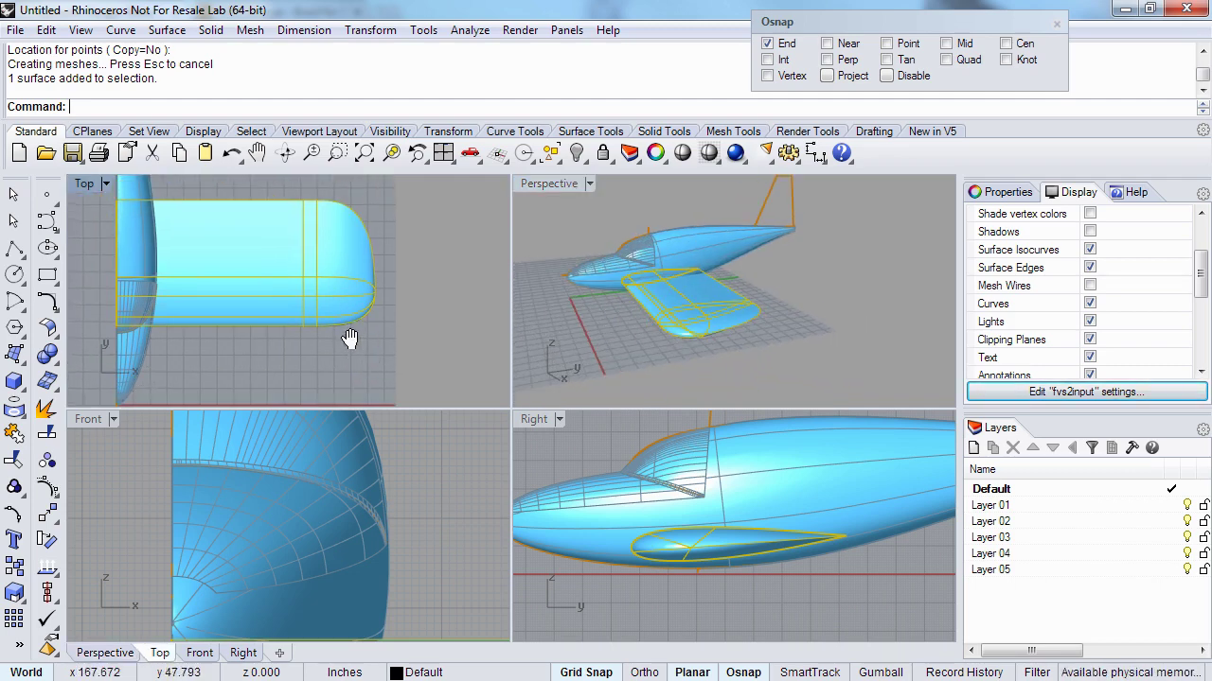
text(CageEdit)
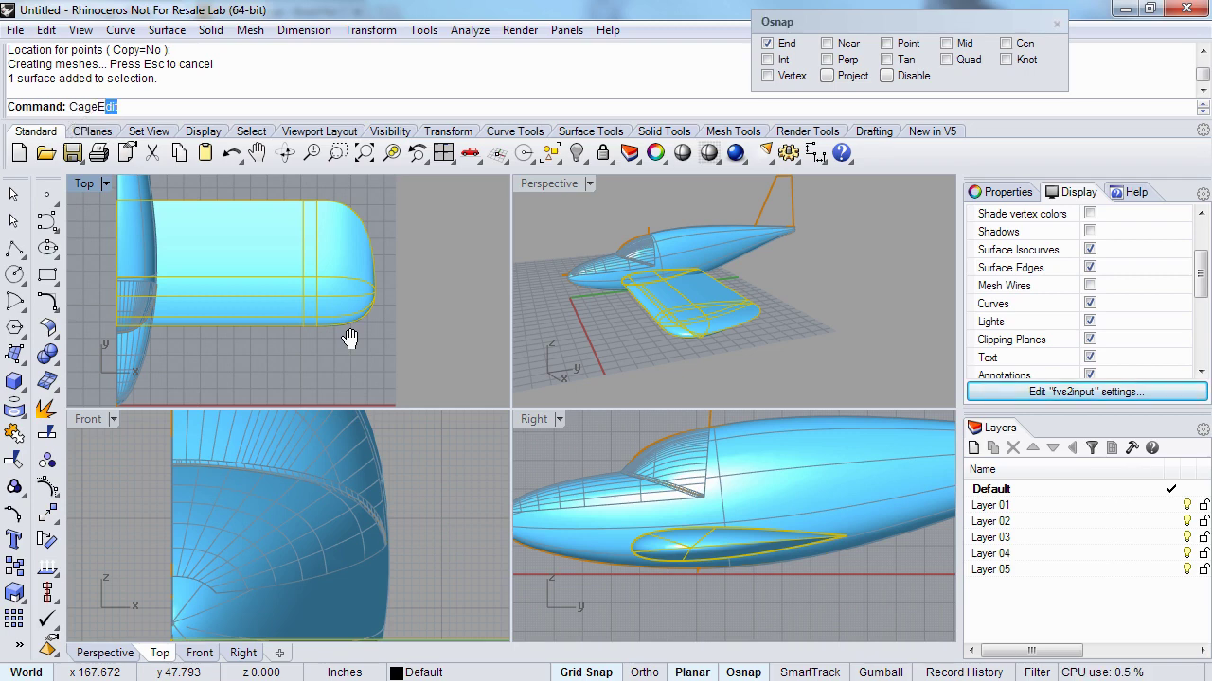
key(Return)
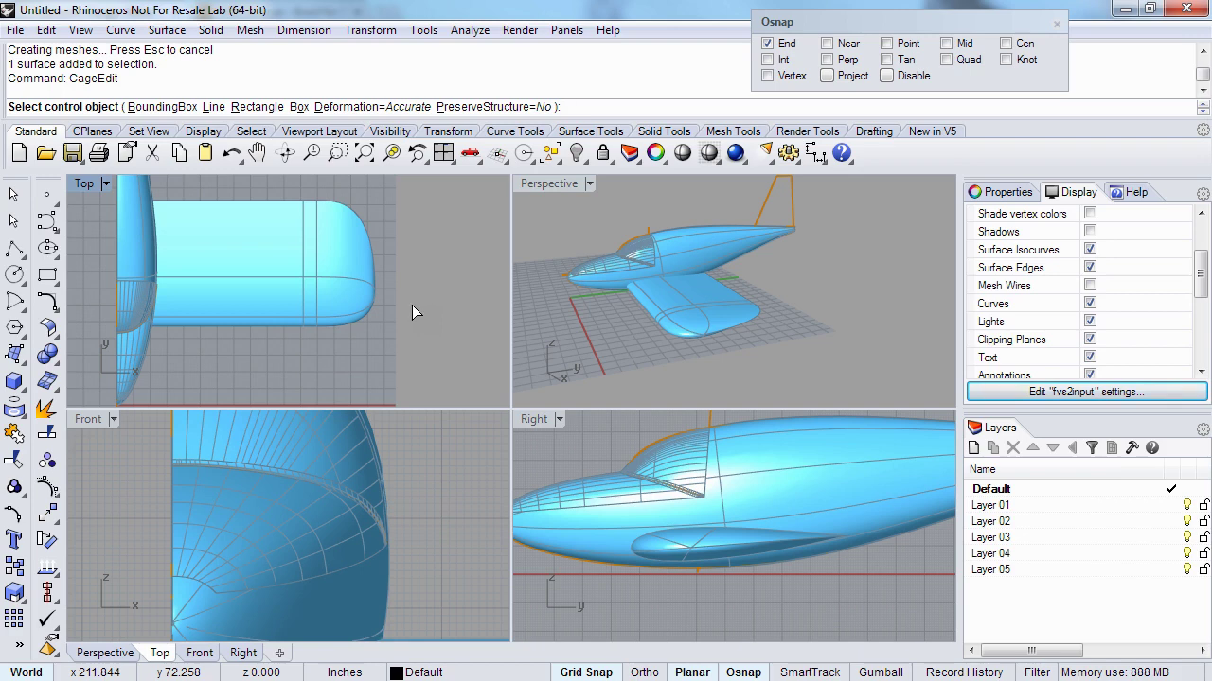
text(b)
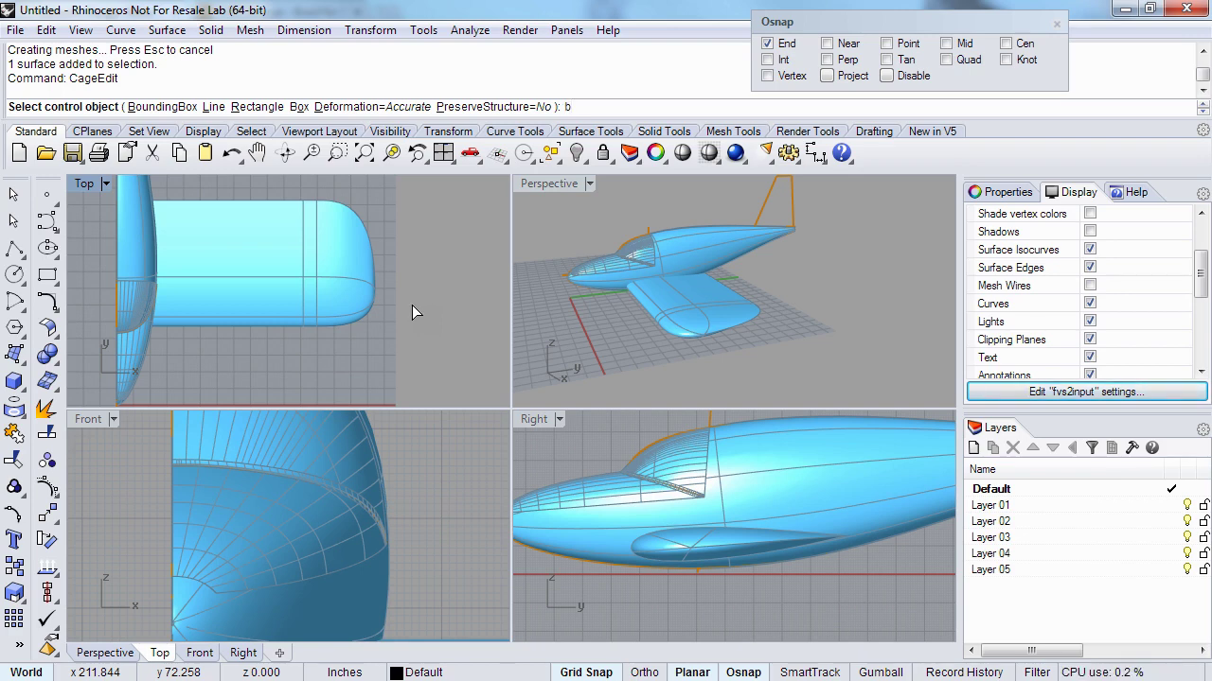
key(Return)
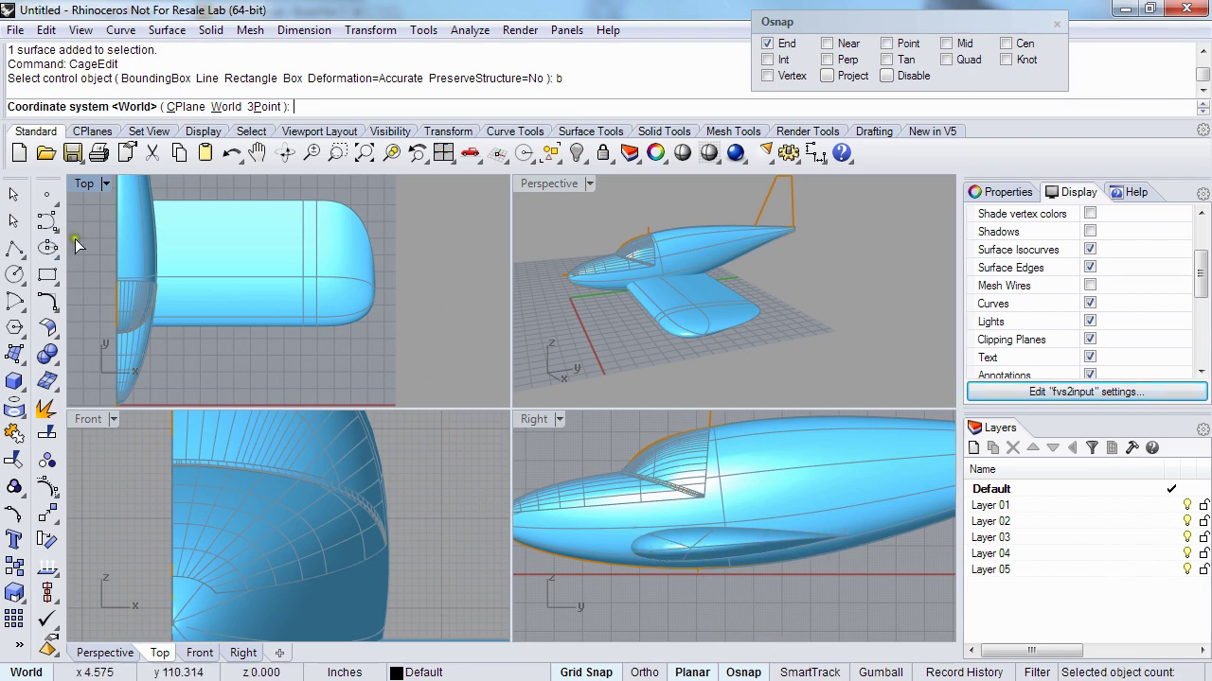
right_drag(263, 285, 266, 311)
key(Return)
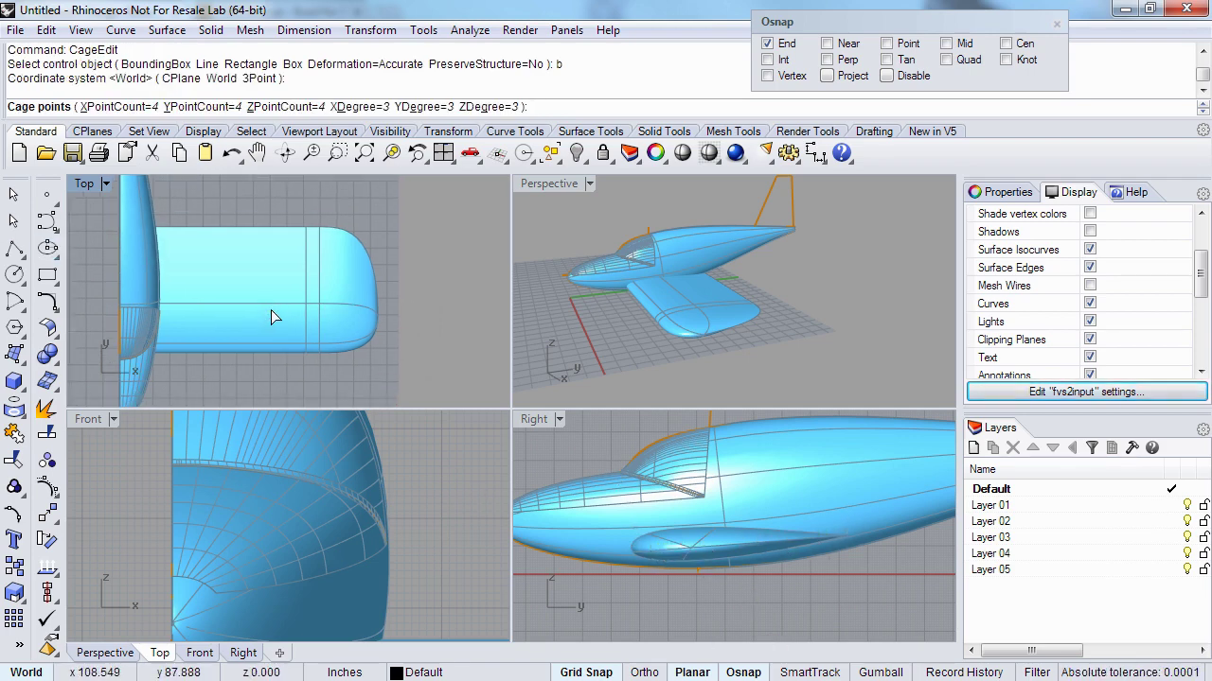
- Set the wing cage's X, Y and Z point counts to 2 each and apply it to the Global region
text(x)
key(Return)
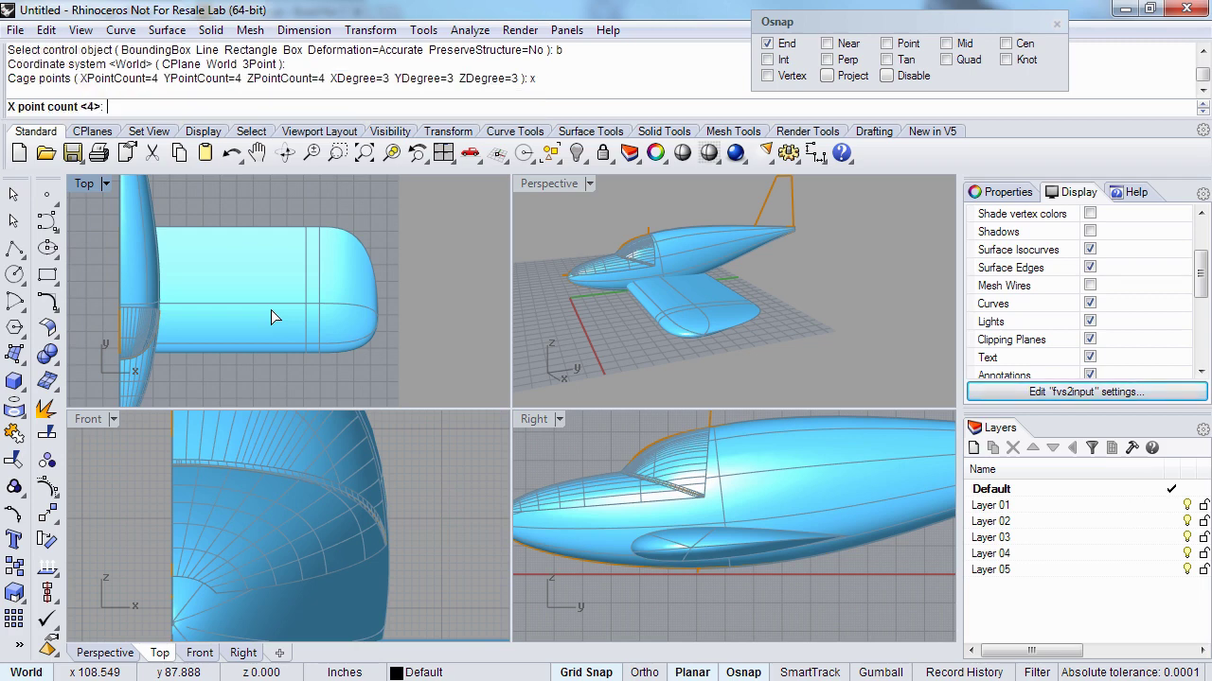
text(2)
key(Return)
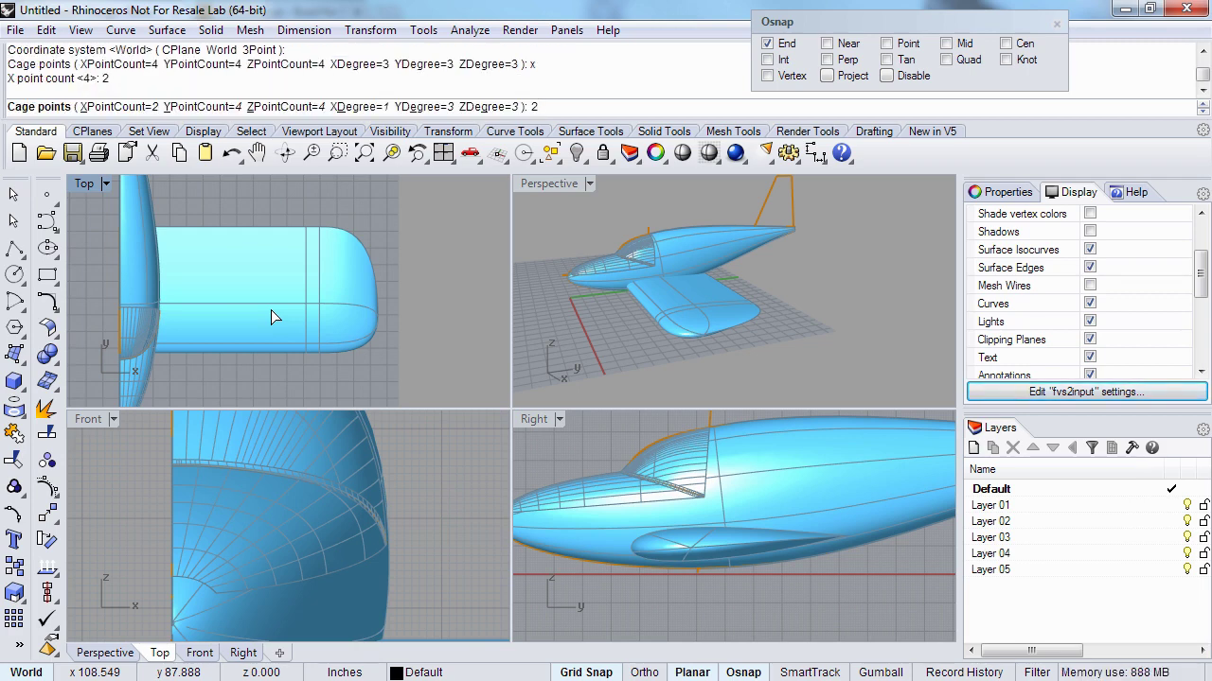
text(y)
key(Return)
text(2)
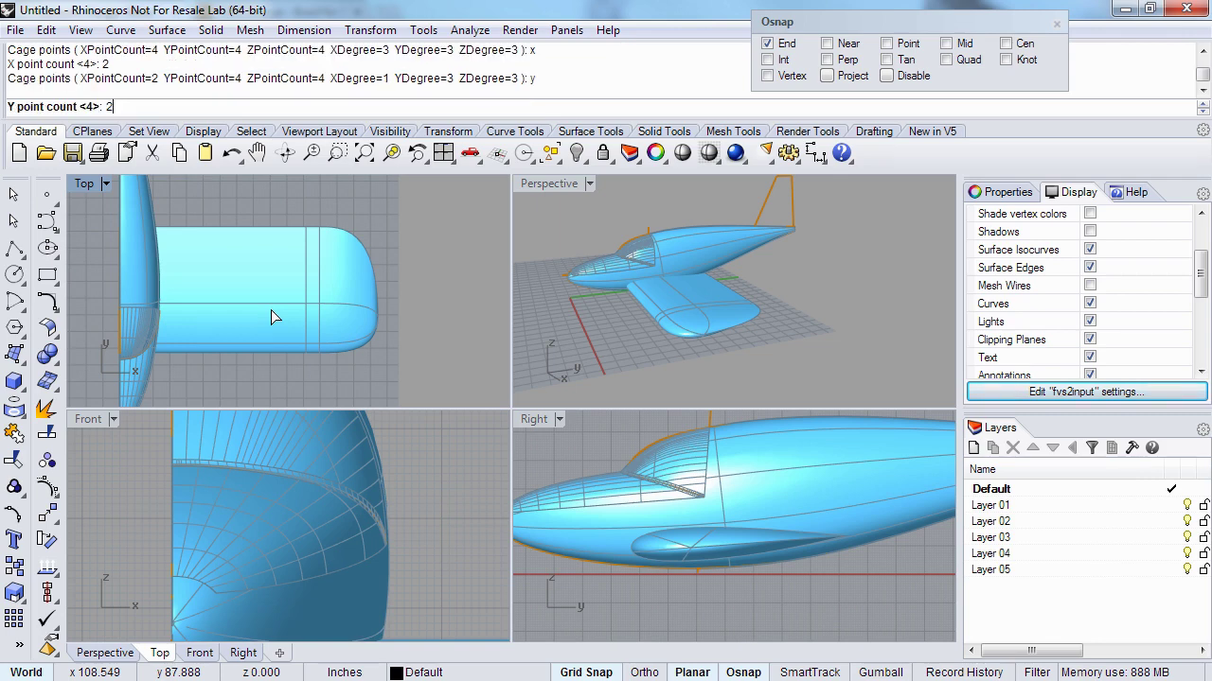
key(Return)
text(z)
key(Return)
text(2)
key(Return)
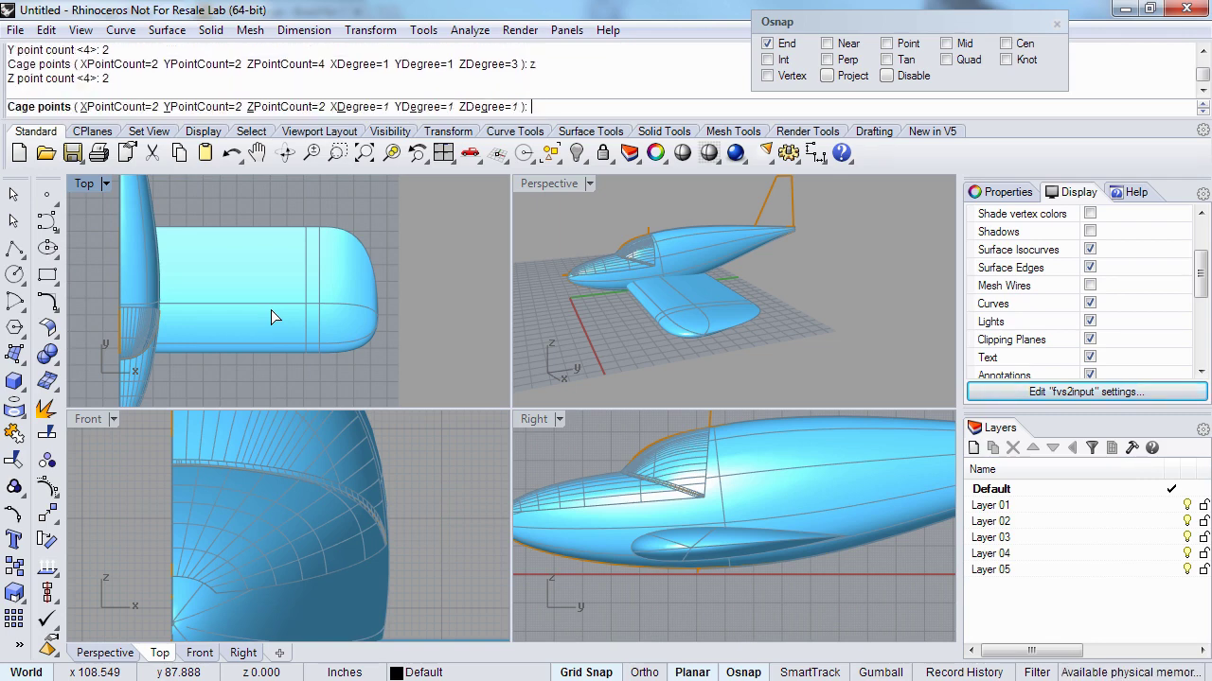
key(Return)
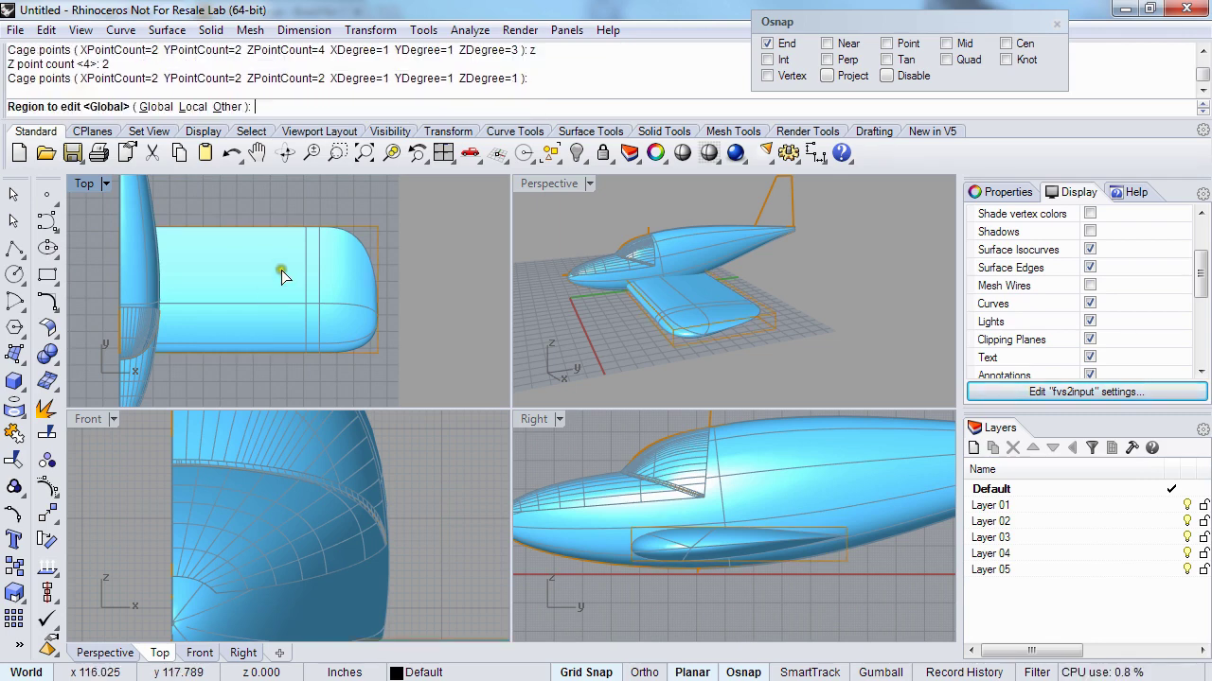
key(Return)
- Taper the wing in plan by moving the trailing and leading tip cage points towards each other, nudging the leading ones 3 inches aft
drag(355, 195, 424, 254)
right_drag(326, 268, 306, 258)
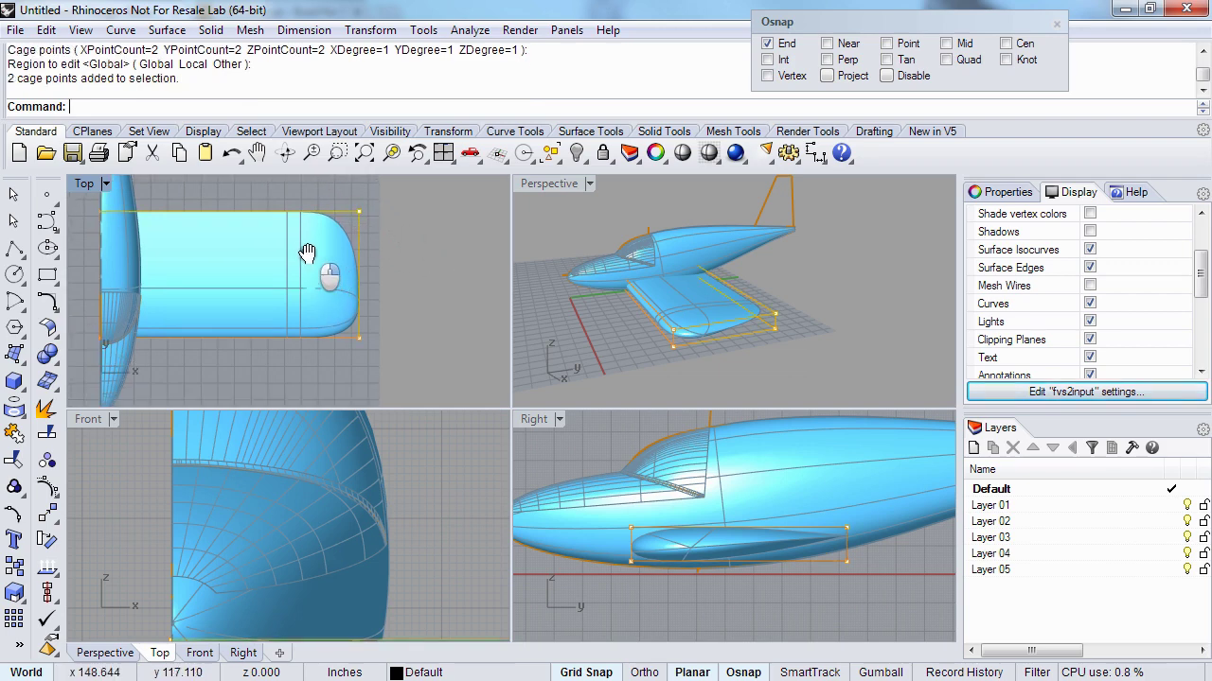
scroll(314, 267, down, 2)
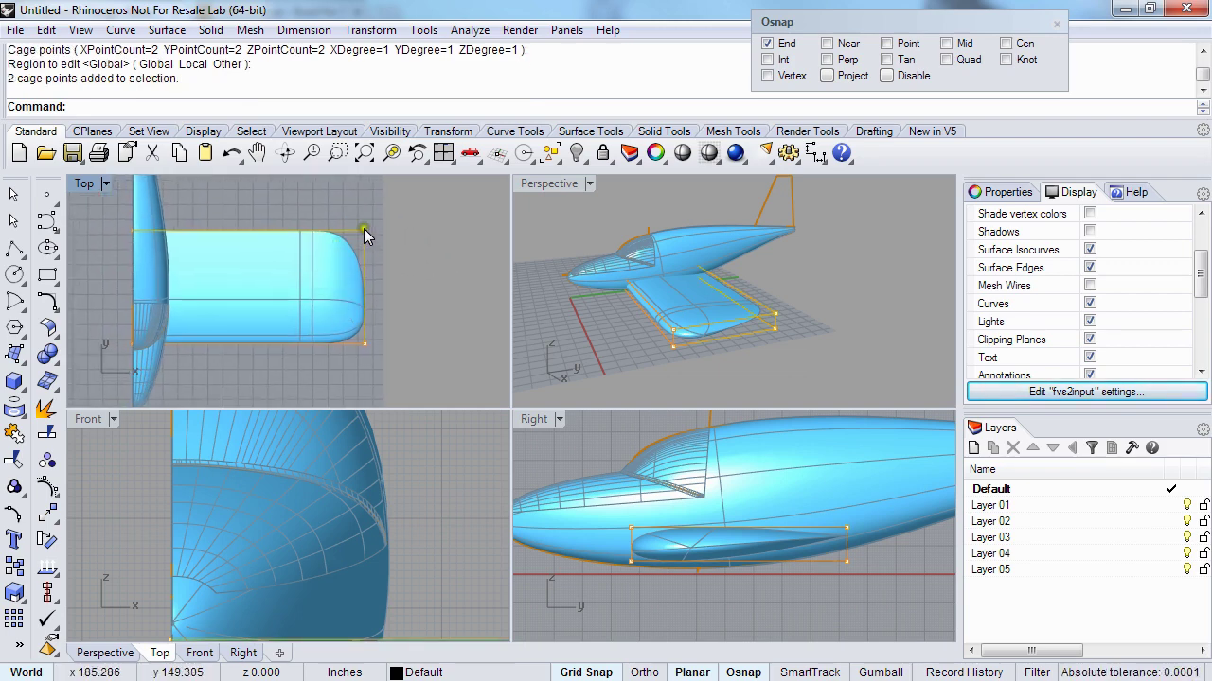
drag(366, 234, 375, 331)
right_drag(348, 329, 357, 329)
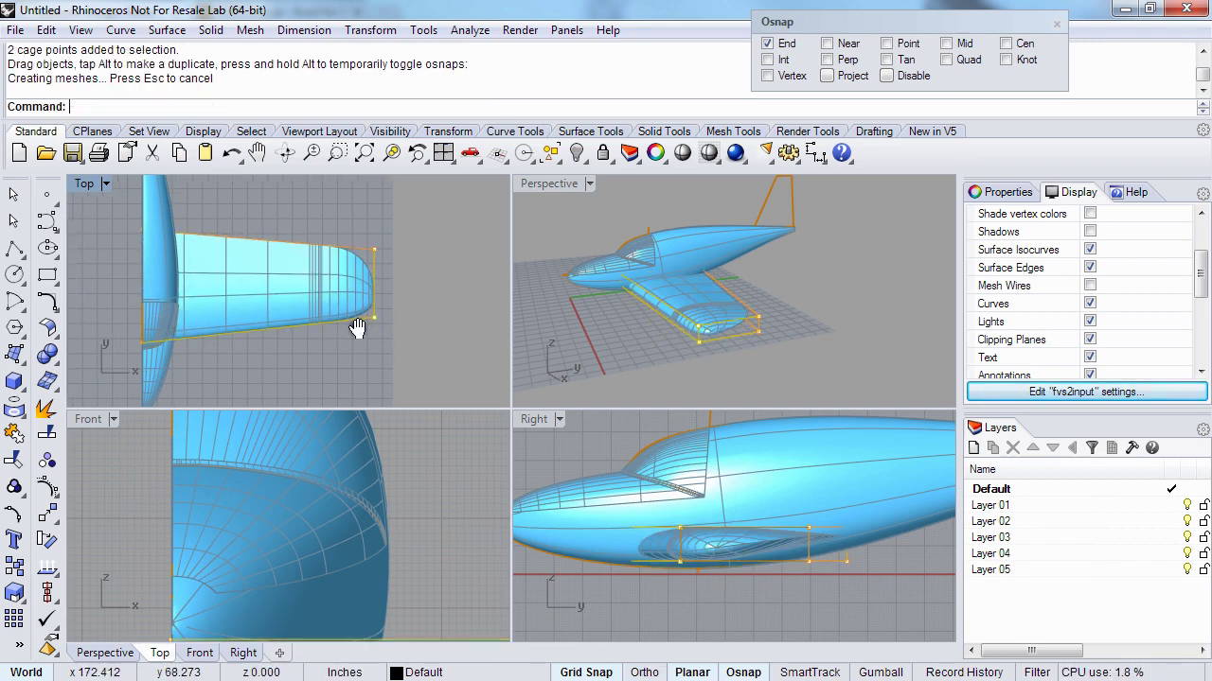
key(alt+Up)
key(alt+Up)
key(alt+Up)
- Thin the wing towards its tip by nudging the lower tip cage points up 7 inches in the Front view
scroll(315, 485, down, 2)
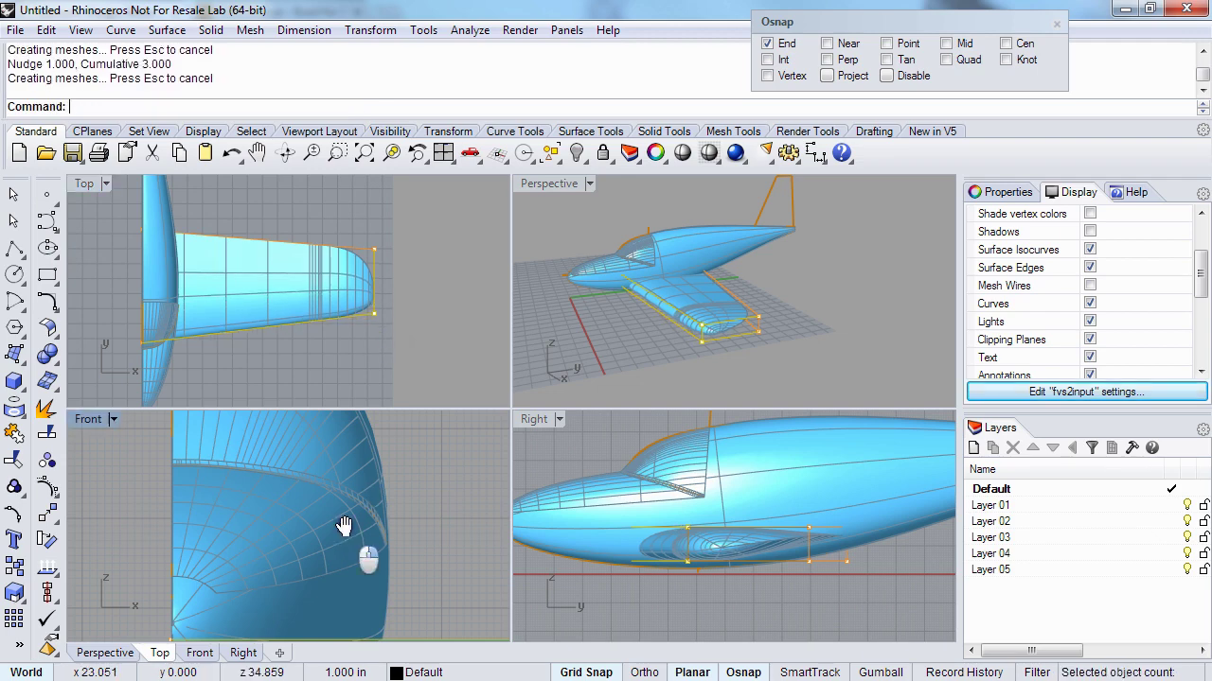
scroll(315, 486, down, 5)
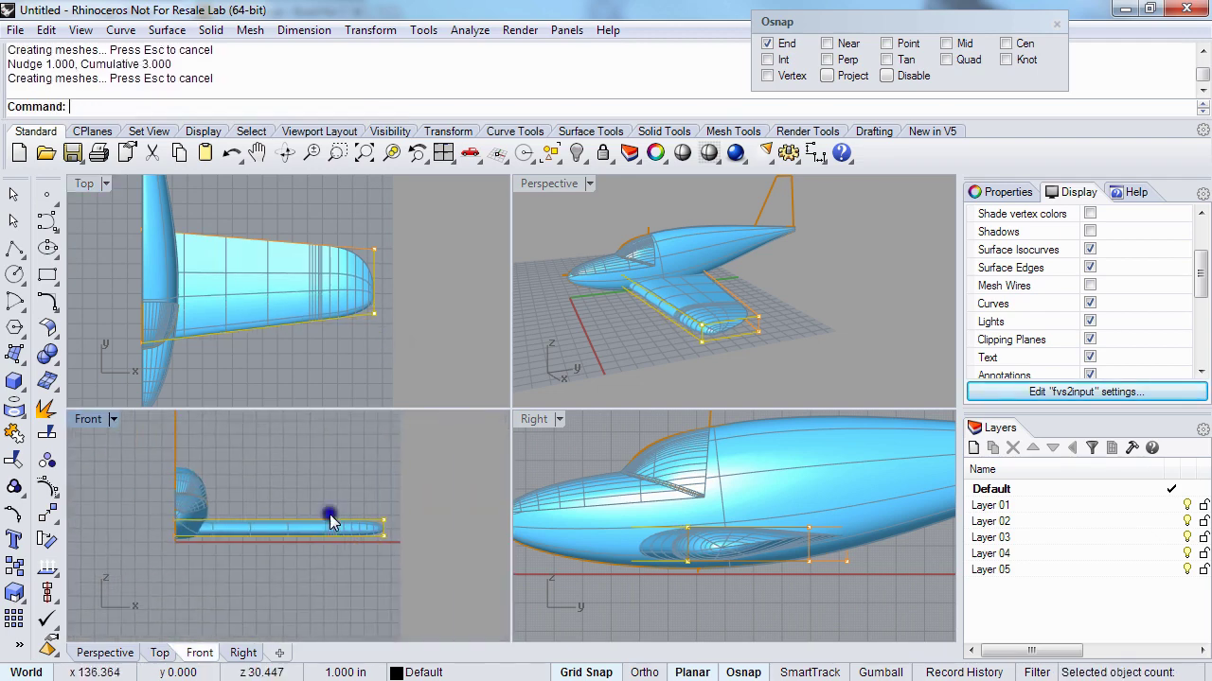
scroll(371, 534, up, 3)
drag(360, 548, 409, 517)
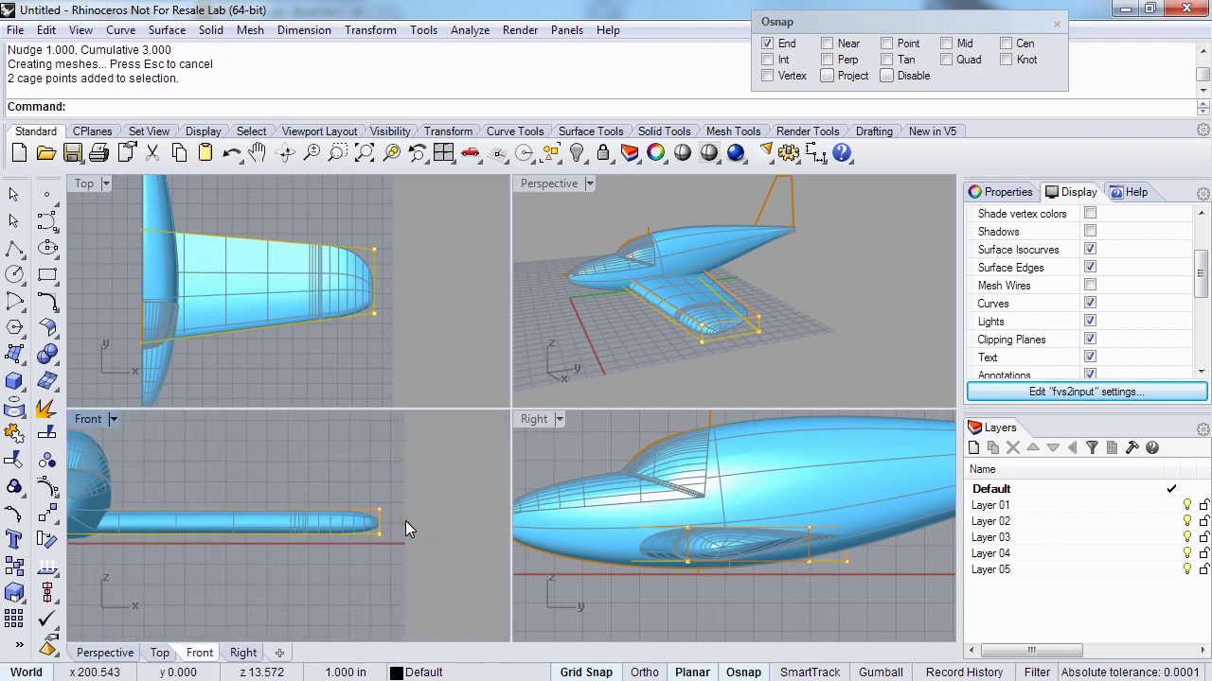
key(alt+Up)
key(alt+Up)
key(alt+Up)
key(alt+Up)
key(alt+Up)
key(alt+Up)
key(alt+Up)
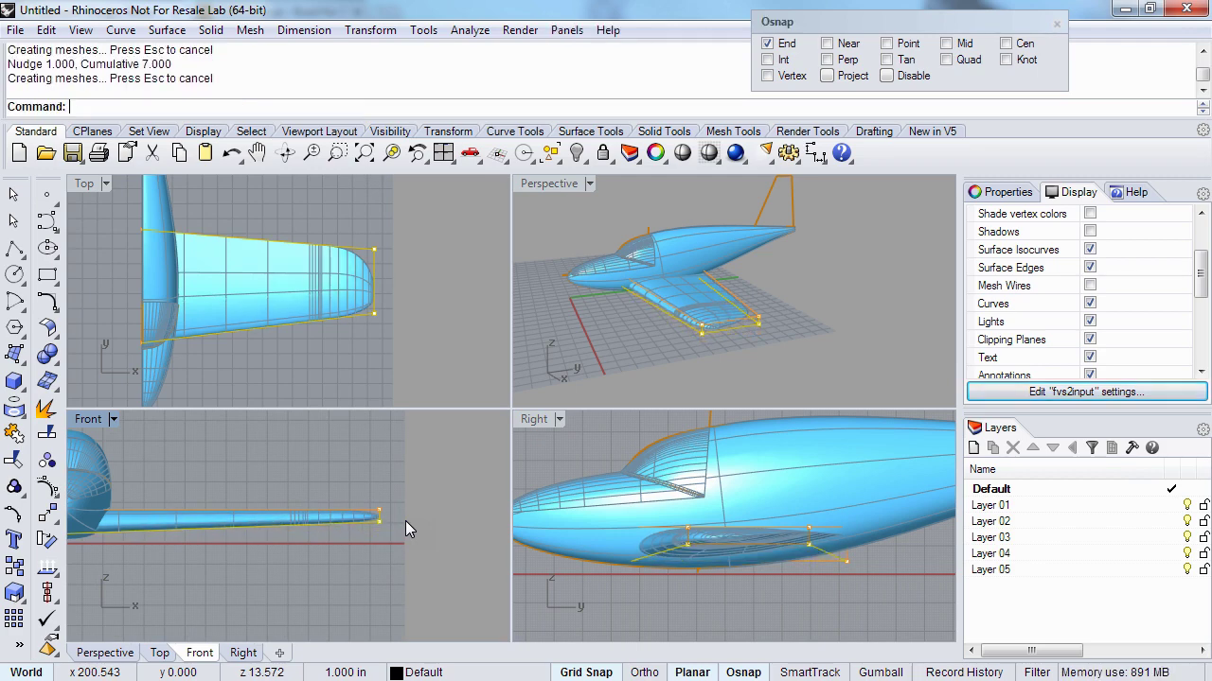
- Raise all four tip cage points together in the Front view to give the wing dihedral, and clear the selection
drag(351, 496, 414, 556)
right_drag(349, 533, 394, 540)
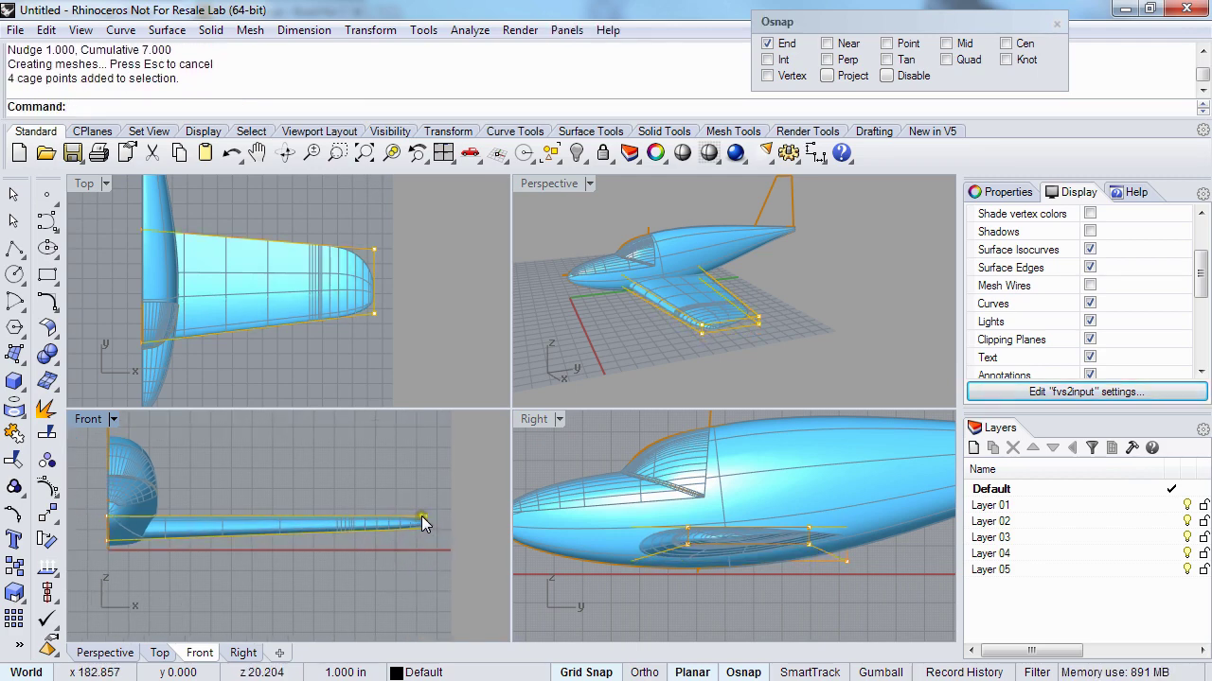
drag(423, 522, 430, 493)
drag(433, 494, 434, 500)
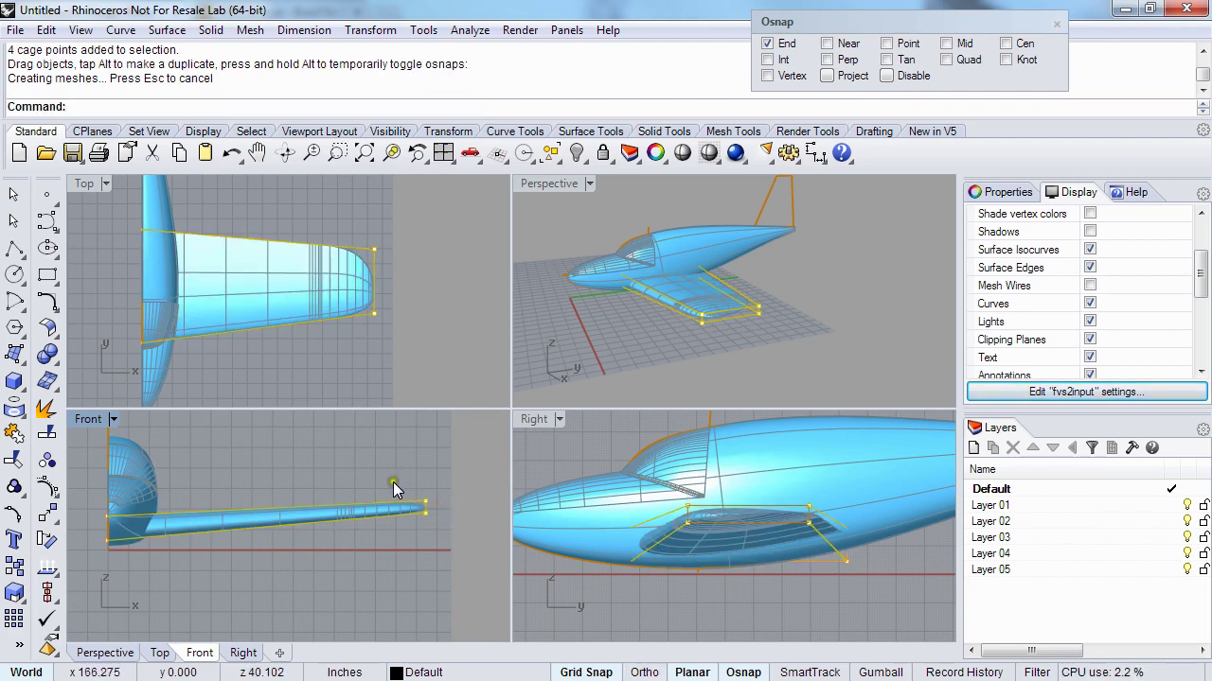
right_drag(368, 483, 397, 488)
click(286, 486)
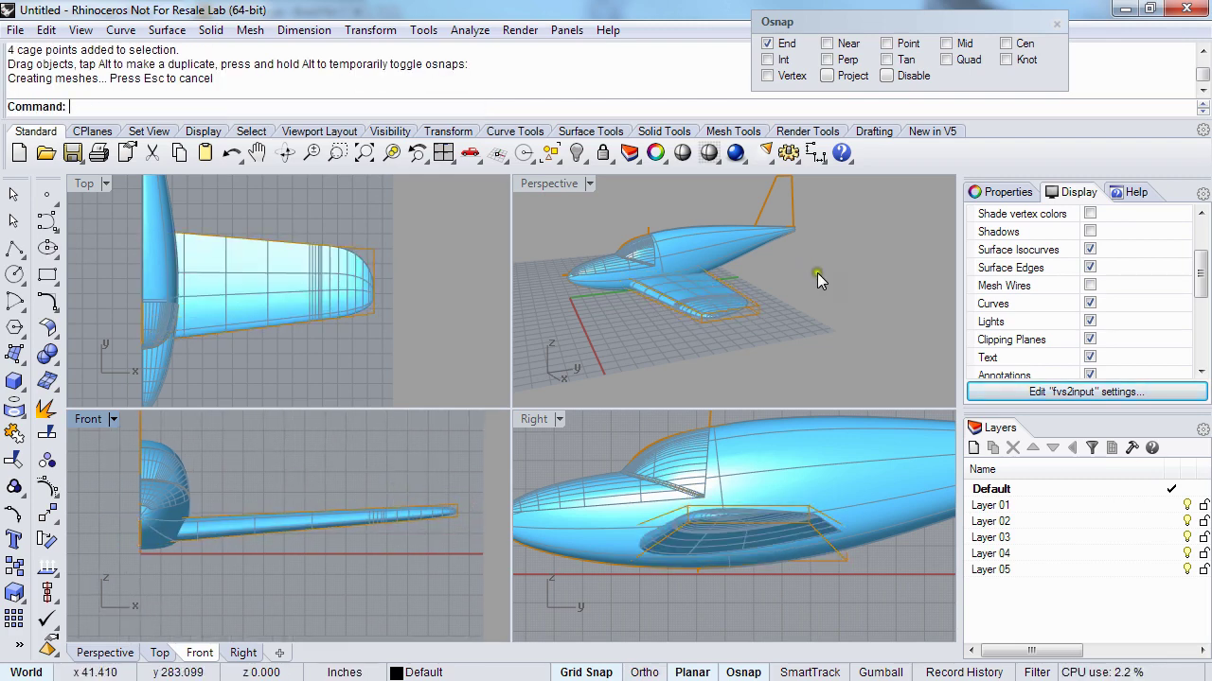
- Inspect the tapered wing in a maximized Perspective view and delete its control cage
right_drag(817, 273, 802, 198)
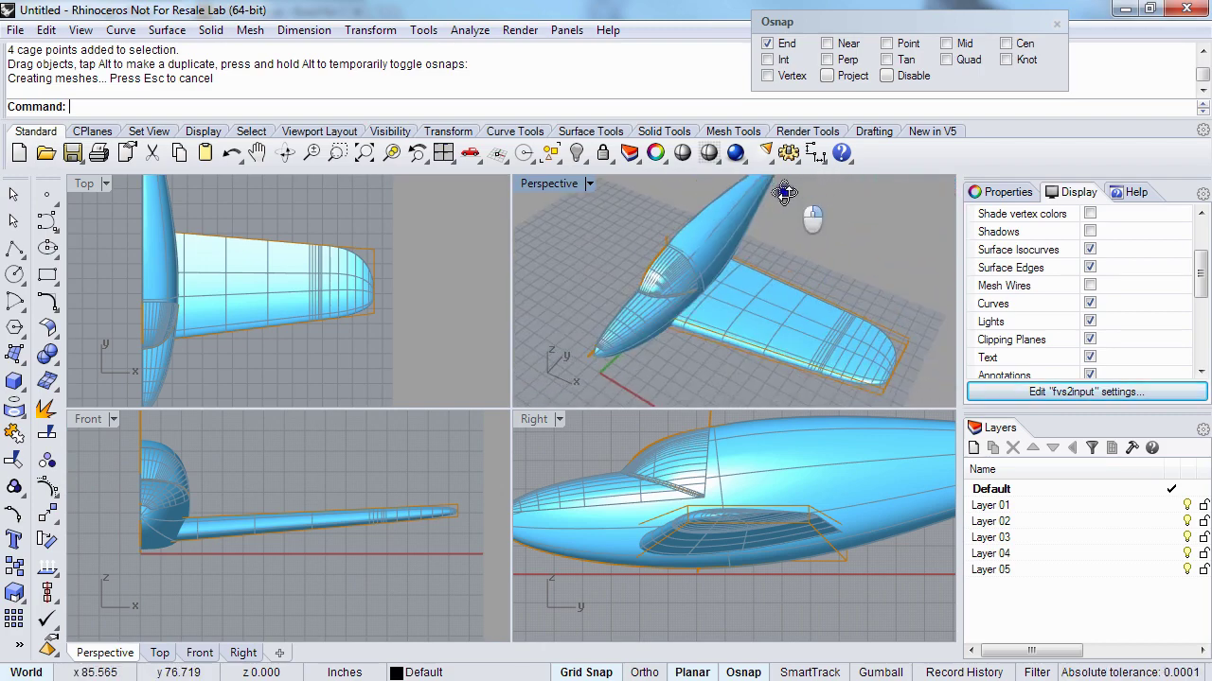
double_click(547, 185)
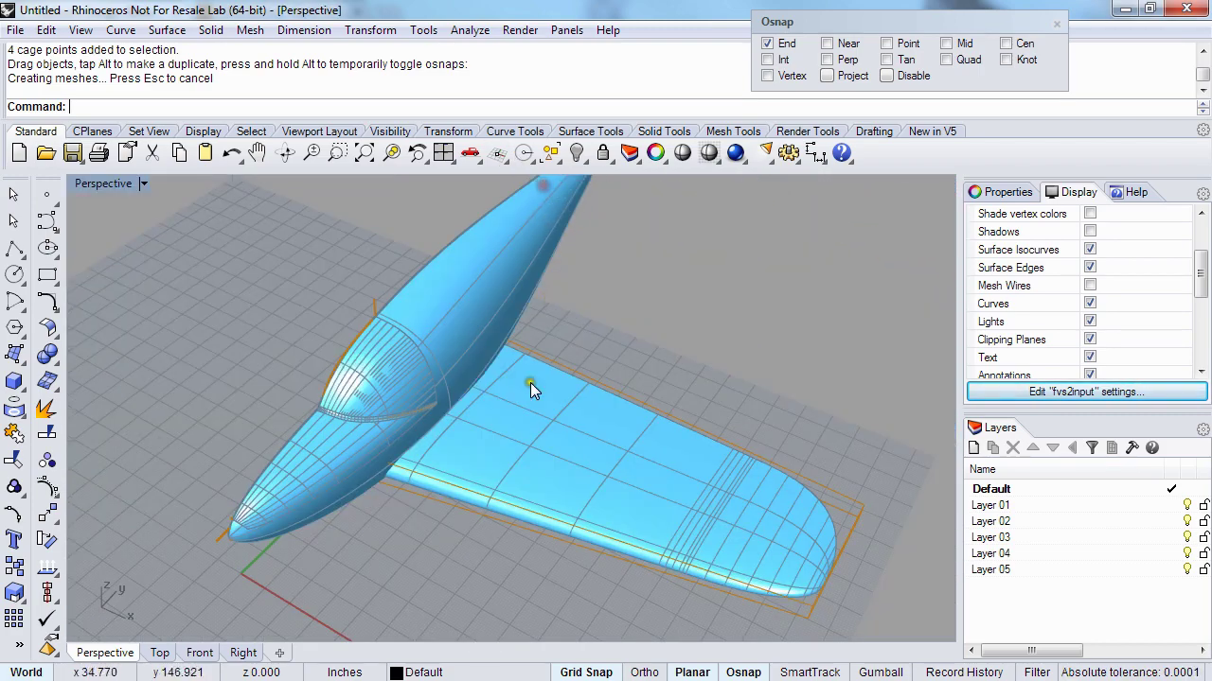
right_drag(531, 306, 259, 403)
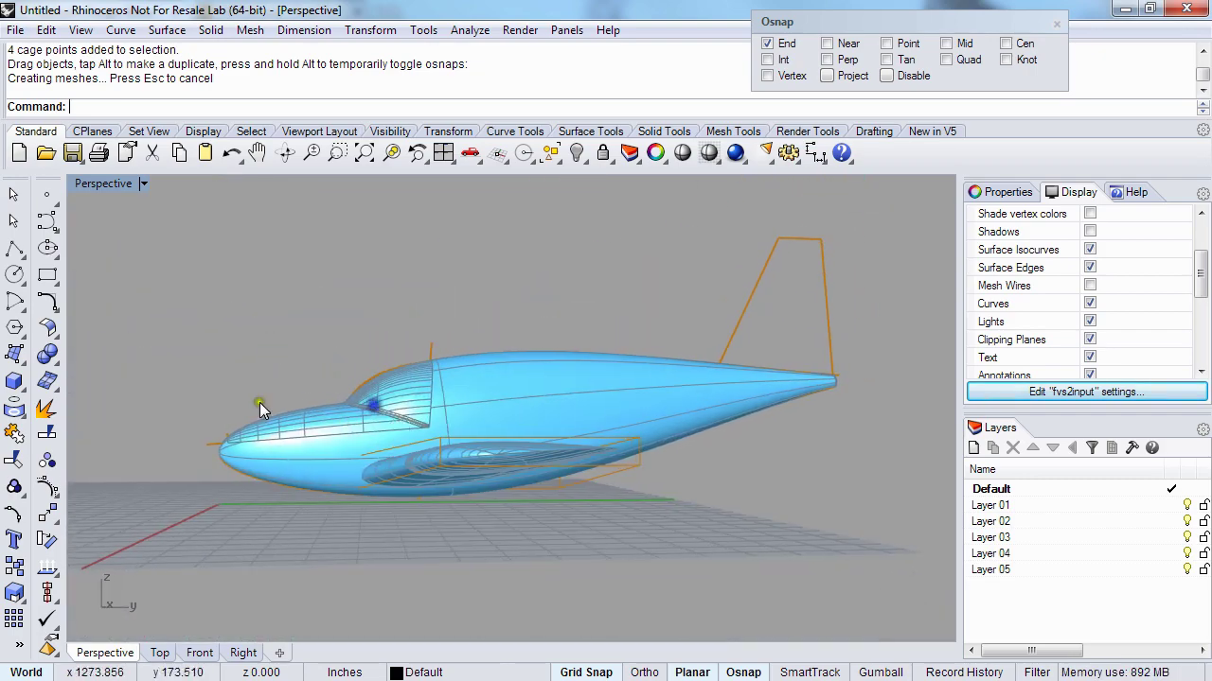
right_drag(293, 460, 351, 485)
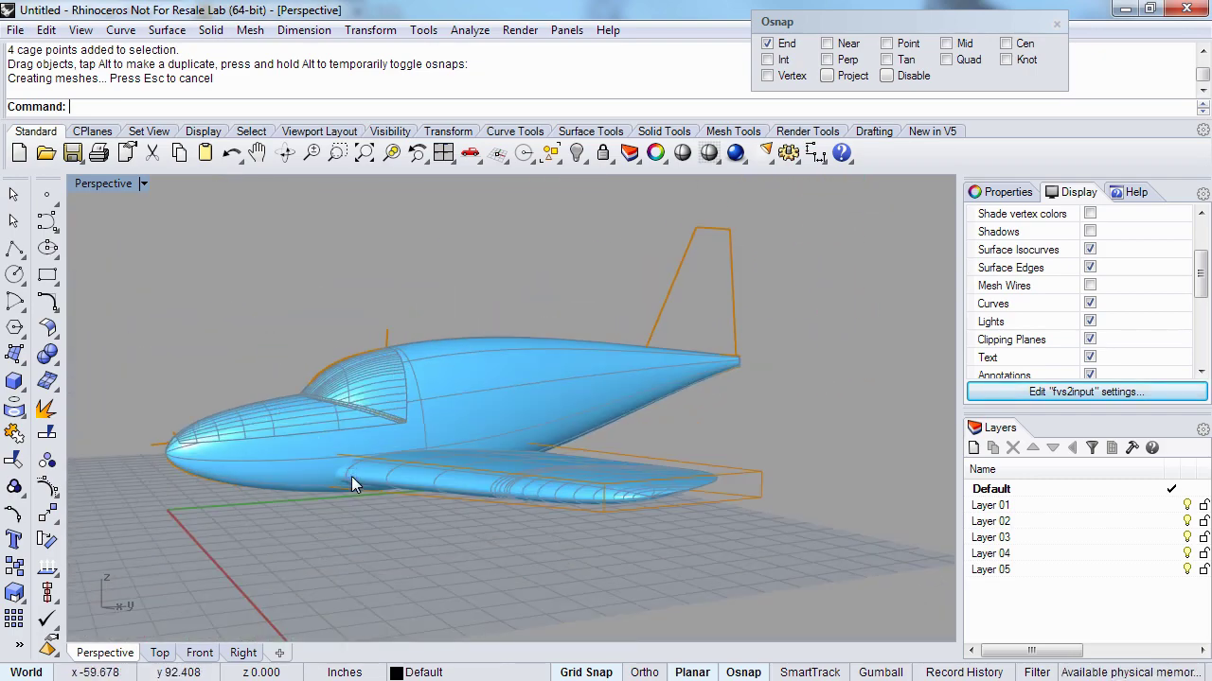
mouse_move(343, 478)
right_down()
mouse_move(397, 468)
mouse_move(347, 501)
right_up()
click(753, 490)
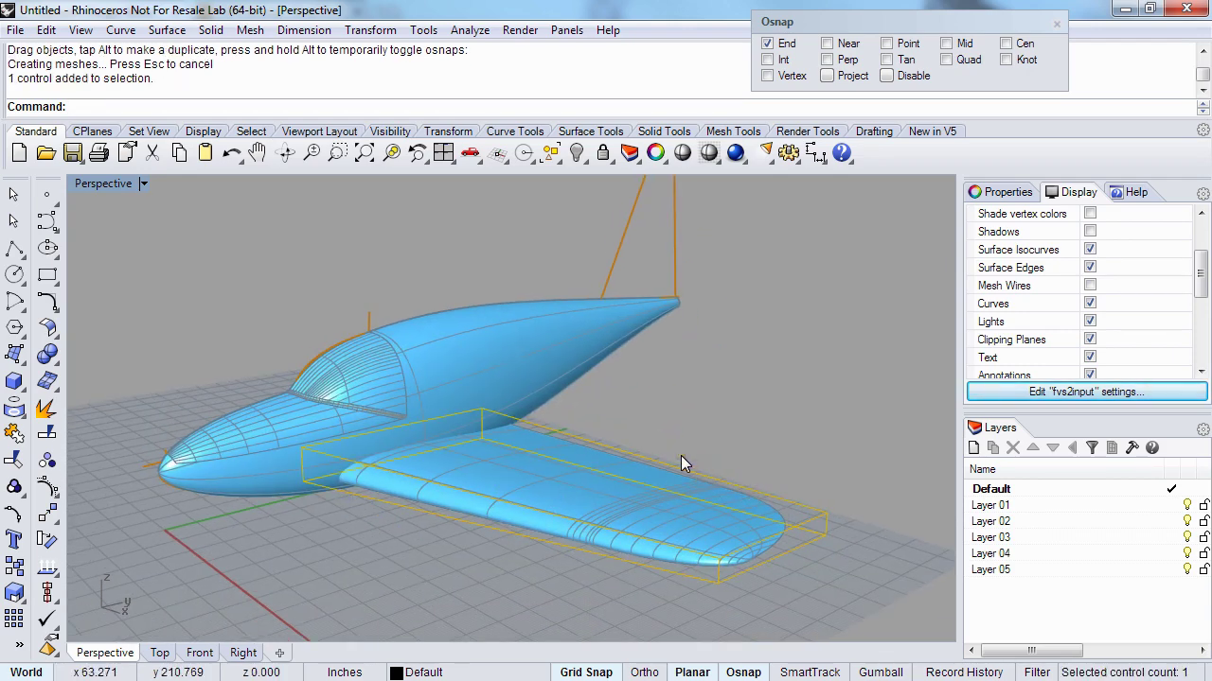
key(Delete)
- Fillet the wing into the fuselage with FilletSrf, using a radius of 3 and trimming set to No
right_drag(549, 485, 423, 455)
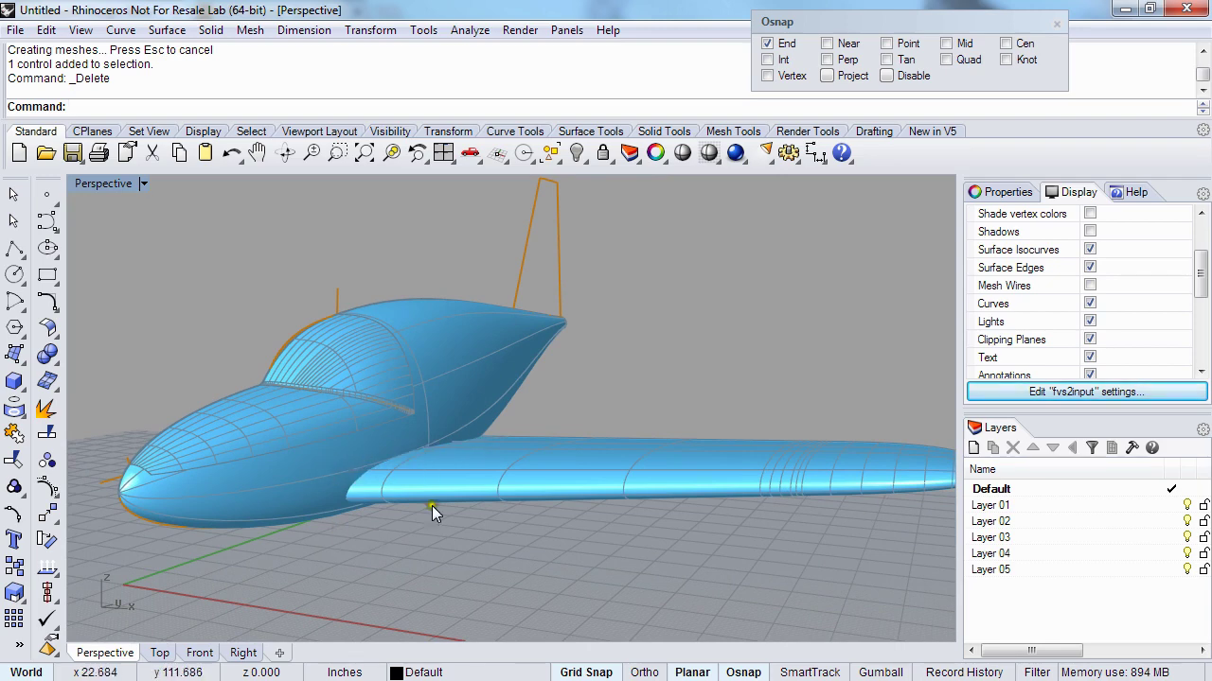
right_drag(431, 506, 412, 478)
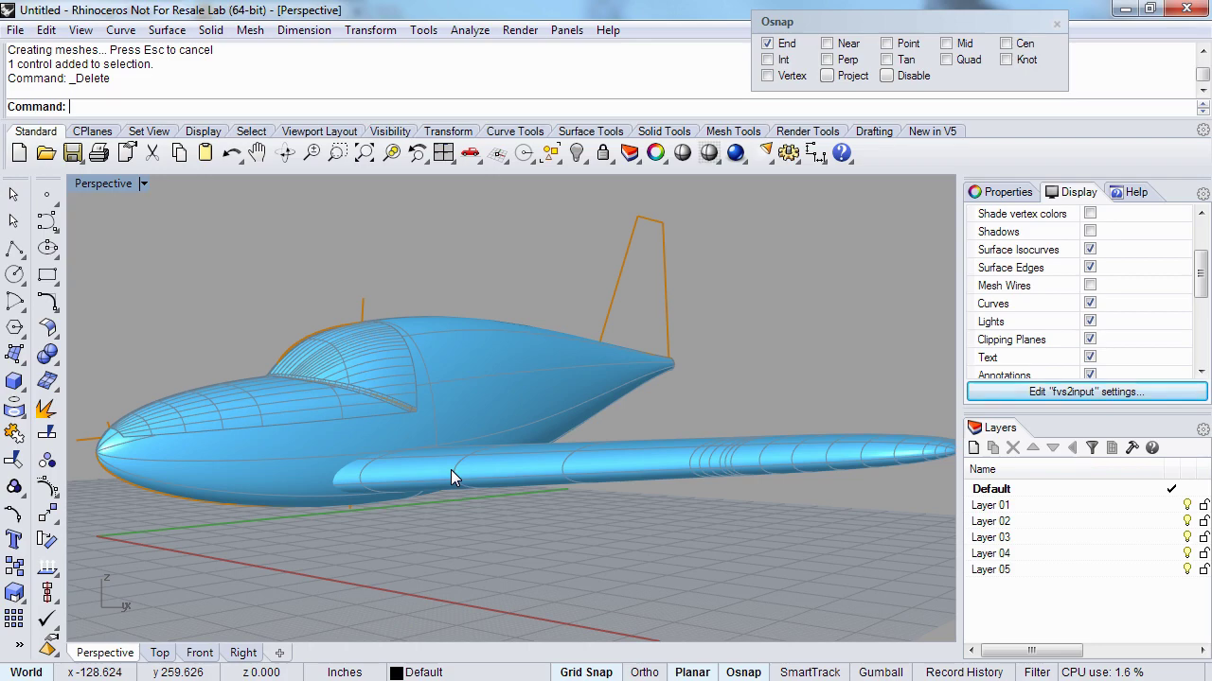
right_drag(453, 467, 484, 462)
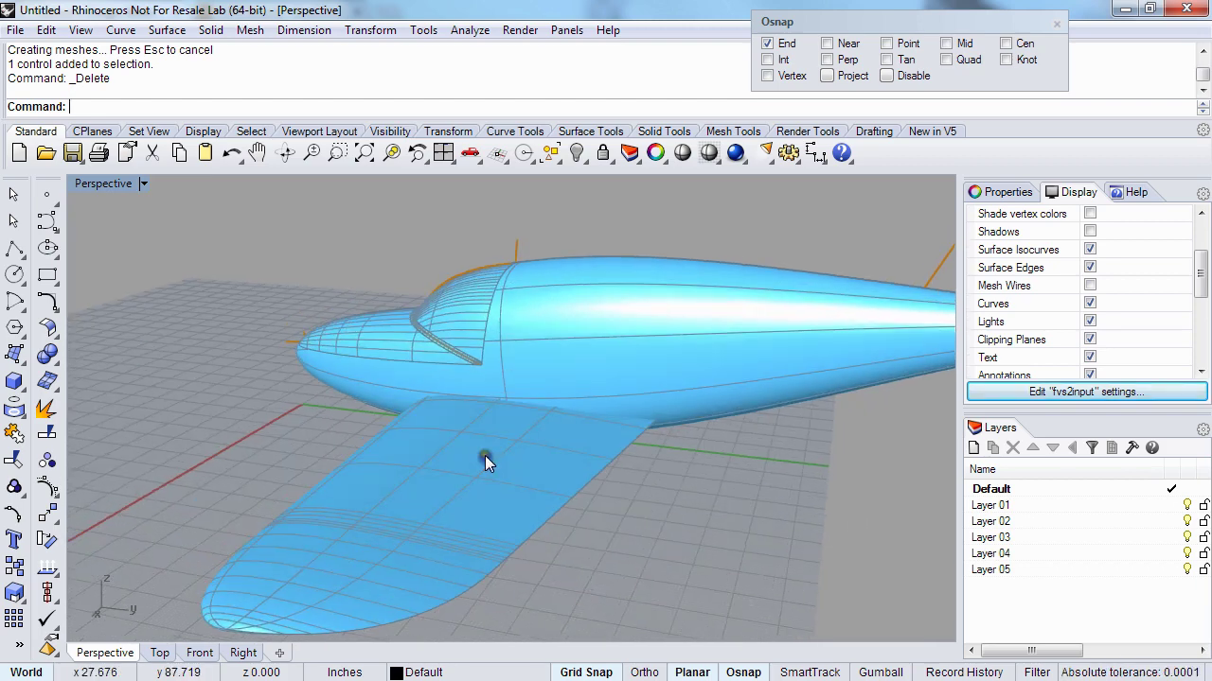
text(Fillet)
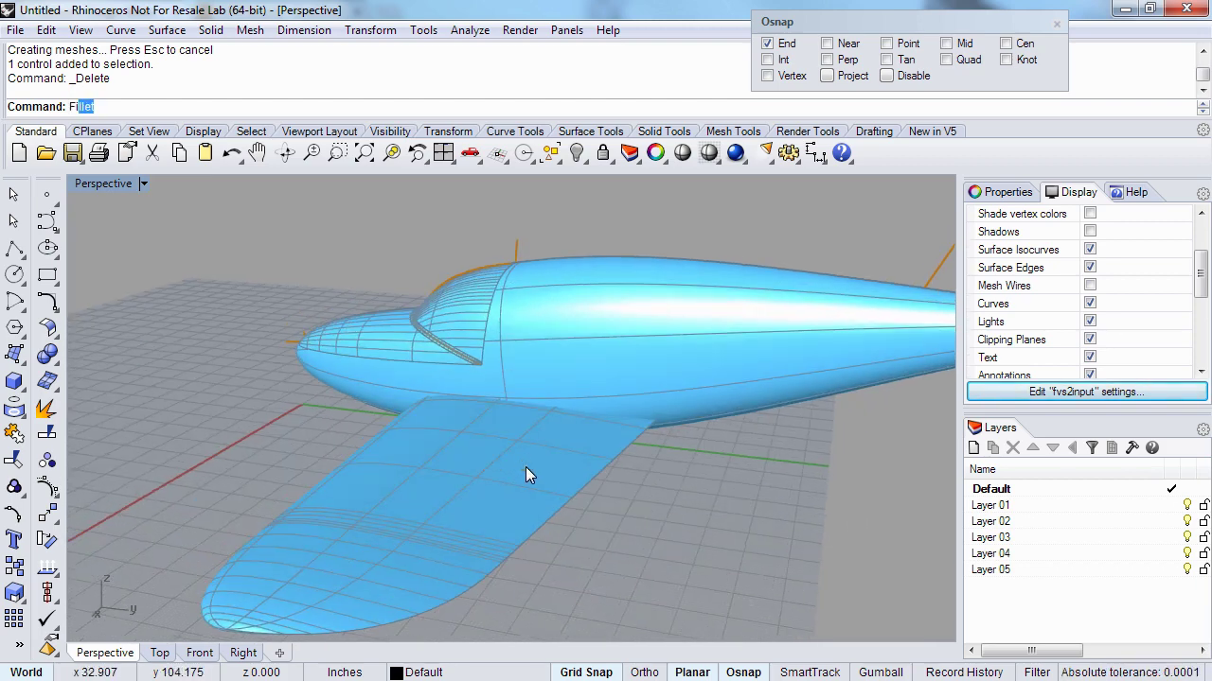
text(Srf)
key(Return)
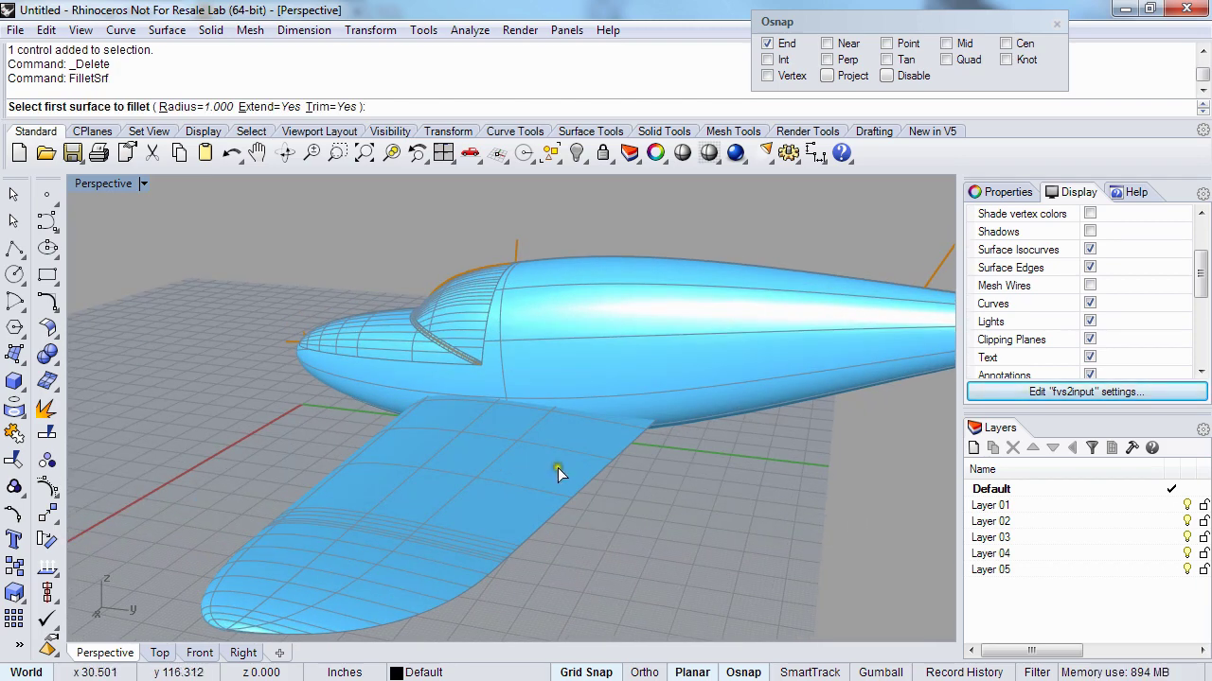
right_drag(595, 462, 449, 475)
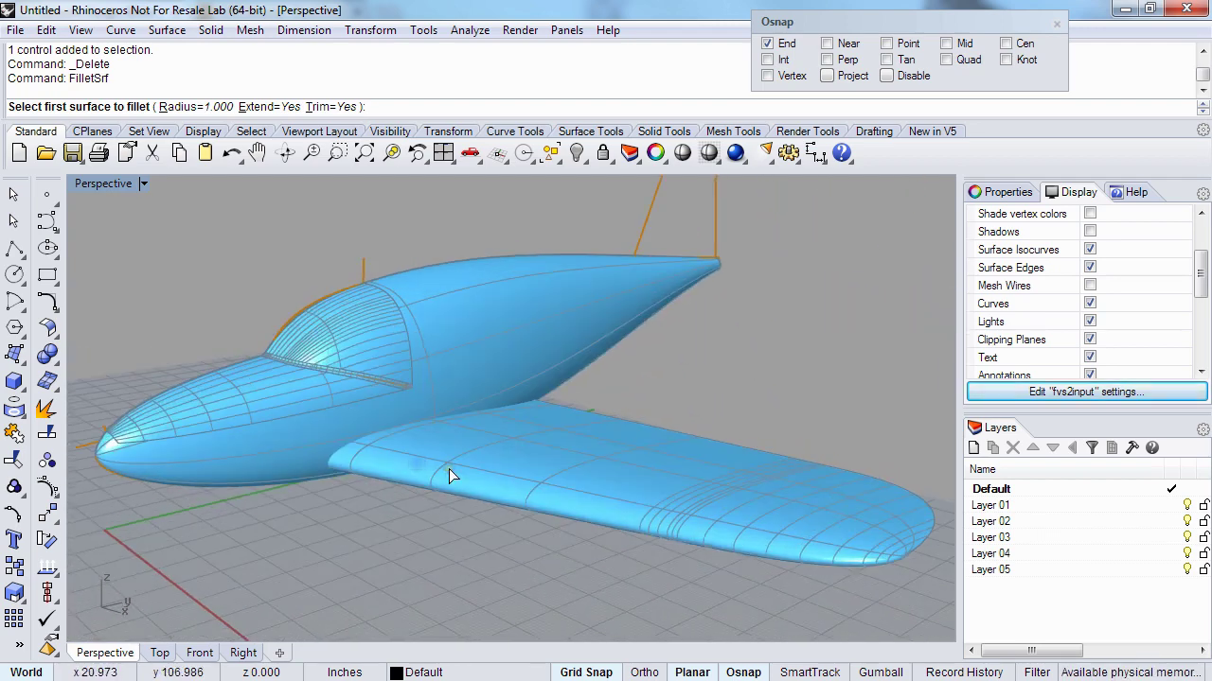
text(r)
key(Return)
text(3)
key(Return)
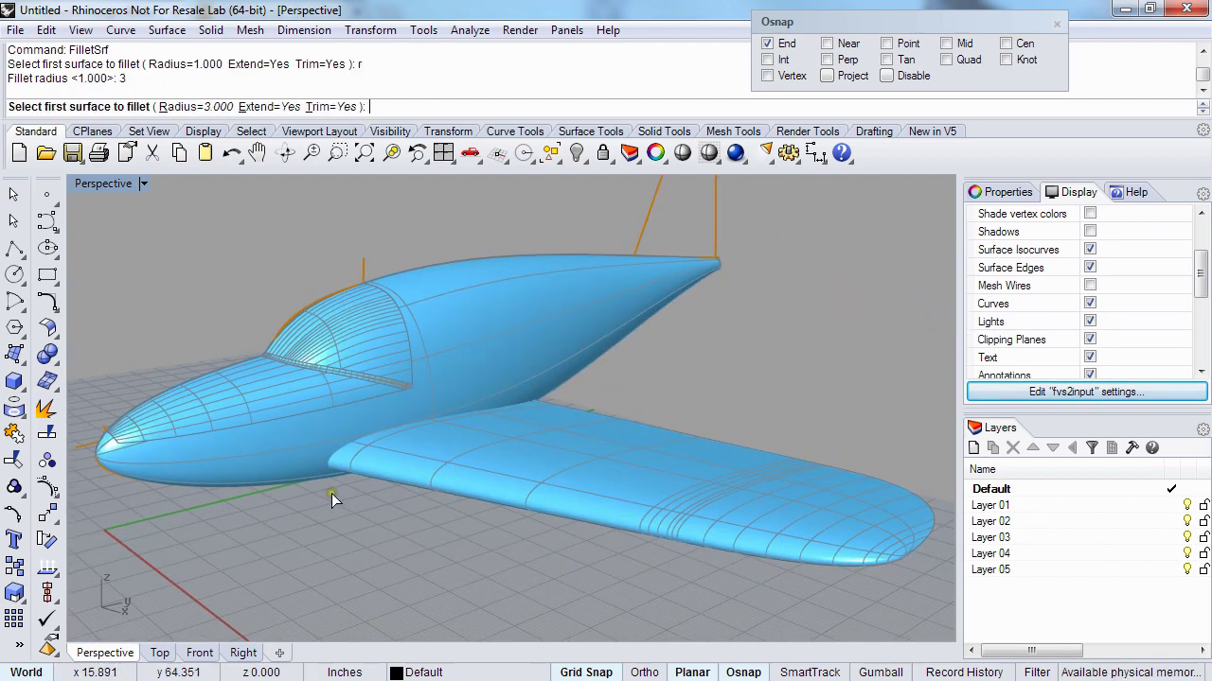
text(t)
key(Return)
text(n)
key(Return)
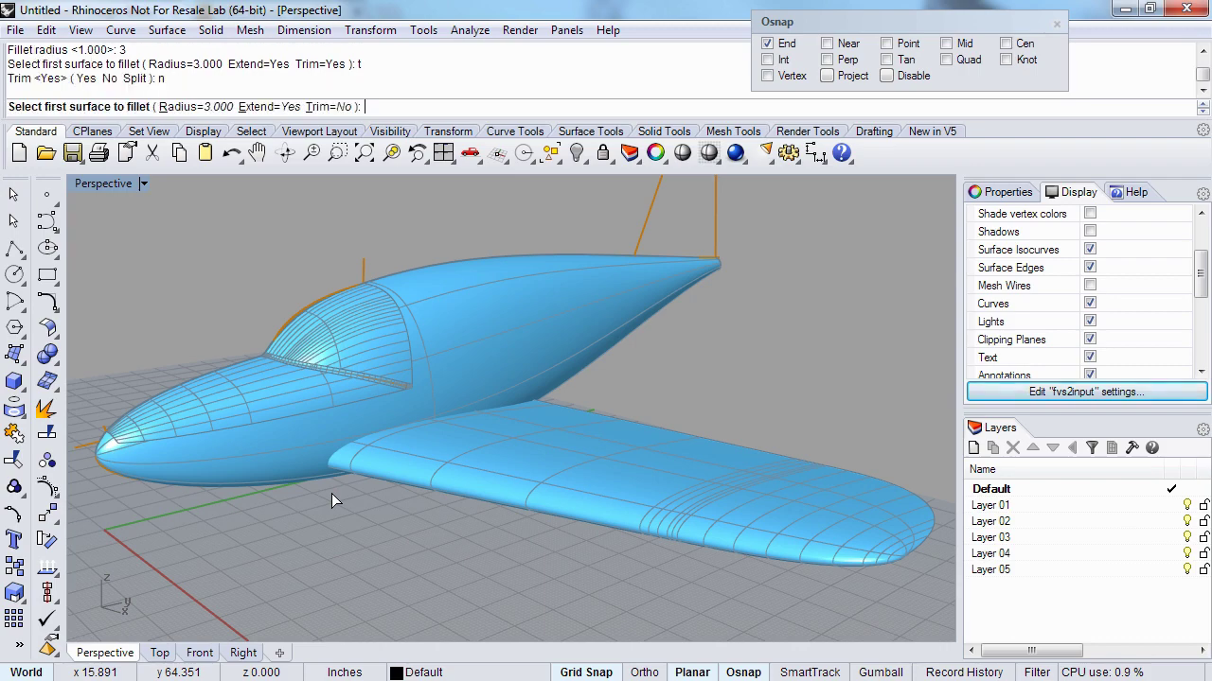
right_drag(481, 401, 453, 454)
click(454, 453)
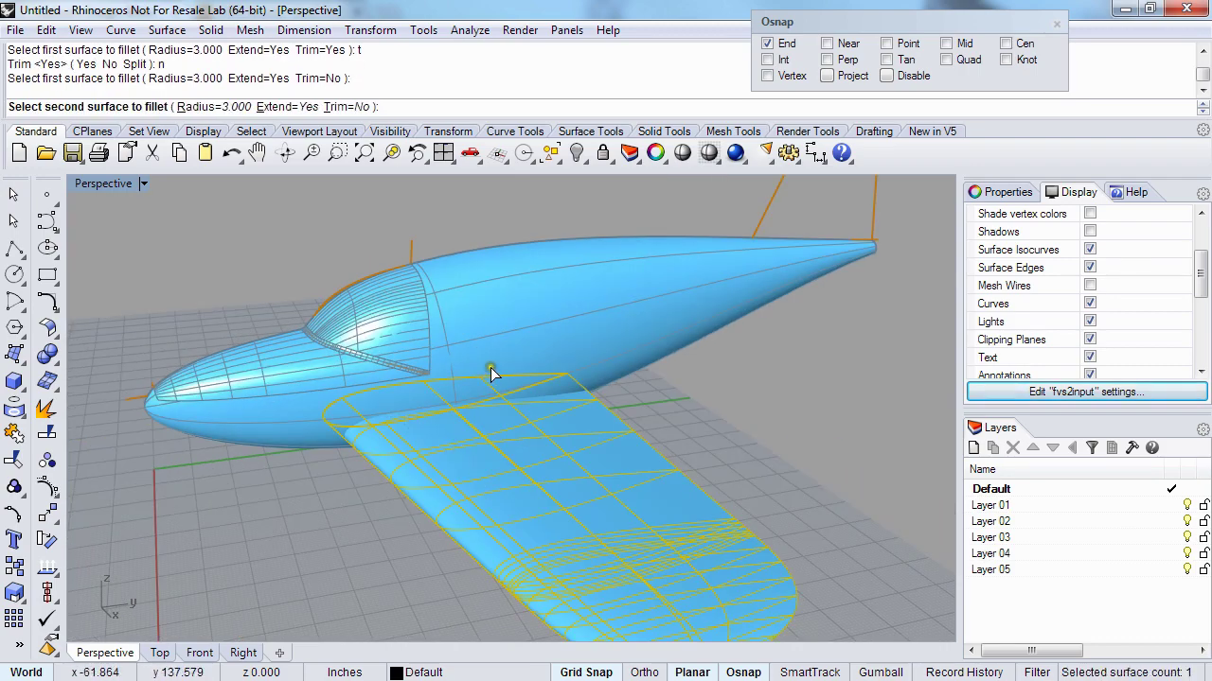
click(493, 361)
- Examine the new fillet around the wing root, from the leading edge to the trailing edge and underneath
right_drag(479, 467, 354, 454)
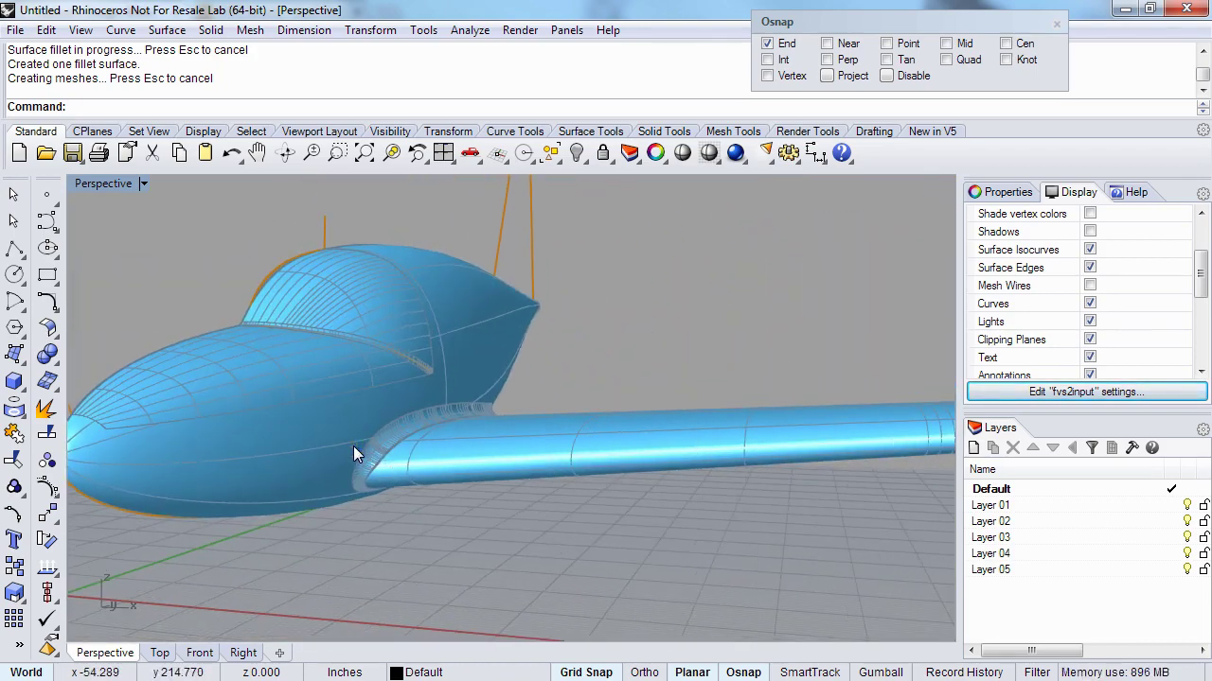
right_drag(416, 421, 534, 426)
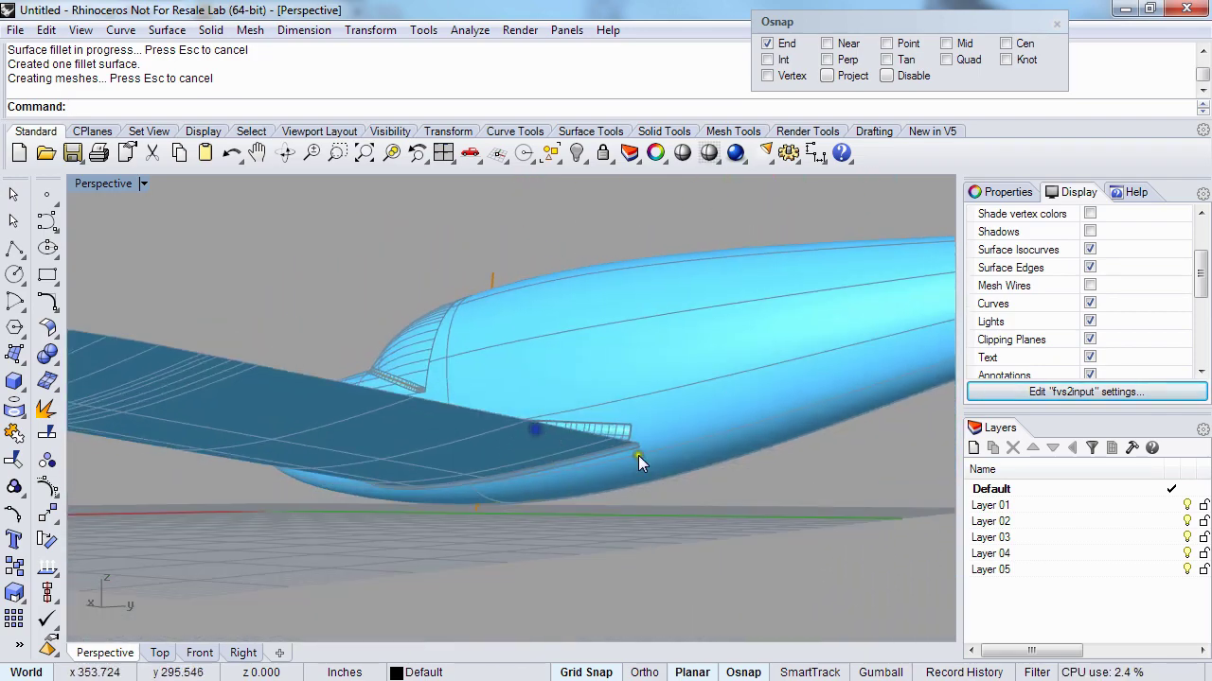
right_drag(637, 456, 568, 495)
scroll(619, 434, up, 5)
scroll(582, 466, down, 1)
scroll(608, 455, up, 4)
scroll(608, 455, down, 4)
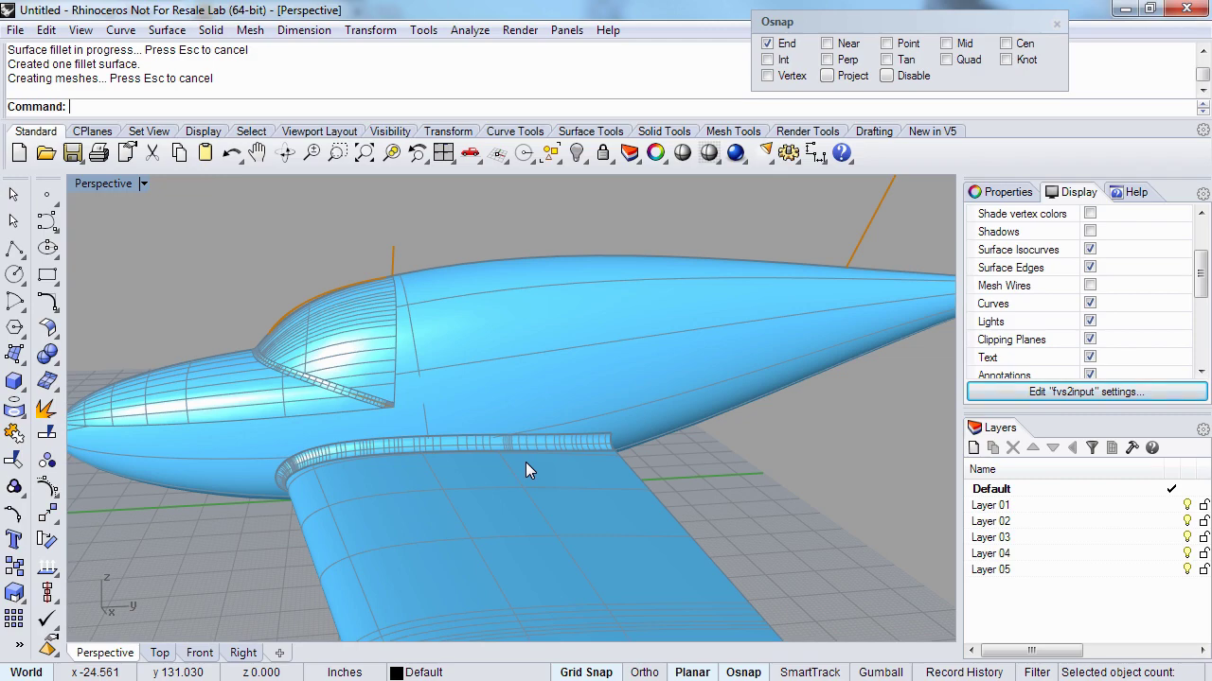
right_drag(527, 470, 473, 481)
- Delete the fillet surfaces at the junction of the wing and fuselage
click(471, 426)
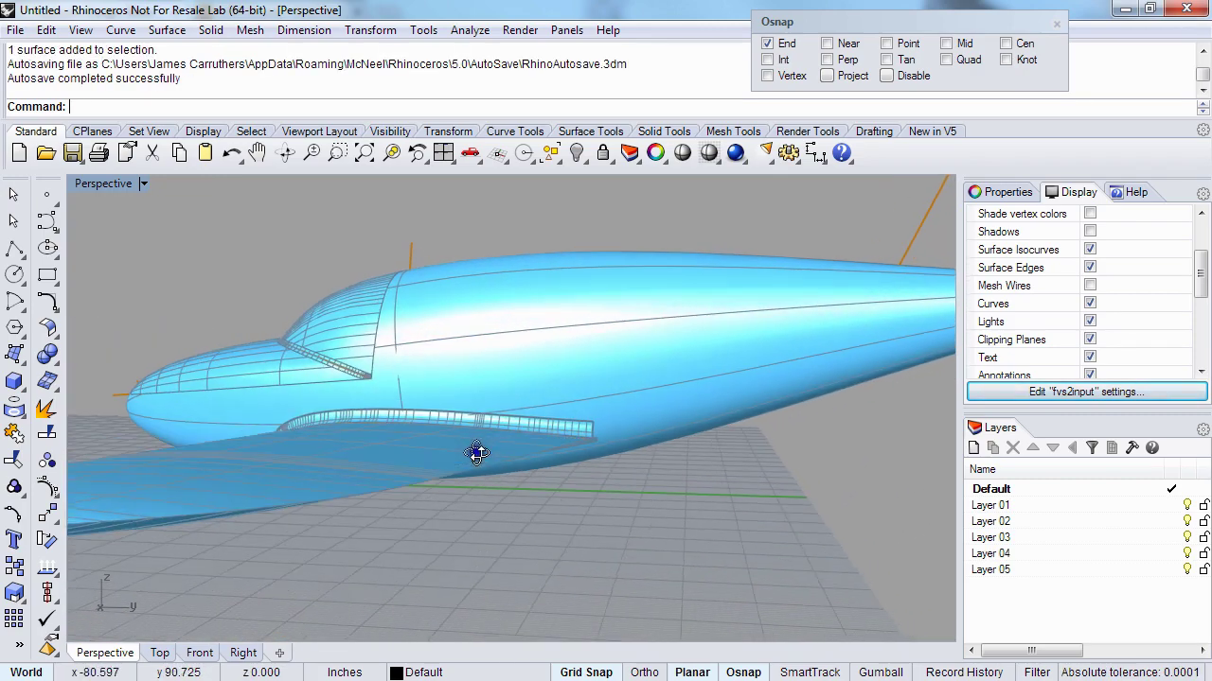
scroll(560, 434, up, 5)
click(549, 429)
key(Delete)
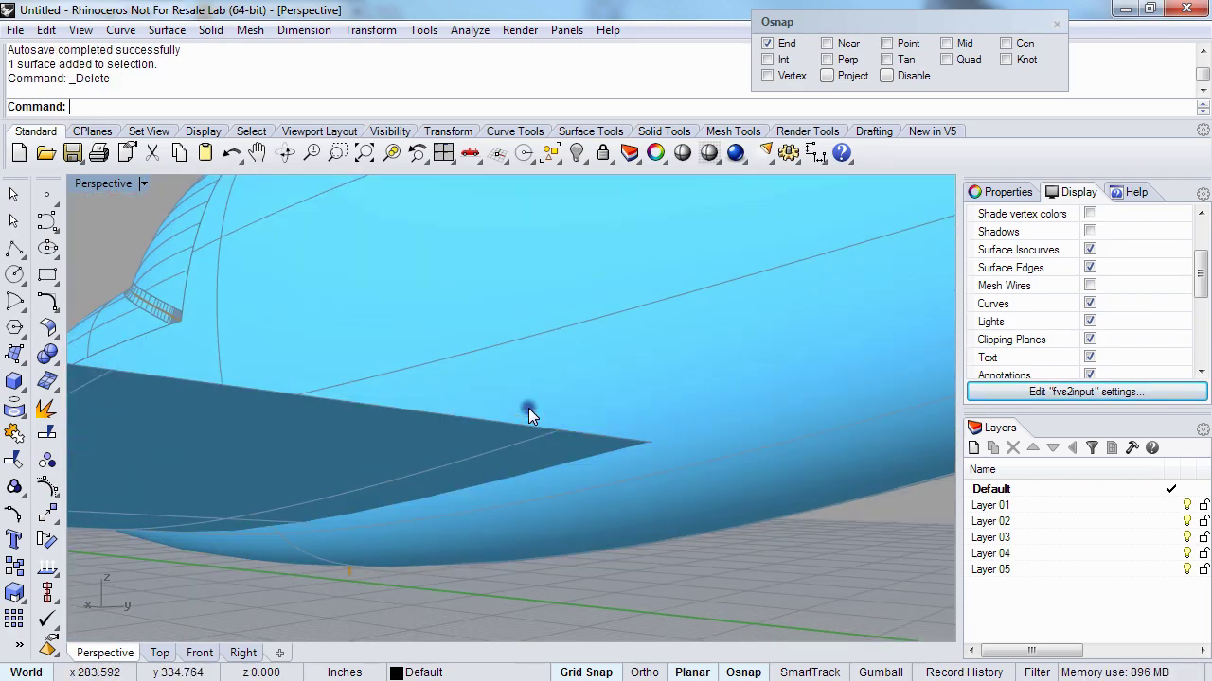
scroll(528, 408, down, 3)
click(489, 449)
right_drag(489, 448, 515, 478)
key(F10)
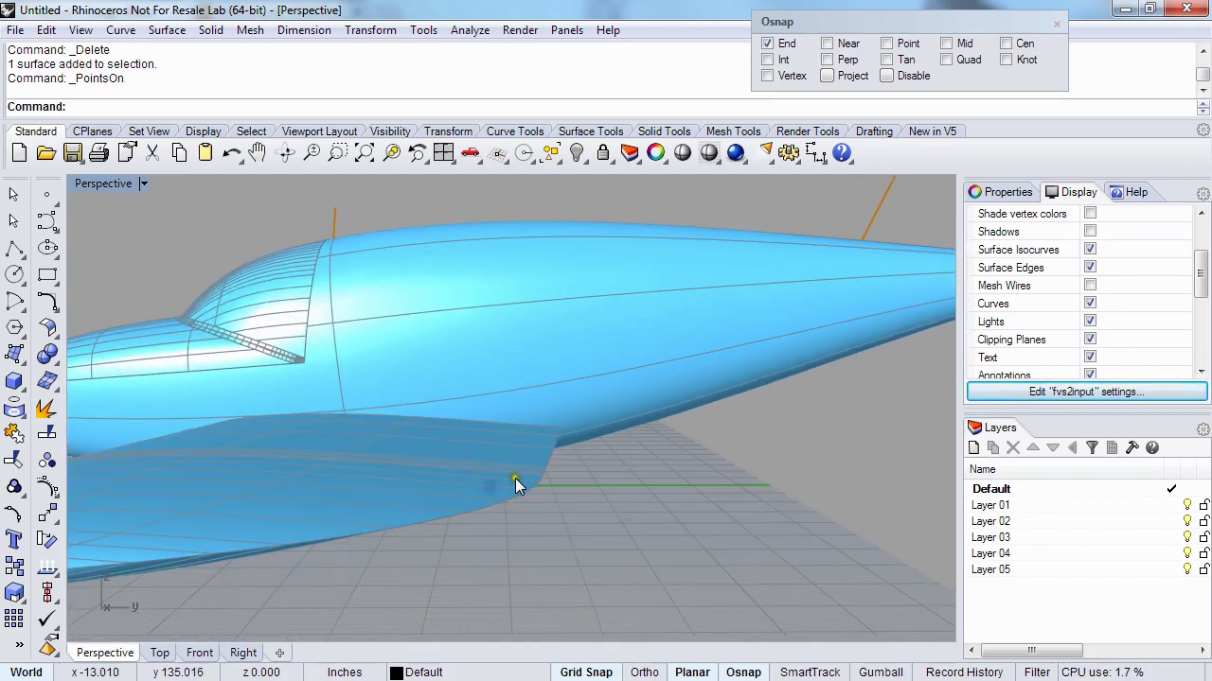
click(518, 477)
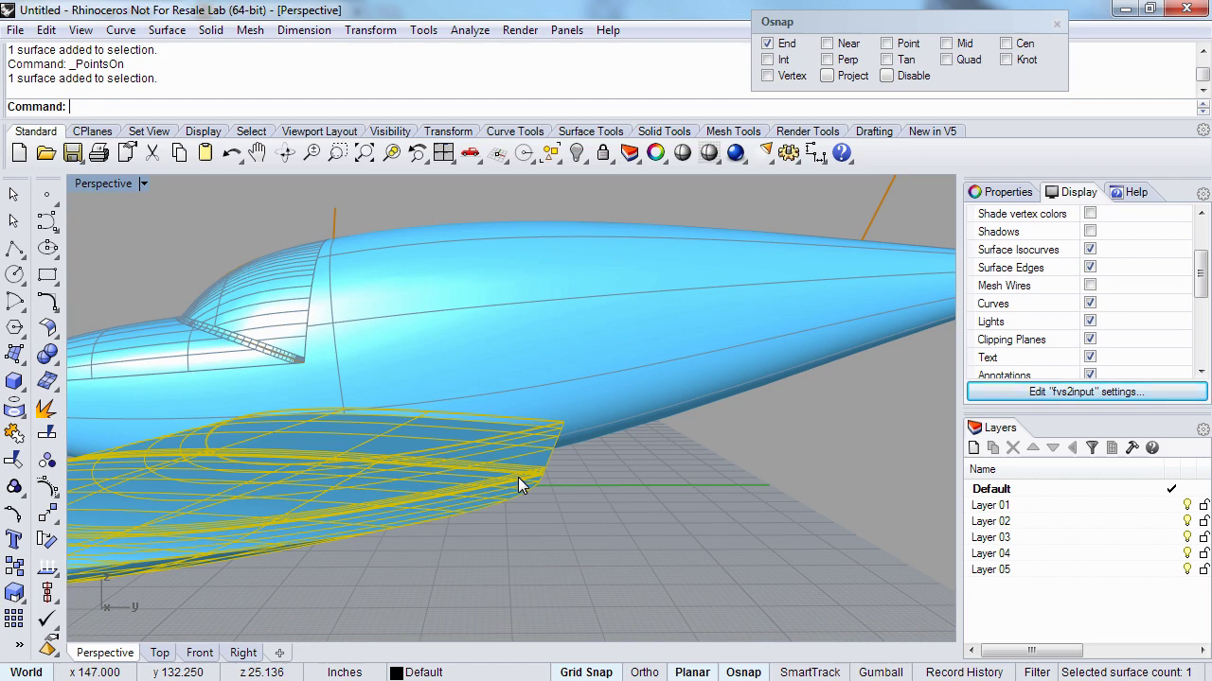
text(Split)
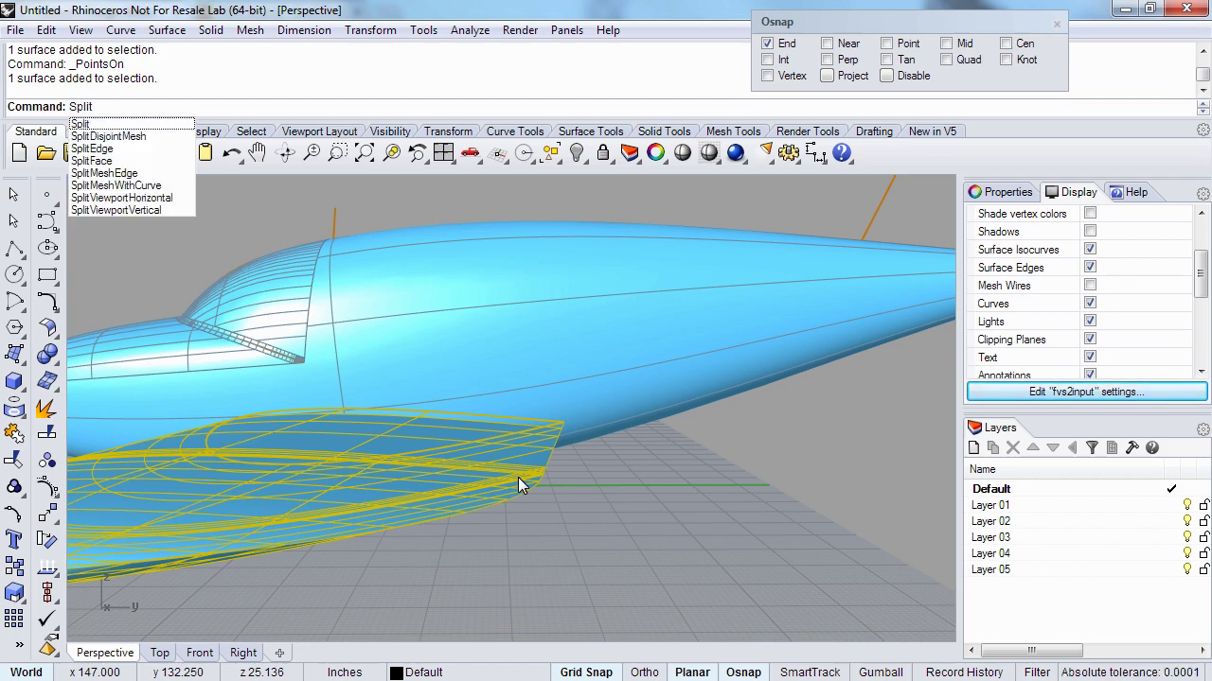
text(s)
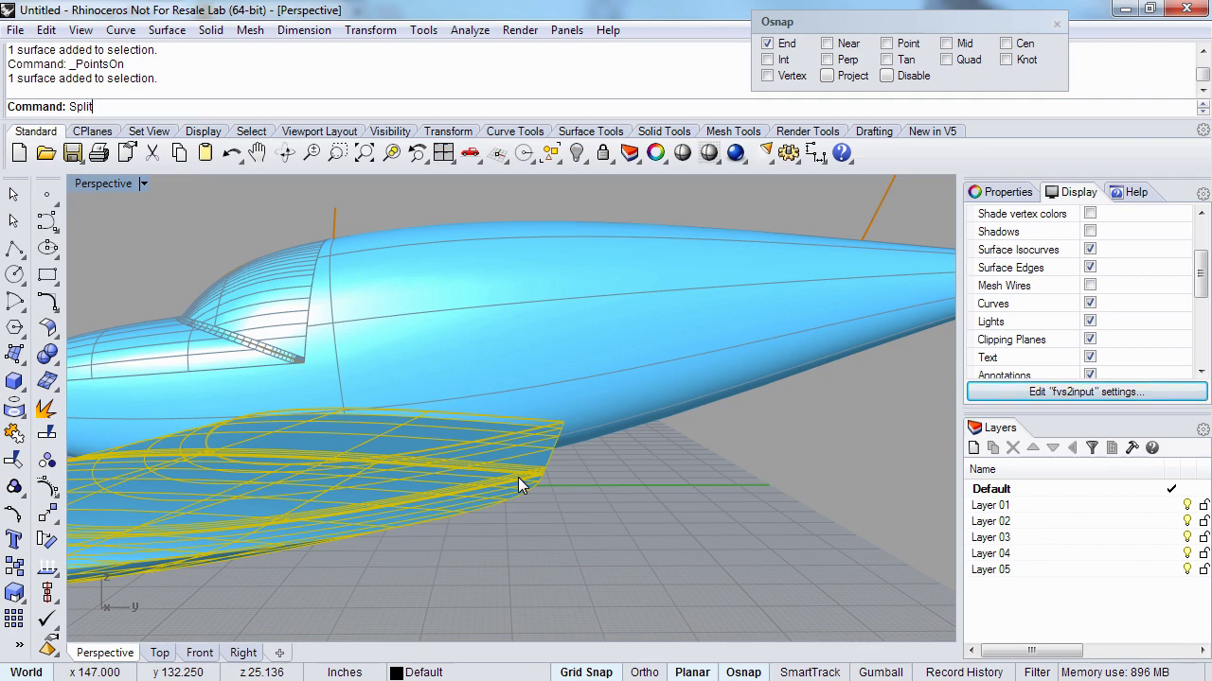
key(Return)
text(i)
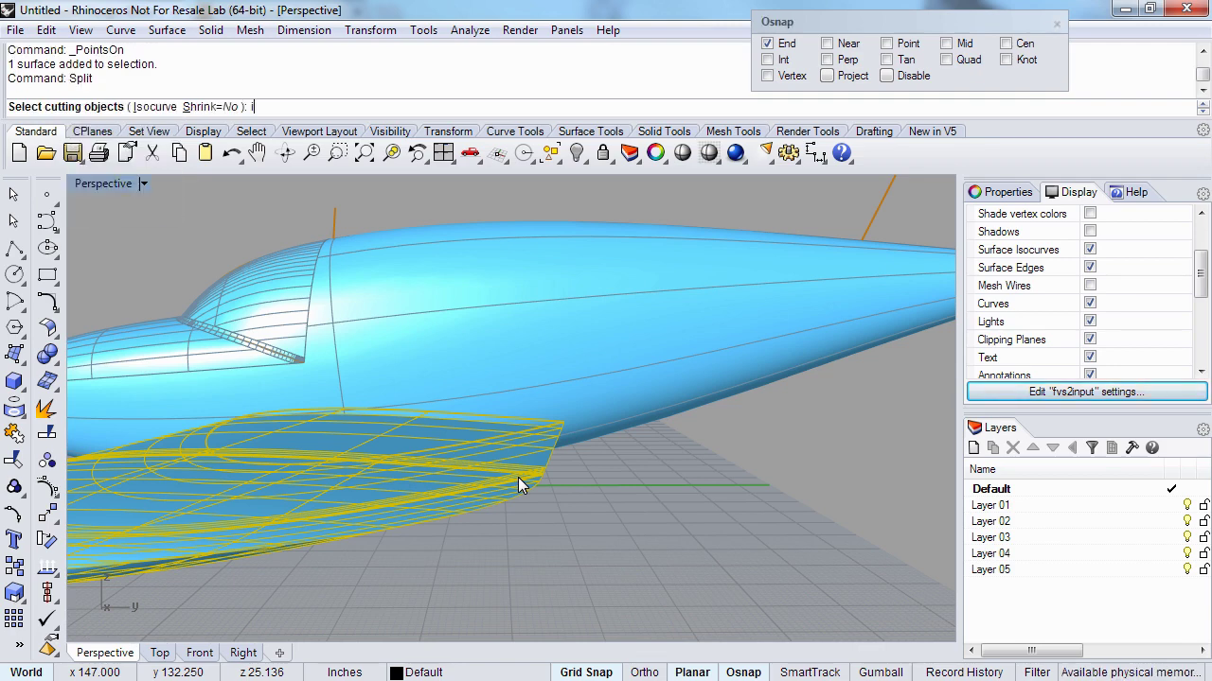
key(Return)
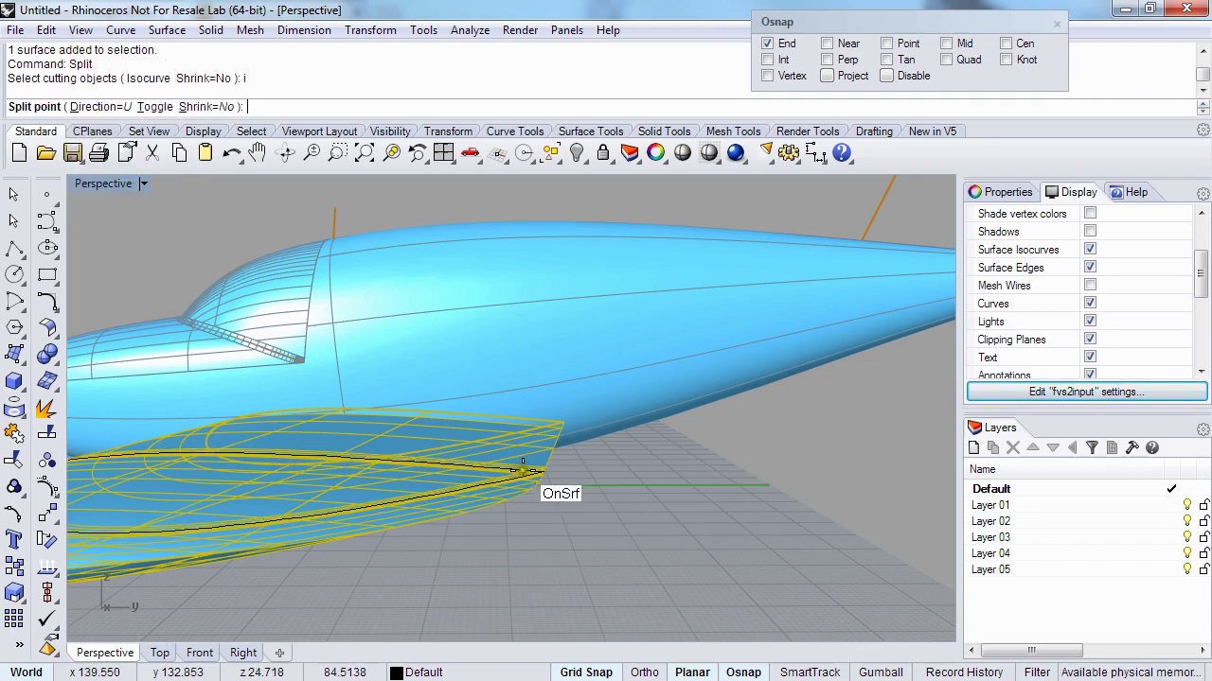
scroll(529, 470, down, 6)
right_drag(528, 470, 540, 508)
key(Escape)
- Examine the wing in the four-view layout and inspect its junction with the fuselage in a maximized Perspective view
scroll(513, 481, up, 5)
click(539, 508)
click(504, 455)
key(Escape)
click(441, 473)
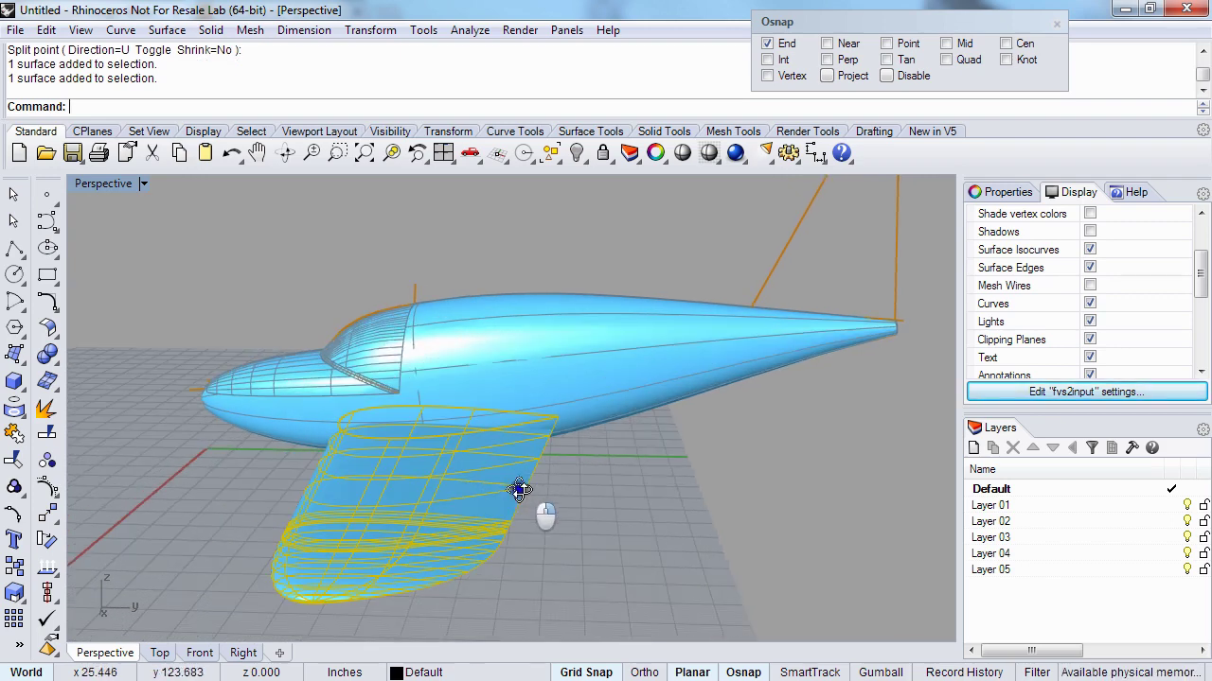
double_click(74, 185)
right_drag(217, 289, 293, 288)
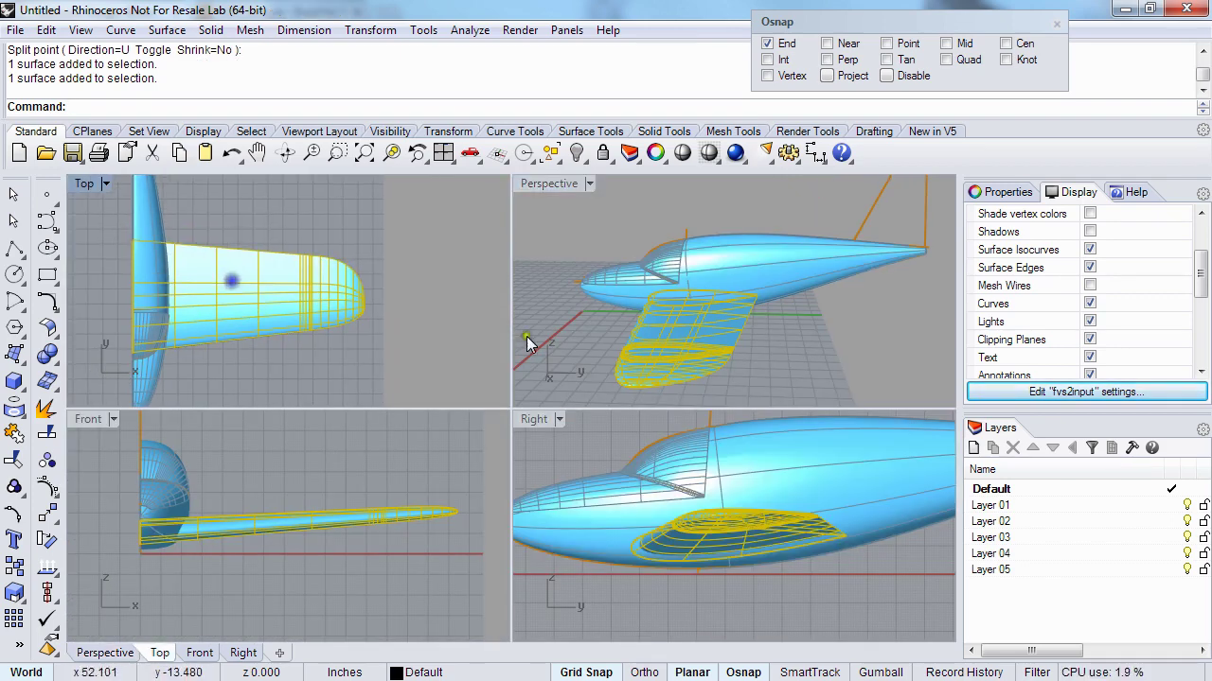
click(585, 311)
right_drag(585, 311, 700, 327)
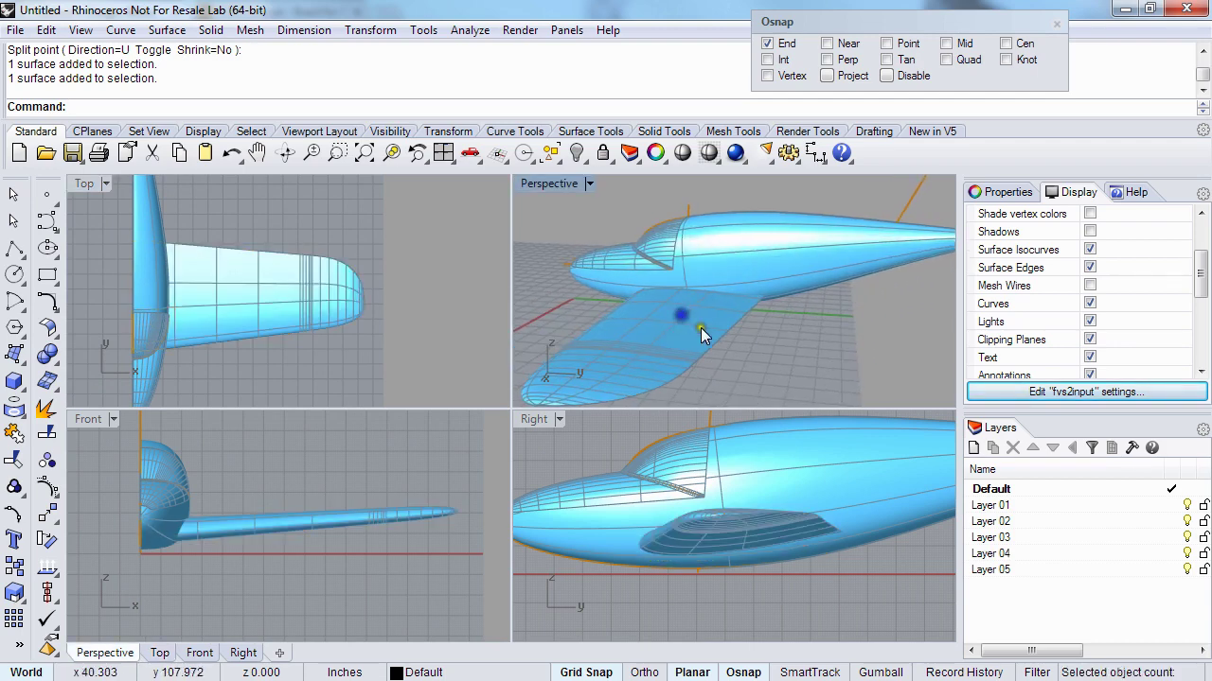
double_click(558, 186)
scroll(511, 445, down, 2)
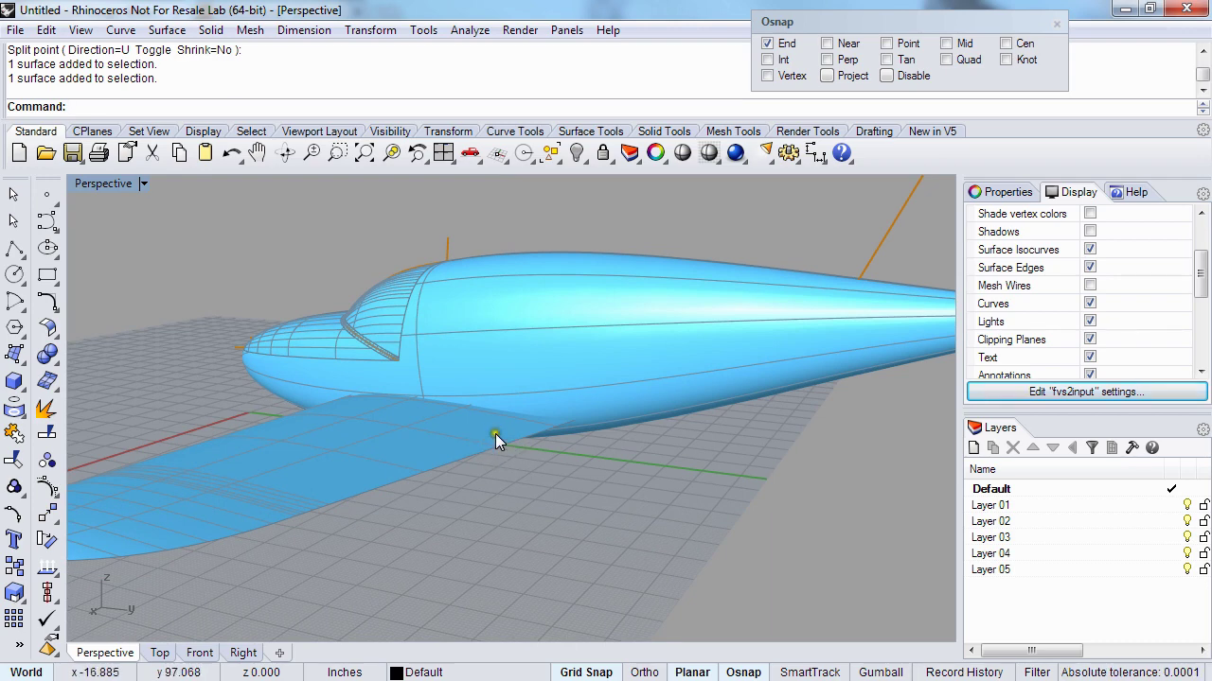
right_drag(498, 438, 466, 428)
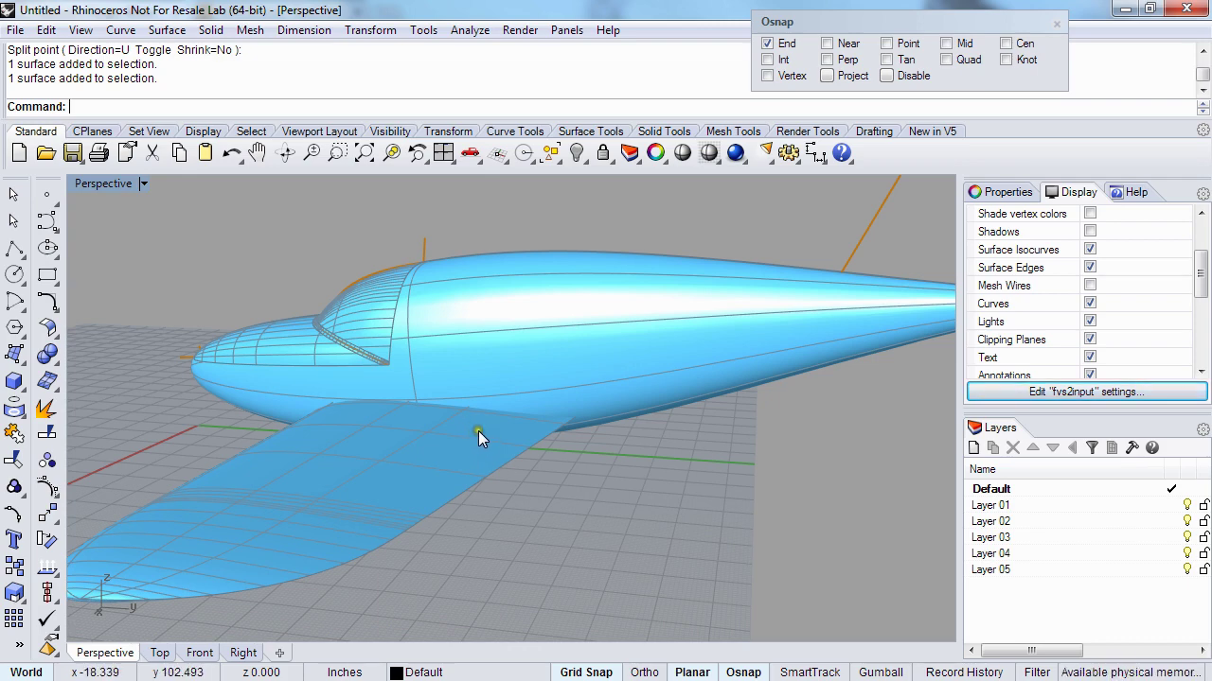
mouse_move(474, 436)
right_down()
mouse_move(454, 411)
mouse_move(452, 443)
right_up()
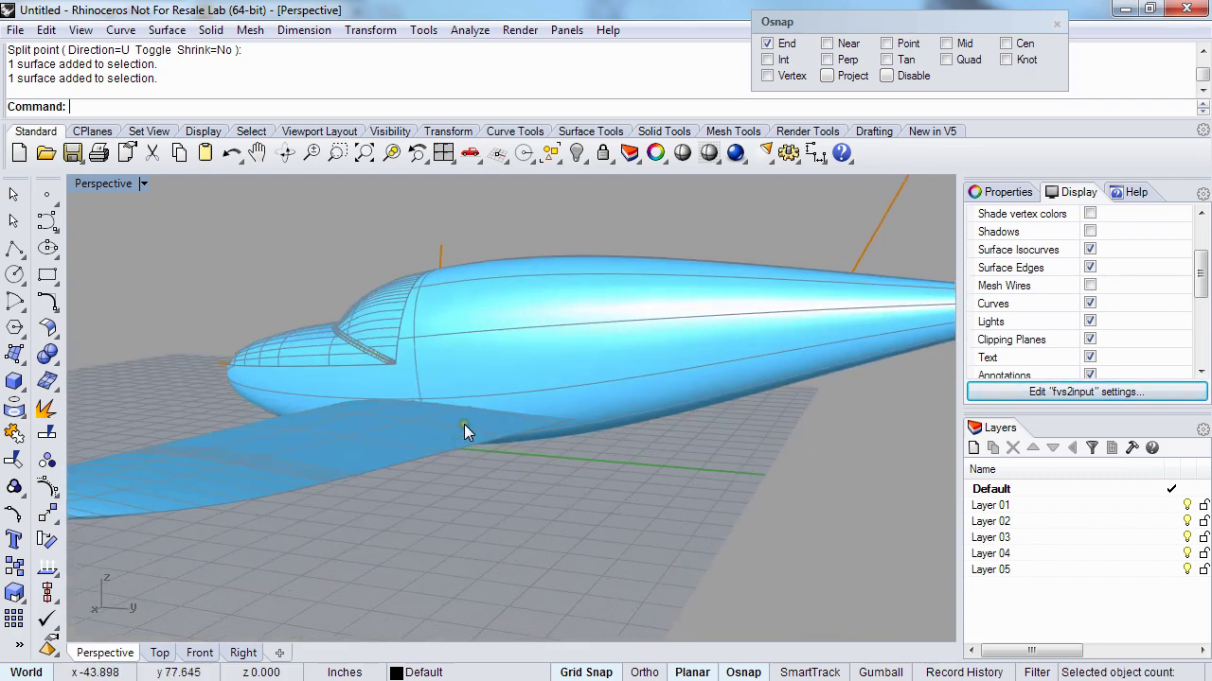
right_drag(472, 414, 520, 438)
- Split the wing along an isocurve in the U direction, just inboard of the rounded tip, with Shrink set to No
click(451, 444)
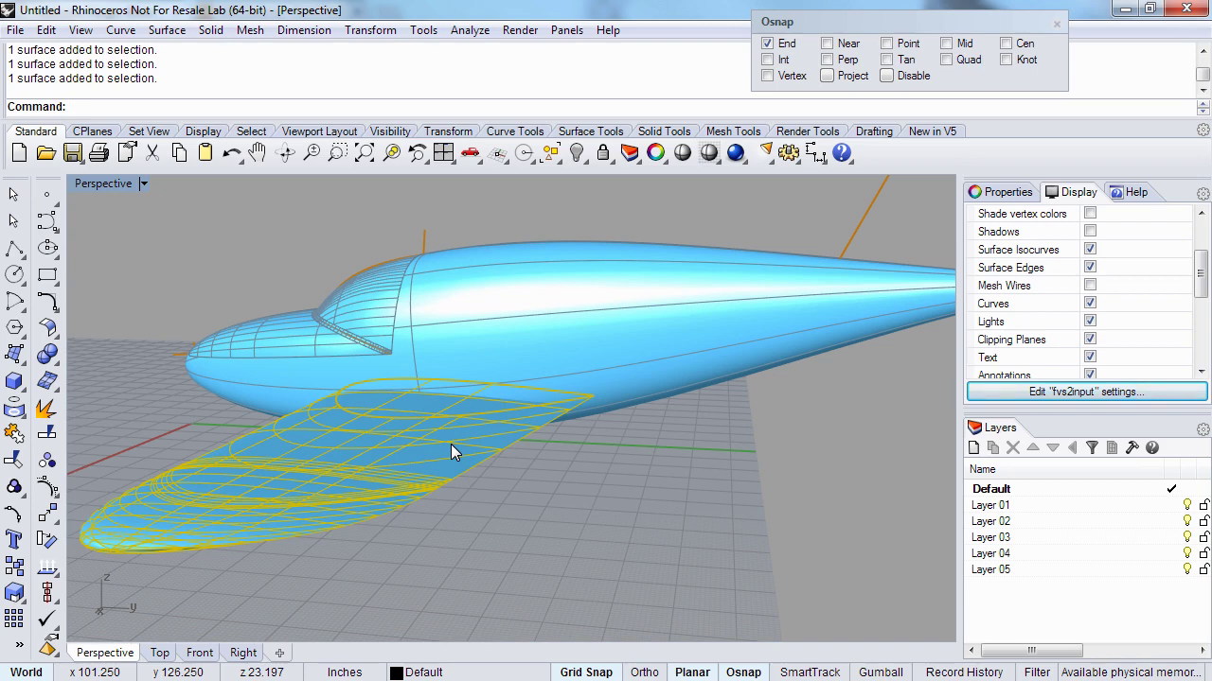
text(Split)
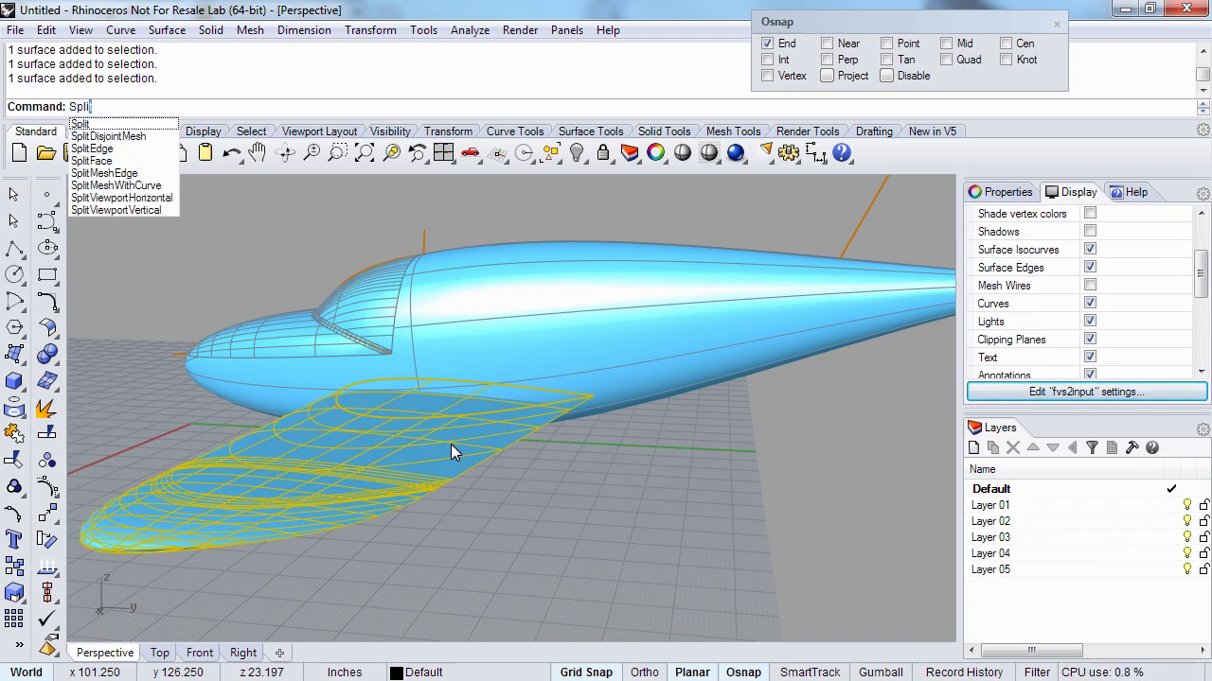
key(Return)
text(i)
key(Return)
right_drag(382, 456, 351, 495)
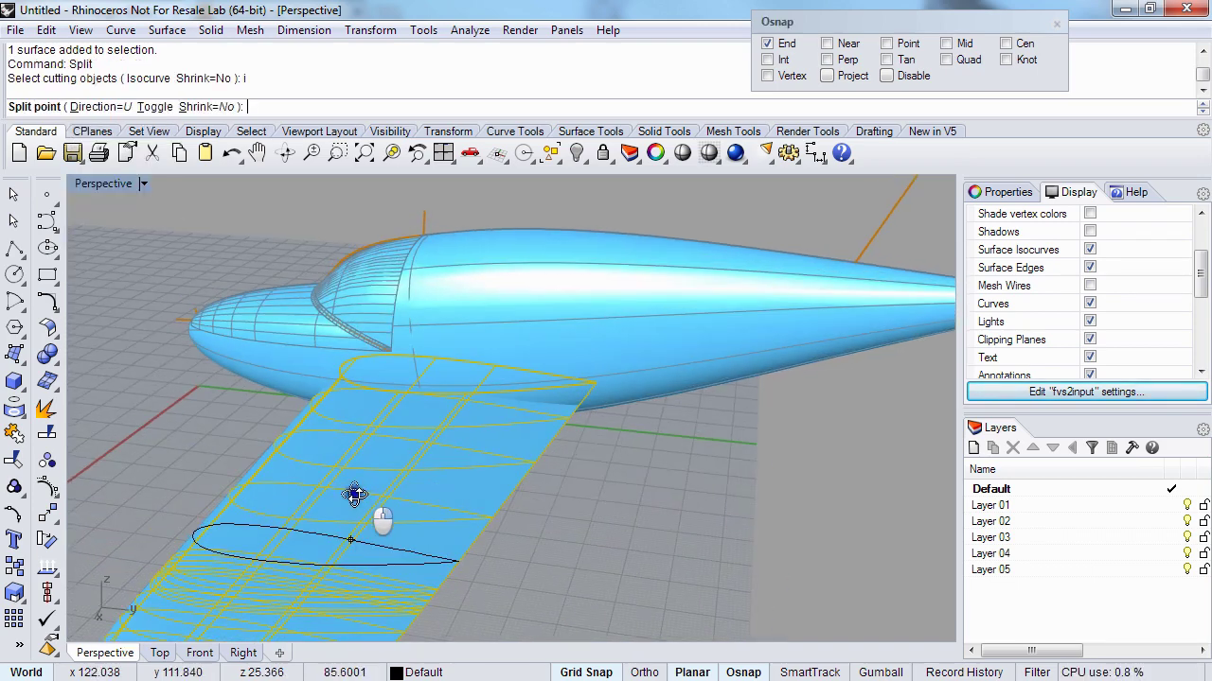
click(336, 564)
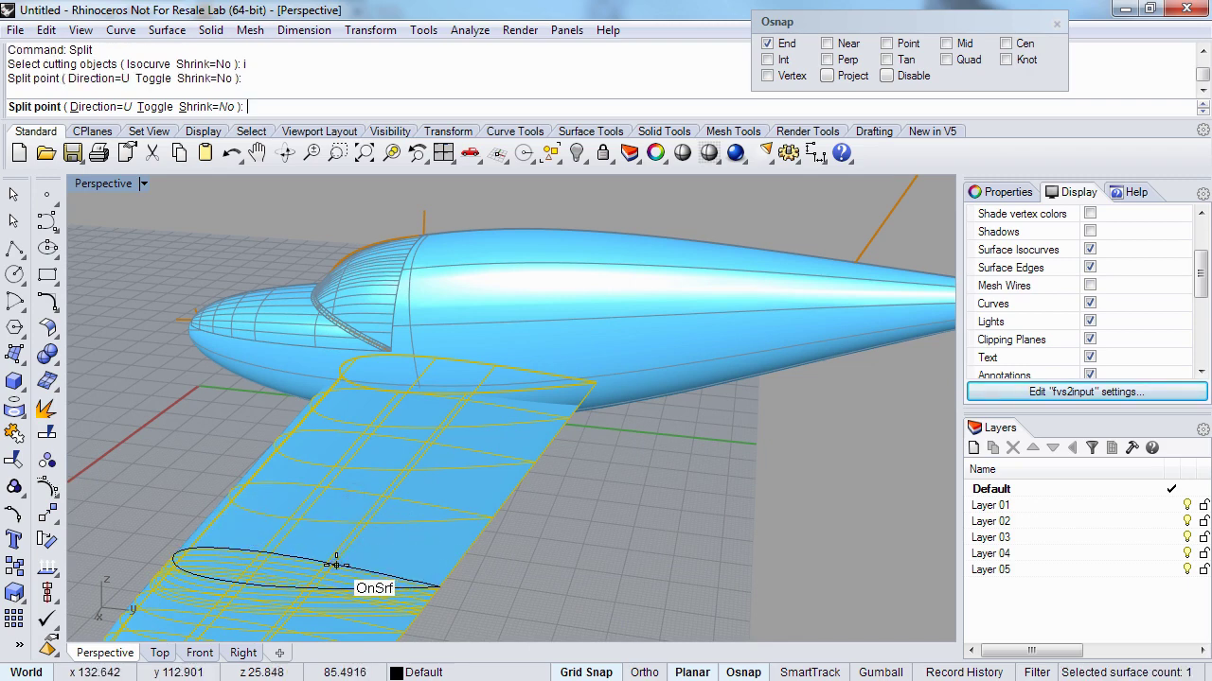
key(Return)
- Delete the inboard piece of the split wing and undo the deletion
click(353, 523)
right_drag(353, 524, 401, 465)
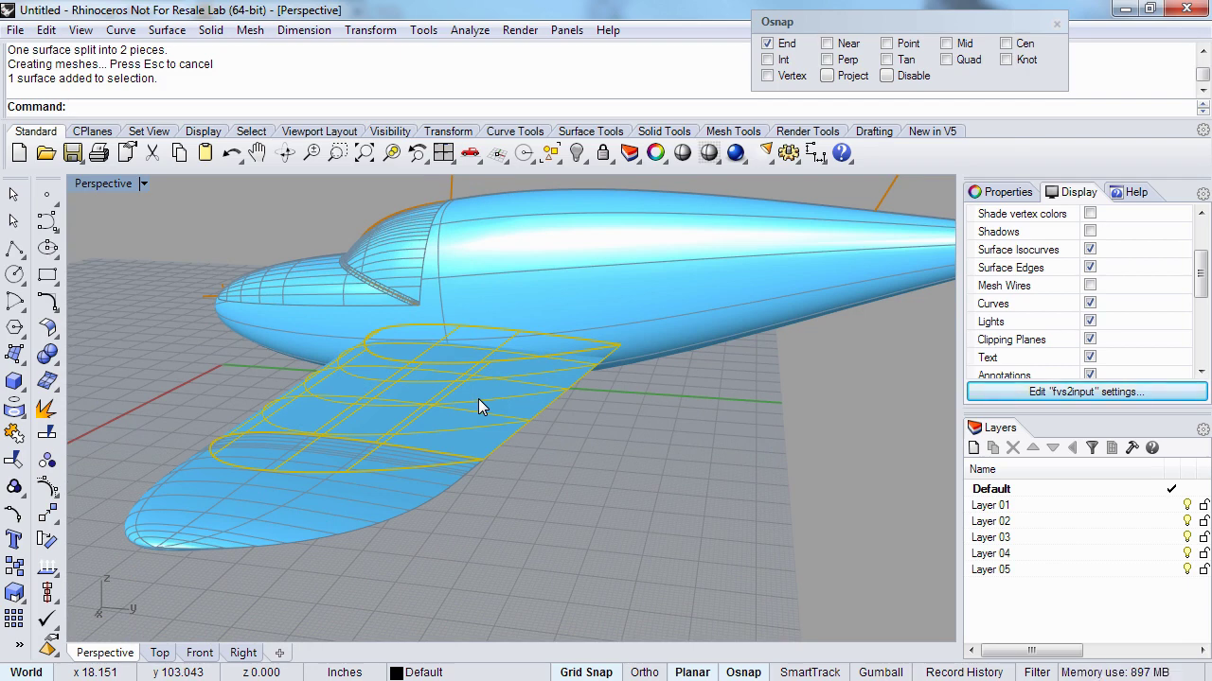
right_drag(479, 401, 344, 476)
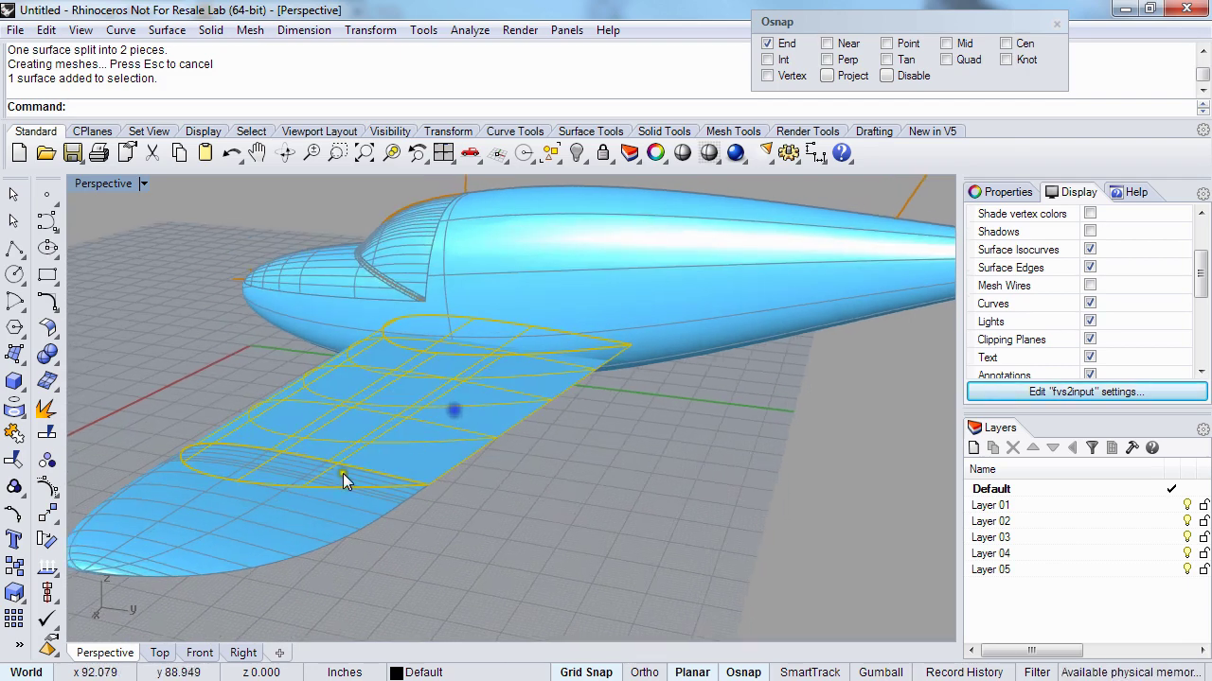
key(Delete)
key(ctrl+z)
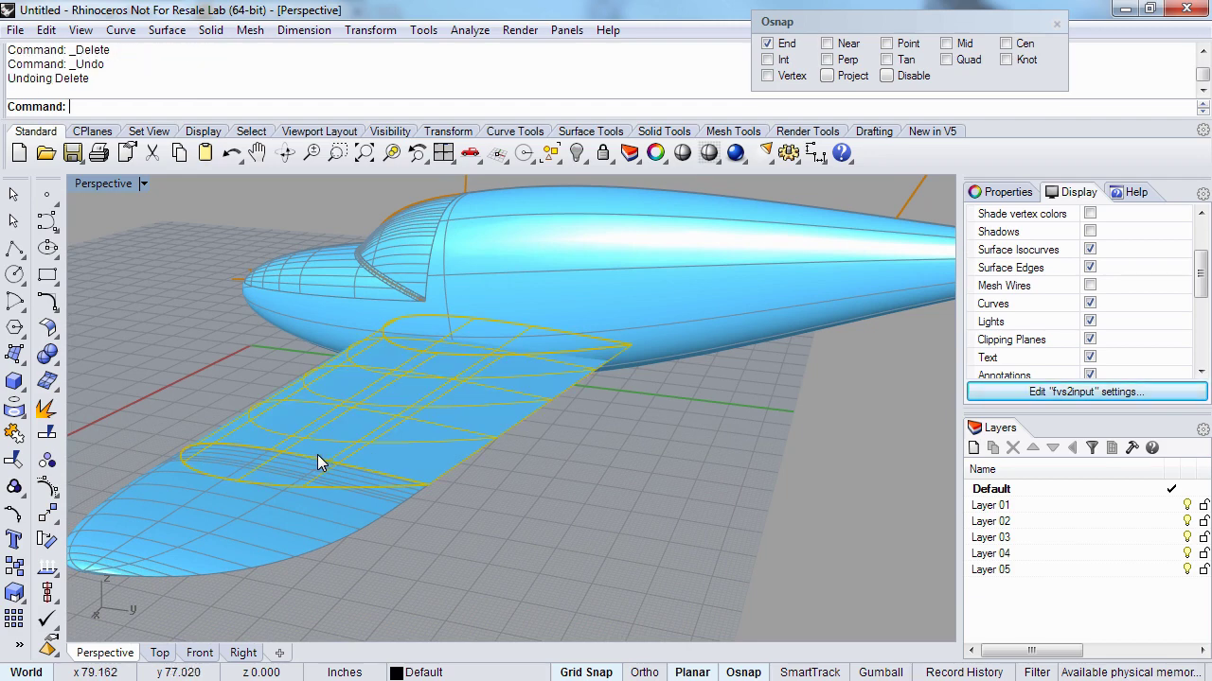
- Select the outboard tip piece of the split wing
right_drag(390, 430, 497, 391)
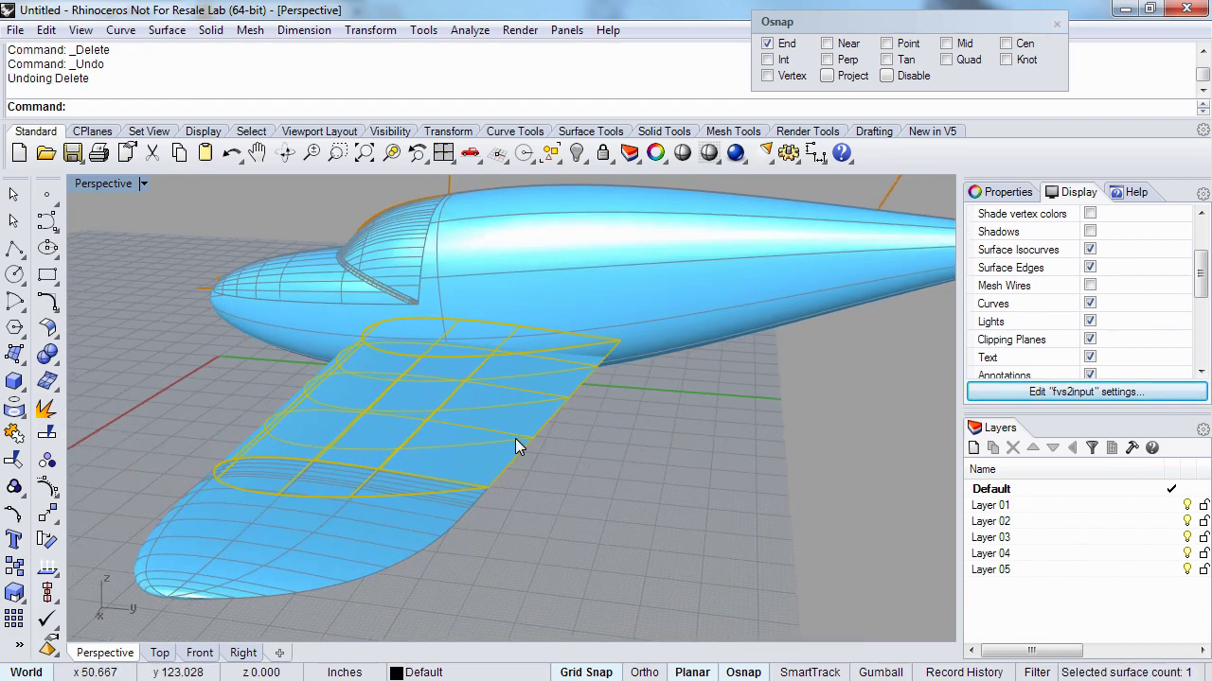
click(322, 506)
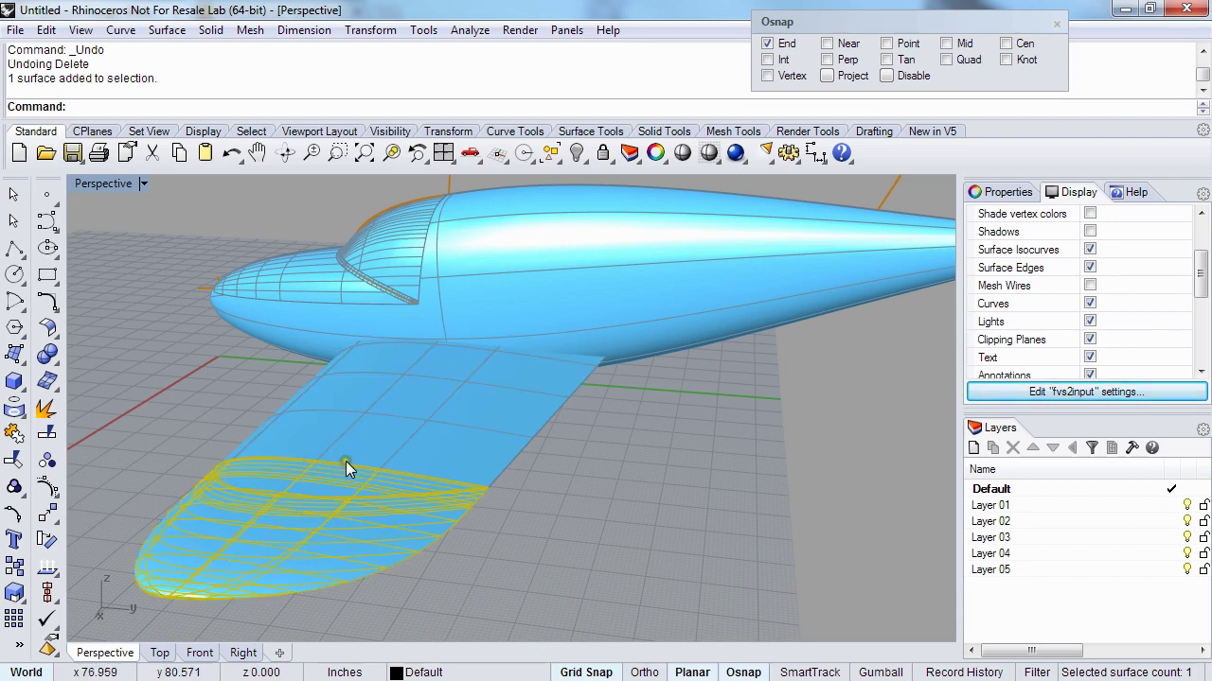
- Split the inboard wing surface along two V-direction isocurves close to its trailing edge, with Shrink set to No
click(484, 388)
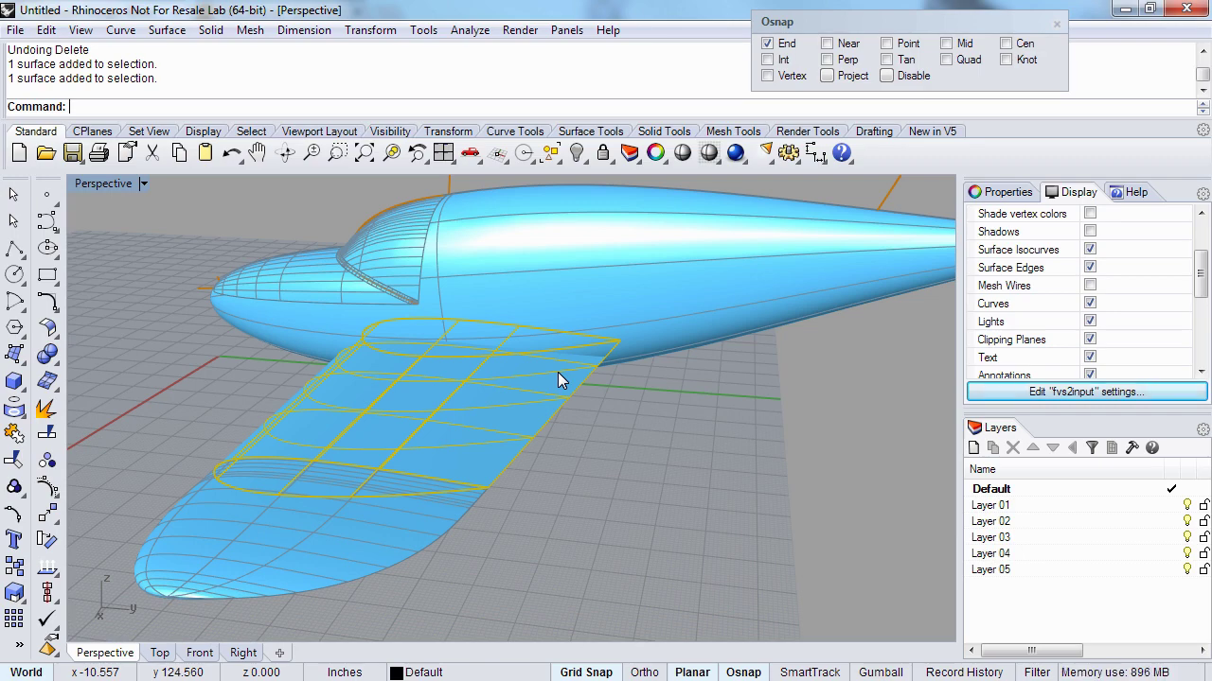
right_drag(522, 347, 546, 342)
scroll(598, 364, up, 5)
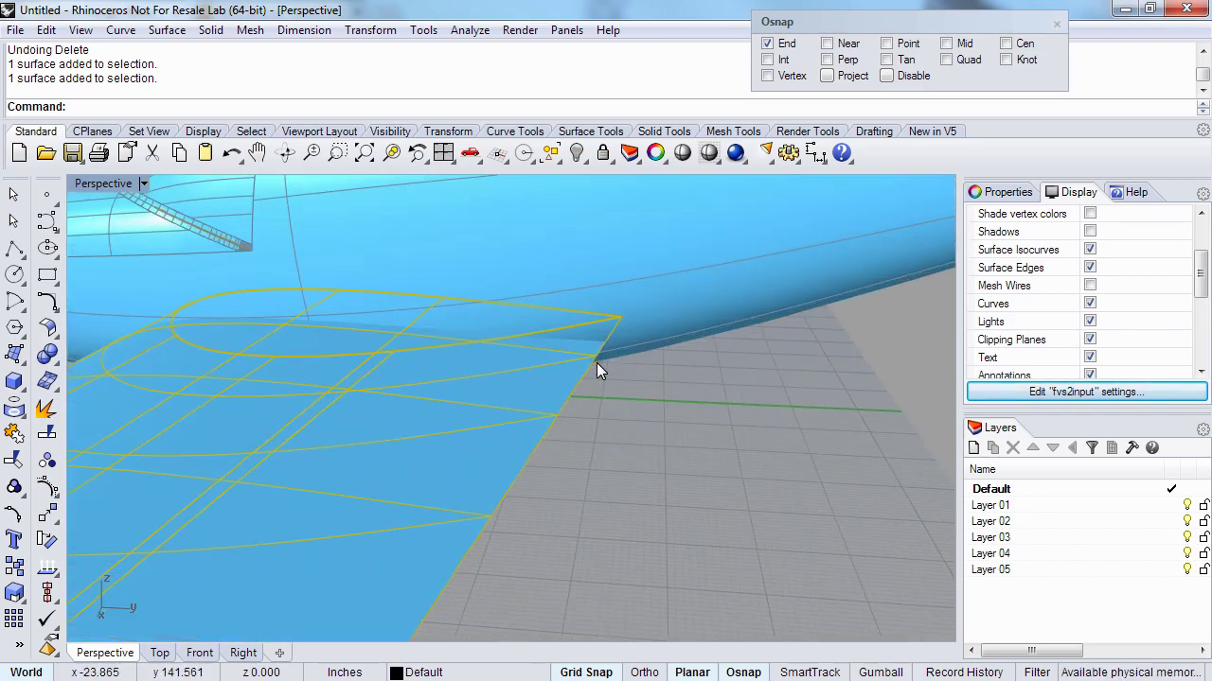
key(Return)
text(i)
key(Return)
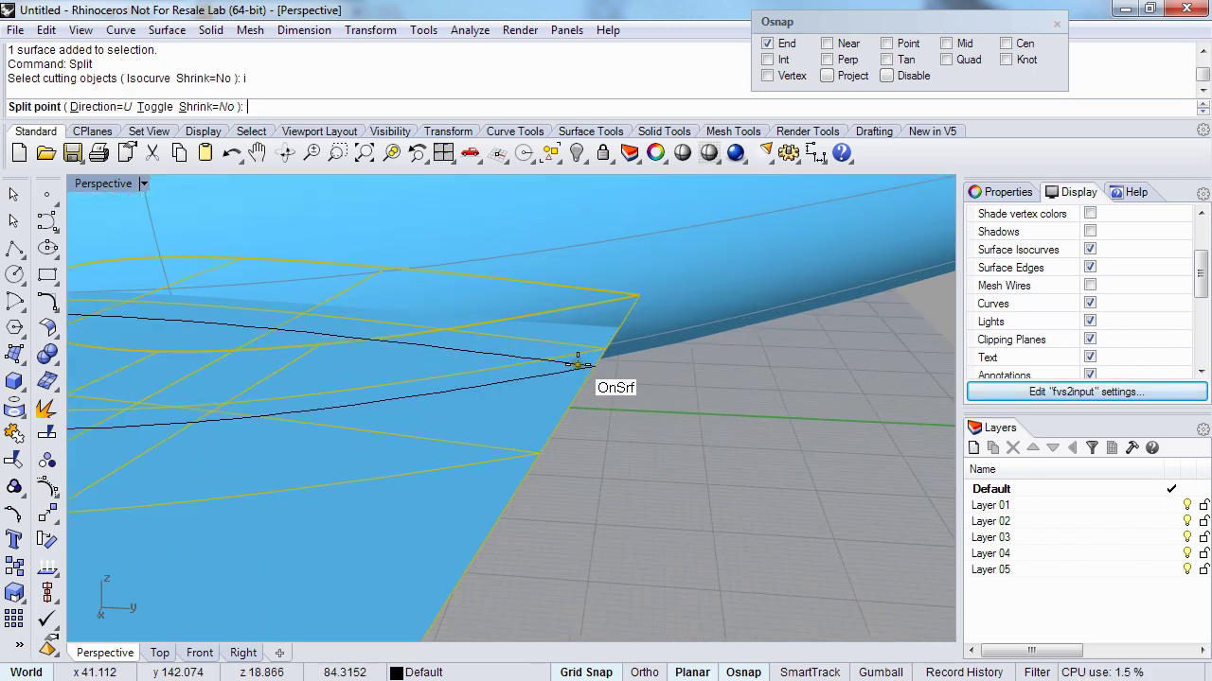
text(t)
key(Return)
scroll(594, 350, up, 3)
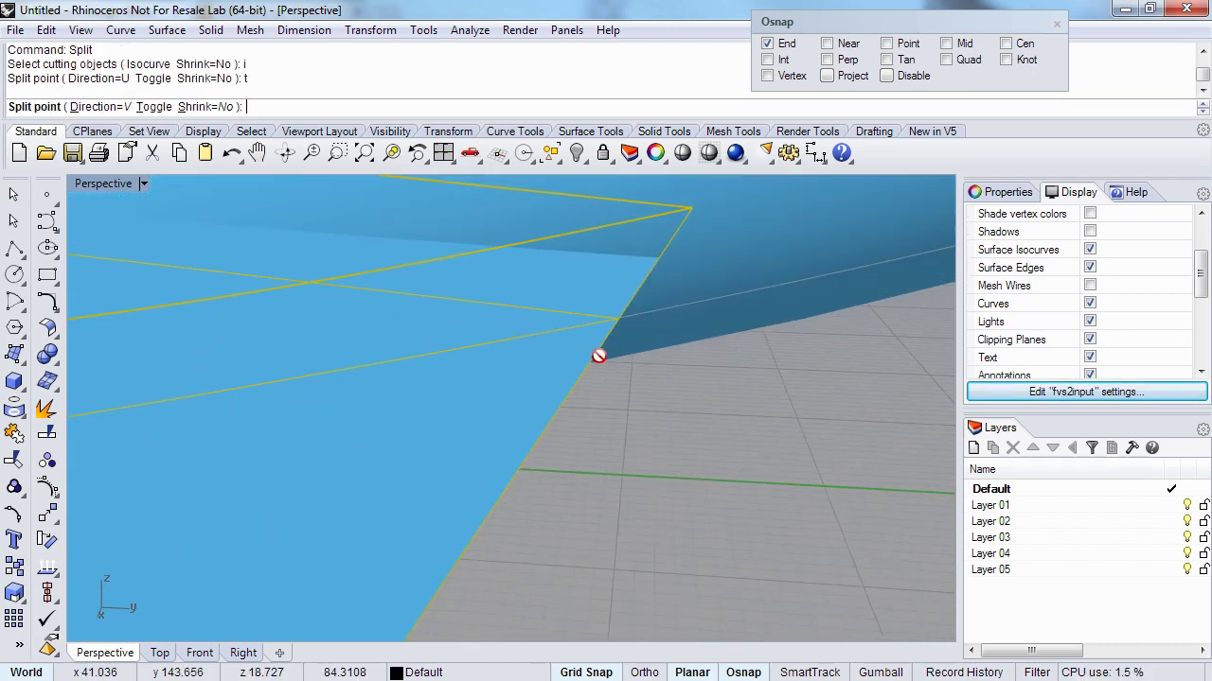
scroll(594, 346, up, 2)
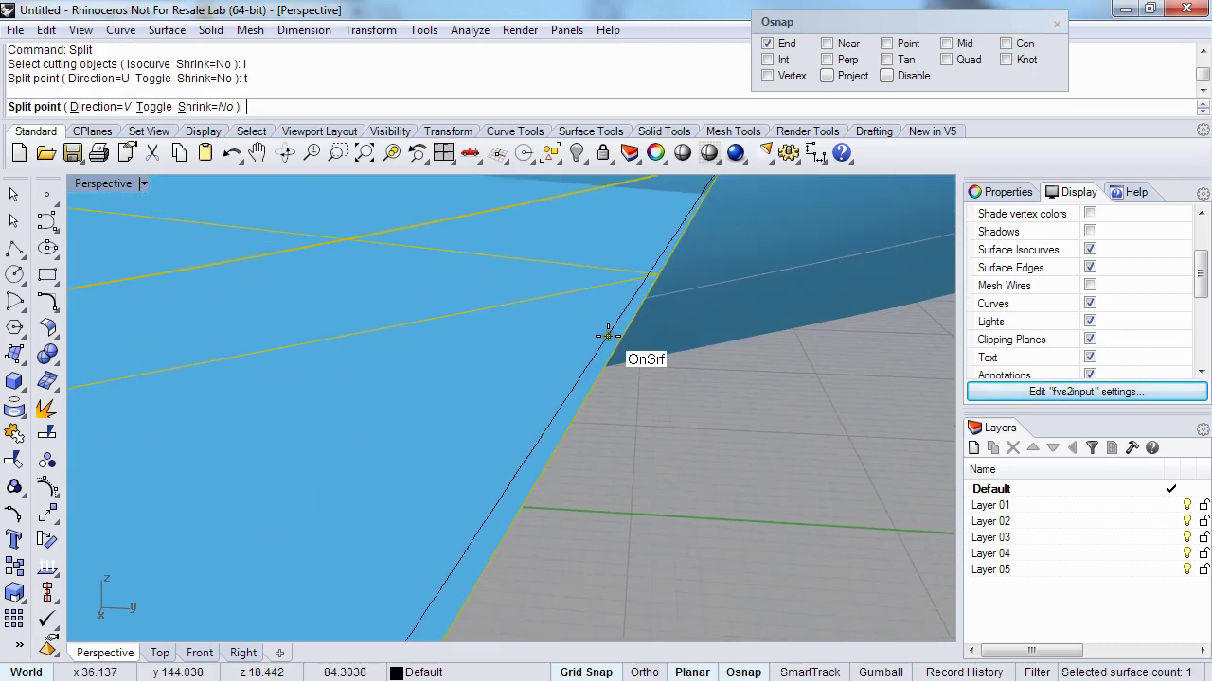
right_drag(608, 335, 649, 410)
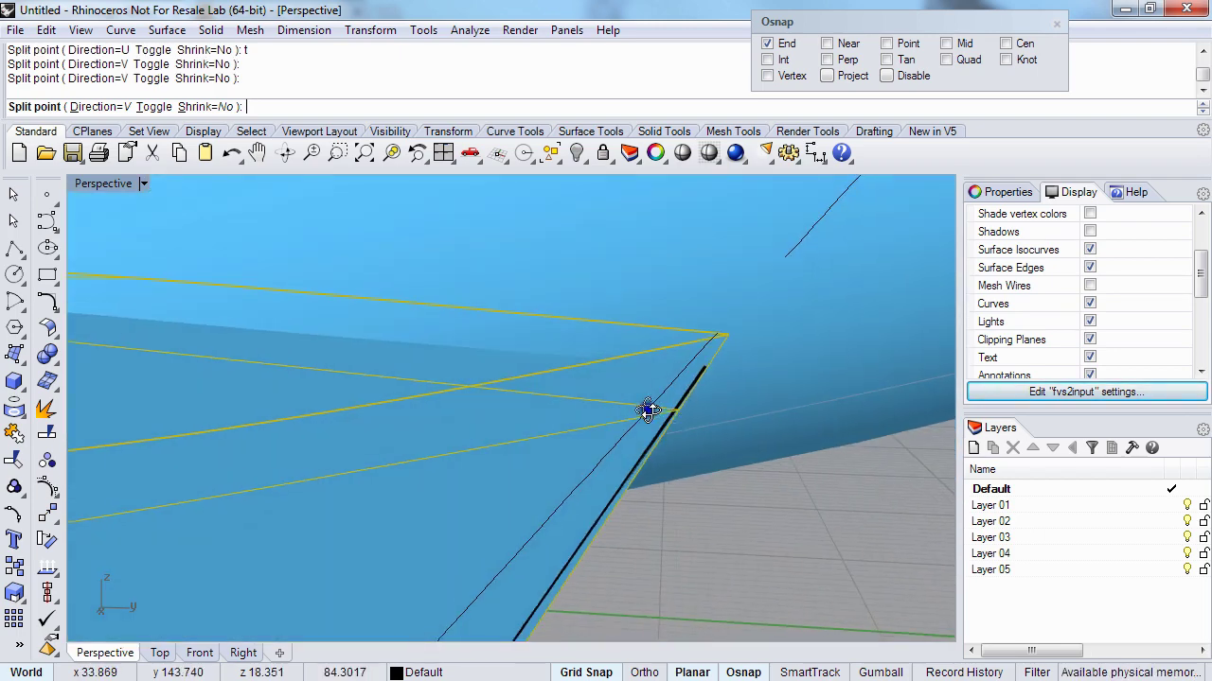
right_click(650, 411)
- Delete a thin split-off strip at the trailing edge of the inboard wing
click(645, 441)
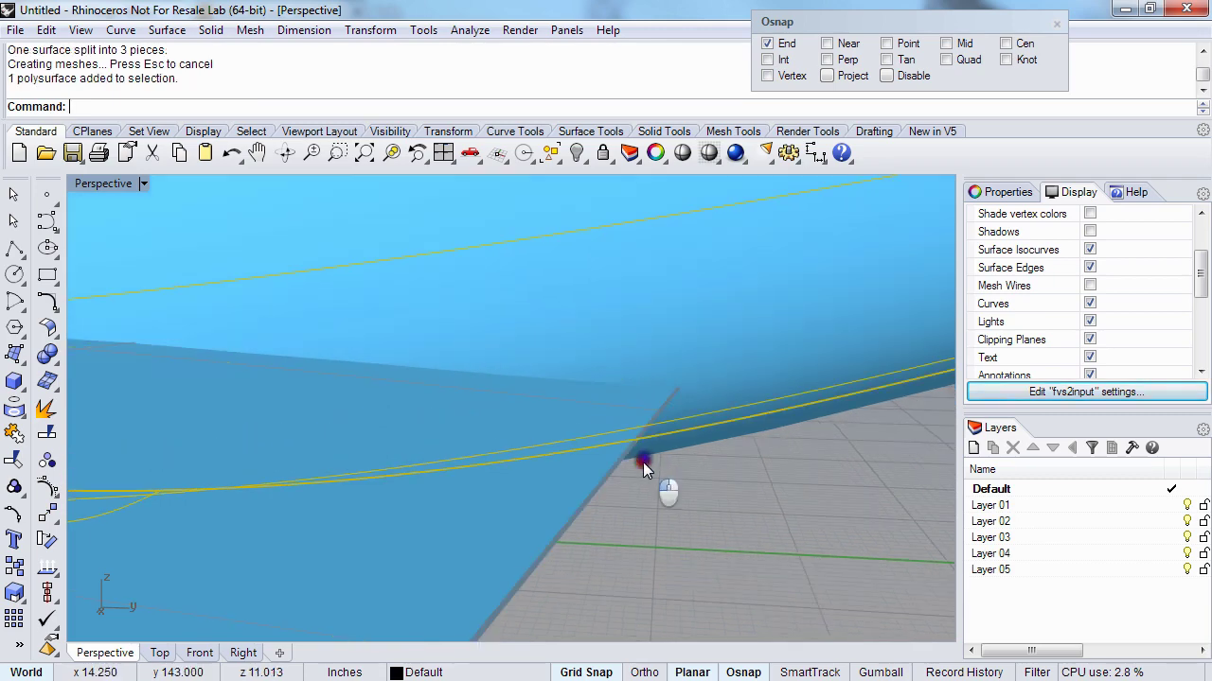
right_drag(642, 462, 605, 461)
right_drag(633, 458, 634, 440)
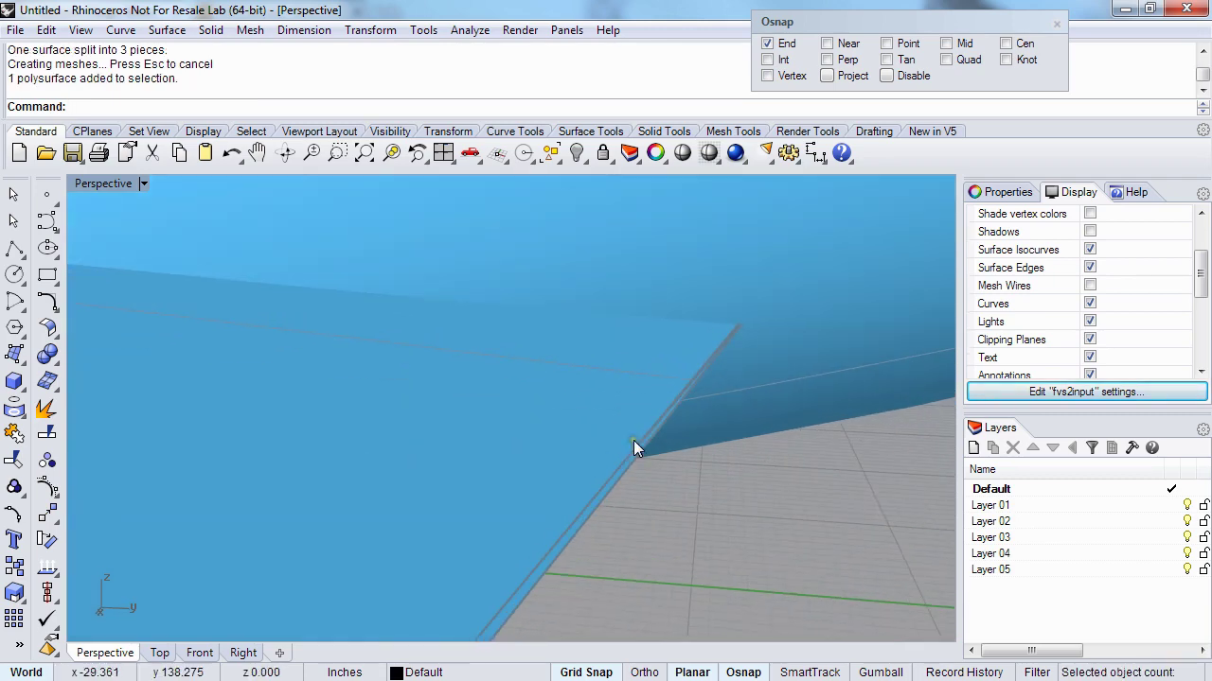
click(662, 429)
key(Delete)
right_drag(679, 384, 468, 449)
click(530, 454)
shift+click(498, 404)
key(Escape)
- Shrink the trimmed inboard wing surface to its edges with ShrinkTrimmedSrf
click(437, 409)
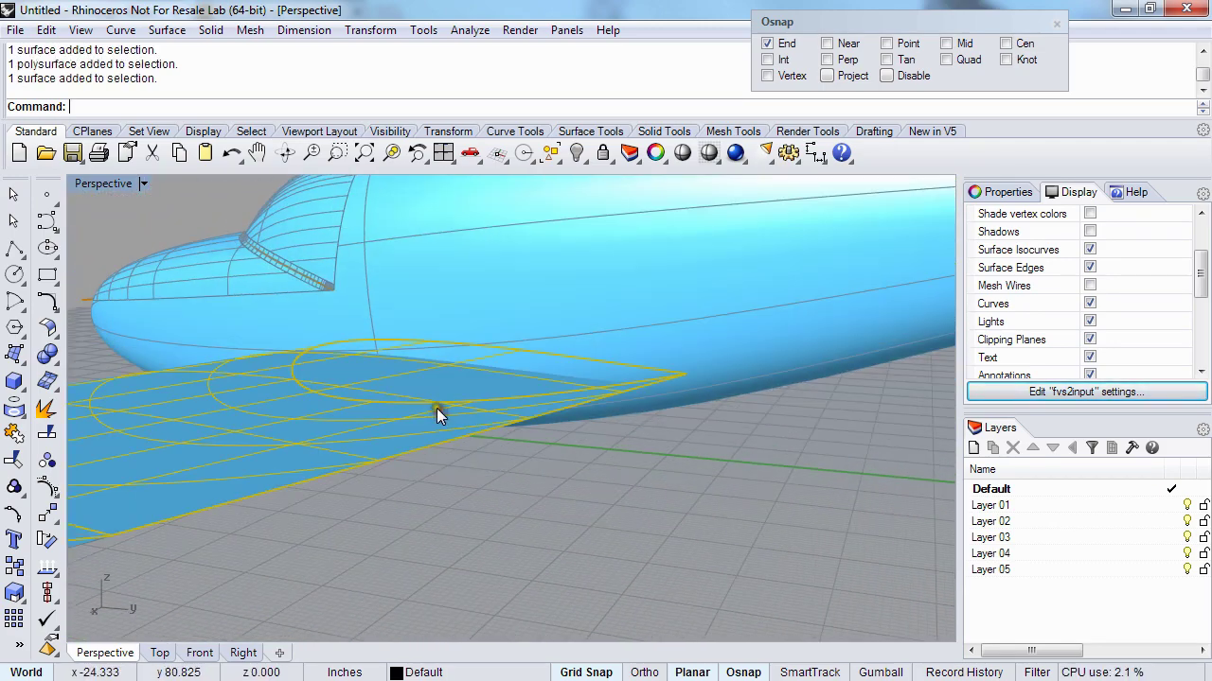
text(ShrinkTrimmedSrf)
key(Return)
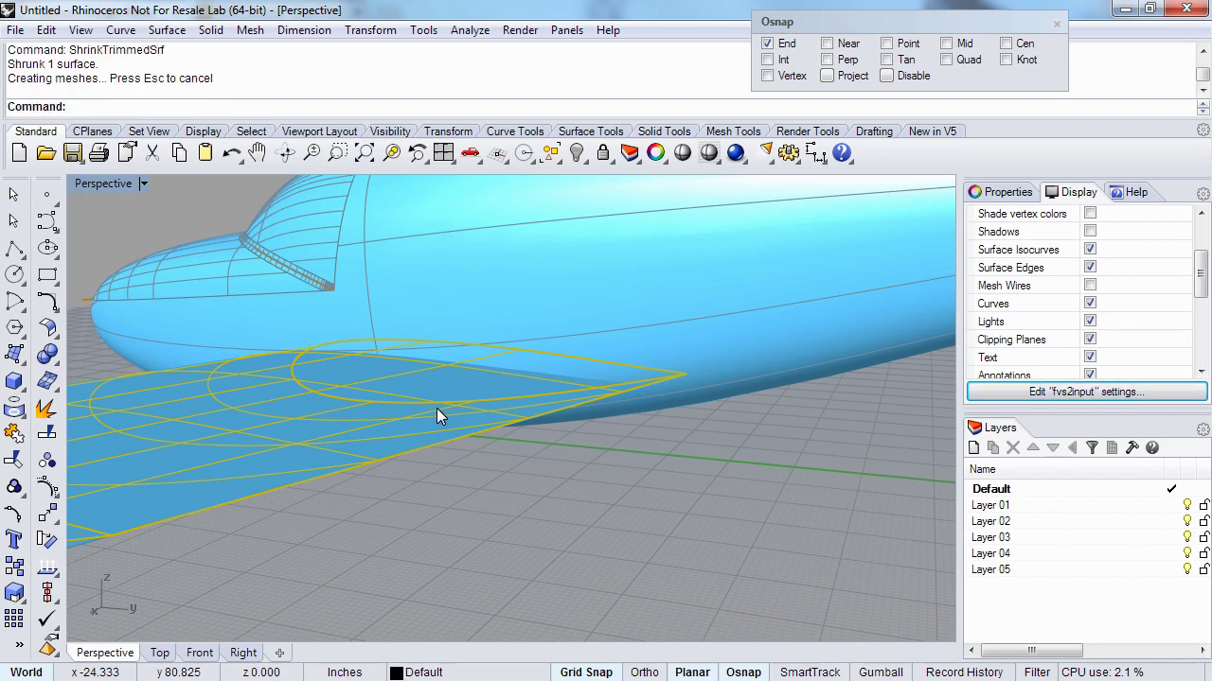
right_drag(436, 408, 450, 442)
click(595, 448)
right_drag(576, 406, 494, 436)
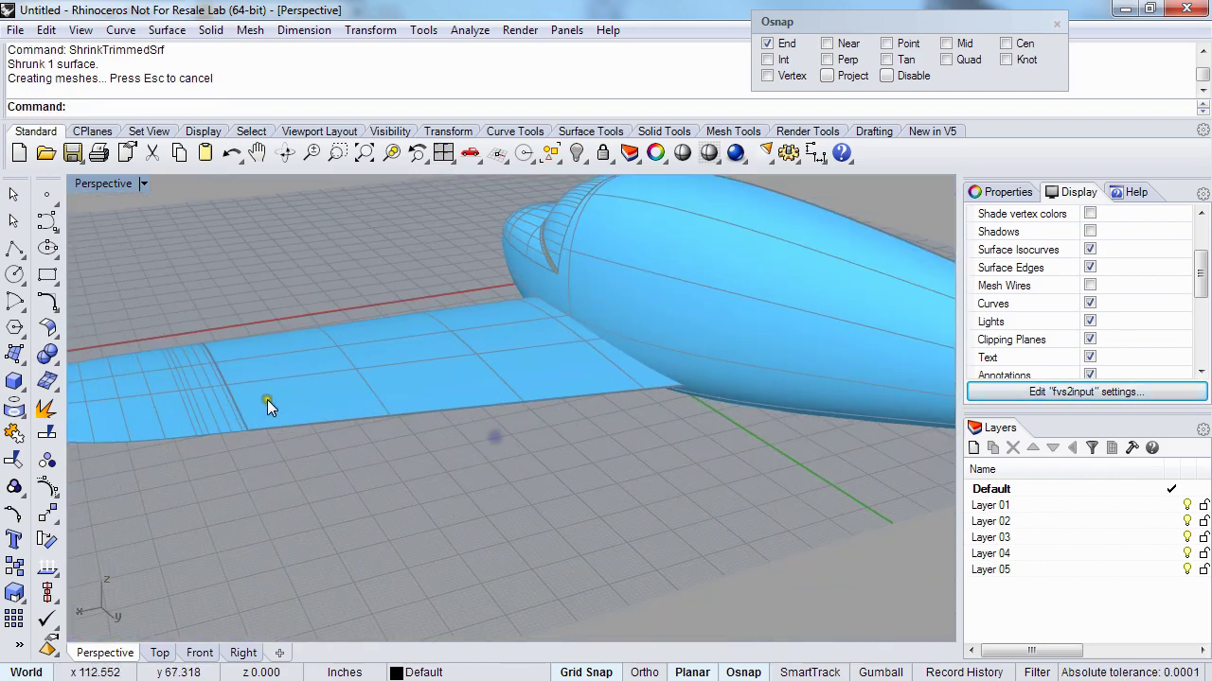
- Extend the upper trailing edge of the inboard wing surface with ExtendSrf, using the Smooth type and an extension factor of 6
click(267, 404)
right_drag(128, 421, 594, 383)
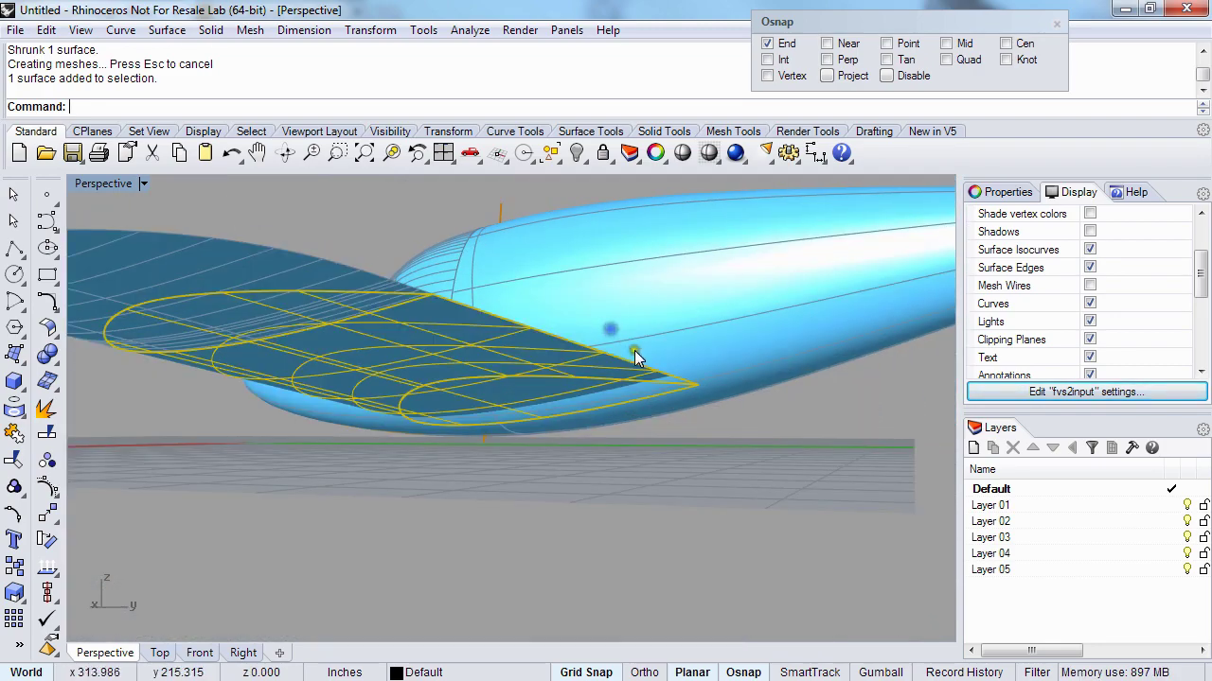
key(Escape)
scroll(561, 345, up, 5)
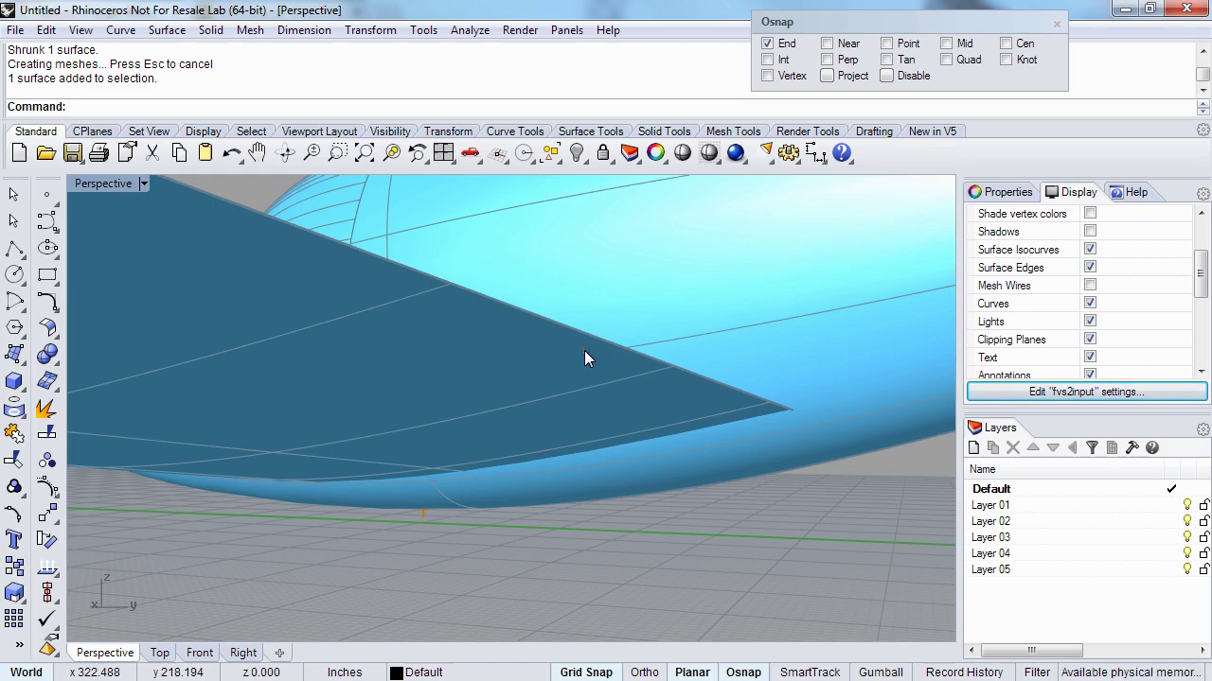
text(R)
key(BackSpace)
key(BackSpace)
text(ExtendSrf)
key(Return)
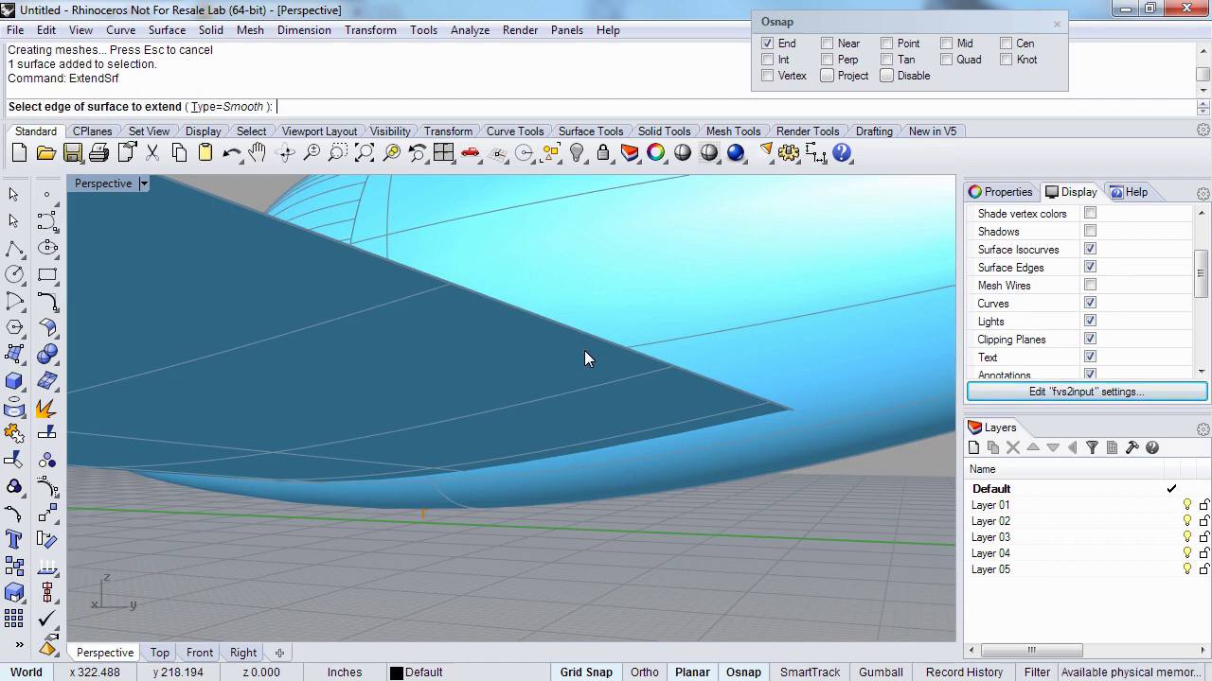
click(604, 342)
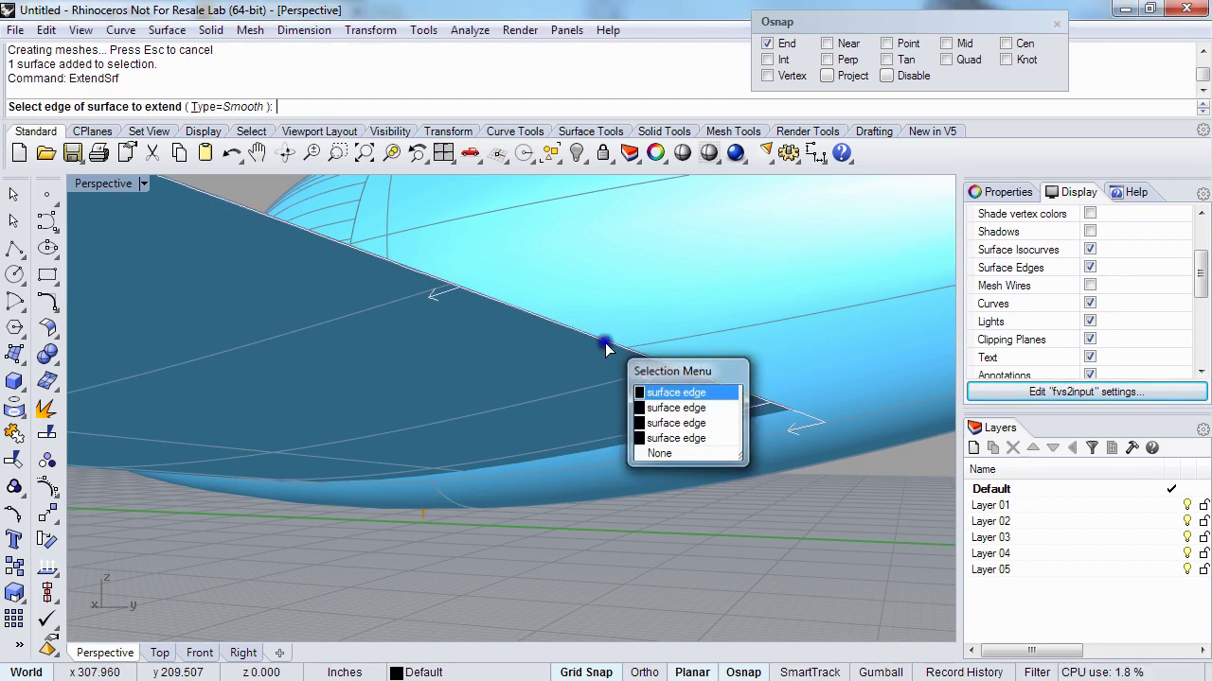
right_click(605, 342)
right_drag(605, 342, 599, 387)
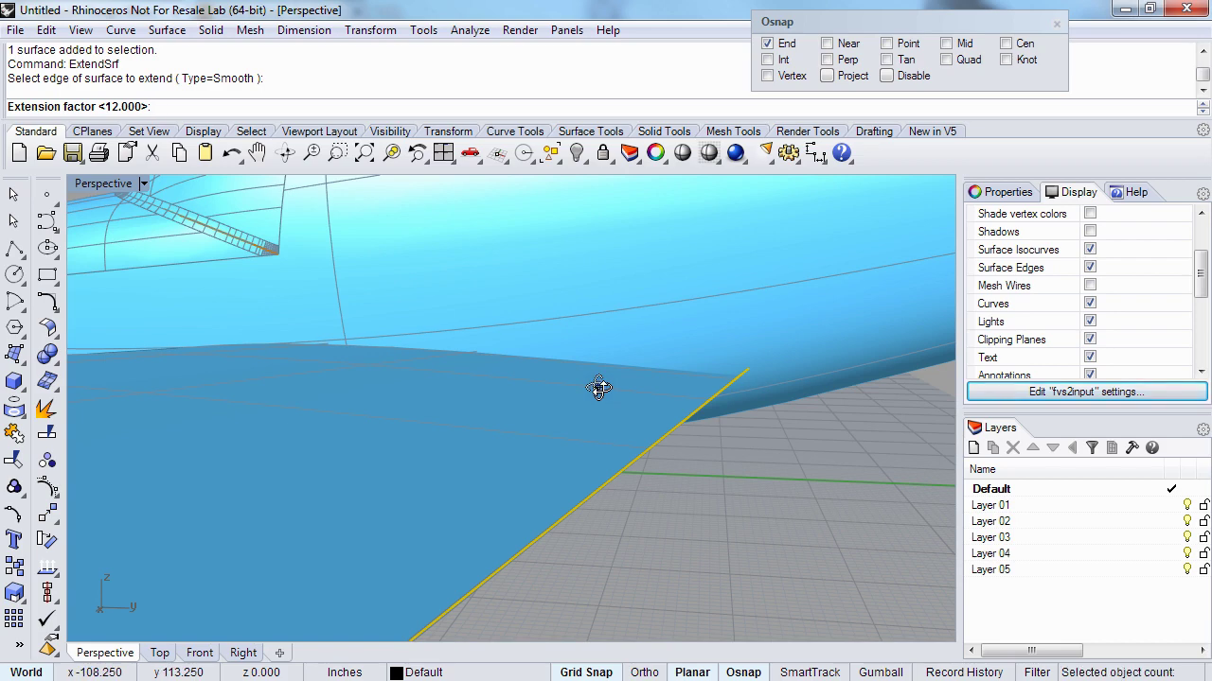
text(6)
key(Return)
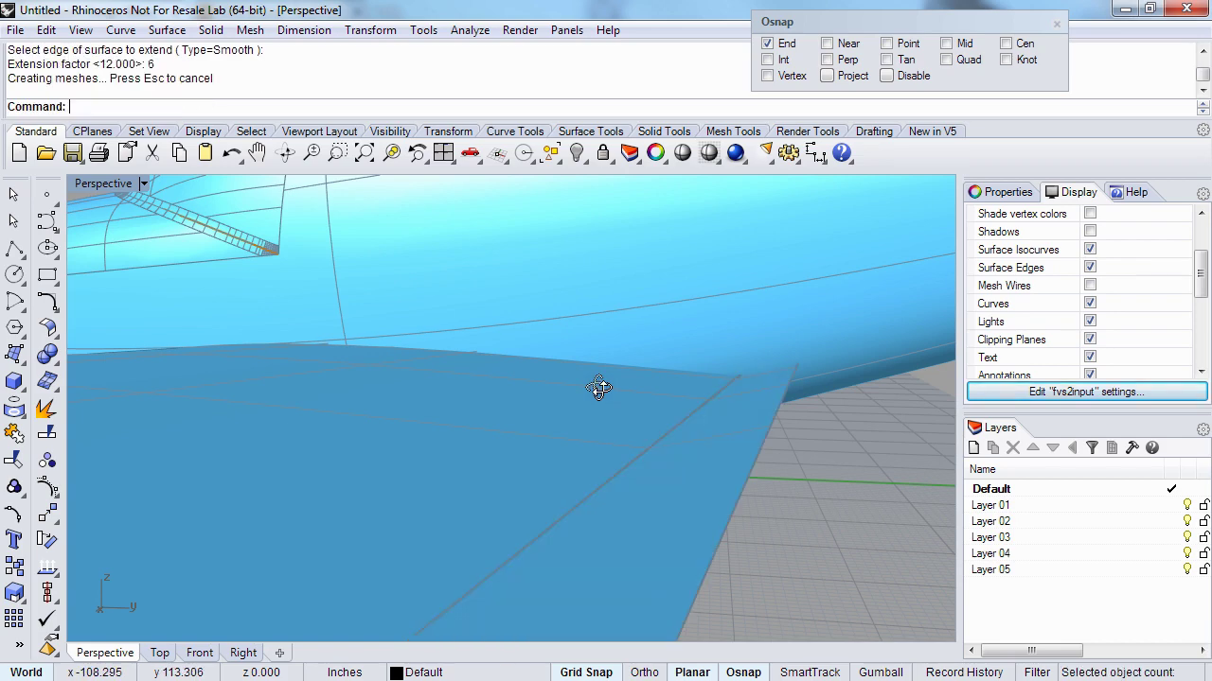
- Extend the lower trailing edge of the inboard wing surface smoothly by the same factor of 6
right_drag(599, 387, 624, 332)
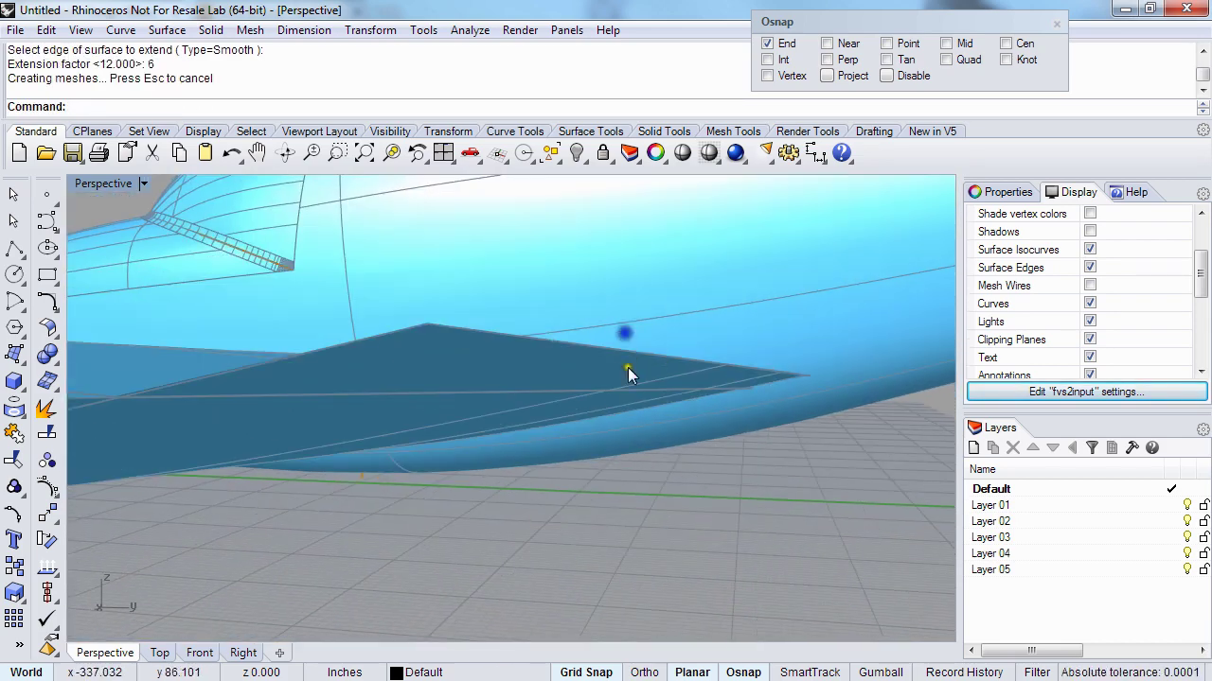
right_click(623, 389)
click(626, 389)
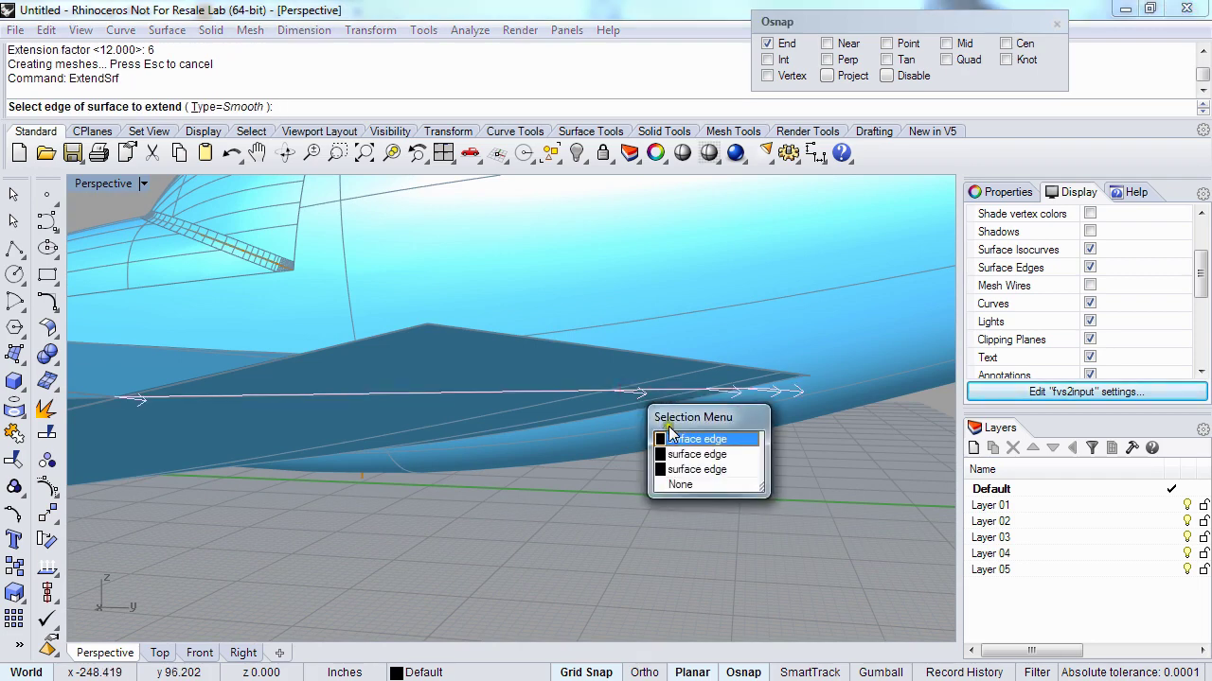
click(677, 455)
right_drag(678, 456, 628, 415)
key(Return)
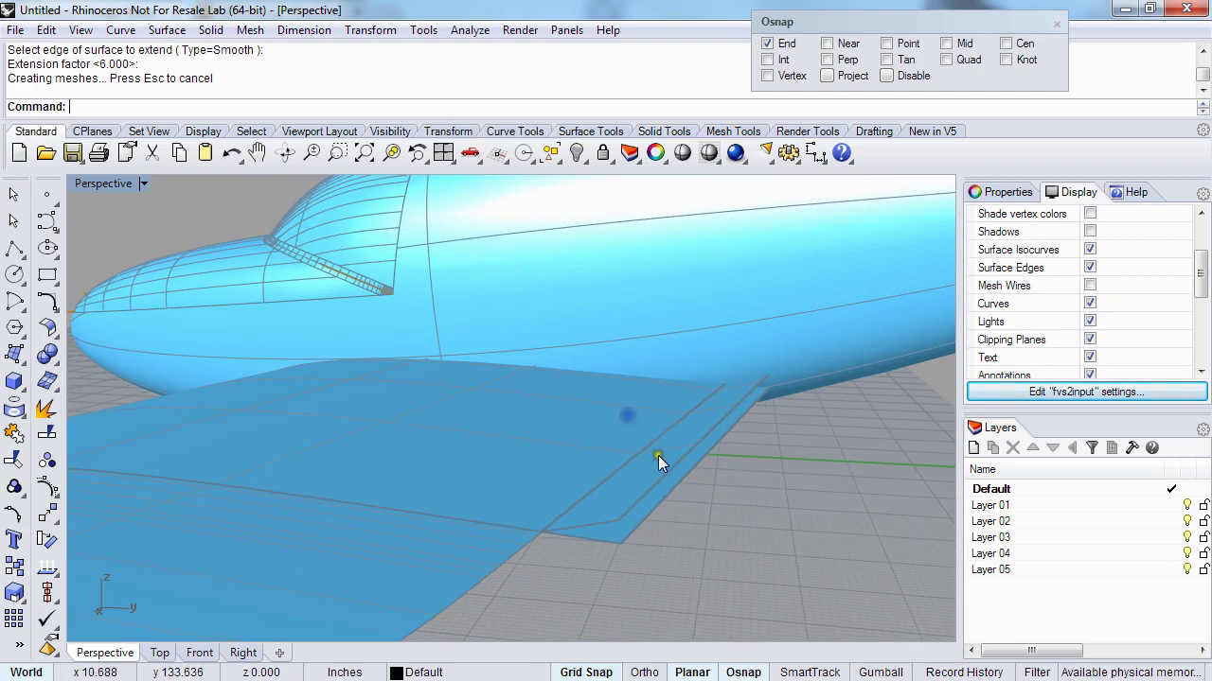
- Delete the leftover surface strip at the trailing edge beside the extended inboard wing surface
click(647, 523)
right_drag(646, 524, 639, 429)
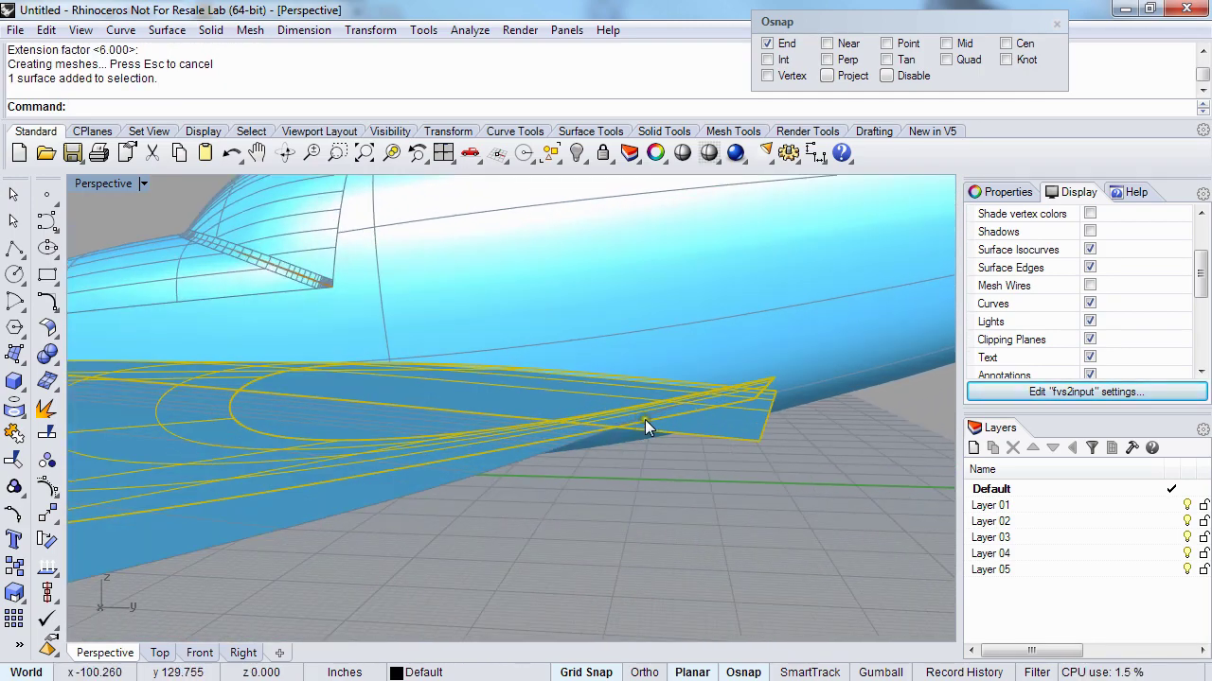
click(644, 420)
key(Delete)
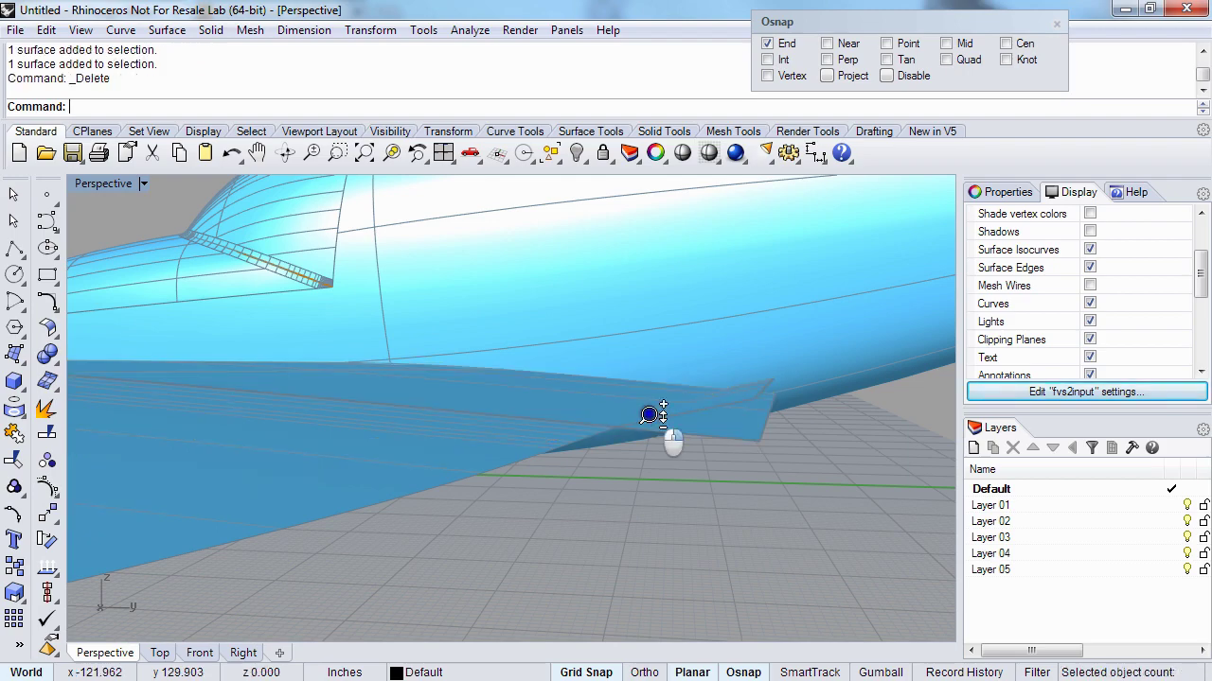
right_drag(644, 416, 621, 432)
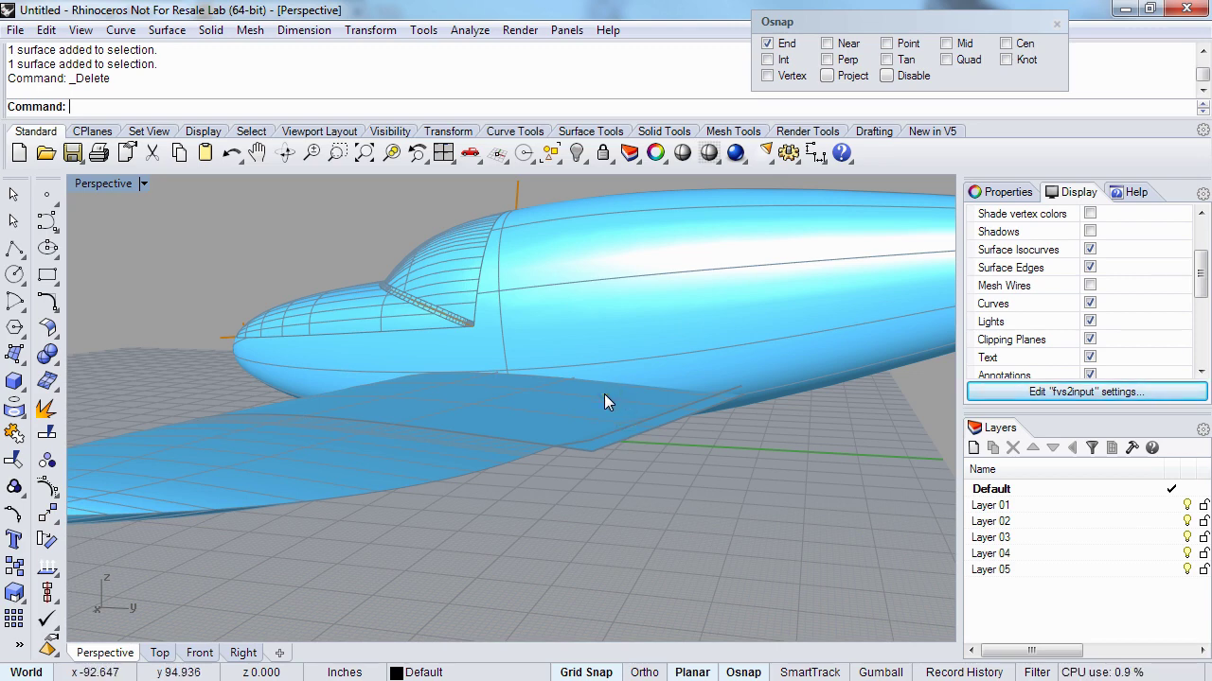
right_drag(607, 401, 606, 429)
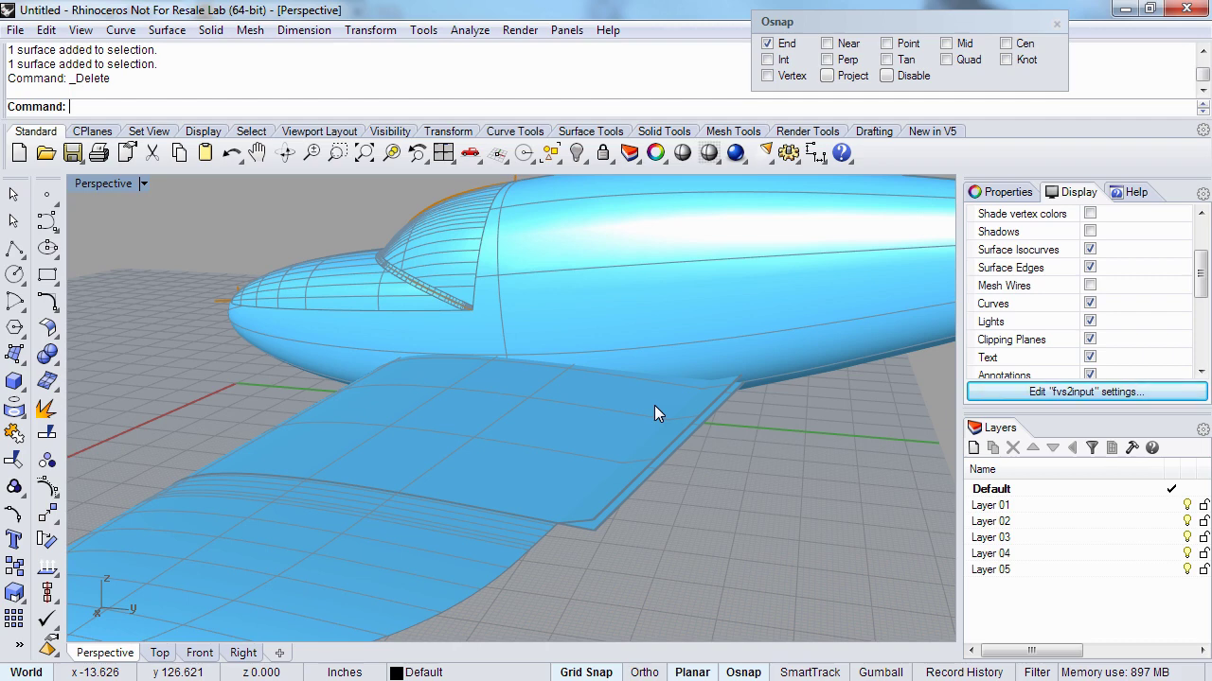
- Create a surface fillet of radius 3 between the extended inboard wing and the fuselage, with Extend=Yes and Trim=No
text(Fil)
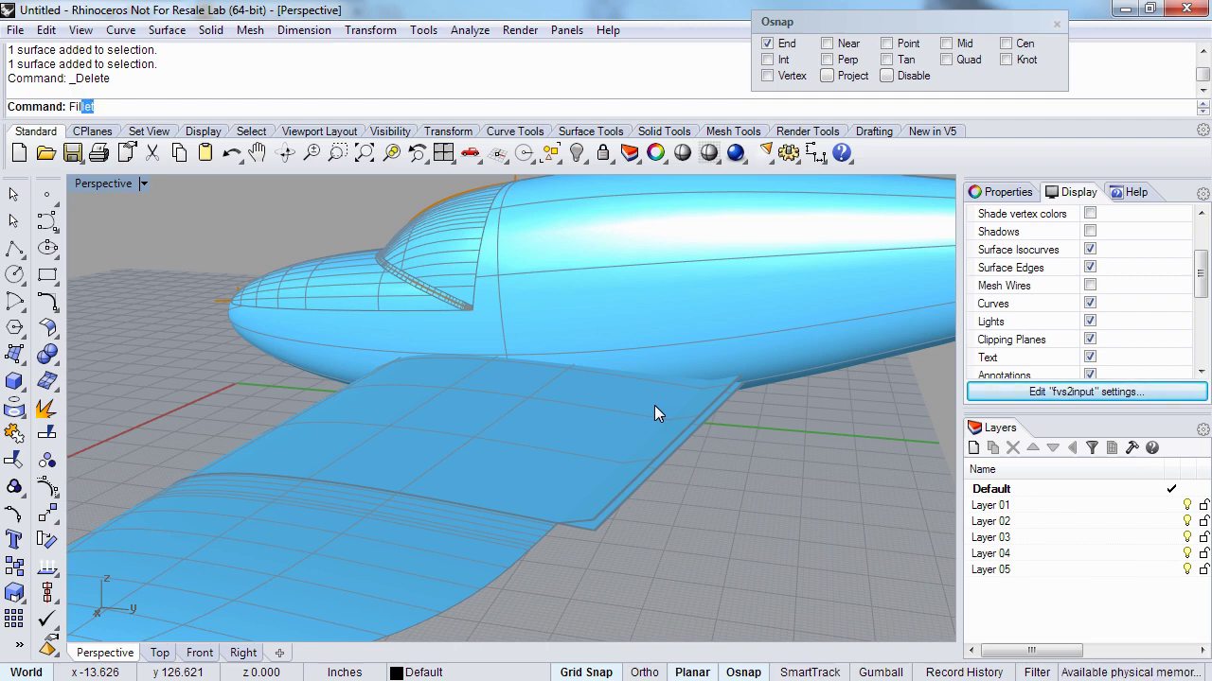
text(letSrf)
key(Return)
click(588, 393)
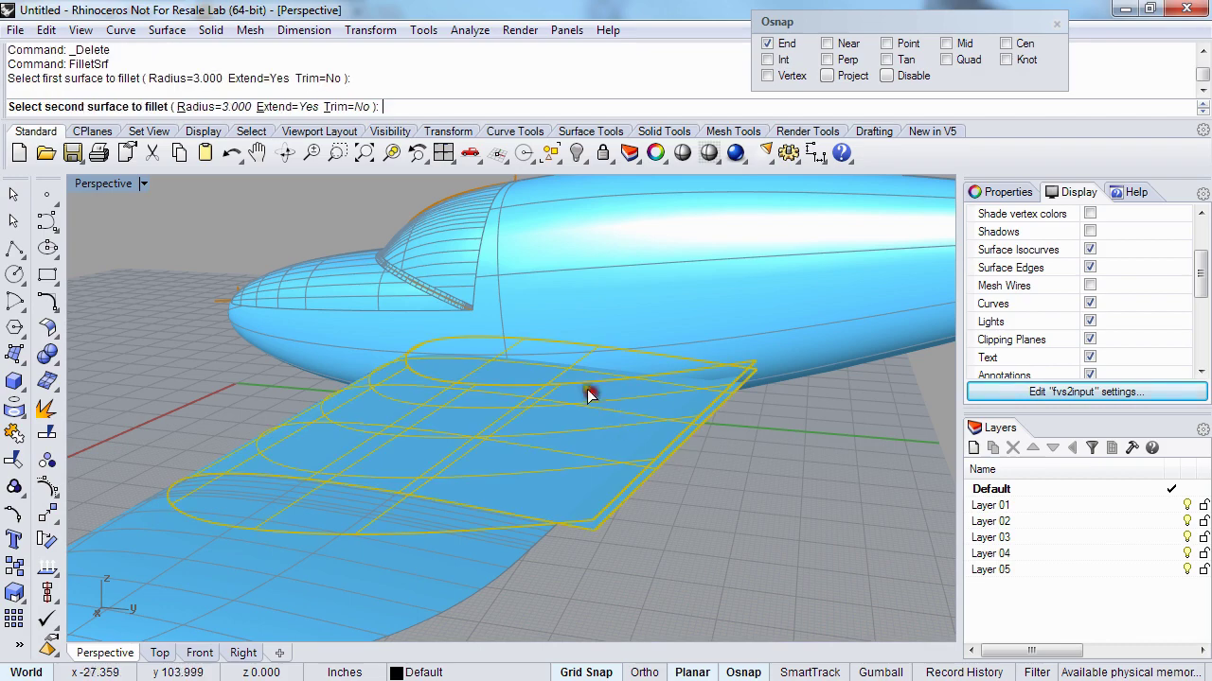
click(595, 331)
right_drag(672, 437, 681, 361)
- Delete the extended inboard wing surface
click(477, 416)
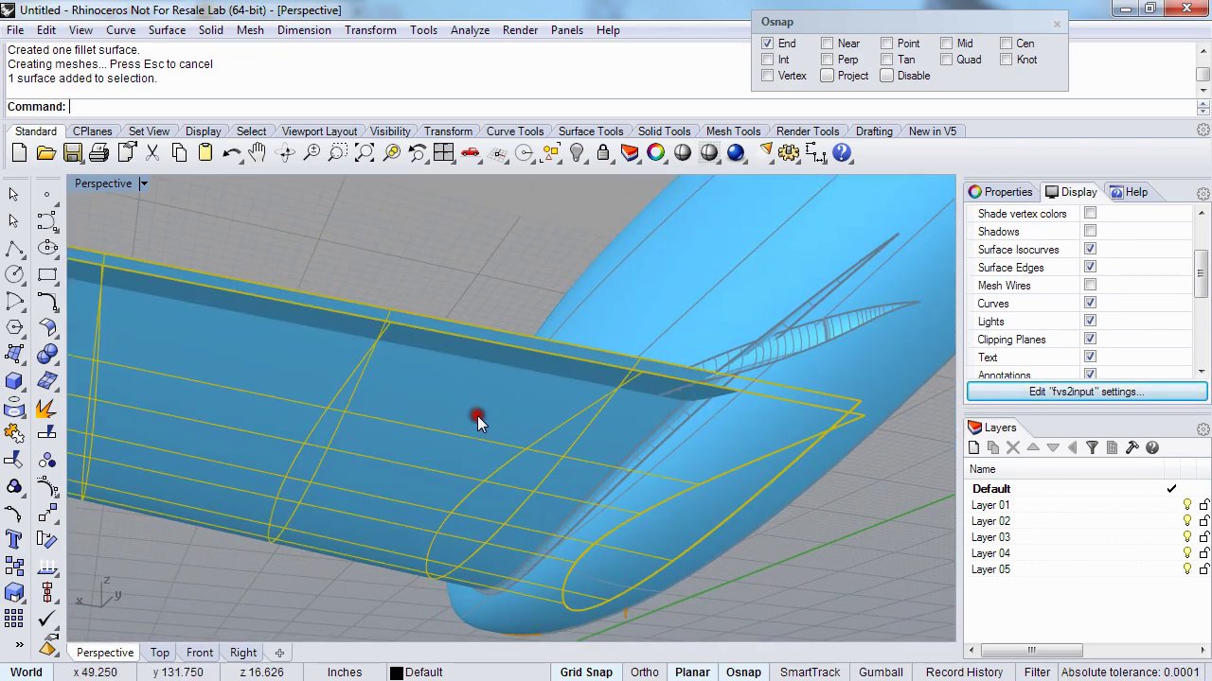
key(Delete)
right_drag(483, 408, 421, 483)
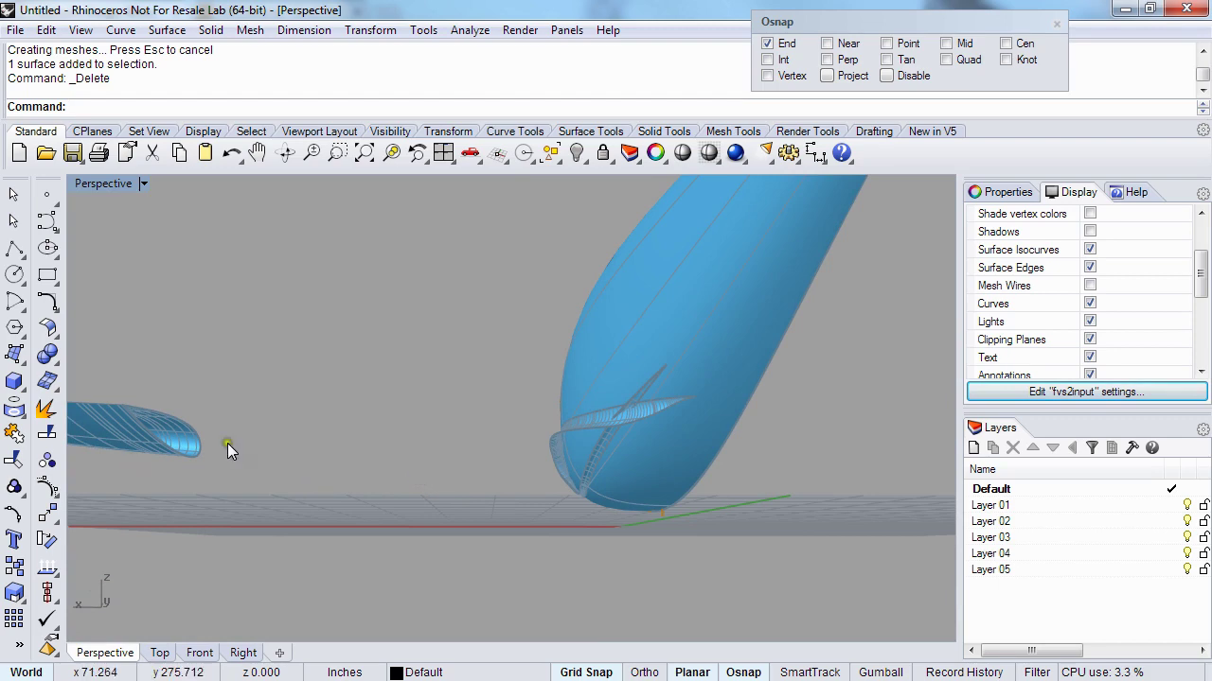
- Try to untrim the inboard edge of the wing tip surface, with KeepTrimObjects=No and AllSimilar=No
text(ntrim)
key(Return)
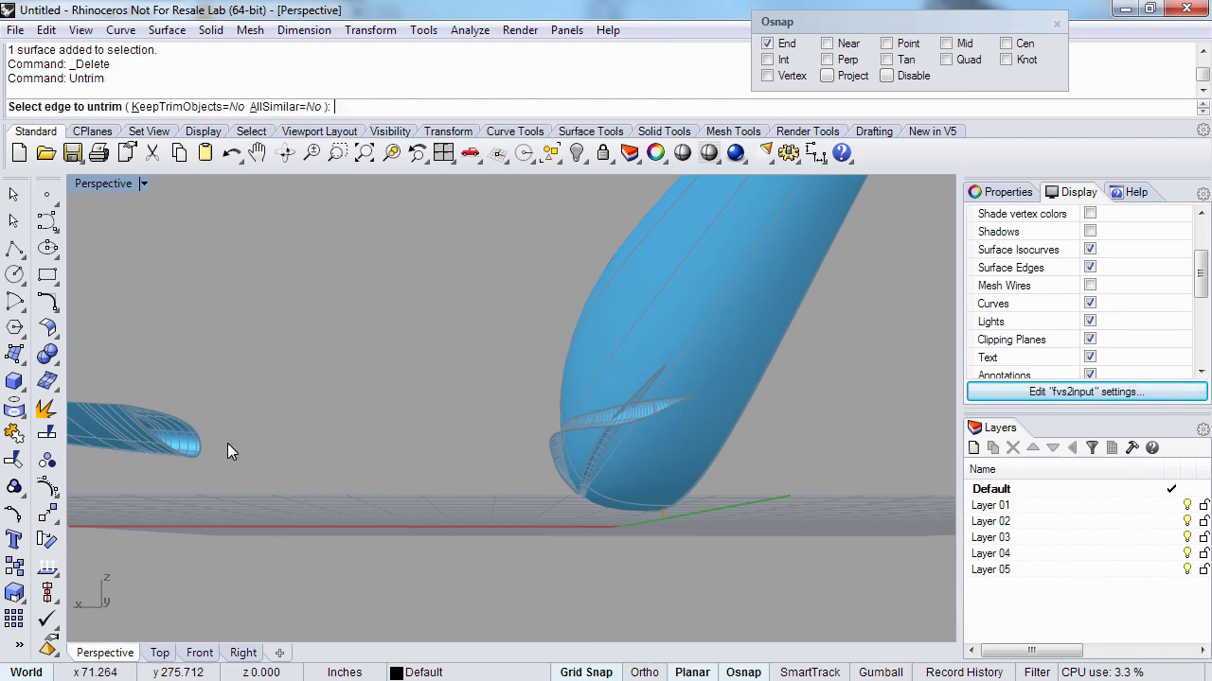
click(156, 425)
right_drag(156, 424, 487, 404)
scroll(532, 416, up, 4)
scroll(494, 432, up, 5)
scroll(500, 435, down, 4)
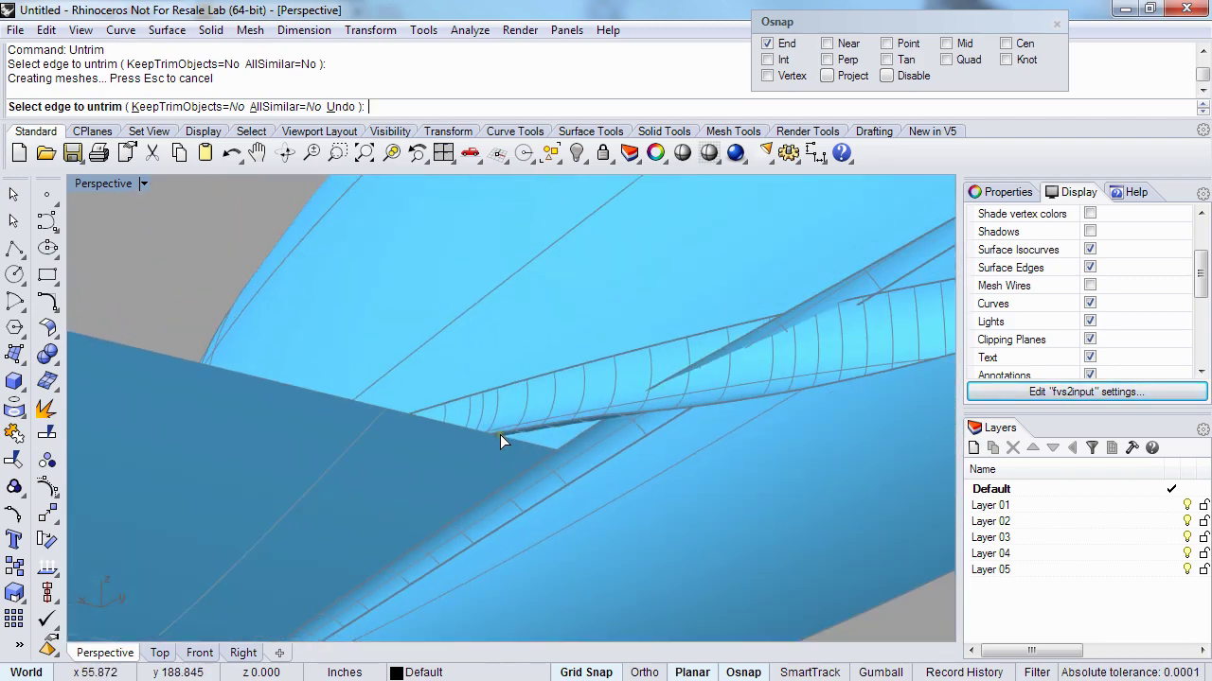
- Undo the untrim of the wing tip and the deletion of the inboard wing surface
key(ctrl+z)
key(ctrl+z)
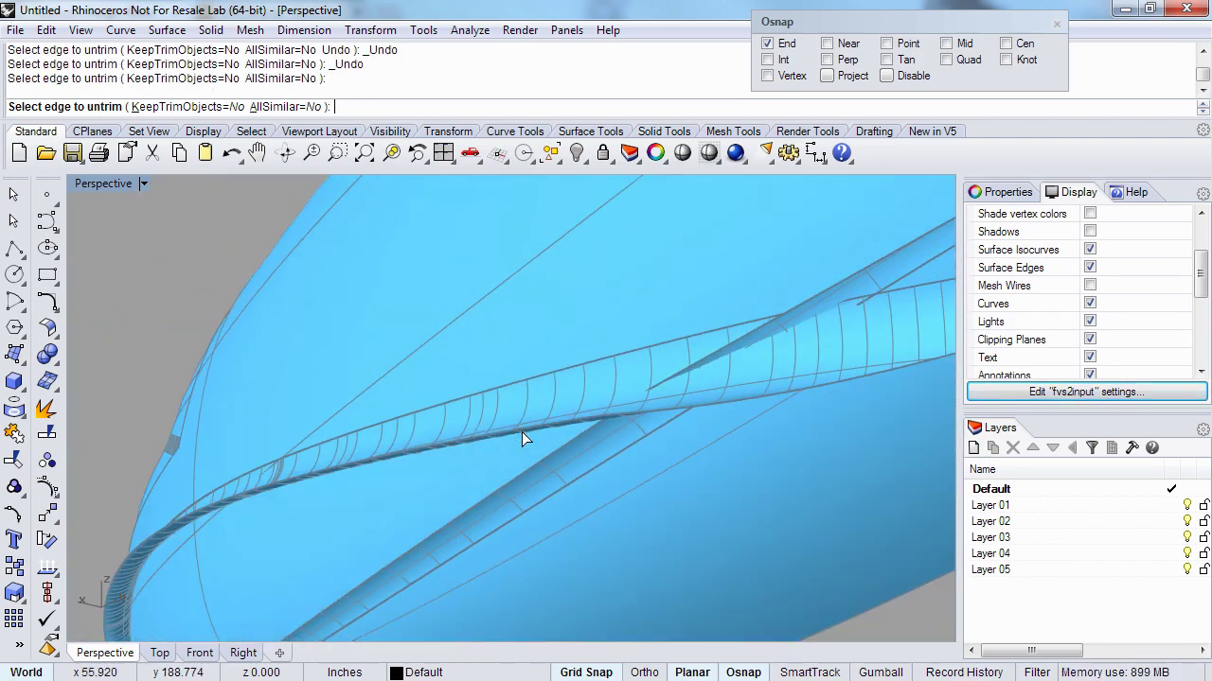
key(ctrl+z)
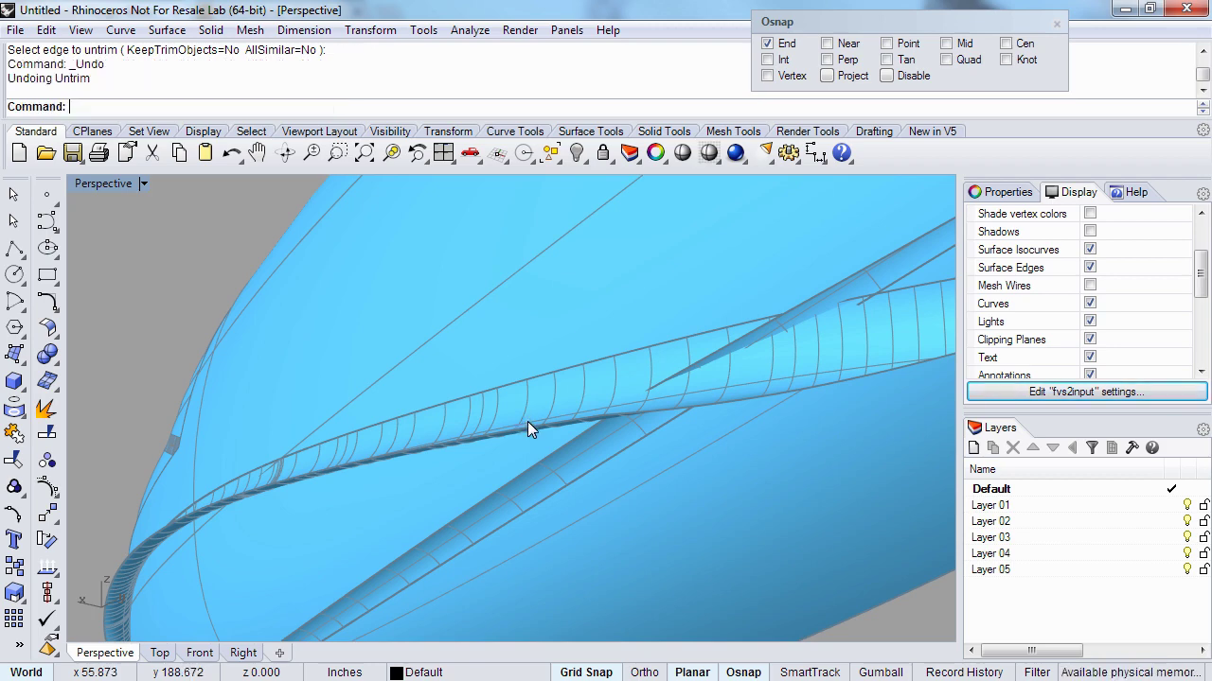
key(ctrl+z)
- Split the inboard wing surface into upper and lower pieces along its leading-edge isocurve, with Direction=V and Shrink=No
right_drag(527, 422, 569, 488)
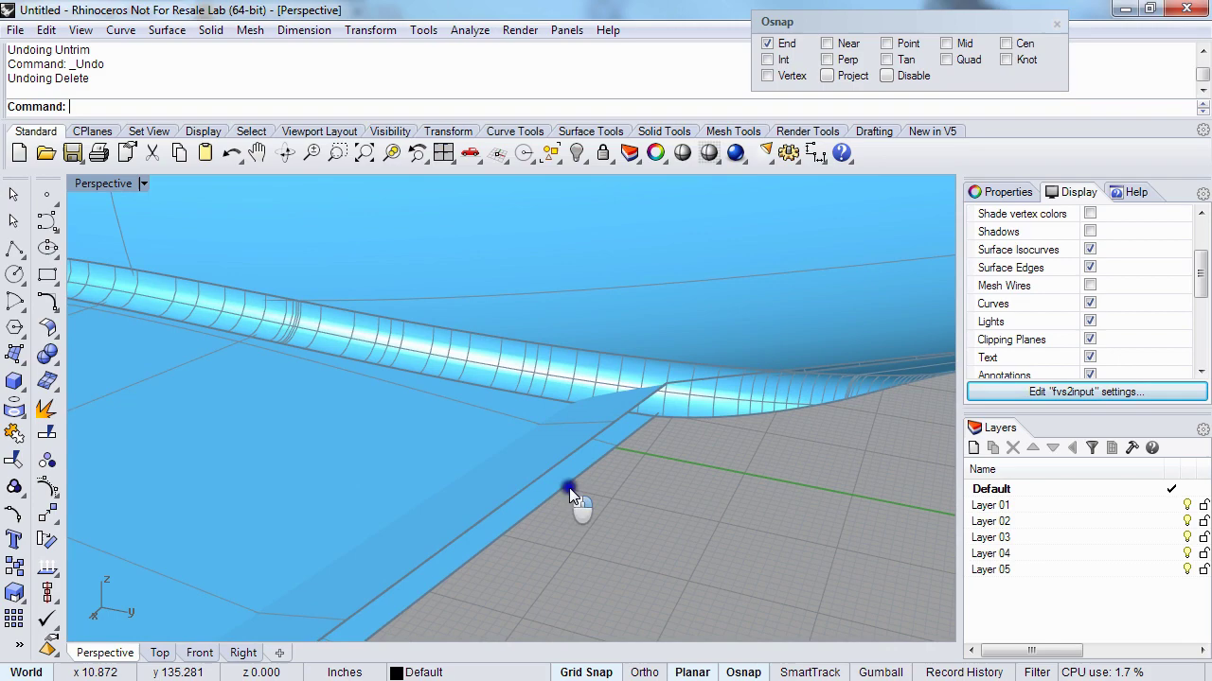
click(481, 412)
right_drag(626, 452, 440, 454)
click(467, 413)
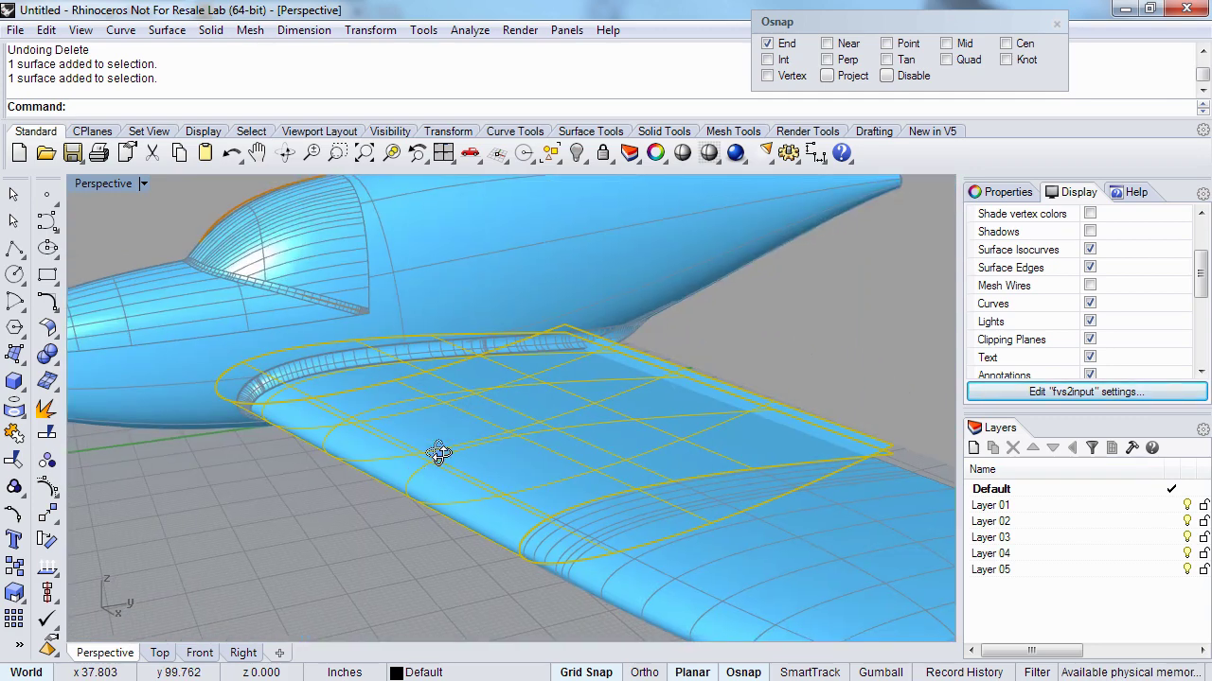
key(Return)
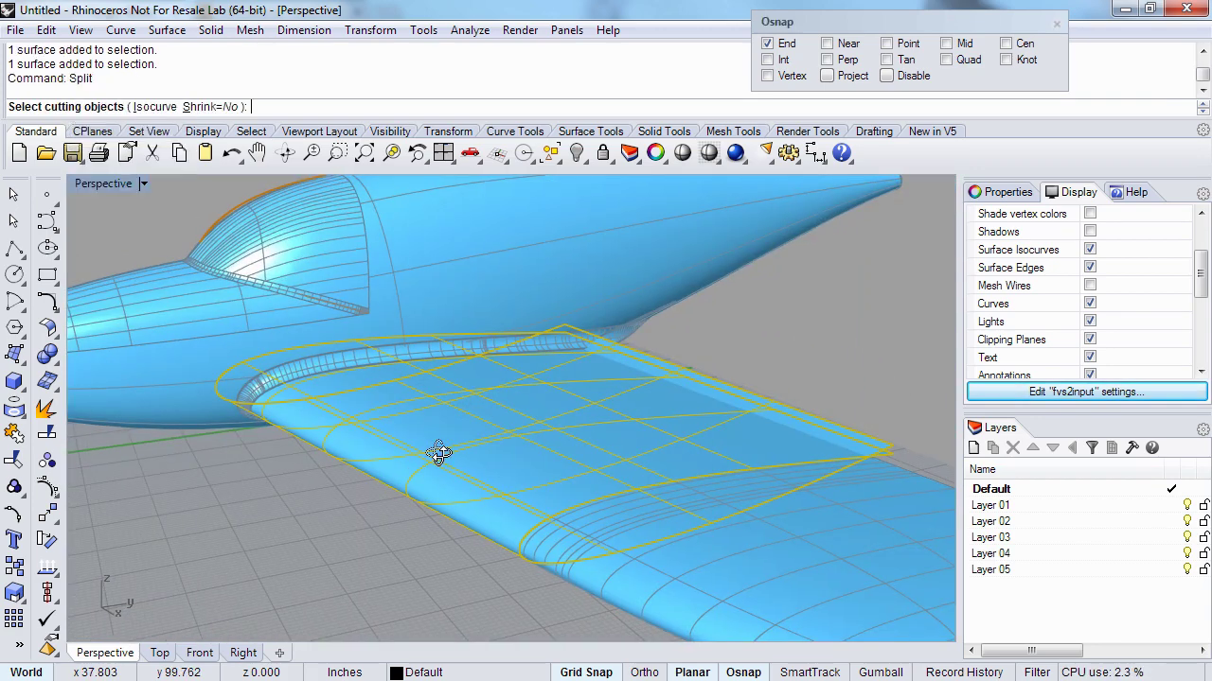
text(i)
key(Return)
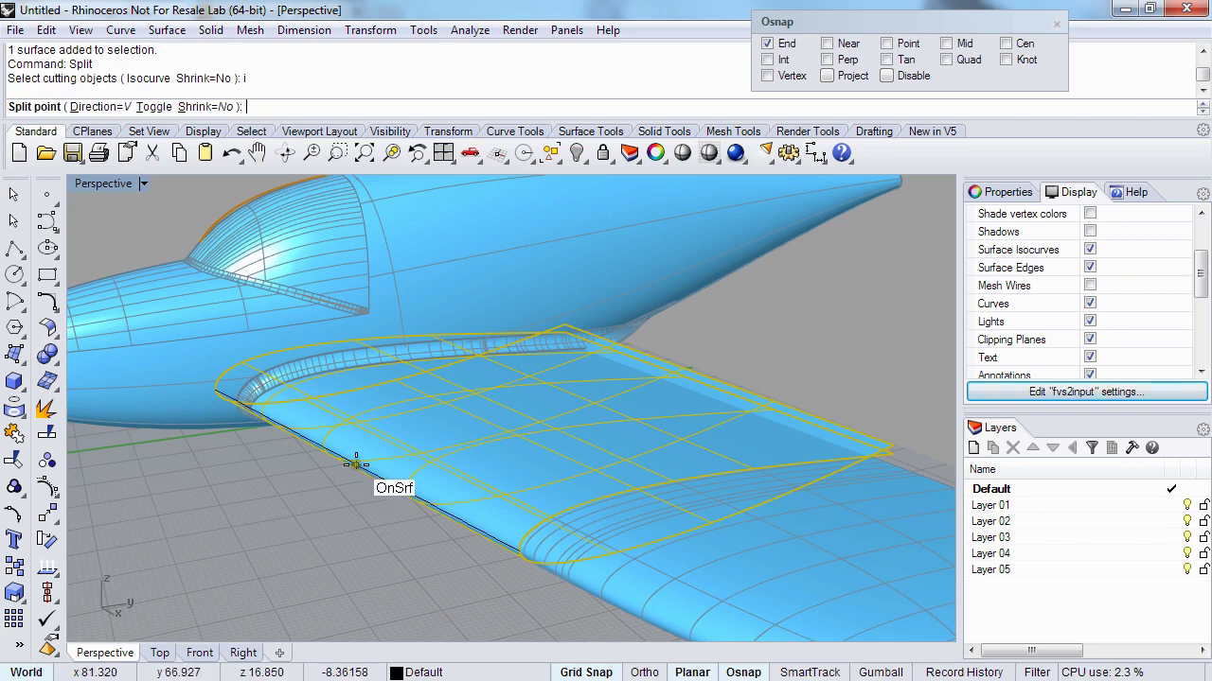
right_drag(351, 487, 325, 419)
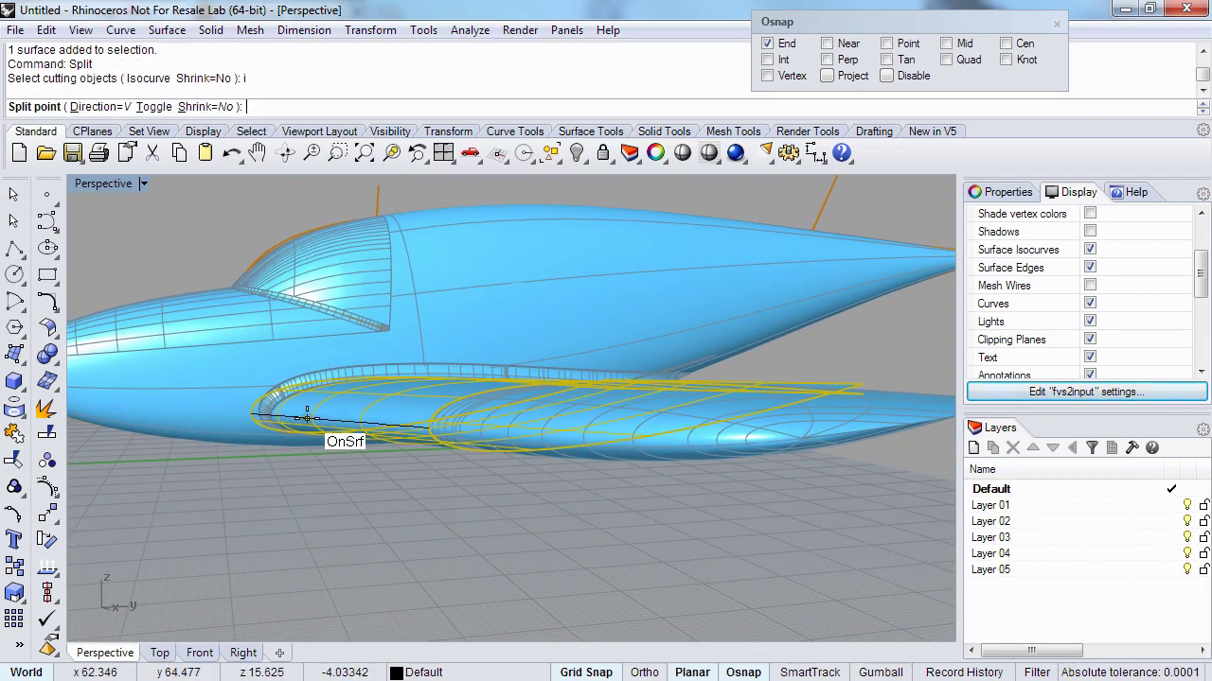
click(307, 416)
key(Return)
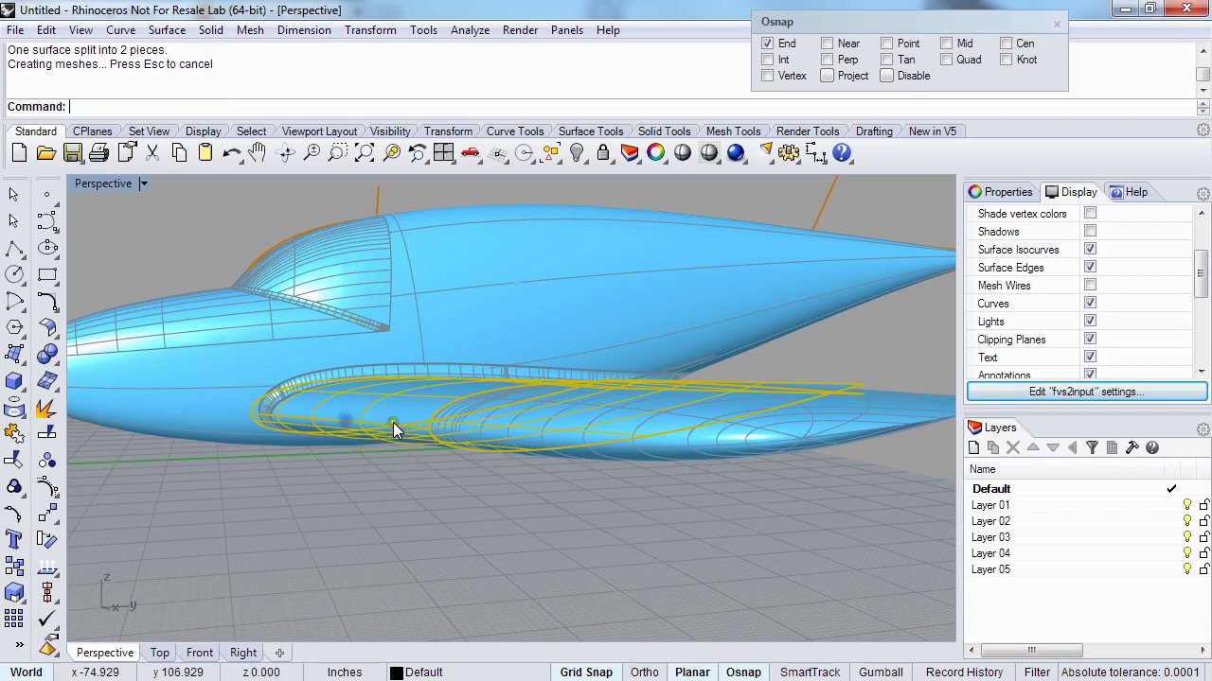
- Shrink the upper and lower pieces of the split inboard wing to their trimmed boundaries with ShrinkTrimmedSrf
click(386, 412)
right_drag(386, 411, 717, 465)
click(716, 464)
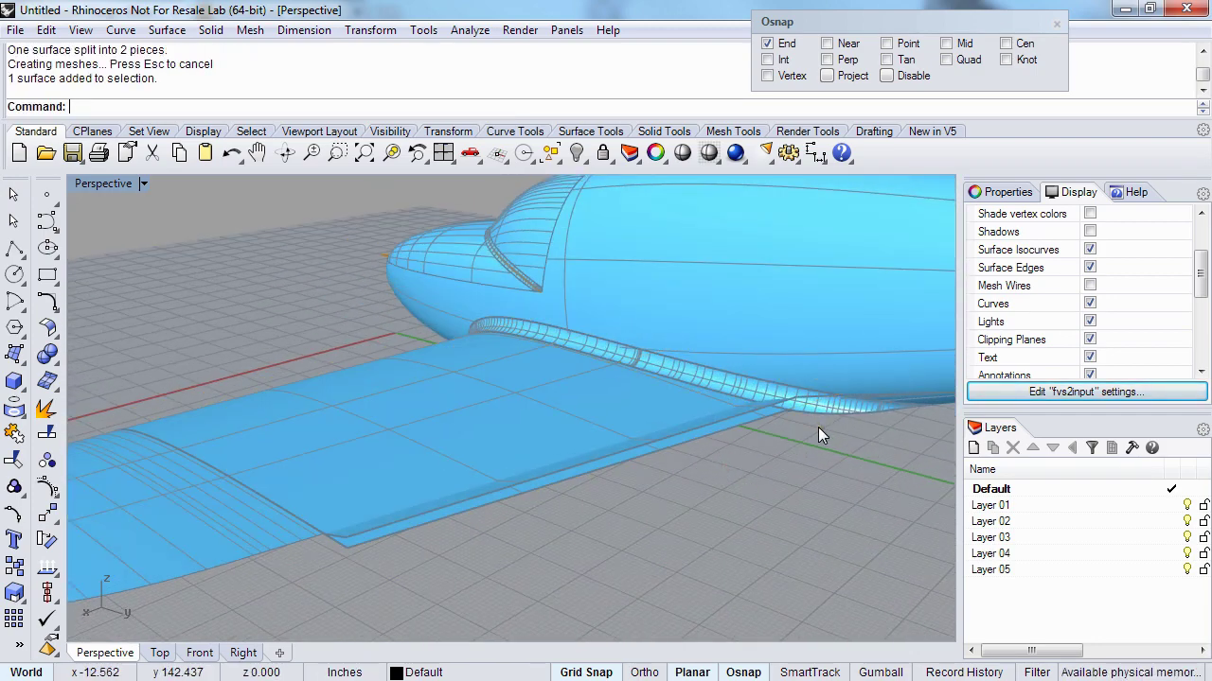
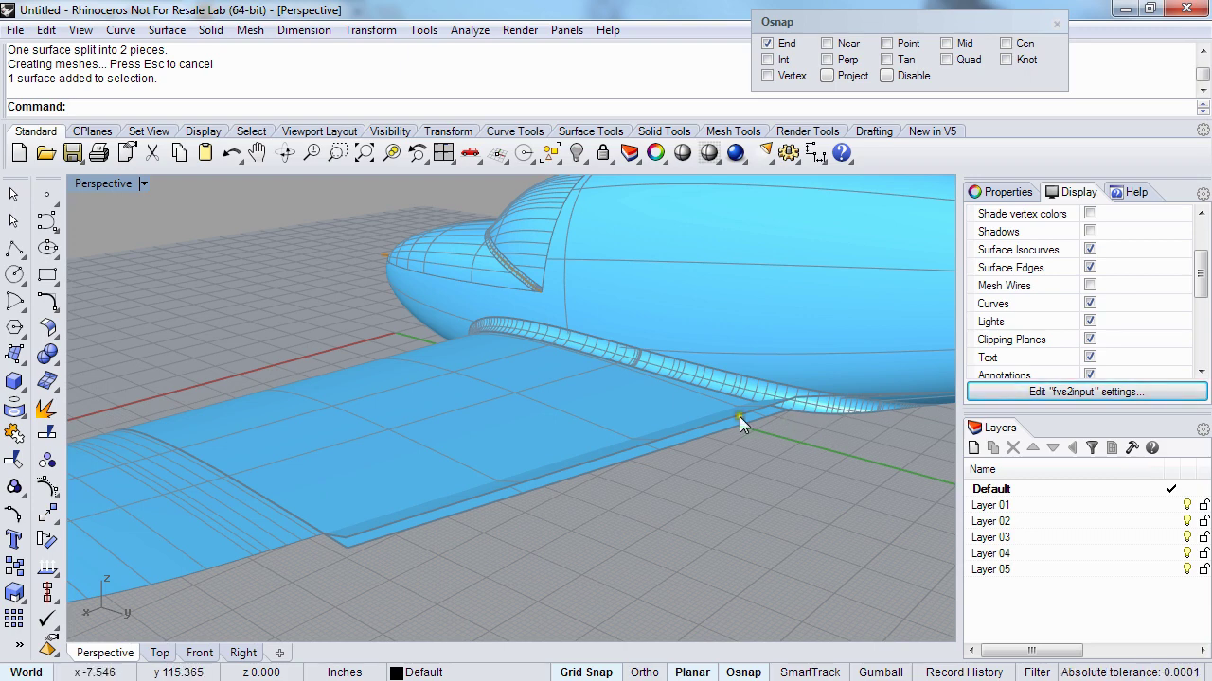
click(638, 401)
click(649, 436)
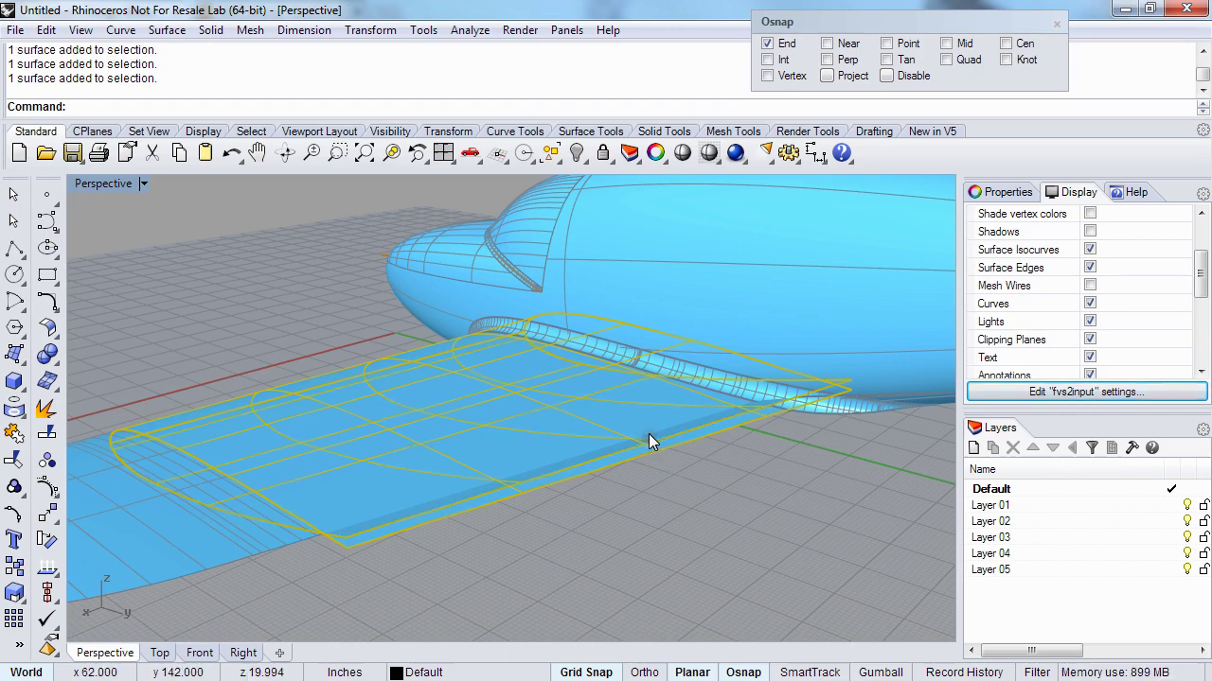
right_drag(649, 433, 582, 450)
text(Sh)
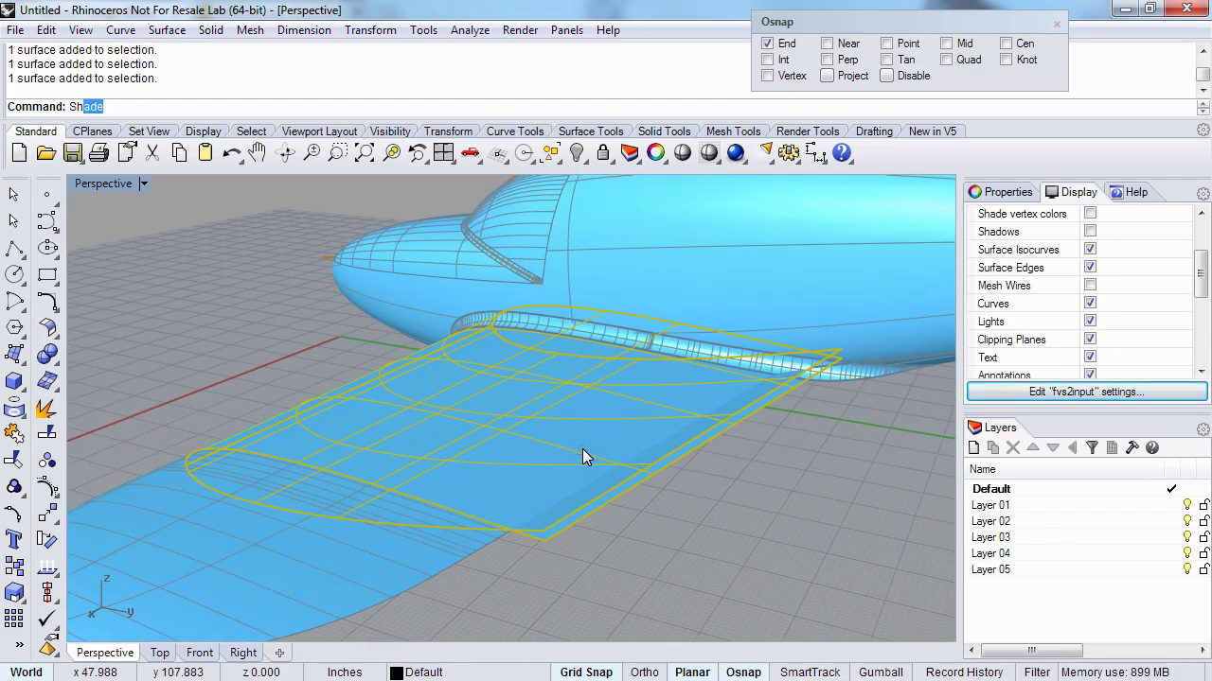
text(rinkTrimmedSrf)
key(Return)
- Turn on control points for the upper inboard wing surface and examine where the wing's trailing edges meet the root fillet
click(364, 348)
click(450, 389)
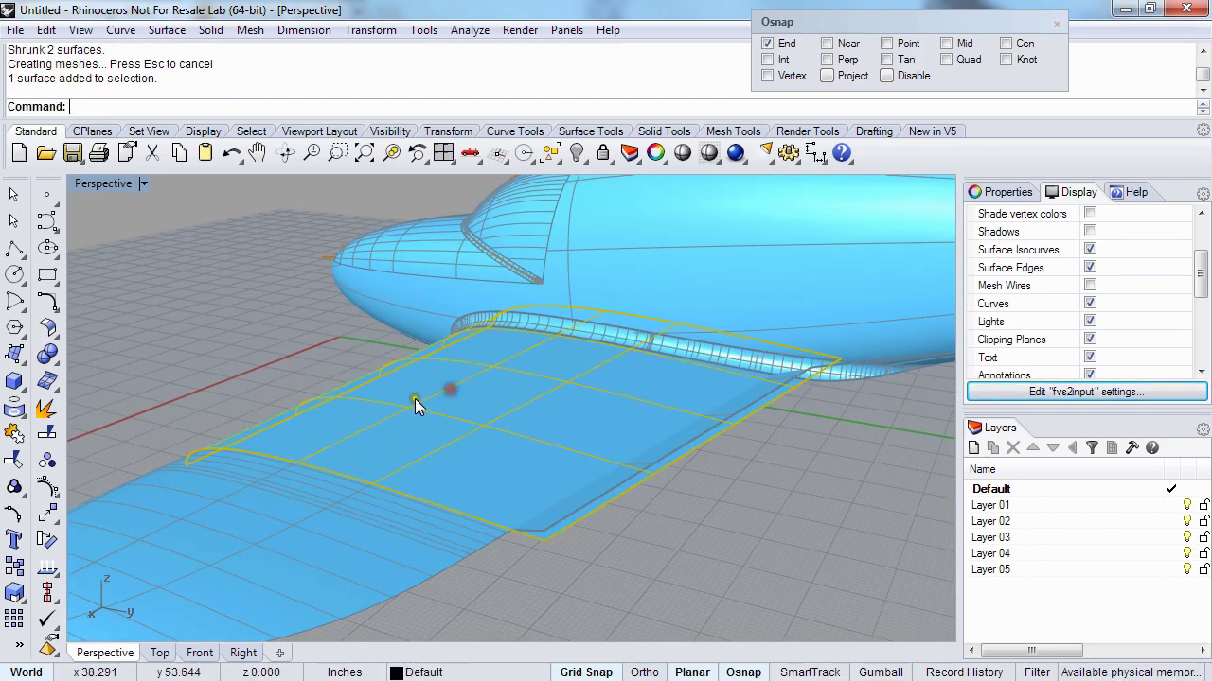
key(F10)
right_drag(442, 395, 495, 378)
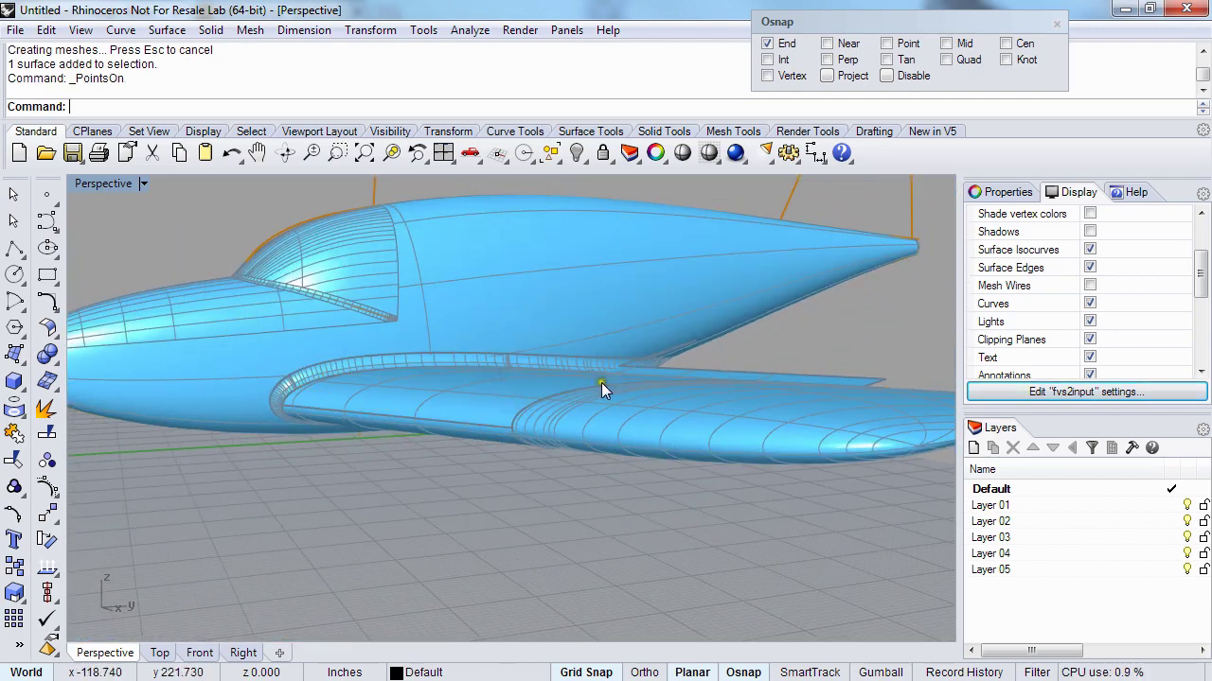
right_drag(601, 383, 565, 325)
click(571, 431)
scroll(657, 408, up, 3)
scroll(725, 376, up, 5)
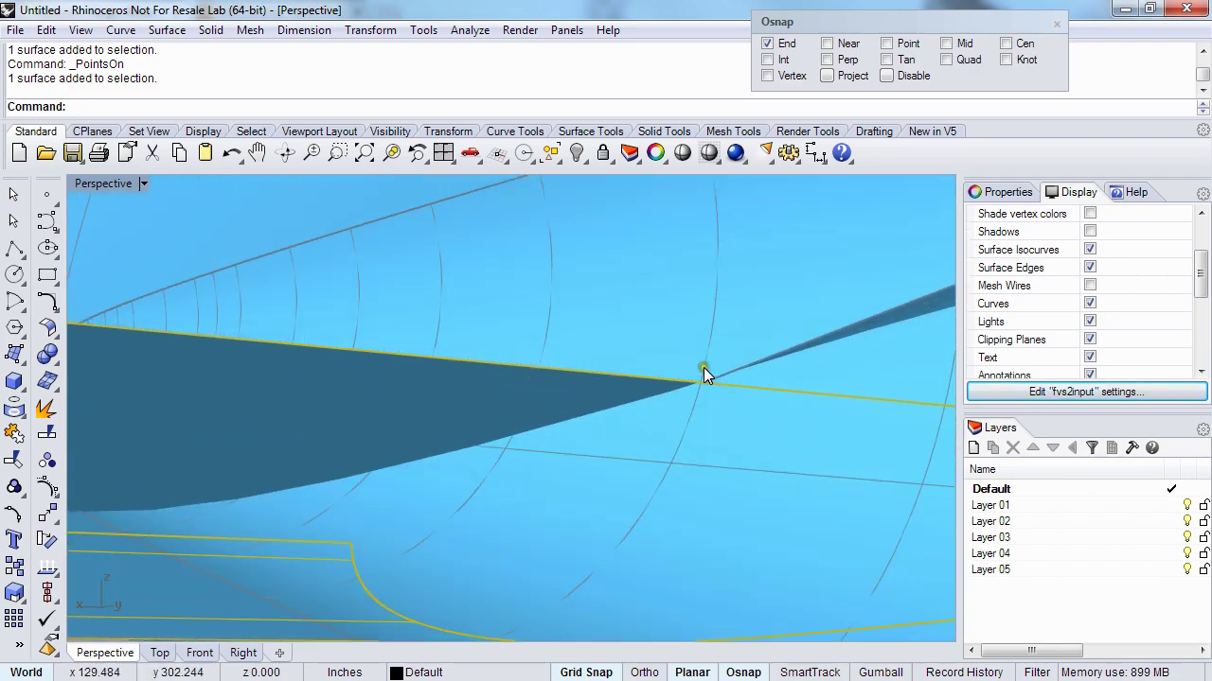
scroll(704, 384, down, 5)
right_drag(704, 383, 640, 404)
key(Escape)
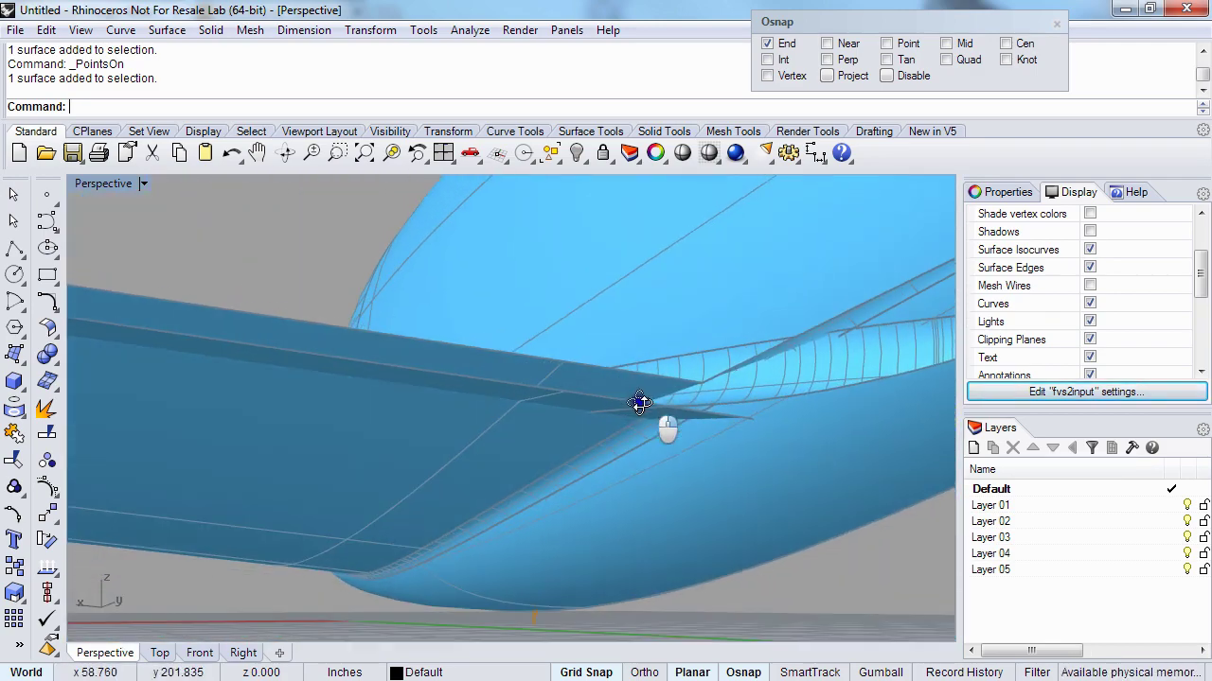
- Extend the lower inboard wing surface at its trailing edge by a factor of 5, with Type=Smooth
text(ExtendSrf)
key(Return)
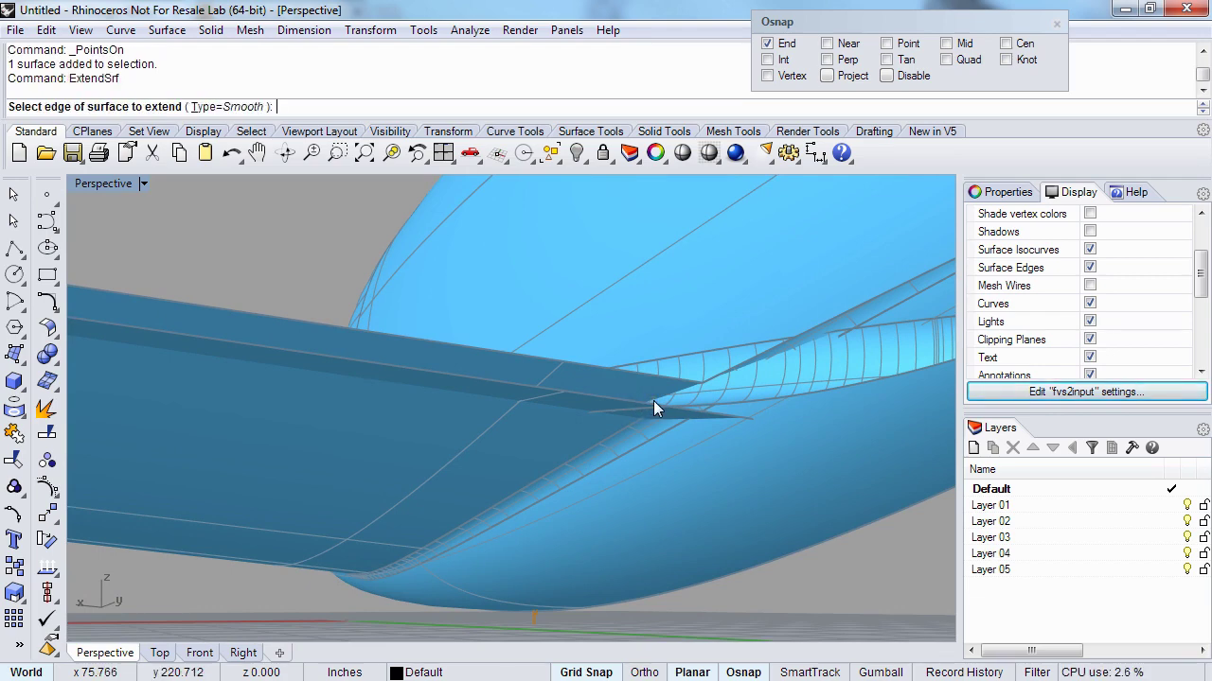
click(629, 371)
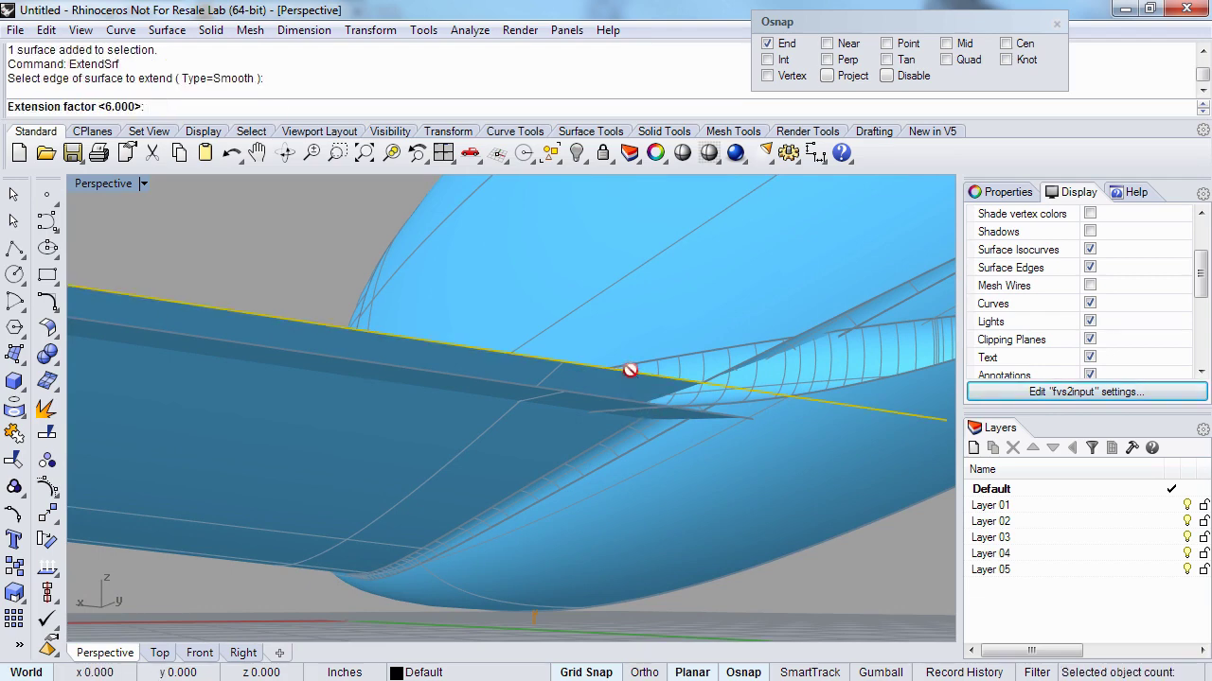
text(5)
key(Return)
- Delete the old fillet surface at the joint between the wing and the fuselage
right_drag(632, 371, 601, 502)
click(703, 390)
key(Delete)
- Create a surface fillet of radius 3 between the upper inboard wing and the fuselage, with Extend=Yes and Trim=No
text(FilletSrf)
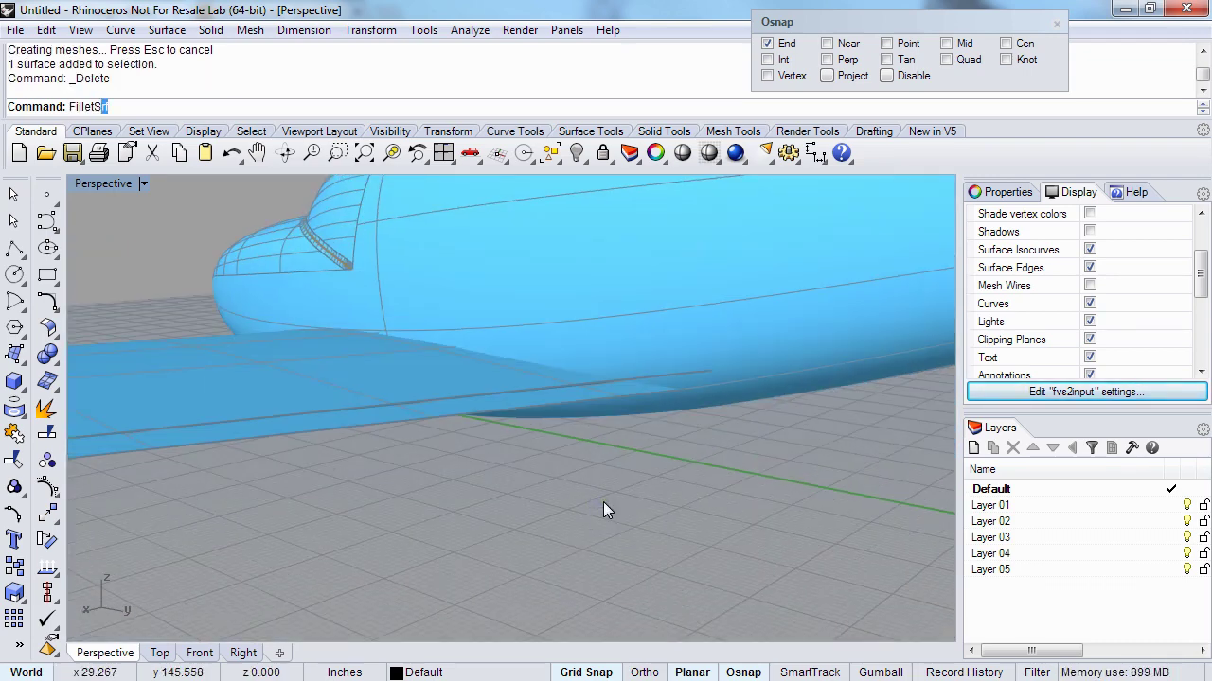
key(Return)
click(483, 378)
click(509, 327)
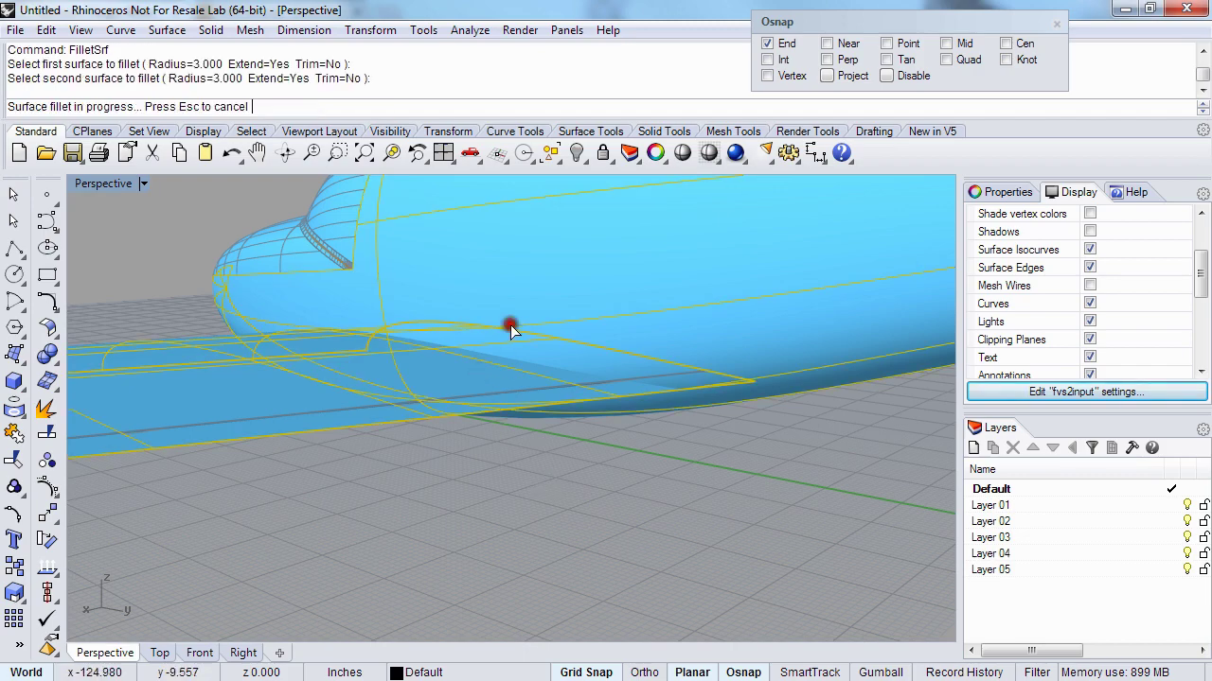
- Create a surface fillet of radius 3 between the lower inboard wing and the fuselage, with Extend=Yes and Trim=No
right_drag(227, 406, 355, 440)
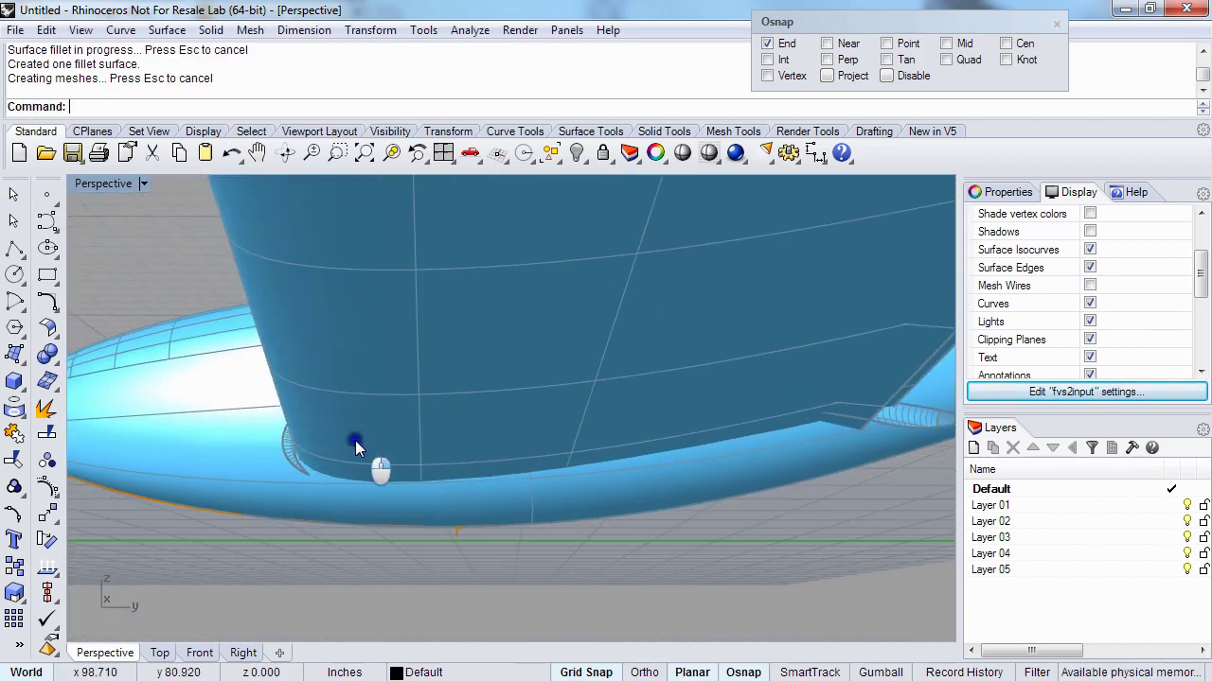
right_click(355, 424)
click(333, 440)
click(274, 482)
right_drag(249, 454, 287, 475)
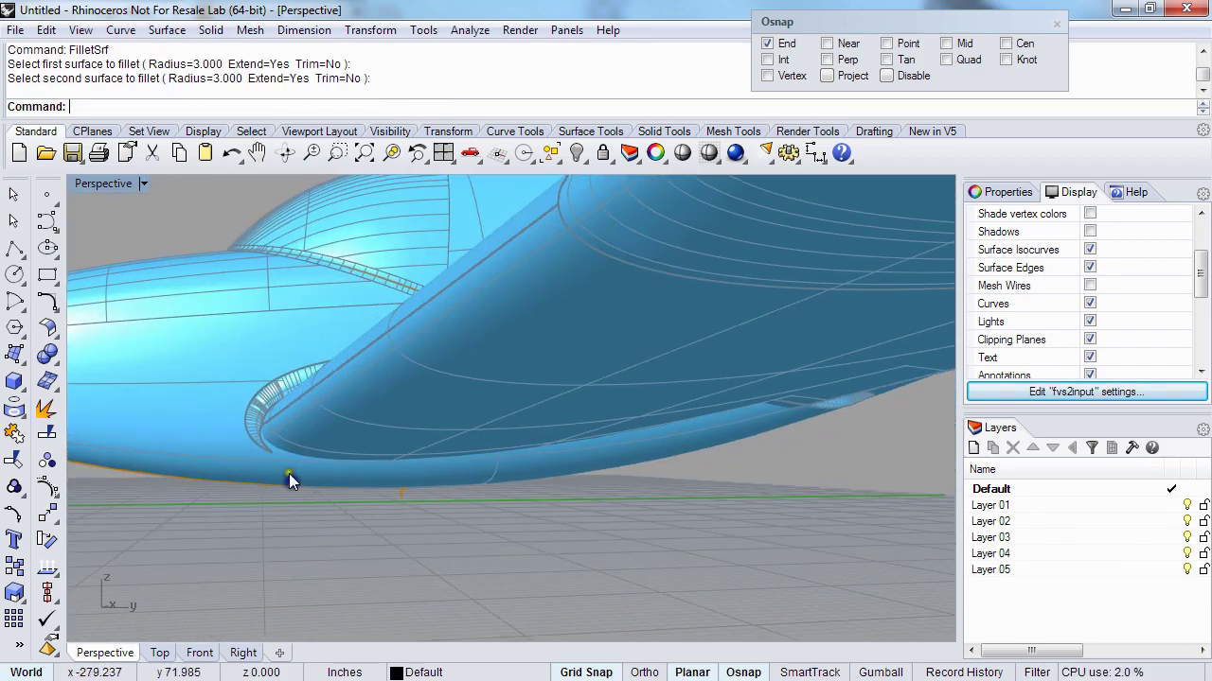
right_click(285, 457)
click(308, 437)
click(200, 432)
right_drag(363, 450, 475, 510)
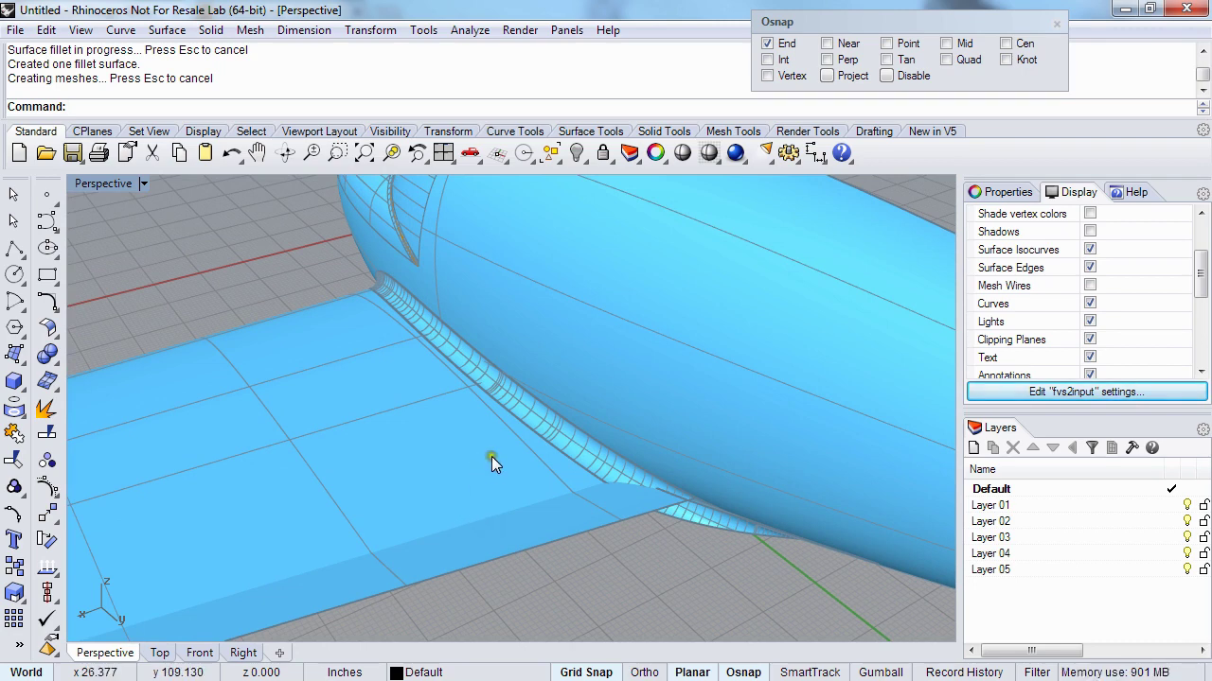
- Split the upper wing fillet along the isocurve at the leading edge's end point and delete the excess piece below it
right_drag(489, 487, 433, 462)
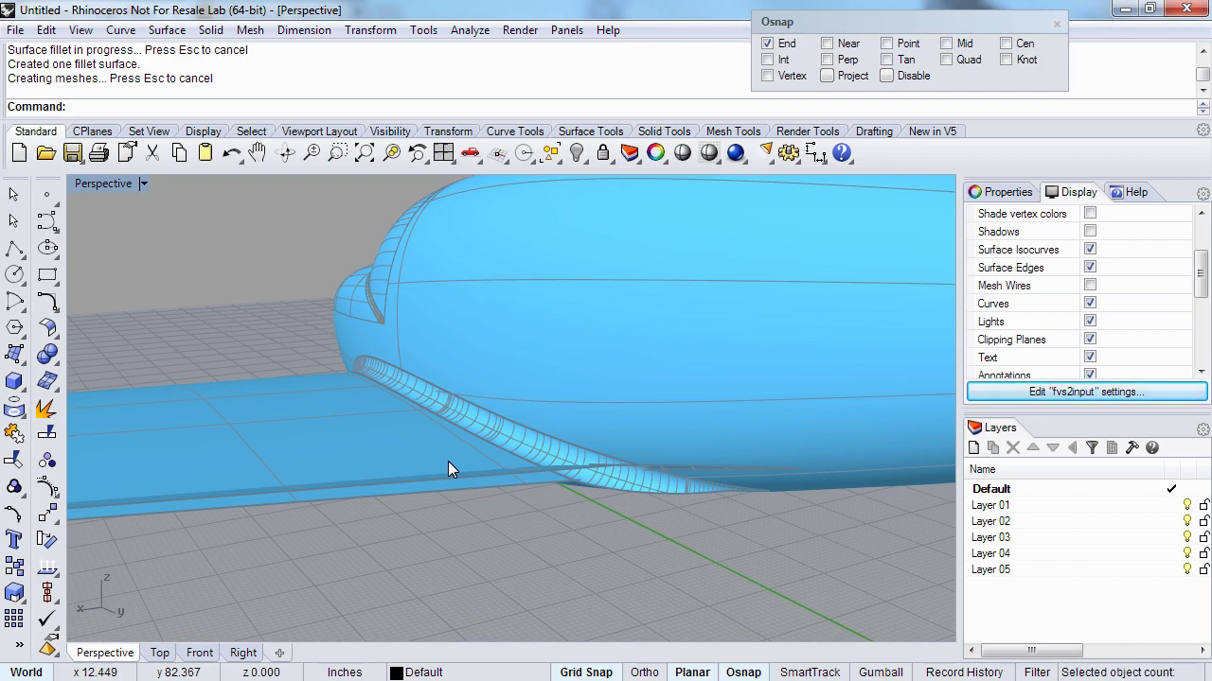
right_drag(307, 433, 306, 475)
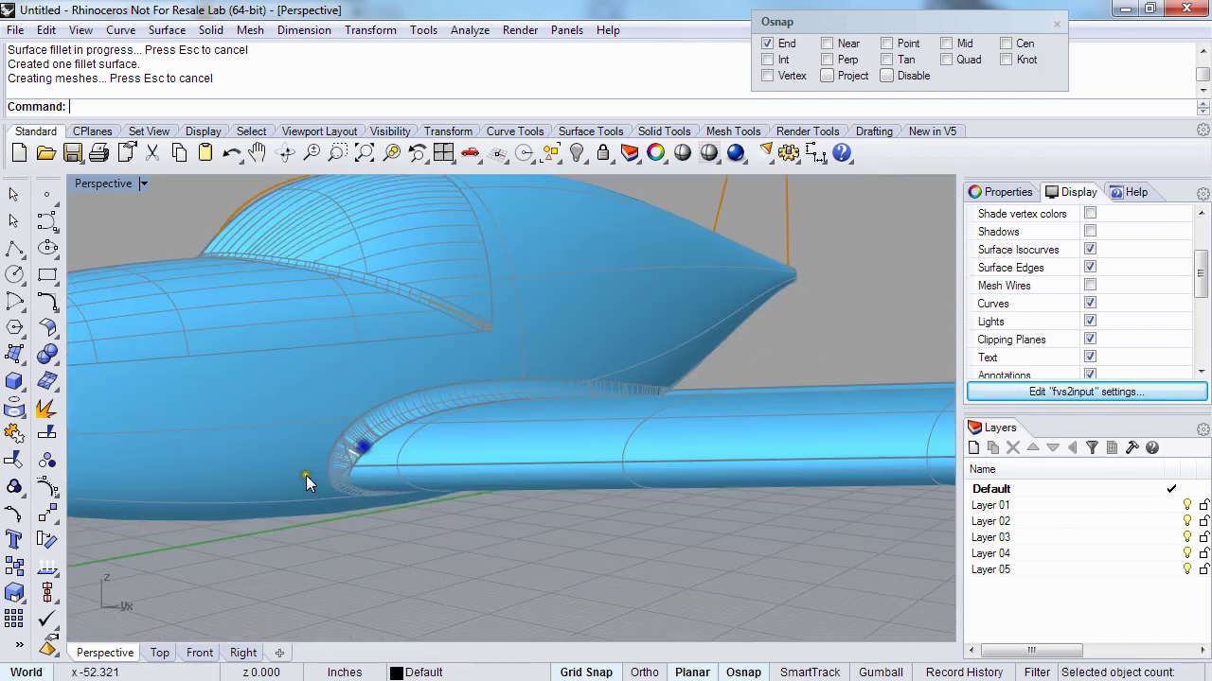
scroll(326, 463, up, 3)
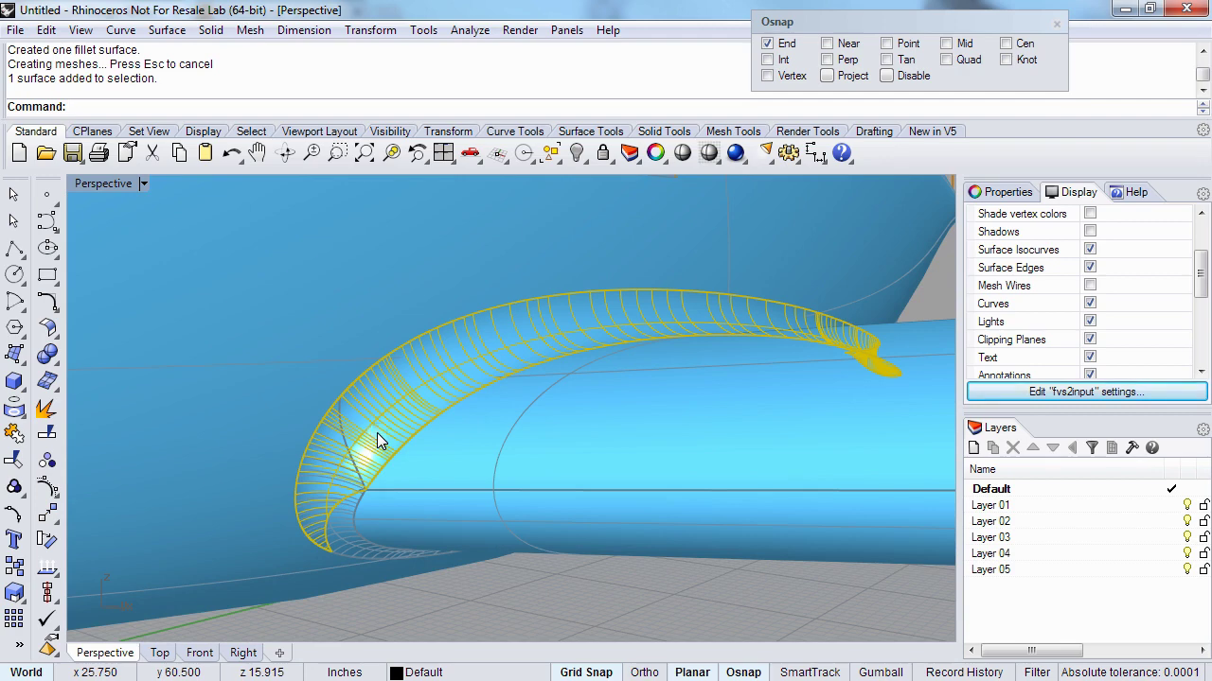
text(plit)
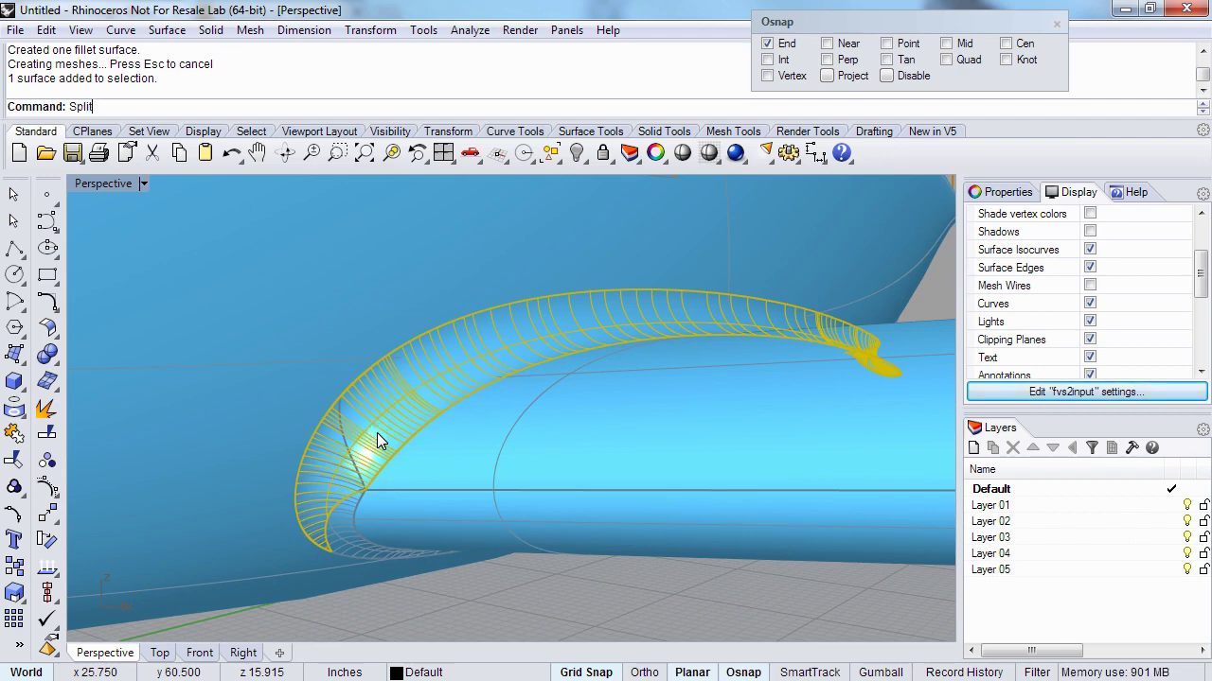
key(Return)
text(i)
key(Return)
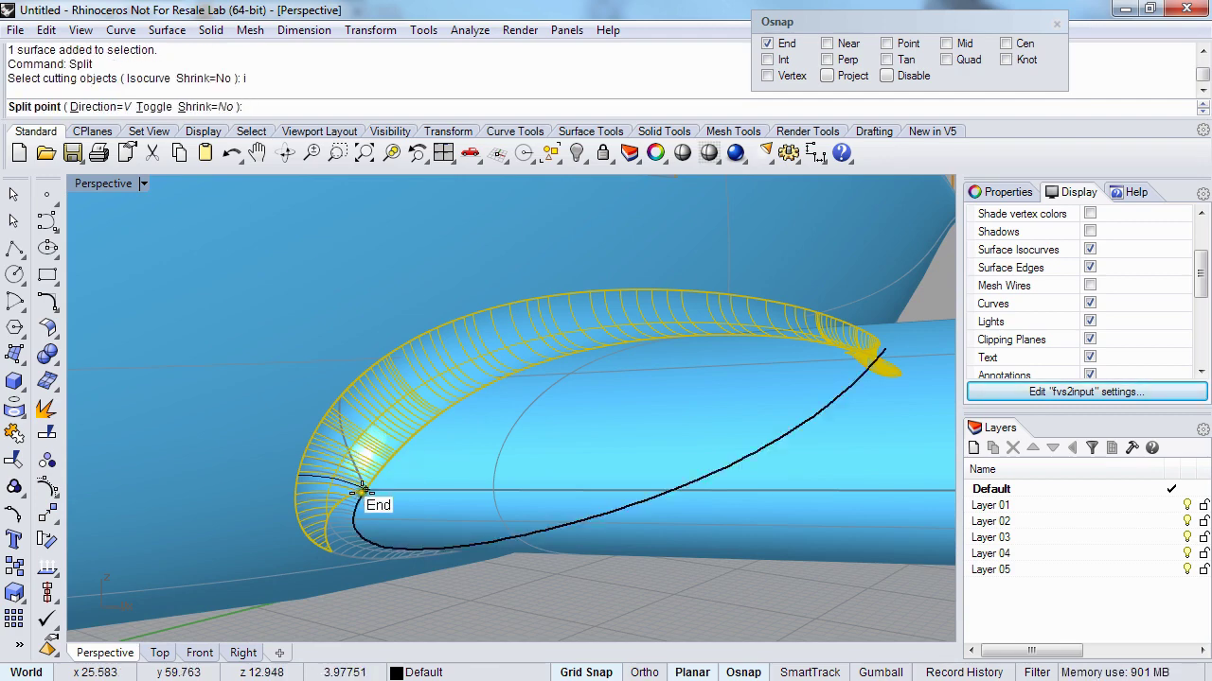
click(367, 492)
ctrl+click(369, 462)
key(Delete)
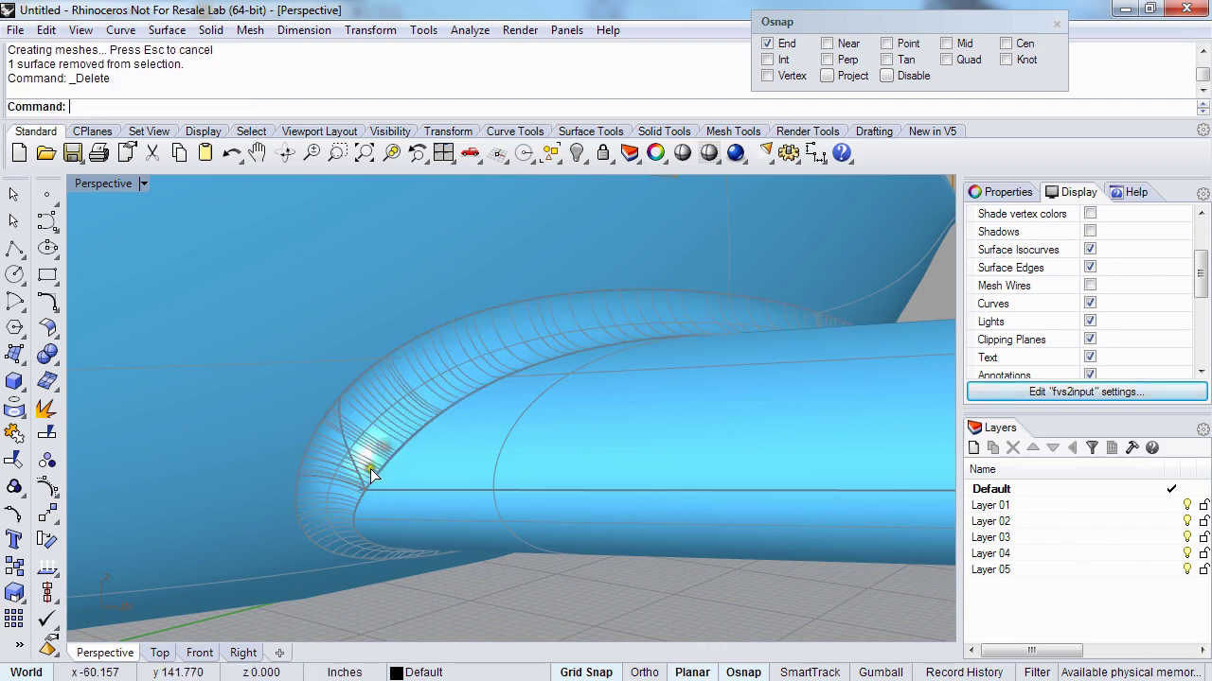
- Split the lower wing fillet along the isocurve at the leading edge's end point and delete the excess piece above it
right_drag(366, 464, 356, 455)
right_click(354, 454)
click(296, 452)
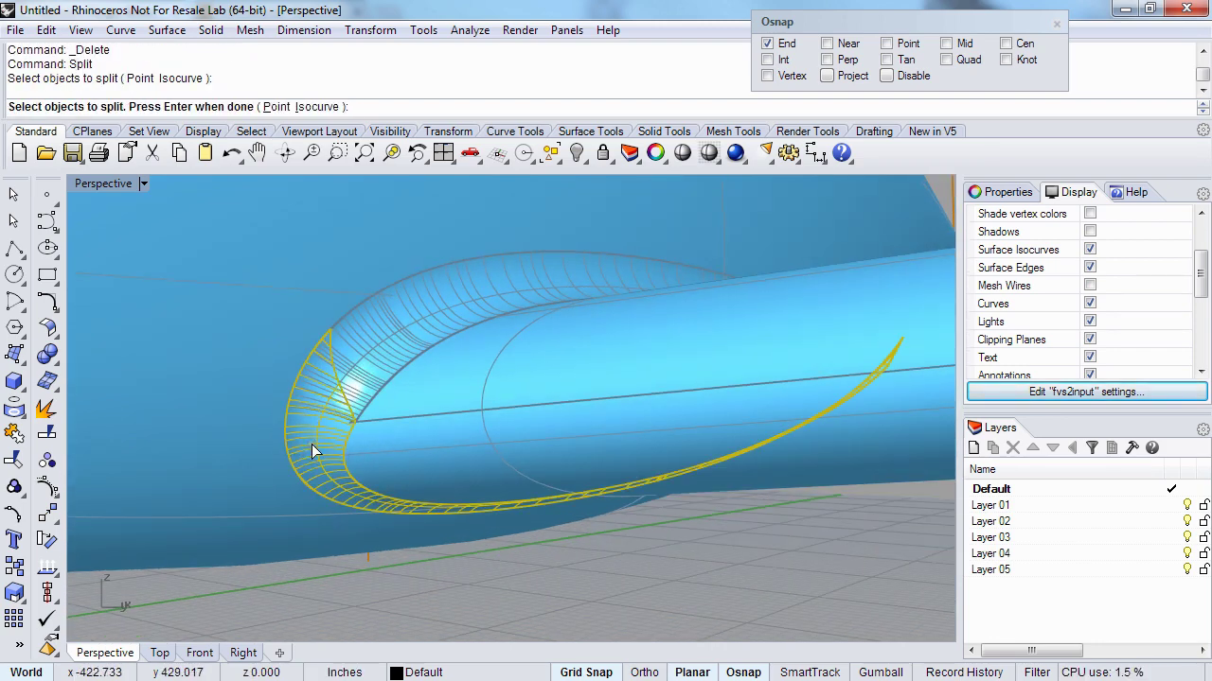
text(i)
key(Return)
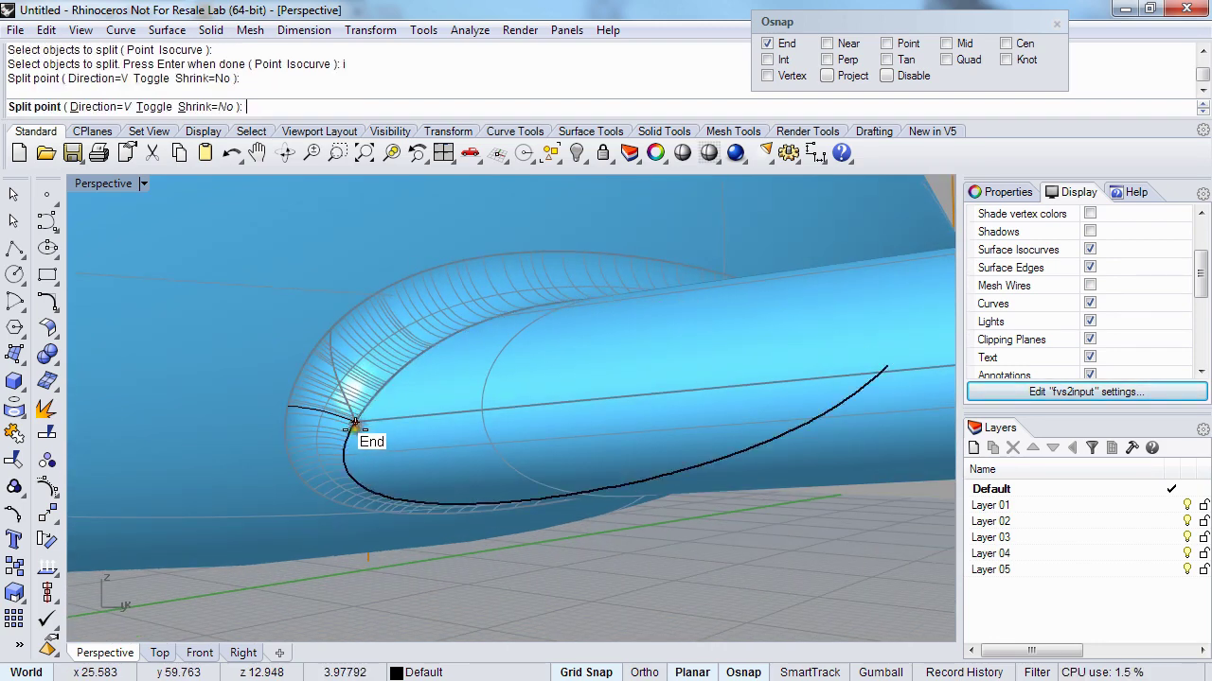
click(353, 425)
key(Return)
click(340, 409)
click(379, 442)
key(Delete)
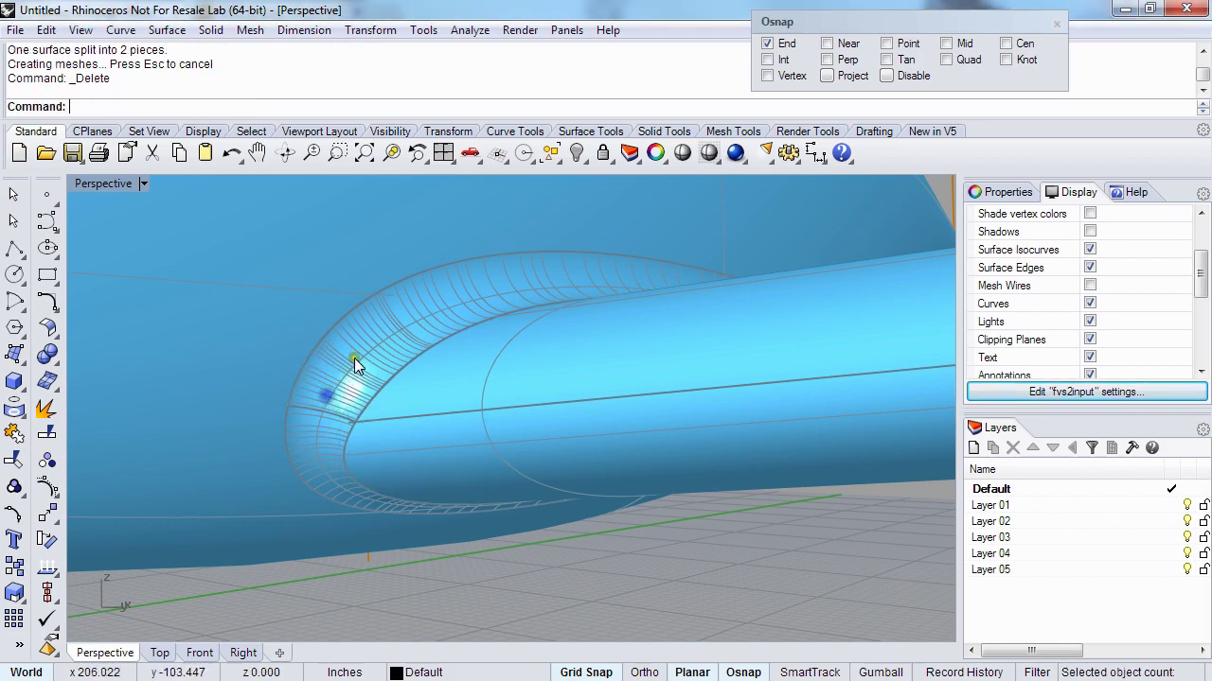
- Trim the wing root fillet near the trailing edge, using the lower inboard wing surface as the cutting object
right_drag(354, 366, 493, 411)
click(511, 460)
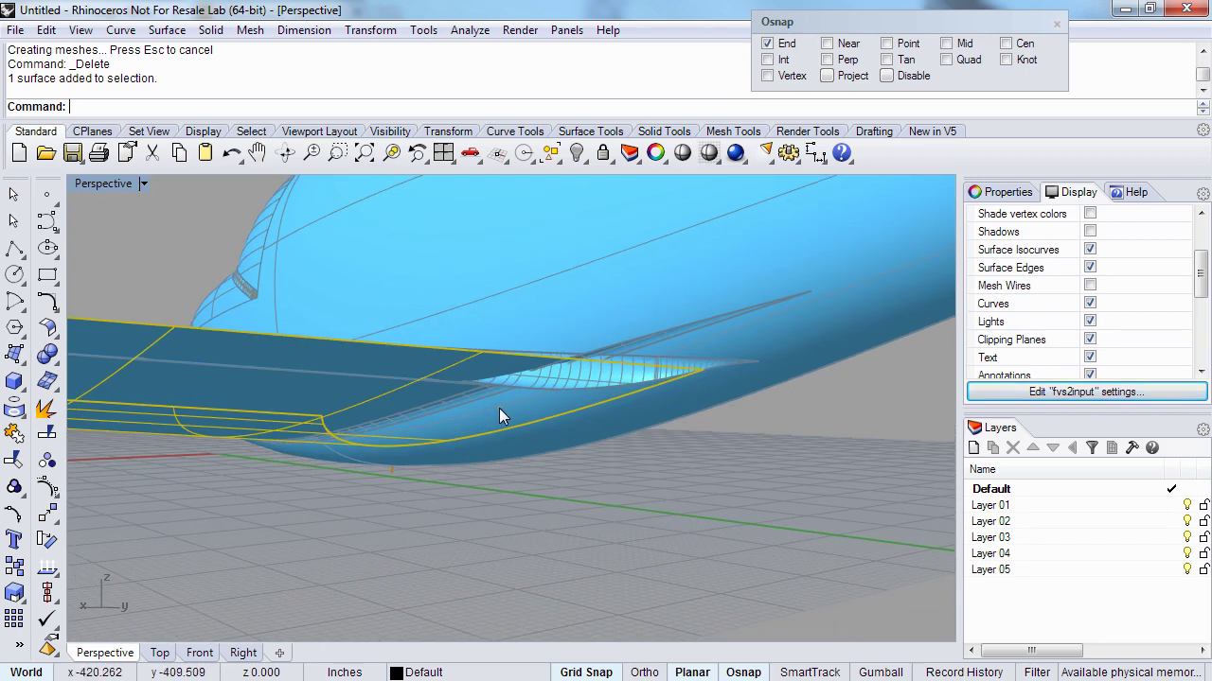
text(trim)
key(Return)
click(591, 386)
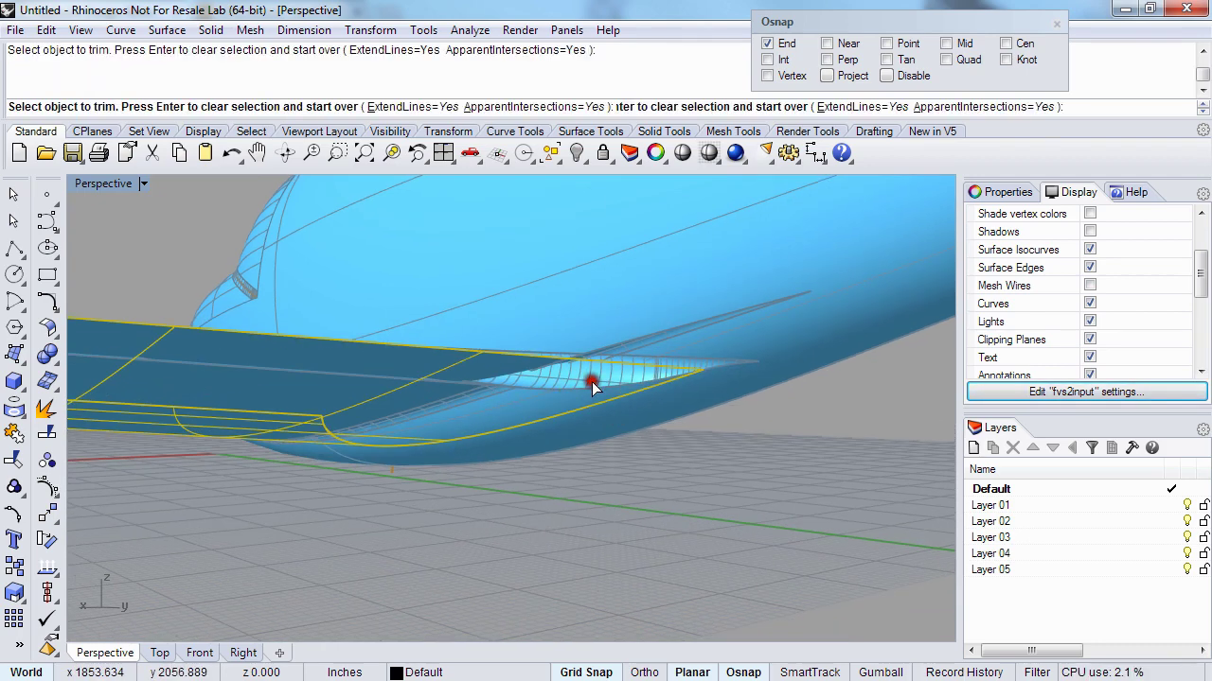
right_drag(591, 381, 397, 514)
right_click(583, 400)
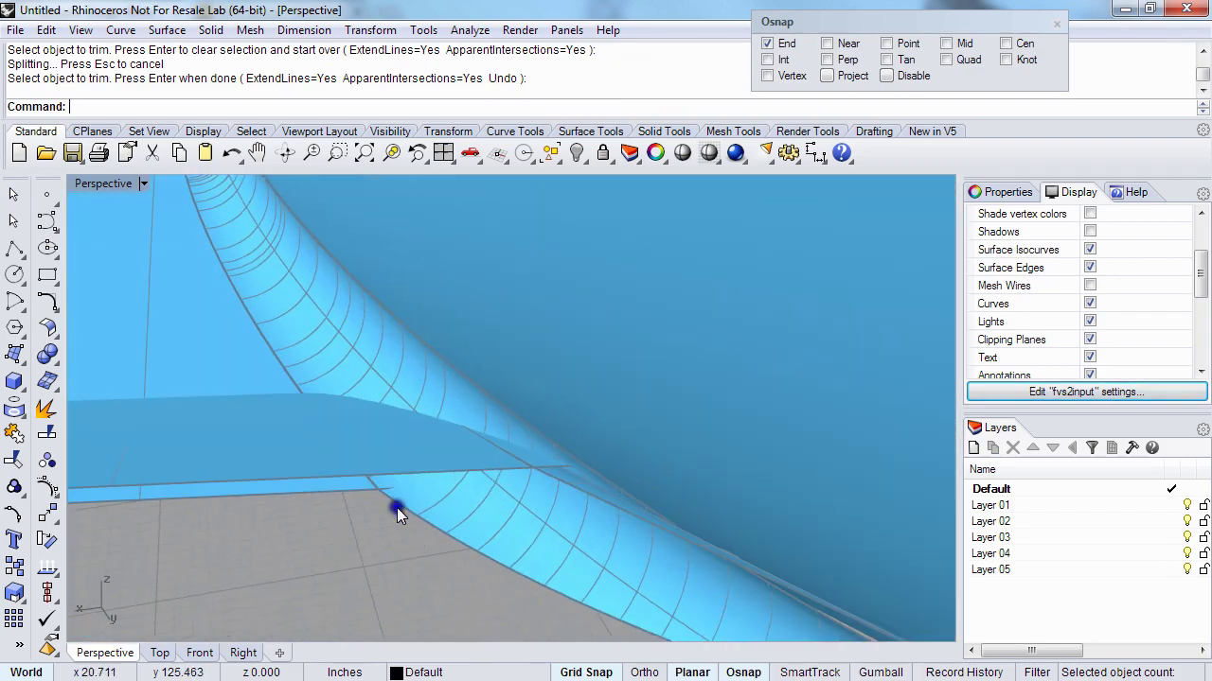
- Trim the excess of the upper wing root fillet near the trailing edge, using the lower inboard wing surface and lower fillet as cutting objects
click(562, 481)
click(446, 442)
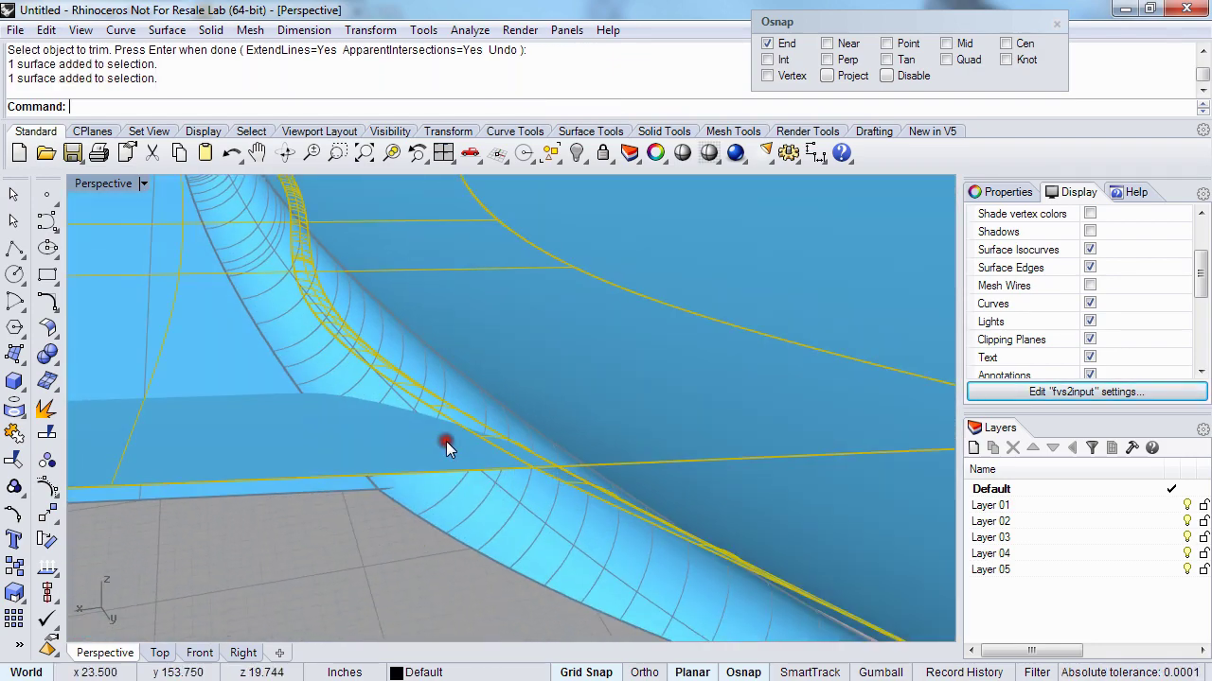
right_drag(446, 441, 485, 473)
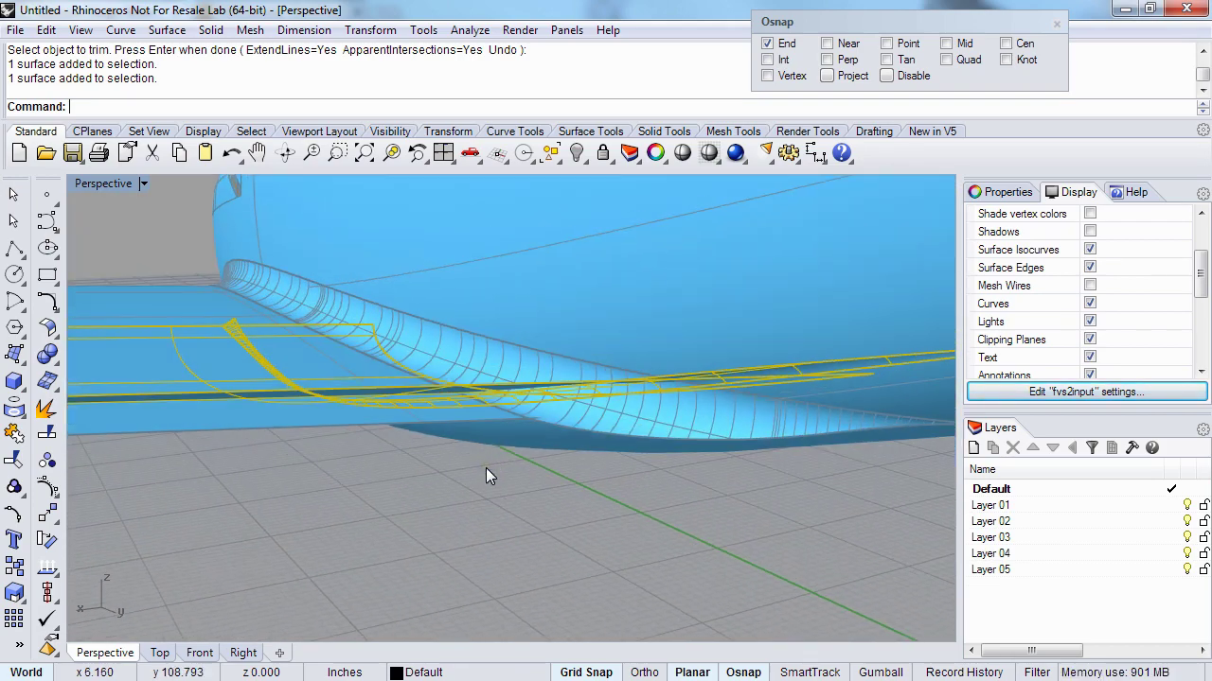
text(trim)
key(Return)
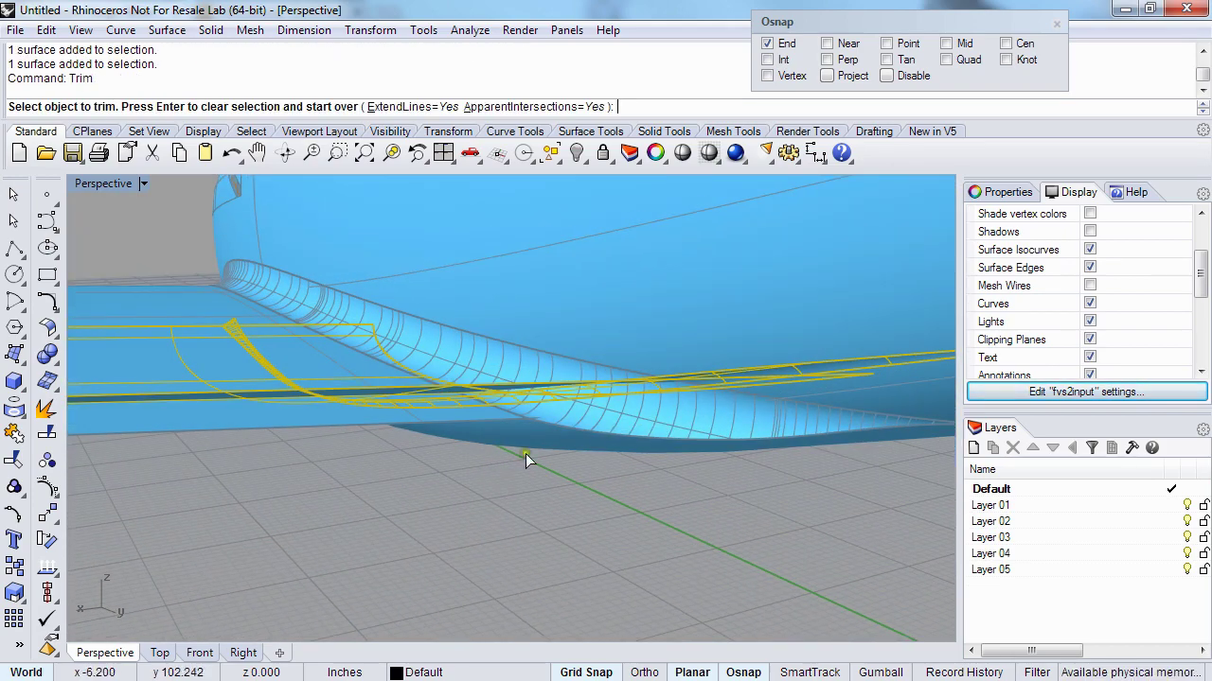
click(654, 426)
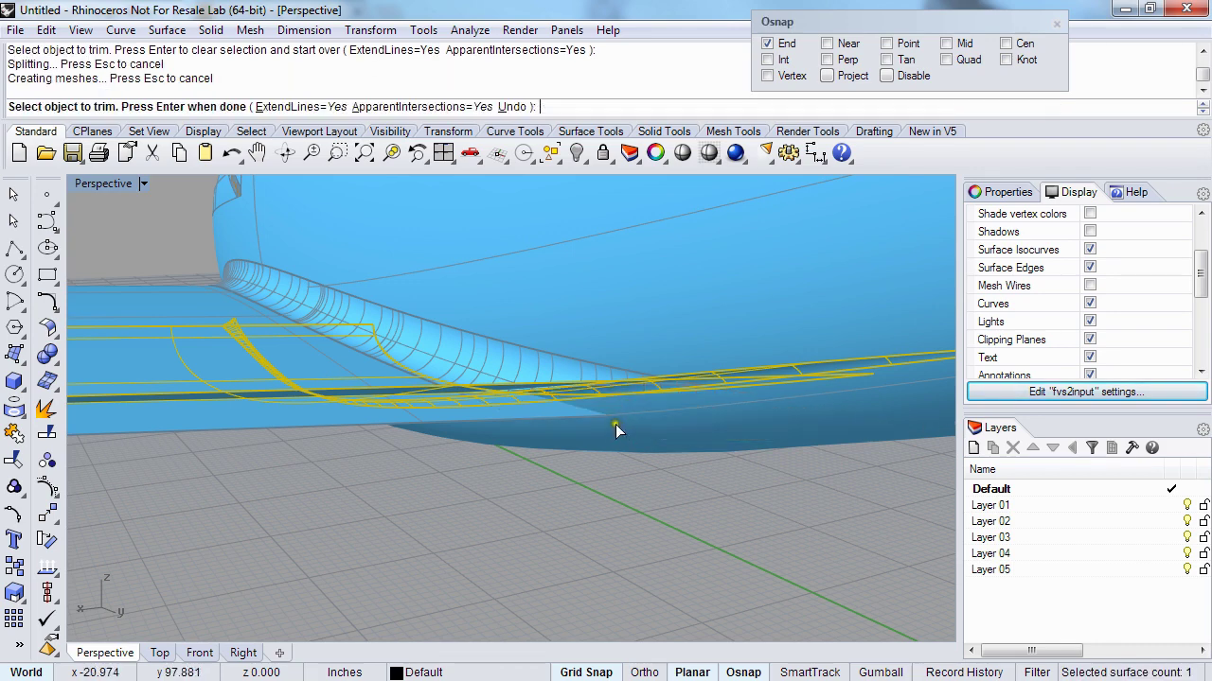
right_drag(614, 416, 533, 456)
right_click(583, 430)
- Trim the upper inboard wing's excess strip along the trailing edge, using the lower wing surface and lower fillet as cutting objects
click(537, 580)
right_drag(537, 575, 514, 336)
click(574, 435)
key(Delete)
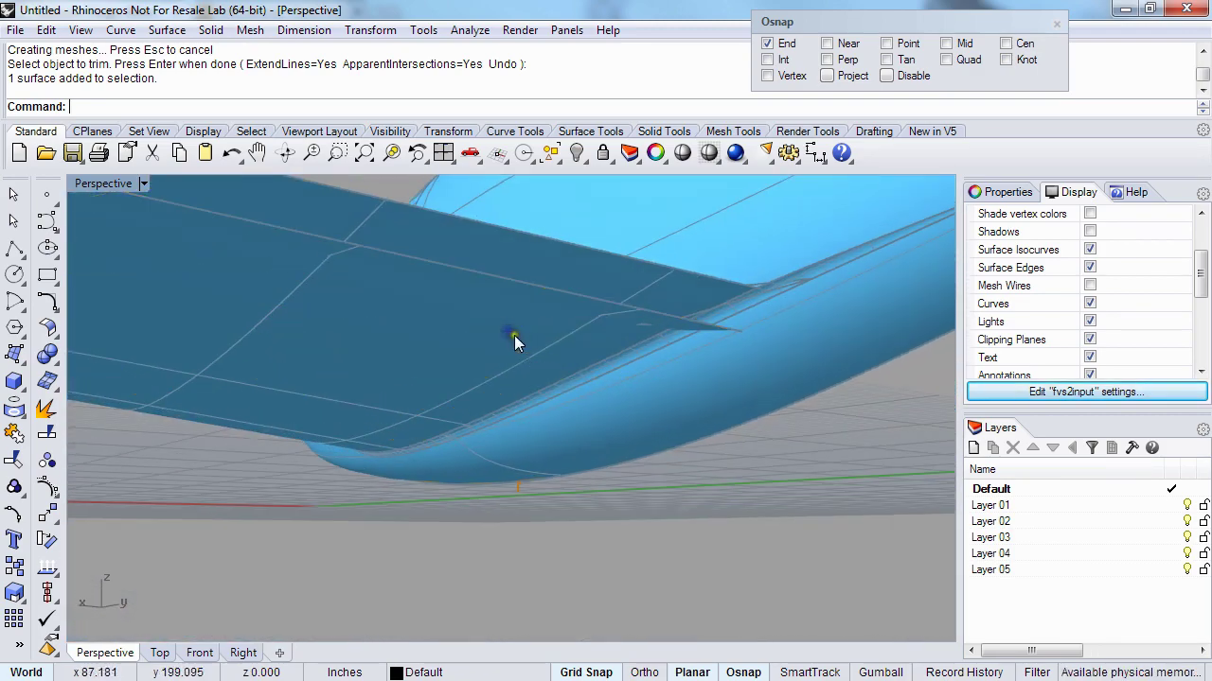
right_drag(654, 316, 635, 389)
click(530, 360)
right_drag(532, 358, 561, 417)
key(Return)
shift+click(540, 382)
text(Trim)
key(Return)
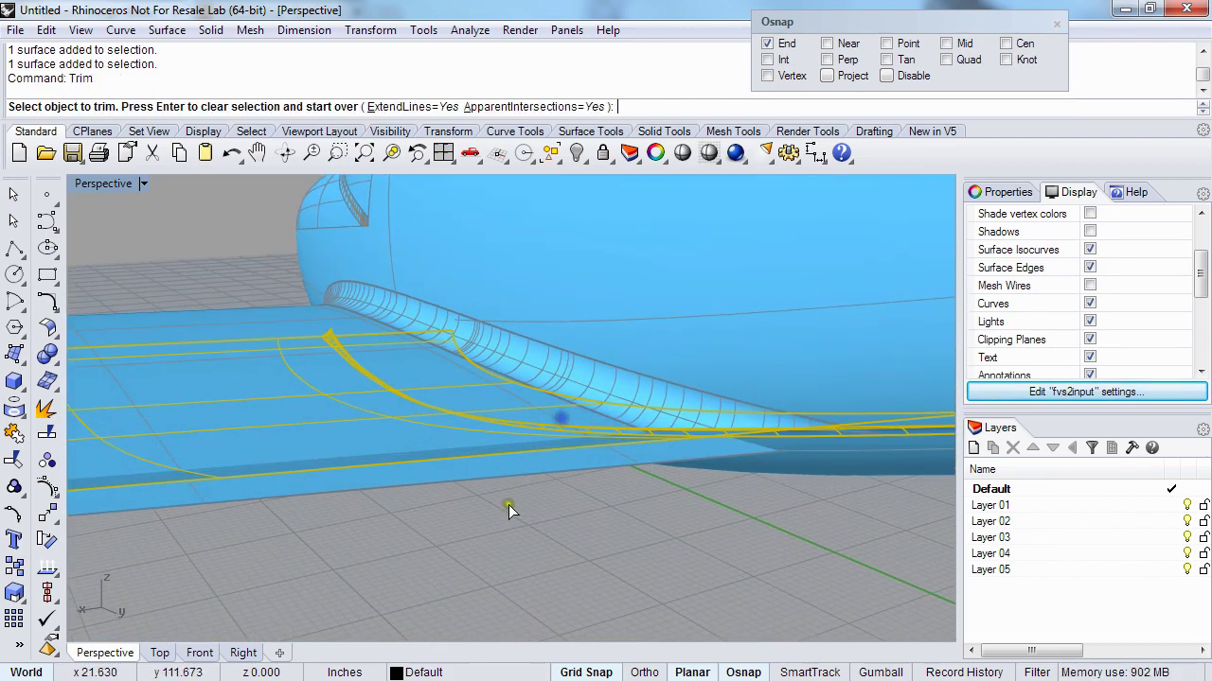
click(508, 476)
right_click(524, 489)
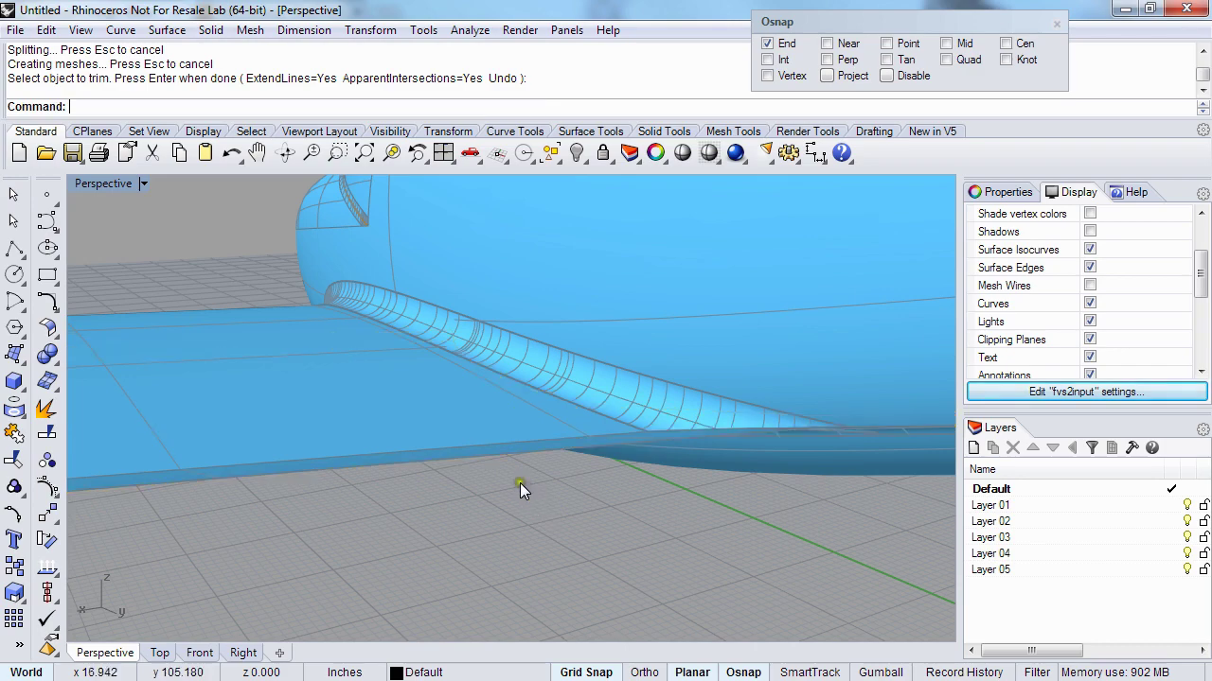
- Split the upper inboard wing surface with the upper root fillet and delete the piece running into the fuselage
right_drag(520, 482, 552, 445)
click(567, 423)
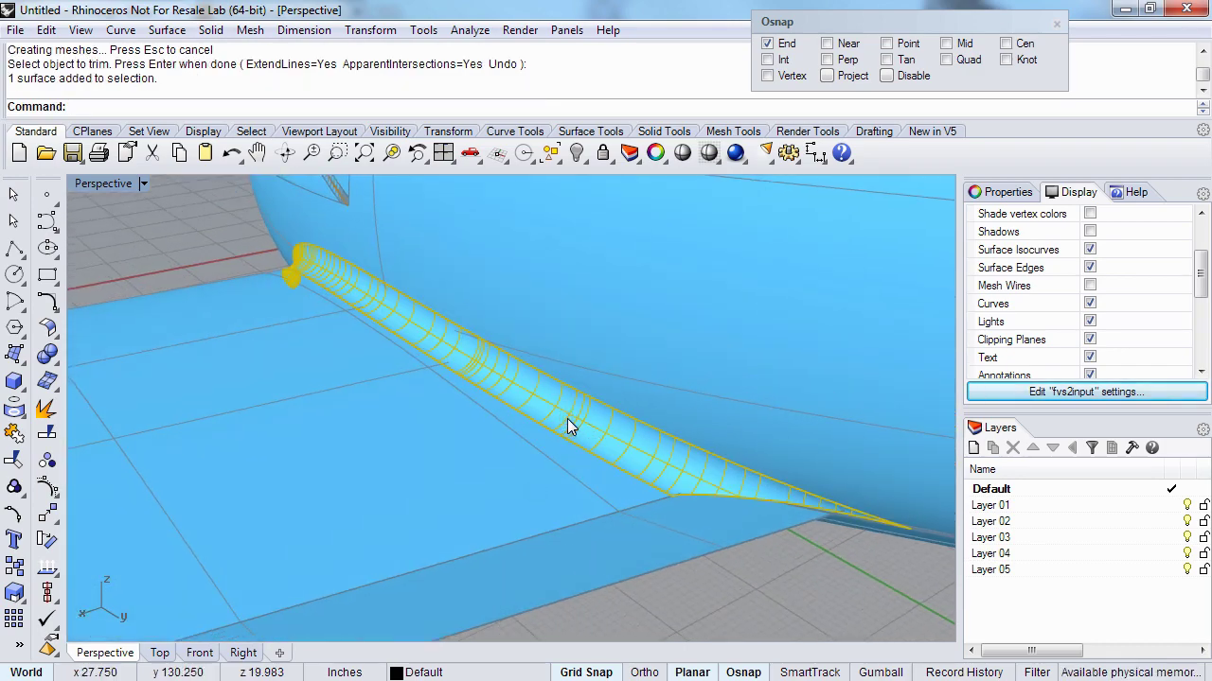
click(376, 521)
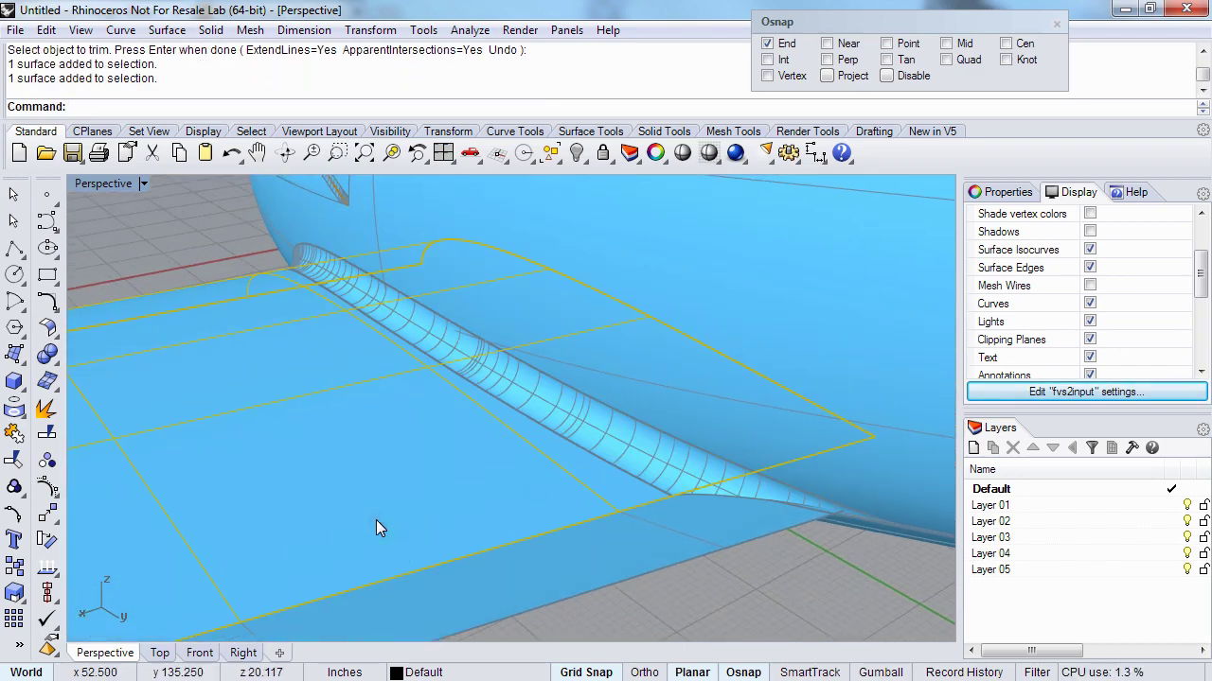
key(Return)
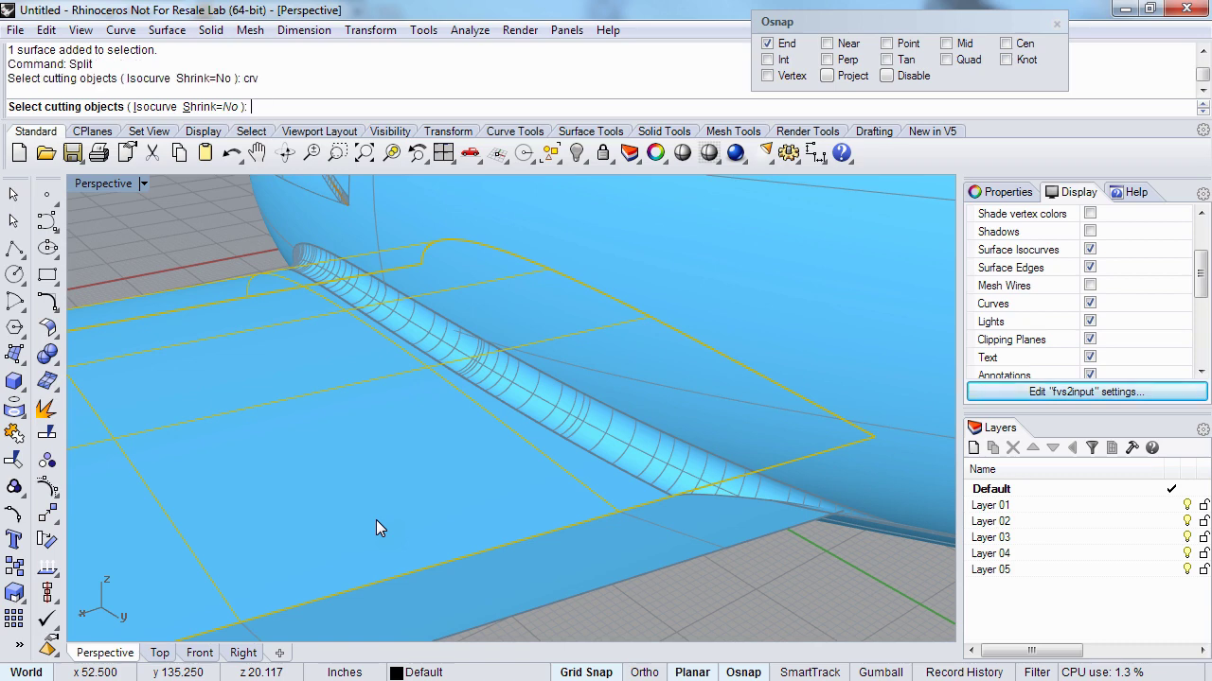
click(517, 414)
right_click(431, 438)
ctrl+click(414, 440)
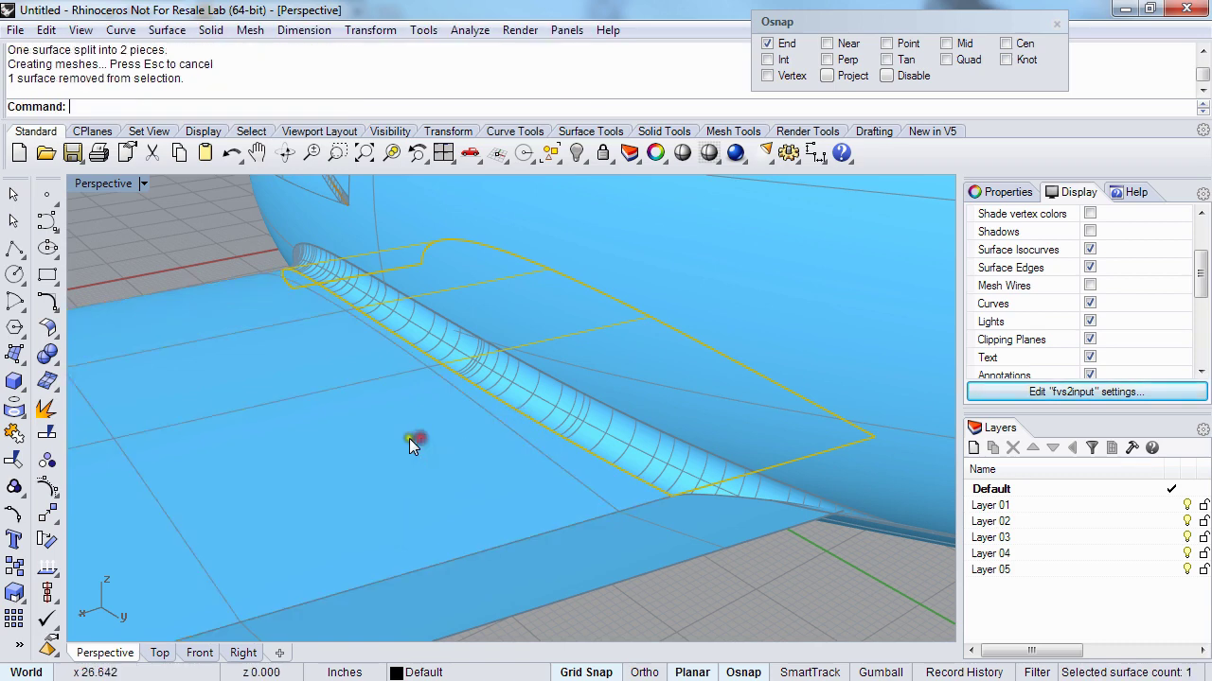
key(Delete)
- Split the lower inboard wing surface with the lower root fillet and delete the piece running into the fuselage
right_drag(390, 439, 454, 368)
click(453, 369)
text(Spl)
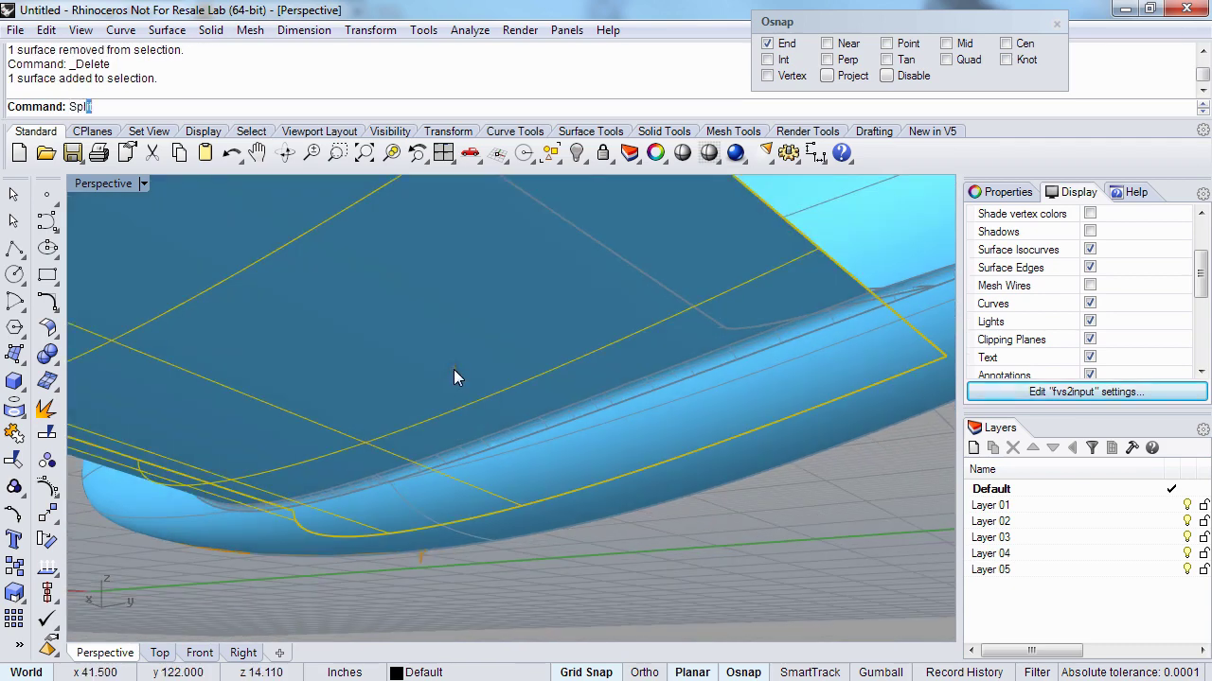
text(it)
key(Return)
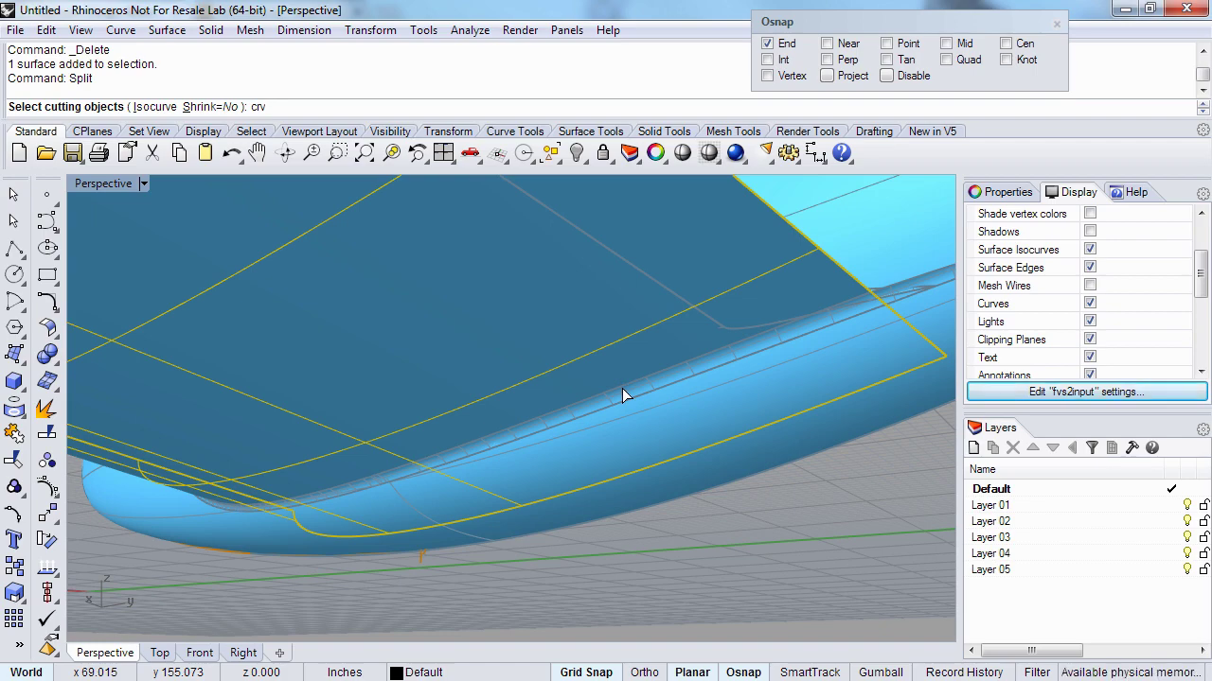
key(Return)
key(Return)
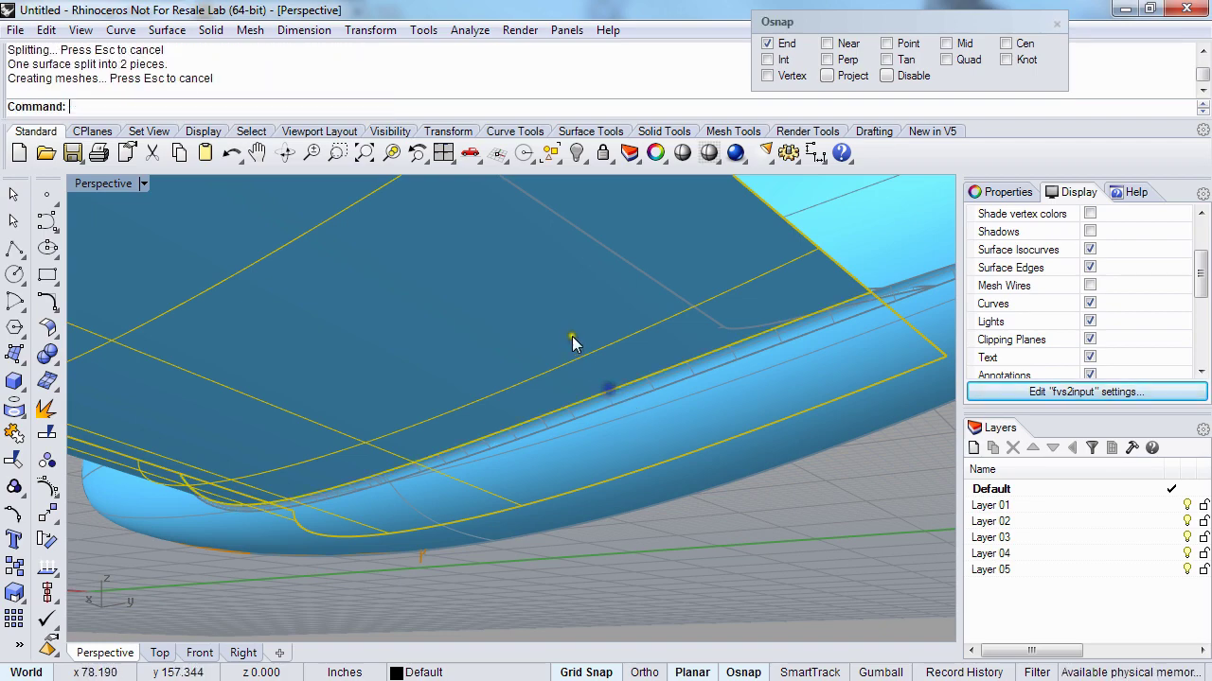
right_drag(573, 331, 586, 439)
key(Delete)
- Split the lower inboard wing surface with the upper wing surface and upper fillet, and delete the excess strip at the trailing edge
click(544, 451)
key(Return)
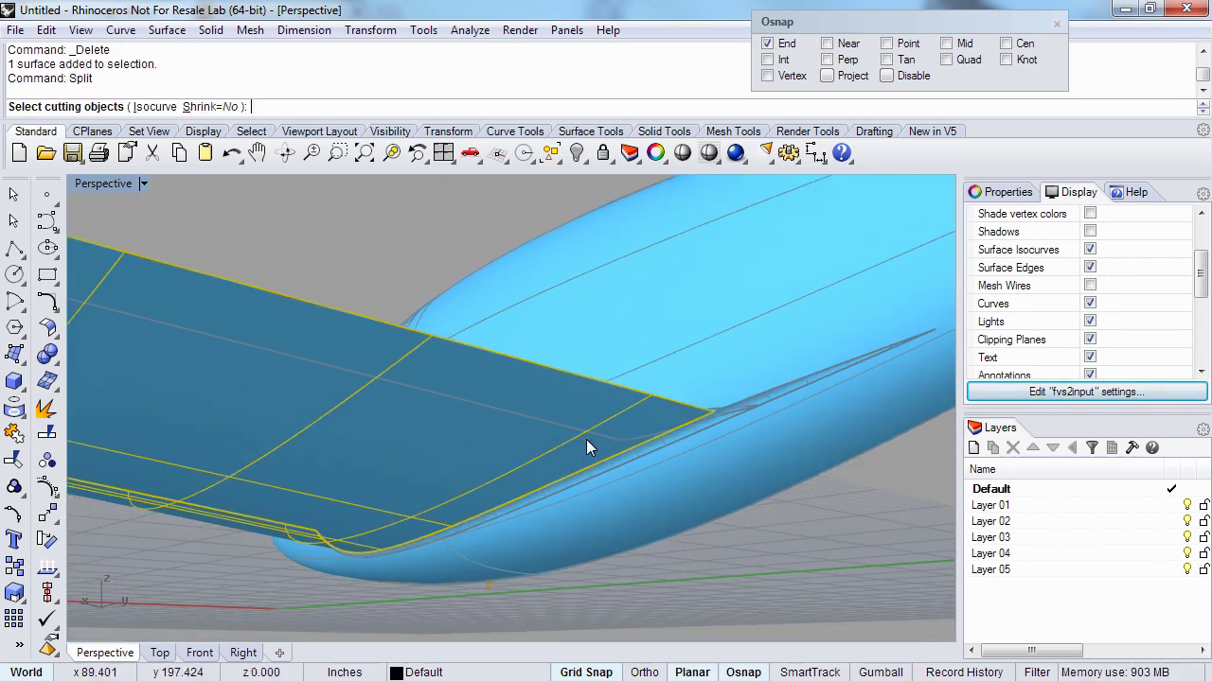
click(586, 435)
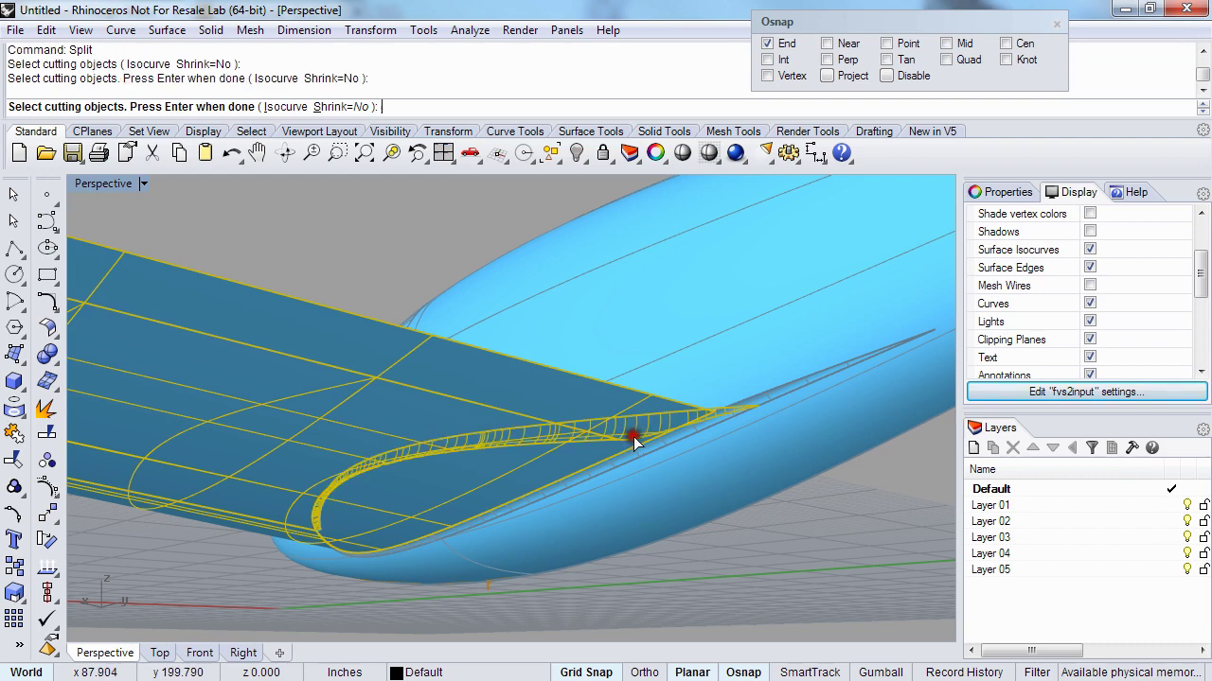
key(Return)
key(Delete)
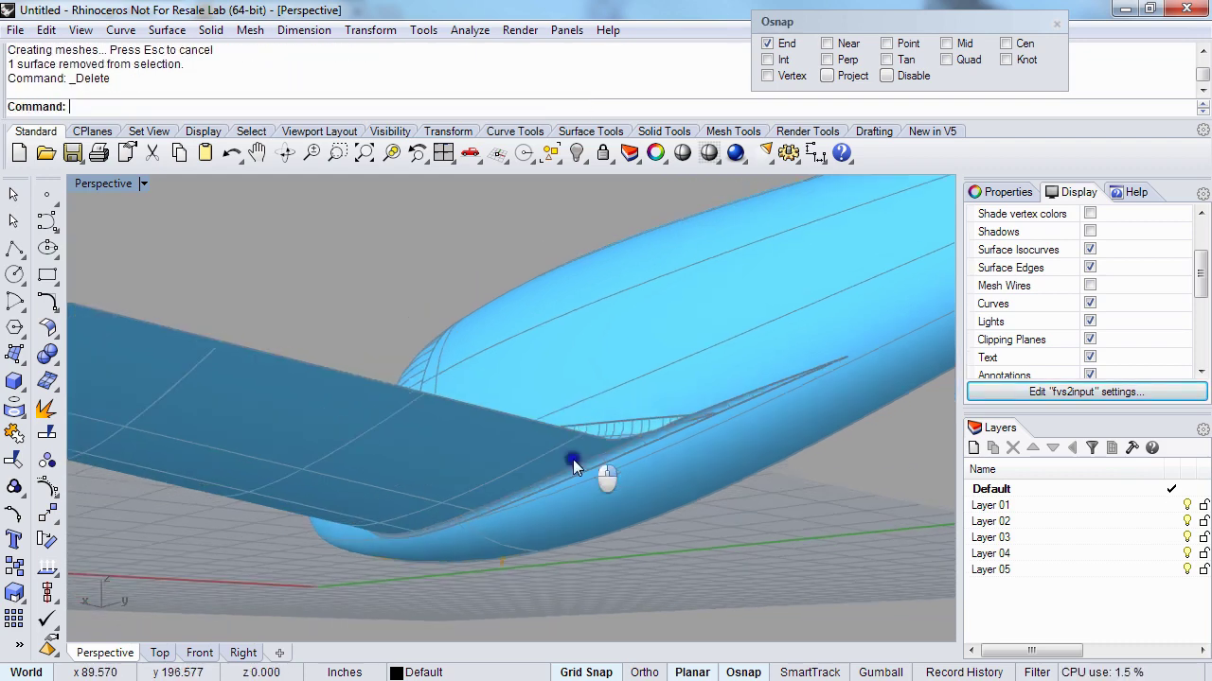
right_drag(572, 459, 580, 414)
click(628, 413)
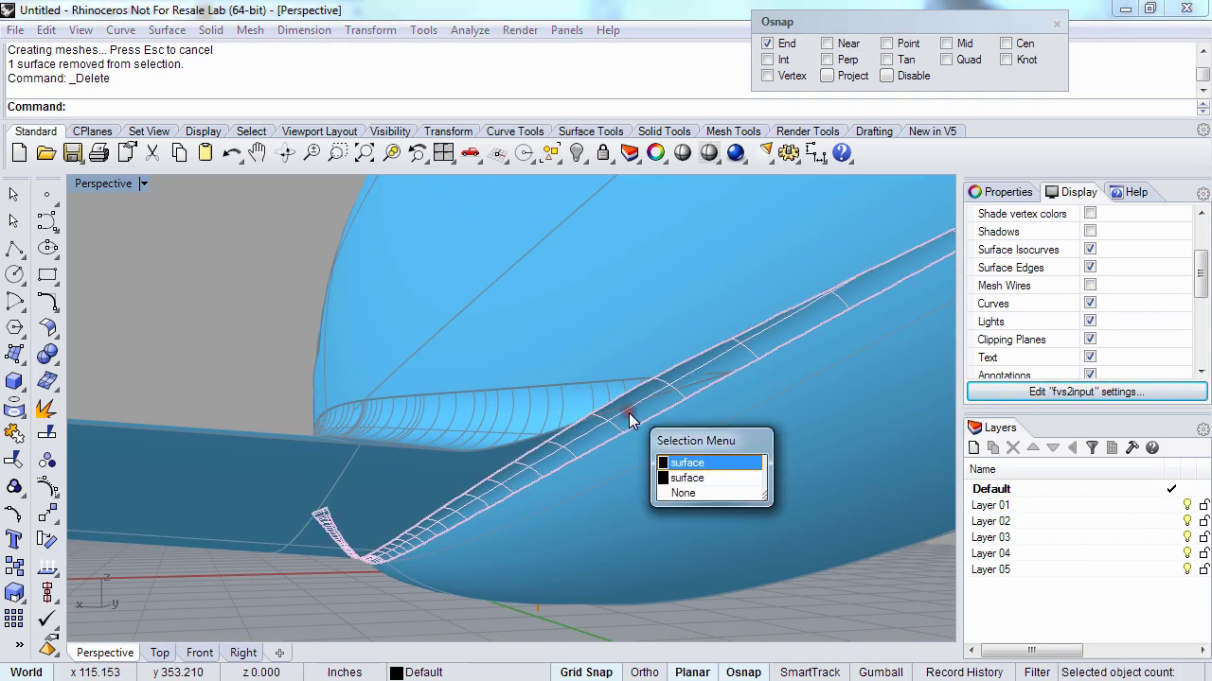
text(Splt)
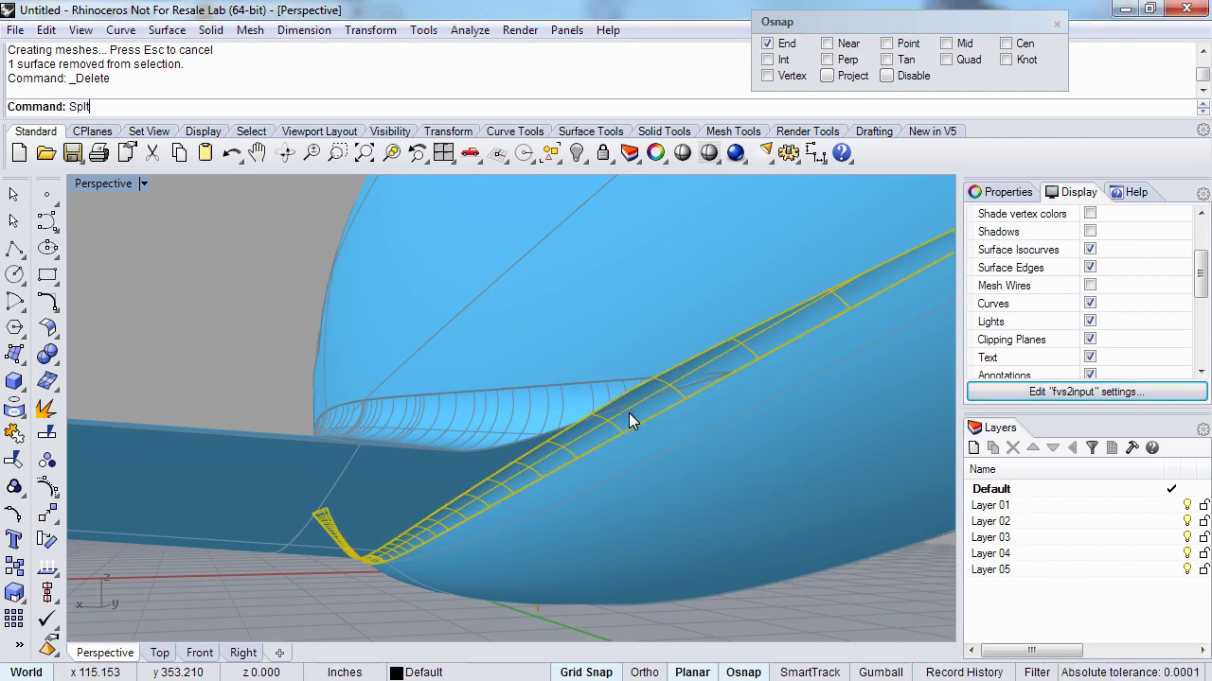
key(Return)
text(Split)
key(Return)
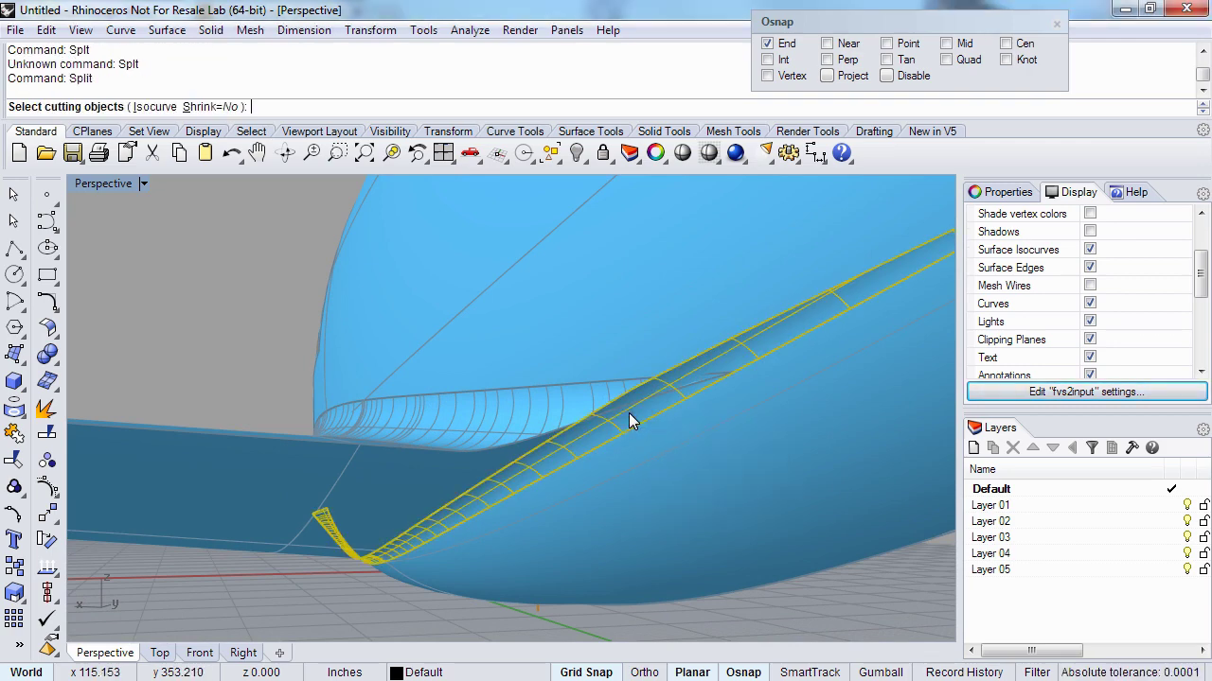
text(i)
key(Return)
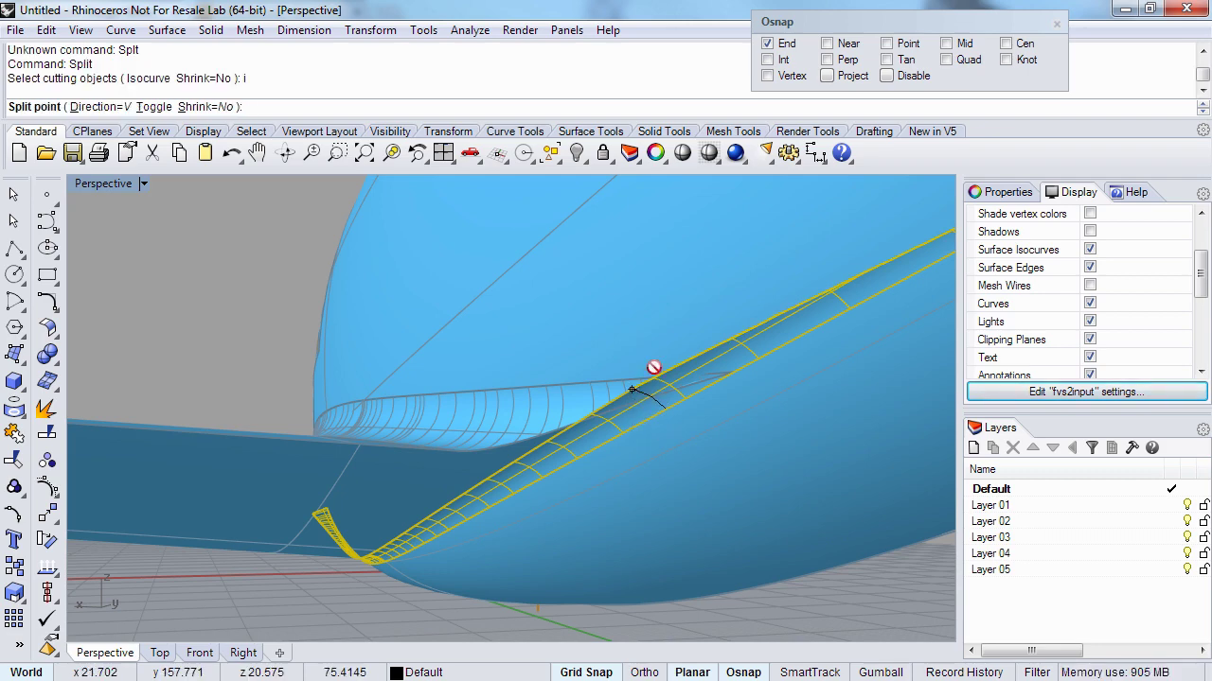
key(Escape)
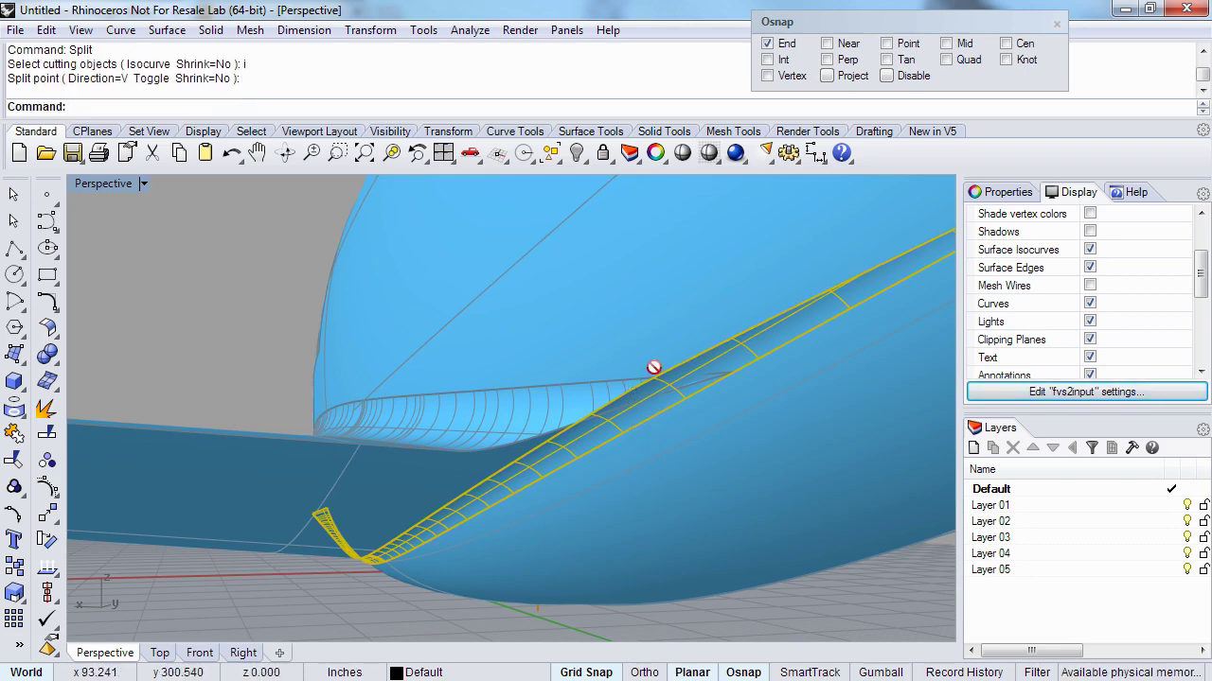
- Split the lower wing root fillet with the upper fillet as the cutting object and delete the excess piece behind the trailing edge
text(Split)
key(Return)
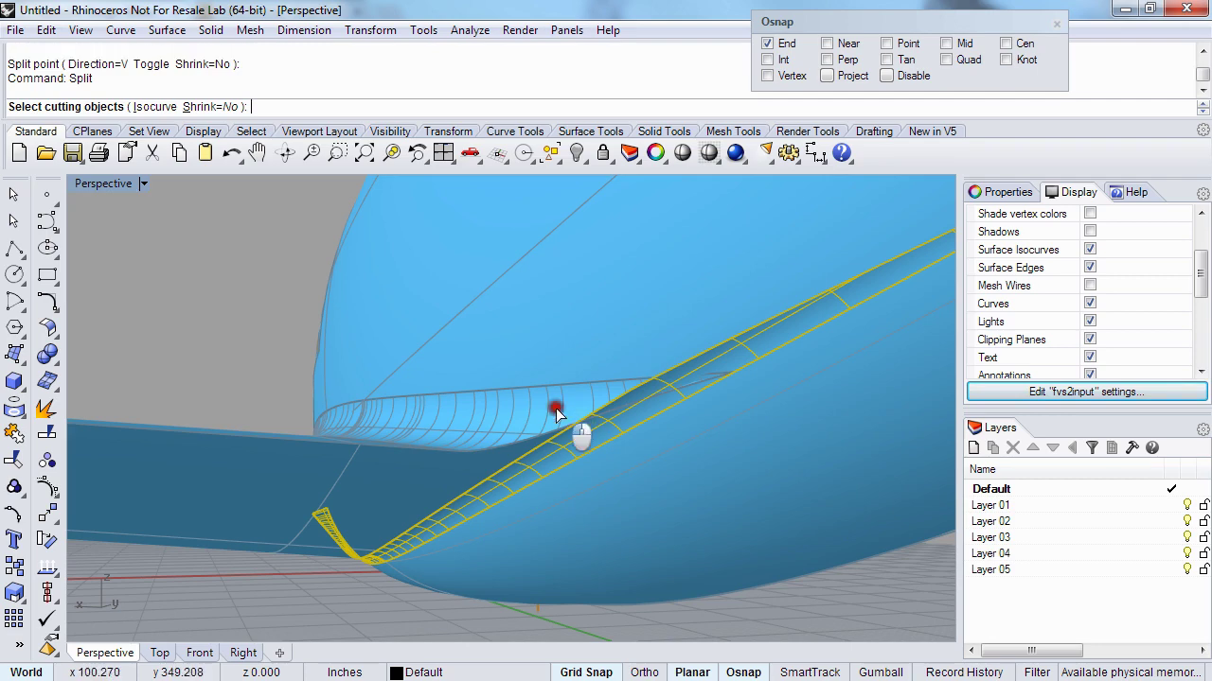
click(557, 410)
key(Return)
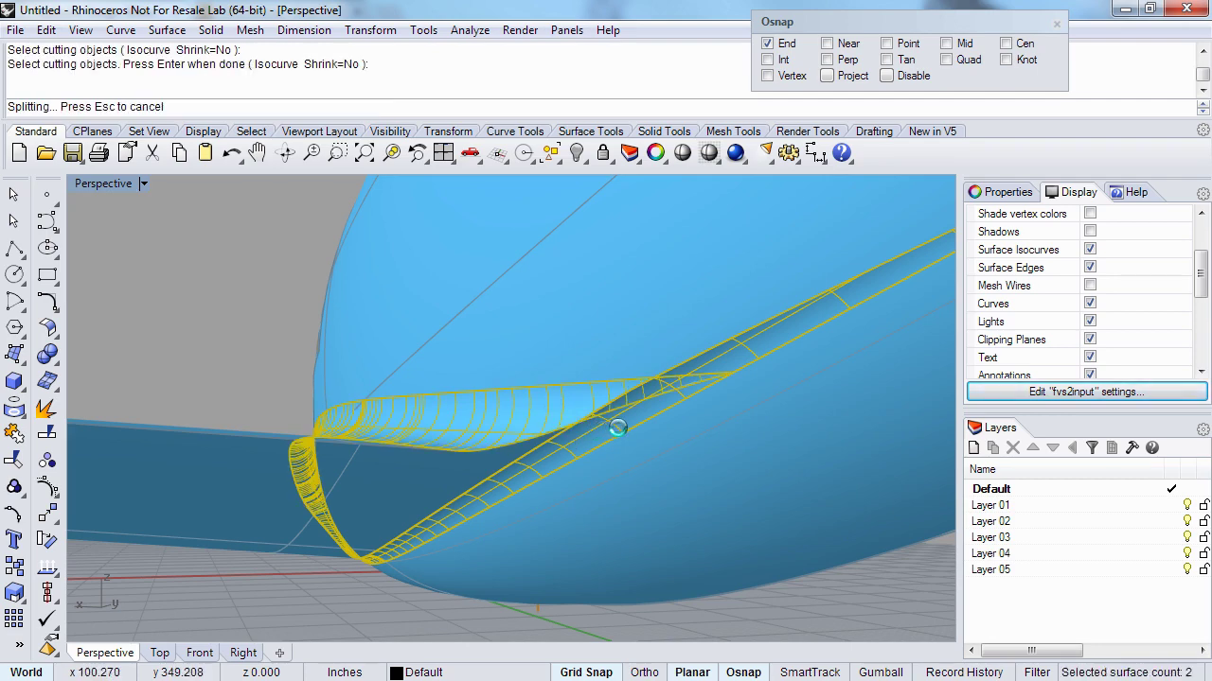
ctrl+click(617, 428)
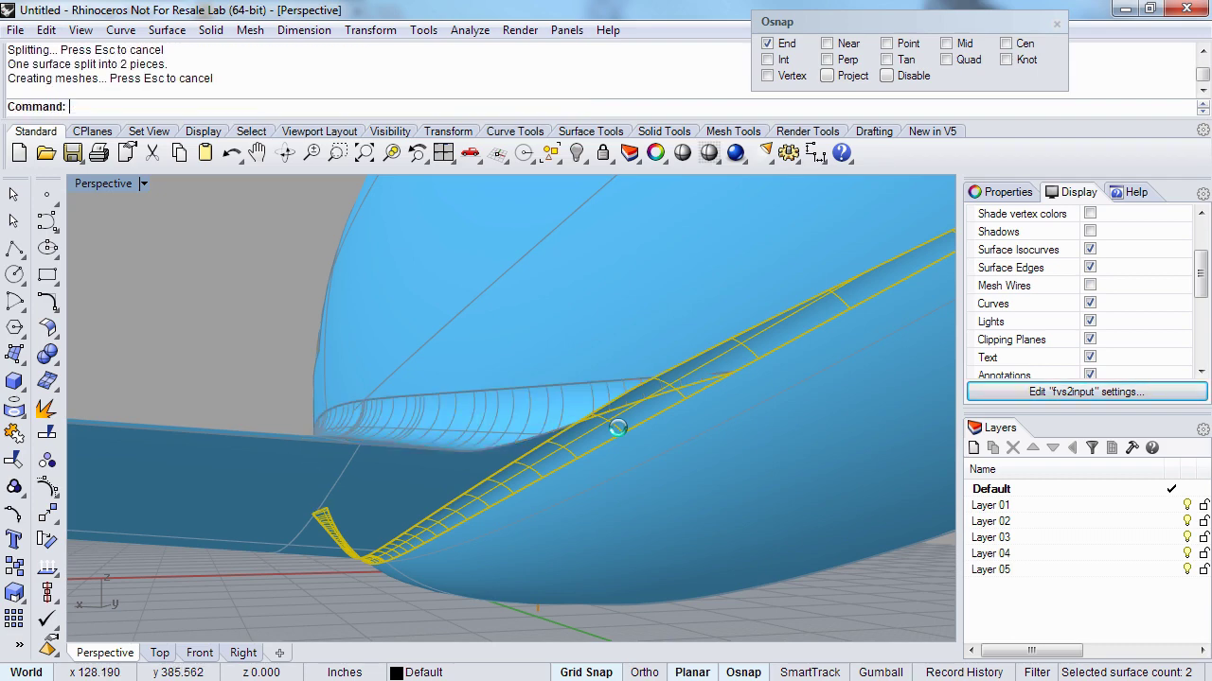
key(Delete)
- Inspect the wing root fillets from several angles, including in Rendered display mode, and return to the fvs2input display mode
right_drag(611, 417, 558, 459)
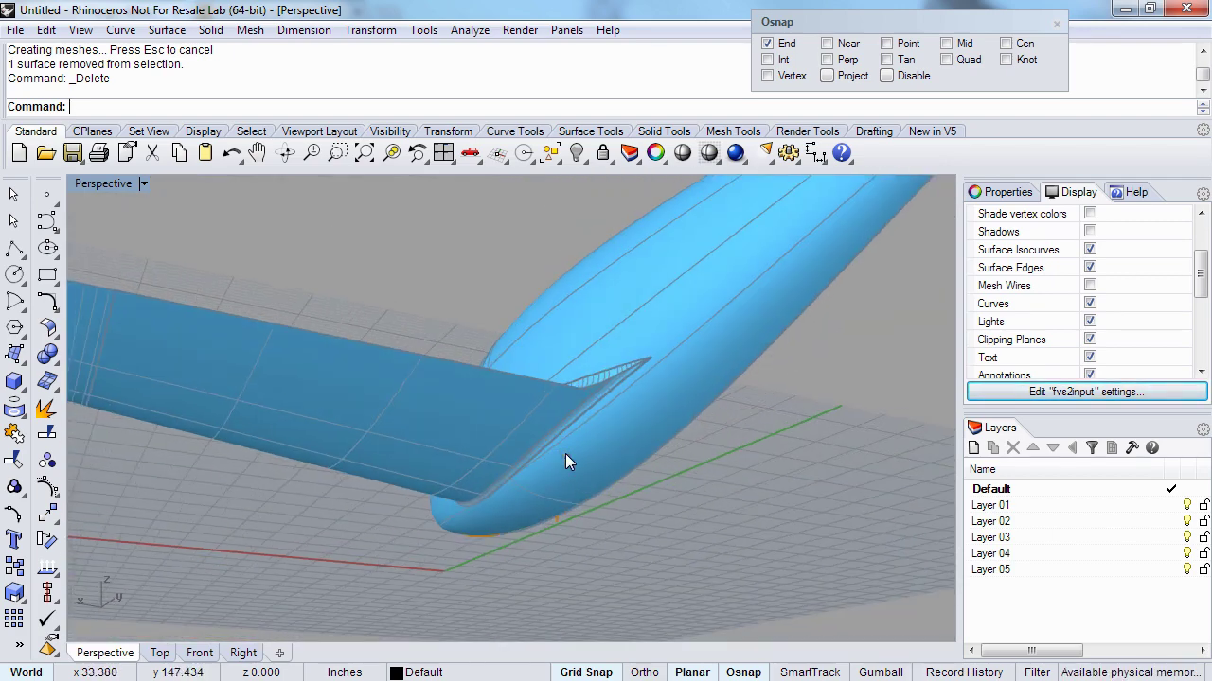
right_drag(565, 454, 671, 419)
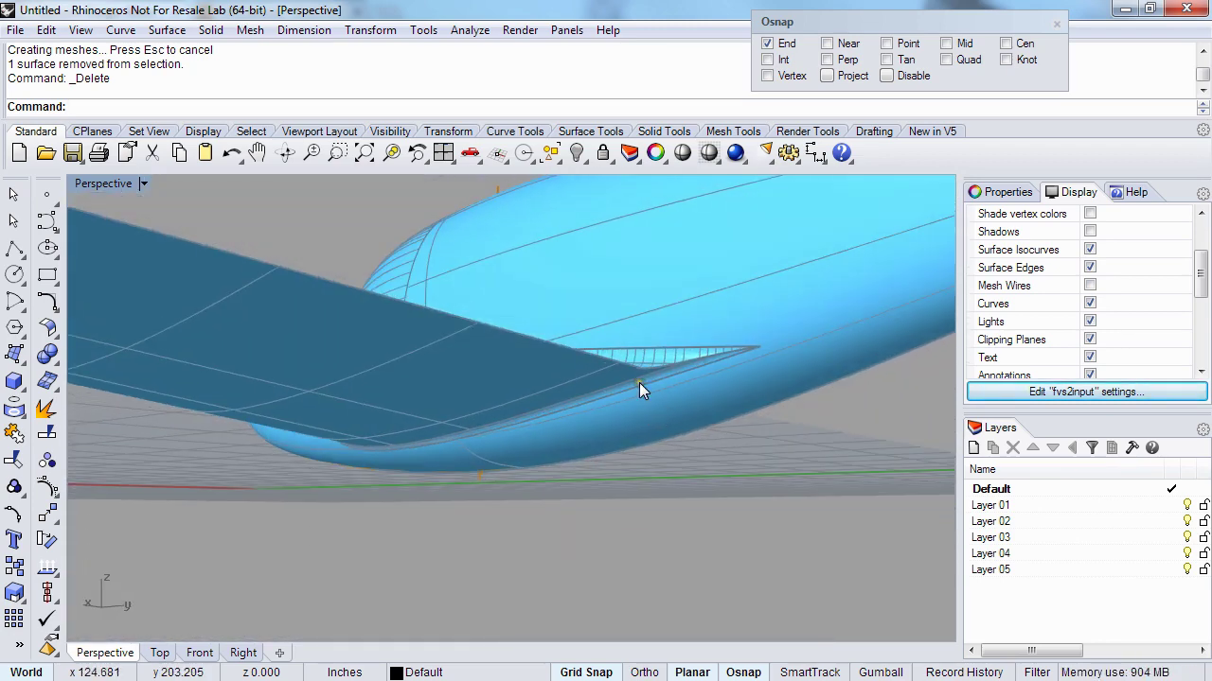
right_drag(538, 356, 405, 434)
key(ctrl+alt+r)
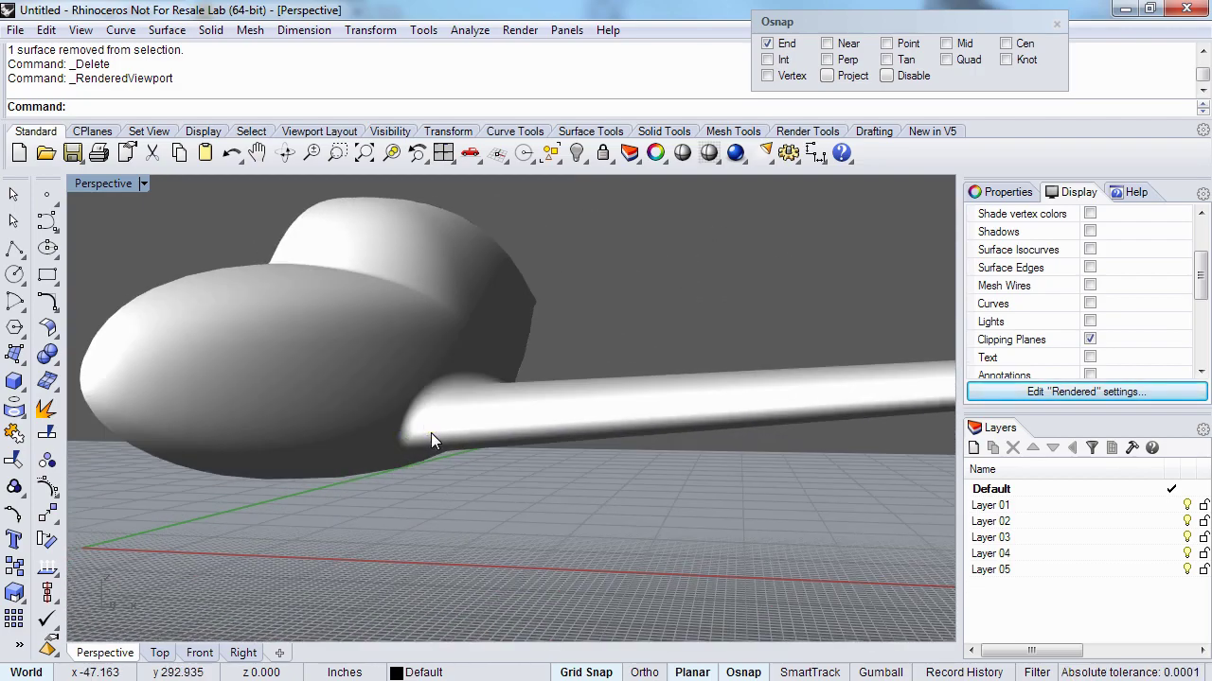
right_drag(527, 413, 423, 388)
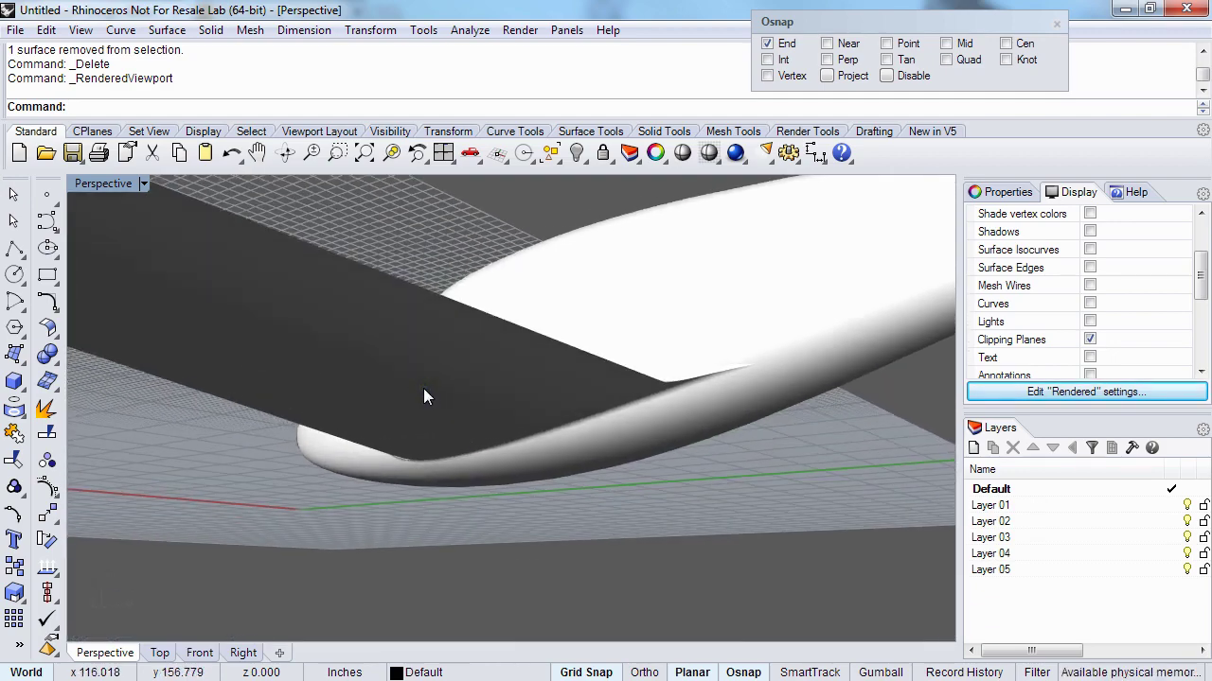
key(ctrl+alt+s)
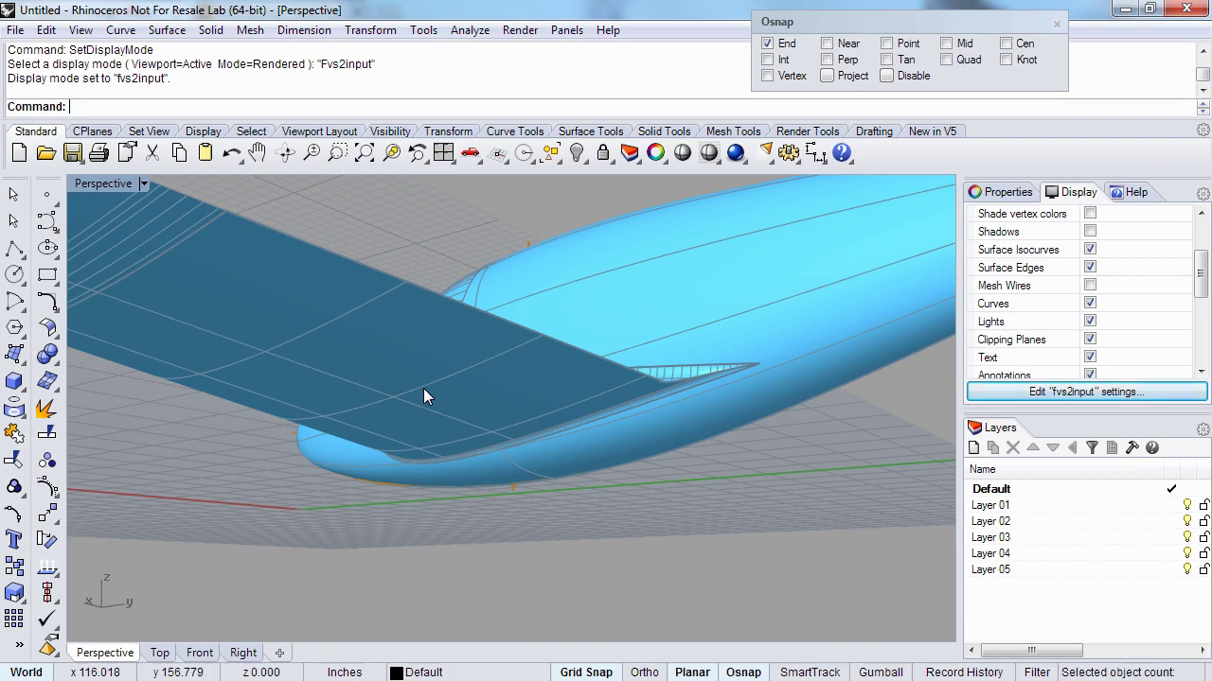
right_drag(362, 399, 391, 418)
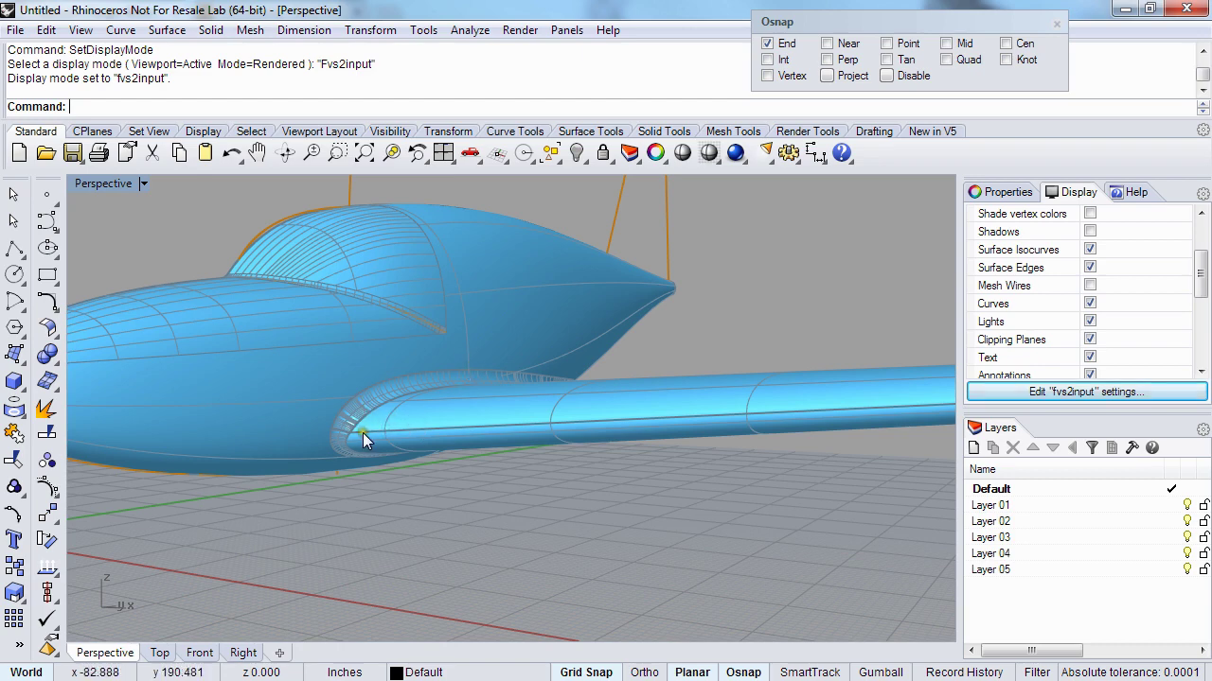
- Restore the four-viewport layout and show the whole aircraft in the Perspective view
double_click(84, 184)
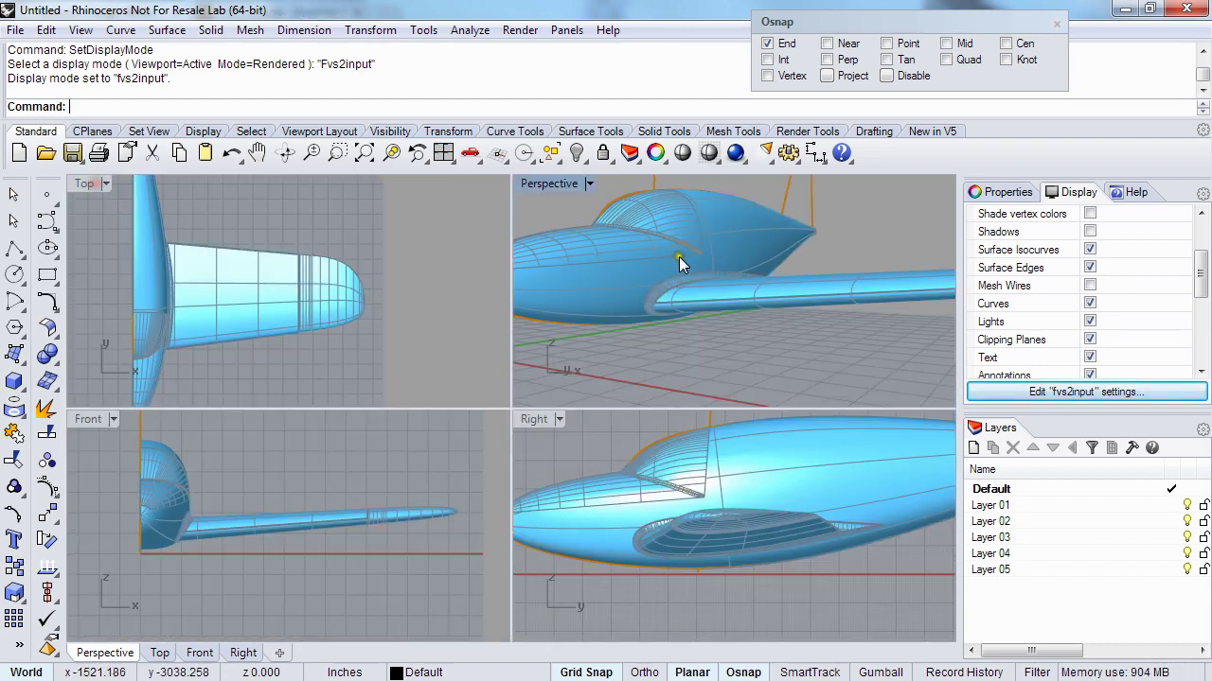
scroll(646, 306, down, 3)
scroll(649, 317, down, 3)
right_drag(654, 343, 669, 319)
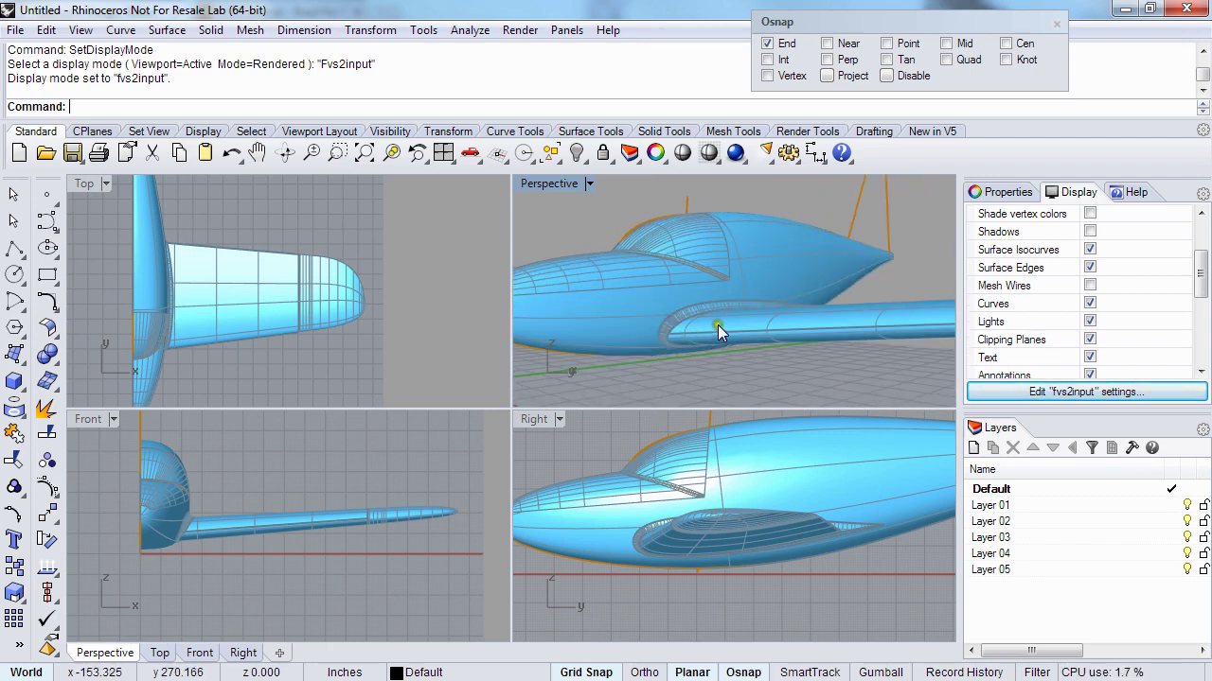
scroll(720, 322, down, 5)
- Join the wing tip, the upper and lower inboard wing surfaces and both wing root fillets into one polysurface
click(837, 288)
text(Join)
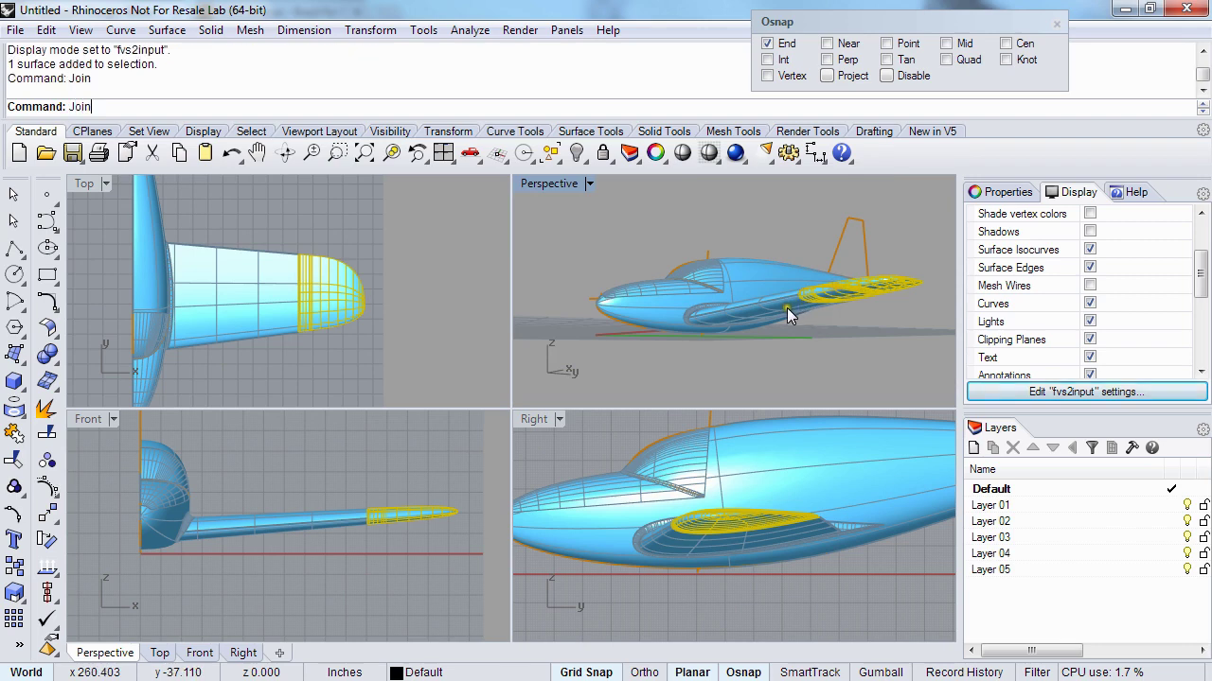
key(Return)
click(787, 307)
scroll(787, 307, up, 2)
click(786, 309)
scroll(747, 322, up, 3)
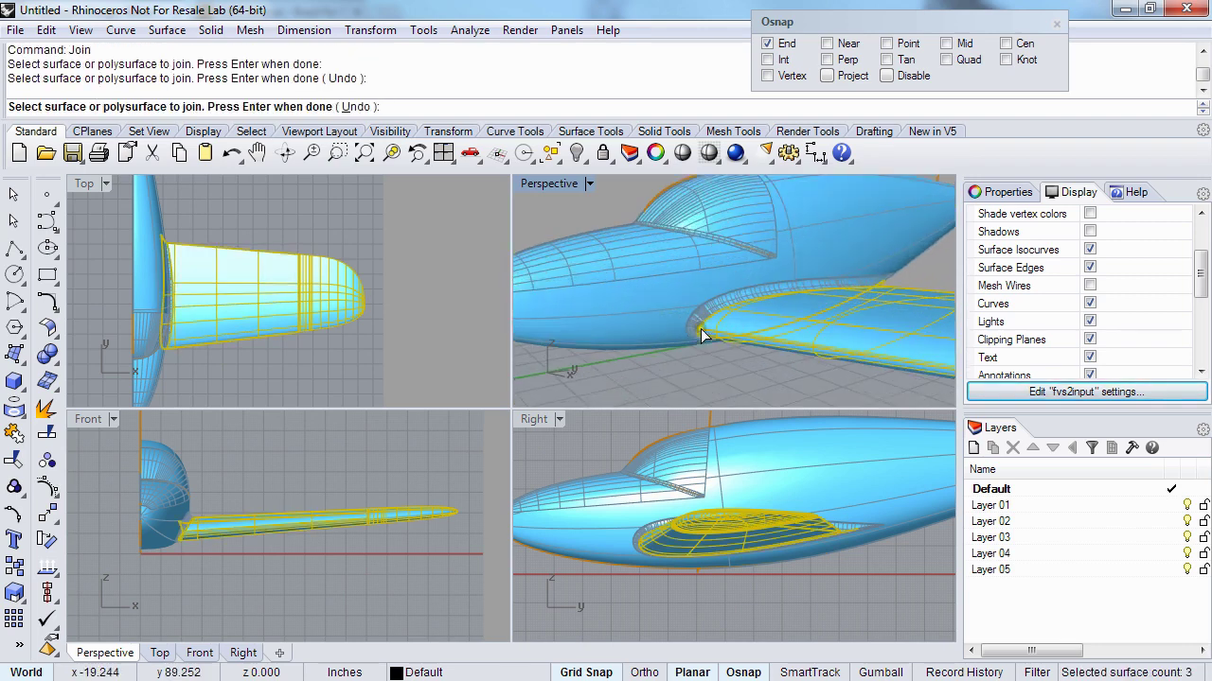
scroll(702, 335, up, 2)
click(694, 326)
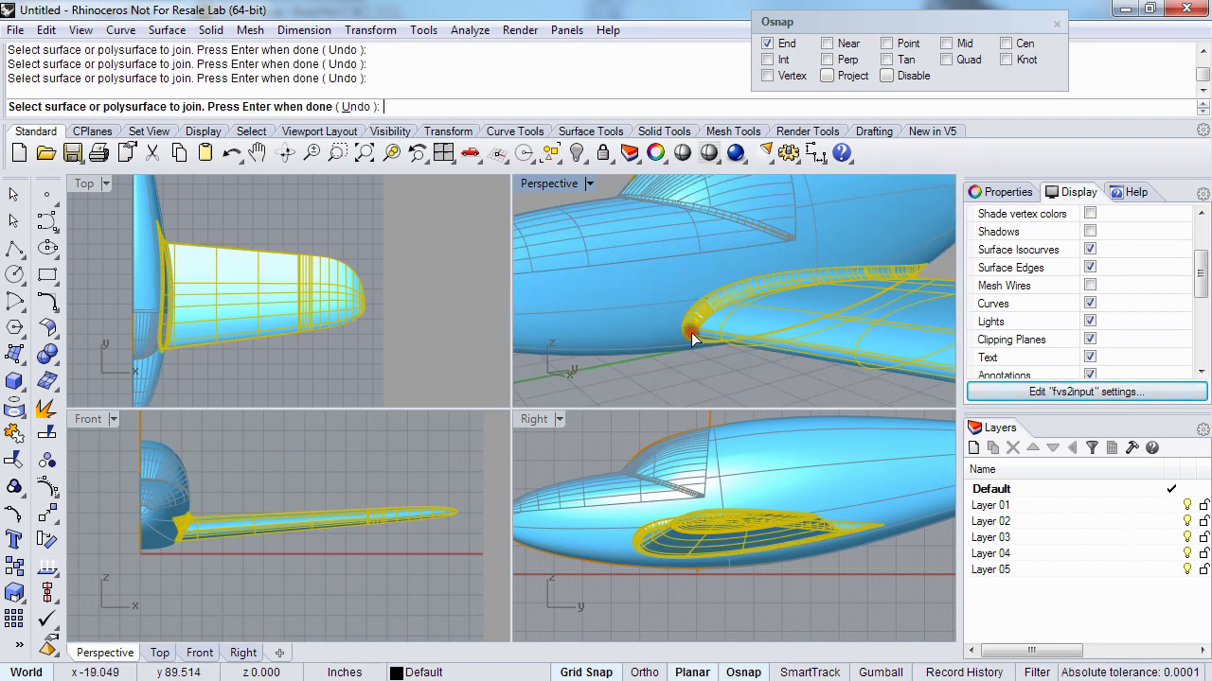
scroll(682, 326, down, 3)
key(Return)
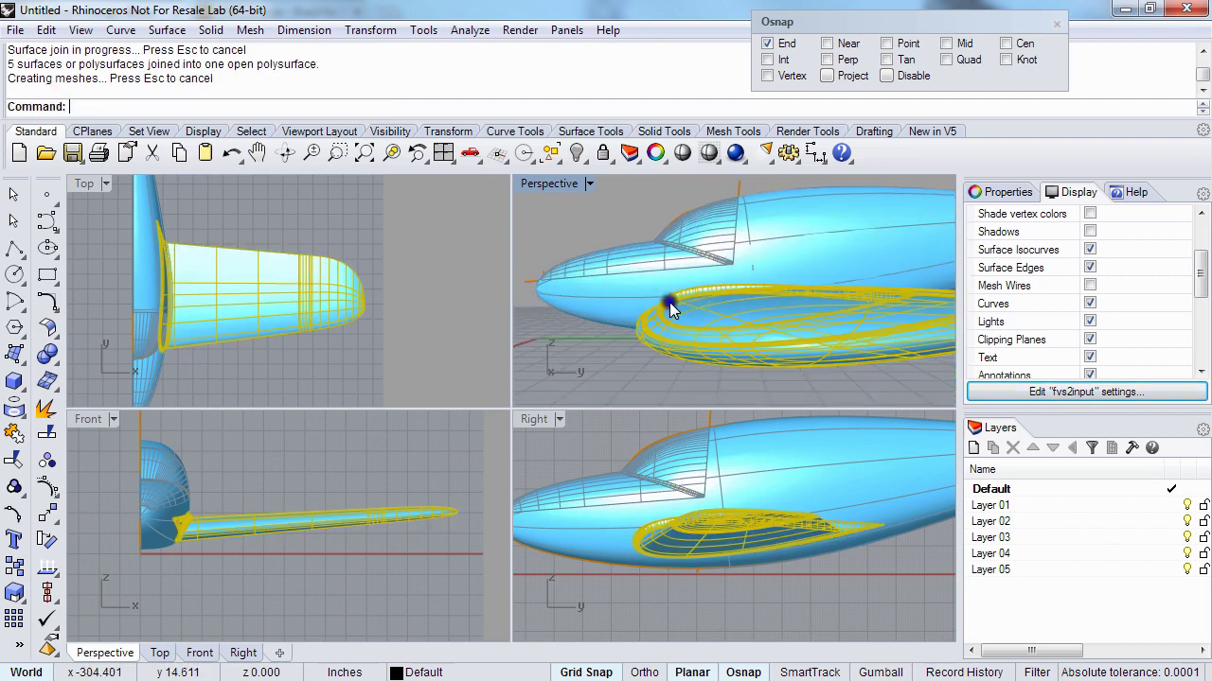
scroll(669, 310, down, 3)
key(Escape)
- Save the model in the Beginner webinar folder as plane 002
right_drag(628, 266, 640, 324)
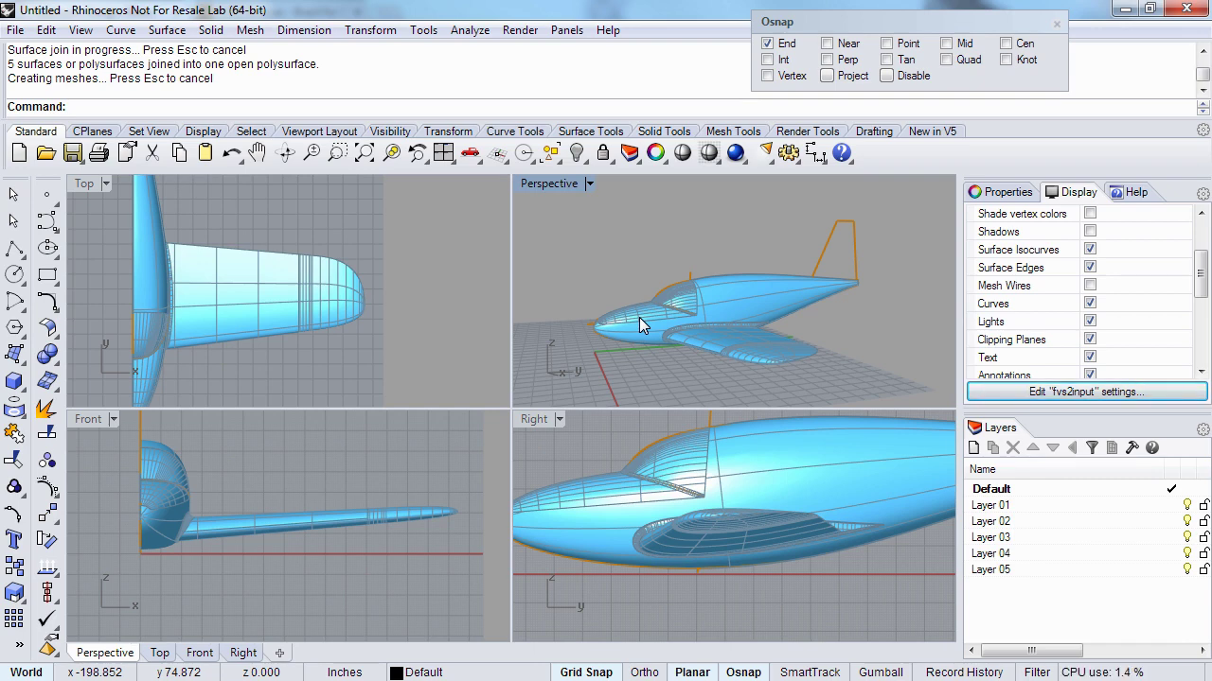
key(ctrl+s)
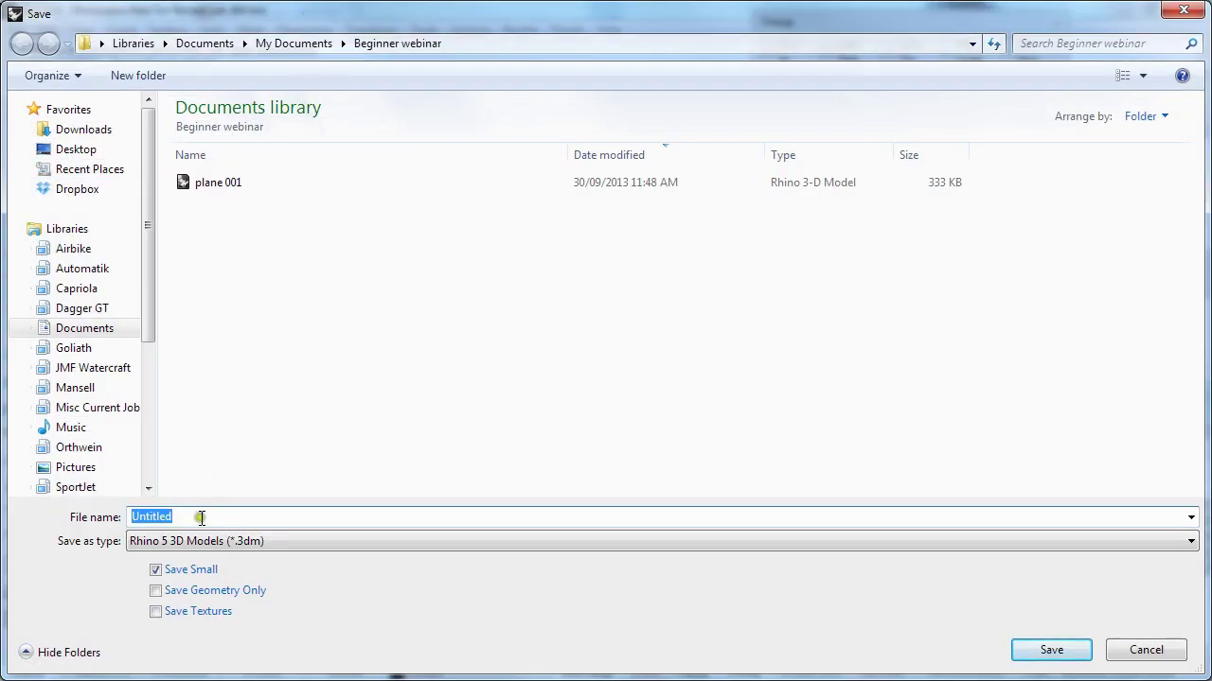
text(plane 002)
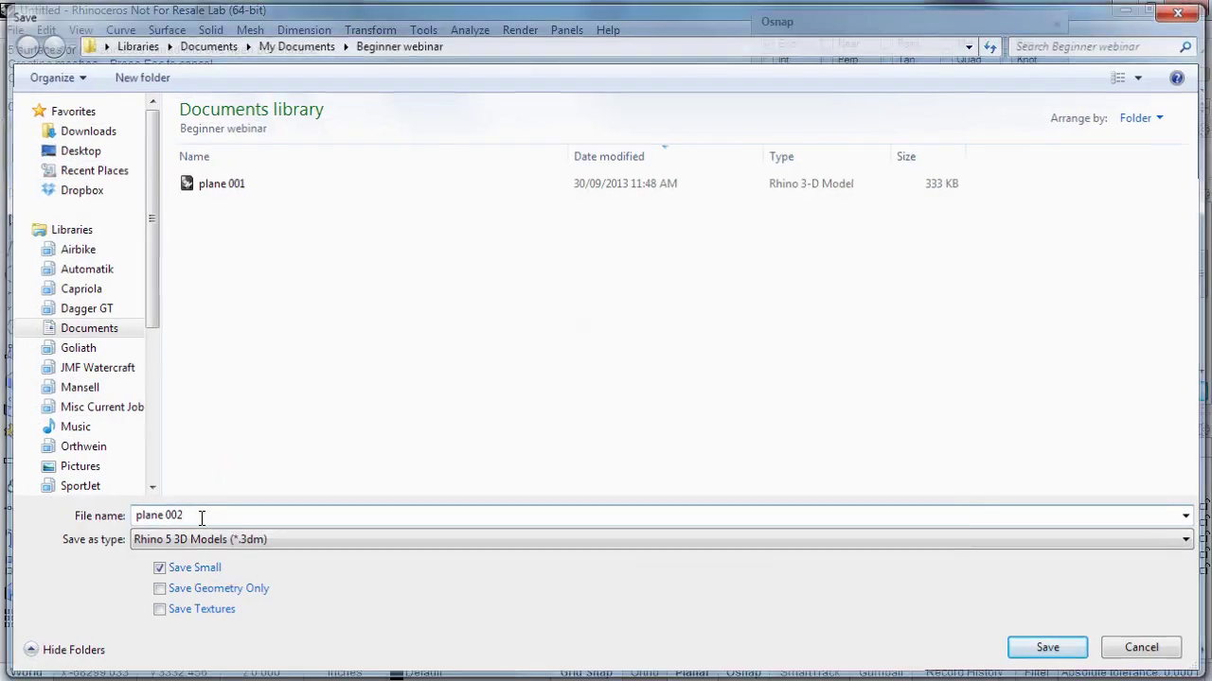
key(Return)
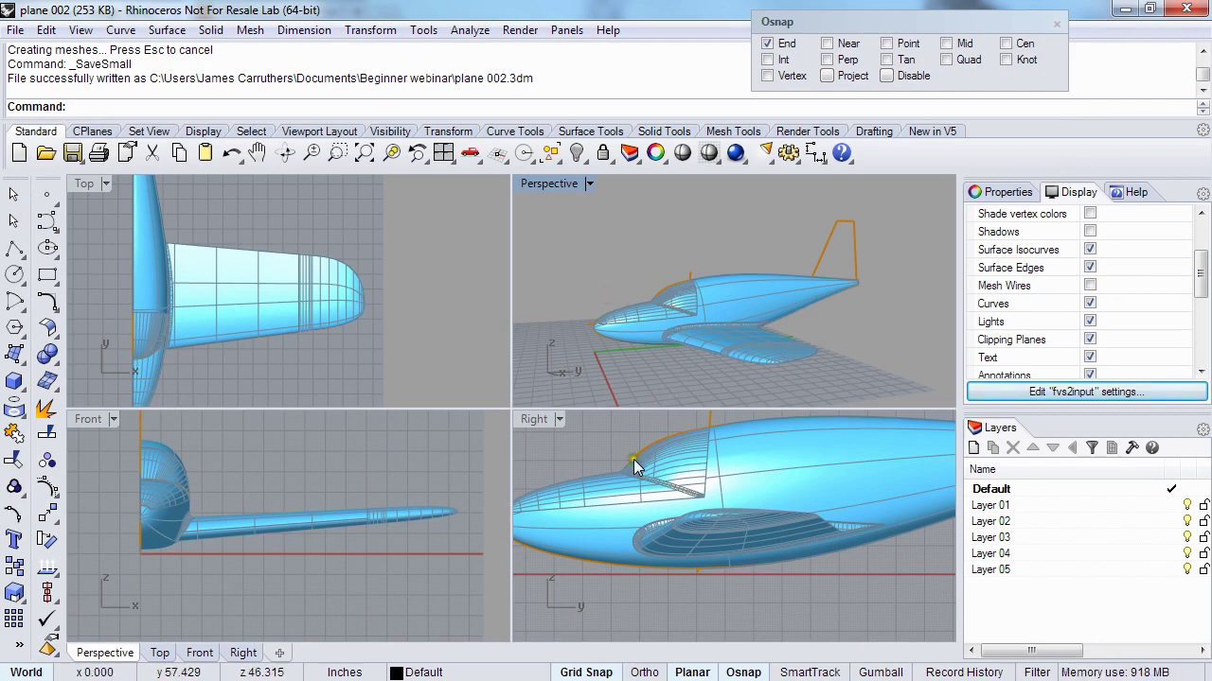
- Set the Perspective viewport to the Raytraced with Neon display mode and turn on the display of curves in it
scroll(653, 511, down, 3)
right_drag(654, 315, 615, 293)
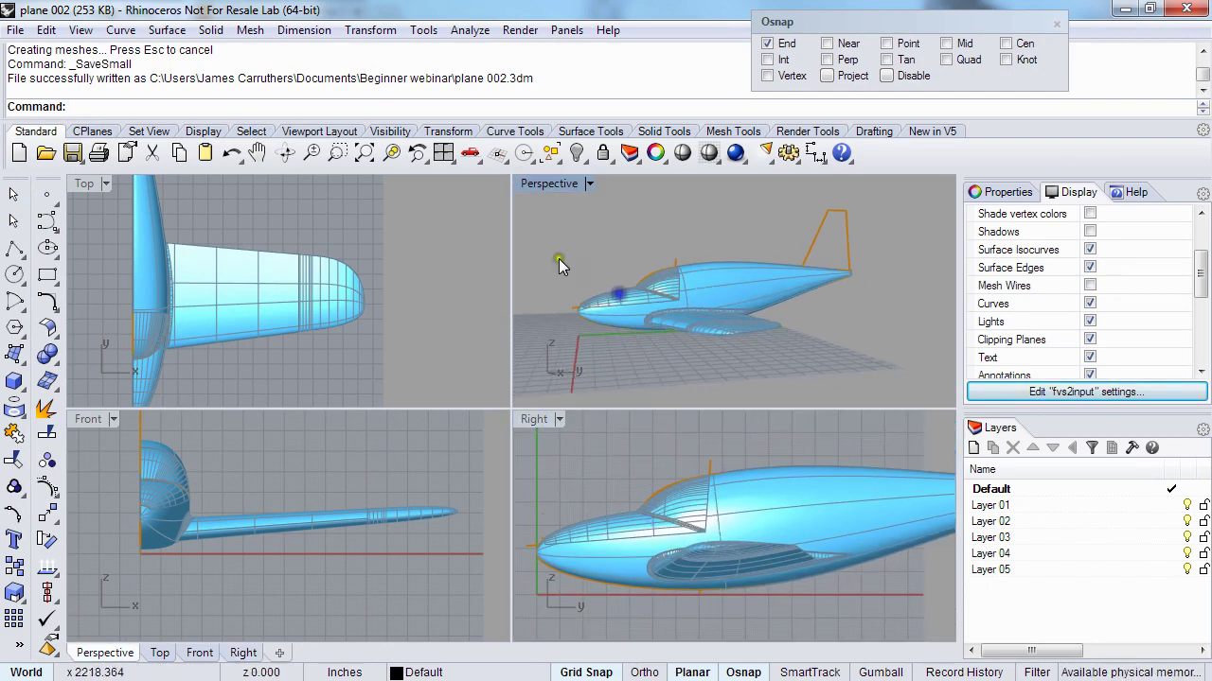
click(551, 187)
click(651, 245)
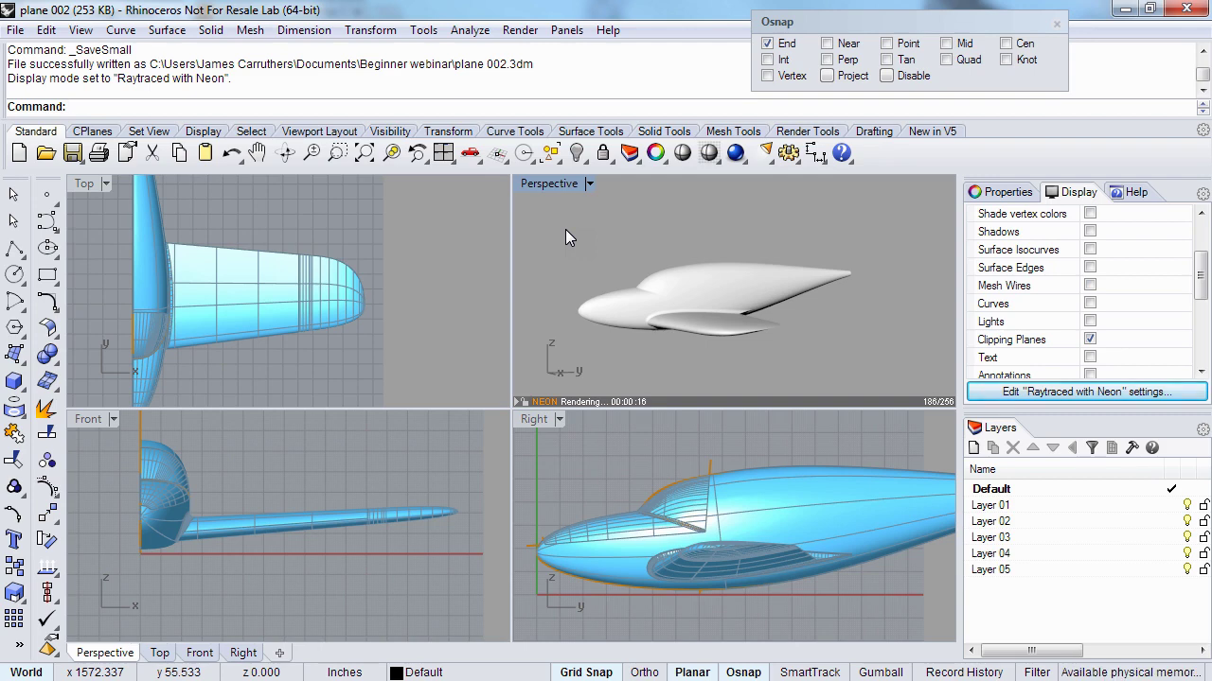
click(1090, 302)
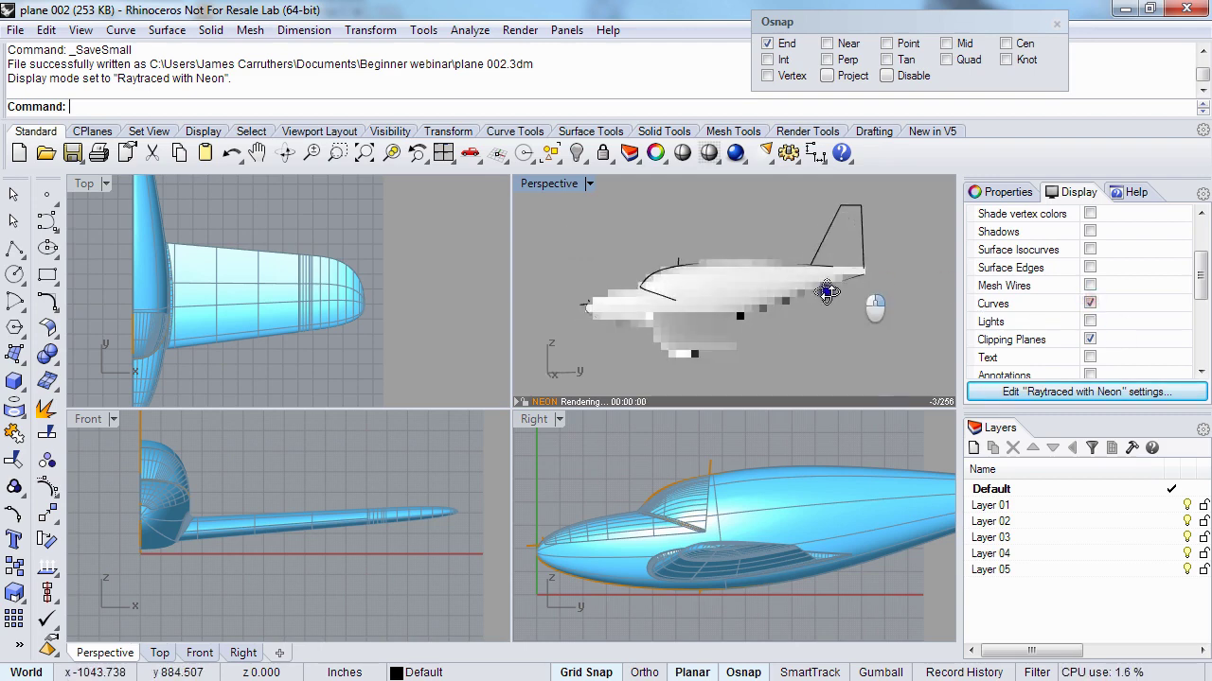
right_drag(828, 291, 895, 289)
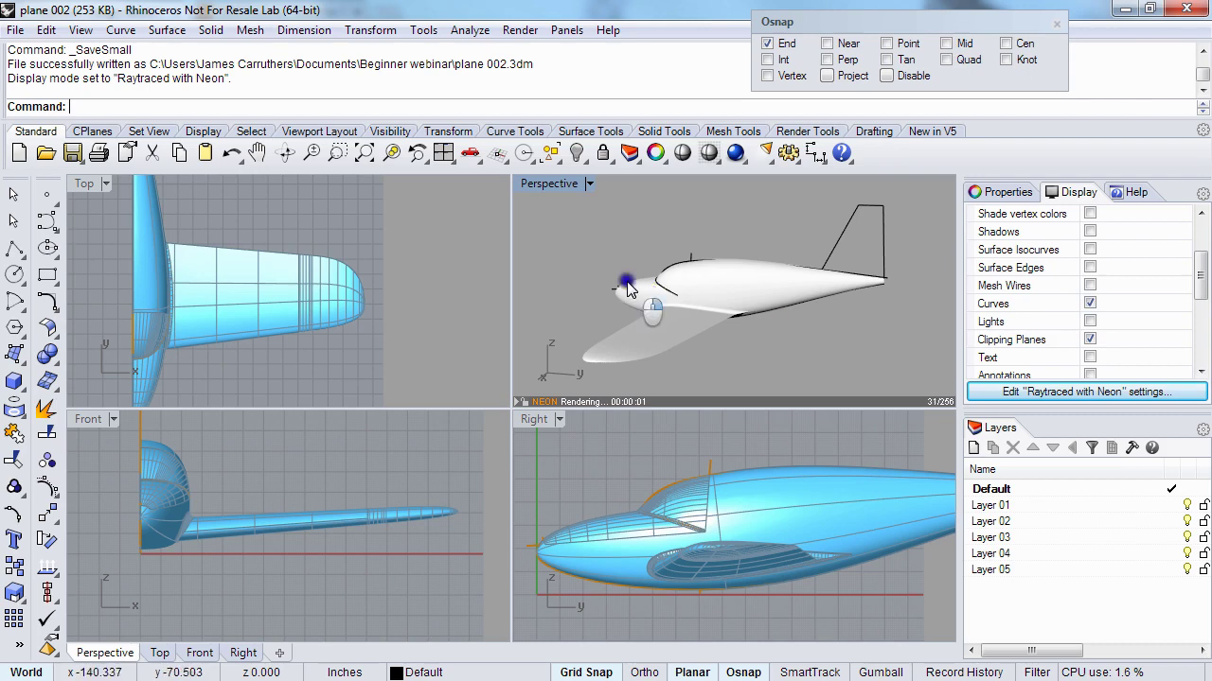
right_drag(627, 282, 736, 281)
right_drag(628, 302, 705, 289)
click(733, 282)
click(750, 354)
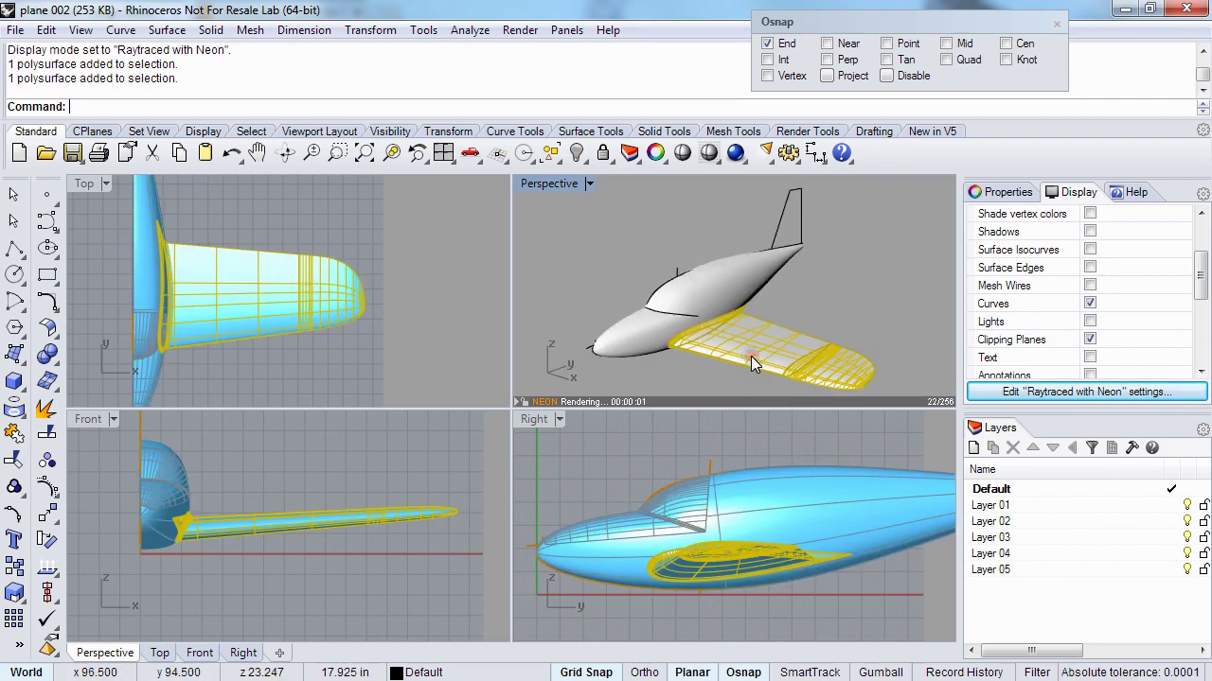
mouse_move(751, 356)
mouse_down()
mouse_move(807, 330)
mouse_move(755, 348)
mouse_up()
key(ctrl+z)
mouse_move(643, 341)
right_down()
mouse_move(676, 344)
mouse_move(658, 322)
right_up()
click(652, 356)
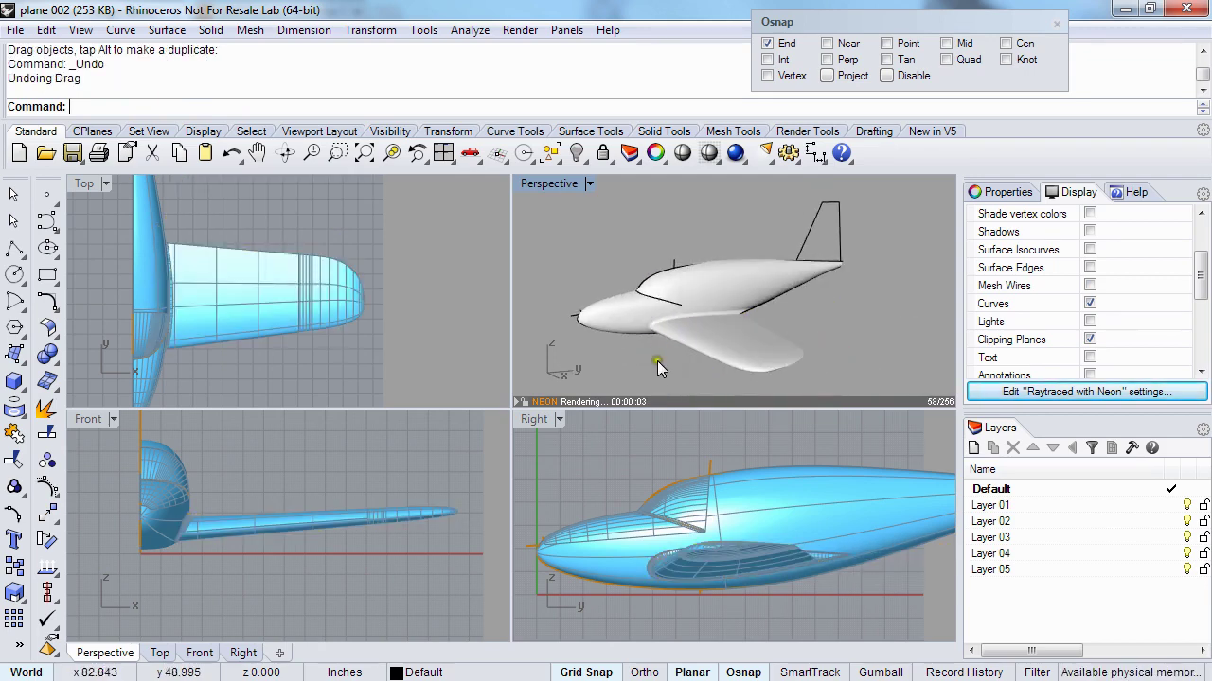
- Examine the raytraced airplane from the side, rear and front, including a close look at the nose and wing root
right_drag(657, 360, 594, 366)
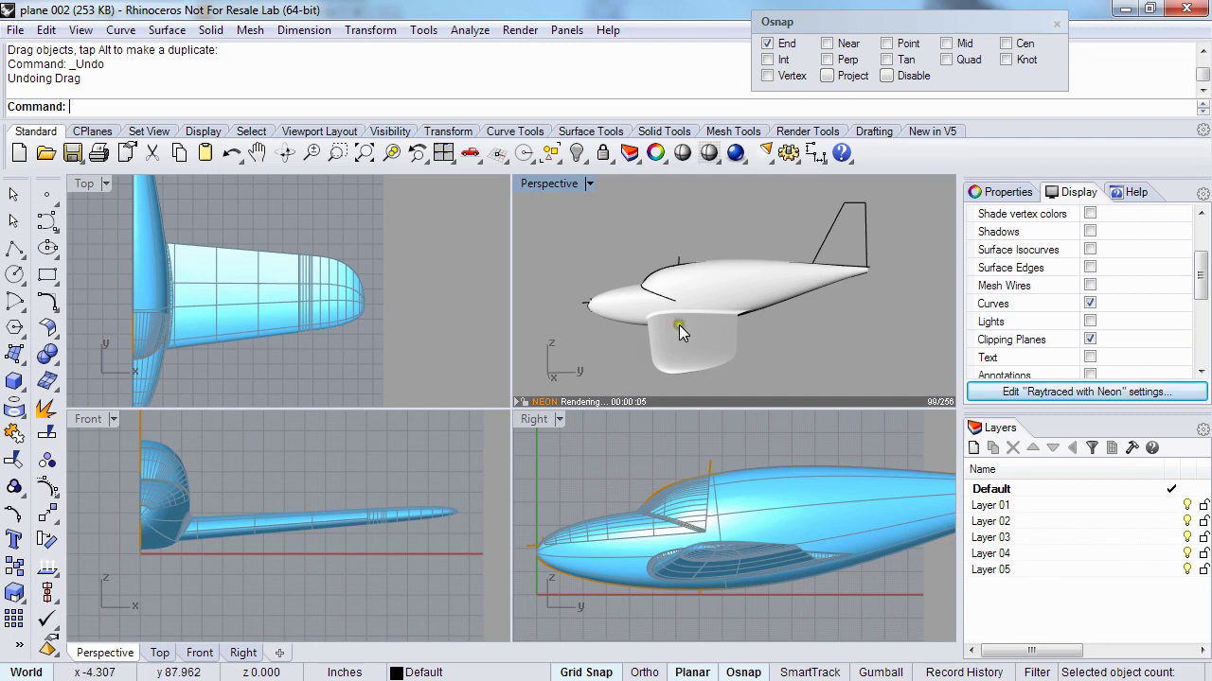
right_drag(679, 325, 647, 331)
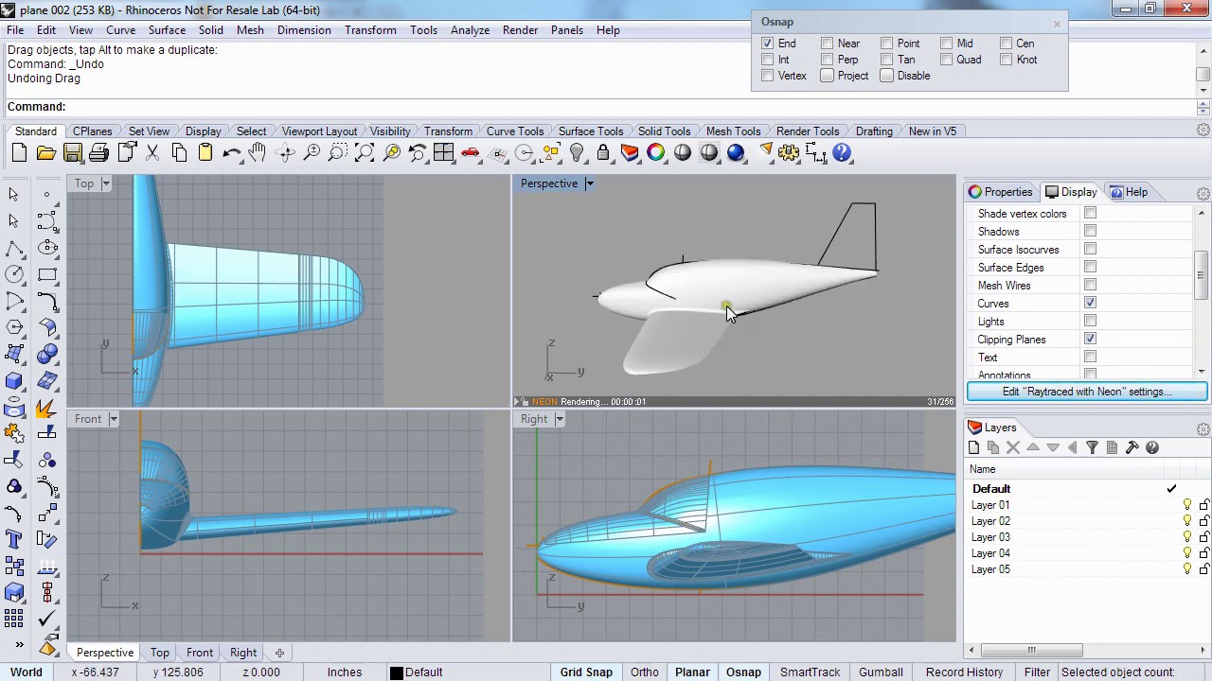
right_drag(749, 307, 698, 309)
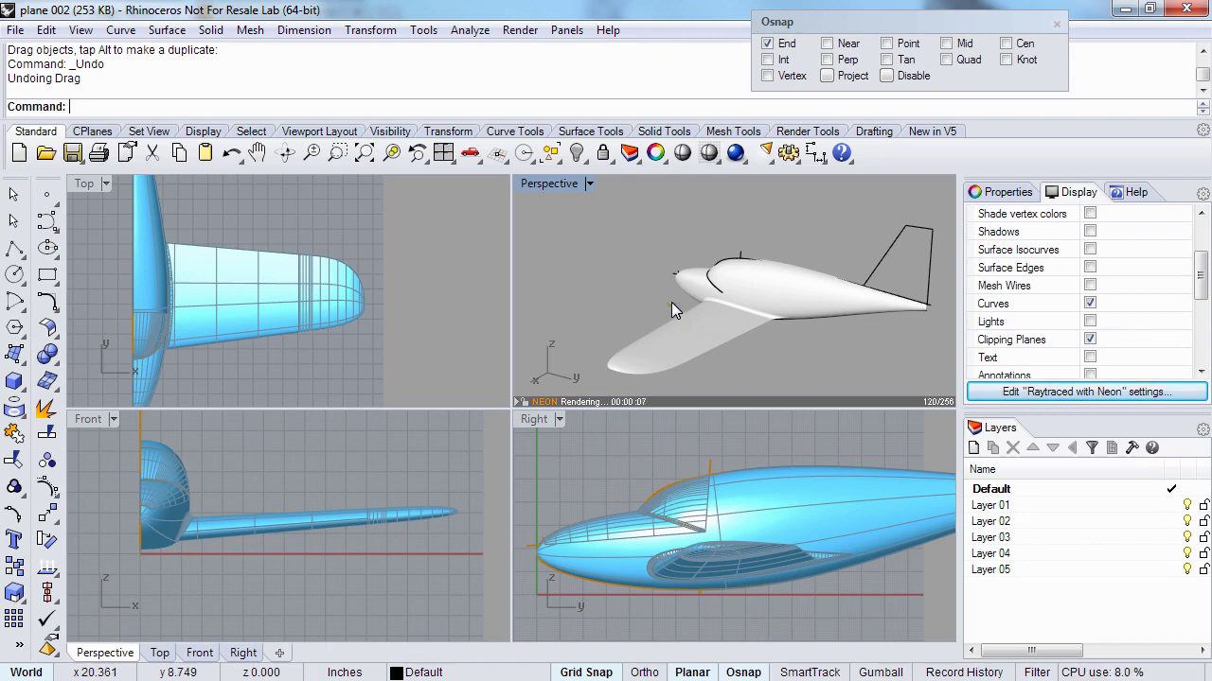
right_drag(605, 294, 721, 305)
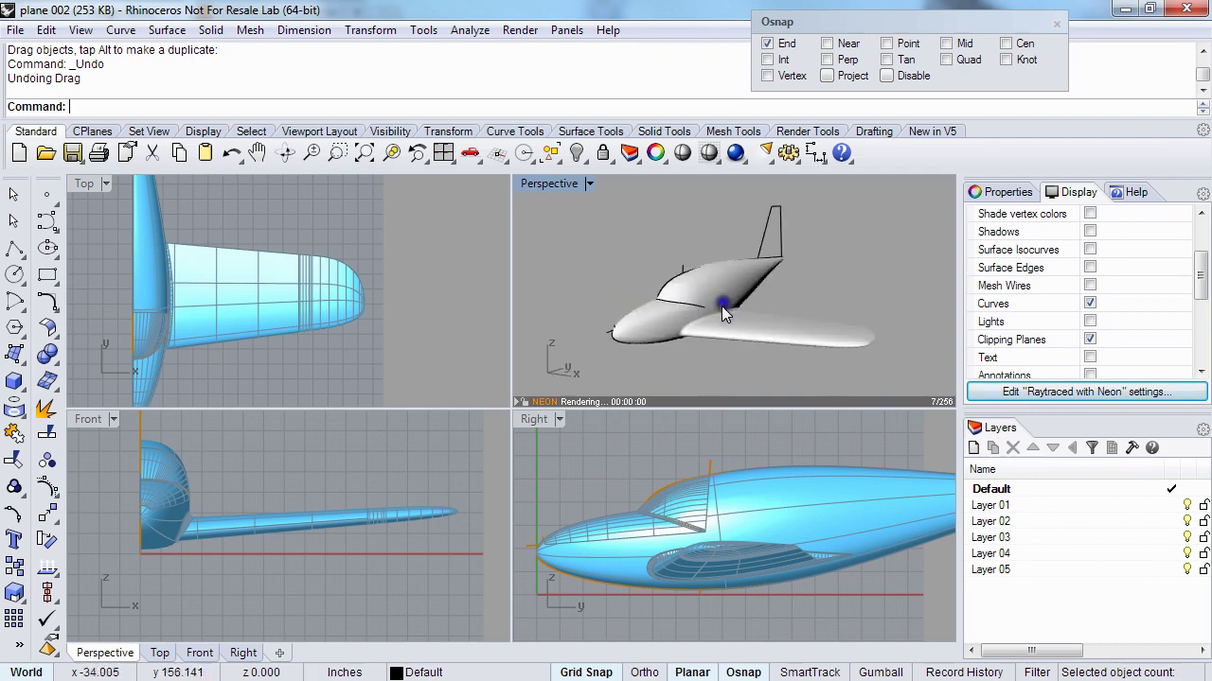
scroll(655, 324, up, 5)
right_drag(655, 324, 709, 319)
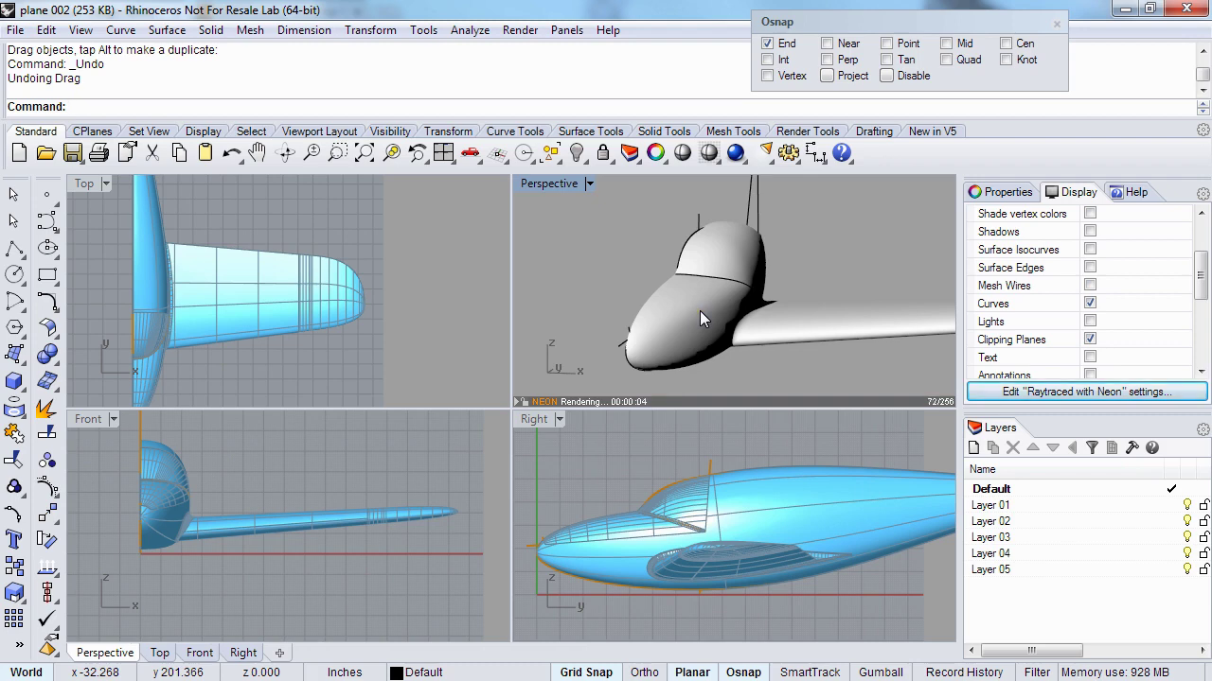
right_drag(700, 310, 634, 330)
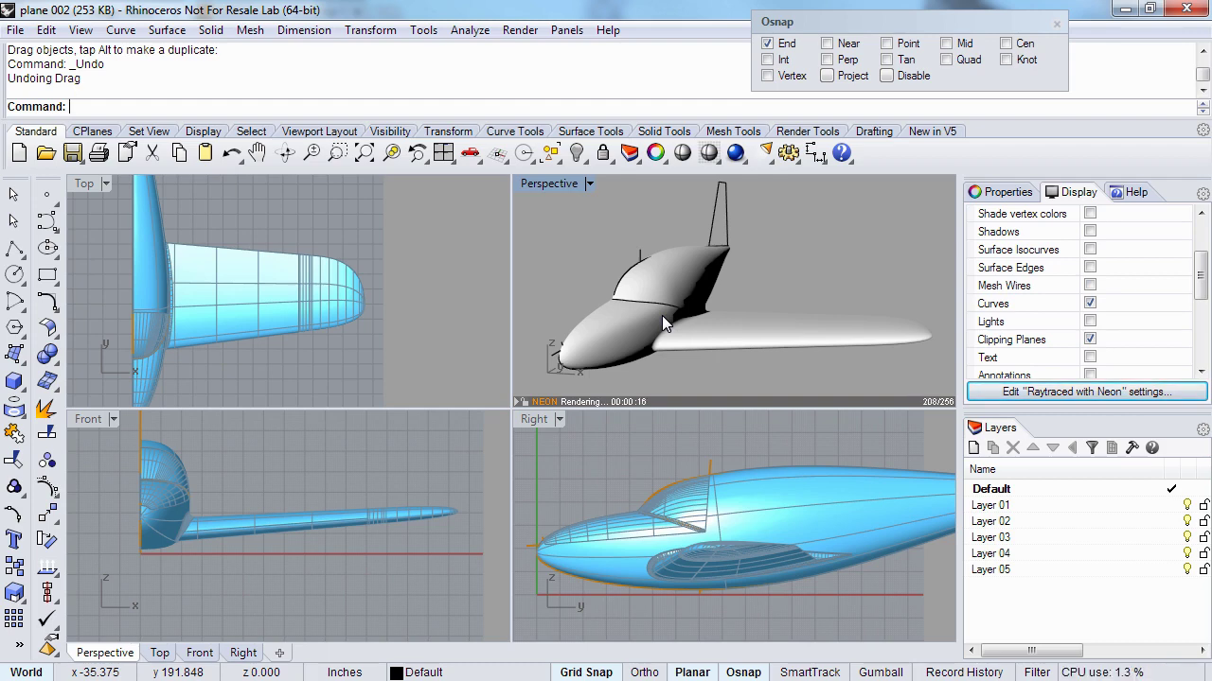
right_drag(695, 325, 655, 327)
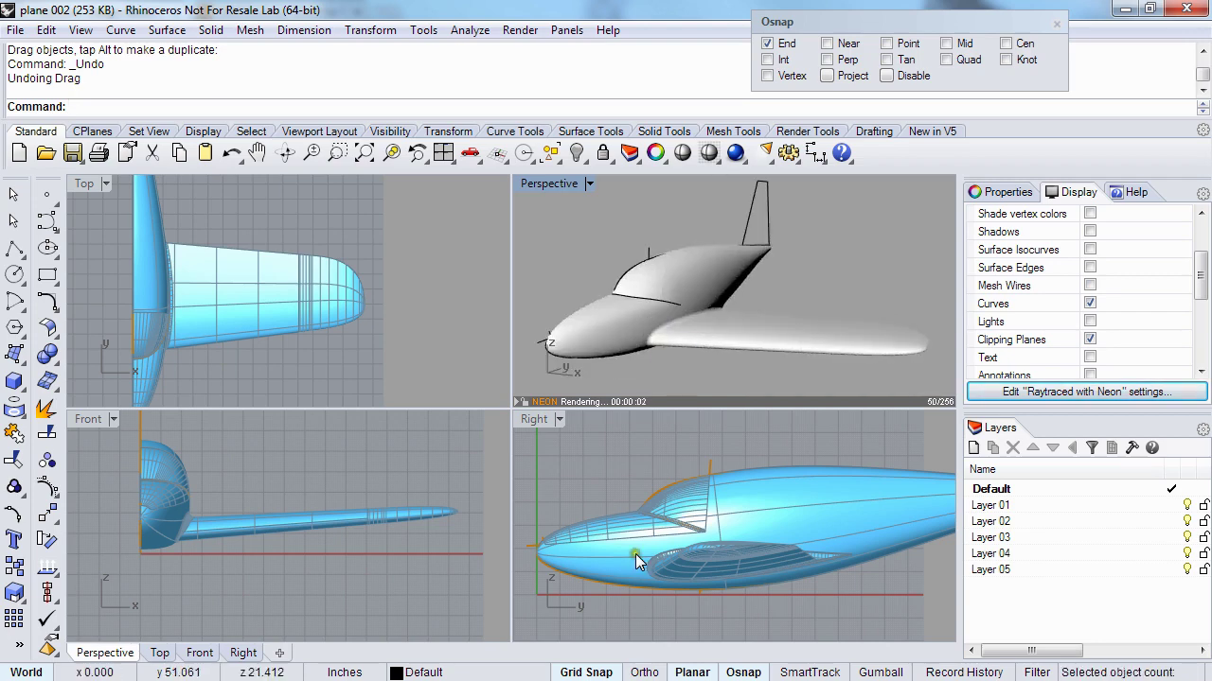
- Select the whole airplane with its curves in the Right view and move it straight up above the ground line
scroll(660, 565, down, 5)
right_drag(661, 559, 690, 539)
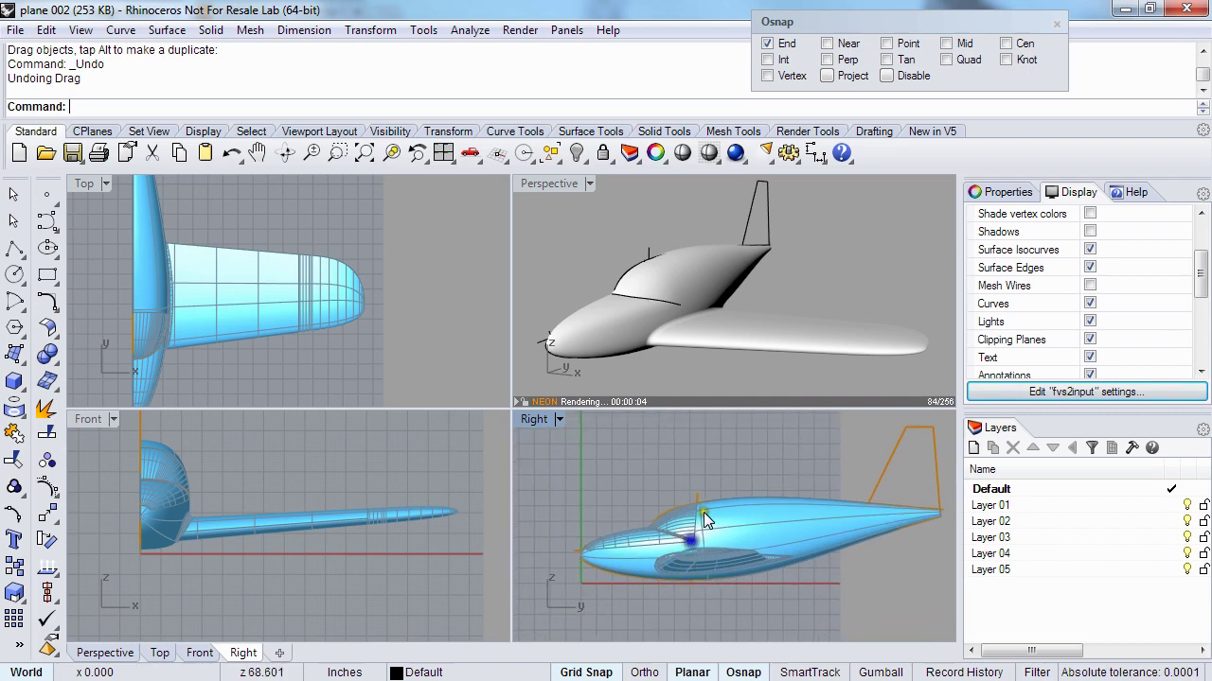
right_drag(916, 473, 893, 478)
drag(927, 467, 545, 595)
scroll(595, 547, down, 1)
scroll(606, 568, down, 2)
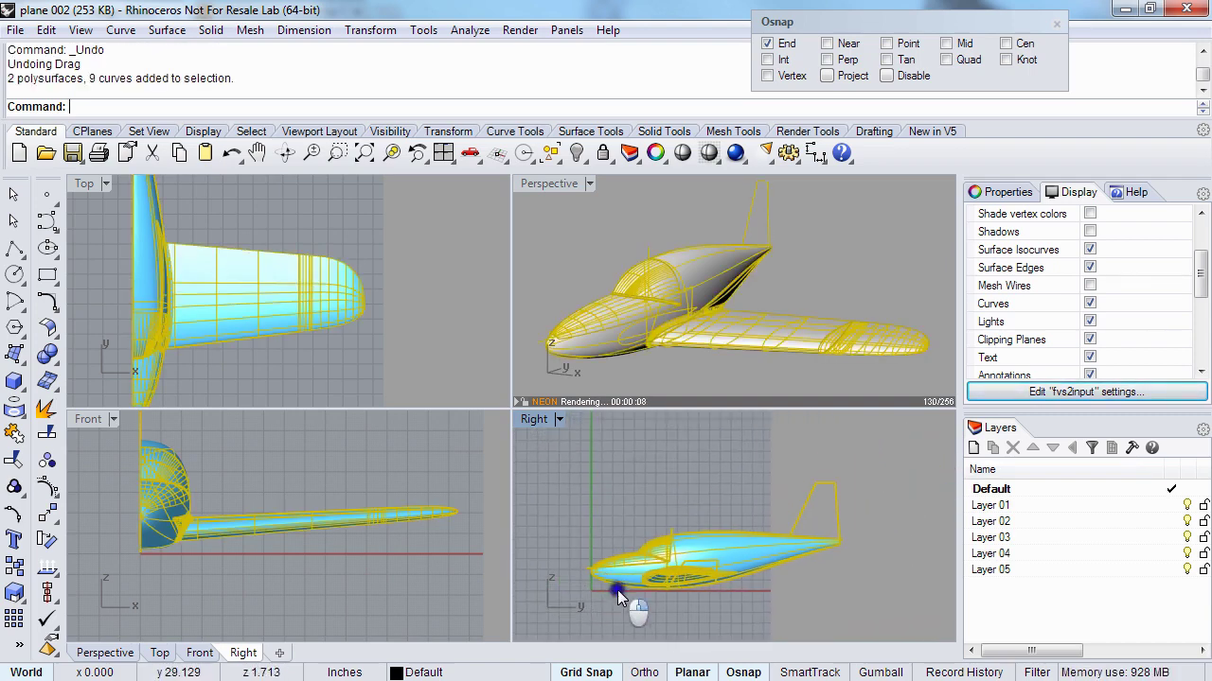
scroll(586, 260, down, 2)
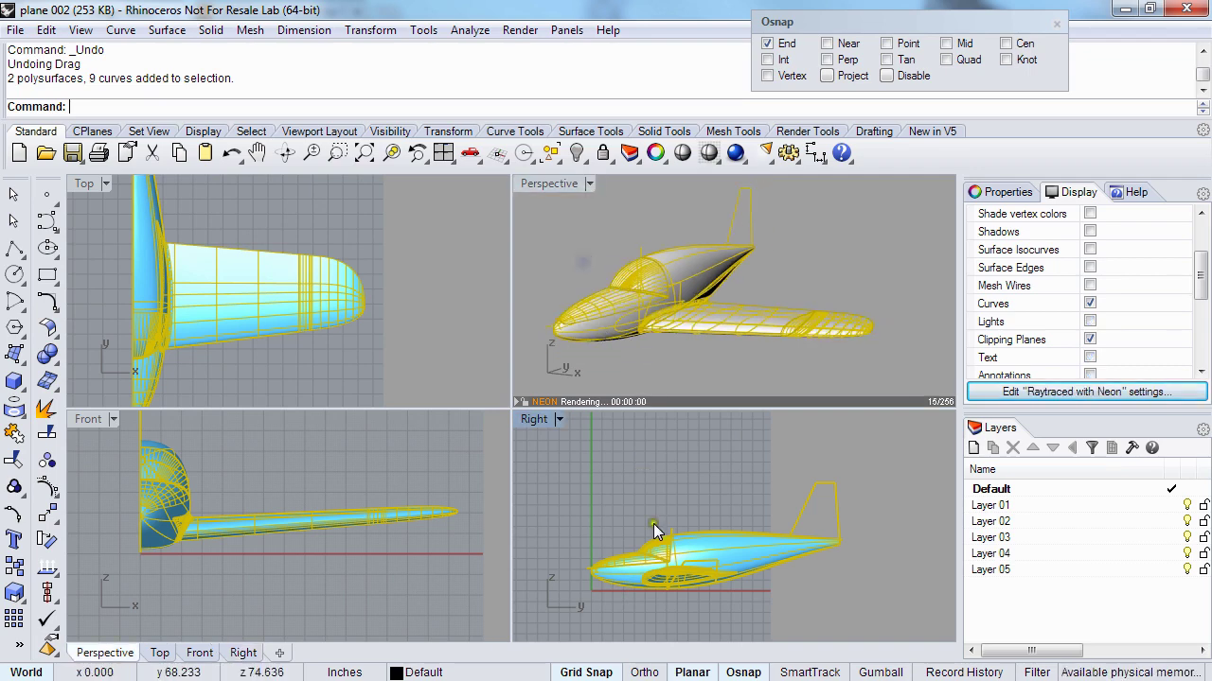
right_drag(655, 536, 643, 521)
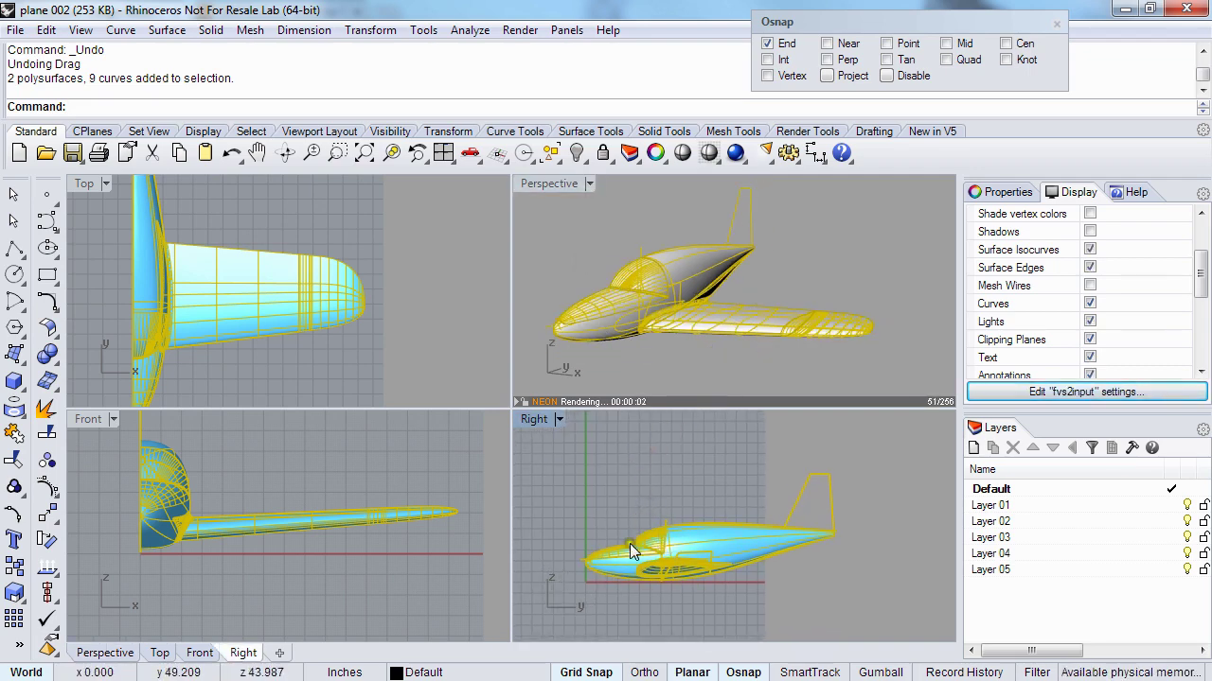
drag(630, 543, 630, 478)
key(Escape)
- Hide the curves in the raytraced Perspective view and frame the airplane from the front quarter
right_drag(677, 293, 591, 325)
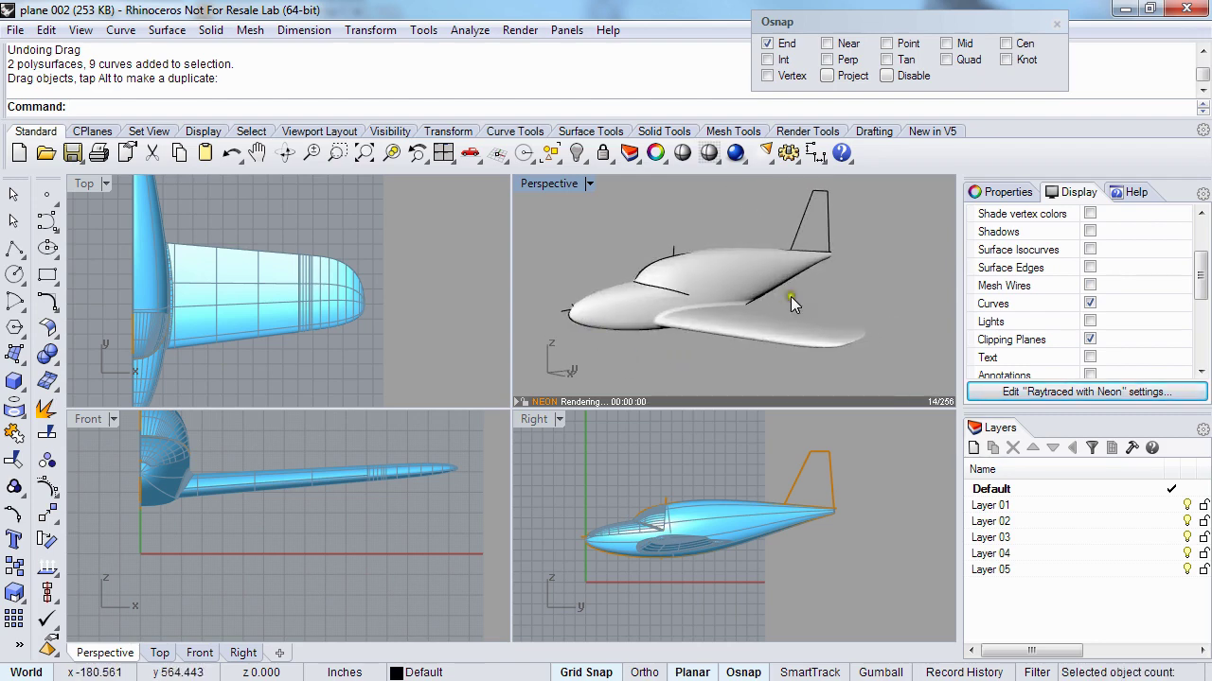
click(1090, 303)
right_drag(617, 299, 607, 311)
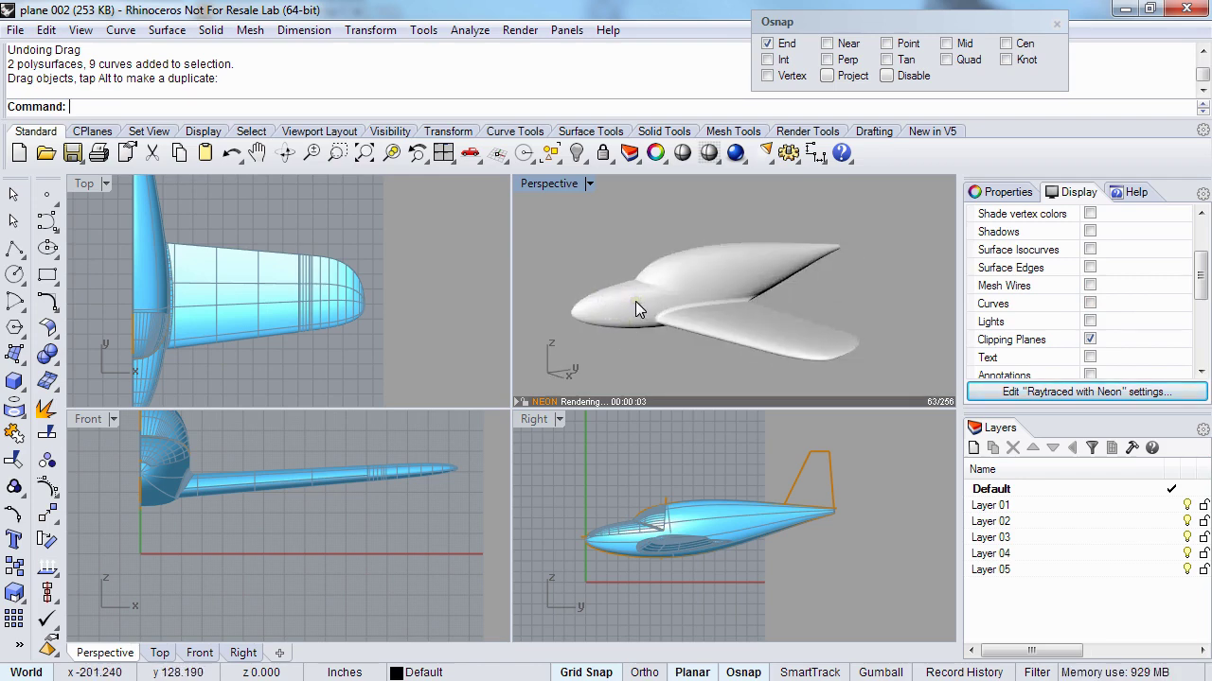
- Select the fuselage and wing polysurfaces and set their material assignment to Object
click(635, 303)
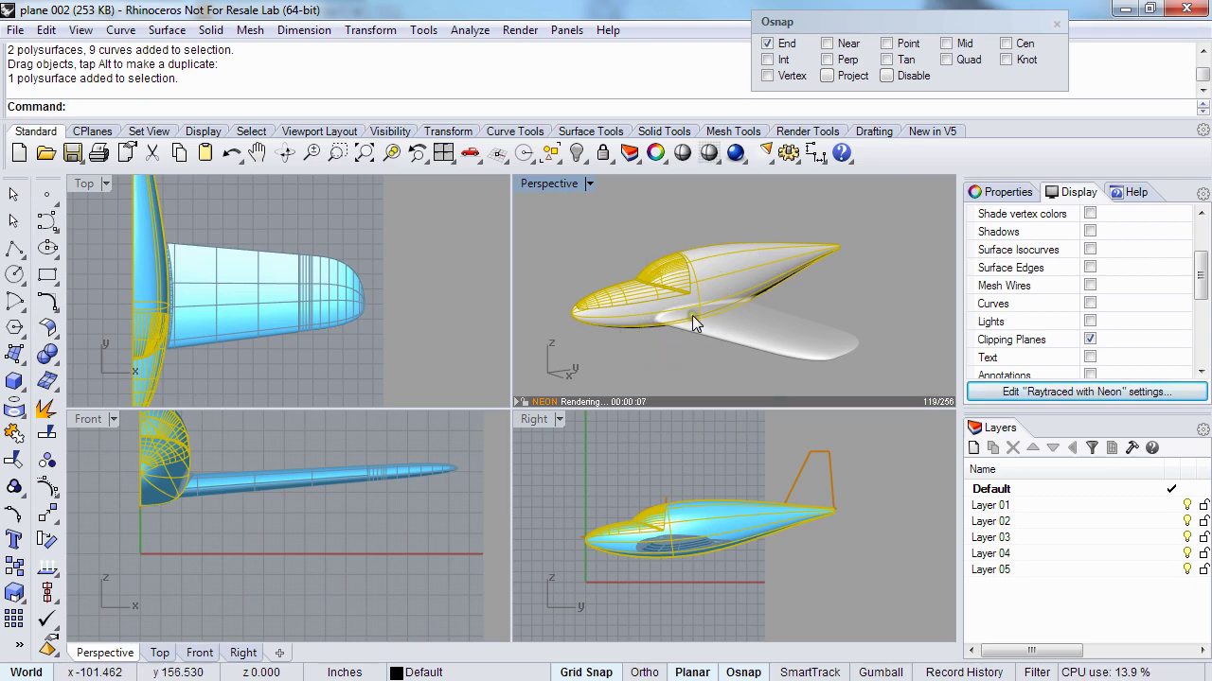
shift+click(718, 331)
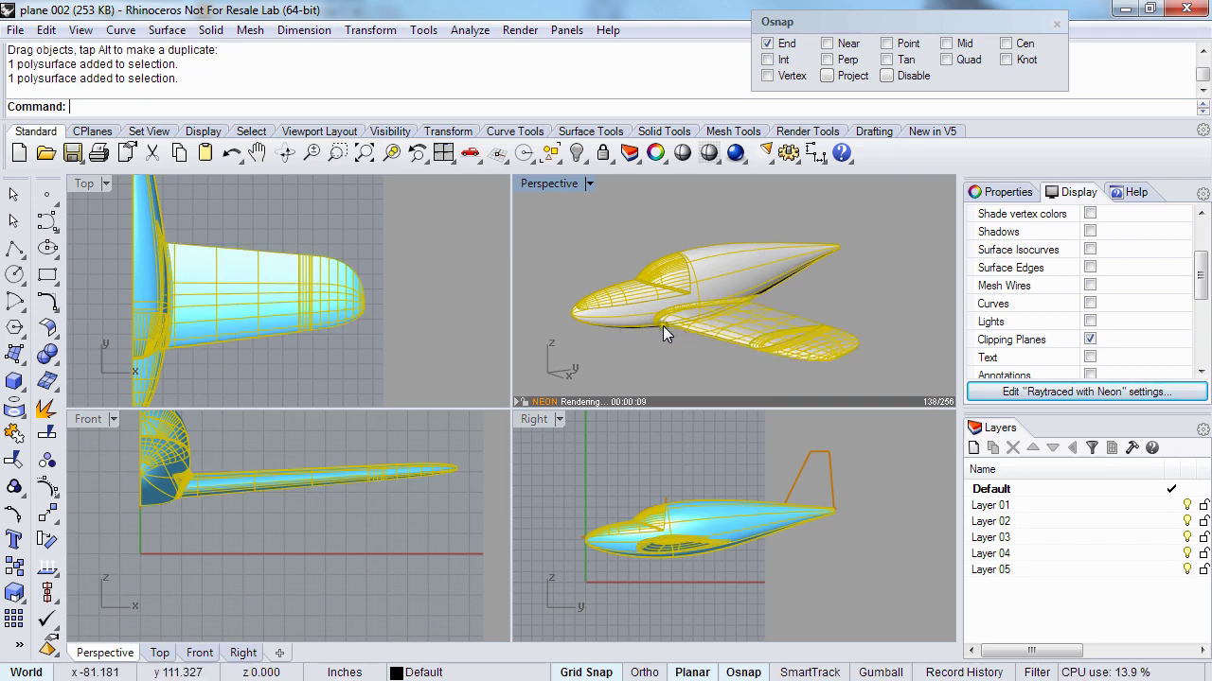
click(995, 193)
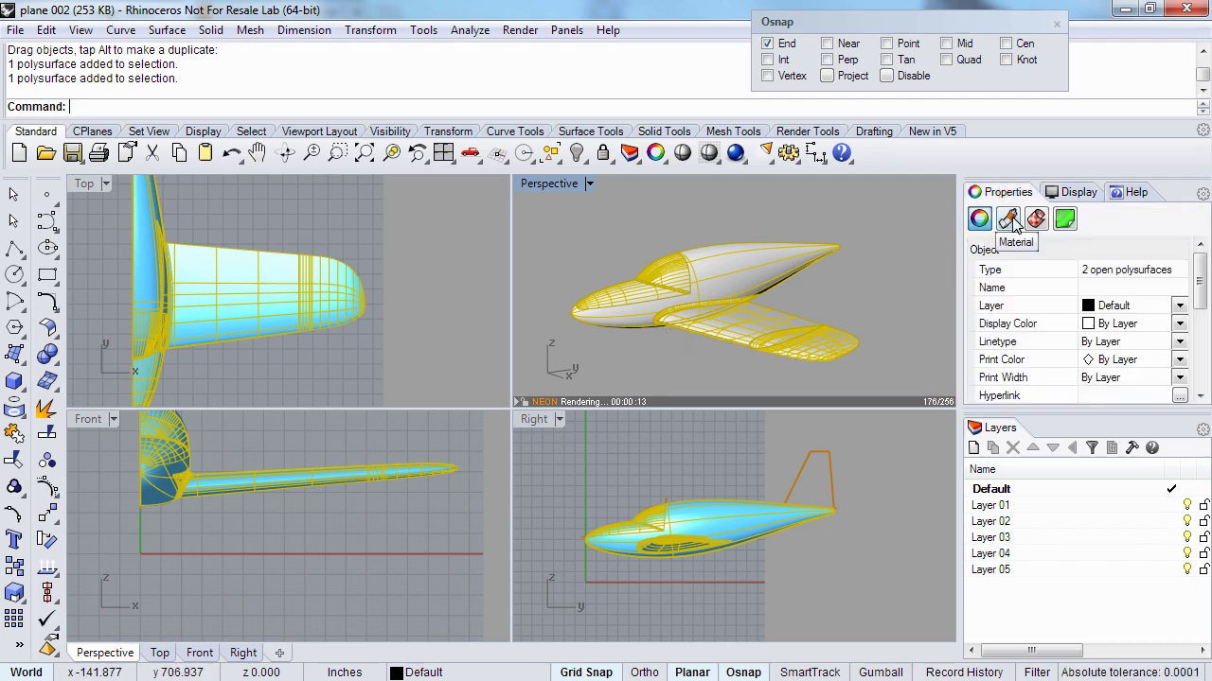
click(1009, 219)
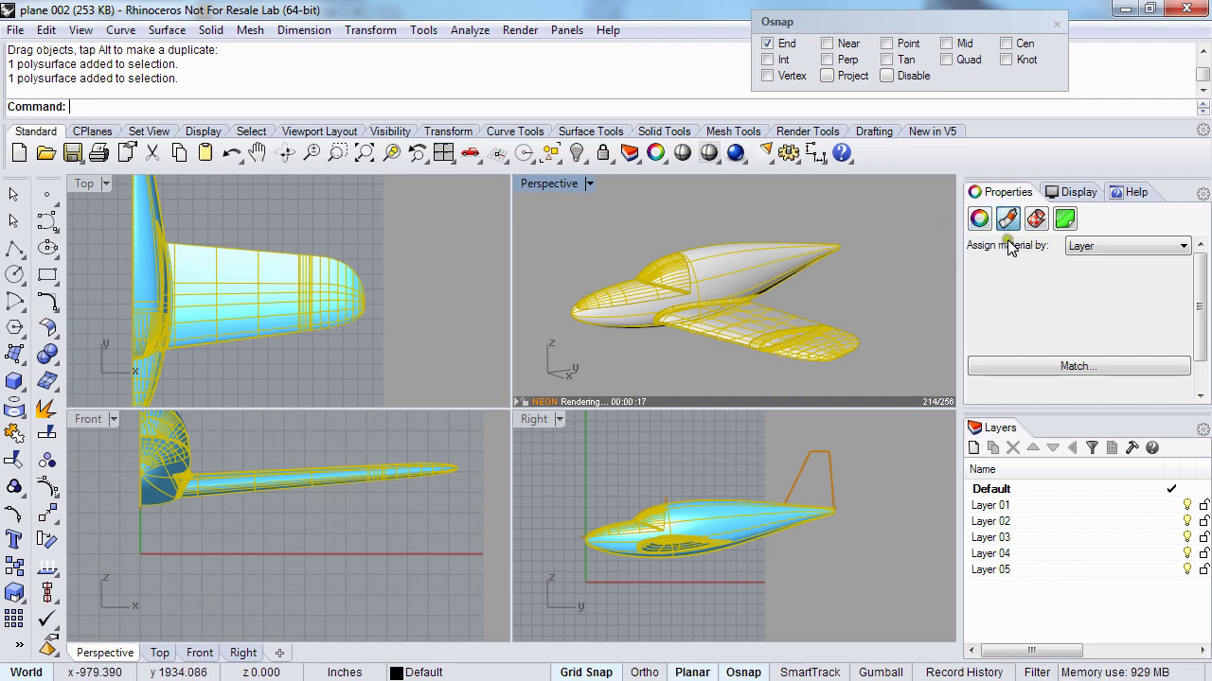
click(1117, 246)
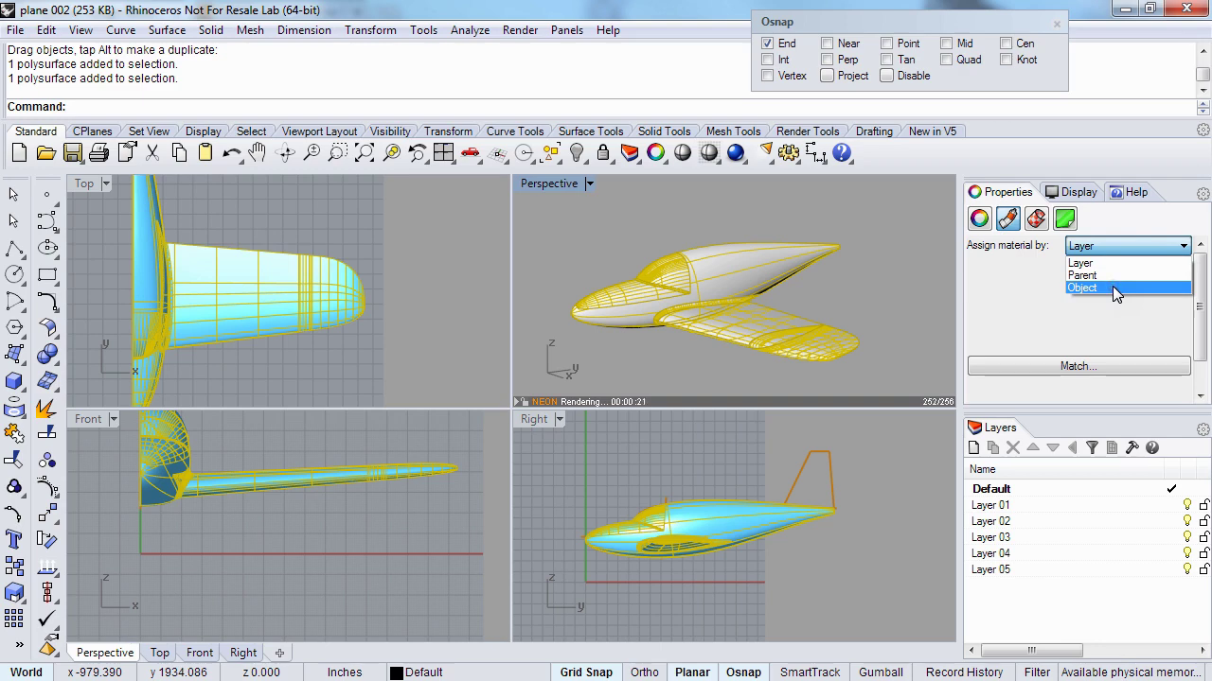
click(1112, 286)
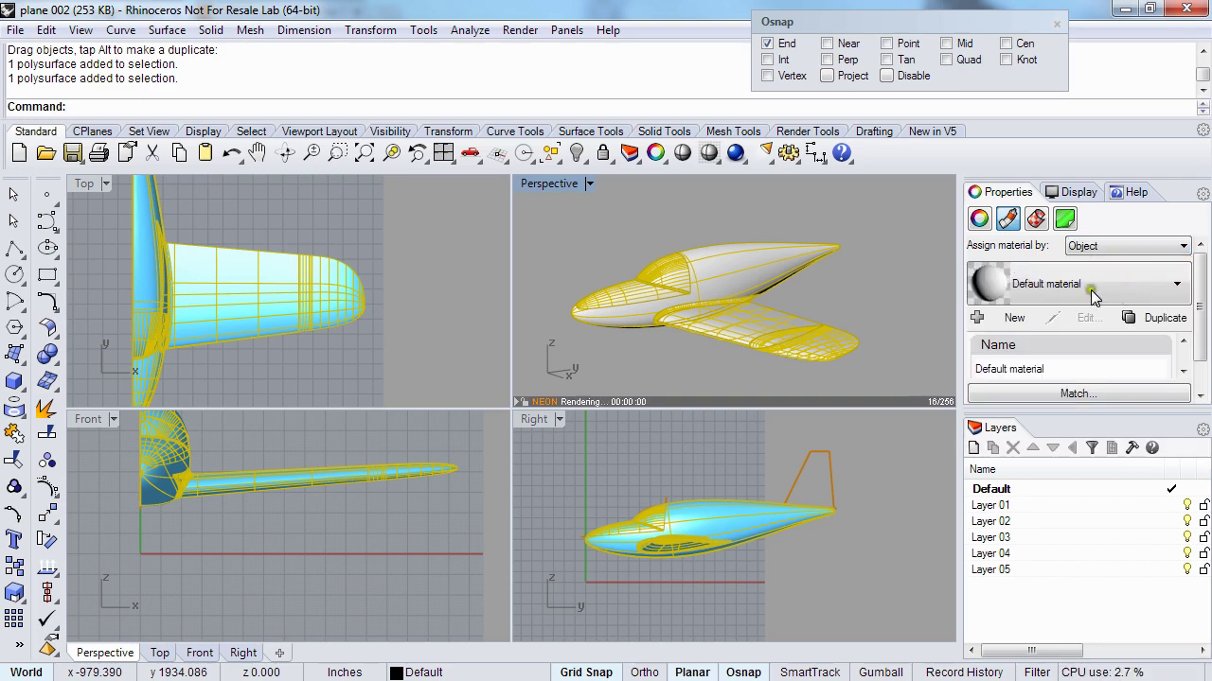
- Enlarge the material properties area to reveal more of the default material's settings, and deselect the airplane
drag(1122, 410, 1117, 513)
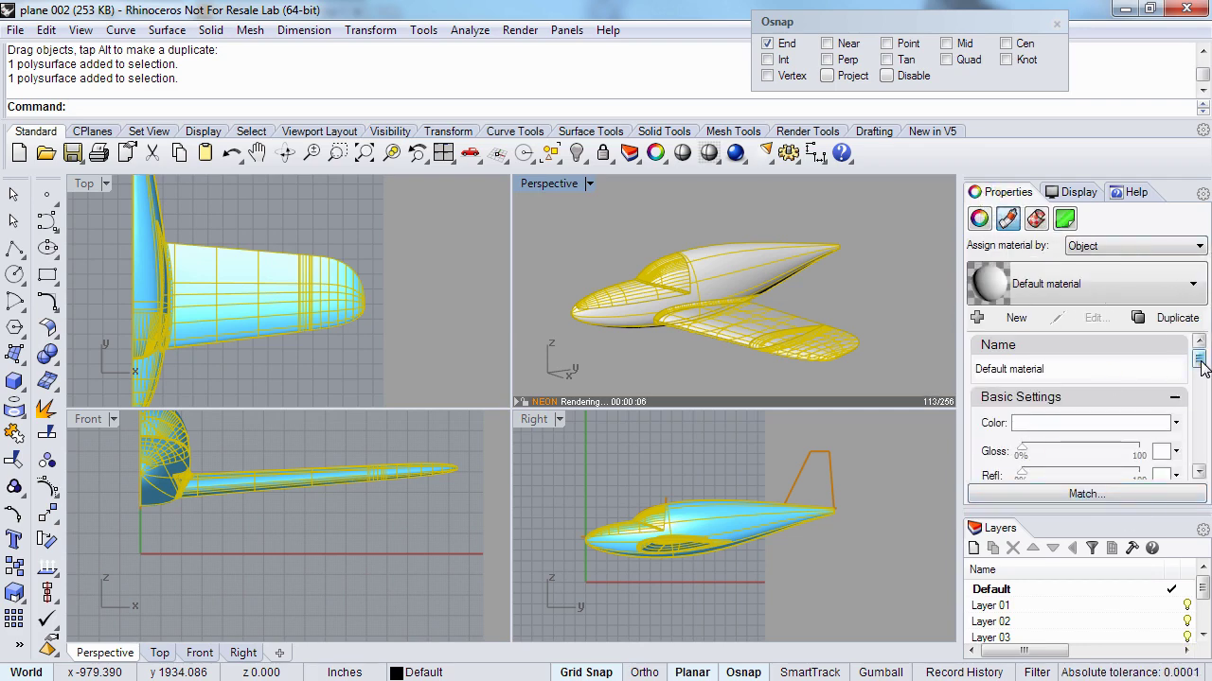
drag(1200, 367, 1205, 371)
click(802, 281)
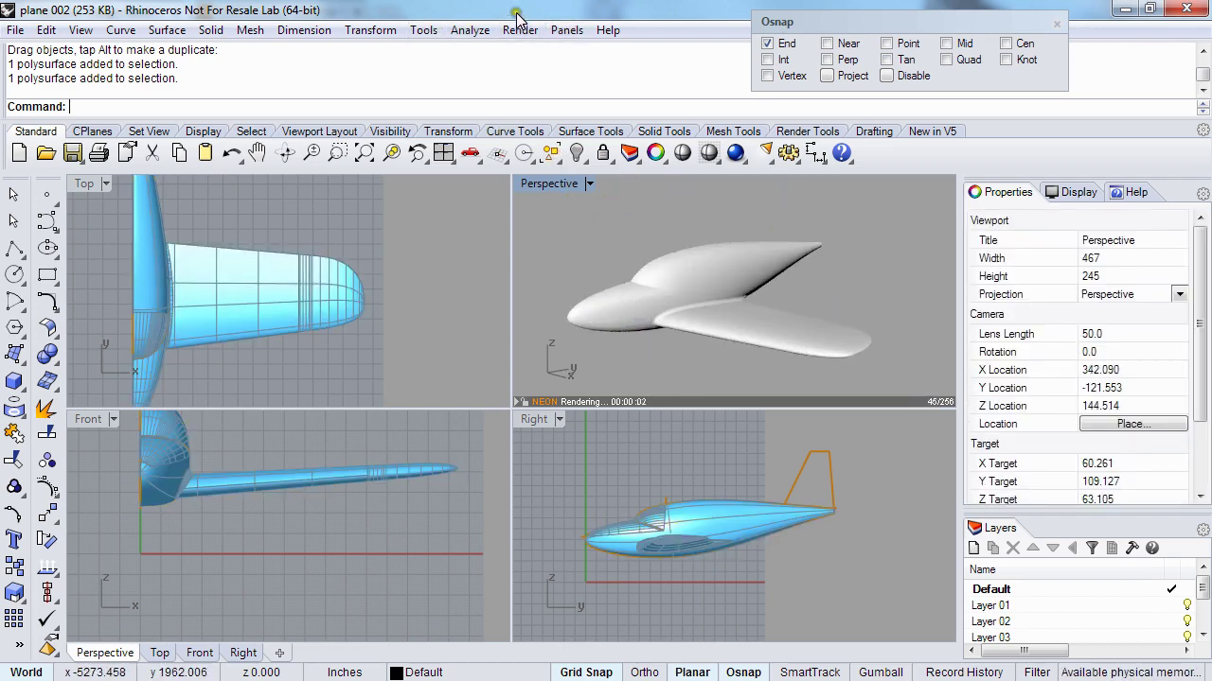
- Turn on the ground plane and view the airplane with its shadow from a lower front angle in the Perspective view
click(566, 29)
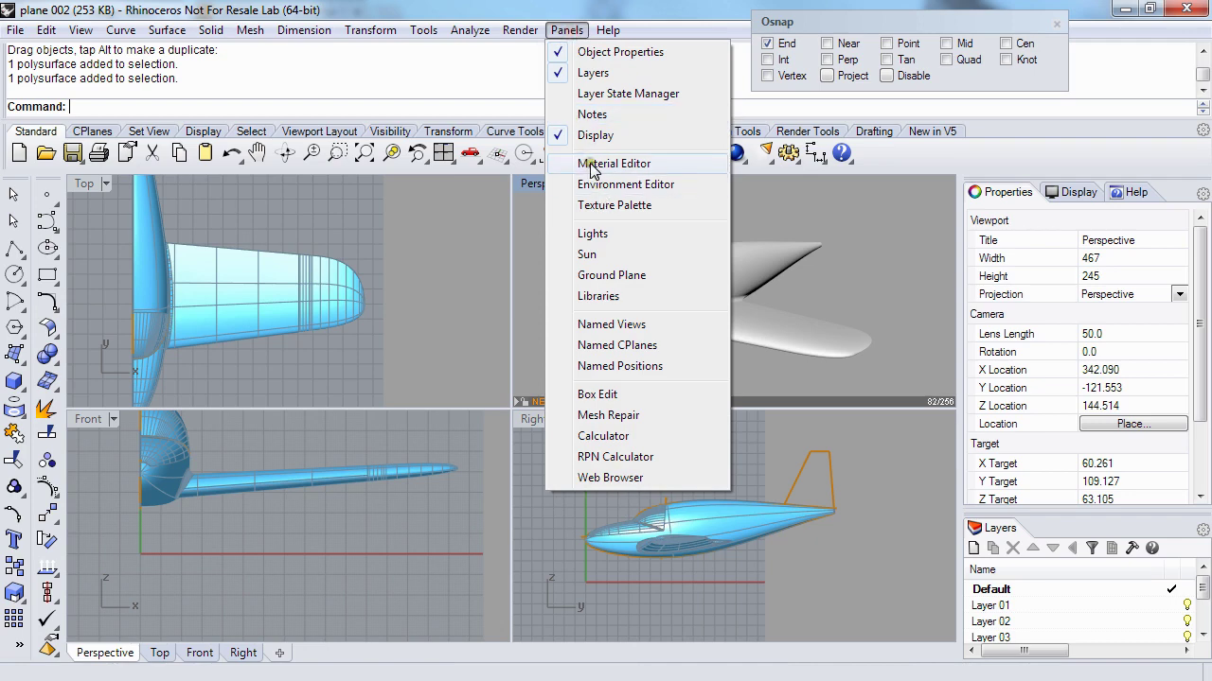
click(611, 275)
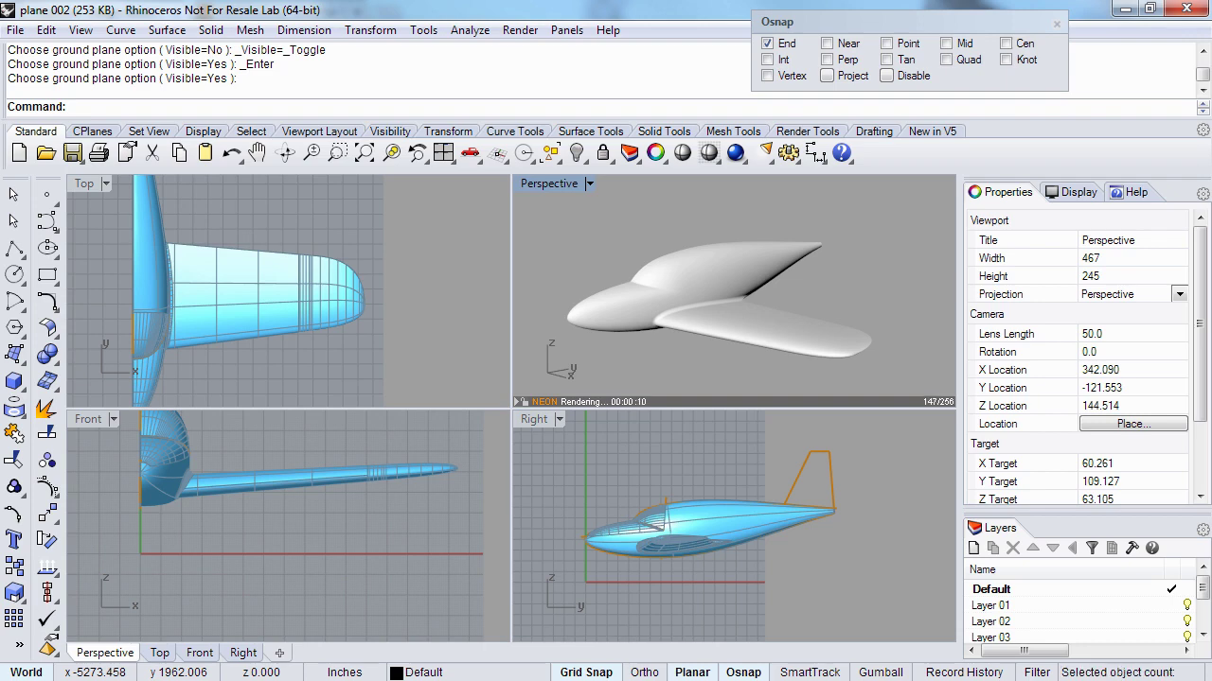
right_drag(669, 311, 745, 299)
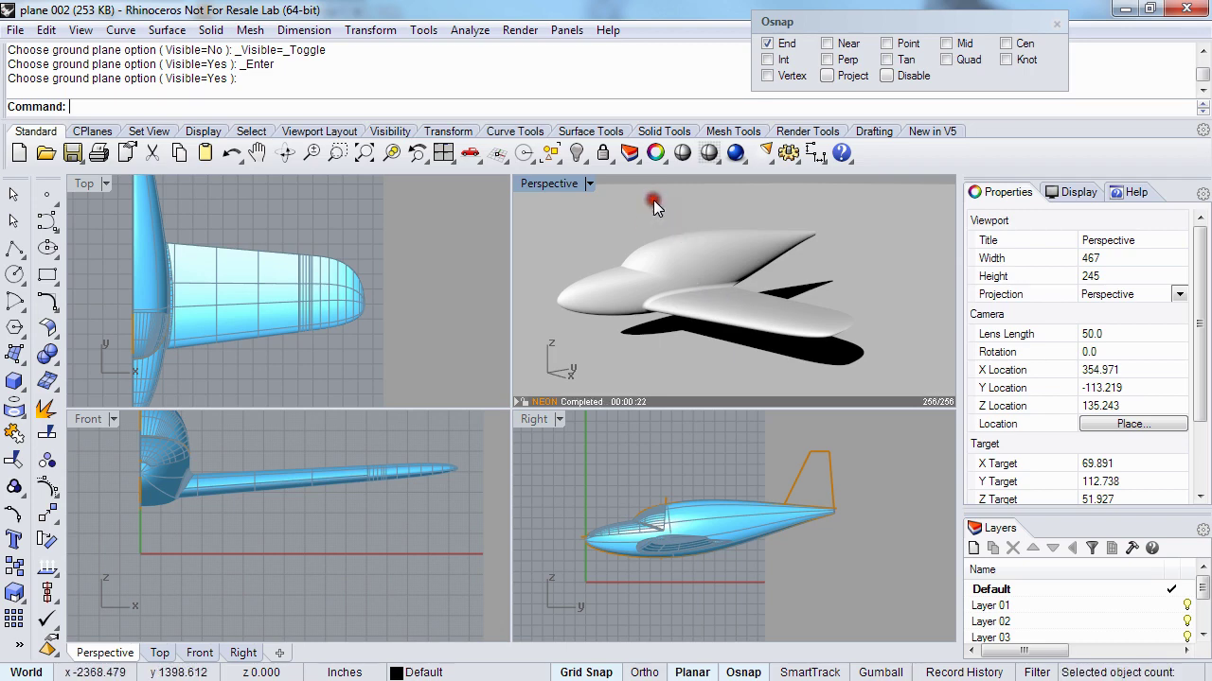
right_drag(653, 200, 689, 278)
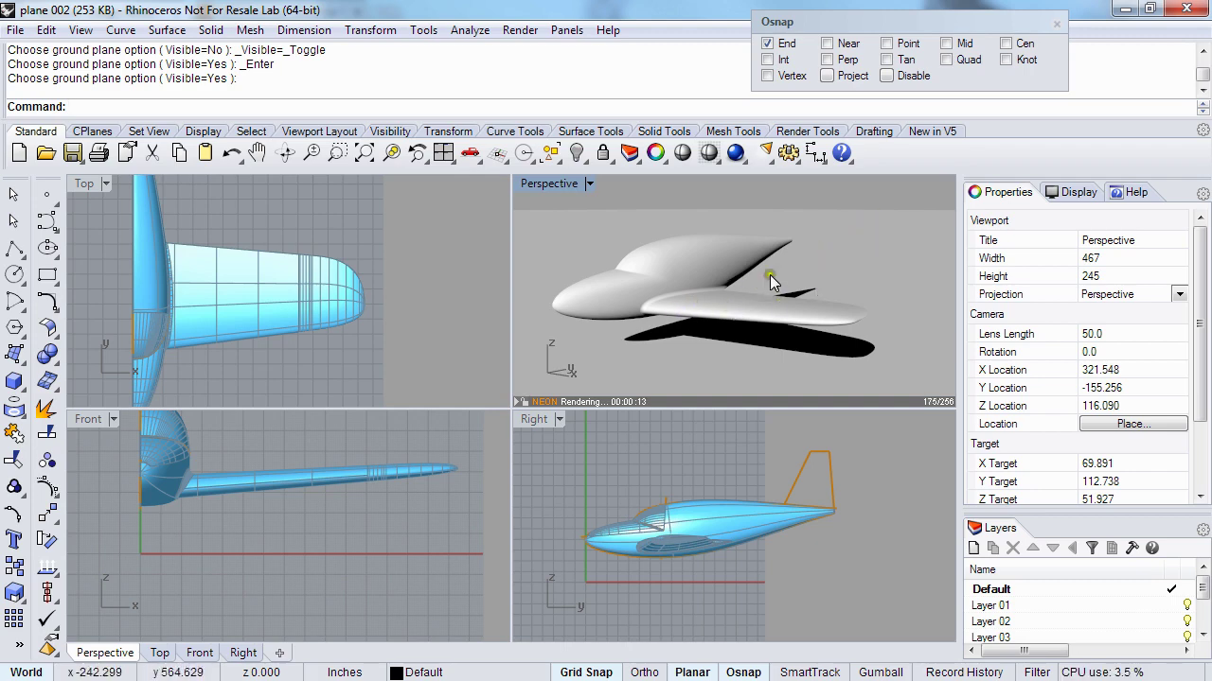
click(830, 235)
drag(830, 235, 606, 335)
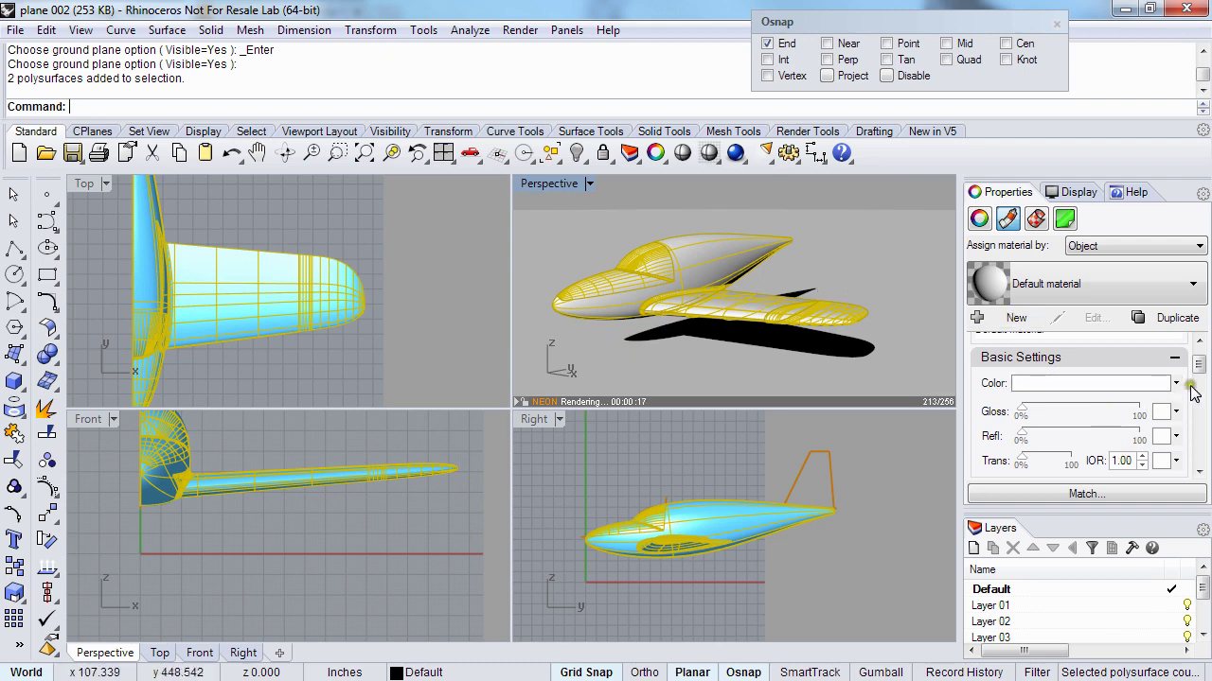
click(909, 279)
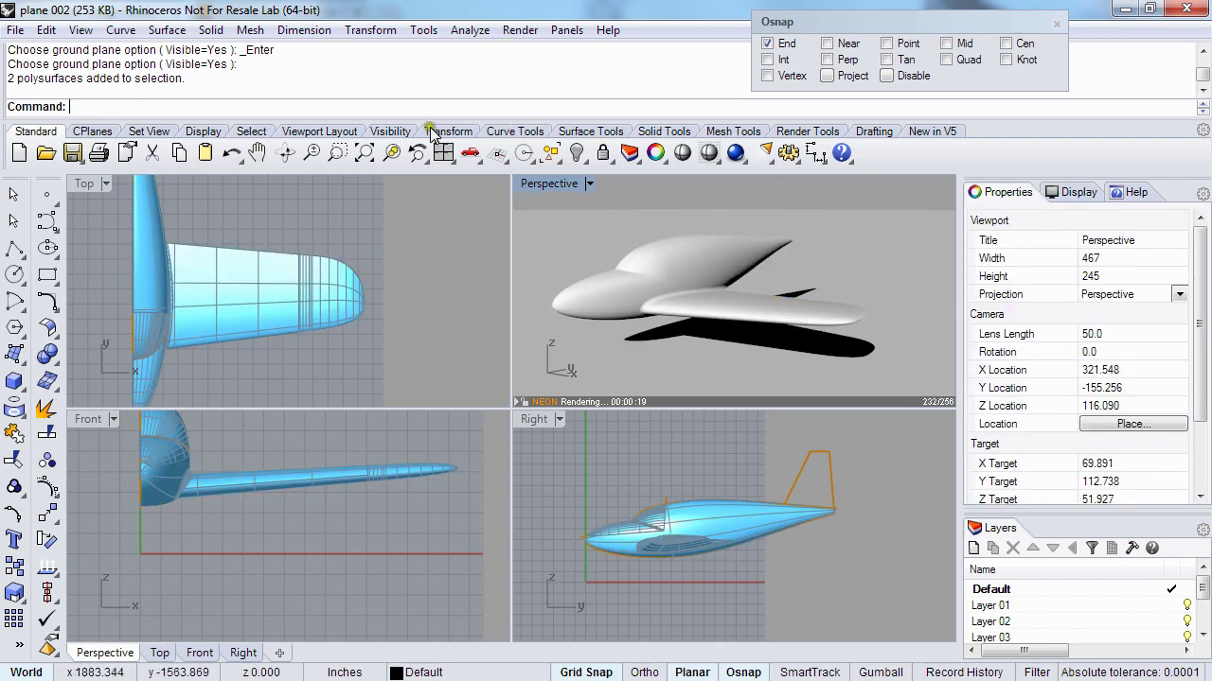
- Open the document properties and bring up the background options in the Rhino Render settings
click(15, 31)
click(75, 375)
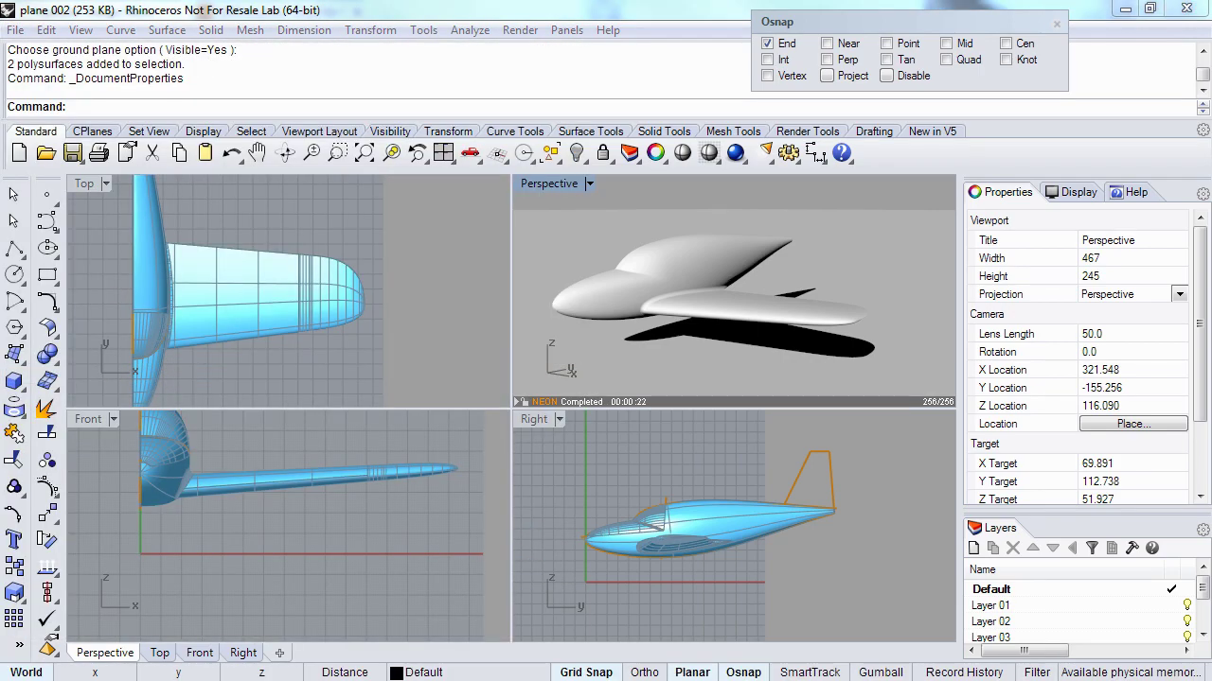
drag(305, 183, 405, 95)
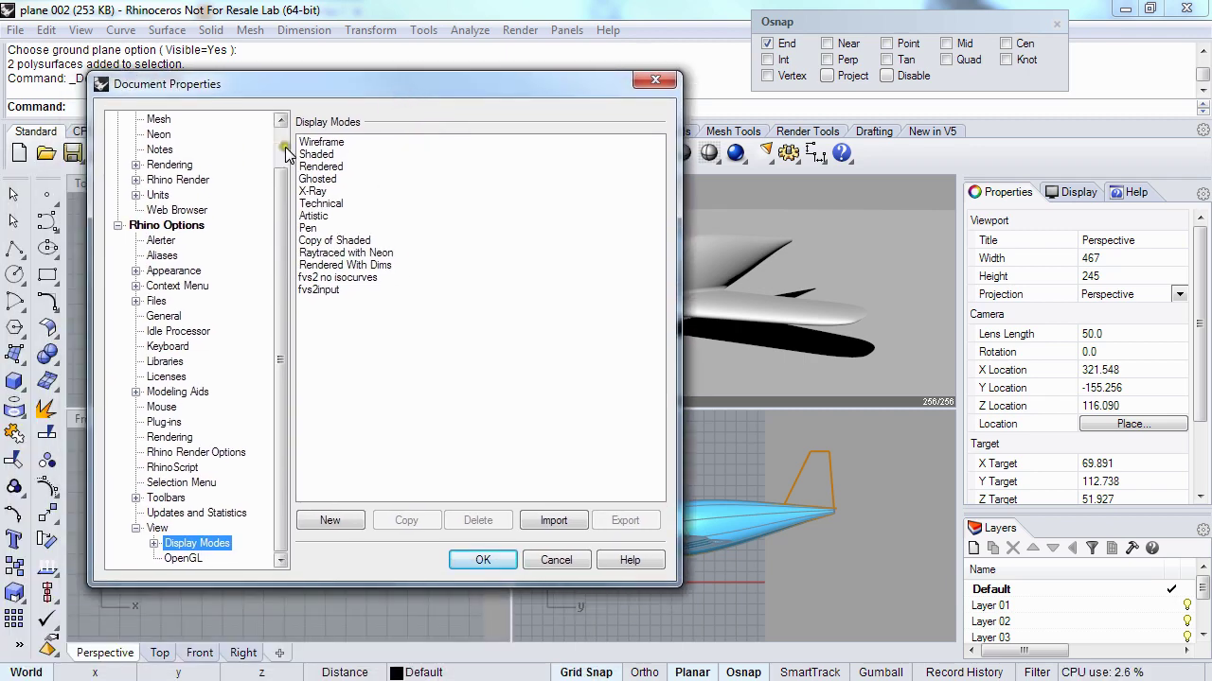
click(284, 147)
click(167, 227)
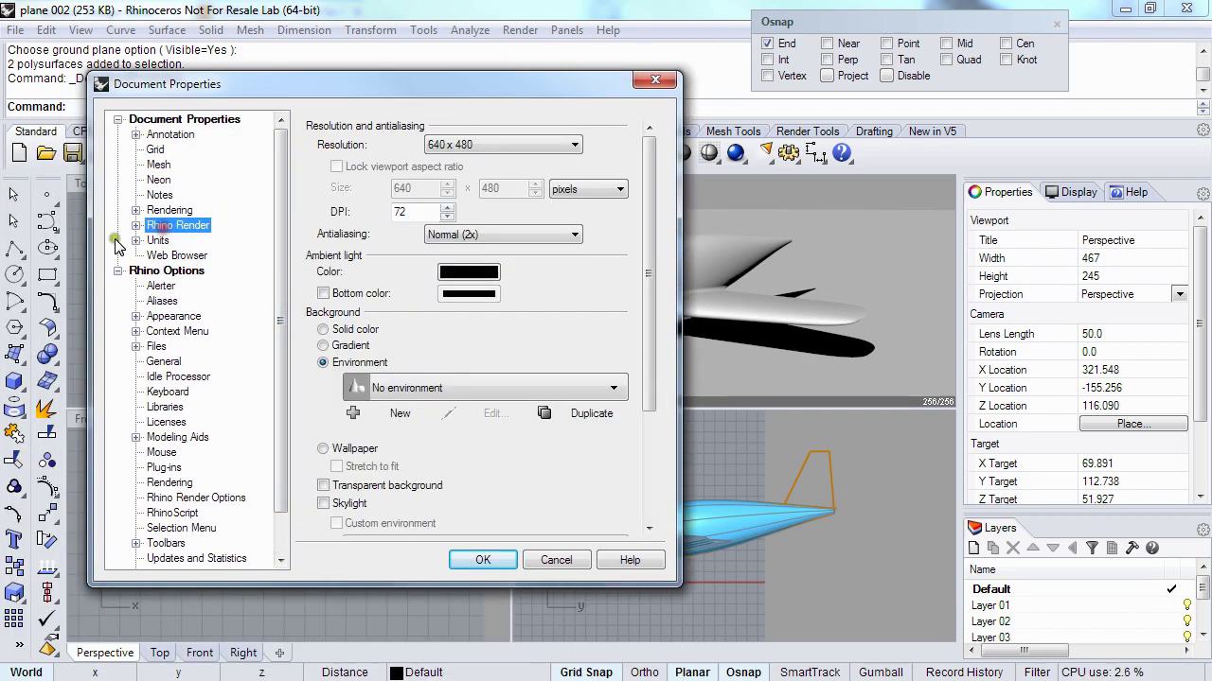
click(305, 368)
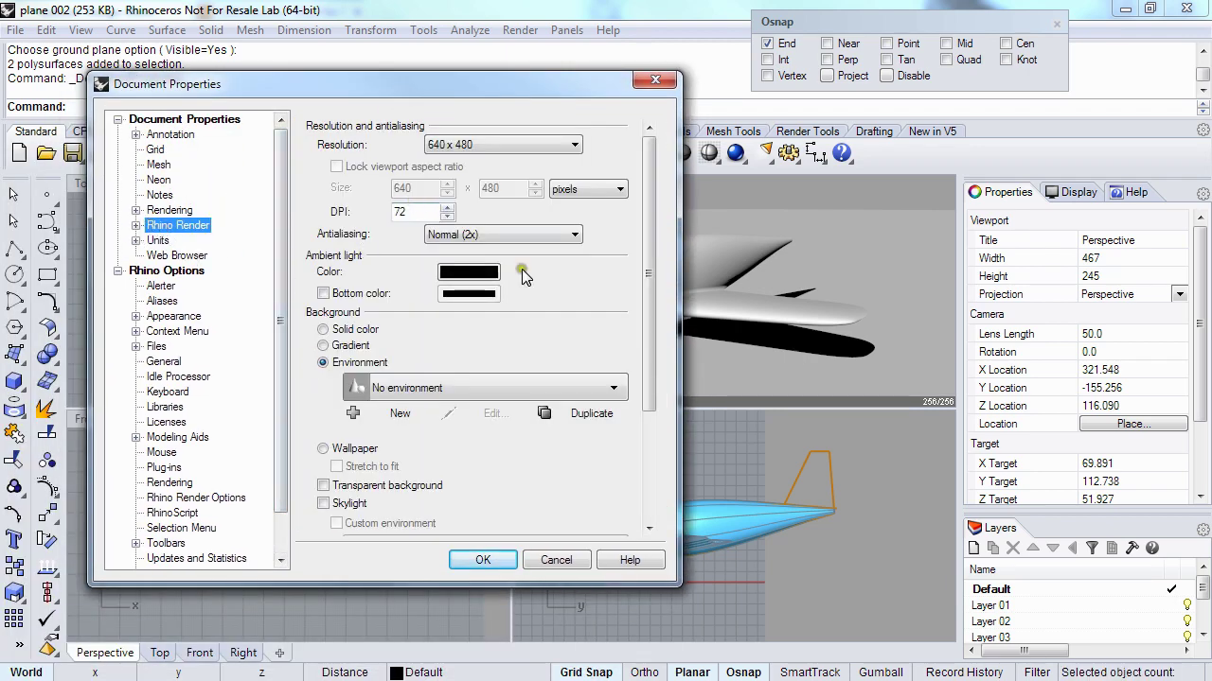
click(538, 86)
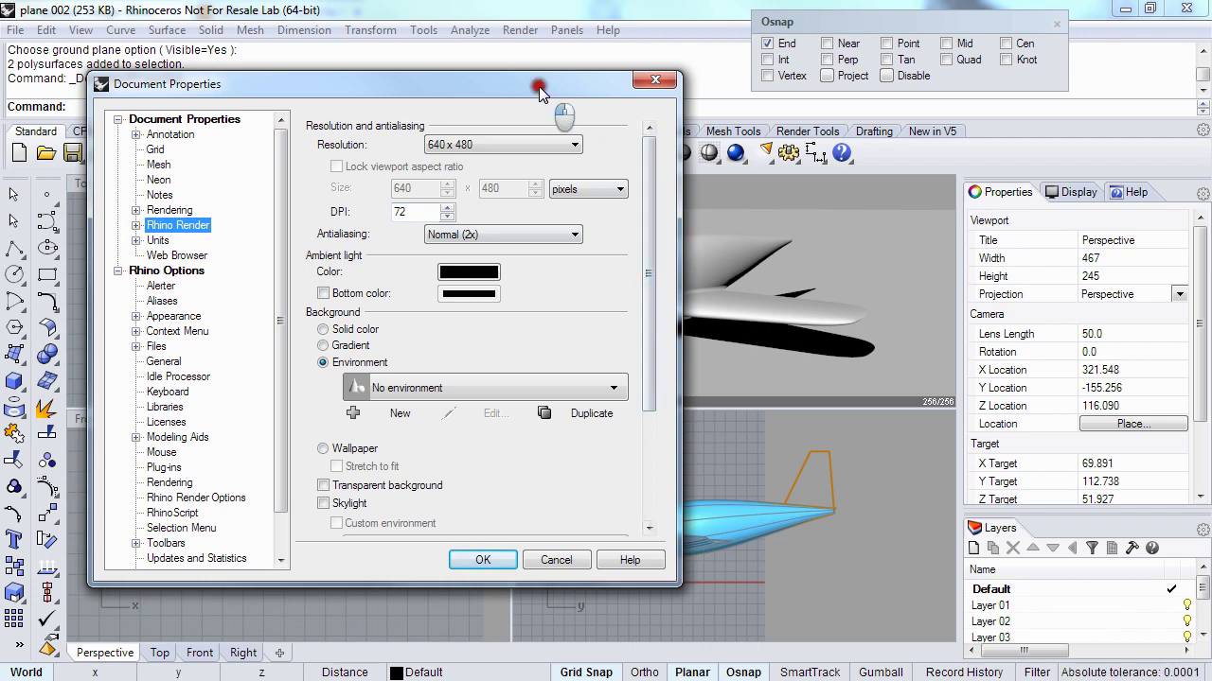
drag(538, 87, 544, 97)
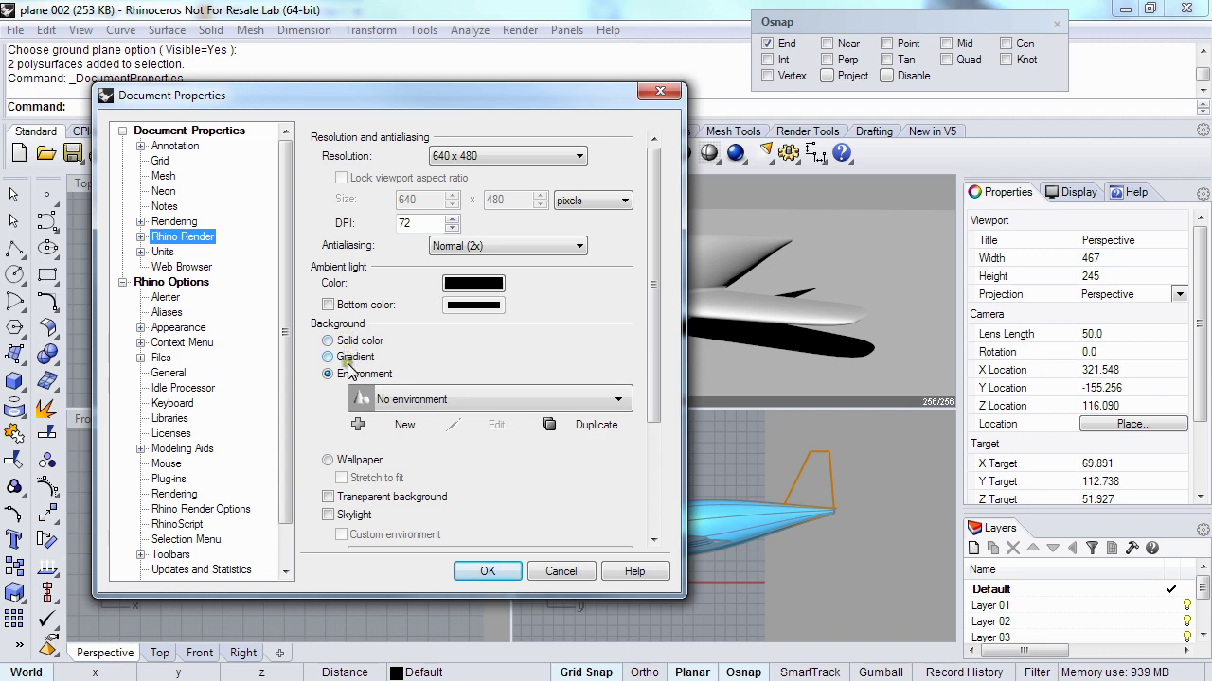
drag(653, 392, 652, 458)
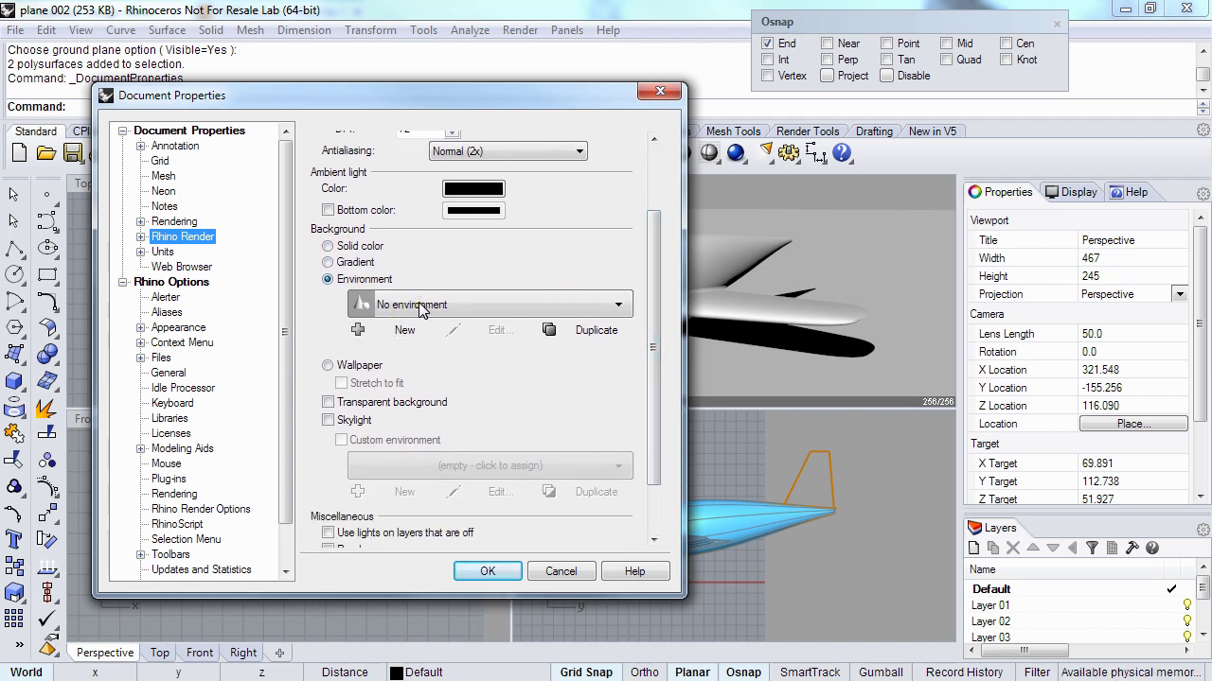
- Add the Rhino Sky environment from the Environments folder as the render background and apply the document properties
click(405, 330)
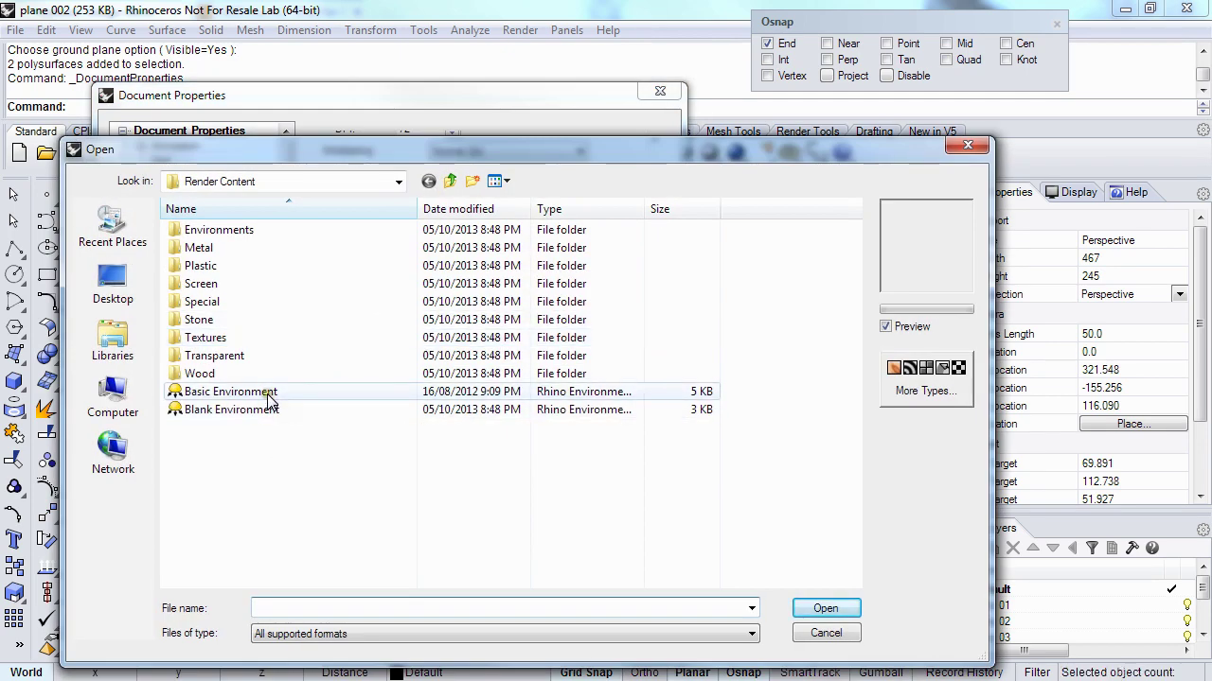
drag(426, 157, 481, 87)
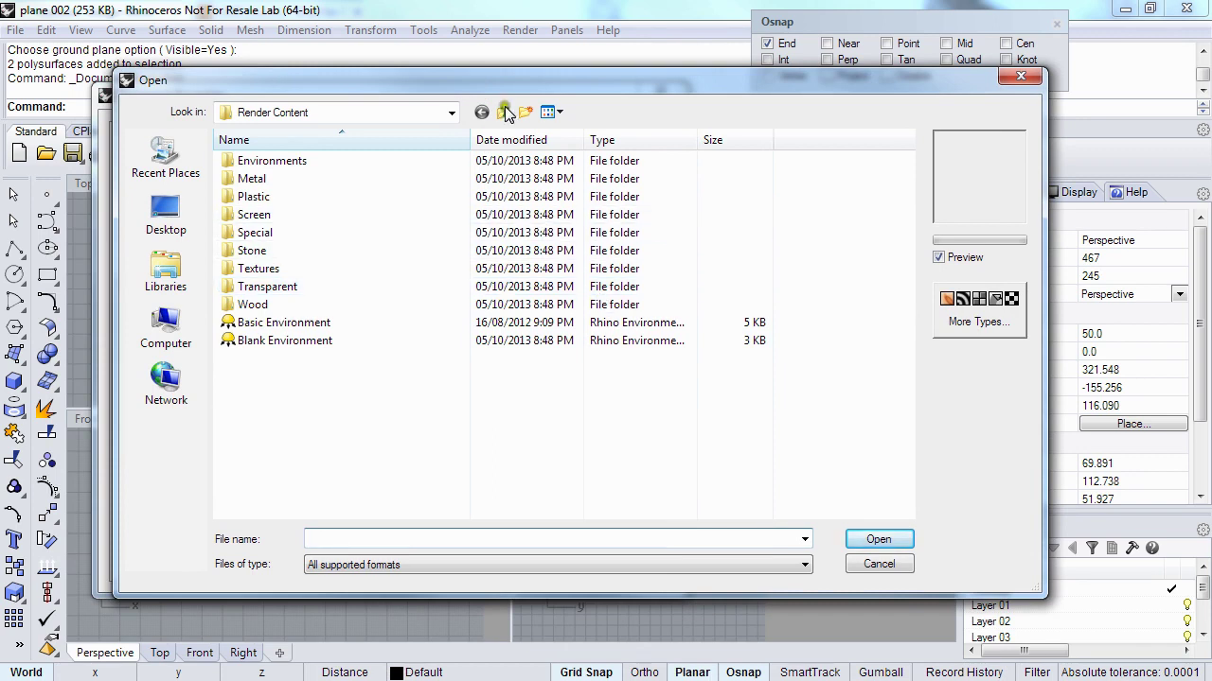
double_click(270, 161)
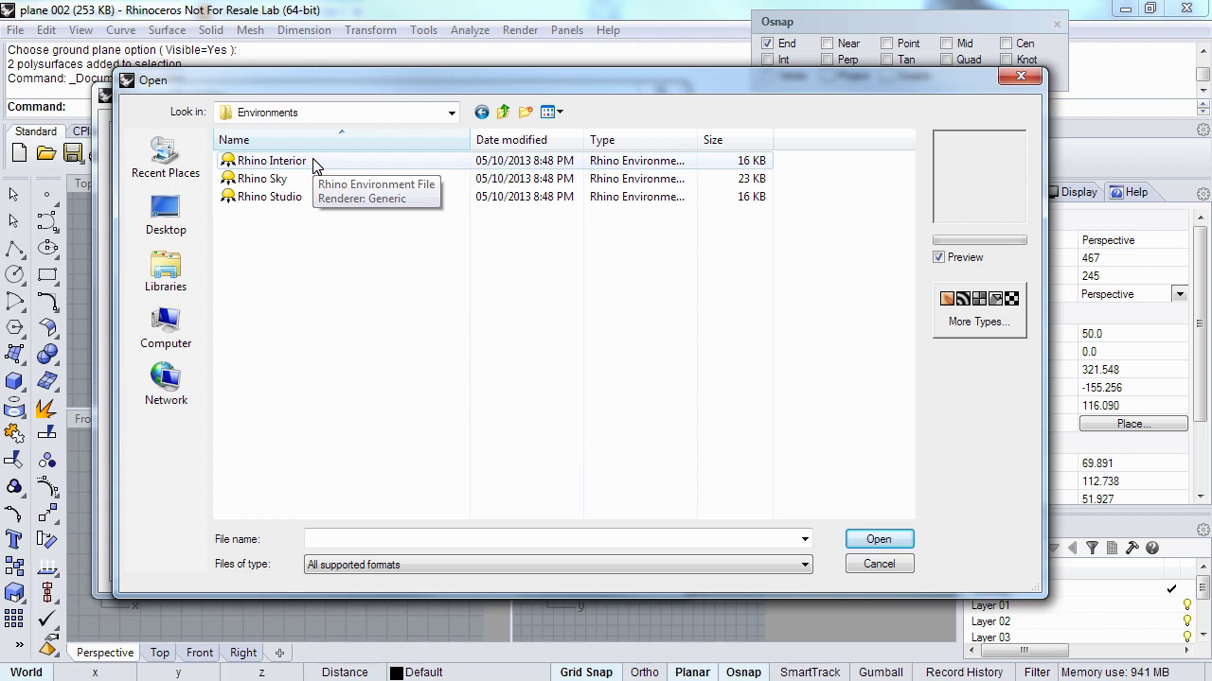
click(315, 163)
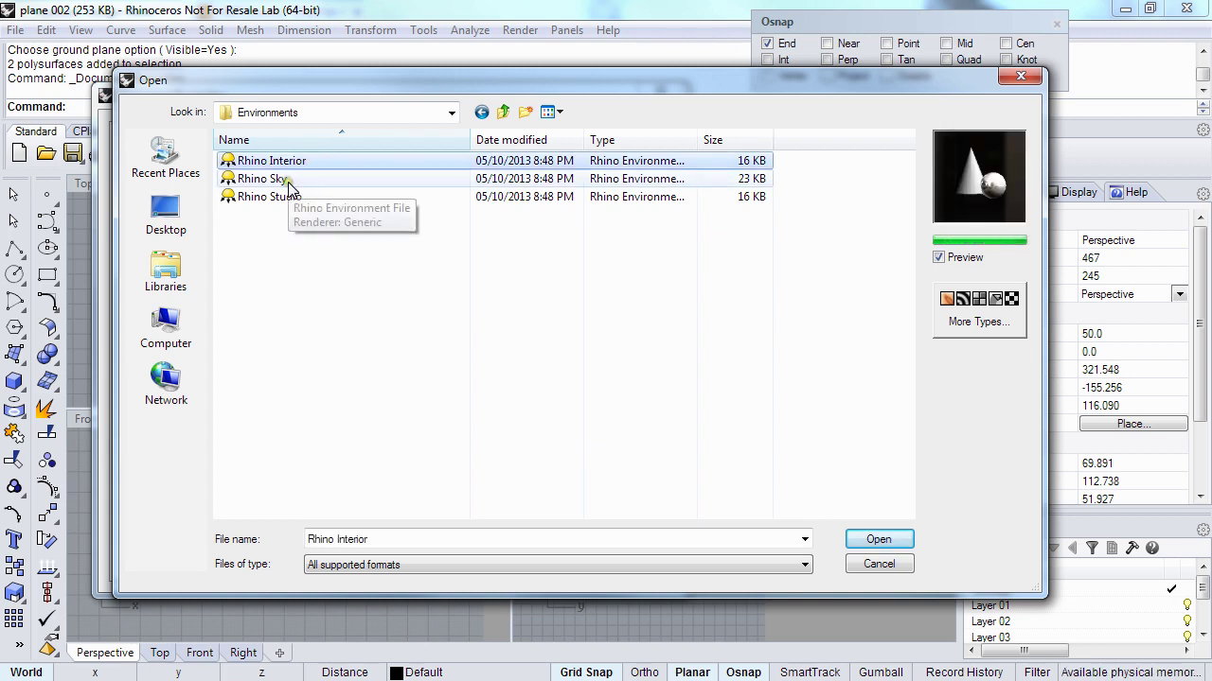
click(282, 182)
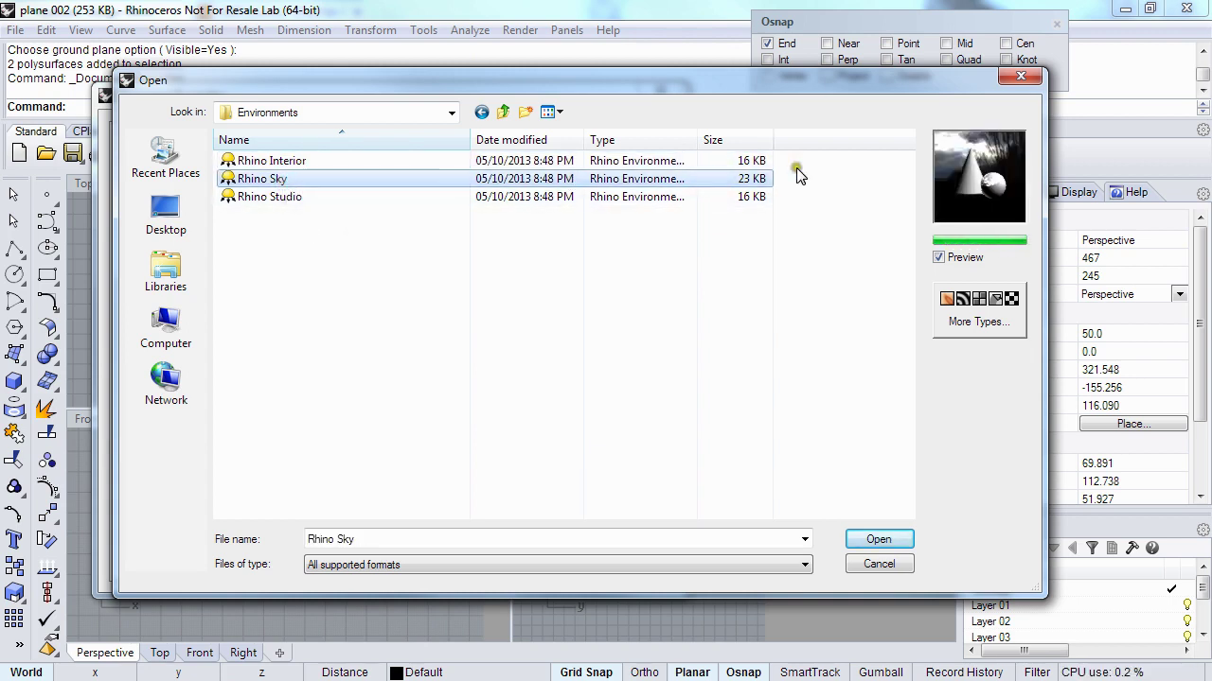
click(875, 541)
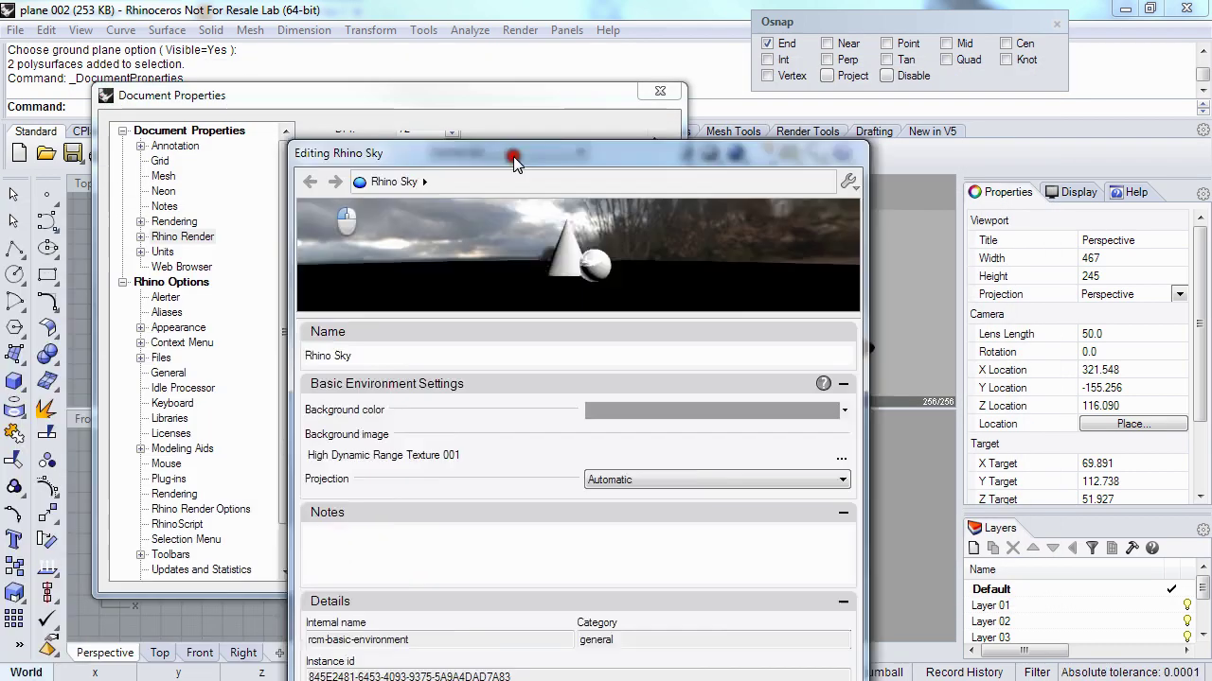
drag(513, 156, 330, 38)
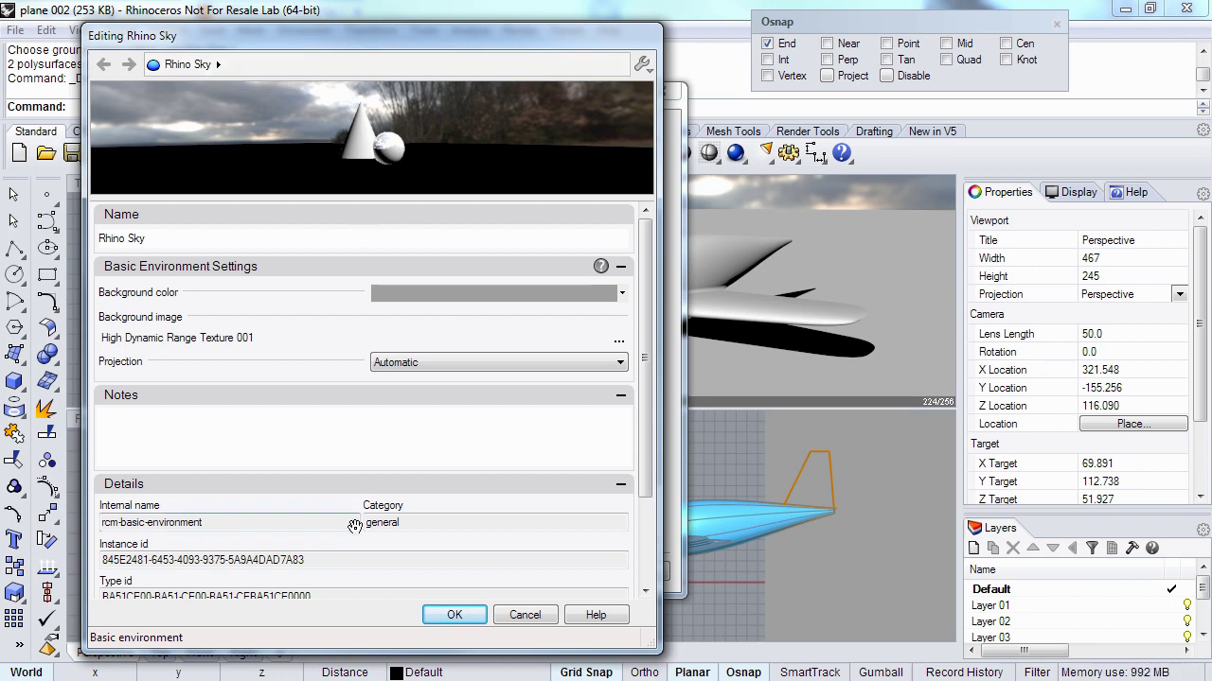
click(448, 618)
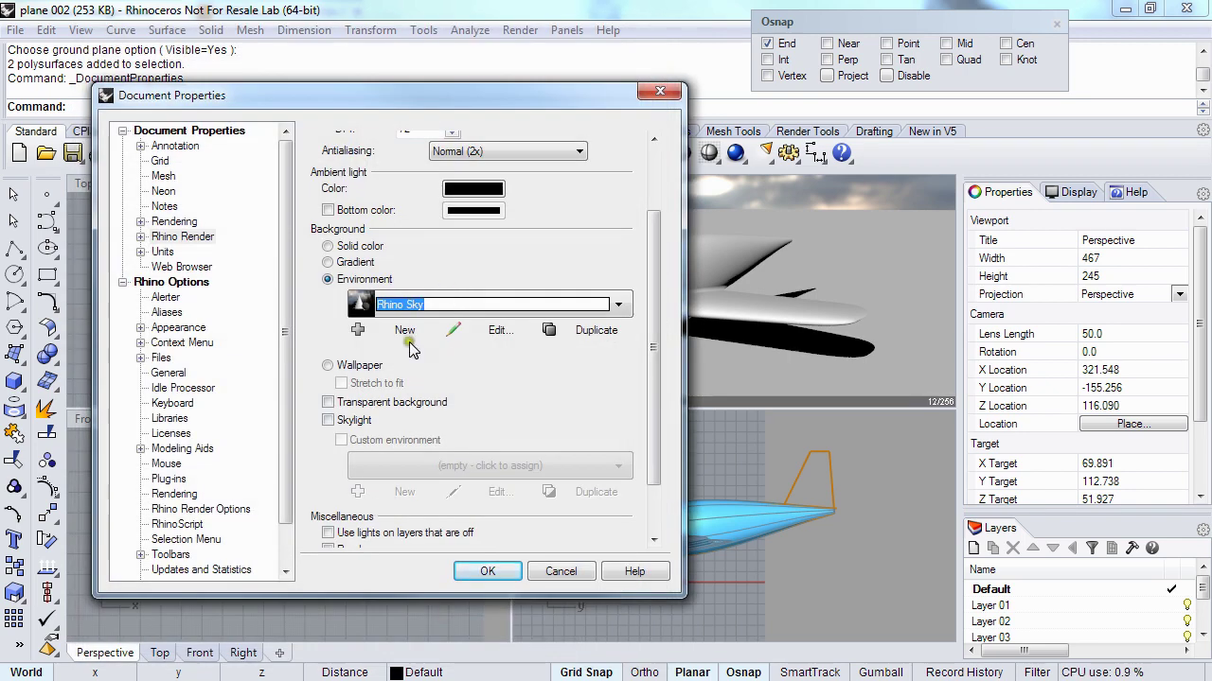
click(488, 574)
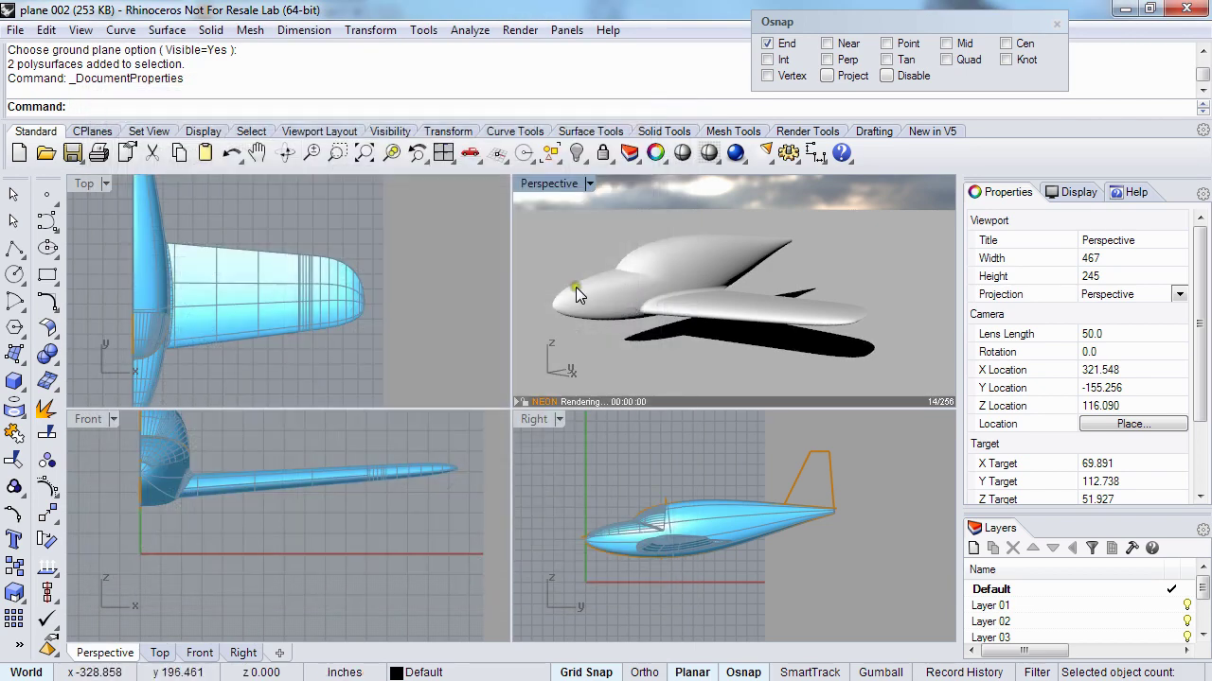
- Select the fuselage and wing, enlarge the material properties area, and set the material's reflectivity to 55%
right_drag(559, 301, 762, 248)
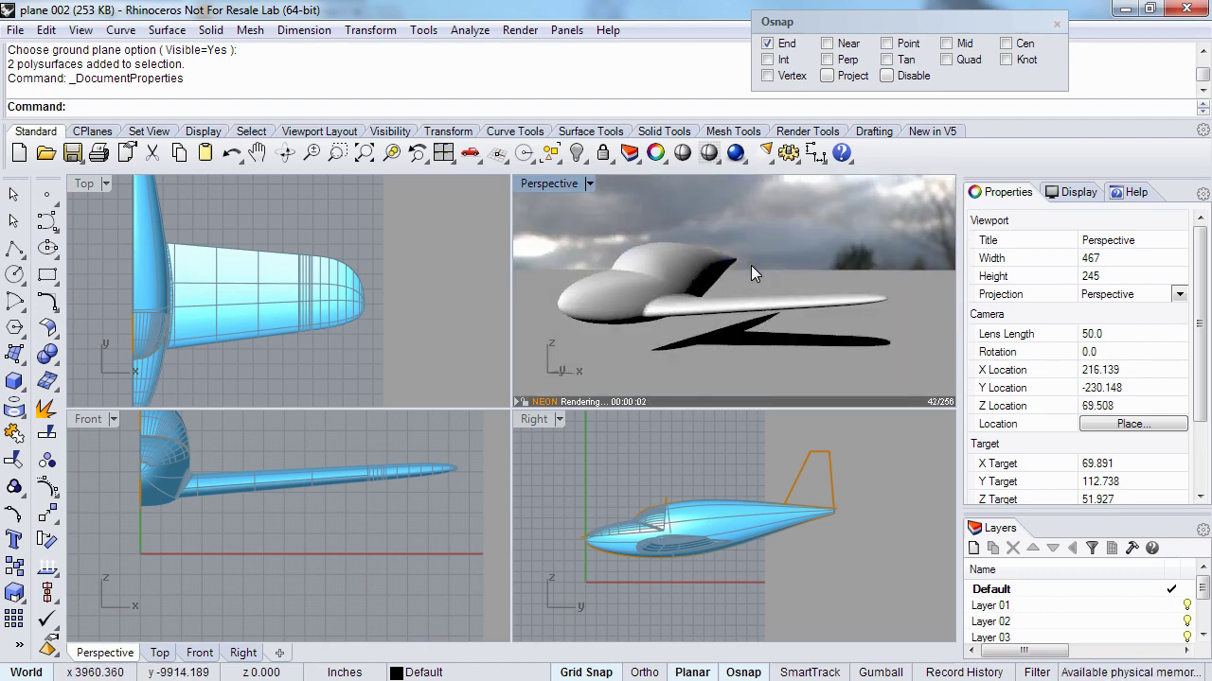
right_drag(761, 253, 682, 298)
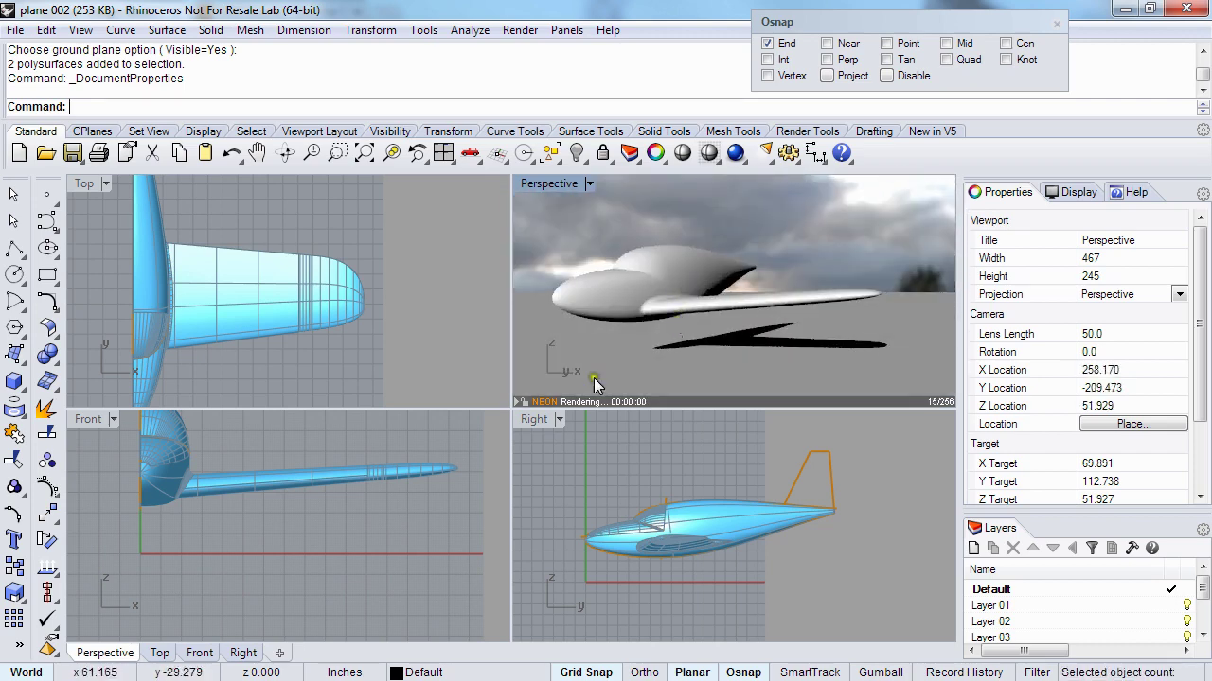
right_drag(787, 257, 750, 281)
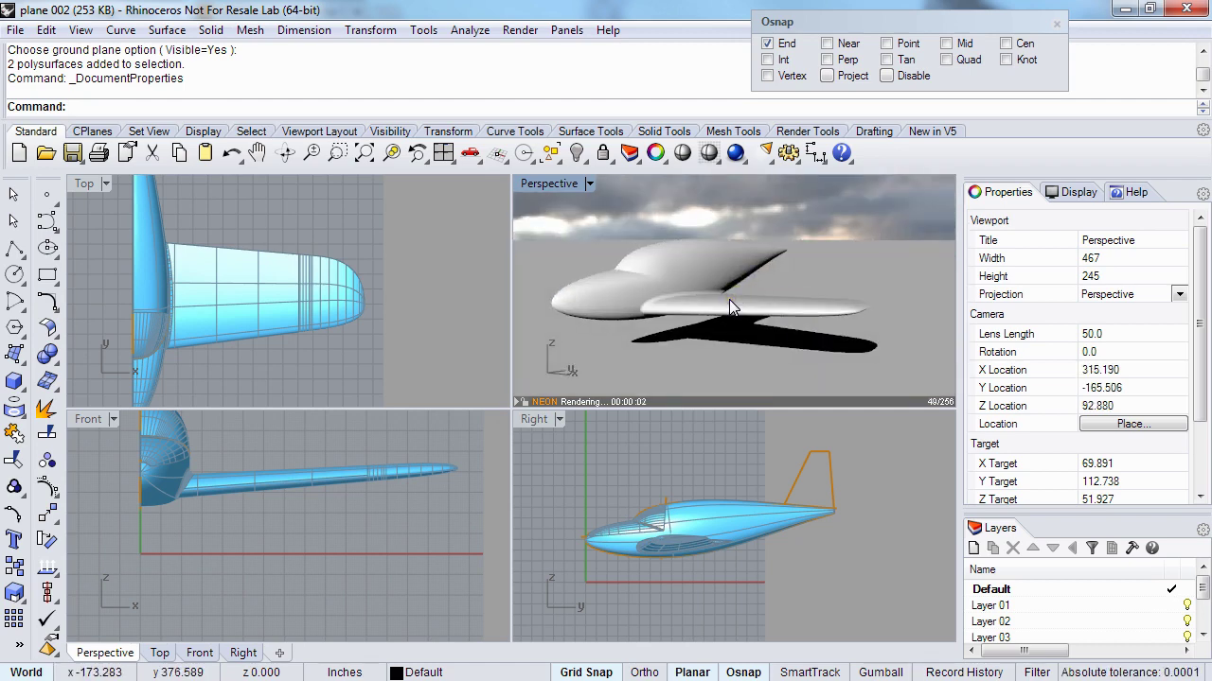
mouse_move(668, 326)
right_down()
mouse_move(690, 319)
mouse_move(668, 306)
right_up()
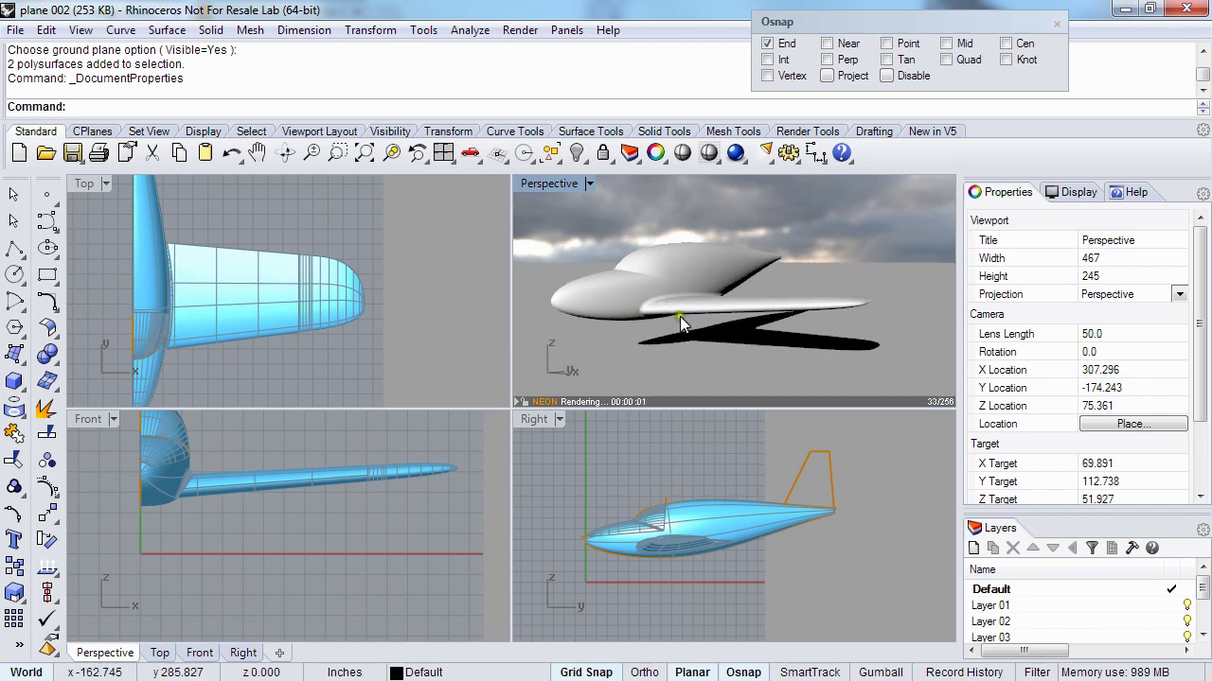
click(680, 316)
shift+click(724, 267)
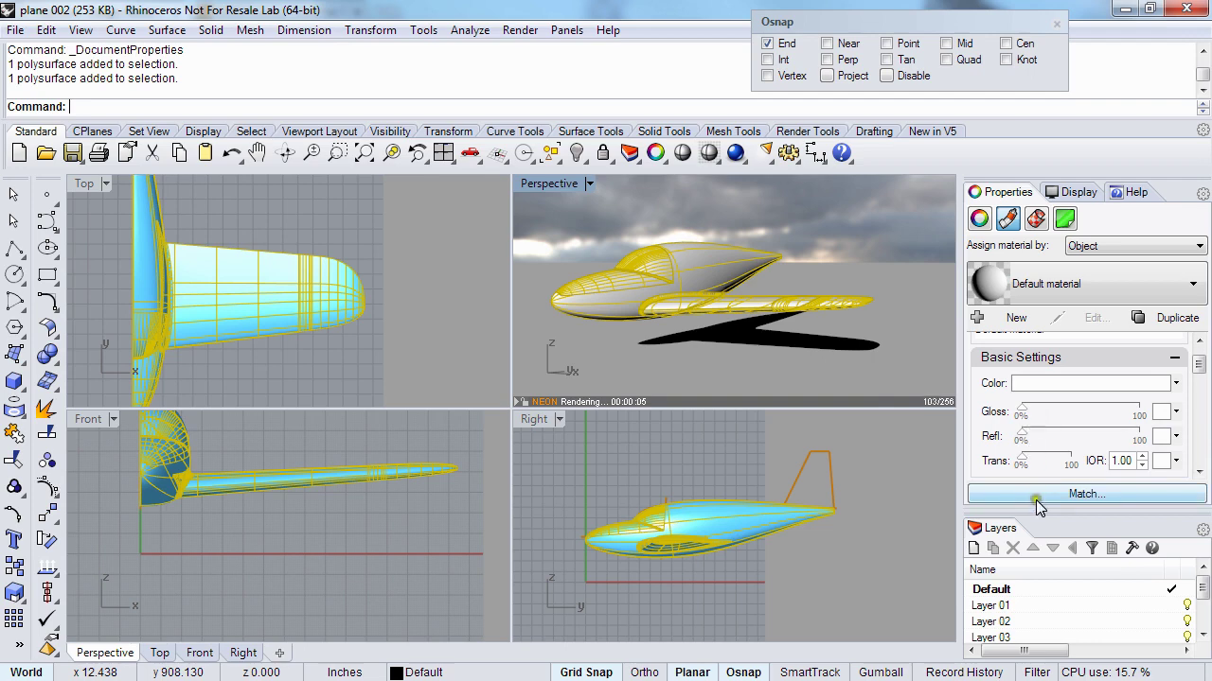
drag(1035, 513, 1035, 549)
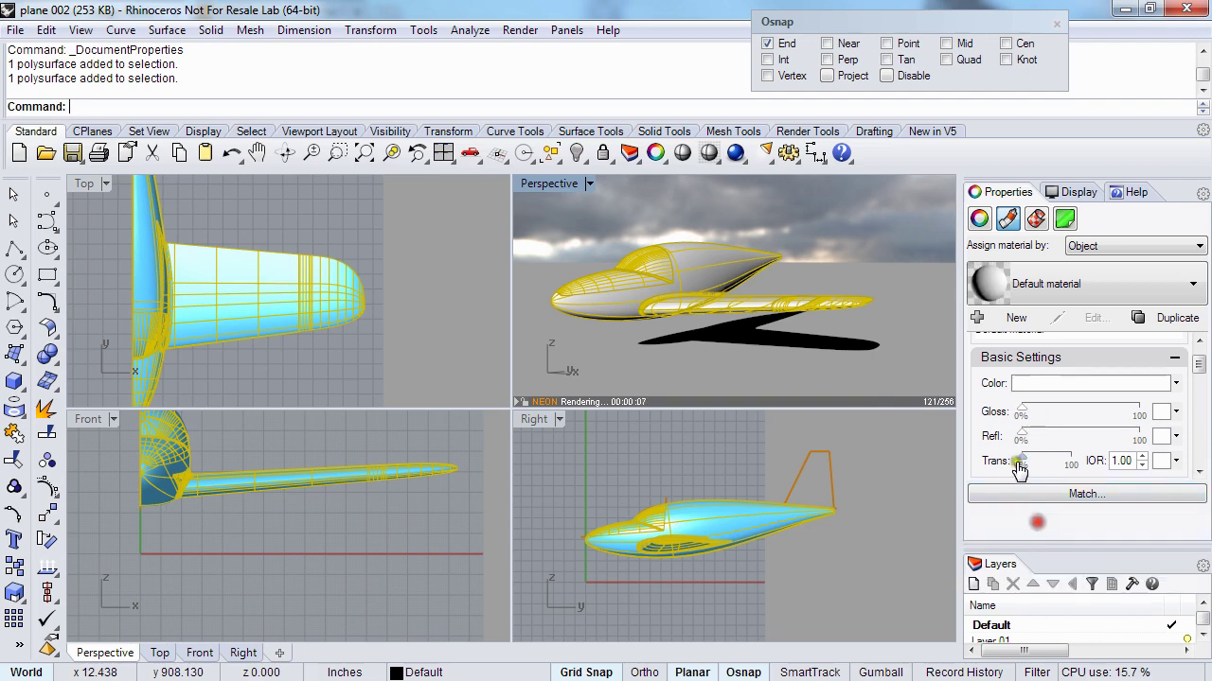
drag(1026, 437, 1089, 440)
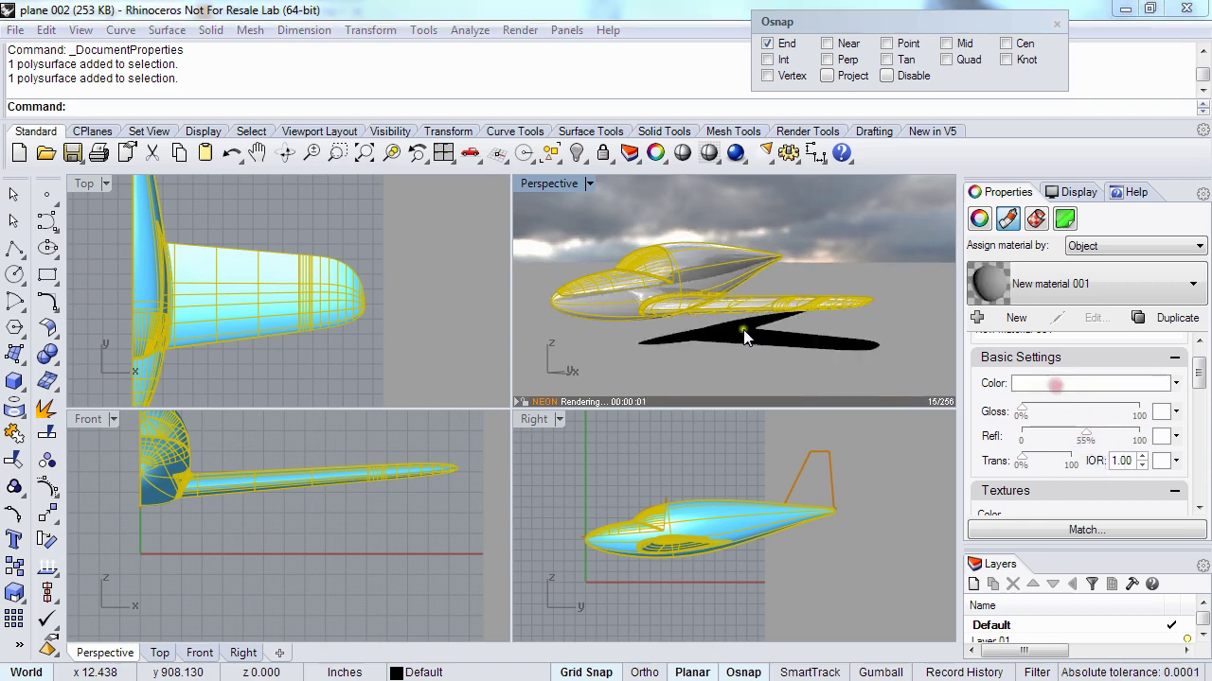
- Change the airplane material's color from white to a very light gray and deselect the airplane
click(1090, 383)
drag(730, 394, 740, 210)
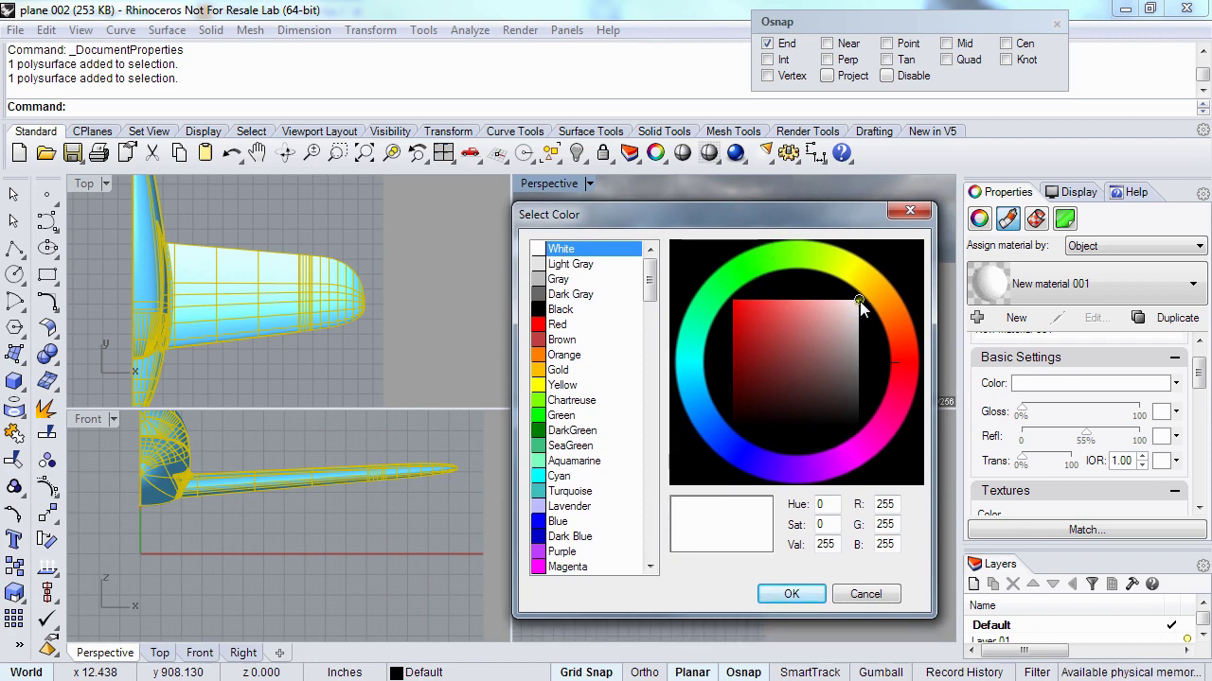
drag(859, 301, 866, 318)
click(786, 591)
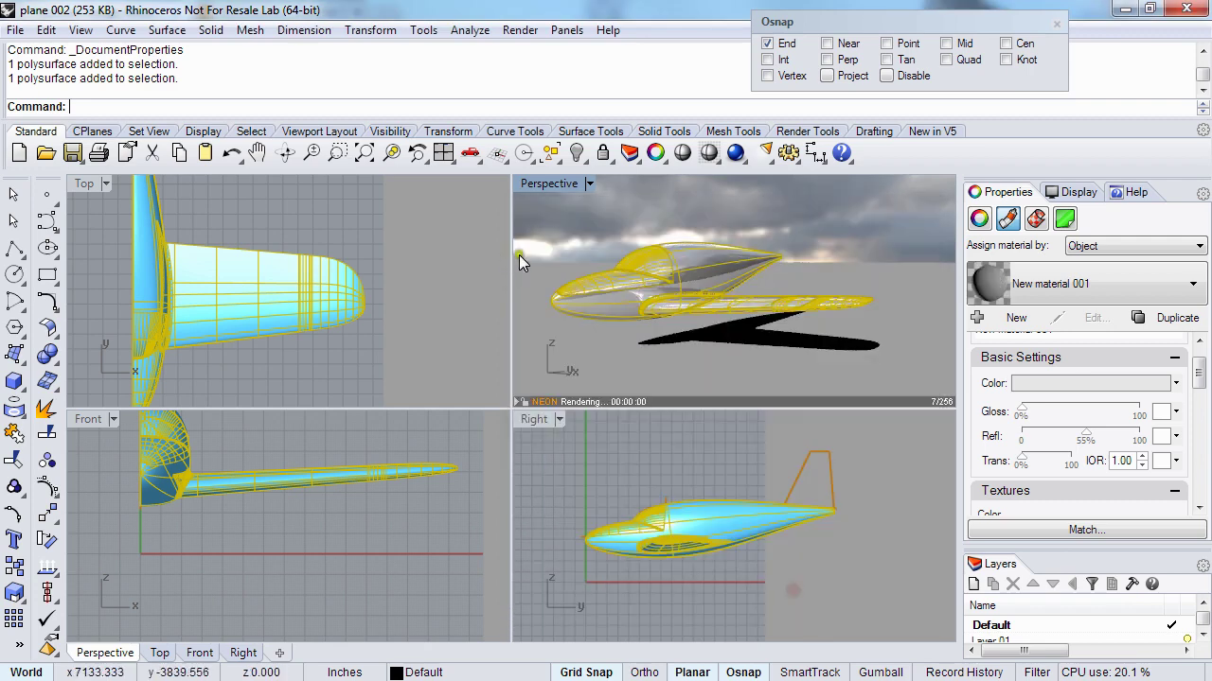
click(568, 237)
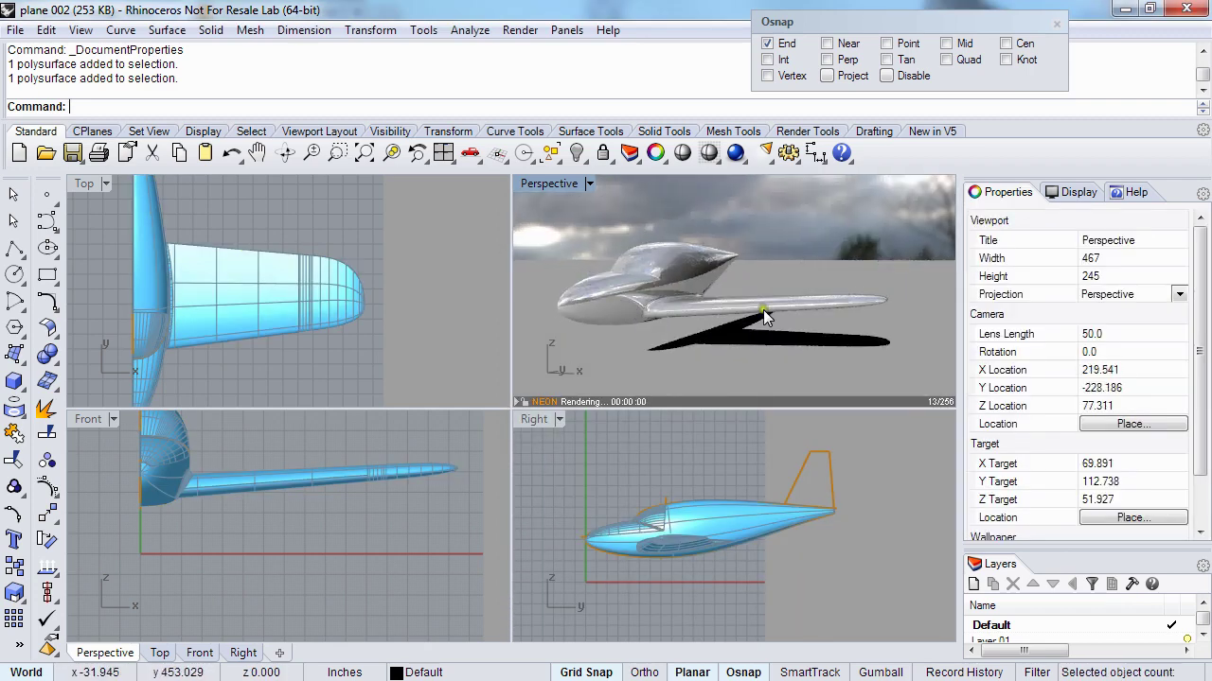
- View the airplane from a lower side angle, reselect the fuselage and wing, and set the material's reflectivity to 23%
right_drag(764, 317, 683, 307)
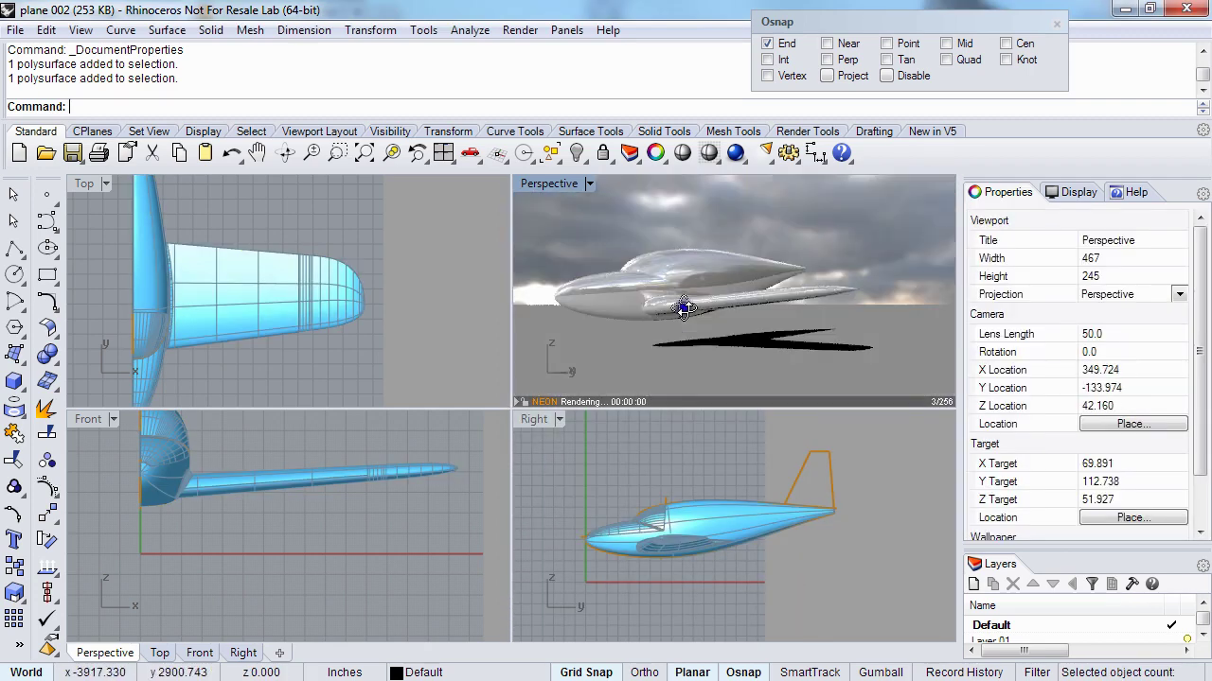
click(662, 302)
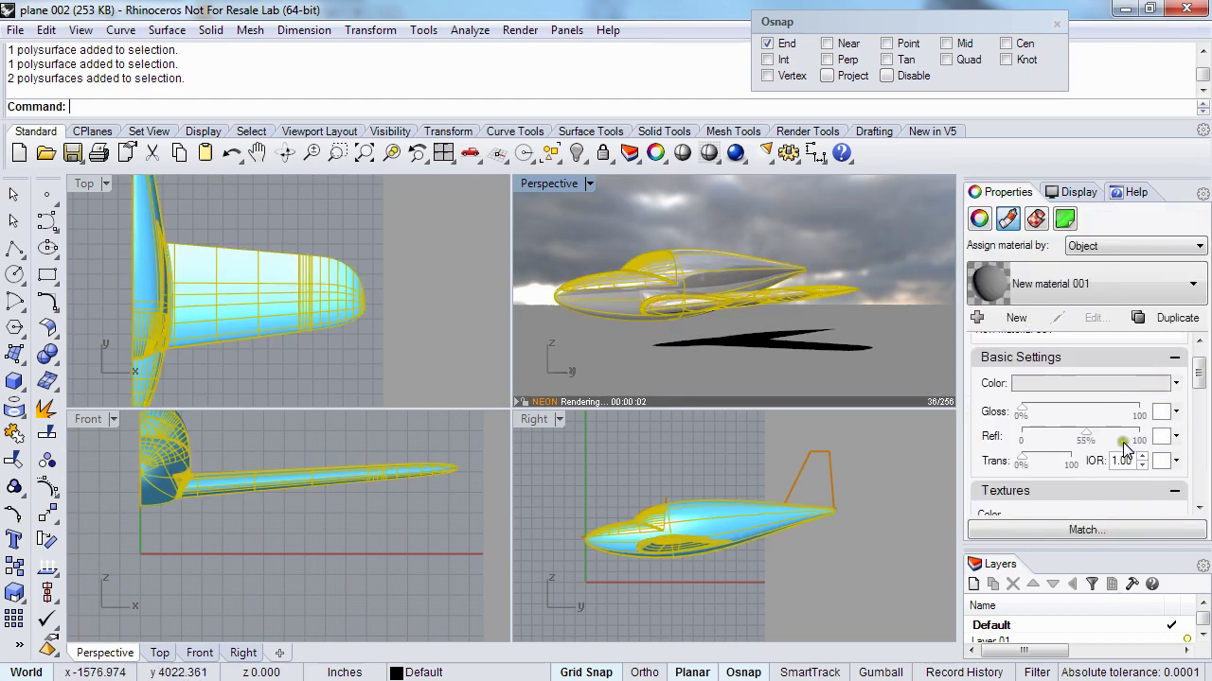
drag(1124, 447, 1047, 442)
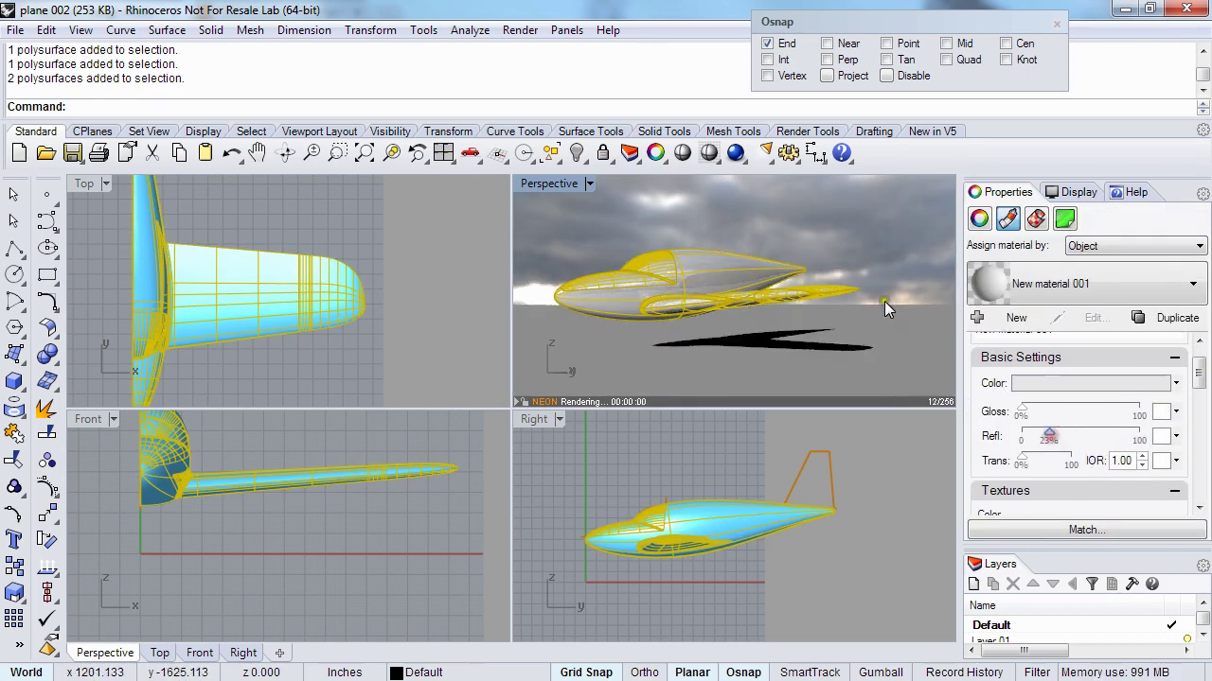
- Select the fuselage and wing half in the front view and mirror a copy about the Y axis
click(869, 258)
right_drag(757, 301, 626, 328)
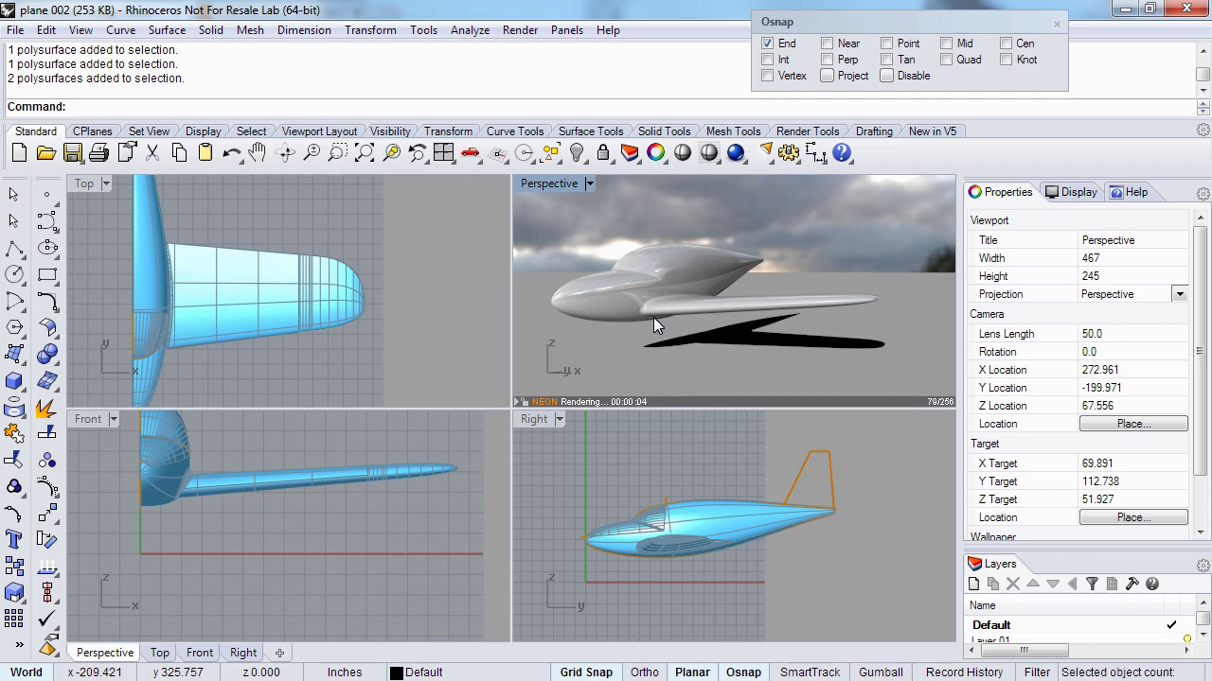
scroll(302, 557, up, 2)
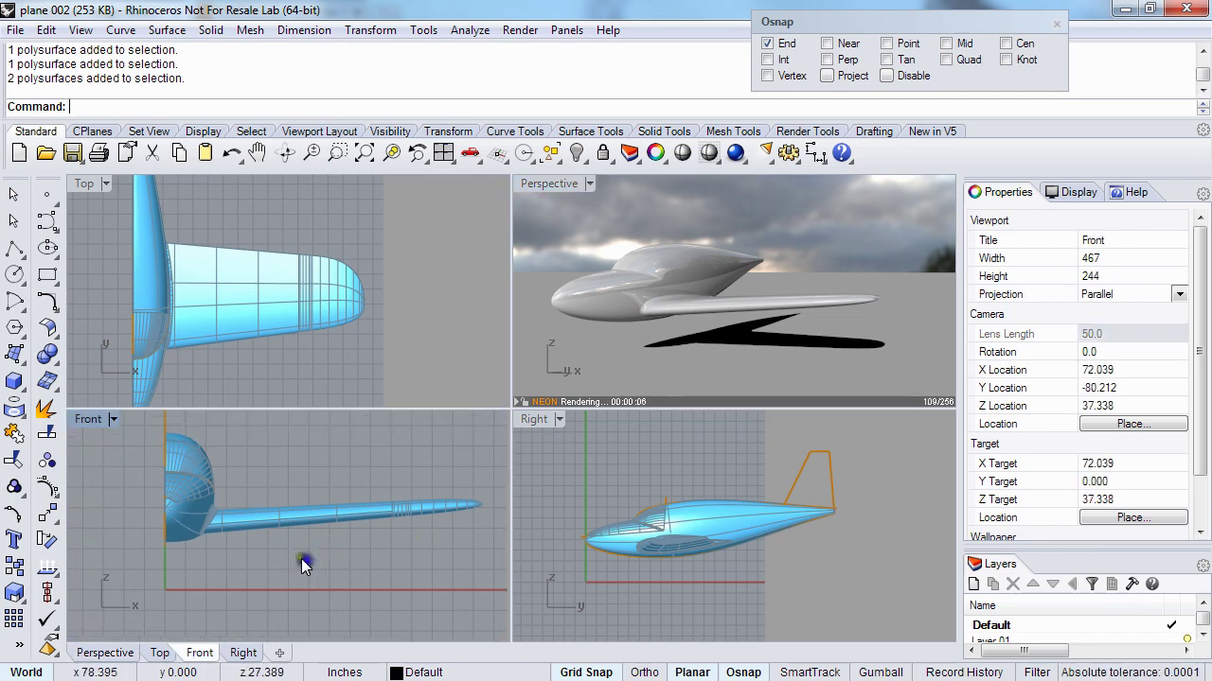
scroll(316, 524, up, 2)
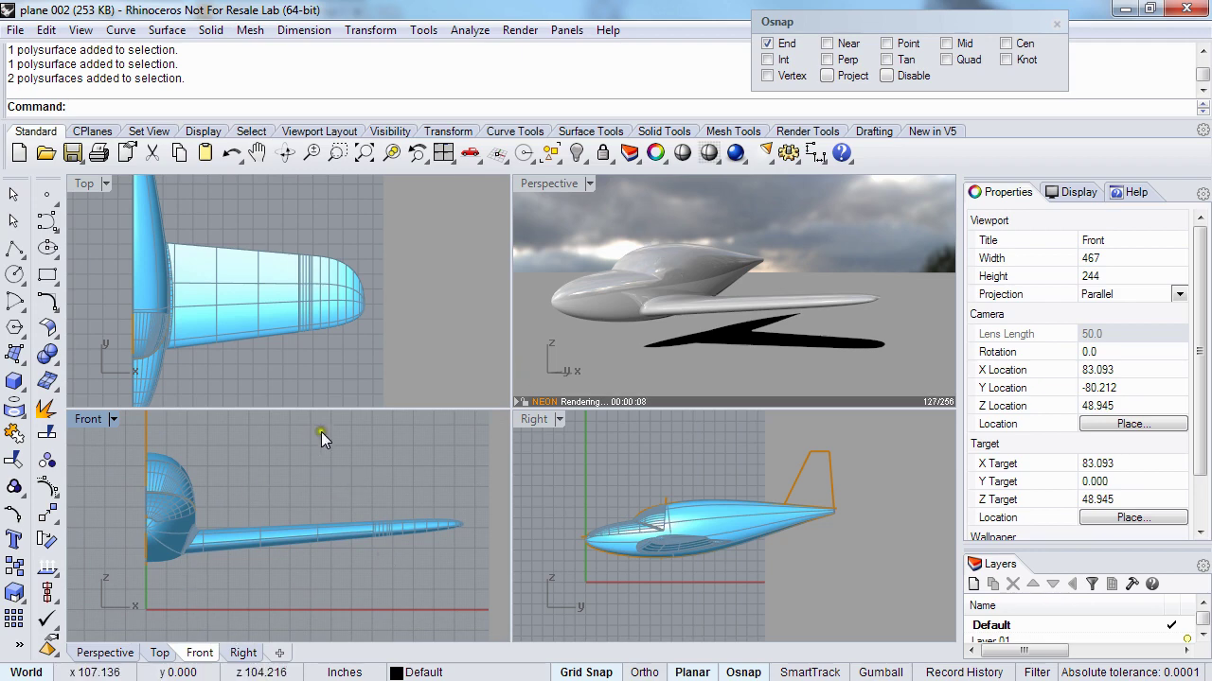
drag(349, 427, 173, 562)
right_drag(174, 562, 194, 567)
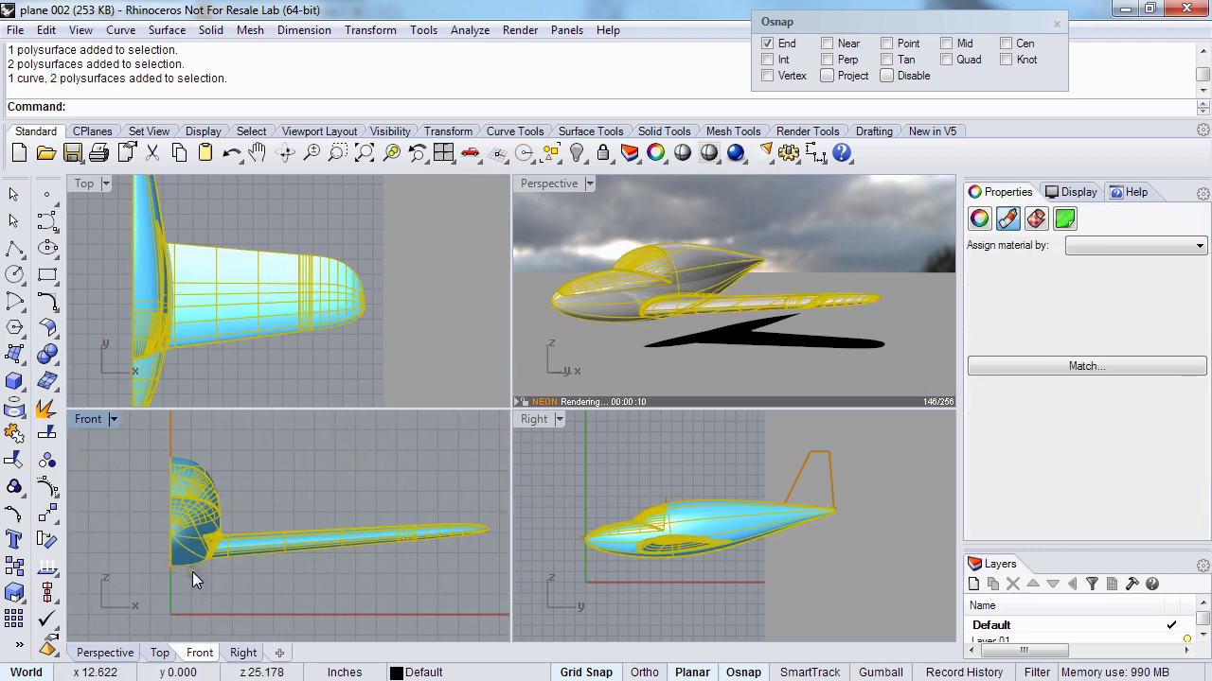
text(mirror)
key(Return)
text(y=Yes XAxis YAxis ): y)
key(Return)
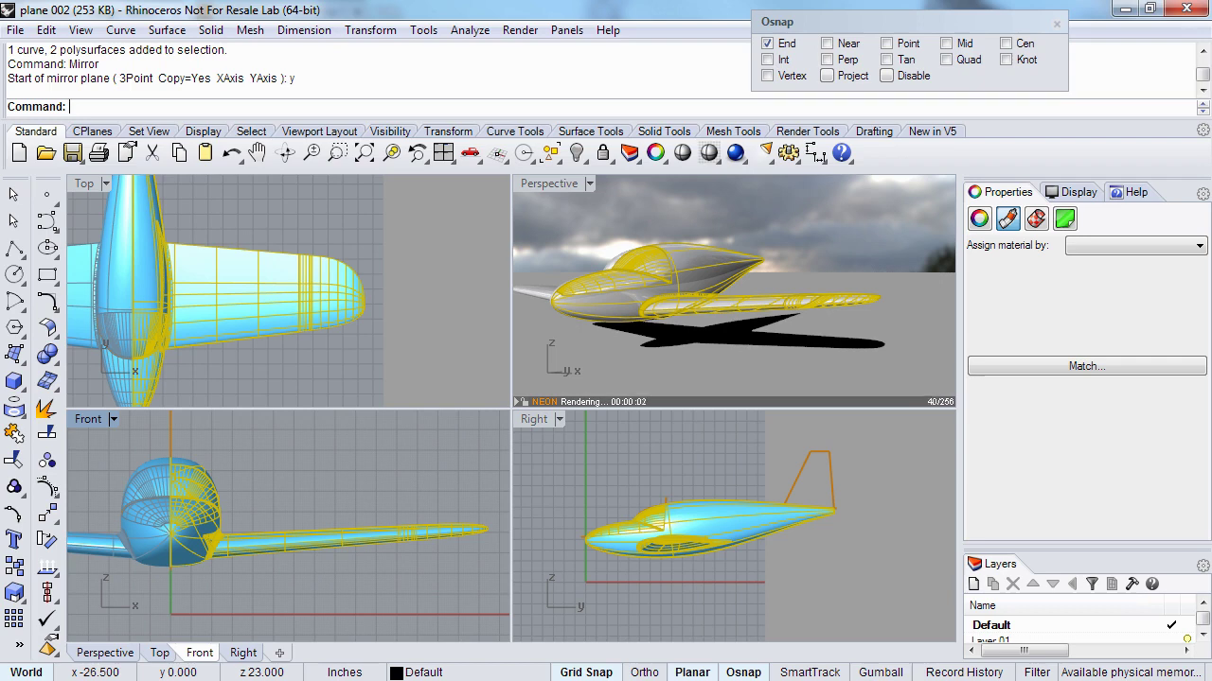
- Deselect the airplane, view it from higher up in Perspective, and frame the windshield closely in the Right view
click(563, 248)
right_drag(563, 248, 598, 306)
right_drag(602, 494, 621, 499)
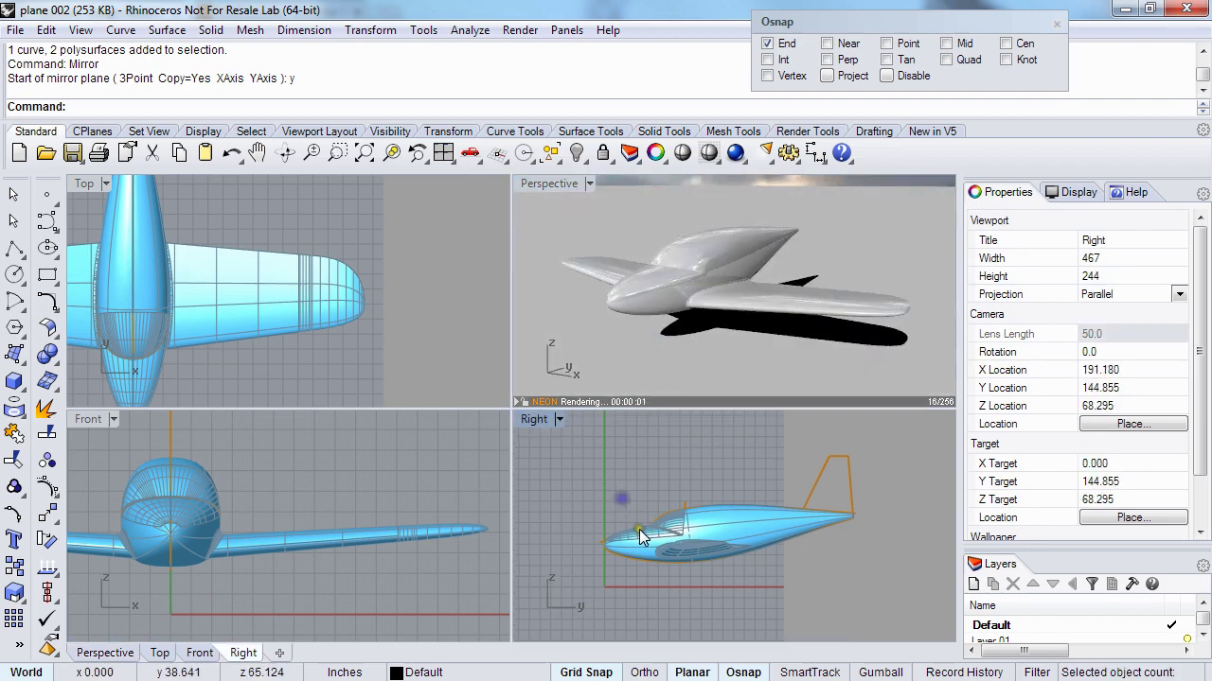
scroll(640, 537, up, 8)
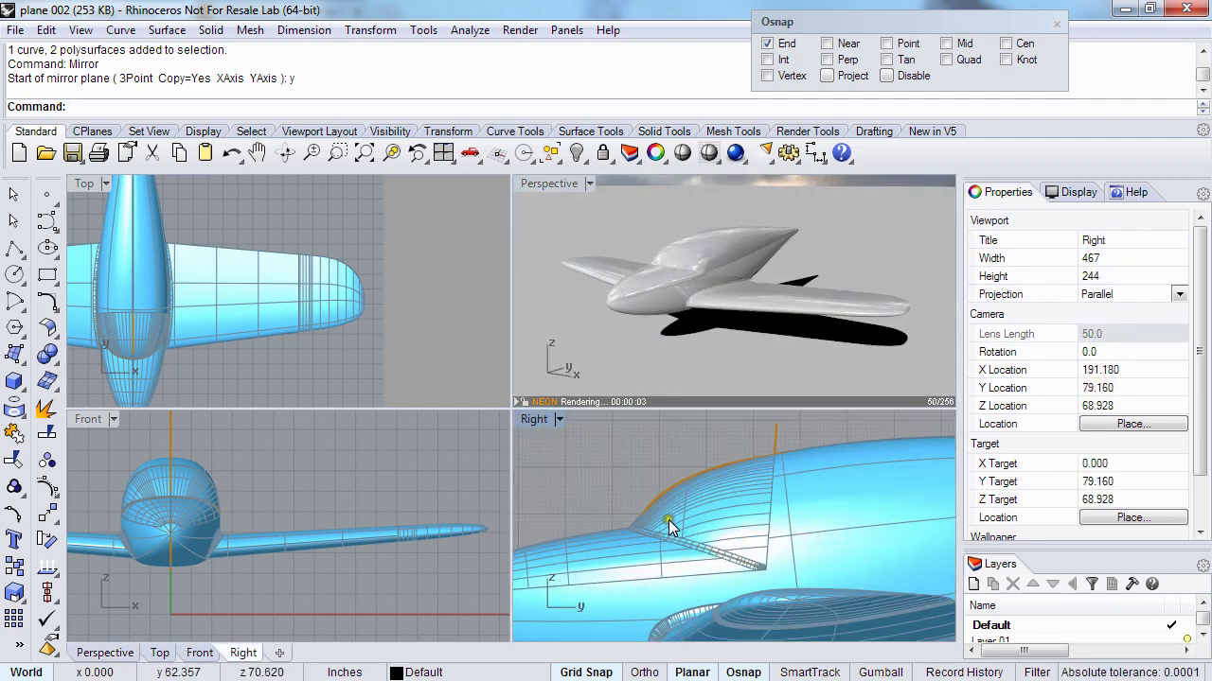
right_drag(669, 527, 683, 511)
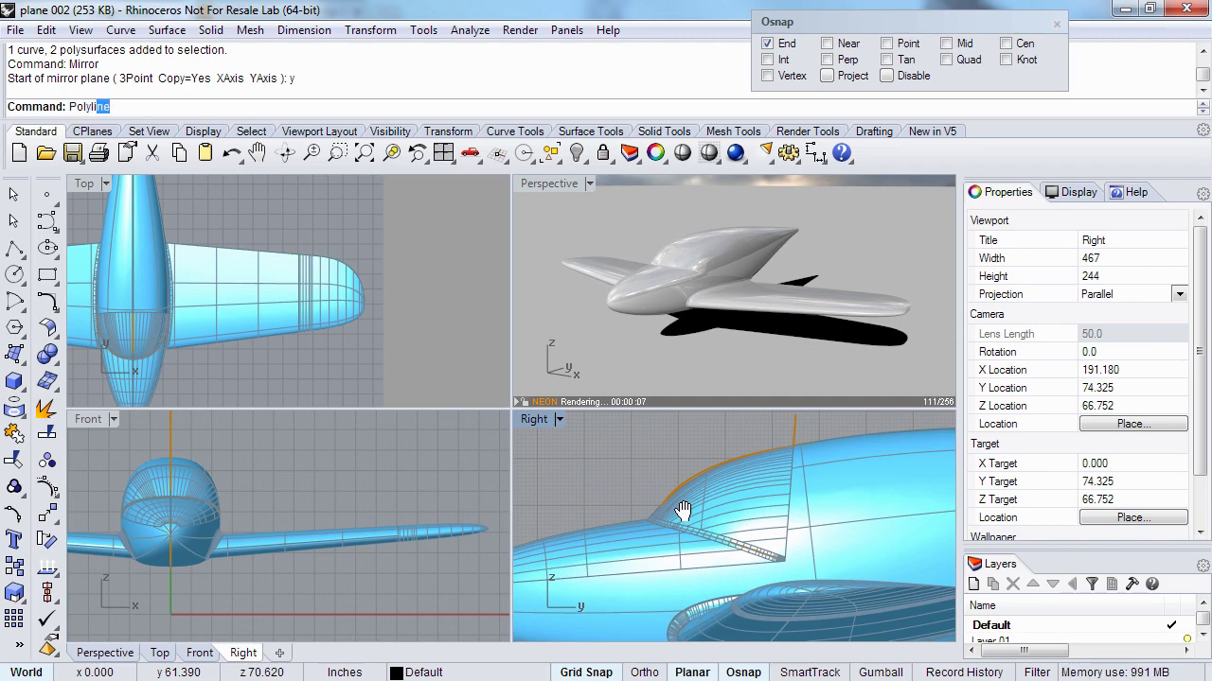
key(Return)
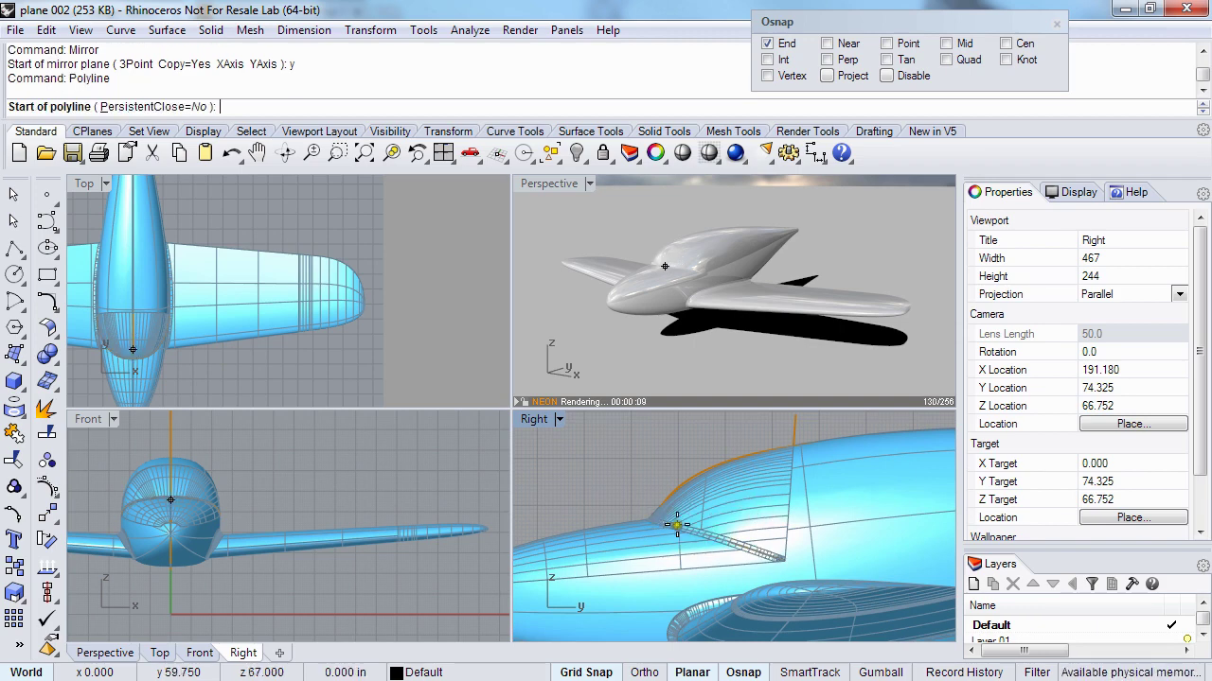
key(Escape)
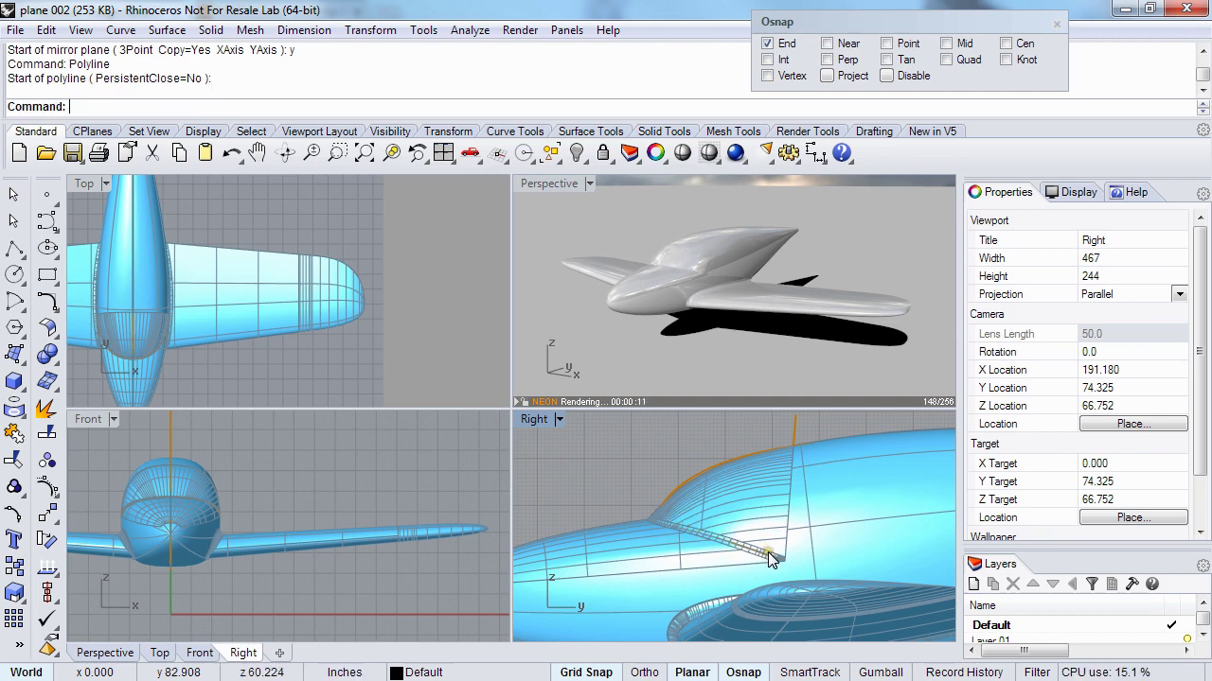
key(Return)
key(Escape)
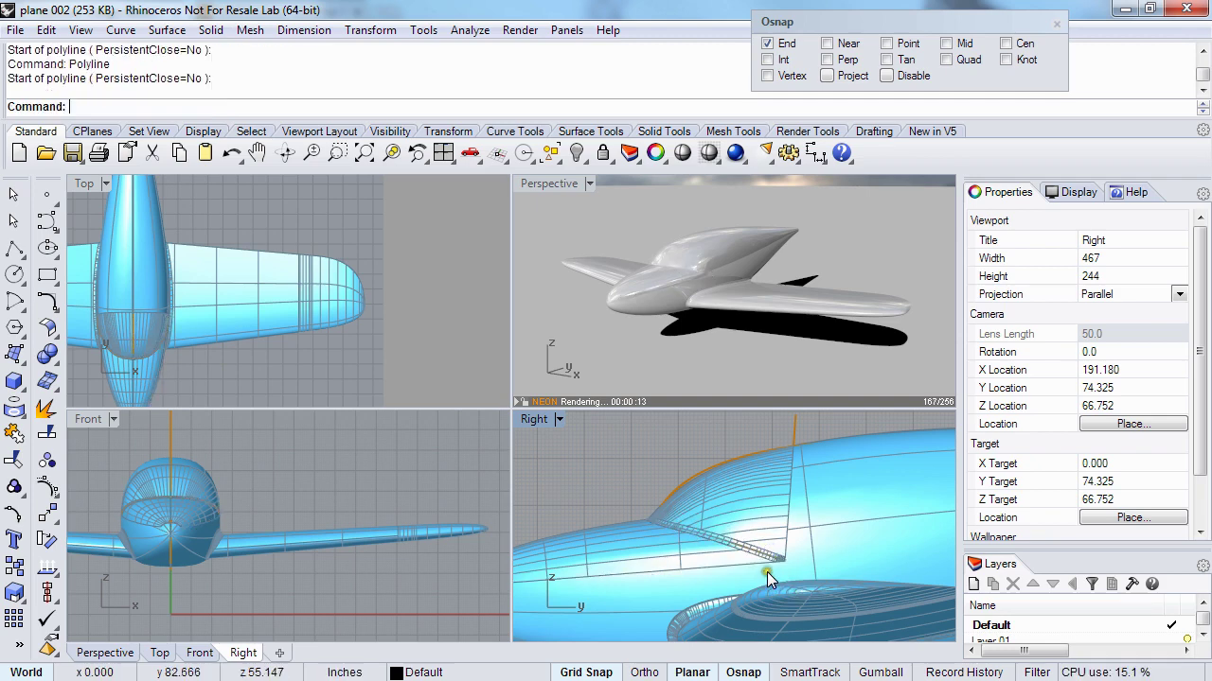
- Draw a two-segment polyline in the Right view, rising just ahead of the windshield's rear edge and running forward past its upper outline
key(Return)
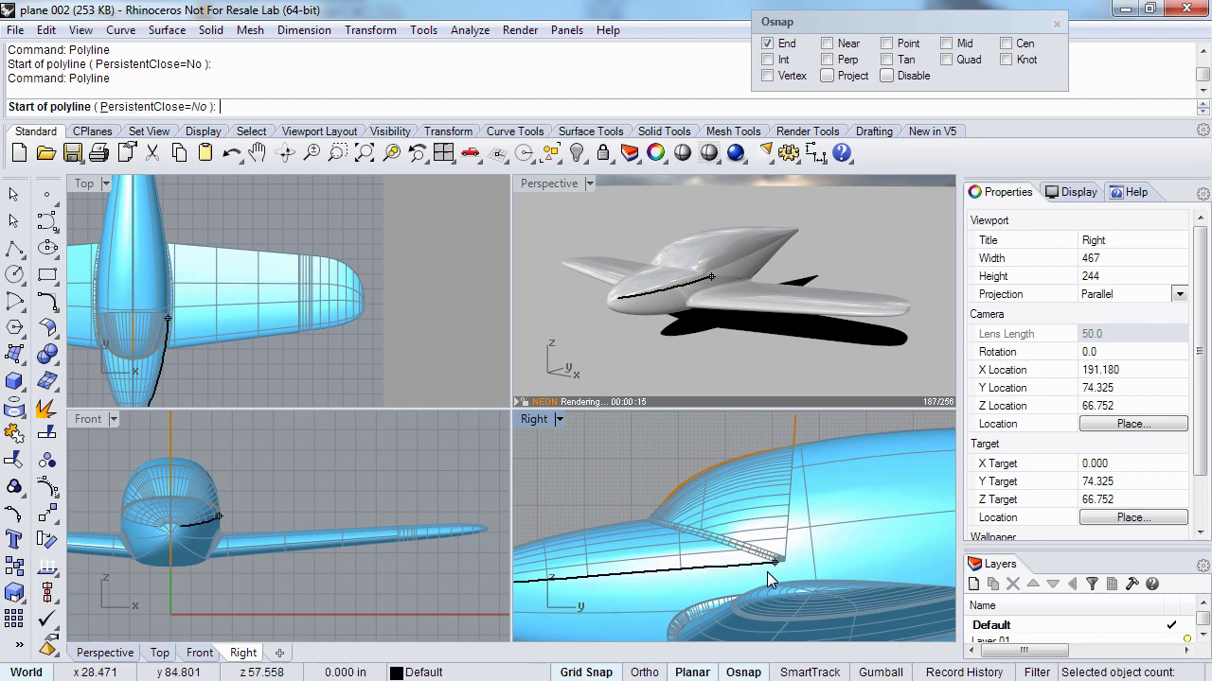
click(767, 579)
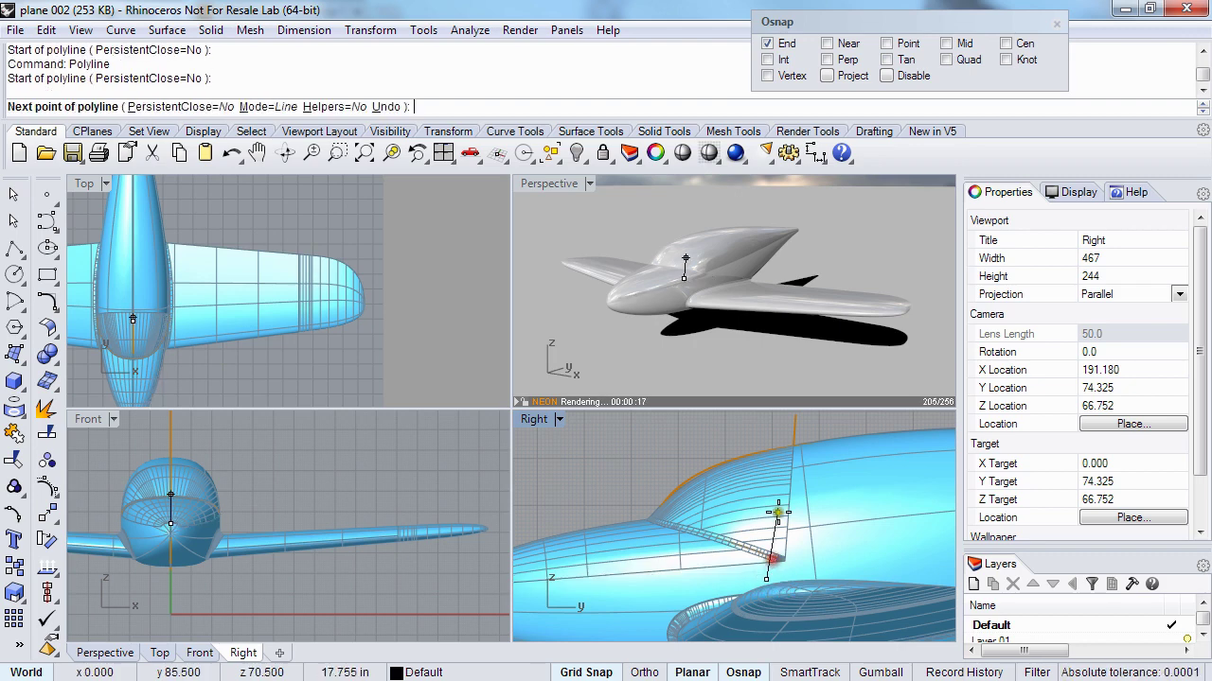
click(778, 481)
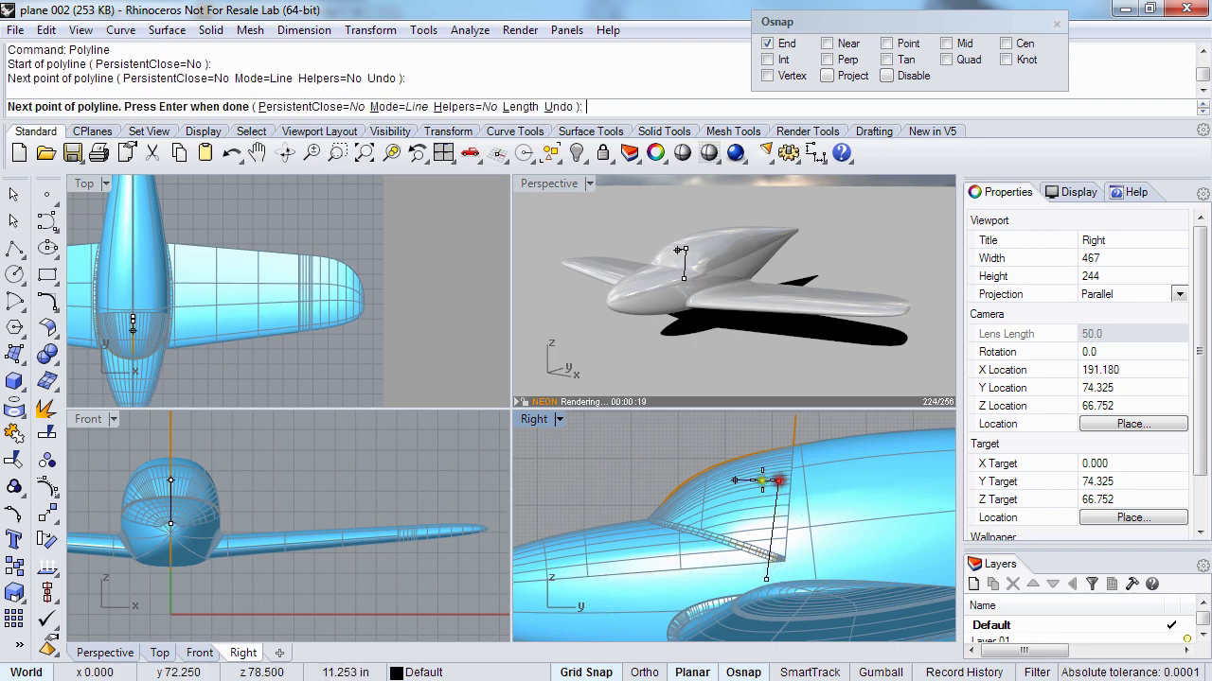
click(671, 453)
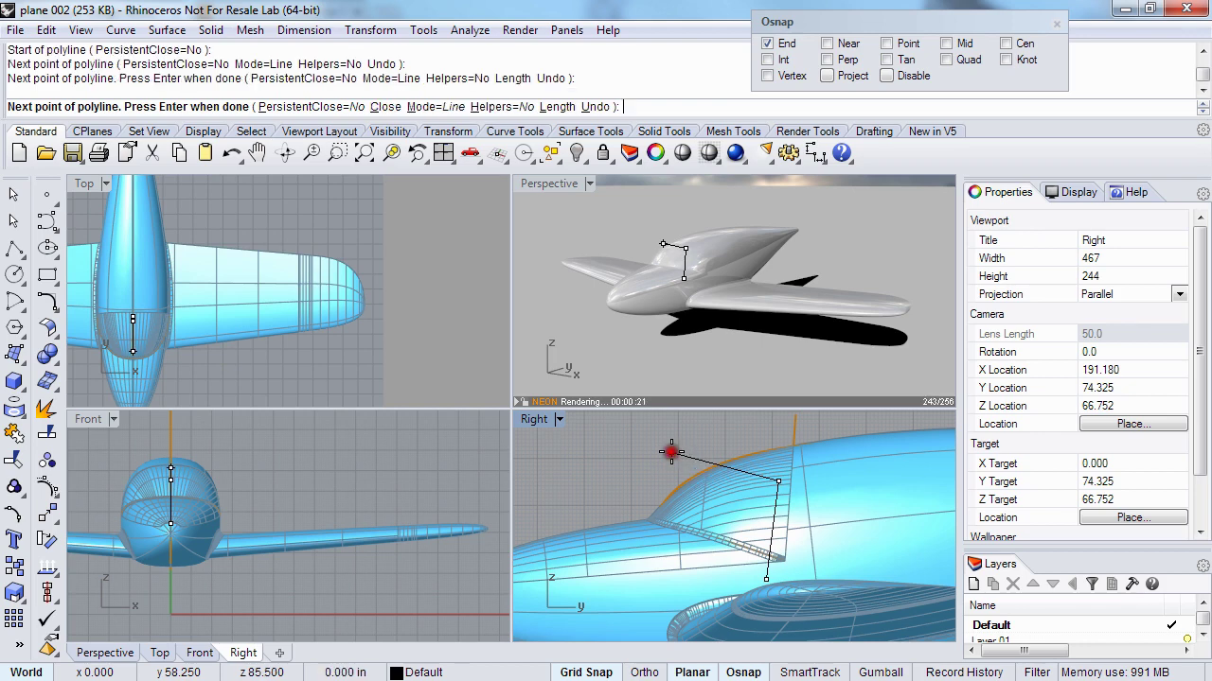
key(Escape)
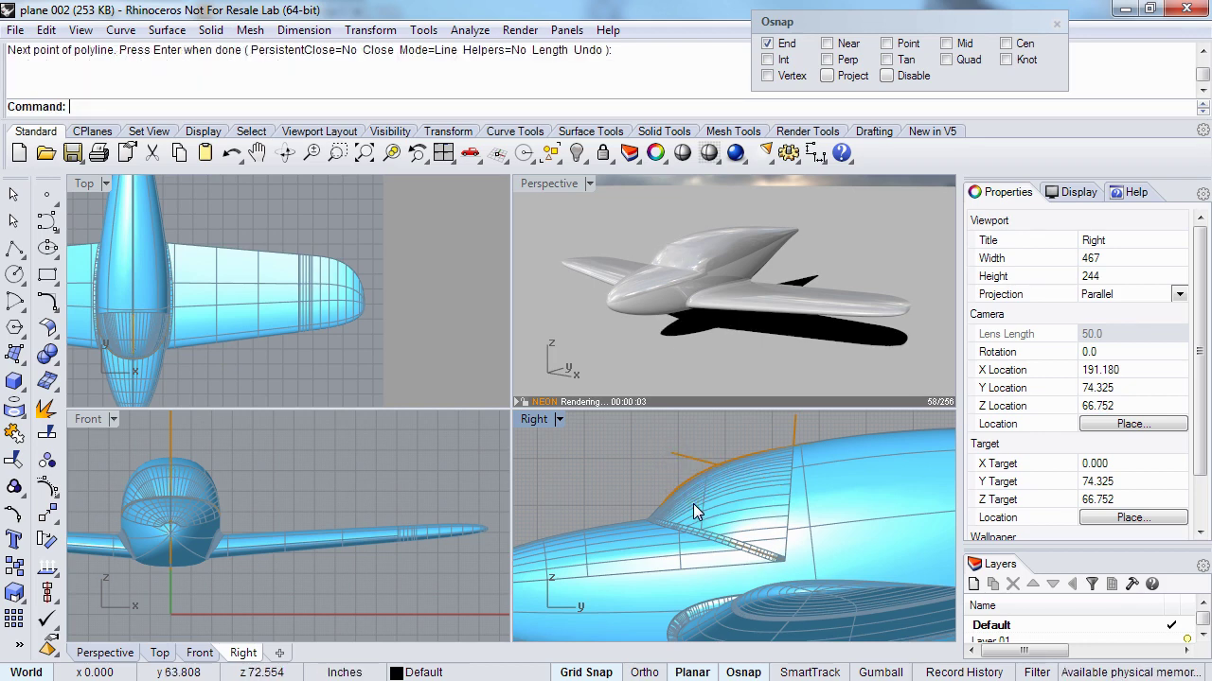
- Extract the two windshield surfaces from the fuselage halves with Copy set to No
text(ExtractSrf)
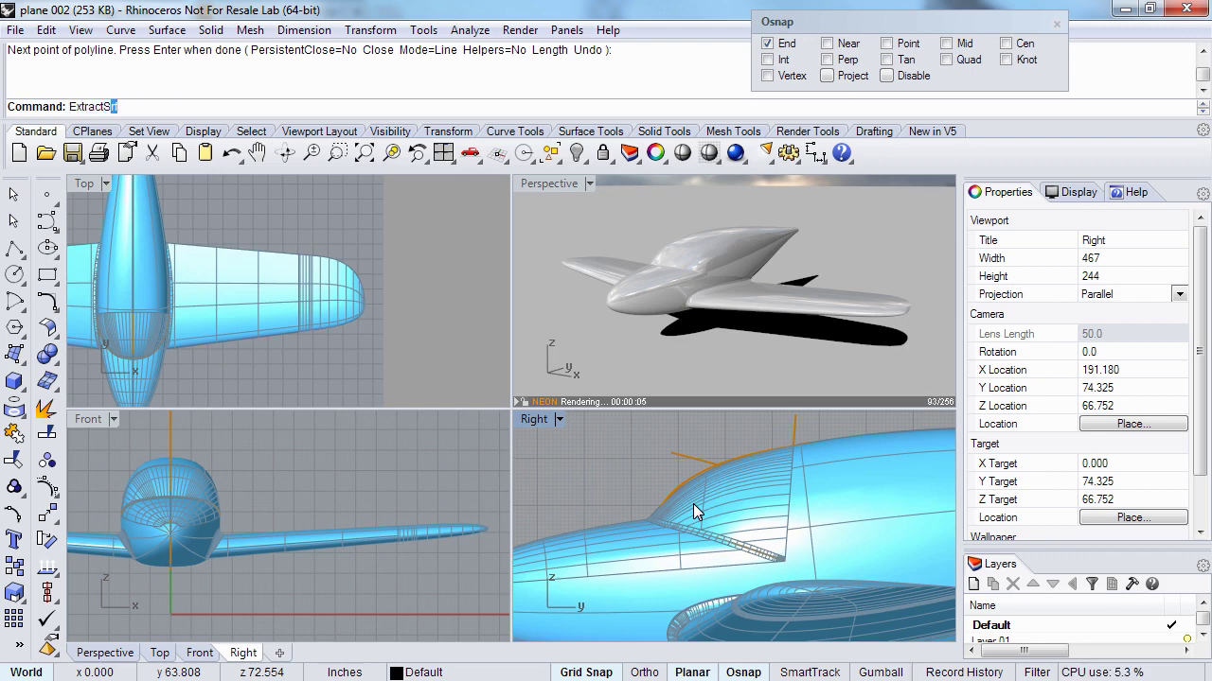
key(Return)
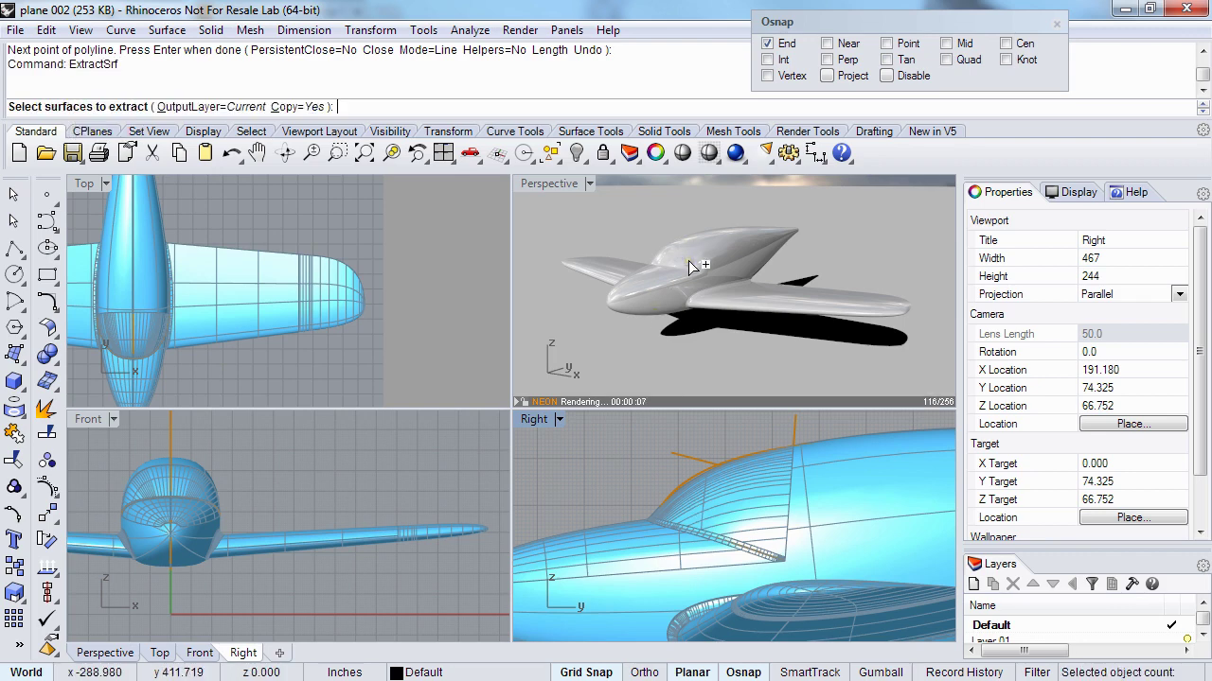
text(c)
key(Return)
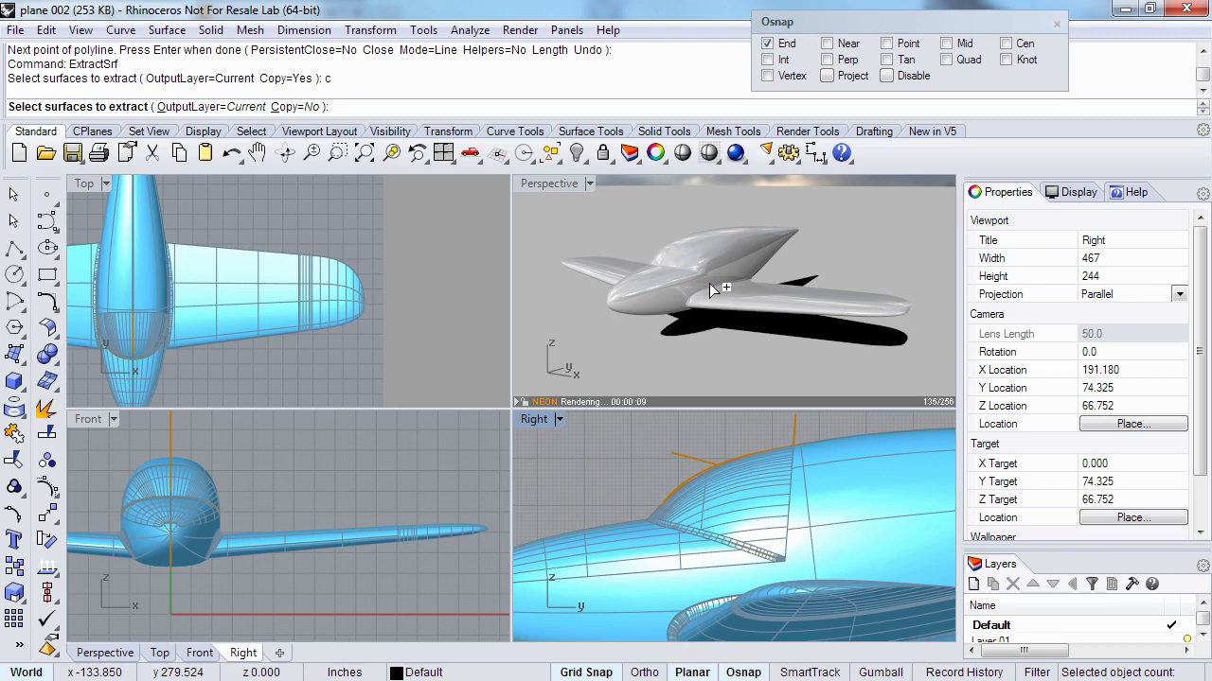
click(682, 268)
click(661, 256)
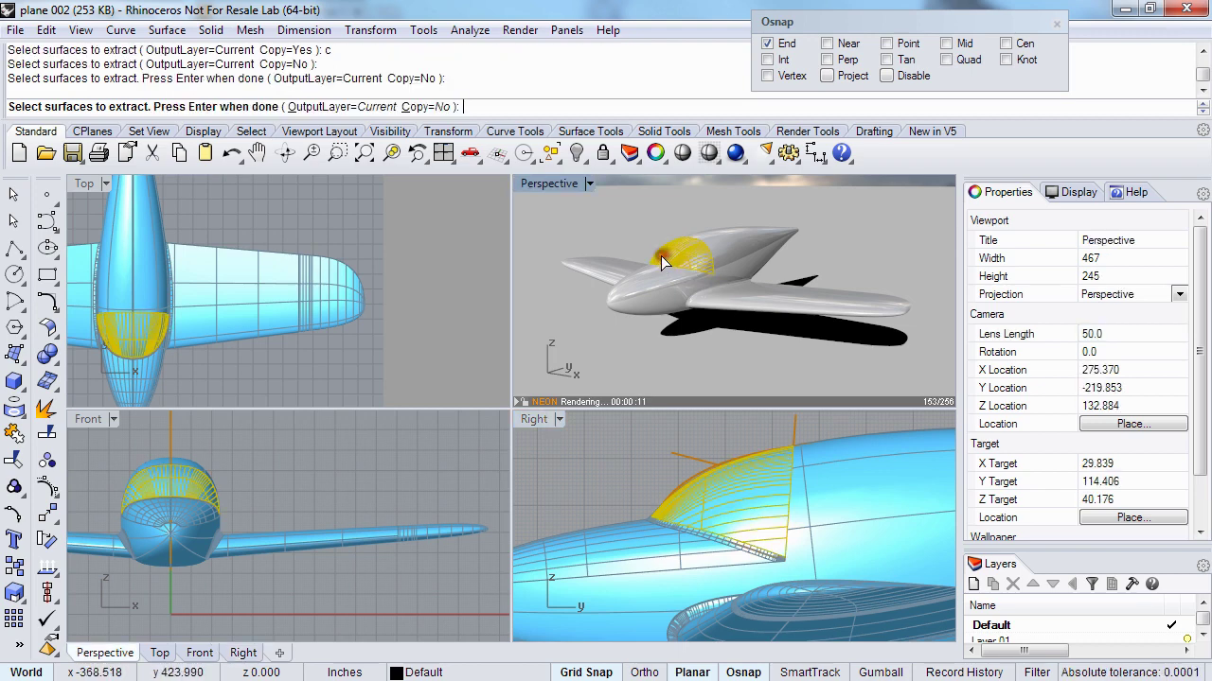
key(Return)
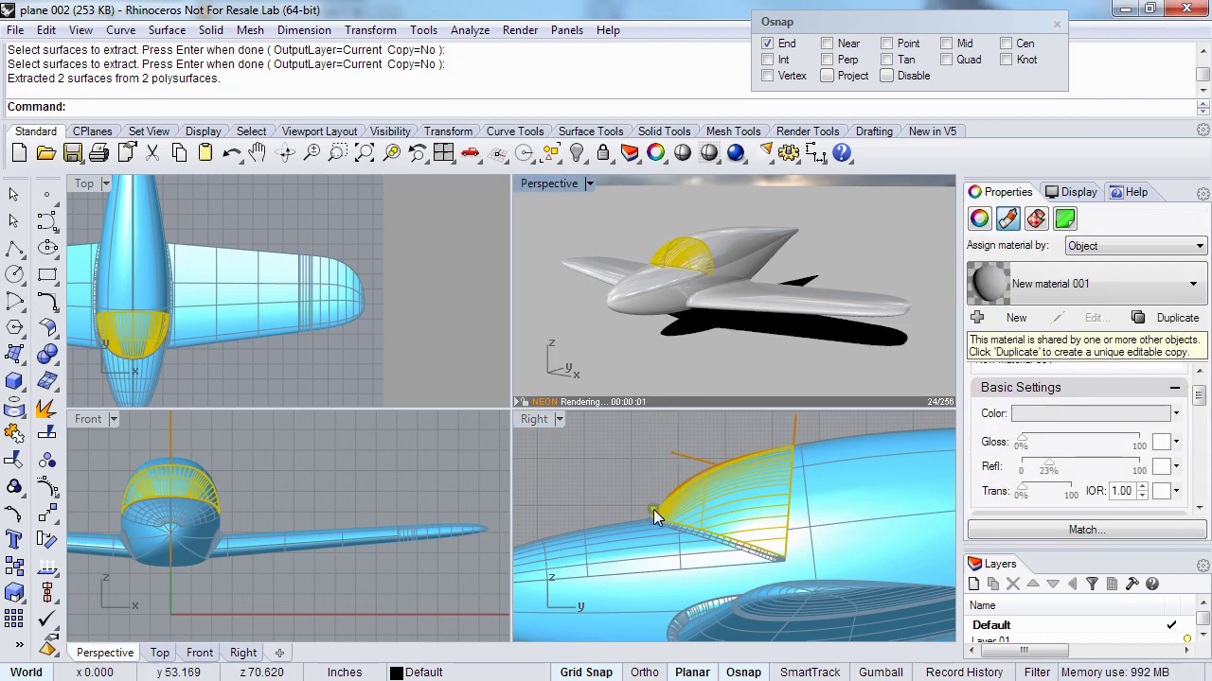
- Split both extracted windshield surfaces with the two-segment polyline and clear the selection
scroll(648, 530, up, 1)
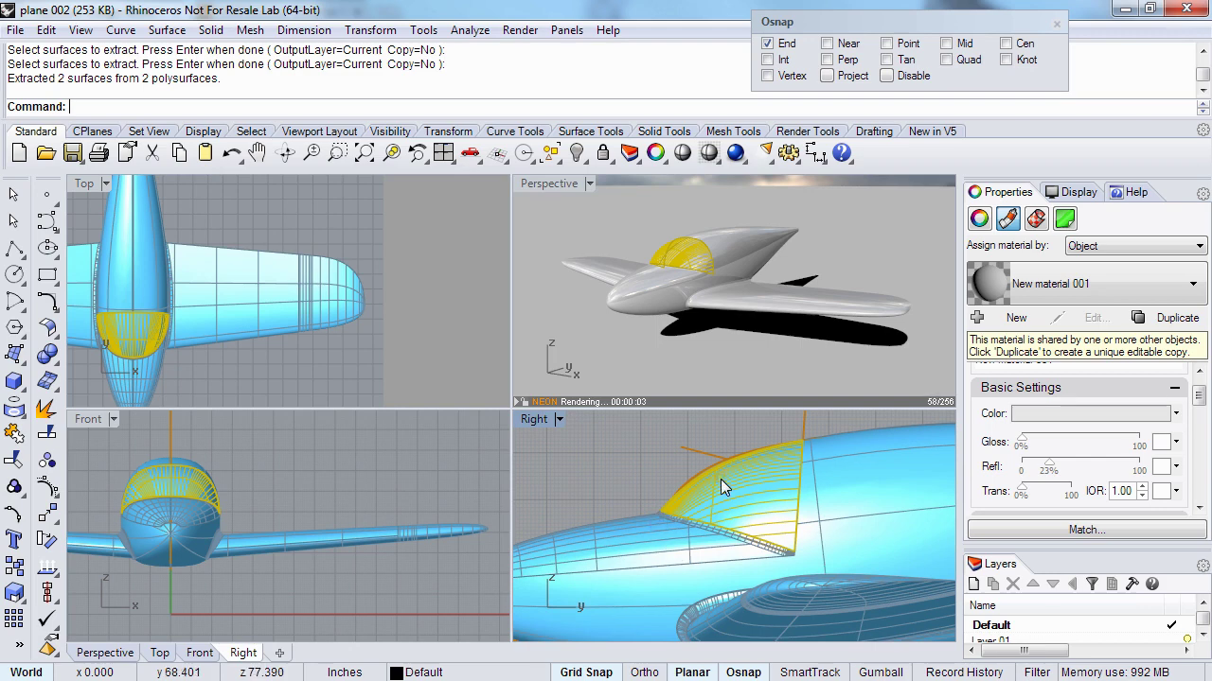
text(Split)
key(Return)
click(702, 453)
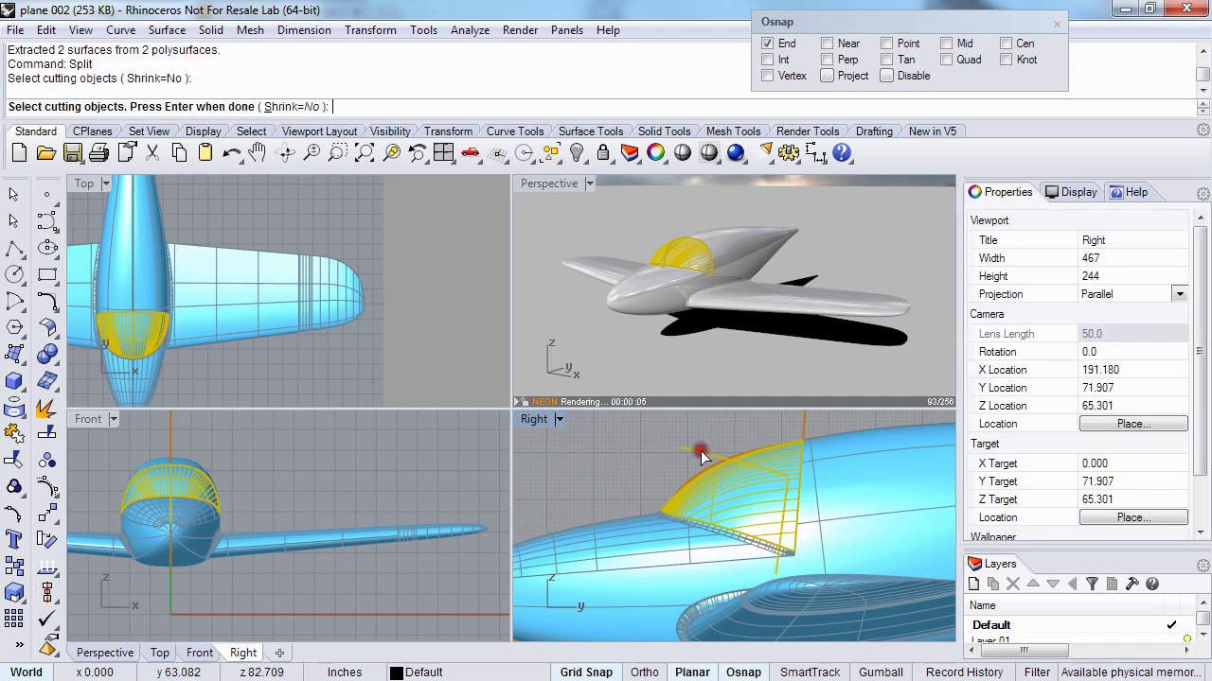
key(Return)
key(Escape)
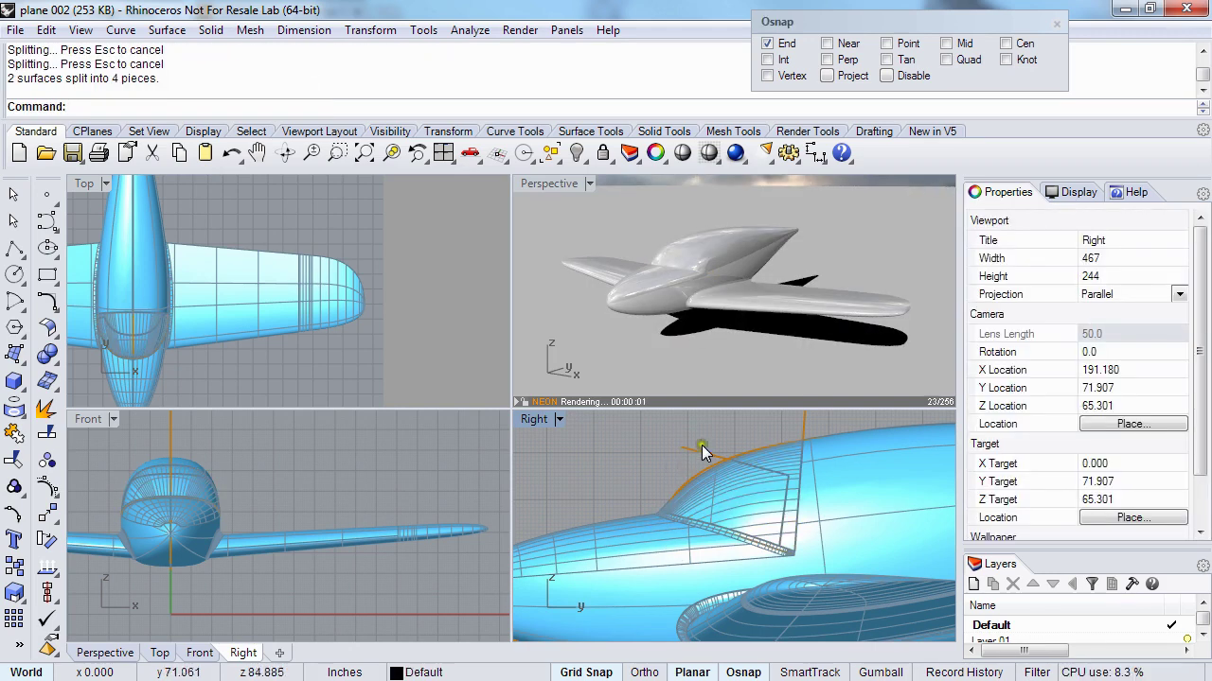
- Join the fuselage with the windshield's outer frame strip, leaving the glass area separate
click(795, 472)
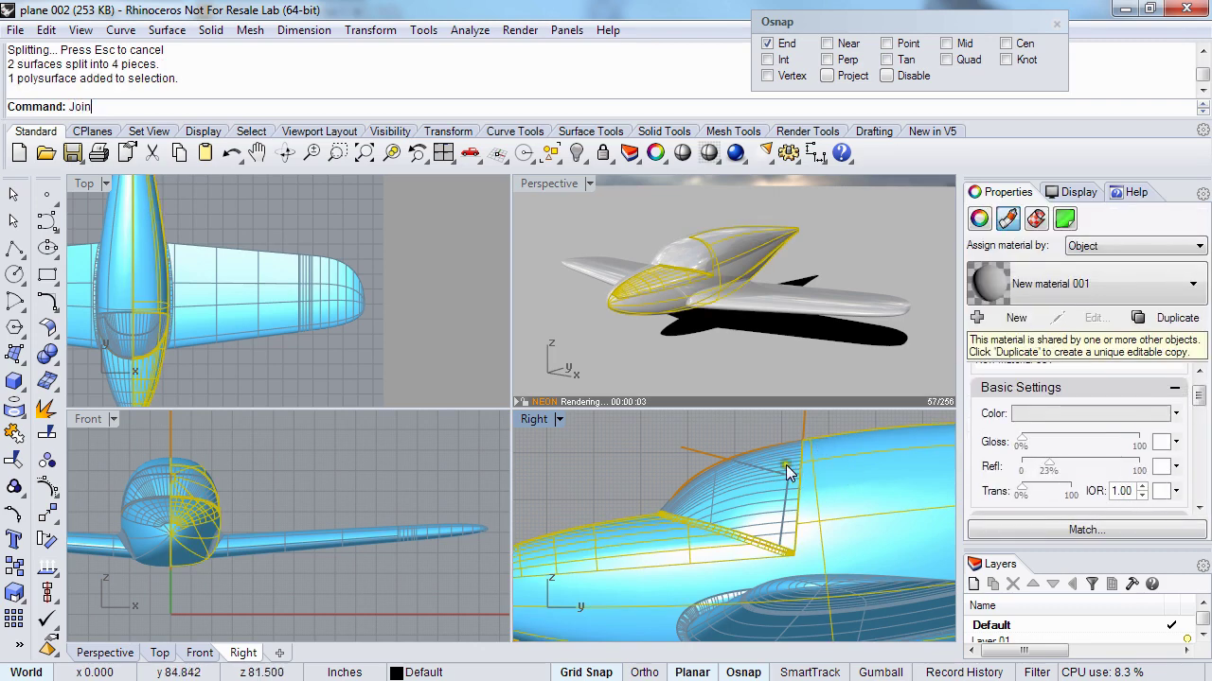
key(ctrl+j)
click(785, 460)
key(Return)
- Select both windshield glass surfaces and try light blue (RGB 183, 198, 234) as their shared material's color
click(728, 321)
right_drag(728, 322, 657, 262)
ctrl+shift+click(693, 270)
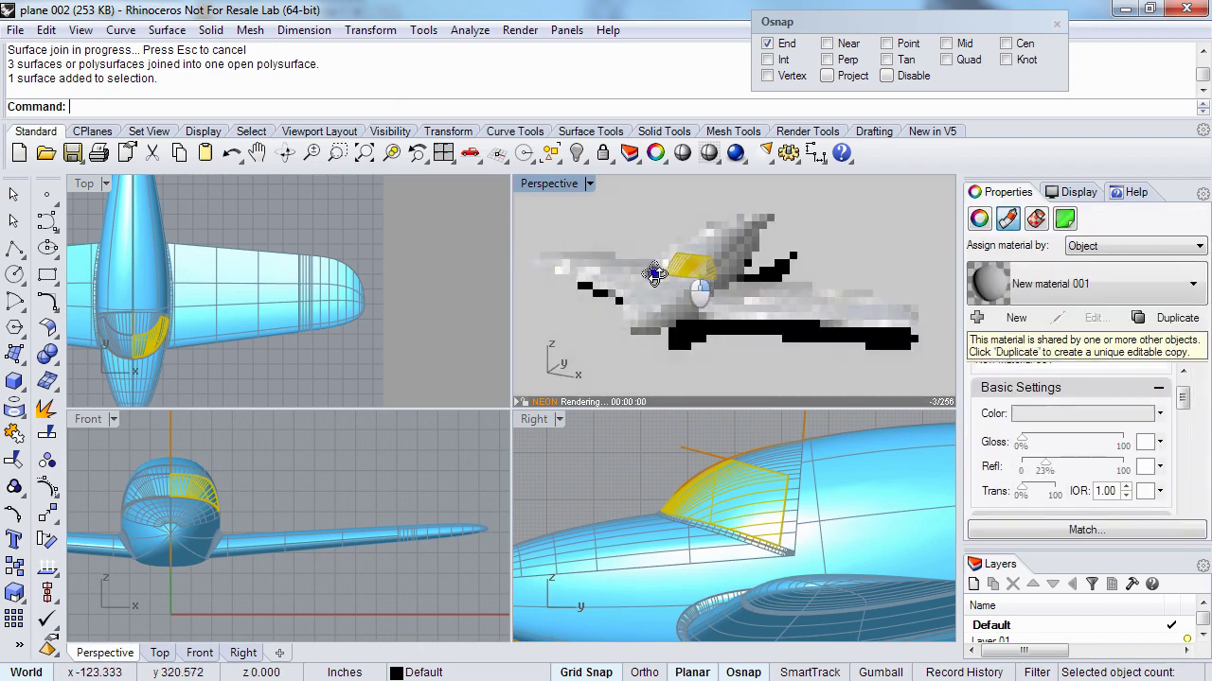
ctrl+shift+click(653, 264)
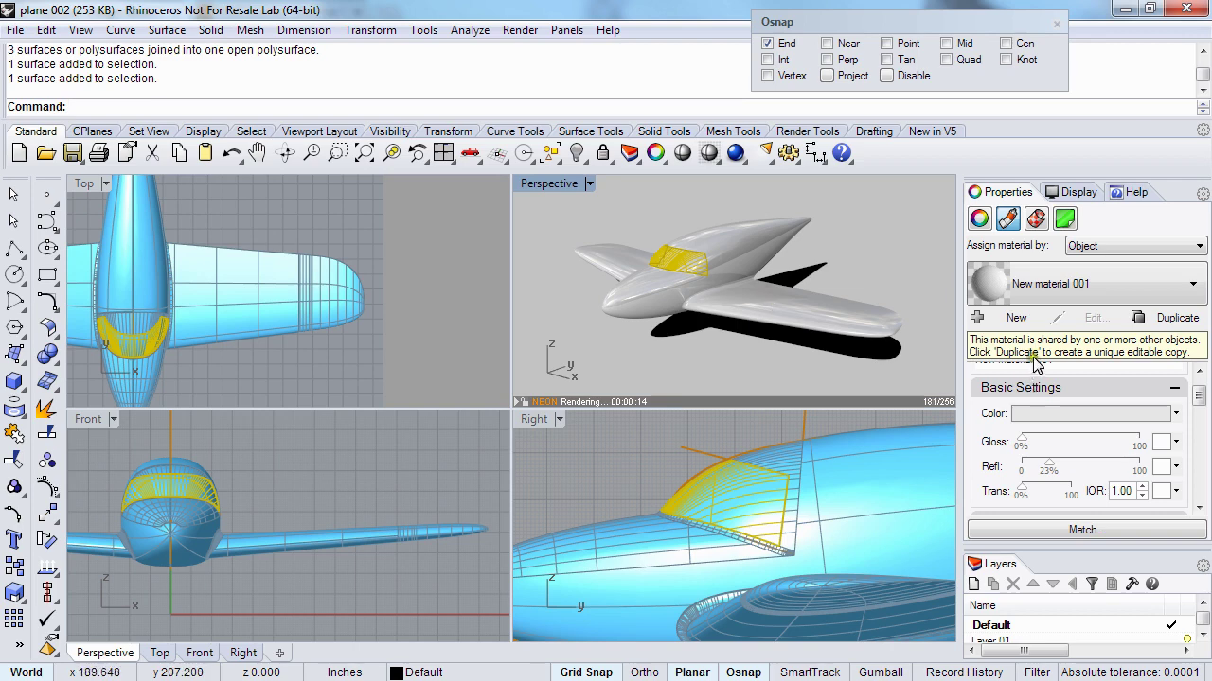
click(1036, 414)
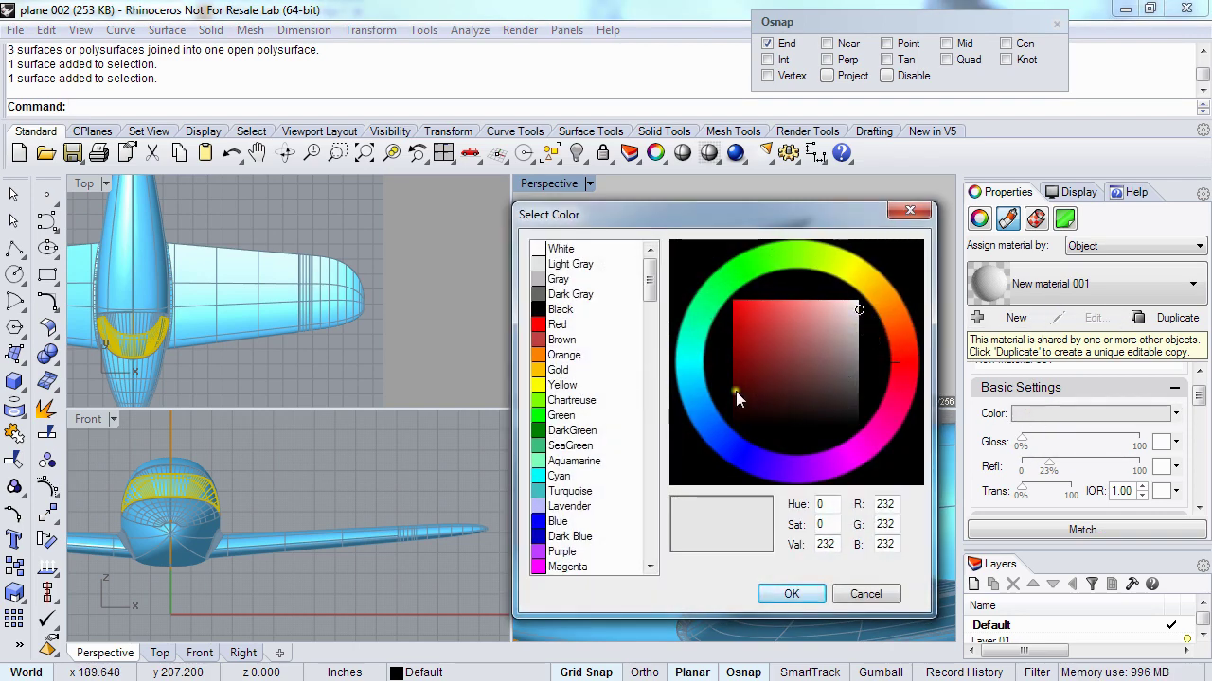
click(832, 309)
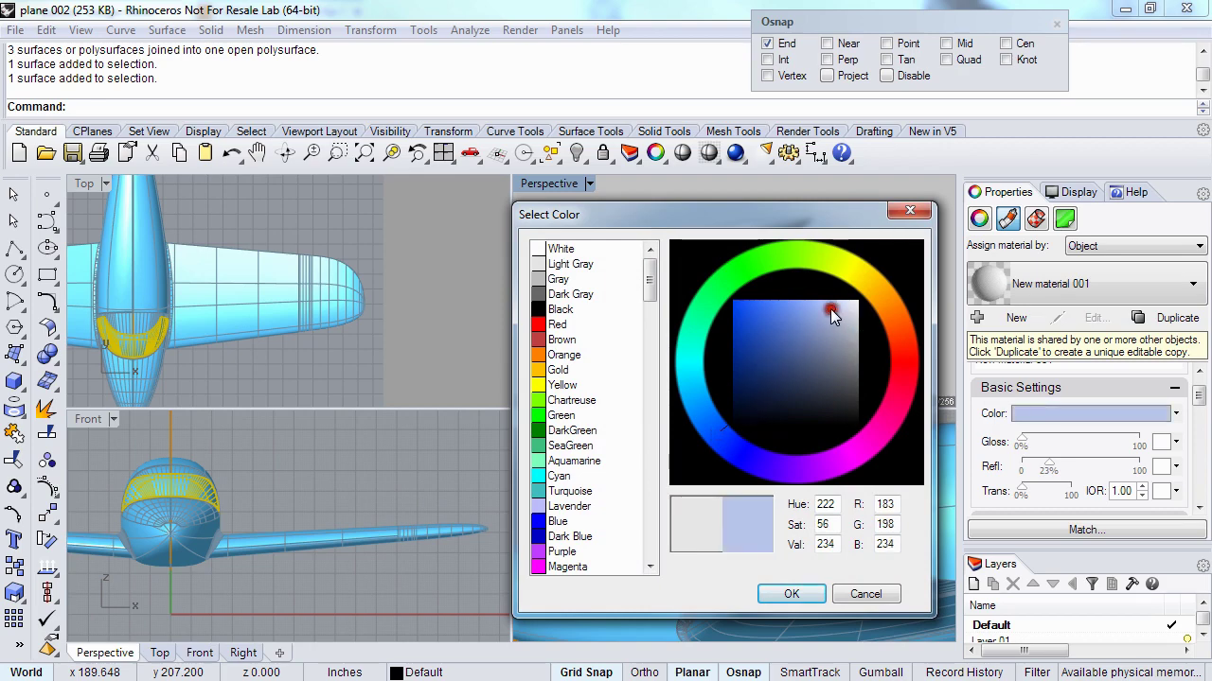
drag(796, 220, 350, 206)
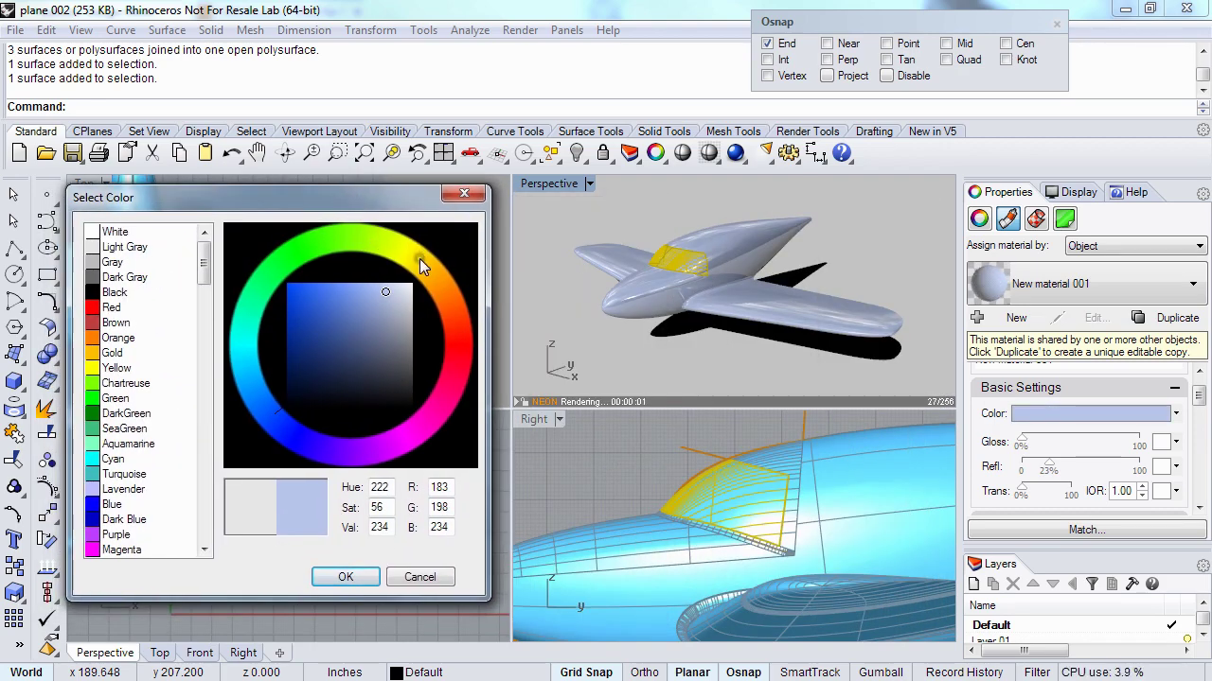
click(413, 579)
click(622, 346)
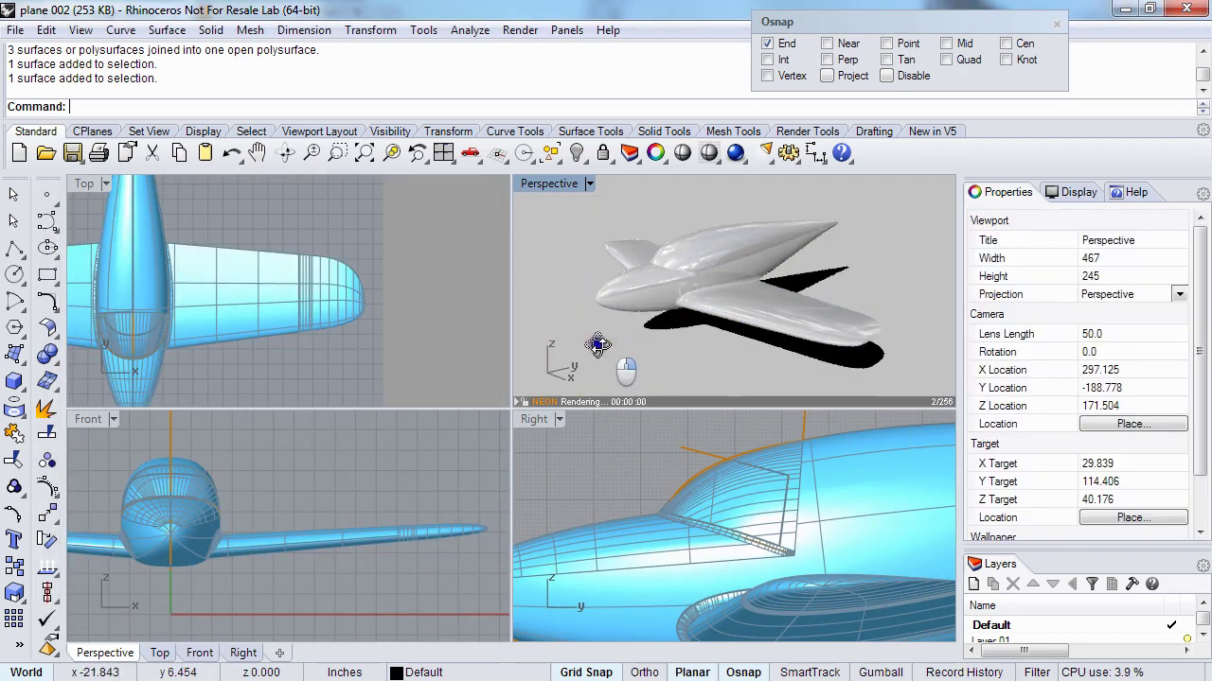
- Reselect both windshield glass surfaces and assign them a new material from the Basic Material 001 file
click(657, 263)
click(729, 301)
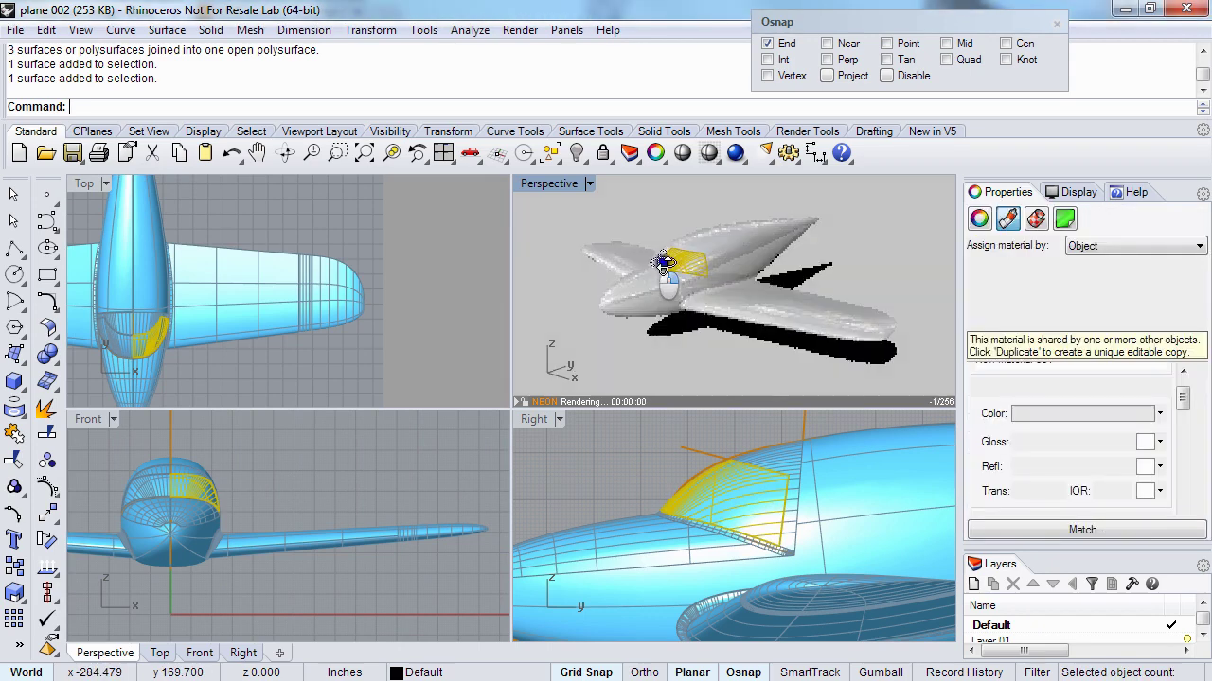
shift+click(660, 263)
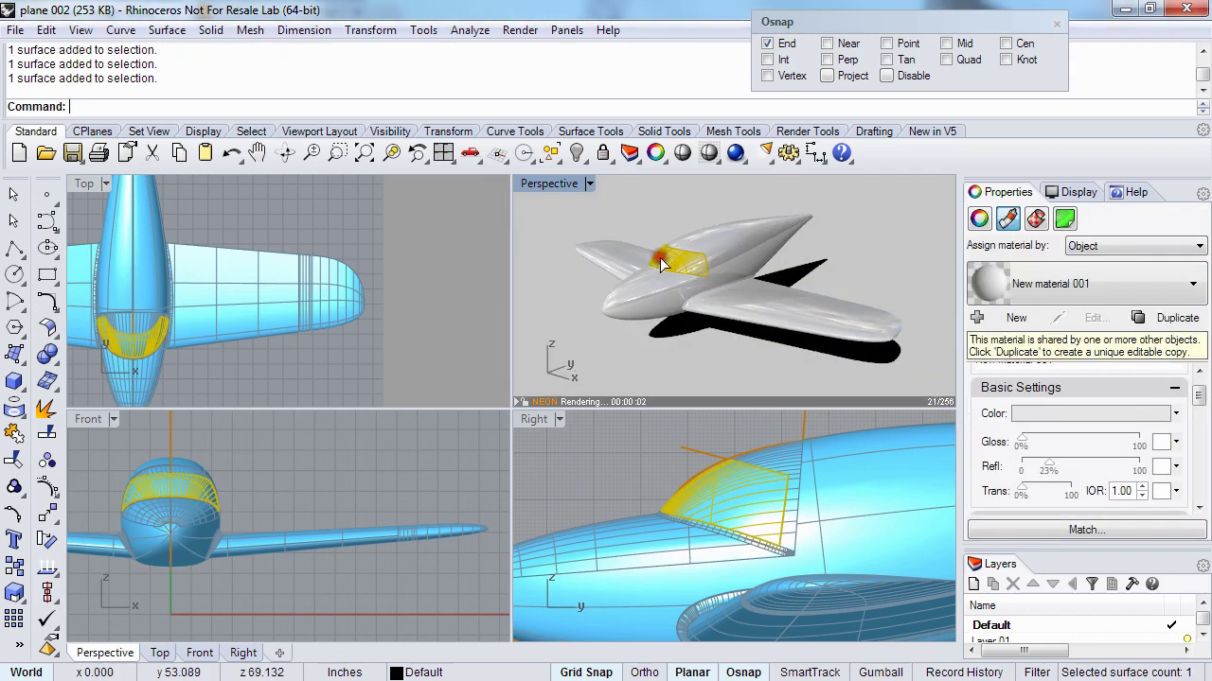
click(1020, 322)
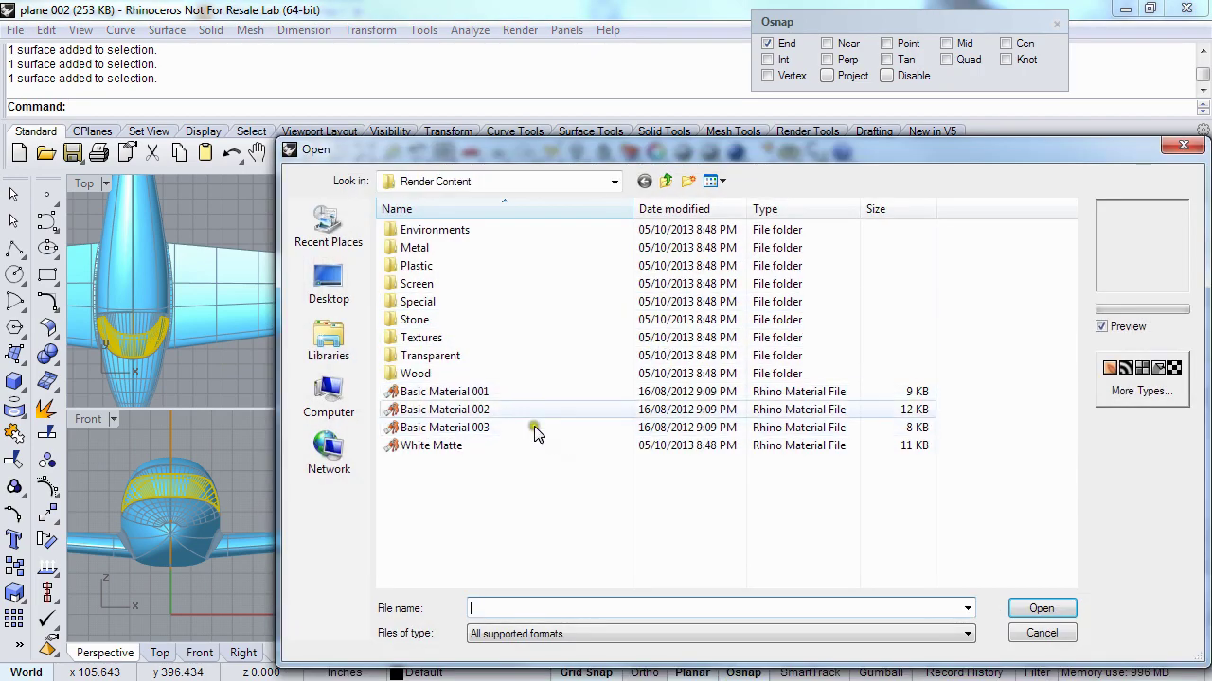
click(519, 394)
click(1040, 608)
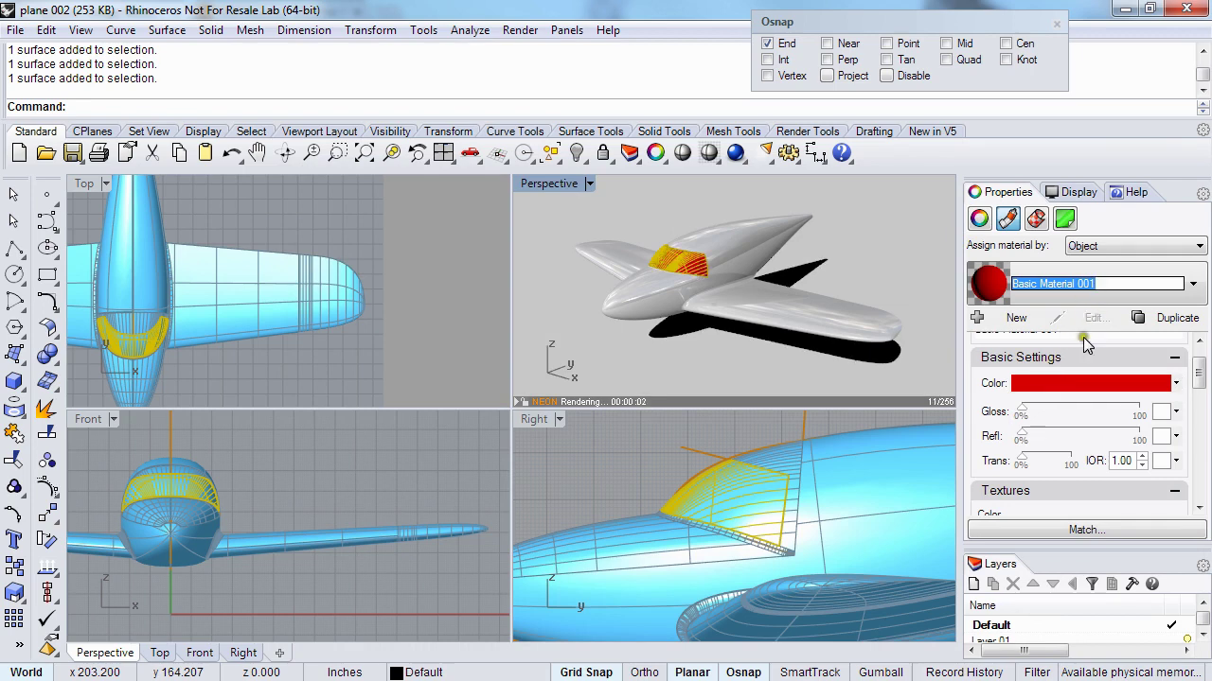
- Rename the windshield glass material to Windows
key(BackSpace)
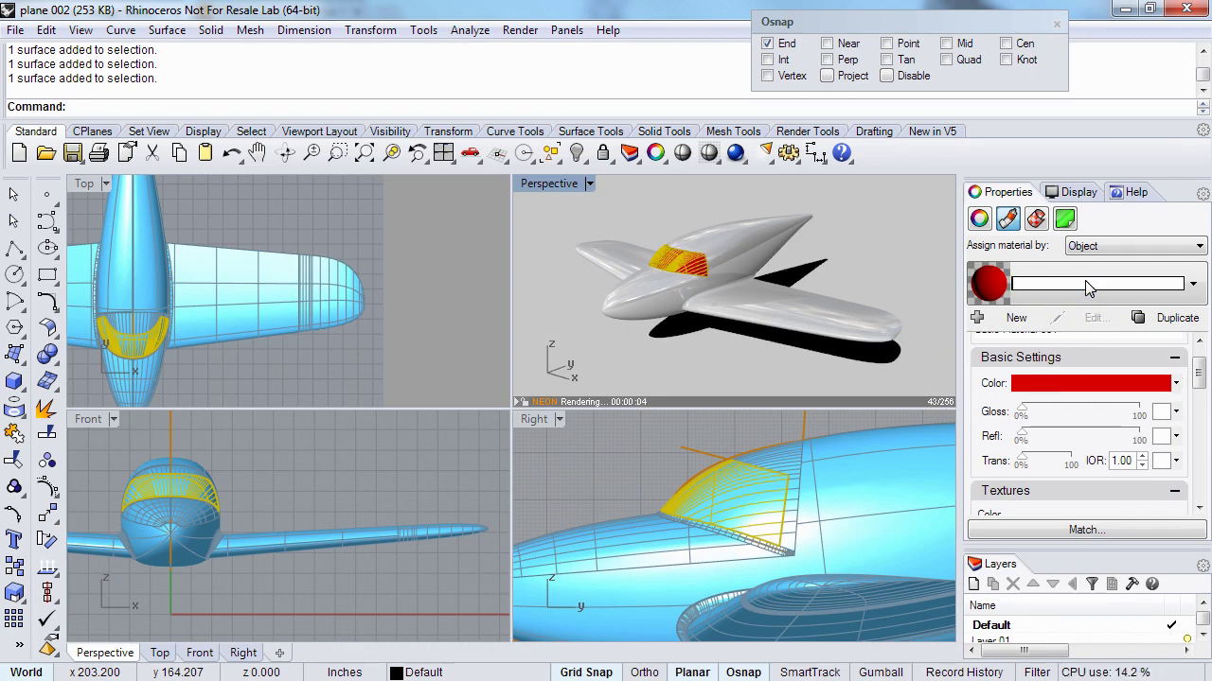
text(Windoes)
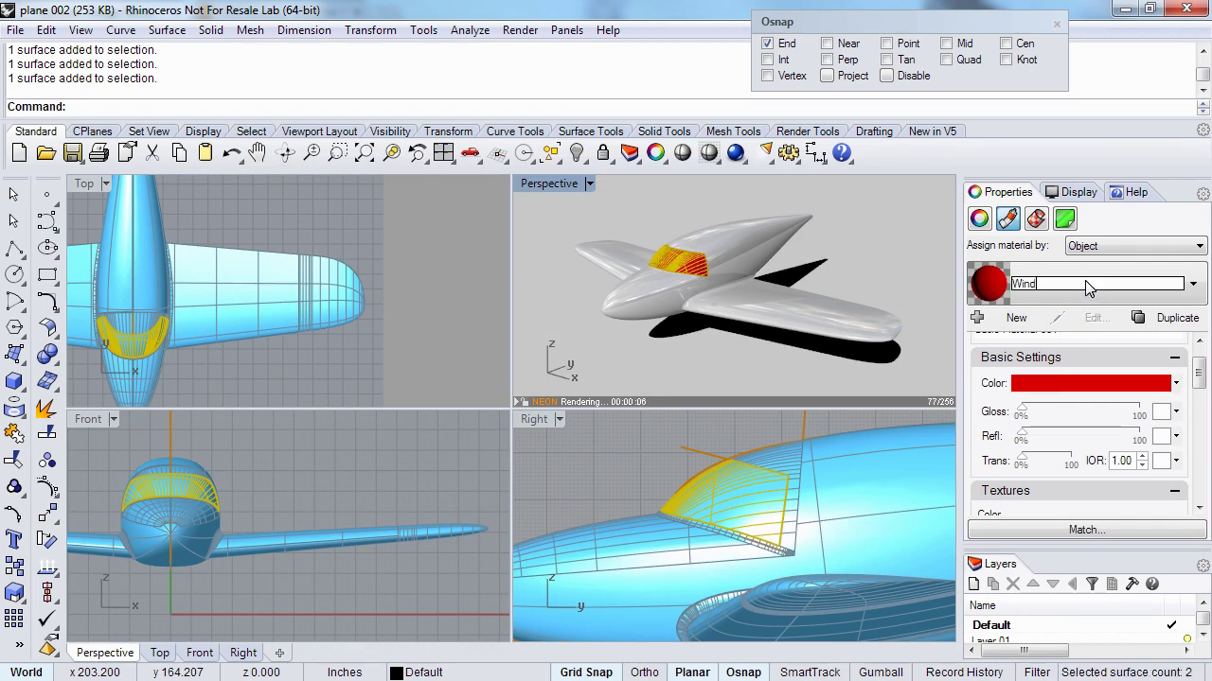
key(Return)
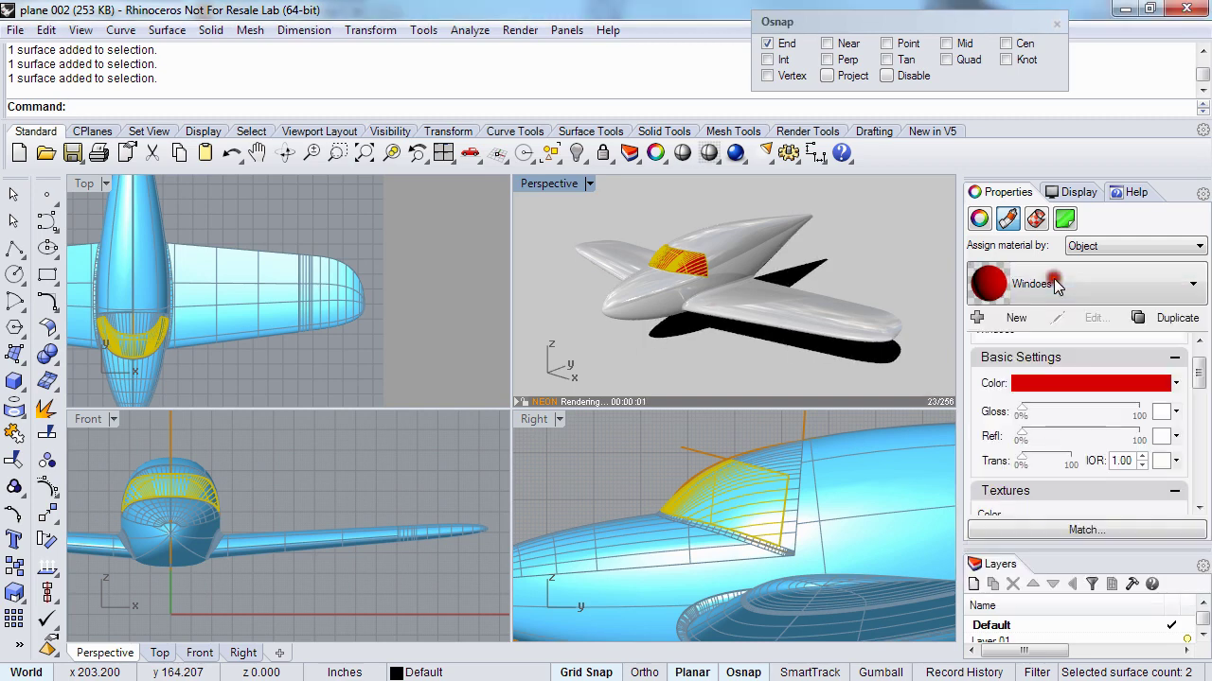
click(1054, 281)
click(1056, 282)
click(1055, 282)
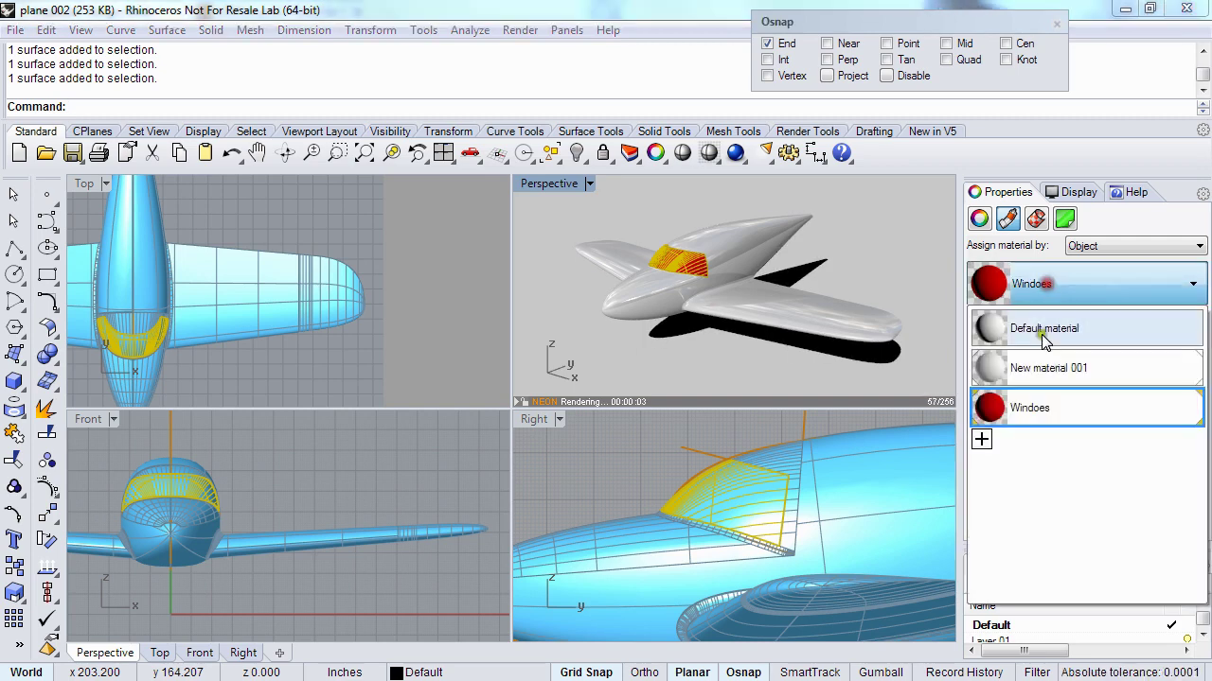
click(1057, 284)
scroll(1198, 352, up, 1)
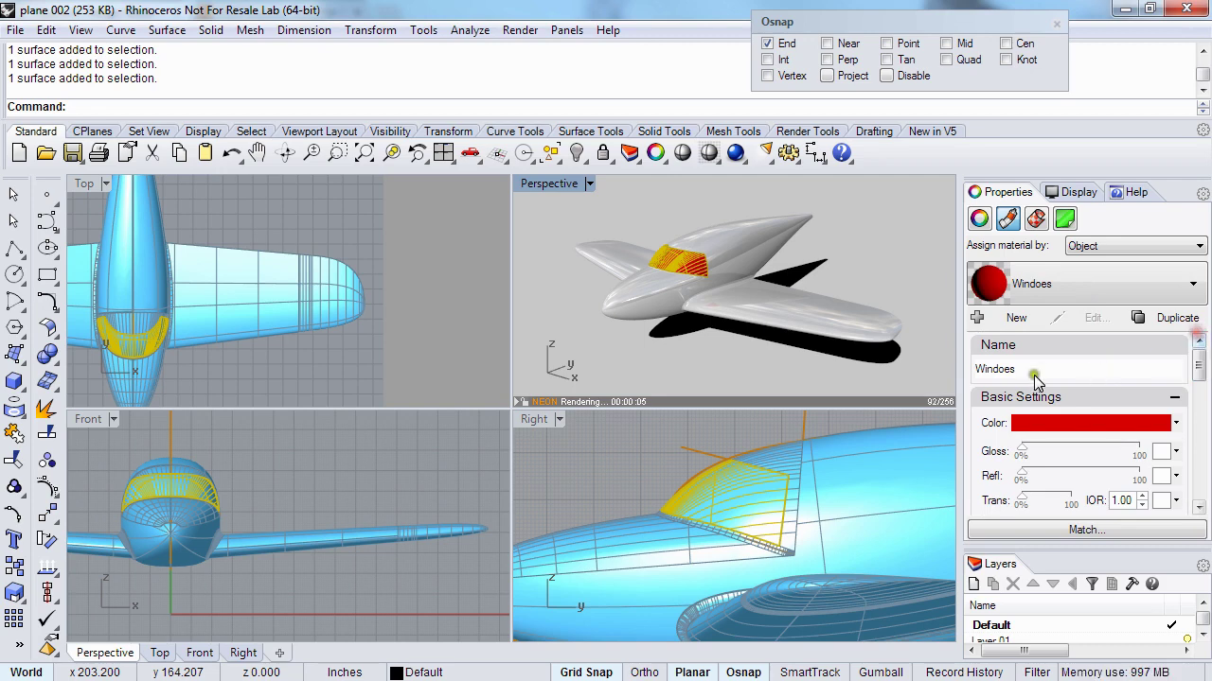
click(1024, 371)
key(BackSpace)
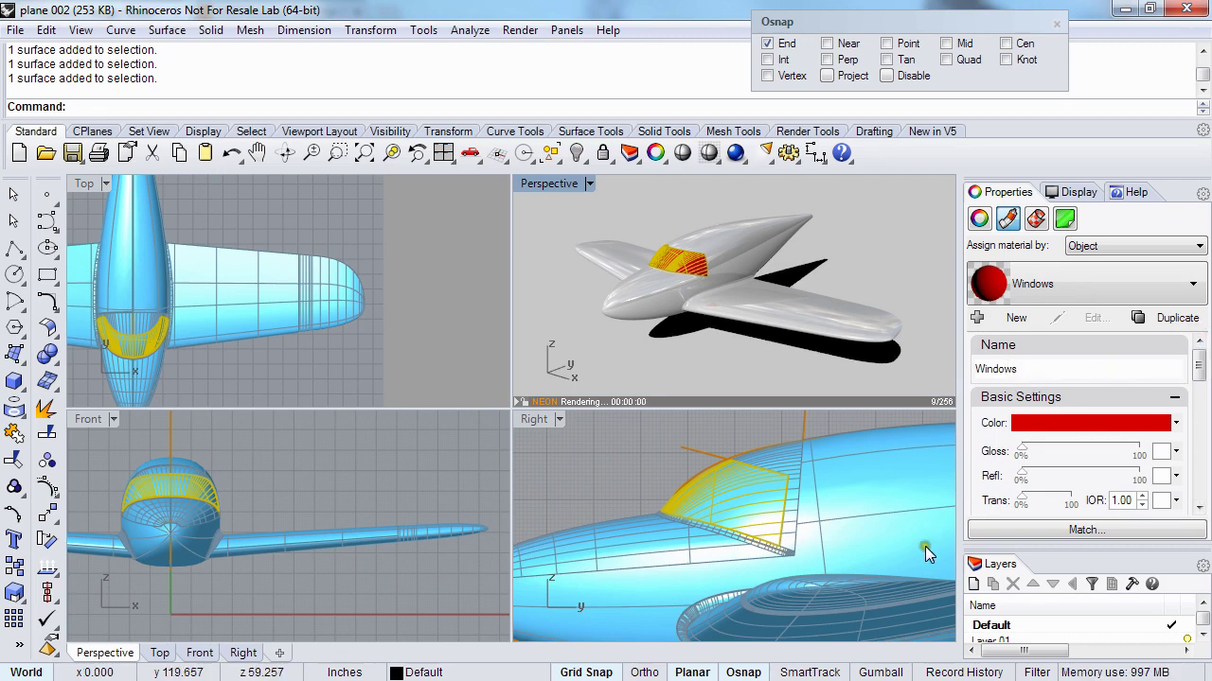
- Give the Windows material a dark slate blue color and 94% reflectivity, and clear the selection
click(1032, 423)
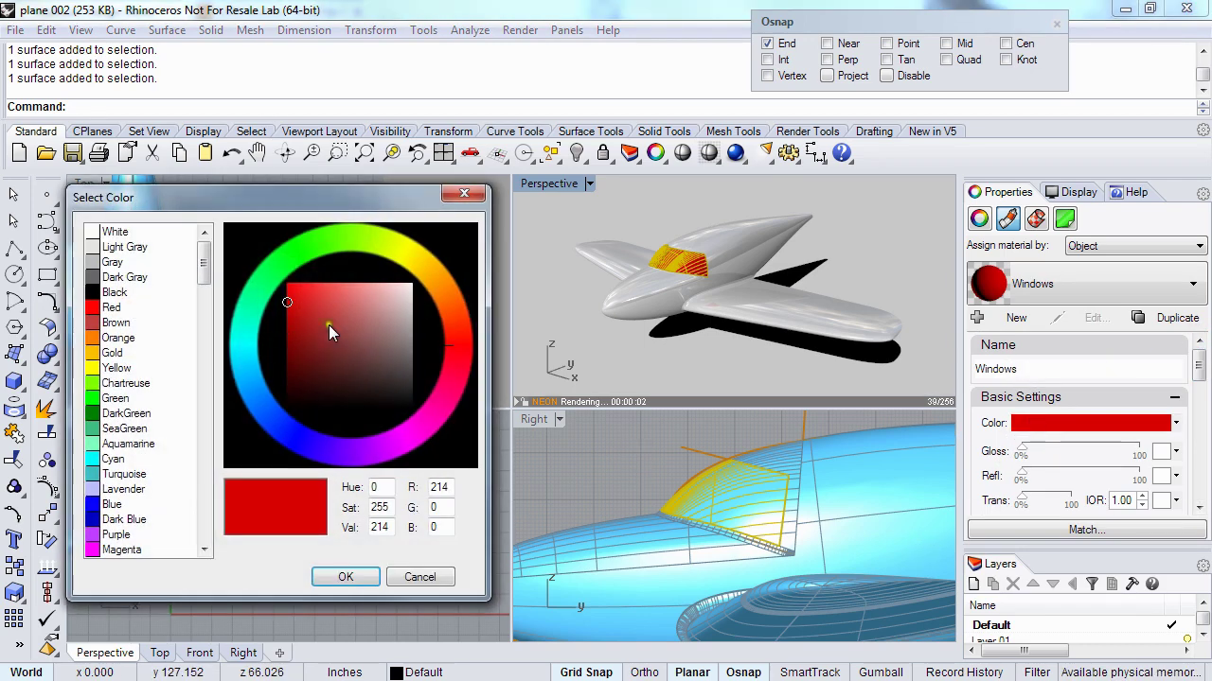
click(259, 385)
drag(331, 322, 361, 364)
click(346, 577)
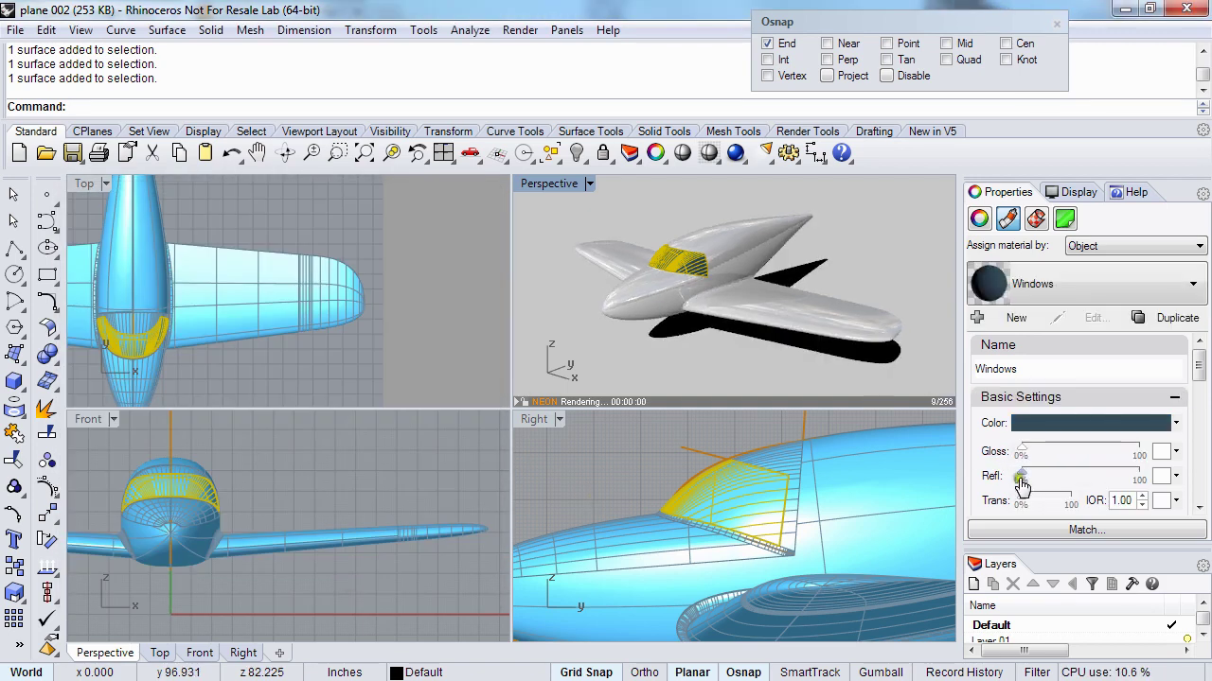
drag(1022, 476, 1134, 478)
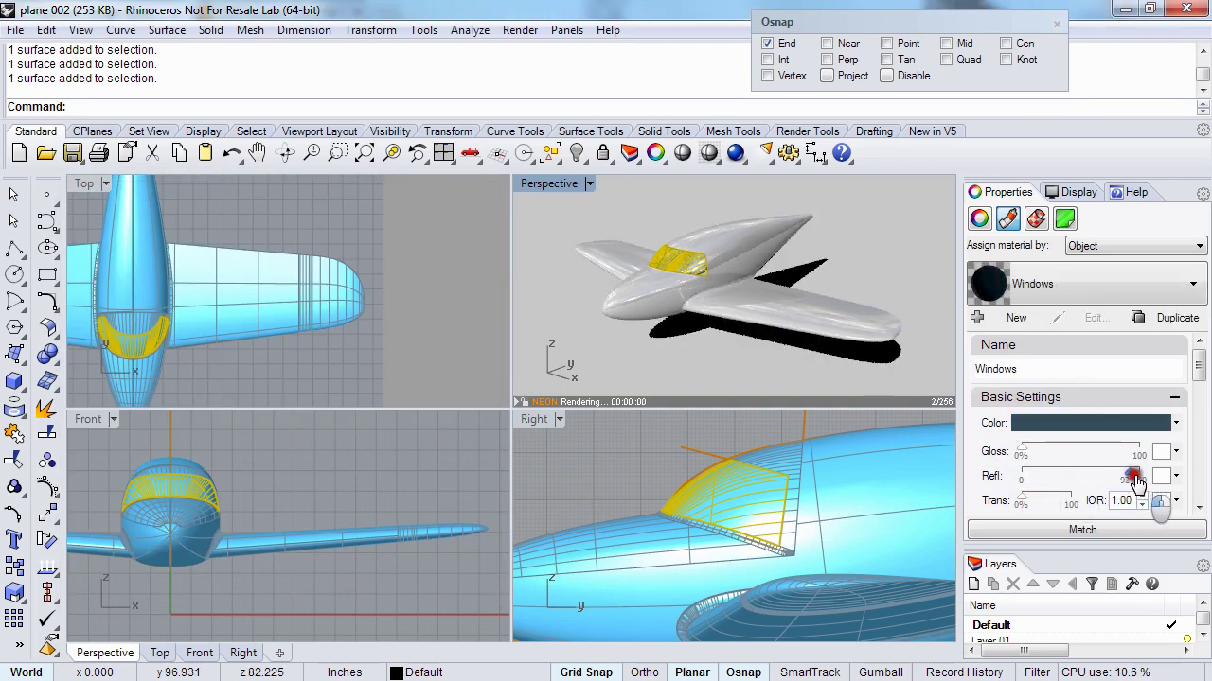
click(619, 332)
right_drag(560, 324, 626, 323)
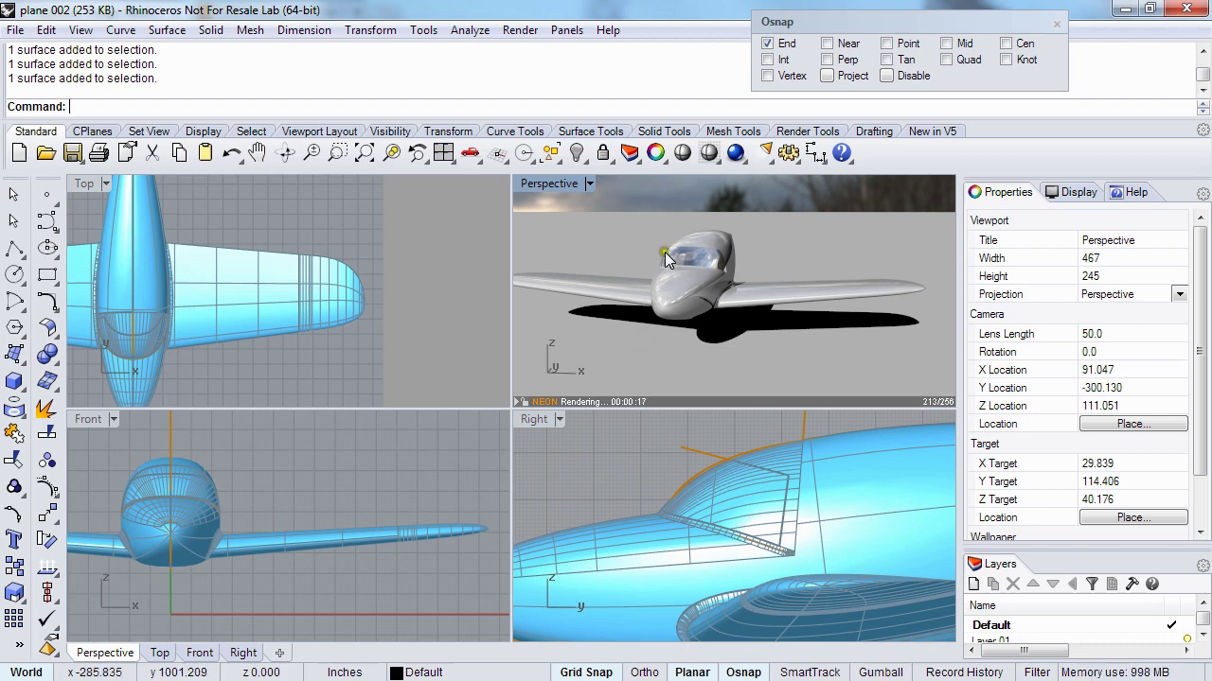
- Try offsetting only the right half of the windshield glass inward by 0.15 inches as a non-solid surface
scroll(226, 364, up, 5)
right_drag(197, 322, 263, 305)
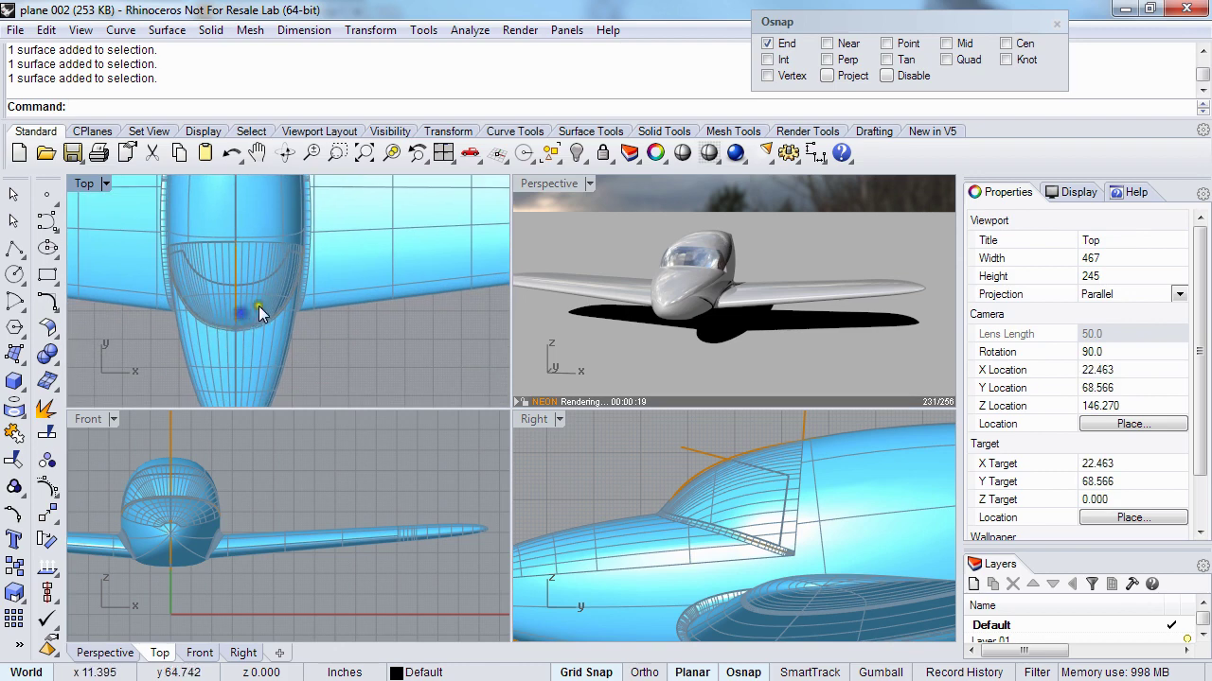
click(262, 305)
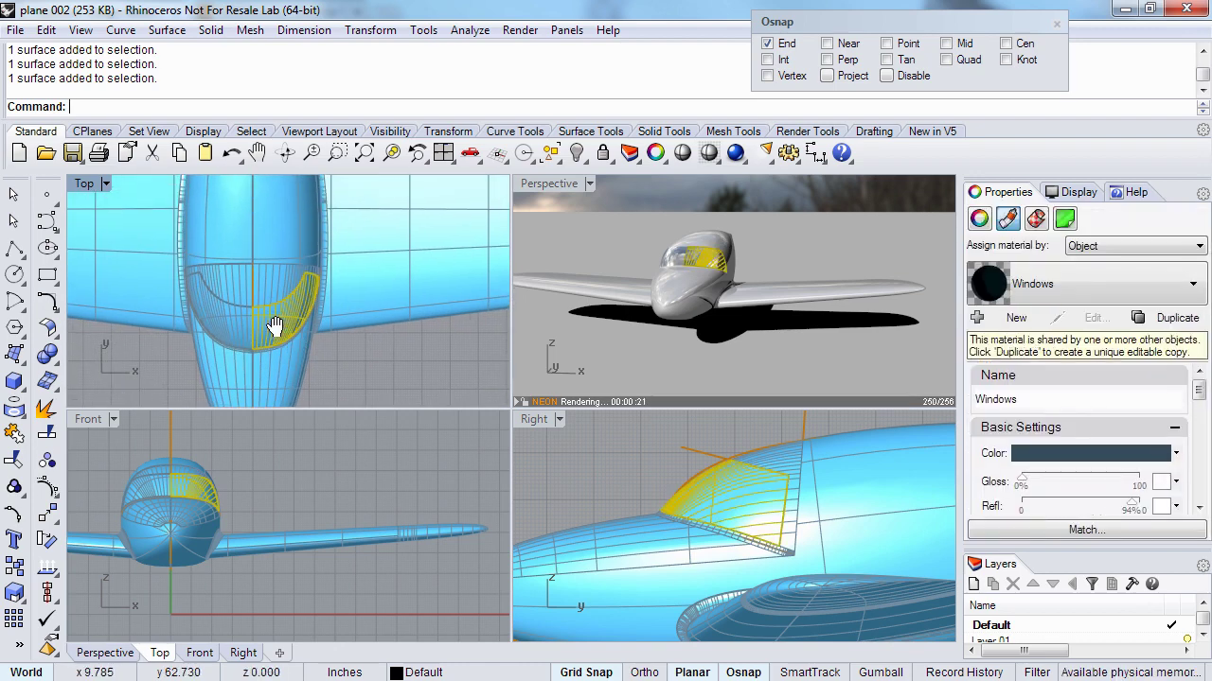
text(OffsetSrf)
key(Return)
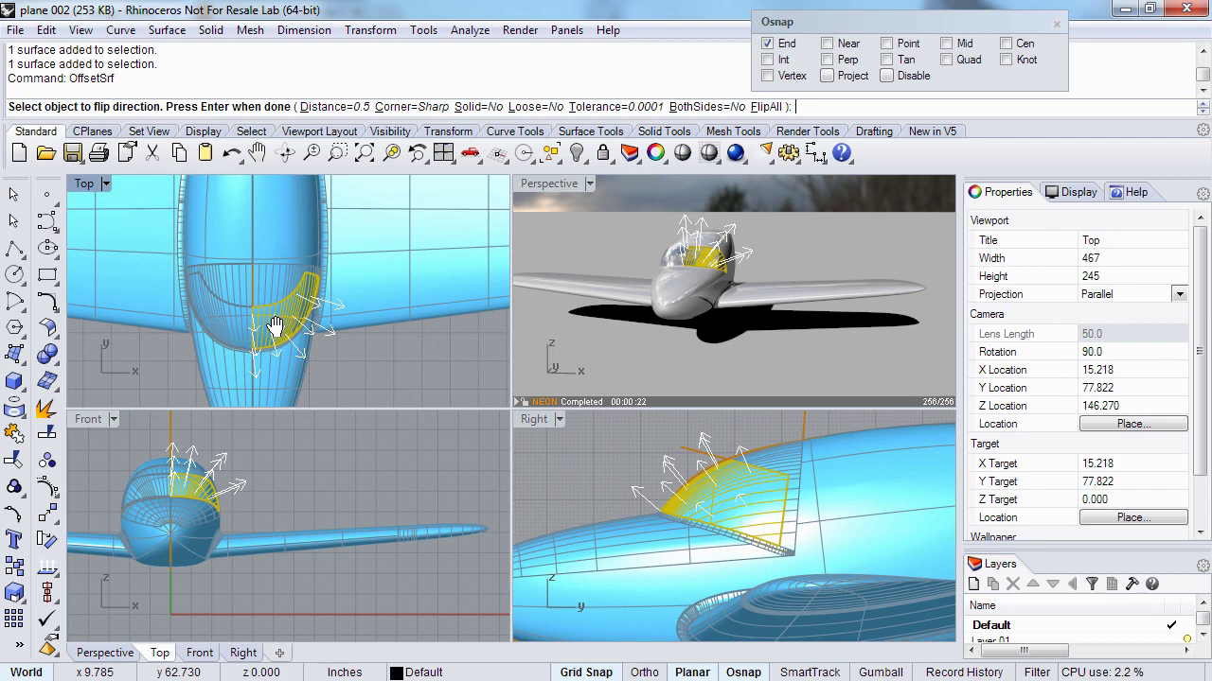
click(273, 326)
key(Return)
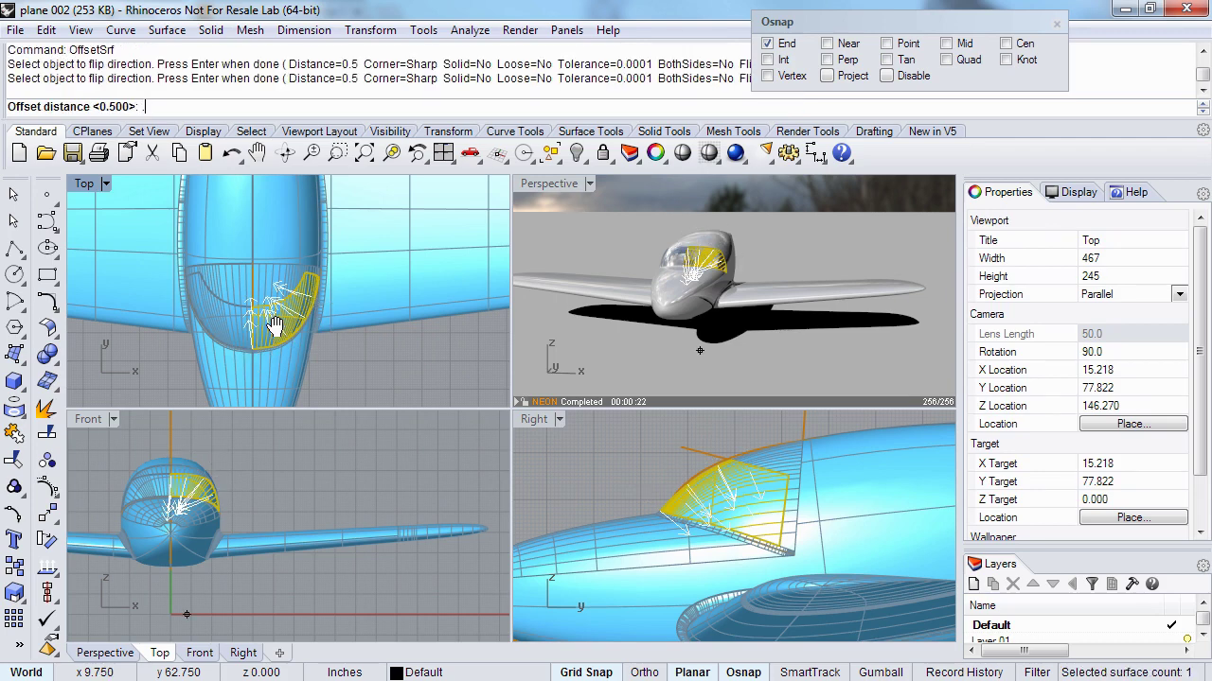
text(.15)
key(Return)
key(Return)
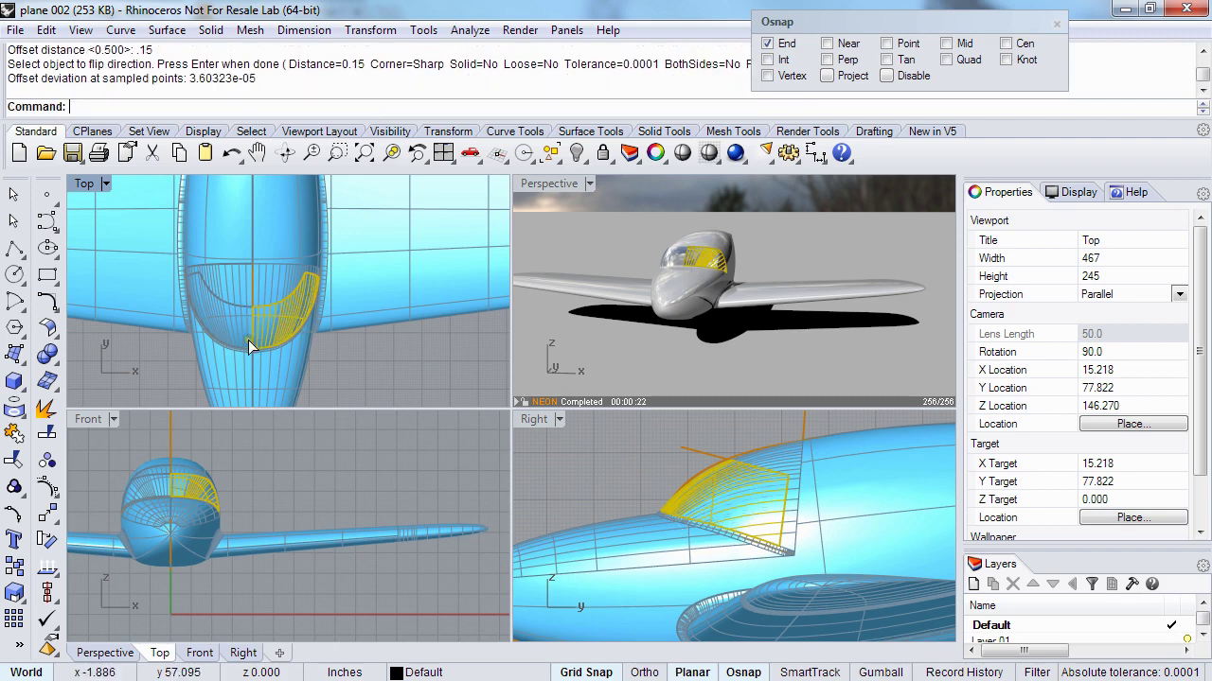
- Try deleting both original windshield glass surfaces, keeping and selecting only the inward offset surface
scroll(251, 348, up, 3)
click(238, 338)
key(Delete)
click(267, 333)
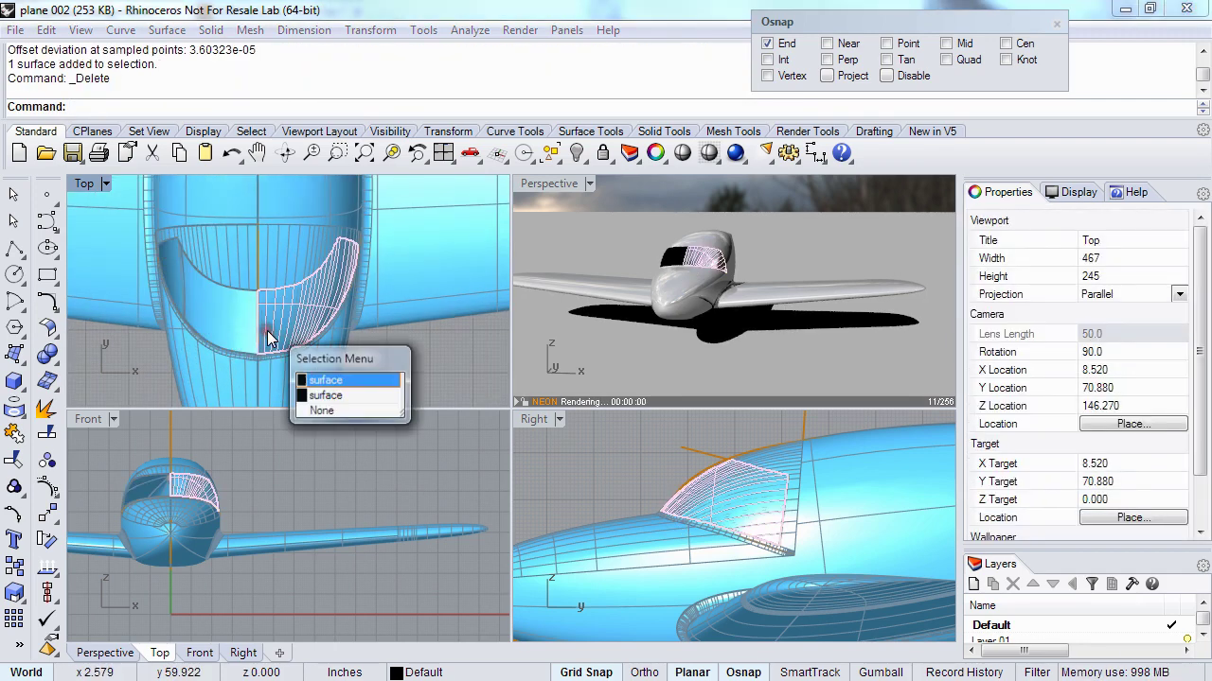
key(Return)
key(Delete)
click(267, 331)
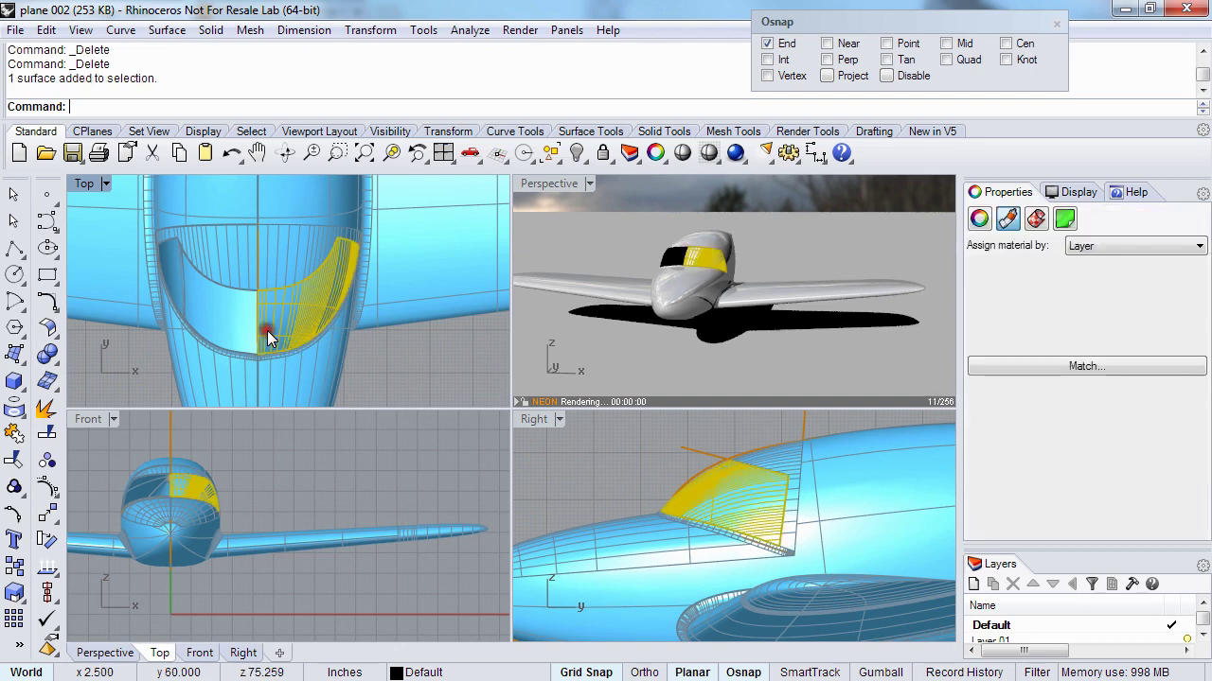
click(981, 219)
right_drag(280, 305, 270, 313)
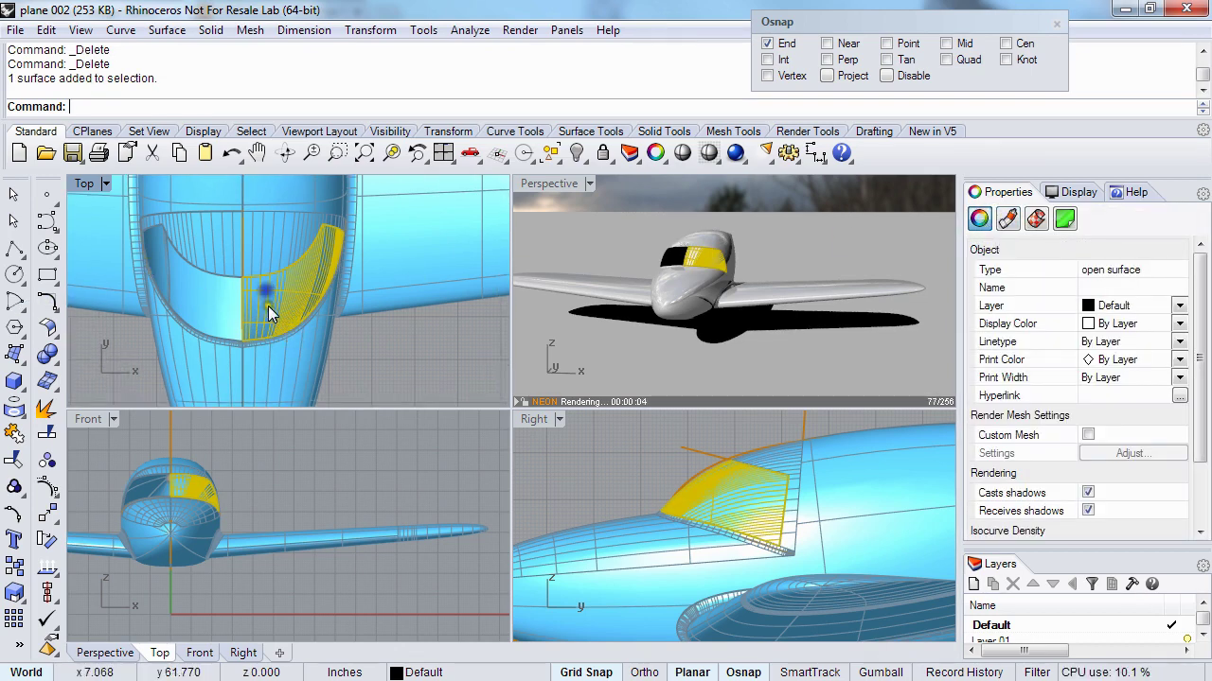
- Undo both glass surface deletions and the surface offset
key(ctrl+z)
scroll(247, 316, up, 3)
key(ctrl+z)
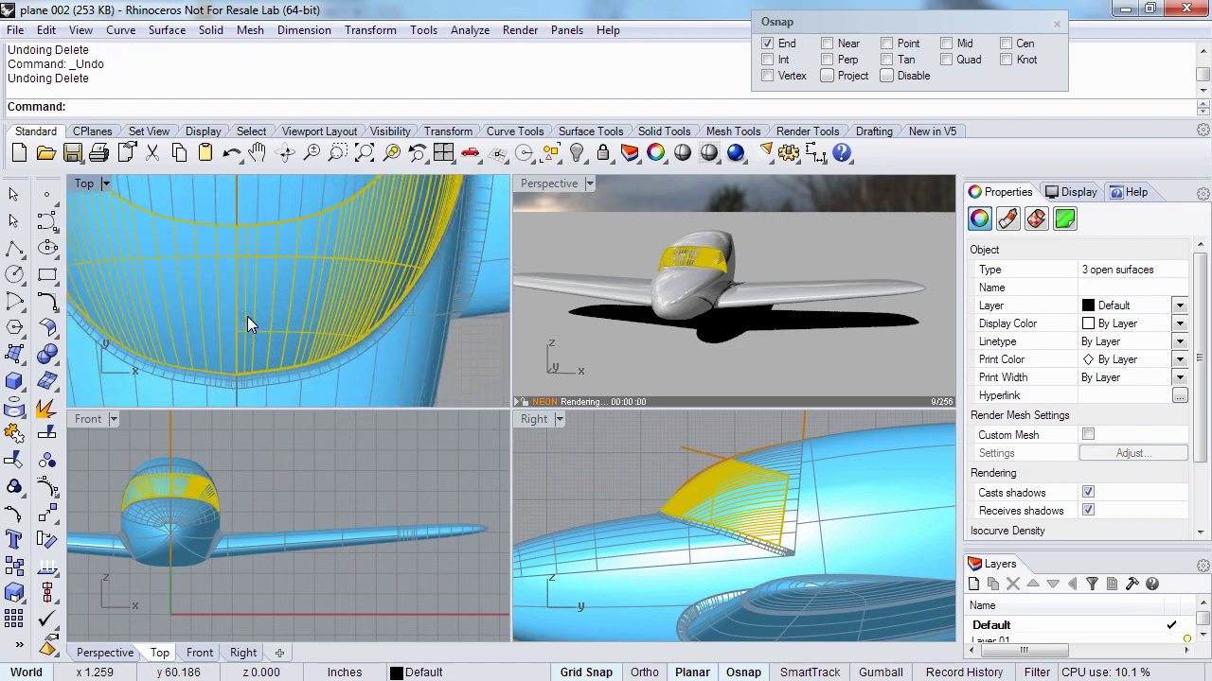
key(ctrl+z)
- Join the left and right windshield glass surfaces into one polysurface
click(280, 292)
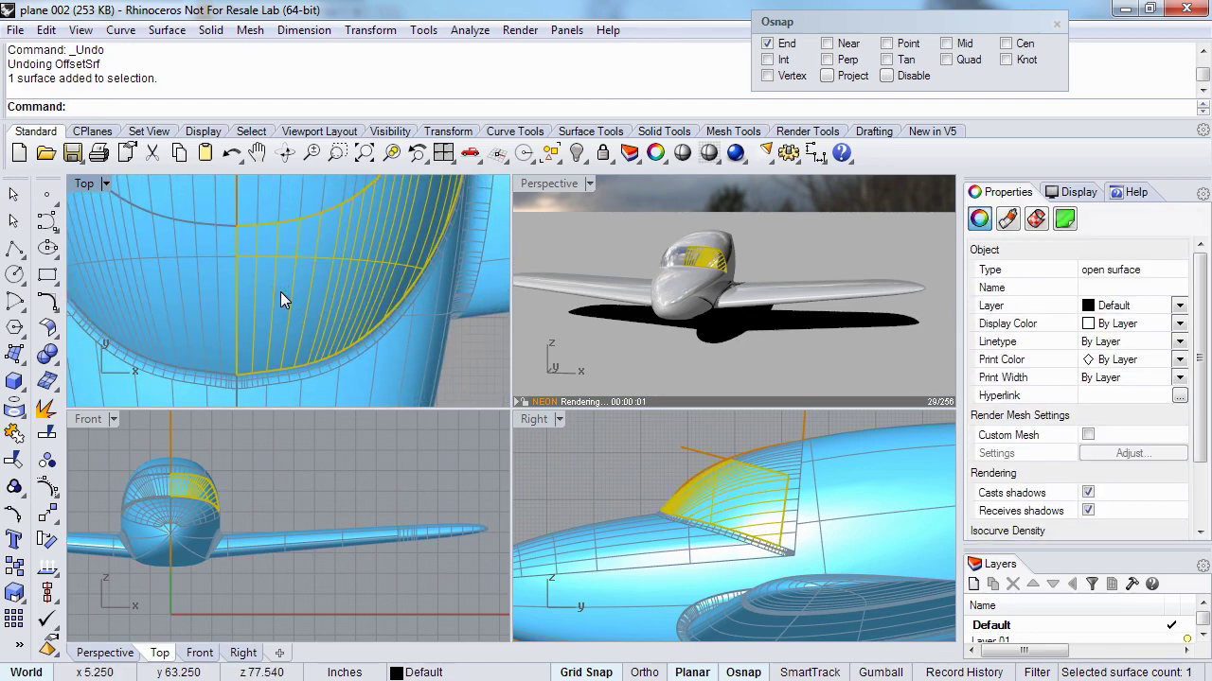
key(BackSpace)
key(BackSpace)
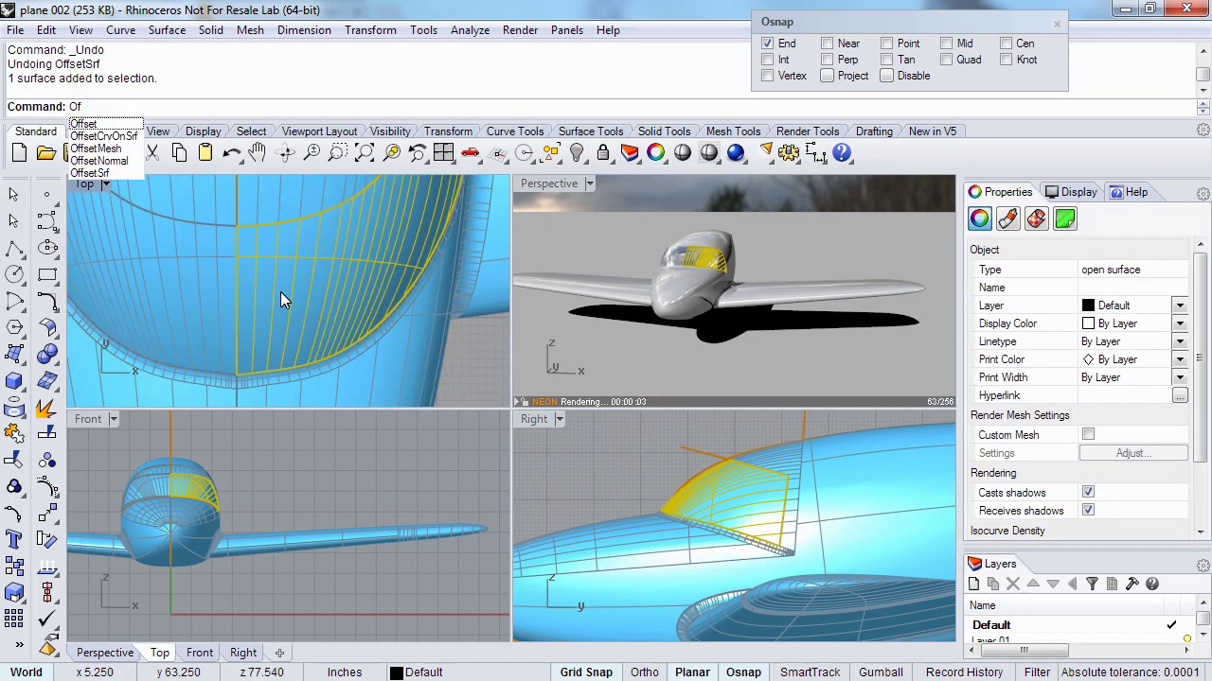
key(Return)
shift+click(217, 286)
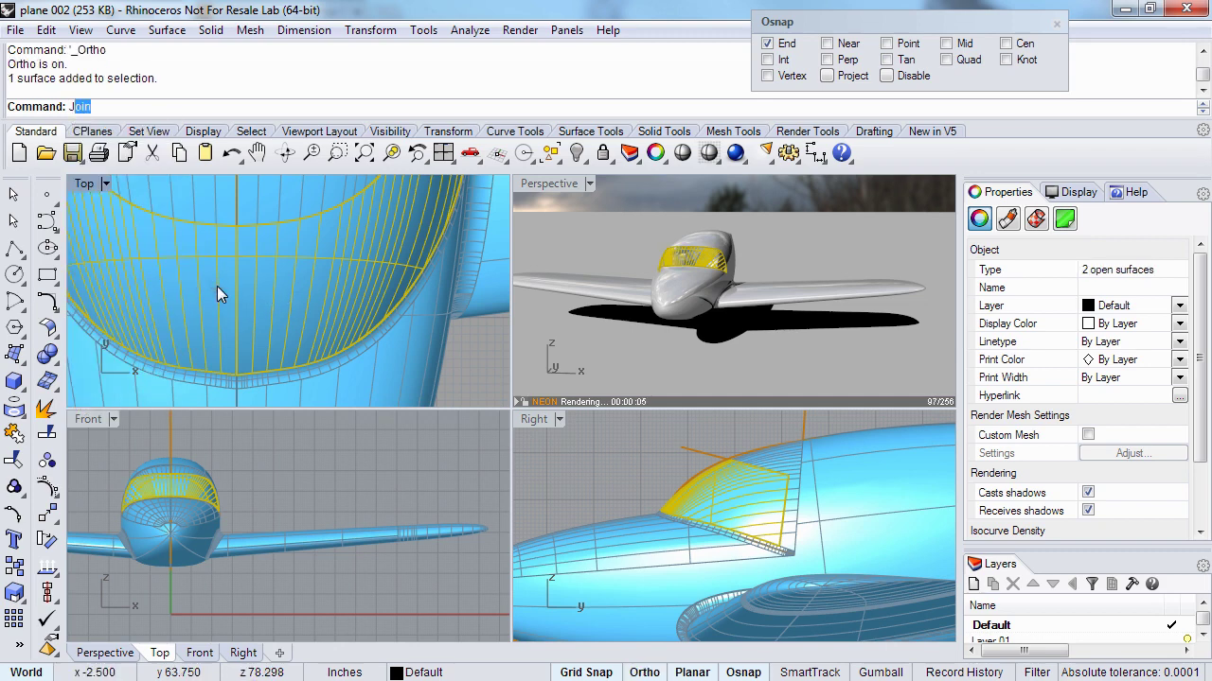
text(J)
key(Return)
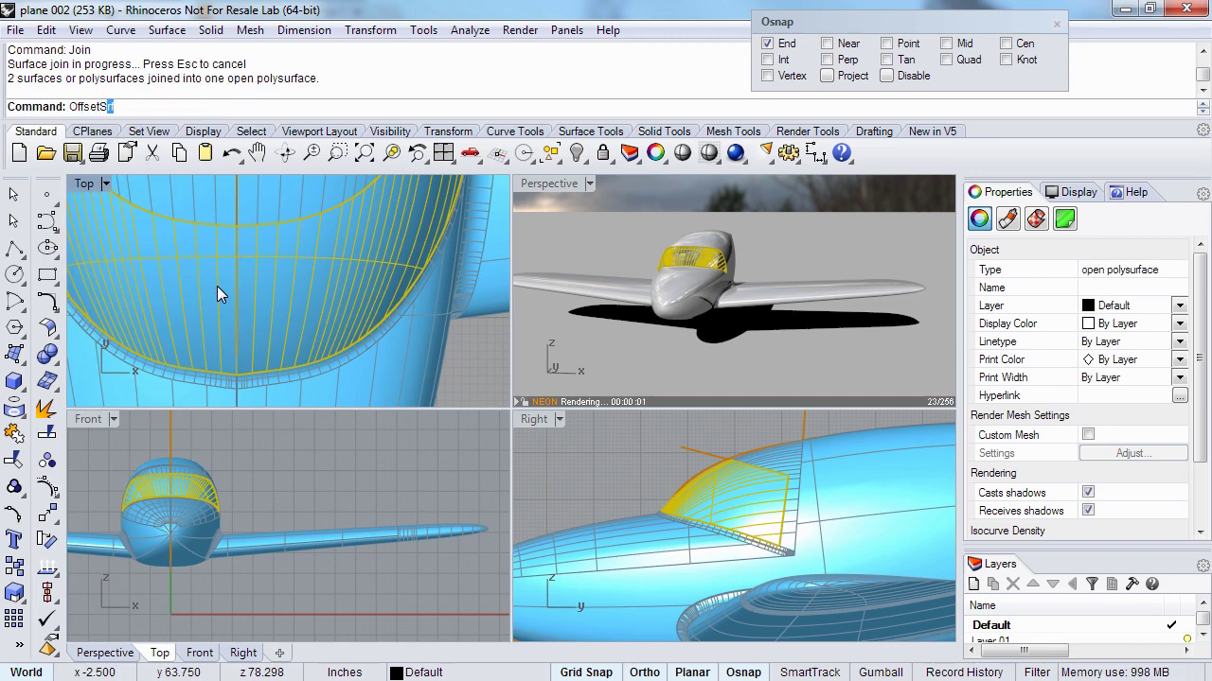
- Offset the joined windshield glass inward by 0.15 inches as a solid, deleting the input surface, and clear the selection
key(Return)
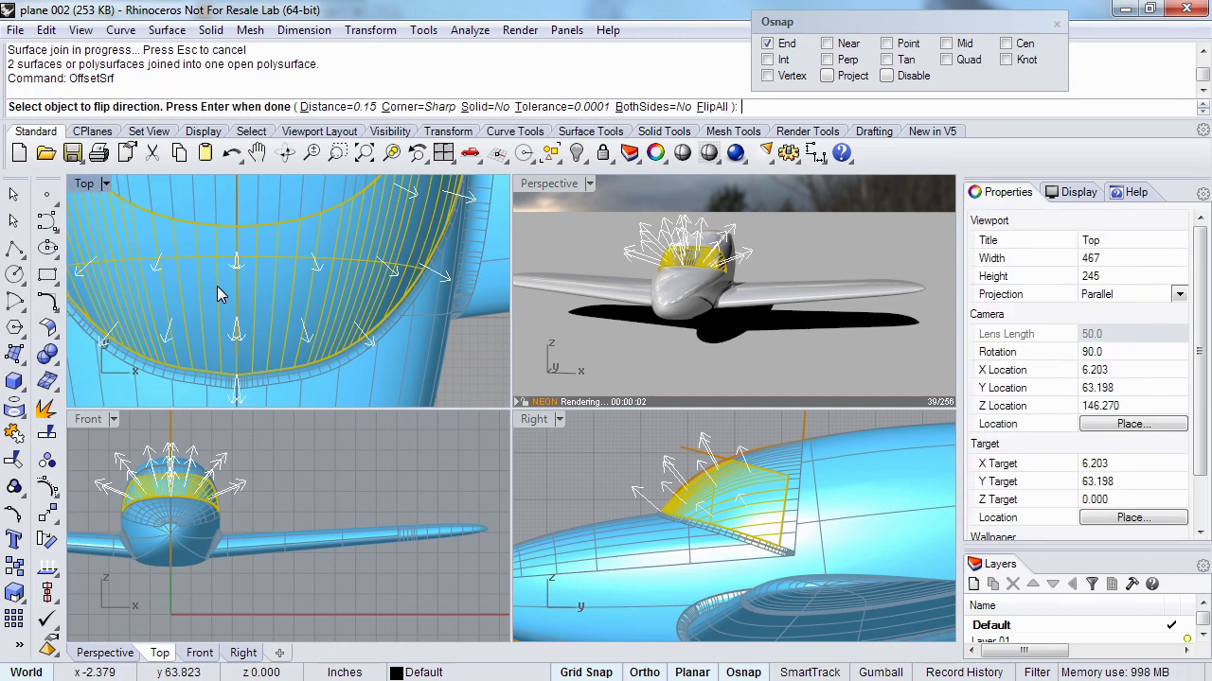
click(487, 106)
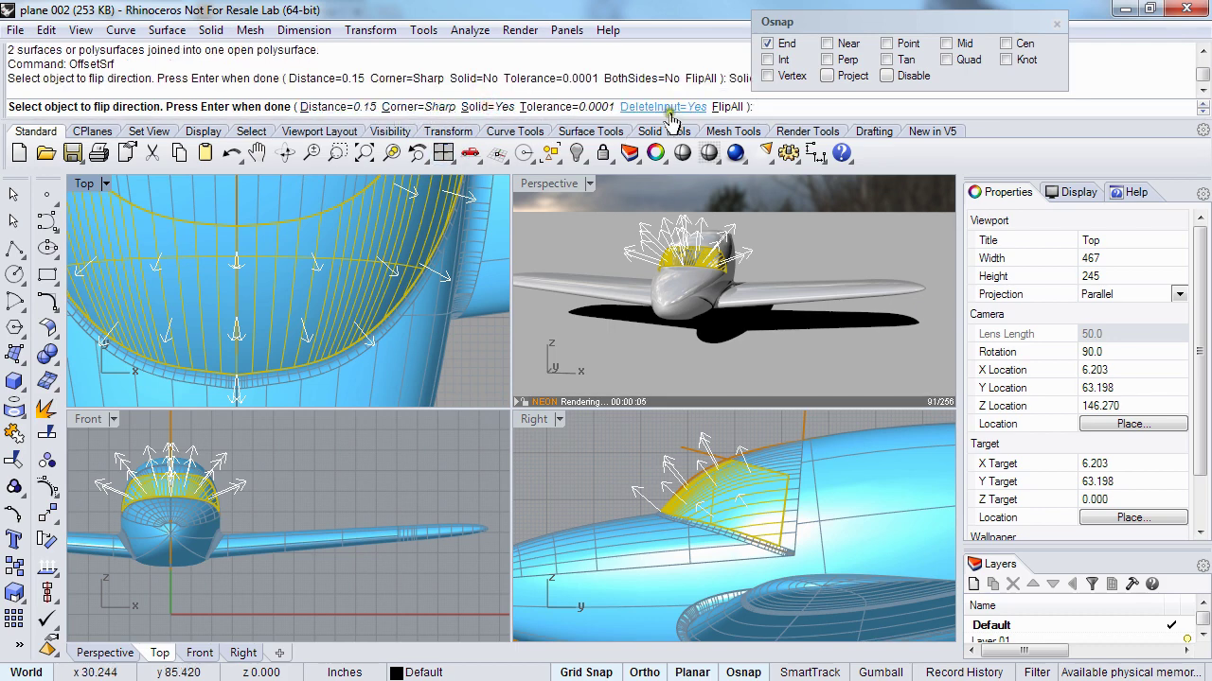
click(719, 108)
right_drag(227, 312, 270, 333)
scroll(232, 324, down, 4)
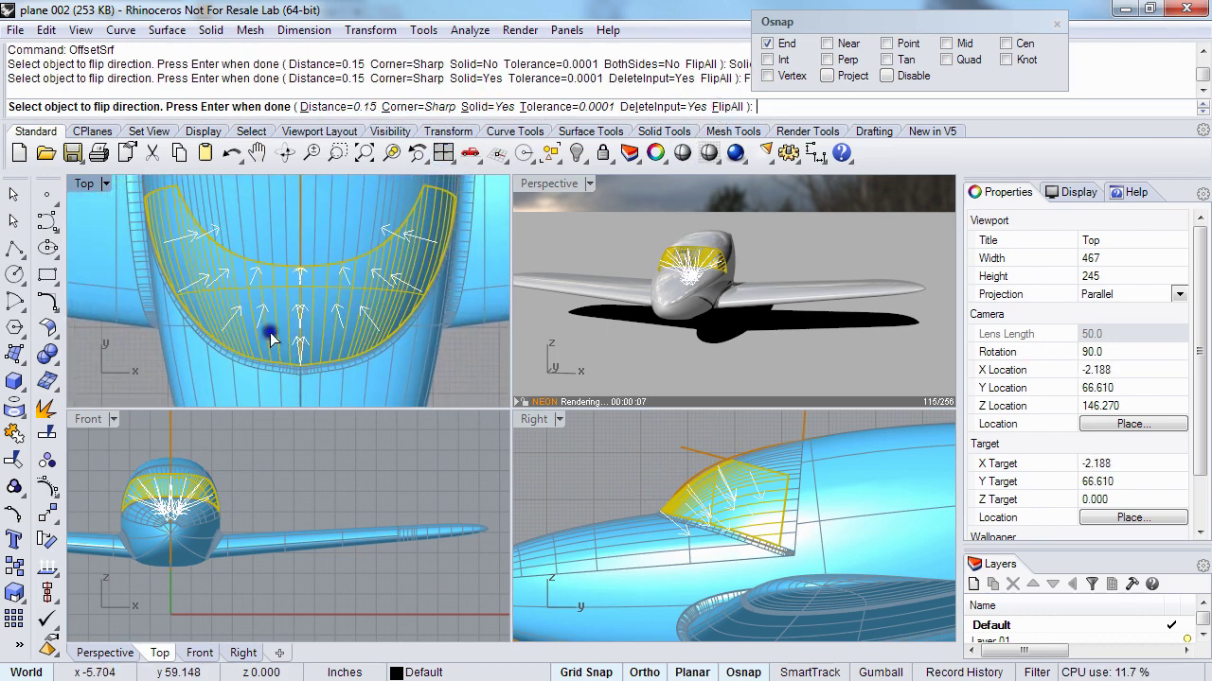
key(Return)
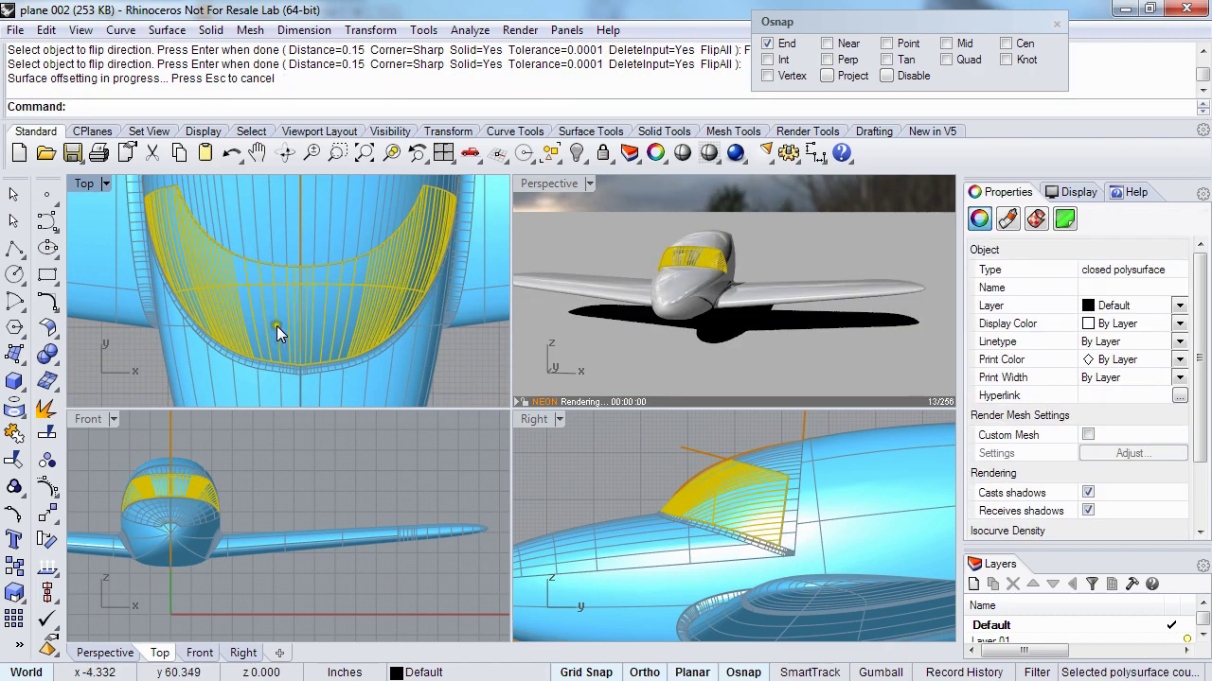
key(Escape)
- Set the transparency of the solid windshield's Windows material to 92% and view the deselected glass up close
right_drag(615, 312, 682, 274)
click(675, 265)
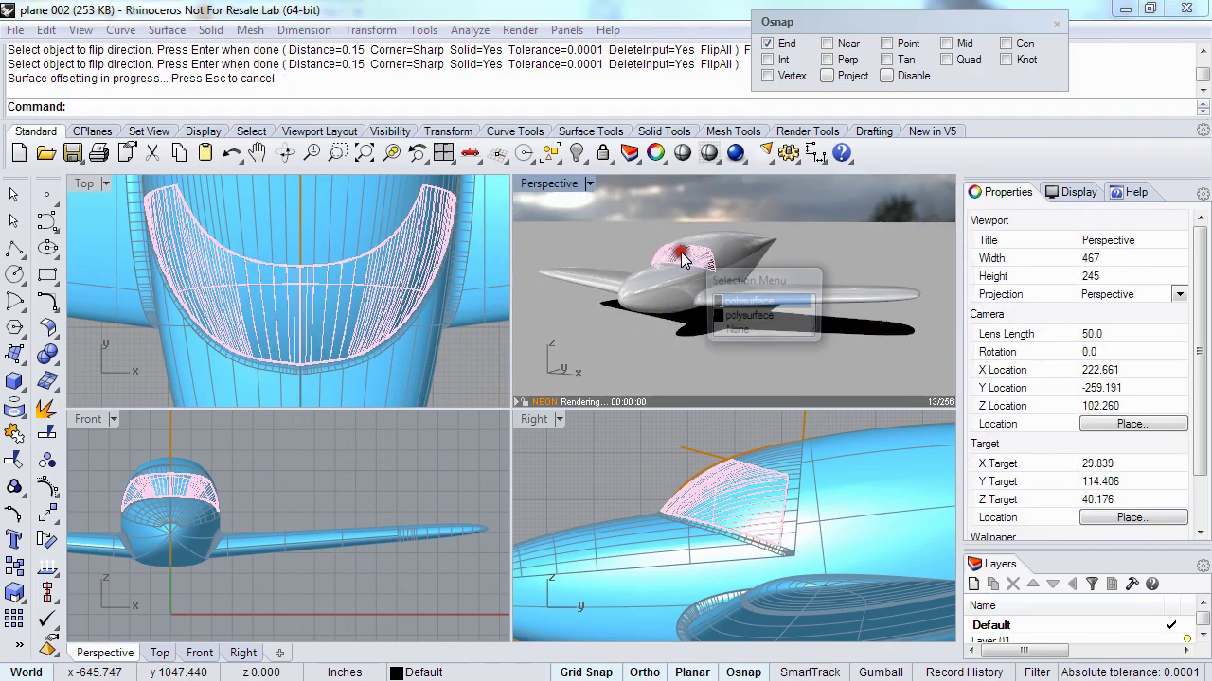
key(Return)
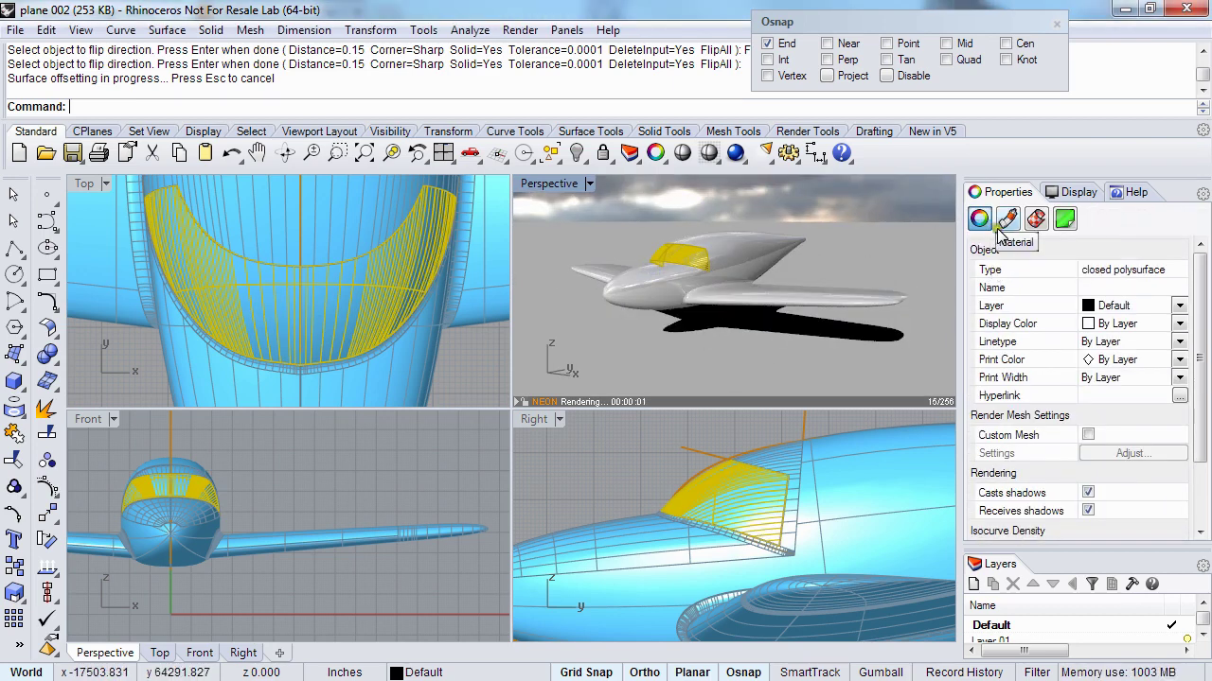
click(1007, 222)
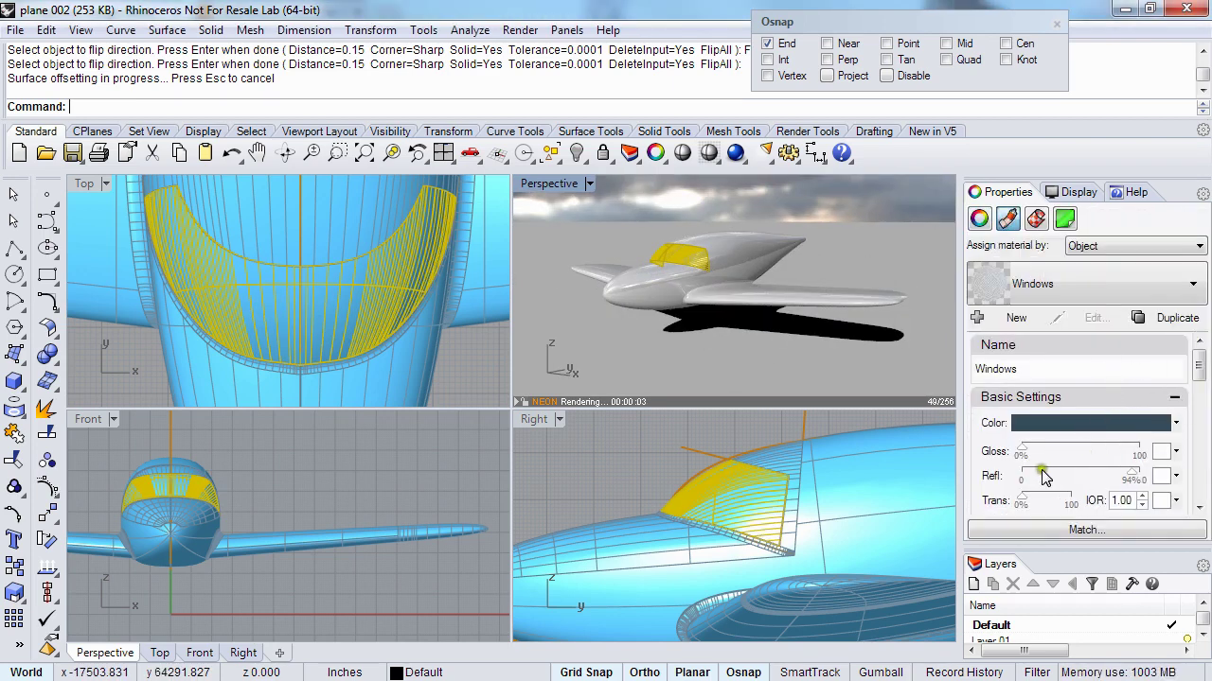
drag(1022, 499, 1065, 500)
mouse_move(666, 255)
right_down()
mouse_move(595, 268)
mouse_move(675, 276)
mouse_move(637, 269)
mouse_move(668, 252)
right_up()
click(619, 212)
scroll(671, 272, up, 4)
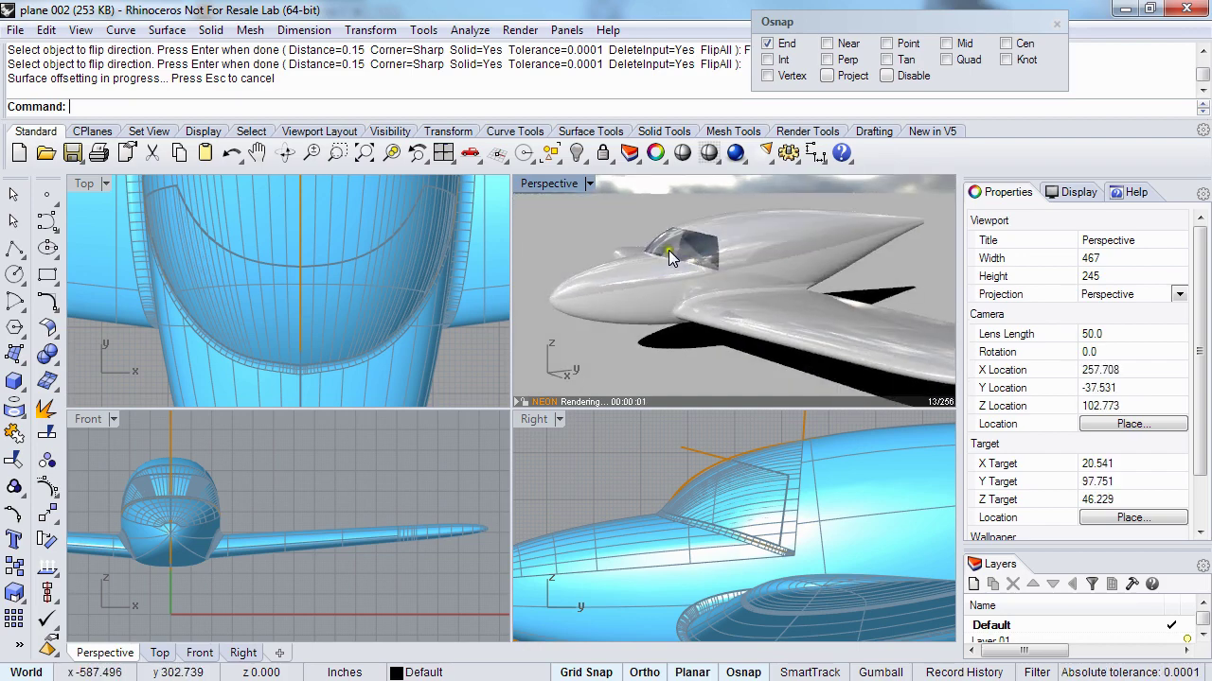
- Set the index of refraction of the solid windshield's Windows material to 1.5, clear the selection and view the plane
click(705, 251)
click(736, 297)
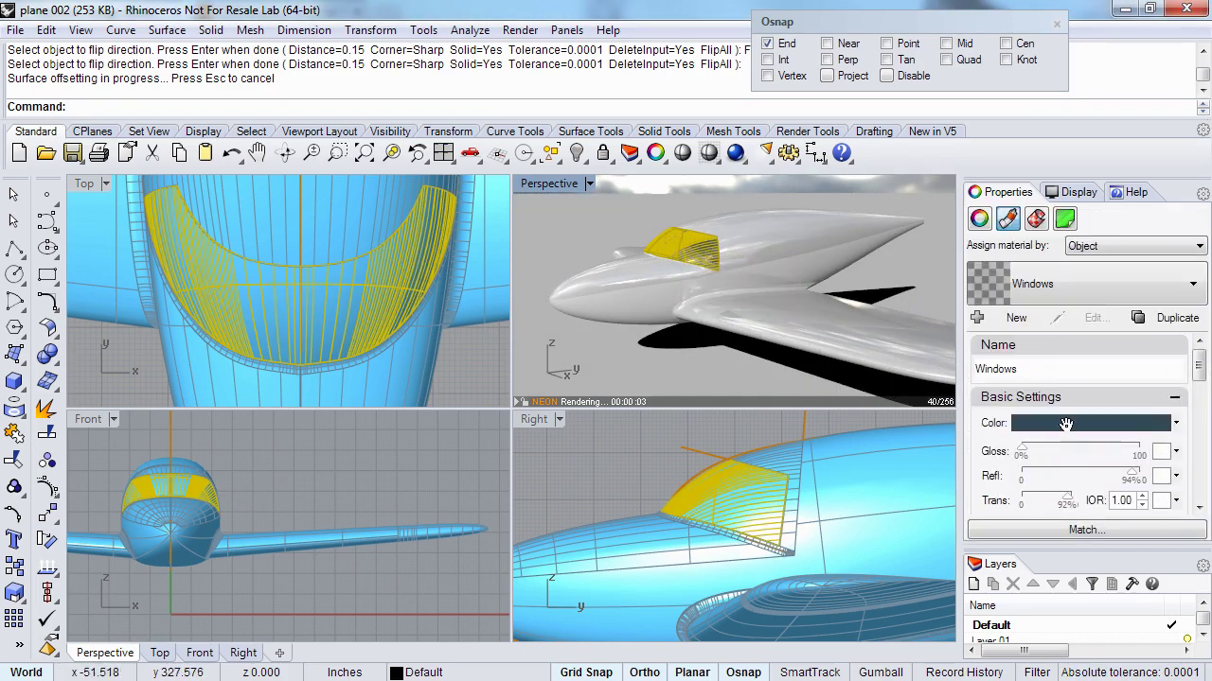
drag(1116, 501, 1123, 502)
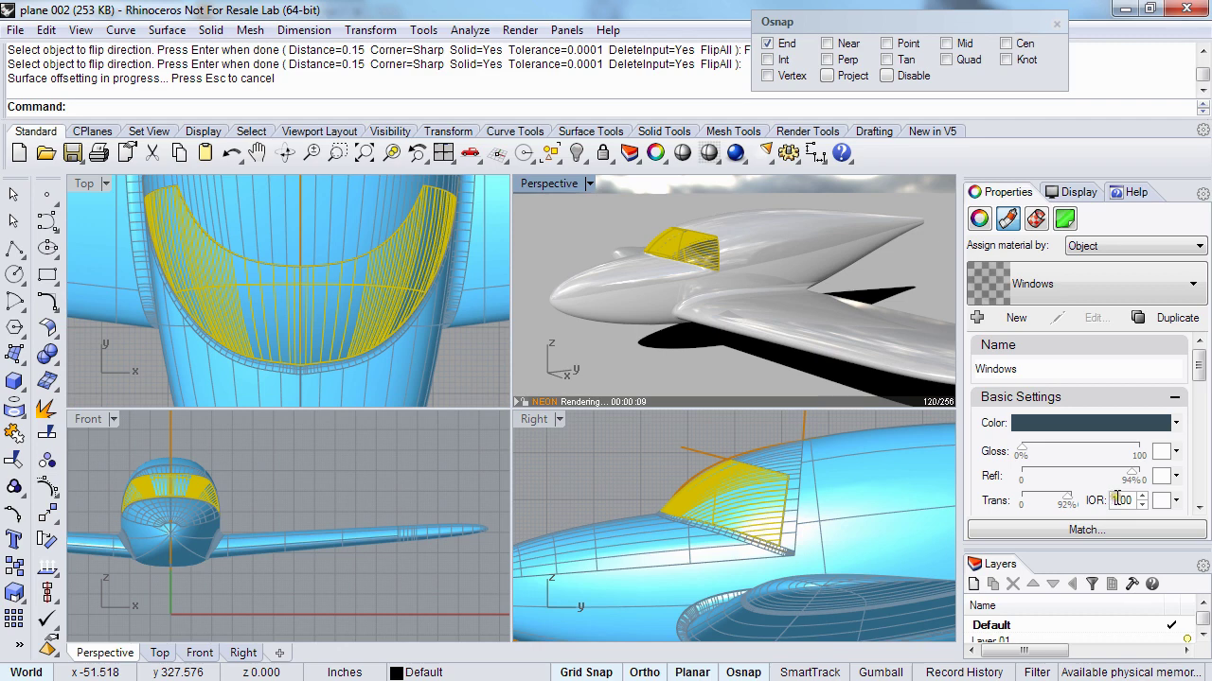
drag(1116, 500, 1147, 502)
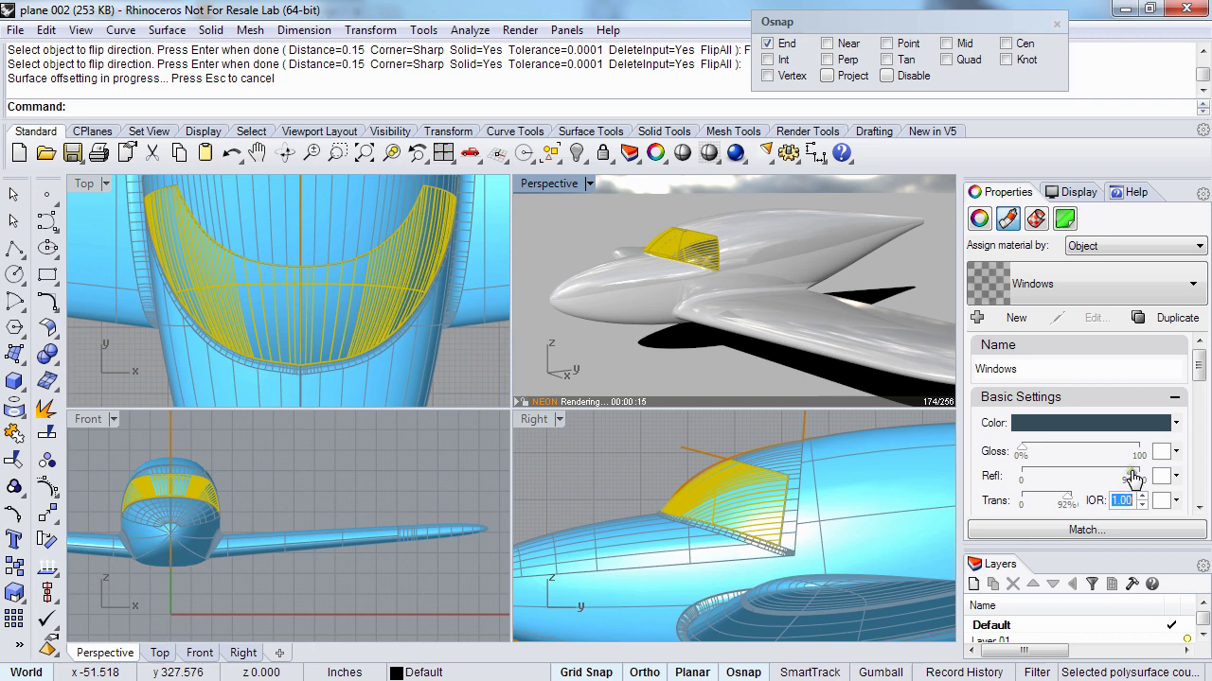
text(1)
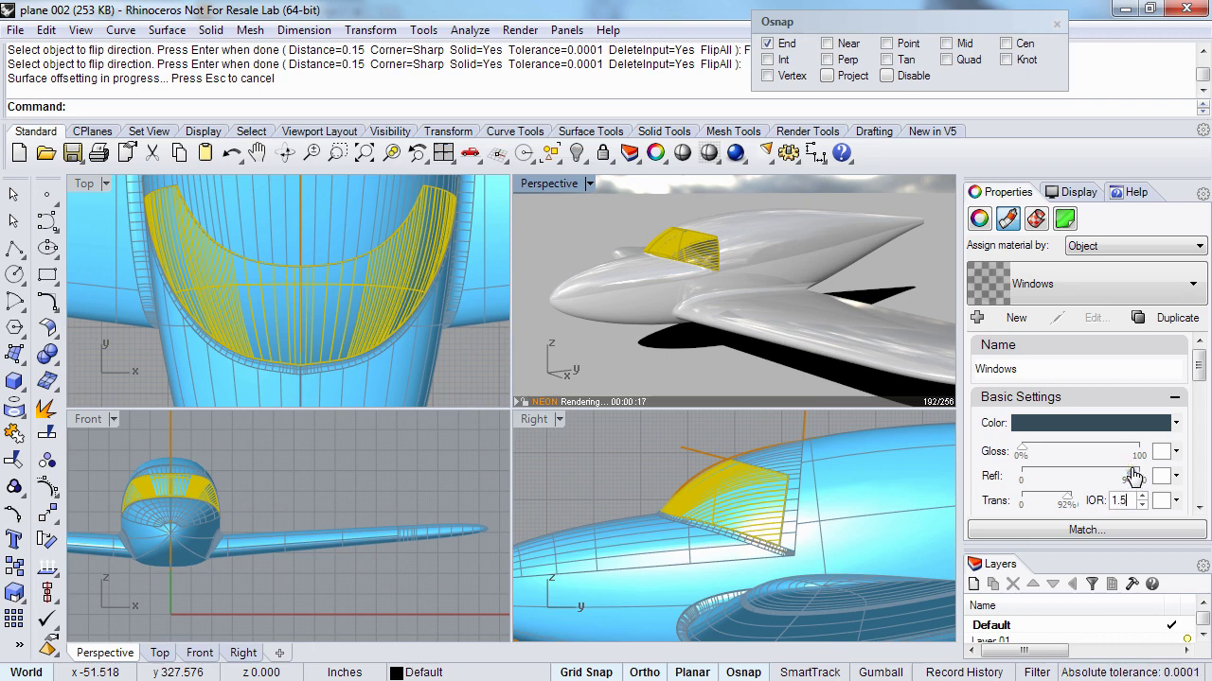
click(623, 212)
right_drag(613, 258, 637, 301)
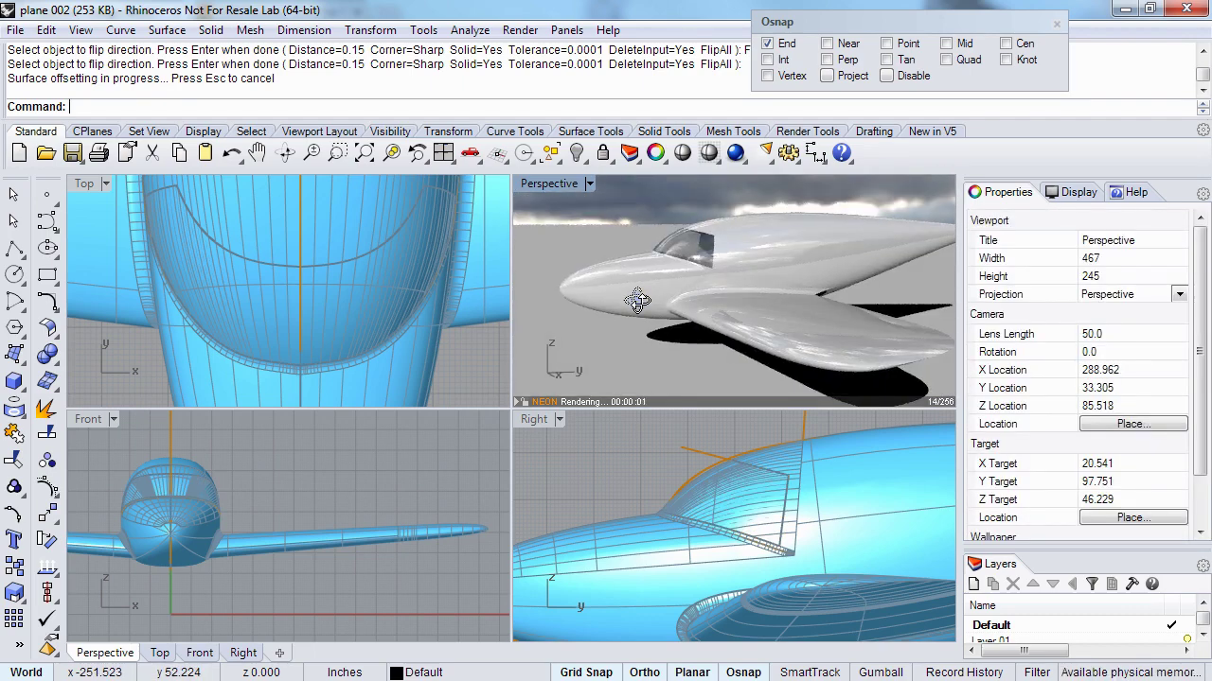
right_drag(582, 293, 622, 330)
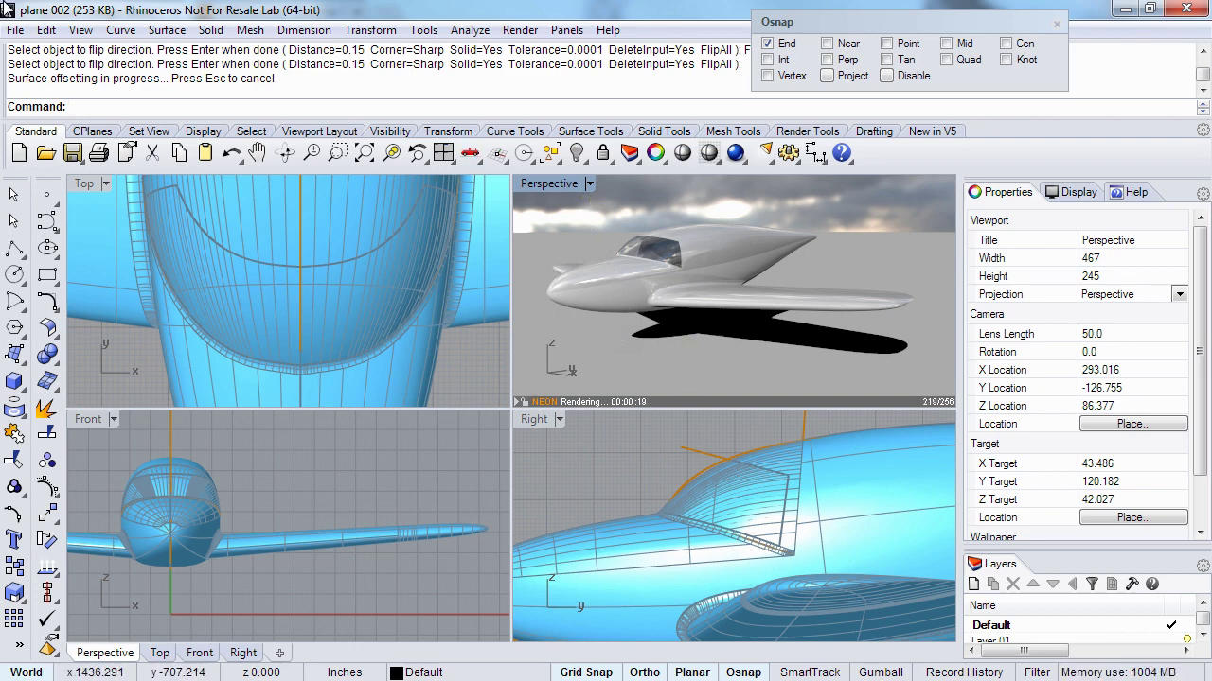
- Turn on Skylight in the document's Rhino Render settings and view the relit plane from several angles
click(15, 31)
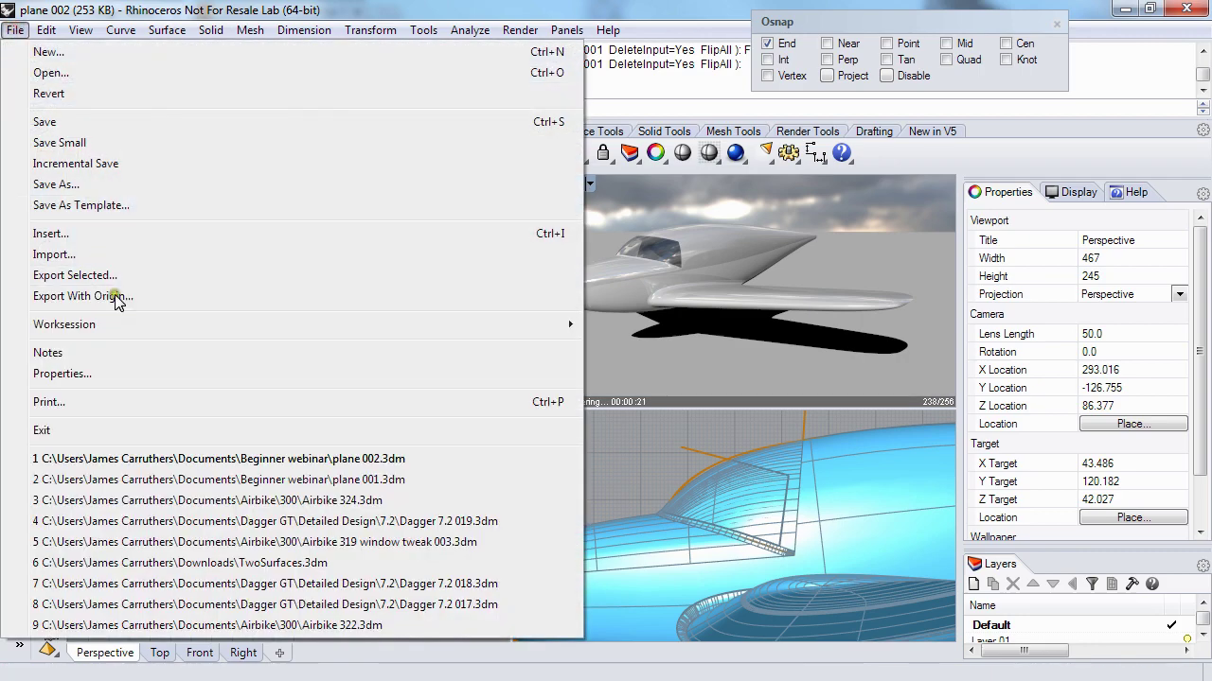
click(103, 375)
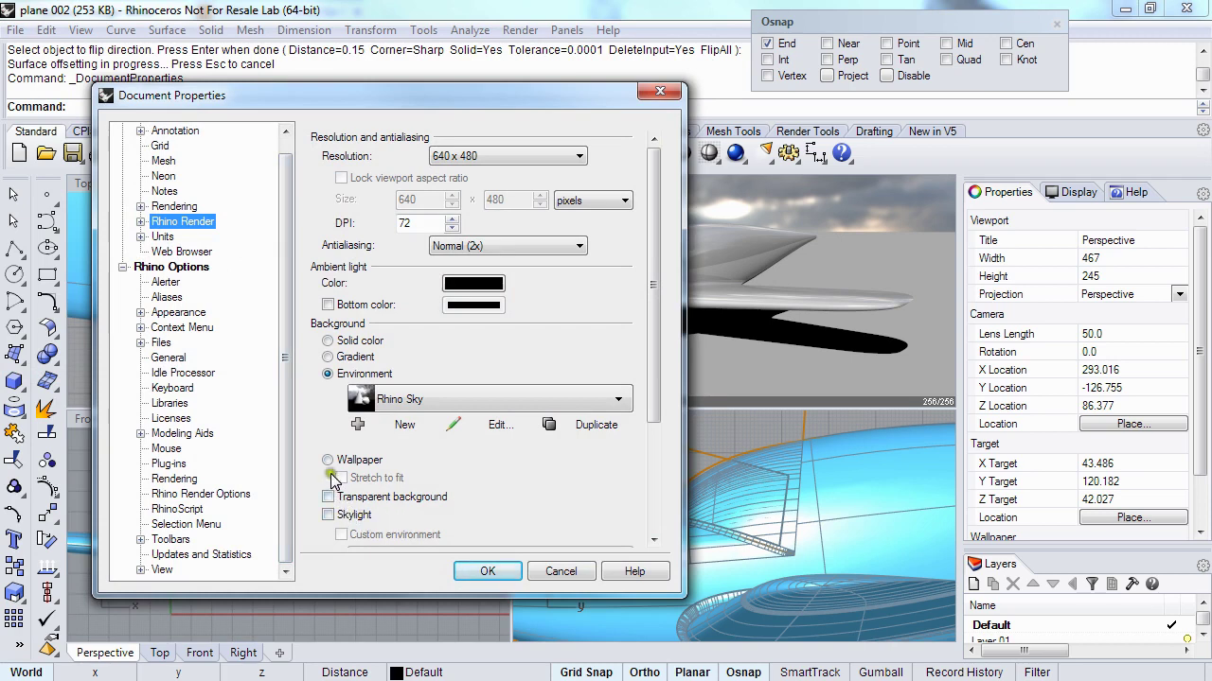
click(329, 515)
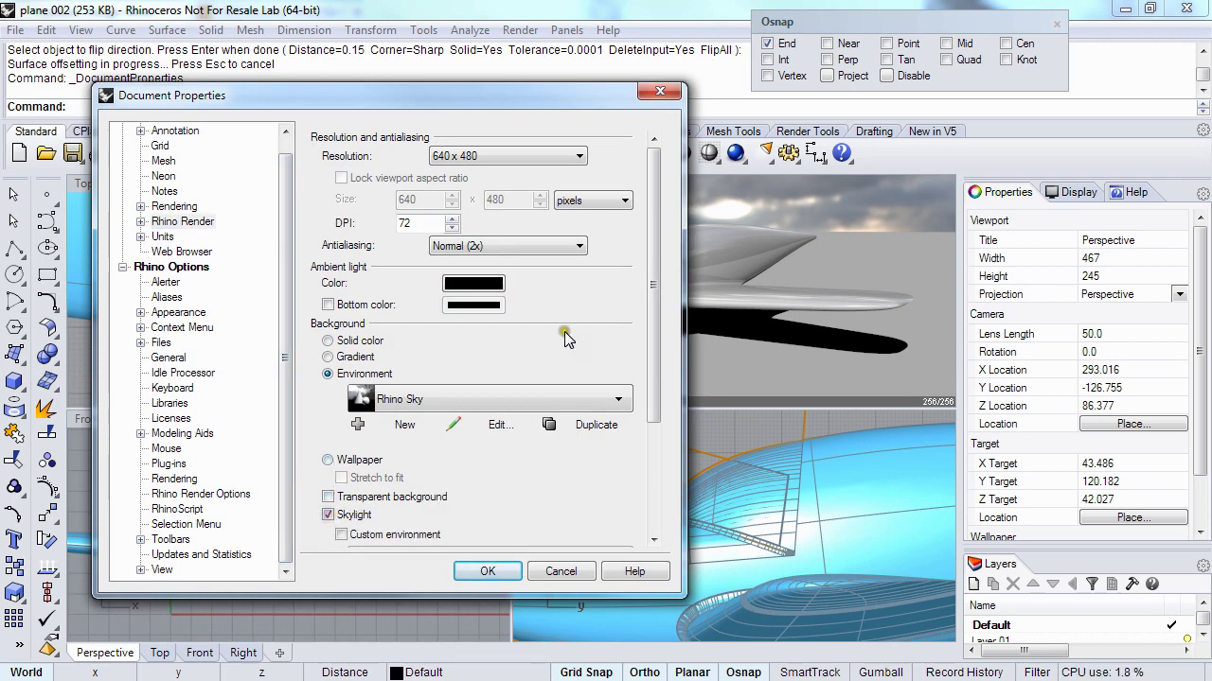
drag(655, 282, 657, 377)
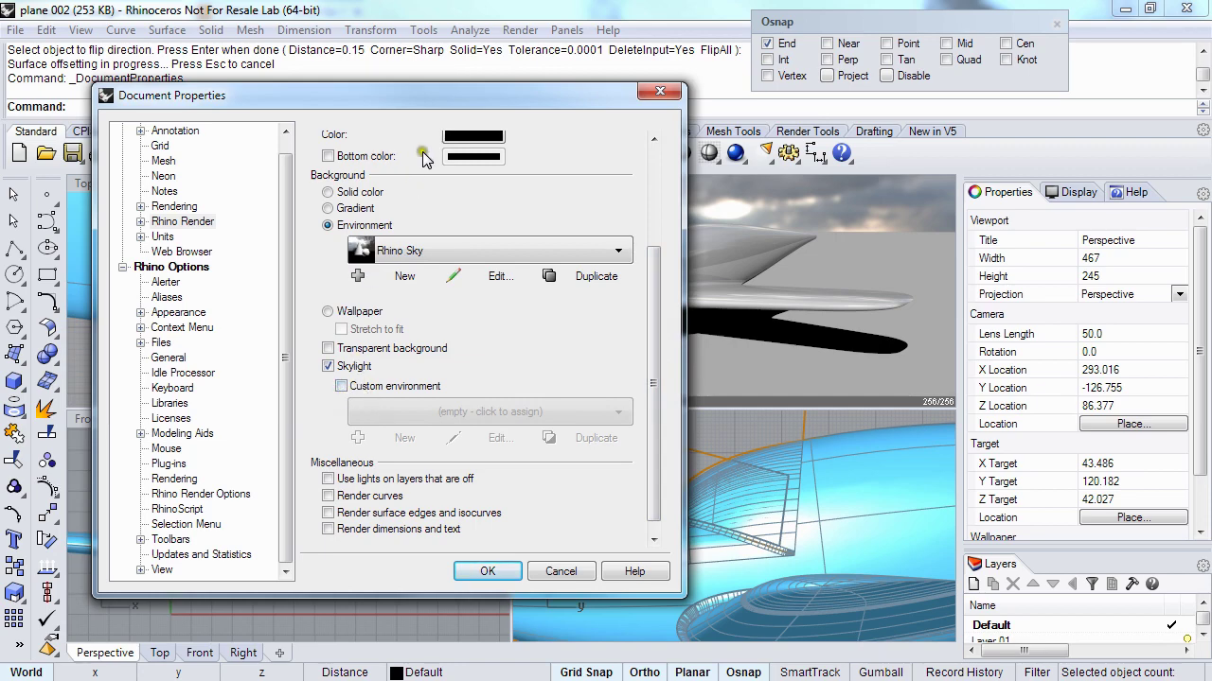
drag(443, 96, 403, 117)
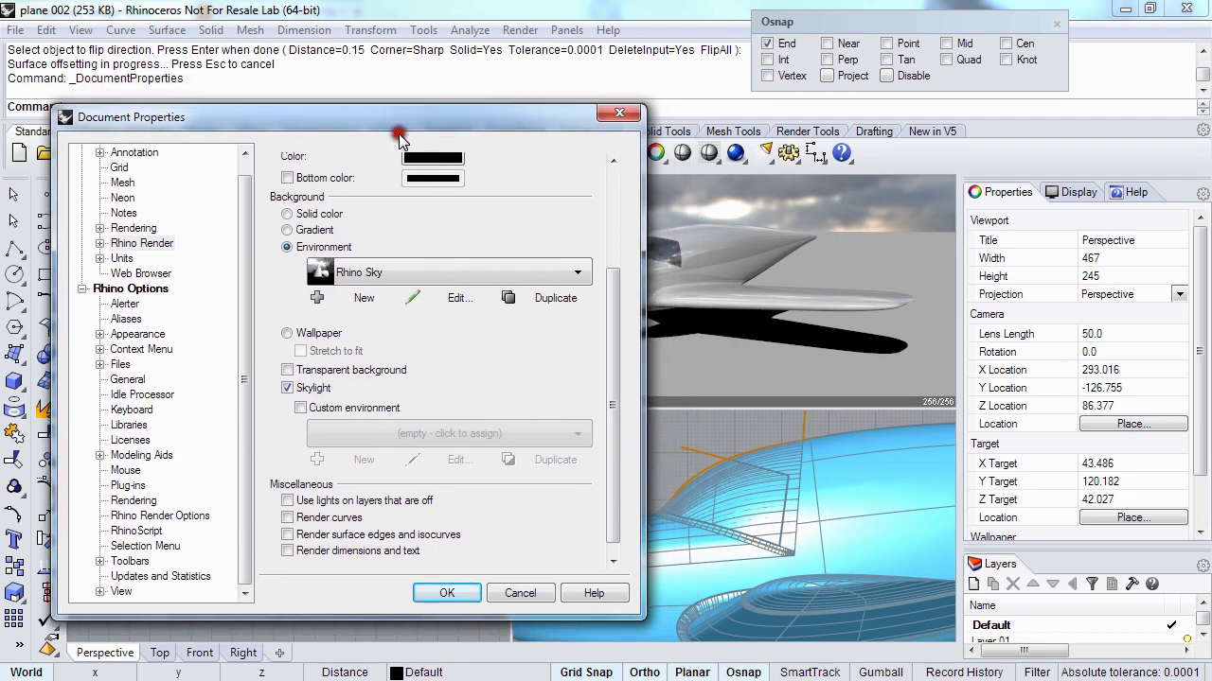
click(443, 595)
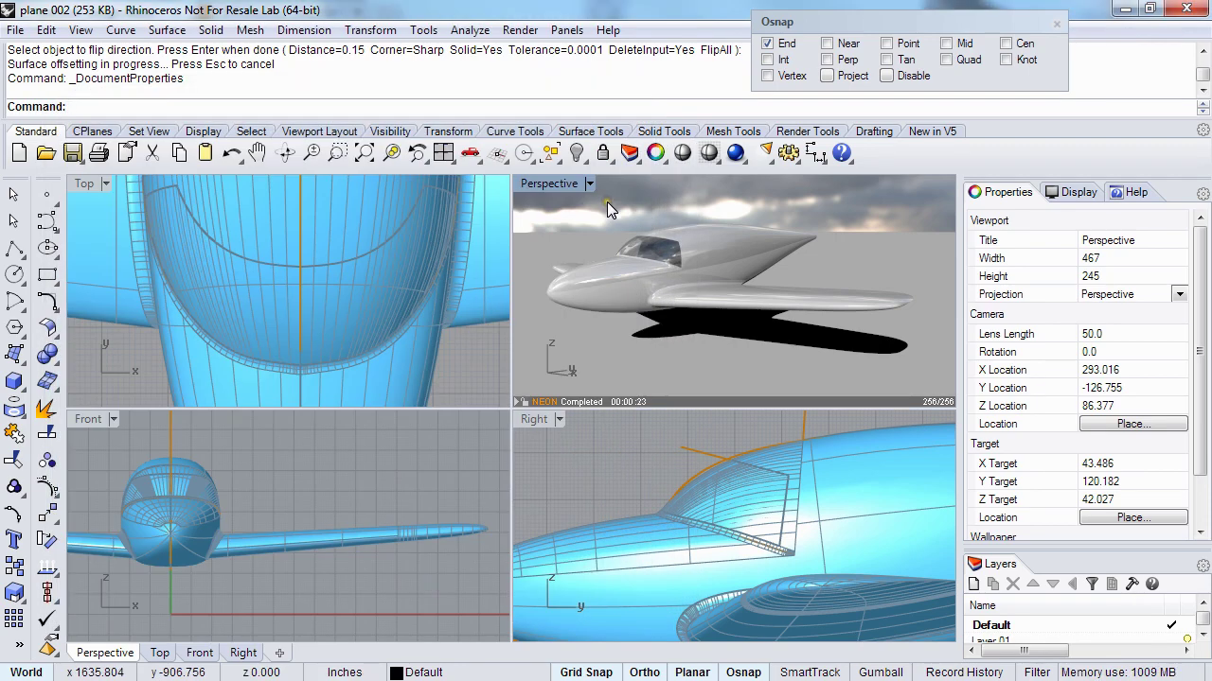
right_drag(591, 286, 632, 269)
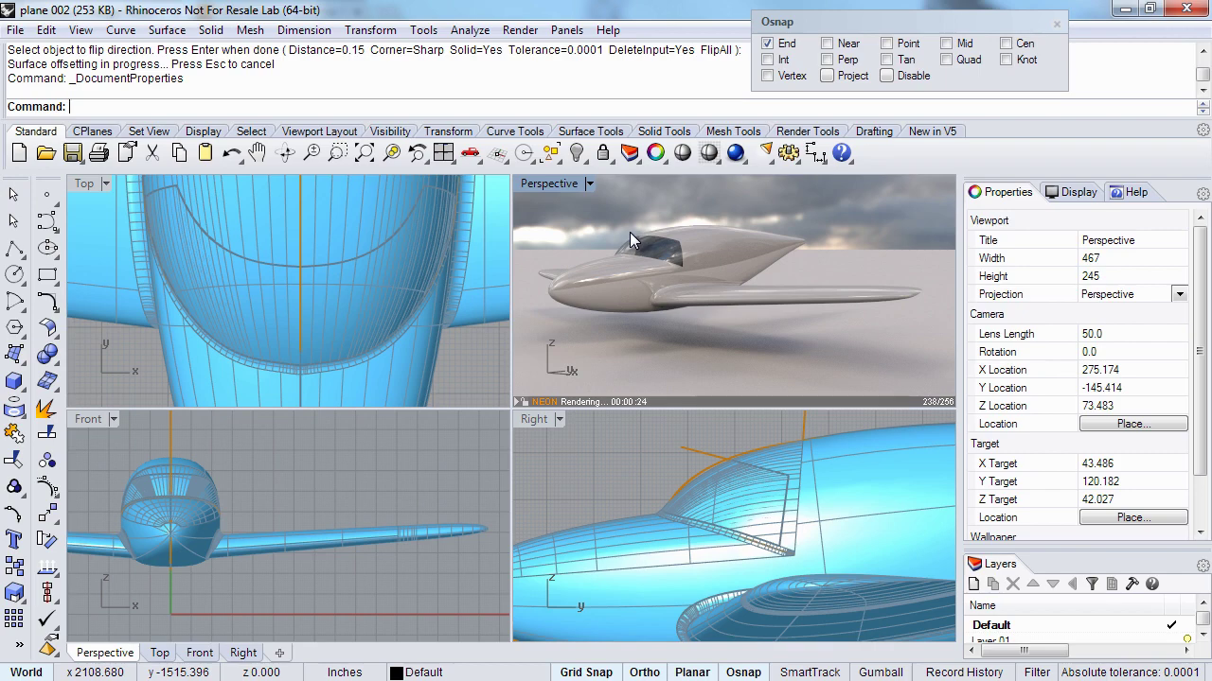
right_drag(594, 331, 649, 313)
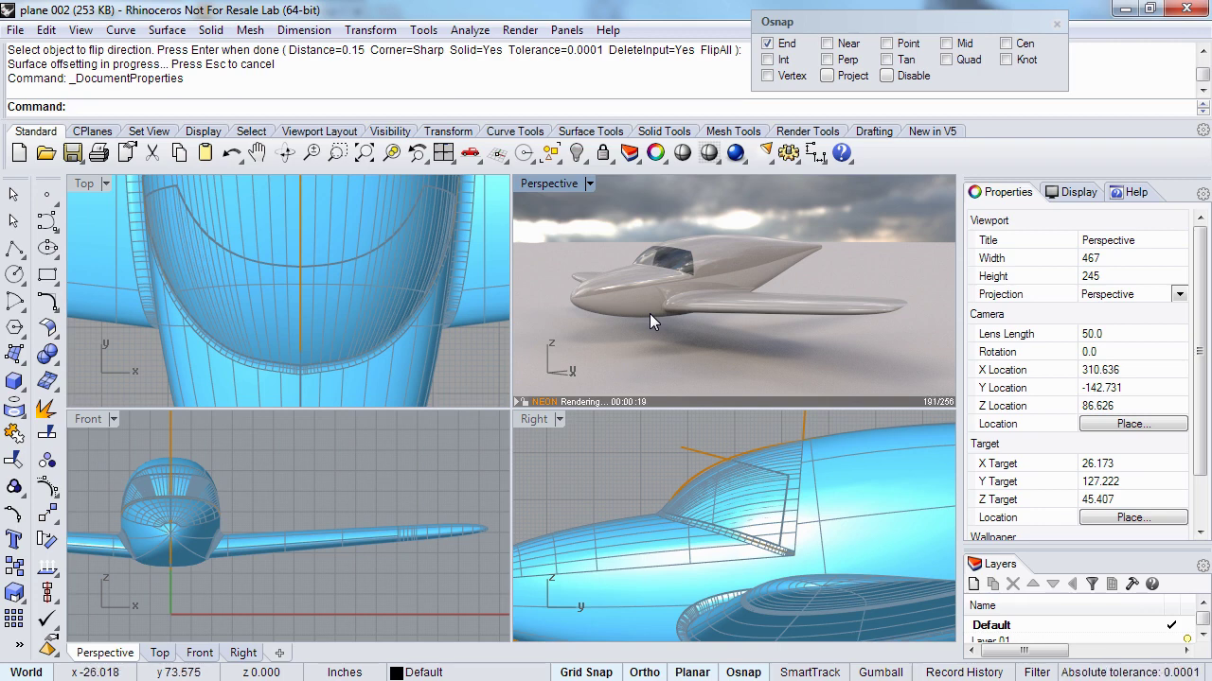
- Select both fuselage halves and duplicate their shared New material 001 as a unique editable copy
right_drag(615, 468, 641, 537)
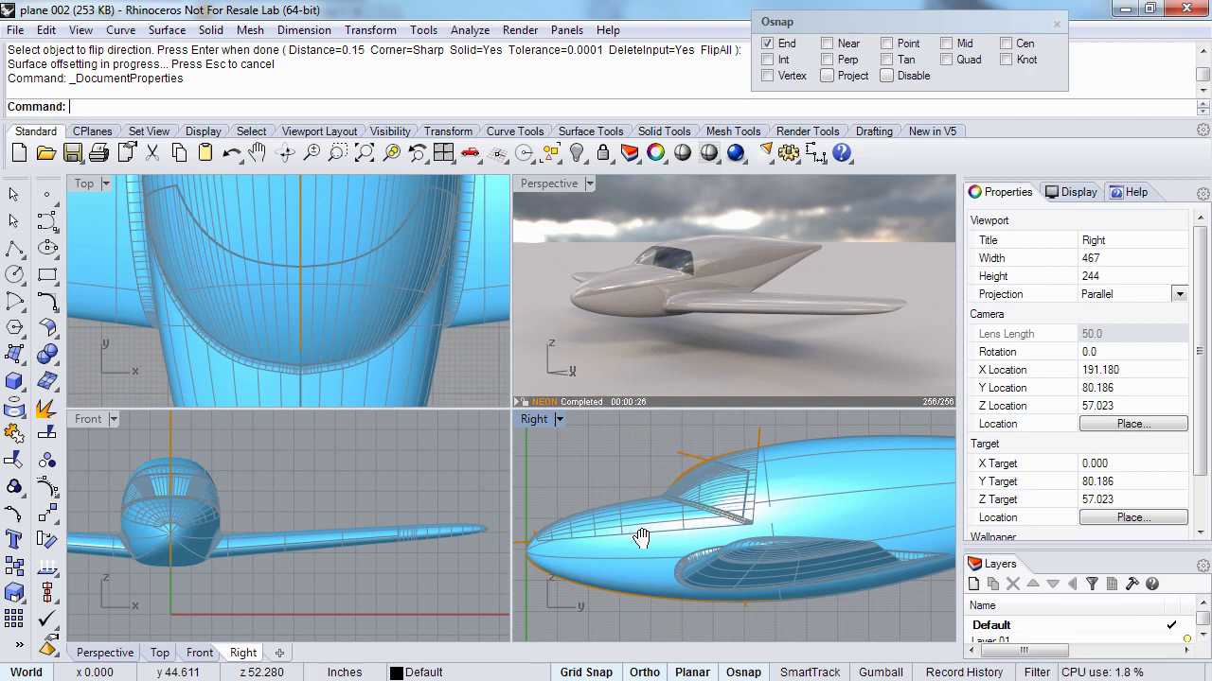
click(629, 564)
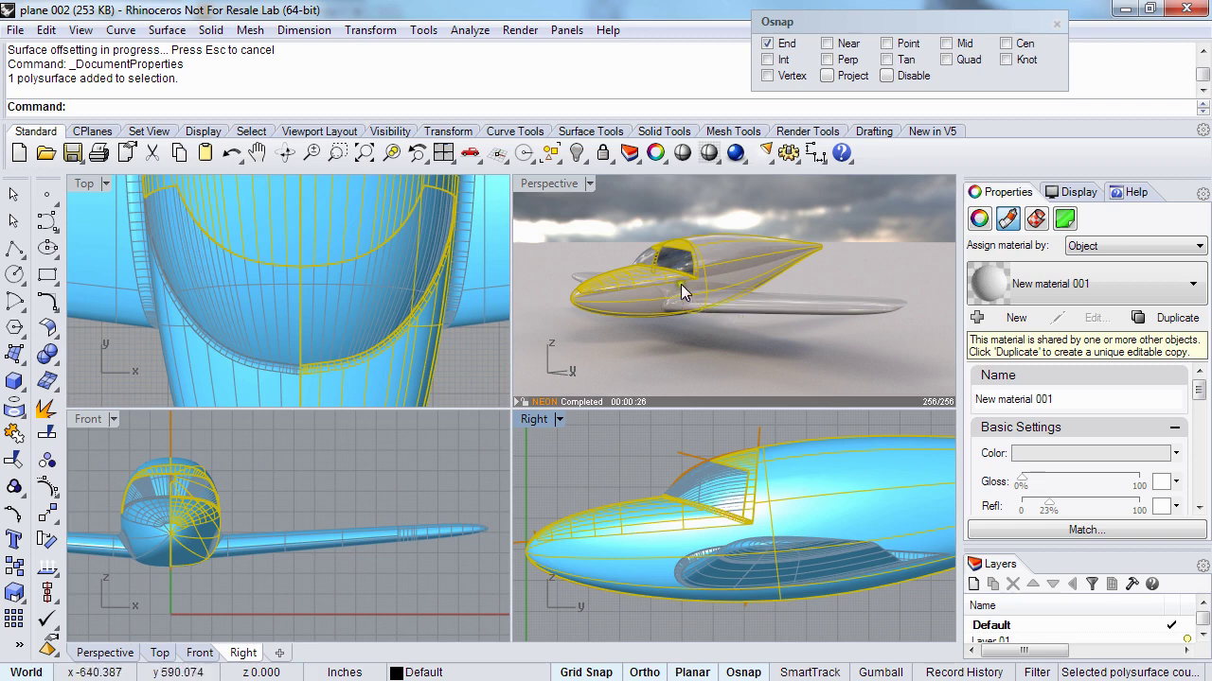
shift+click(149, 546)
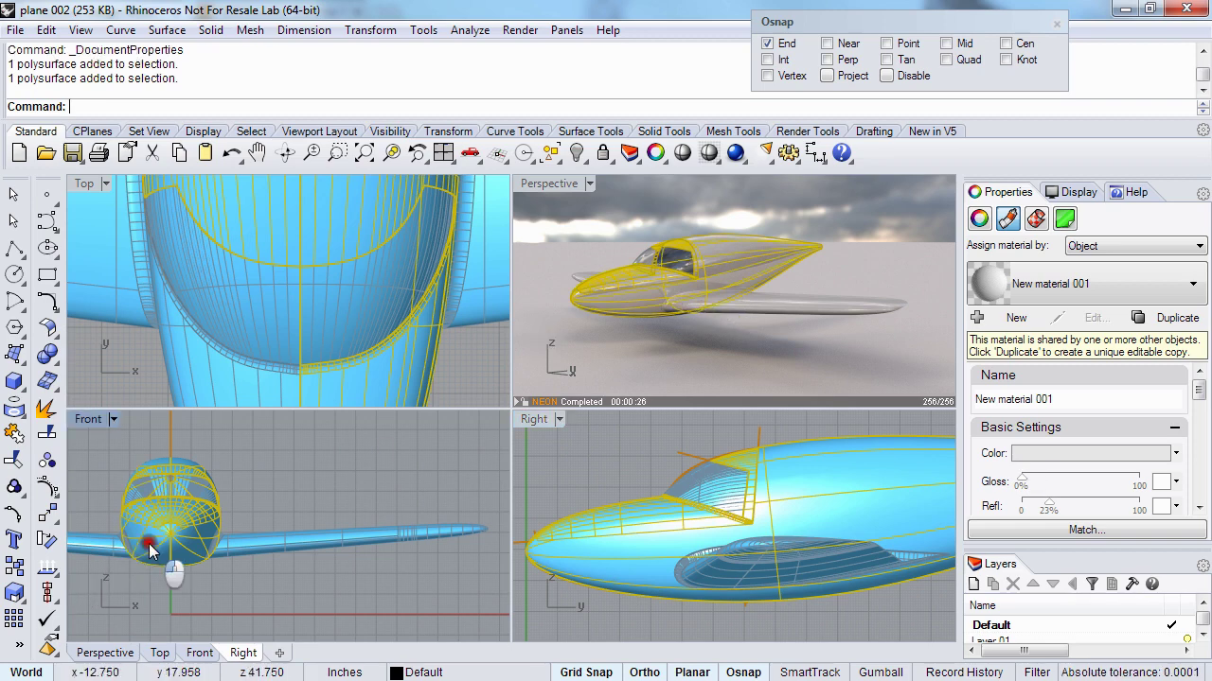
right_drag(150, 547, 165, 547)
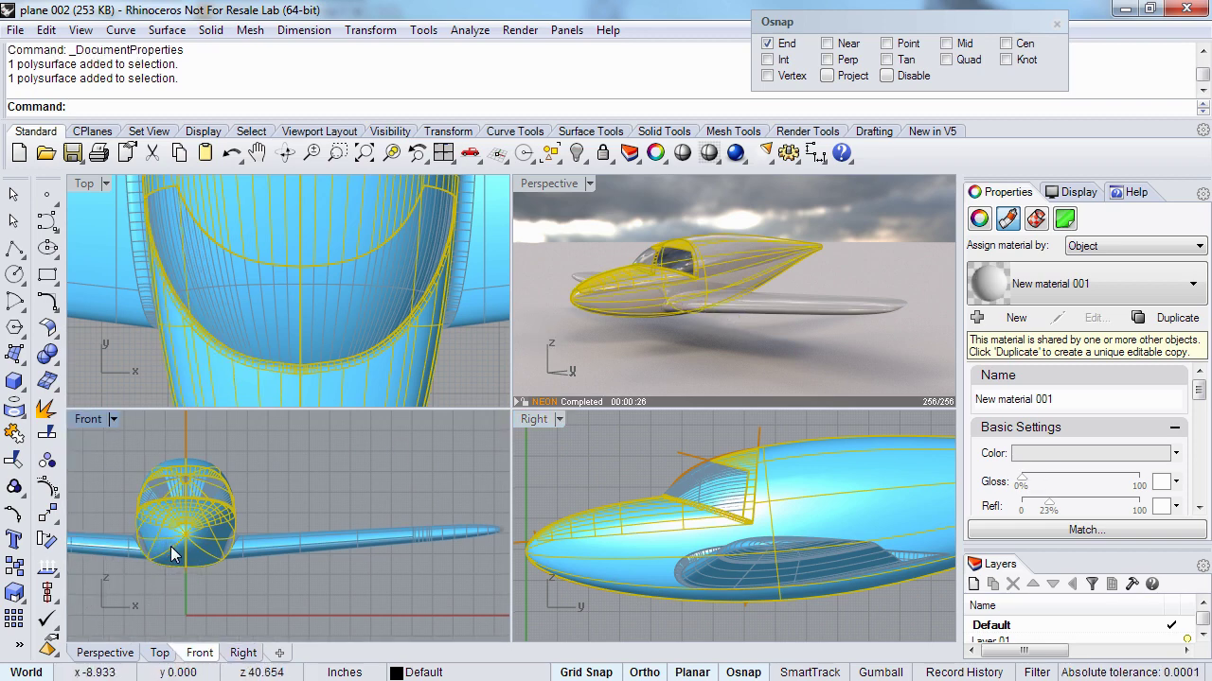
right_drag(655, 488, 644, 482)
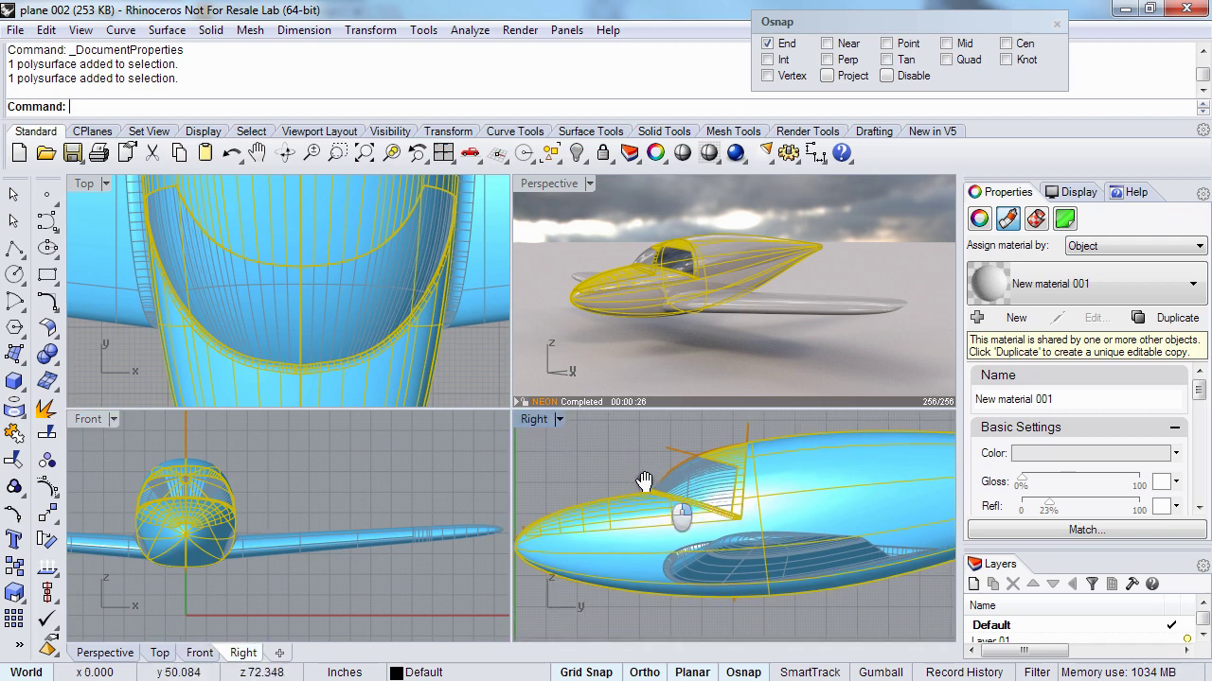
scroll(656, 497, up, 5)
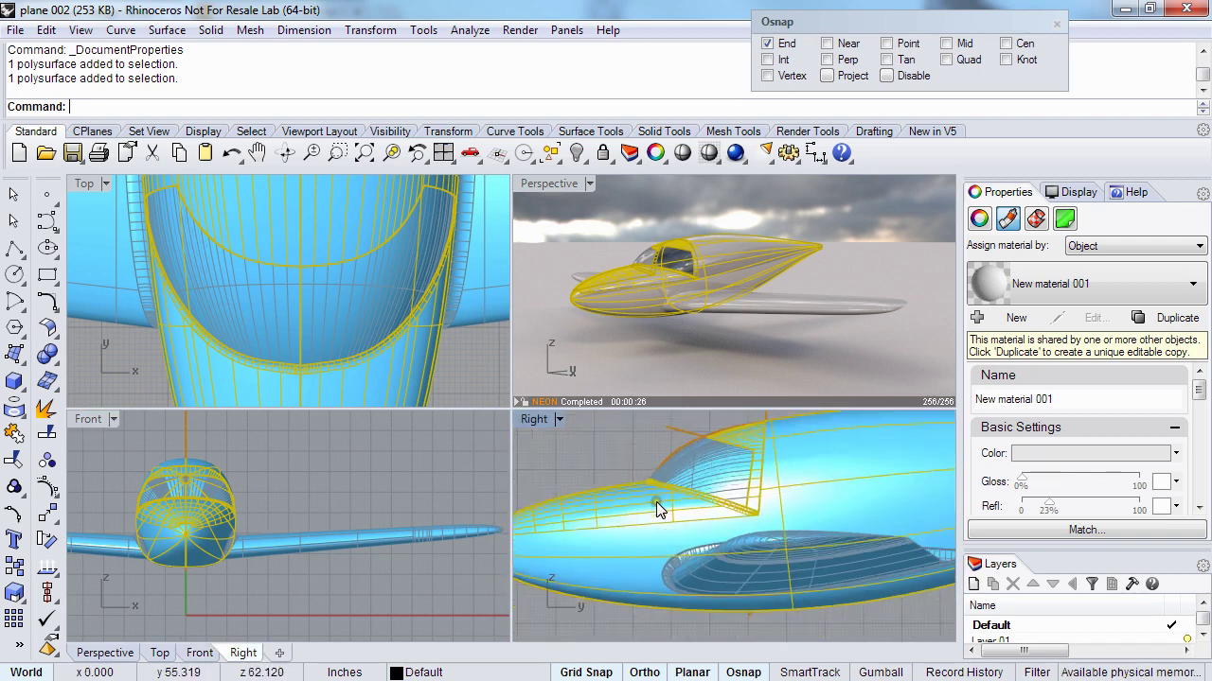
scroll(659, 507, down, 3)
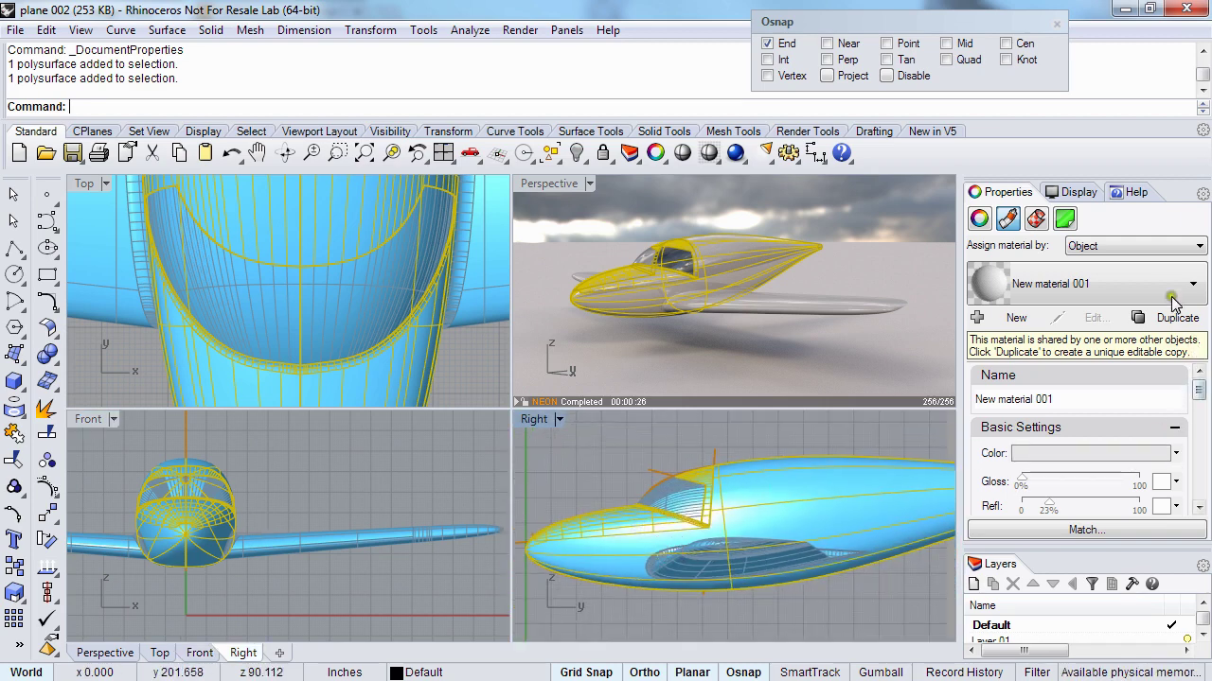
click(1172, 284)
click(1171, 283)
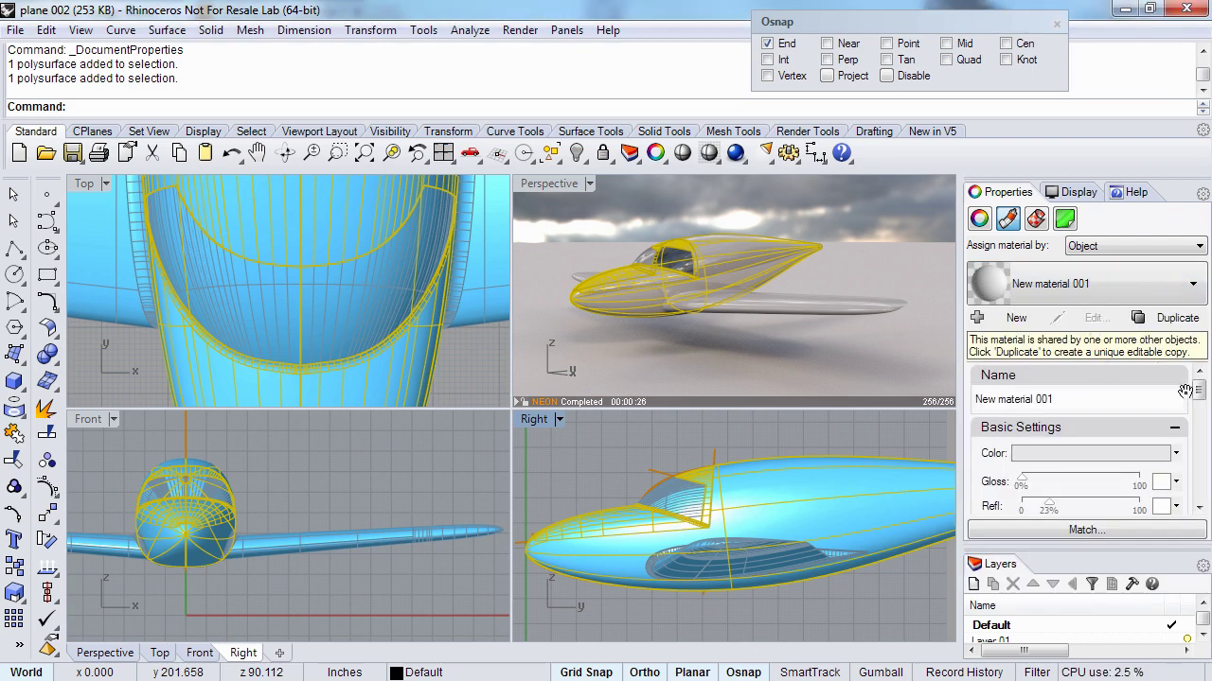
click(1162, 319)
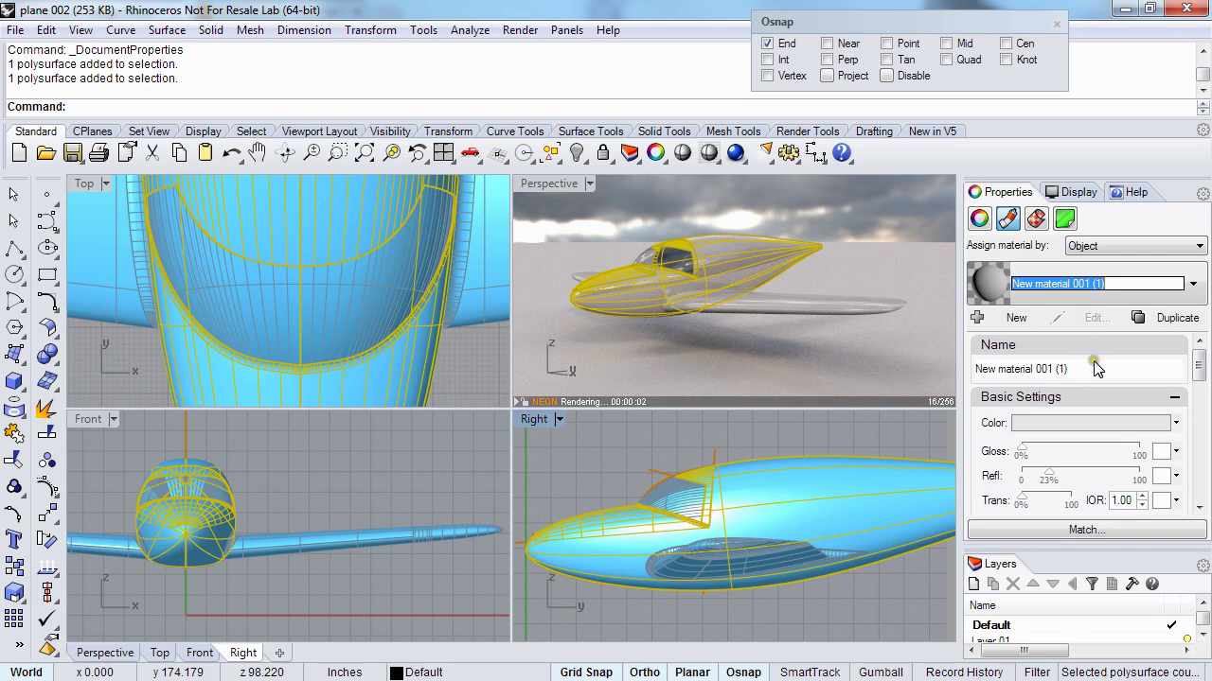
- Rename the duplicated material as fuselage
click(1088, 367)
drag(1084, 366, 966, 364)
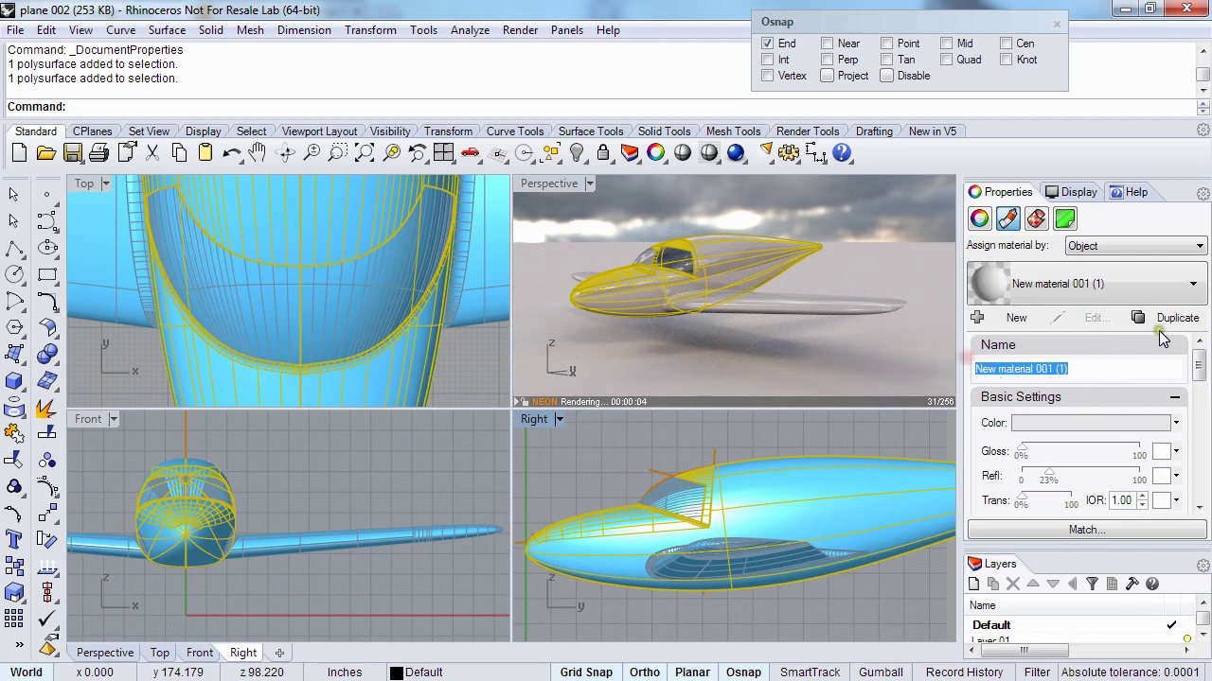
text(fuselage)
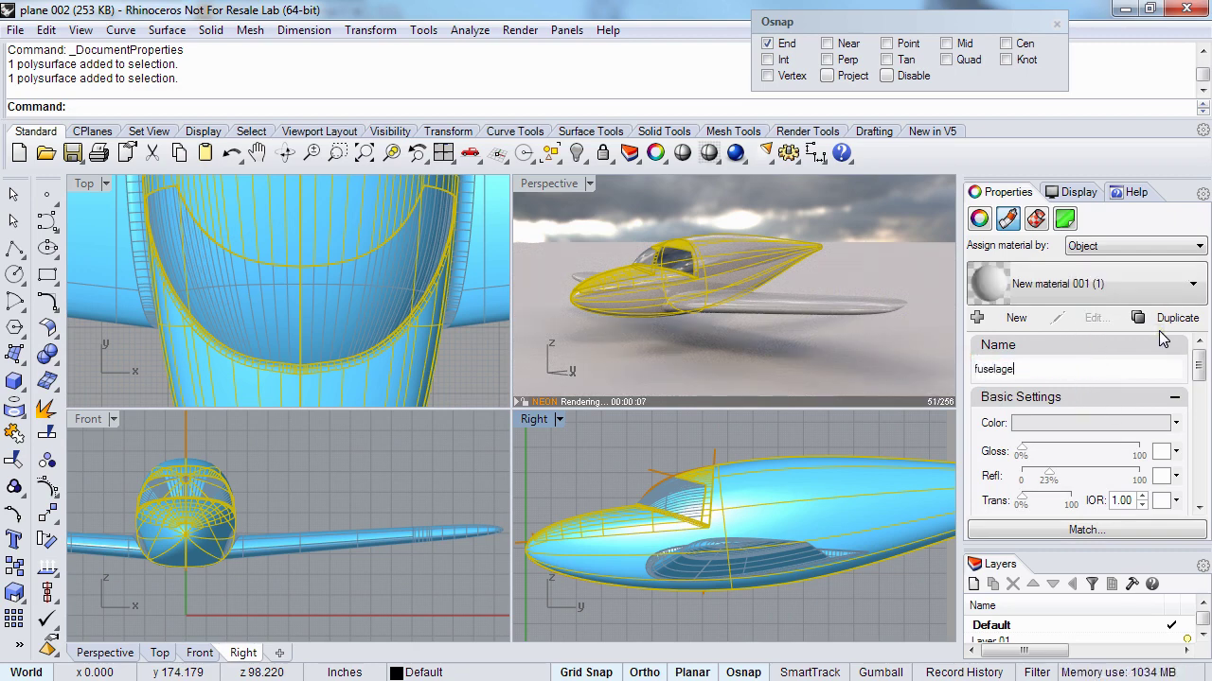
key(Return)
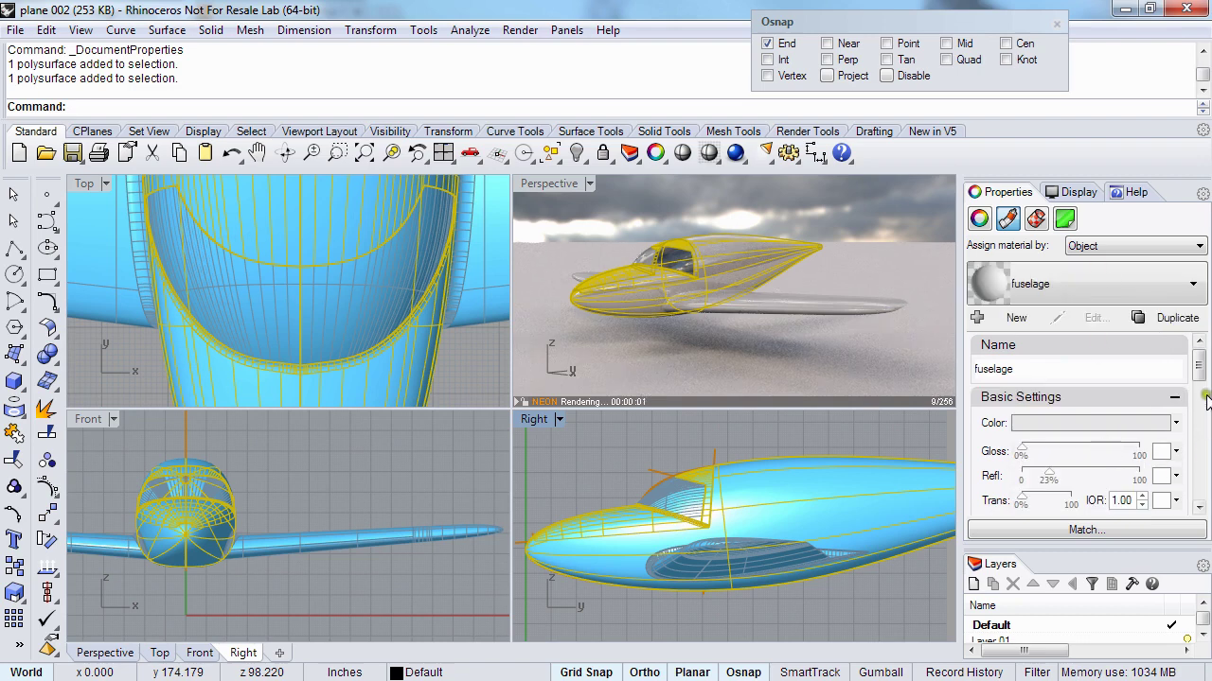
- Assign the red stripes image as the fuselage material's color texture, clear the selection and view the plane's nose
drag(1200, 355, 1201, 407)
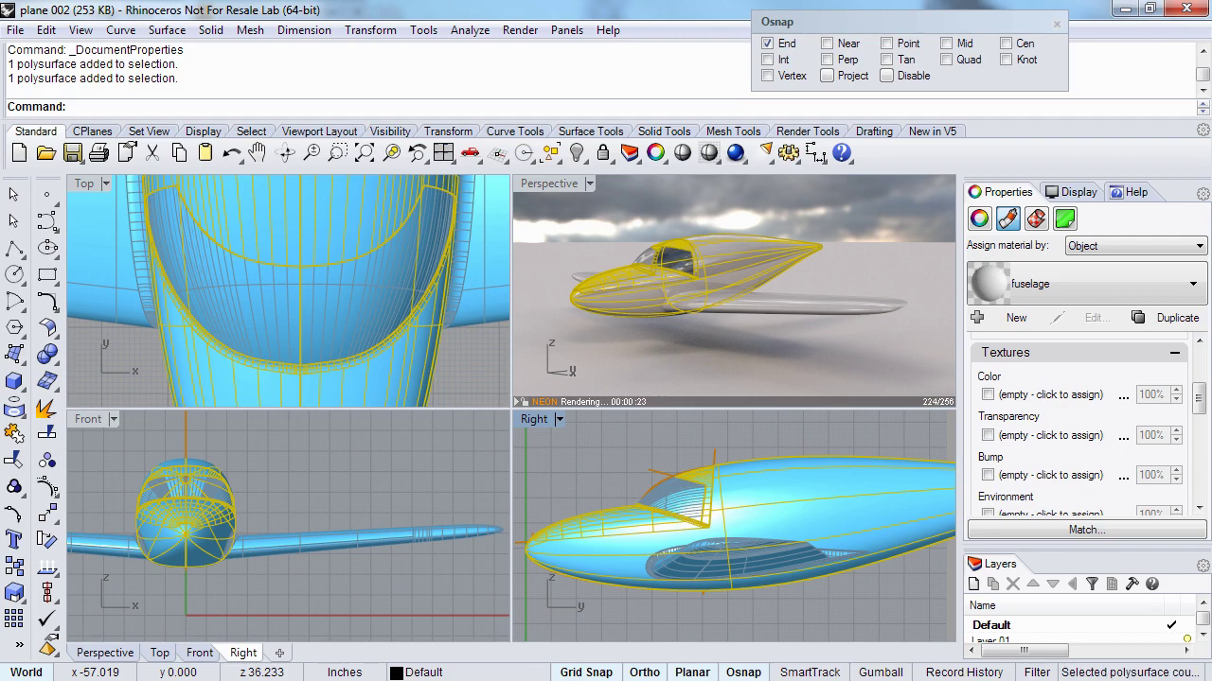
click(1025, 398)
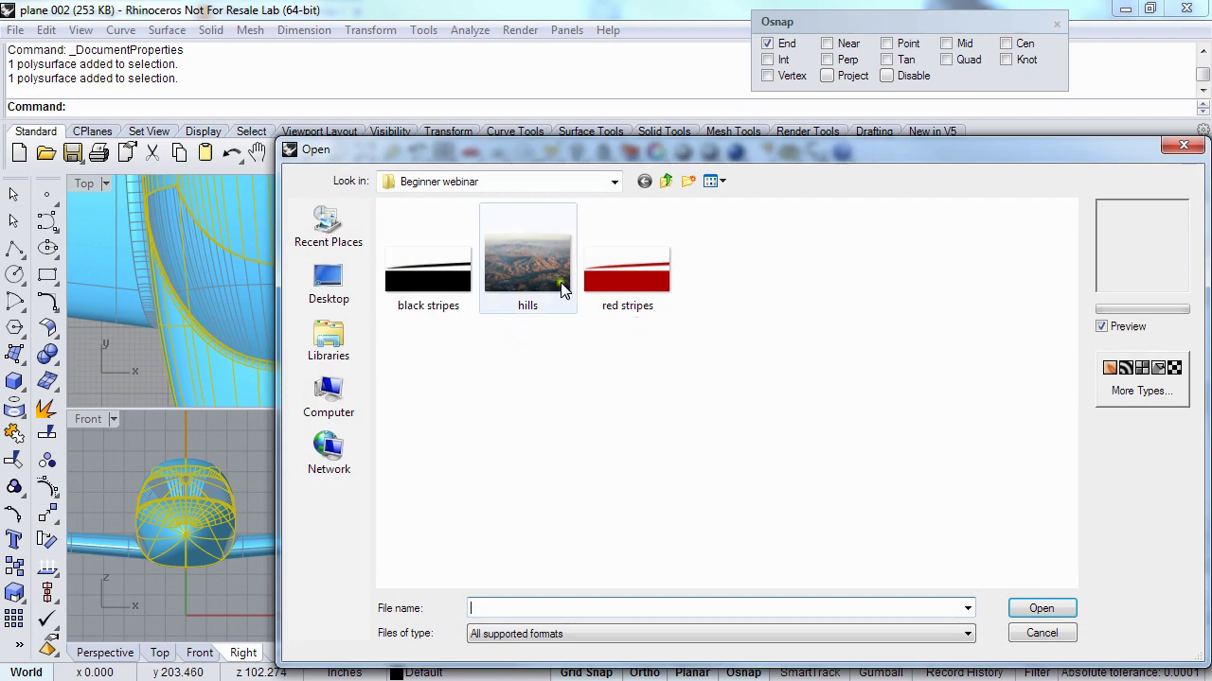
click(624, 269)
click(1041, 608)
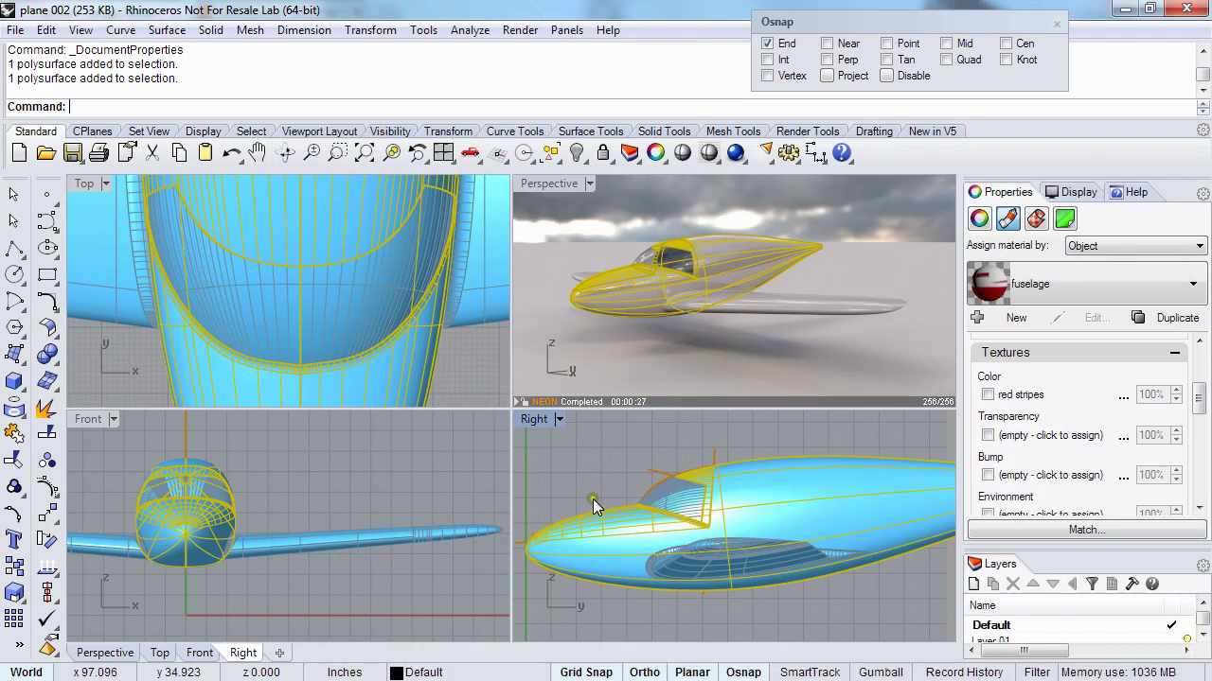
click(625, 208)
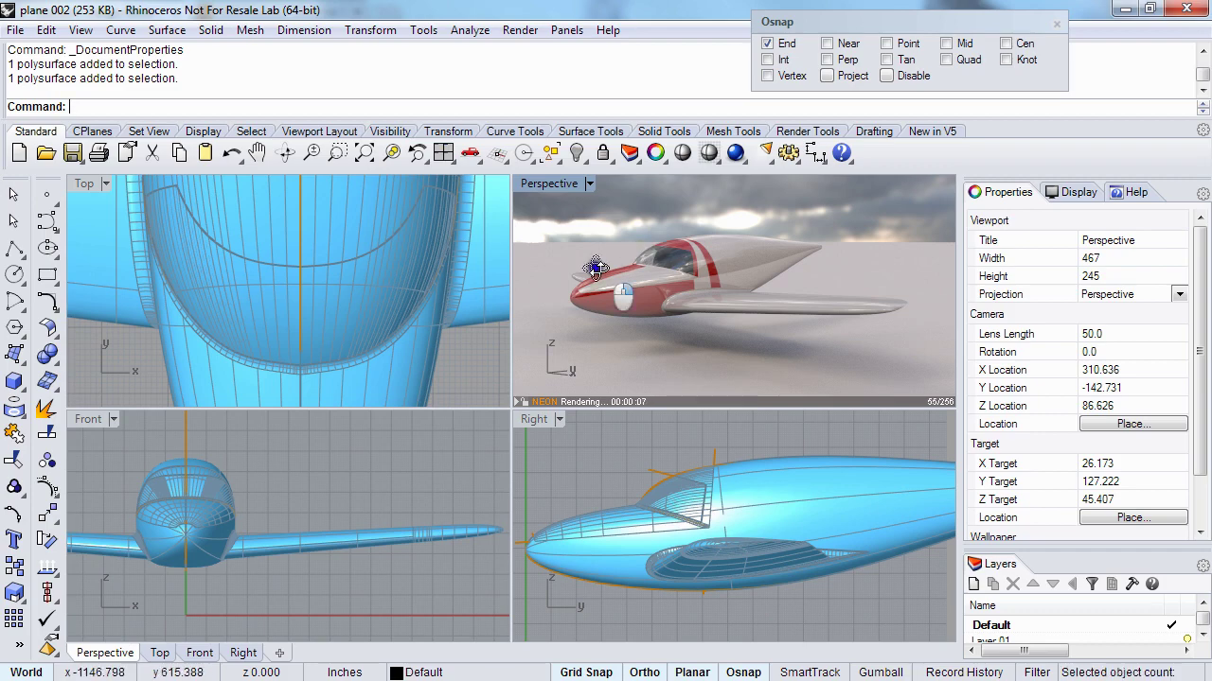
right_drag(617, 286, 653, 346)
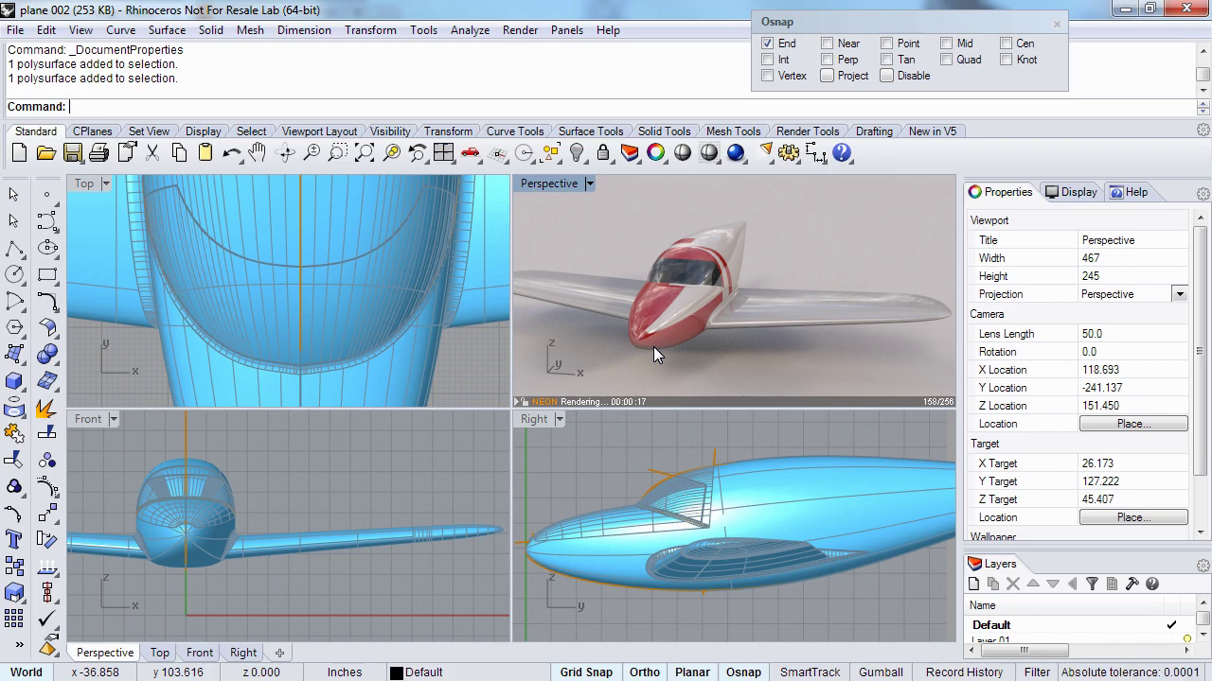
right_drag(653, 346, 668, 291)
- Select both fuselage halves and show their texture mapping properties
click(677, 243)
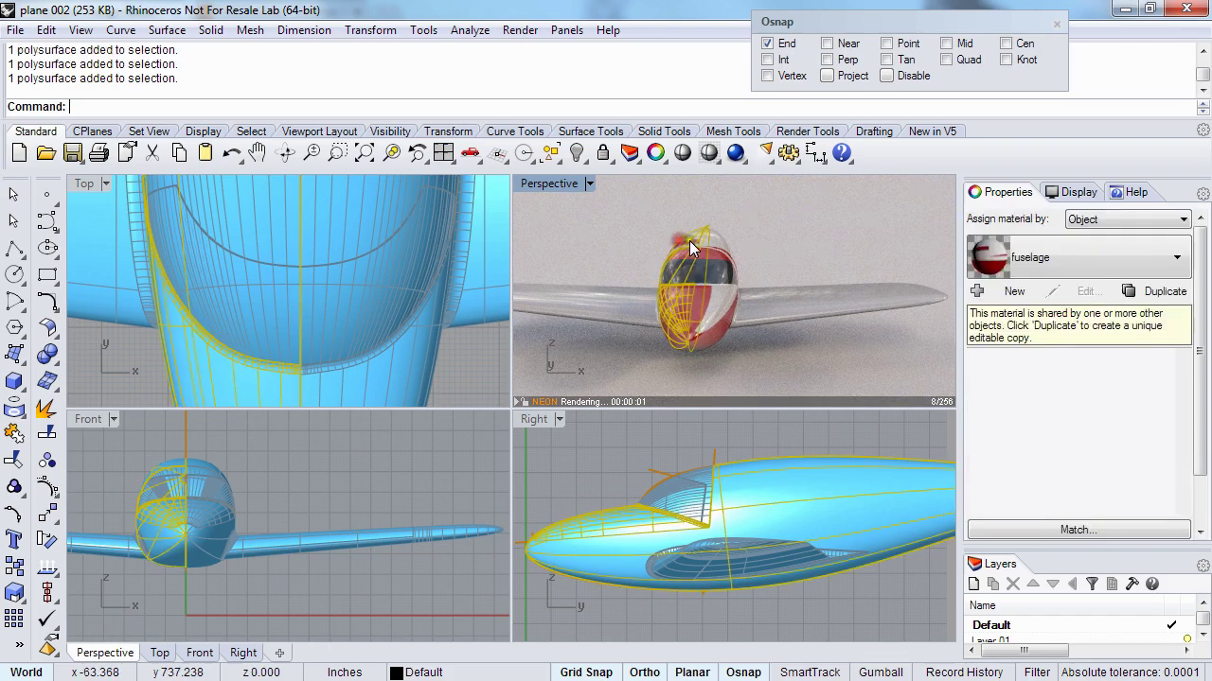
right_drag(639, 492, 616, 518)
scroll(660, 498, down, 1)
scroll(628, 526, down, 1)
scroll(629, 529, down, 1)
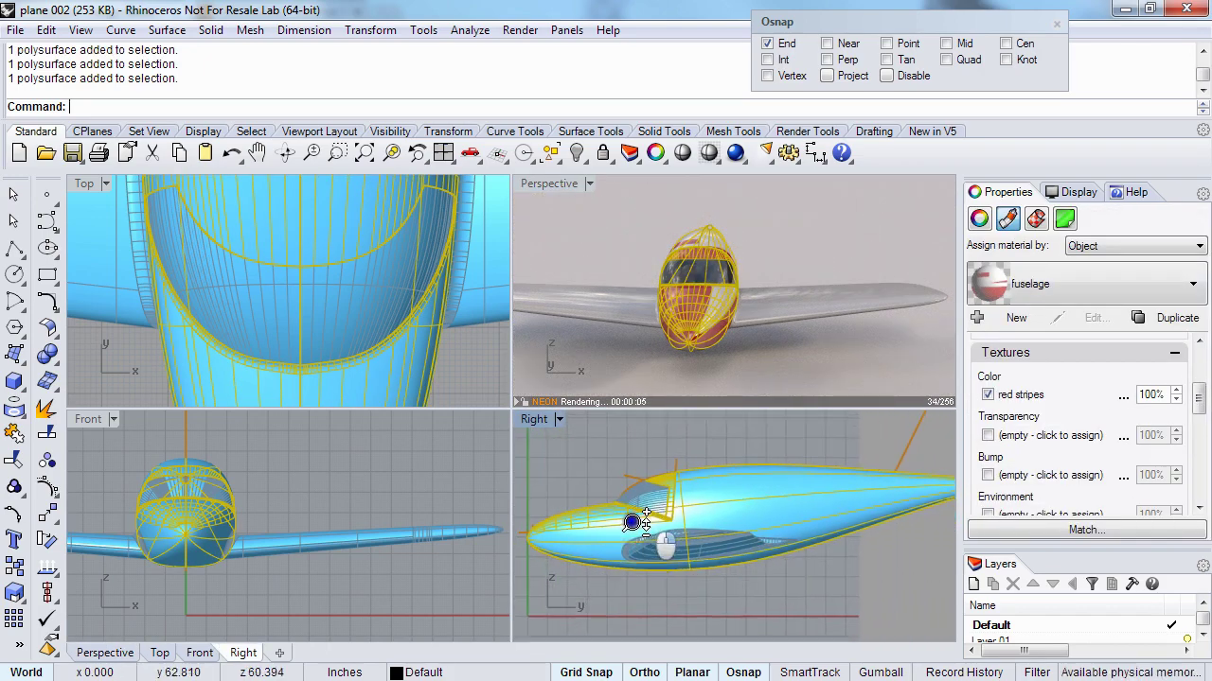
click(1036, 220)
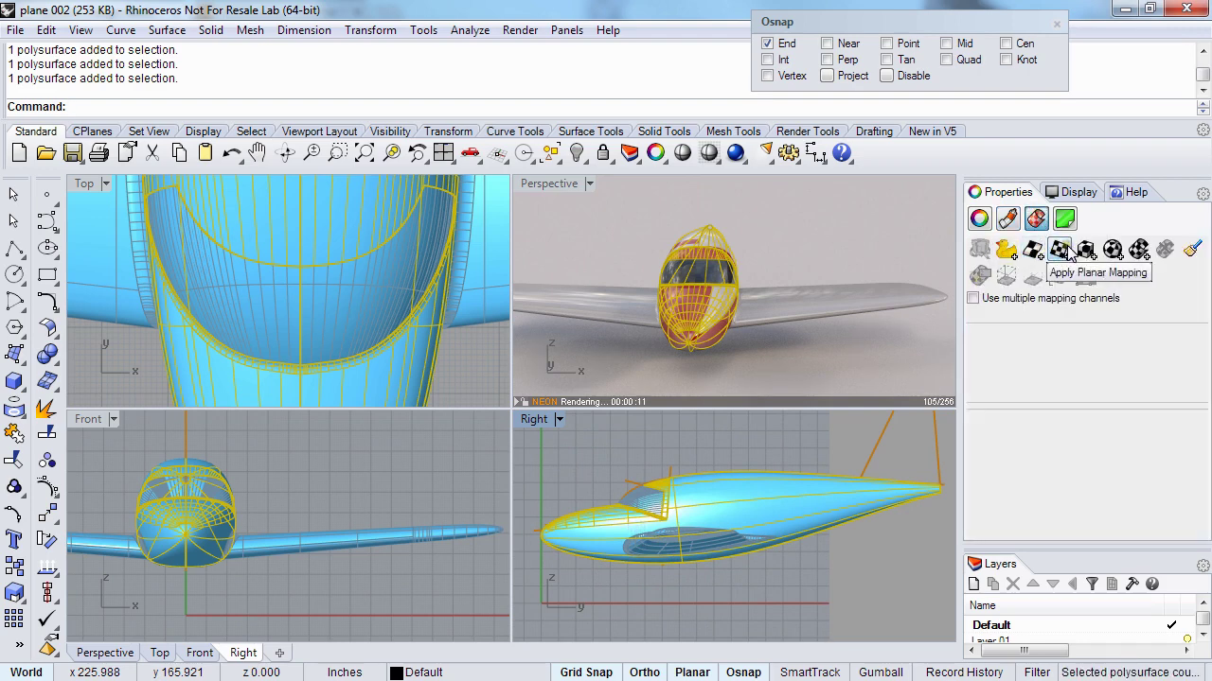
- Apply a UV planar mapping to the fuselage with a rectangle drawn around the whole plane in the Right view, and clear the selection
click(1059, 250)
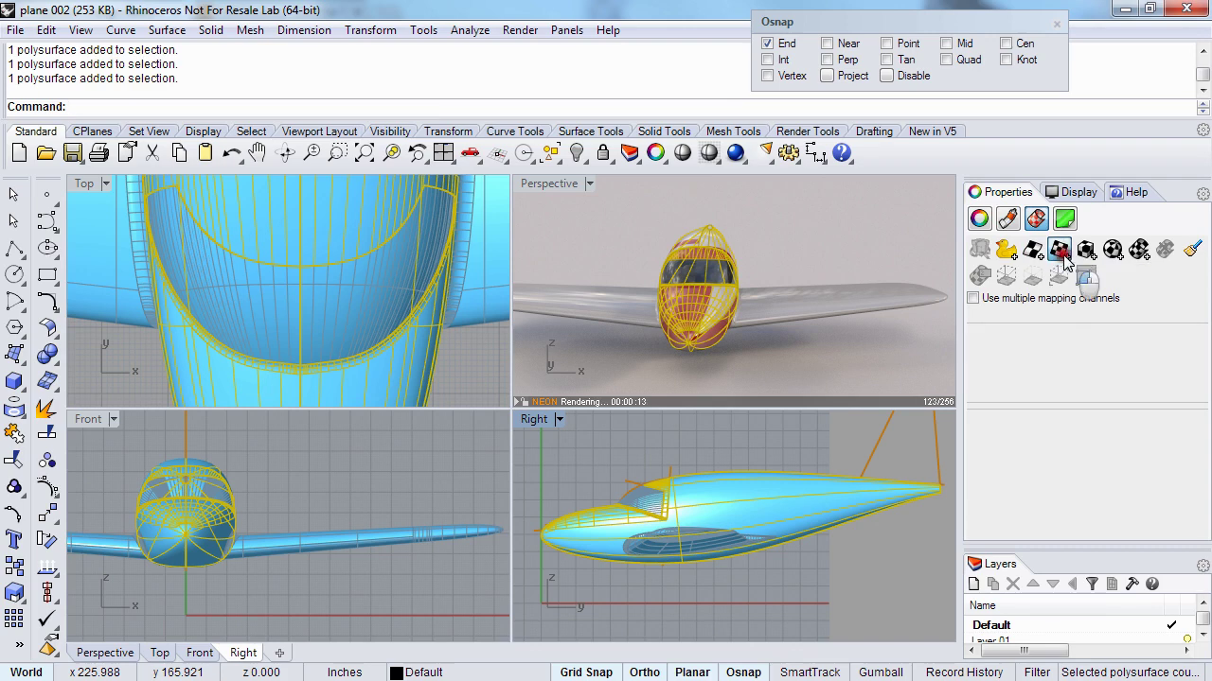
scroll(622, 568, down, 5)
scroll(622, 568, up, 3)
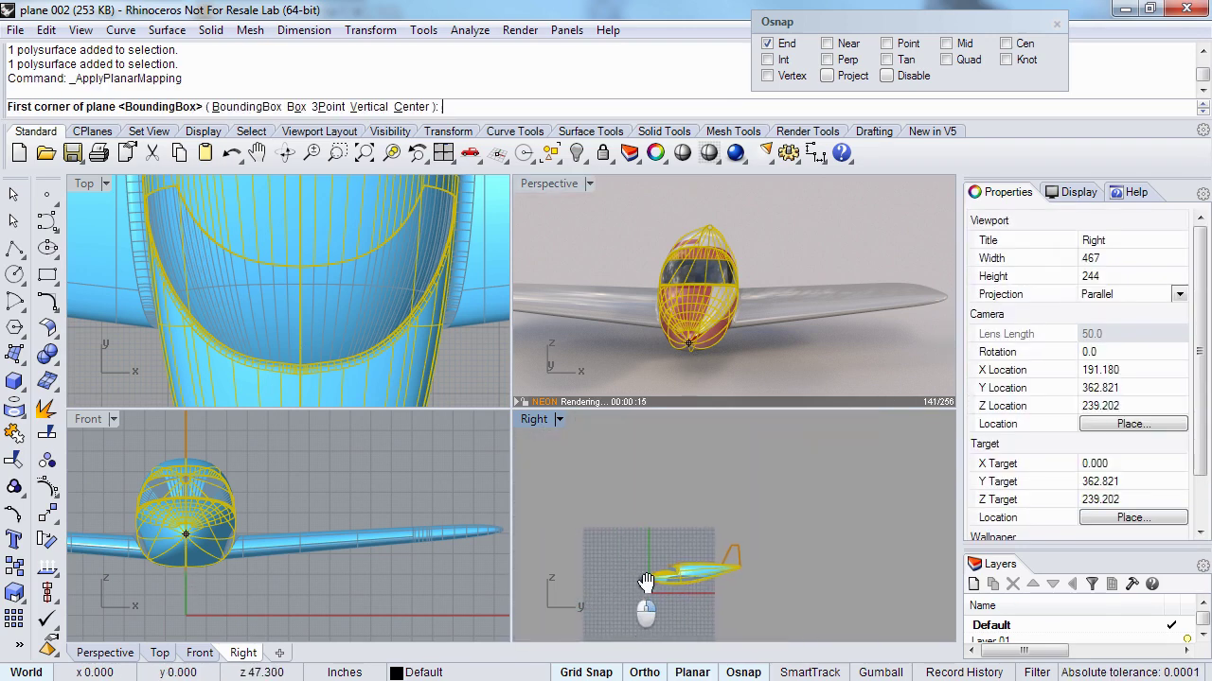
scroll(653, 549, down, 3)
click(620, 473)
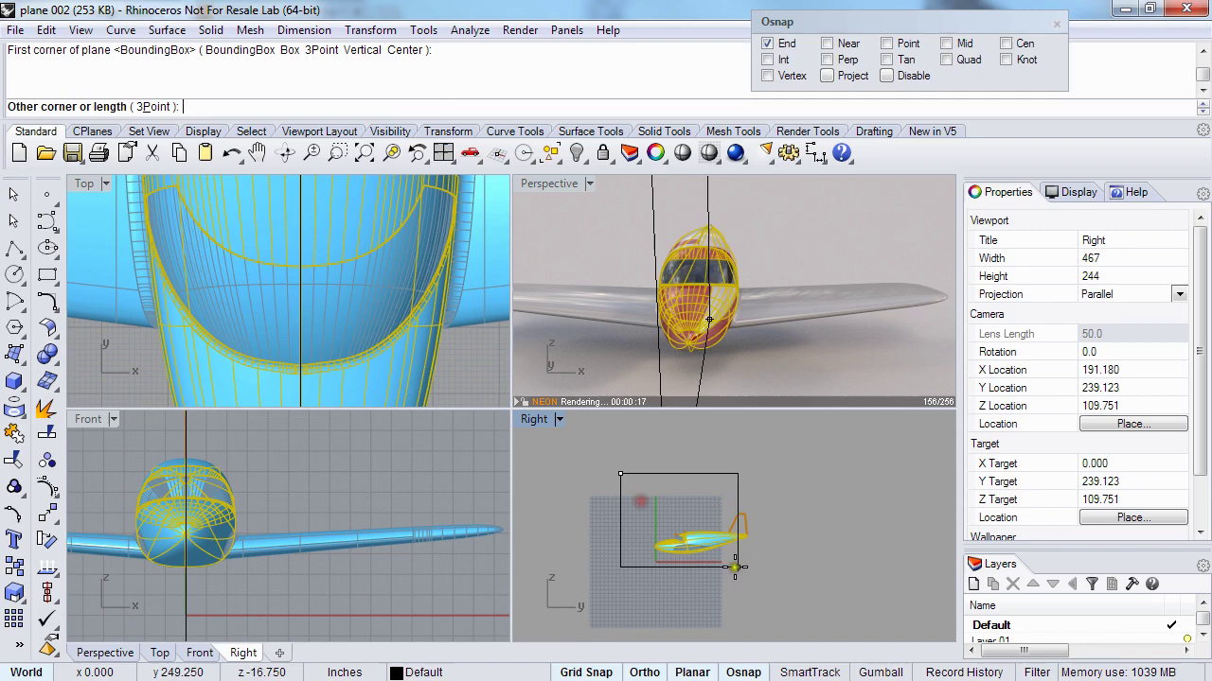
click(792, 572)
right_click(759, 550)
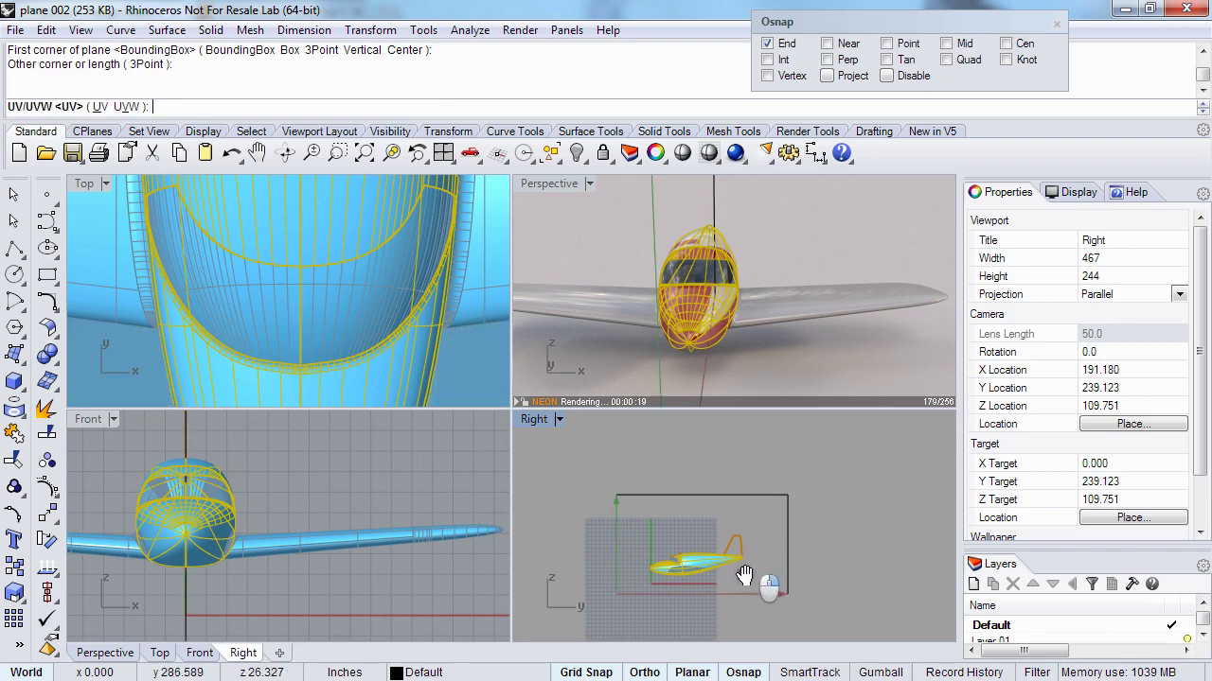
right_drag(759, 550, 743, 567)
right_drag(743, 360, 615, 334)
scroll(693, 525, up, 1)
ctrl+right_drag(694, 525, 695, 500)
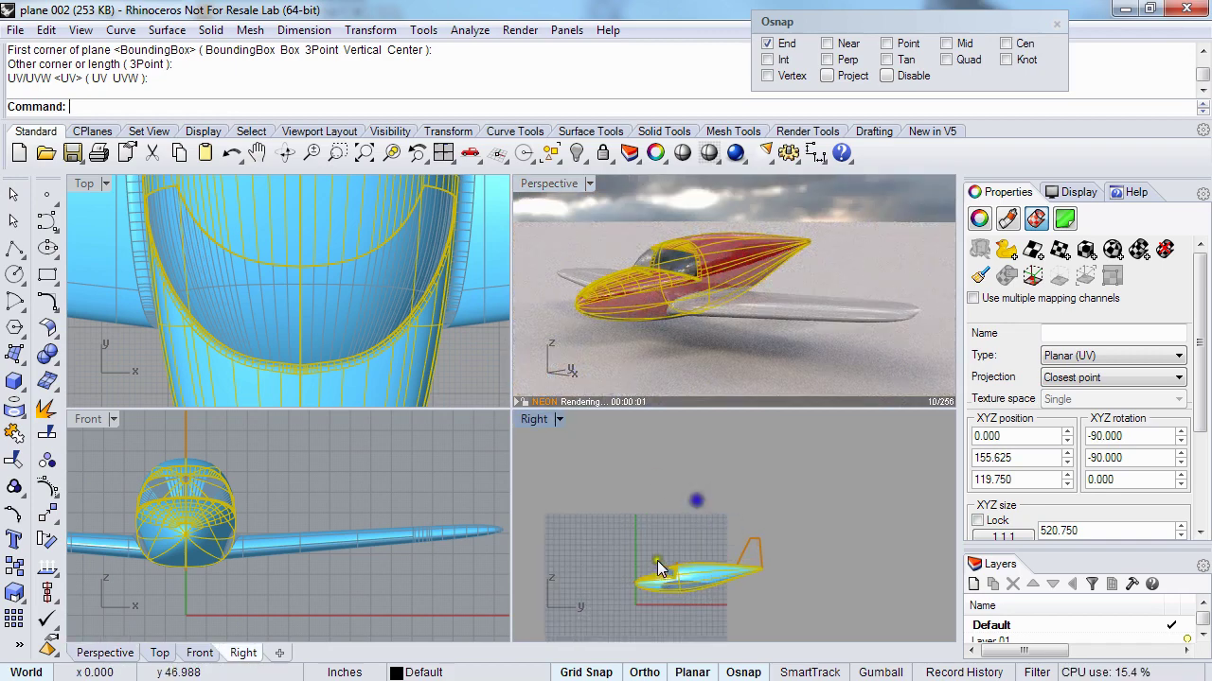
right_drag(660, 548, 675, 499)
click(673, 495)
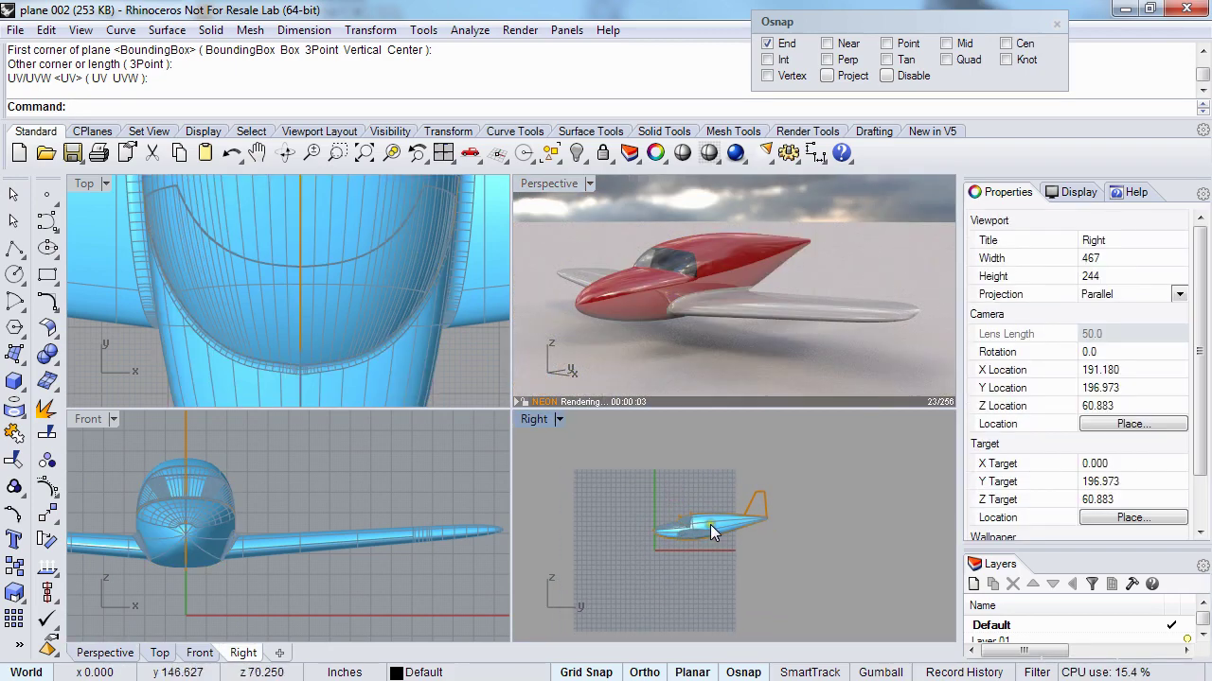
- Reselect both fuselage halves and display their mapping widgets on channel 1
right_drag(739, 275, 668, 292)
click(725, 254)
click(685, 235)
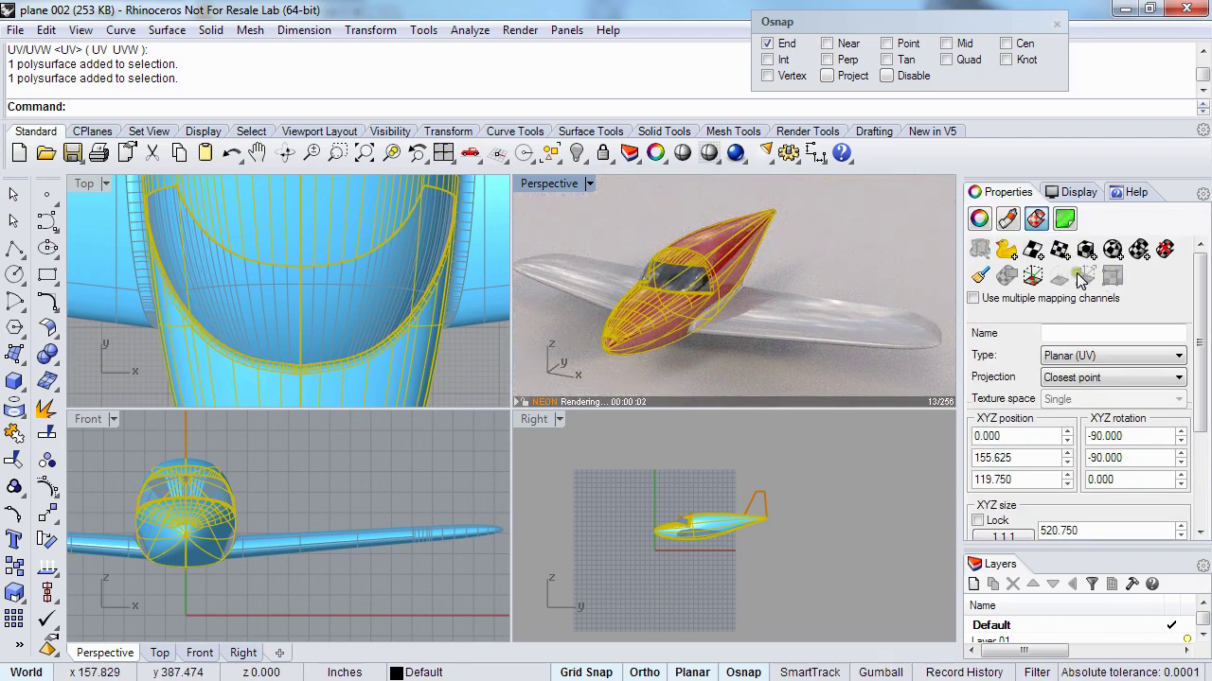
click(1032, 276)
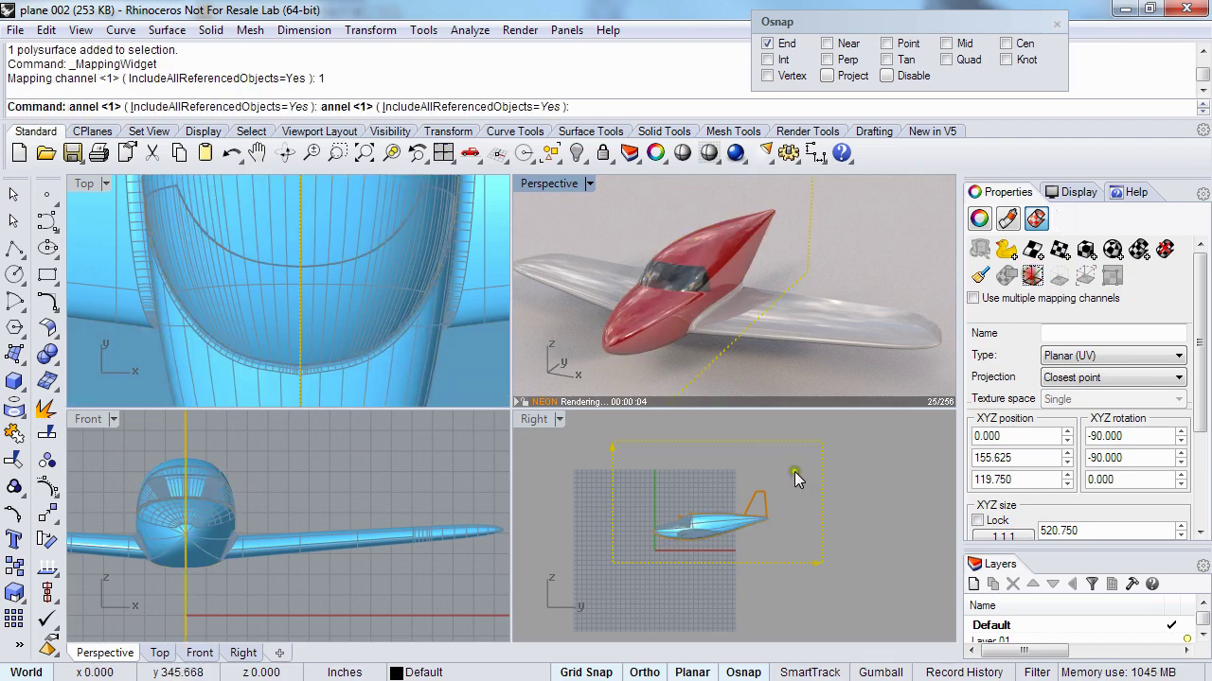
- Select both planar mapping widgets and move them straight down in the Right view to shift the stripes on the fuselage
click(725, 554)
drag(734, 437, 645, 467)
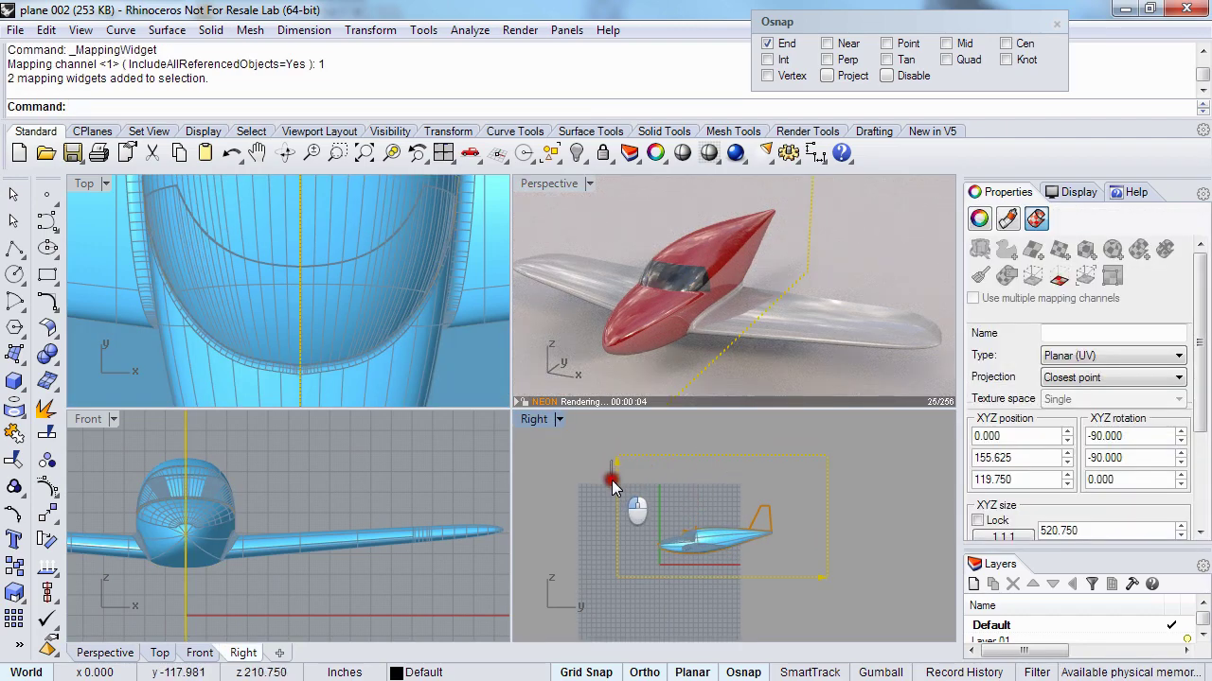
drag(617, 465, 619, 512)
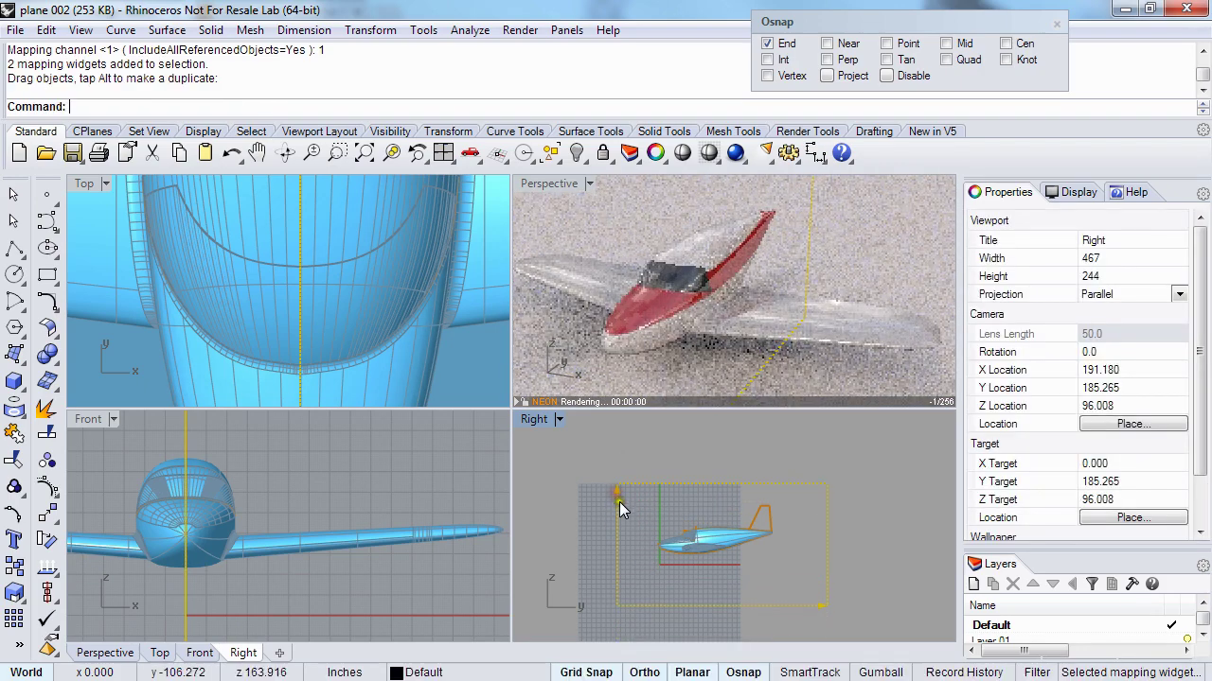
- Turn on the mapping widgets' grips and pull in their front, rear and bottom edges around the plane, about 323 inches long
key(F10)
click(615, 609)
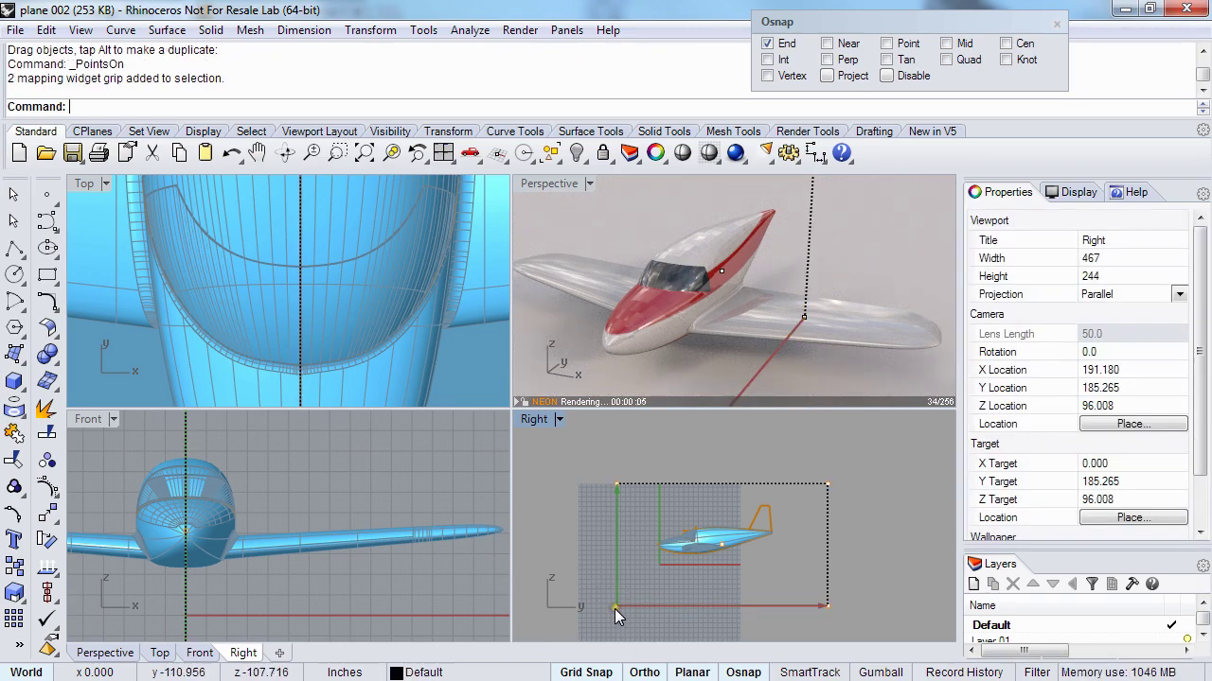
drag(614, 608, 653, 579)
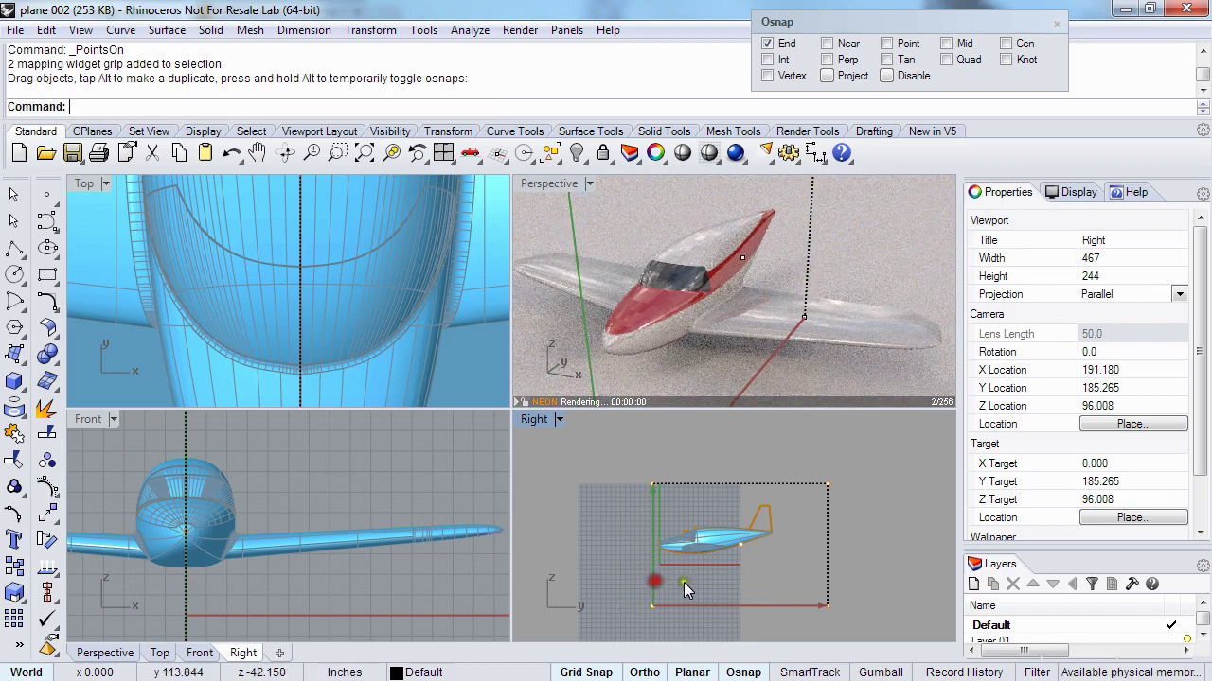
click(831, 609)
drag(810, 571, 783, 565)
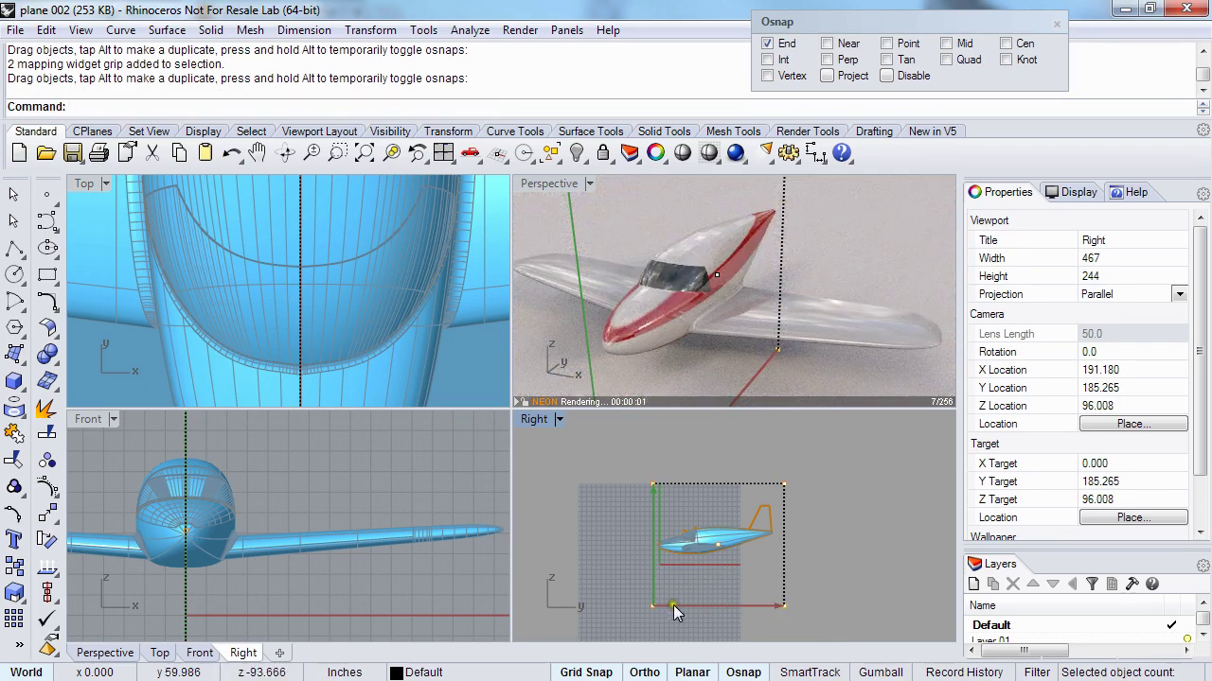
drag(753, 584, 783, 568)
right_drag(627, 239, 605, 231)
right_drag(658, 279, 629, 274)
- Lower the top edge of the mapping widgets to just below the tip of the tail fin in the Right view
right_drag(686, 508, 682, 515)
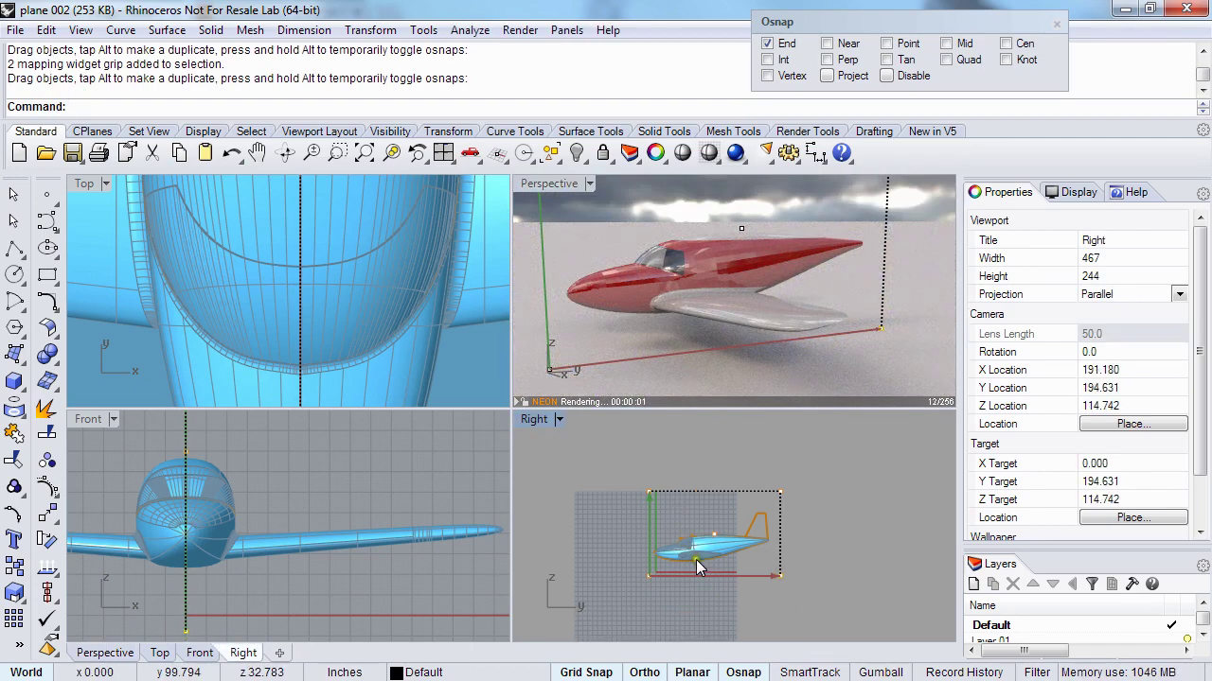
scroll(696, 559, up, 3)
drag(683, 475, 682, 474)
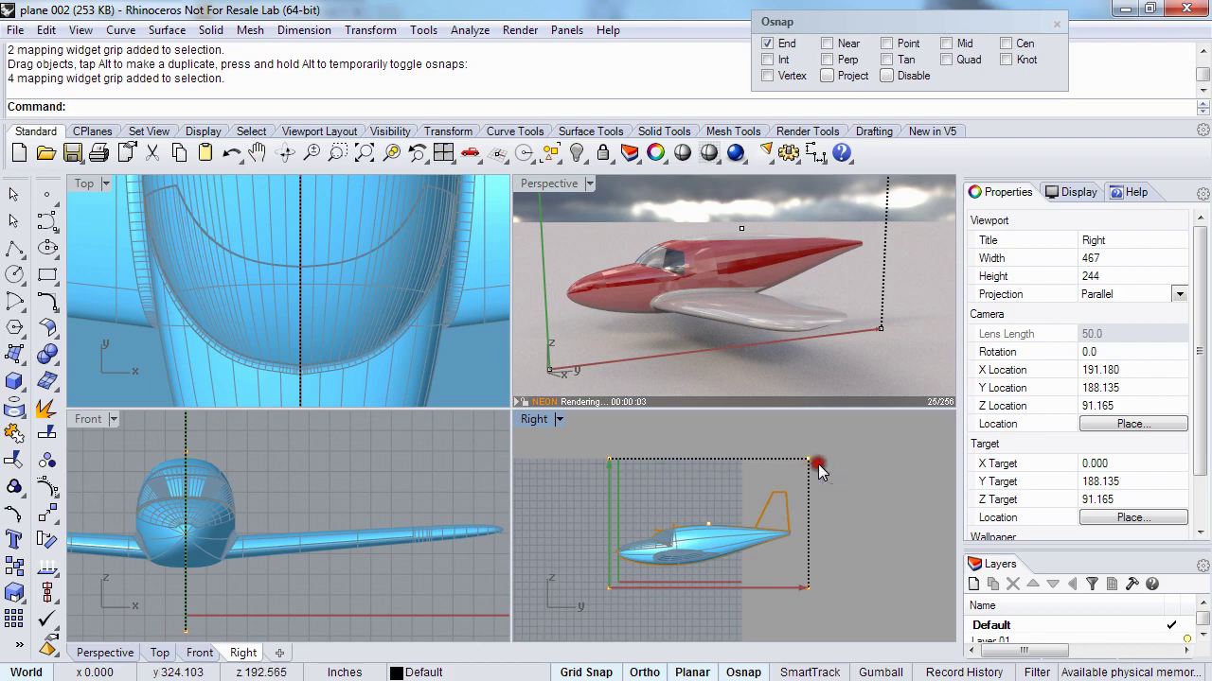
drag(807, 461, 807, 499)
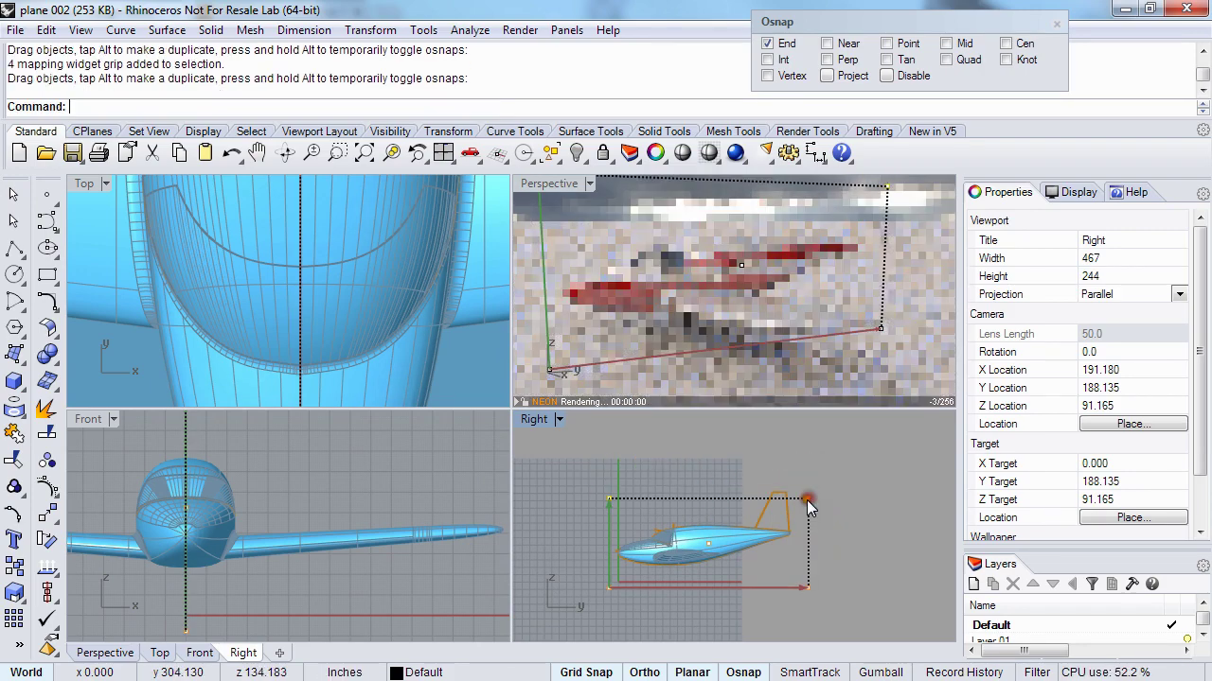
- Turn off the grips and nudge both whole mapping widgets down about 7.2 inches in the Right view
click(683, 499)
key(alt+Down)
key(alt+Down)
key(alt+Down)
key(alt+Down)
key(alt+Down)
key(alt+Down)
key(alt+Down)
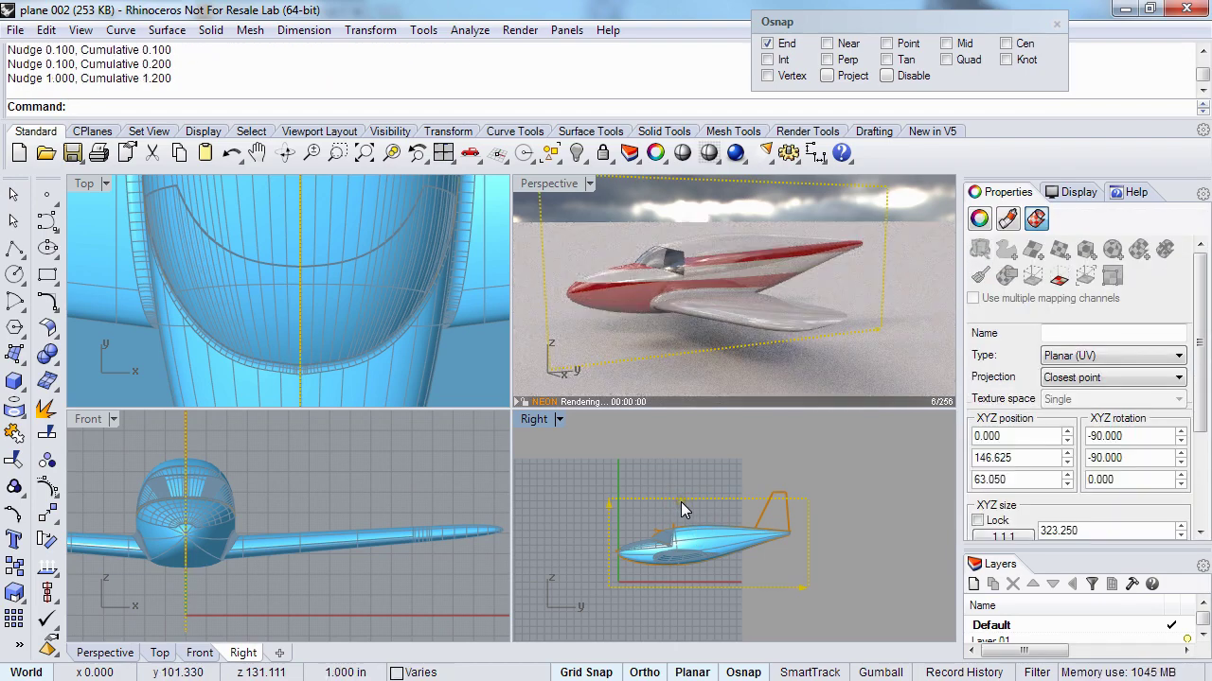
key(alt+Down)
key(alt+Down)
key(alt+Down)
key(alt+Down)
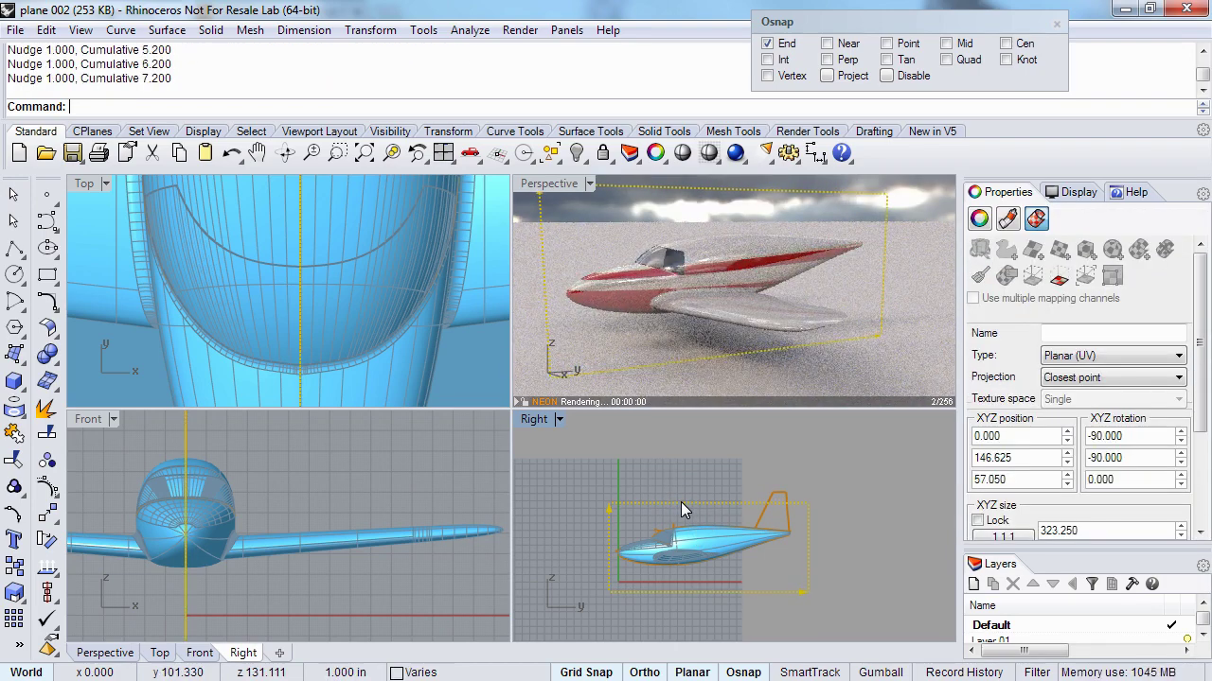
- Nudge the mapping widgets 9 inches toward the tail and 8 inches down, to Y 155.625 and Z 49.050
key(alt+Right)
key(alt+Right)
key(alt+Right)
key(alt+Right)
key(alt+Right)
key(alt+Right)
key(alt+Right)
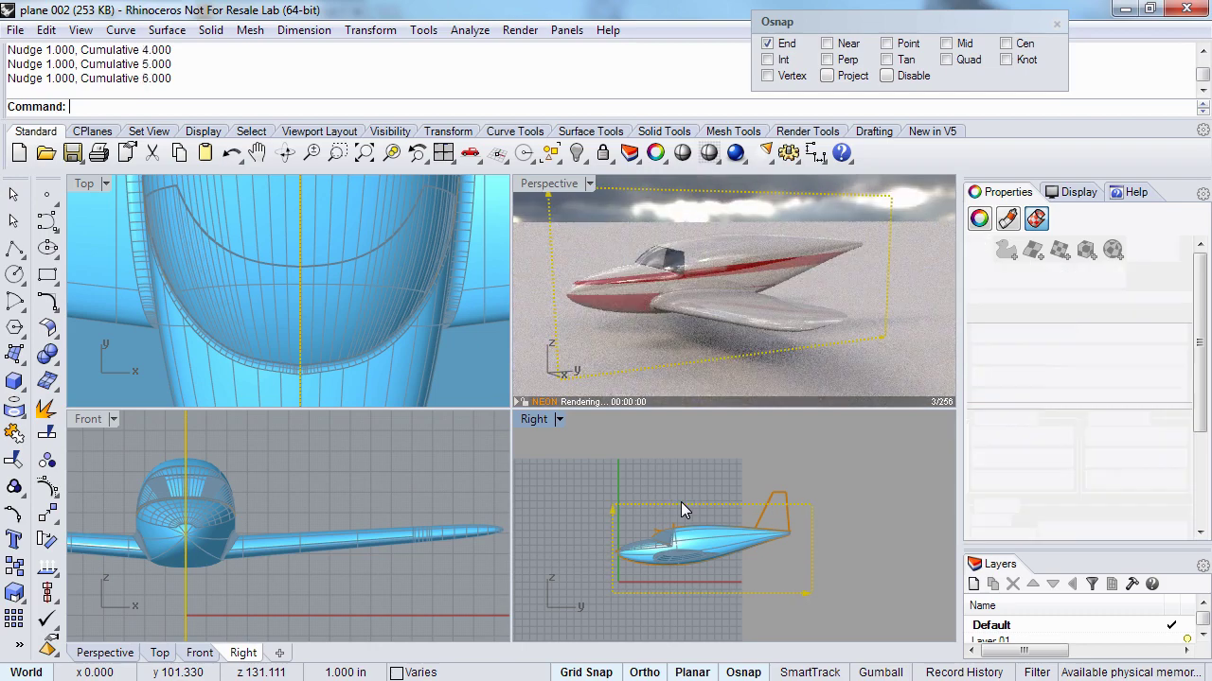
key(alt+Down)
key(alt+Down)
key(alt+Down)
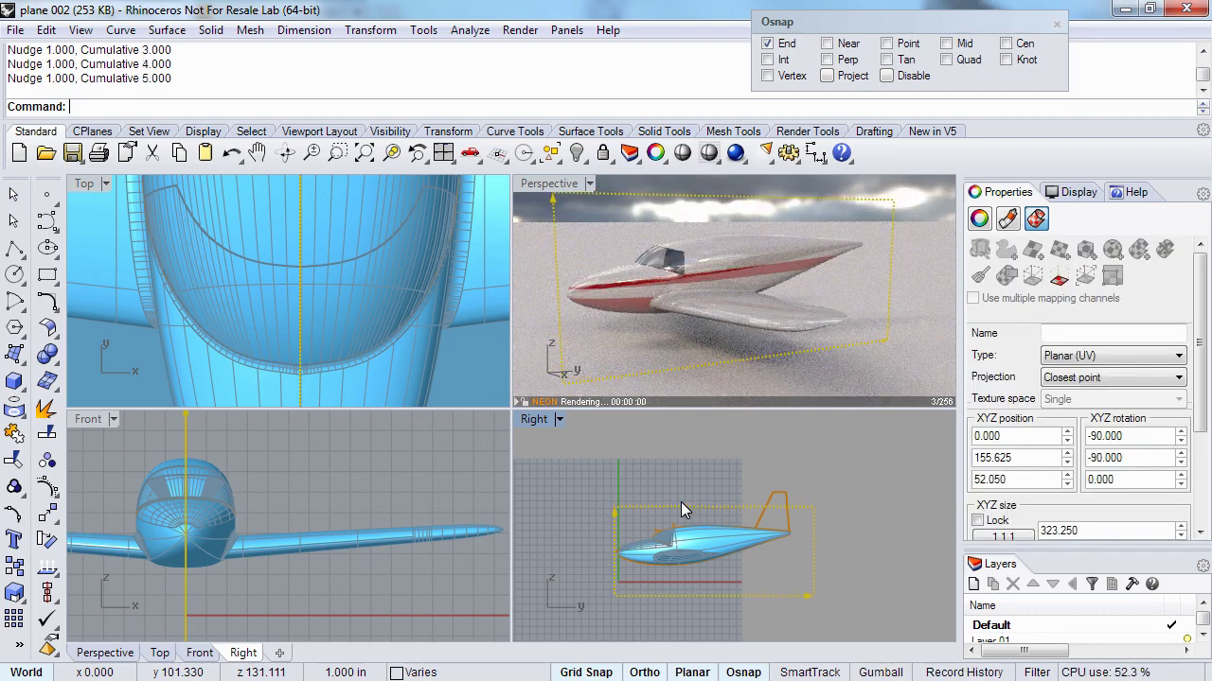
key(alt+Down)
key(alt+Down)
- Nudge the mapping widgets another 6 inches toward the tail, to a Y position of 161.625
key(alt+Right)
key(alt+Right)
key(alt+Right)
key(alt+Right)
key(alt+Right)
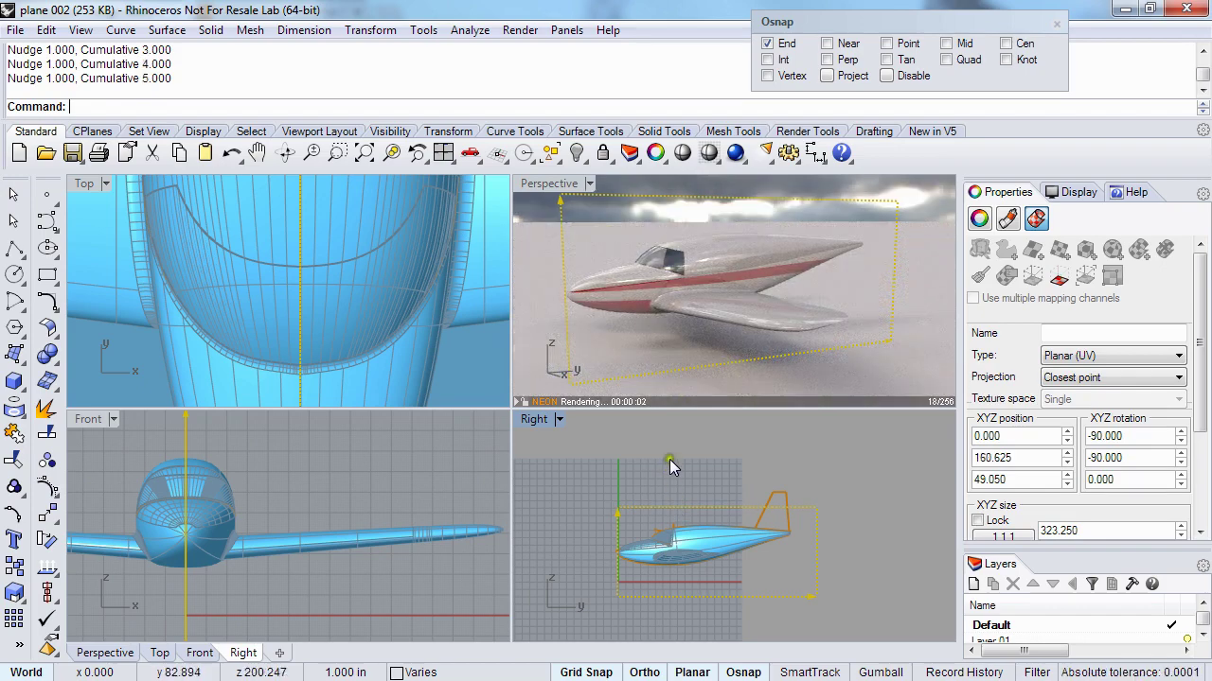
right_drag(573, 311, 632, 301)
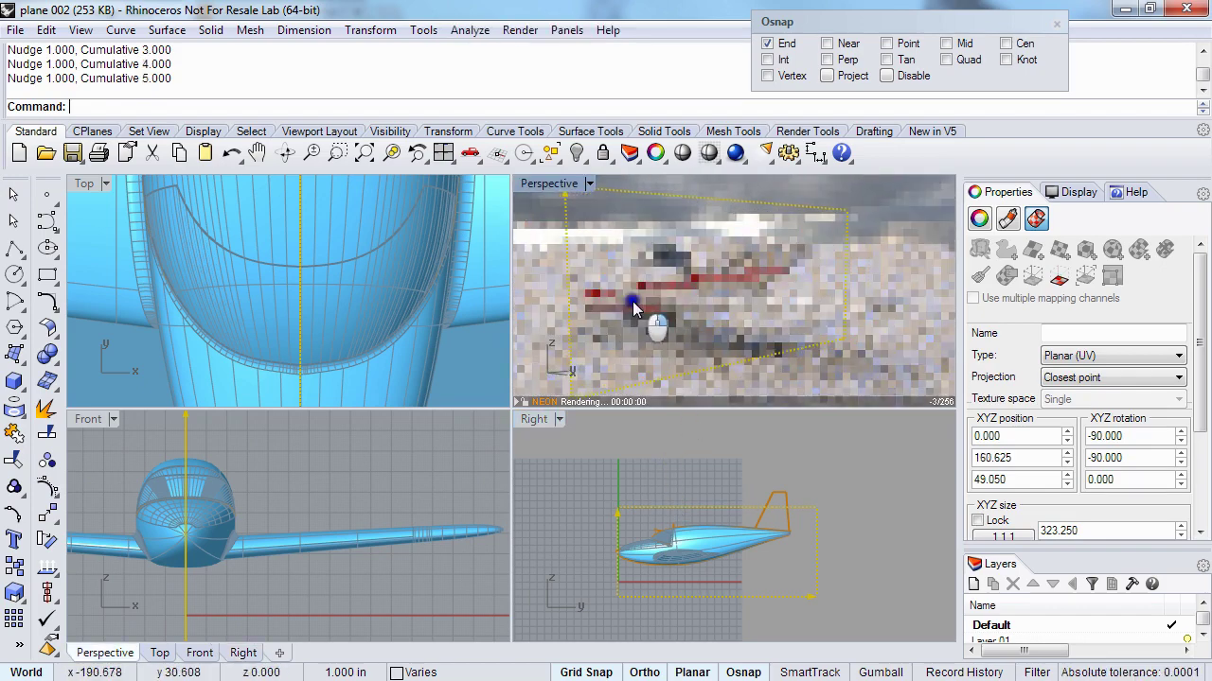
key(alt+Right)
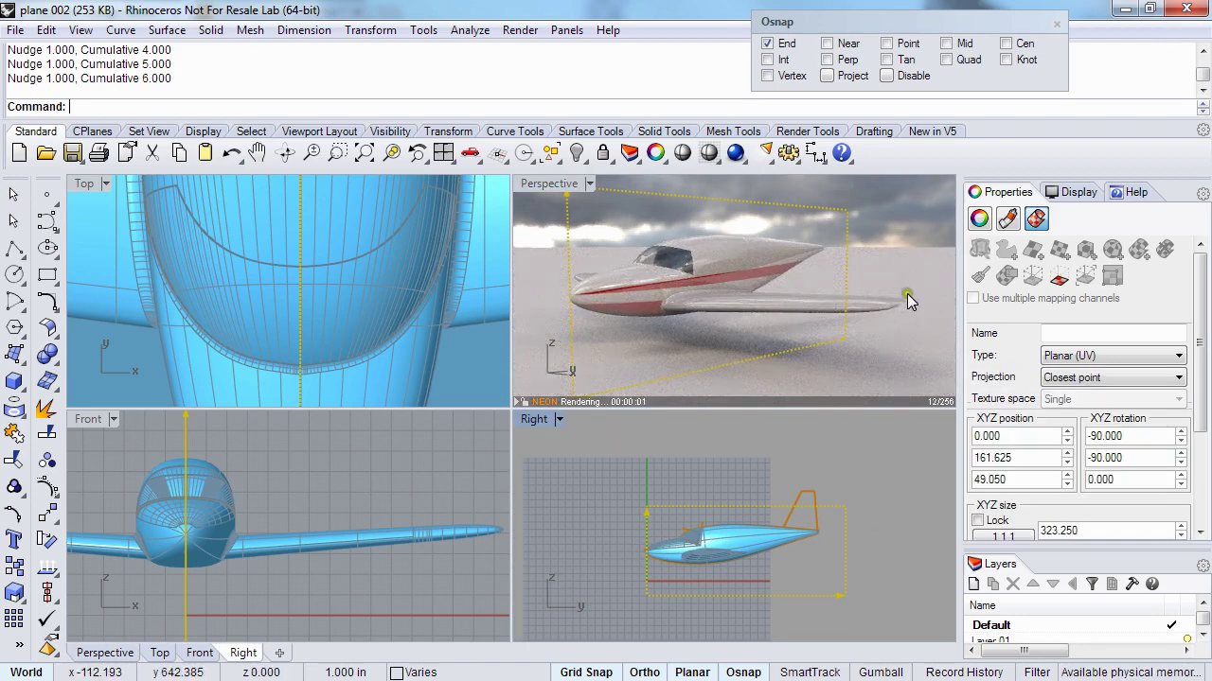
- Hide the mapping widgets and view the striped fuselage from a low side angle in the rendered Perspective view
right_drag(907, 293, 687, 337)
click(577, 343)
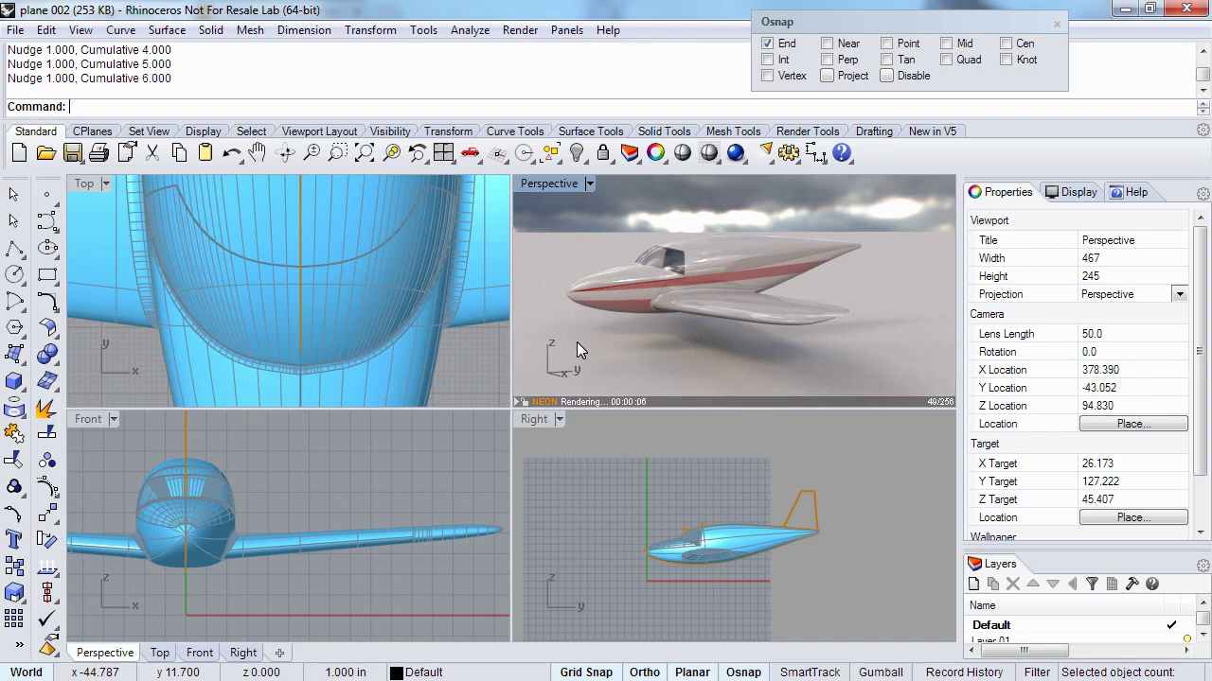
right_drag(563, 295, 722, 264)
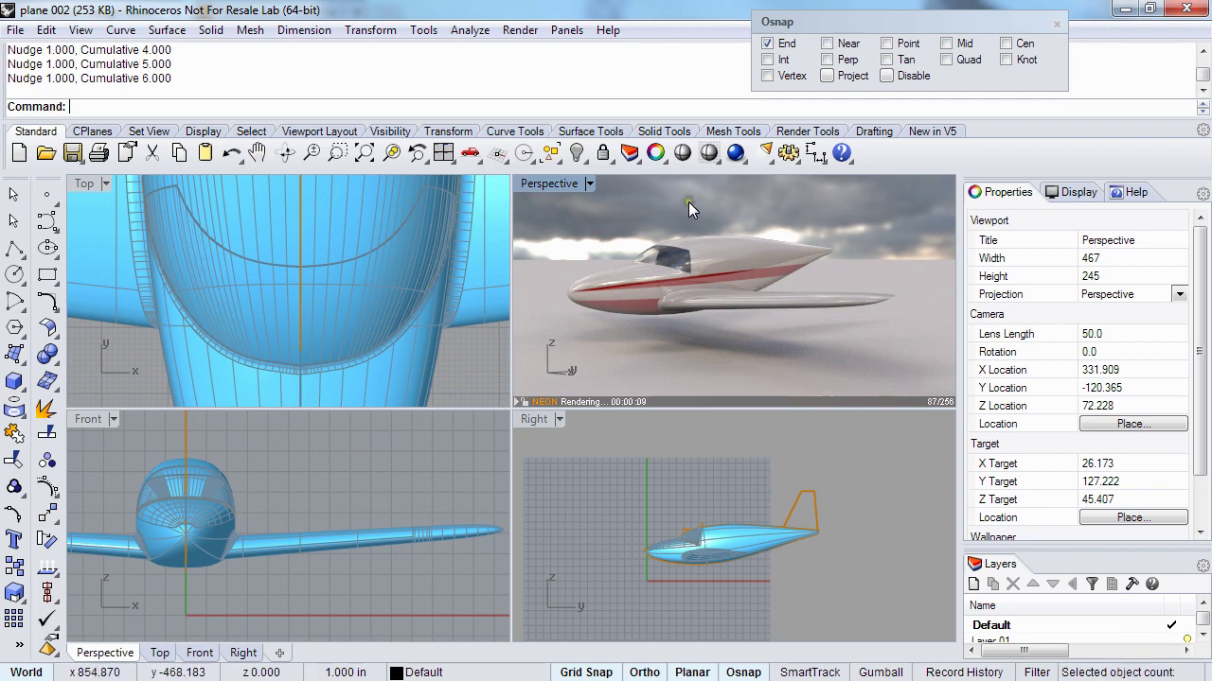
- In the document's Rhino Render settings, enable a custom environment for Skylight and assign Rhino Sky to it
click(15, 30)
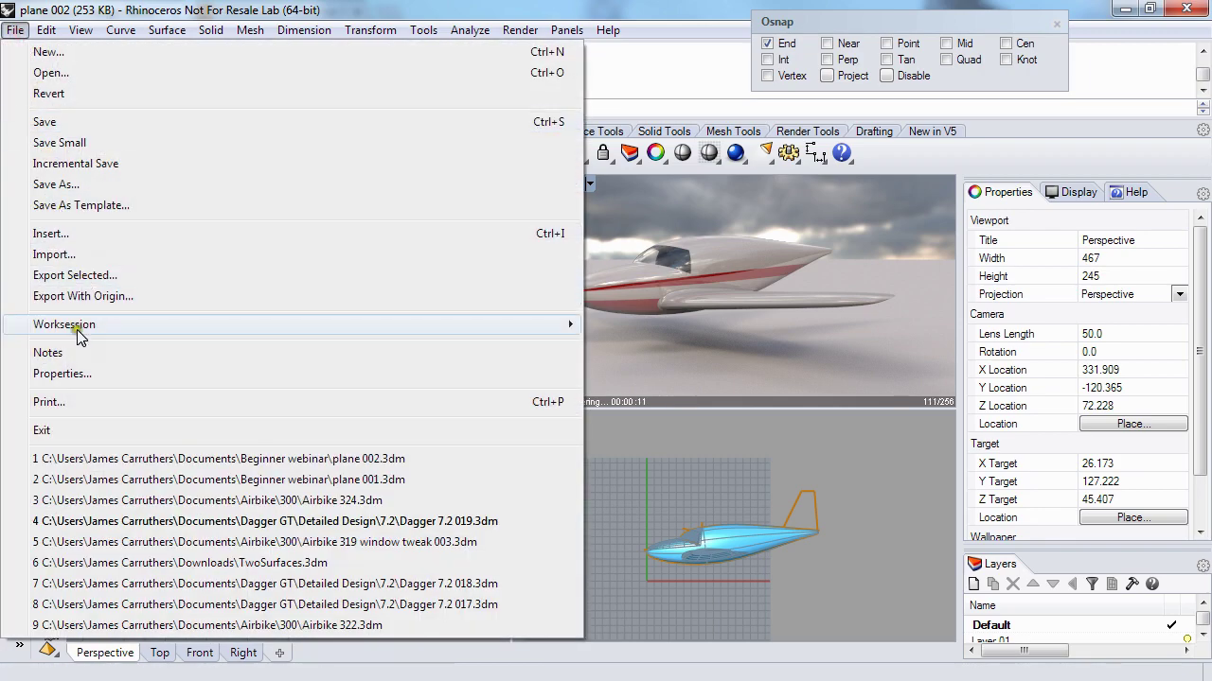
click(70, 374)
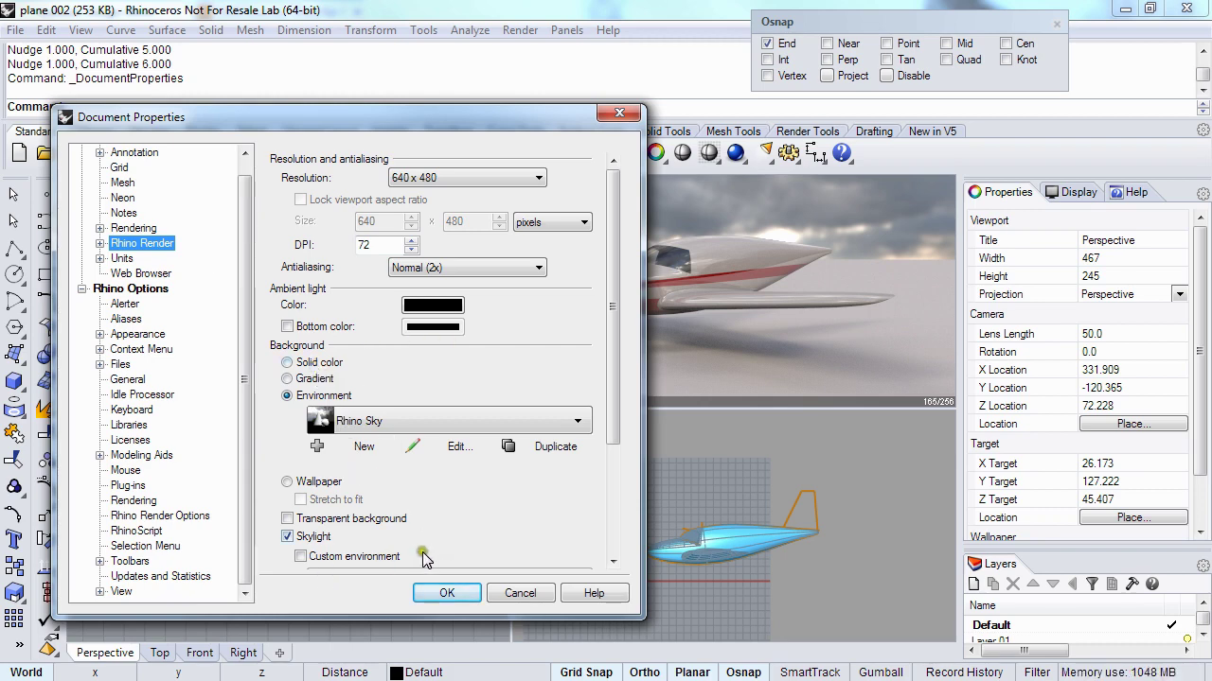
drag(616, 429, 616, 486)
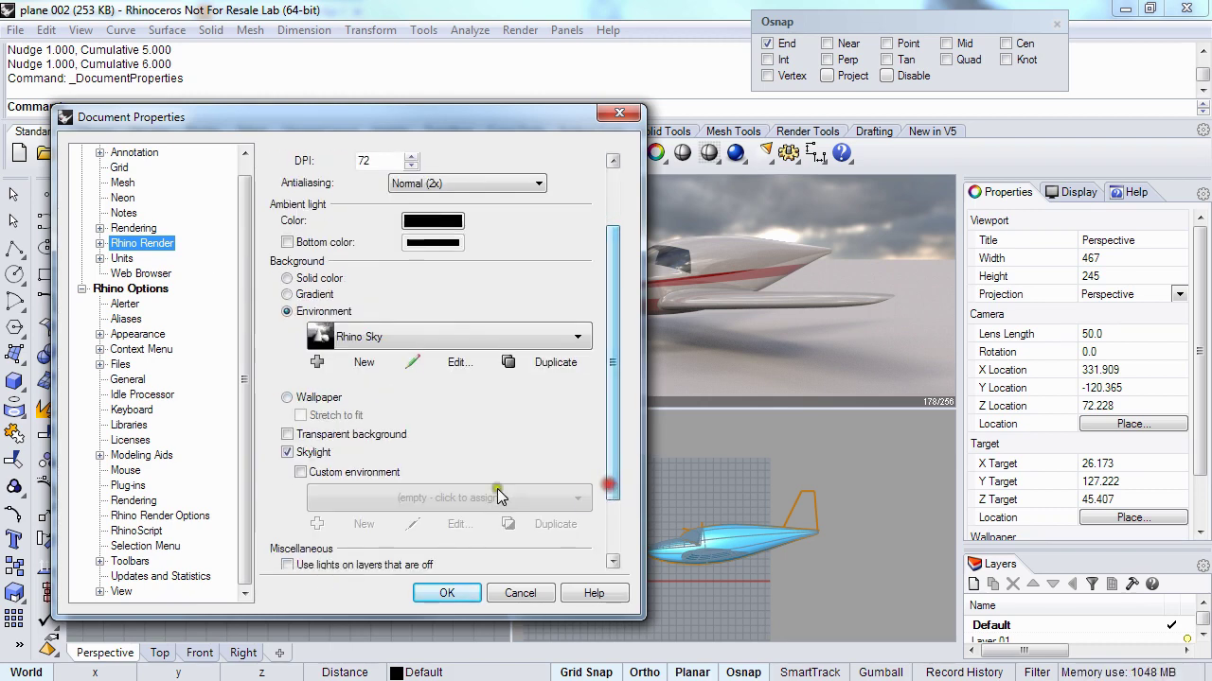
click(351, 472)
click(388, 508)
click(452, 653)
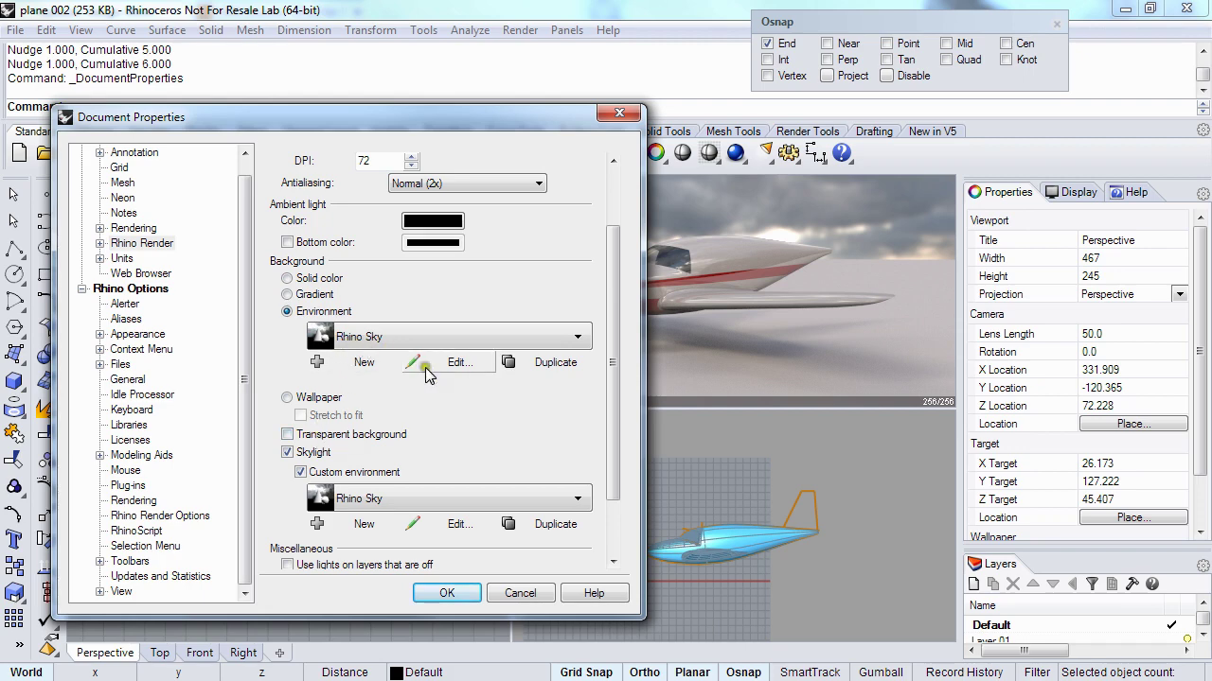
- Keep the render background set to Environment and create a new one for it from the Basic Environment template
click(289, 398)
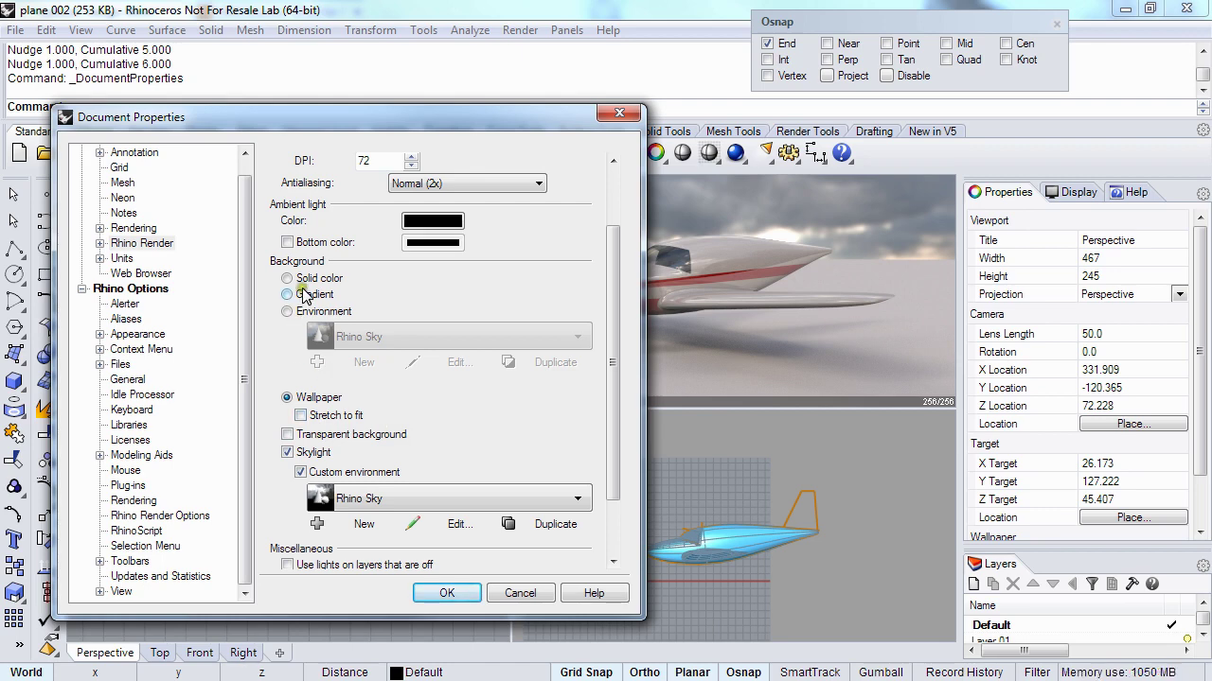
click(289, 312)
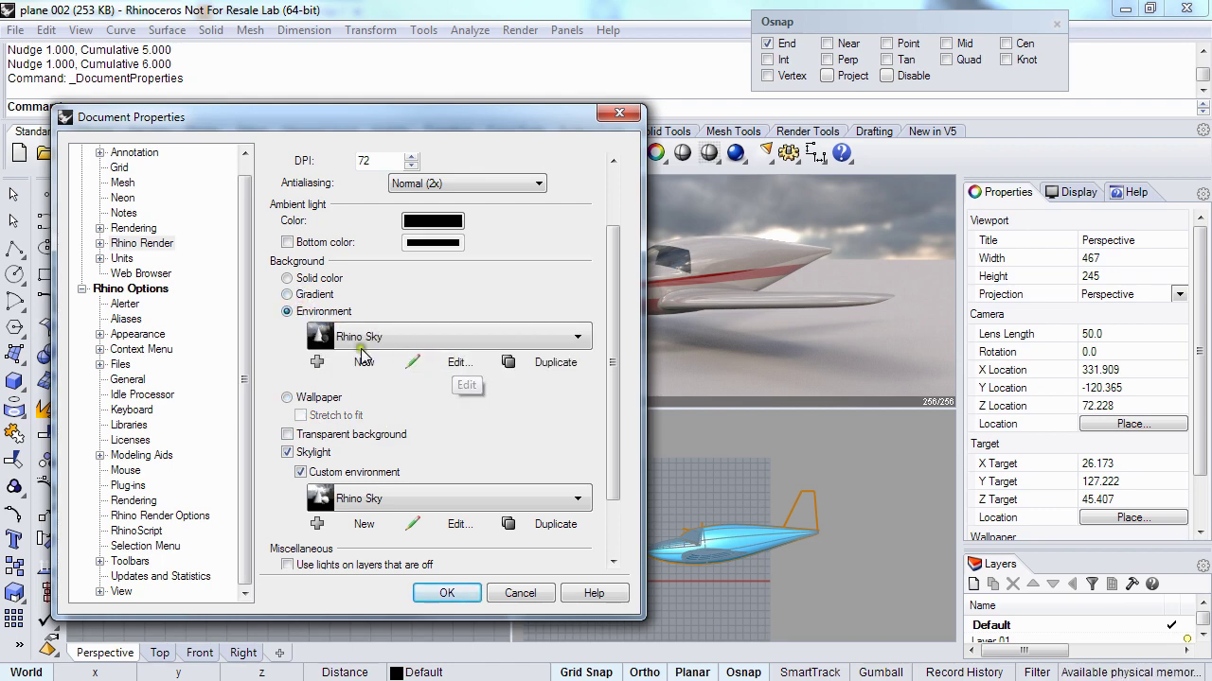
click(371, 364)
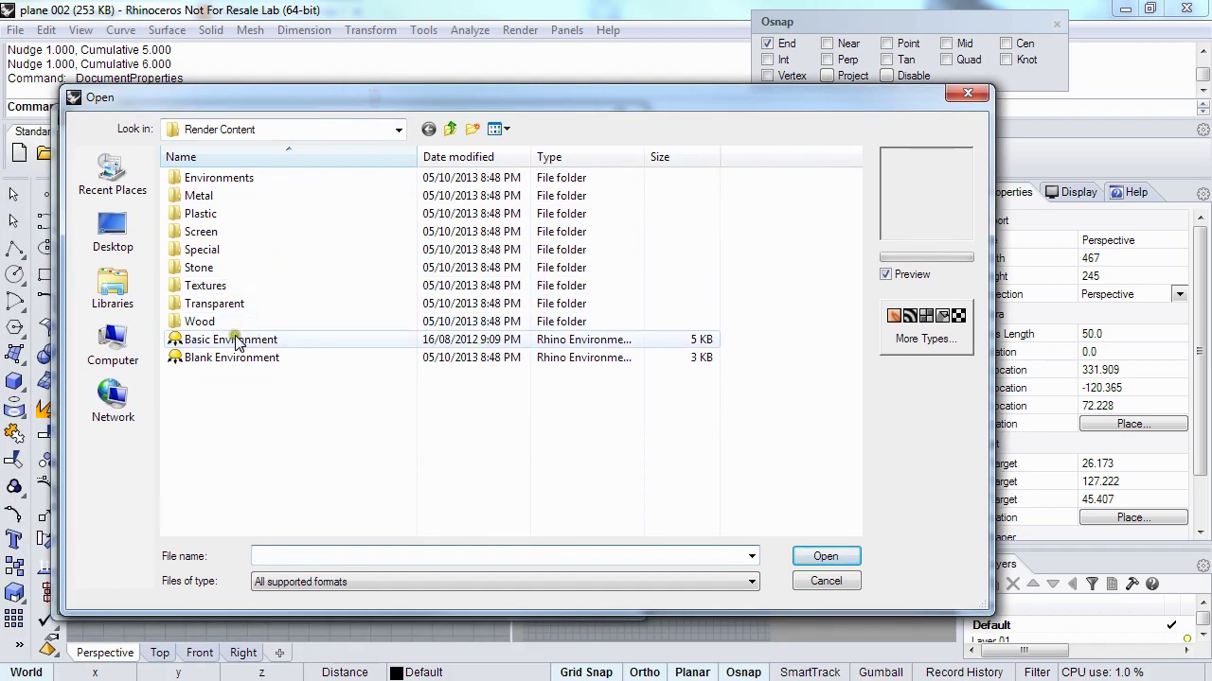
click(235, 338)
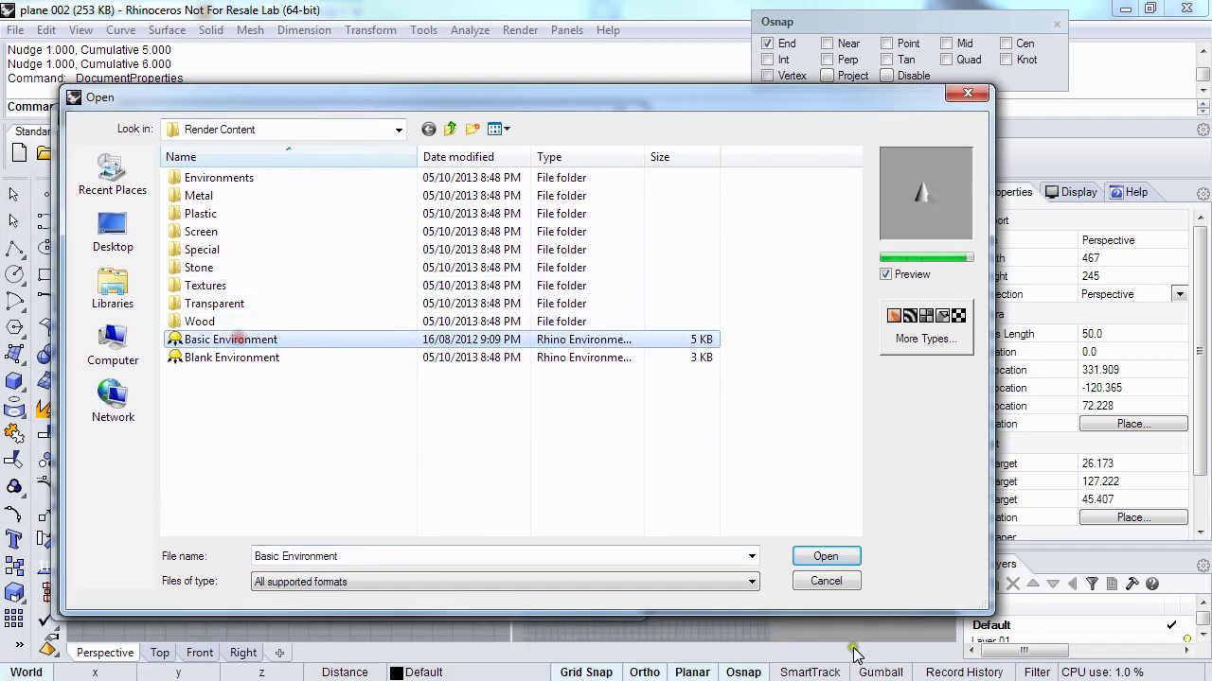
click(813, 559)
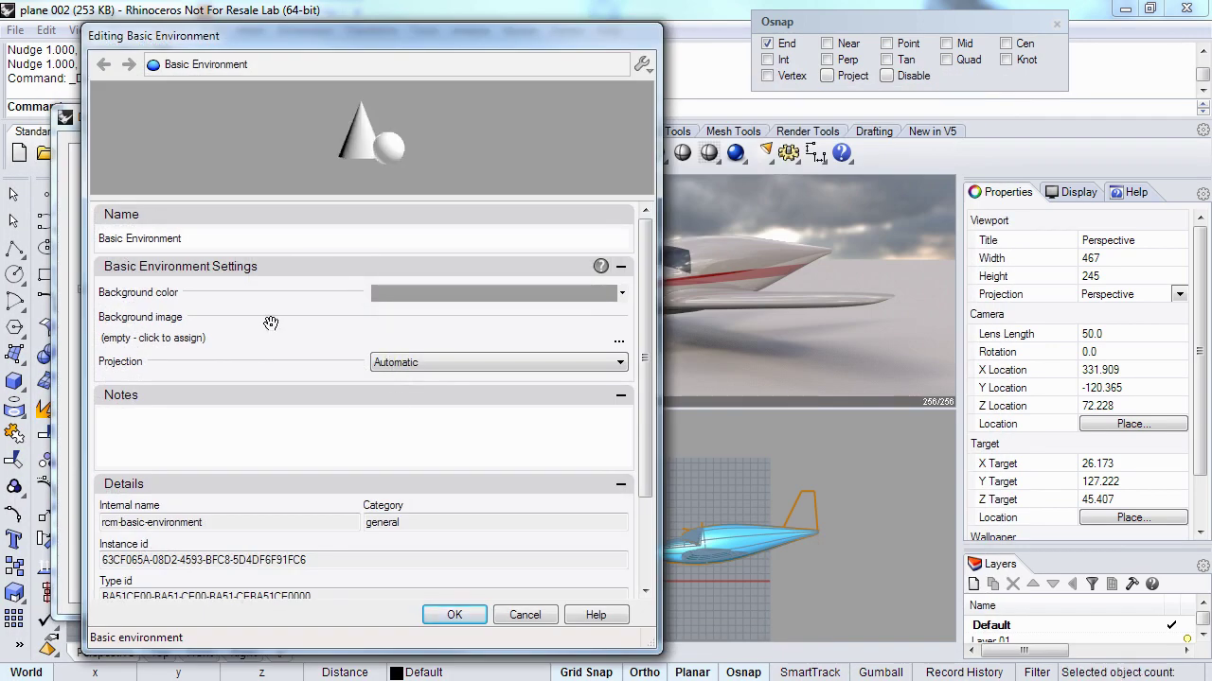
- Assign the hills image as the new environment's background image with Automatic projection, and apply the document properties
click(162, 337)
click(285, 249)
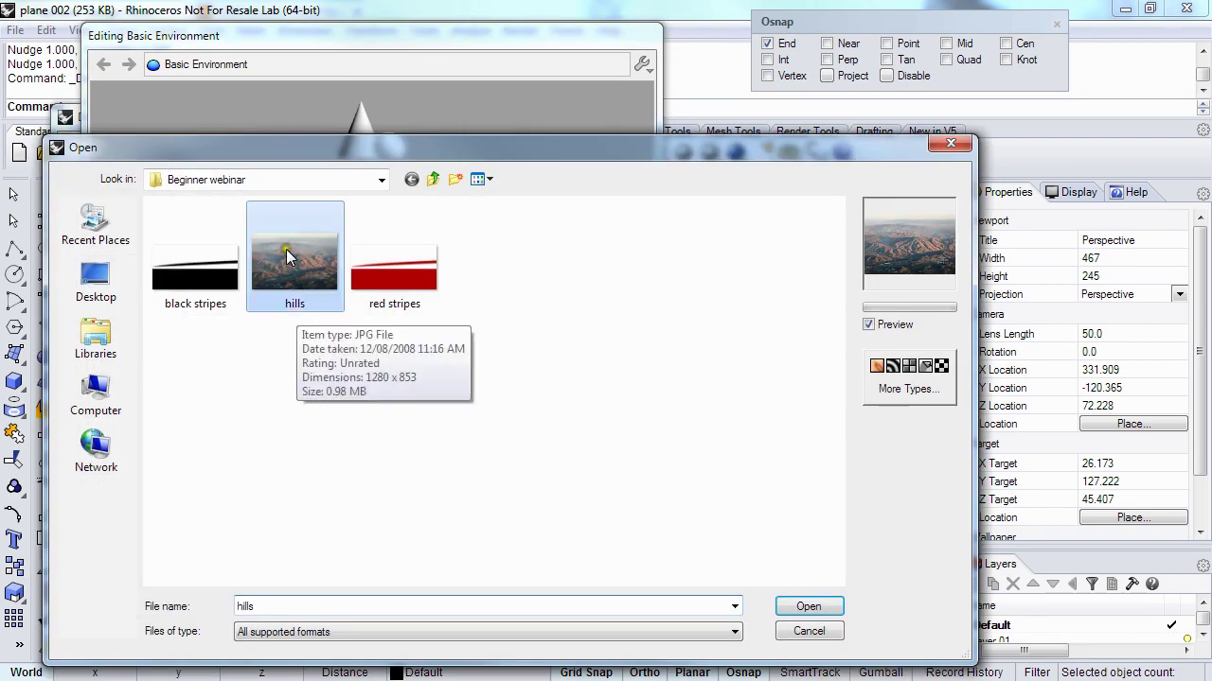
click(807, 608)
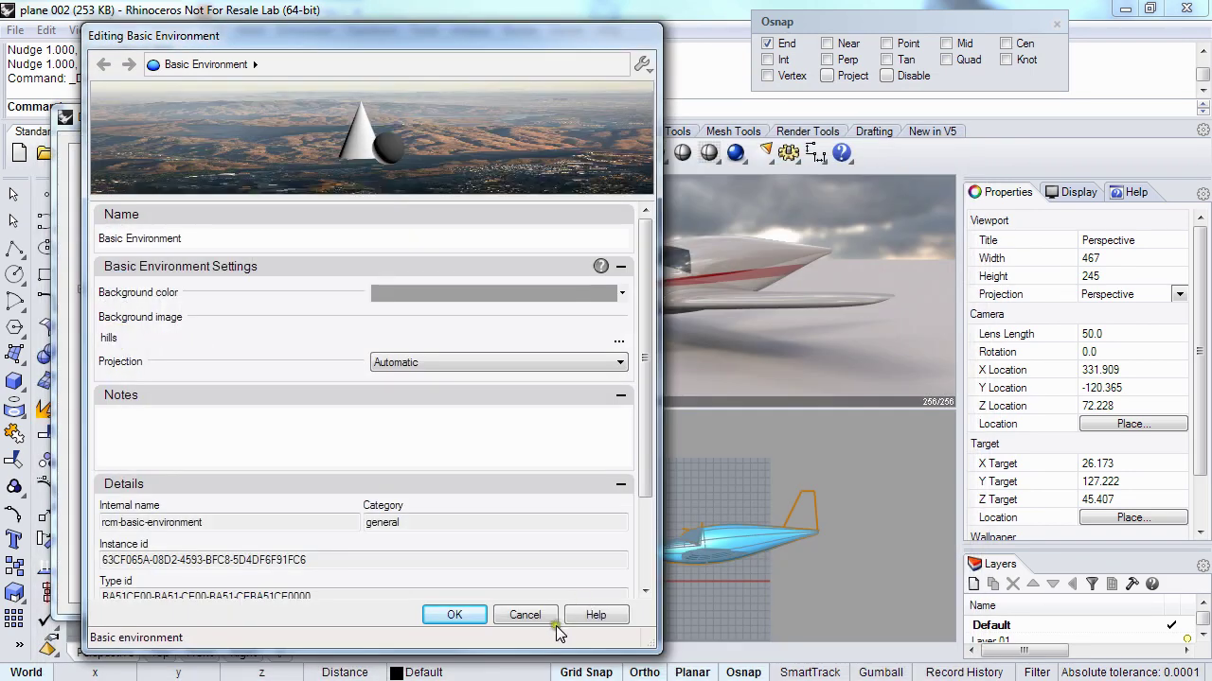
click(430, 367)
click(440, 366)
click(454, 620)
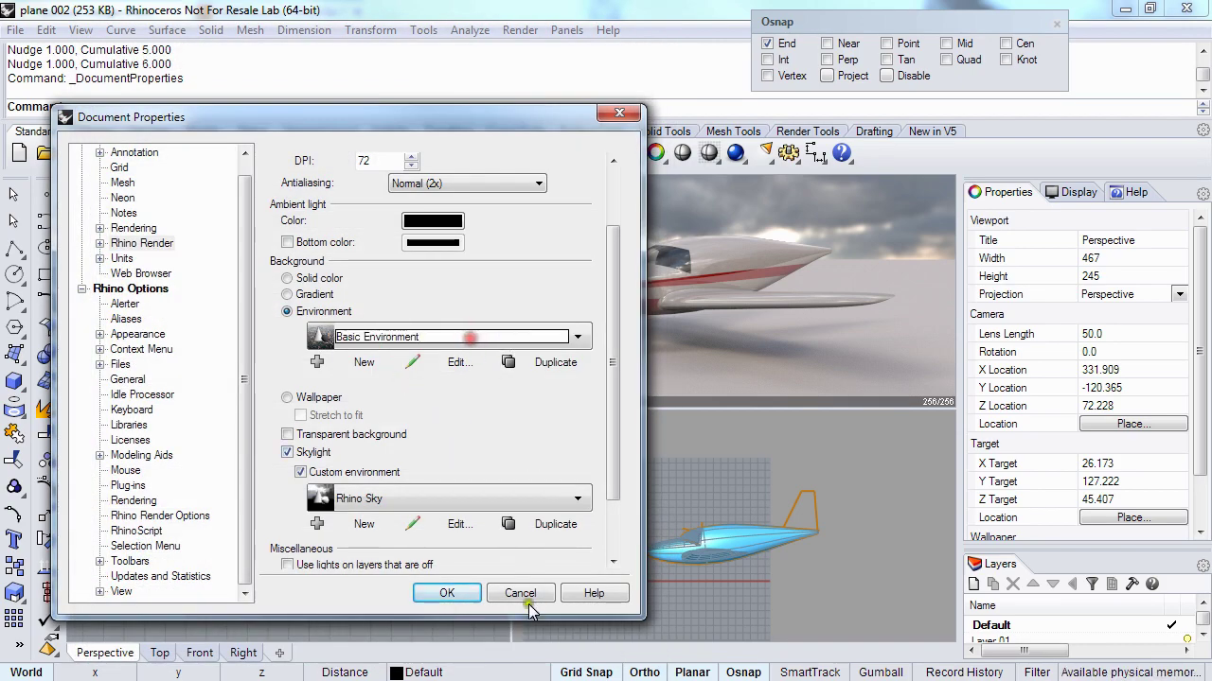
click(443, 593)
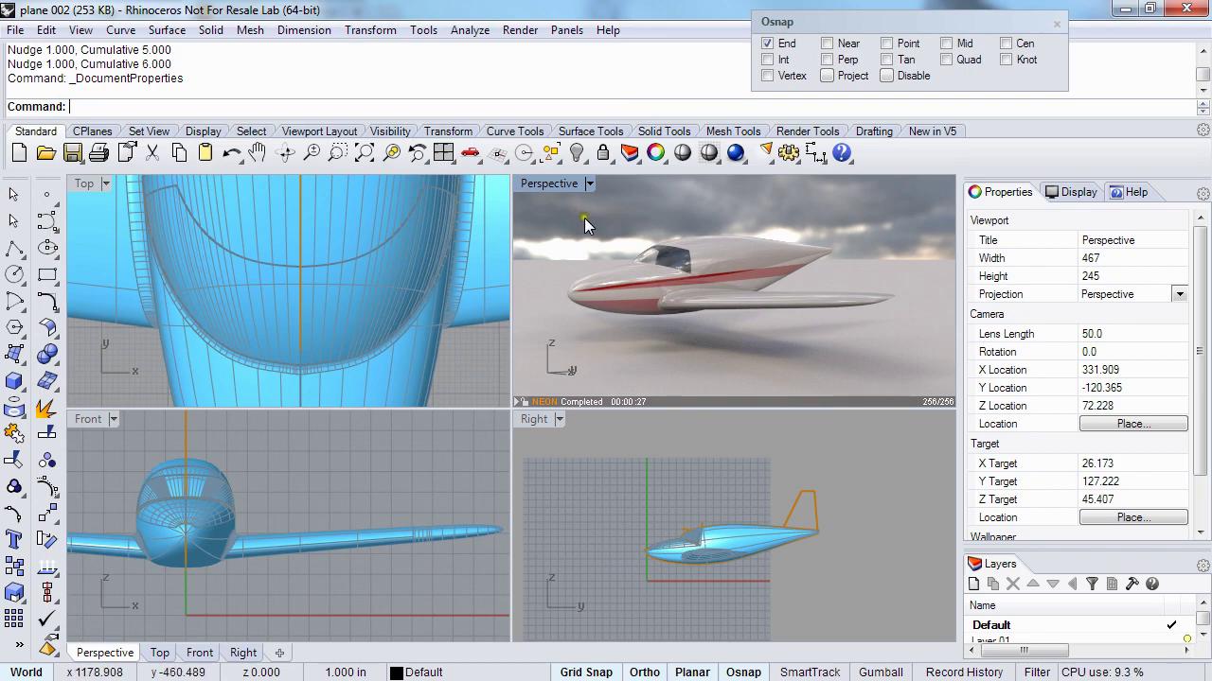
- View the striped plane from the front and slightly above against the hills background in the Perspective view
mouse_move(605, 251)
right_down()
mouse_move(614, 236)
mouse_move(594, 241)
right_up()
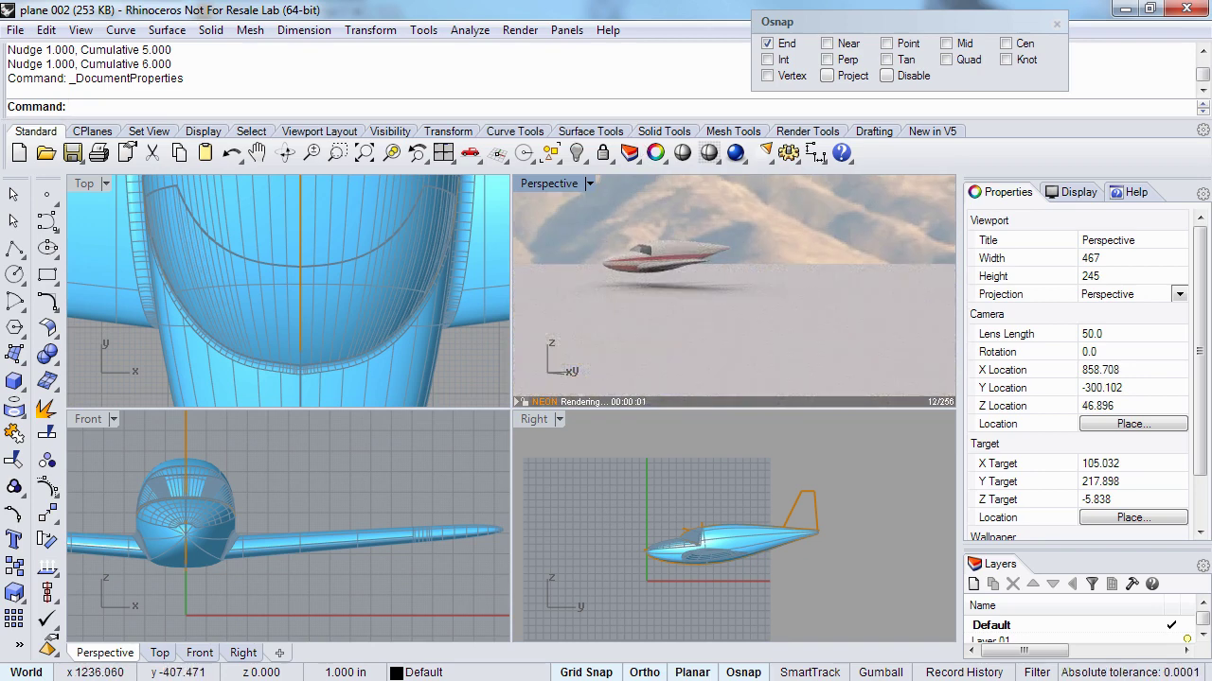
right_drag(606, 360, 734, 317)
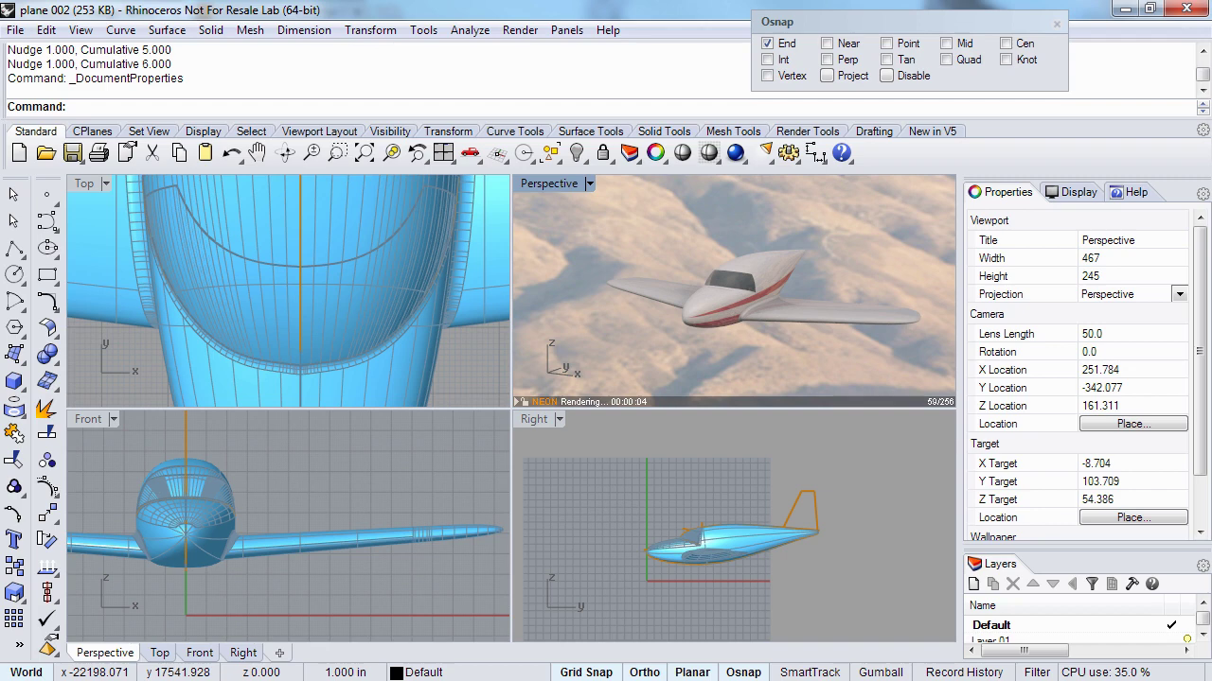
- In the environment settings, set the projection of the Rhino Sky environment to Planar and close the floating panel
mouse_move(0, 211)
mouse_down()
mouse_move(156, 210)
mouse_move(373, 100)
mouse_move(278, 4)
mouse_move(275, 255)
mouse_move(327, 14)
mouse_move(298, 36)
mouse_move(305, 200)
mouse_up()
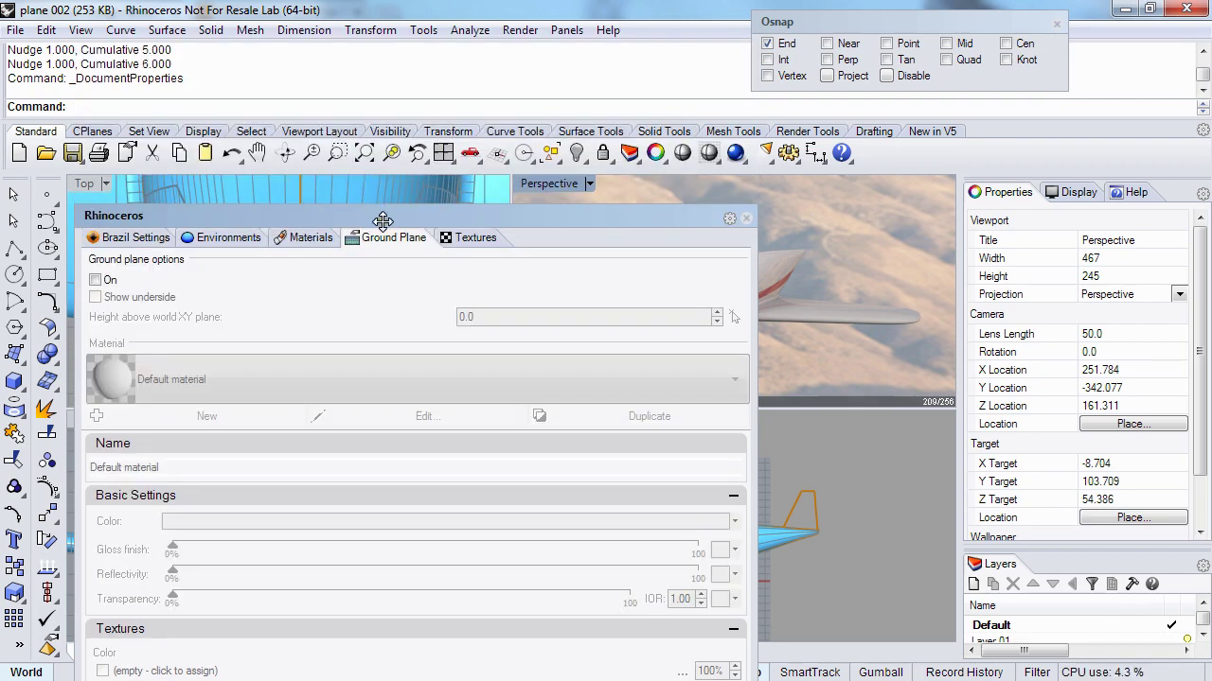
drag(382, 220, 382, 73)
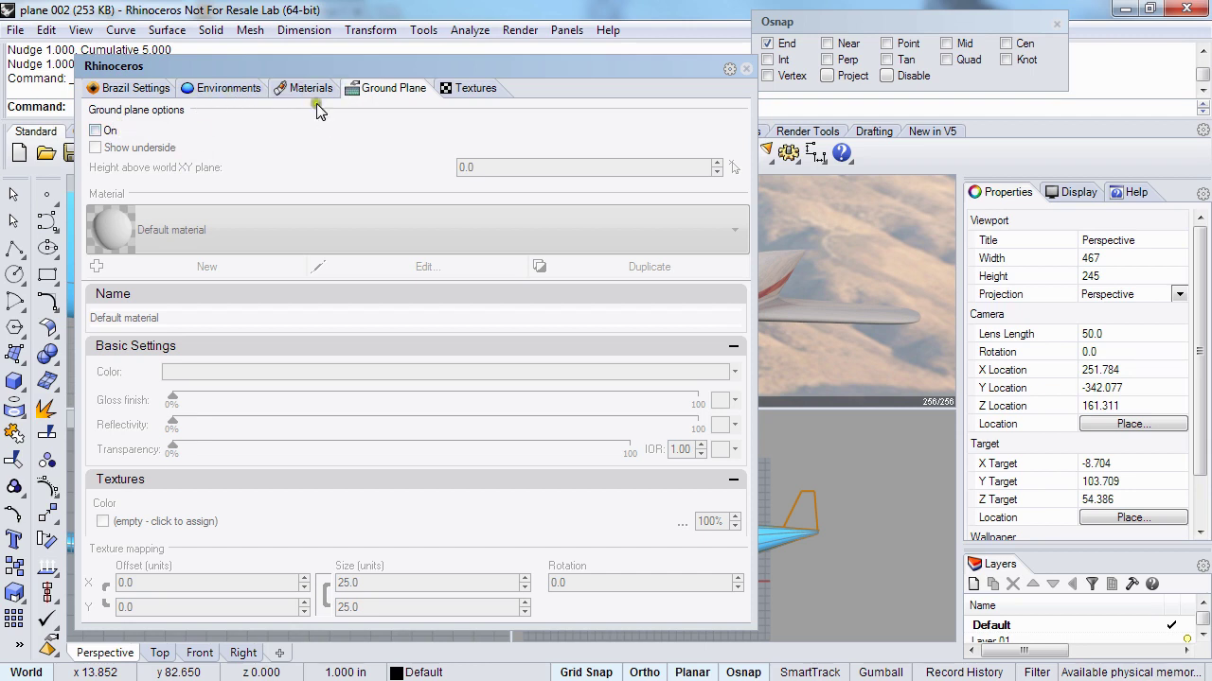
click(227, 88)
click(256, 201)
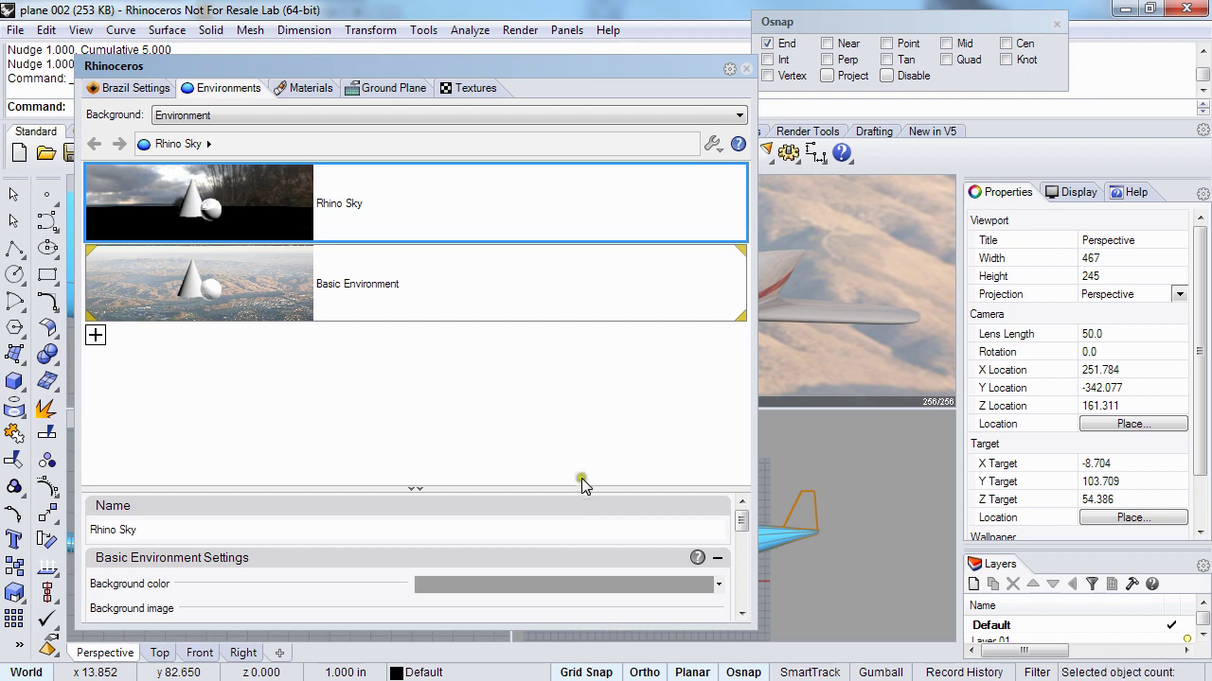
drag(582, 492, 562, 329)
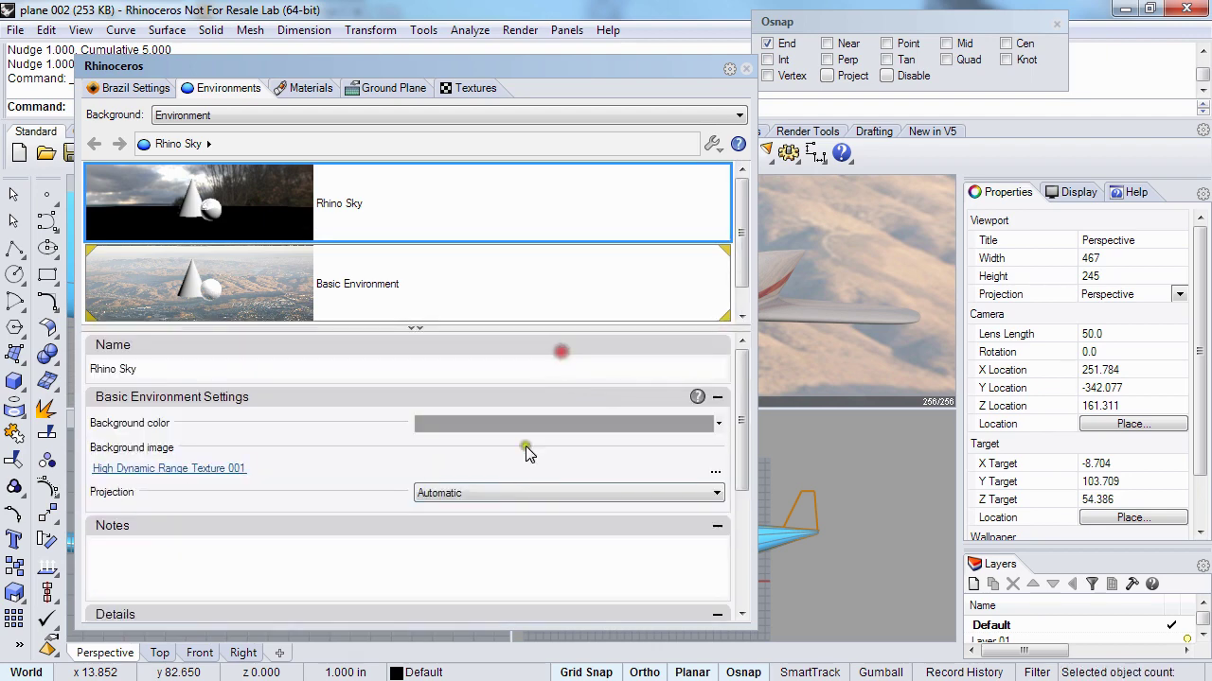
click(500, 493)
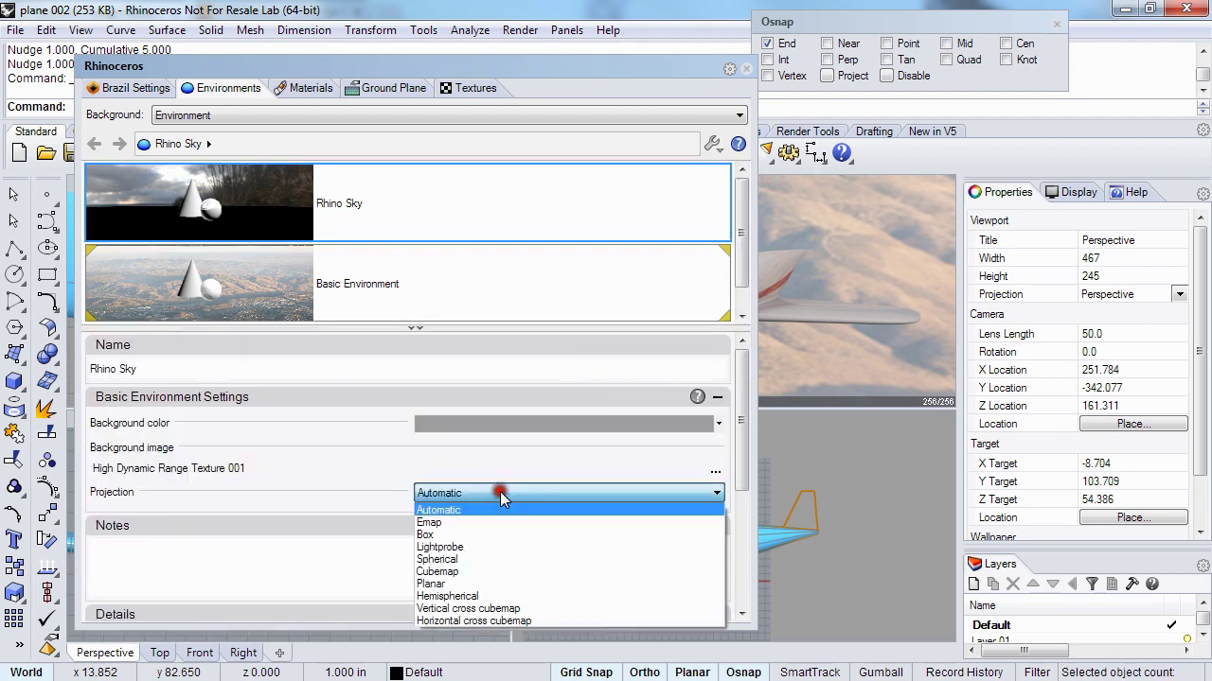
click(486, 585)
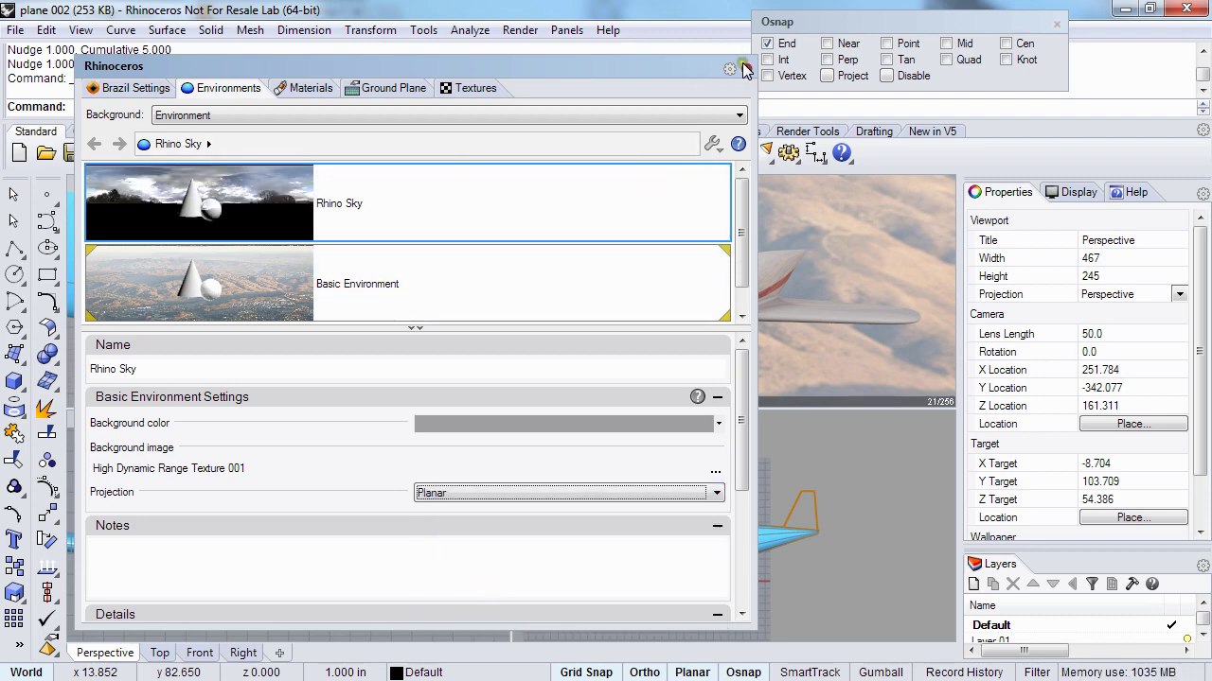
click(746, 68)
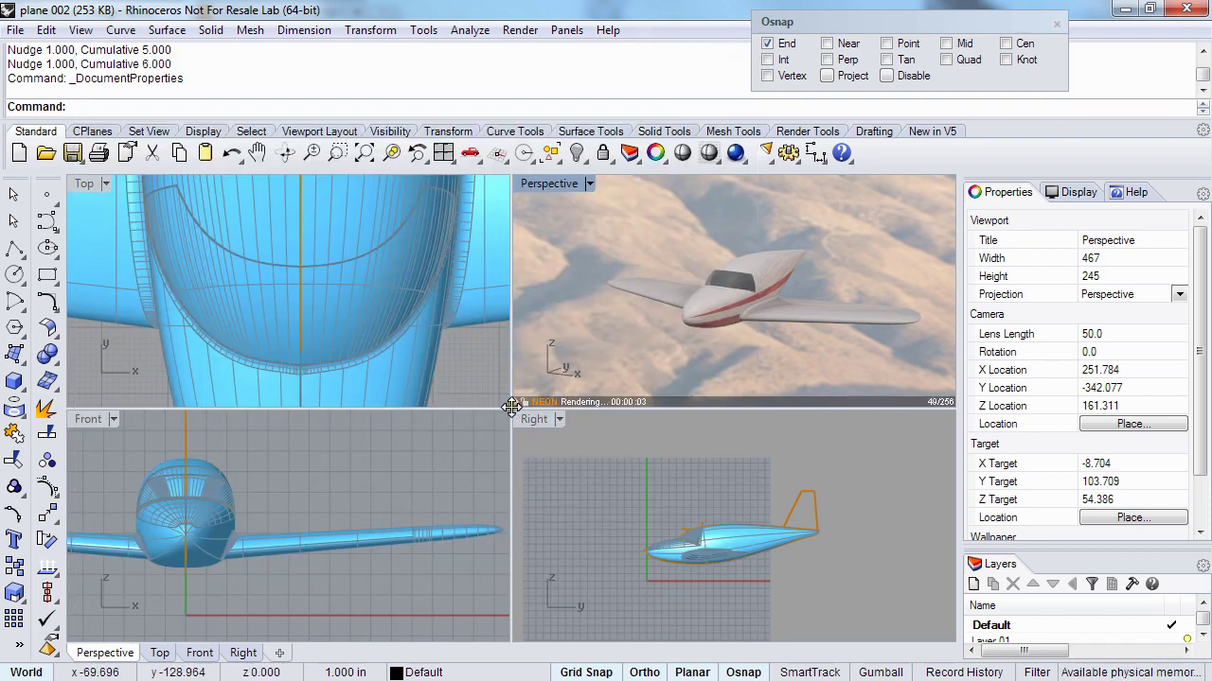
- Enlarge the Perspective viewport and reframe the plane small against the hills from a lower front-side angle
drag(511, 407, 462, 483)
right_drag(631, 375, 575, 371)
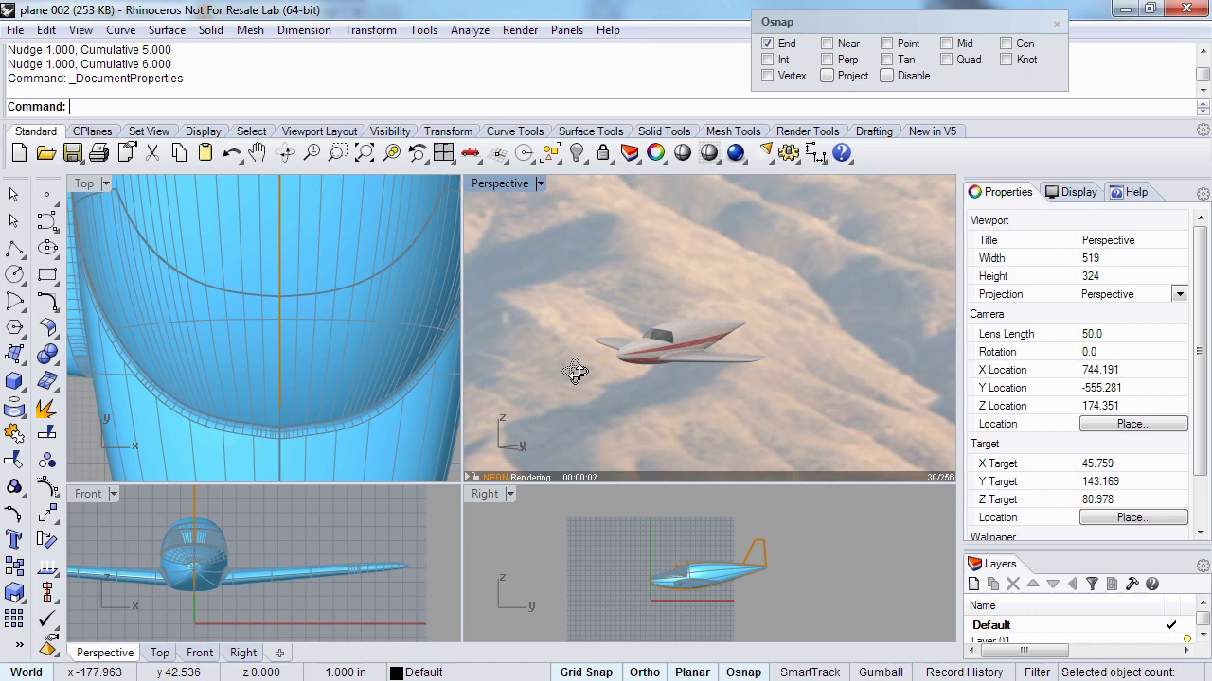
text(ViewCaptureToClipboard)
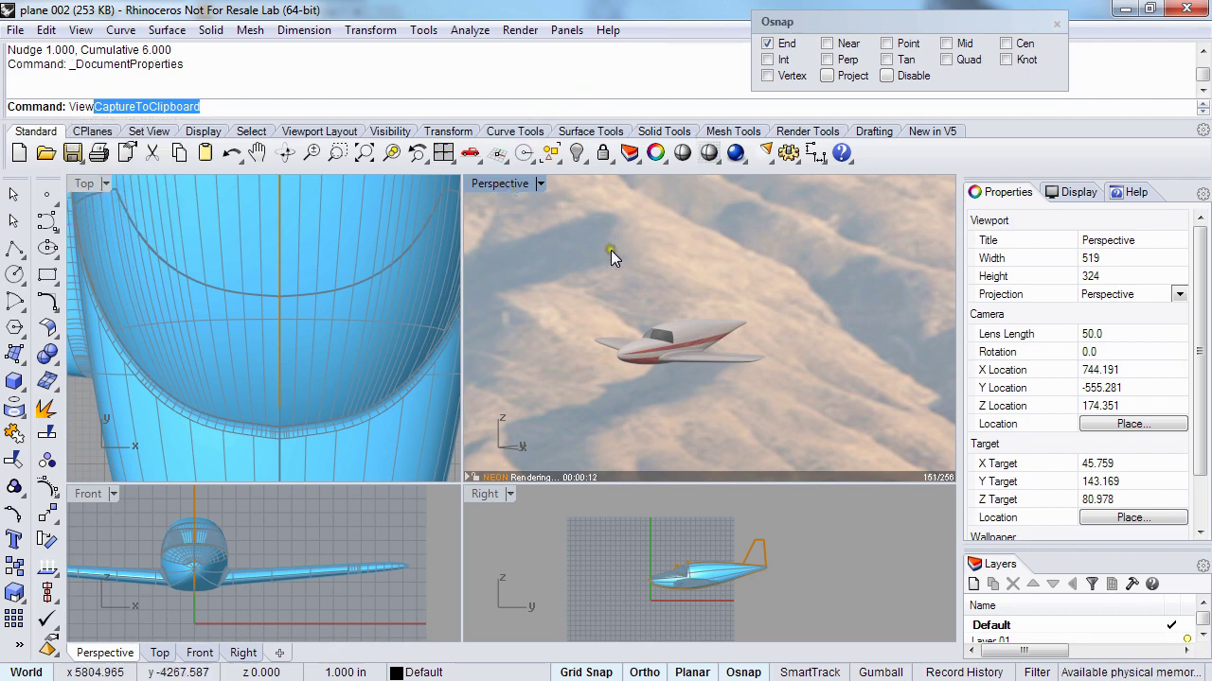
click(256, 107)
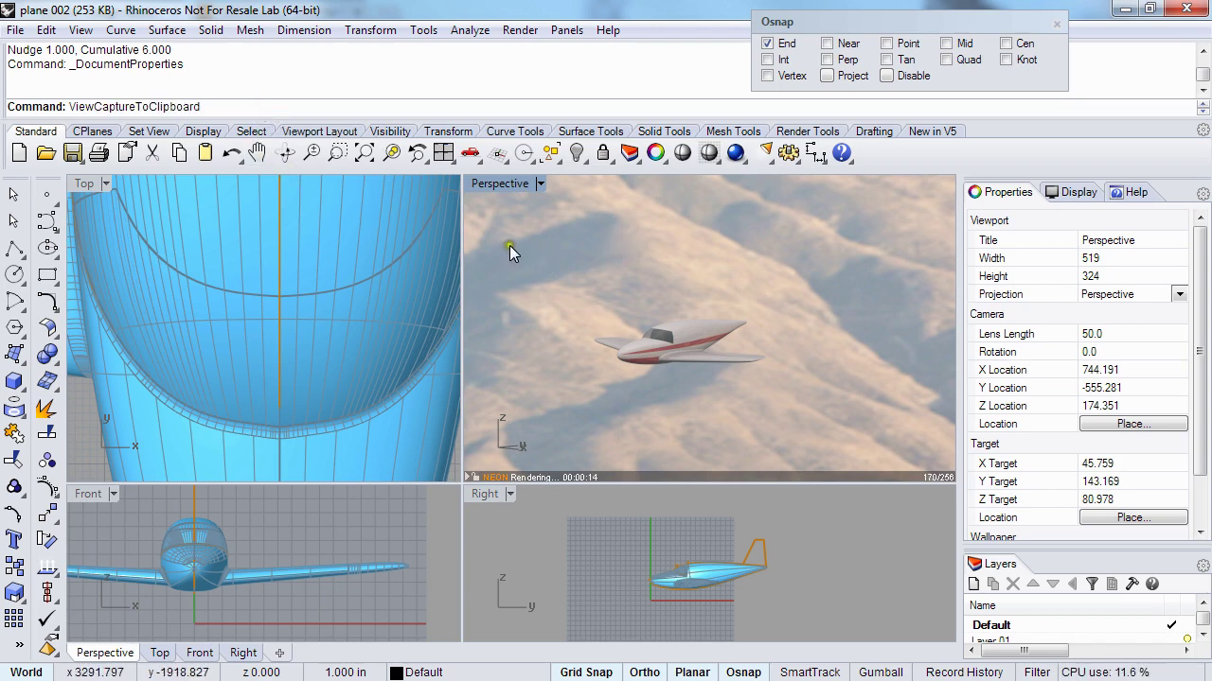
mouse_move(605, 331)
right_down()
mouse_move(608, 312)
mouse_move(625, 325)
right_up()
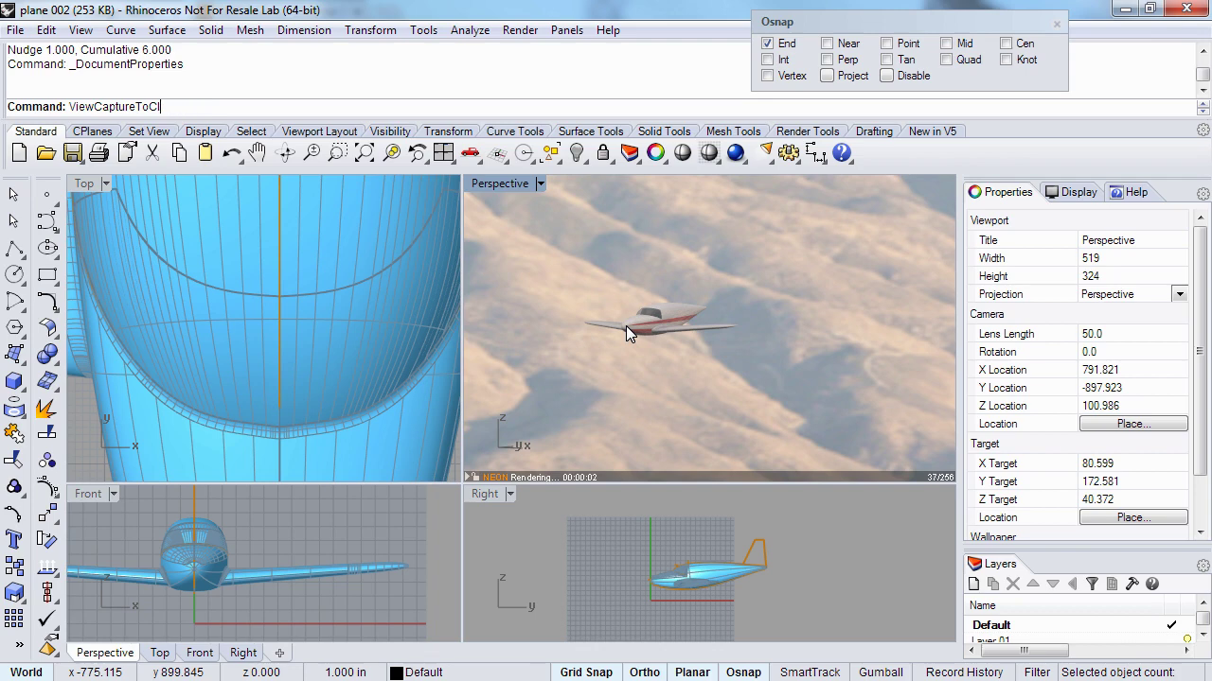
key(Escape)
- Run -ViewCaptureToFile and save the capture as a JPEG named "test out" in the Beginner webinar documents folder
text(-View)
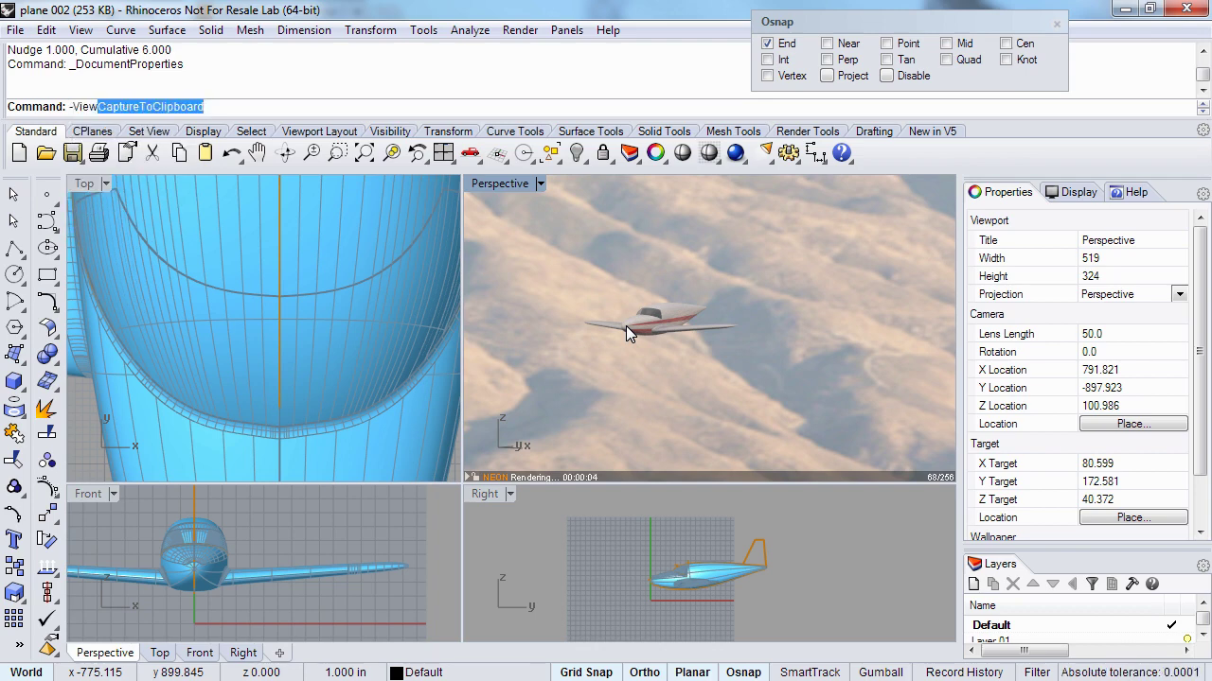
text(CaptureToFile)
key(Return)
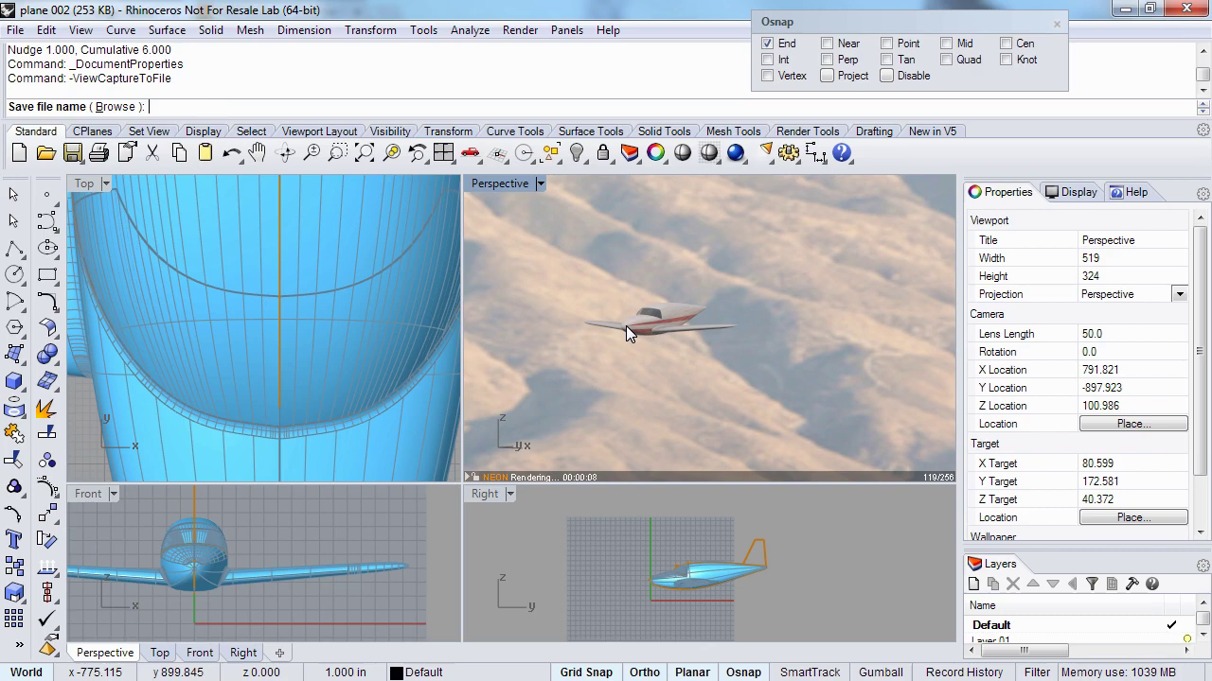
click(115, 106)
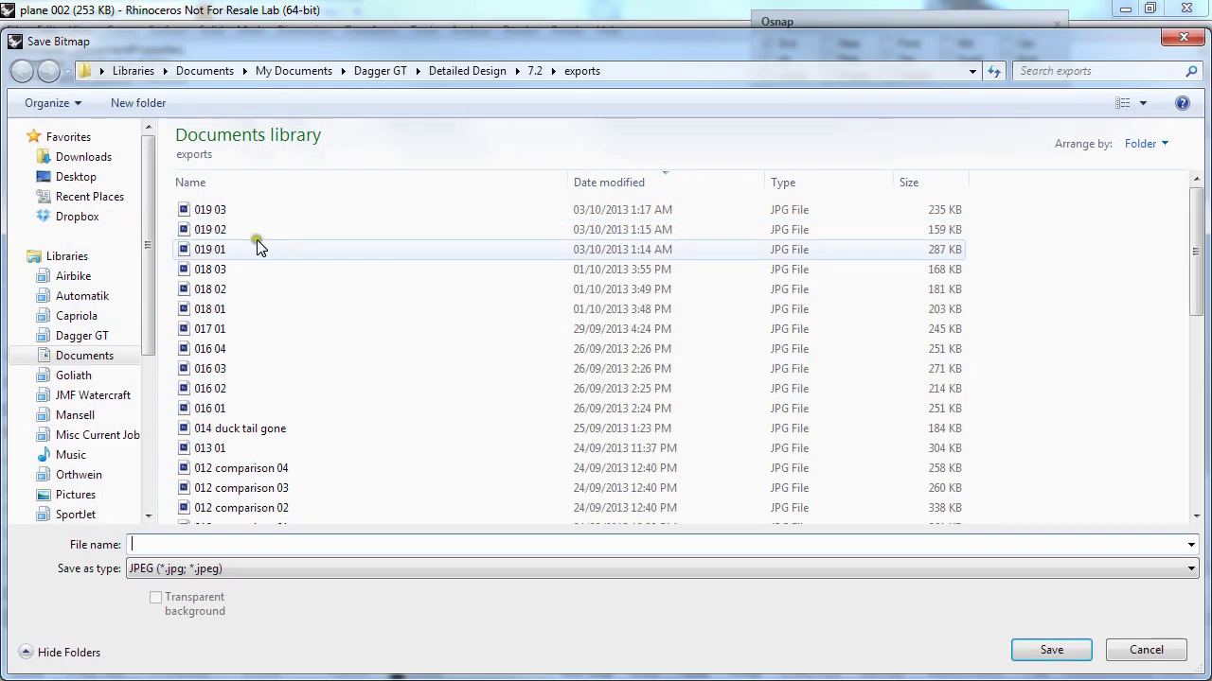
click(70, 360)
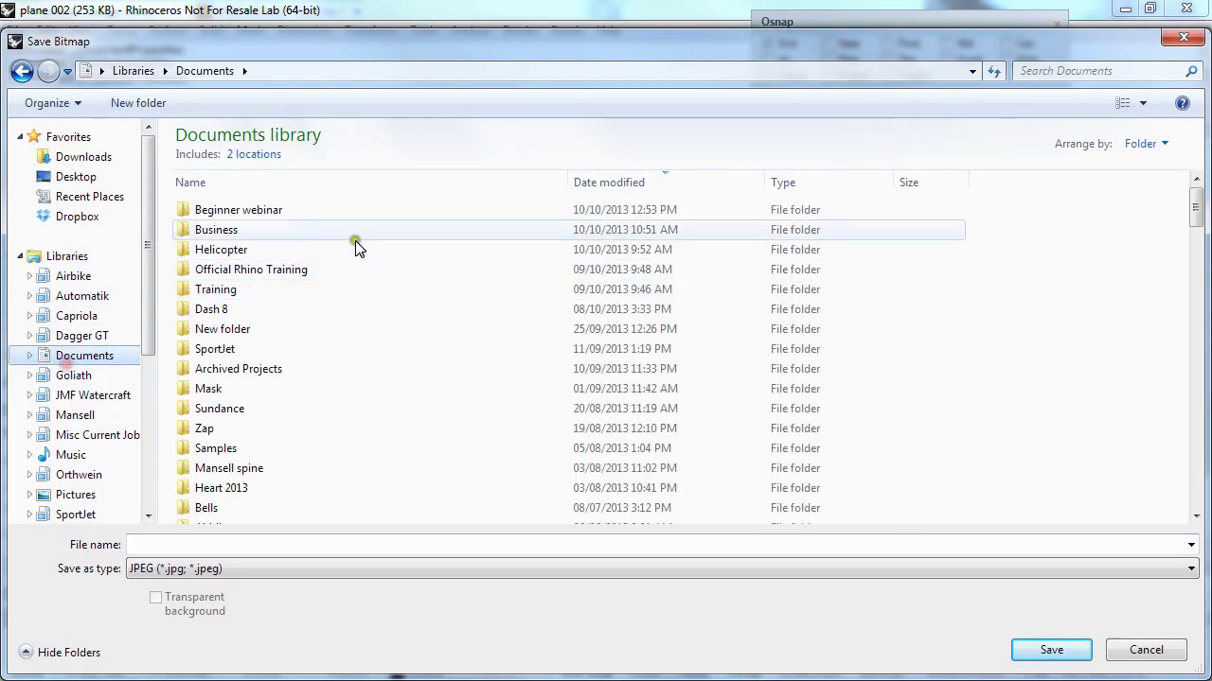
double_click(297, 209)
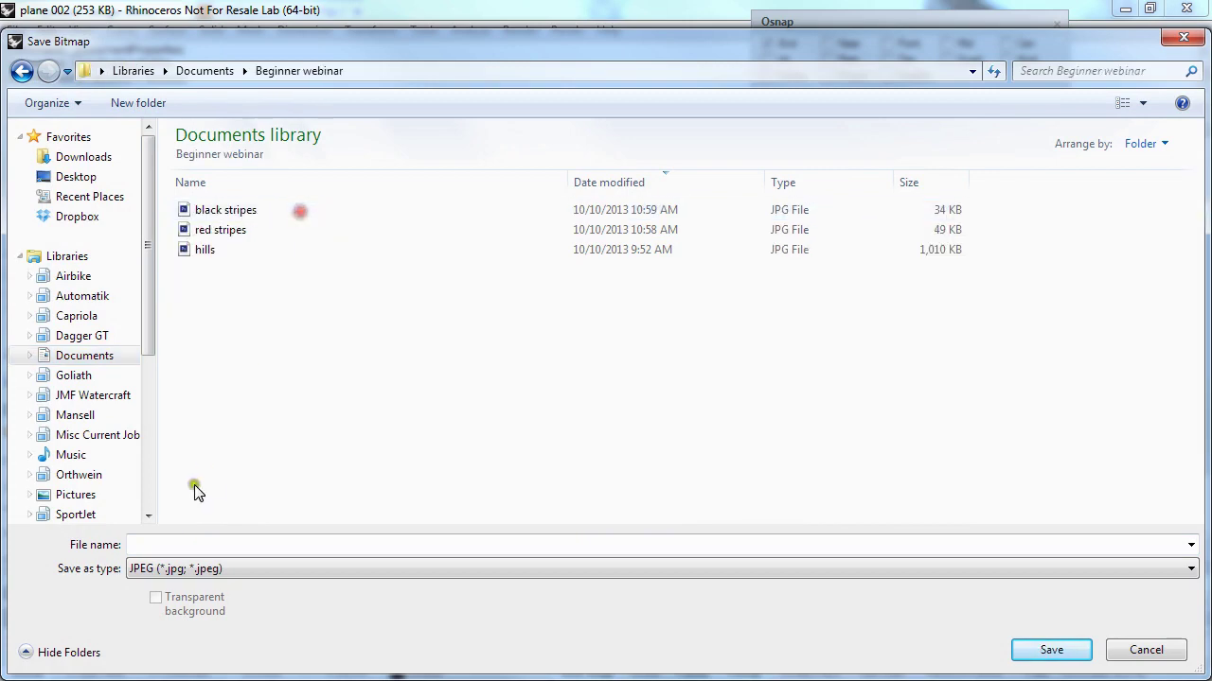
click(150, 551)
text(test out)
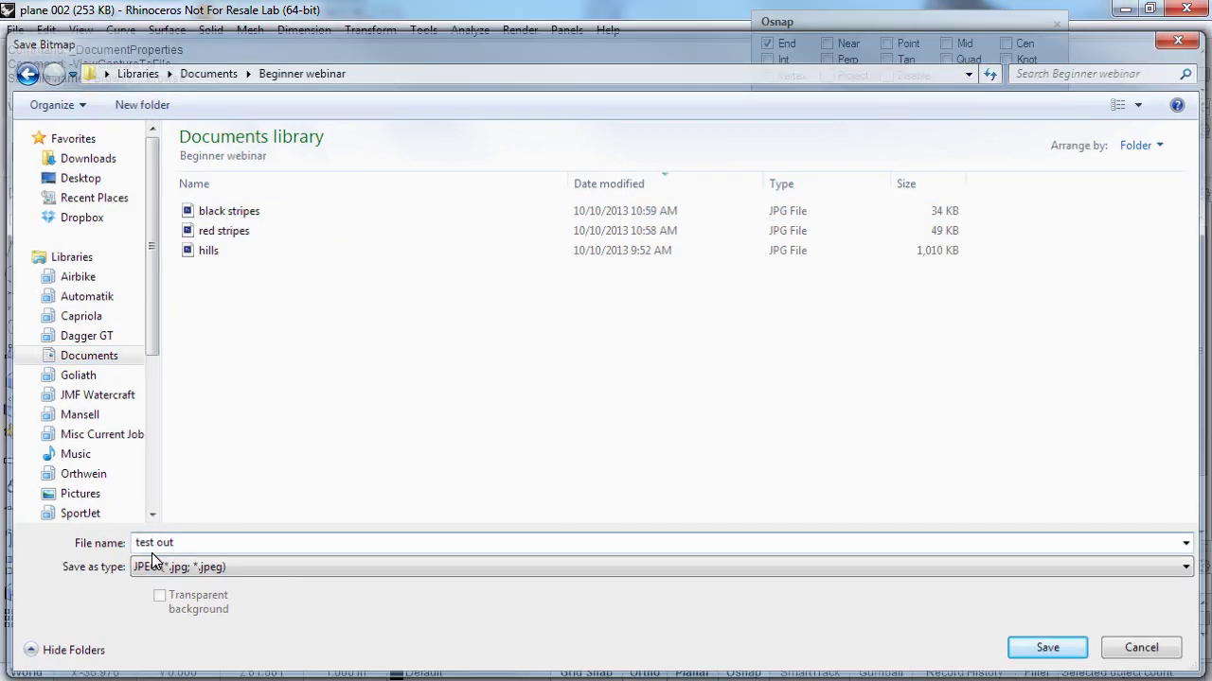
key(Return)
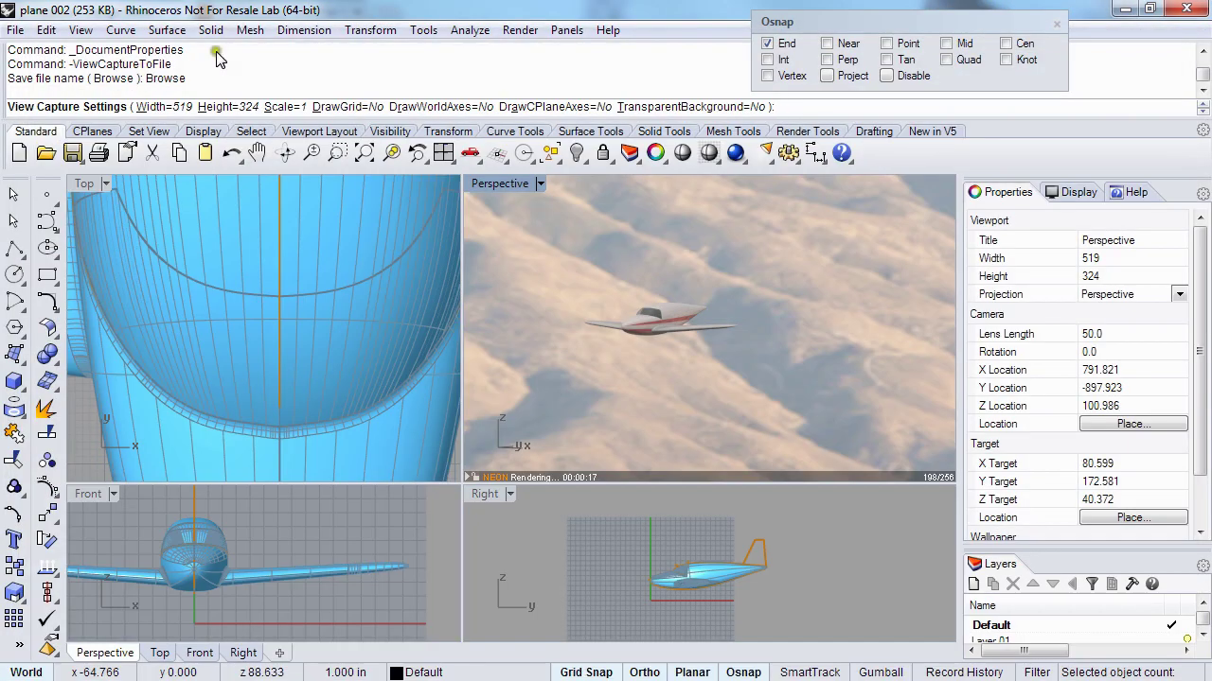
- Set the view capture's width and height to 1000 each and complete the capture
click(164, 107)
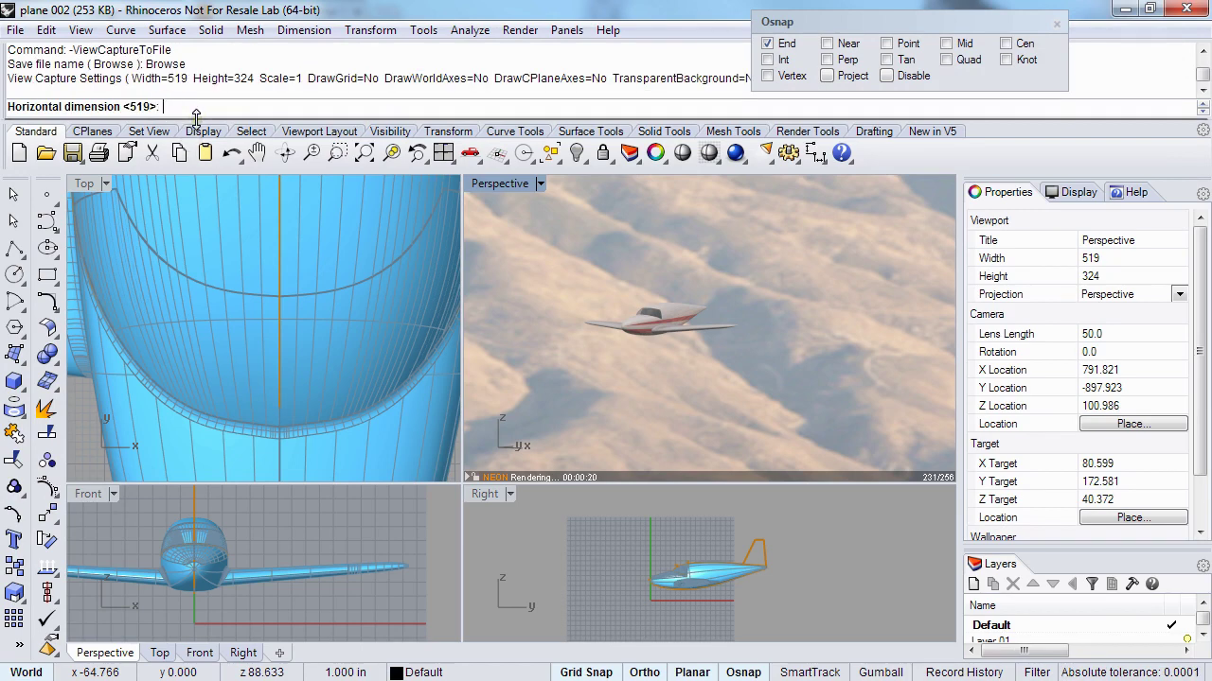
text(1000)
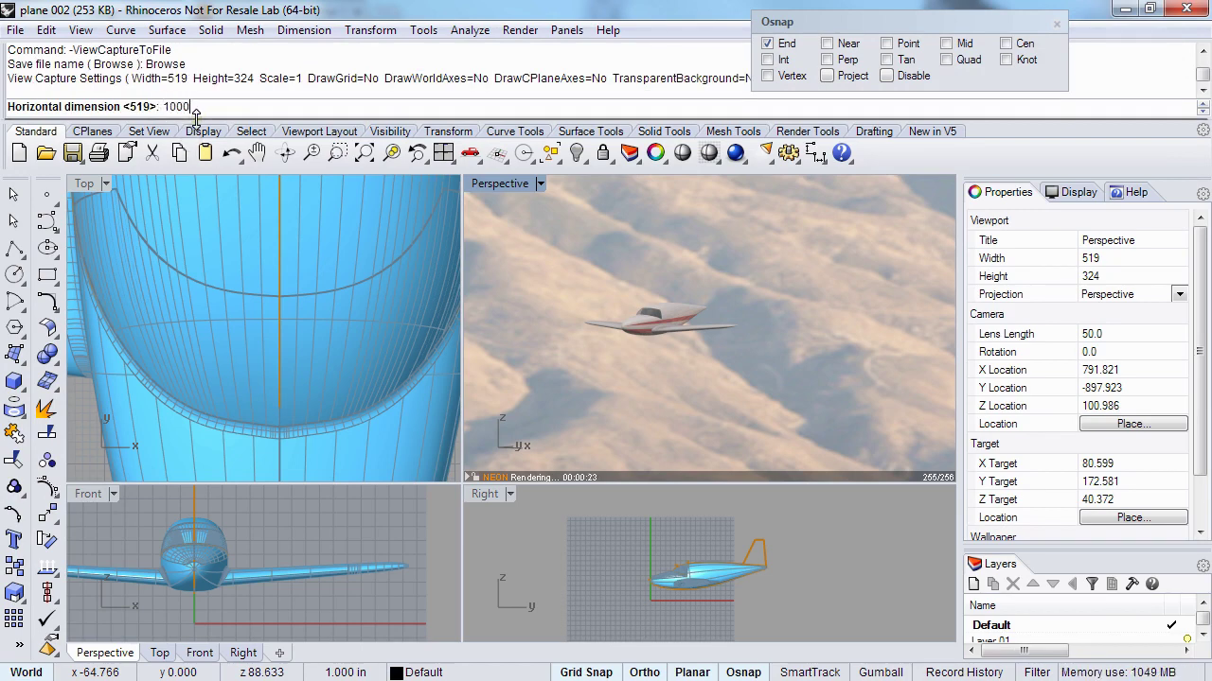
key(Return)
click(242, 107)
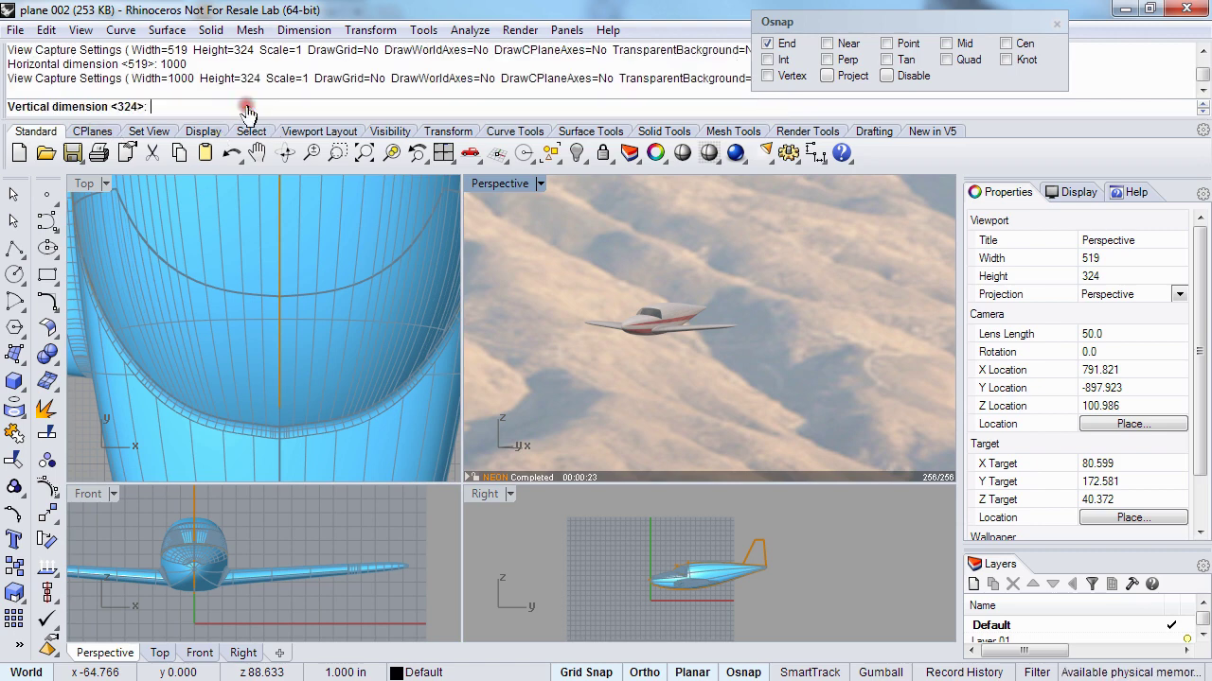
text(1000)
key(Return)
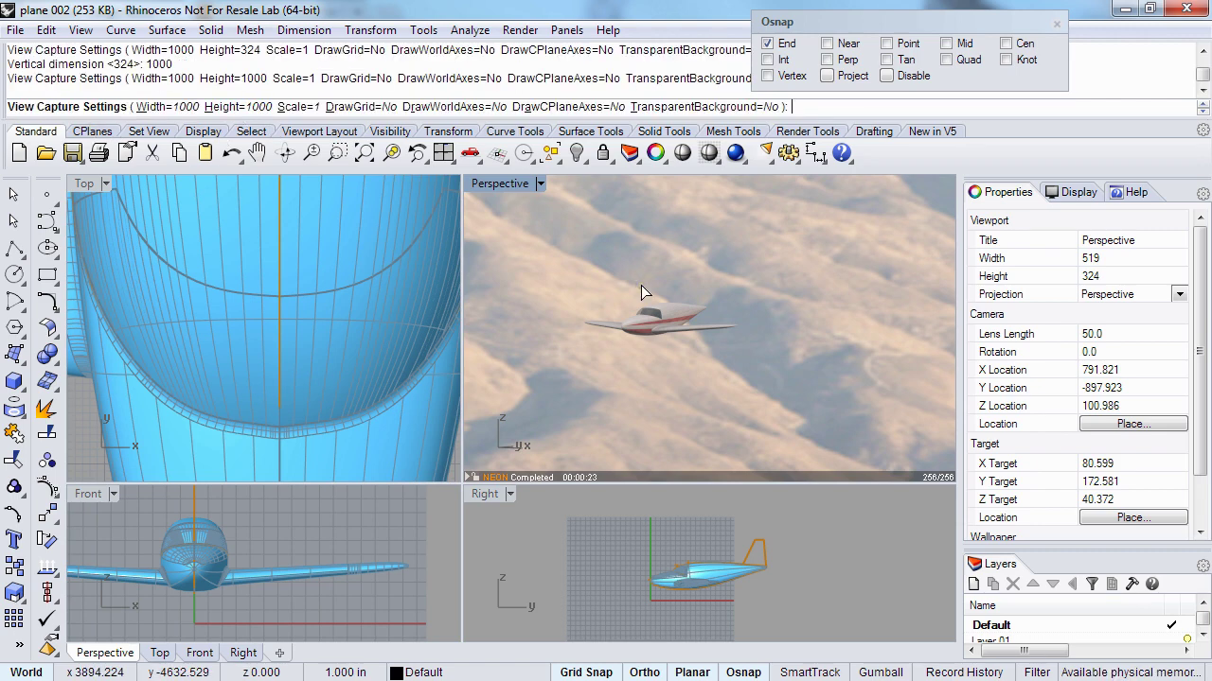
key(Return)
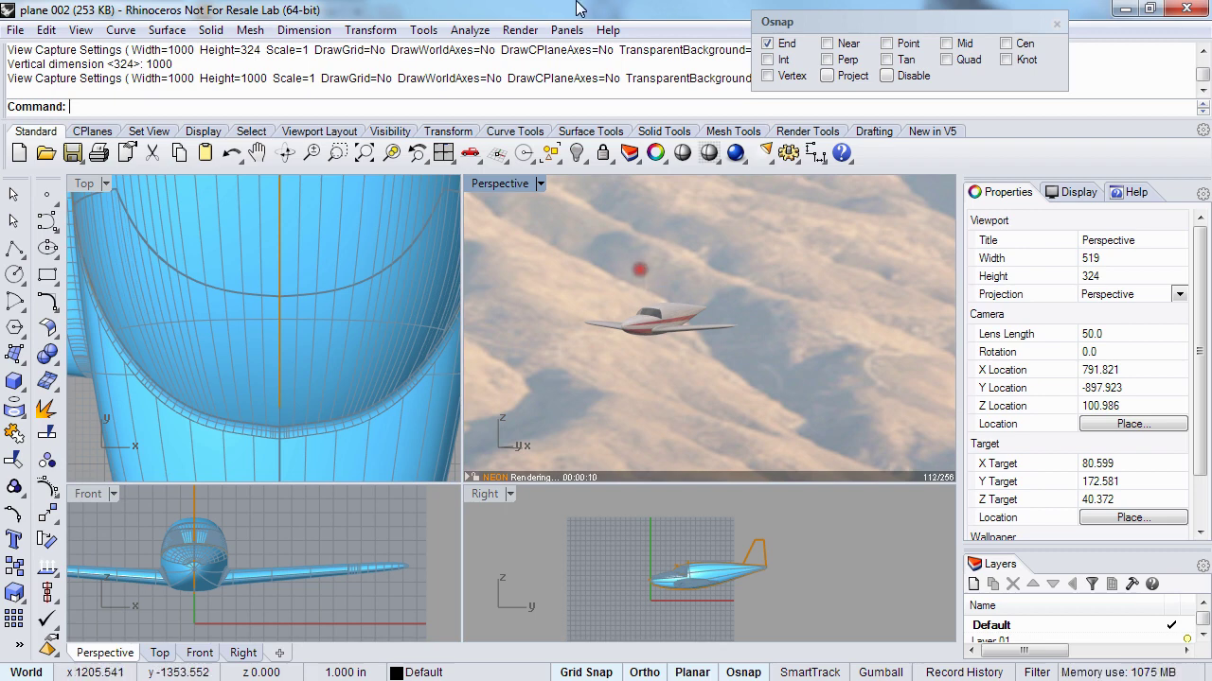
- Start a full Render of the Perspective view of the plane
click(536, 30)
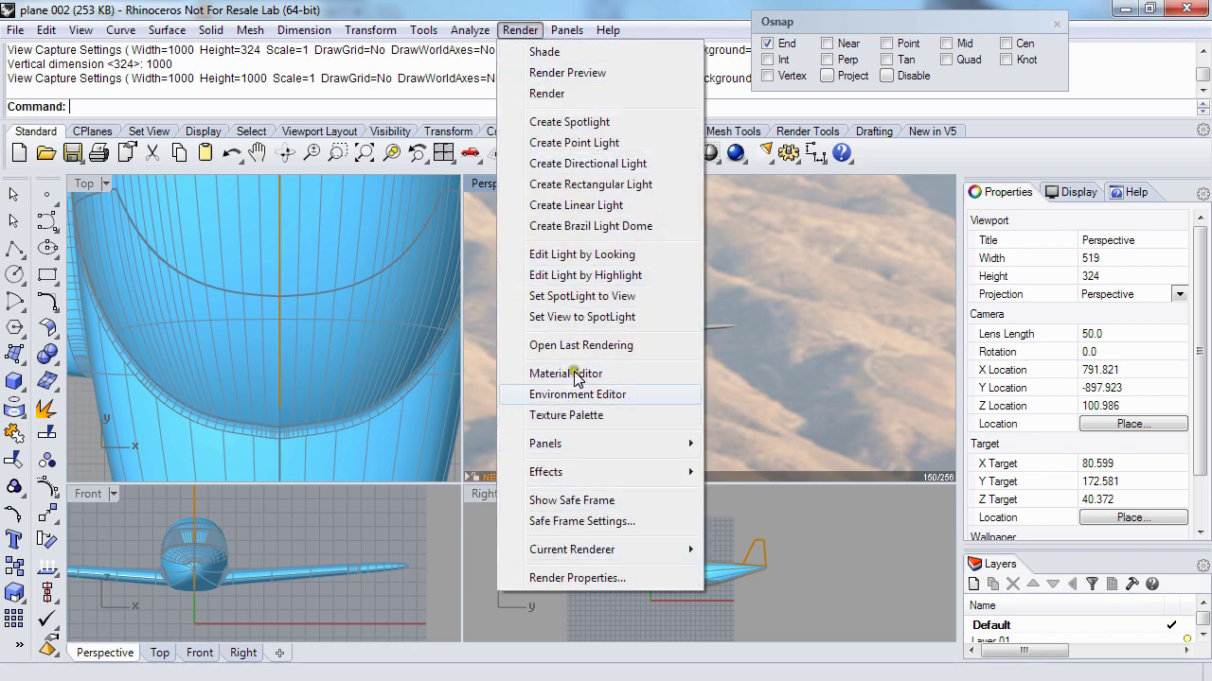
click(546, 93)
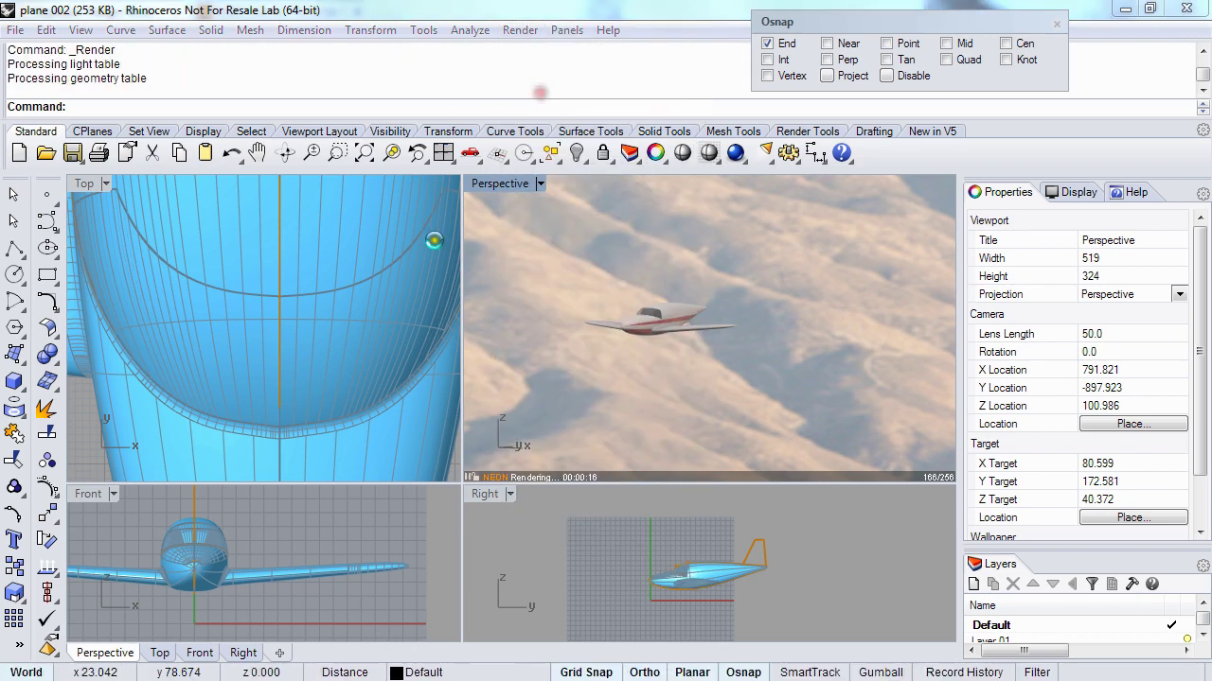